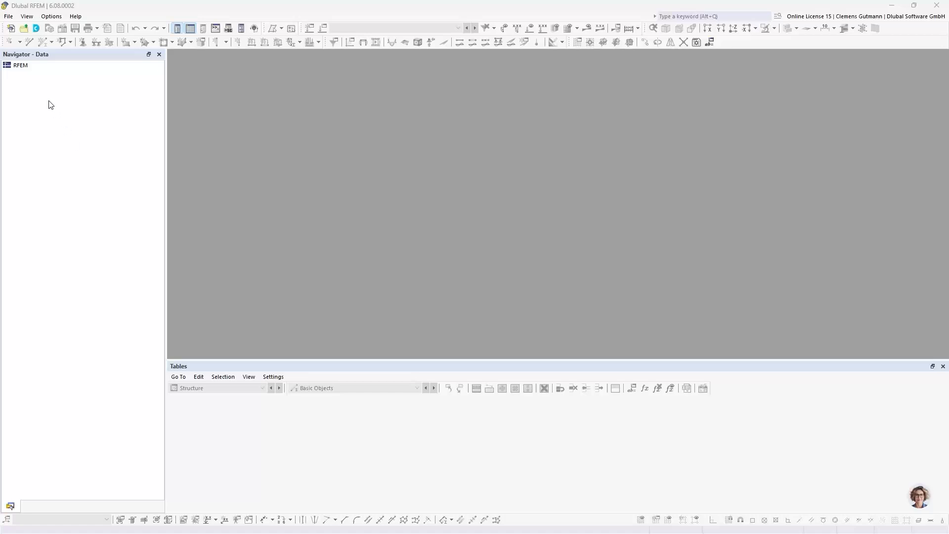
pyautogui.rightClick(22, 71)
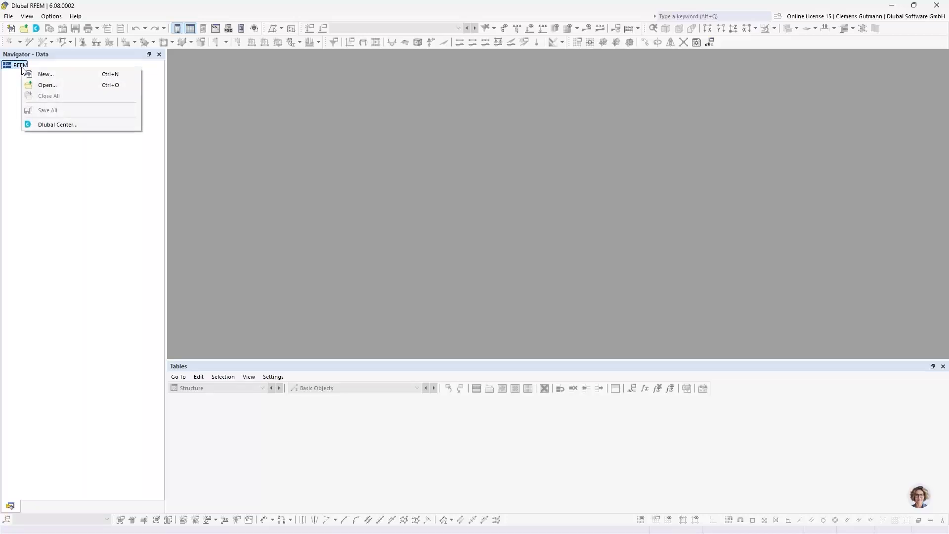
pyautogui.click(15, 77)
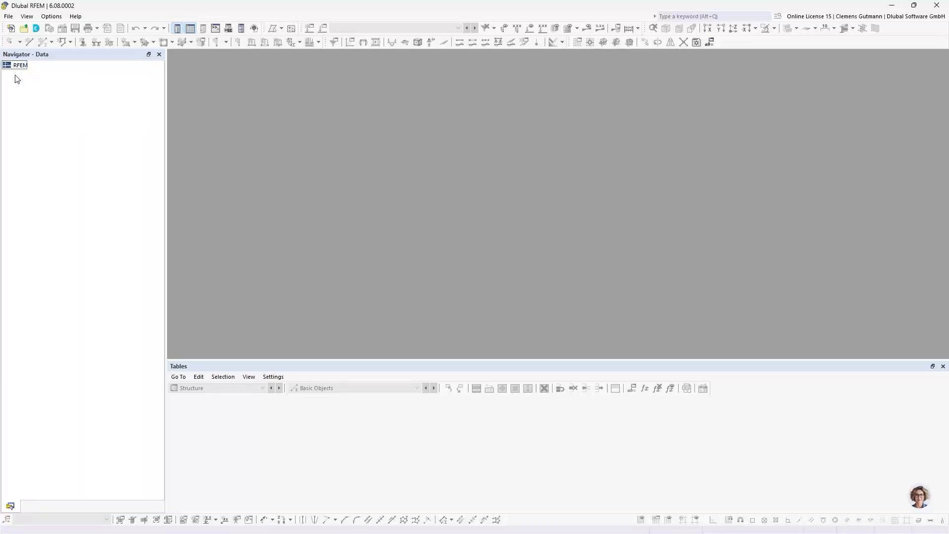
pyautogui.click(10, 18)
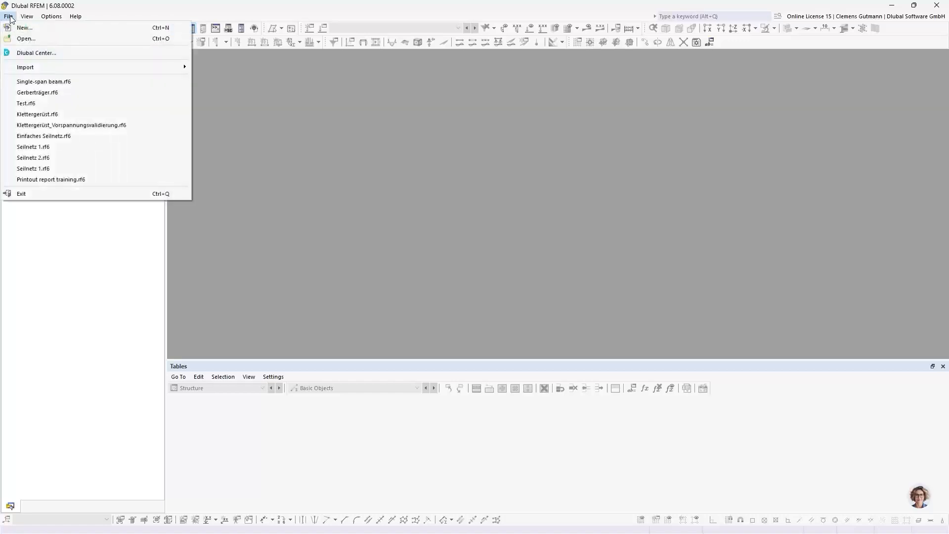
pyautogui.click(10, 18)
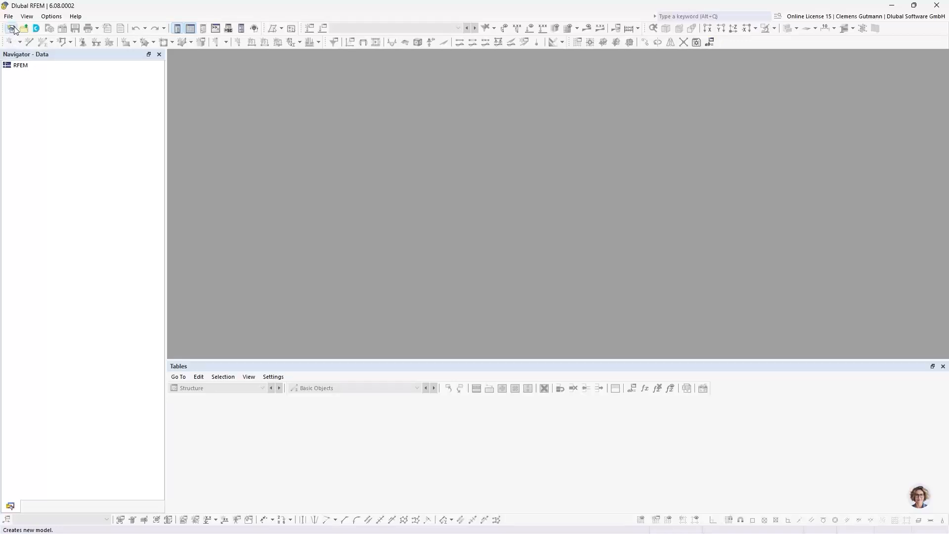
# Create a new model named "Single-span beam" with the model type 2D | XZ | Plane Stress.
pyautogui.click(11, 28)
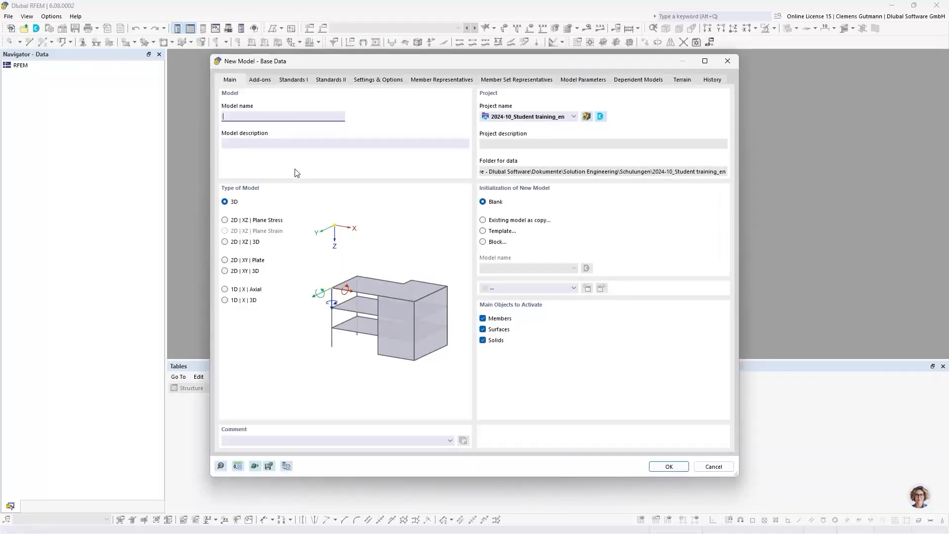
pyautogui.moveTo(343, 62); pyautogui.dragTo(319, 59)
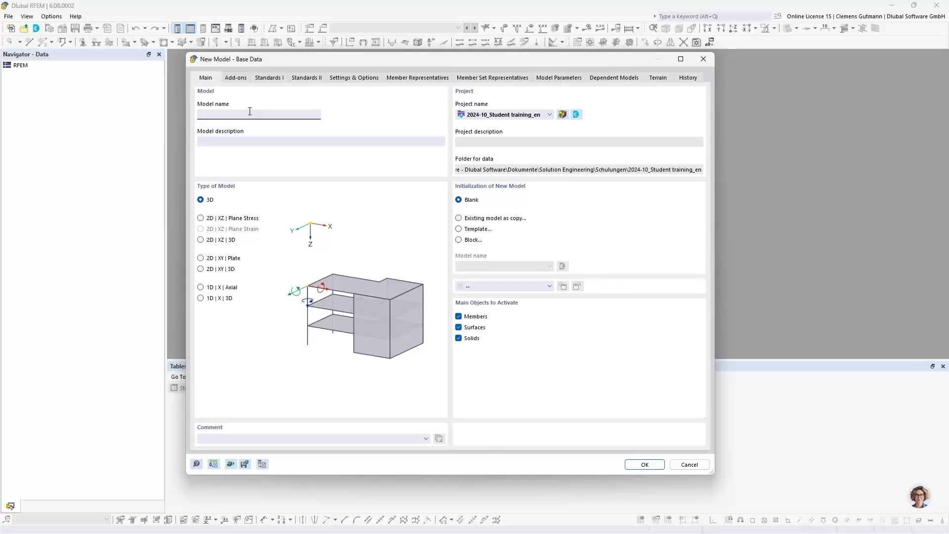
pyautogui.write('Single-span beam')
pyautogui.press('Tab')
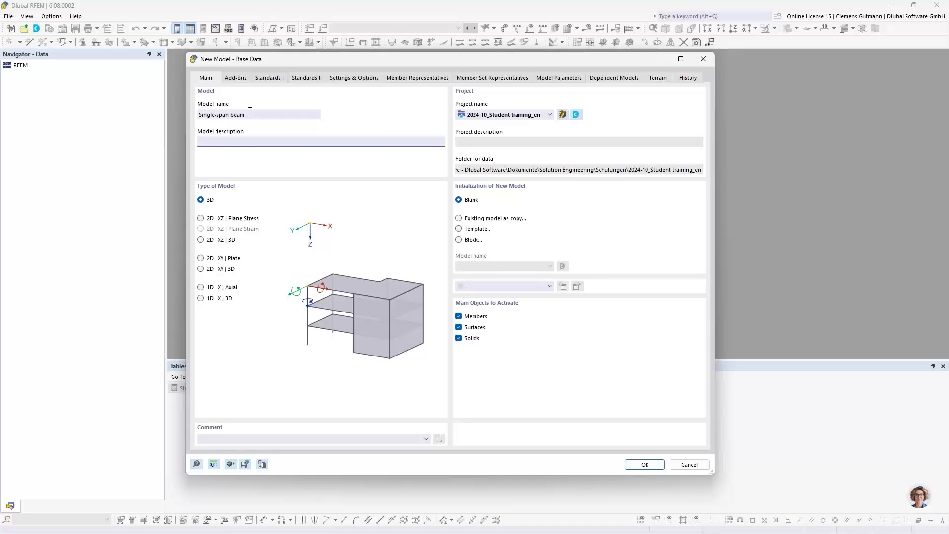
pyautogui.click(202, 222)
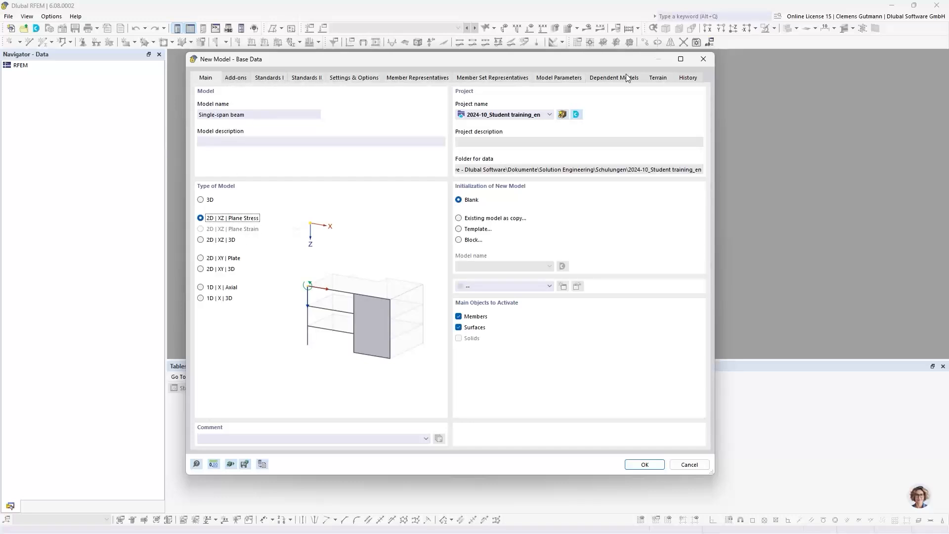
pyautogui.click(235, 78)
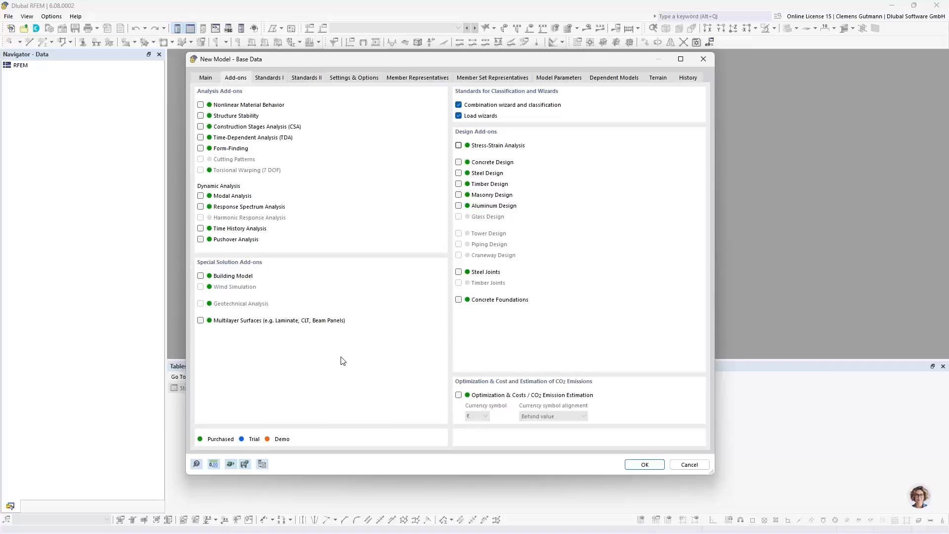
pyautogui.click(645, 465)
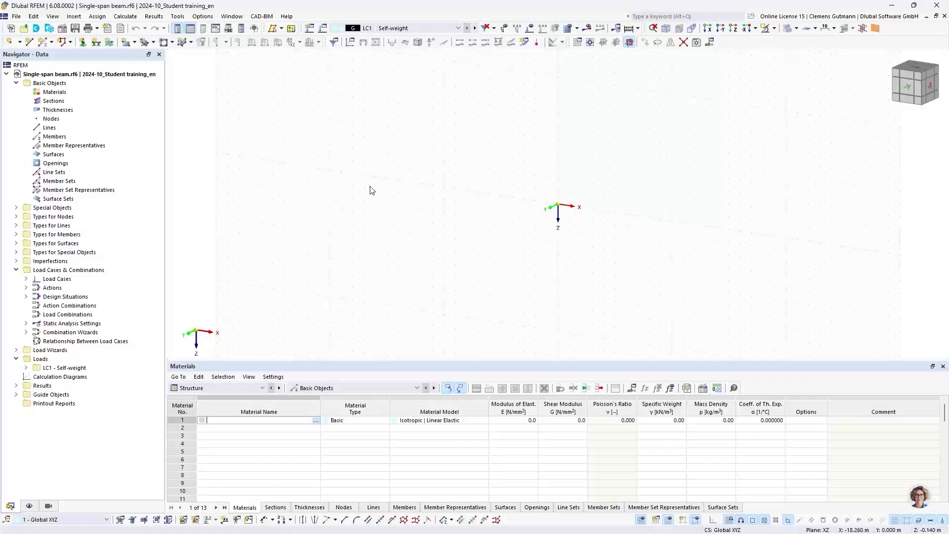
# Shrink the tables area to enlarge the workspace, and examine the empty model and its axes from several angles.
pyautogui.moveTo(633, 219); pyautogui.dragTo(520, 232, button='middle')
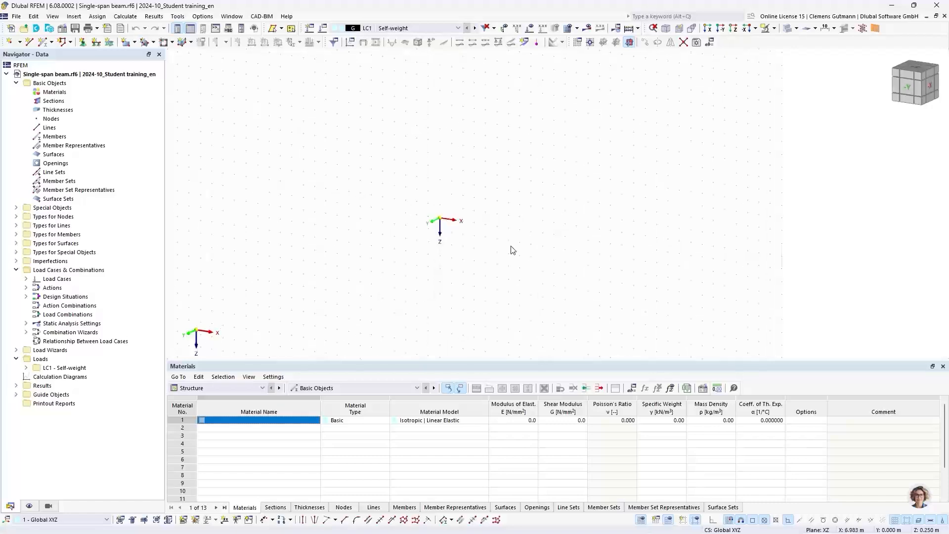
pyautogui.keyDown('ctrl'); pyautogui.moveTo(468, 314); pyautogui.dragTo(515, 252, button='middle'); pyautogui.keyUp('ctrl')
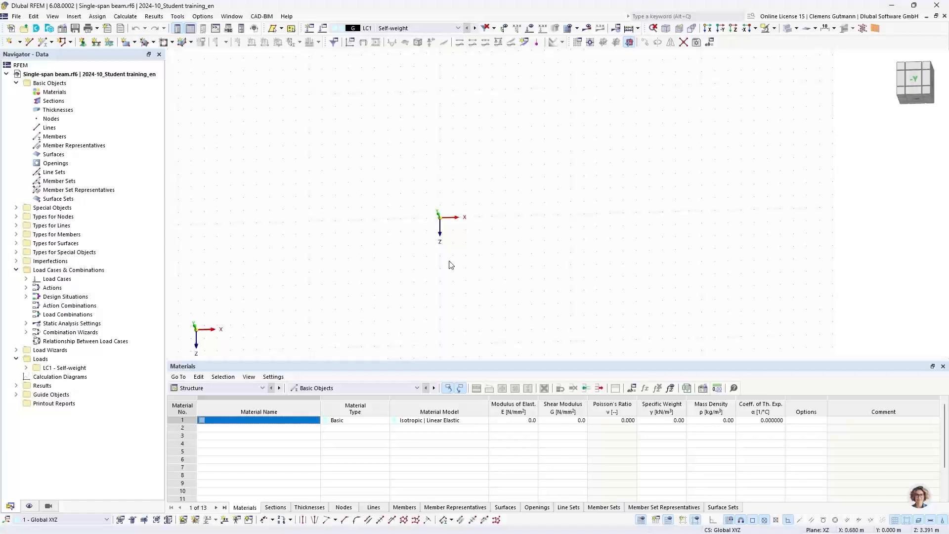
pyautogui.moveTo(439, 362); pyautogui.dragTo(441, 409)
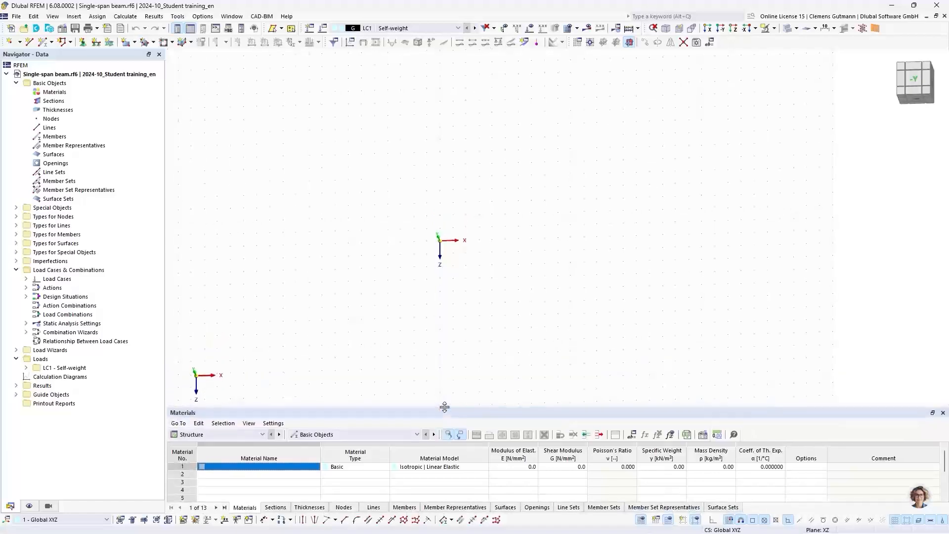
pyautogui.keyDown('ctrl'); pyautogui.moveTo(341, 375); pyautogui.dragTo(354, 262, button='middle'); pyautogui.keyUp('ctrl')
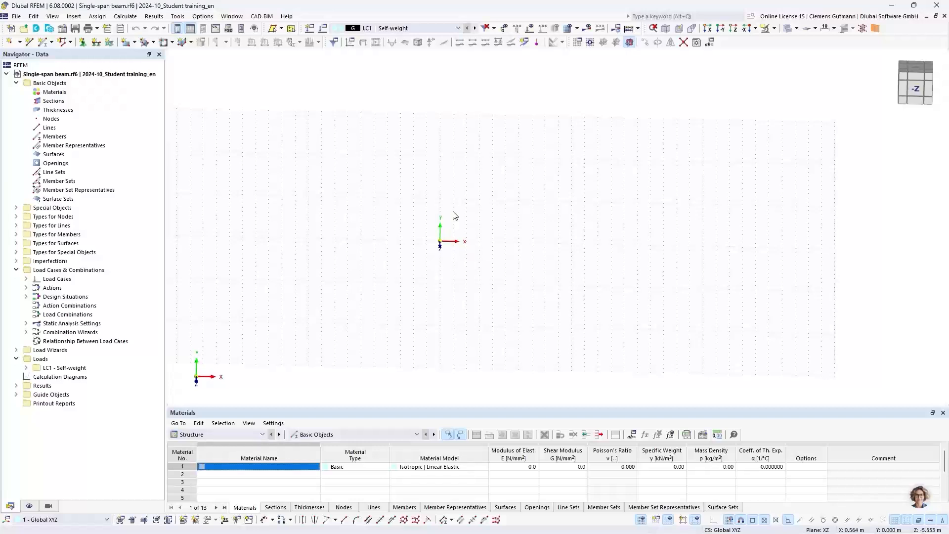
pyautogui.moveTo(465, 203); pyautogui.dragTo(503, 243, button='middle')
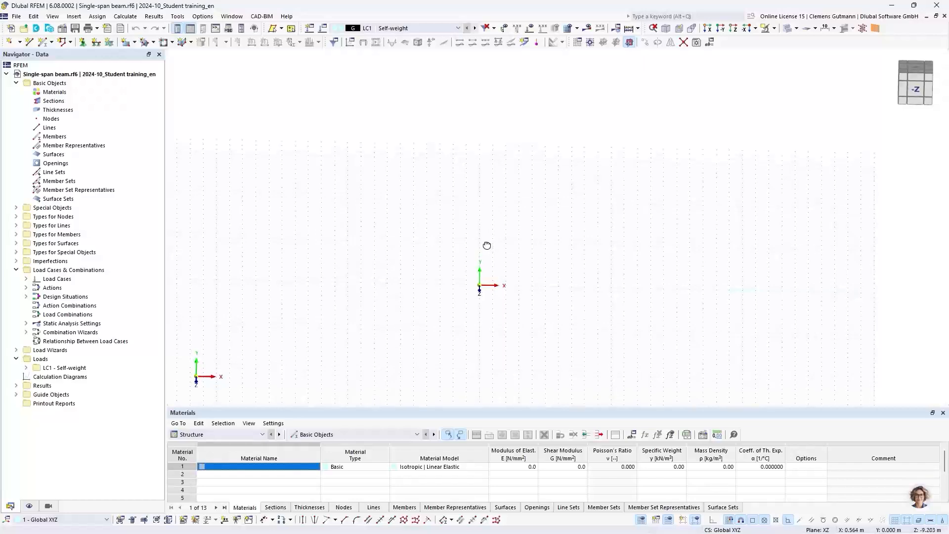
pyautogui.moveTo(485, 248)
pyautogui.keyDown('ctrl'); pyautogui.mouseDown(button='middle')
pyautogui.moveTo(517, 297)
pyautogui.moveTo(556, 262)
pyautogui.moveTo(456, 204)
pyautogui.moveTo(486, 266)
pyautogui.mouseUp(button='middle'); pyautogui.keyUp('ctrl')
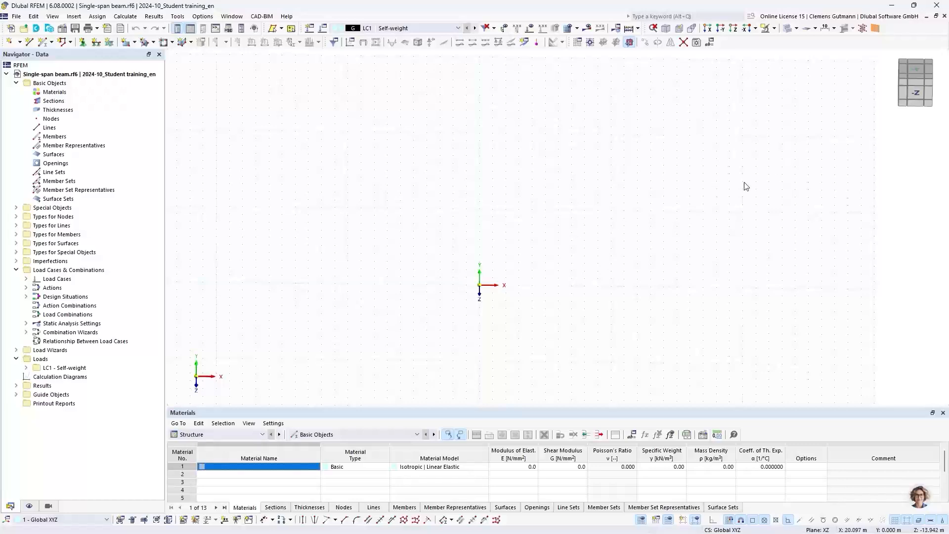
# Try several view directions with the navigation cube and set the workspace to the -Y view.
pyautogui.click(922, 86)
pyautogui.moveTo(922, 87)
pyautogui.mouseDown()
pyautogui.moveTo(917, 110)
pyautogui.moveTo(911, 99)
pyautogui.moveTo(928, 76)
pyautogui.moveTo(938, 86)
pyautogui.mouseUp()
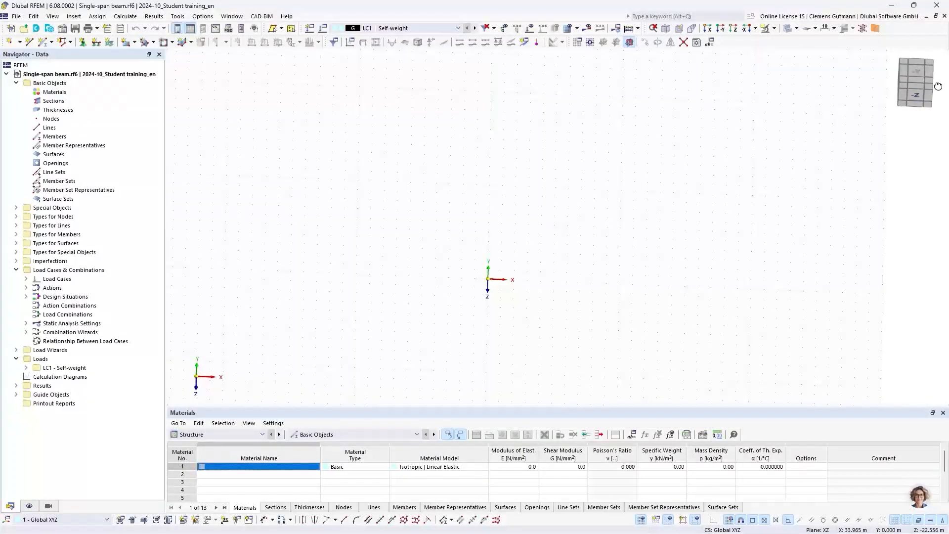
pyautogui.click(916, 69)
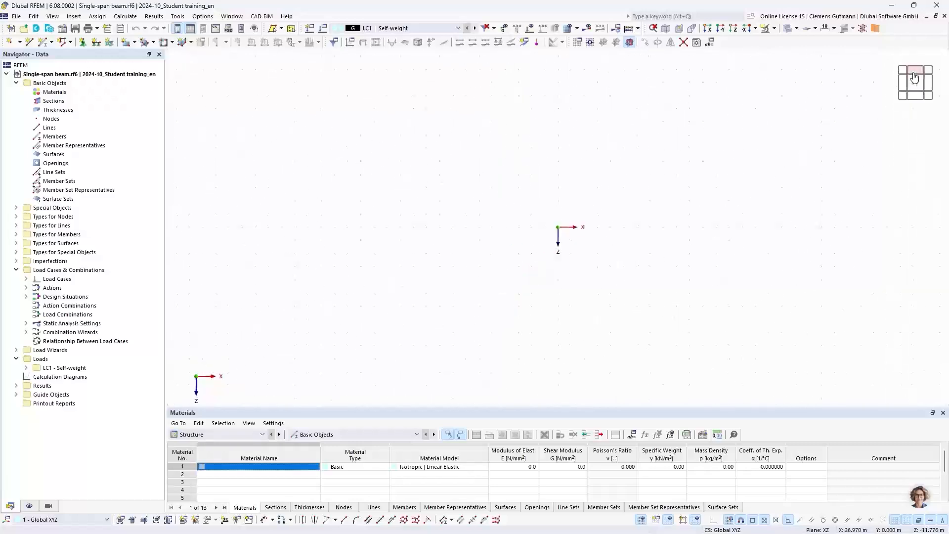
pyautogui.click(923, 70)
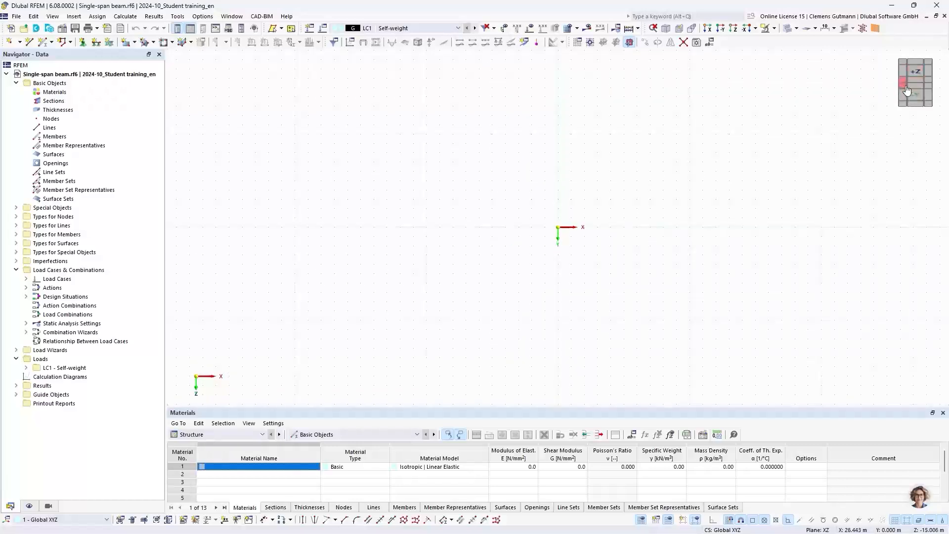
pyautogui.click(908, 90)
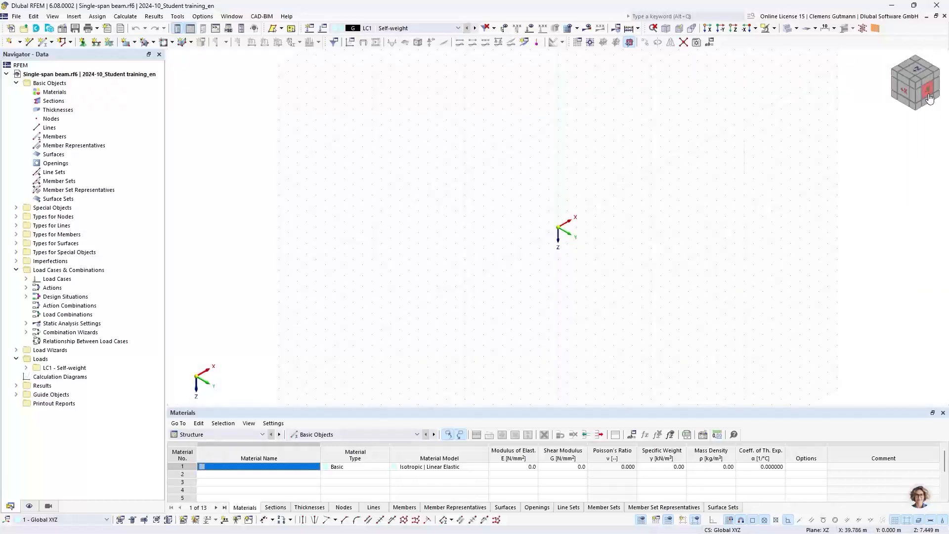
pyautogui.click(929, 98)
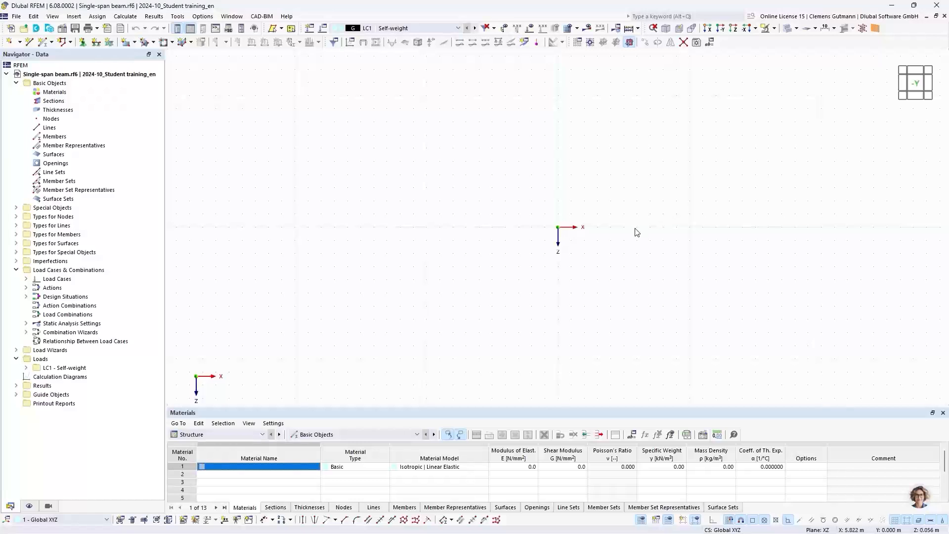
pyautogui.moveTo(637, 232); pyautogui.dragTo(462, 204, button='middle')
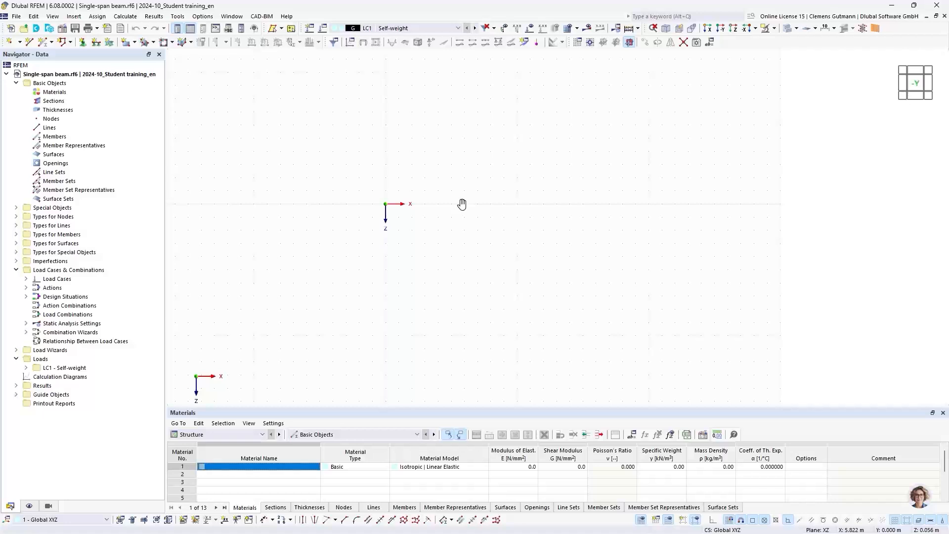
# Start a new material, open the material library for it and clear all library filters.
pyautogui.rightClick(55, 96)
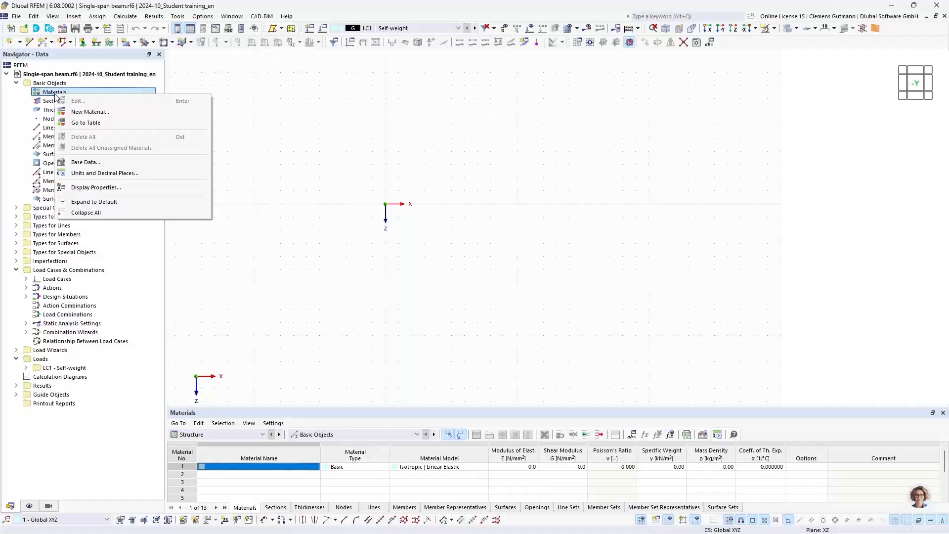
pyautogui.click(71, 112)
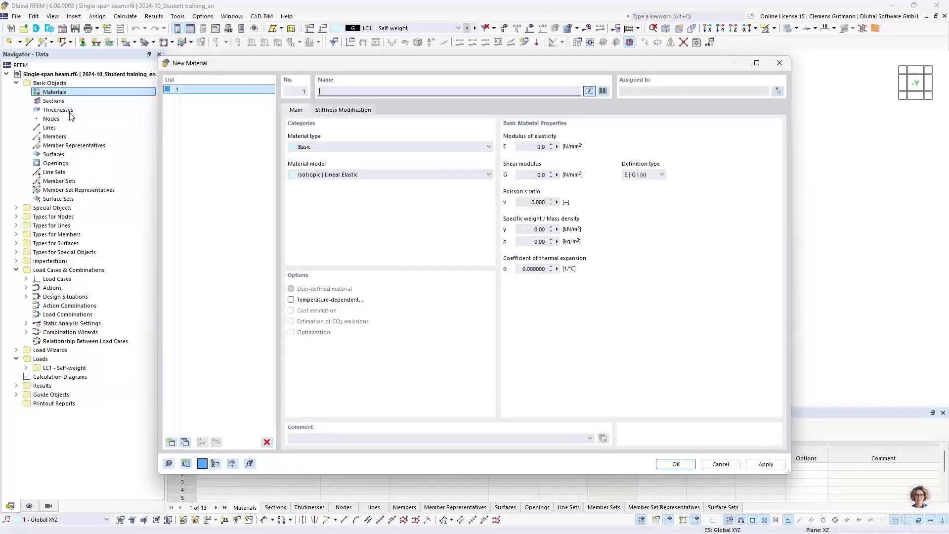
pyautogui.moveTo(302, 67)
pyautogui.mouseDown()
pyautogui.moveTo(290, 65)
pyautogui.moveTo(304, 71)
pyautogui.mouseUp()
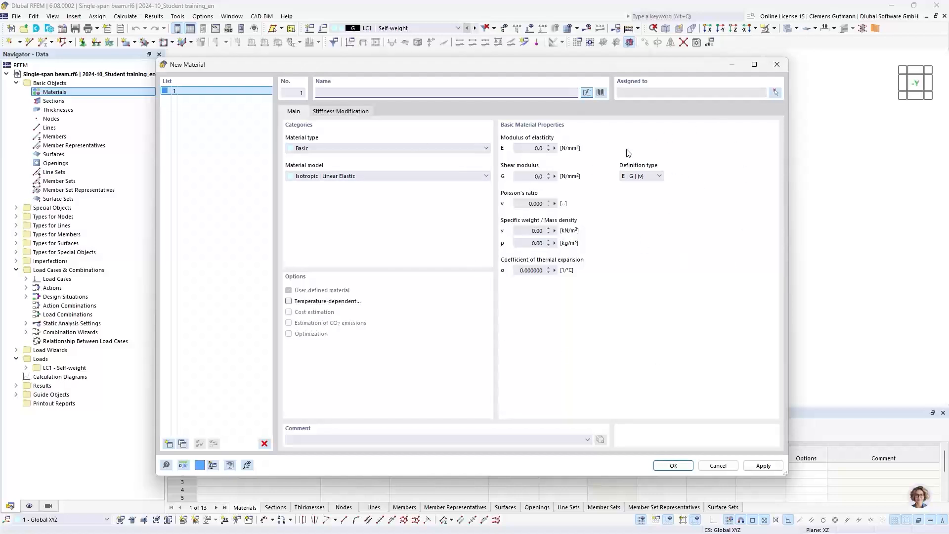
pyautogui.click(601, 94)
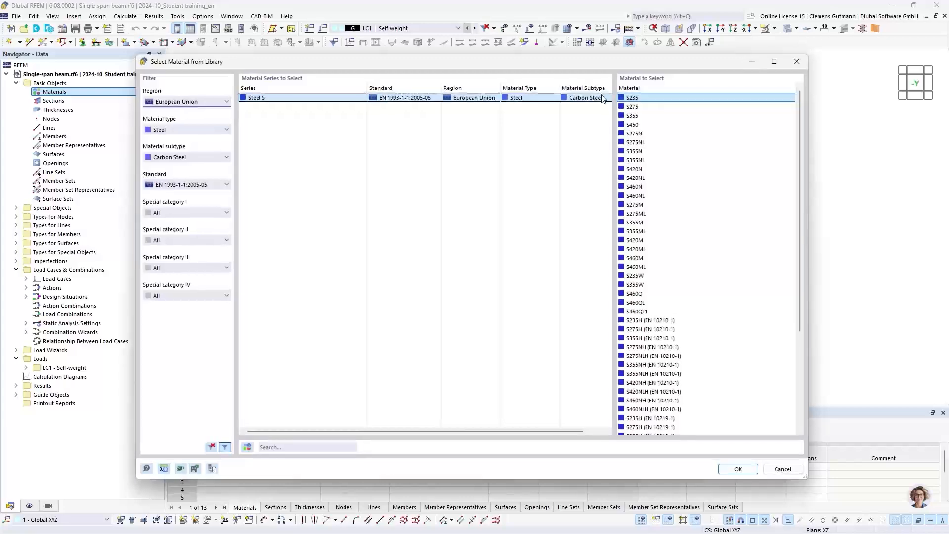
pyautogui.click(212, 447)
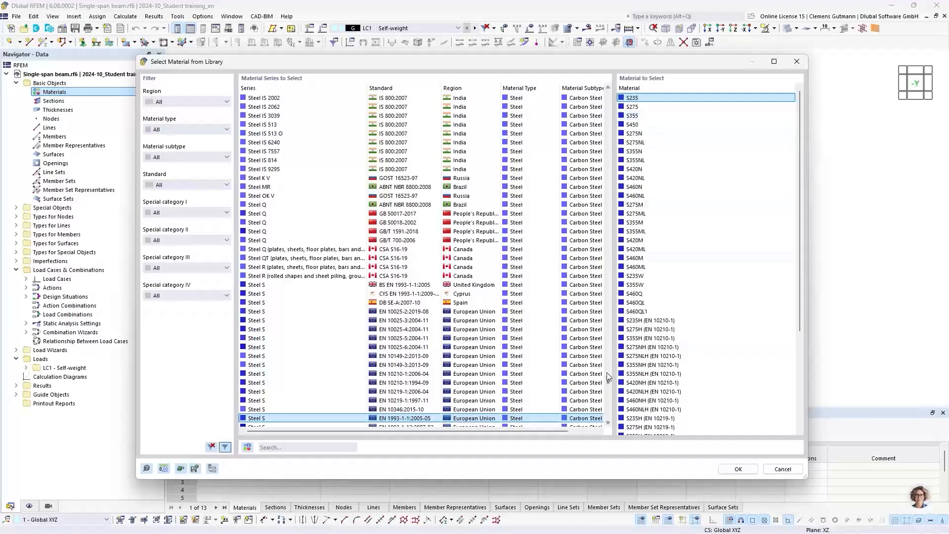
pyautogui.moveTo(606, 381); pyautogui.dragTo(614, 110)
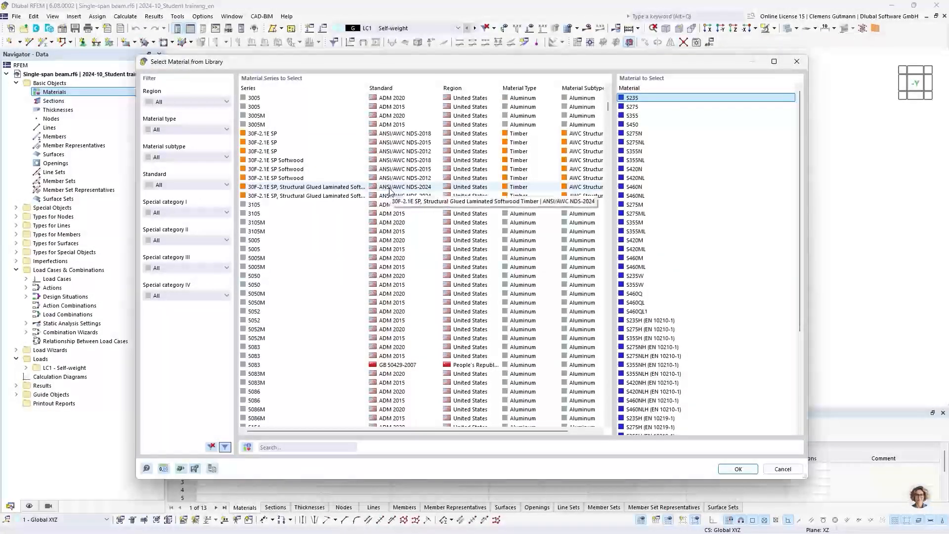
# Filter the material library by region European Union, type Steel, subtype Carbon Steel and standard EN 1993-1-1:2005-05.
pyautogui.click(186, 101)
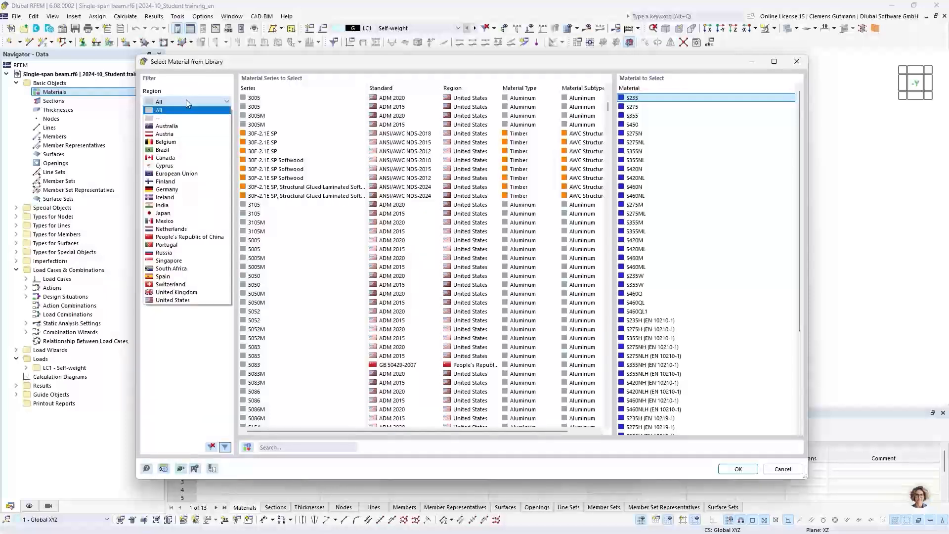
pyautogui.click(194, 174)
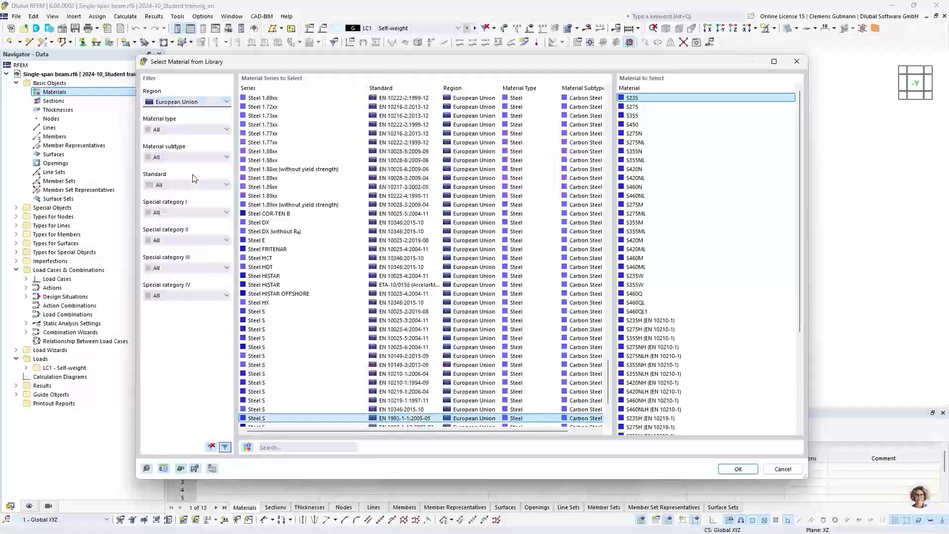
pyautogui.click(202, 130)
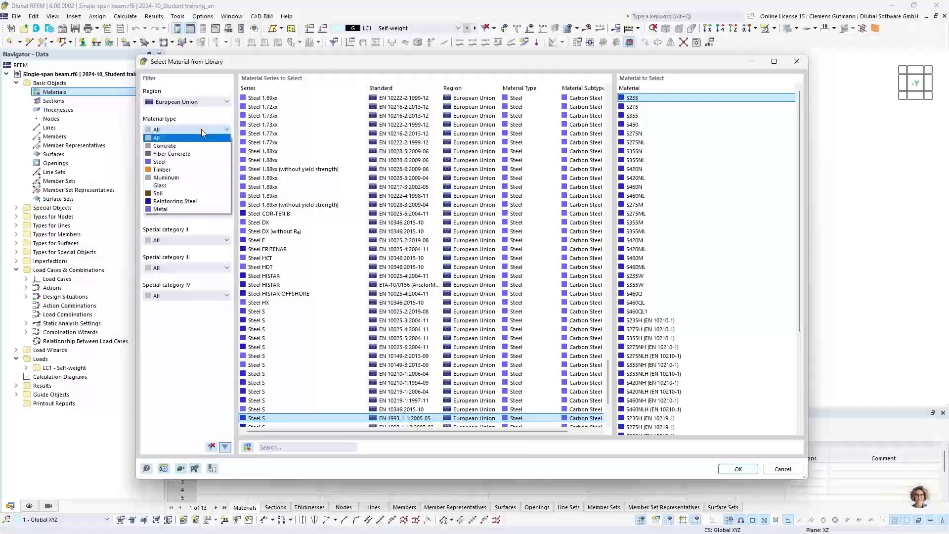
pyautogui.click(173, 161)
pyautogui.click(174, 160)
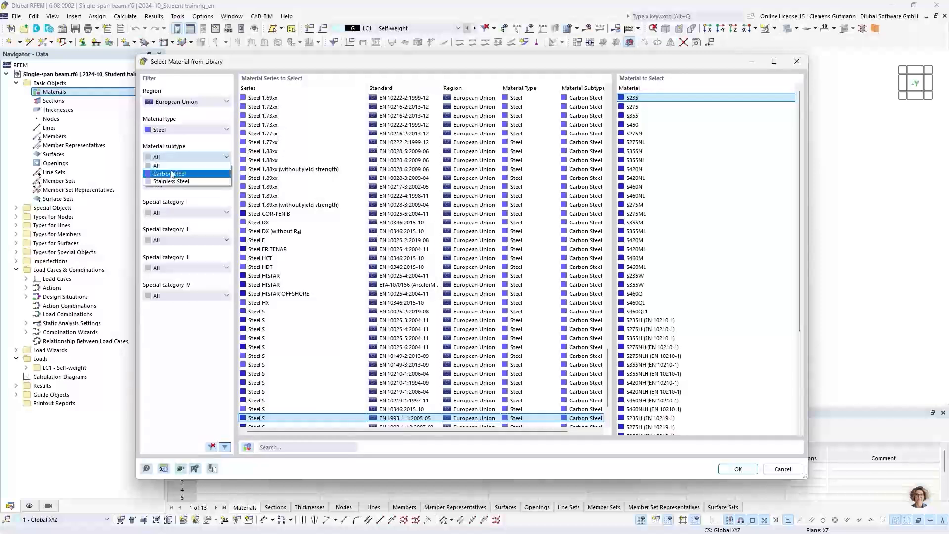
pyautogui.click(174, 171)
pyautogui.click(177, 186)
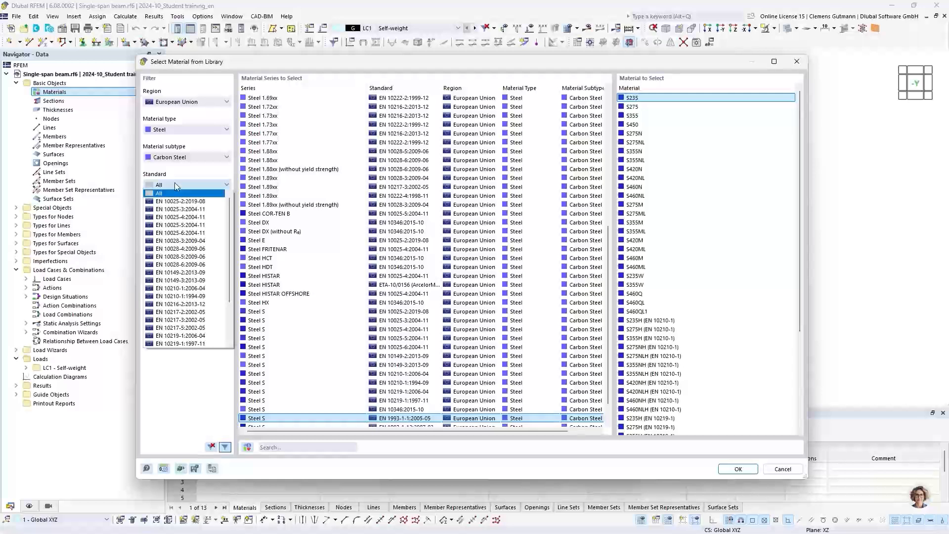
pyautogui.scroll(-3, 183, 257)
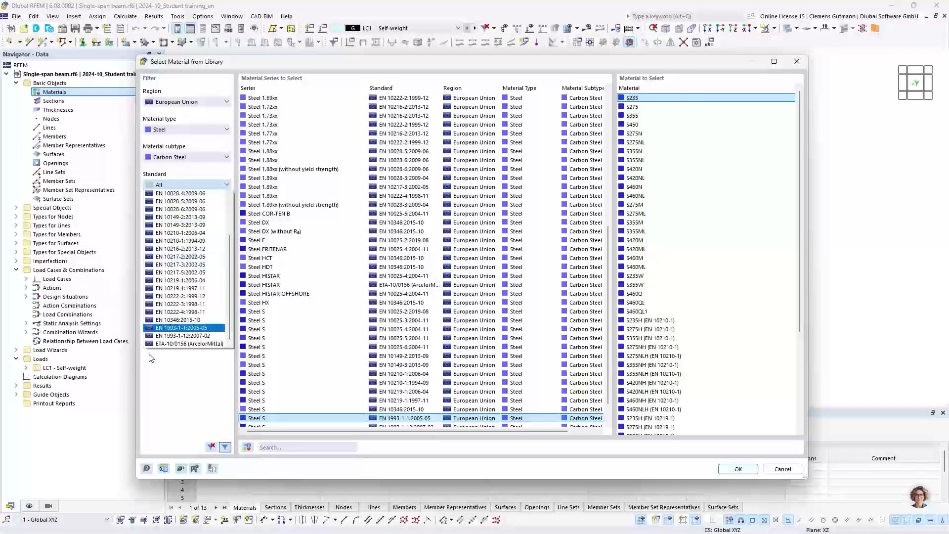
pyautogui.click(182, 329)
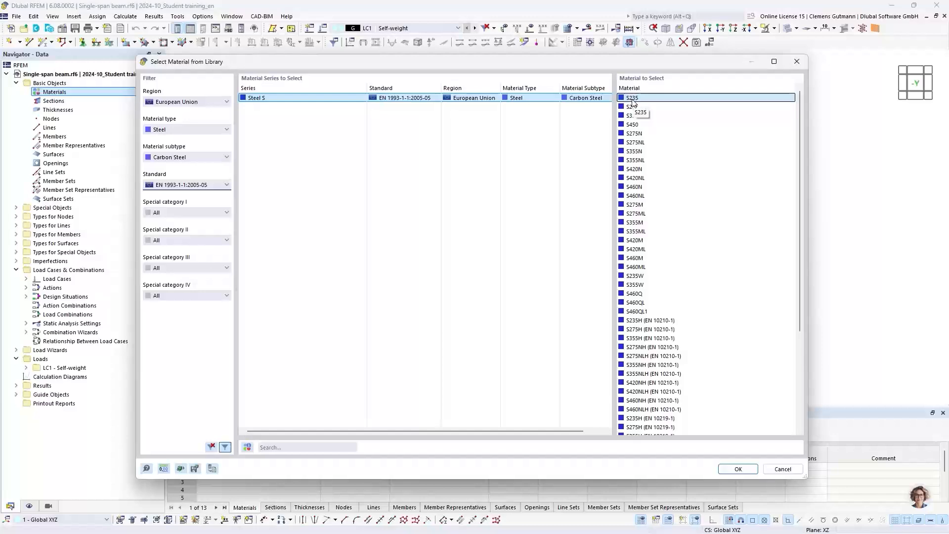
# Take steel S235 from the material library, review its material values and create the material.
pyautogui.click(738, 469)
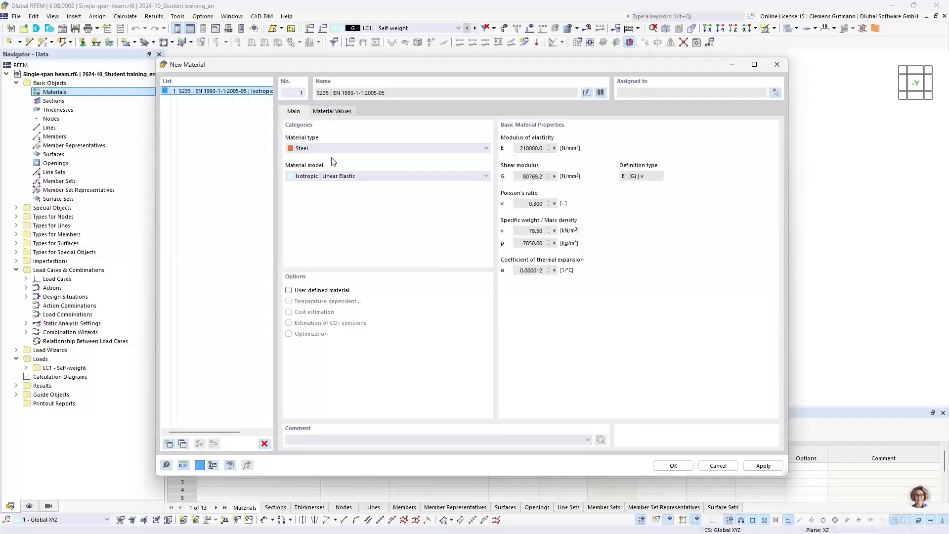
pyautogui.click(346, 112)
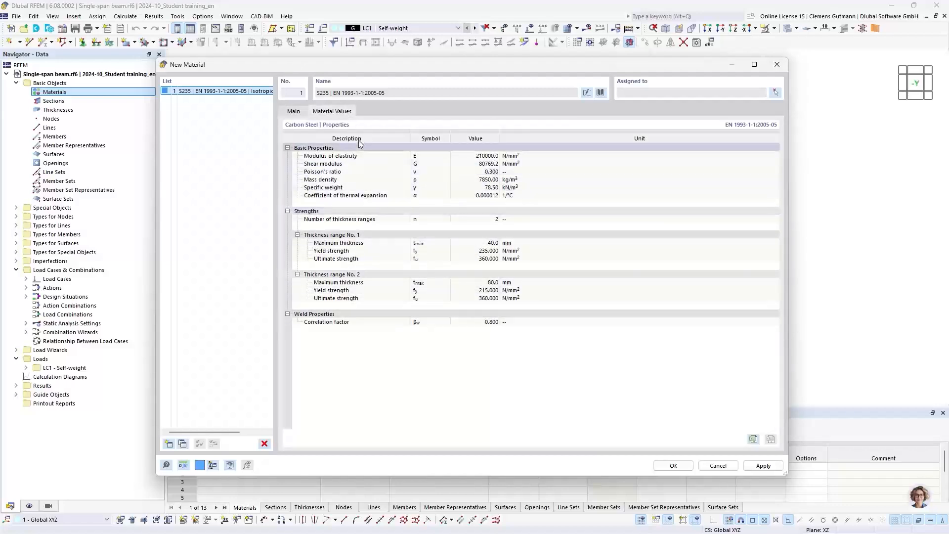
pyautogui.click(294, 111)
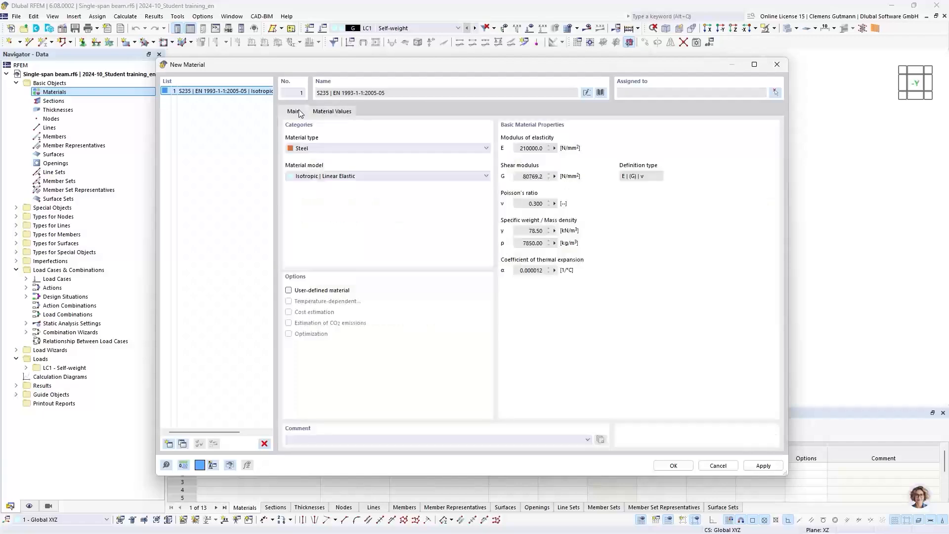
pyautogui.click(674, 466)
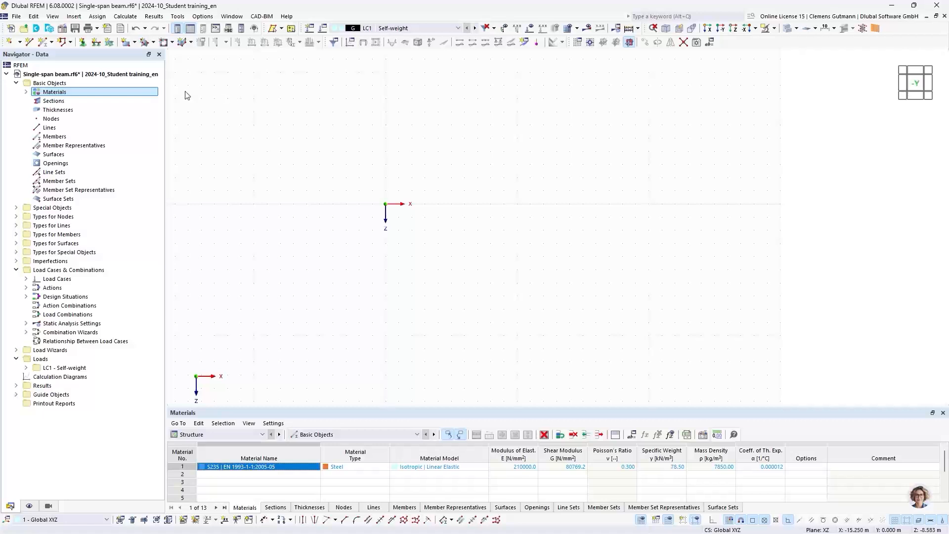
# Expand the materials in the model tree and enlarge the tables area to show more rows of the materials table.
pyautogui.click(27, 92)
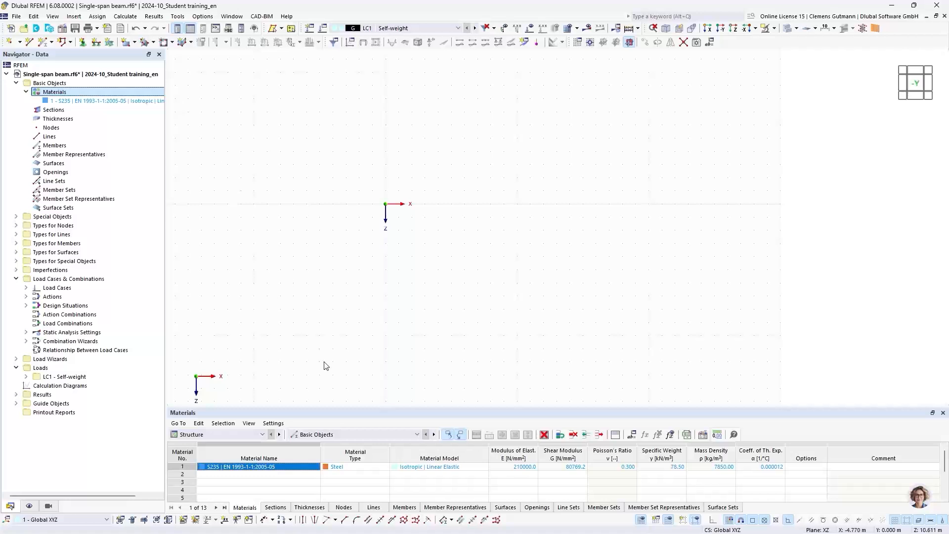
pyautogui.moveTo(332, 407); pyautogui.dragTo(340, 349)
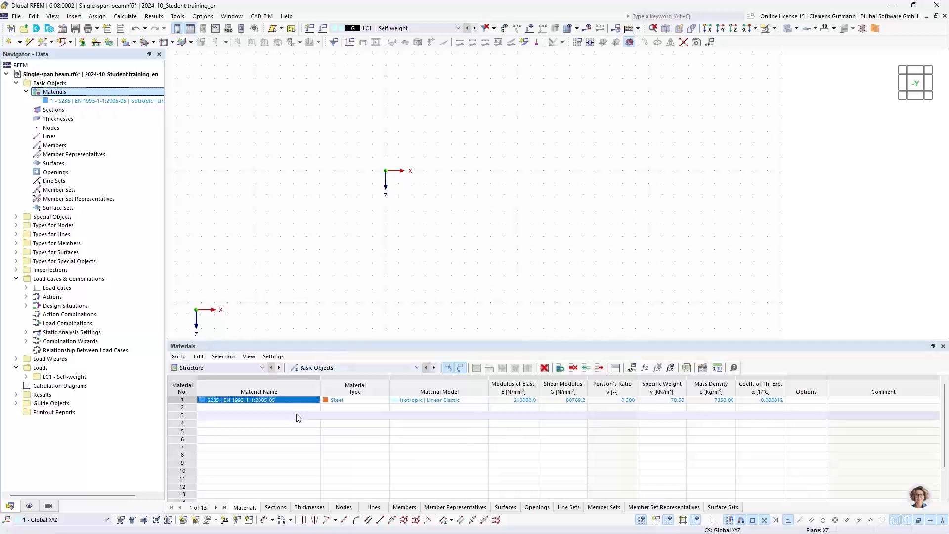
pyautogui.moveTo(316, 339); pyautogui.dragTo(323, 376)
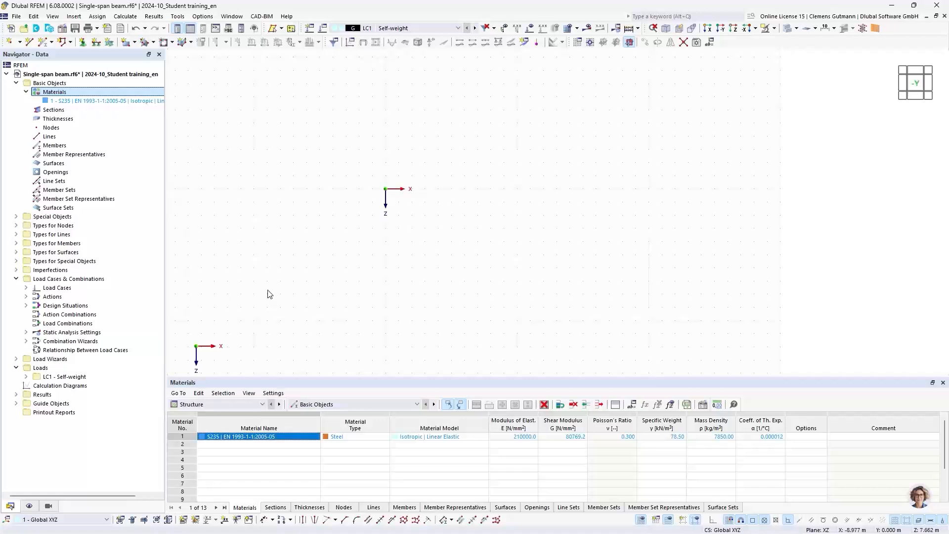
# Start a new section and open the standardized steel I-sections in the section library.
pyautogui.rightClick(44, 110)
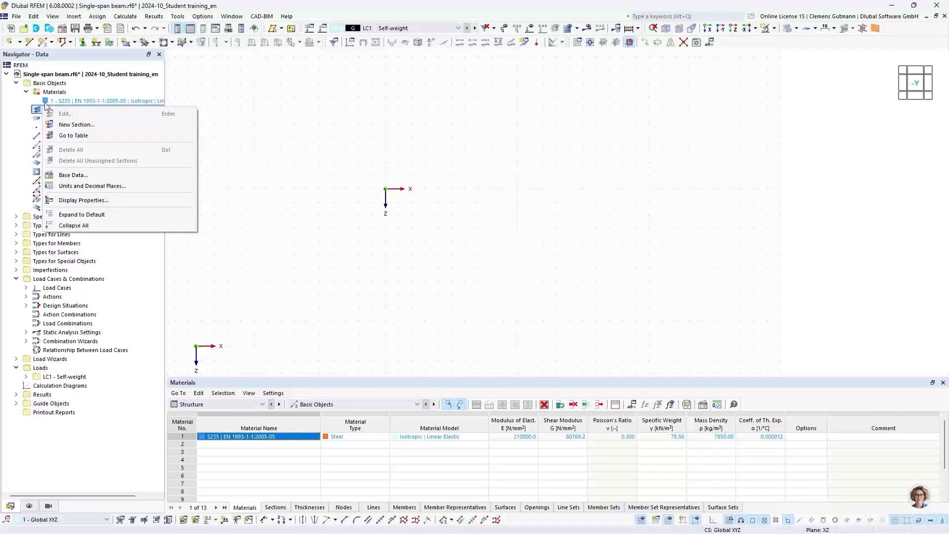
pyautogui.click(91, 84)
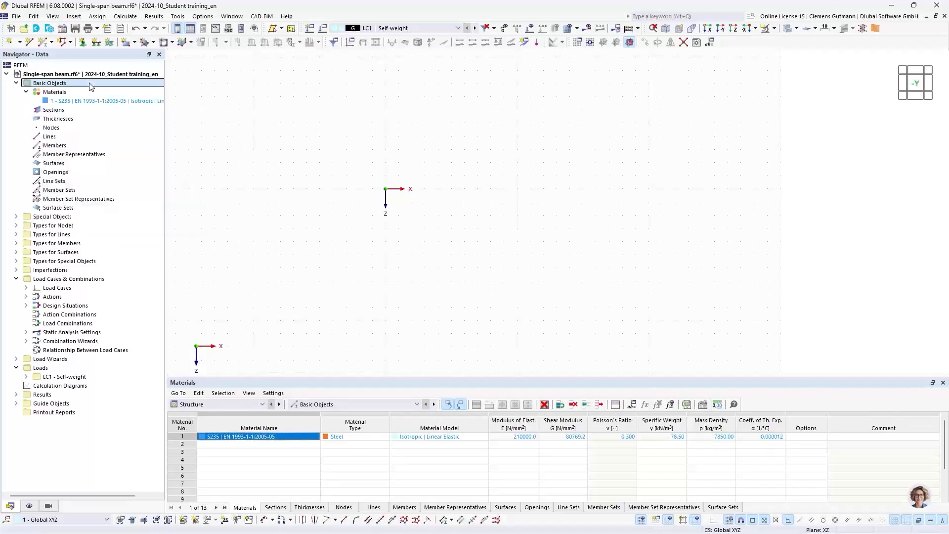
pyautogui.click(75, 17)
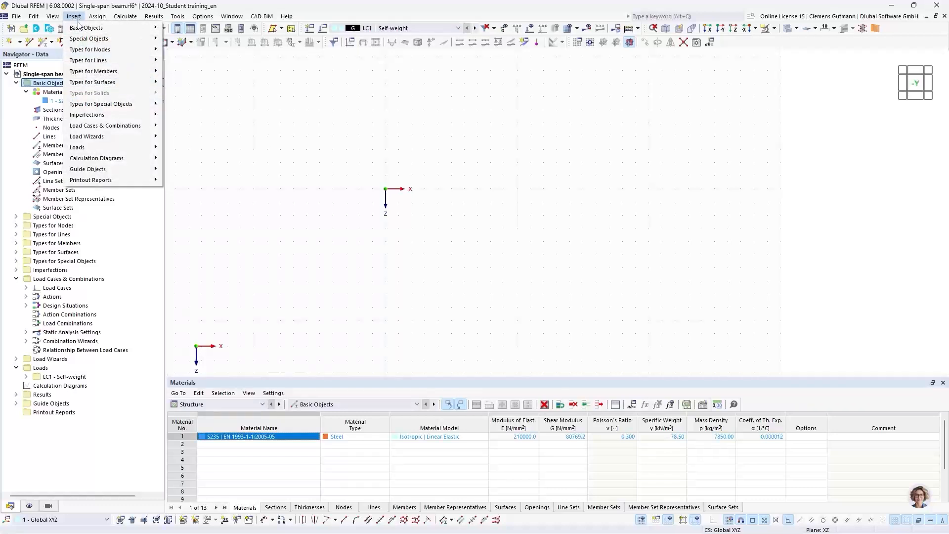
pyautogui.moveTo(142, 30)
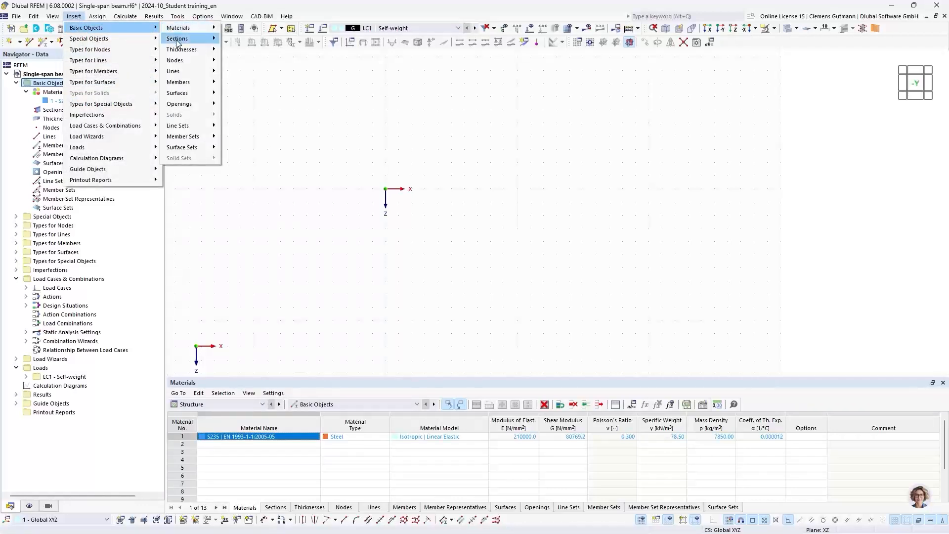
pyautogui.moveTo(212, 39)
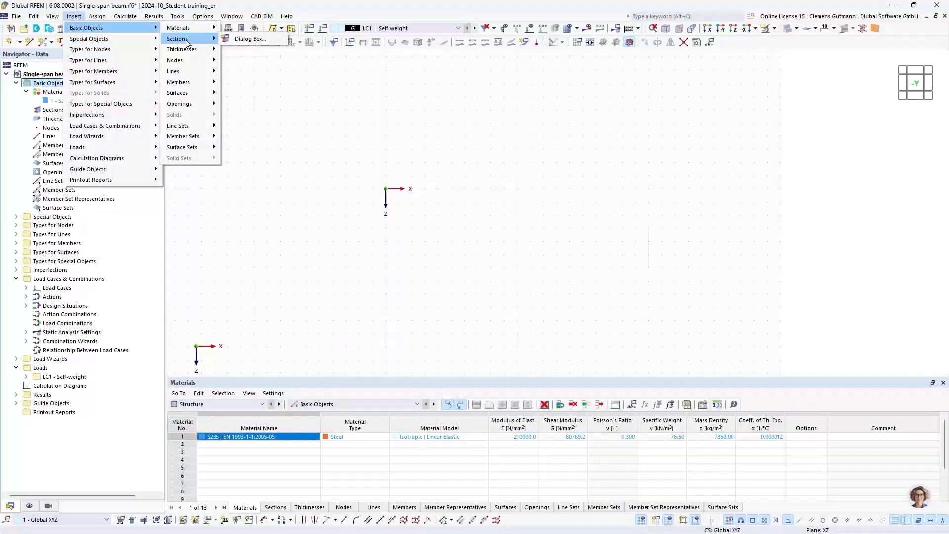
pyautogui.click(226, 39)
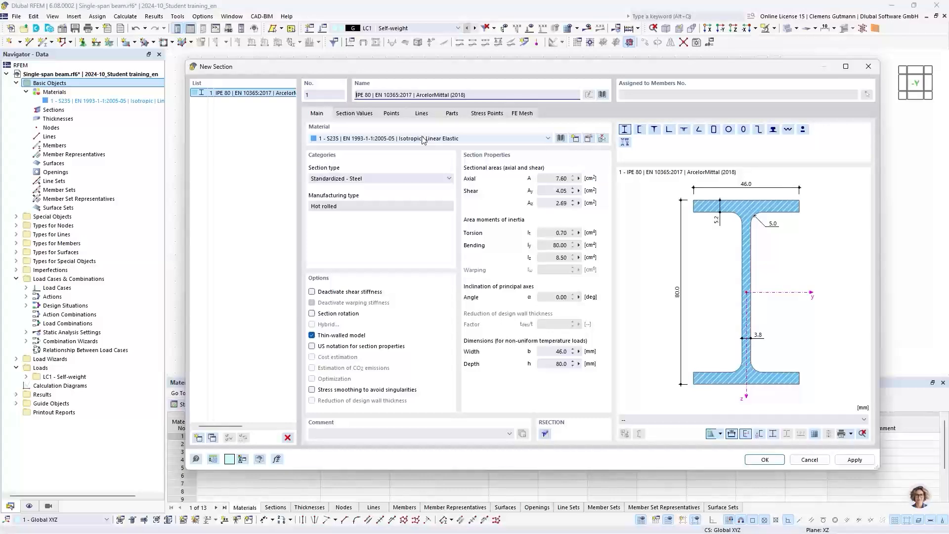
pyautogui.click(602, 94)
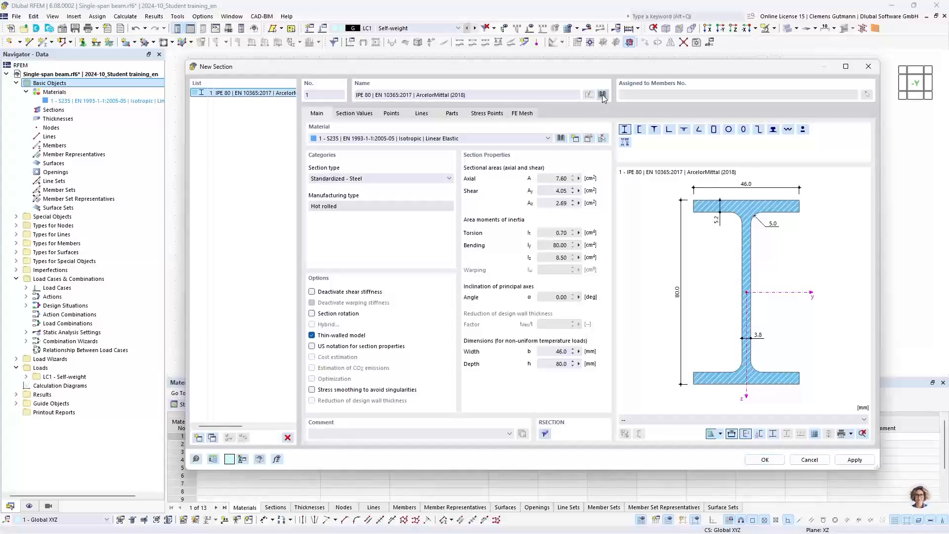
pyautogui.moveTo(601, 90); pyautogui.dragTo(550, 117)
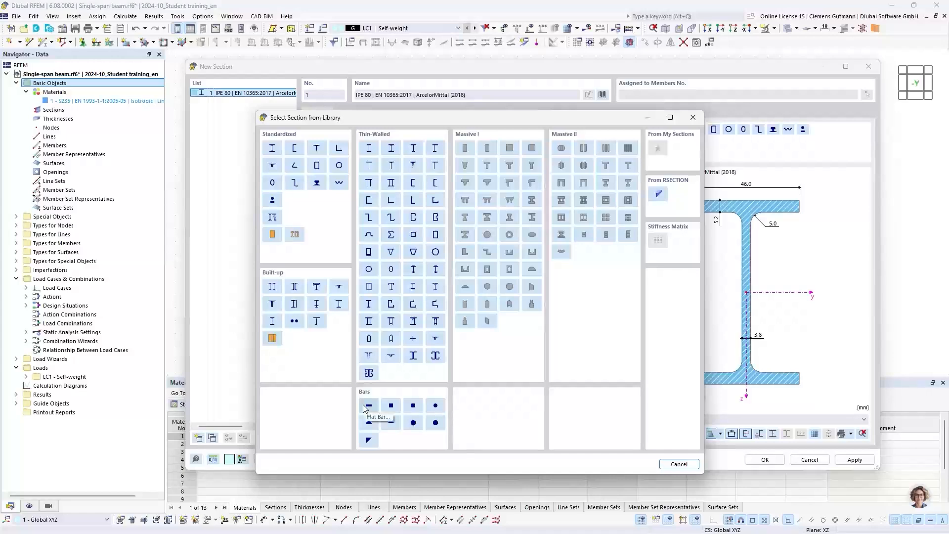
pyautogui.click(272, 149)
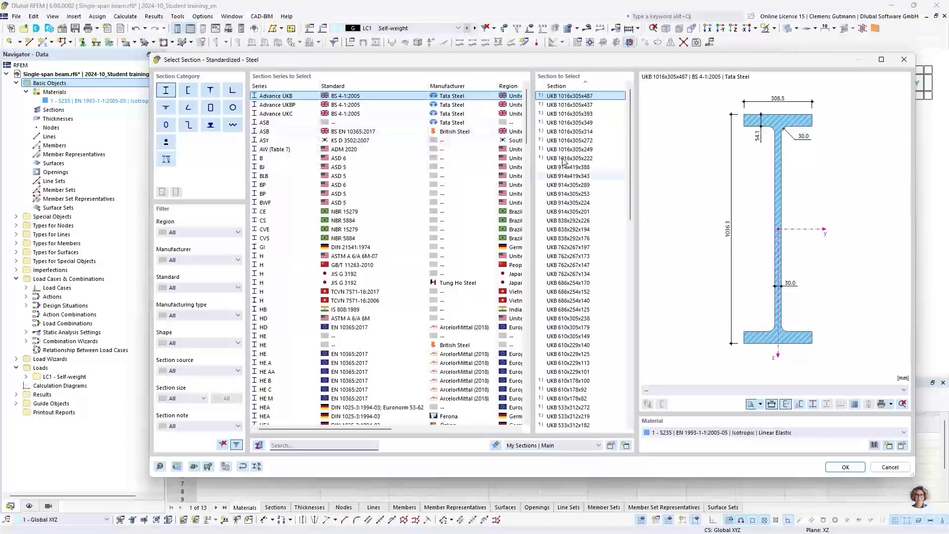
# Search the section library for HEA 200 and adopt it from the SZS series with standard Euronorm 53-62; DIN 1025-3.
pyautogui.moveTo(525, 130)
pyautogui.mouseDown()
pyautogui.moveTo(528, 418)
pyautogui.moveTo(533, 134)
pyautogui.mouseUp()
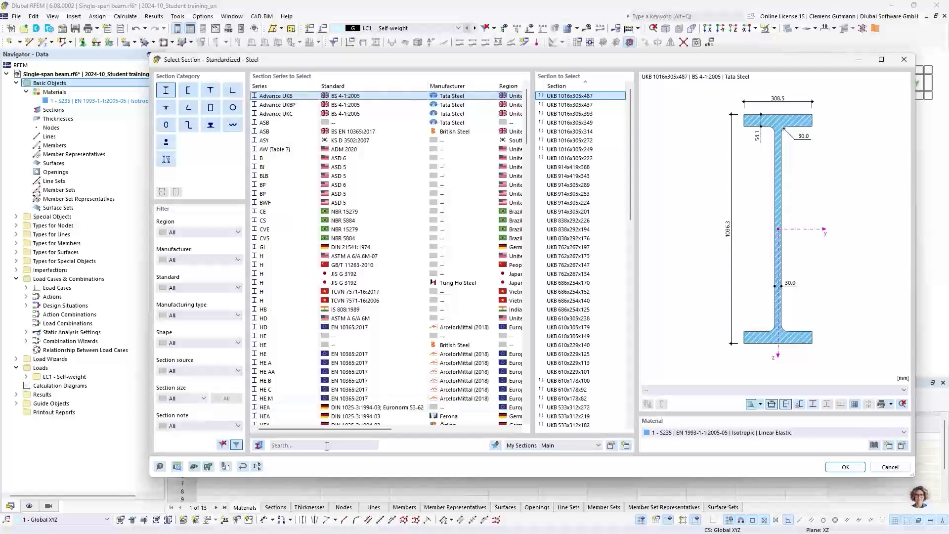
pyautogui.click(295, 447)
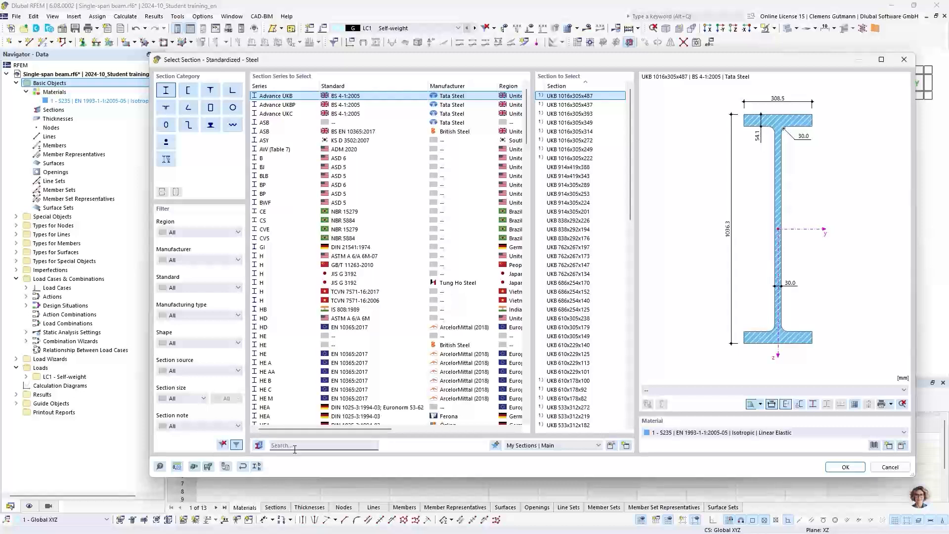
pyautogui.write('H')
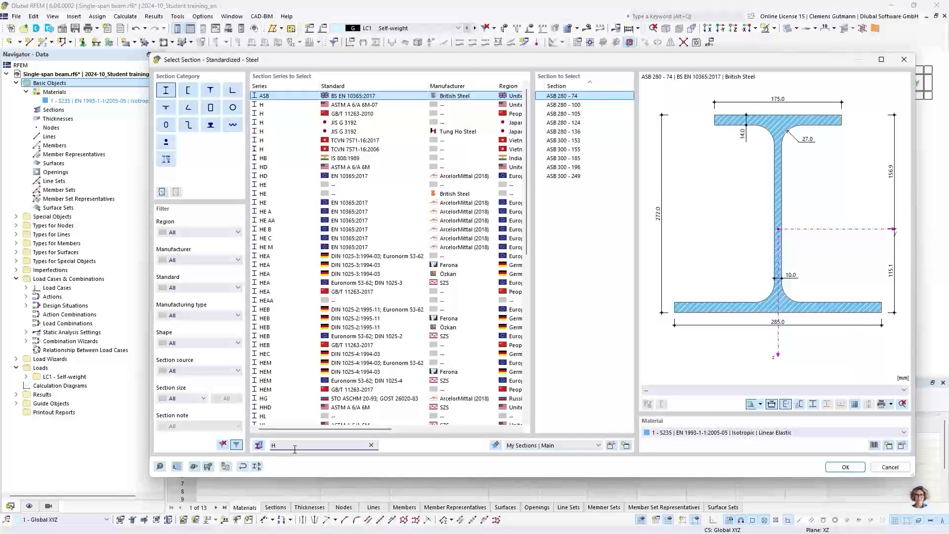
pyautogui.write('EA')
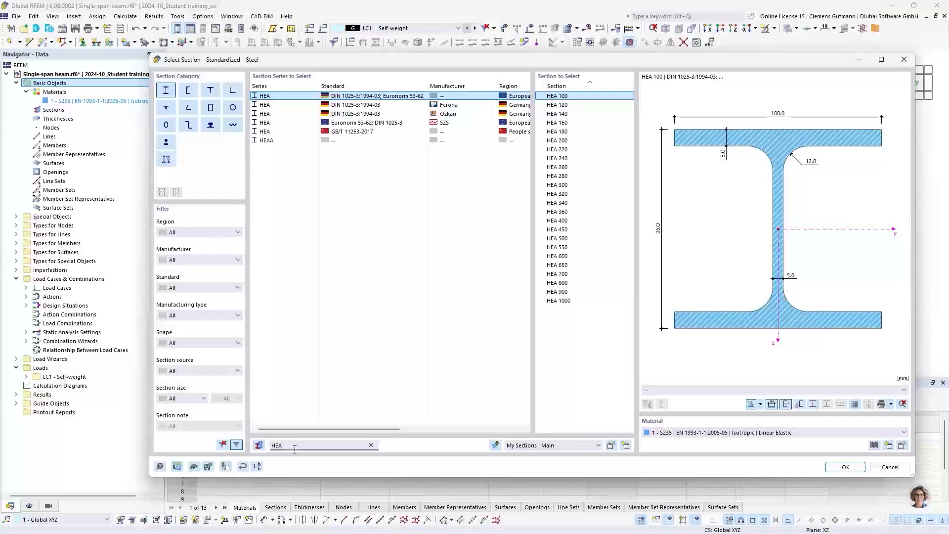
pyautogui.write(' 200')
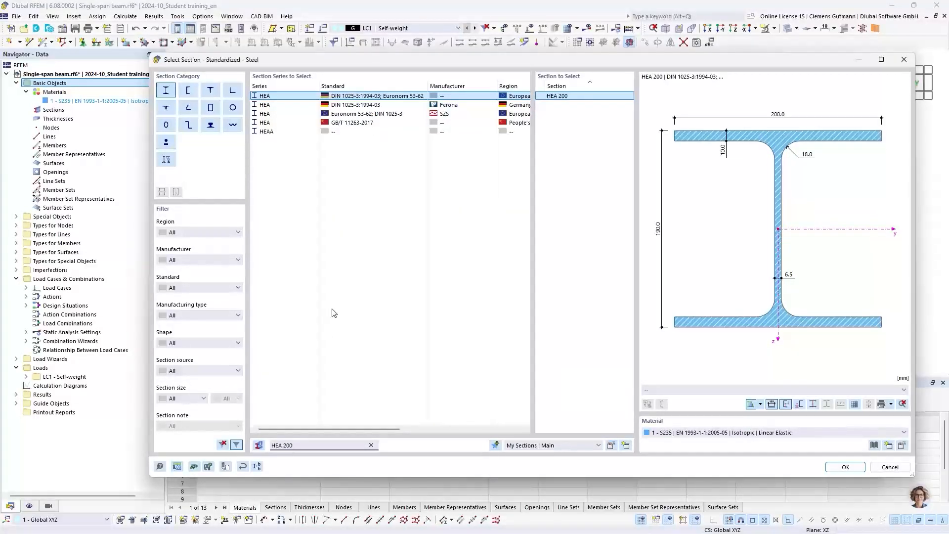
pyautogui.click(354, 119)
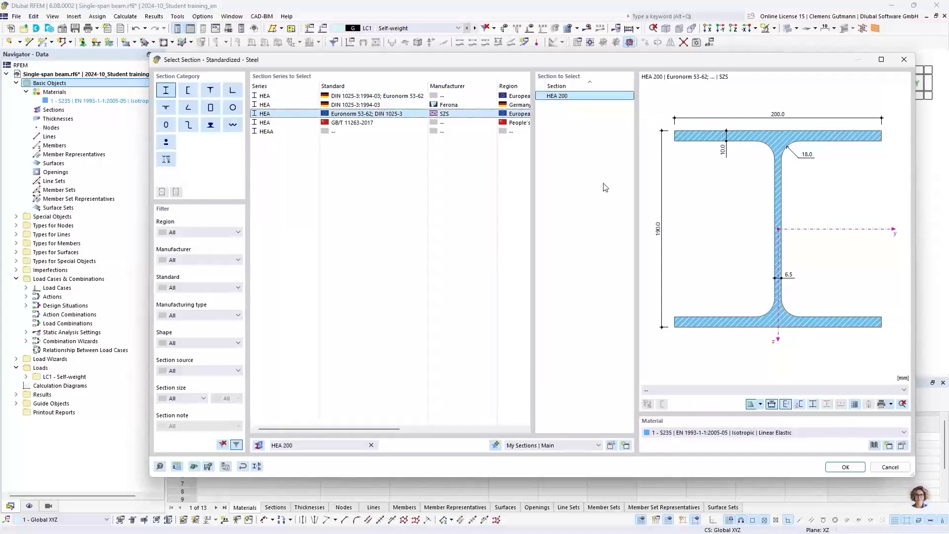
pyautogui.click(840, 468)
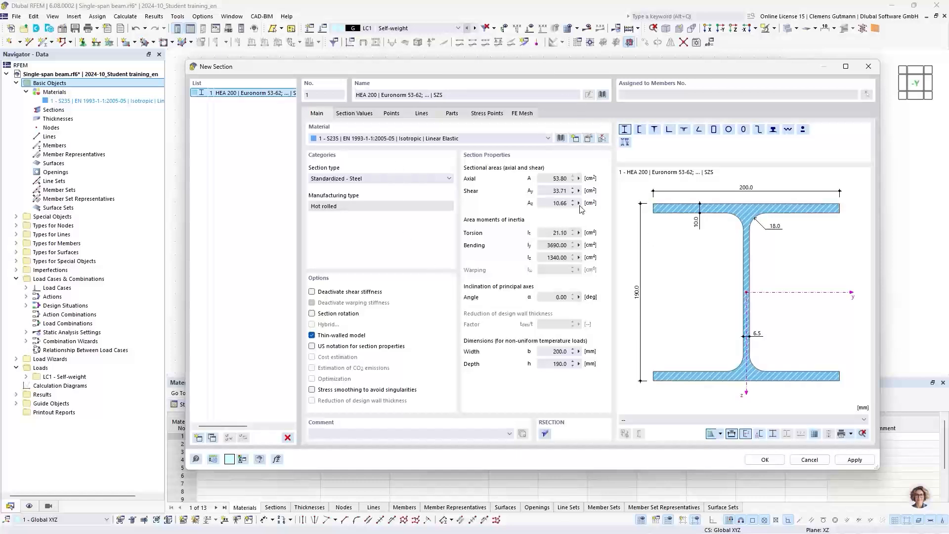
# Review the HEA 200 section's values, points, lines, parts and stress points, then create the section and show it in the model tree.
pyautogui.click(352, 113)
pyautogui.click(388, 114)
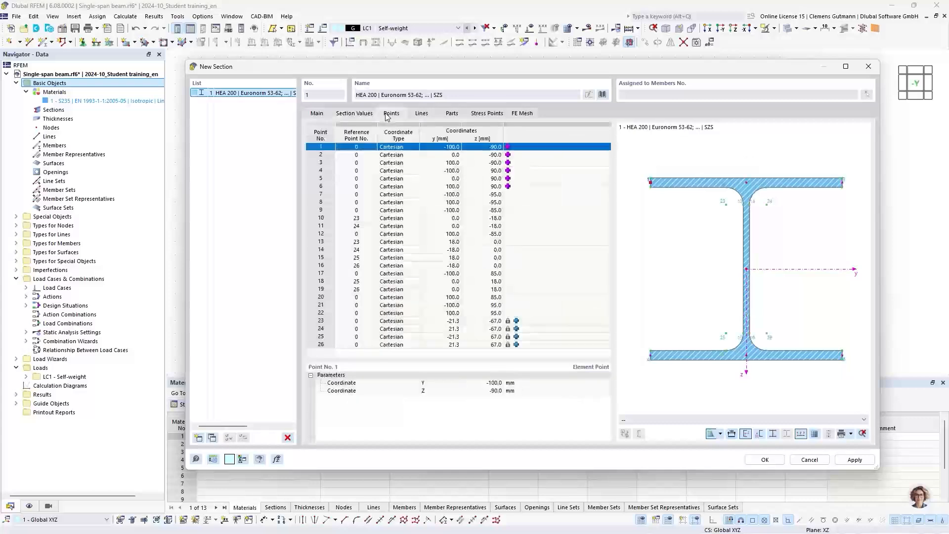
pyautogui.click(422, 115)
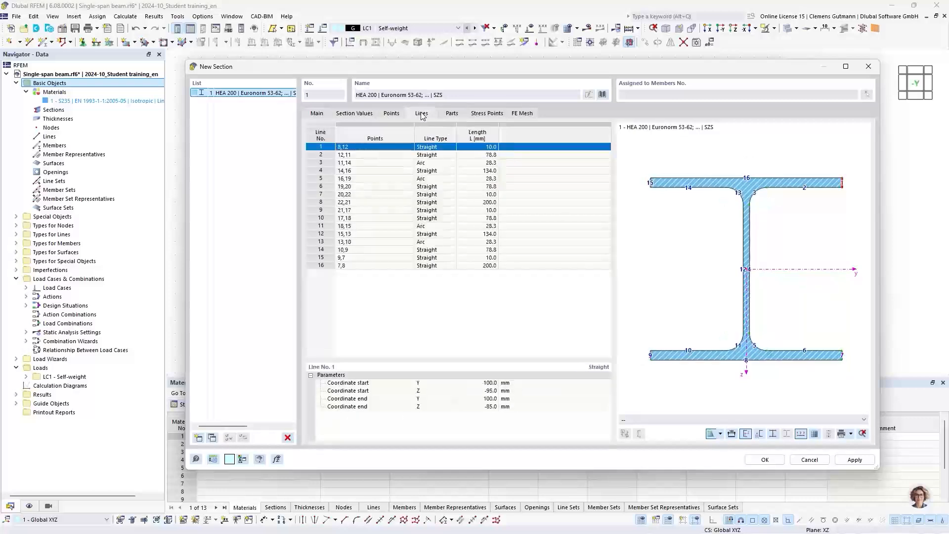
pyautogui.click(450, 115)
pyautogui.click(473, 114)
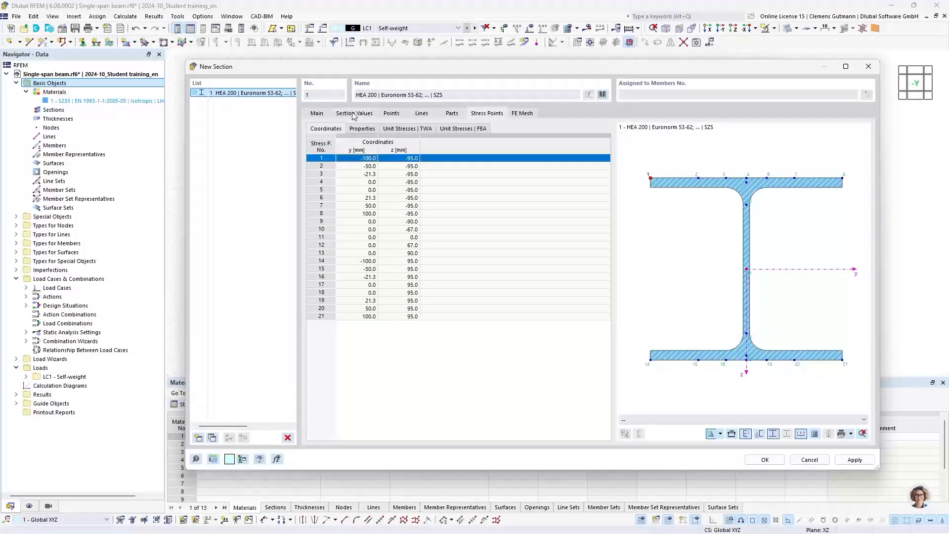
pyautogui.click(317, 117)
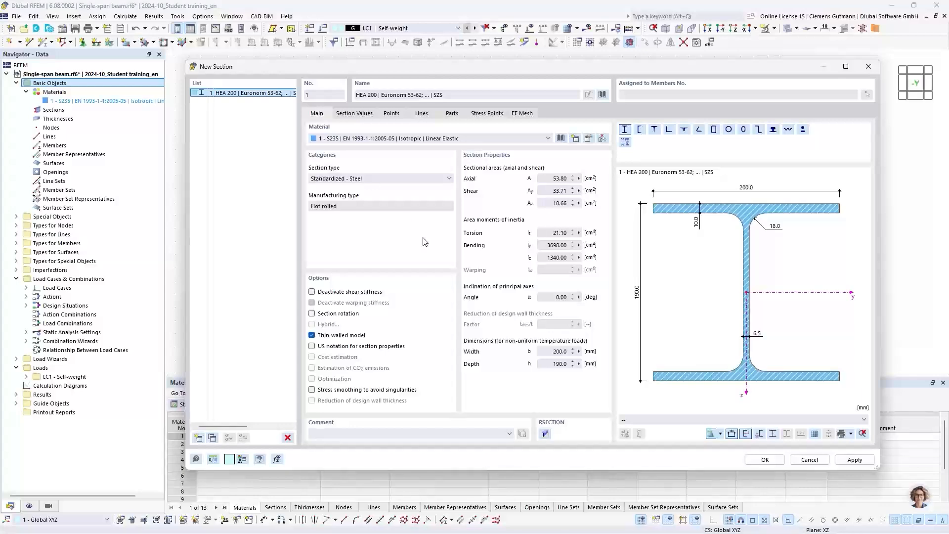
pyautogui.click(758, 461)
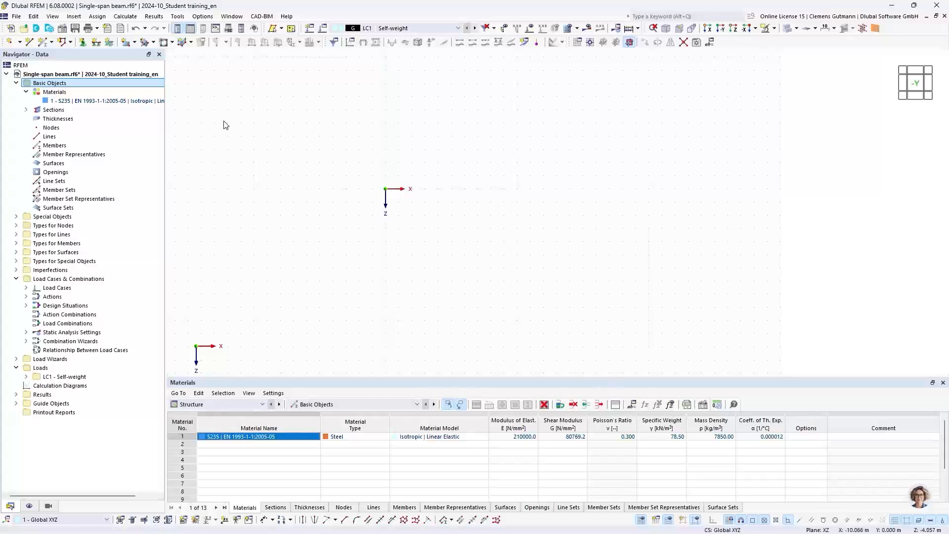
pyautogui.click(26, 111)
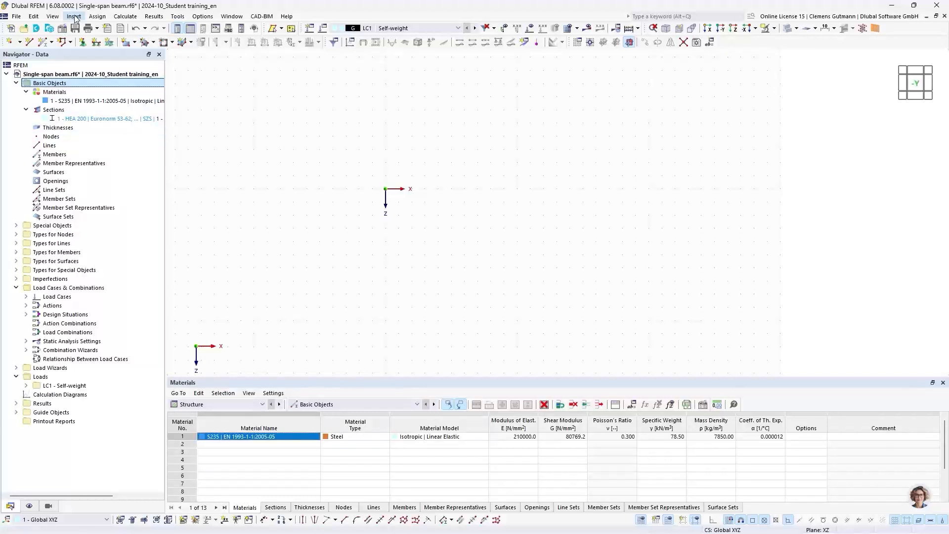
# Place a single node at the coordinate origin, X 0.000 m and Z 0.000 m, and show it in the model tree.
pyautogui.click(13, 48)
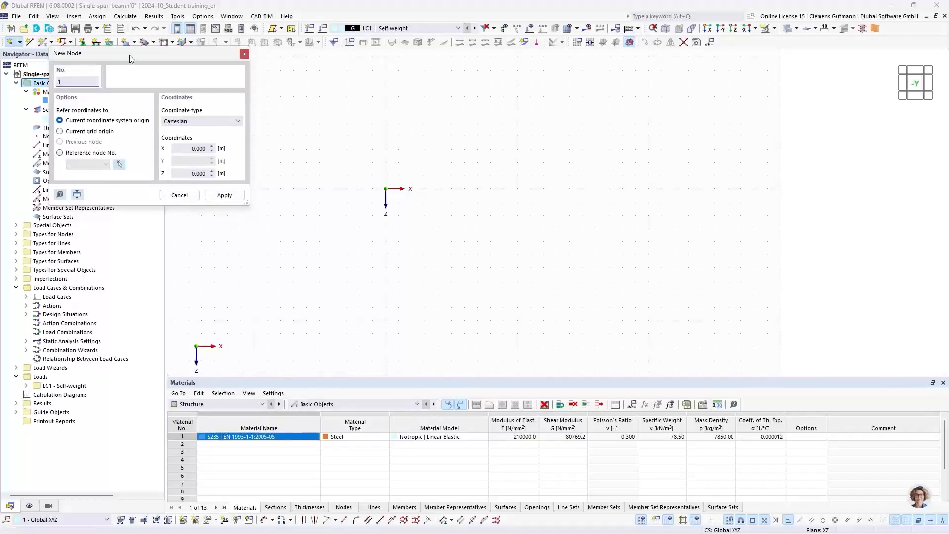
pyautogui.moveTo(130, 55); pyautogui.dragTo(109, 68)
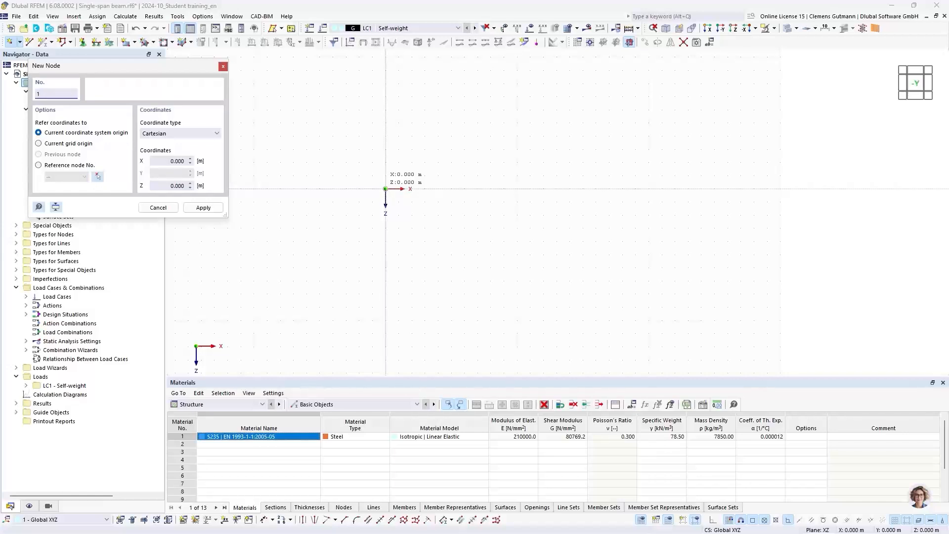
pyautogui.click(386, 189)
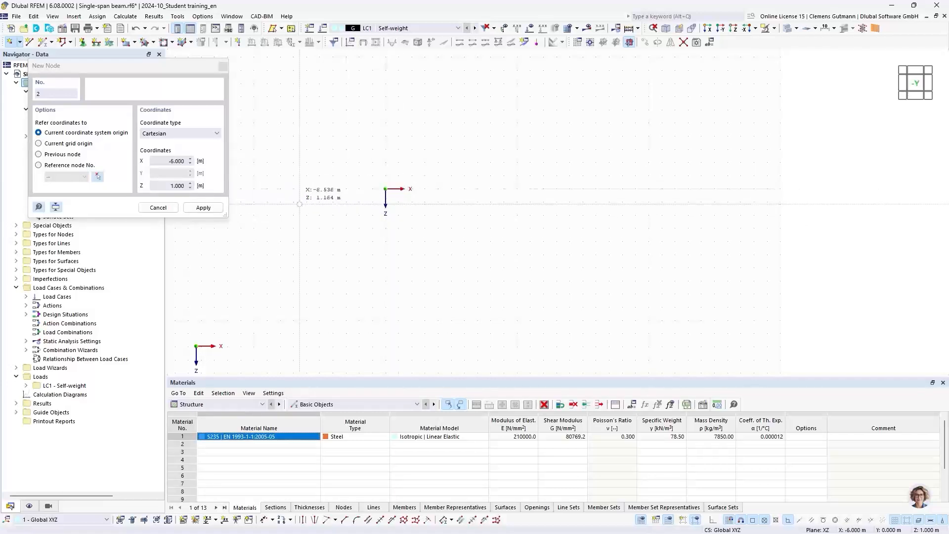
pyautogui.click(158, 207)
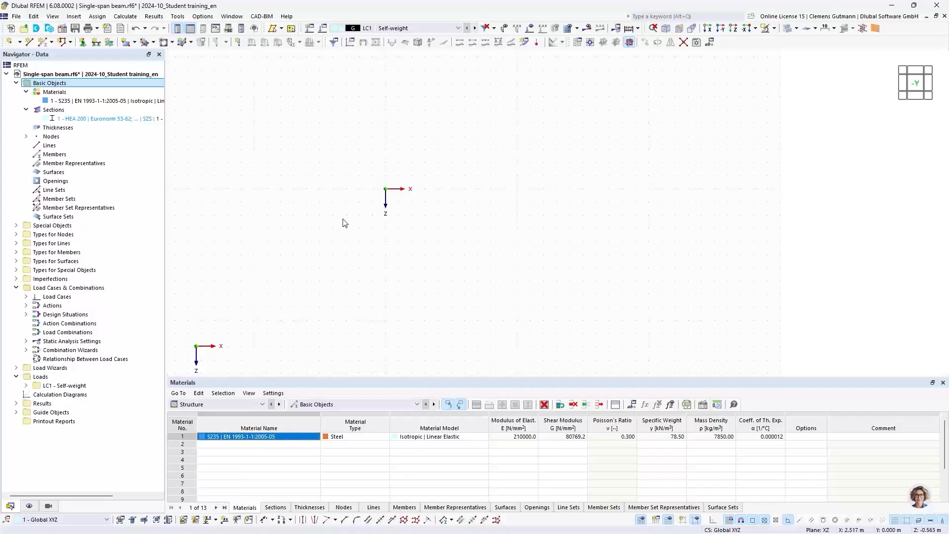
pyautogui.click(26, 137)
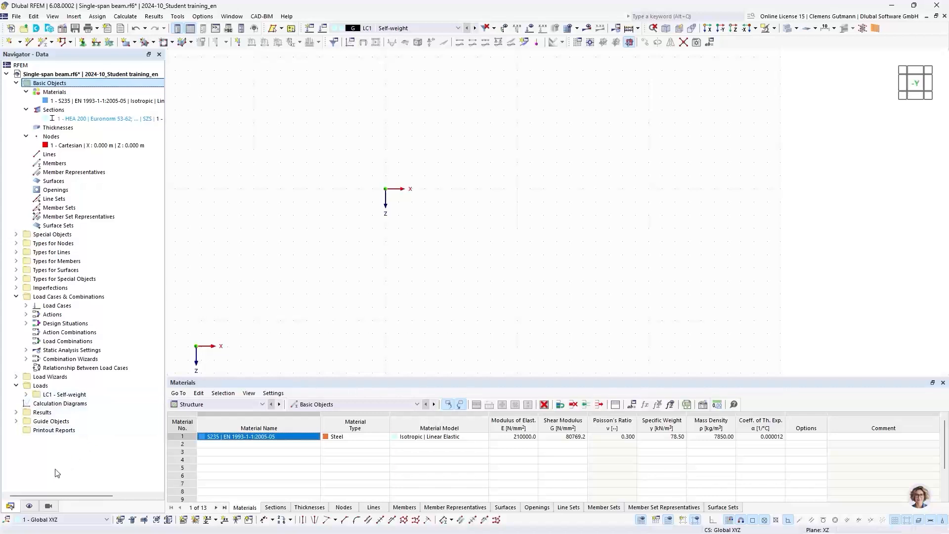
# Hide the global X, Y, Z coordinate system at the zero point in the display settings, then return to the model data tree.
pyautogui.click(29, 506)
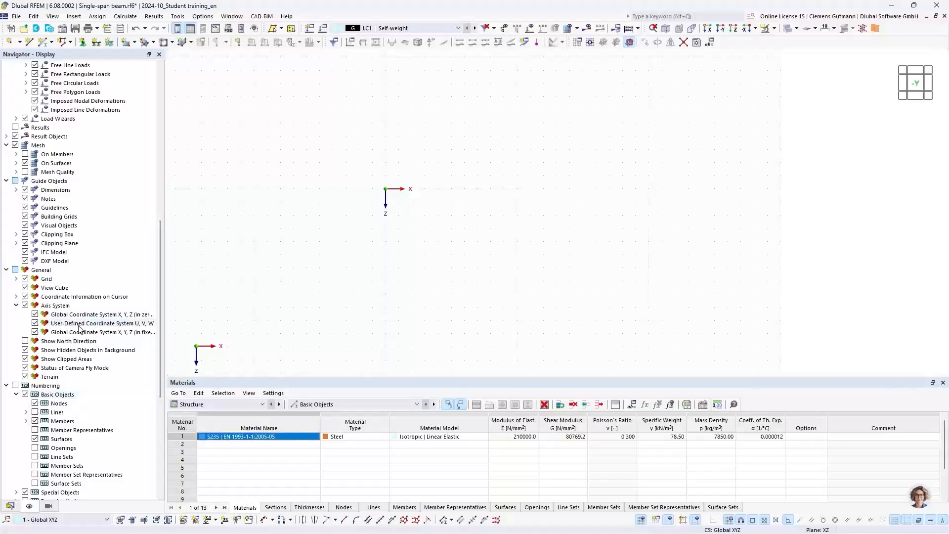
pyautogui.scroll(5, 97, 266)
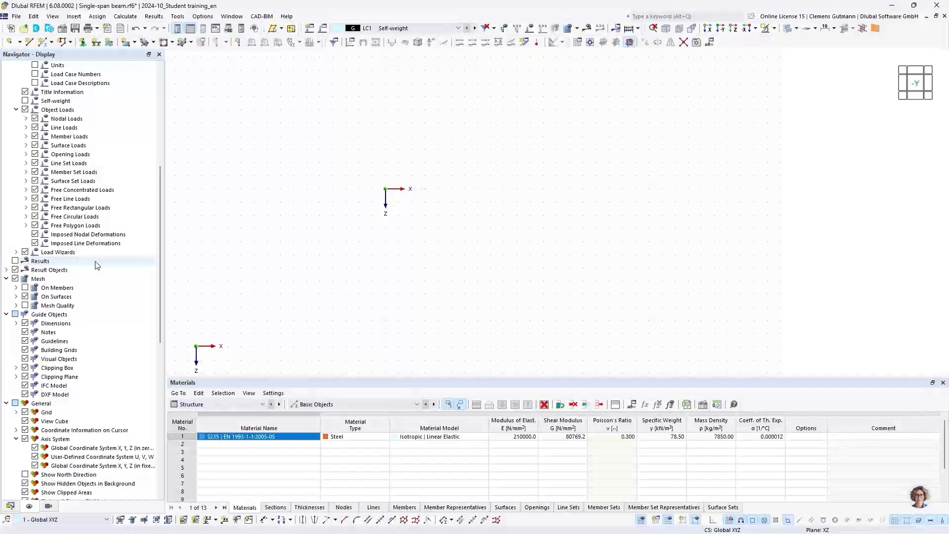
pyautogui.scroll(3, 97, 266)
pyautogui.scroll(7, 97, 265)
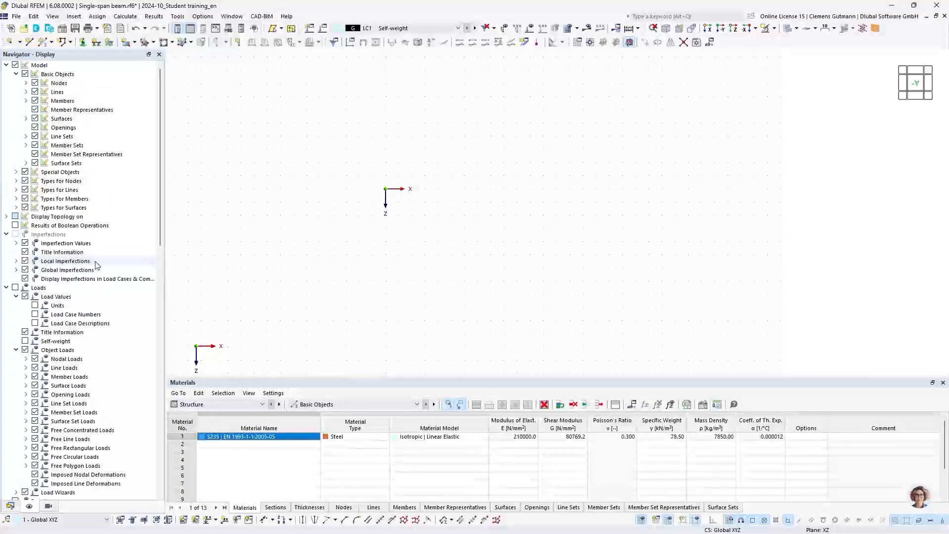
pyautogui.scroll(-8, 97, 265)
pyautogui.scroll(-6, 97, 265)
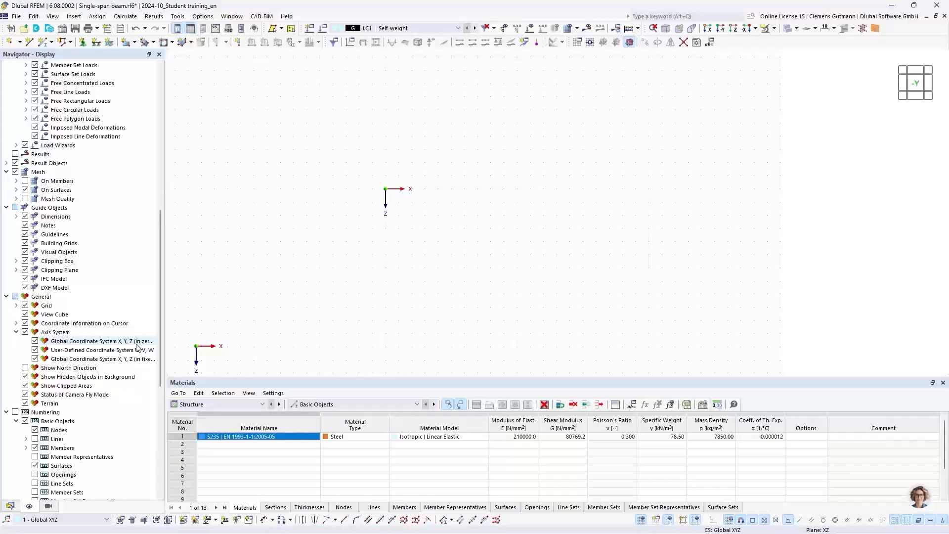
pyautogui.click(35, 341)
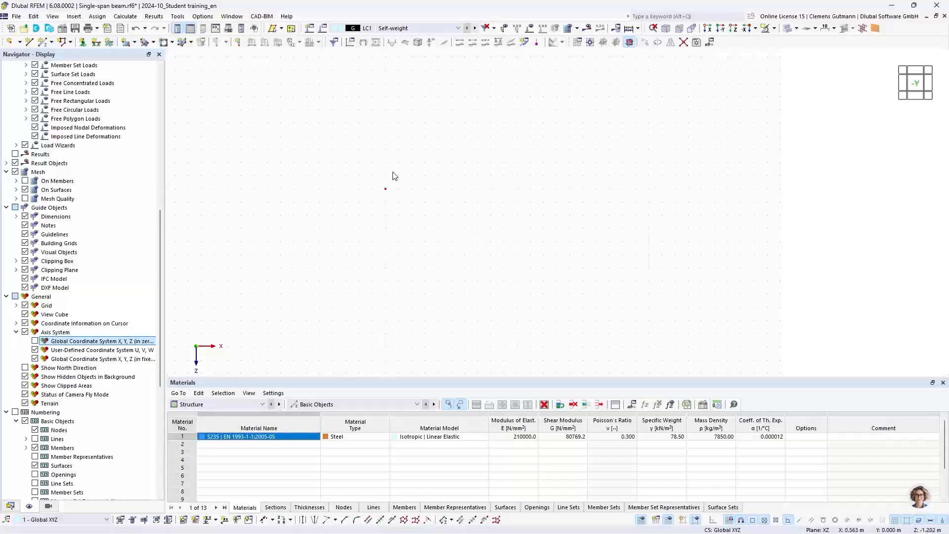
pyautogui.moveTo(367, 164); pyautogui.dragTo(422, 228)
pyautogui.click(339, 239)
pyautogui.click(12, 507)
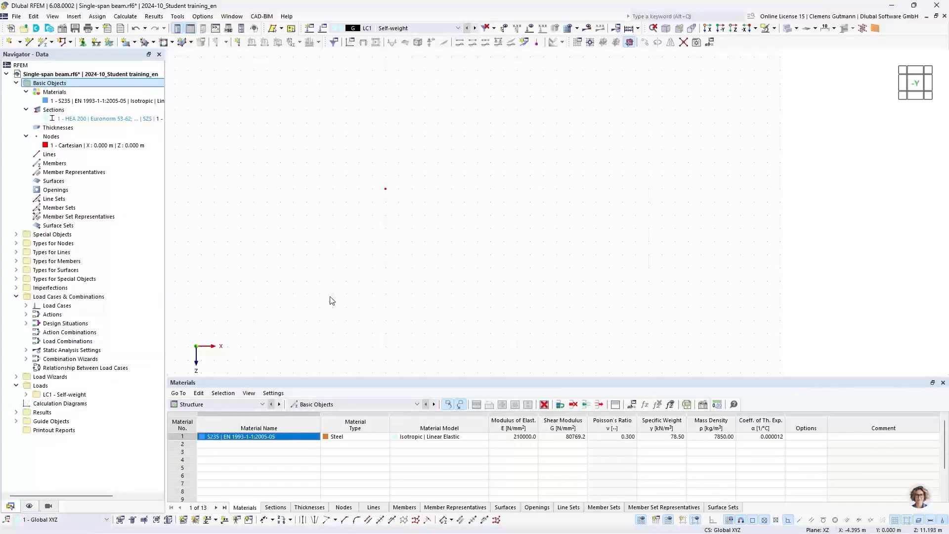
# Try to set the grid point spacing b and h to 0.500 m in the work plane and grid/snap settings.
pyautogui.click(9, 43)
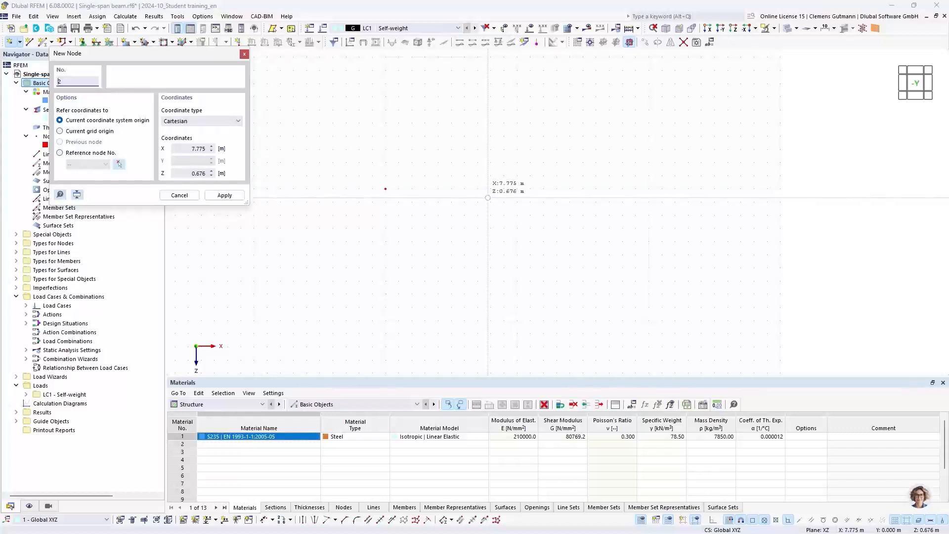
pyautogui.click(244, 55)
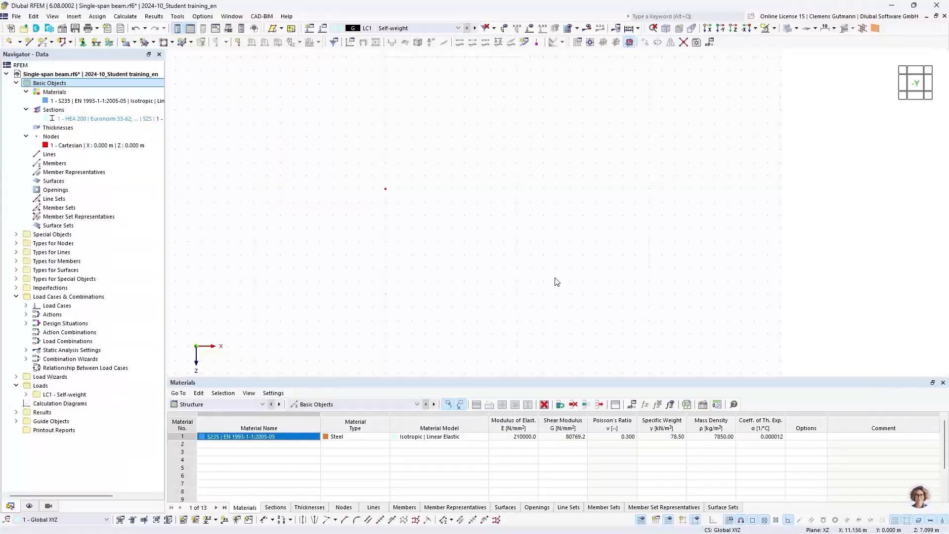
pyautogui.click(202, 16)
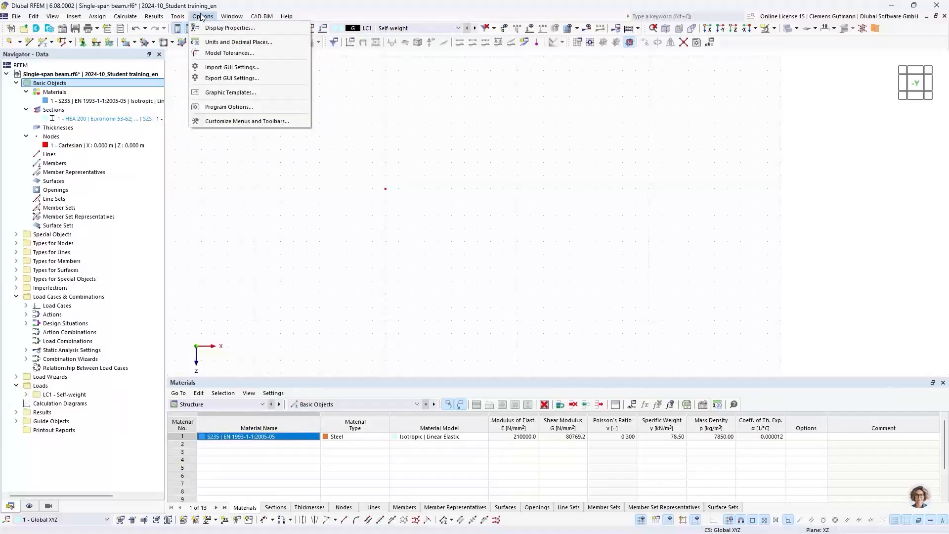
pyautogui.moveTo(187, 16)
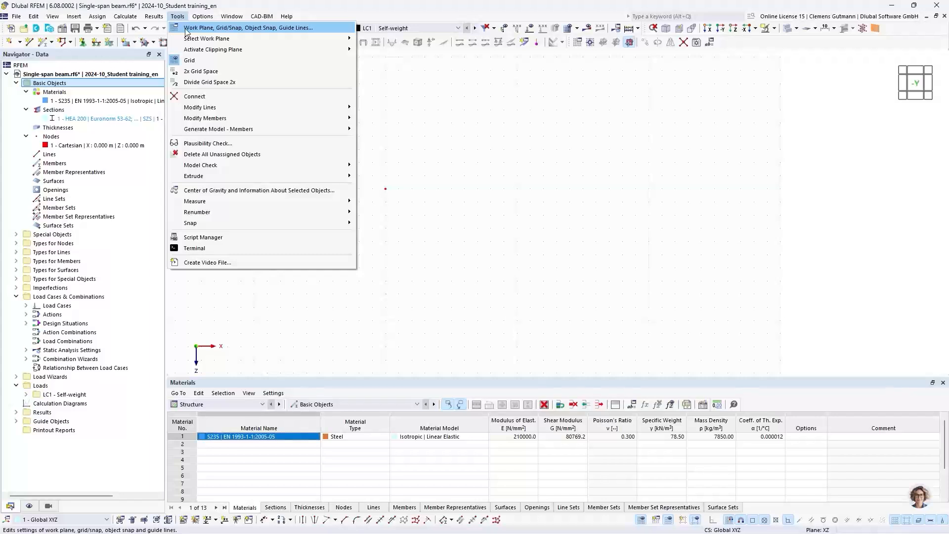
pyautogui.click(187, 28)
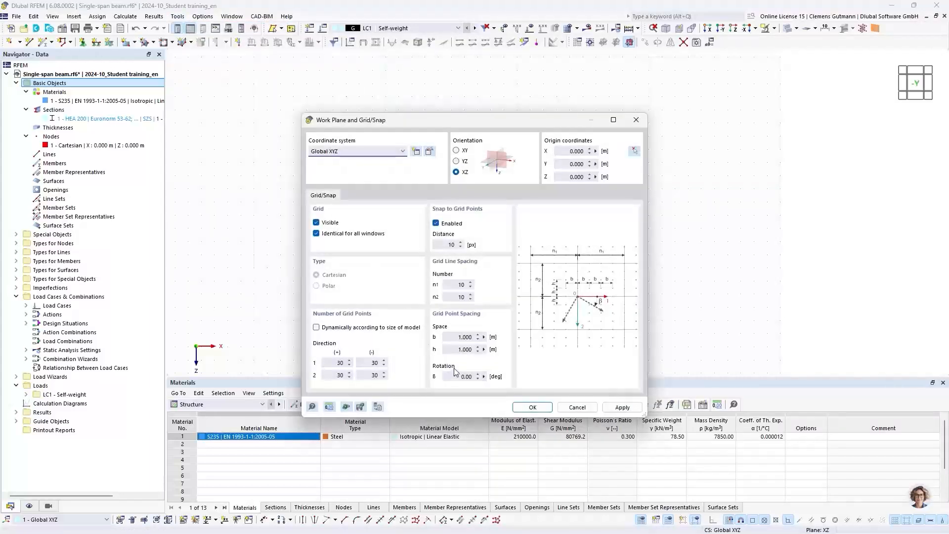
pyautogui.click(454, 340)
pyautogui.write('0,5')
pyautogui.press('Tab')
pyautogui.write('0,5')
pyautogui.press('Tab')
pyautogui.moveTo(462, 121); pyautogui.dragTo(322, 113)
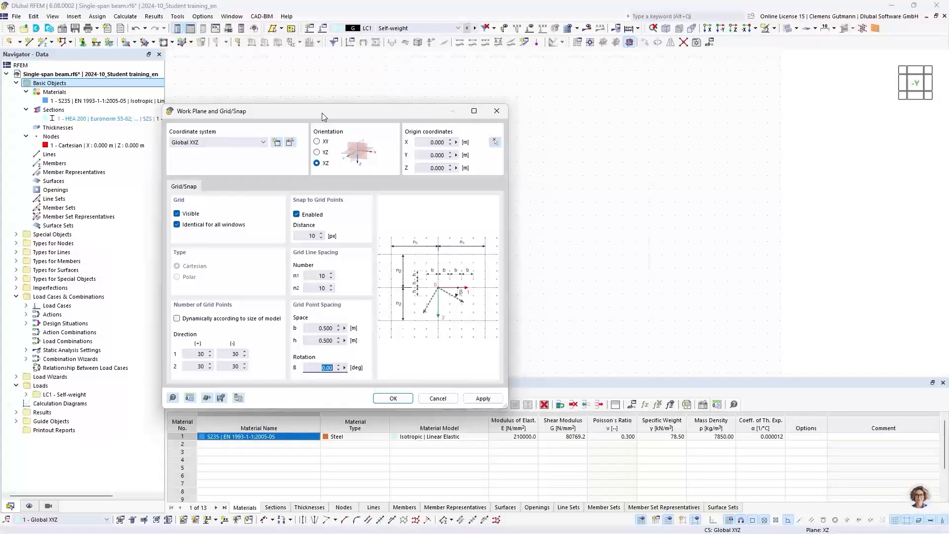
pyautogui.click(438, 398)
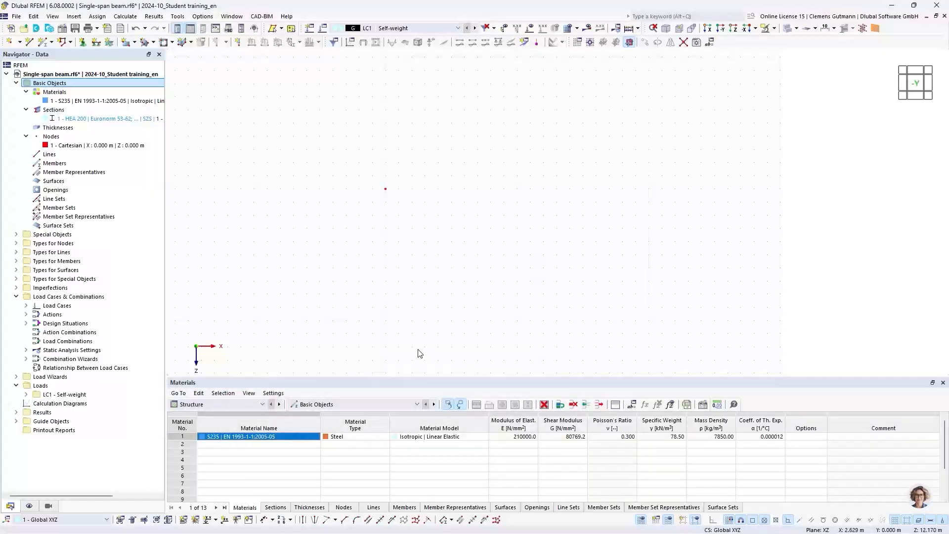
# Enlarge the table area and show the Nodes table of the structure's basic objects.
pyautogui.moveTo(396, 376); pyautogui.dragTo(405, 345)
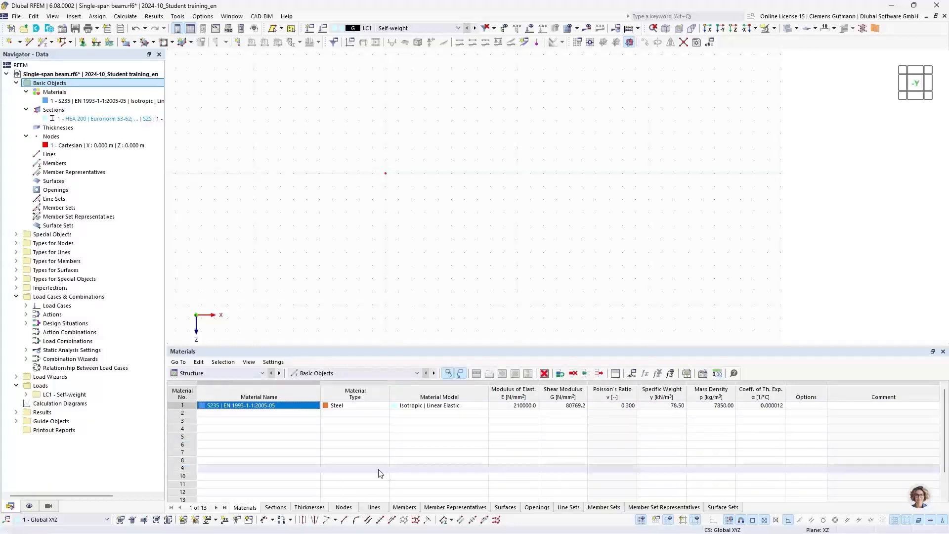
pyautogui.click(257, 374)
pyautogui.click(257, 374)
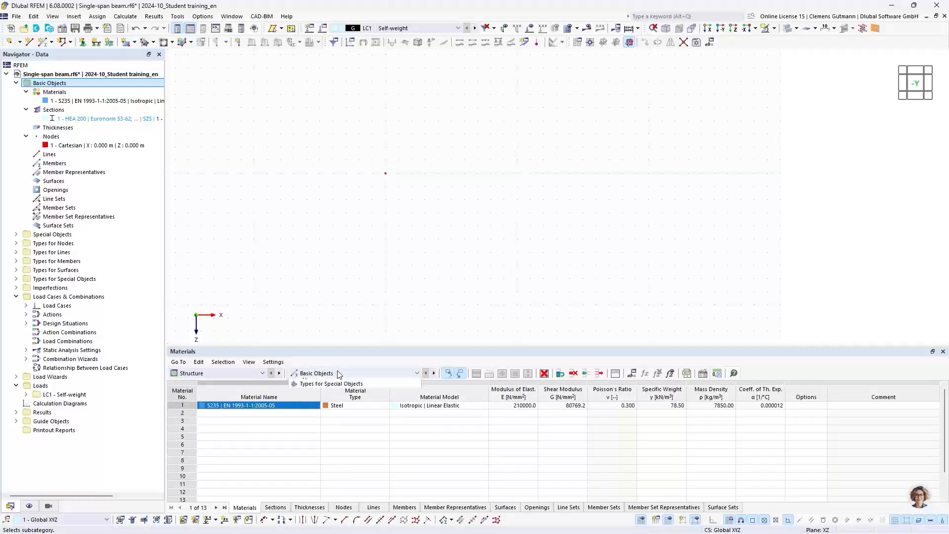
pyautogui.click(338, 373)
pyautogui.click(339, 374)
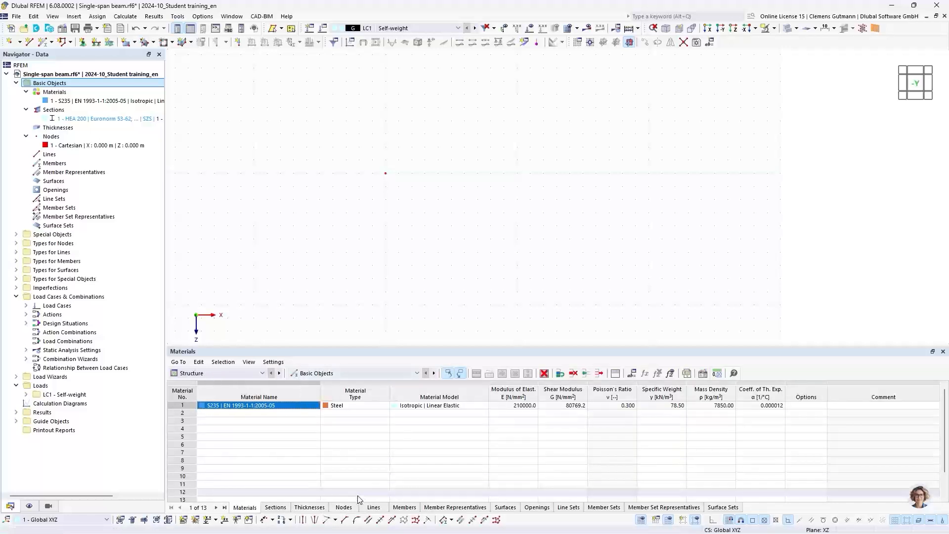
pyautogui.click(345, 507)
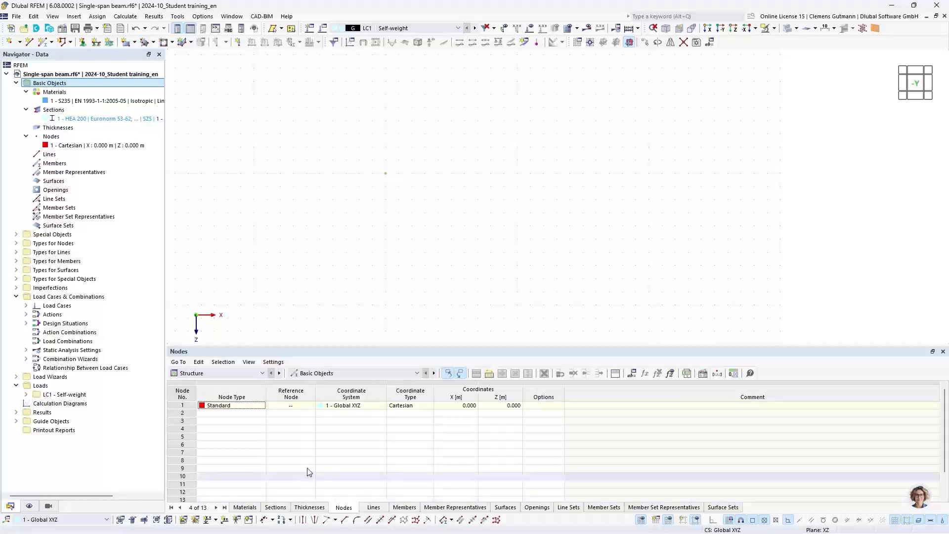
# Add a second standard node at X 7.500 m and Z 0.000 m in the Nodes table.
pyautogui.click(212, 414)
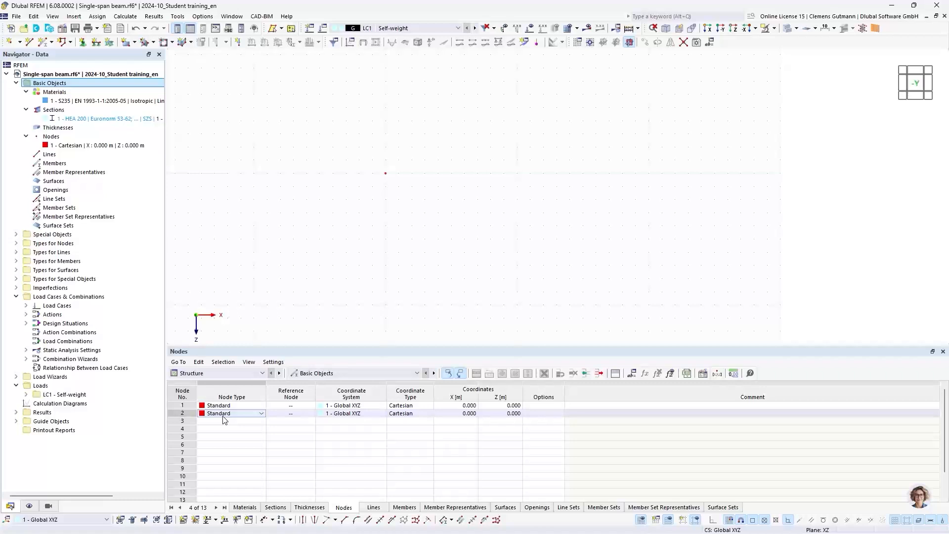
pyautogui.click(461, 414)
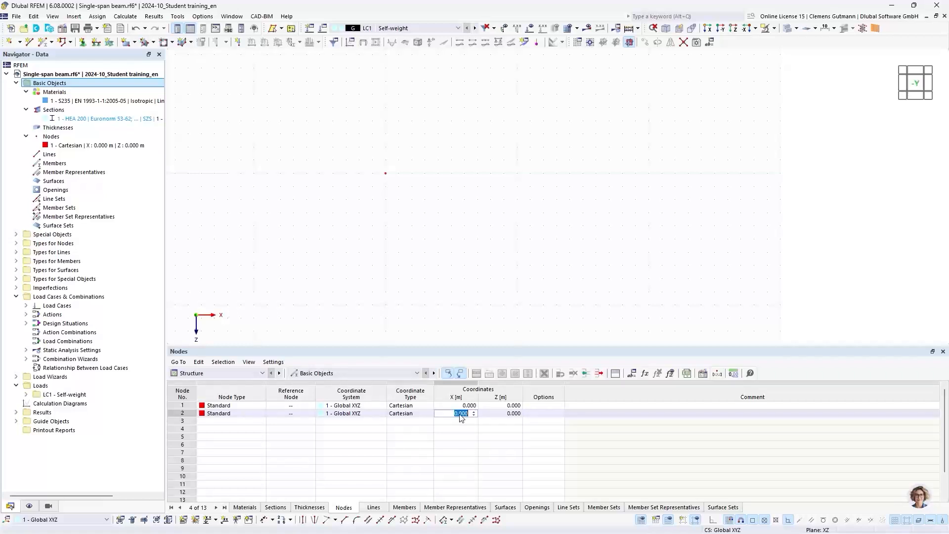
pyautogui.write('7,5')
pyautogui.press('Tab')
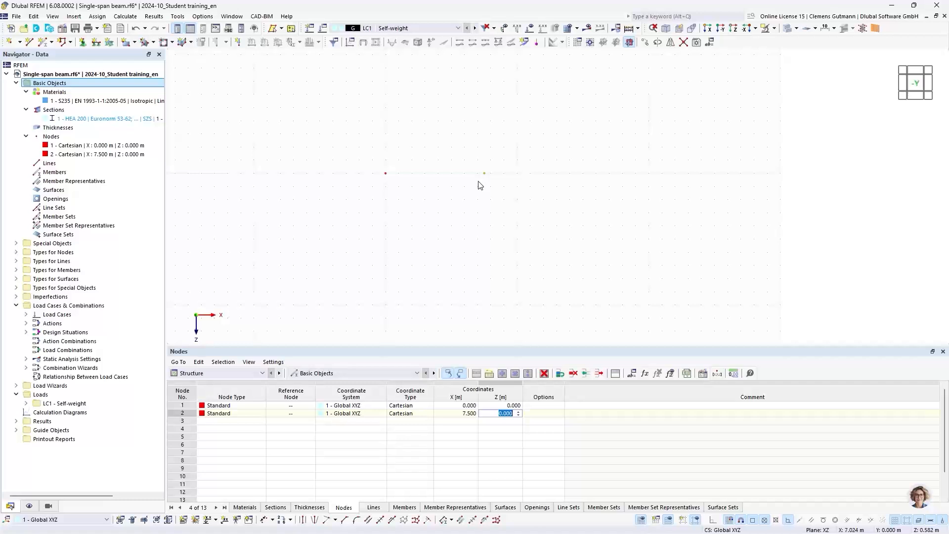
pyautogui.click(236, 422)
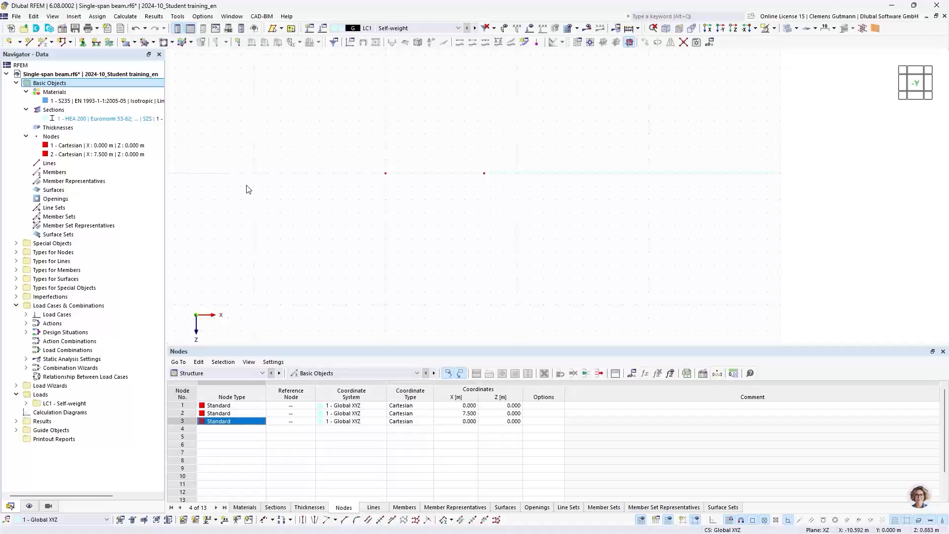
# Create a new polyline connecting node 1 at the origin to node 2.
pyautogui.rightClick(40, 166)
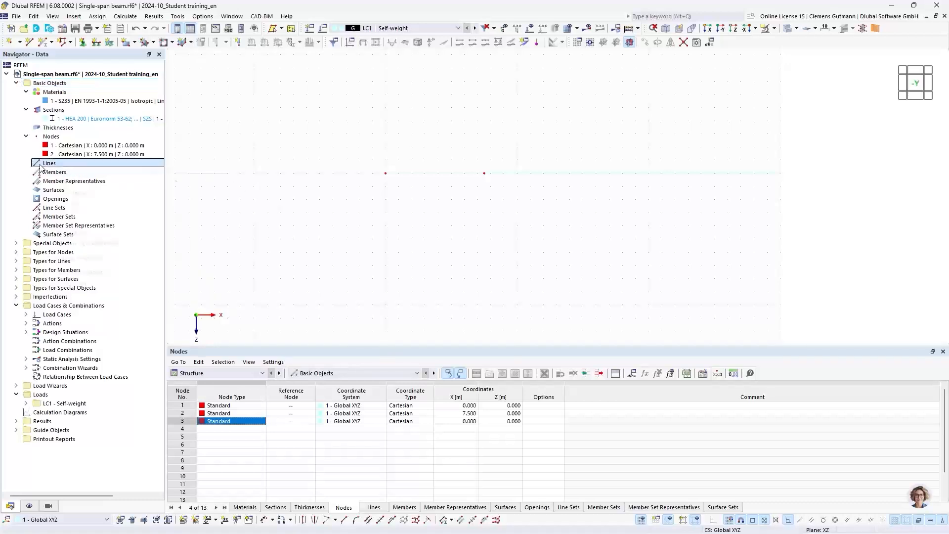
pyautogui.moveTo(58, 185)
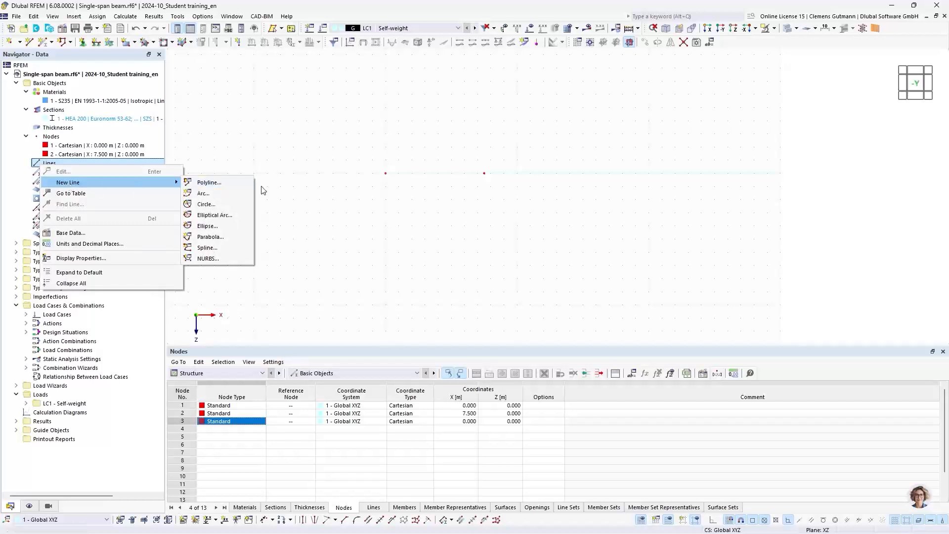
pyautogui.click(207, 182)
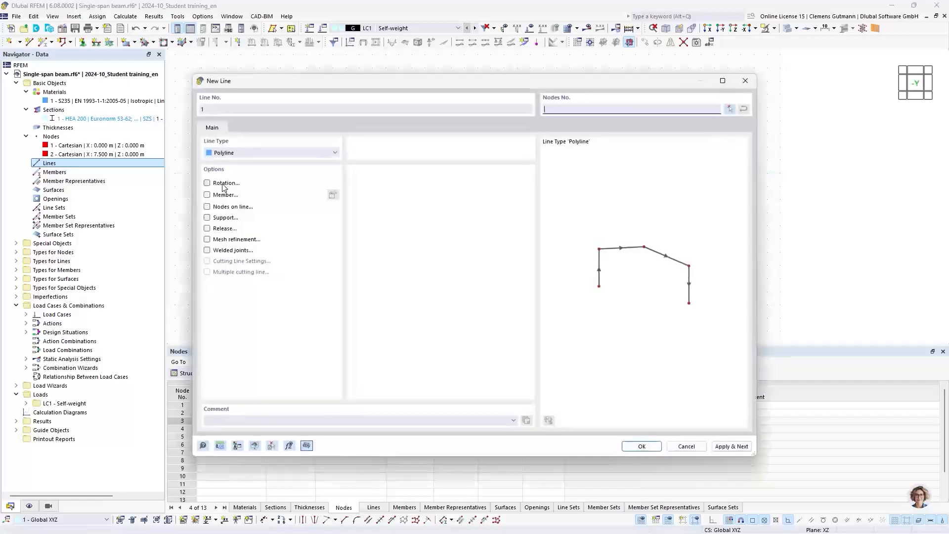
pyautogui.click(730, 109)
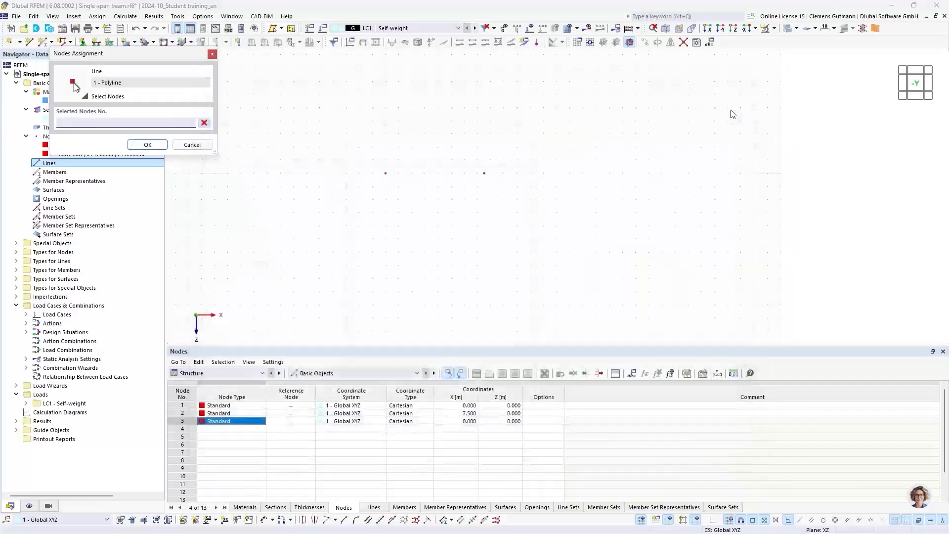
pyautogui.click(385, 173)
pyautogui.click(484, 174)
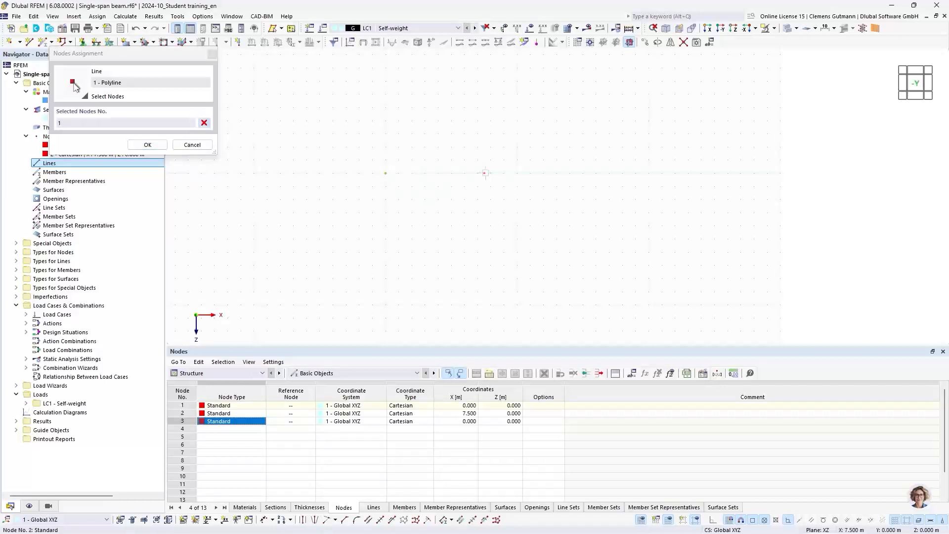
pyautogui.click(153, 146)
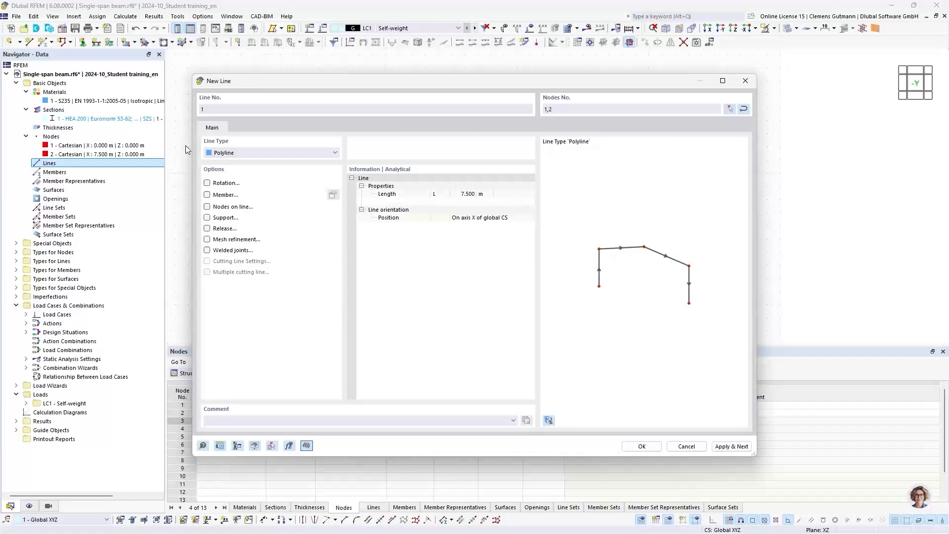
pyautogui.click(642, 447)
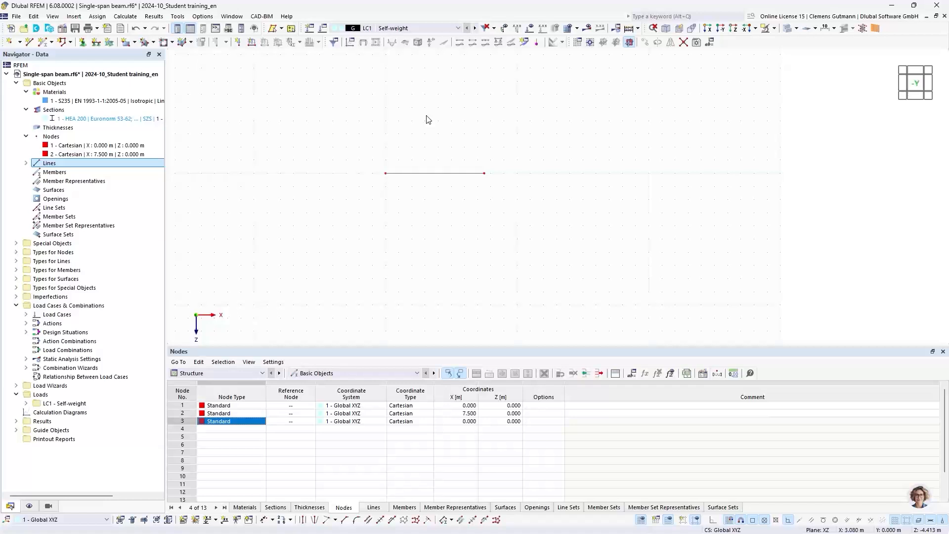
# Edit the line between the two nodes and activate its Member option to define a new member on it.
pyautogui.rightClick(56, 173)
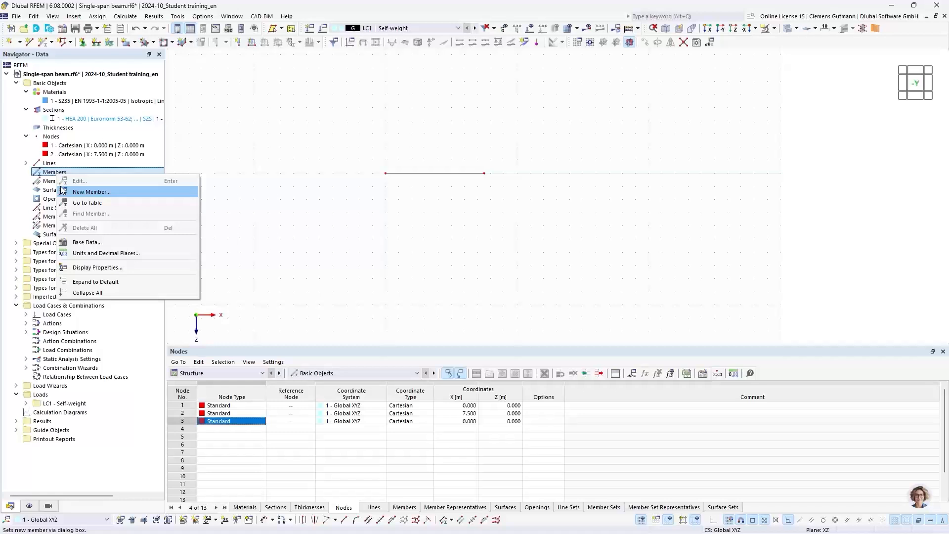
pyautogui.click(61, 189)
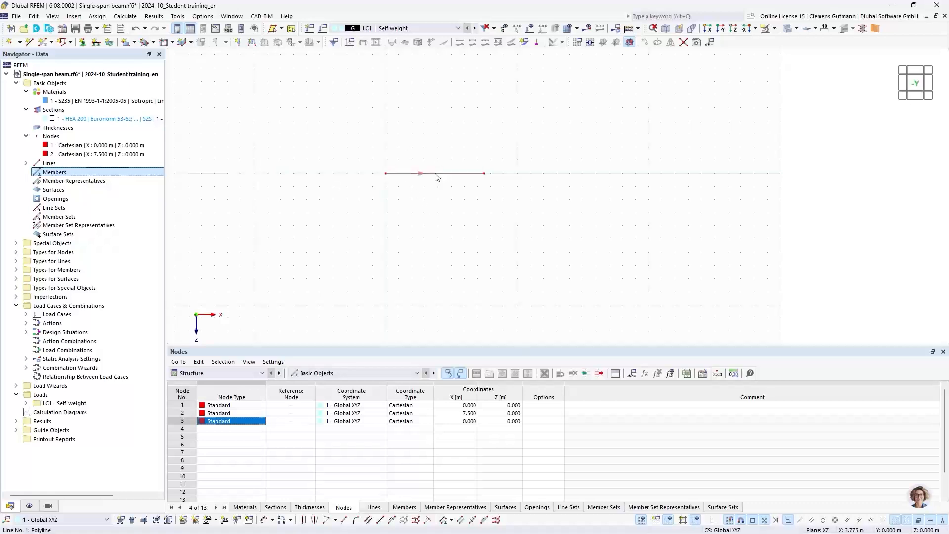
pyautogui.moveTo(437, 177)
pyautogui.doubleClick(436, 174)
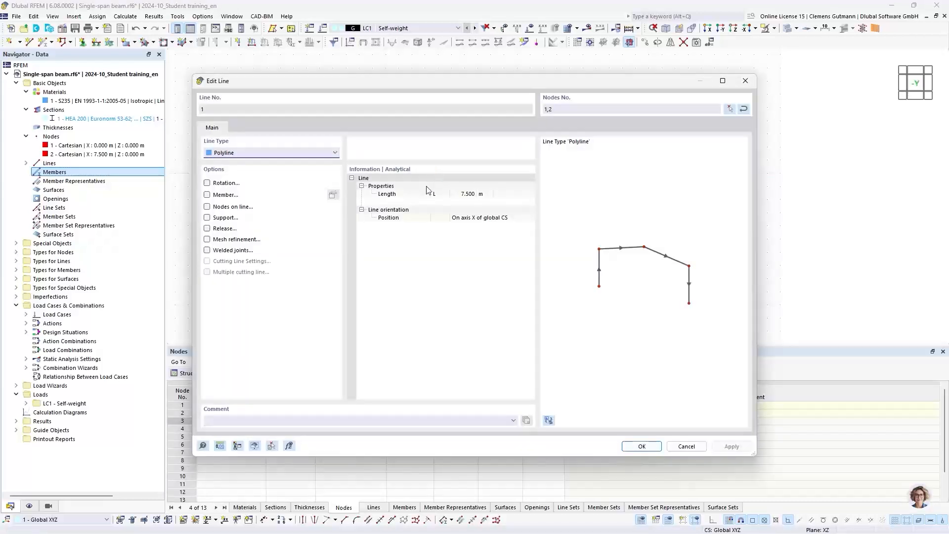
pyautogui.click(207, 196)
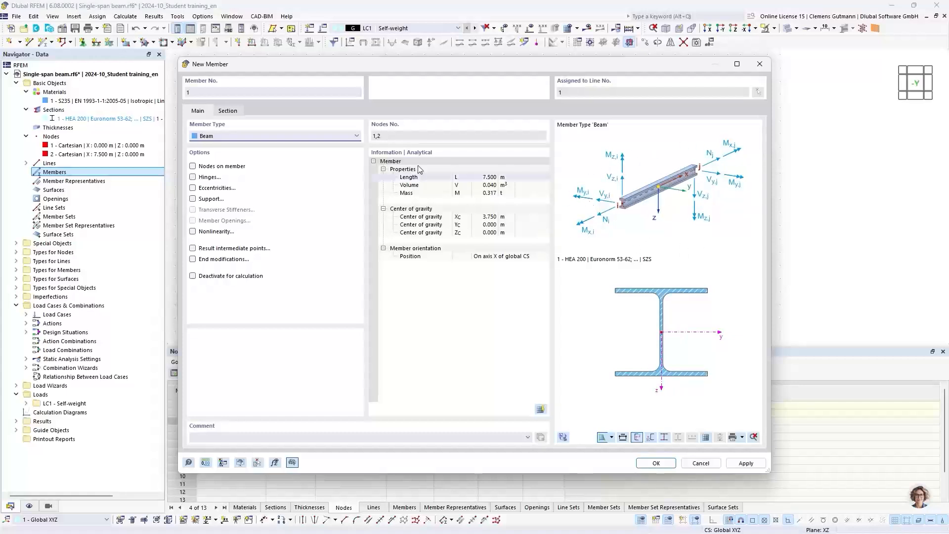
# Switch the new member's type to Truss to compare its internal forces, and set it back to Beam.
pyautogui.click(228, 136)
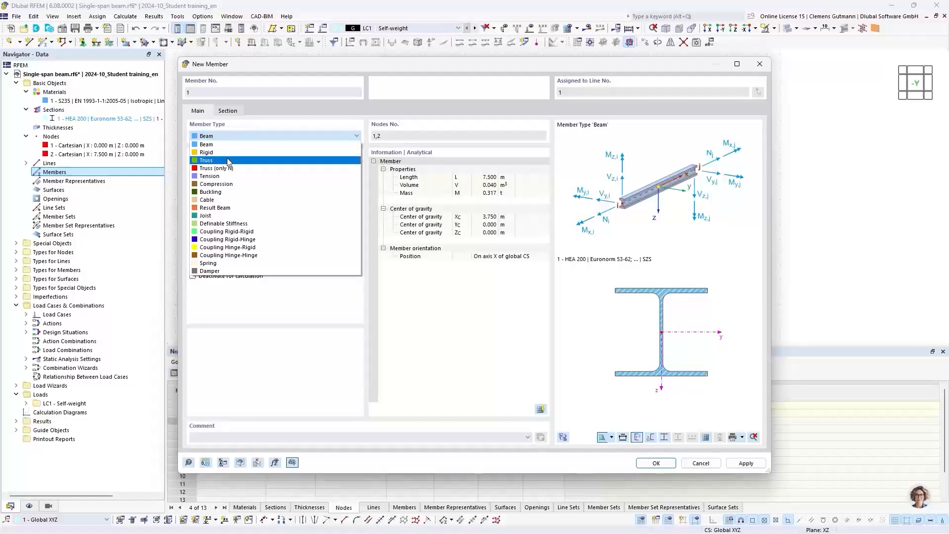
pyautogui.click(228, 161)
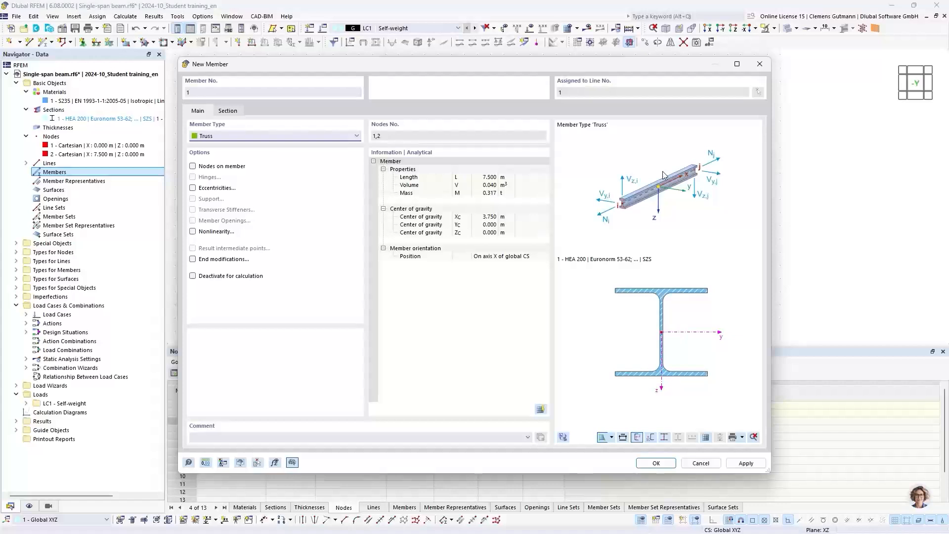
pyautogui.click(318, 137)
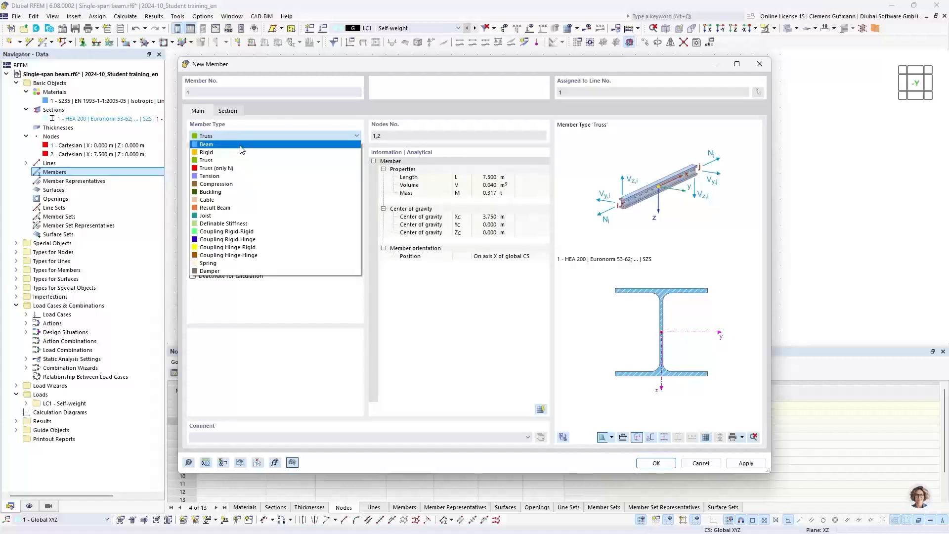
pyautogui.click(241, 147)
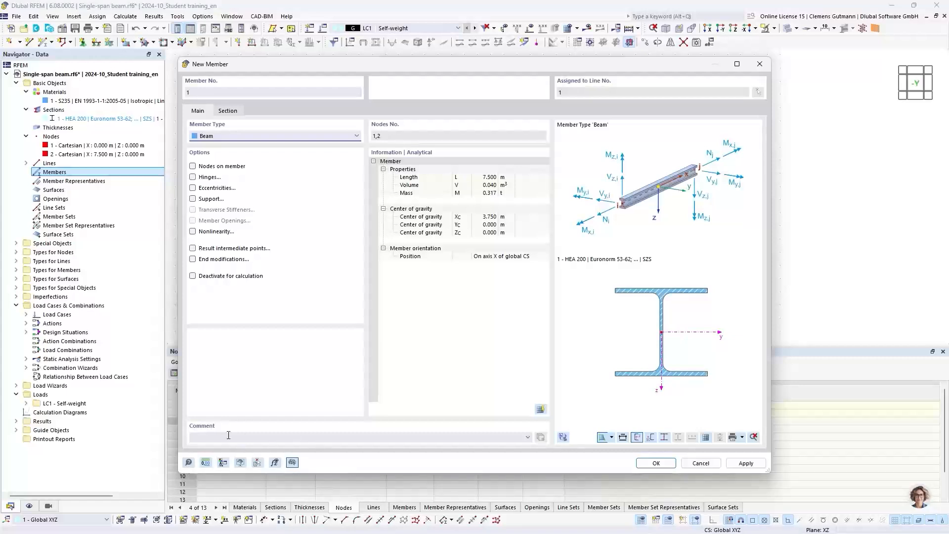
# Open the RFEM 6 online manual page for the dialog and read the member type descriptions from Beam to Truss.
pyautogui.click(188, 462)
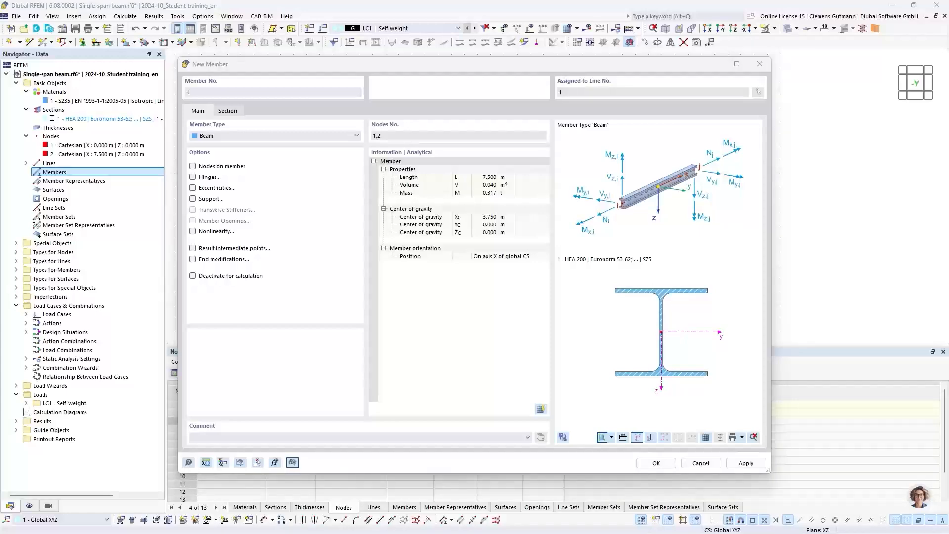
pyautogui.moveTo(33, 31); pyautogui.dragTo(494, 1)
pyautogui.moveTo(349, 93)
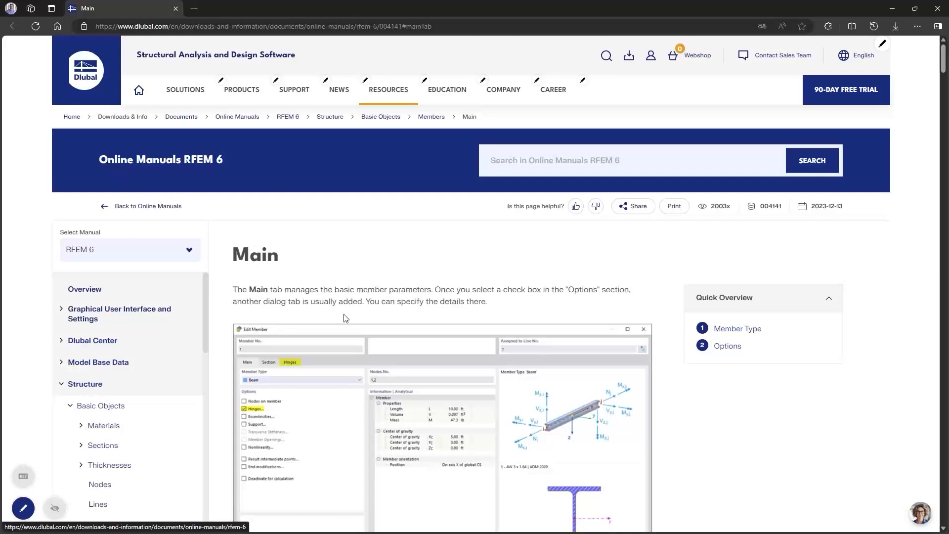
pyautogui.scroll(-1, 415, 317)
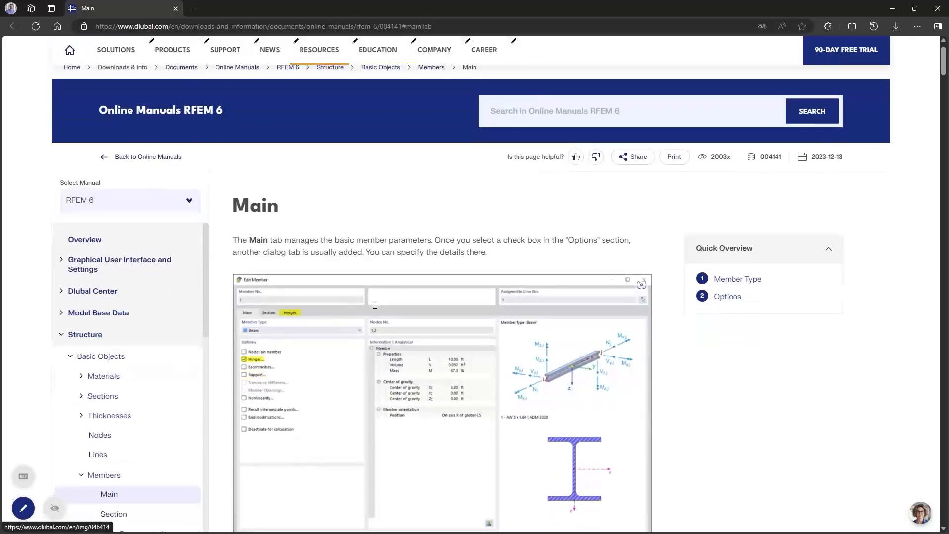
pyautogui.scroll(-2, 425, 322)
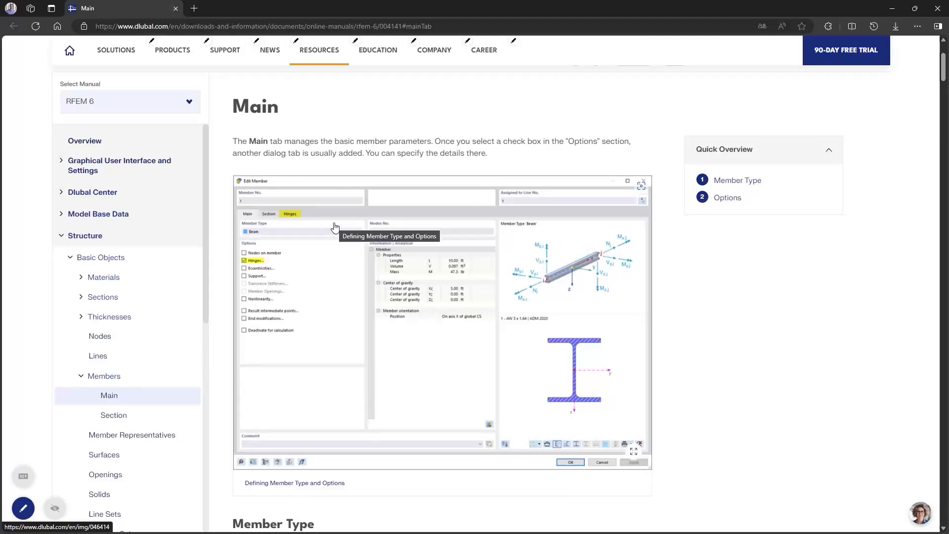
pyautogui.scroll(2, 335, 226)
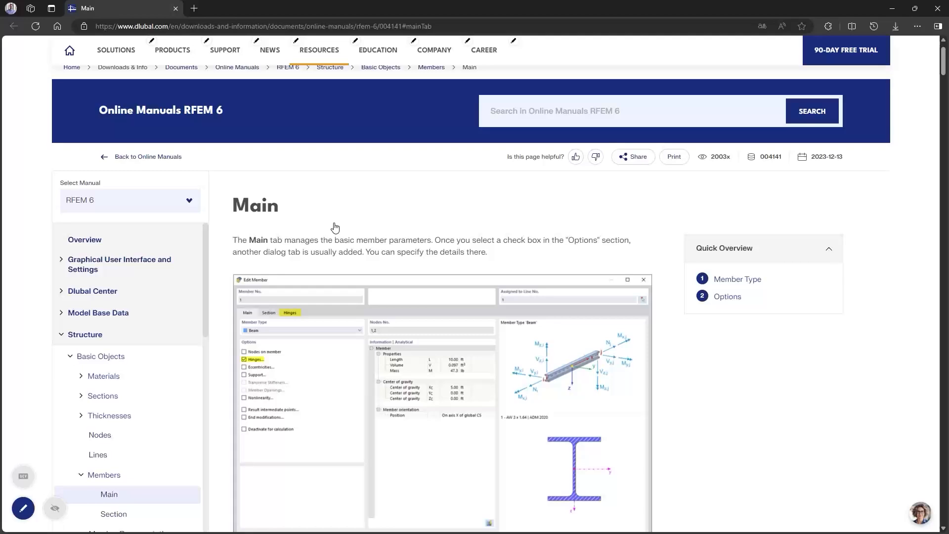
pyautogui.scroll(-4, 318, 301)
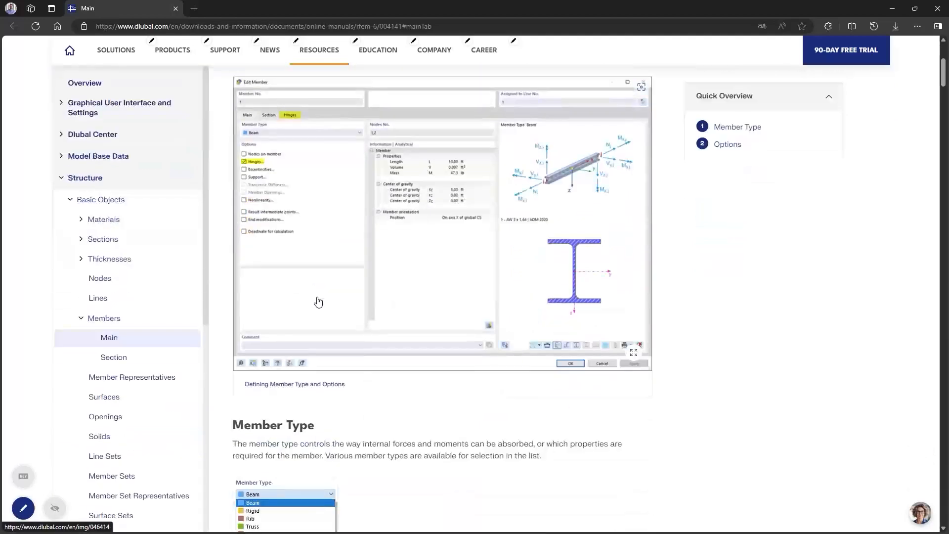
pyautogui.scroll(-6, 318, 302)
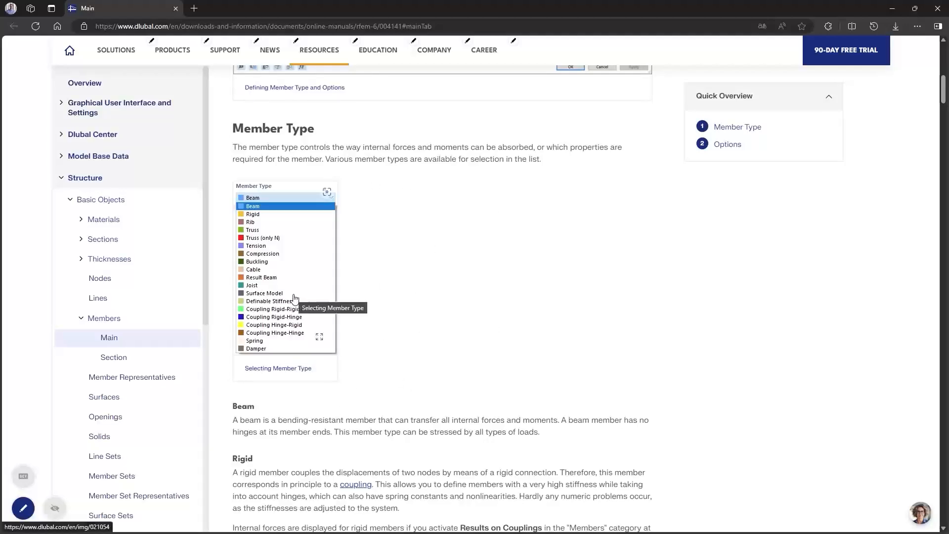
pyautogui.scroll(-4, 366, 241)
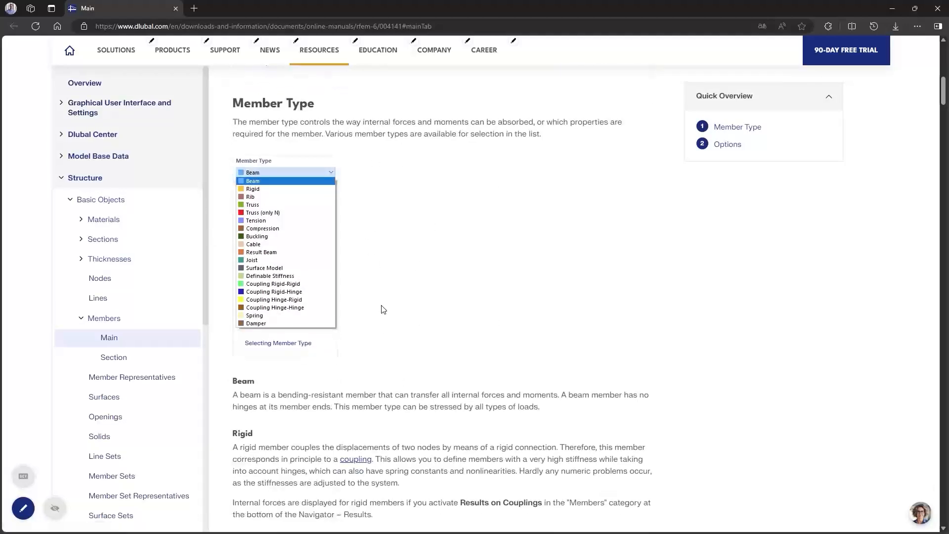
pyautogui.scroll(-5, 358, 346)
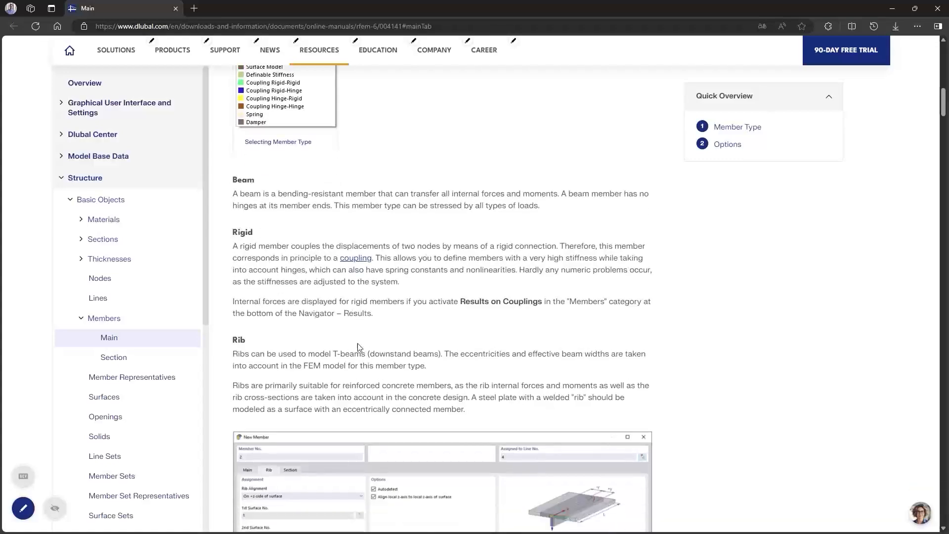
pyautogui.scroll(-12, 356, 351)
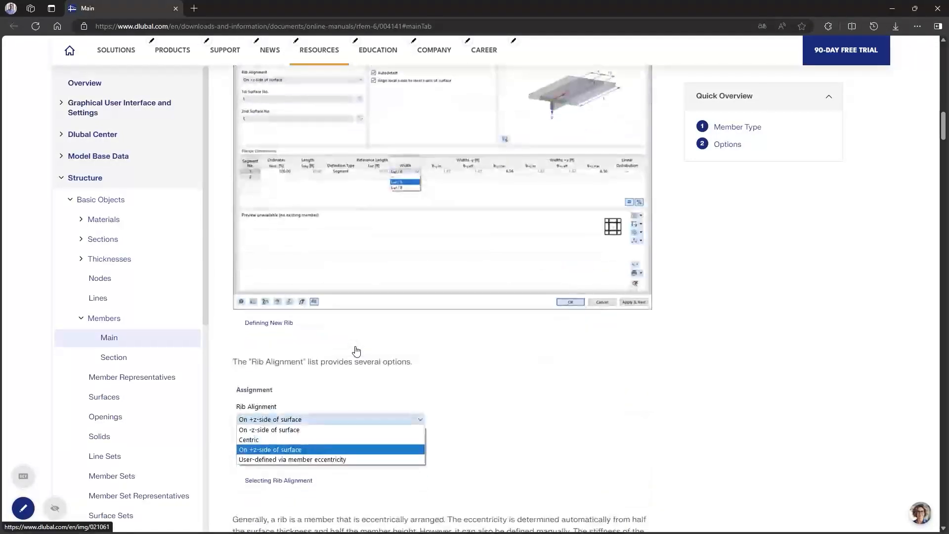
pyautogui.scroll(-3, 356, 350)
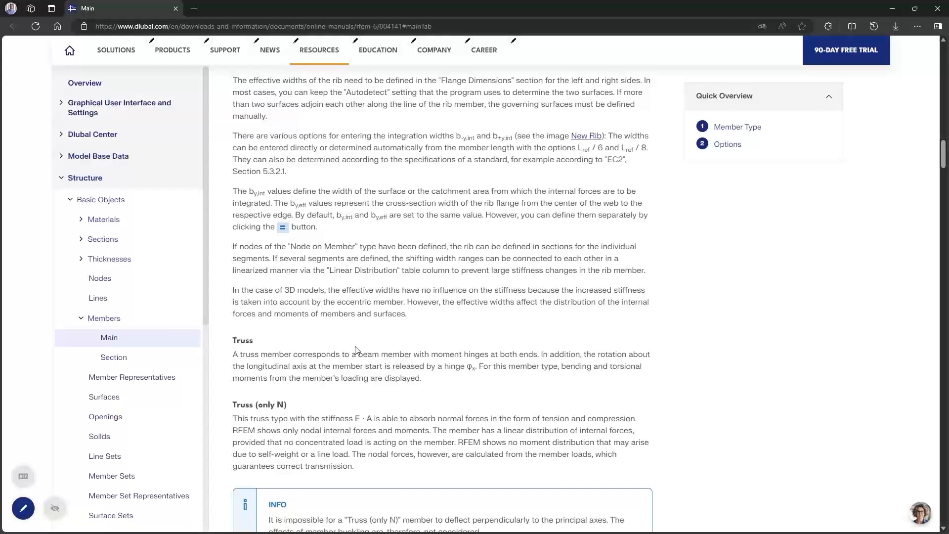
pyautogui.scroll(5, 356, 350)
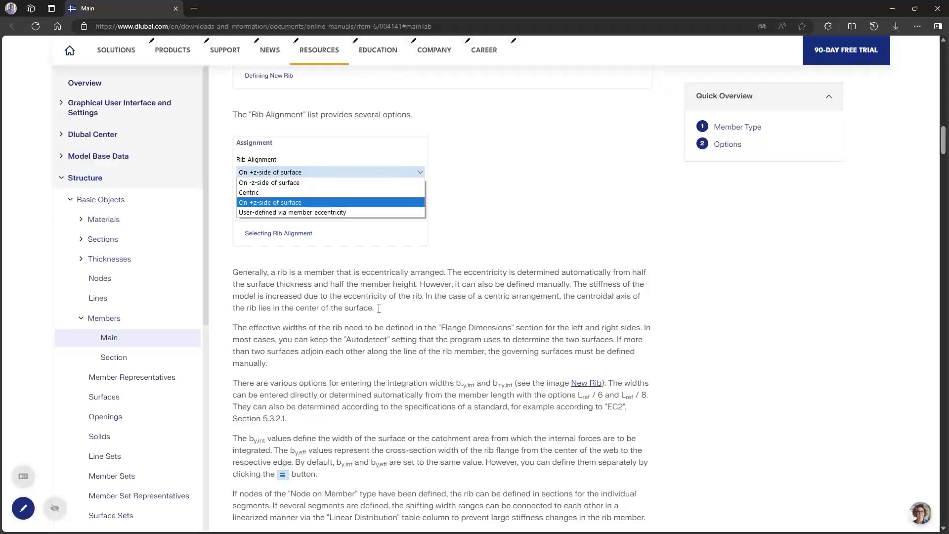
pyautogui.click(939, 7)
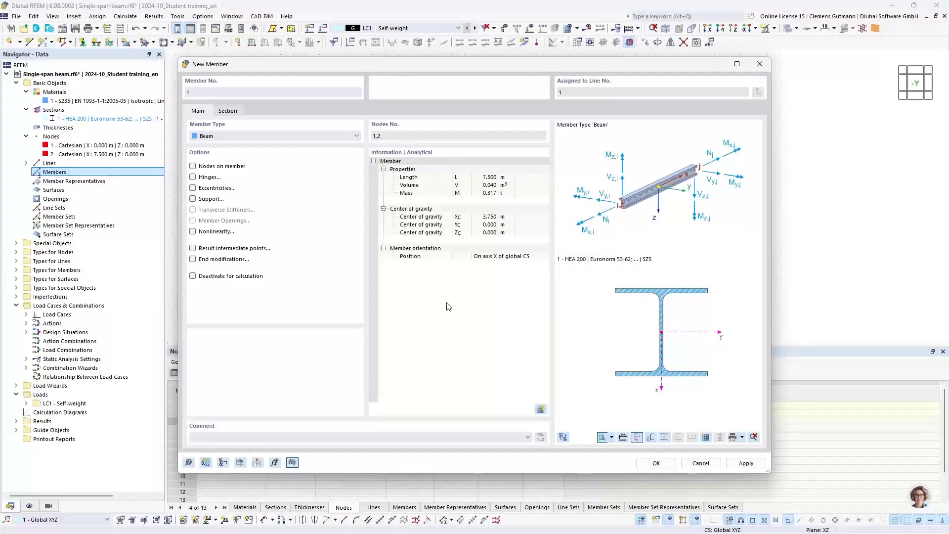
# Keep Beam as the member type, assign section 1 HEA 200 with S235 at the member start, and accept the member and line.
pyautogui.click(293, 138)
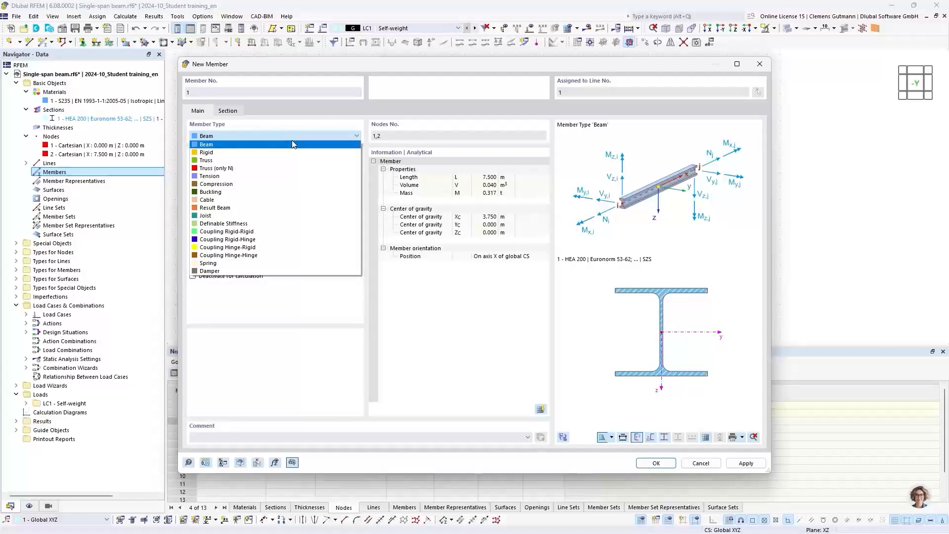
pyautogui.click(291, 138)
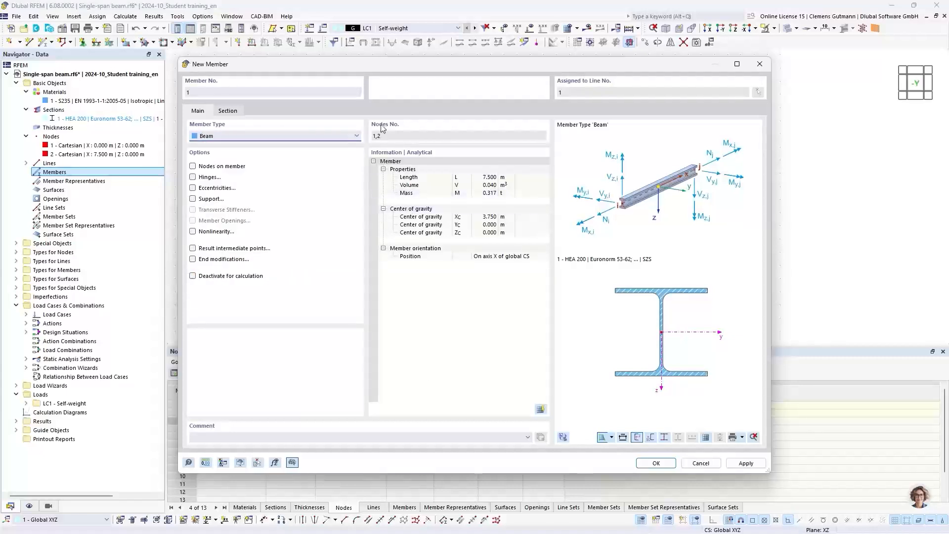
pyautogui.click(227, 111)
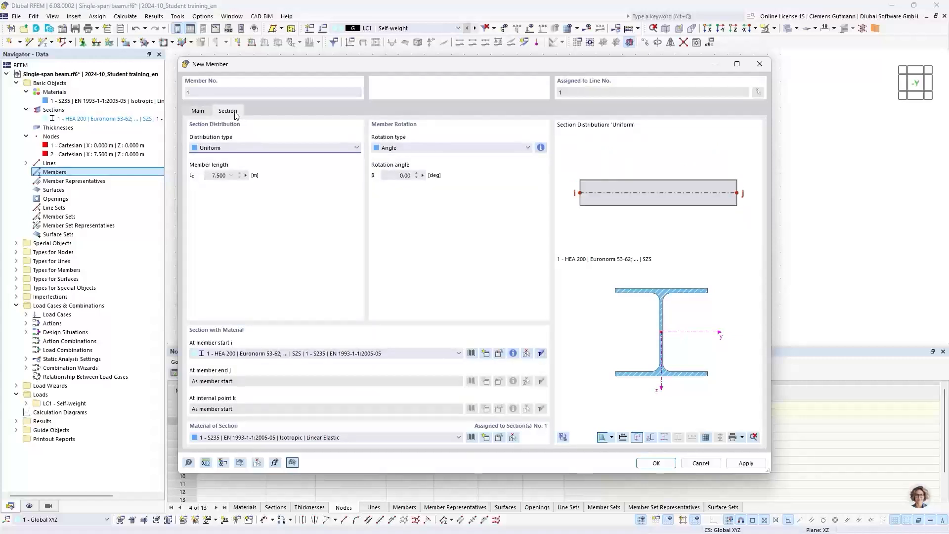
pyautogui.click(216, 354)
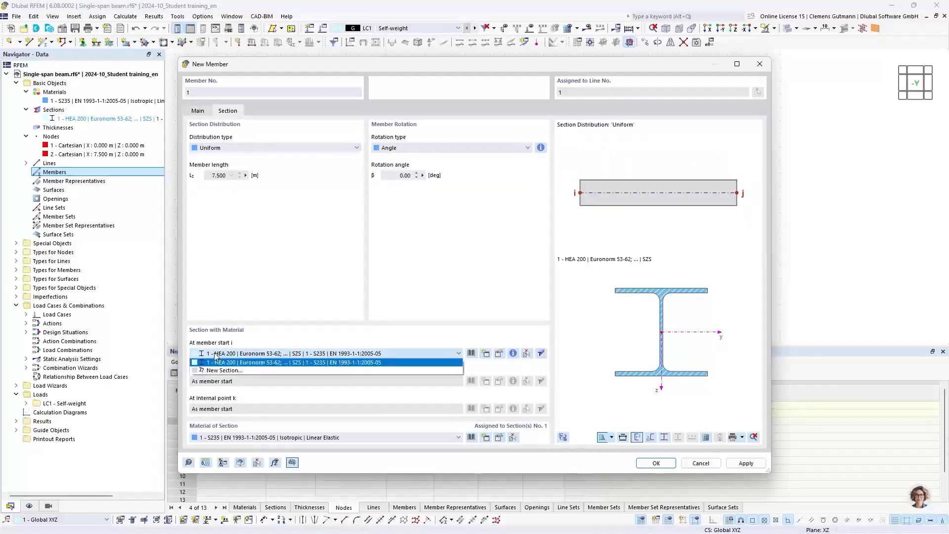
pyautogui.click(249, 365)
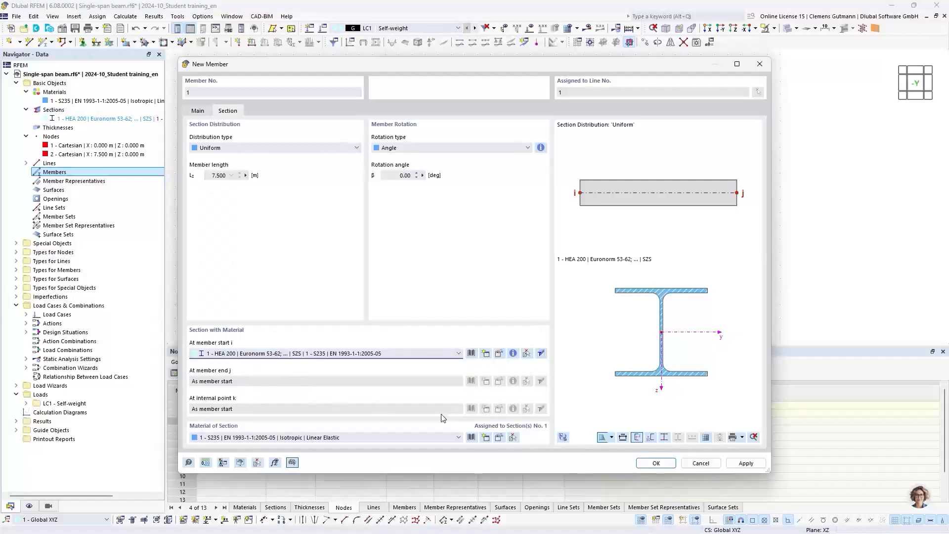
pyautogui.click(657, 464)
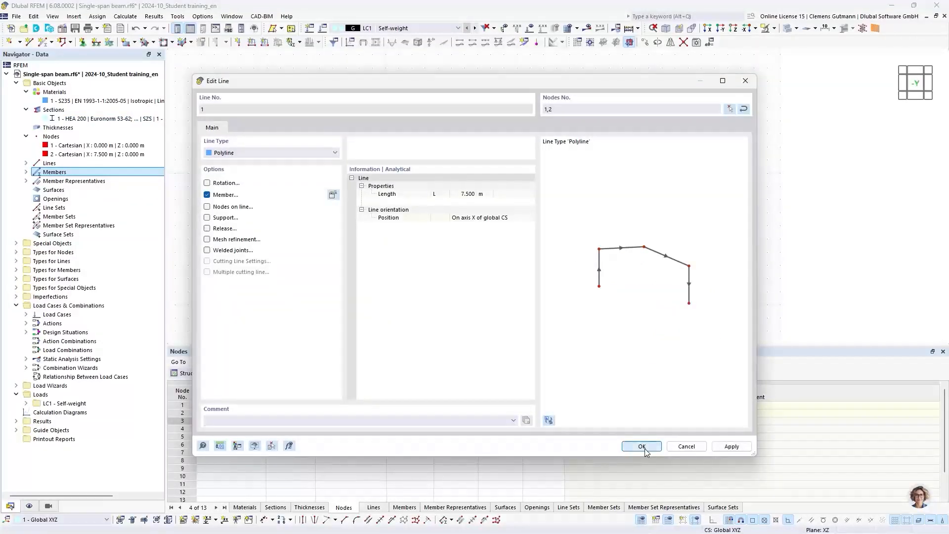
pyautogui.click(642, 447)
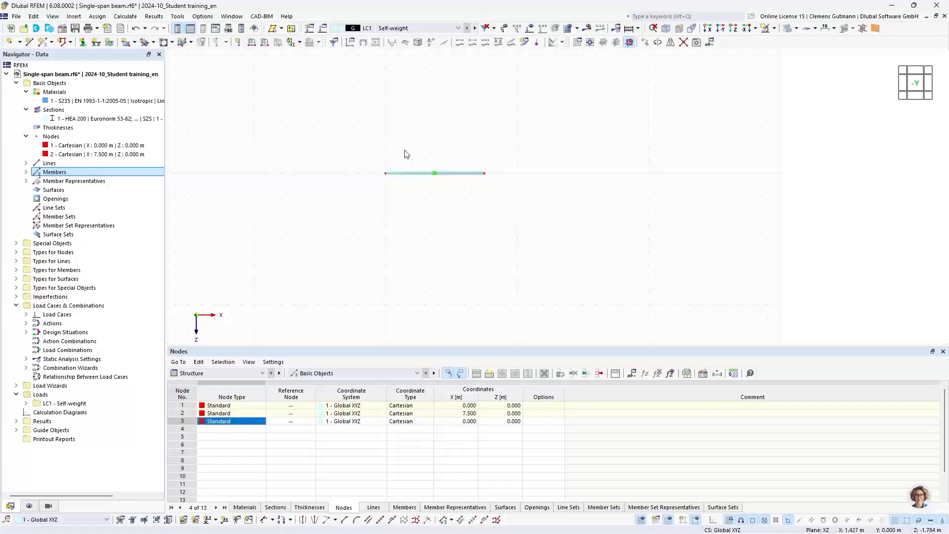
# Compare the wireframe, solid and transparent displays of the beam in a 3D view, and return to the -Y view.
pyautogui.scroll(5, 398, 154)
pyautogui.scroll(3, 364, 214)
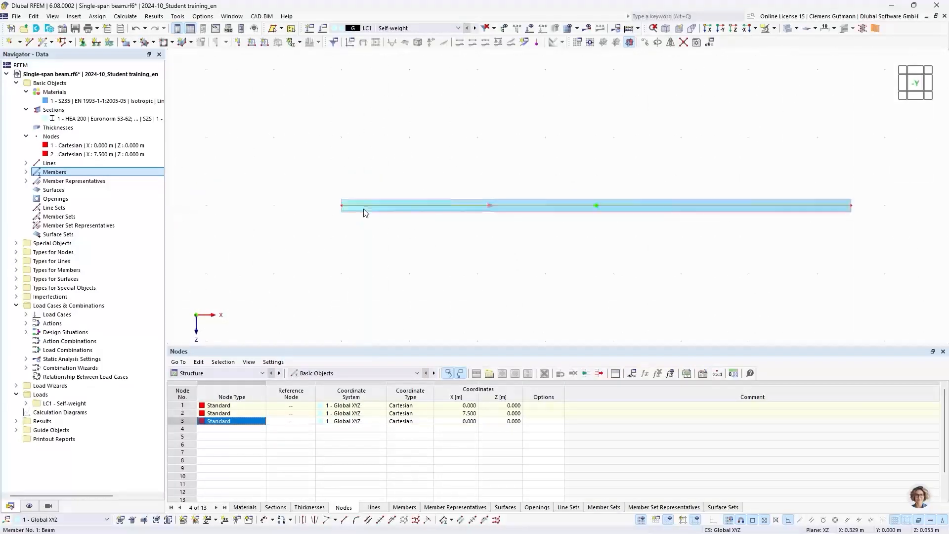
pyautogui.moveTo(447, 240); pyautogui.dragTo(325, 230, button='middle')
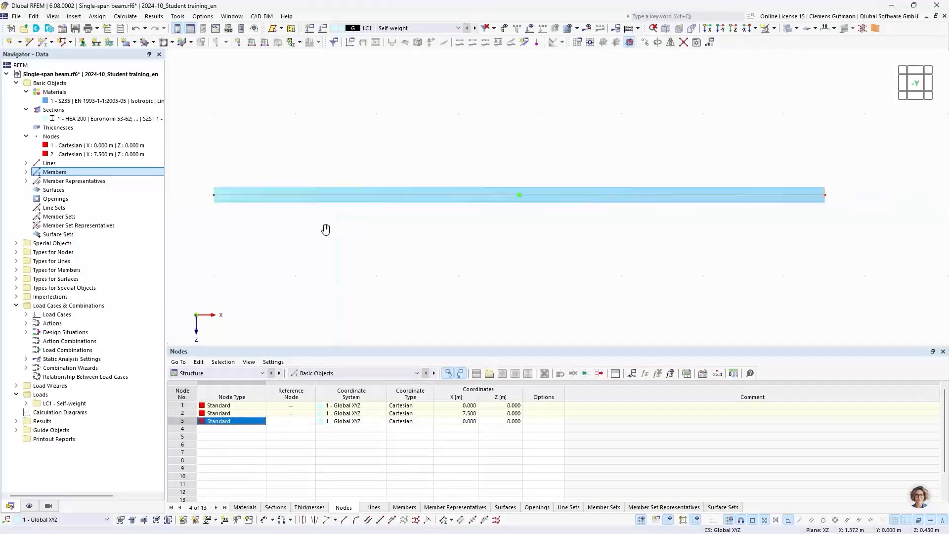
pyautogui.keyDown('ctrl'); pyautogui.moveTo(262, 235); pyautogui.dragTo(350, 256, button='middle'); pyautogui.keyUp('ctrl')
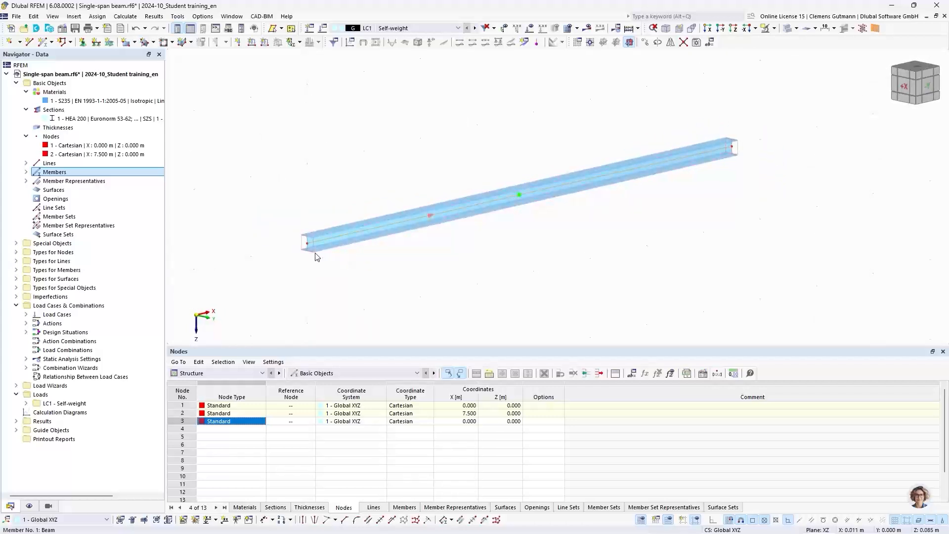
pyautogui.scroll(3, 307, 241)
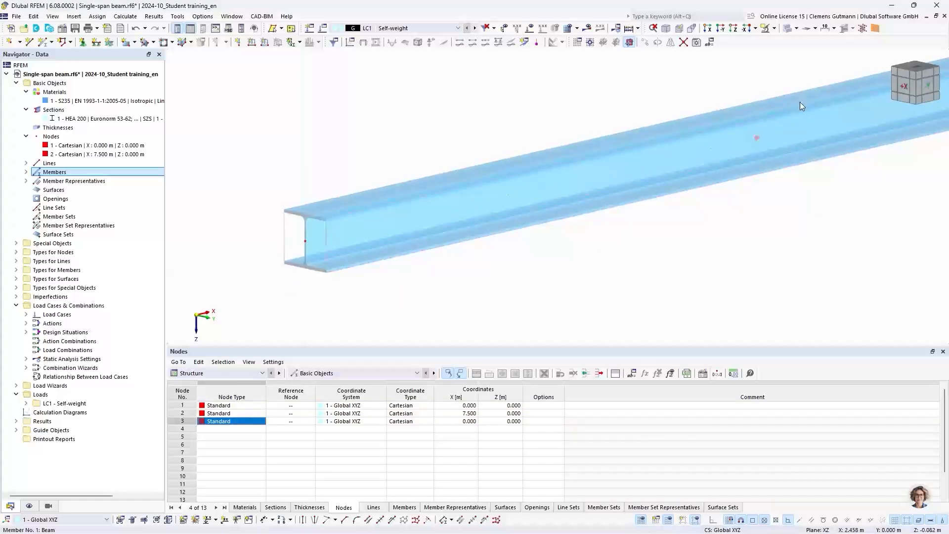
pyautogui.click(797, 29)
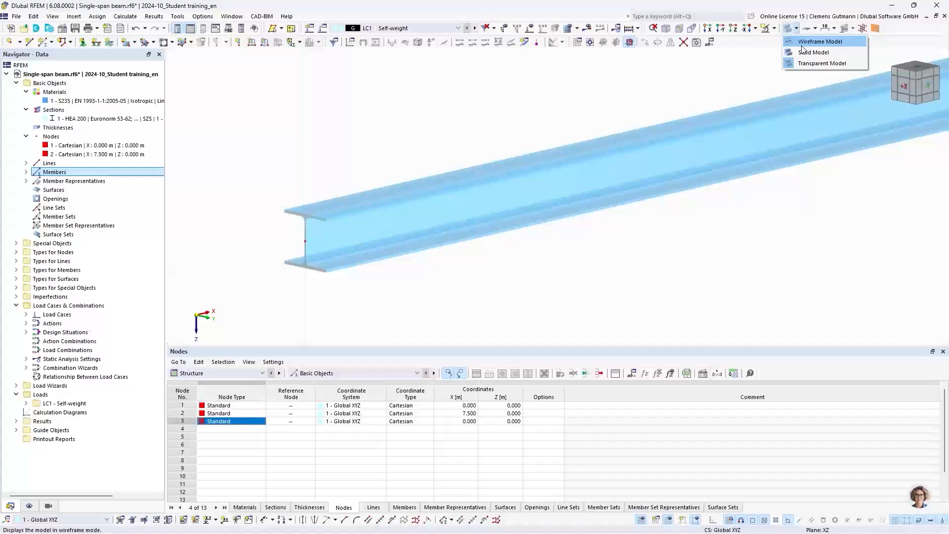
pyautogui.click(802, 45)
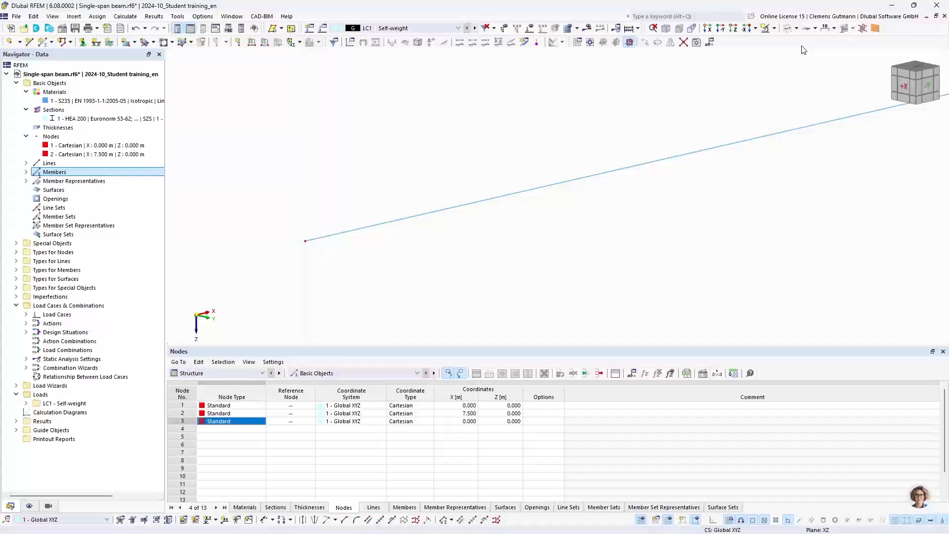
pyautogui.scroll(-4, 281, 179)
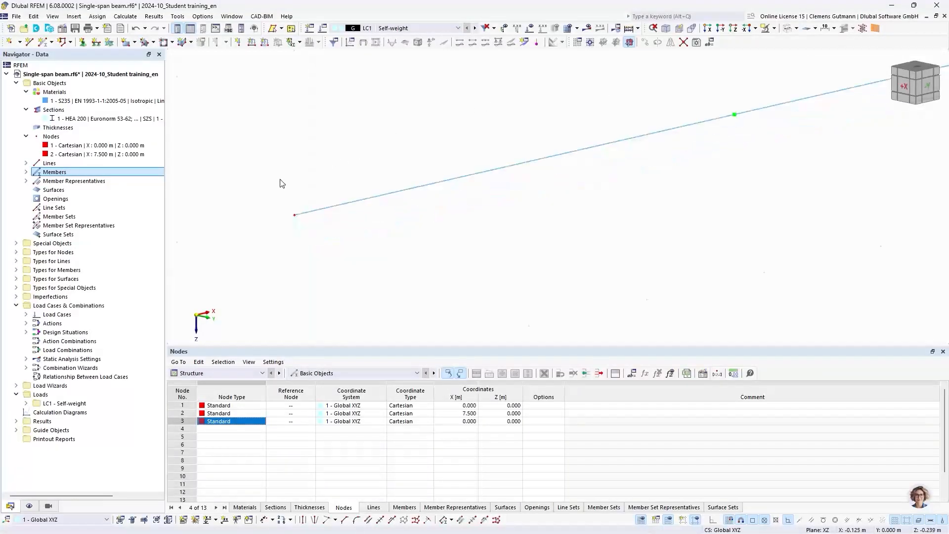
pyautogui.scroll(2, 311, 165)
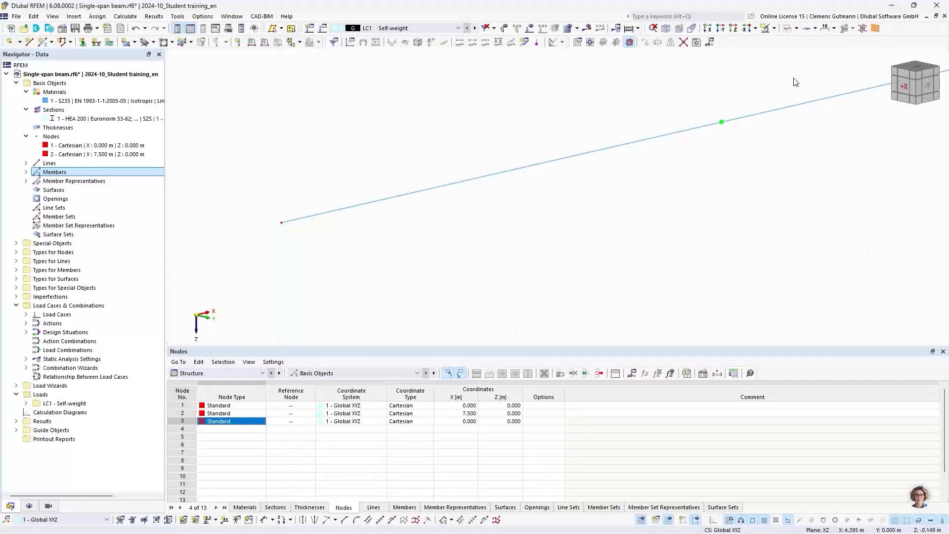
pyautogui.click(789, 29)
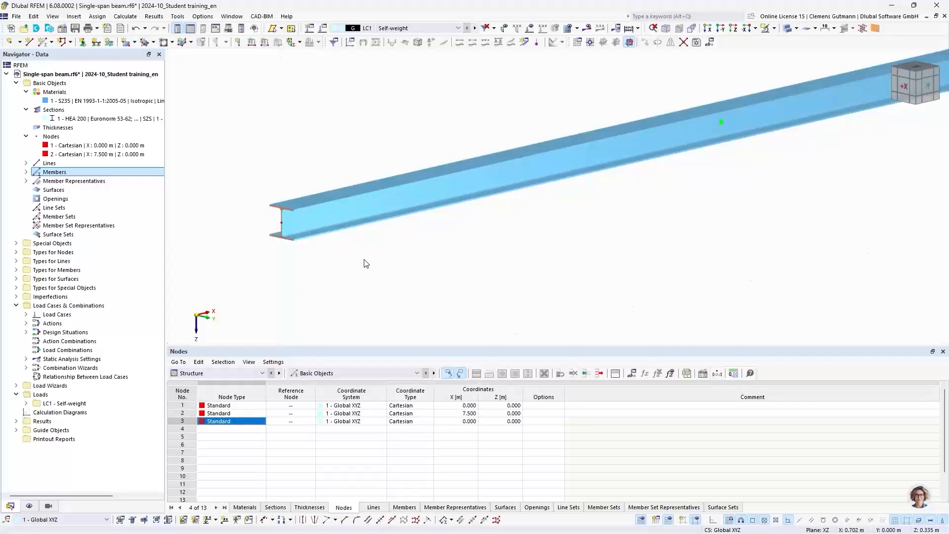
pyautogui.click(786, 30)
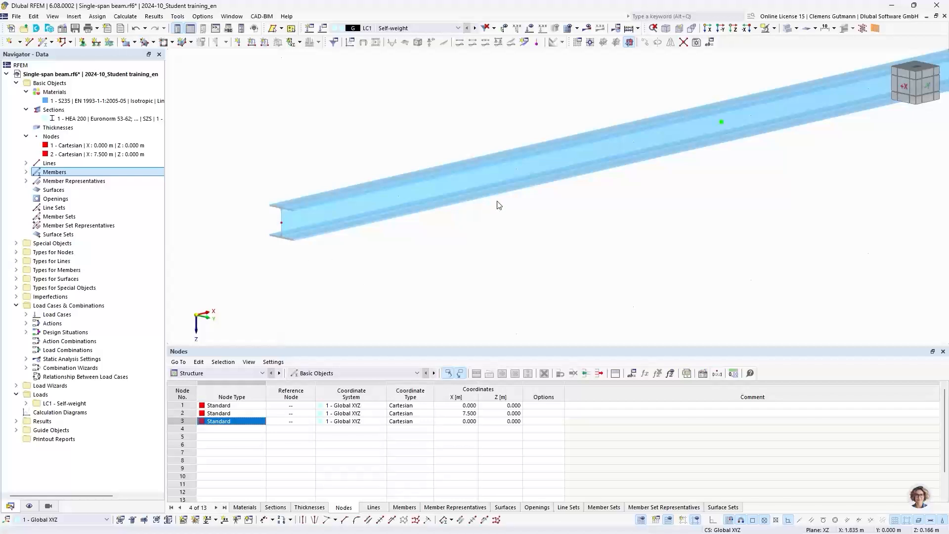
pyautogui.click(930, 89)
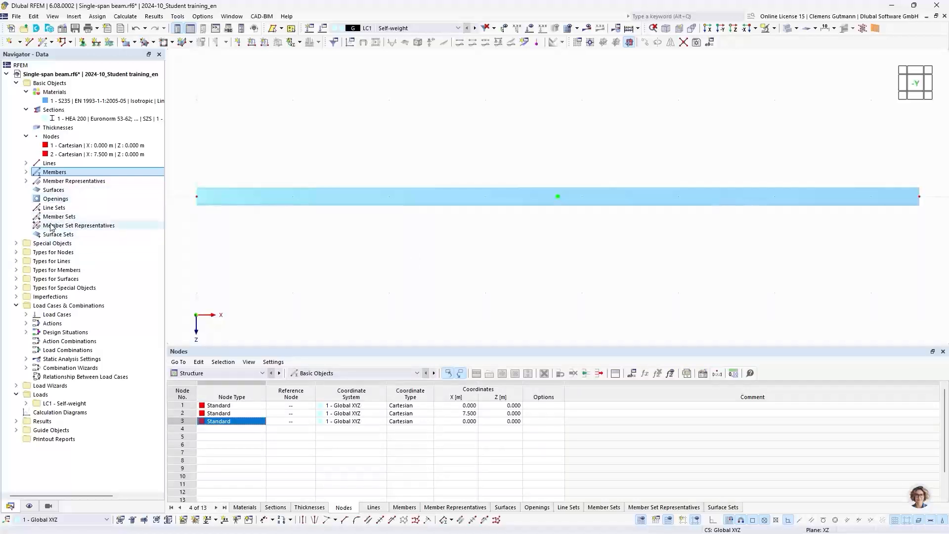
# Assign the Hinged nodal support graphically to node 1 at the beam's start.
pyautogui.click(17, 252)
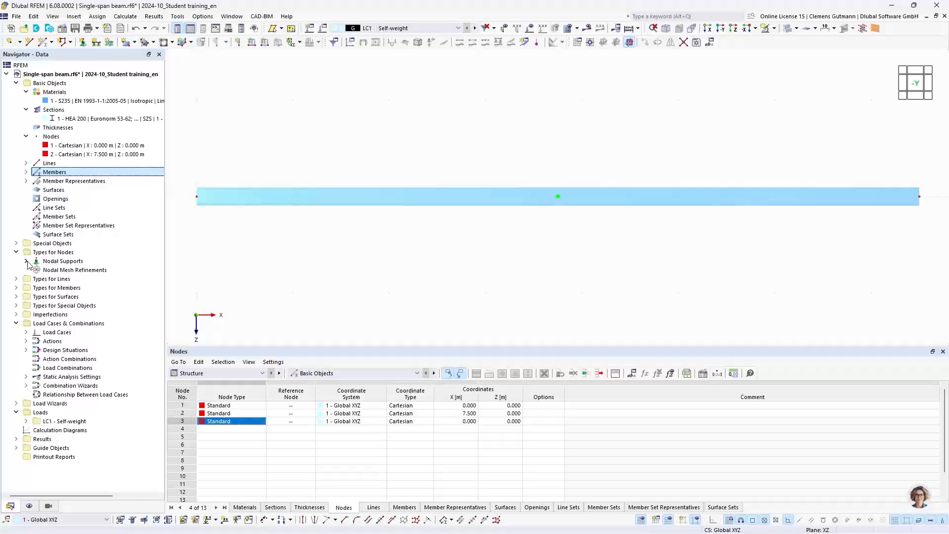
pyautogui.click(26, 261)
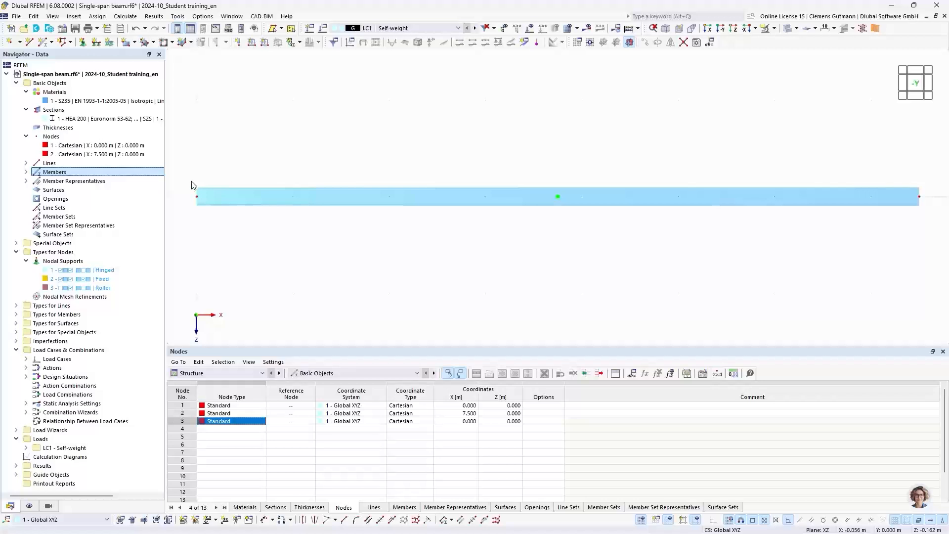
pyautogui.rightClick(89, 275)
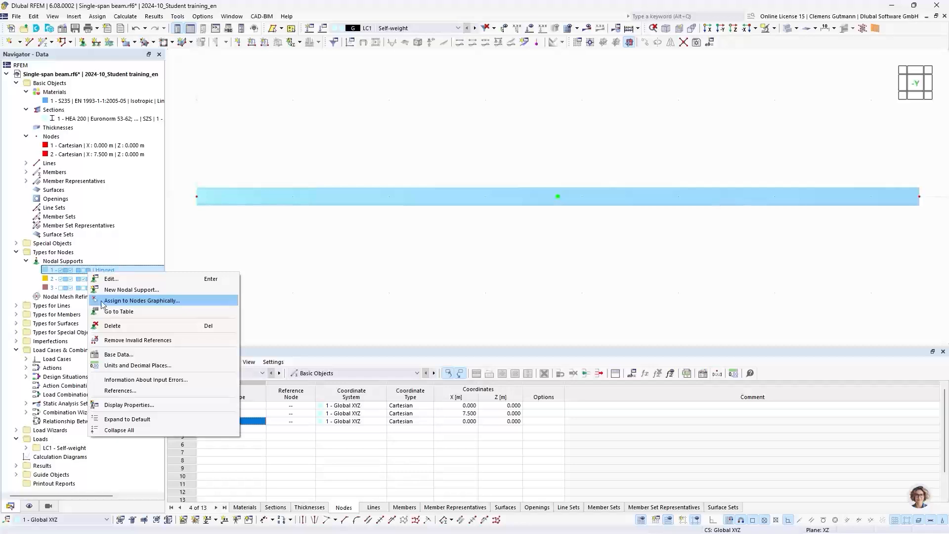
pyautogui.click(143, 303)
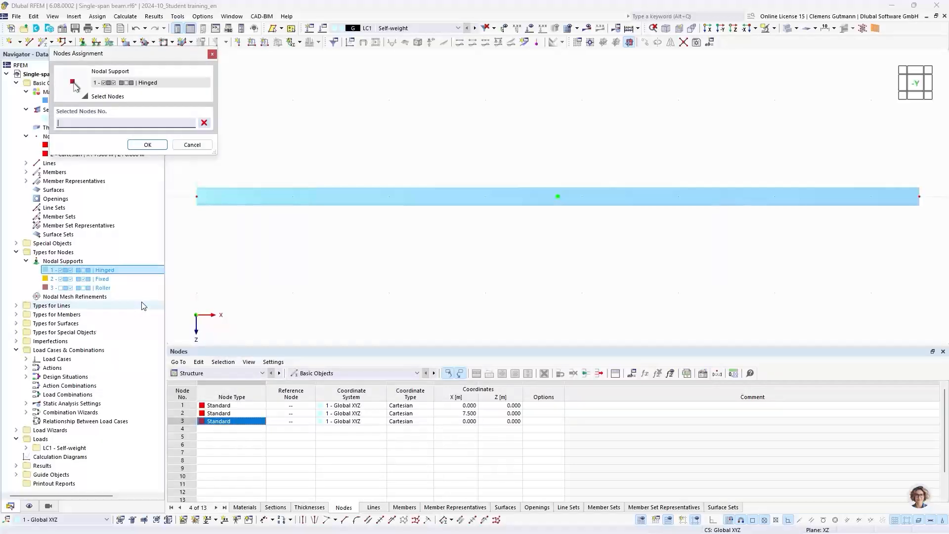
pyautogui.click(196, 197)
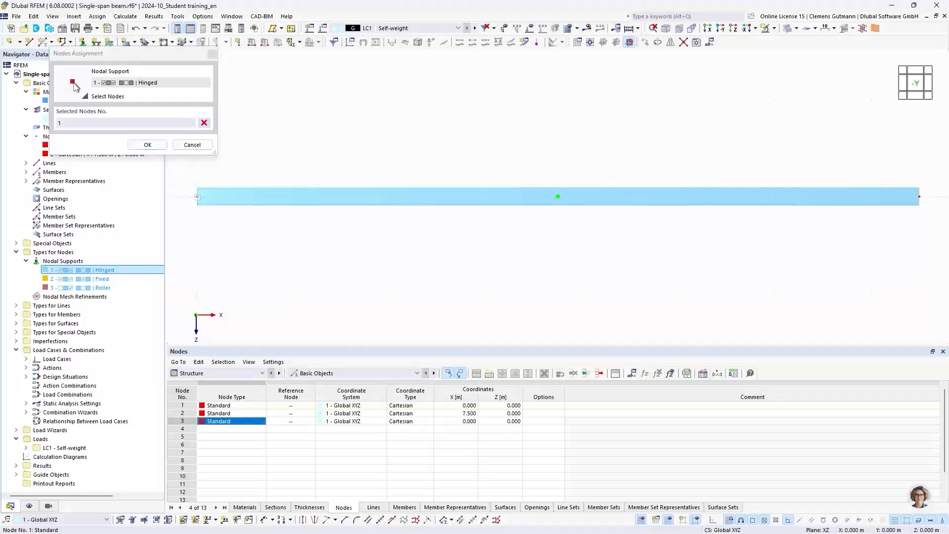
pyautogui.click(149, 145)
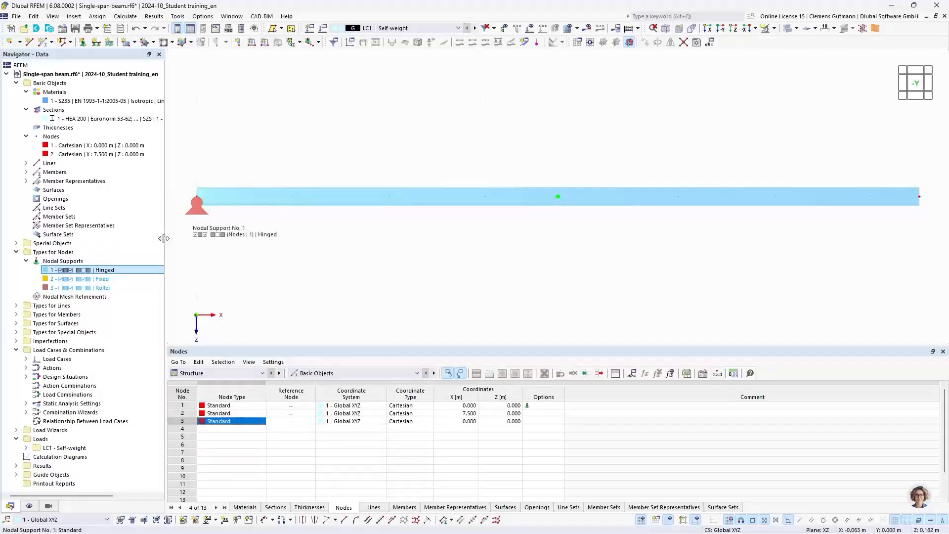
# Assign the Roller nodal support graphically to node 2 at the beam's far end.
pyautogui.rightClick(110, 291)
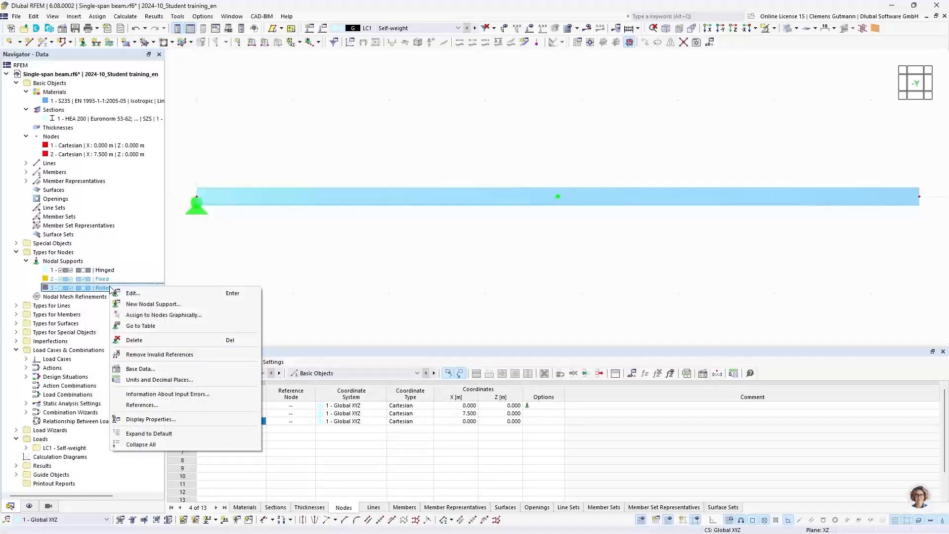
pyautogui.click(148, 315)
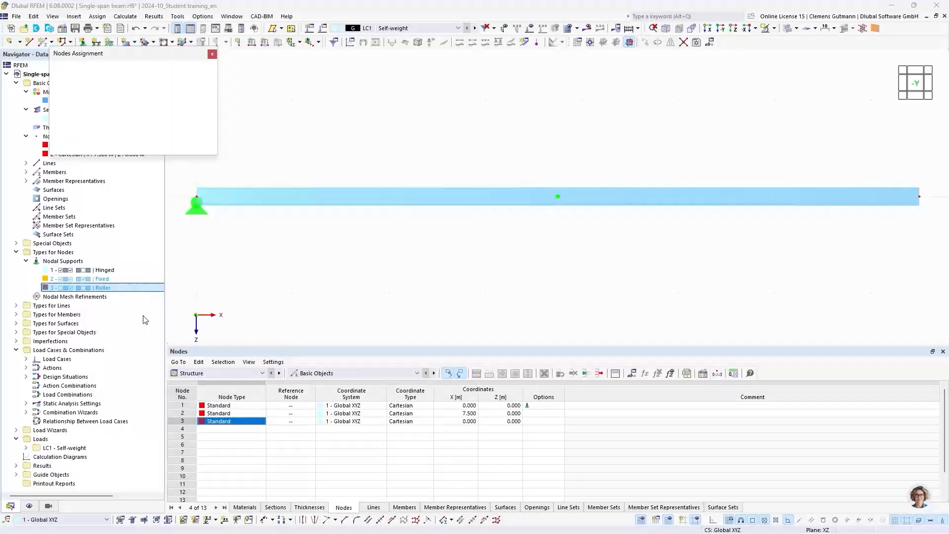
pyautogui.click(920, 197)
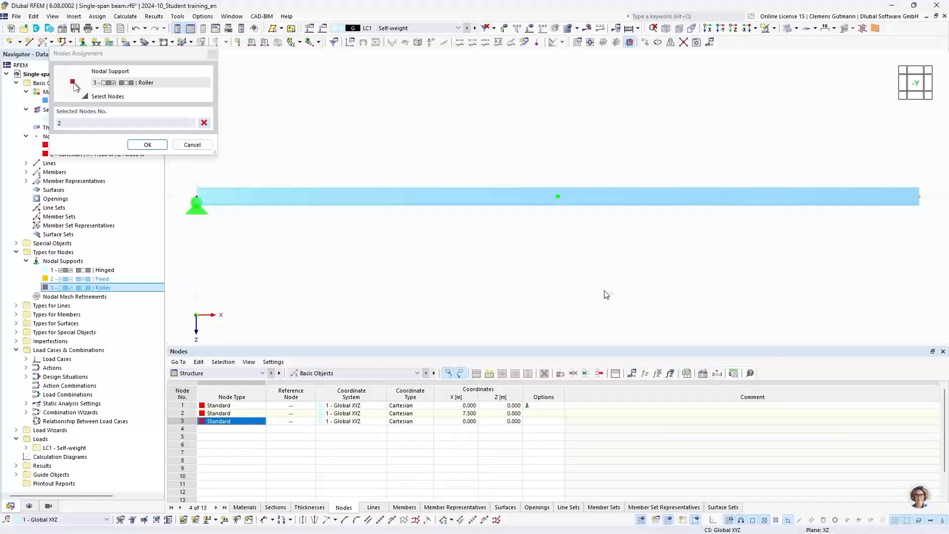
pyautogui.click(148, 145)
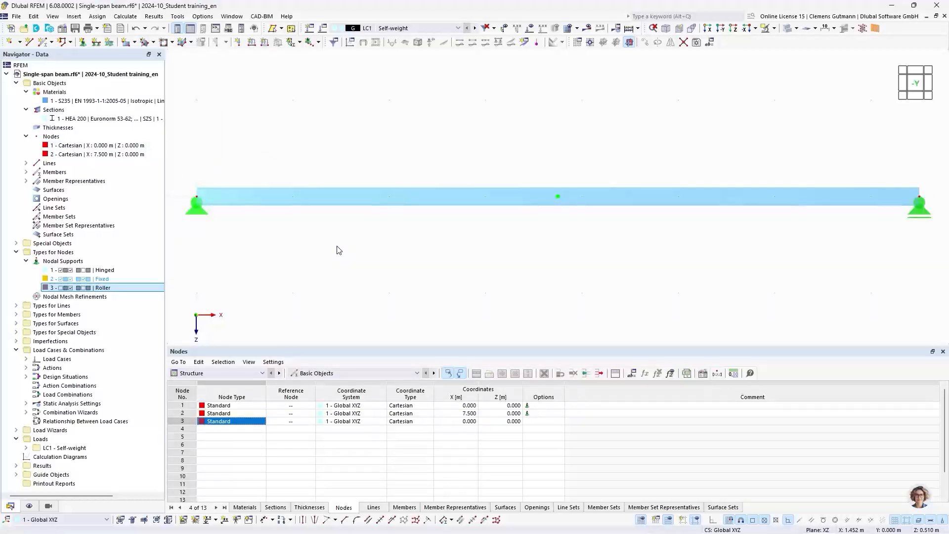
# Review the Roller support's conditions without changing them, and list the existing load cases in the model data.
pyautogui.click(99, 289)
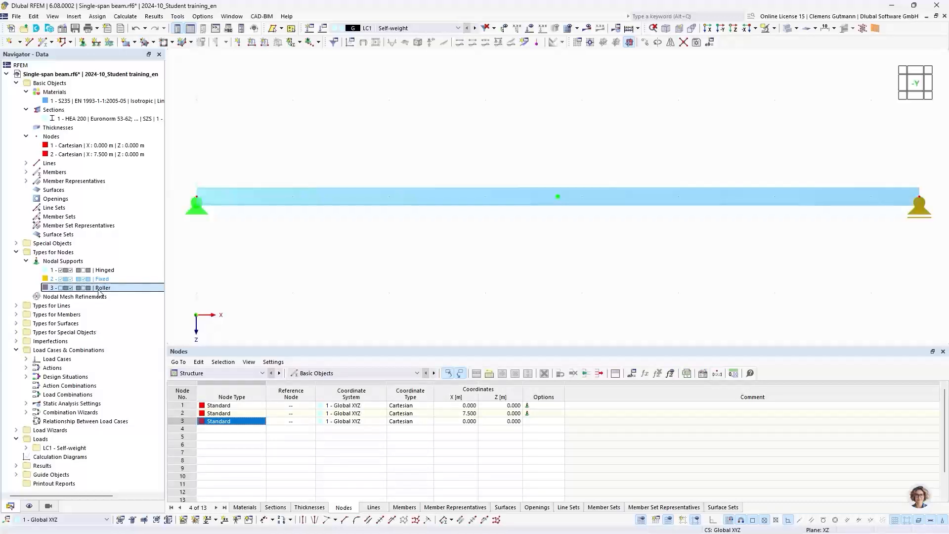
pyautogui.doubleClick(98, 290)
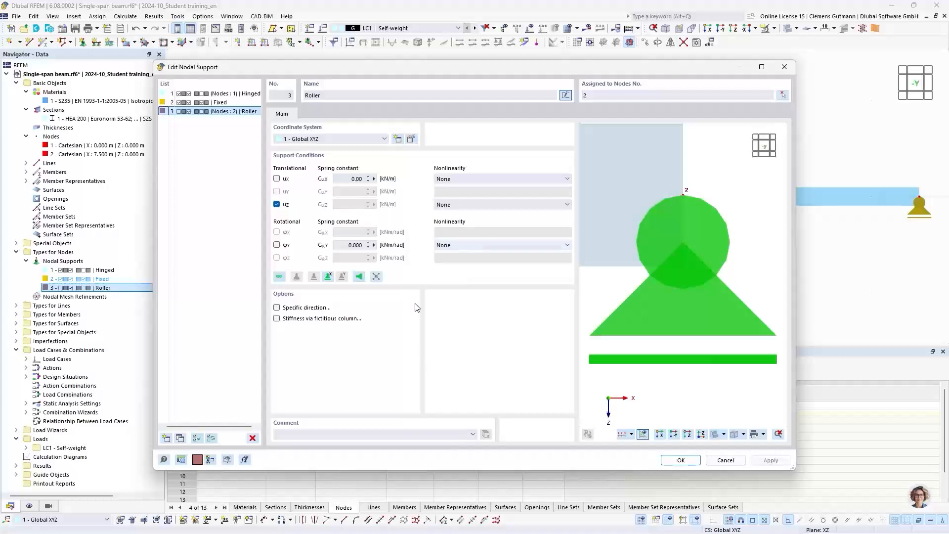
pyautogui.click(682, 461)
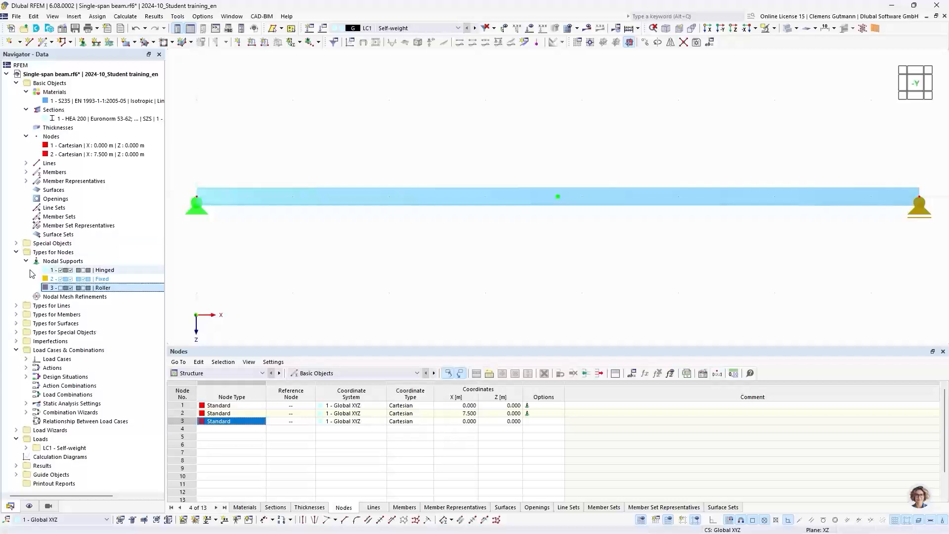
pyautogui.click(16, 252)
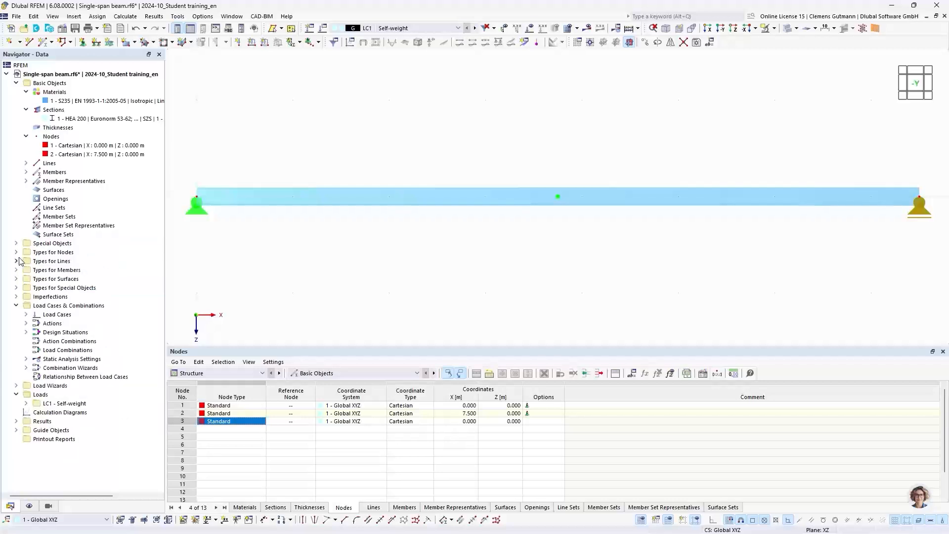
pyautogui.click(27, 314)
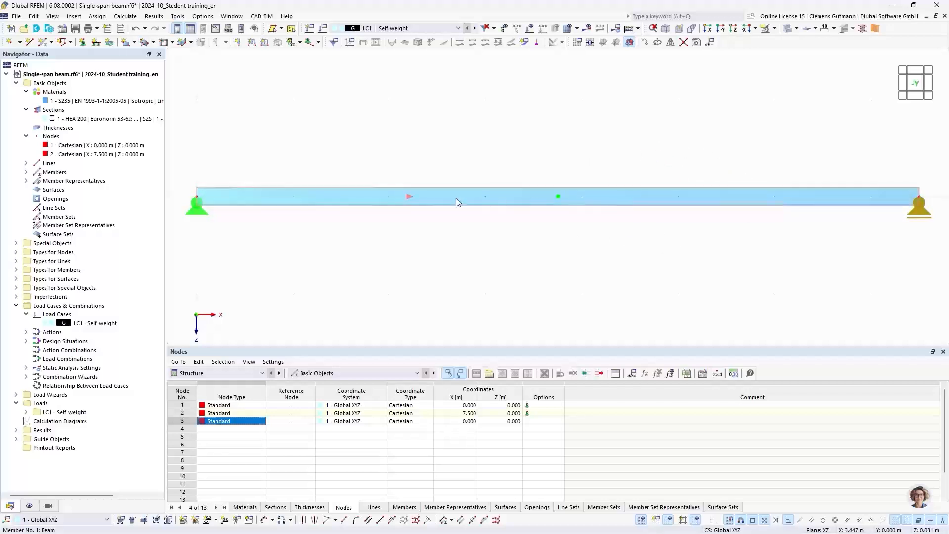
# Start dividing the beam member by distance and set the new node 4.5 m from the member start.
pyautogui.rightClick(421, 196)
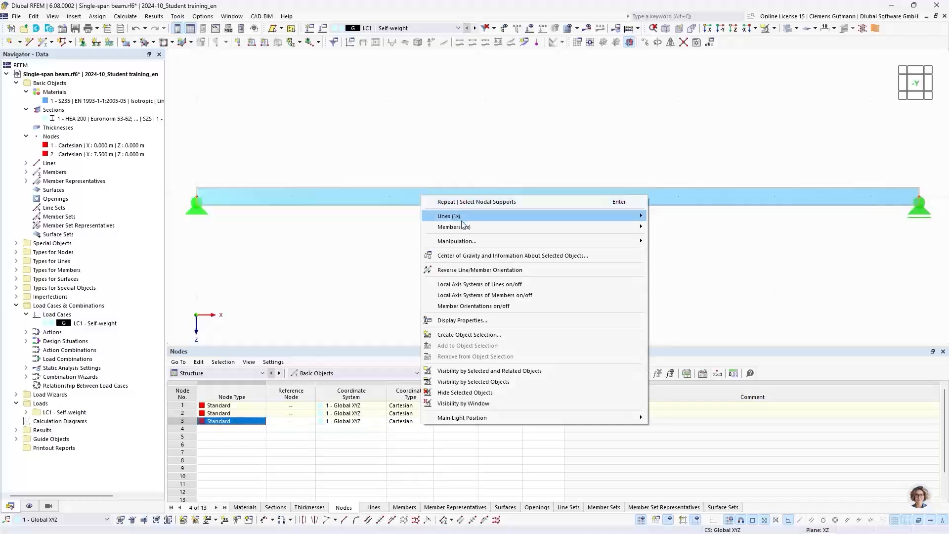
pyautogui.moveTo(467, 228)
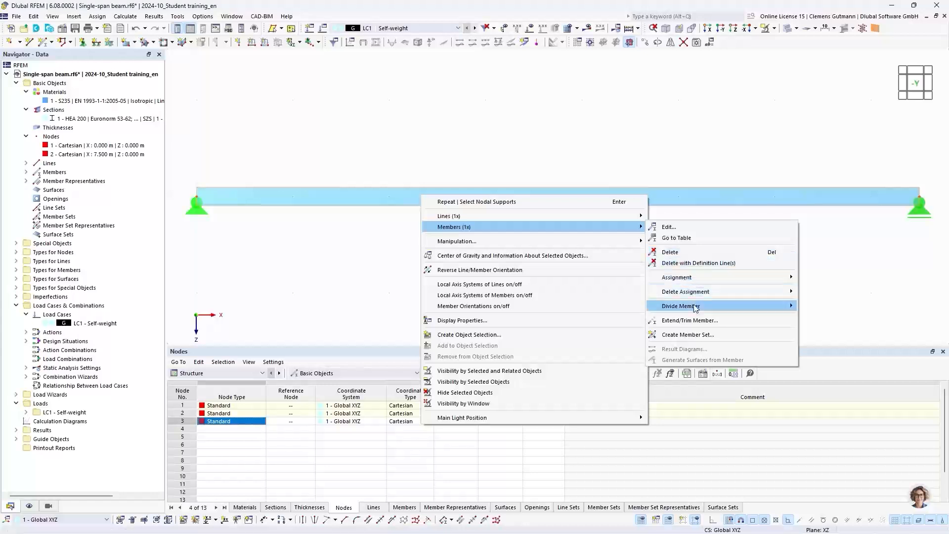
pyautogui.moveTo(695, 307)
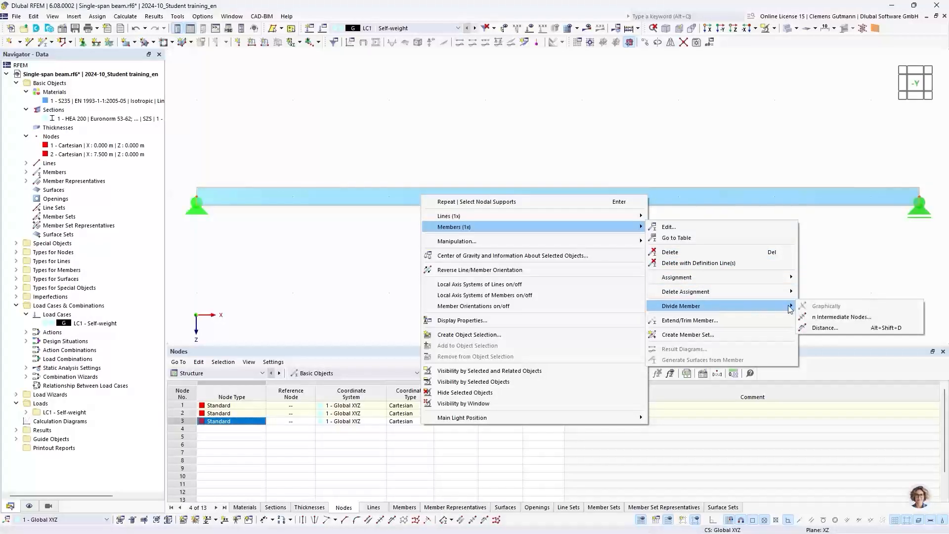
pyautogui.click(823, 329)
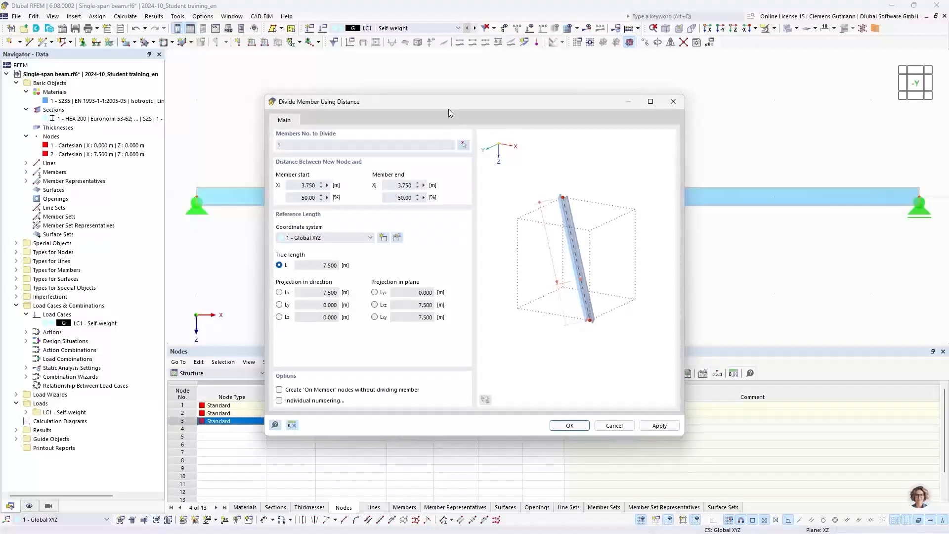
pyautogui.moveTo(449, 110); pyautogui.dragTo(443, 234)
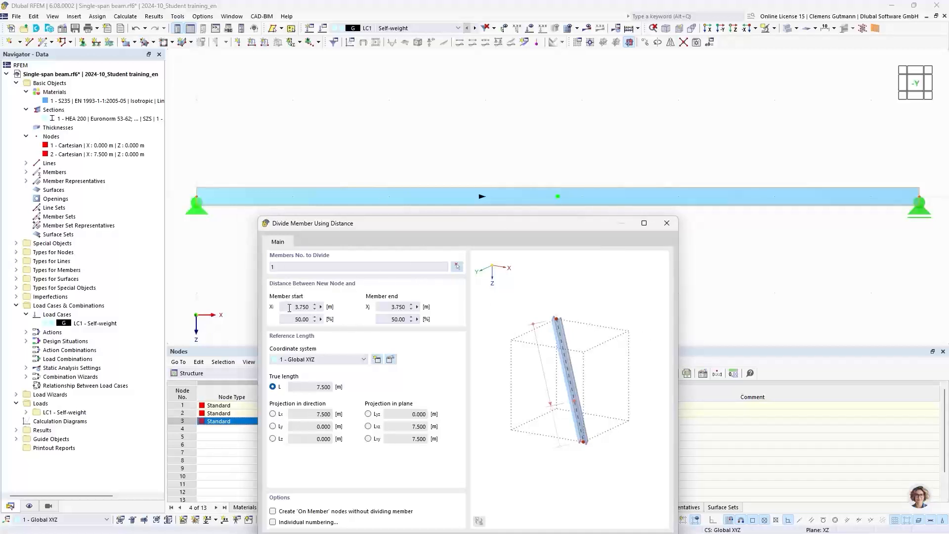
pyautogui.moveTo(289, 307); pyautogui.dragTo(324, 307)
pyautogui.write('4,5')
pyautogui.press('Tab')
# Enable creating 'On Member' nodes without dividing the member, and accept the new node on the beam.
pyautogui.moveTo(500, 225); pyautogui.dragTo(508, 151)
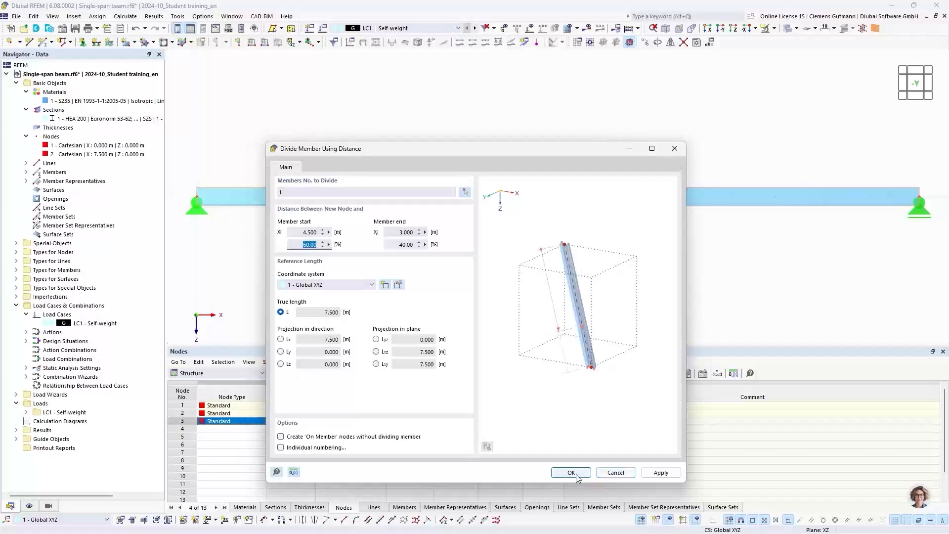
pyautogui.moveTo(534, 153); pyautogui.dragTo(496, 220)
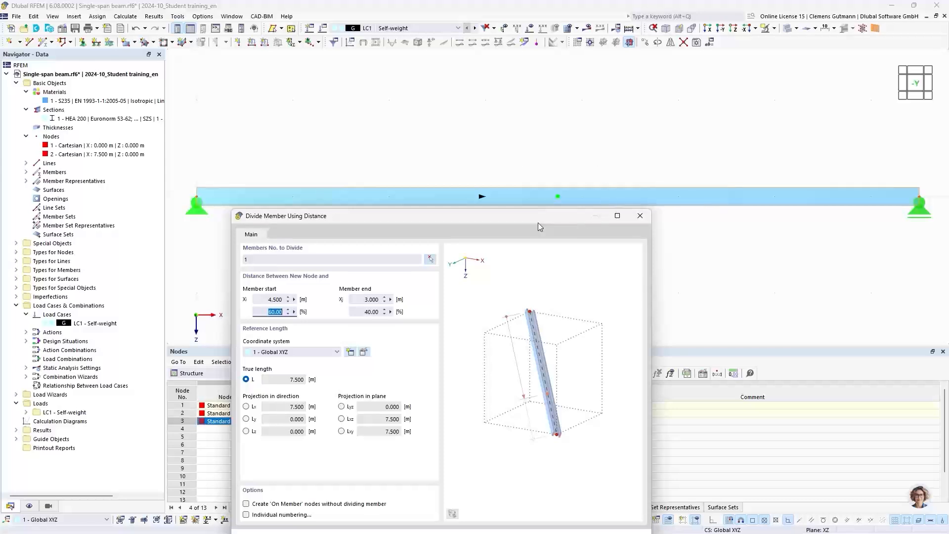
pyautogui.moveTo(535, 221); pyautogui.dragTo(540, 104)
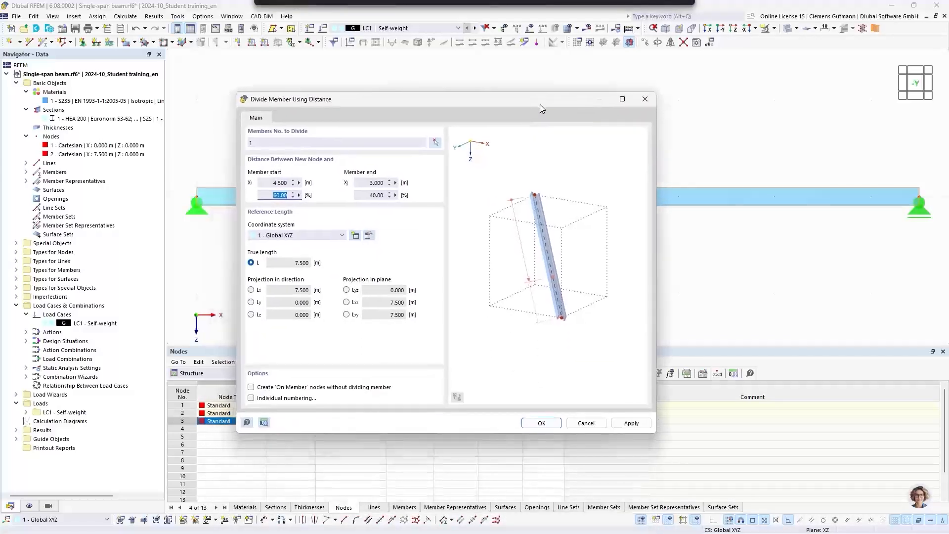
pyautogui.moveTo(423, 113); pyautogui.dragTo(515, 113)
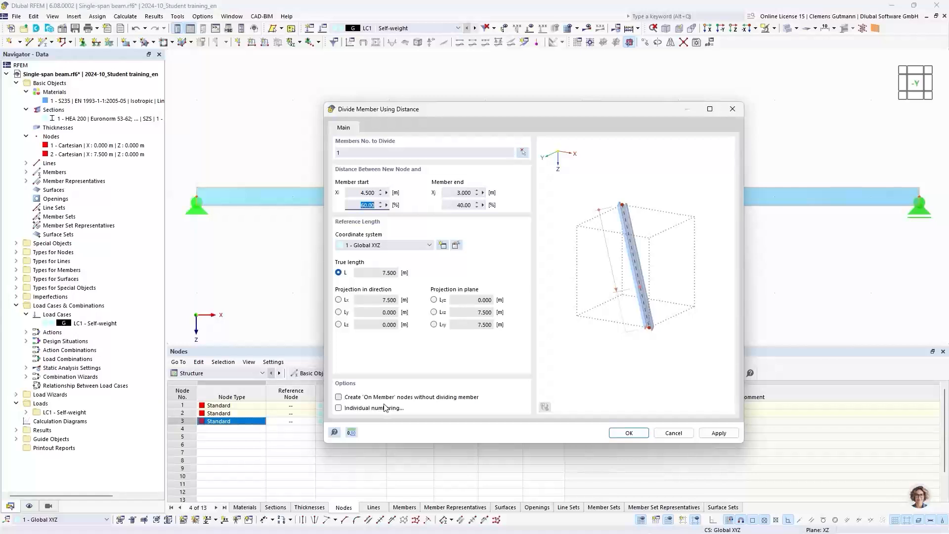
pyautogui.click(339, 397)
pyautogui.click(635, 434)
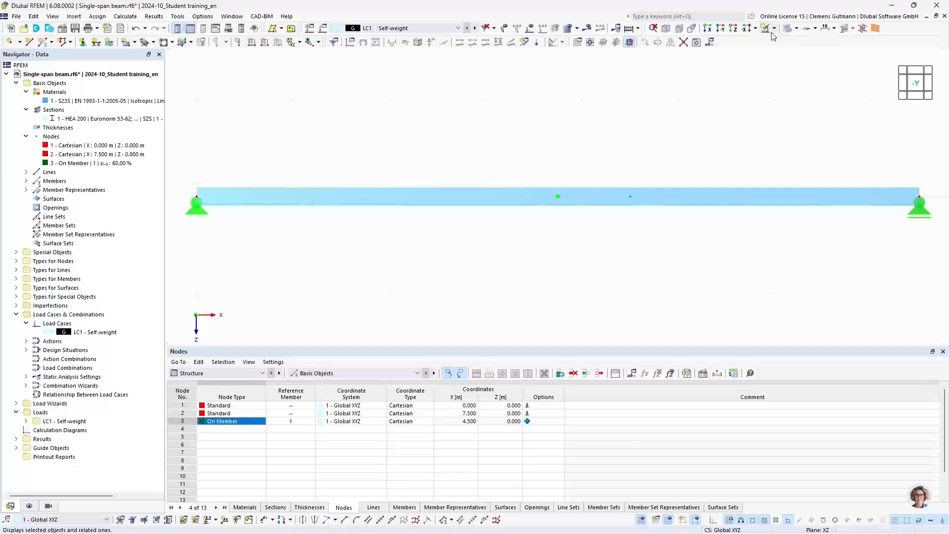
# Show the beam as wireframe and apply a 10 kN nodal force in global Z to node 3 in LC1 - Self-weight.
pyautogui.click(789, 30)
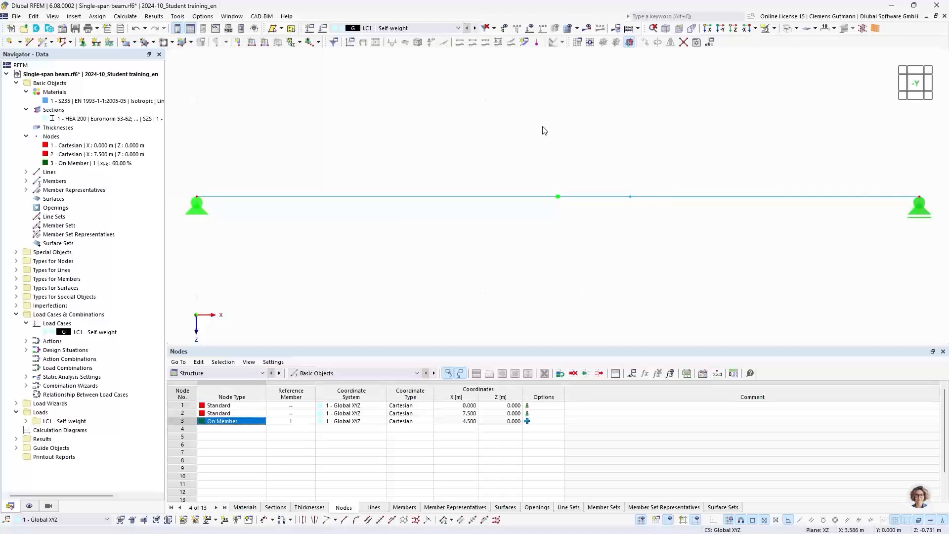
pyautogui.click(238, 43)
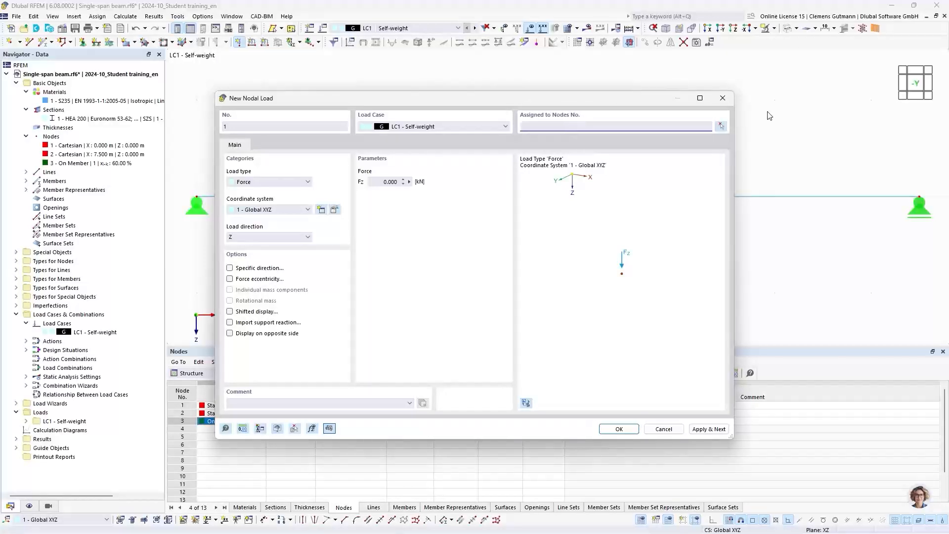
pyautogui.click(721, 128)
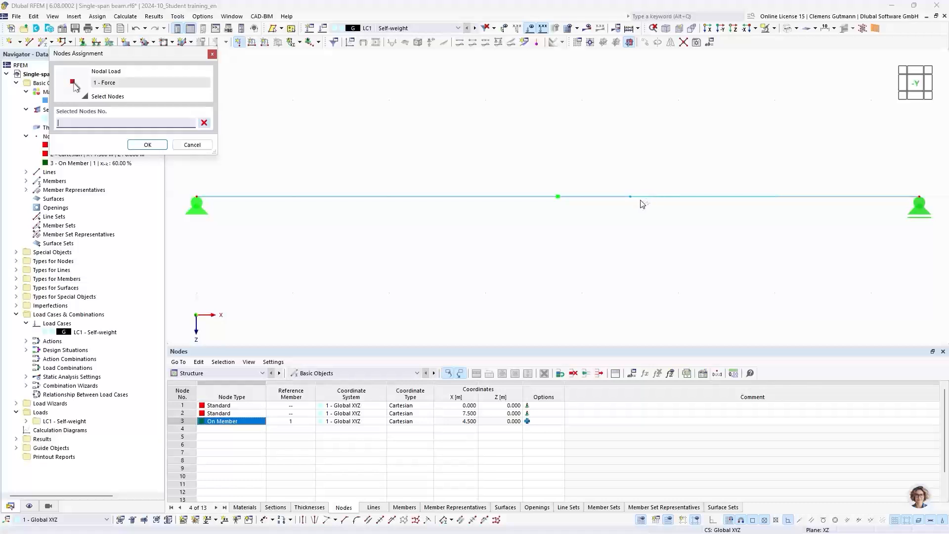
pyautogui.click(630, 197)
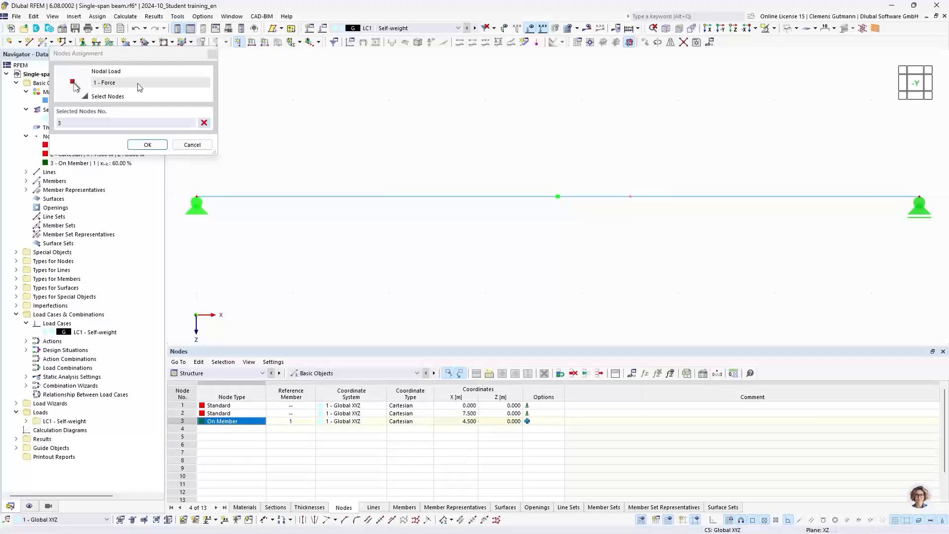
pyautogui.click(133, 145)
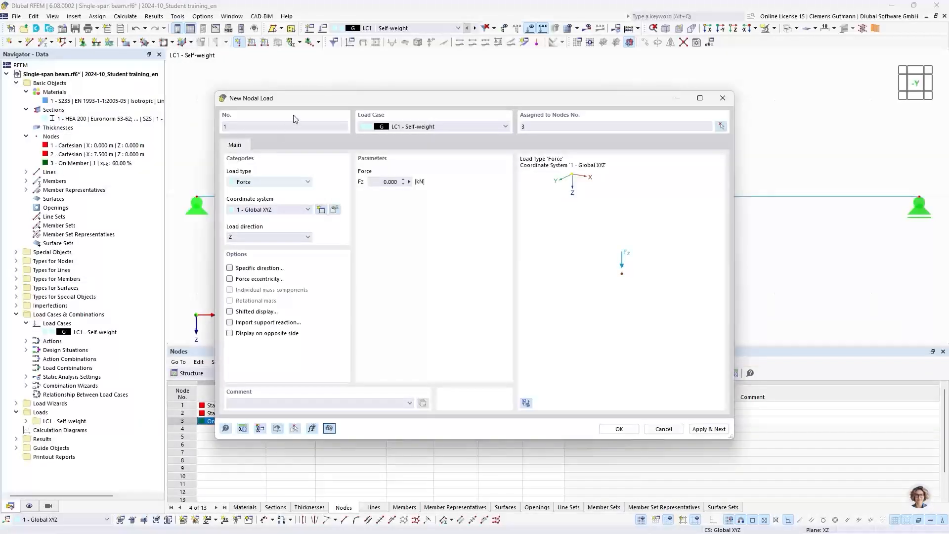
pyautogui.click(388, 181)
pyautogui.write('10')
pyautogui.press('Tab')
pyautogui.click(618, 429)
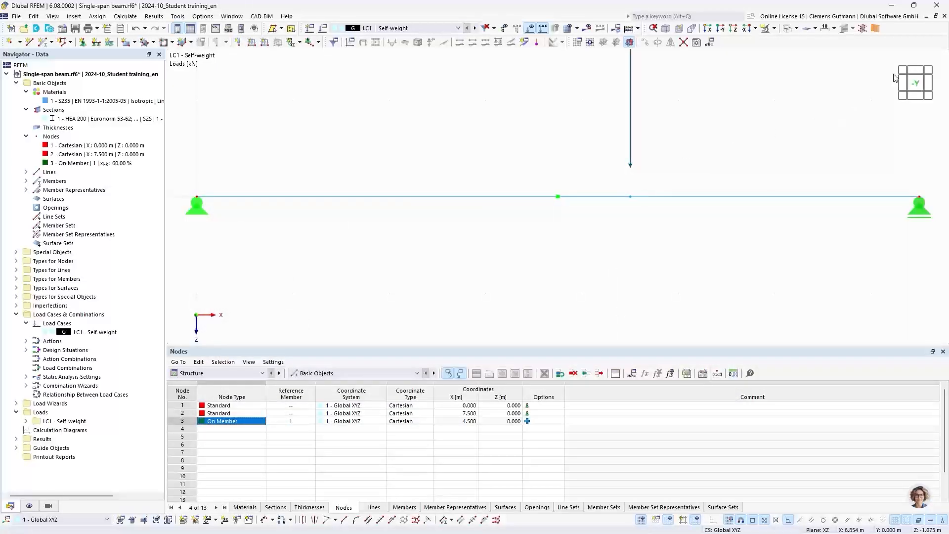
# Calculate the current loading LC1 and show the beam's global deformations with the whole beam in view.
pyautogui.click(915, 84)
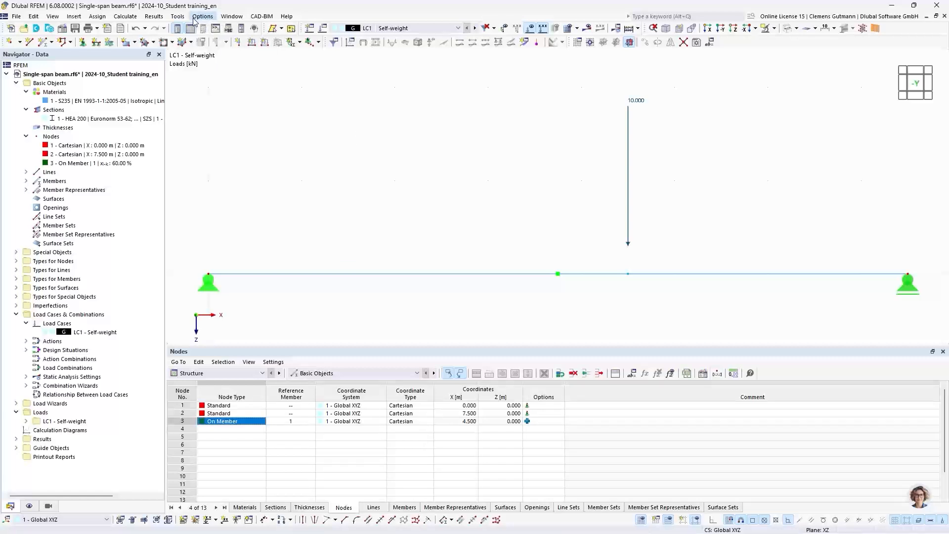
pyautogui.click(122, 17)
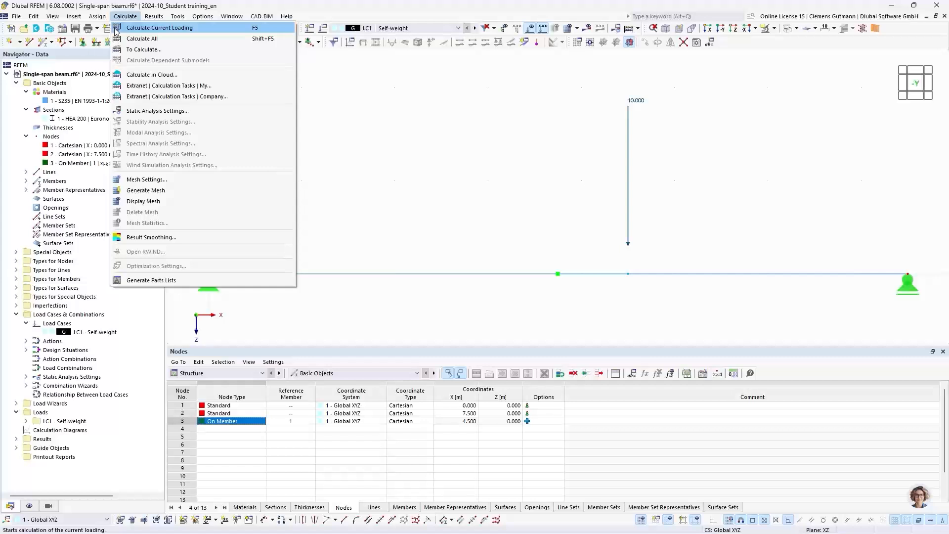
pyautogui.click(197, 29)
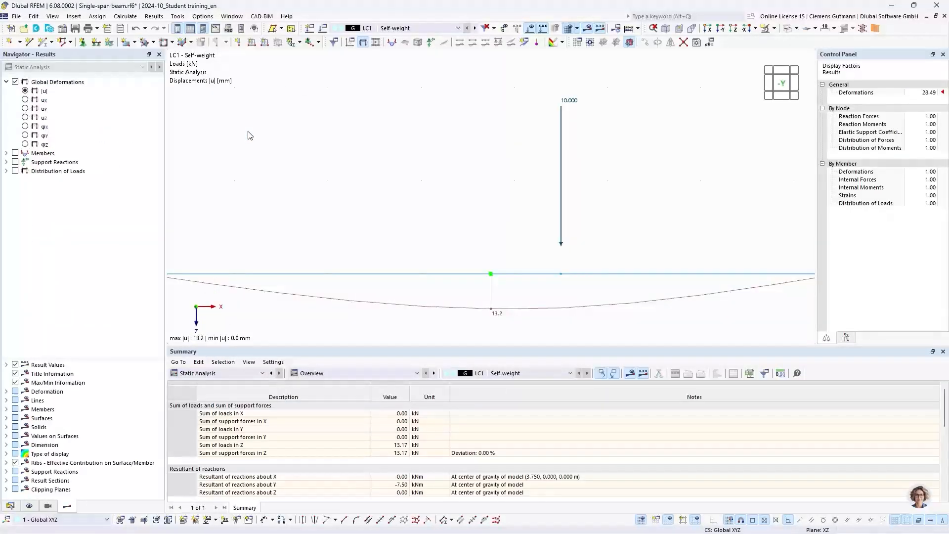
pyautogui.scroll(-1, 553, 237)
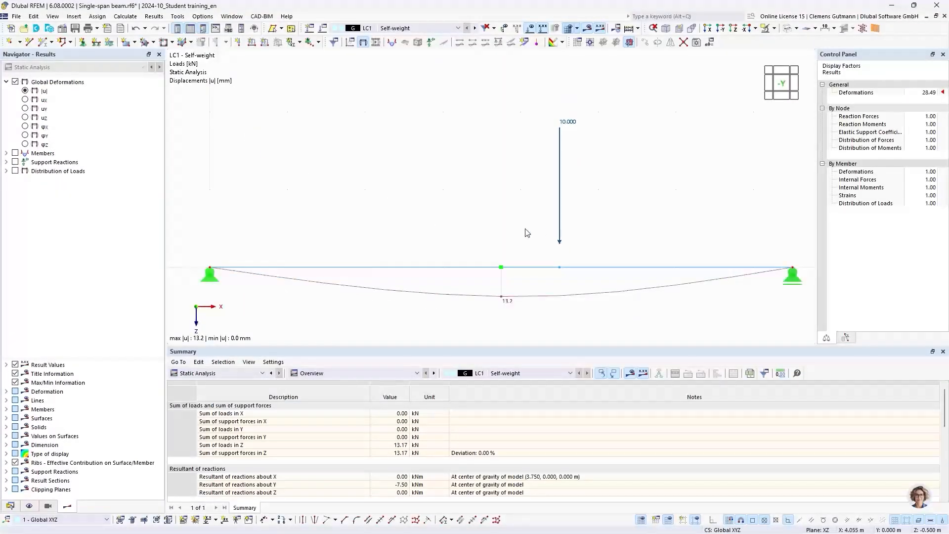
# List the member internal forces among the result types and display the support reactions on the beam.
pyautogui.moveTo(530, 241); pyautogui.dragTo(522, 219, button='middle')
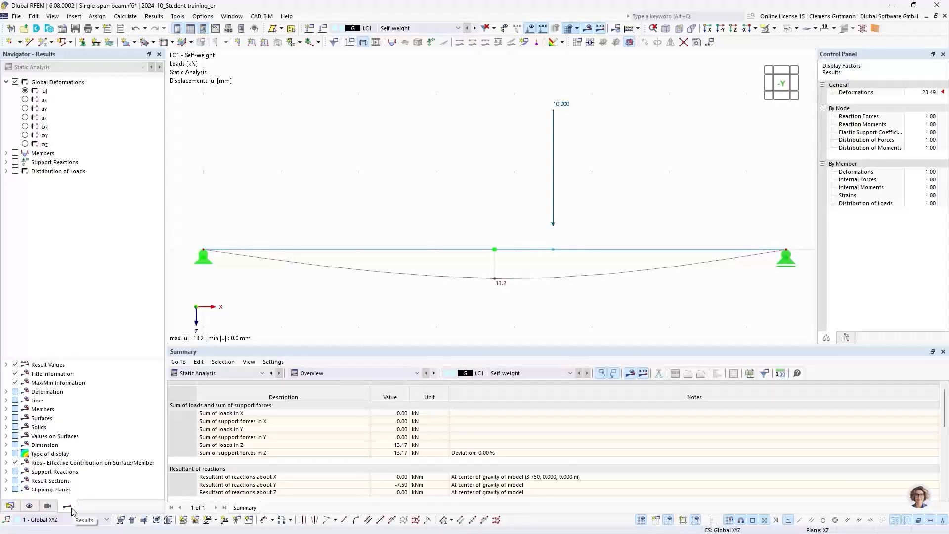
pyautogui.click(10, 506)
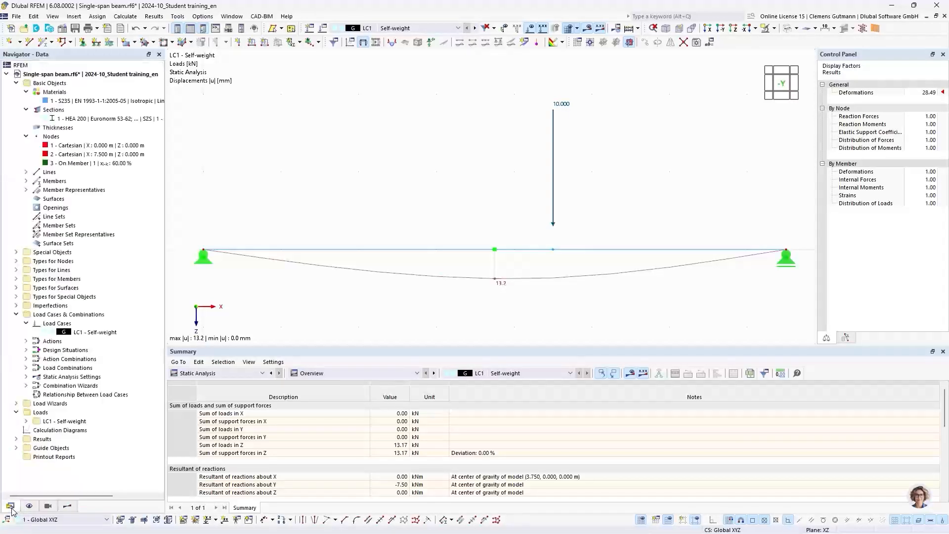
pyautogui.click(69, 510)
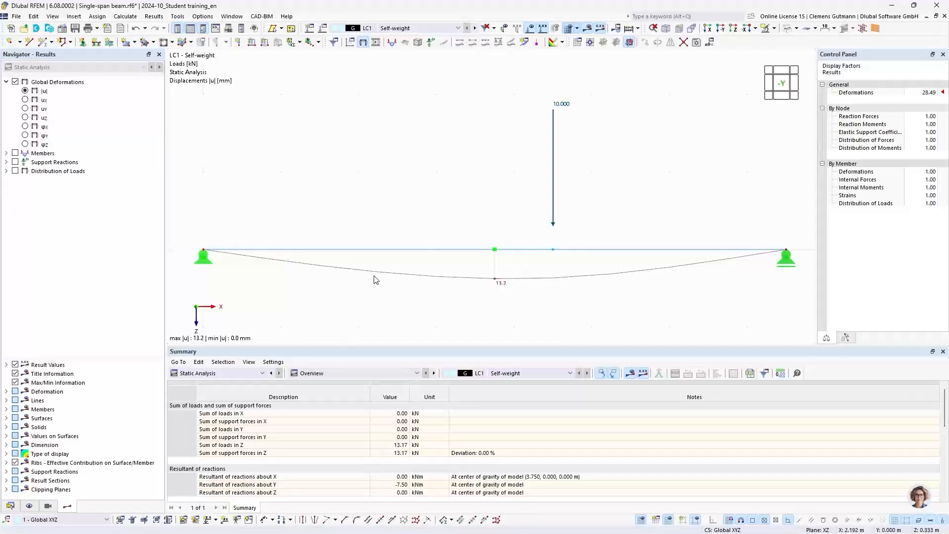
pyautogui.moveTo(357, 298); pyautogui.dragTo(357, 283, button='middle')
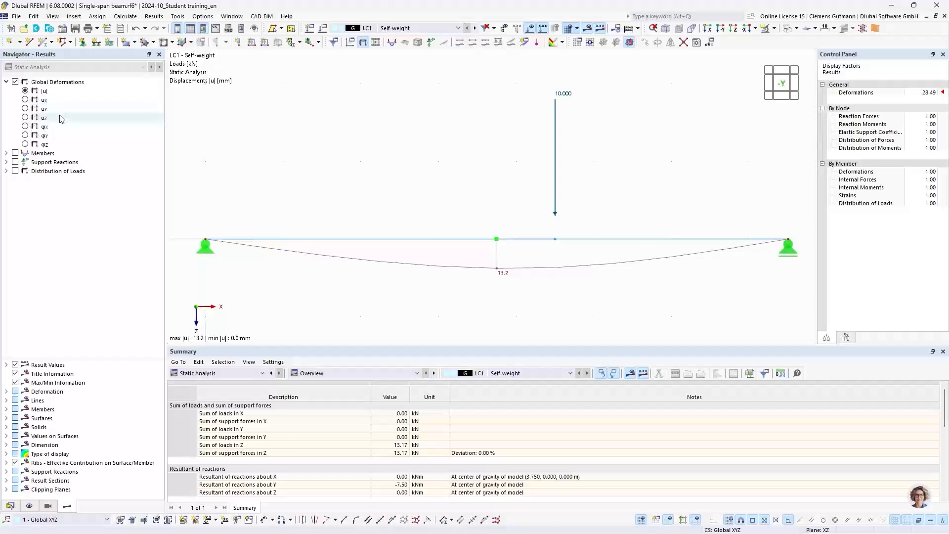
pyautogui.click(7, 153)
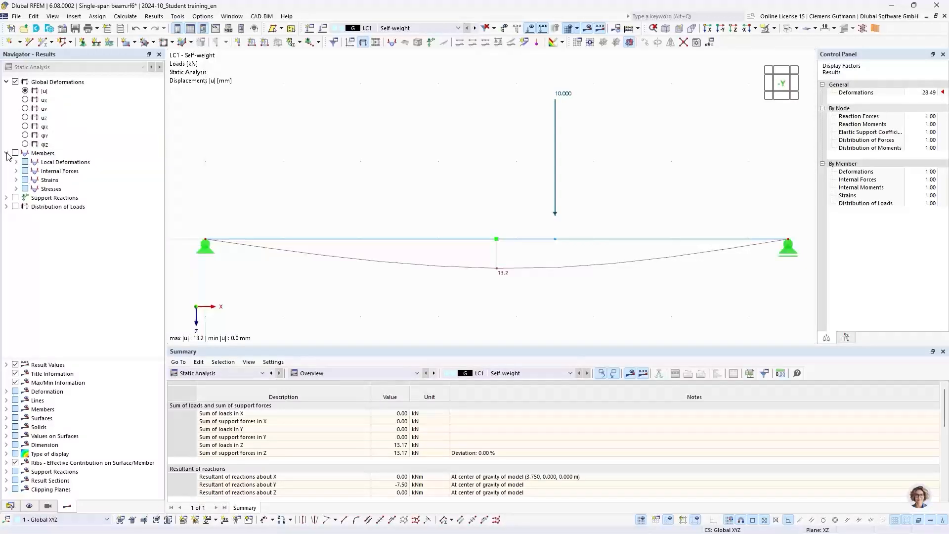
pyautogui.click(16, 171)
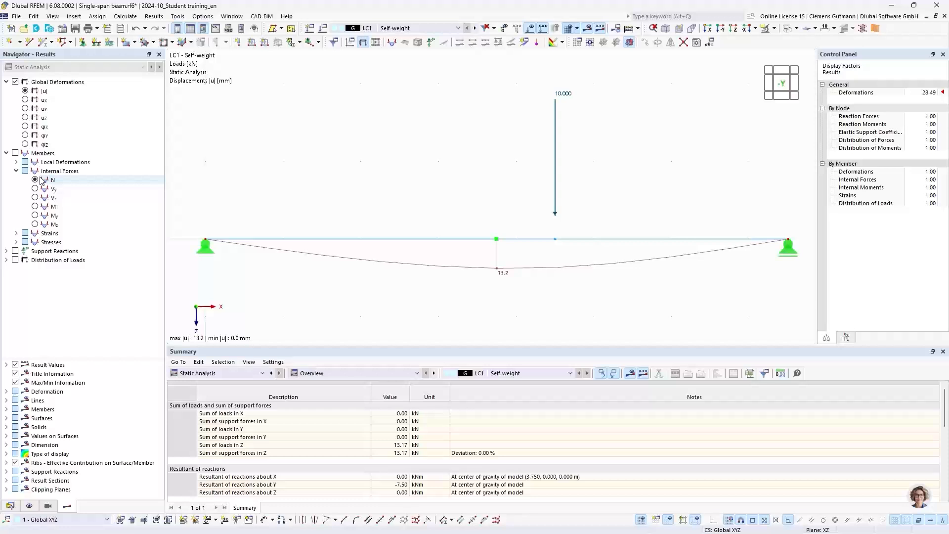
pyautogui.click(15, 252)
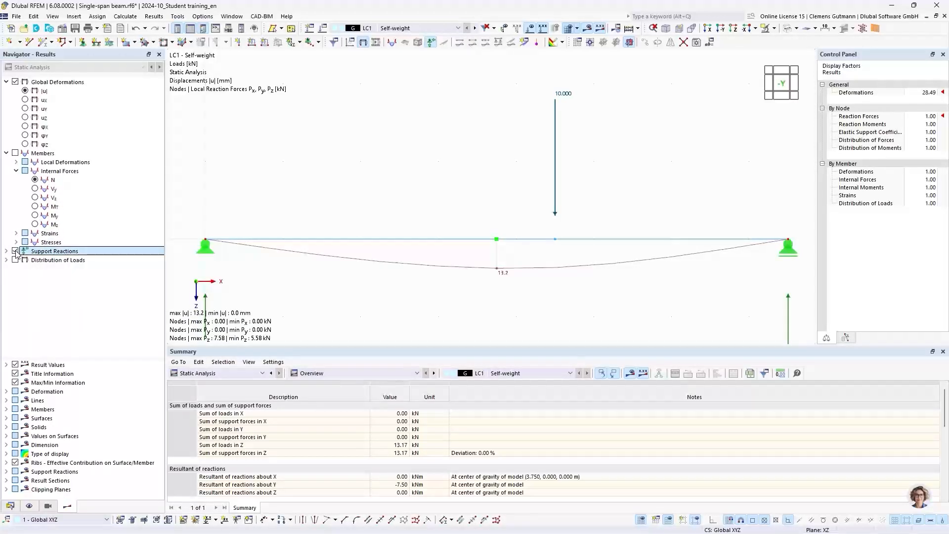
pyautogui.scroll(-3, 356, 160)
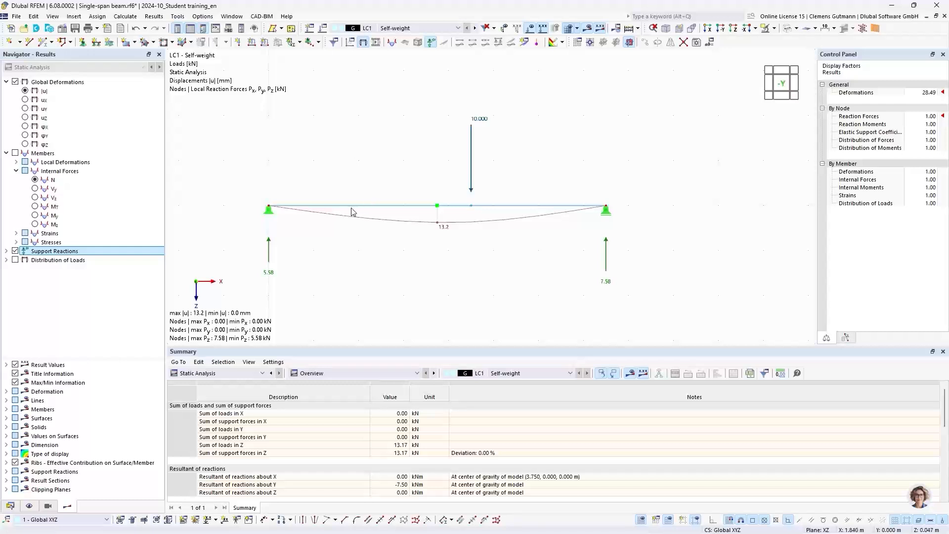
pyautogui.scroll(2, 345, 239)
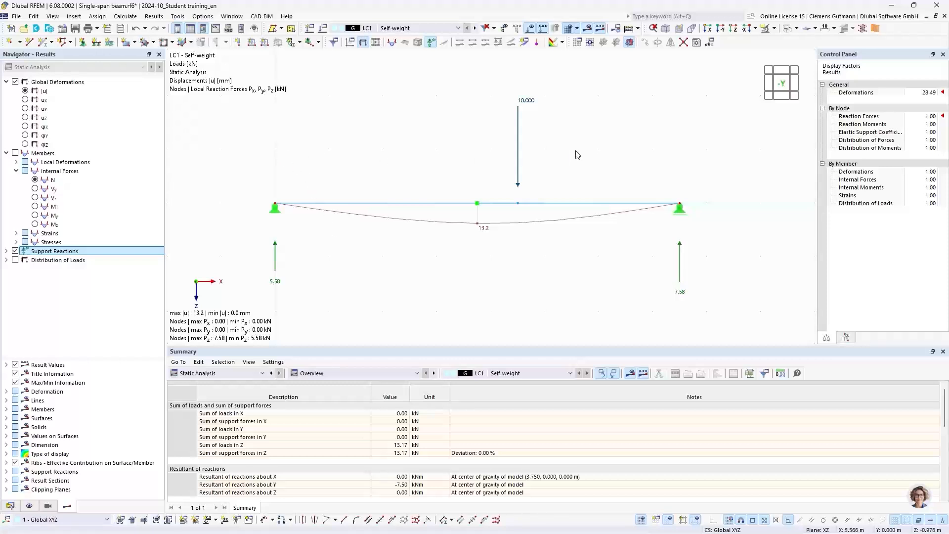
# Examine the nodal load on the beam and compare the sums of loads and support forces in Z in the result summary.
pyautogui.moveTo(571, 151); pyautogui.dragTo(498, 80)
pyautogui.press('Escape')
pyautogui.moveTo(519, 138)
pyautogui.moveTo(341, 347); pyautogui.dragTo(344, 307)
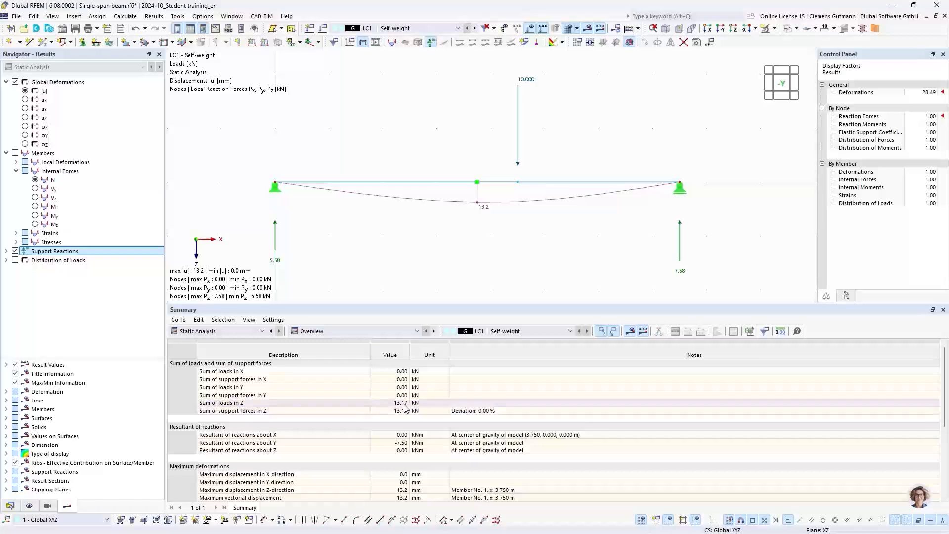
pyautogui.moveTo(398, 306); pyautogui.dragTo(403, 373)
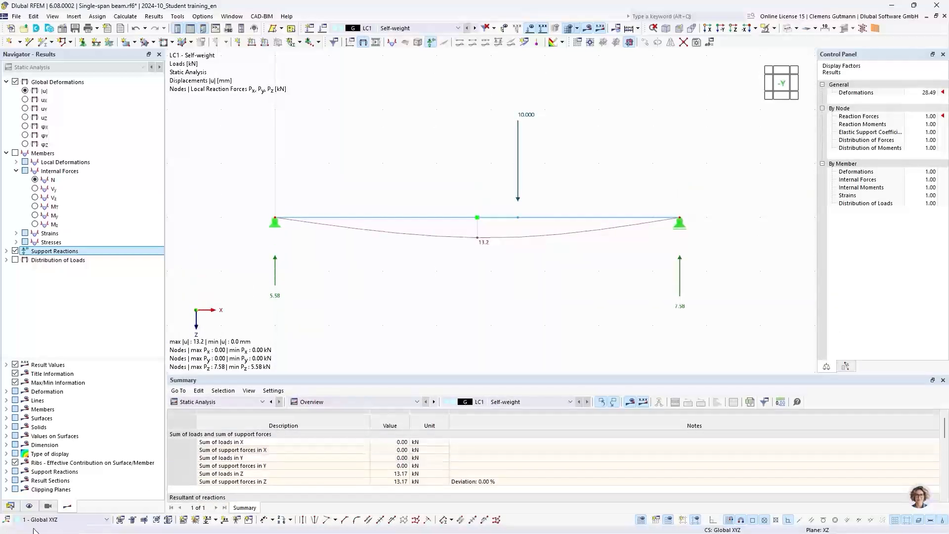
# Check the active self-weight setting of load case LC1 without changing it.
pyautogui.click(10, 506)
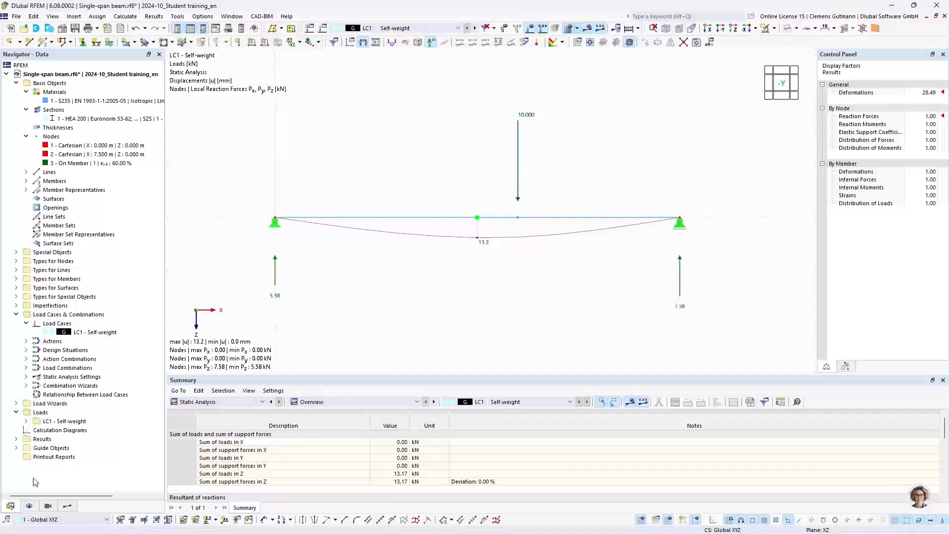
pyautogui.rightClick(58, 332)
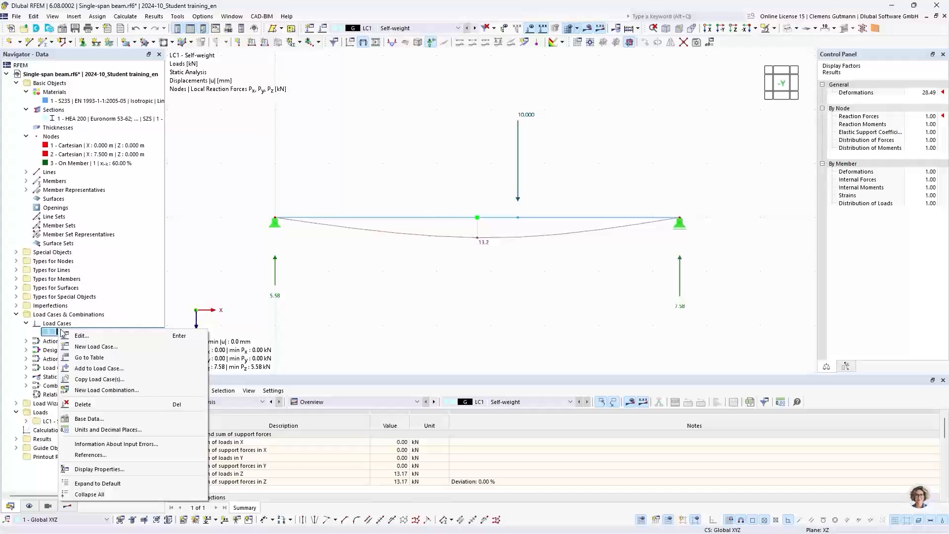
pyautogui.click(64, 338)
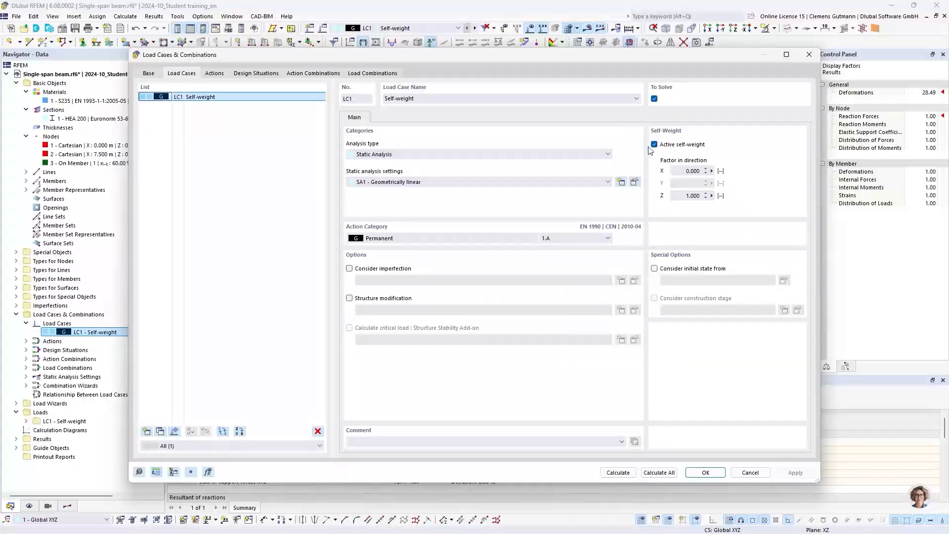
pyautogui.click(750, 473)
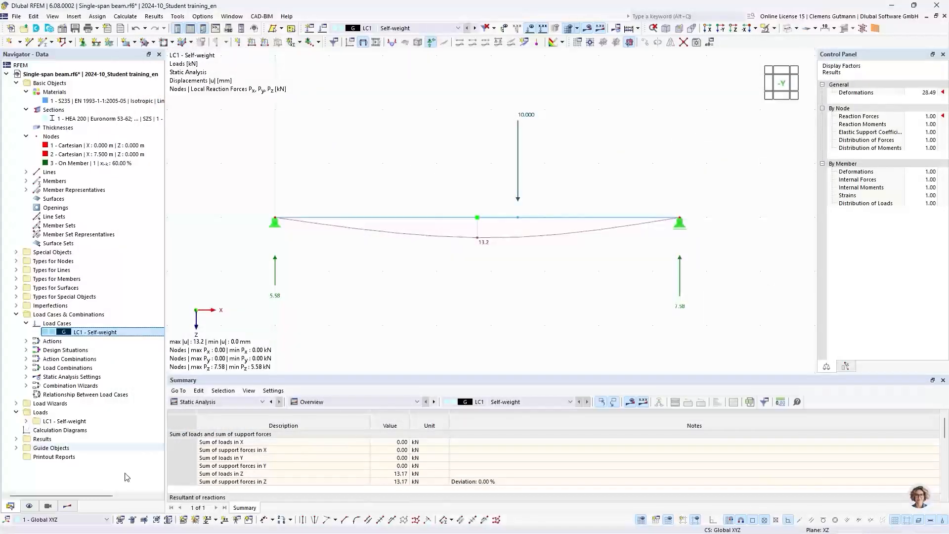
# Turn on the display of the self-weight load on the beam.
pyautogui.click(30, 506)
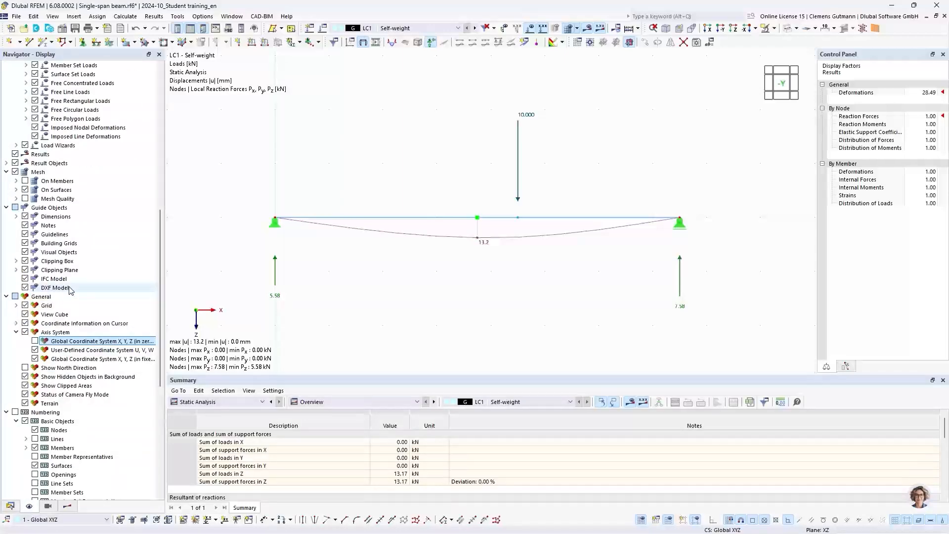
pyautogui.scroll(7, 71, 291)
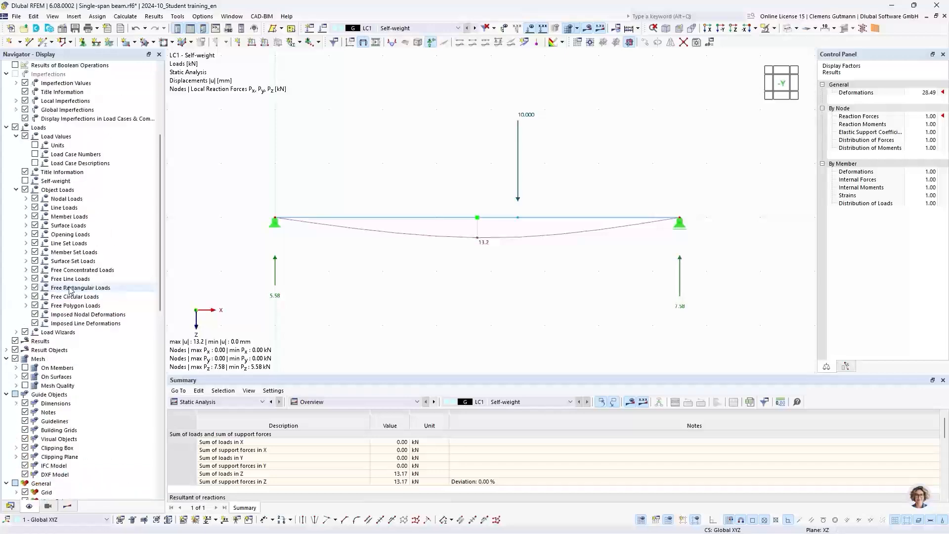
pyautogui.scroll(3, 70, 291)
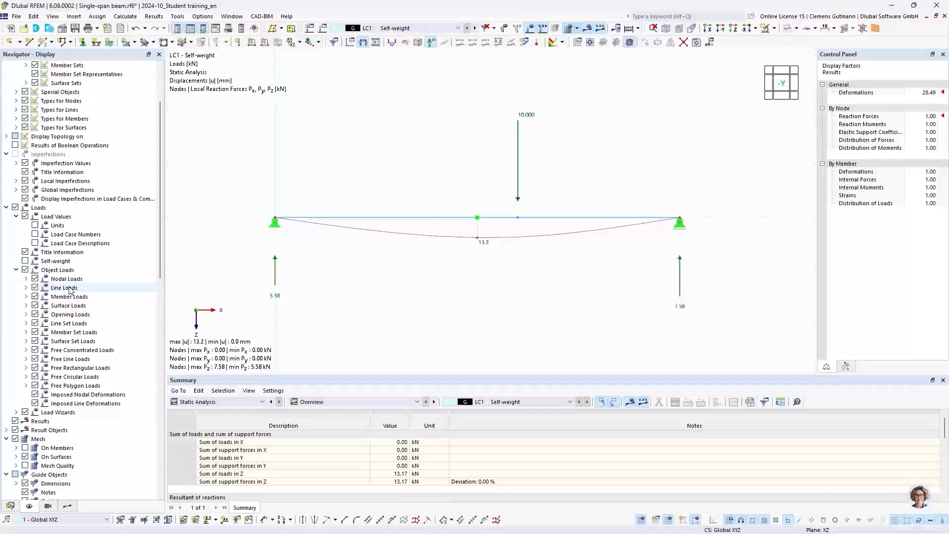
pyautogui.click(25, 262)
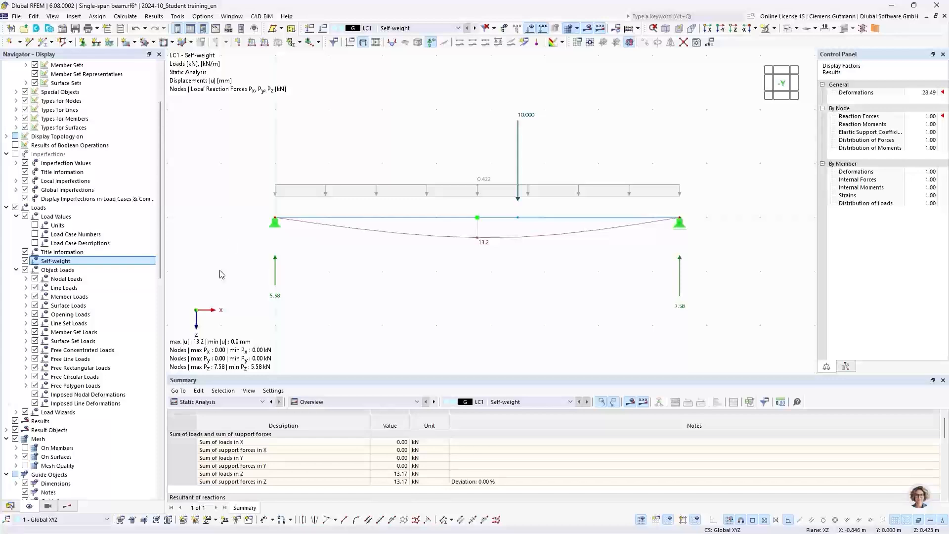
# Deactivate the self-weight in load case LC1 and recalculate it.
pyautogui.click(10, 506)
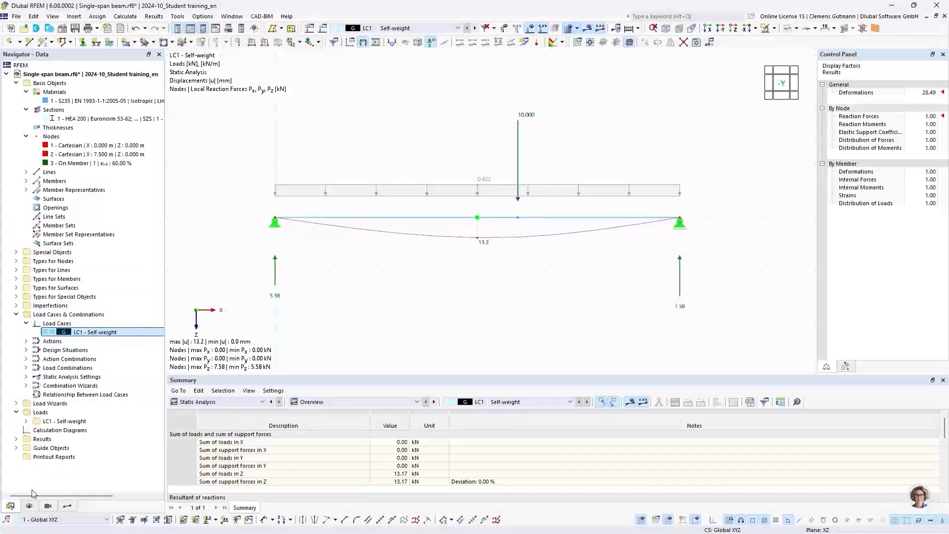
pyautogui.doubleClick(95, 333)
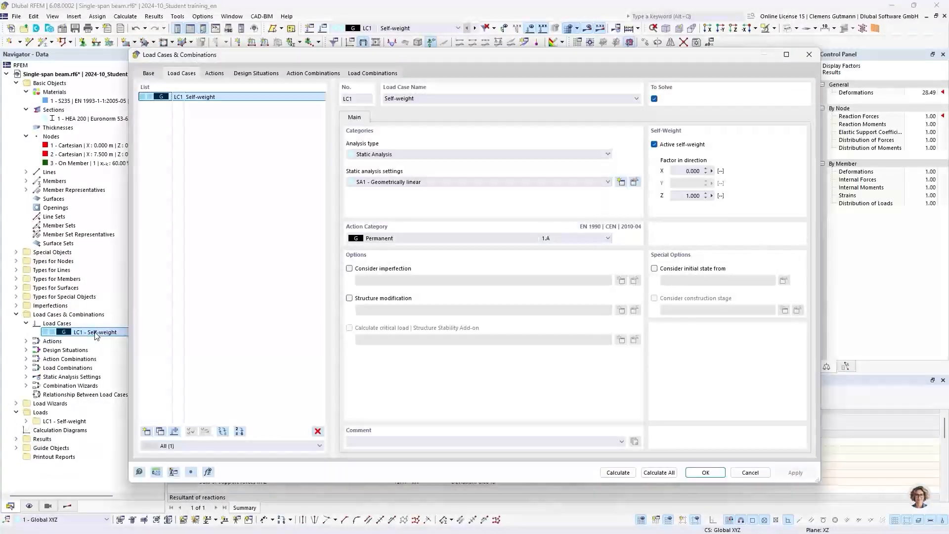
pyautogui.click(655, 145)
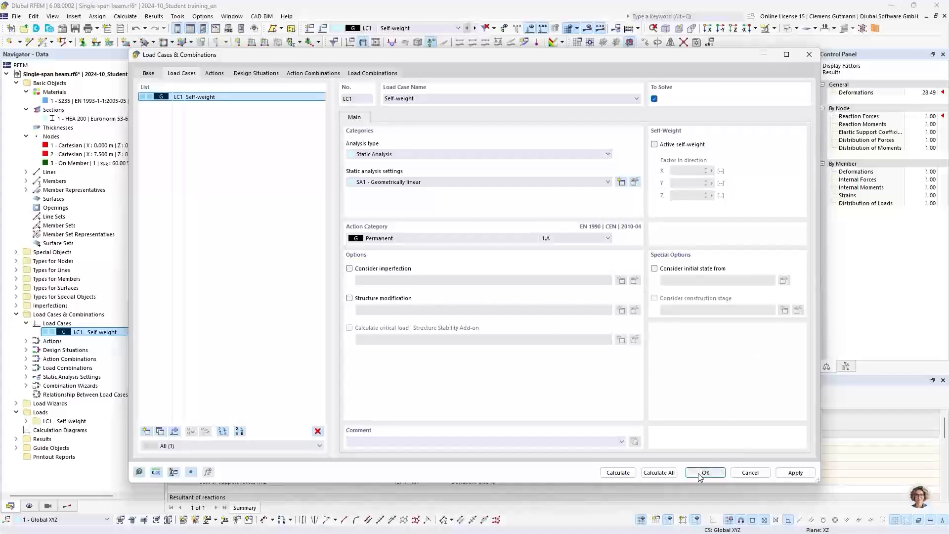
pyautogui.click(618, 473)
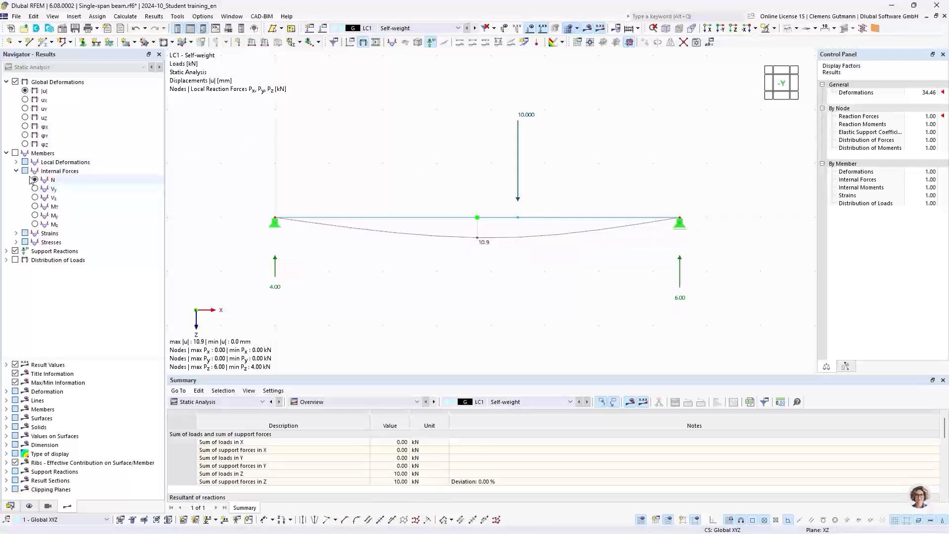
# Display the beam's bending moments My, followed by its shear forces Vz.
pyautogui.click(37, 215)
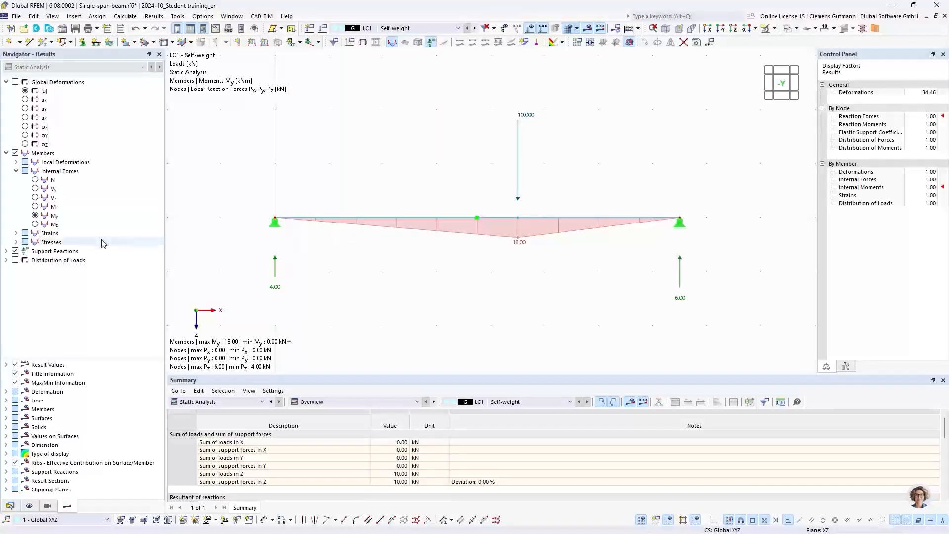
pyautogui.click(35, 198)
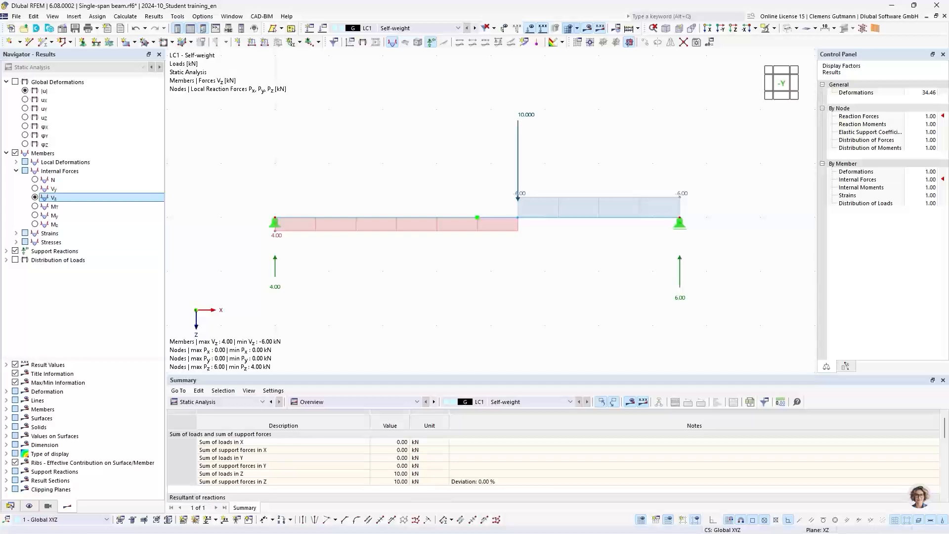
# Consult the two-span beam task slide in PowerPoint, return to RFEM and create a 2D | XZ | Plane Stress model named "Two-span beam".
pyautogui.hotkey('alt', 'Tab')
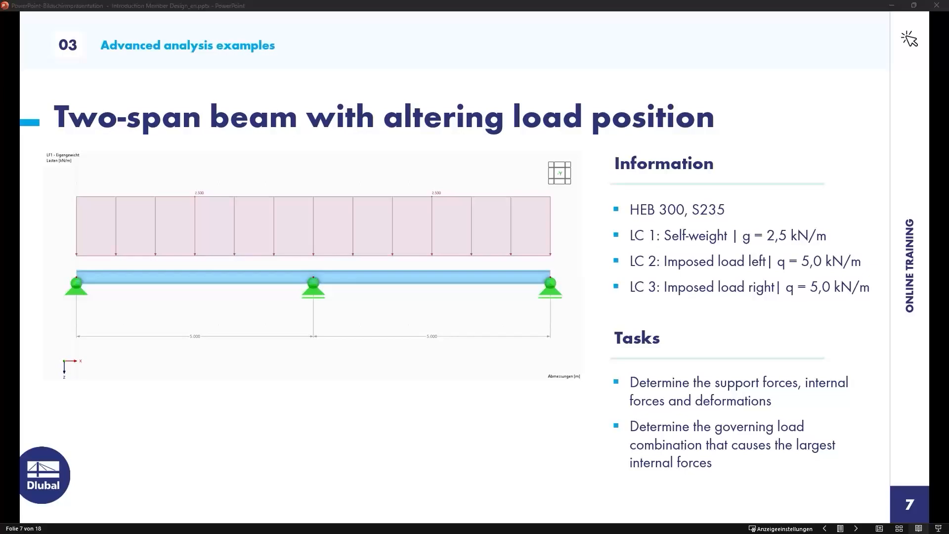
pyautogui.hotkey('alt', 'Tab')
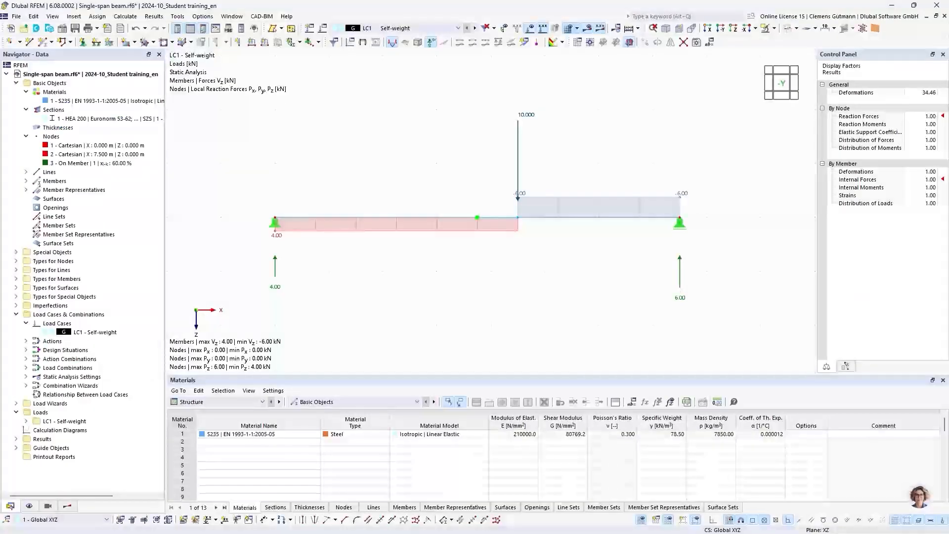
pyautogui.click(13, 31)
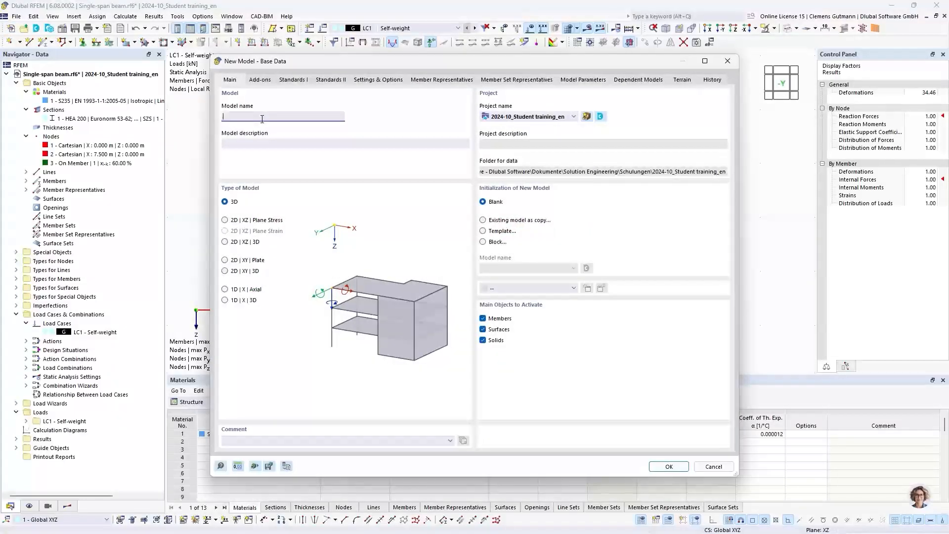
pyautogui.write('Two-span beam')
pyautogui.press('Tab')
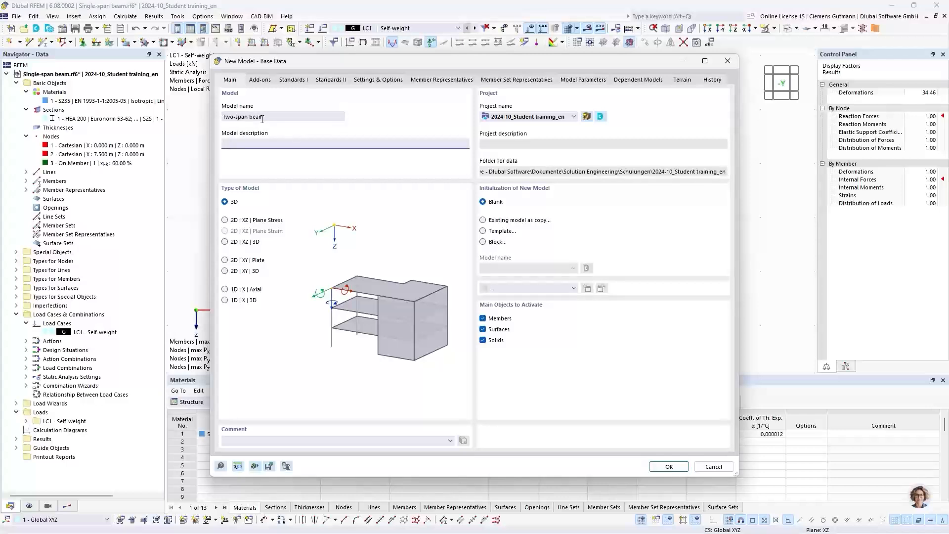
pyautogui.click(225, 220)
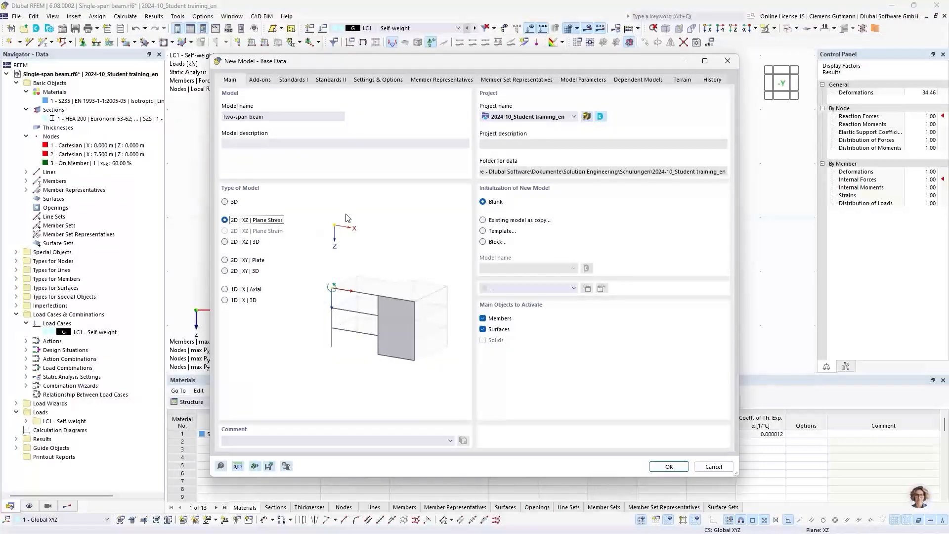
pyautogui.click(668, 467)
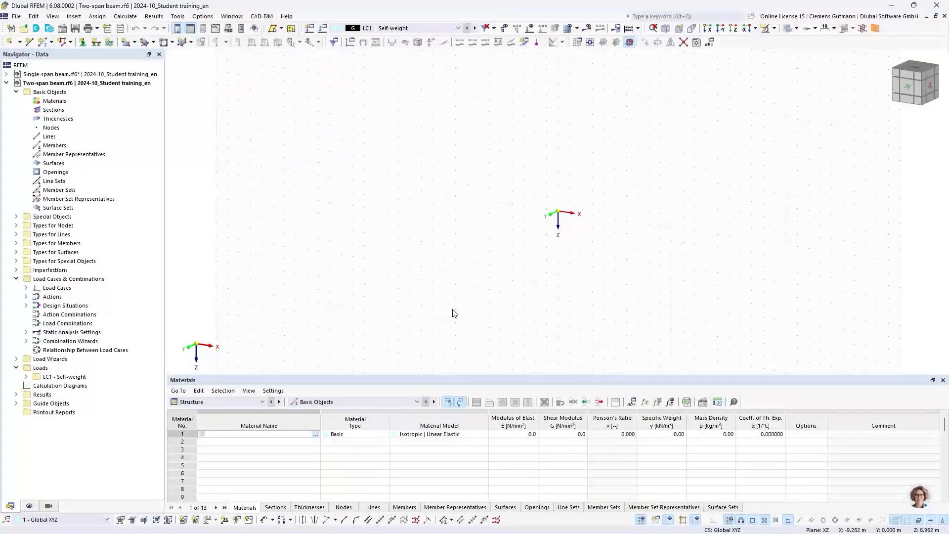
# Create the steel material S235 | EN 1993-1-1:2005-05 for the two-span beam model.
pyautogui.click(908, 88)
pyautogui.moveTo(642, 234); pyautogui.dragTo(423, 230, button='middle')
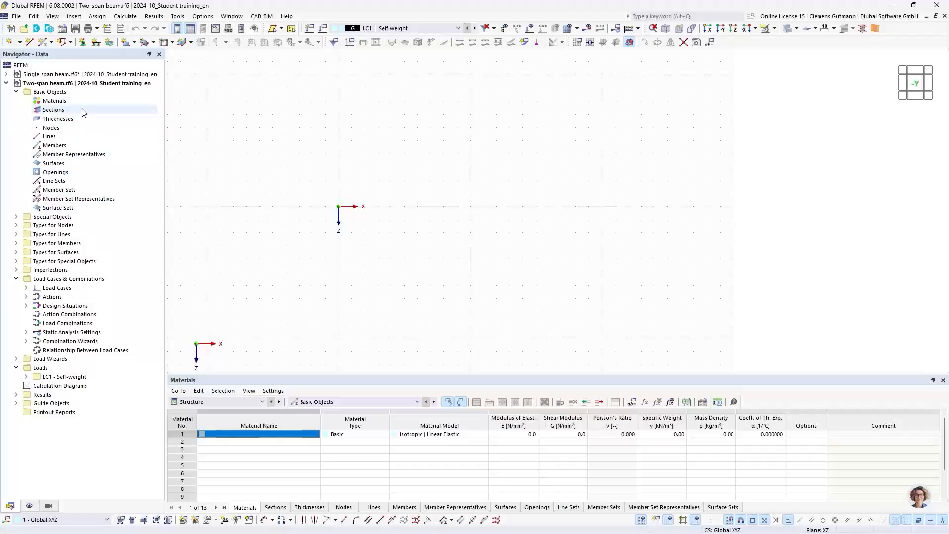
pyautogui.rightClick(72, 100)
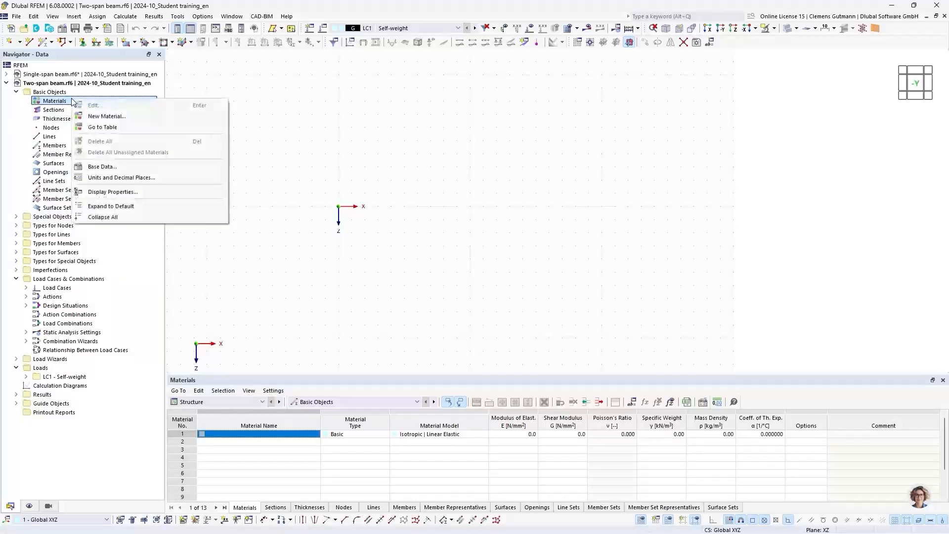
pyautogui.click(86, 116)
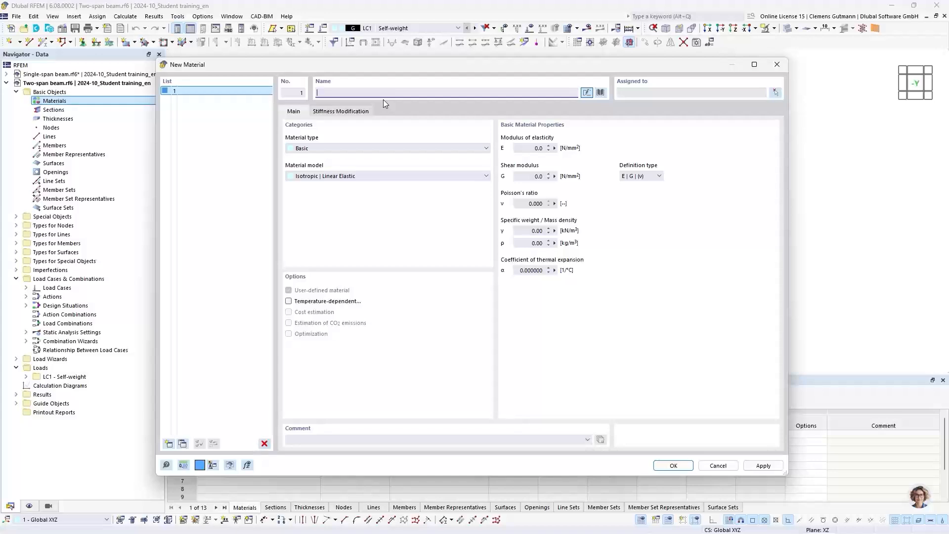
pyautogui.write('S235')
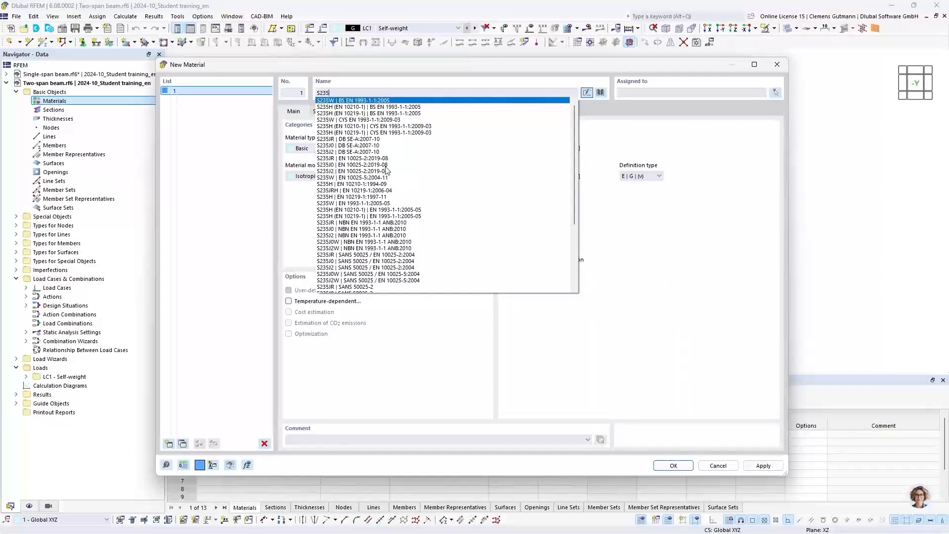
pyautogui.scroll(-5, 387, 181)
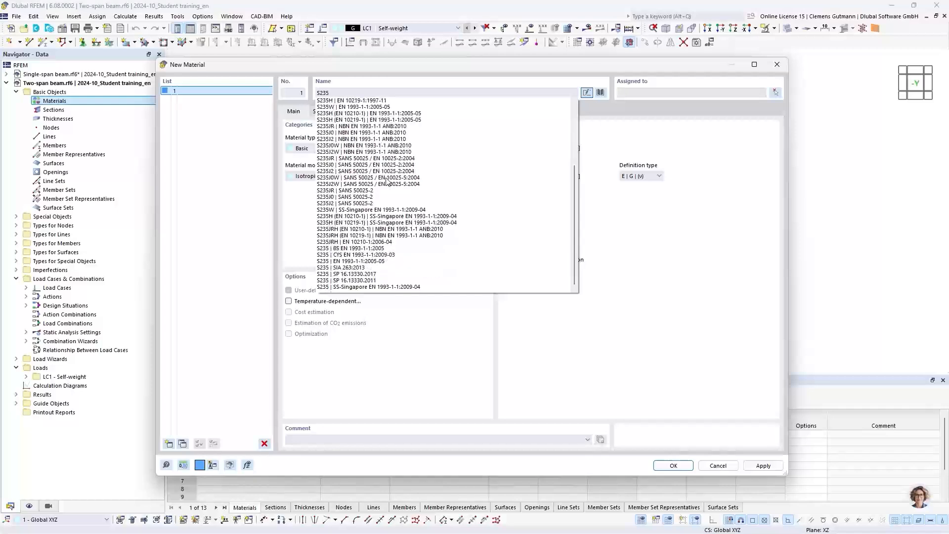
pyautogui.scroll(4, 387, 167)
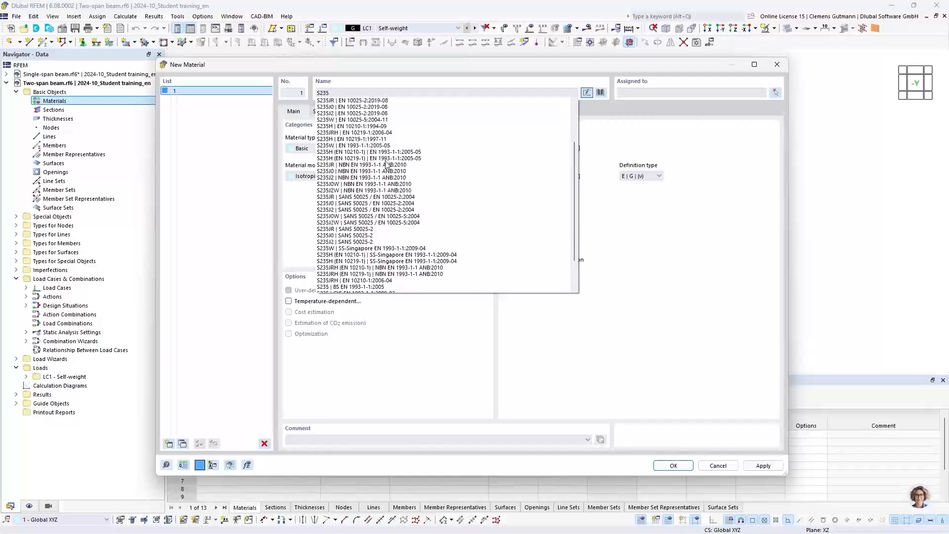
pyautogui.scroll(-4, 388, 166)
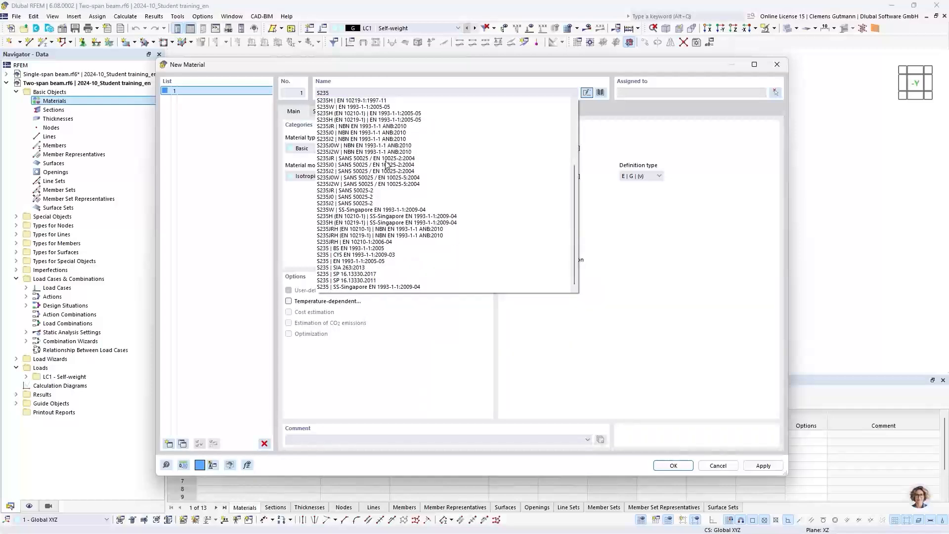
pyautogui.click(356, 261)
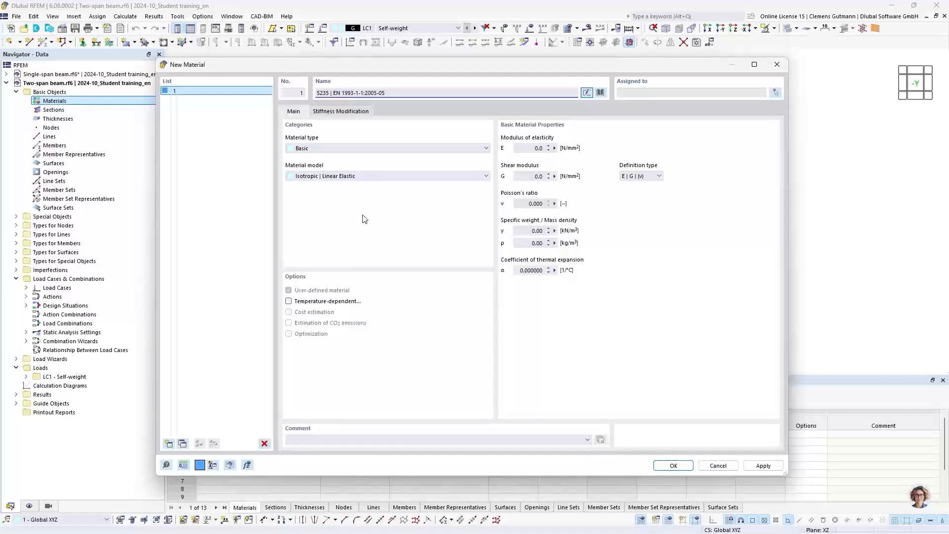
pyautogui.press('Tab')
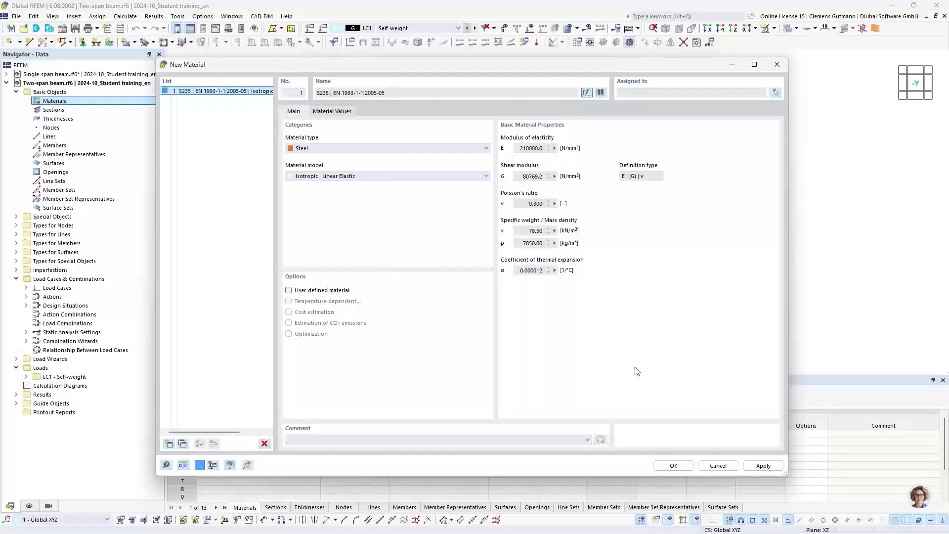
pyautogui.click(674, 465)
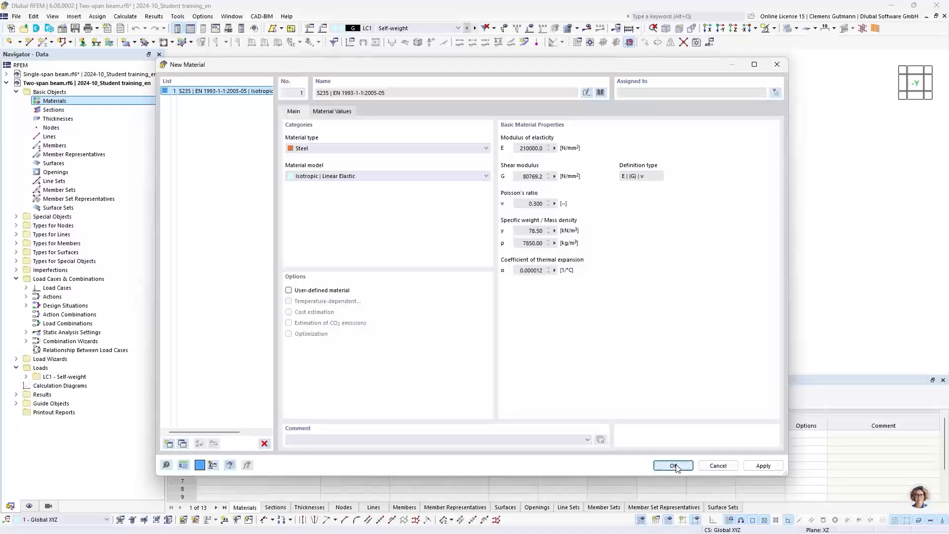
pyautogui.click(27, 100)
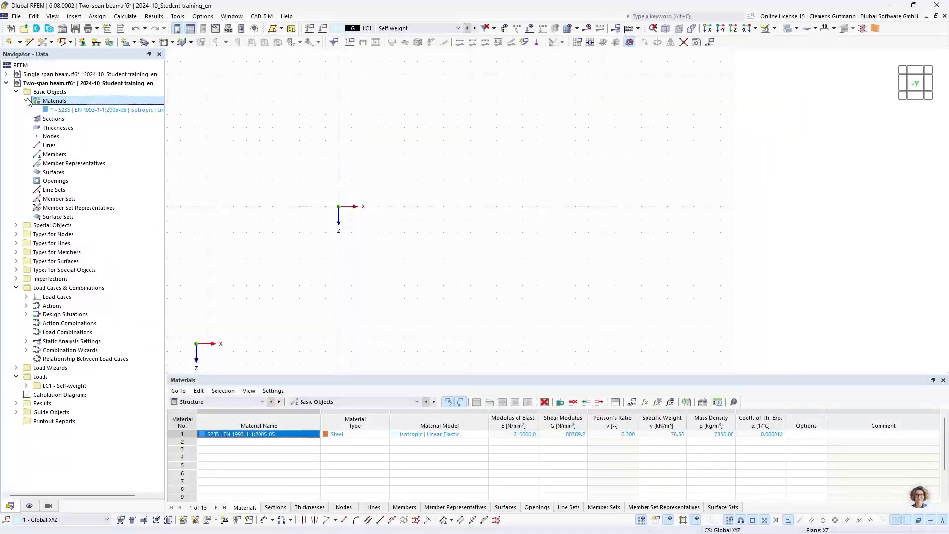
# Create the section HEB 300 | Euronorm 53-62; DIN 1025-2 | SZS with the S235 material.
pyautogui.click(54, 119)
pyautogui.rightClick(44, 120)
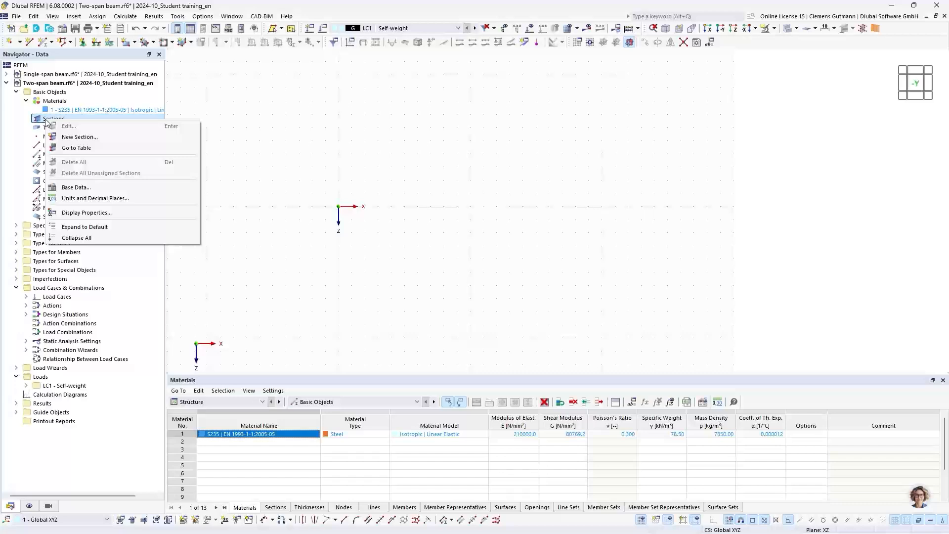
pyautogui.click(75, 138)
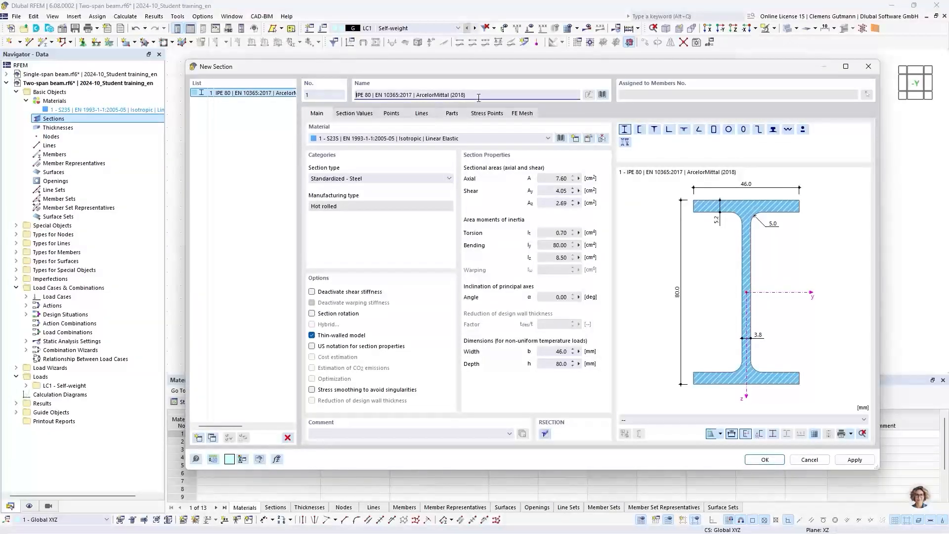
pyautogui.moveTo(477, 95); pyautogui.dragTo(350, 99)
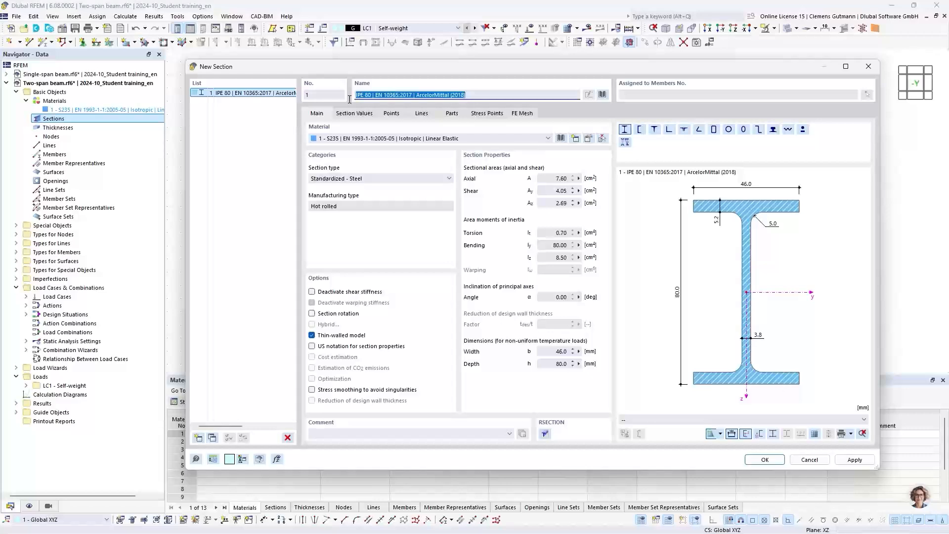
pyautogui.press('Delete')
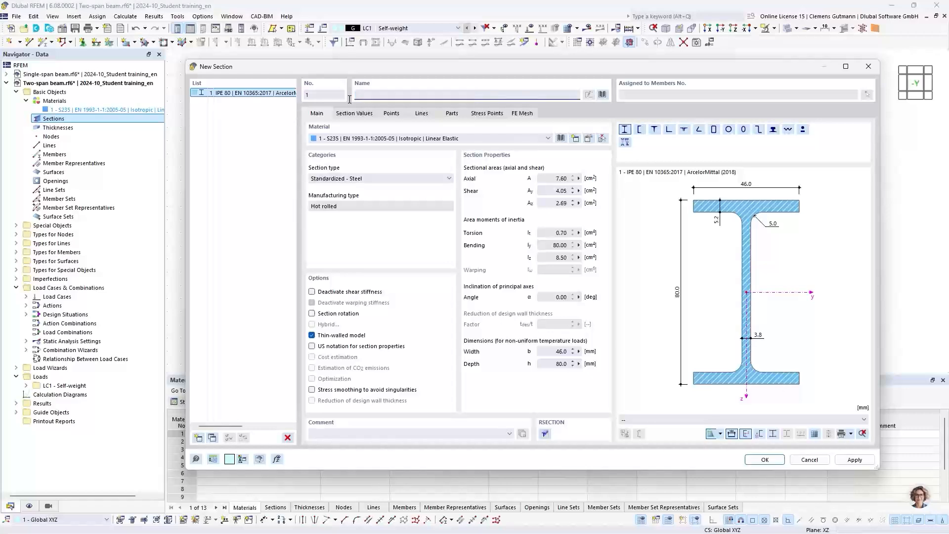
pyautogui.write('HE')
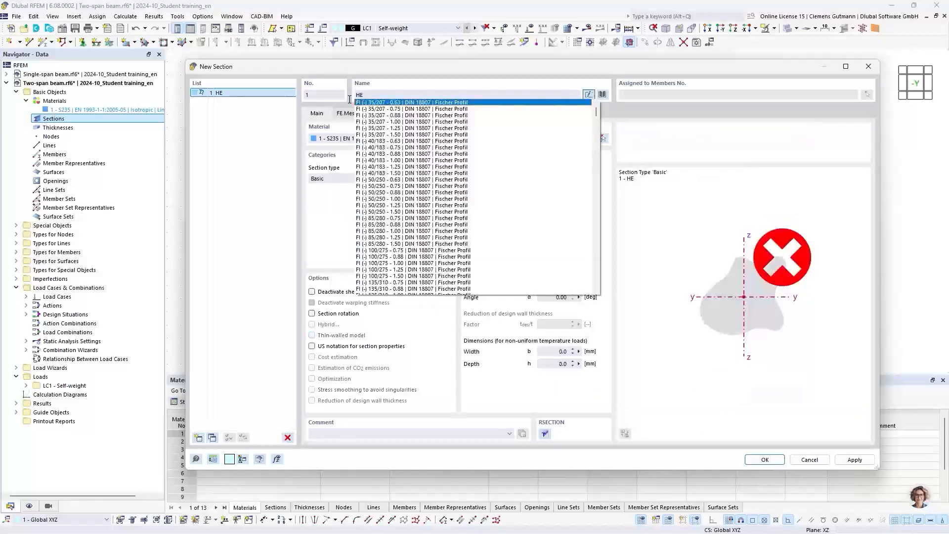
pyautogui.write('B 300')
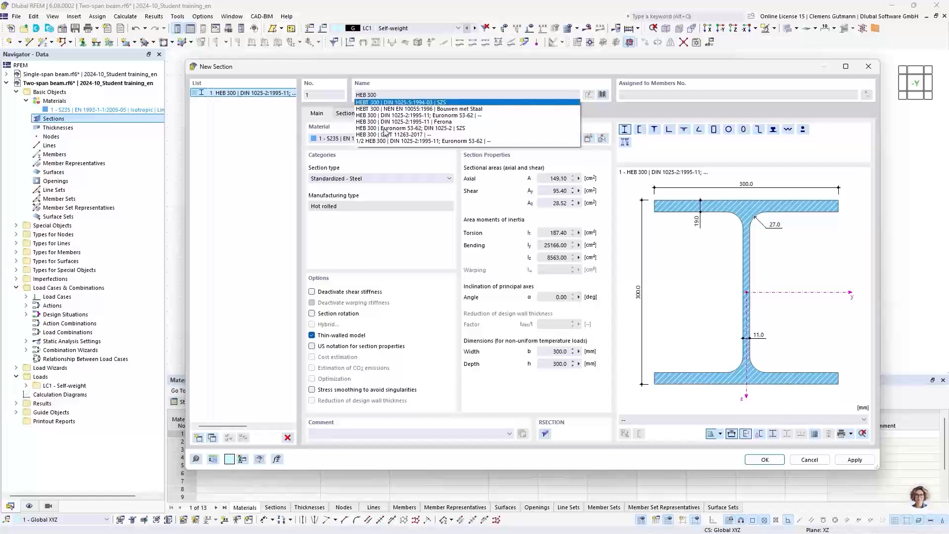
pyautogui.click(403, 129)
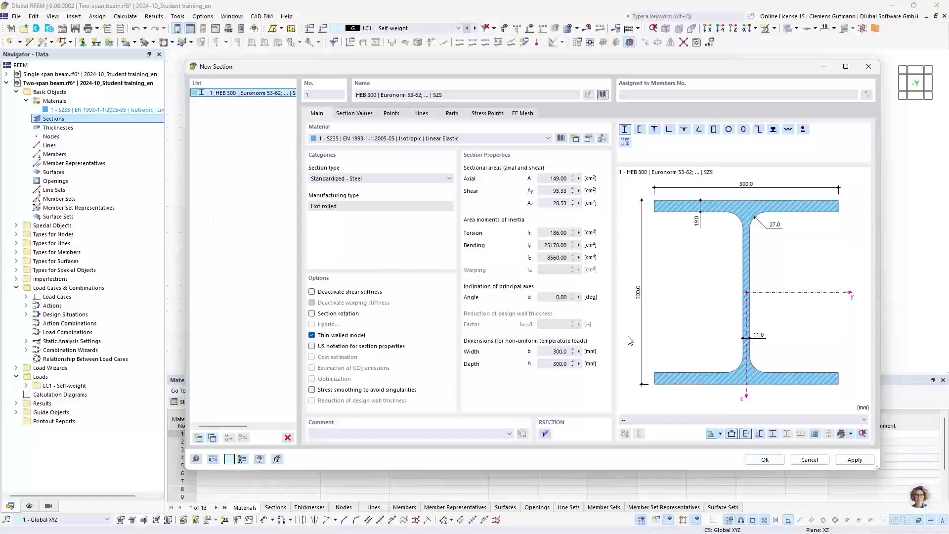
pyautogui.click(765, 460)
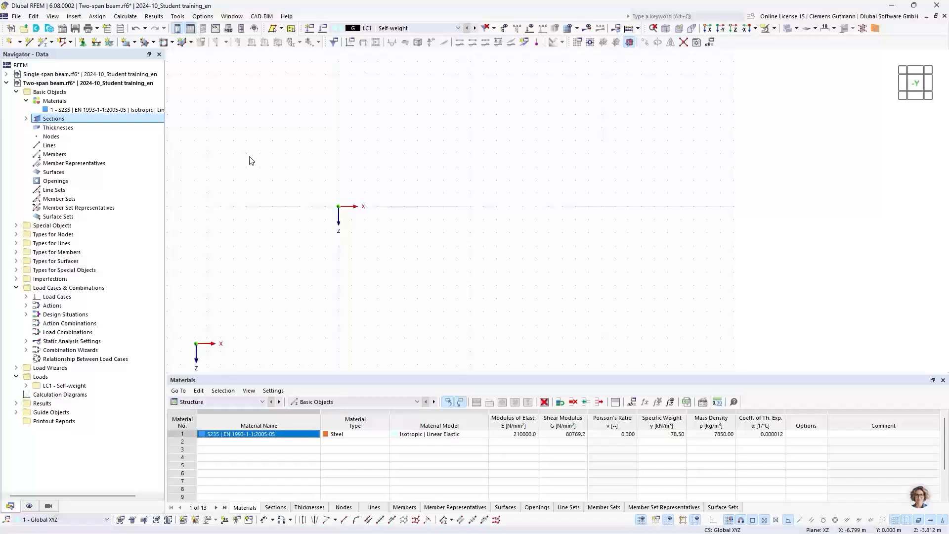
# Model a continuous beam of two 5 m members from the origin to X = 10 m and list its members, lines and nodes.
pyautogui.click(52, 44)
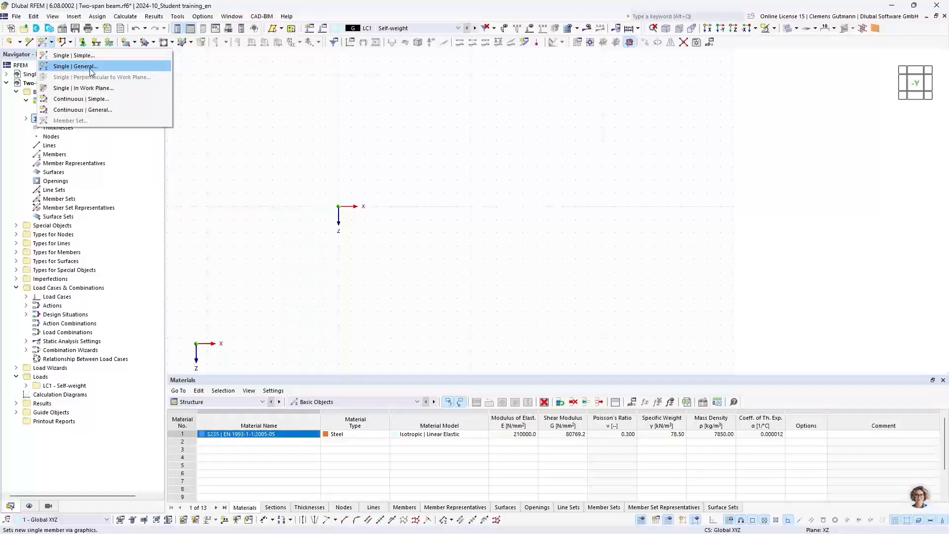
pyautogui.click(73, 101)
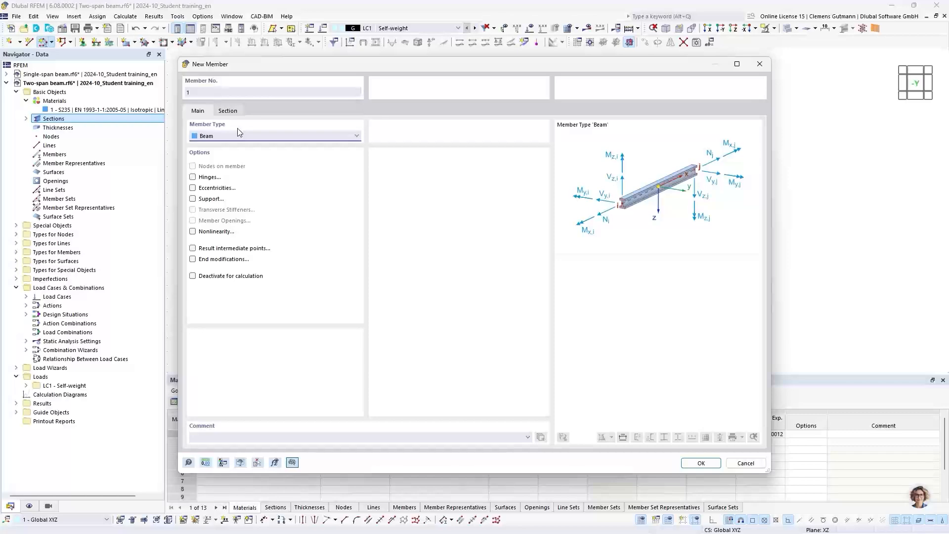
pyautogui.click(696, 462)
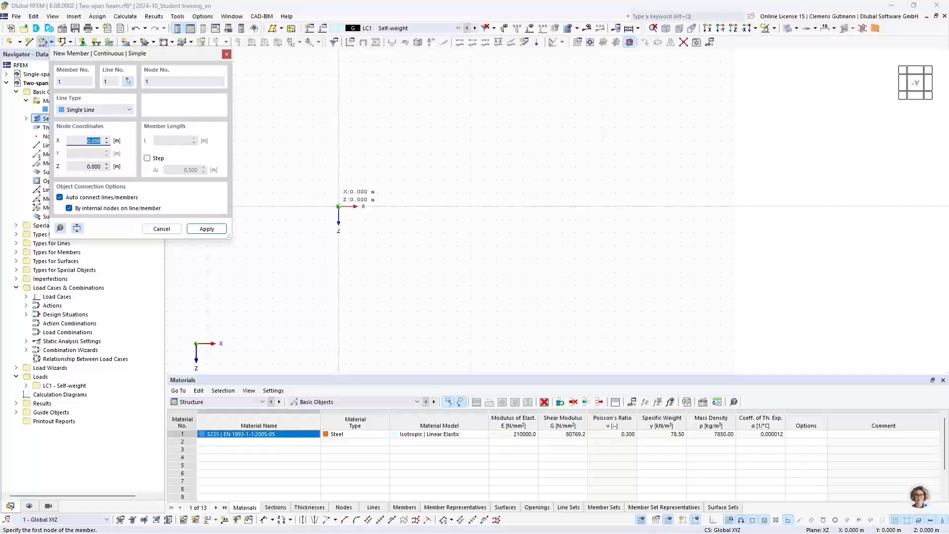
pyautogui.click(339, 207)
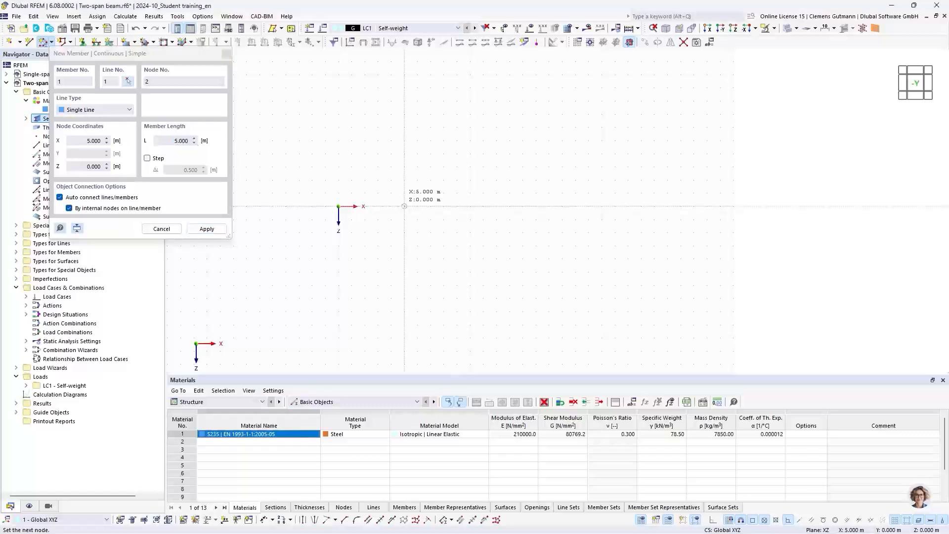
pyautogui.click(404, 206)
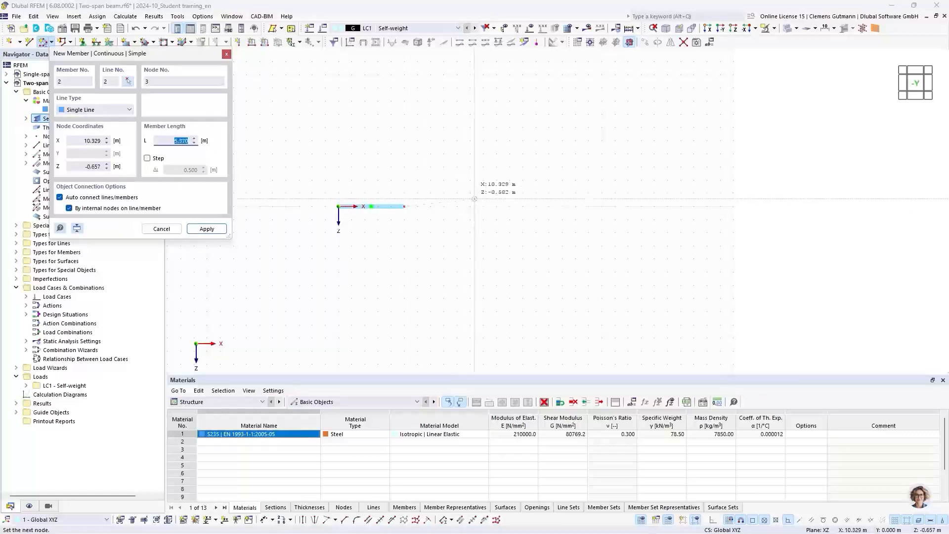
pyautogui.click(470, 206)
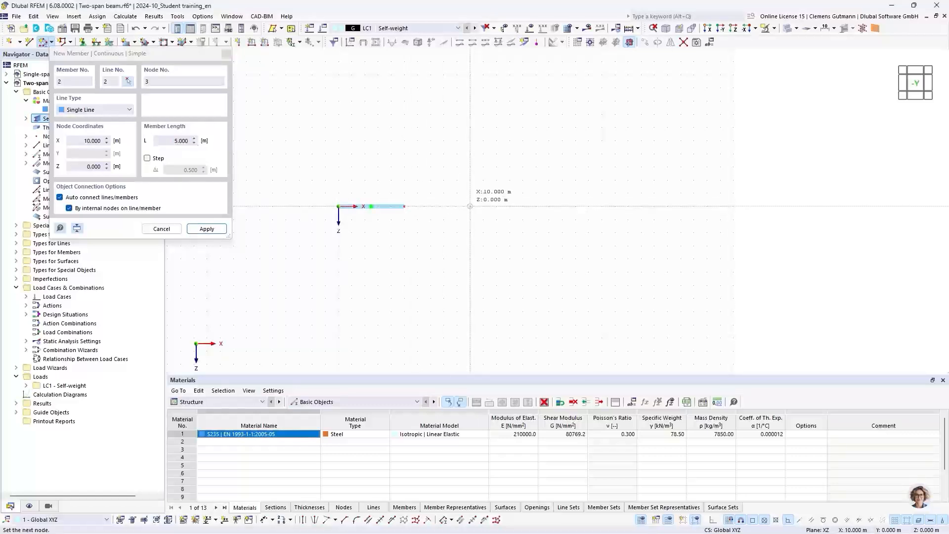
pyautogui.click(178, 228)
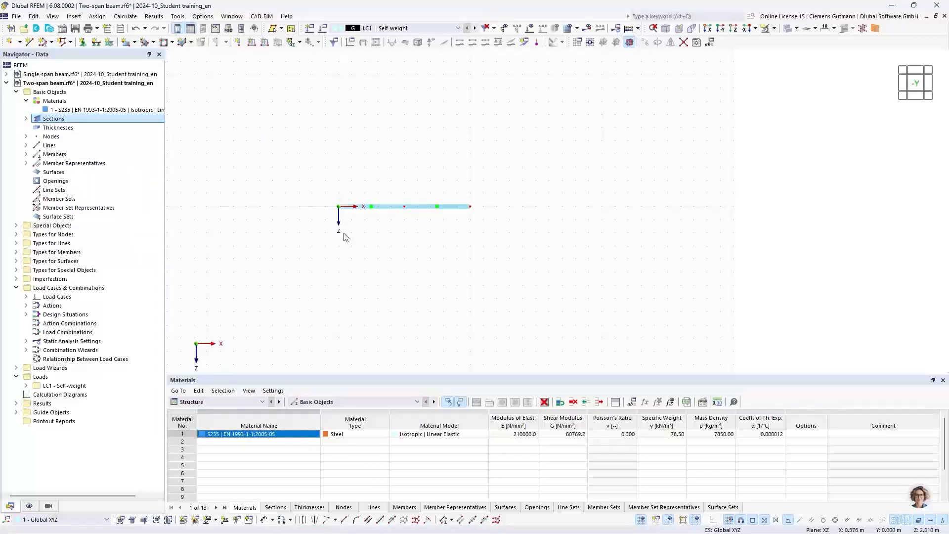
pyautogui.scroll(1, 393, 217)
pyautogui.scroll(1, 393, 217)
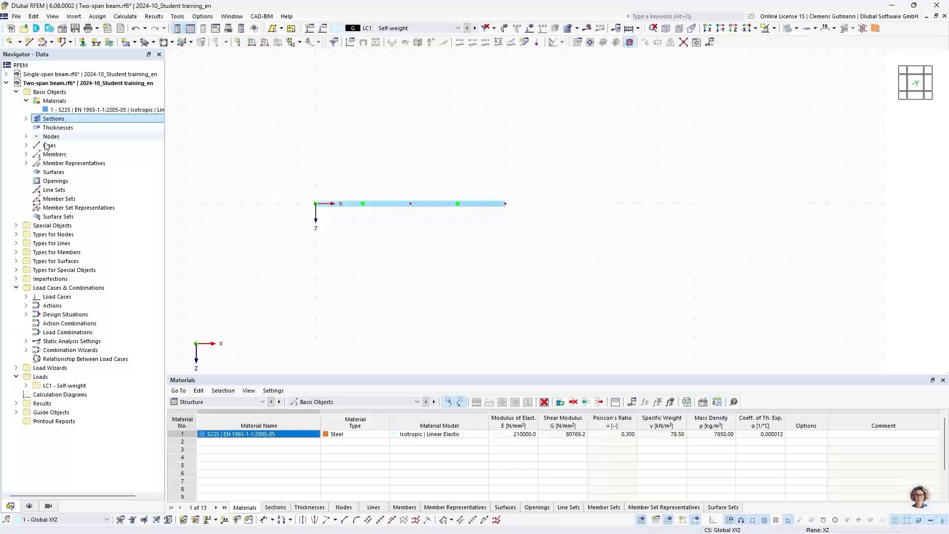
pyautogui.click(27, 154)
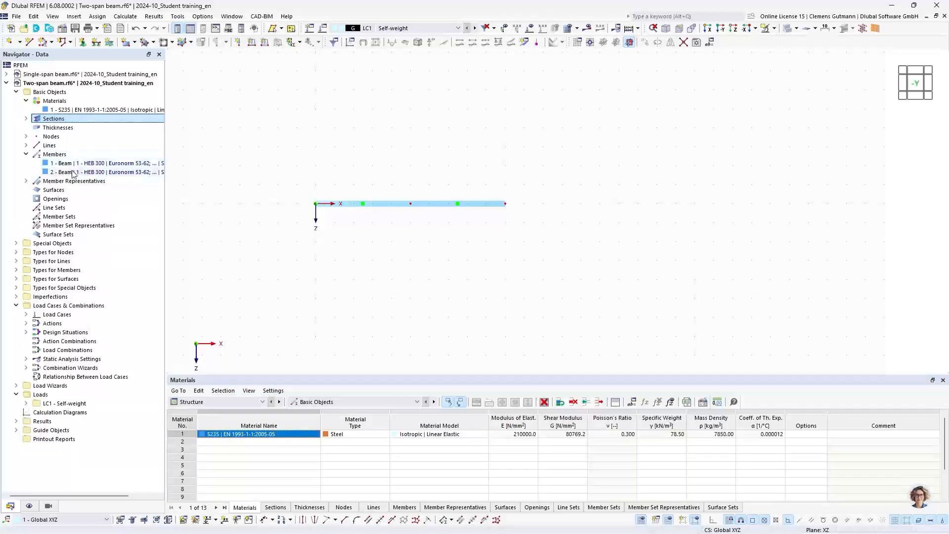
pyautogui.click(26, 146)
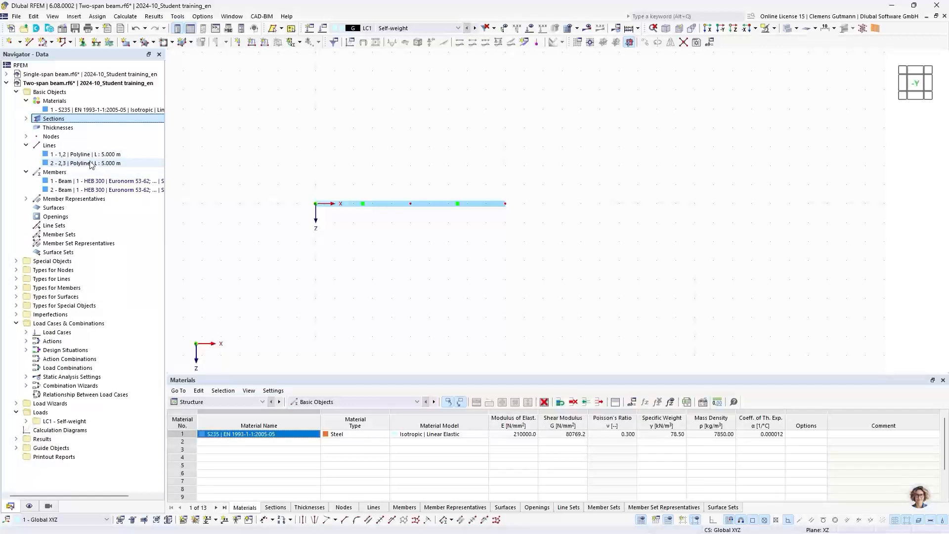
pyautogui.click(26, 136)
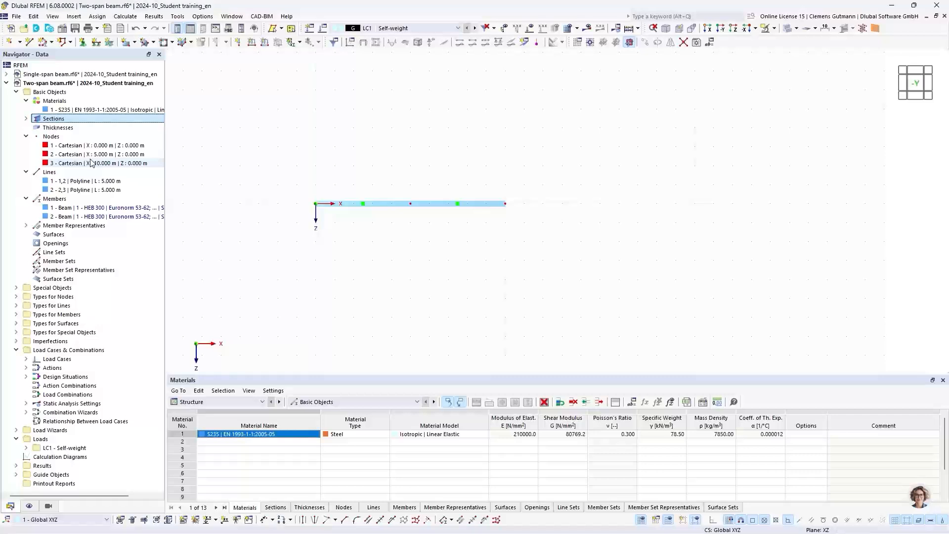
# Assign the predefined Hinged nodal support to node 1 at the beam's origin.
pyautogui.click(16, 289)
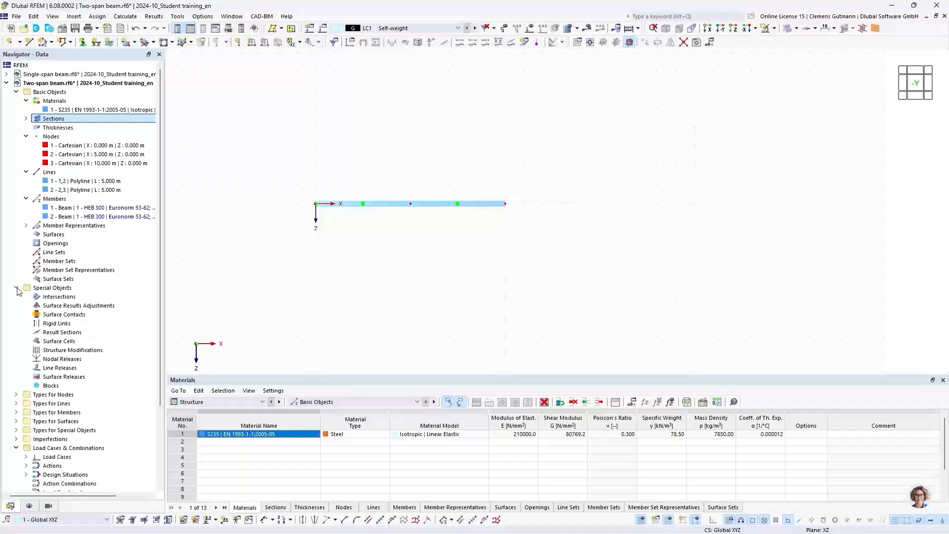
pyautogui.click(17, 288)
pyautogui.click(17, 297)
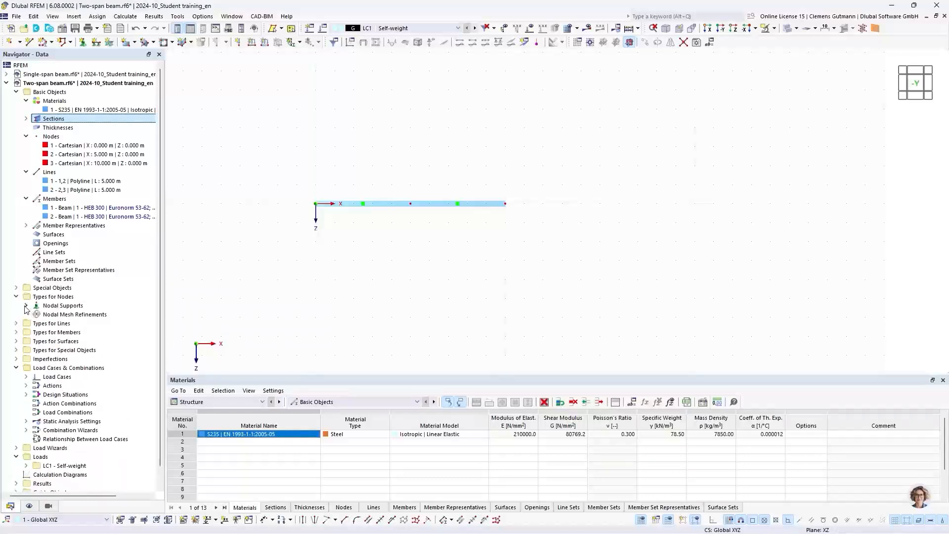
pyautogui.click(26, 306)
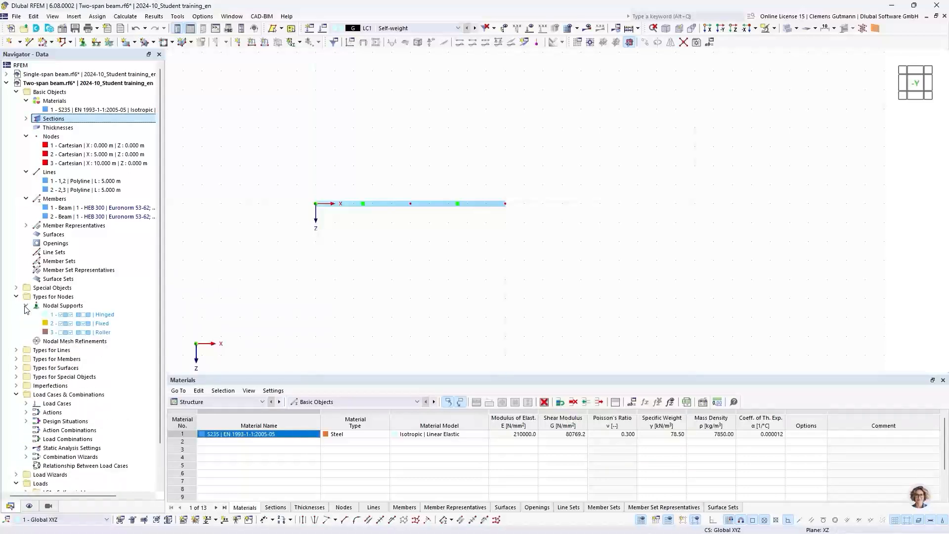
pyautogui.rightClick(71, 318)
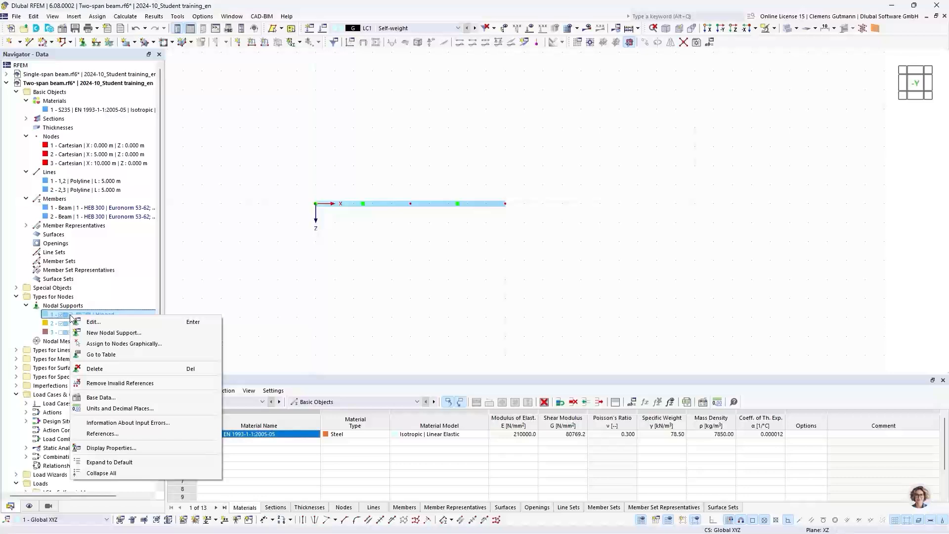
pyautogui.click(101, 344)
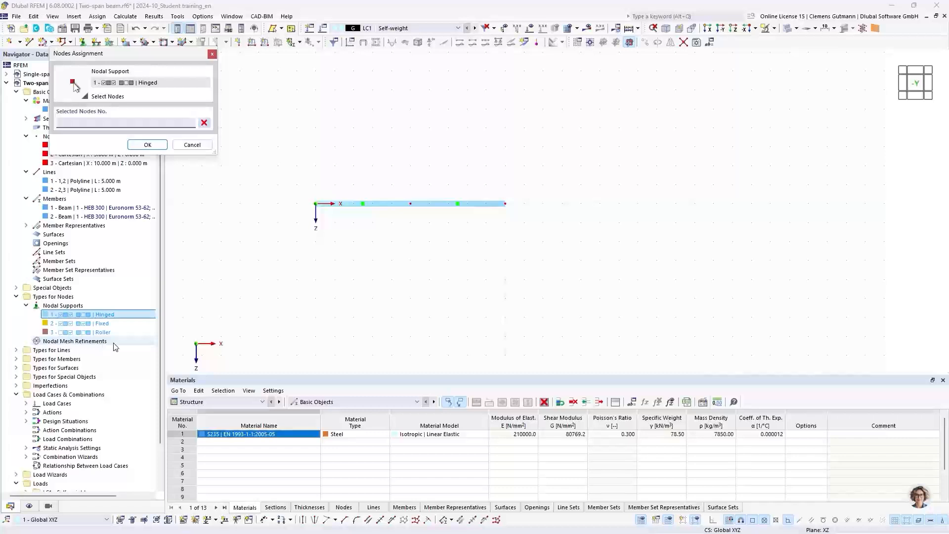
pyautogui.click(315, 203)
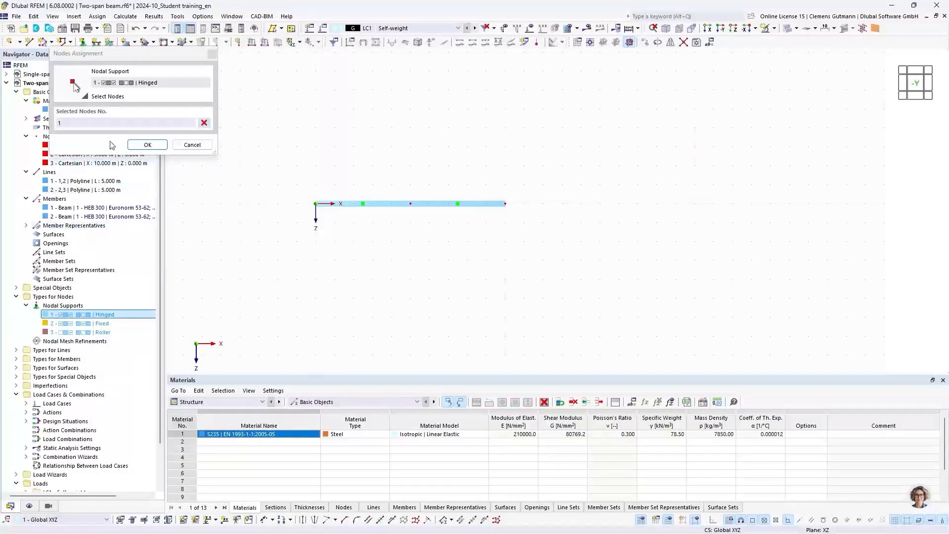
pyautogui.click(146, 145)
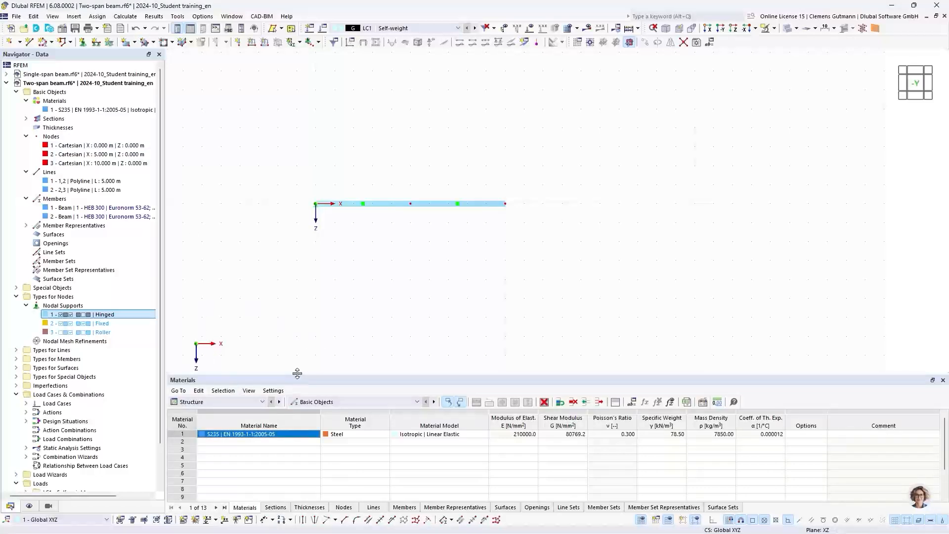
# Assign the roller nodal support to nodes 2 and 3 in the enlarged nodal supports table.
pyautogui.moveTo(297, 373); pyautogui.dragTo(279, 280)
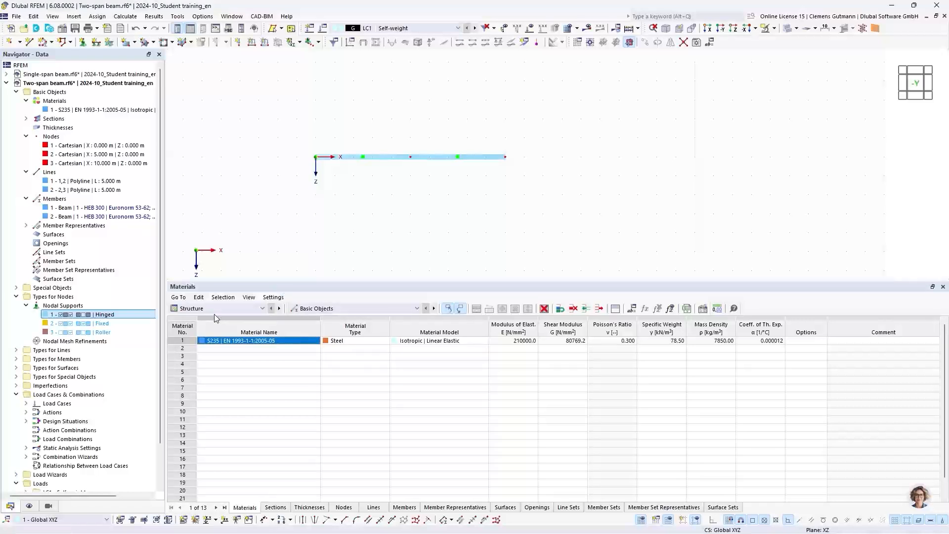
pyautogui.click(313, 308)
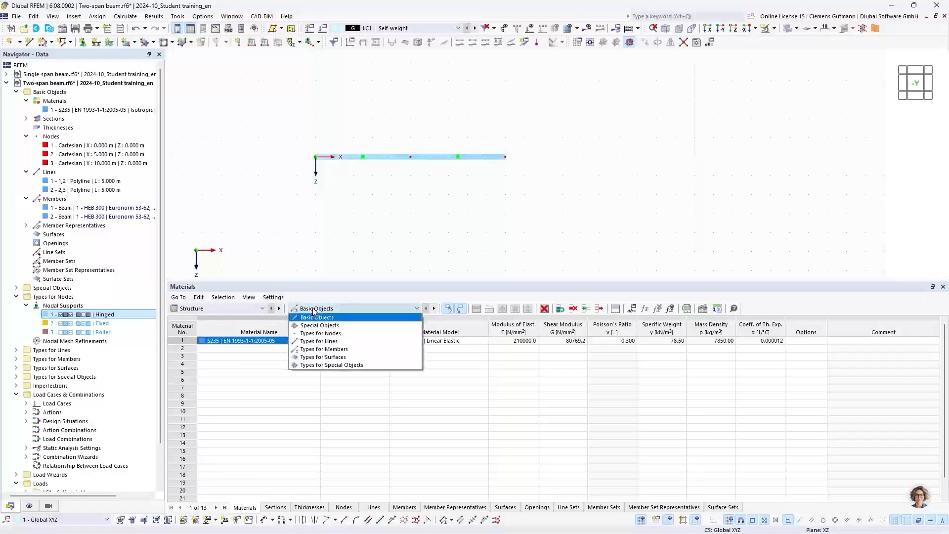
pyautogui.click(331, 335)
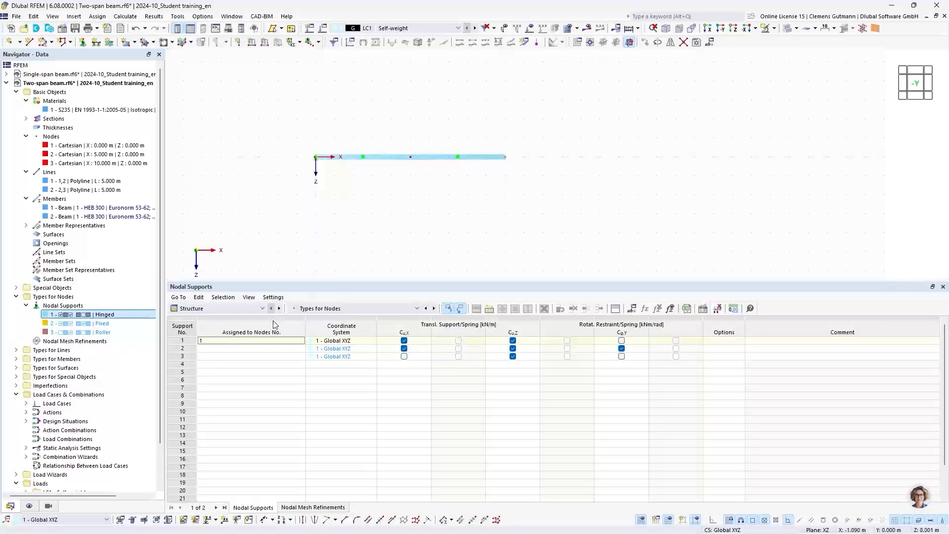
pyautogui.click(227, 356)
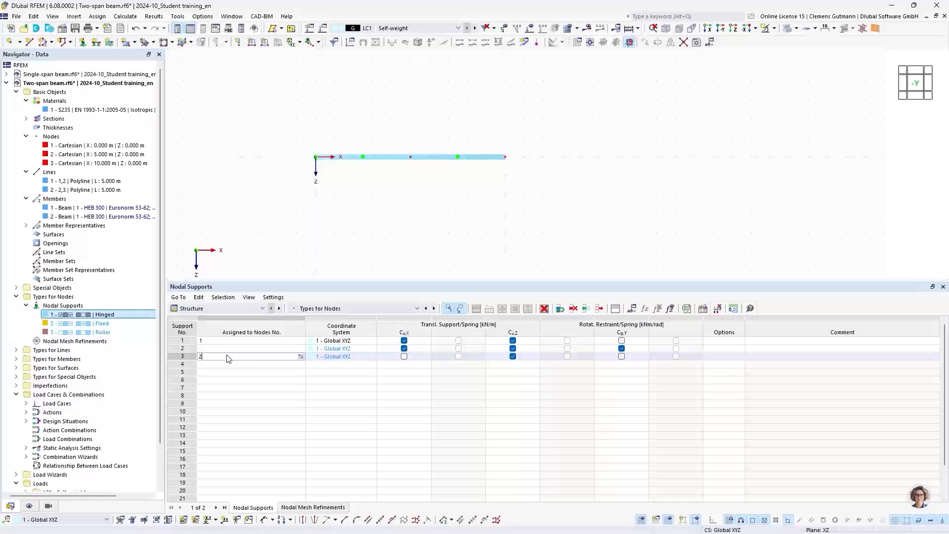
pyautogui.write('2,3')
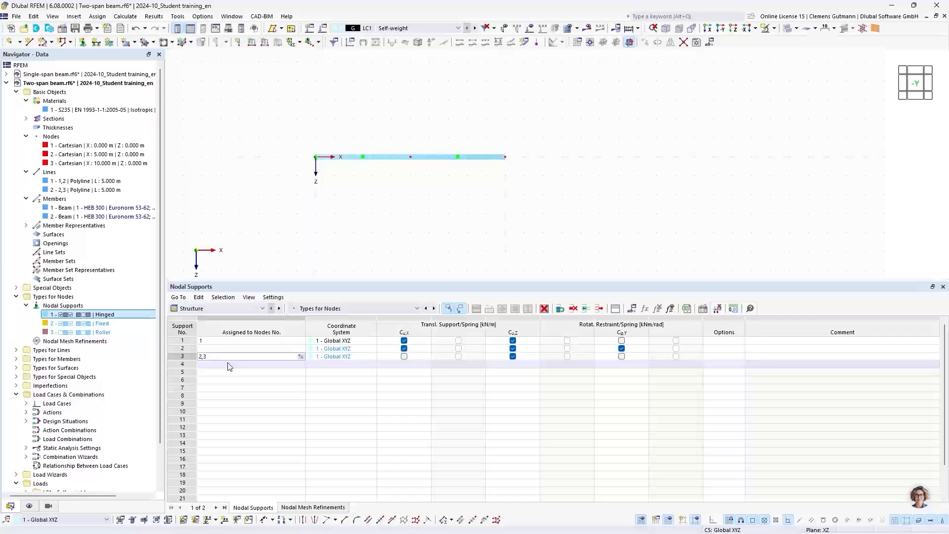
pyautogui.click(229, 367)
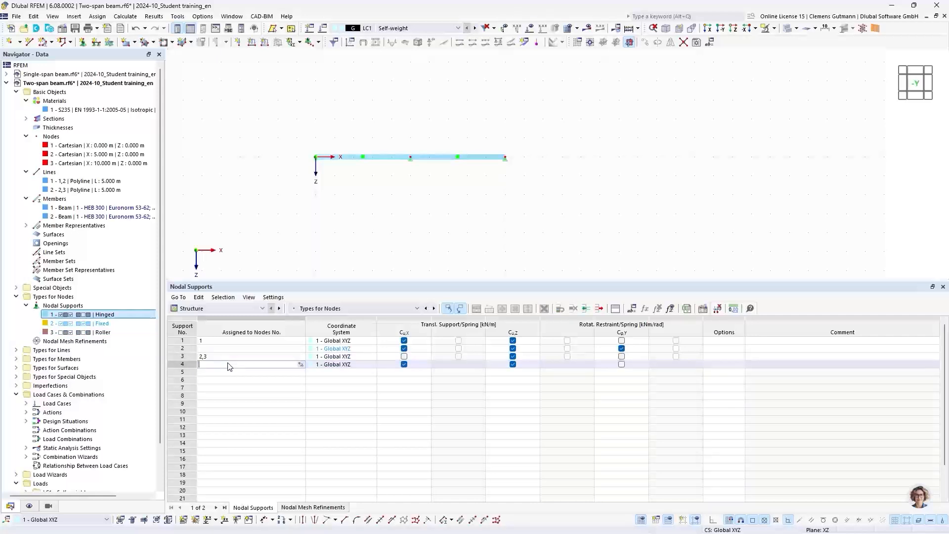
# Enlarge the displayed size of the nodal support symbols on the beam.
pyautogui.scroll(3, 435, 156)
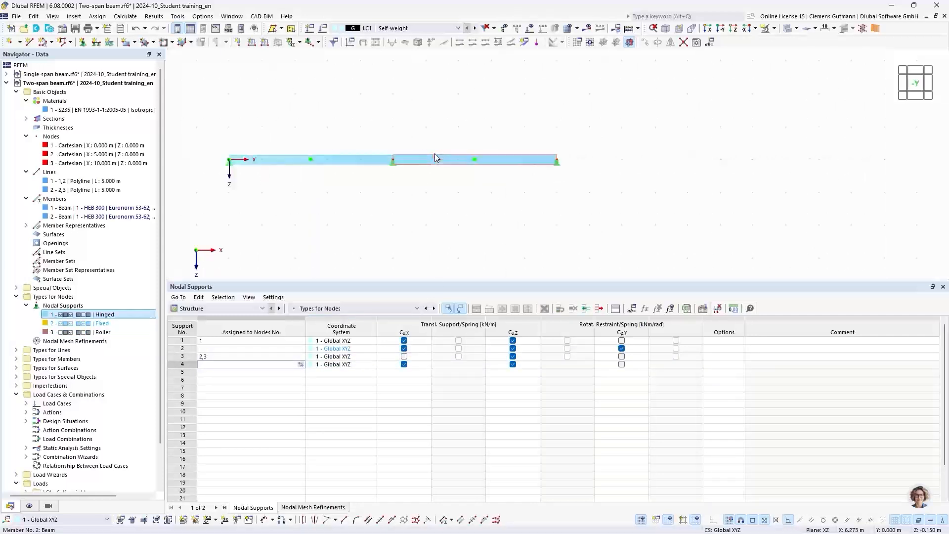
pyautogui.scroll(1, 434, 154)
pyautogui.moveTo(388, 219); pyautogui.dragTo(432, 229, button='middle')
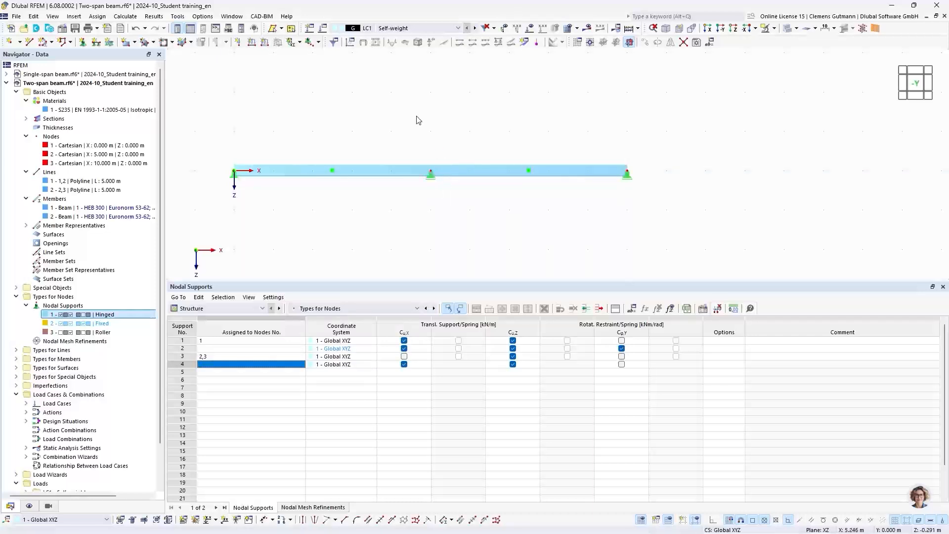
pyautogui.rightClick(431, 182)
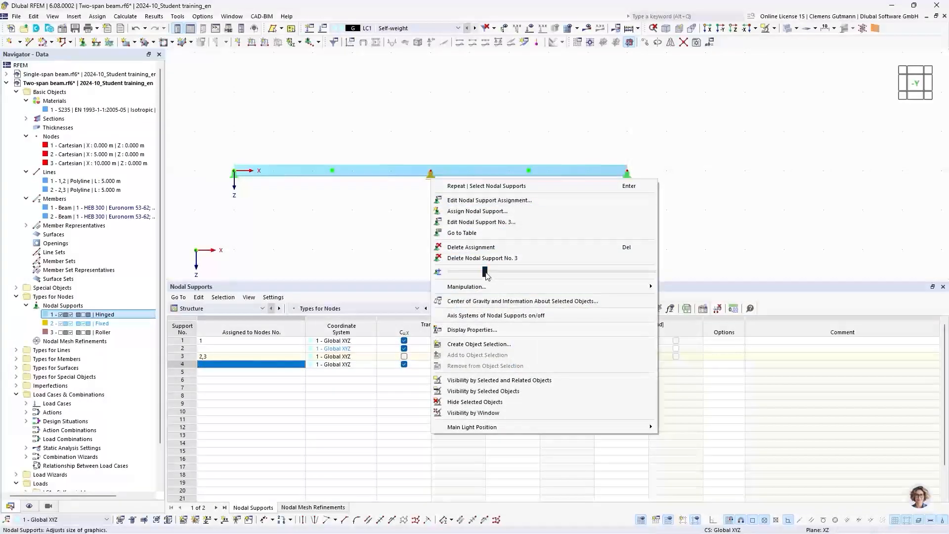
pyautogui.moveTo(485, 271); pyautogui.dragTo(539, 277)
pyautogui.click(409, 228)
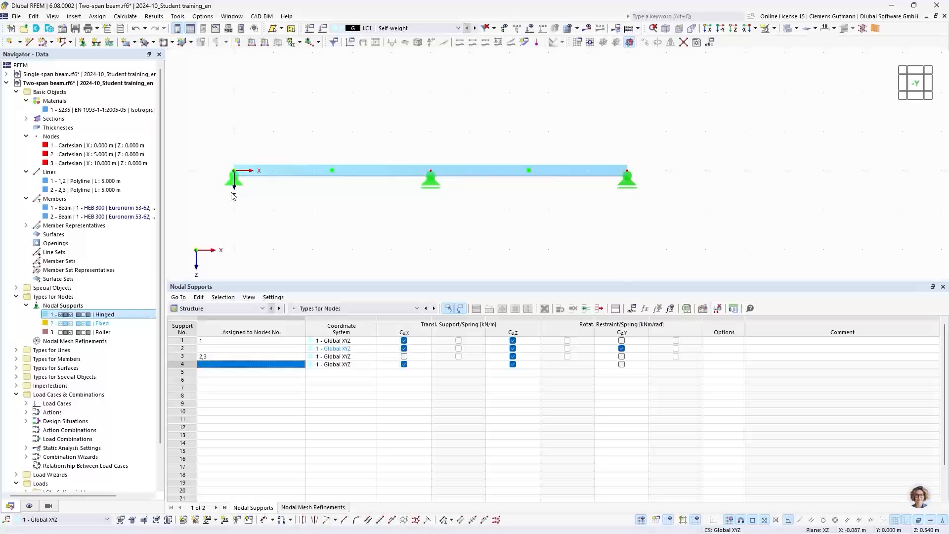
# Open the load cases and combinations settings and check the standard, combination wizard options and the self-weight load case.
pyautogui.scroll(-2, 56, 325)
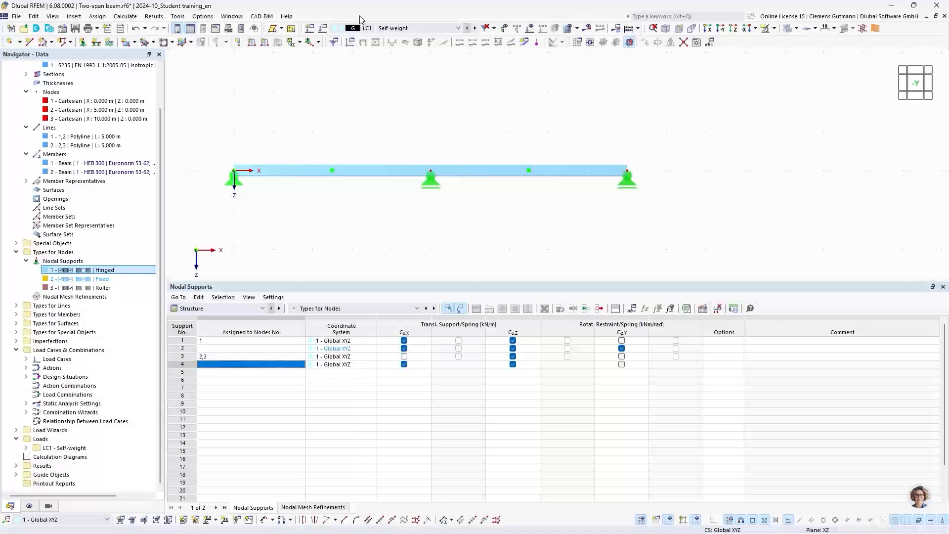
pyautogui.click(322, 29)
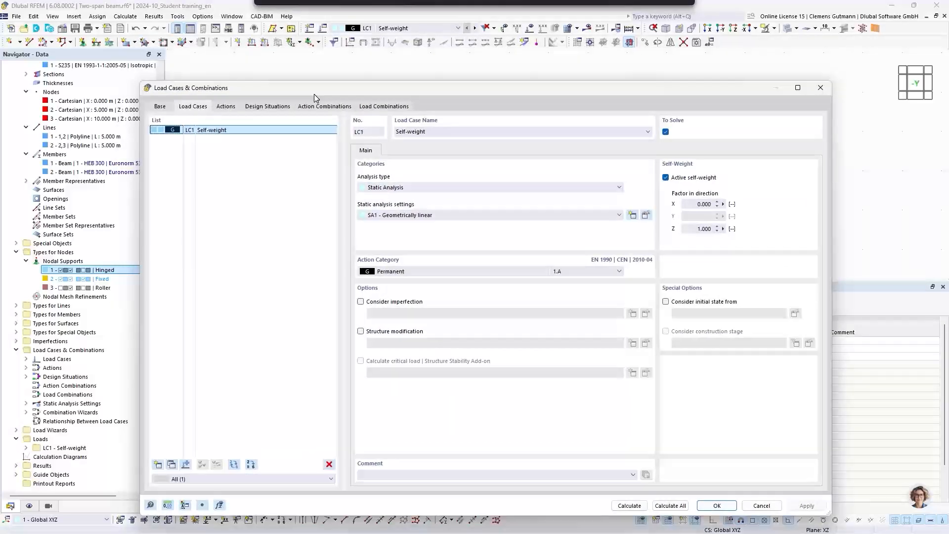
pyautogui.moveTo(314, 94); pyautogui.dragTo(301, 75)
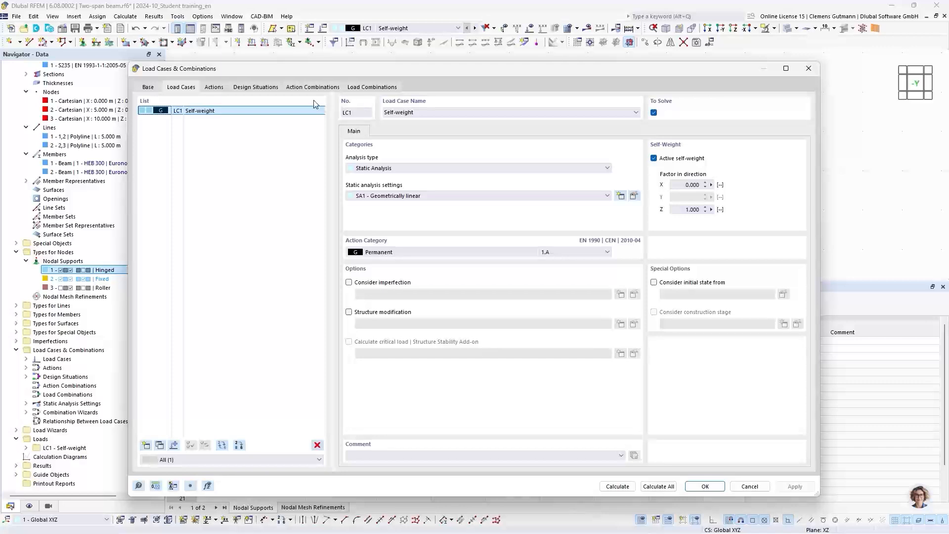
pyautogui.click(148, 87)
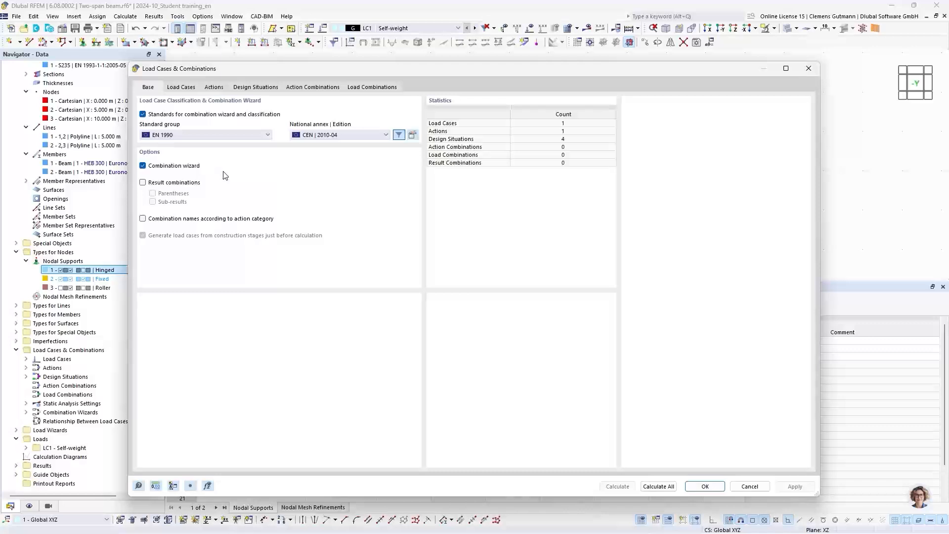
pyautogui.click(187, 89)
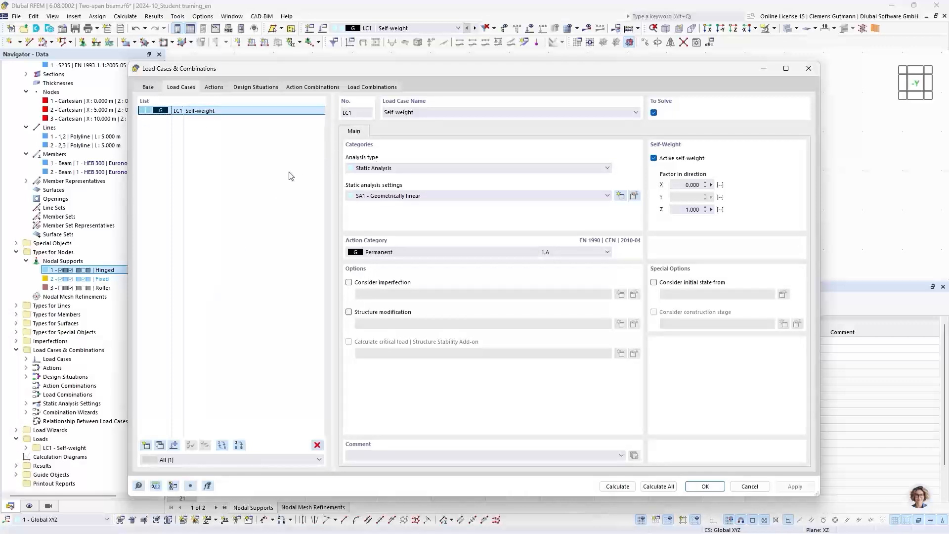
# Create load case LC2 "Imposed load left" with the action category Imposed loads - category A: domestic, residential areas.
pyautogui.click(146, 446)
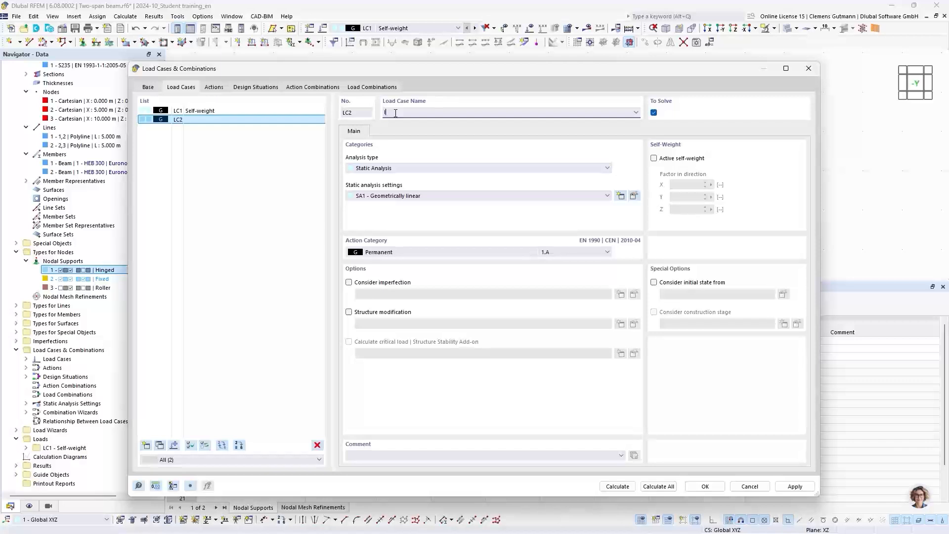
pyautogui.write('Impl')
pyautogui.write('osed')
pyautogui.write(' load')
pyautogui.write(' left')
pyautogui.press('Tab')
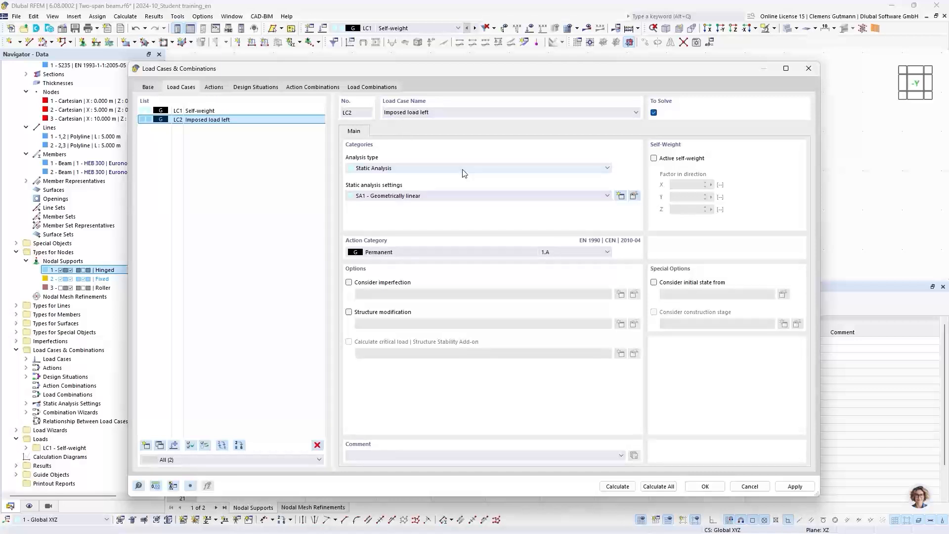
pyautogui.click(388, 253)
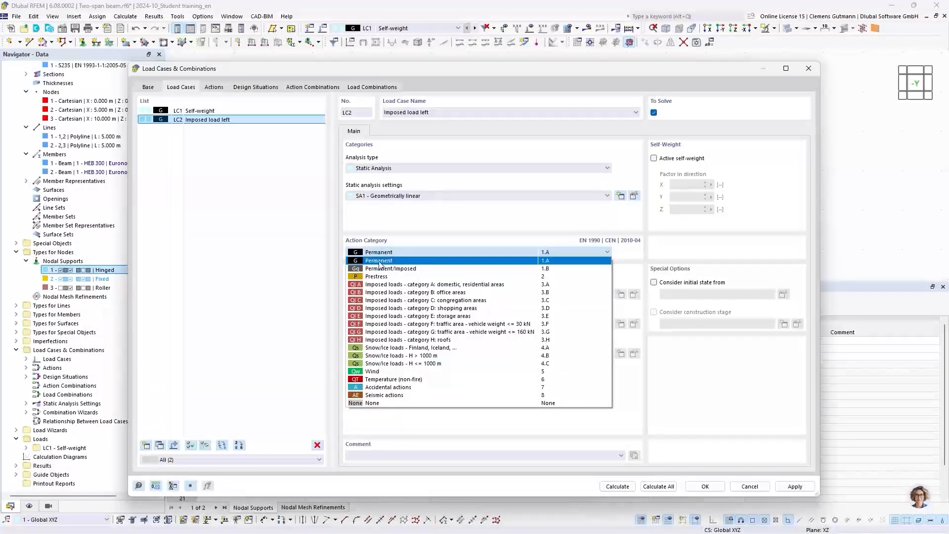
pyautogui.click(388, 286)
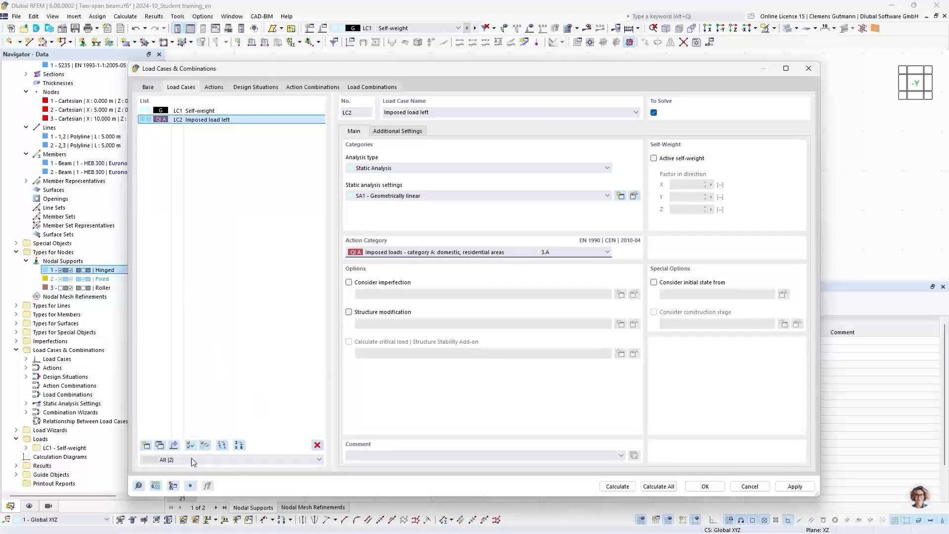
# Copy load case LC2 and name the copy "Imposed load right".
pyautogui.click(159, 446)
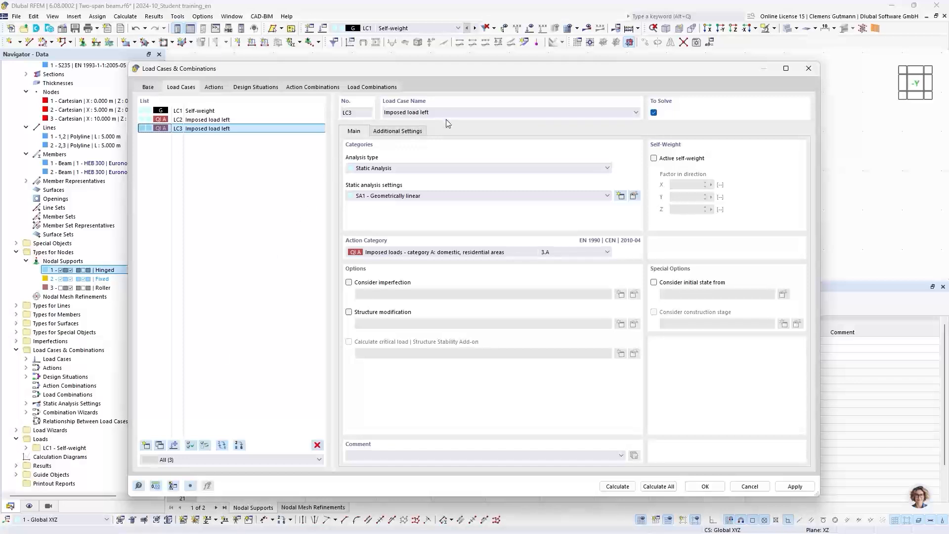
pyautogui.doubleClick(426, 112)
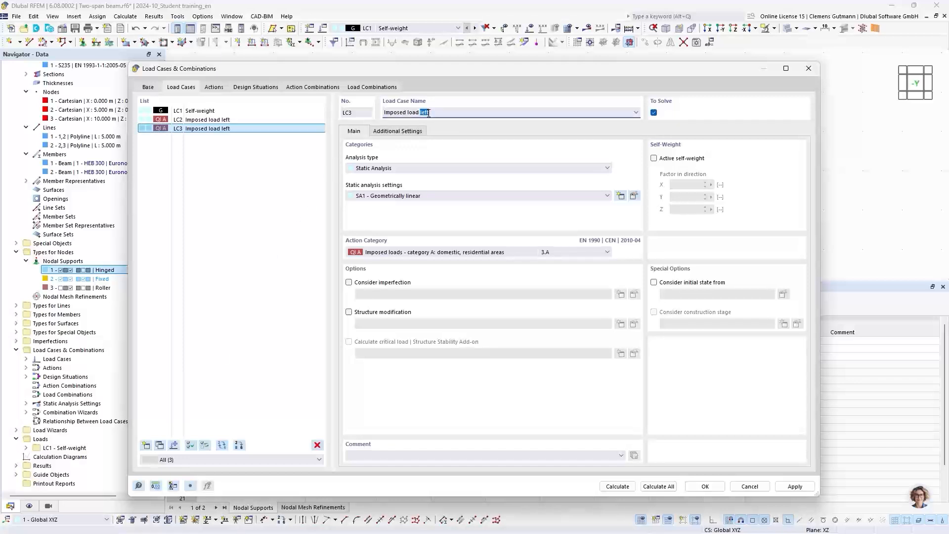
pyautogui.write('right')
pyautogui.press('Tab')
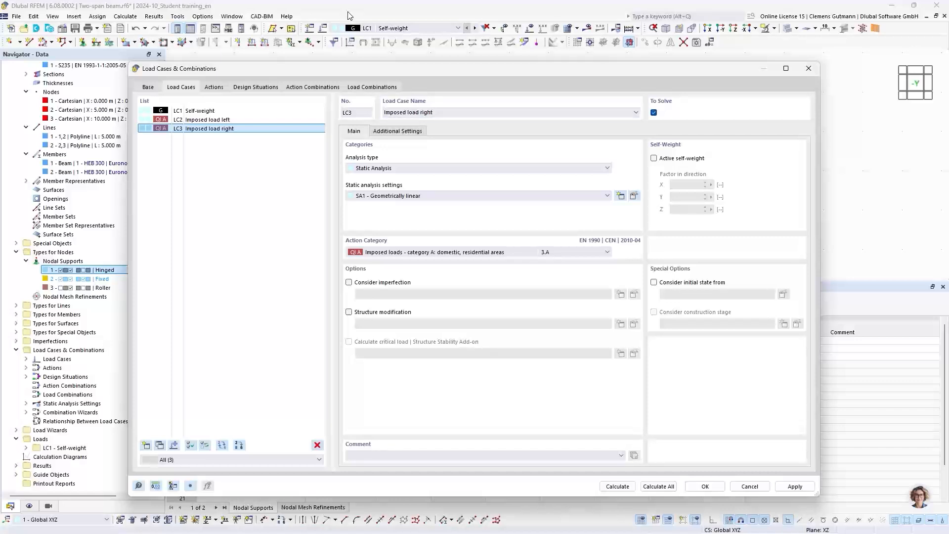
# Review the categories and assigned load cases of actions A1 and A2, and the available action types for permanent action A1.
pyautogui.click(214, 88)
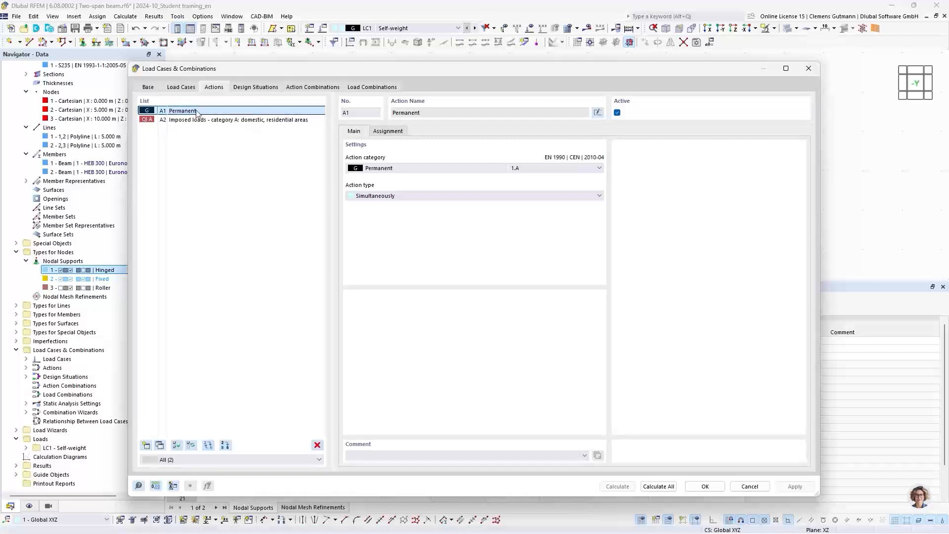
pyautogui.click(387, 132)
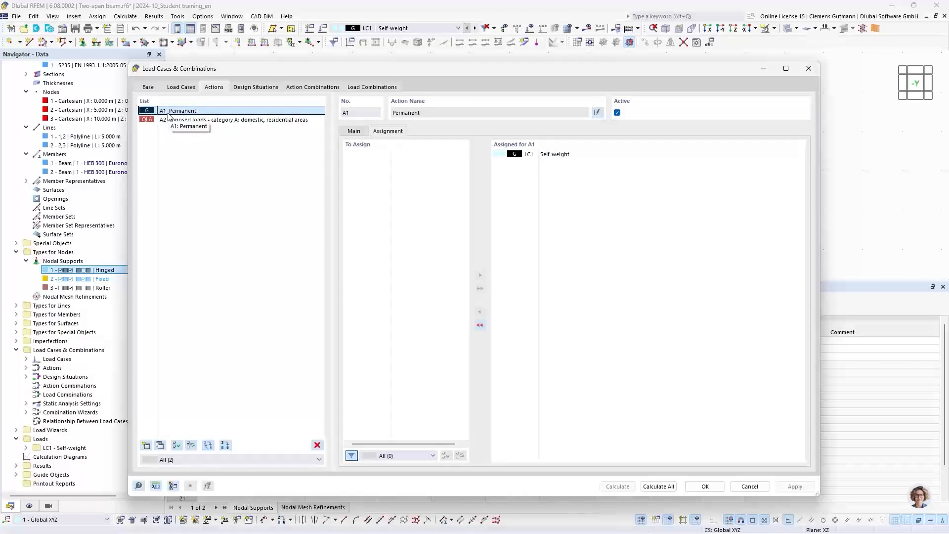
pyautogui.click(183, 122)
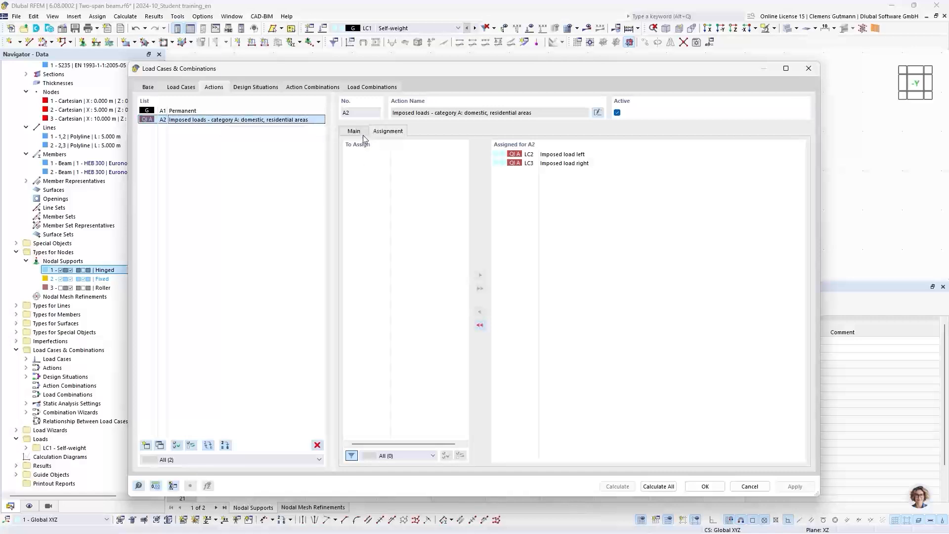
pyautogui.click(359, 134)
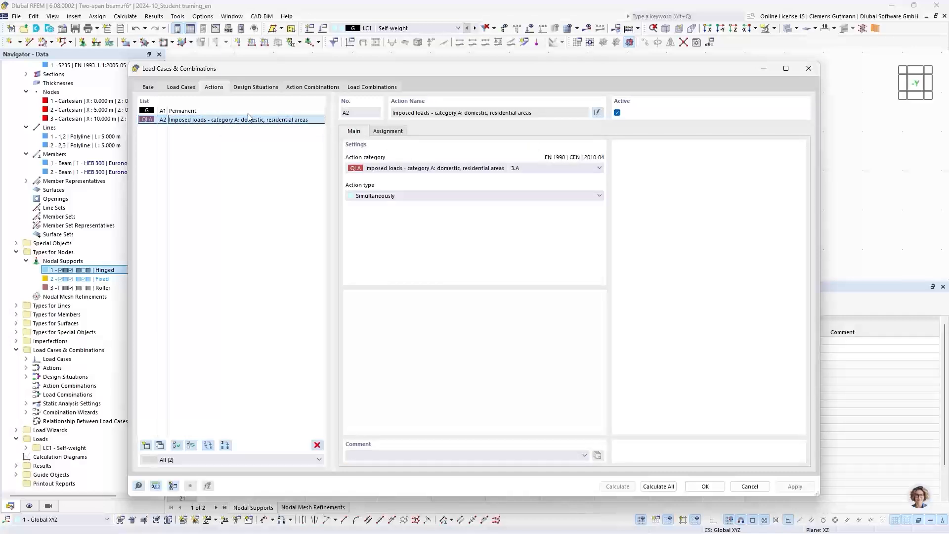
pyautogui.click(197, 111)
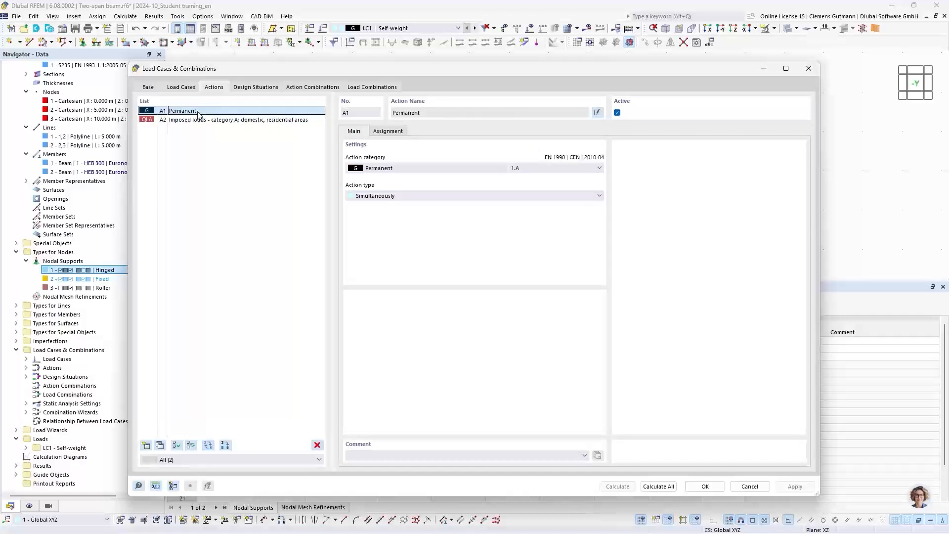
pyautogui.click(380, 196)
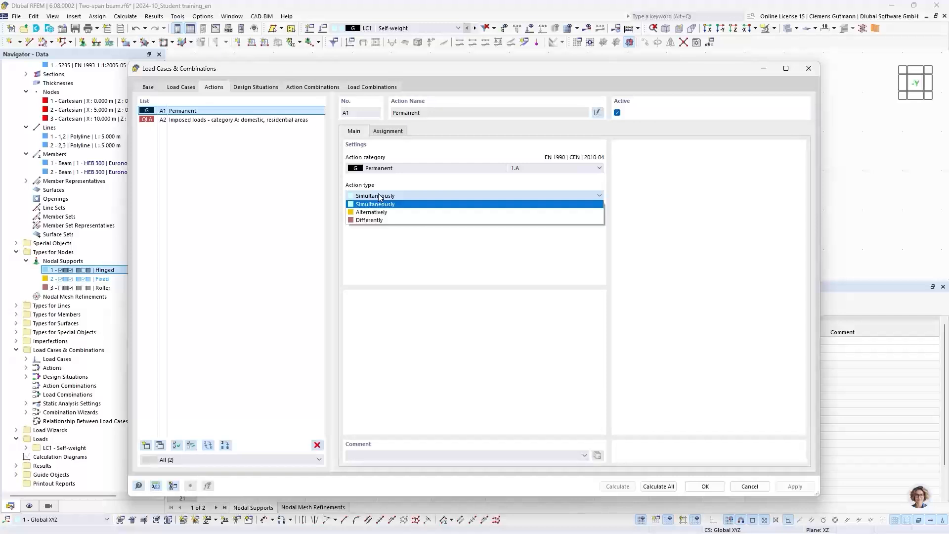
pyautogui.click(379, 196)
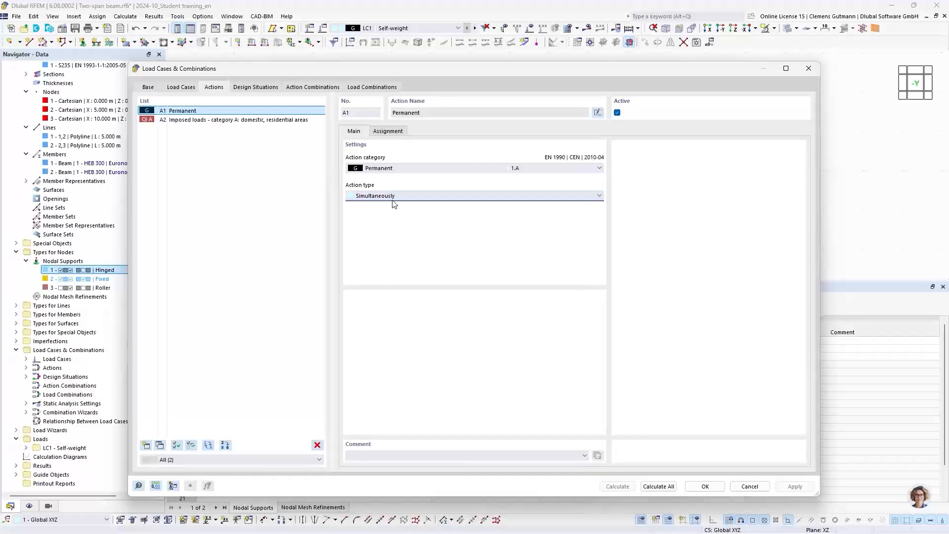
pyautogui.click(389, 198)
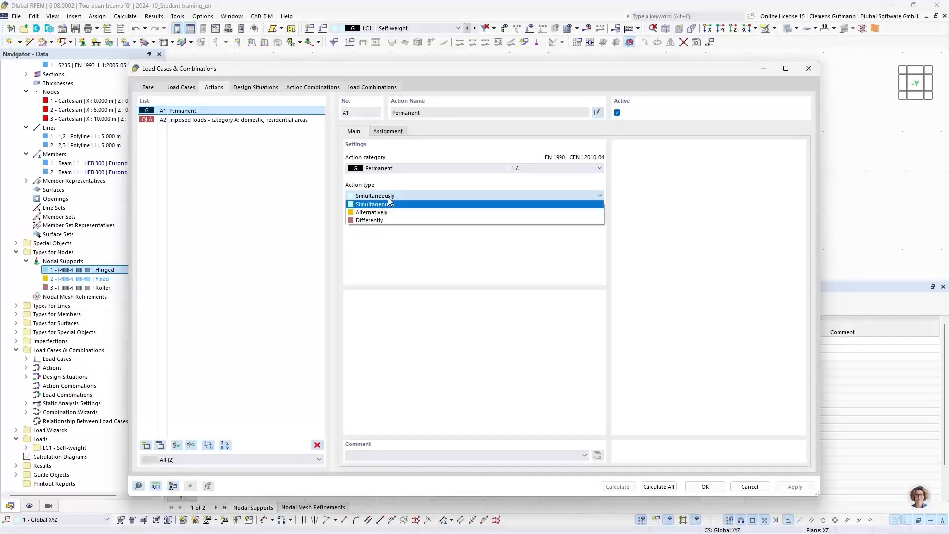
pyautogui.click(389, 199)
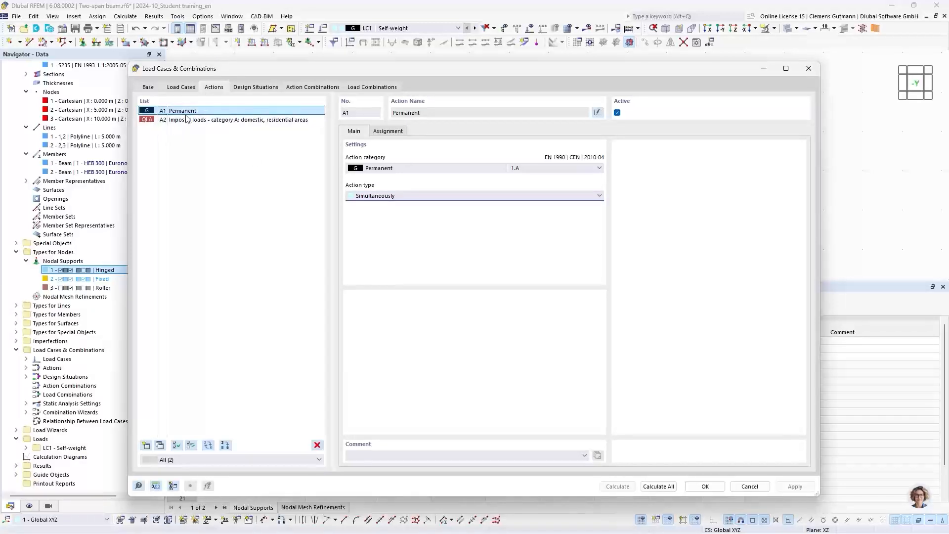
# Check the load cases assigned to both actions and the action type options of imposed loads action A2, keeping Simultaneously.
pyautogui.click(389, 131)
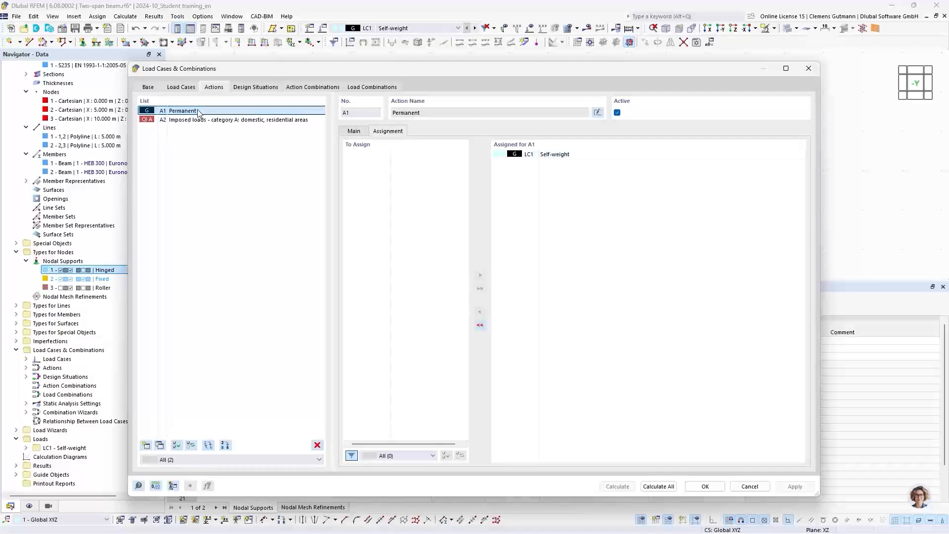
pyautogui.click(184, 120)
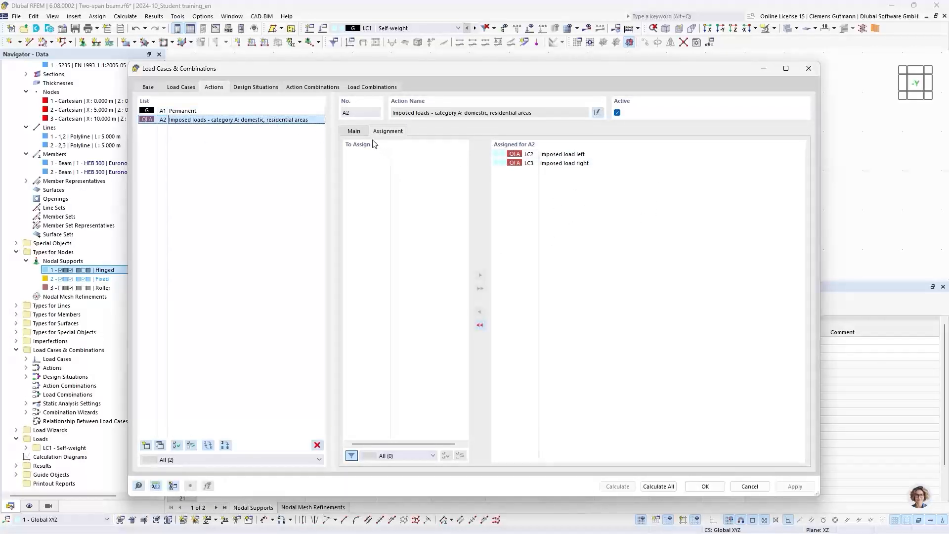
pyautogui.click(361, 132)
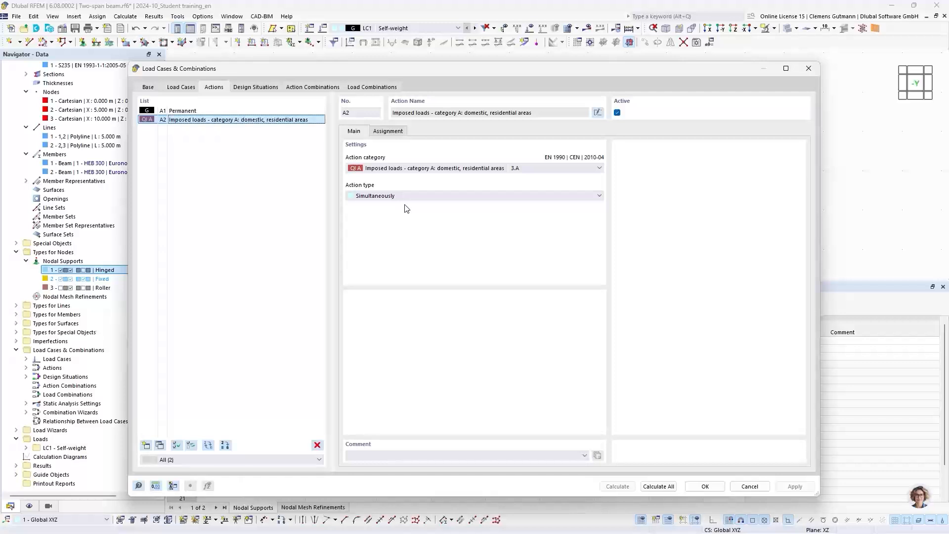
pyautogui.click(415, 194)
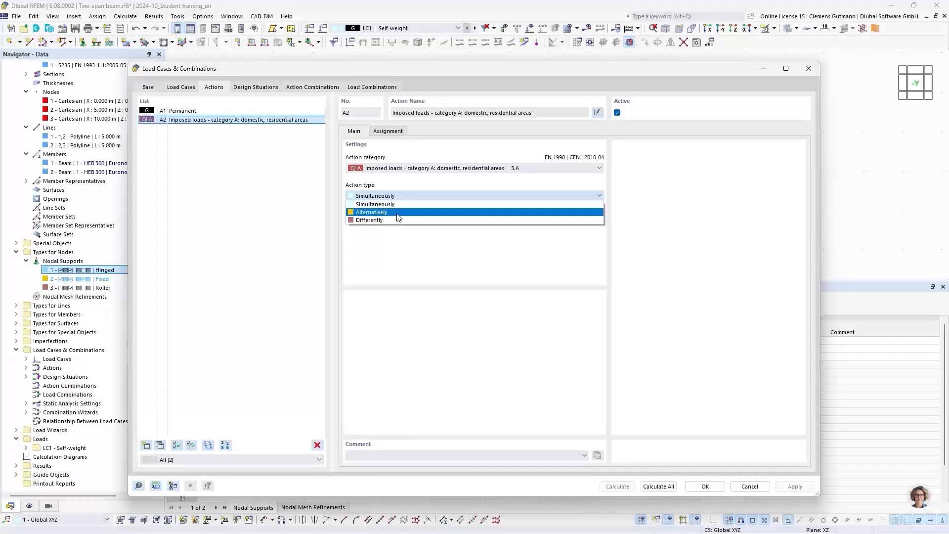
pyautogui.click(408, 204)
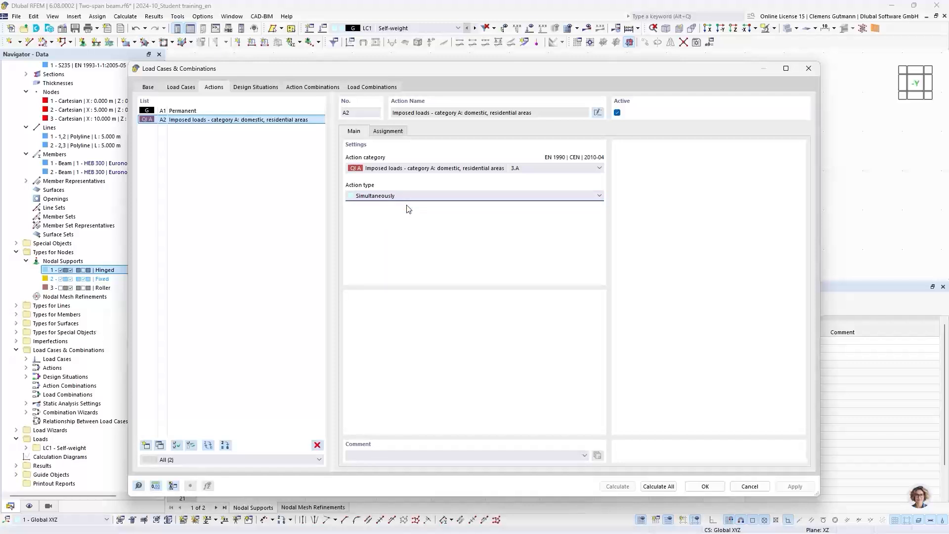
# Examine the design situations, the action combinations, and the load cases and factors assigned to load combinations CO1 to CO4.
pyautogui.click(257, 88)
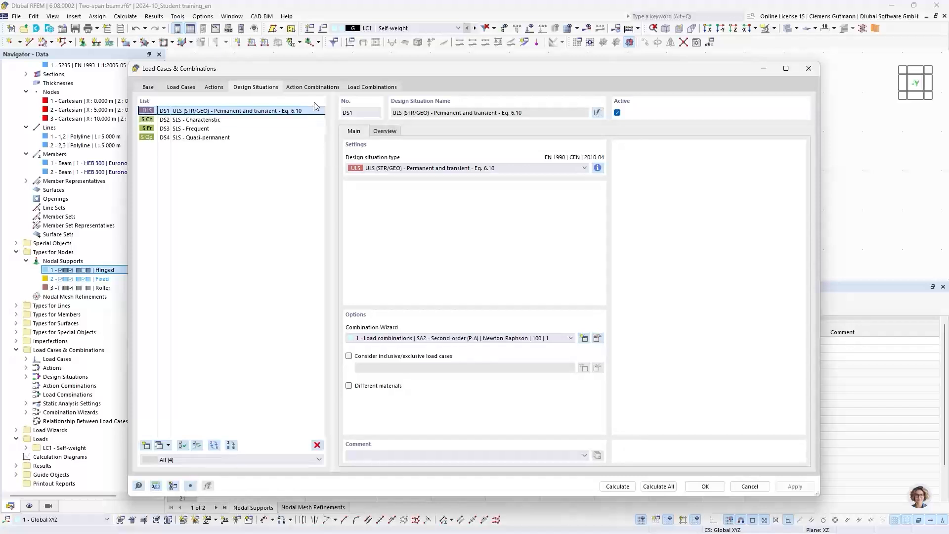
pyautogui.click(312, 87)
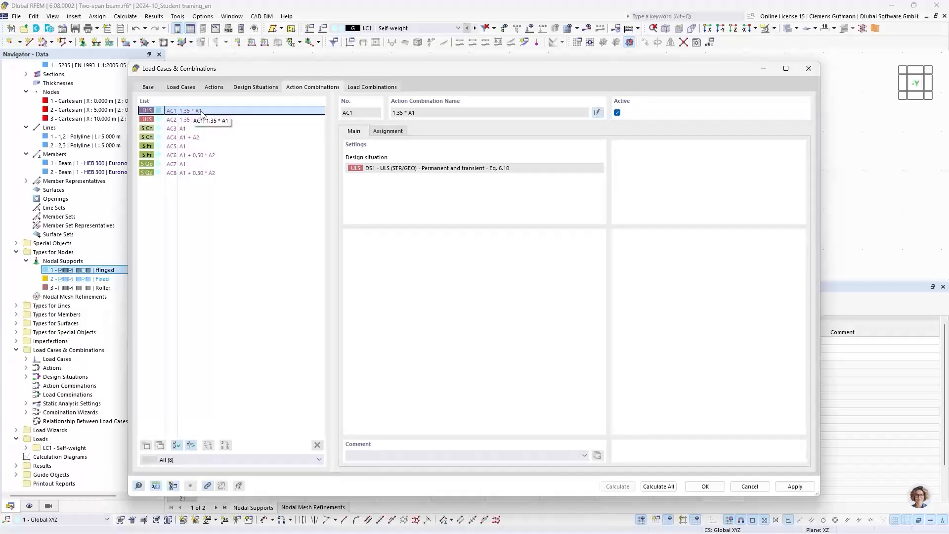
pyautogui.click(184, 132)
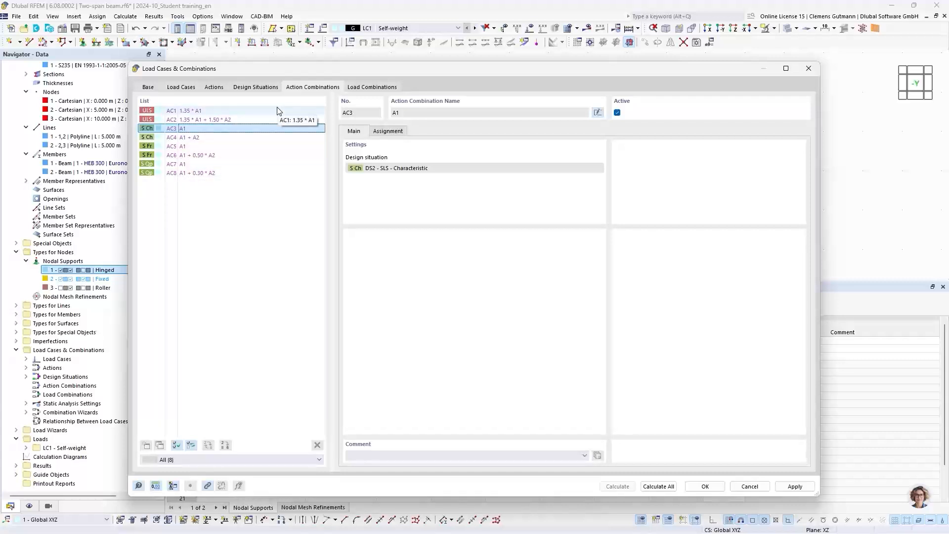
pyautogui.click(369, 87)
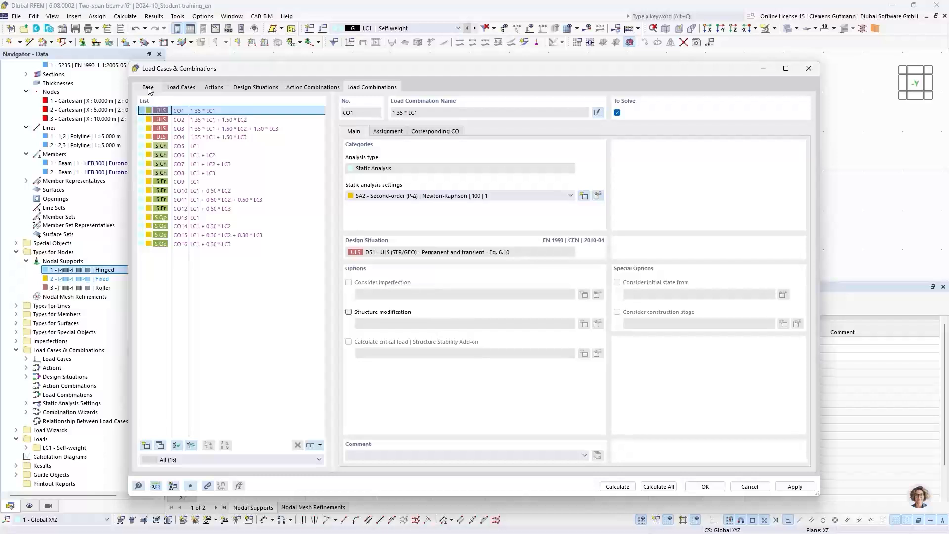
pyautogui.click(389, 131)
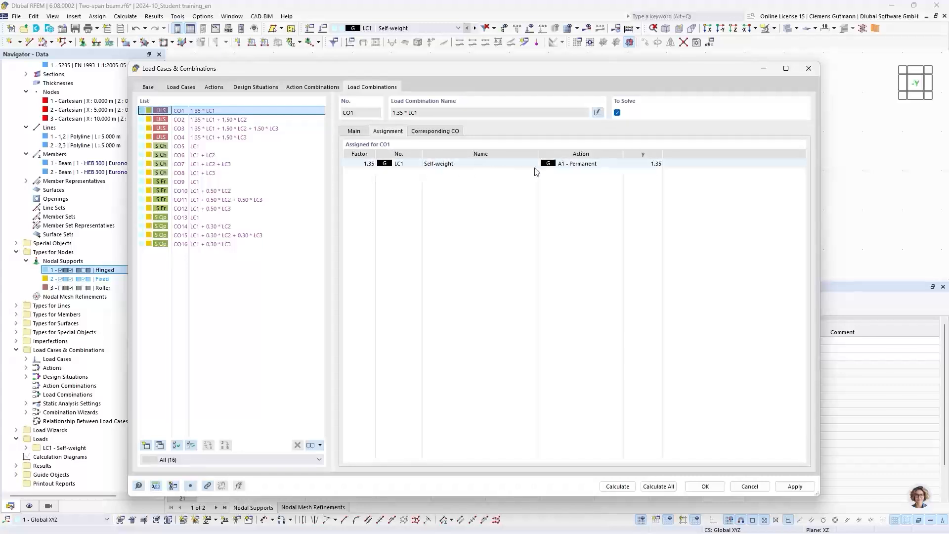
pyautogui.click(218, 120)
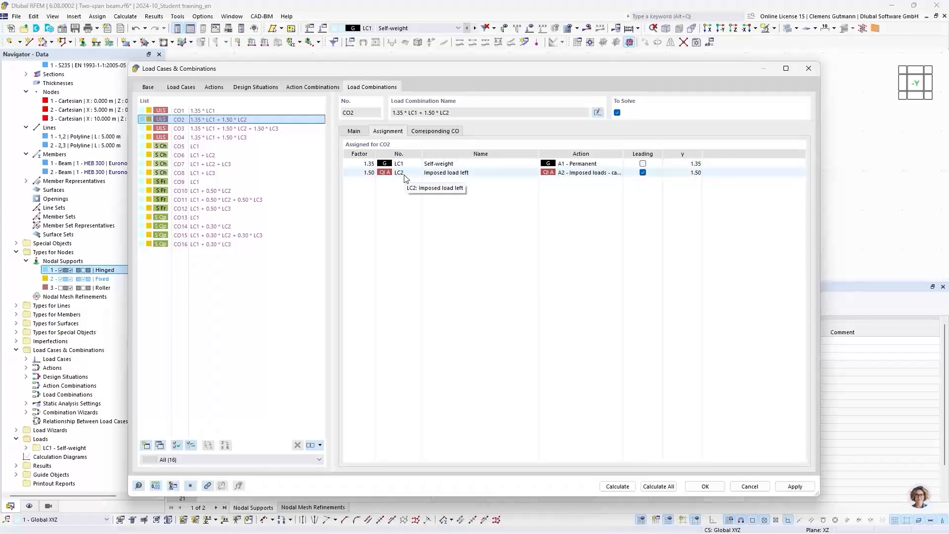
pyautogui.click(223, 130)
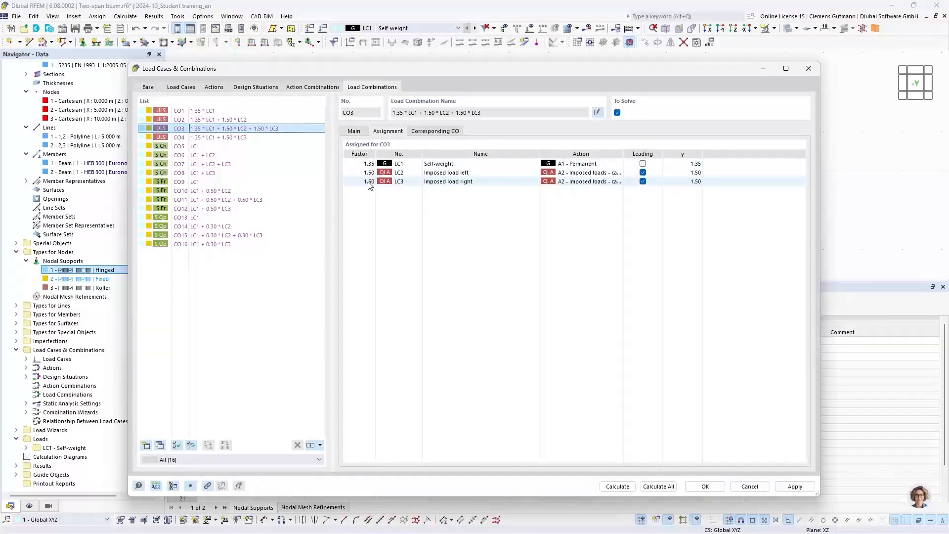
pyautogui.click(240, 137)
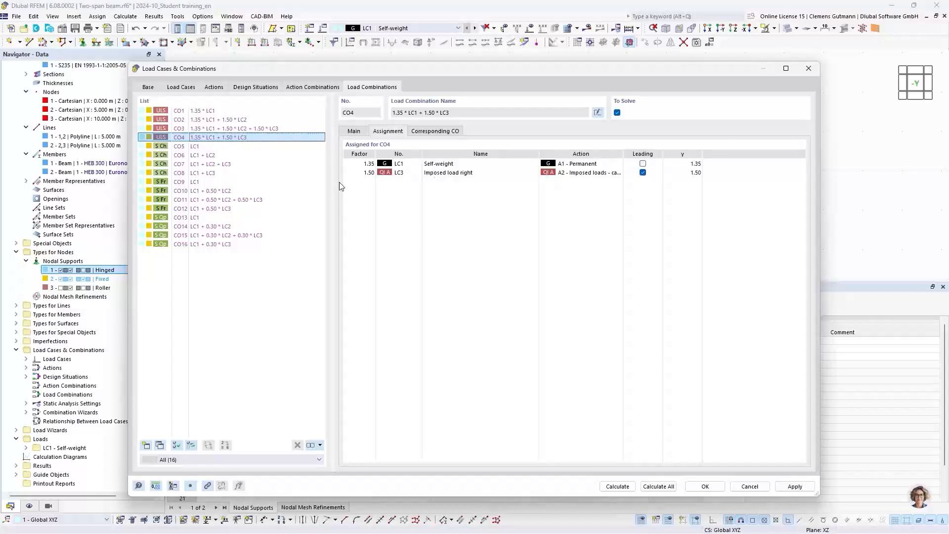
# Set the action type of imposed loads action A2 to Alternatively and inspect the regenerated load combinations, including the CO2 assignment.
pyautogui.click(214, 88)
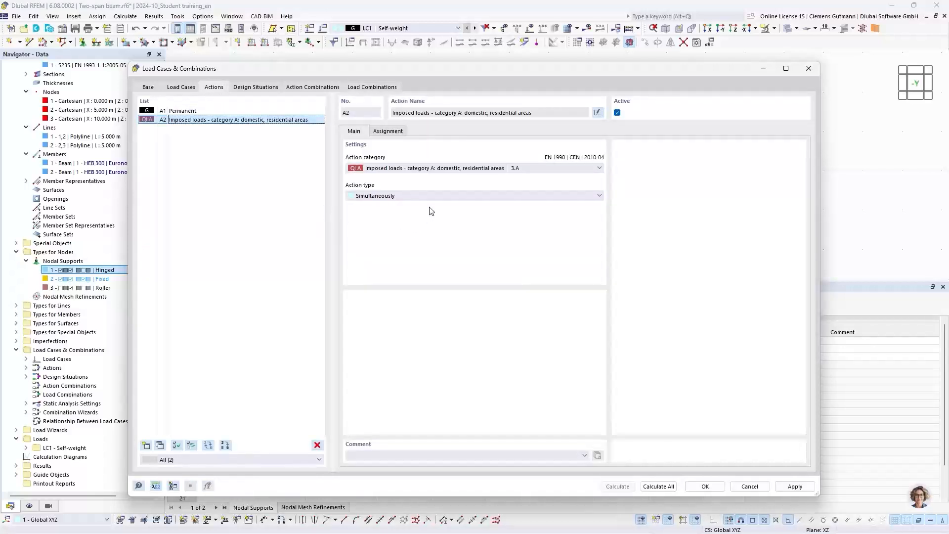
pyautogui.click(379, 197)
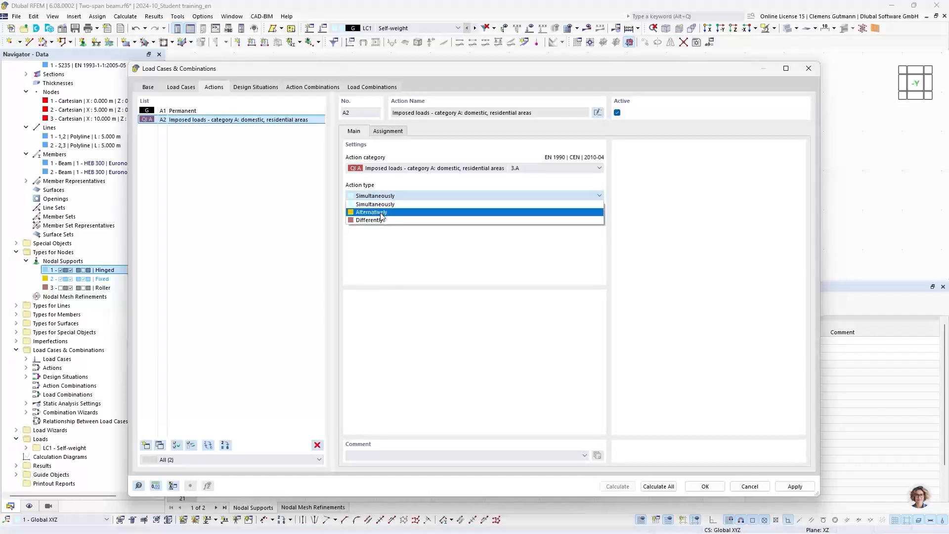
pyautogui.click(381, 213)
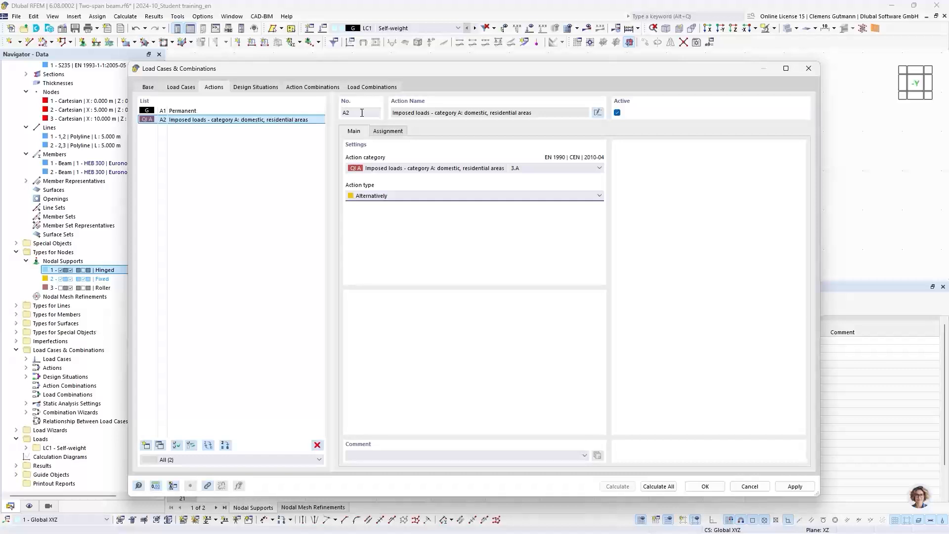
pyautogui.click(355, 88)
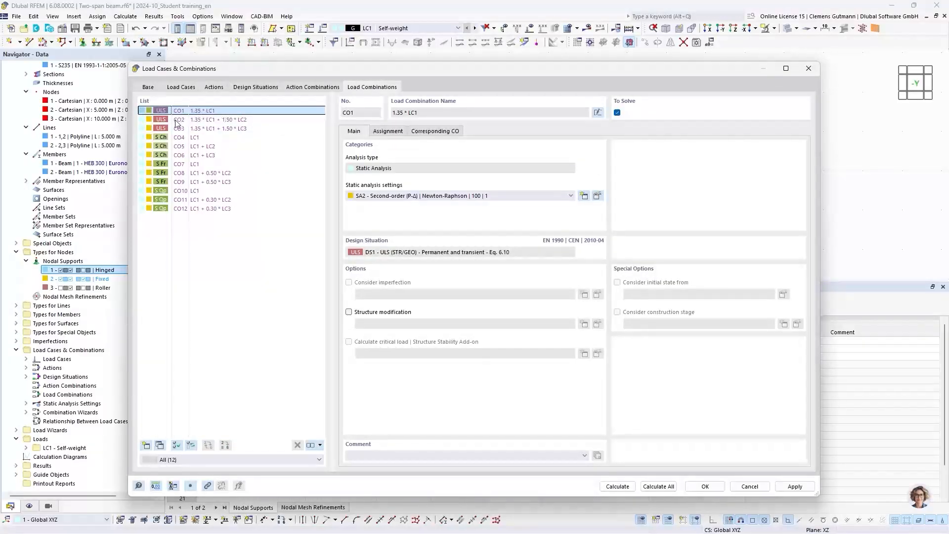
pyautogui.click(246, 120)
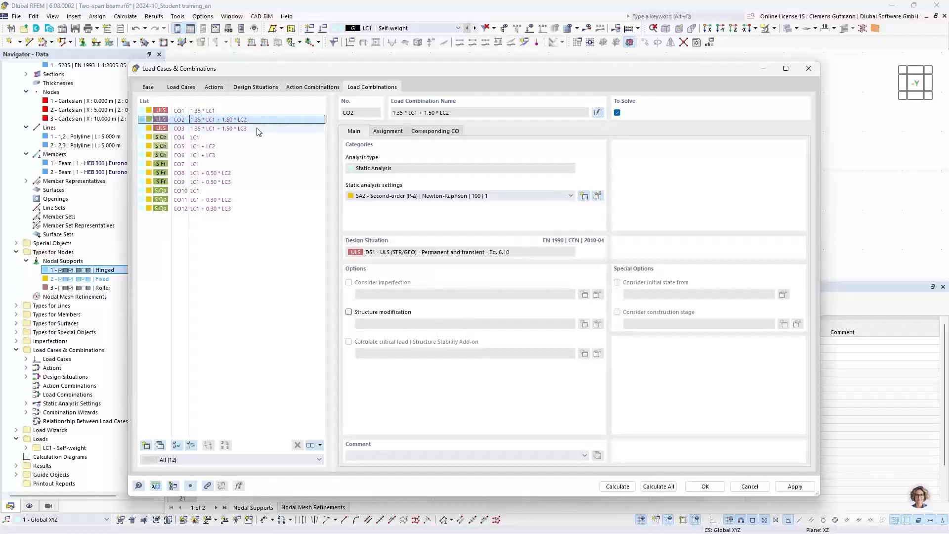
pyautogui.click(388, 131)
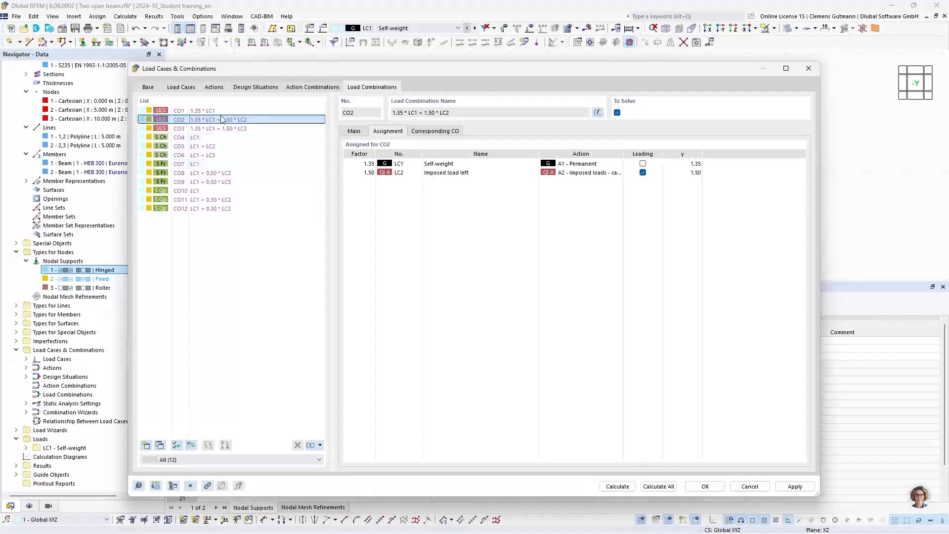
# Set the action type of imposed loads action A2 back to Simultaneously.
pyautogui.click(214, 87)
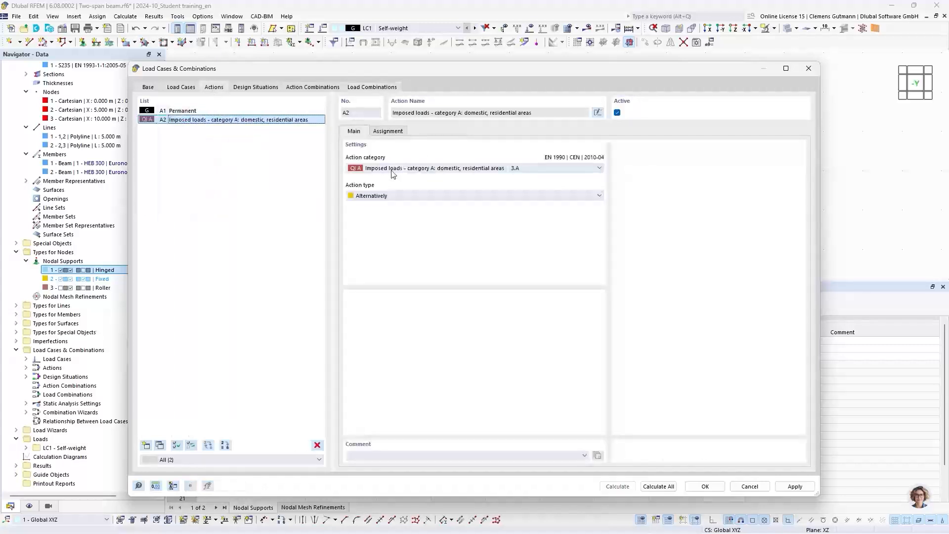
pyautogui.click(376, 196)
pyautogui.click(375, 211)
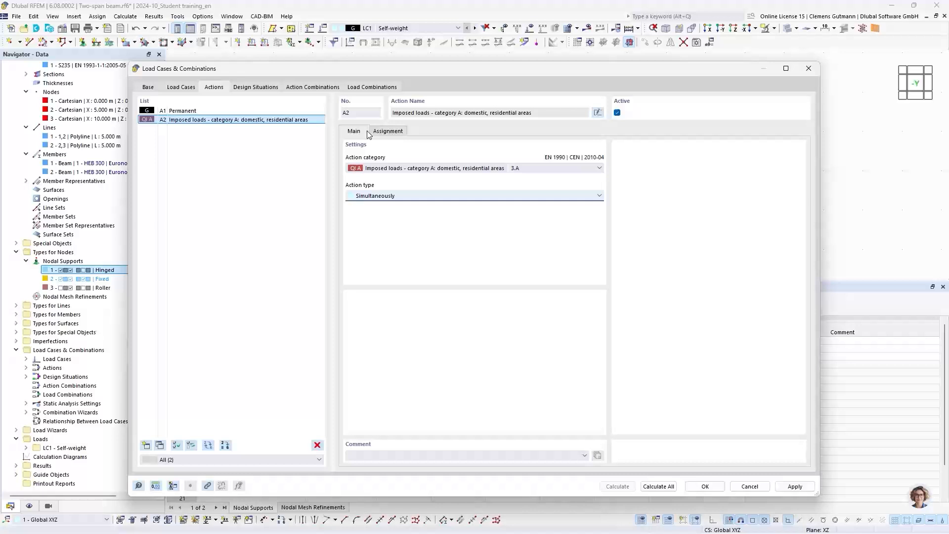
# Check the ULS load combinations CO1 to CO4 and accept the load cases and combinations settings.
pyautogui.click(372, 87)
pyautogui.click(257, 129)
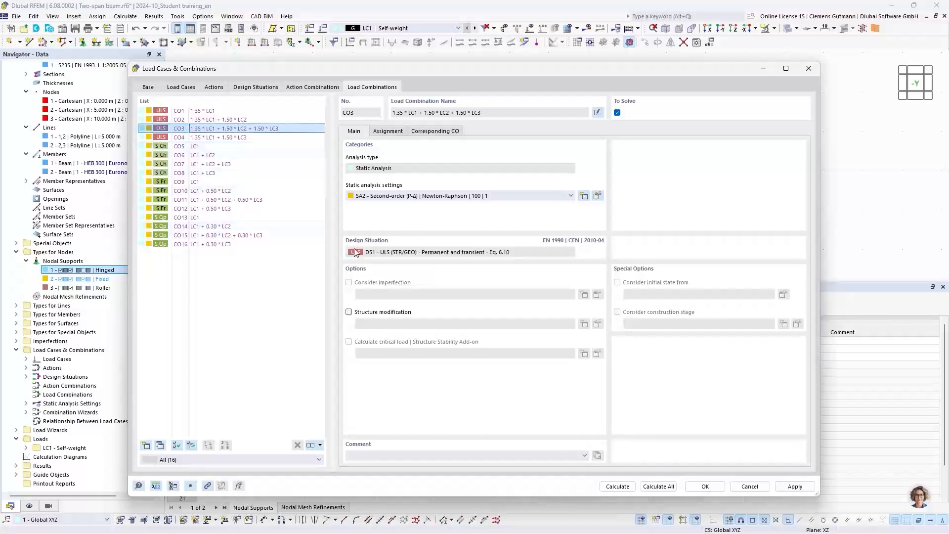
pyautogui.click(201, 112)
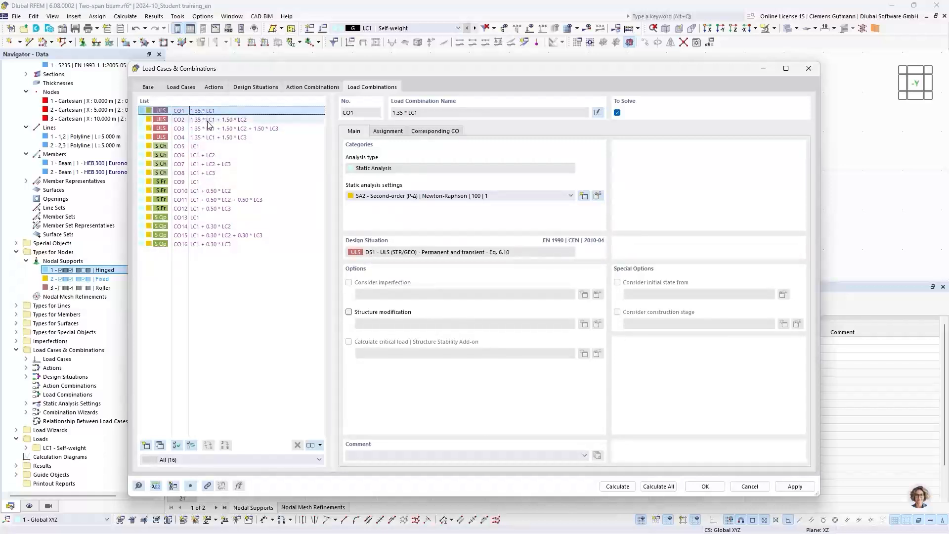
pyautogui.click(208, 121)
pyautogui.click(211, 130)
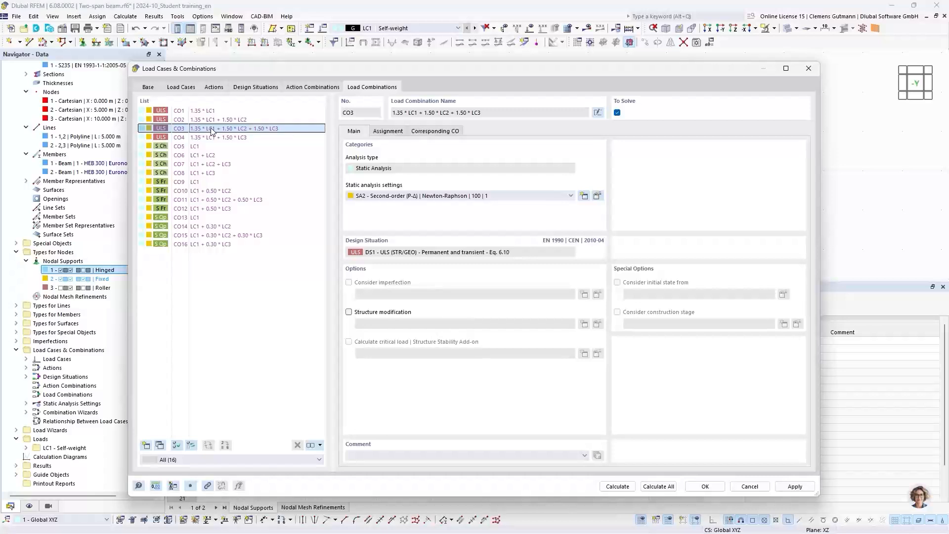
pyautogui.click(217, 137)
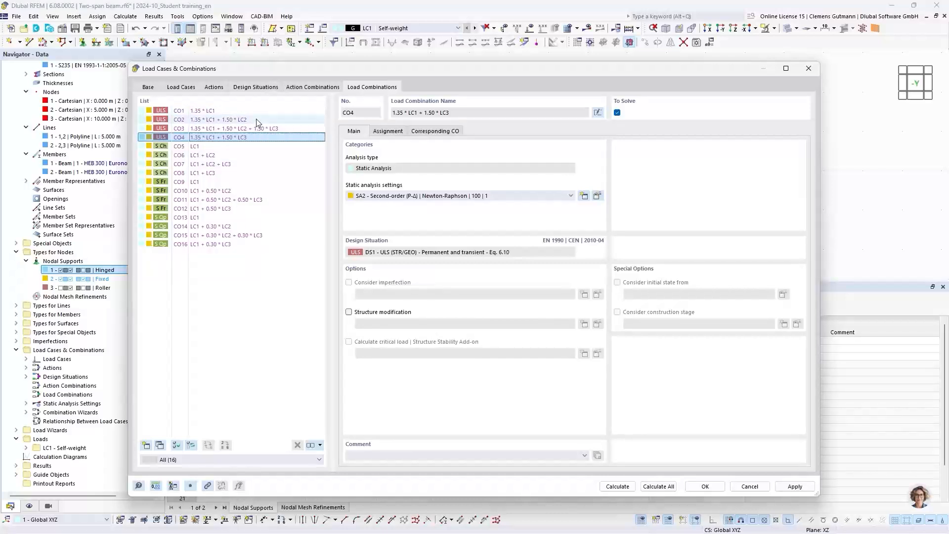
pyautogui.click(705, 487)
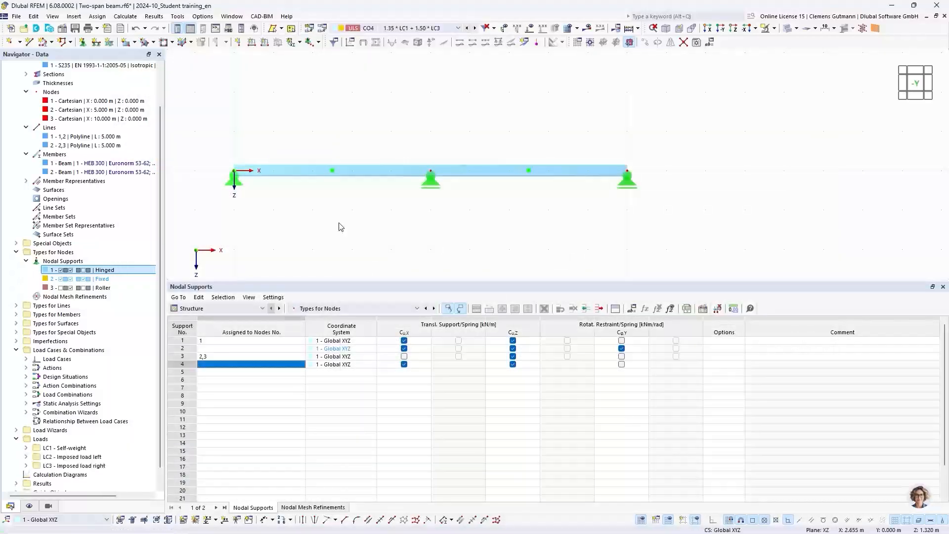
# Start a uniform force member load in load case LC1 - Self-weight and assign it to members 1 and 2.
pyautogui.scroll(-1, 96, 359)
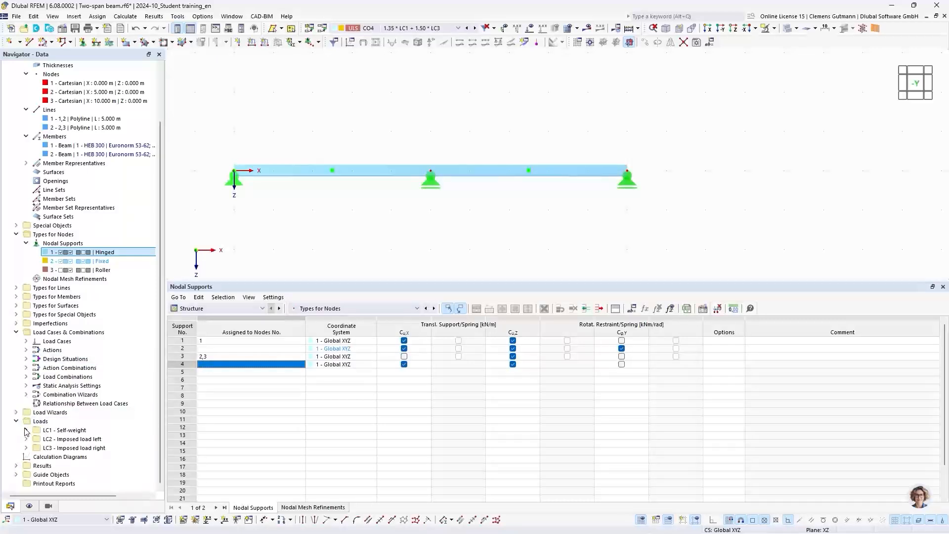
pyautogui.click(266, 44)
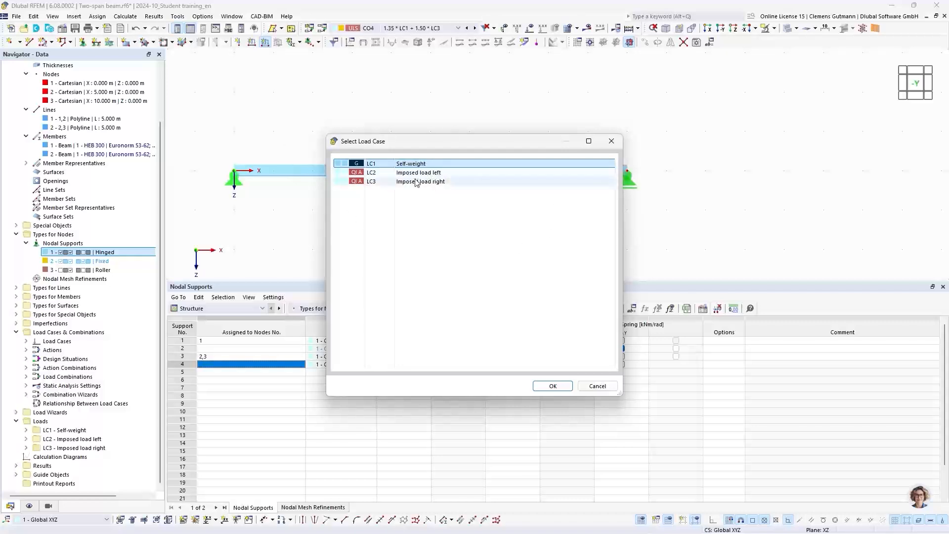
pyautogui.click(554, 386)
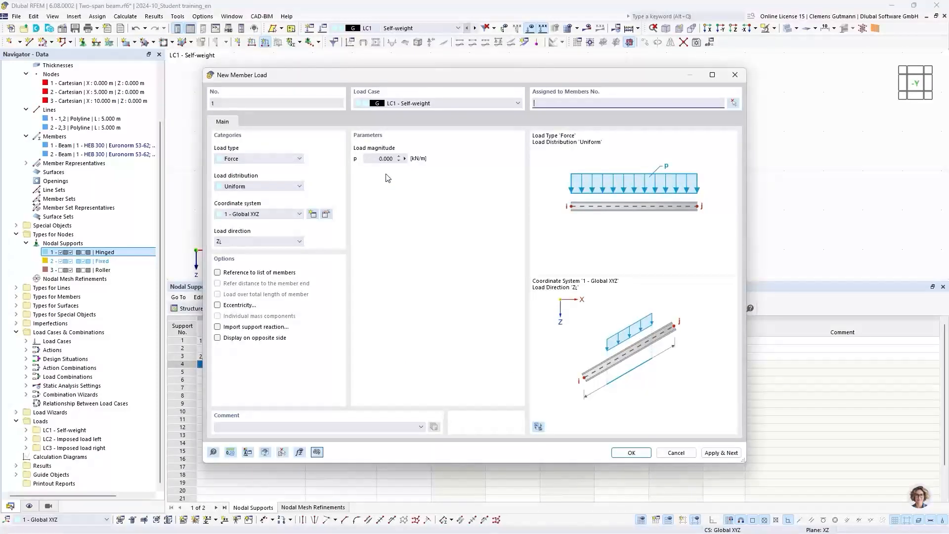
pyautogui.moveTo(568, 82); pyautogui.dragTo(430, 211)
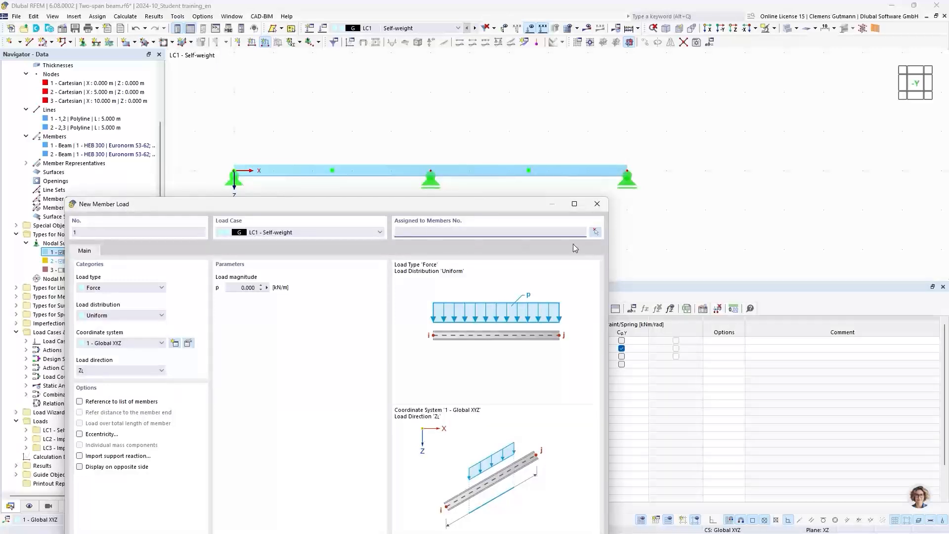
pyautogui.click(596, 233)
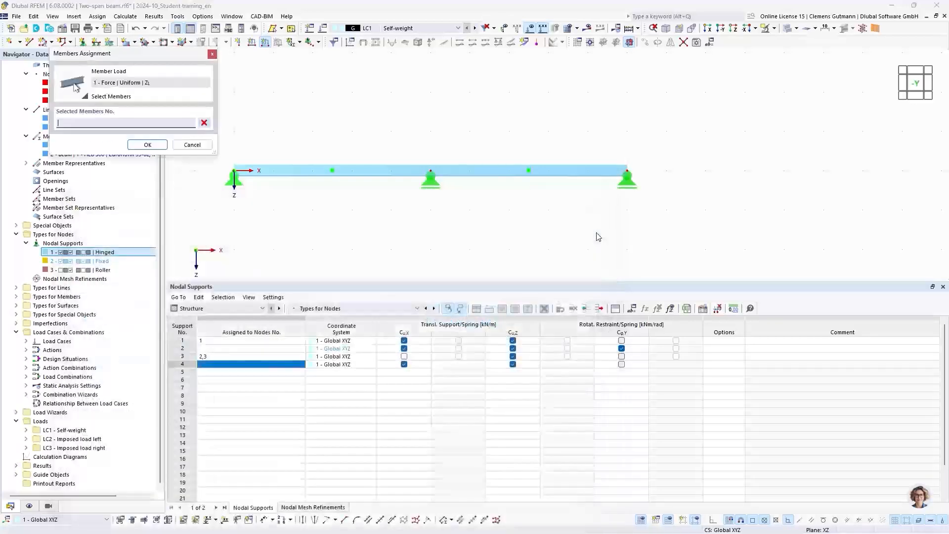
pyautogui.click(308, 184)
pyautogui.click(488, 174)
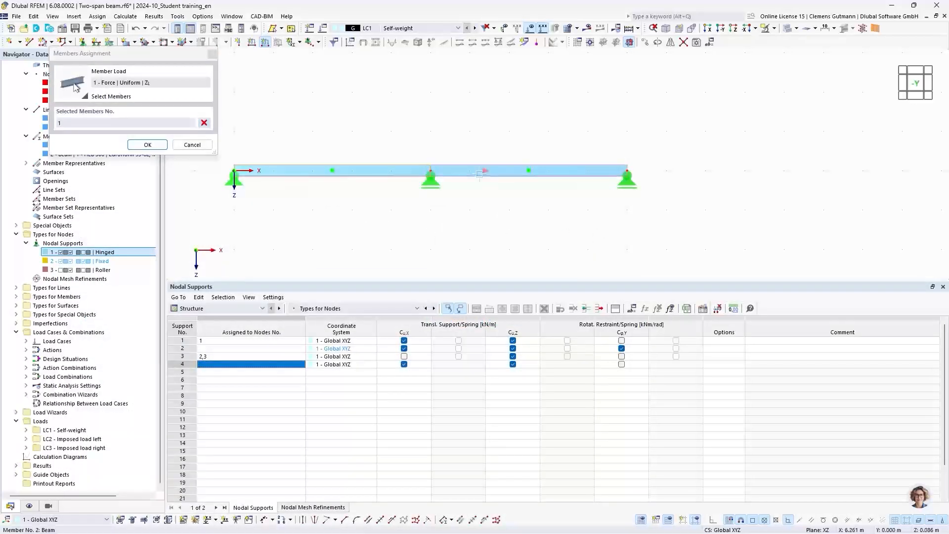
pyautogui.click(139, 146)
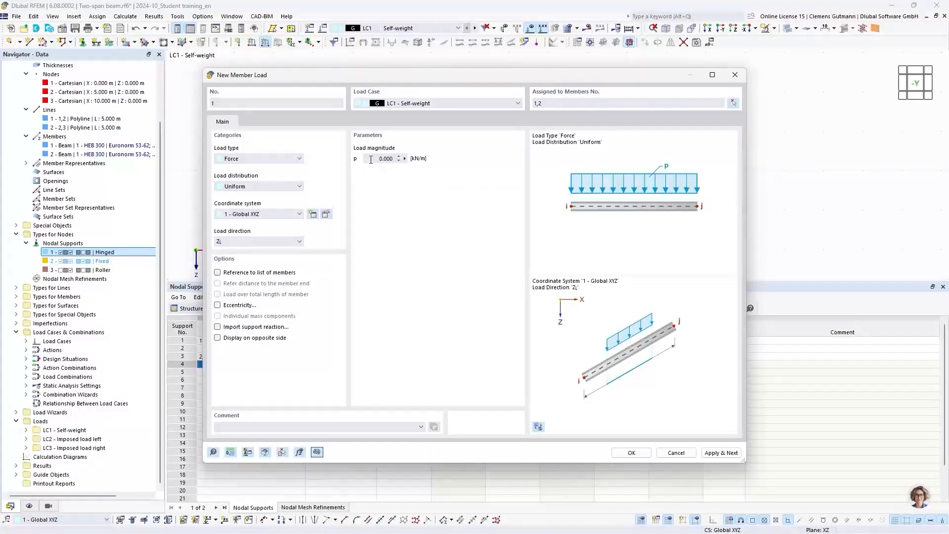
# Set the LC1 member load magnitude to 2.5 kN/m and apply it, continuing with a new member load.
pyautogui.moveTo(371, 160); pyautogui.dragTo(482, 172)
pyautogui.write('2.5')
pyautogui.press('Tab')
pyautogui.click(722, 453)
# Set the new member load to LC2 - Imposed load left with magnitude 5 kN/m and start choosing its members graphically.
pyautogui.click(417, 105)
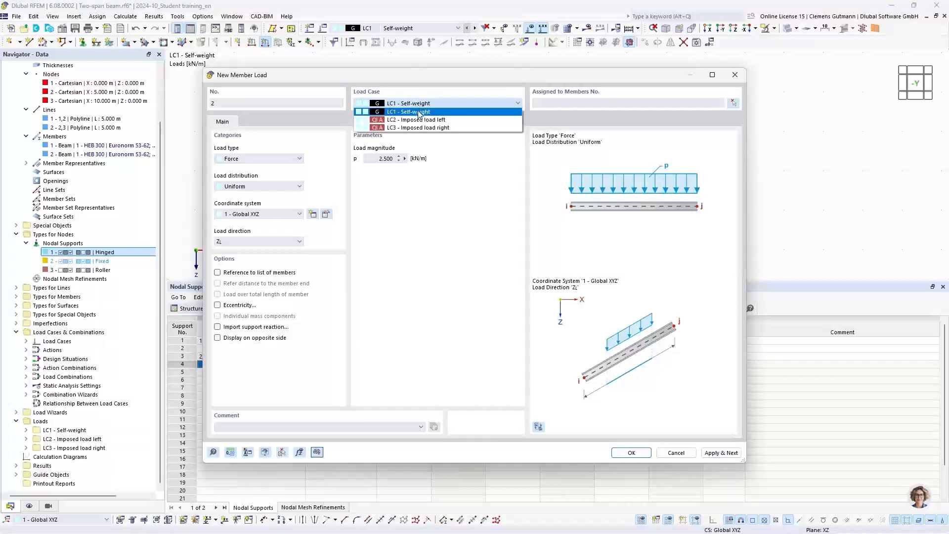
pyautogui.click(423, 120)
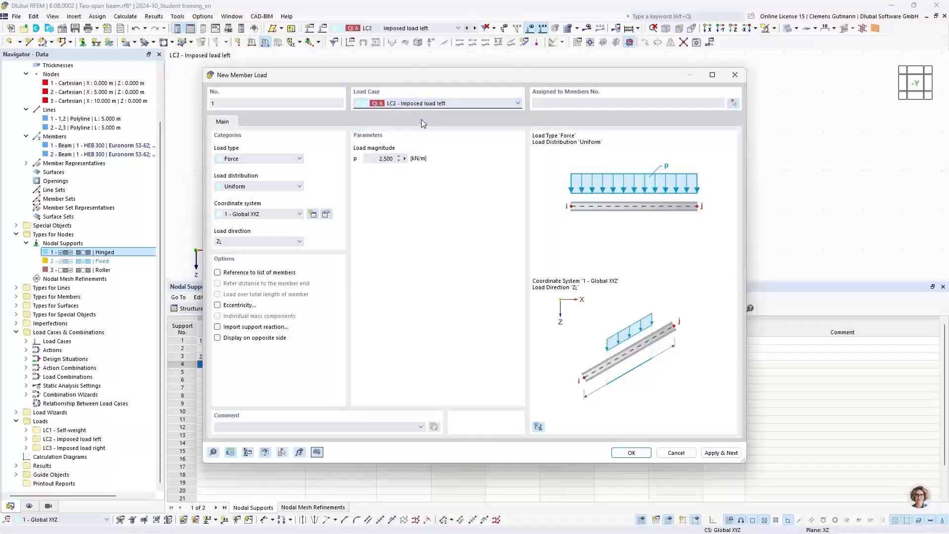
pyautogui.moveTo(375, 158); pyautogui.dragTo(427, 158)
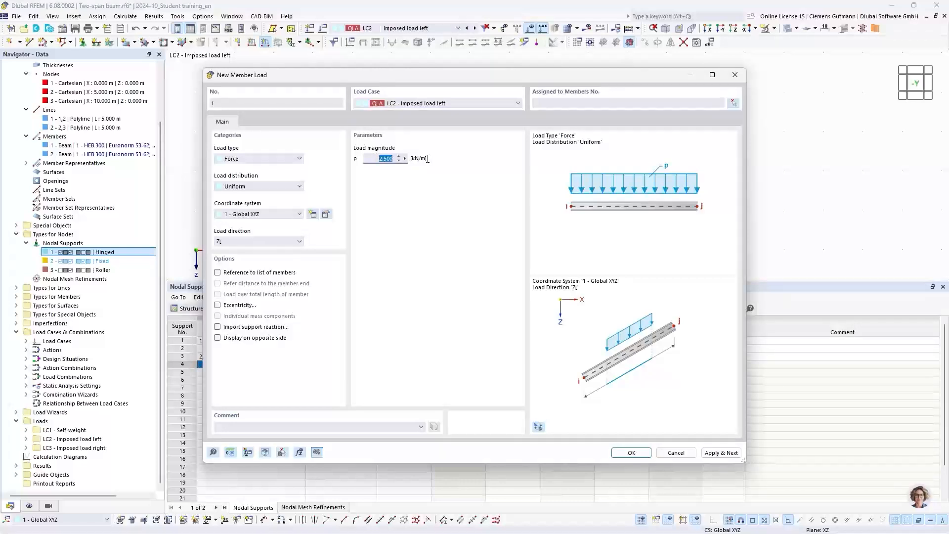
pyautogui.write('5')
pyautogui.press('Tab')
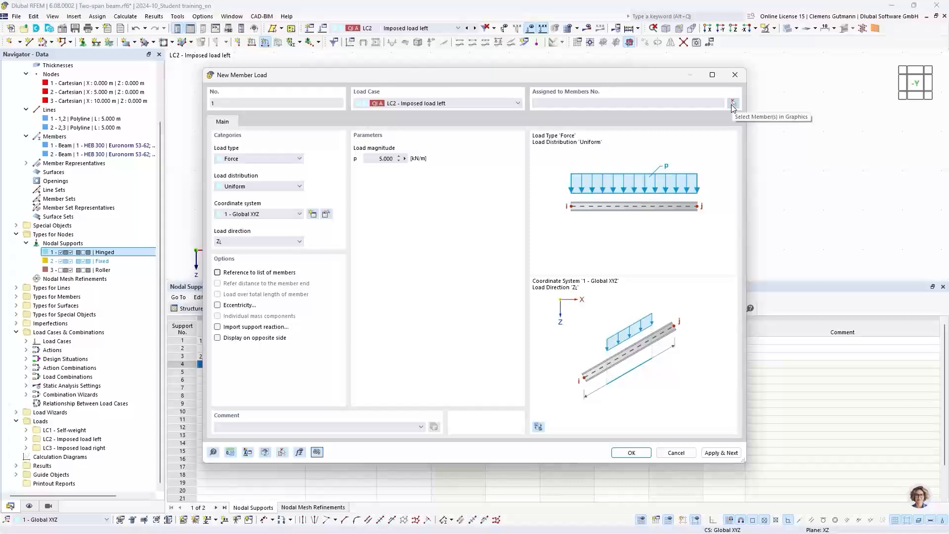
pyautogui.click(733, 104)
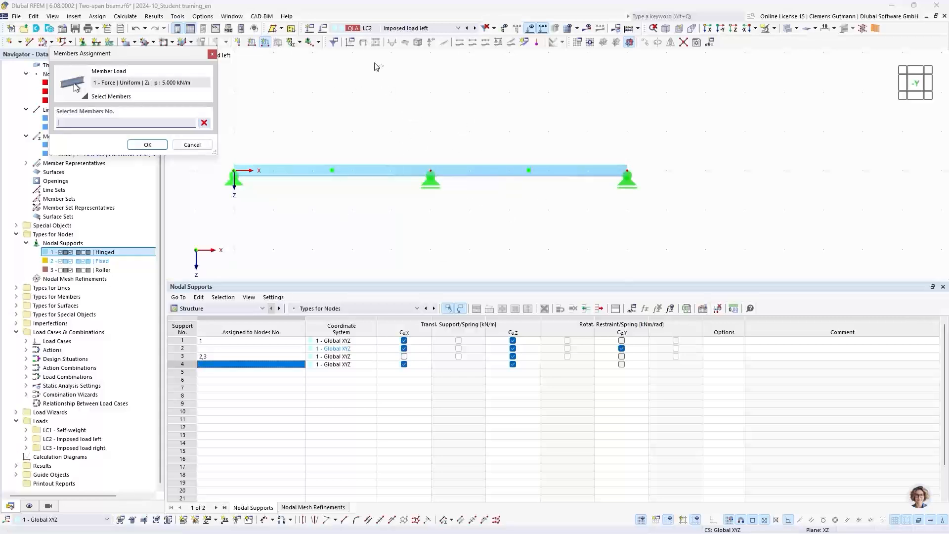
# Try window selections in both directions around part of the right-hand span, and clear the resulting member selection.
pyautogui.moveTo(397, 92); pyautogui.dragTo(644, 154)
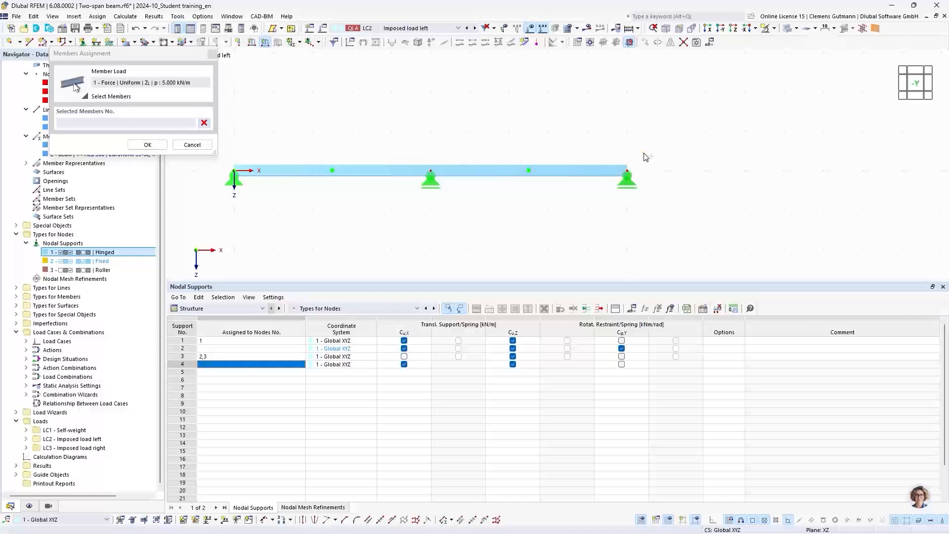
pyautogui.moveTo(715, 233); pyautogui.dragTo(534, 123)
pyautogui.click(203, 123)
pyautogui.click(539, 111)
pyautogui.moveTo(539, 111); pyautogui.dragTo(760, 244)
pyautogui.moveTo(532, 167); pyautogui.dragTo(723, 234)
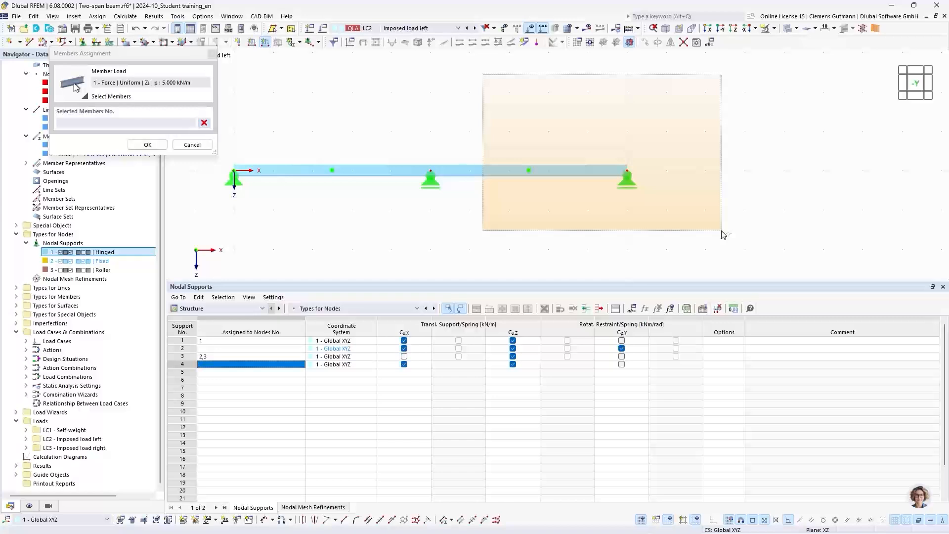
pyautogui.moveTo(722, 233); pyautogui.dragTo(722, 233)
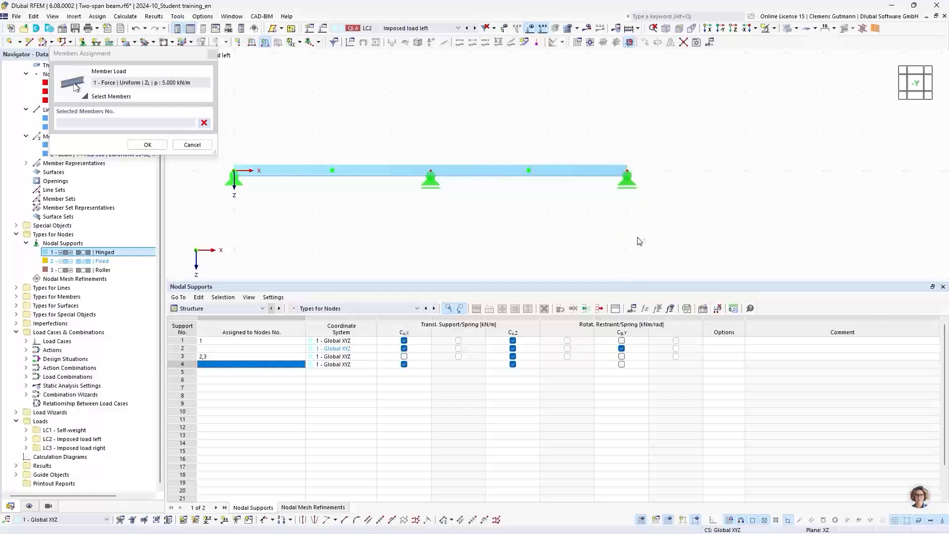
pyautogui.moveTo(724, 253); pyautogui.dragTo(516, 102)
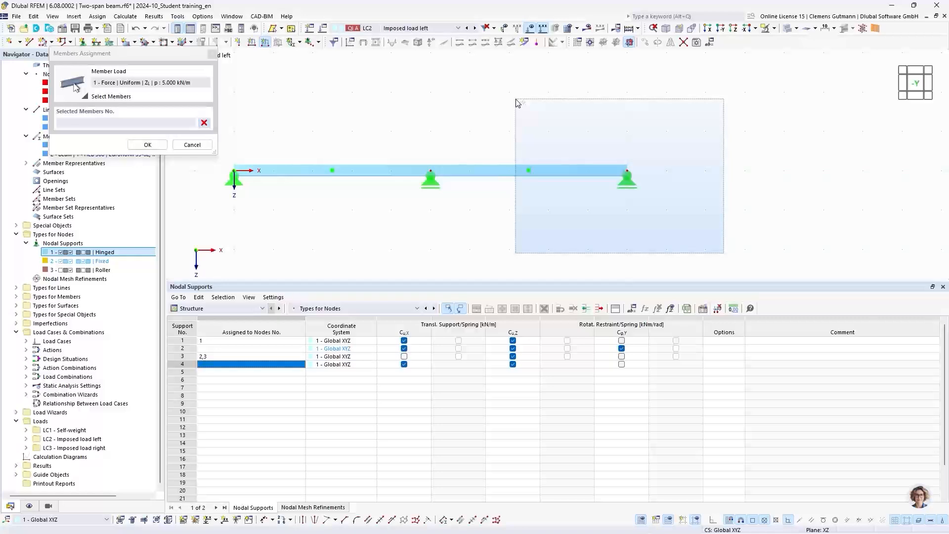
pyautogui.moveTo(515, 103); pyautogui.dragTo(516, 103)
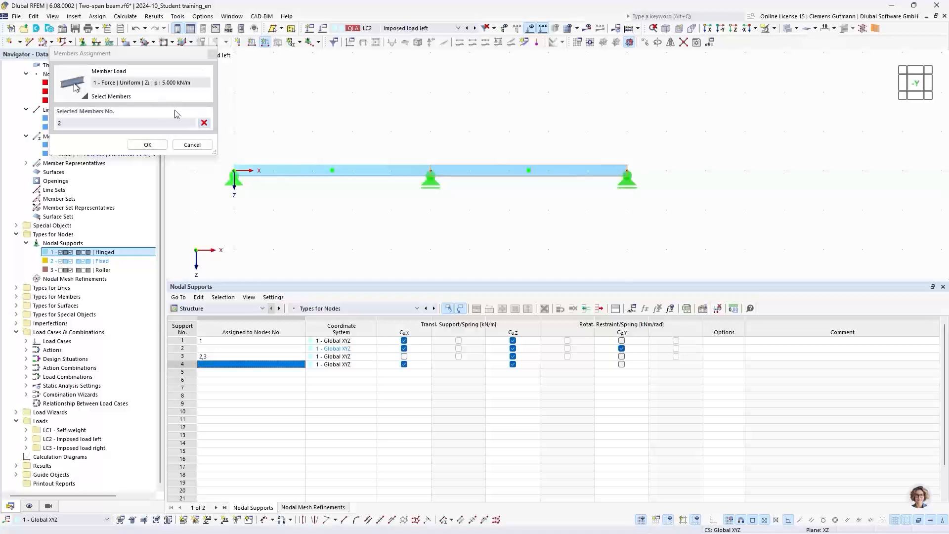
pyautogui.click(203, 123)
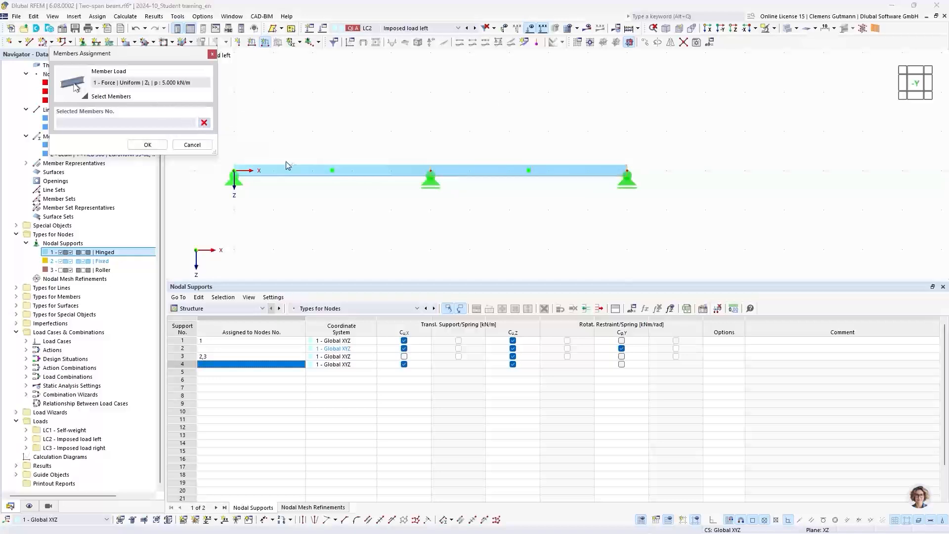
# Assign the LC2 imposed load to member 1 in the left span and apply it, continuing with a new member load.
pyautogui.click(359, 171)
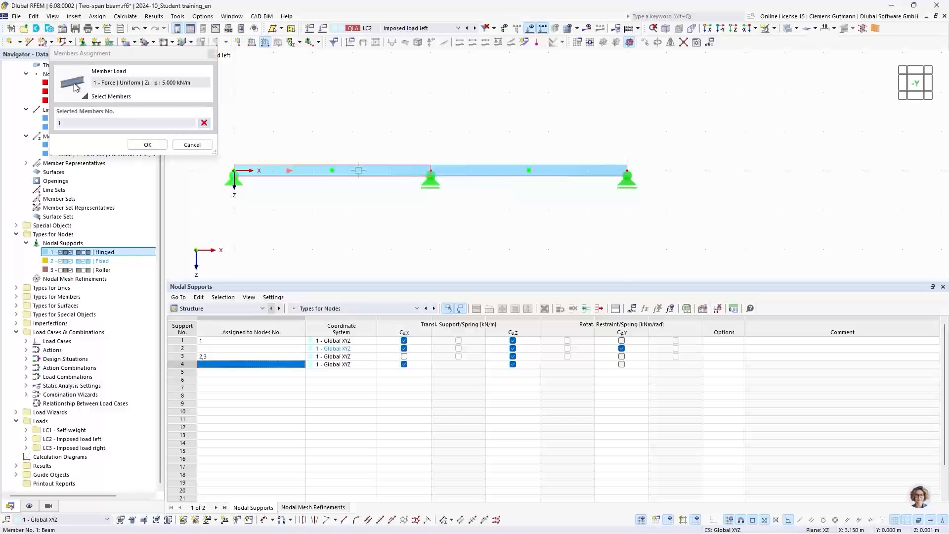
pyautogui.click(151, 144)
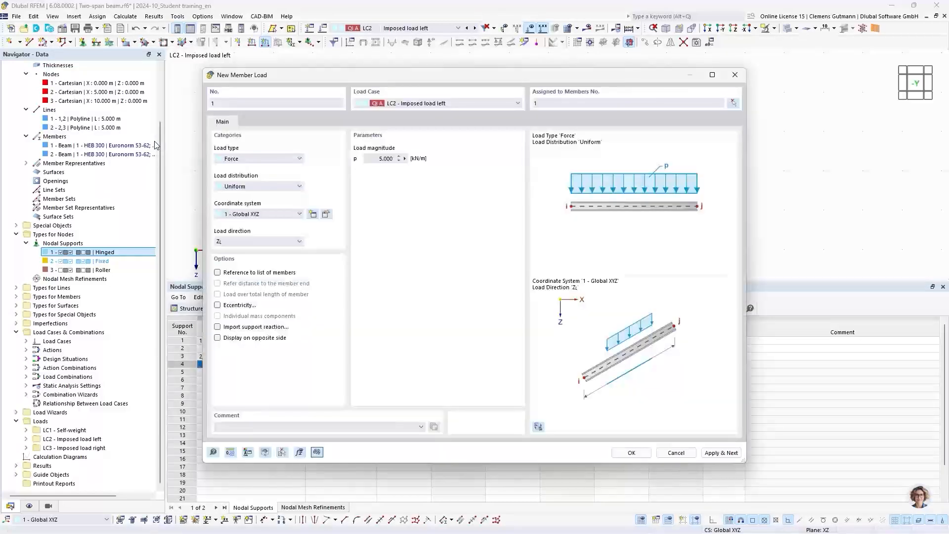
pyautogui.click(723, 453)
# Add the 5 kN/m uniform load in LC3 - Imposed load right, assigned to member 2, and finish load entry.
pyautogui.moveTo(481, 77); pyautogui.dragTo(450, 103)
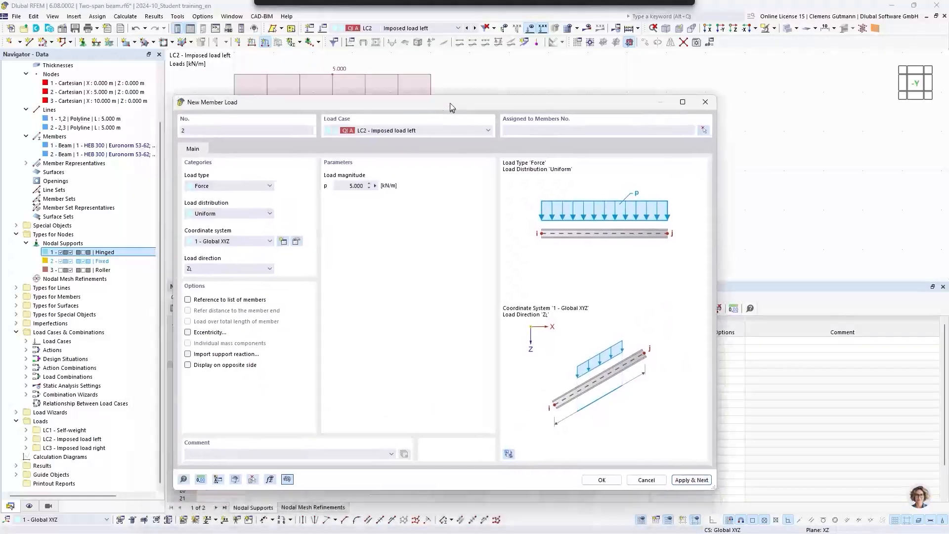
pyautogui.click(439, 132)
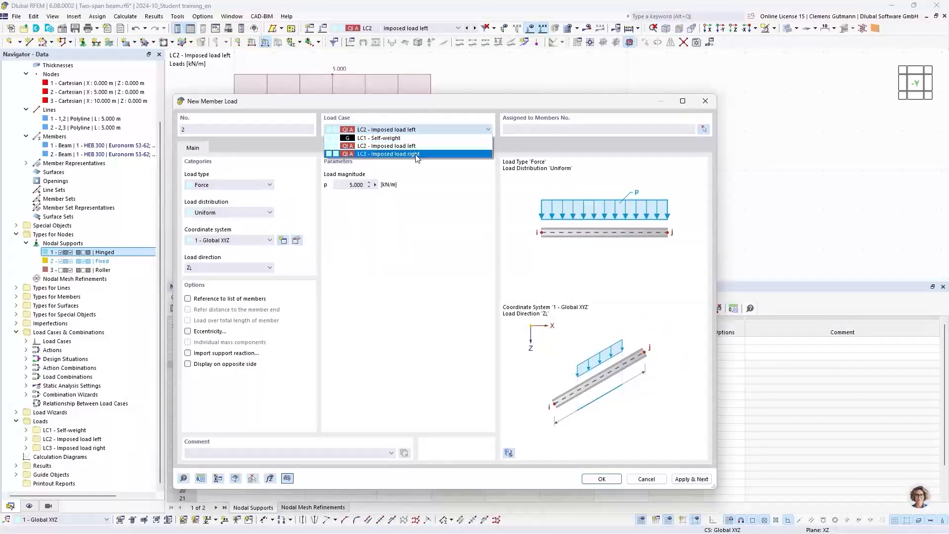
pyautogui.click(427, 155)
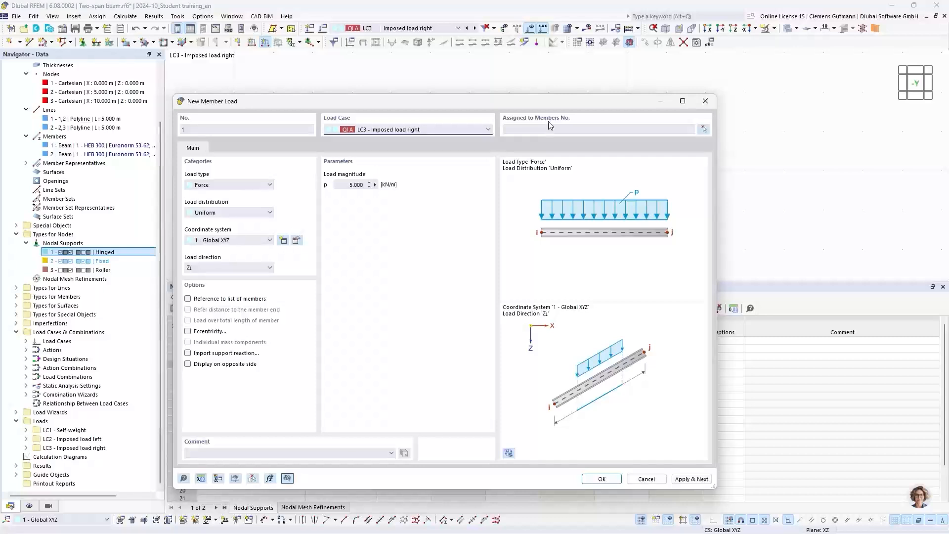
pyautogui.moveTo(550, 106); pyautogui.dragTo(526, 253)
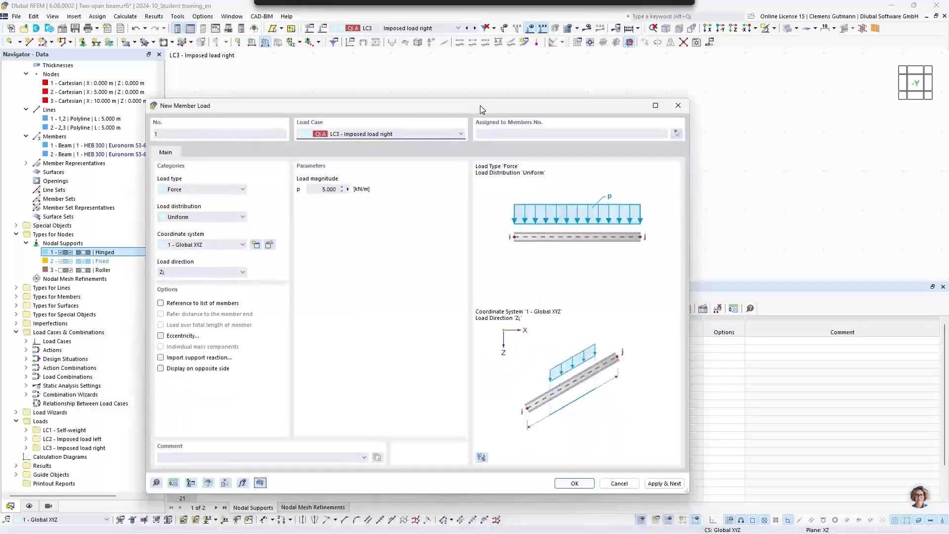
pyautogui.click(502, 133)
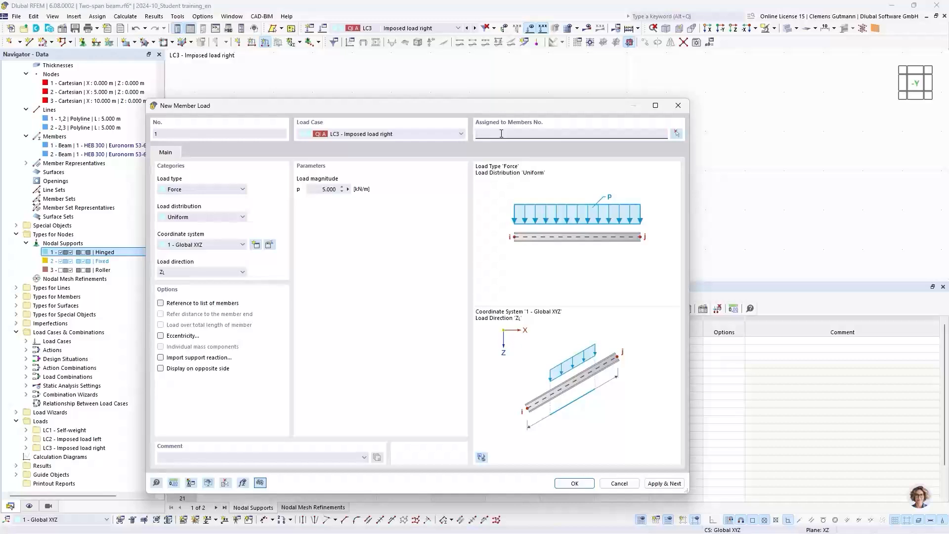
pyautogui.write('2')
pyautogui.click(321, 191)
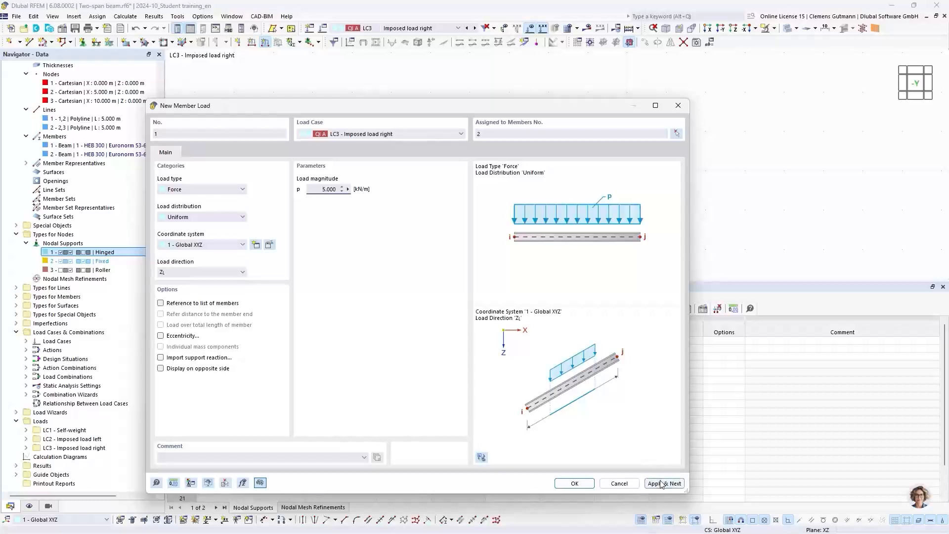
pyautogui.click(583, 484)
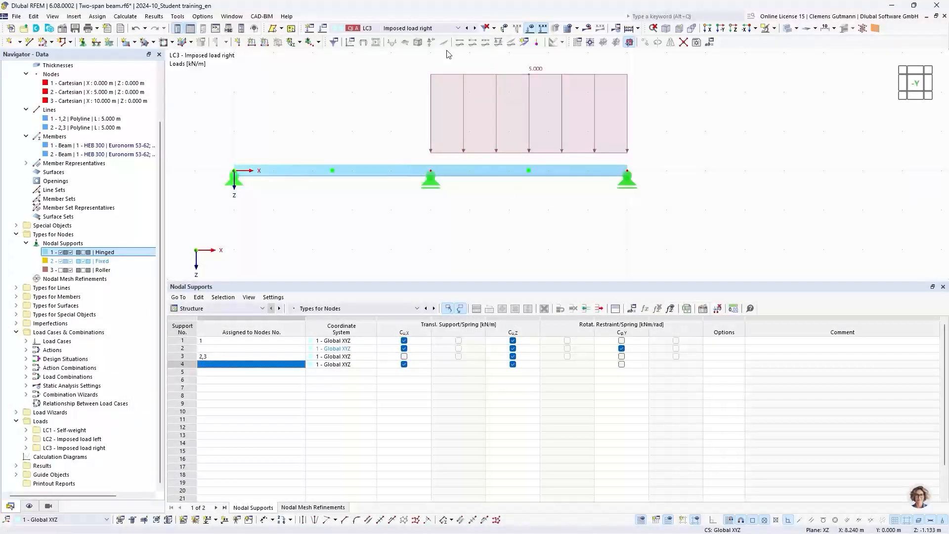
# Check the member loads displayed on the beam for load cases LC3, LC2 and LC1.
pyautogui.scroll(-2, 409, 216)
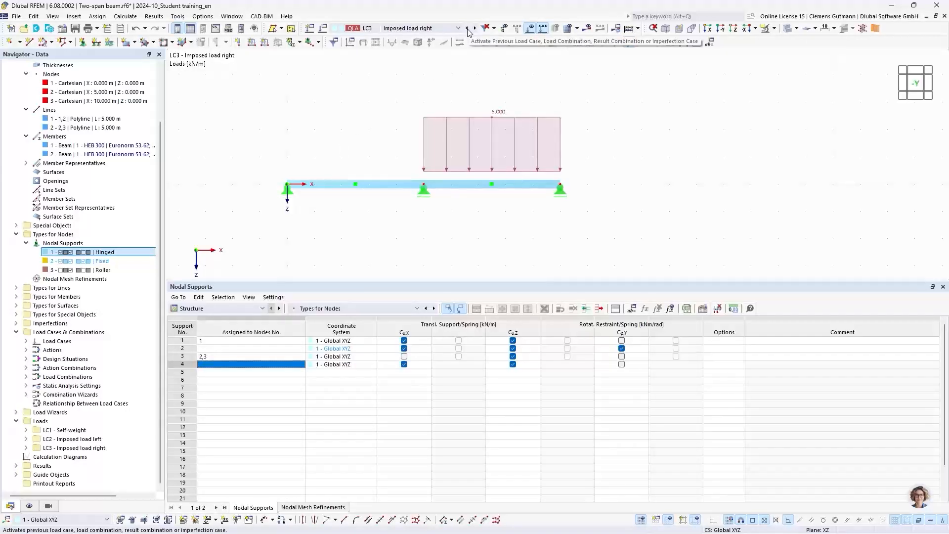
pyautogui.click(467, 29)
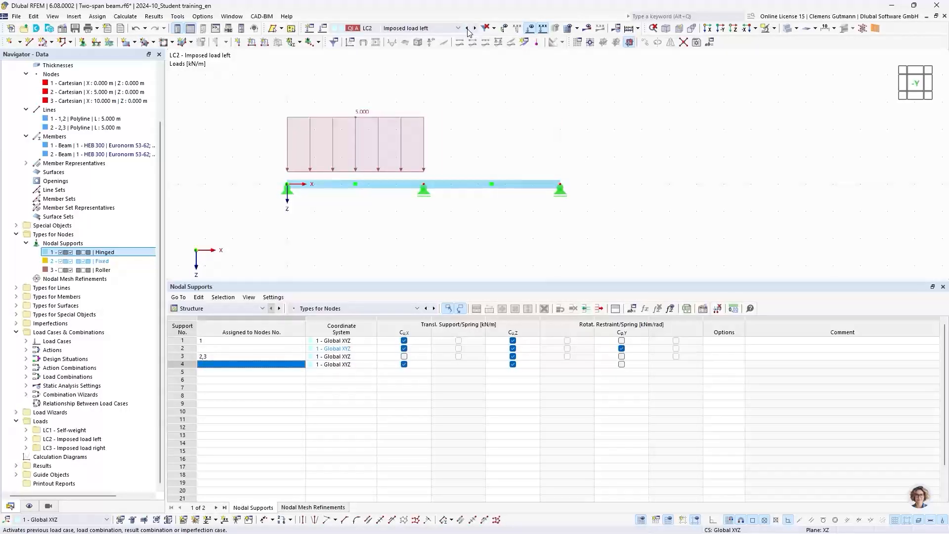
pyautogui.click(468, 29)
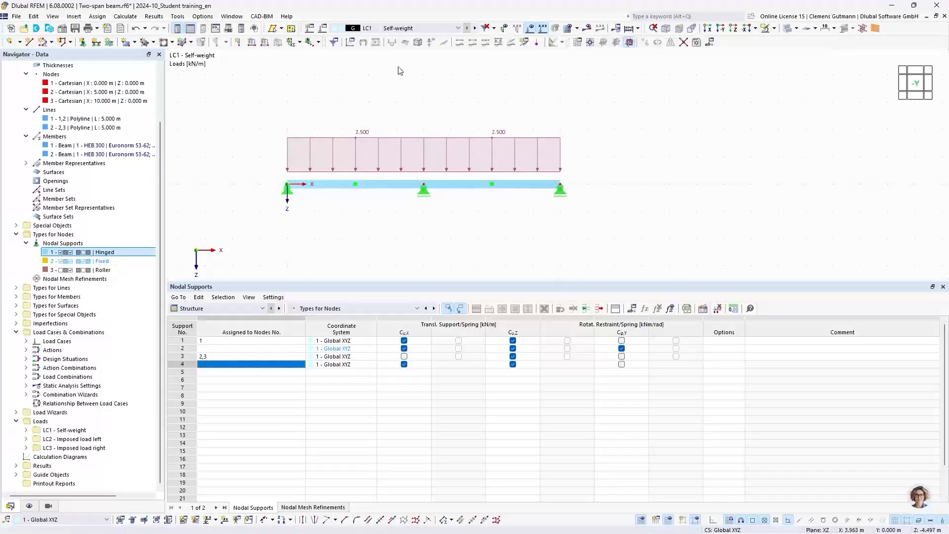
pyautogui.moveTo(404, 84); pyautogui.dragTo(426, 99, button='middle')
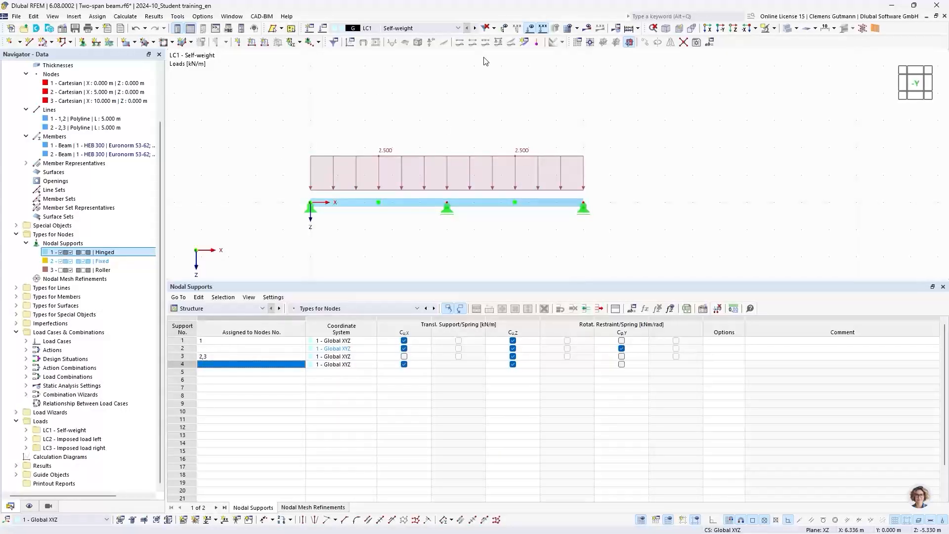
# Calculate the model and display the LC1 bending moments My on the members with the loads hidden.
pyautogui.click(629, 30)
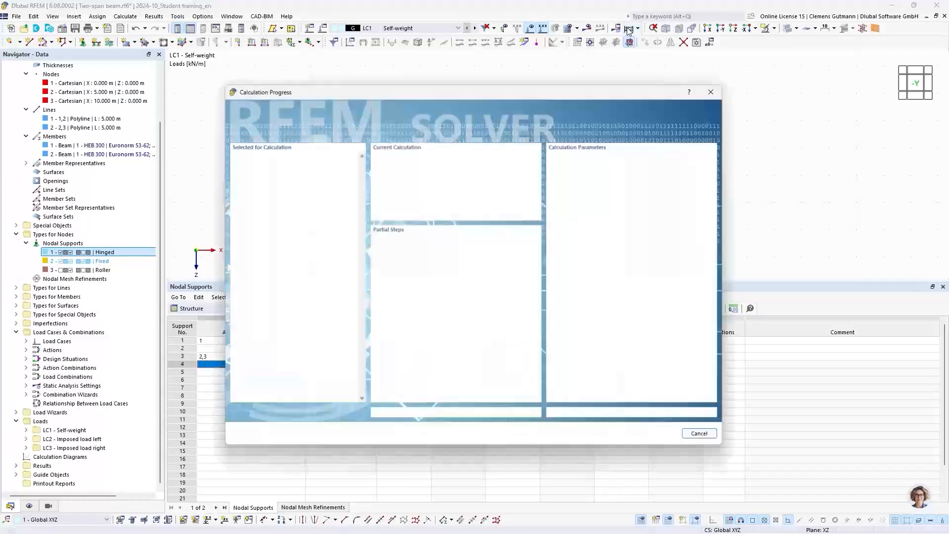
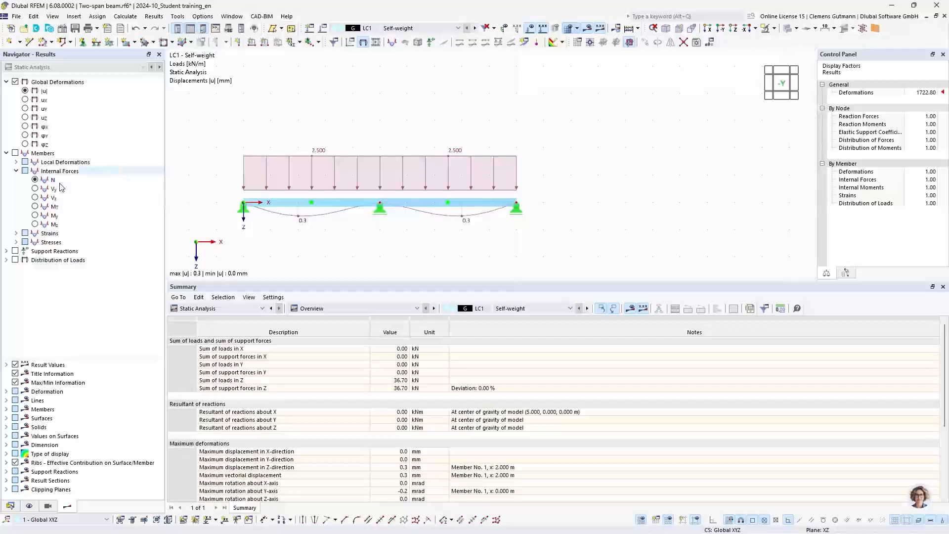
pyautogui.click(35, 216)
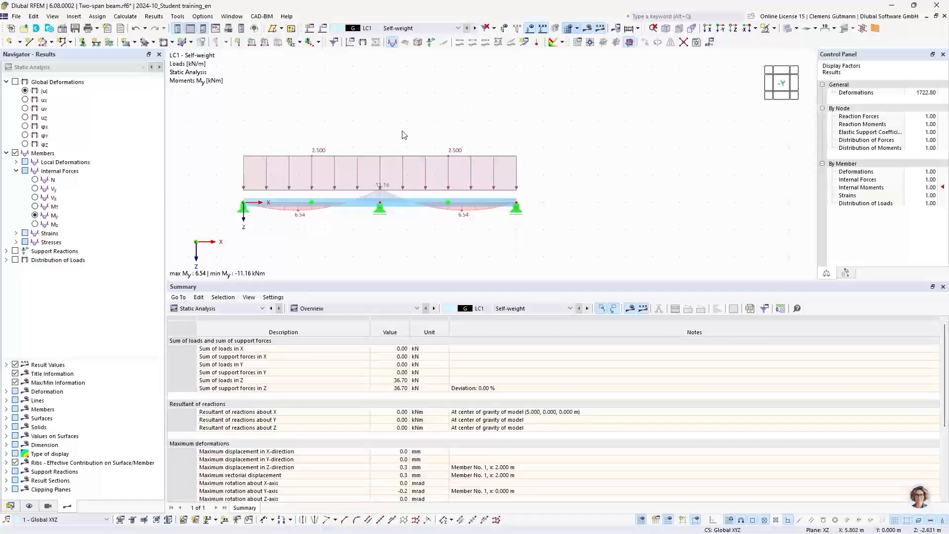
pyautogui.click(531, 30)
pyautogui.click(791, 81)
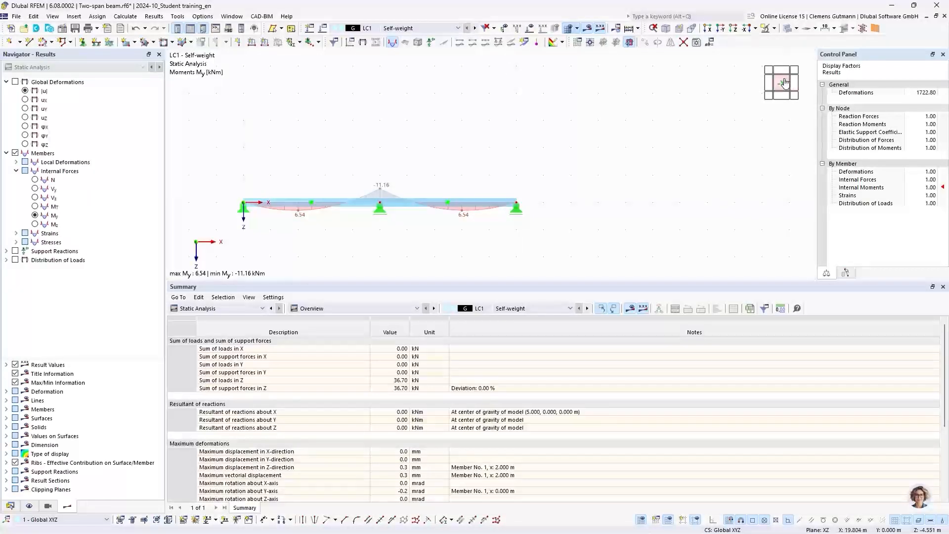
# Display the model as wireframe in an enlarged graphics area and show the My moments for design situation DS1 - ULS (STR/GEO).
pyautogui.moveTo(508, 280); pyautogui.dragTo(517, 421)
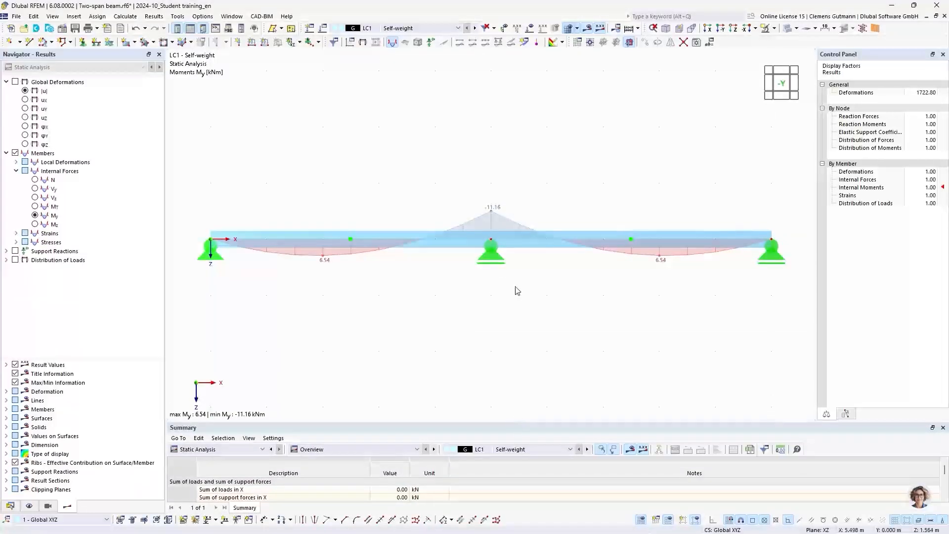
pyautogui.click(787, 29)
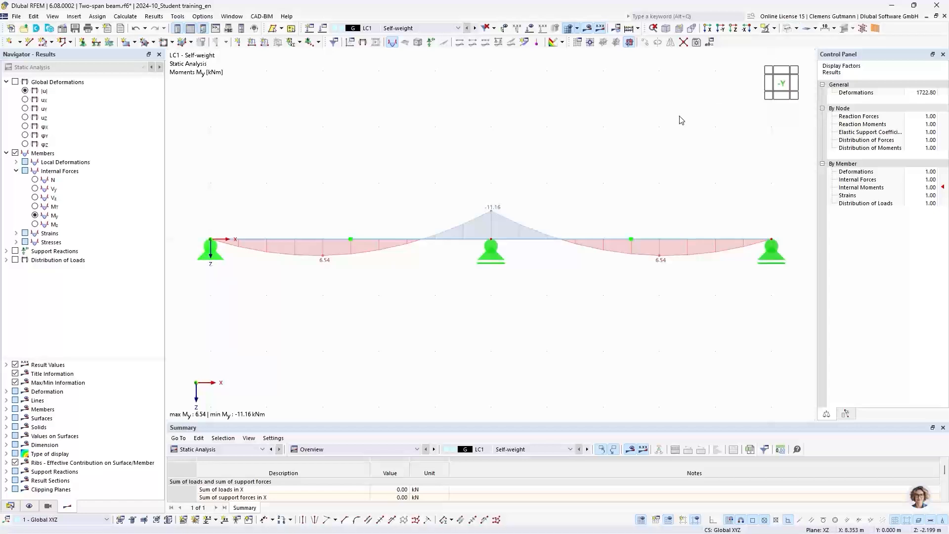
pyautogui.click(410, 31)
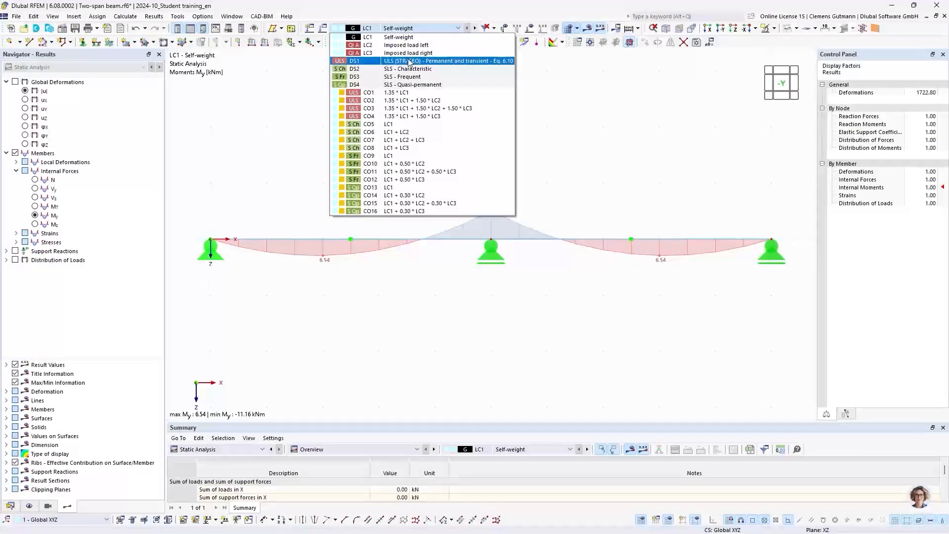
pyautogui.click(351, 62)
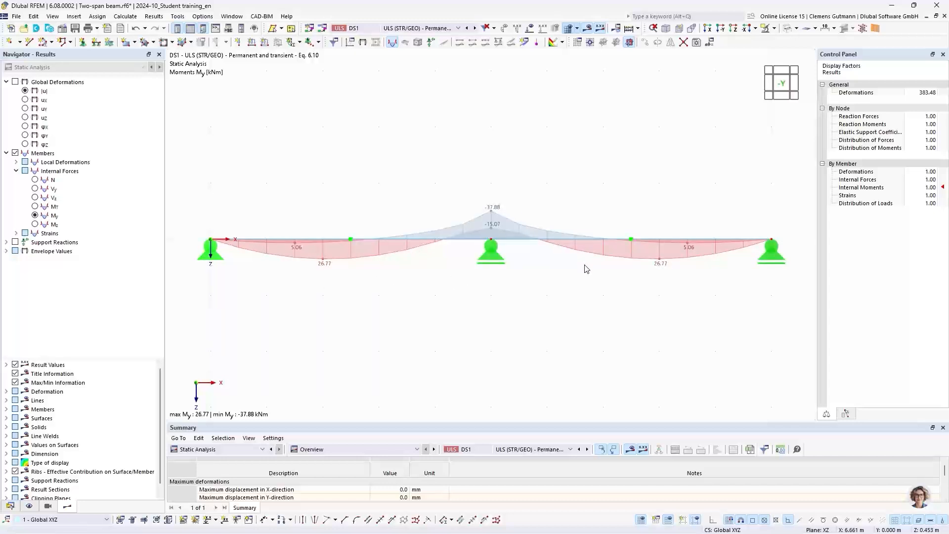
pyautogui.click(364, 29)
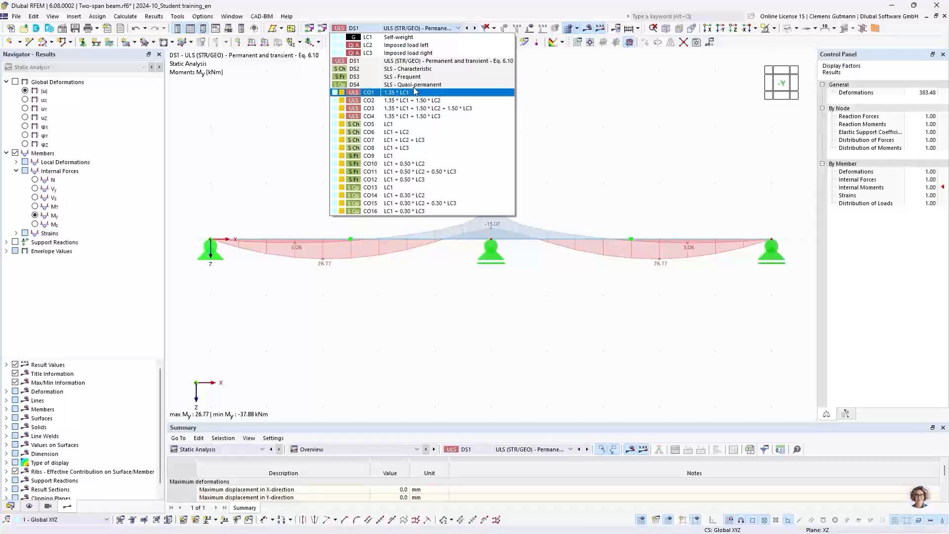
pyautogui.click(367, 64)
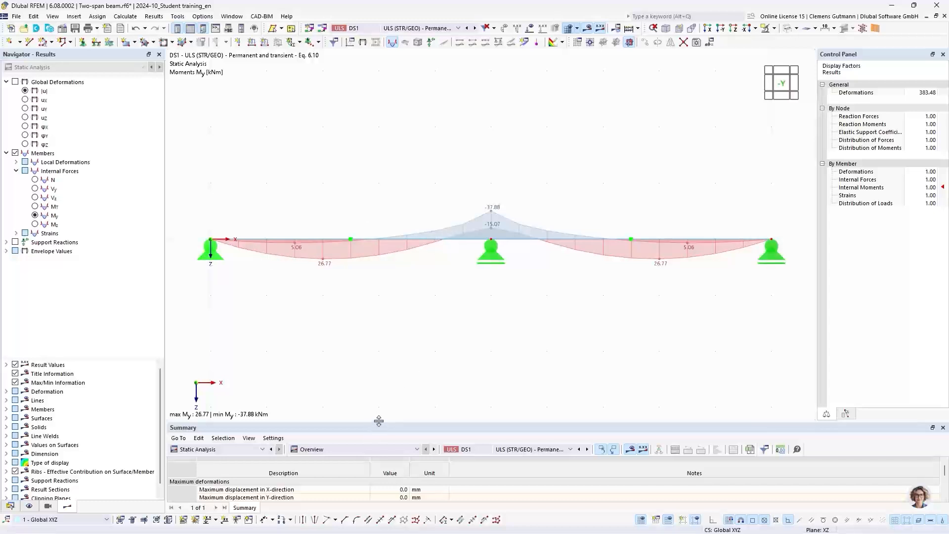
# Open the internal forces table by member for DS1 and enlarge the table area.
pyautogui.moveTo(378, 420); pyautogui.dragTo(396, 311)
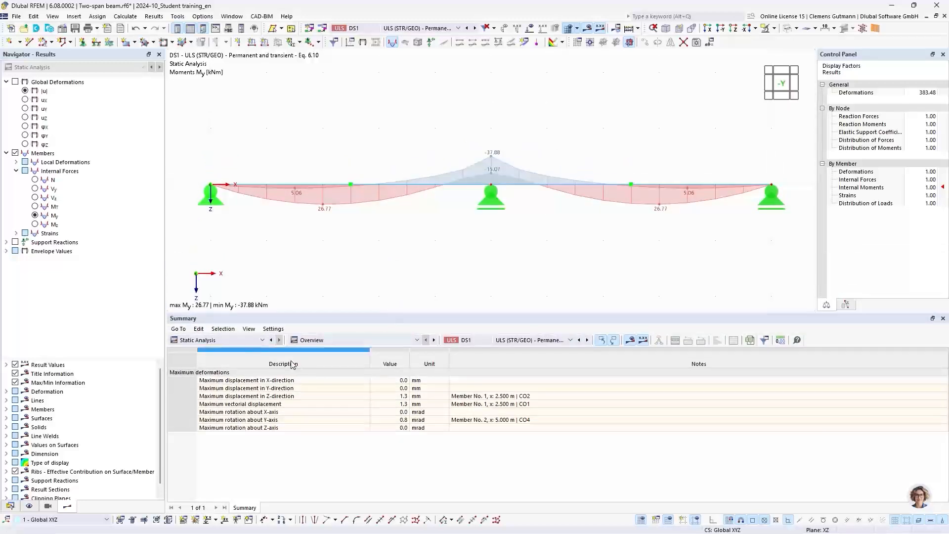
pyautogui.click(315, 341)
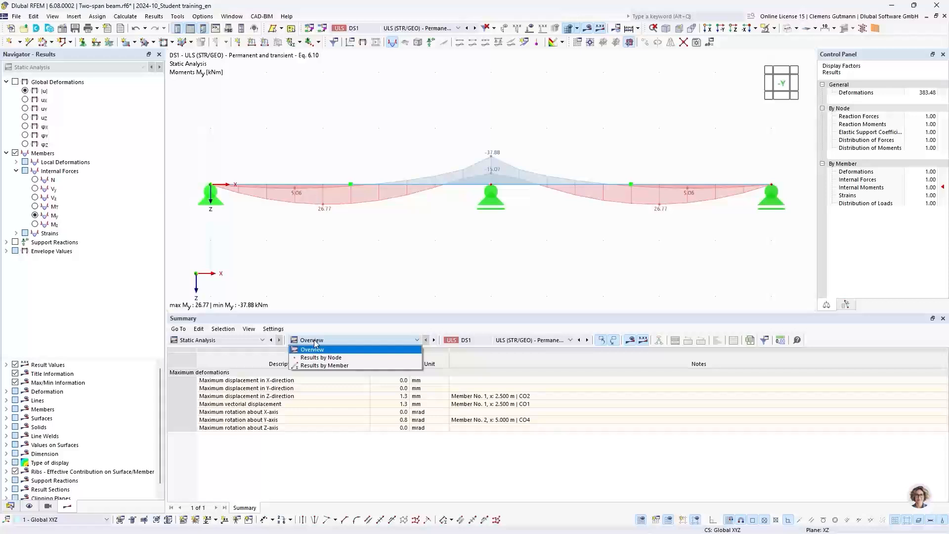
pyautogui.click(324, 366)
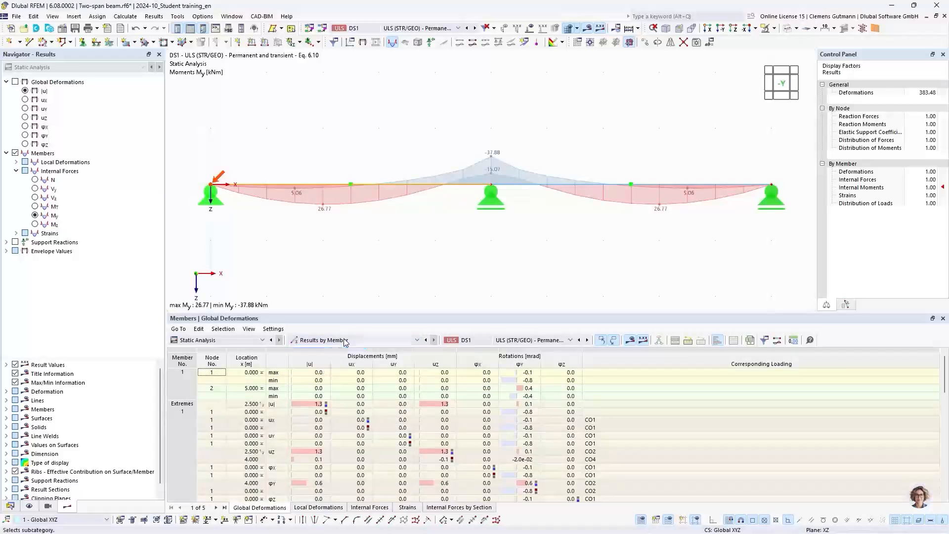
pyautogui.click(378, 509)
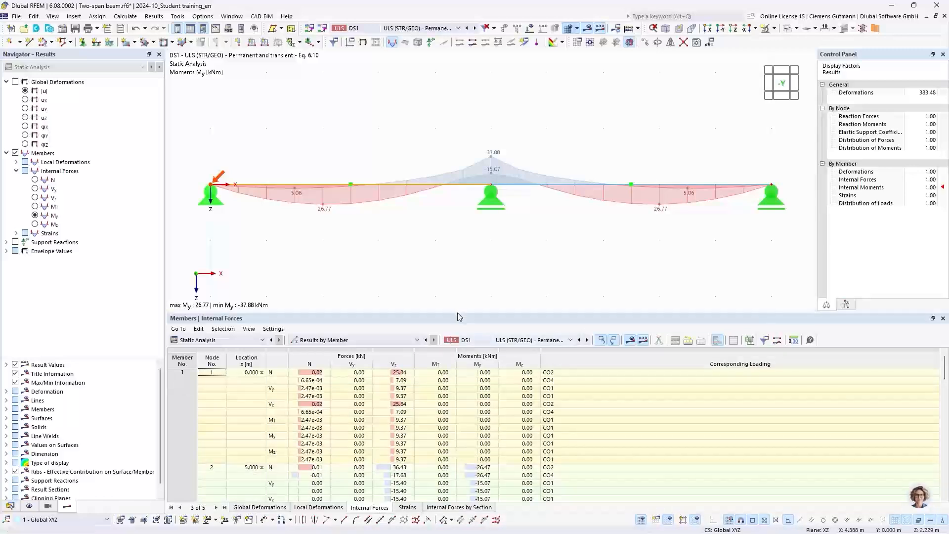
pyautogui.moveTo(459, 314); pyautogui.dragTo(459, 228)
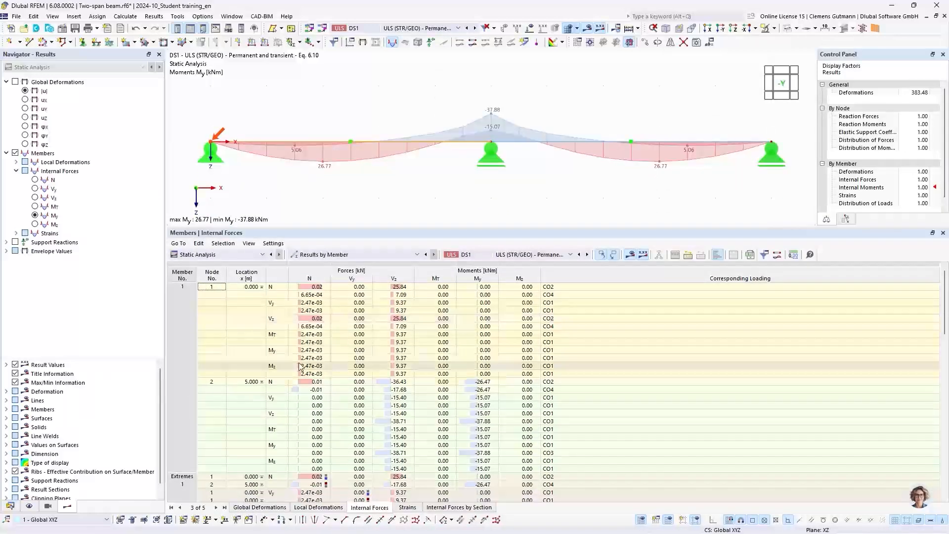
# Locate member 1's minimum My at the middle support in the table extremes and display the moments of combination CO3.
pyautogui.scroll(-15, 421, 383)
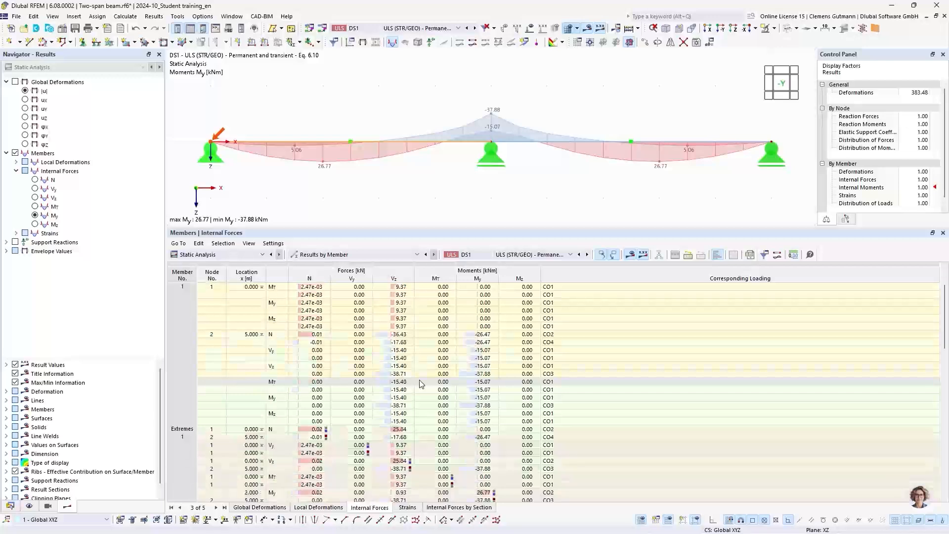
pyautogui.scroll(-6, 421, 383)
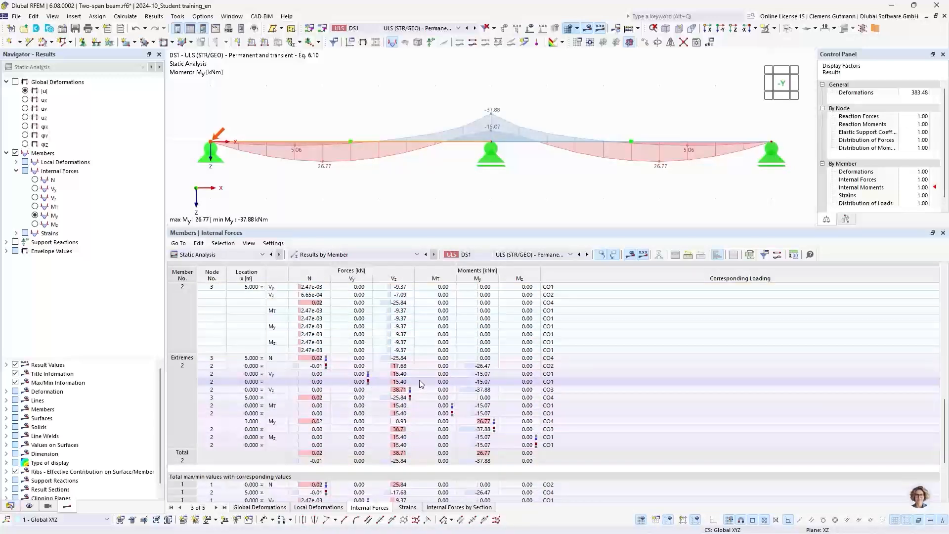
pyautogui.scroll(12, 419, 380)
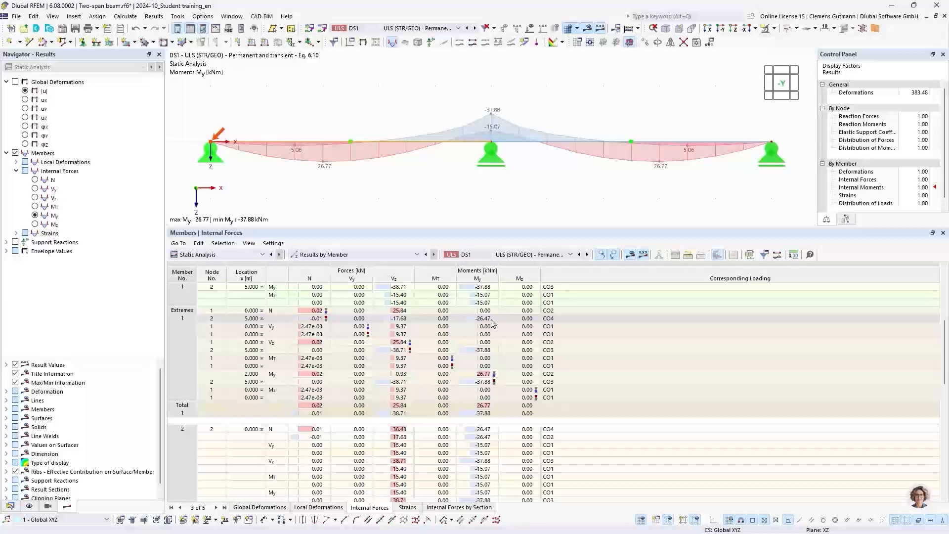
pyautogui.click(482, 350)
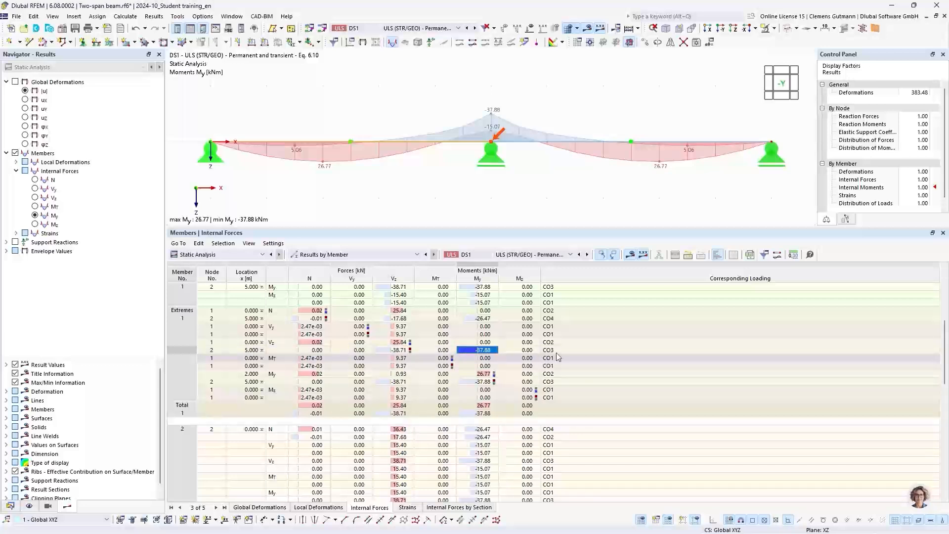
pyautogui.click(419, 30)
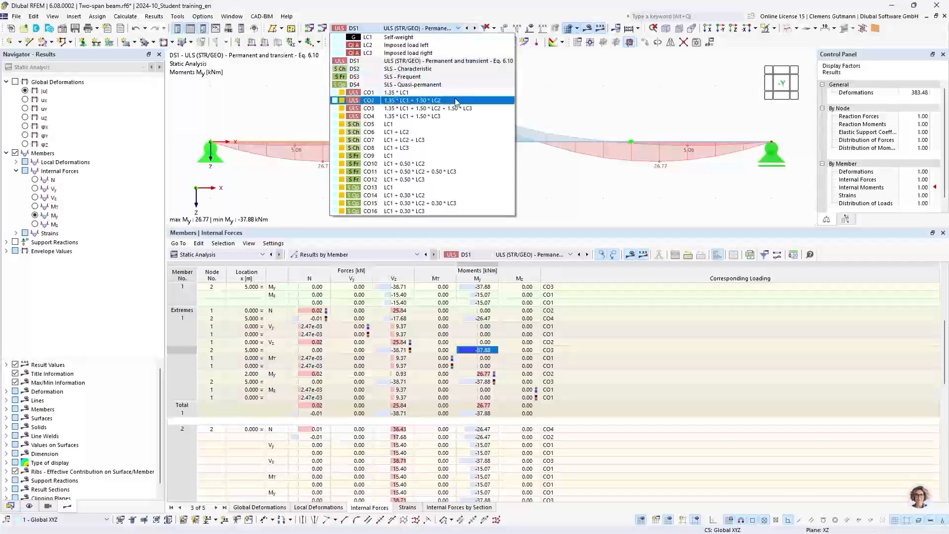
pyautogui.click(368, 113)
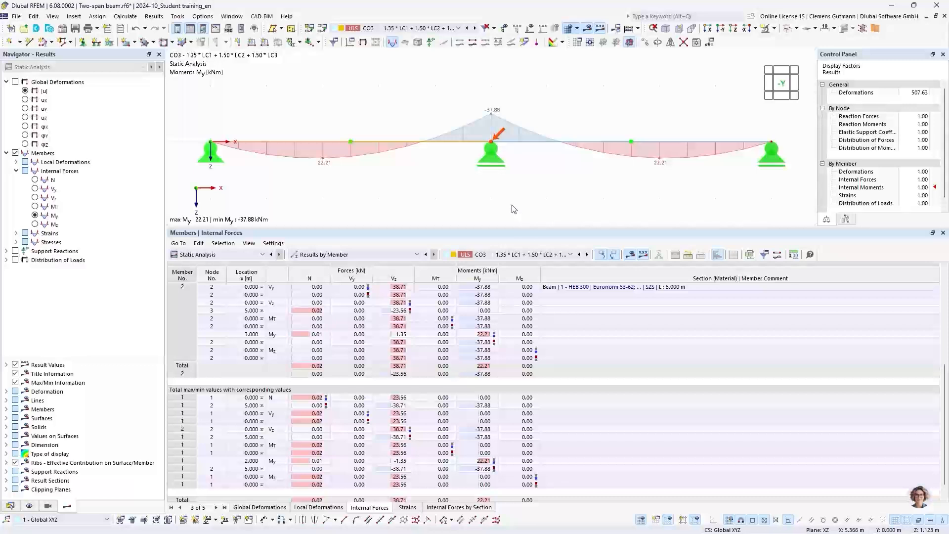
# Return to DS1, locate member 1's maximum My in the table, and display the moments of combination CO2.
pyautogui.click(417, 28)
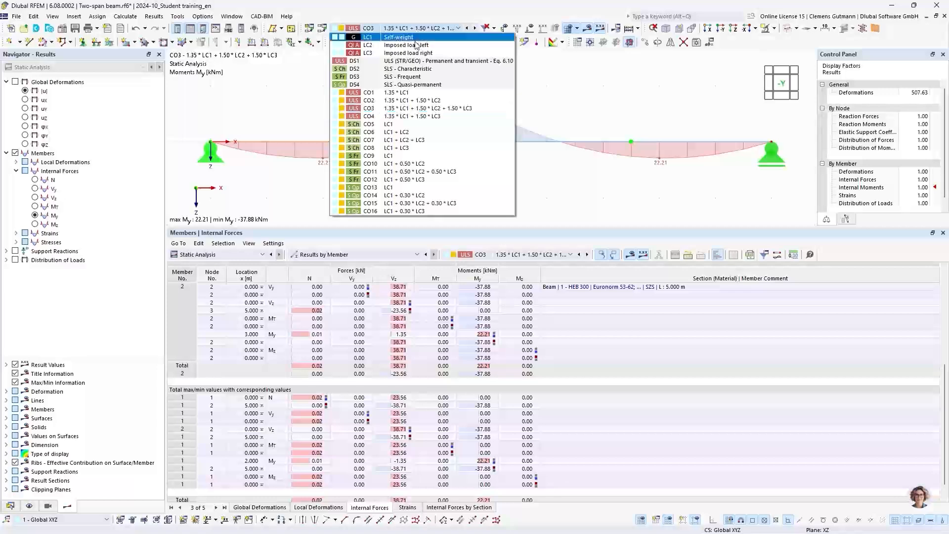
pyautogui.click(405, 62)
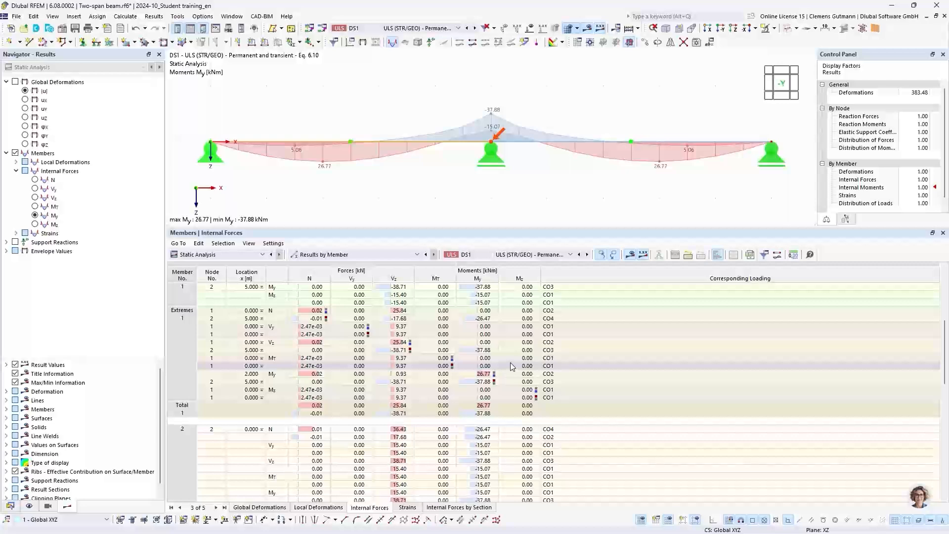
pyautogui.click(482, 374)
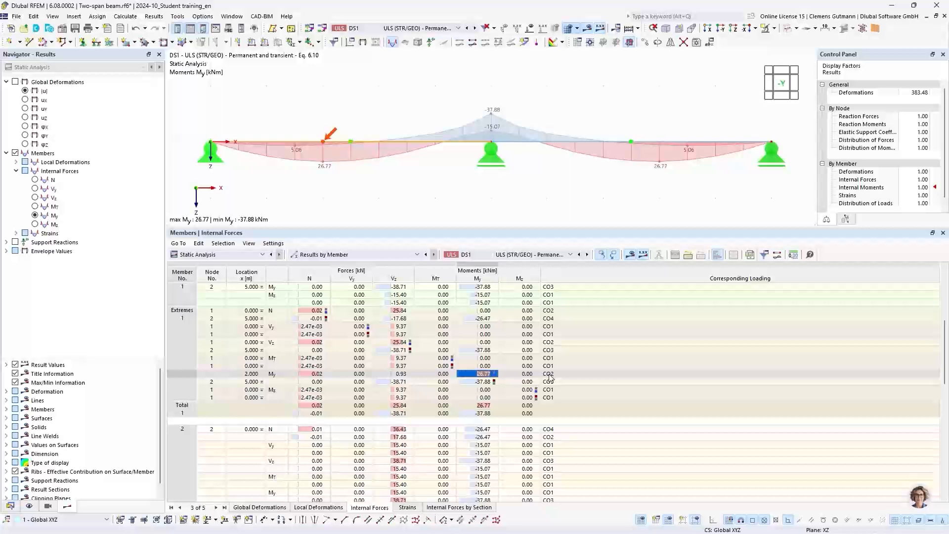
pyautogui.click(386, 29)
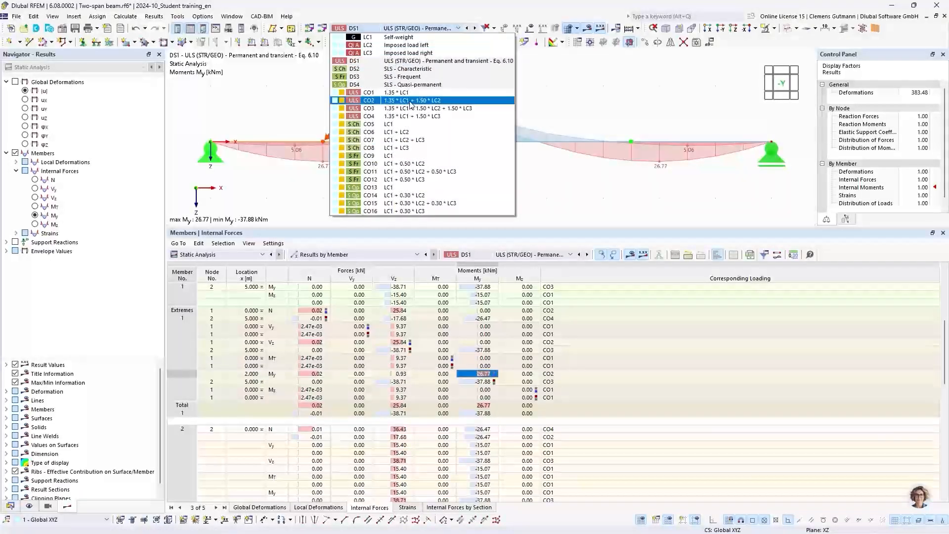
pyautogui.click(410, 100)
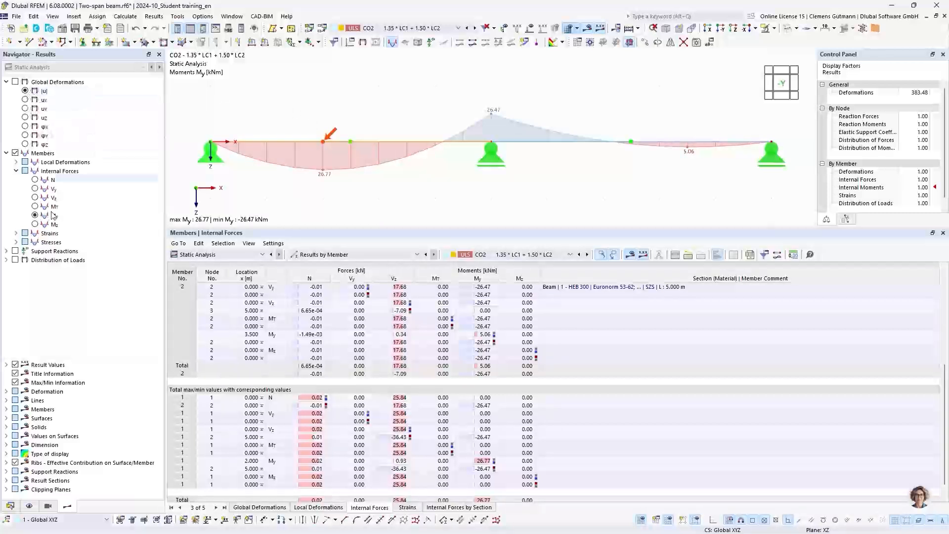
# Turn on the support reactions and show them for DS1 in an enlarged graphics area.
pyautogui.click(16, 251)
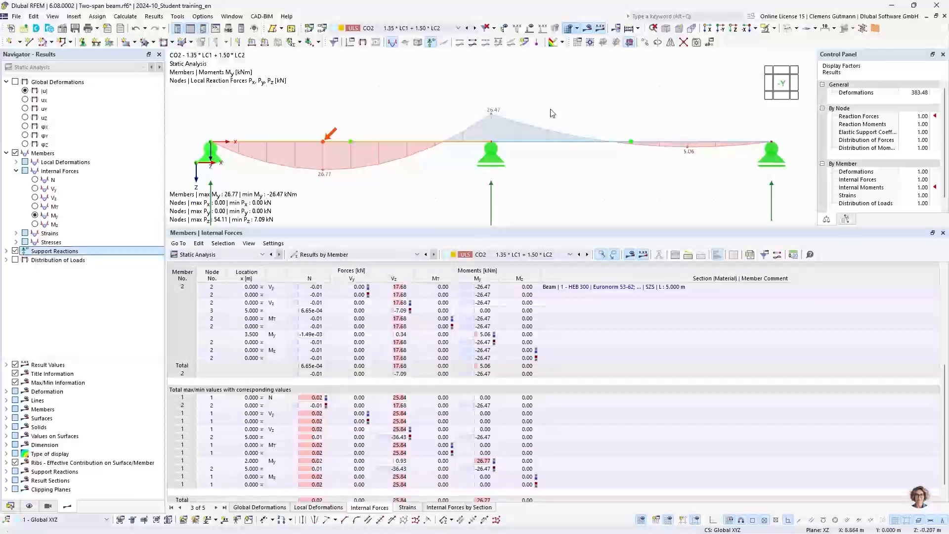
pyautogui.scroll(-3, 466, 110)
pyautogui.click(458, 28)
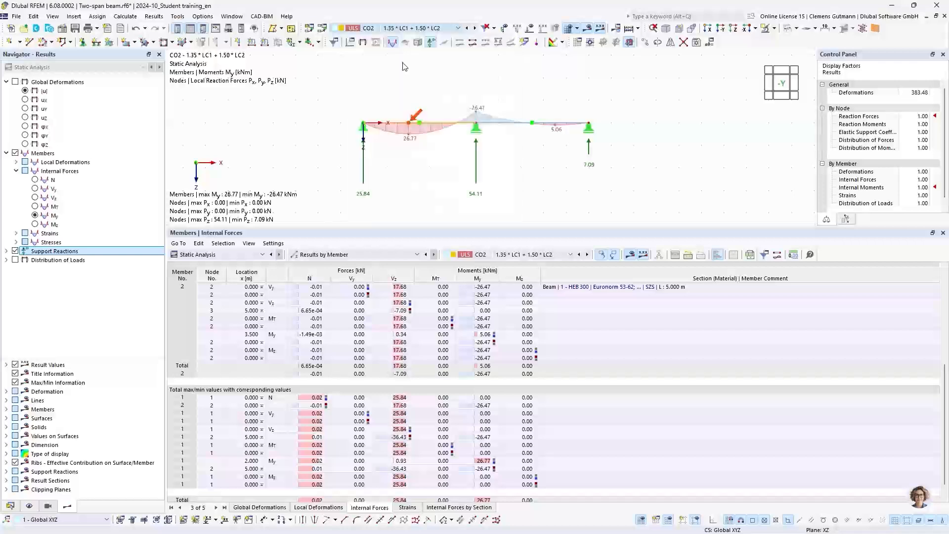
pyautogui.click(401, 62)
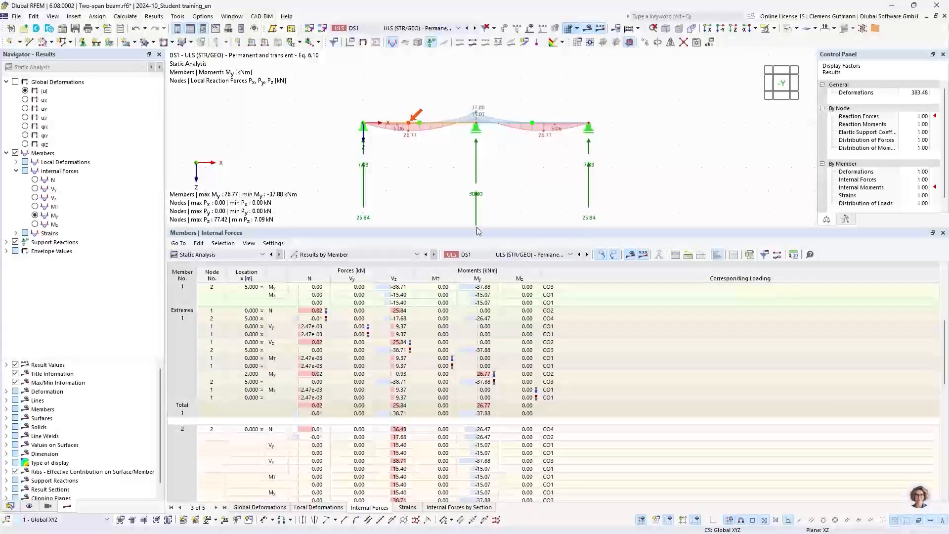
pyautogui.moveTo(478, 228); pyautogui.dragTo(482, 316)
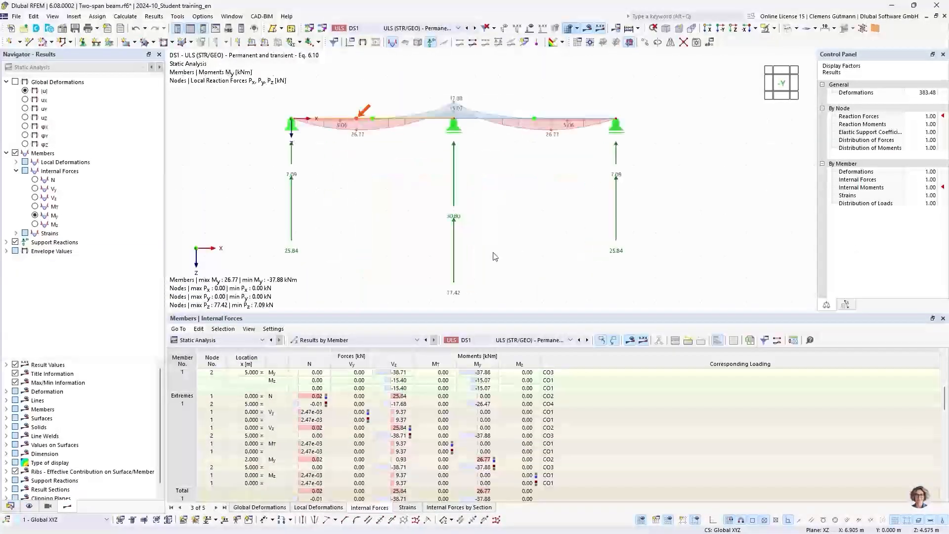
pyautogui.moveTo(494, 251); pyautogui.dragTo(479, 246, button='middle')
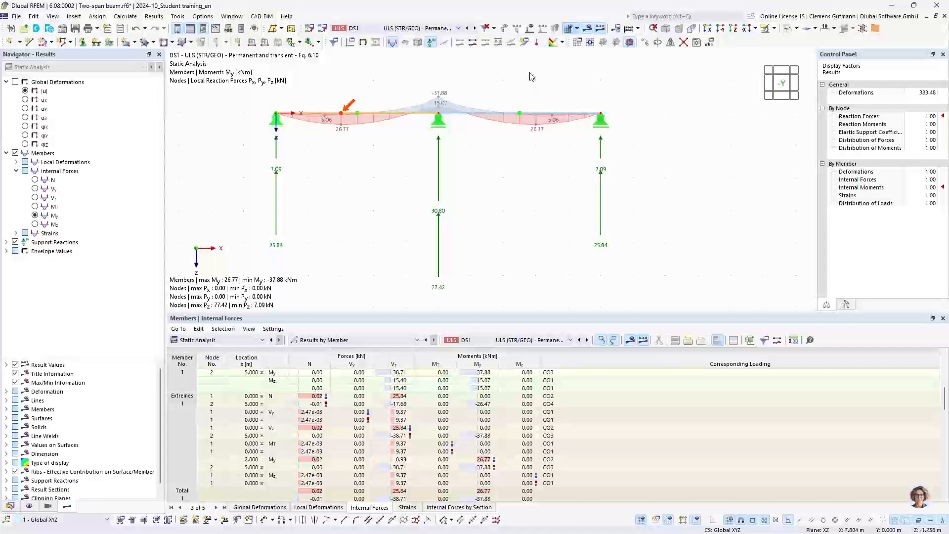
# Turn on the load display and view combination CO3 with its loads and support reactions.
pyautogui.click(532, 31)
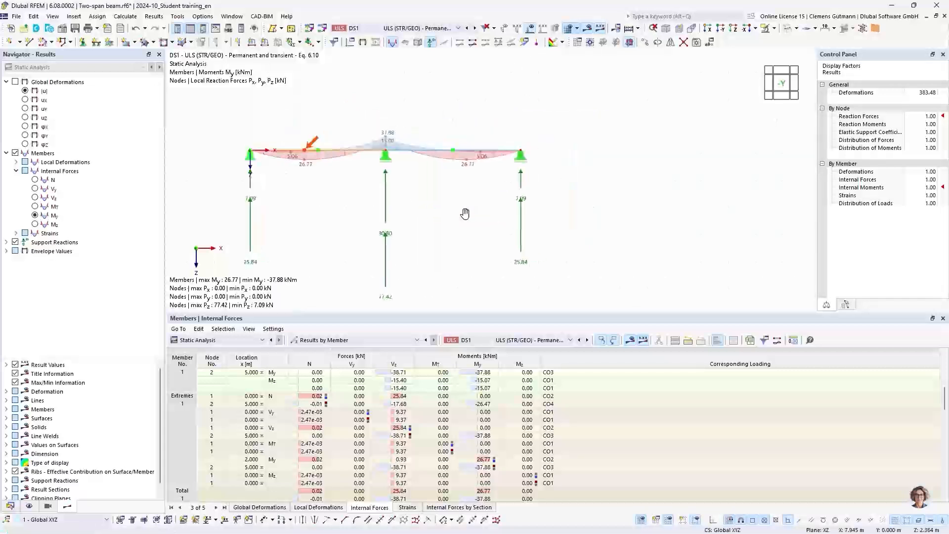
pyautogui.click(459, 28)
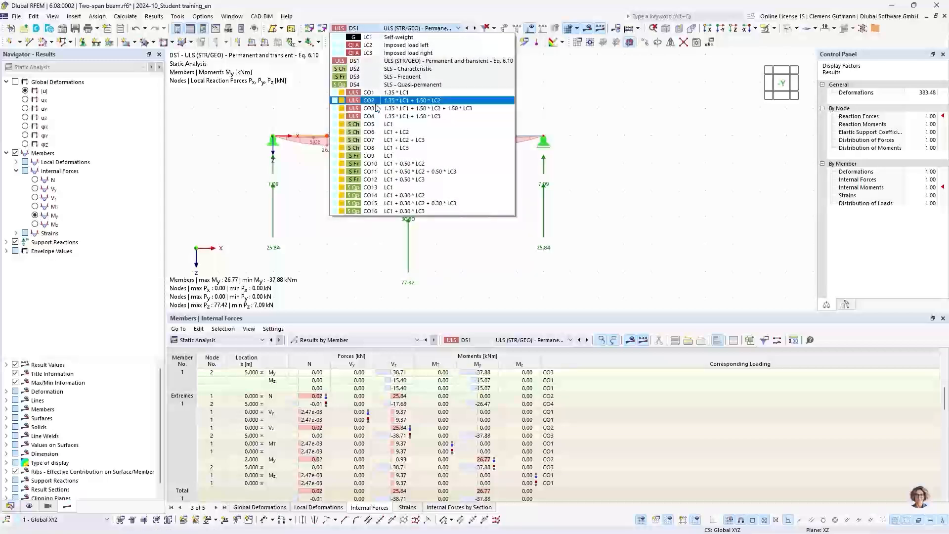
pyautogui.press('Escape')
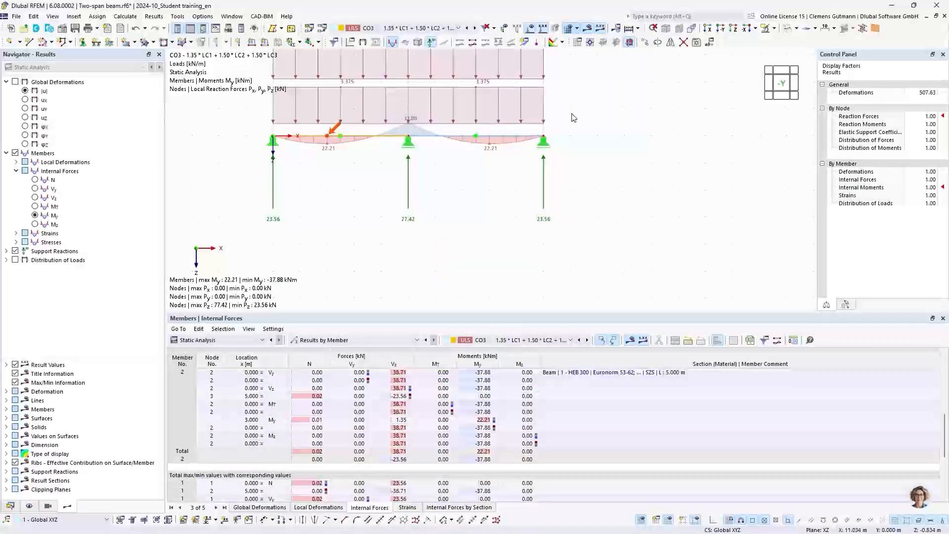
pyautogui.moveTo(572, 114); pyautogui.dragTo(606, 164, button='middle')
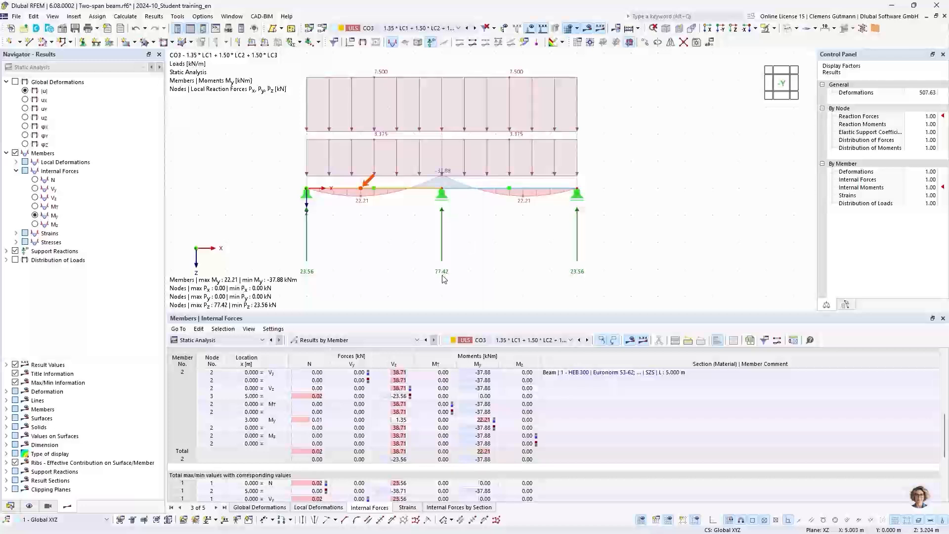
# Switch back to design situation DS1 and list the results by node in the table.
pyautogui.click(412, 29)
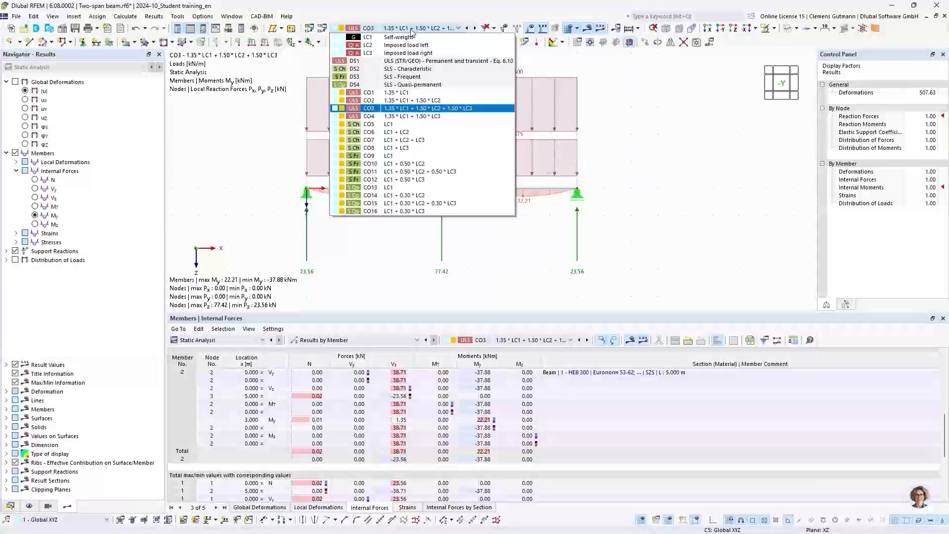
pyautogui.click(366, 62)
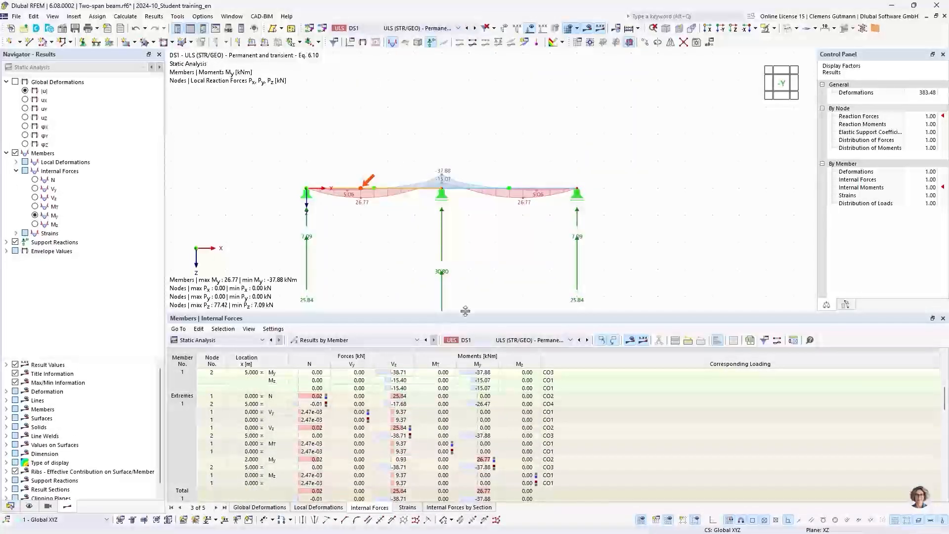
pyautogui.click(341, 340)
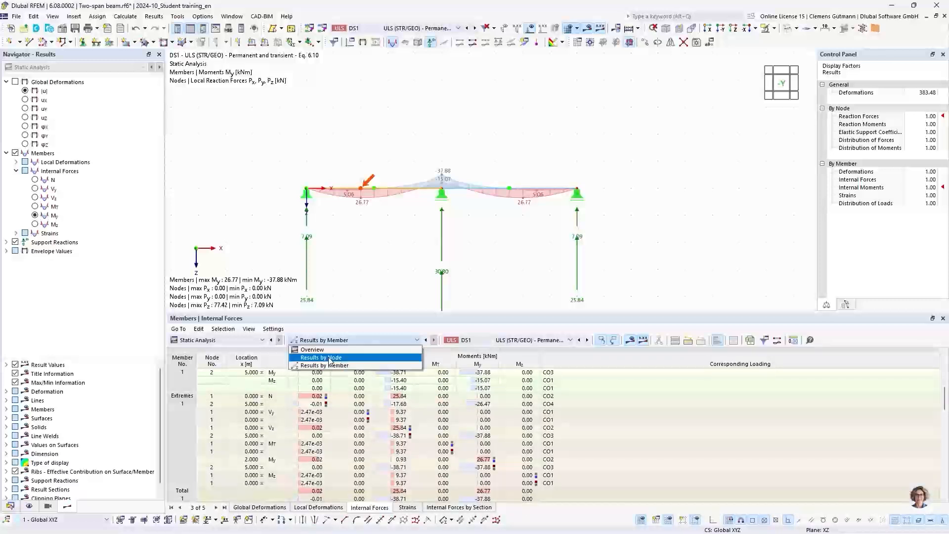
pyautogui.click(321, 358)
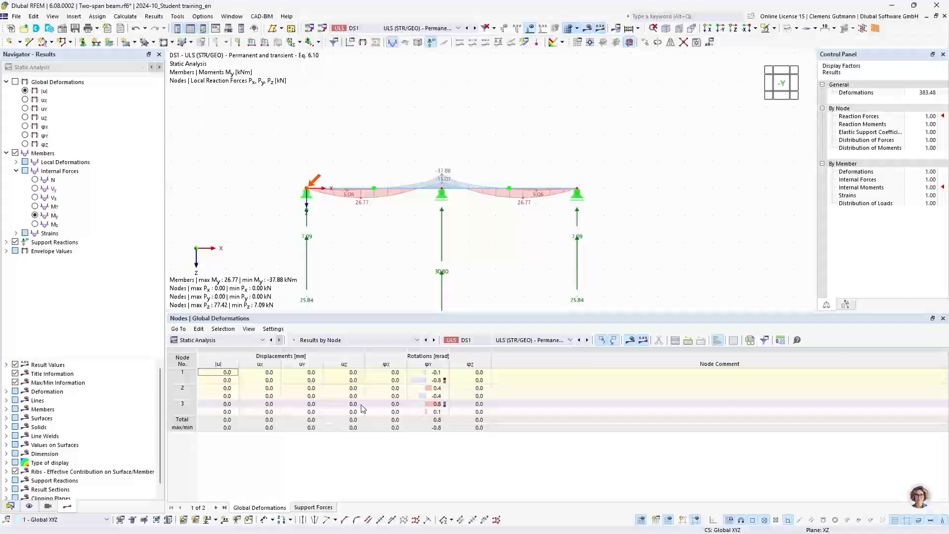
# List the nodal support forces, locate node 2's maximum Pz with its corresponding loading, and bring all reaction arrows into view.
pyautogui.click(312, 508)
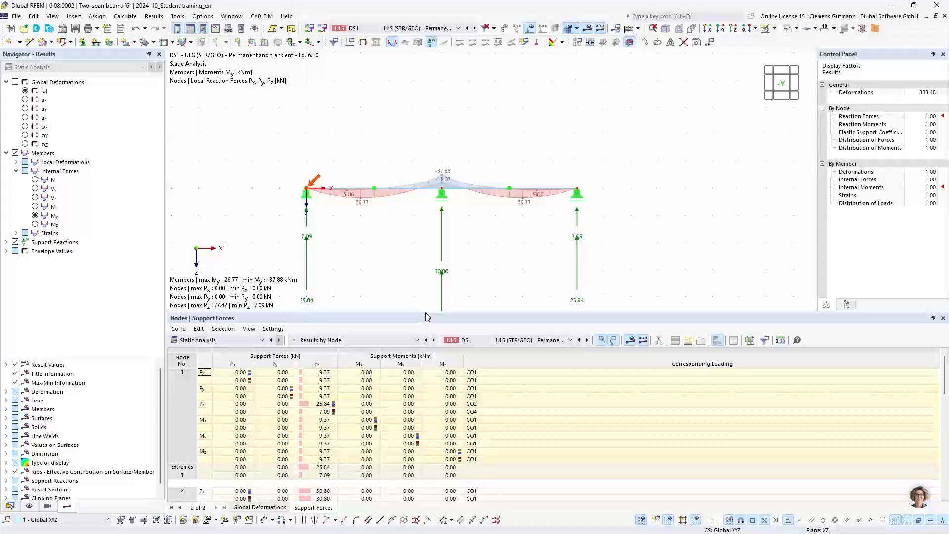
pyautogui.moveTo(427, 316); pyautogui.dragTo(425, 226)
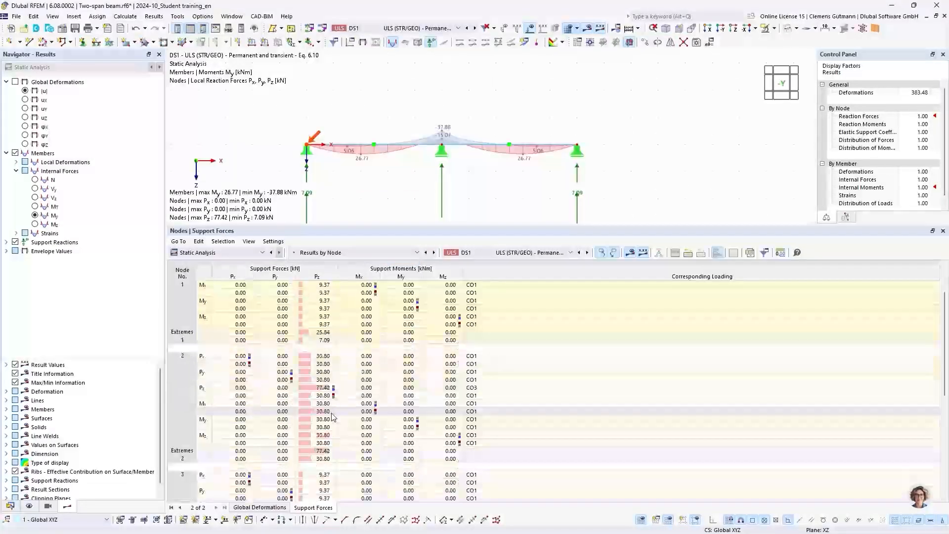
pyautogui.click(321, 388)
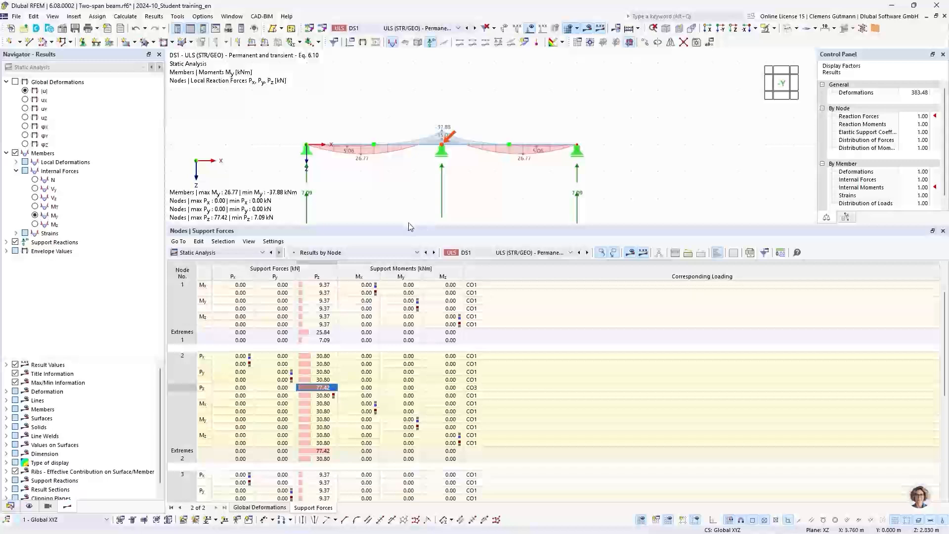
pyautogui.moveTo(409, 226); pyautogui.dragTo(410, 292)
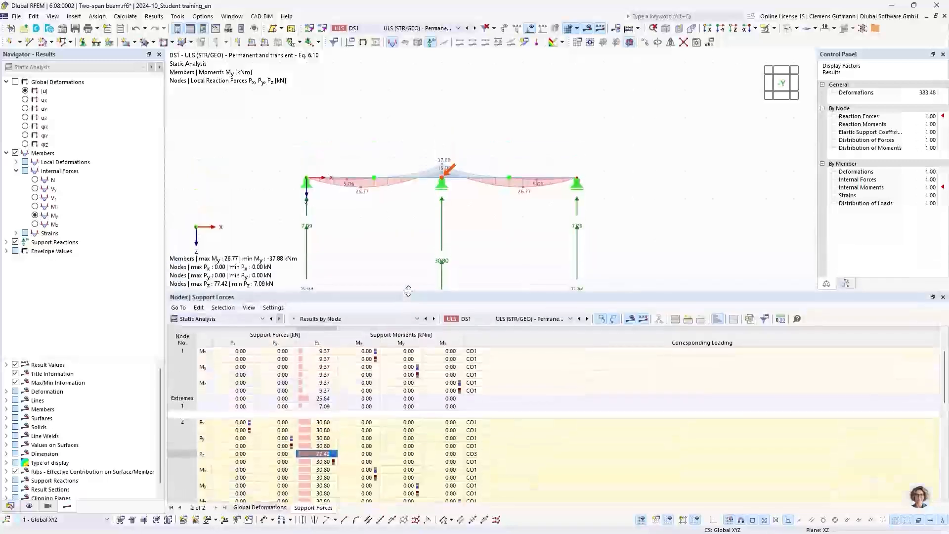
pyautogui.click(473, 454)
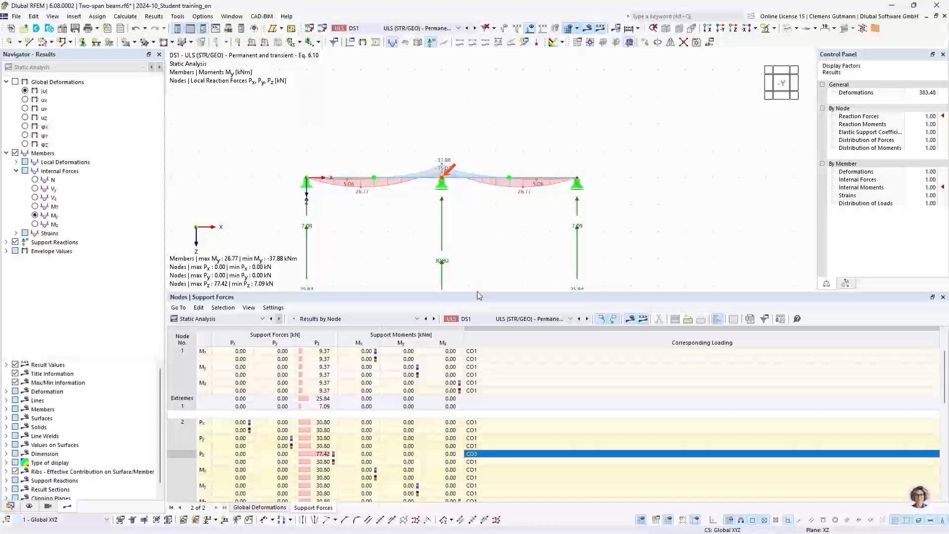
pyautogui.moveTo(478, 296); pyautogui.dragTo(478, 336)
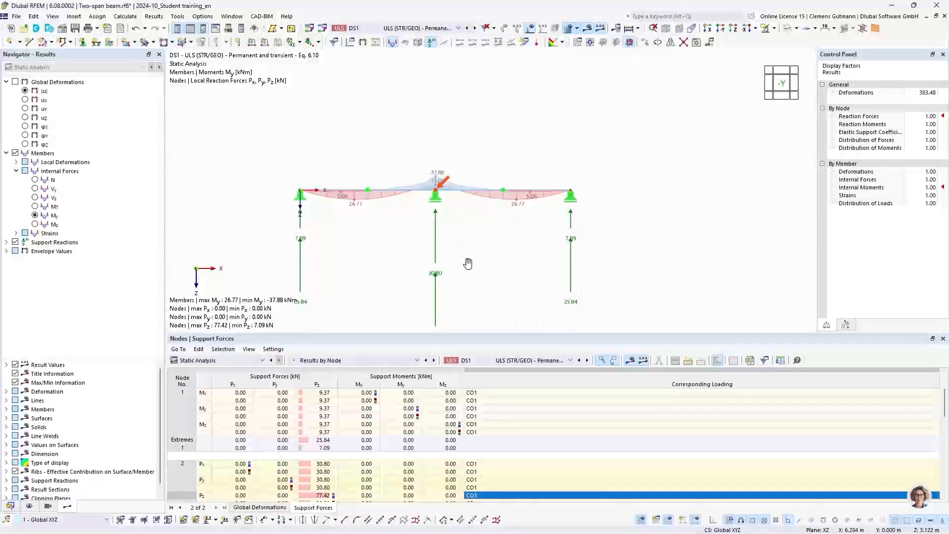
pyautogui.moveTo(468, 263); pyautogui.dragTo(484, 236, button='middle')
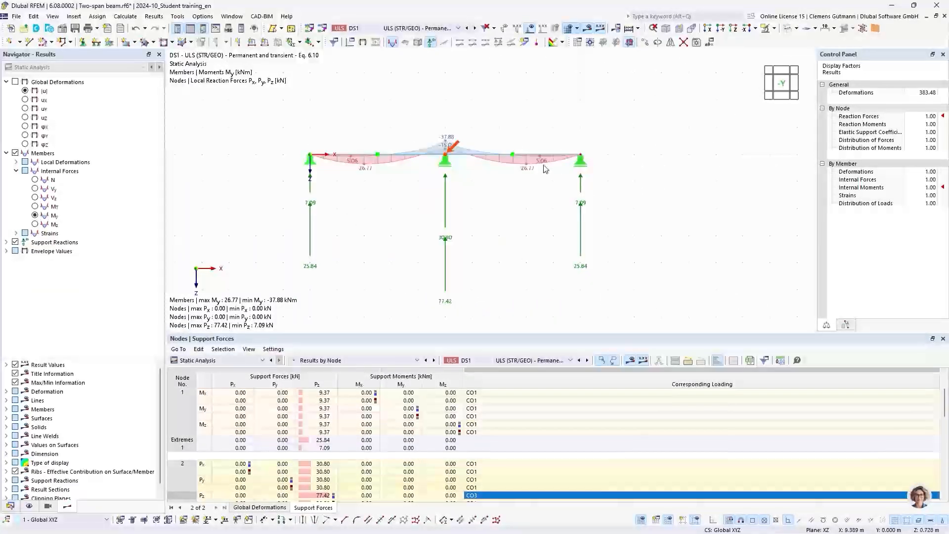
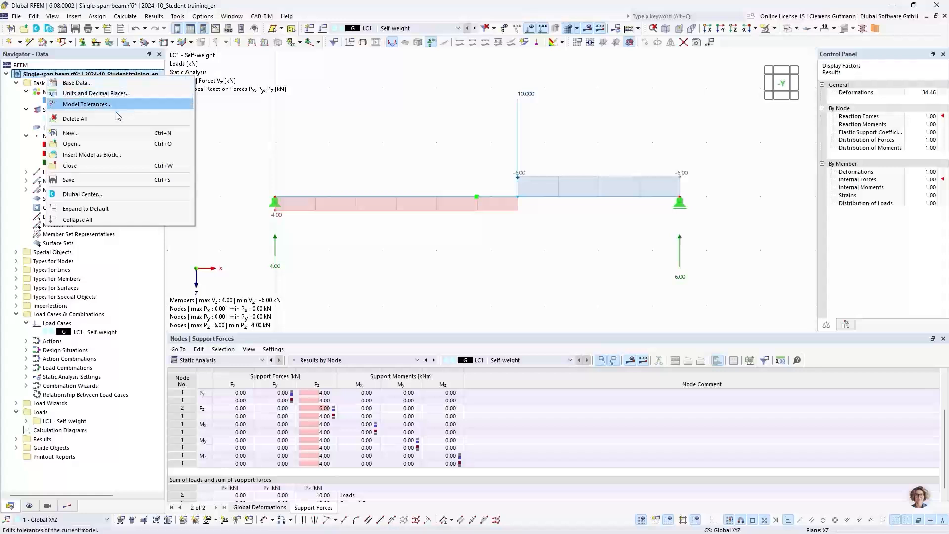
# Close the Single-span beam model and save its changes.
pyautogui.click(114, 166)
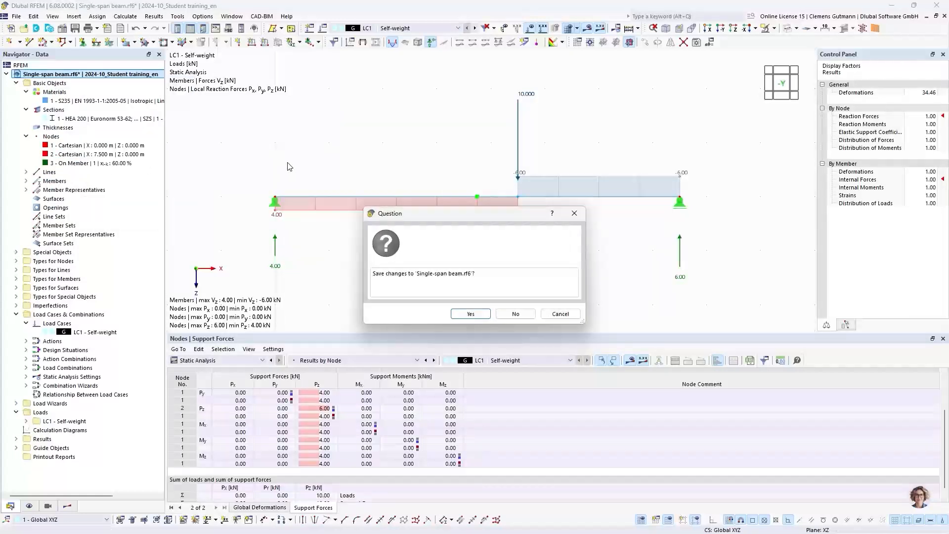
pyautogui.click(480, 314)
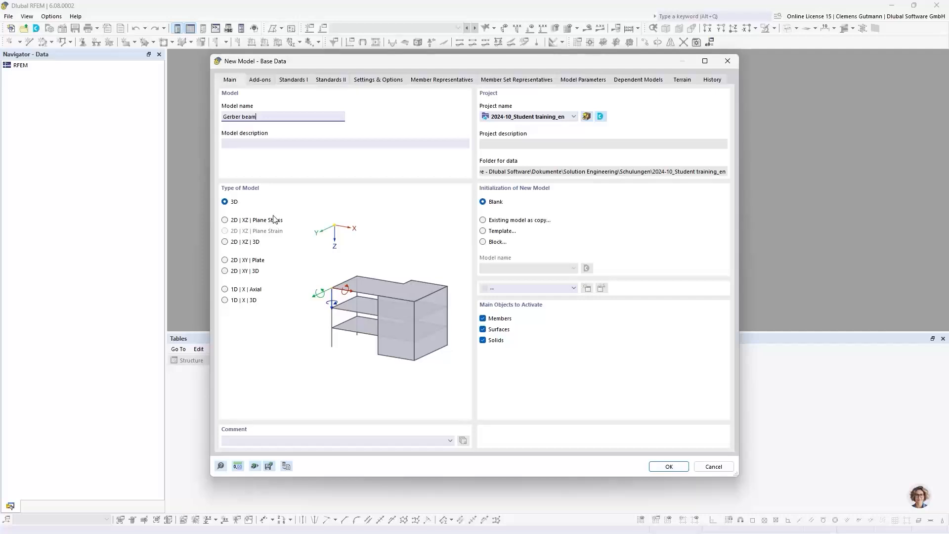
# Name the new model Gerber beam, initialize it as a copy of an existing model, and expand the Dokumente folder for the source.
pyautogui.press('Tab')
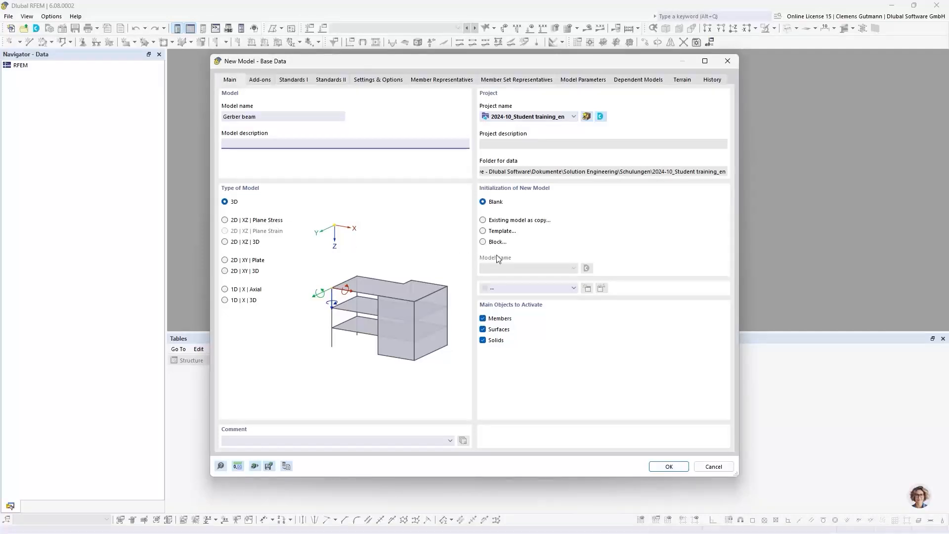
pyautogui.click(483, 221)
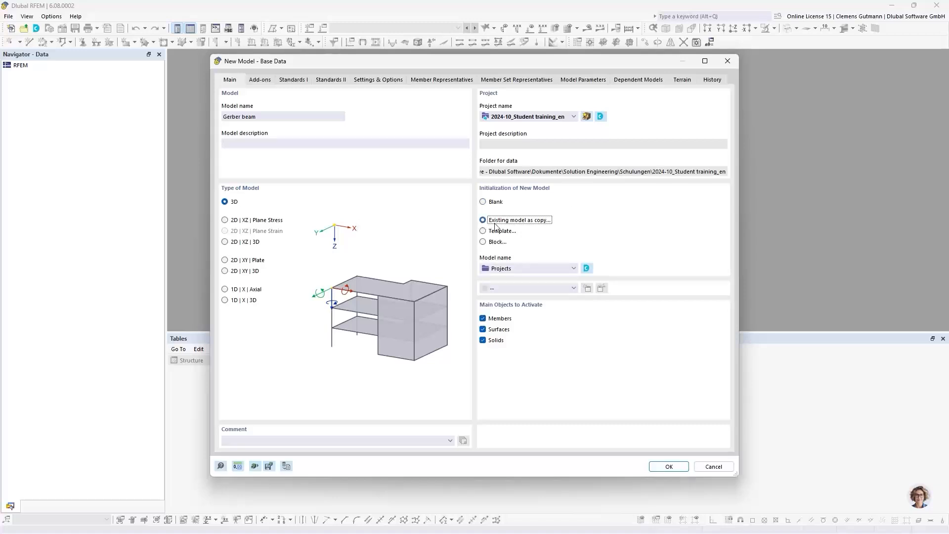
pyautogui.click(574, 270)
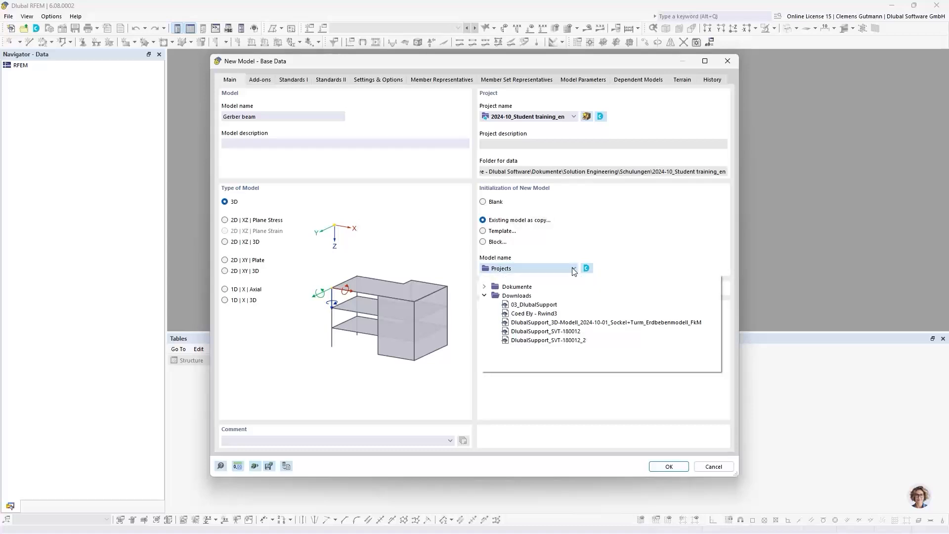
pyautogui.click(485, 288)
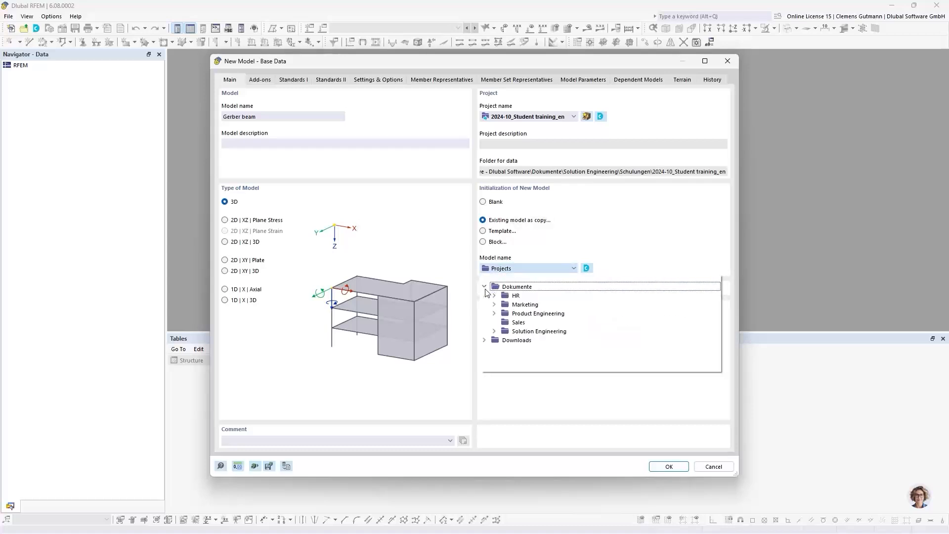
pyautogui.click(494, 331)
pyautogui.scroll(-2, 507, 361)
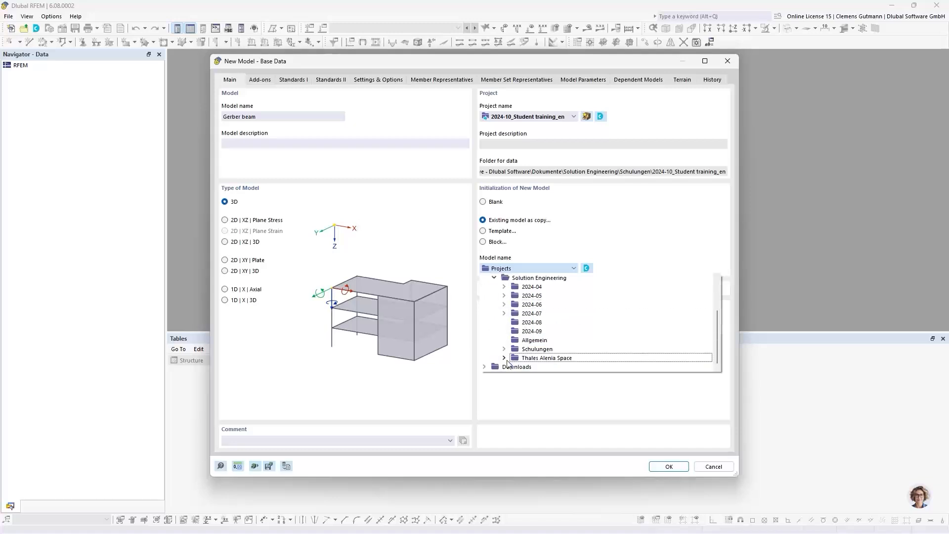
pyautogui.click(504, 349)
pyautogui.scroll(-1, 509, 351)
pyautogui.click(514, 340)
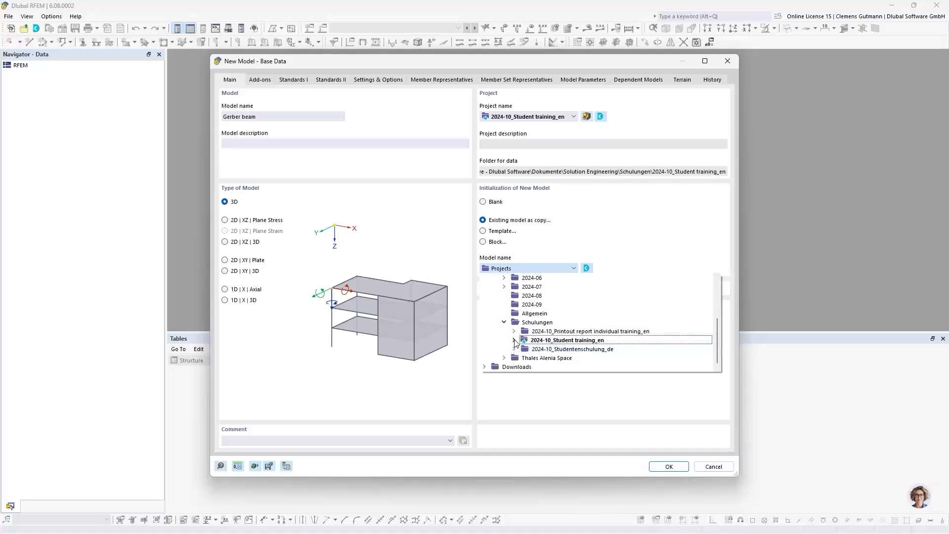
pyautogui.click(514, 340)
pyautogui.scroll(-1, 554, 342)
pyautogui.click(596, 340)
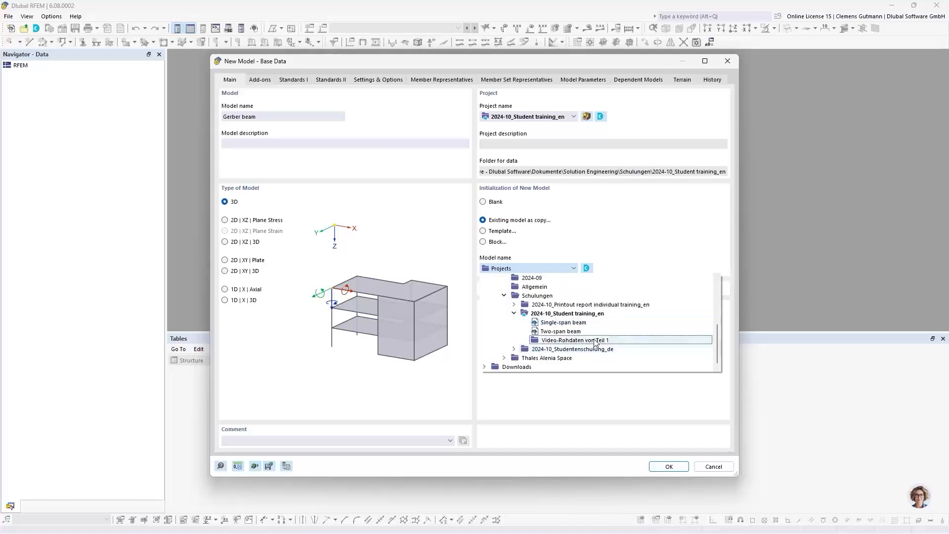
pyautogui.click(554, 332)
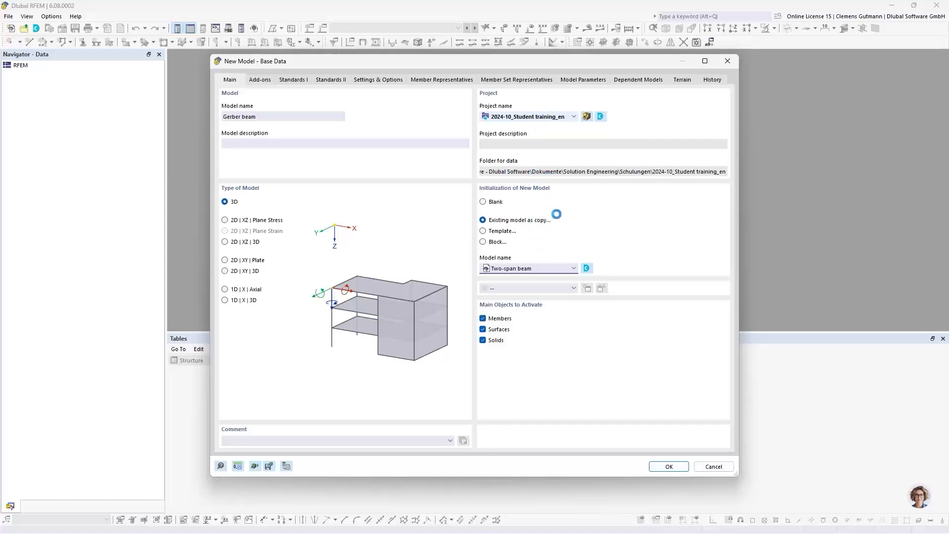
pyautogui.click(574, 117)
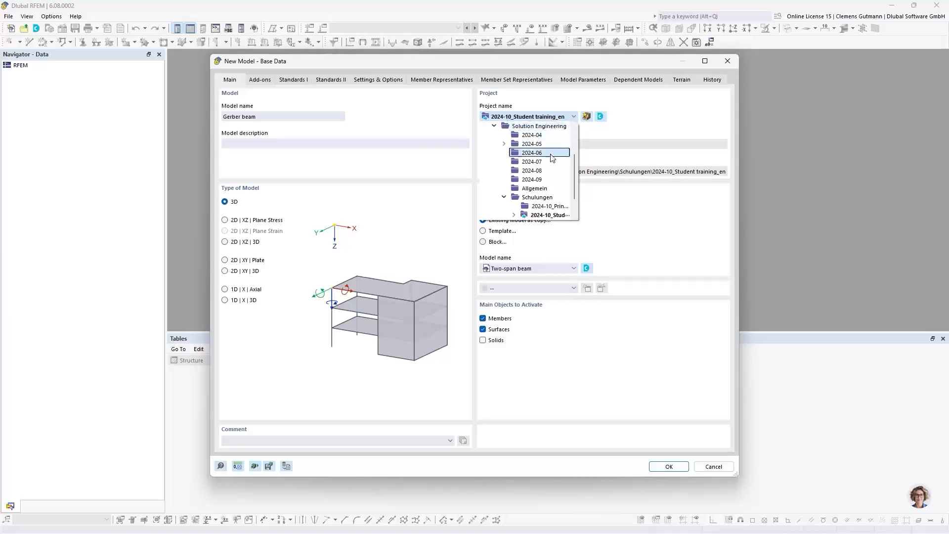
pyautogui.click(514, 117)
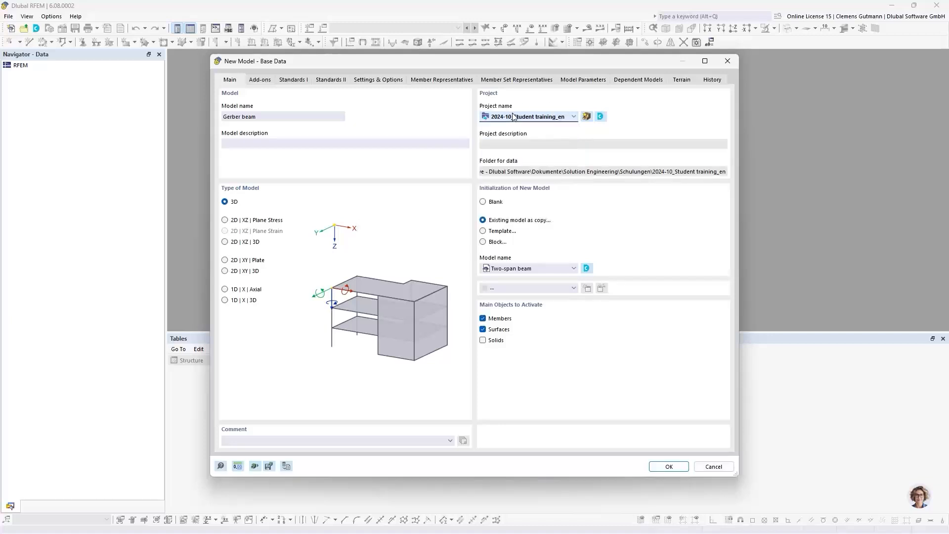
pyautogui.click(558, 271)
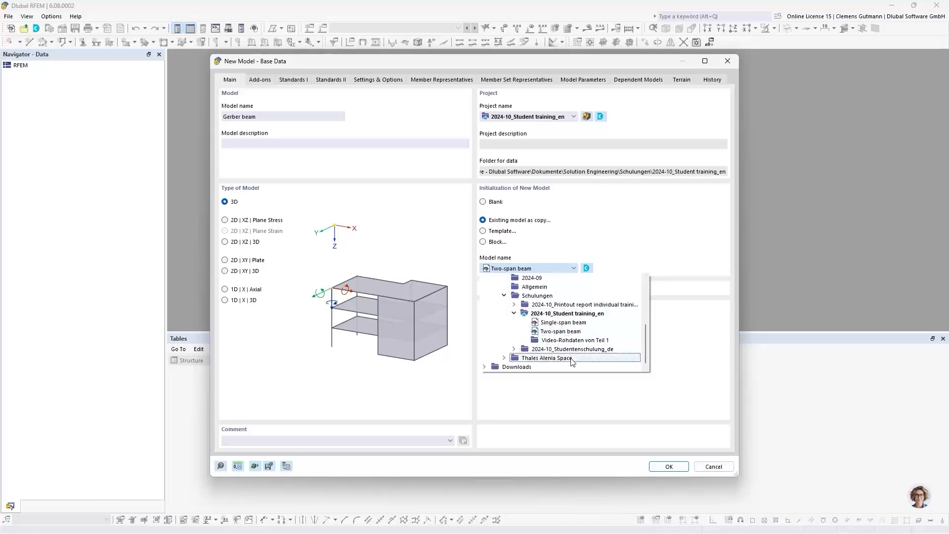
pyautogui.click(628, 246)
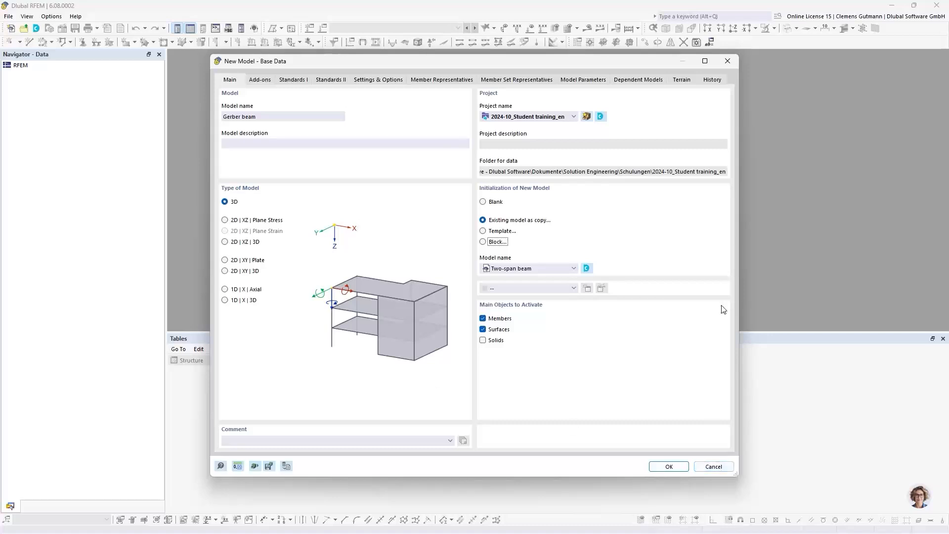
pyautogui.click(710, 467)
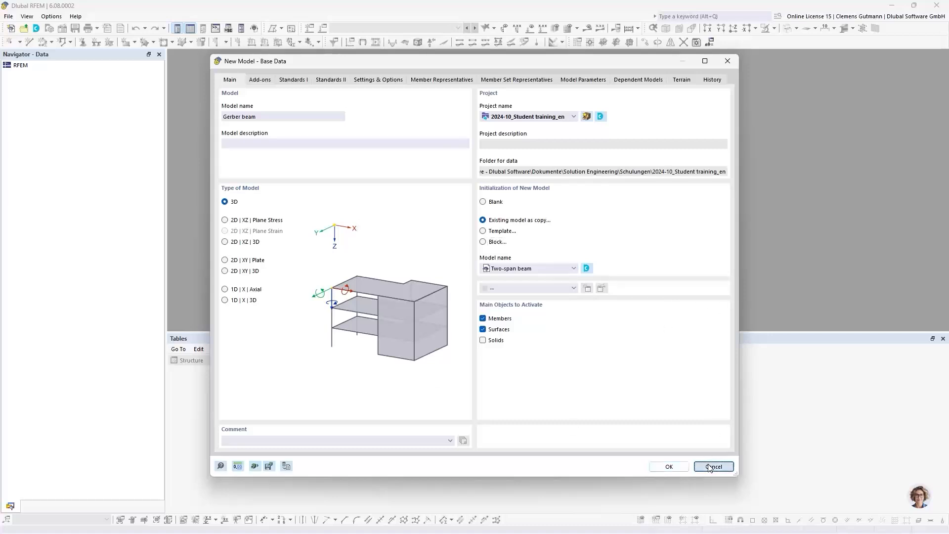
# Open the Dlubal Center and examine the project folder tree, widening the project navigator so the full folder names can be read.
pyautogui.click(37, 29)
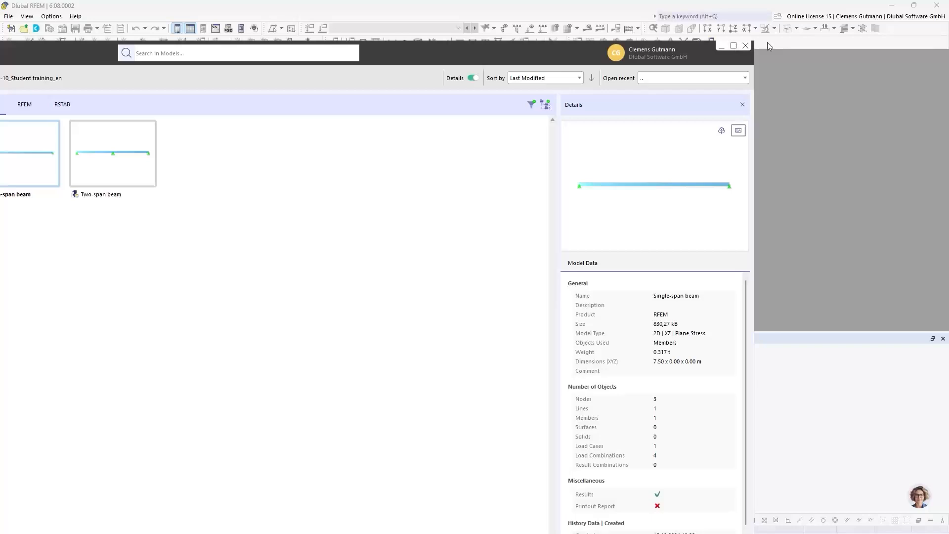
pyautogui.moveTo(754, 41); pyautogui.dragTo(537, 197)
pyautogui.moveTo(309, 213); pyautogui.dragTo(645, 55)
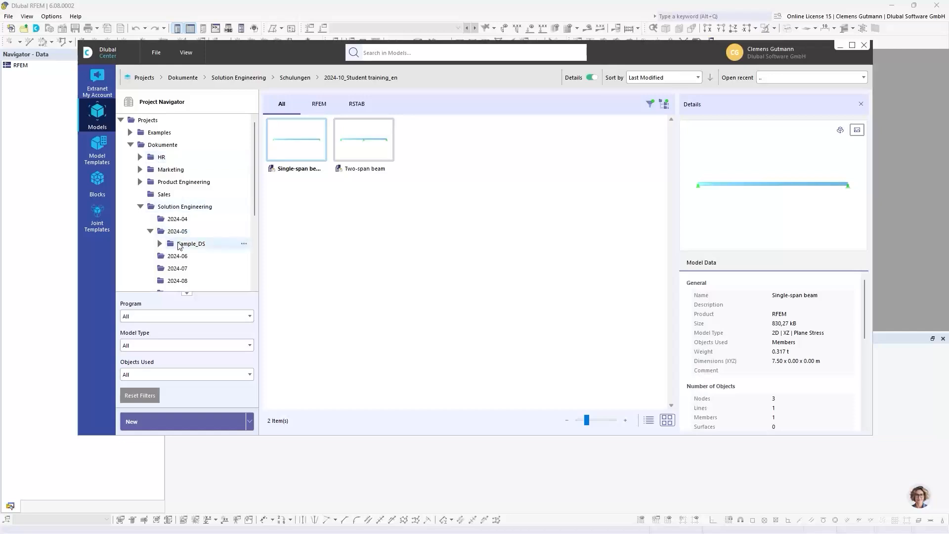
pyautogui.scroll(-3, 179, 246)
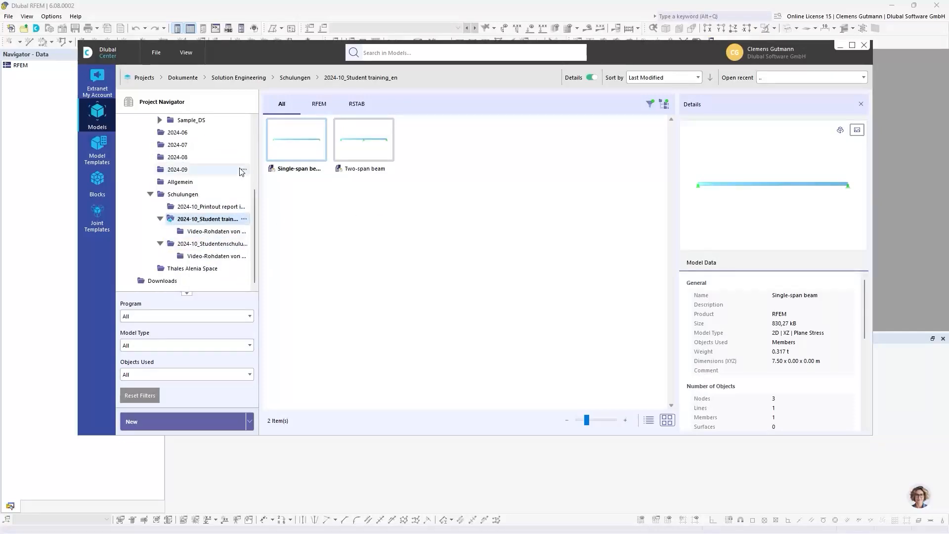
pyautogui.scroll(3, 149, 128)
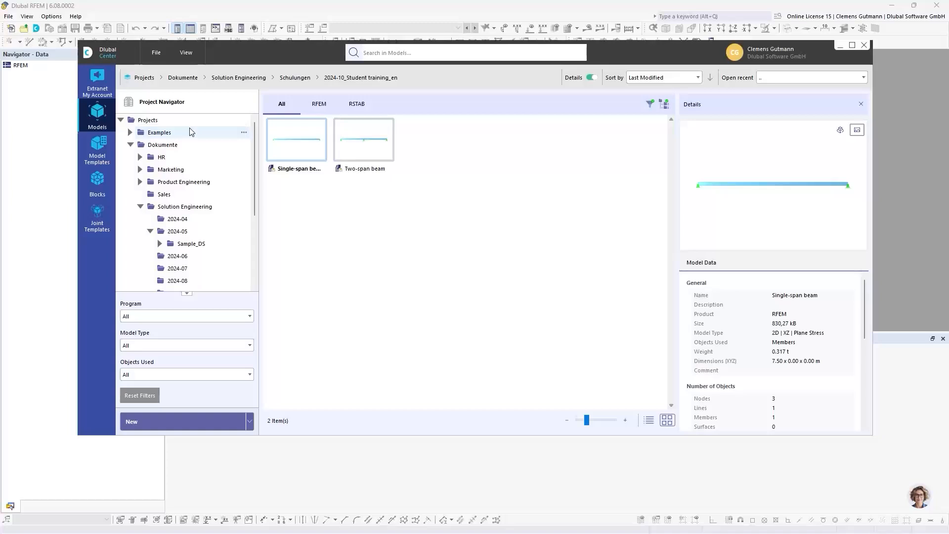
pyautogui.scroll(-3, 191, 132)
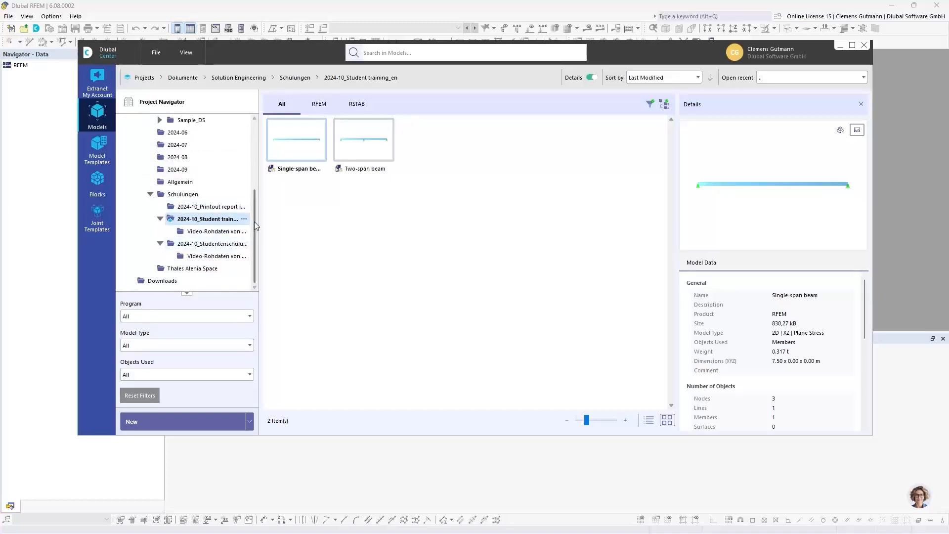
pyautogui.moveTo(259, 216); pyautogui.dragTo(320, 216)
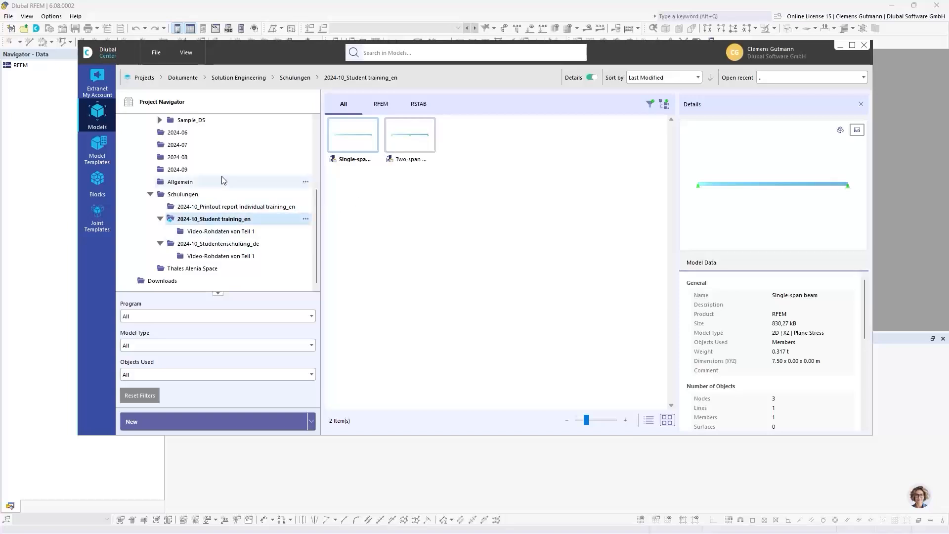
pyautogui.scroll(5, 170, 168)
pyautogui.scroll(-5, 187, 217)
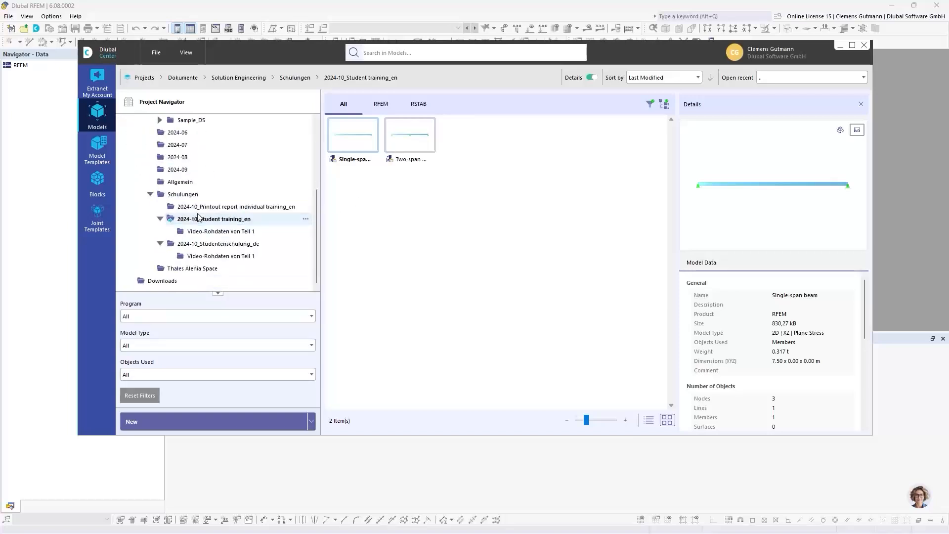
pyautogui.scroll(5, 186, 216)
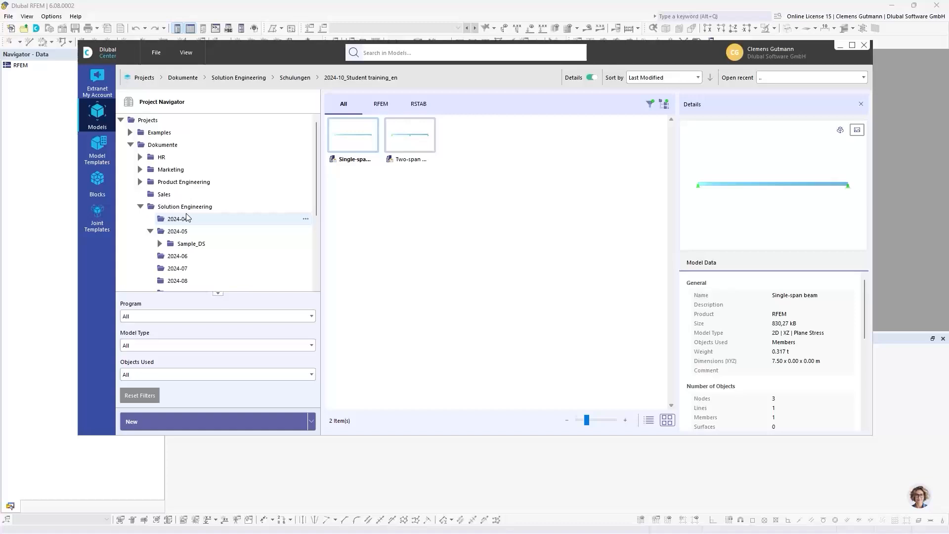
pyautogui.rightClick(149, 124)
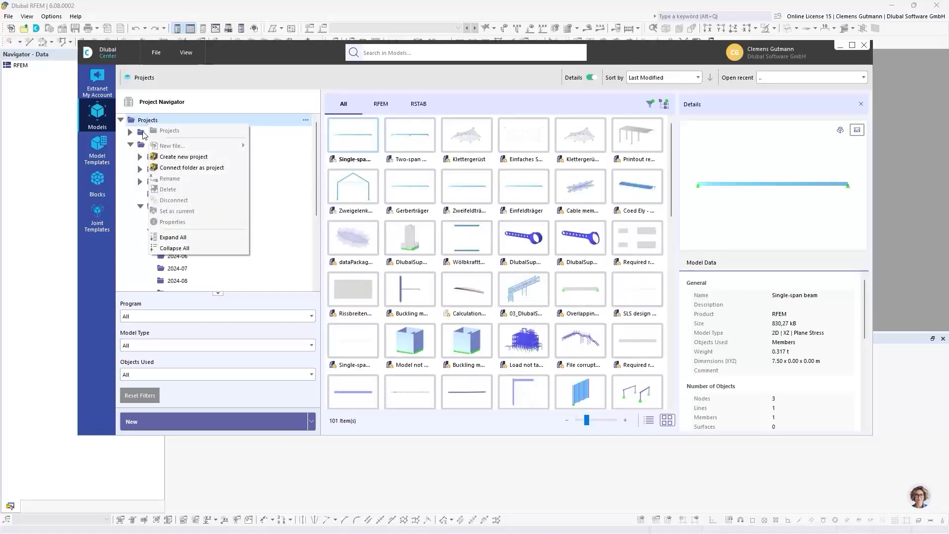
pyautogui.click(196, 169)
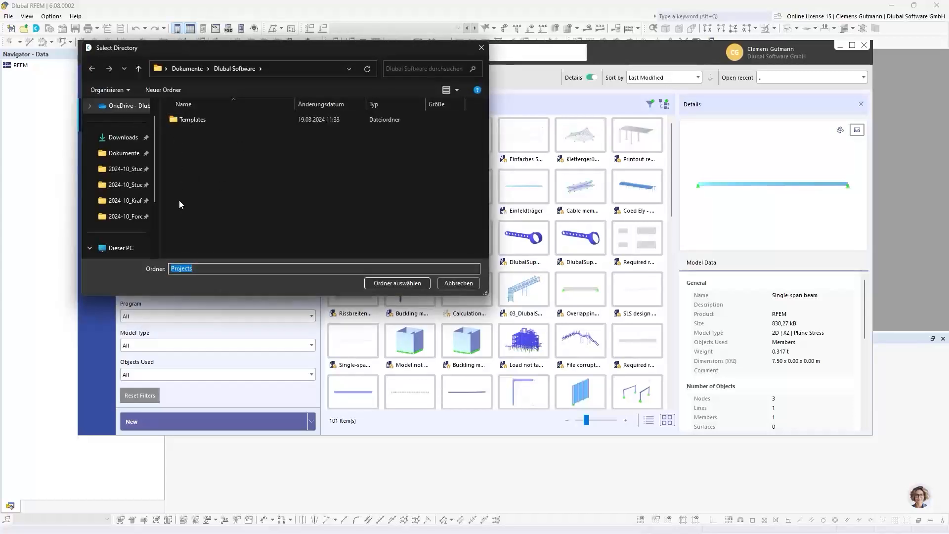
pyautogui.scroll(2, 157, 167)
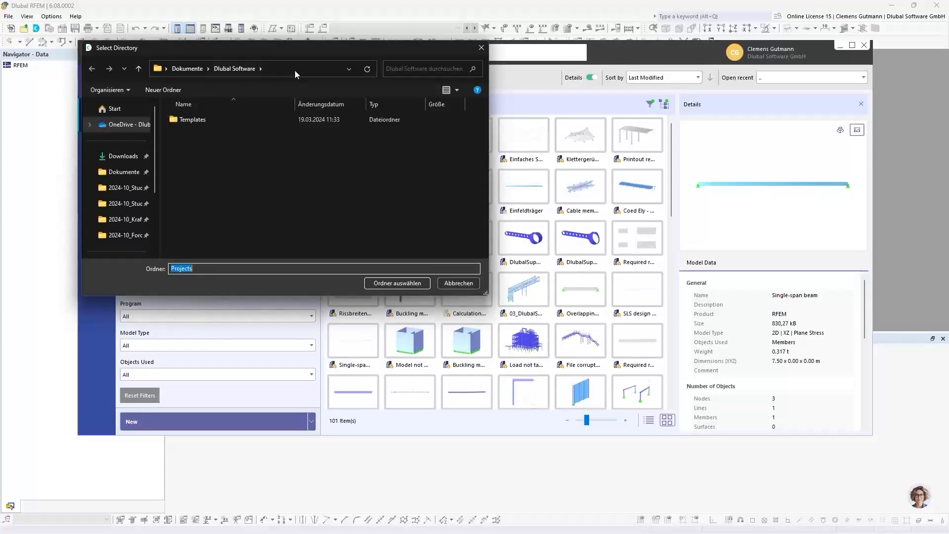
pyautogui.moveTo(342, 46); pyautogui.dragTo(369, 82)
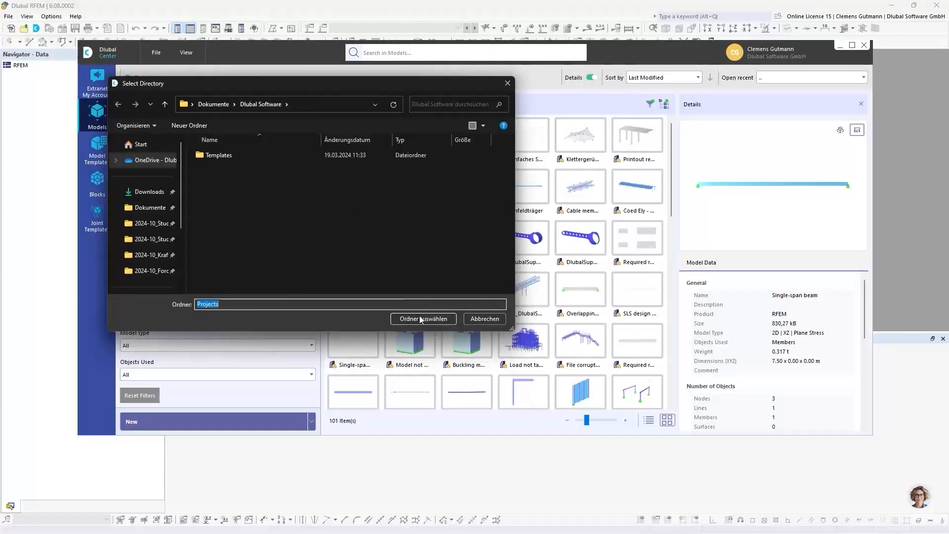
pyautogui.click(485, 319)
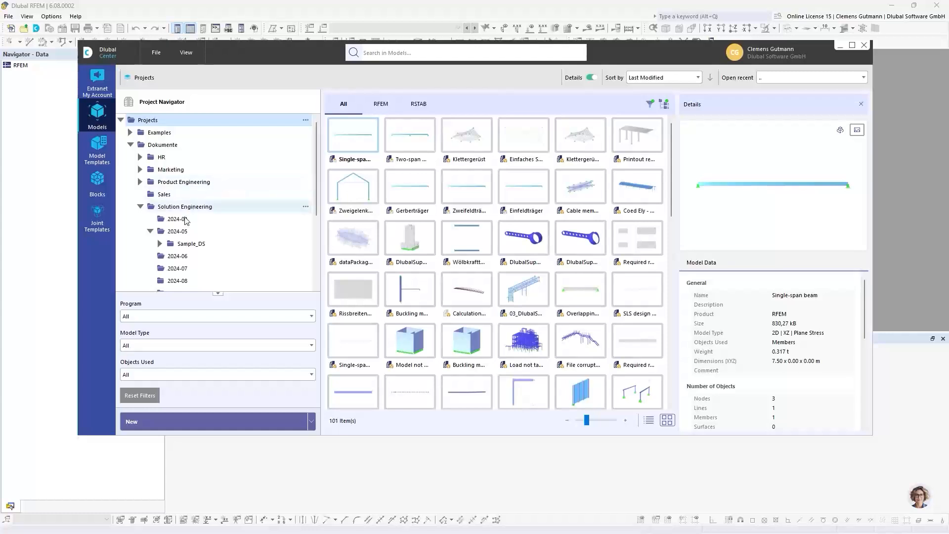
# Look over the project folders under Solution Engineering and close the Dlubal Center.
pyautogui.scroll(-1, 187, 222)
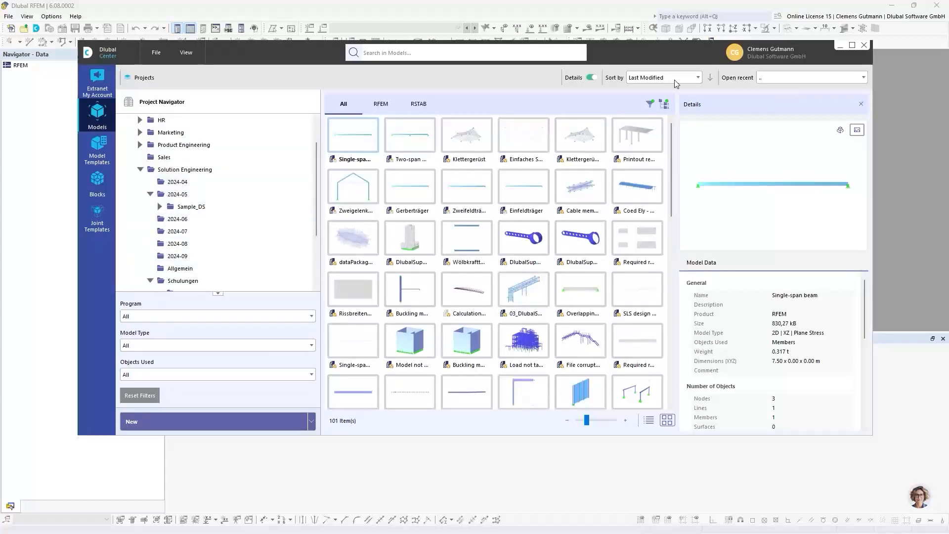
pyautogui.scroll(1, 237, 143)
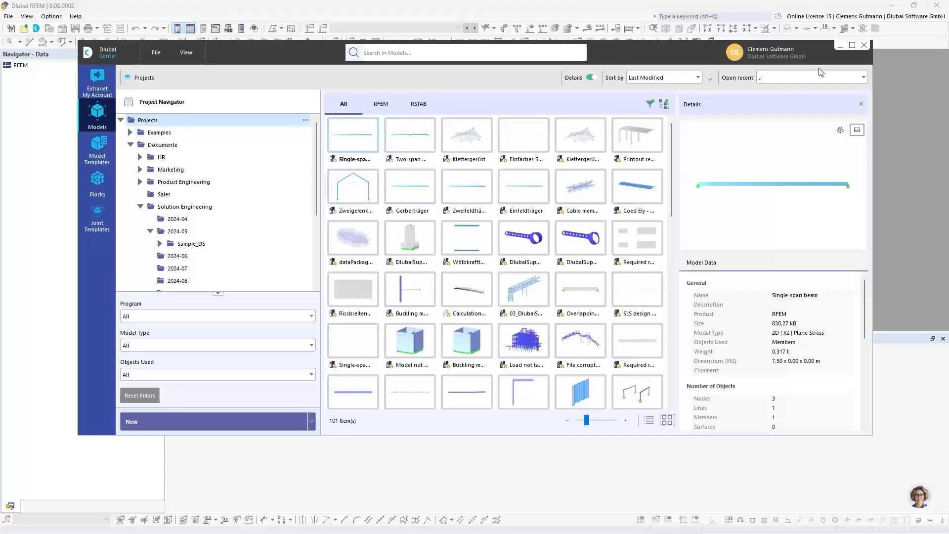
pyautogui.click(863, 46)
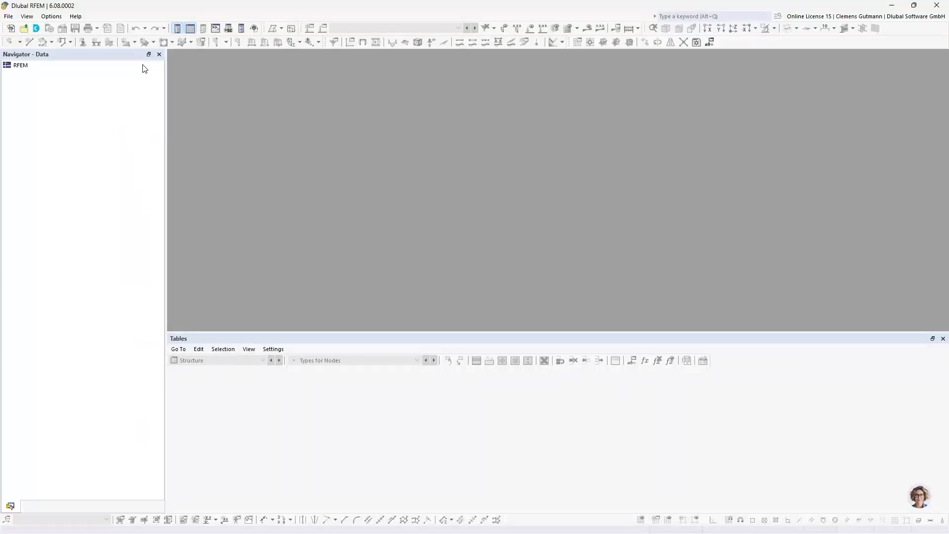
# Start a new model and name it "Gerber beam".
pyautogui.click(8, 16)
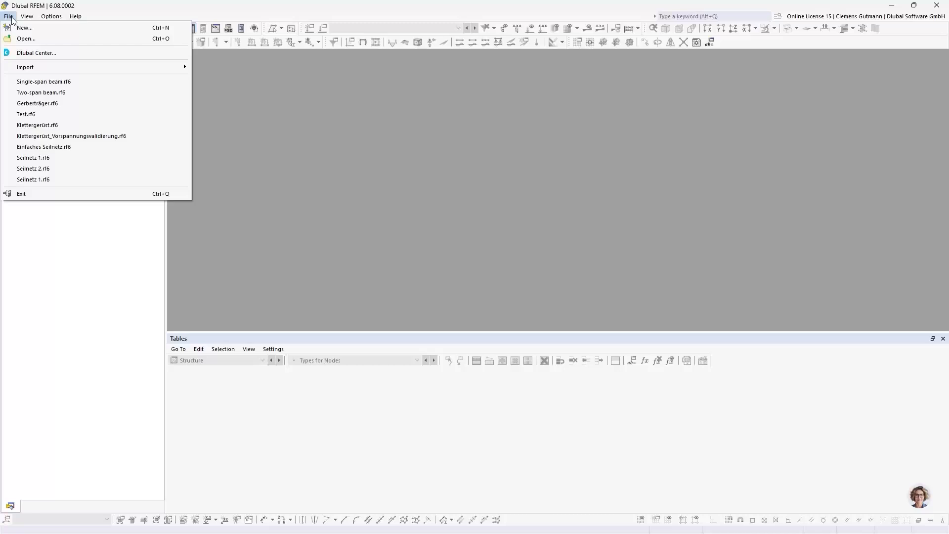
pyautogui.click(21, 29)
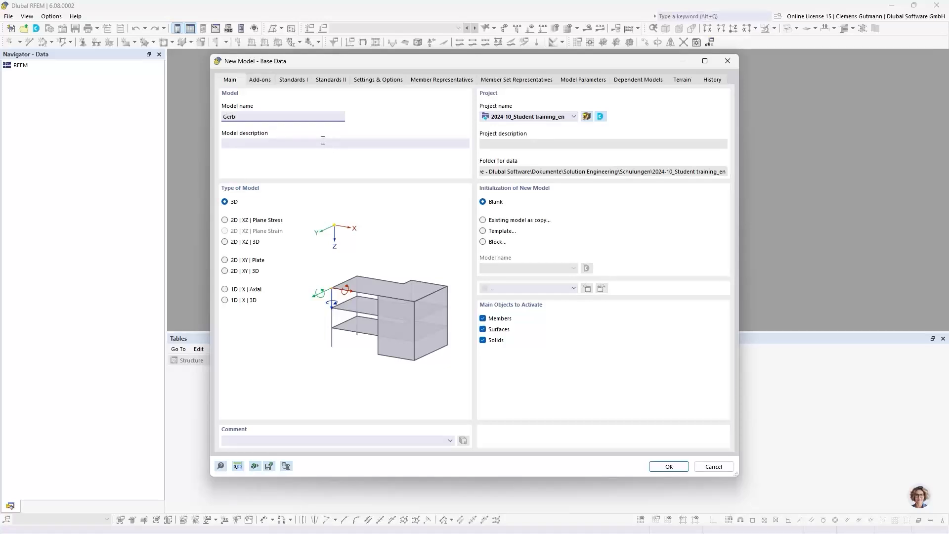
pyautogui.write('beam')
pyautogui.click(323, 143)
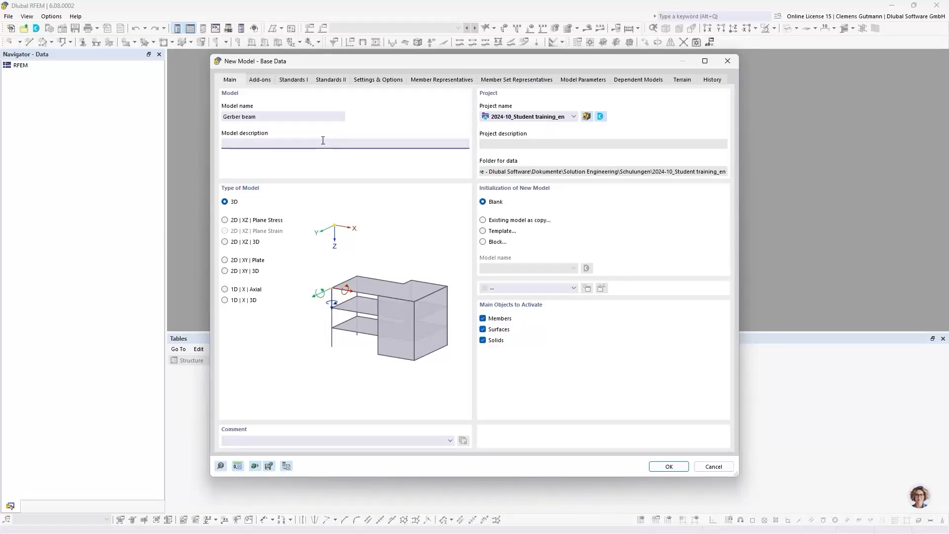
# Initialize the new model as a copy of the existing Two-span beam model from the 2024-10_Student training_en project.
pyautogui.click(507, 222)
pyautogui.click(556, 268)
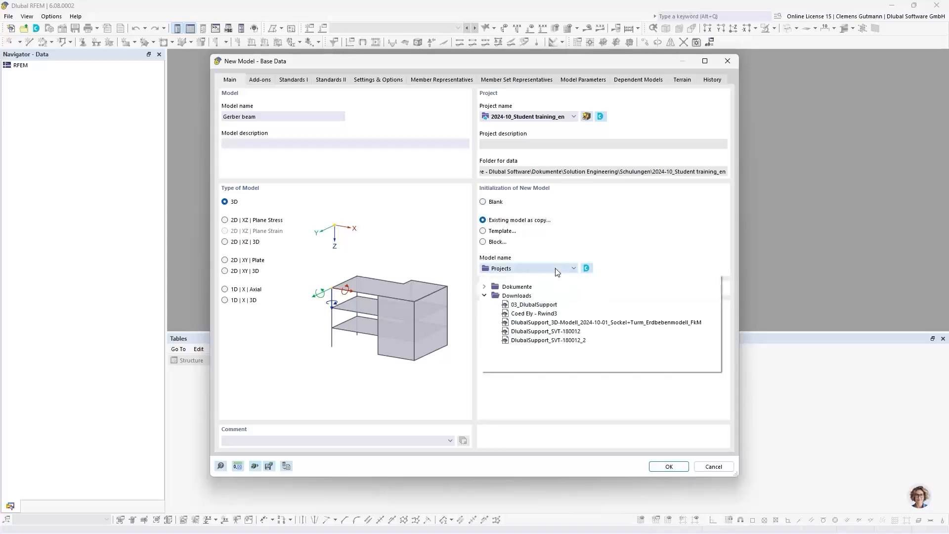
pyautogui.click(485, 286)
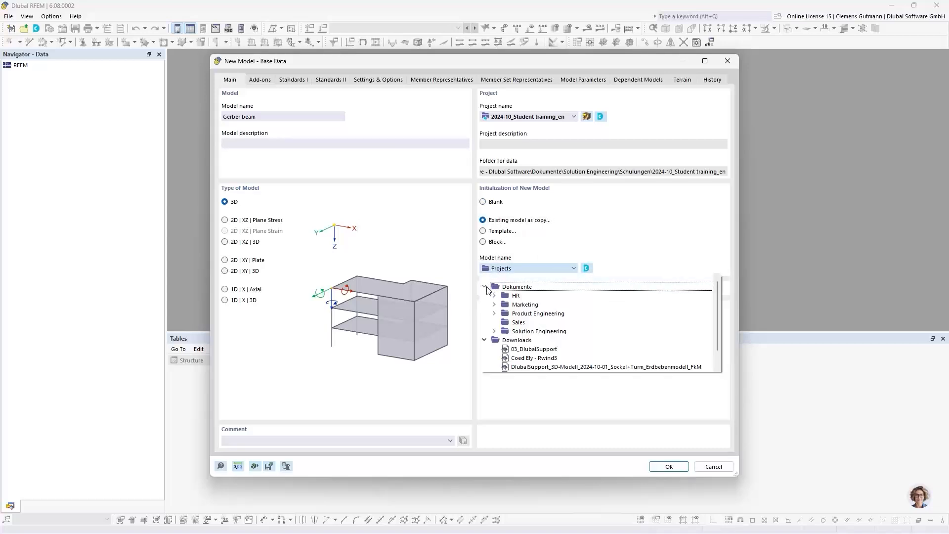
pyautogui.click(495, 331)
pyautogui.scroll(-3, 504, 341)
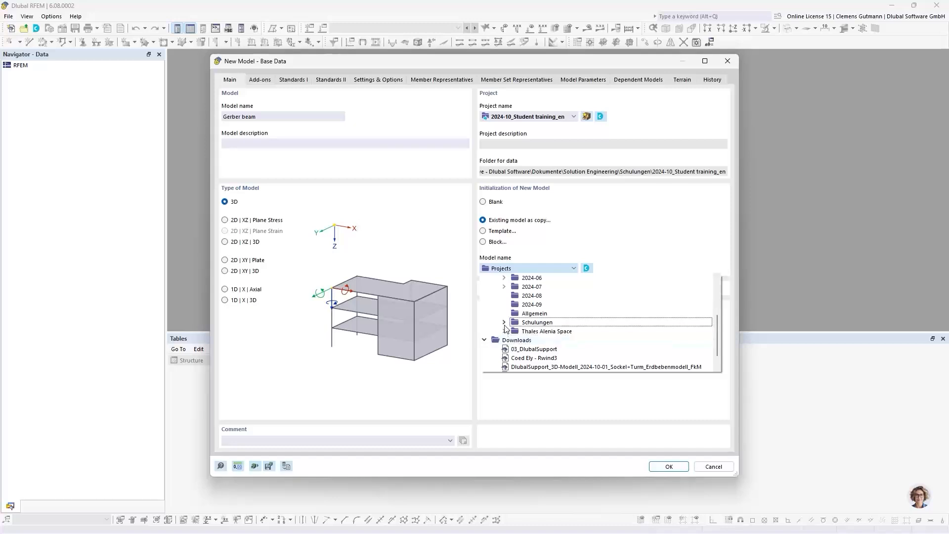
pyautogui.click(504, 331)
pyautogui.click(515, 340)
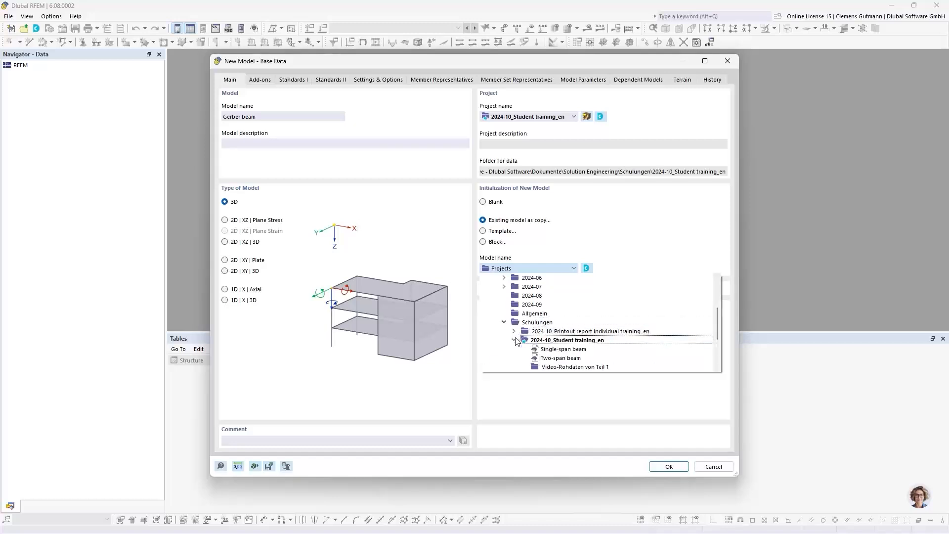
pyautogui.click(574, 358)
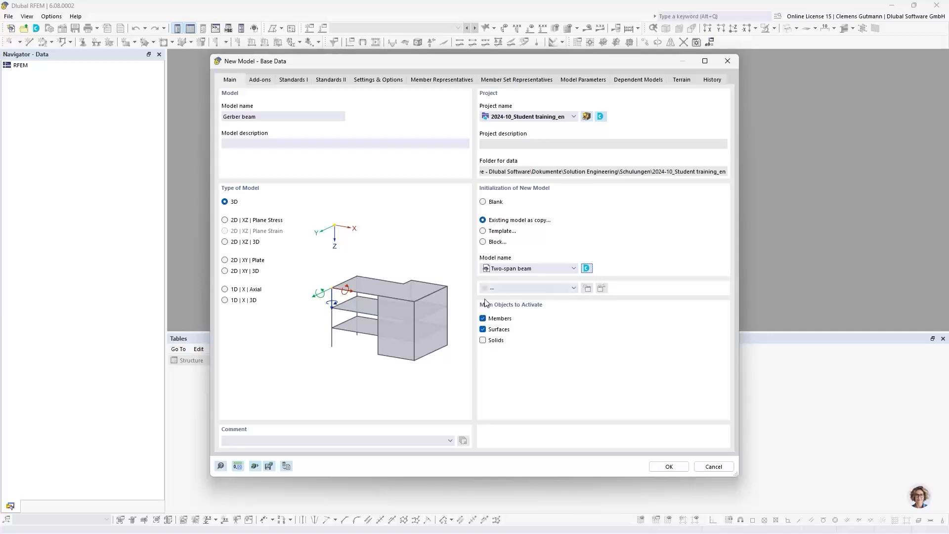
# Set the model type to 2D | XZ | Plane Stress and create the model.
pyautogui.click(224, 221)
pyautogui.click(223, 221)
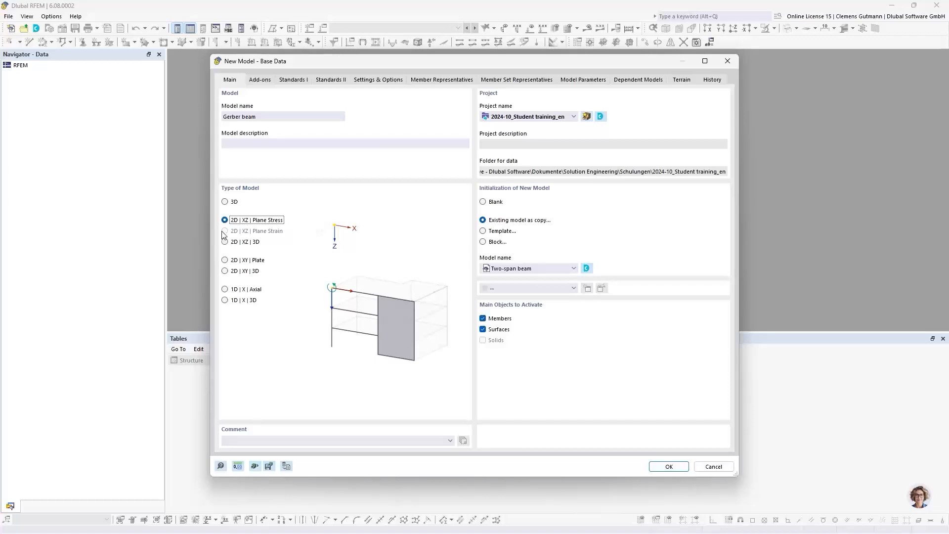
pyautogui.click(667, 467)
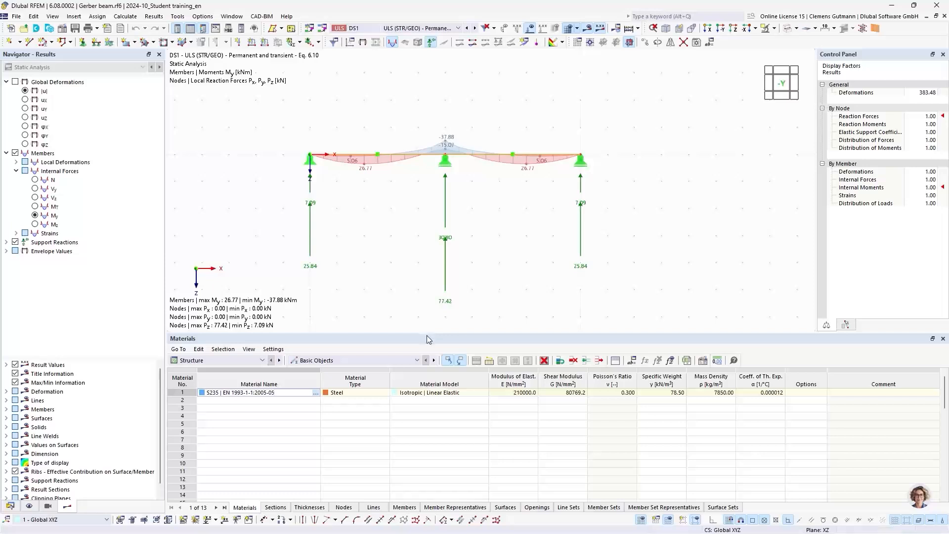
# Shrink the tables area, show the model data in the navigator and hide the calculation results.
pyautogui.moveTo(428, 332); pyautogui.dragTo(428, 407)
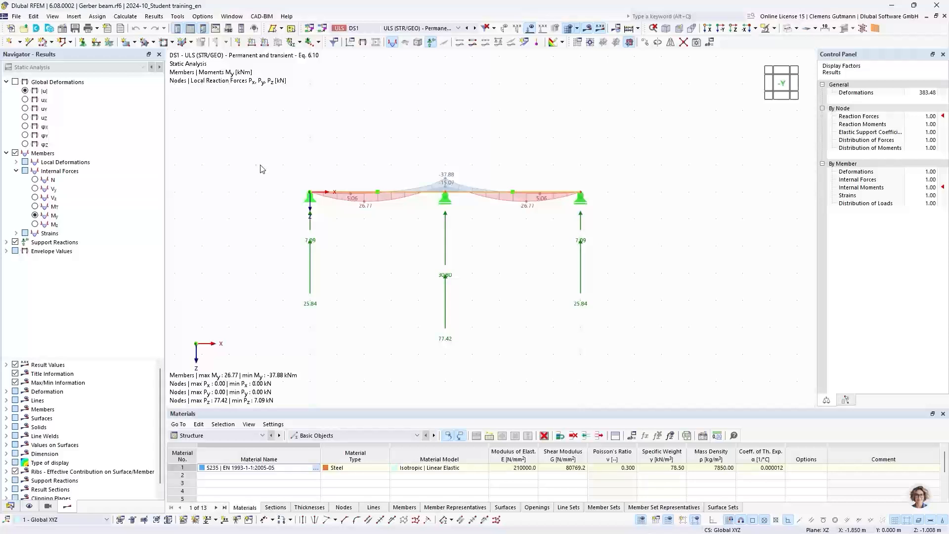
pyautogui.click(11, 507)
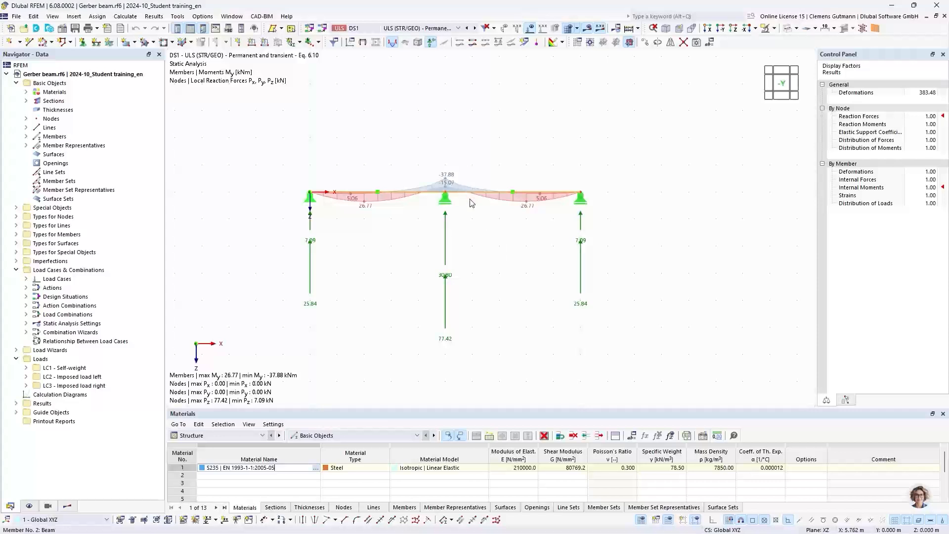
pyautogui.scroll(2, 471, 163)
pyautogui.click(586, 28)
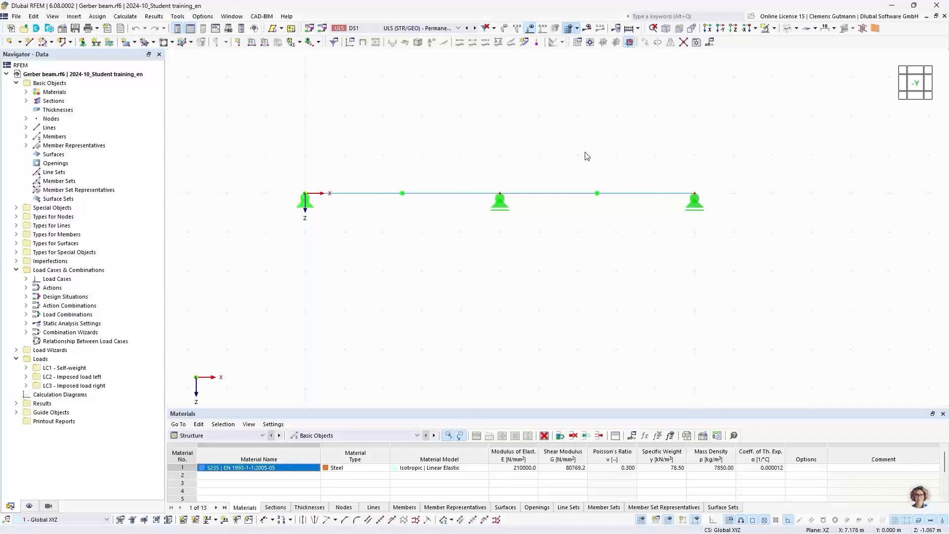
pyautogui.moveTo(587, 155); pyautogui.dragTo(572, 173, button='middle')
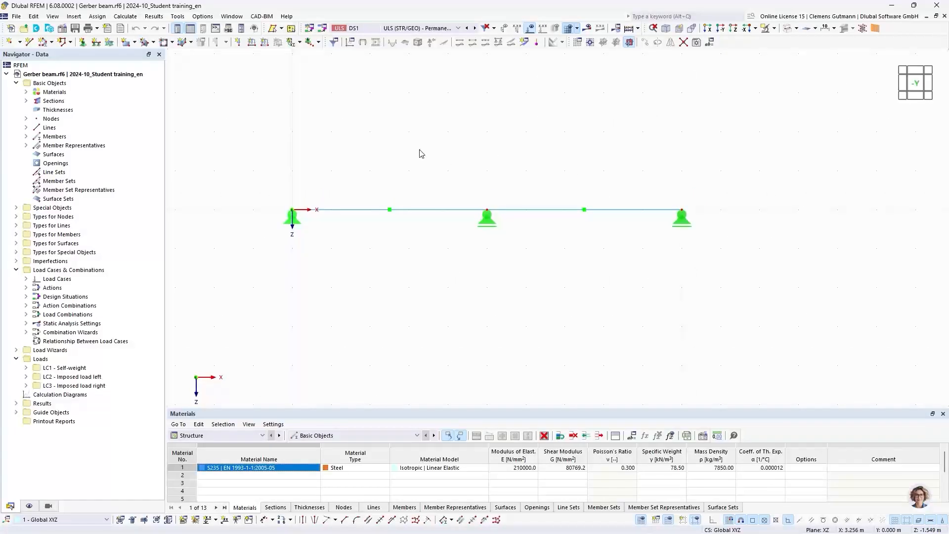
# Add a global parameter named FieldLength in the Lengths unit group, keeping the symbol identical to the name.
pyautogui.click(34, 16)
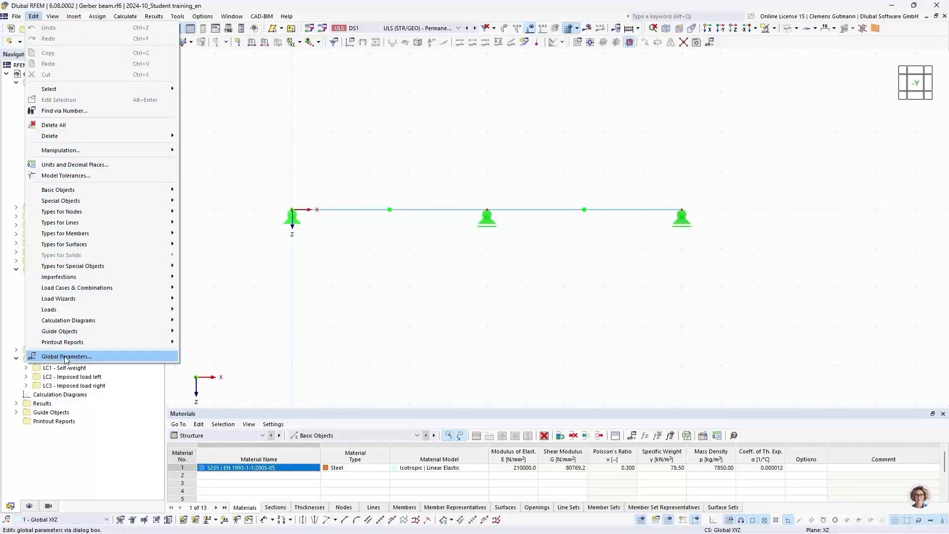
pyautogui.click(109, 359)
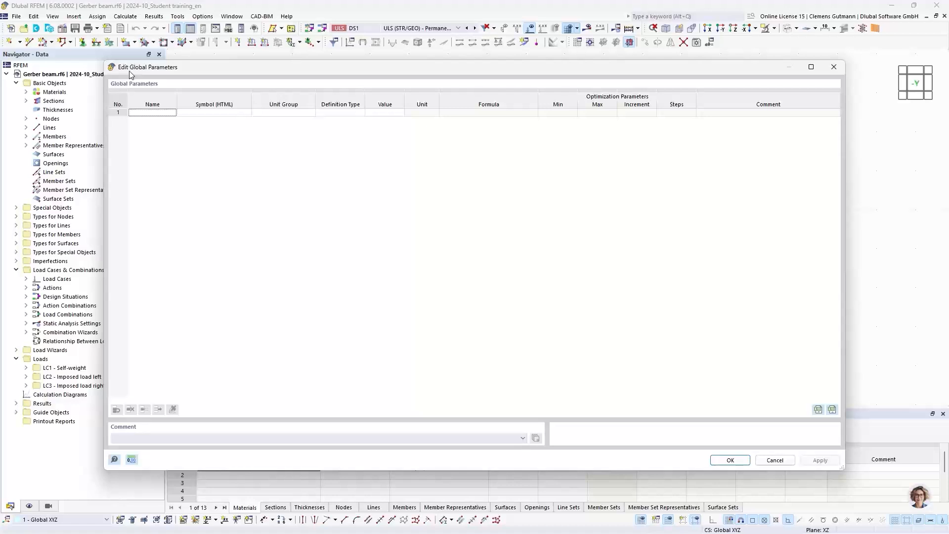
pyautogui.click(141, 114)
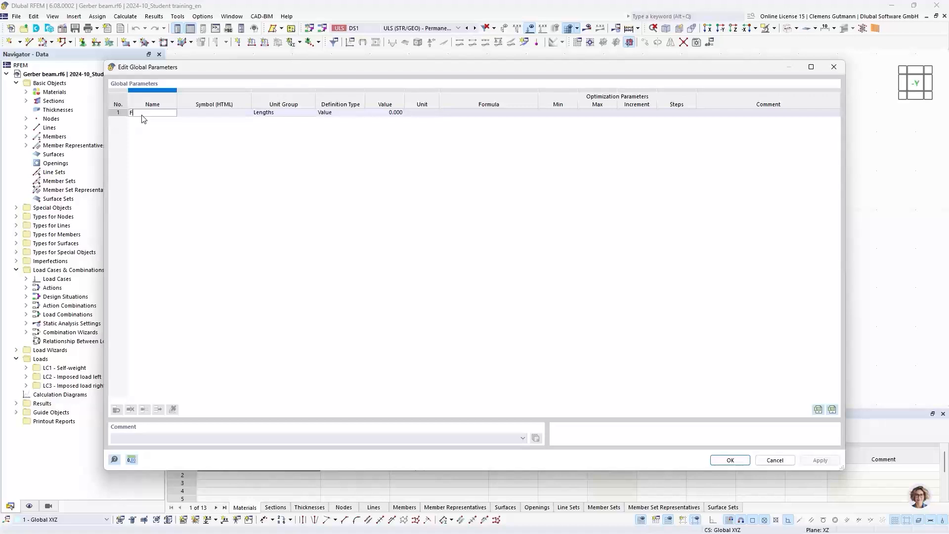
pyautogui.write('dLength')
pyautogui.press('BackSpace')
pyautogui.press('BackSpace')
pyautogui.press('BackSpace')
pyautogui.press('BackSpace')
pyautogui.press('BackSpace')
pyautogui.write('ength')
pyautogui.press('Tab')
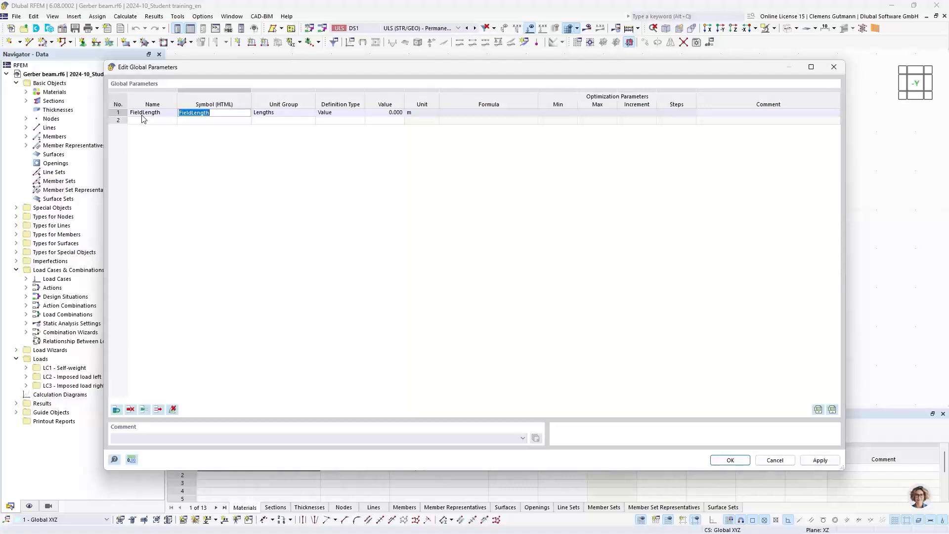
pyautogui.press('Tab')
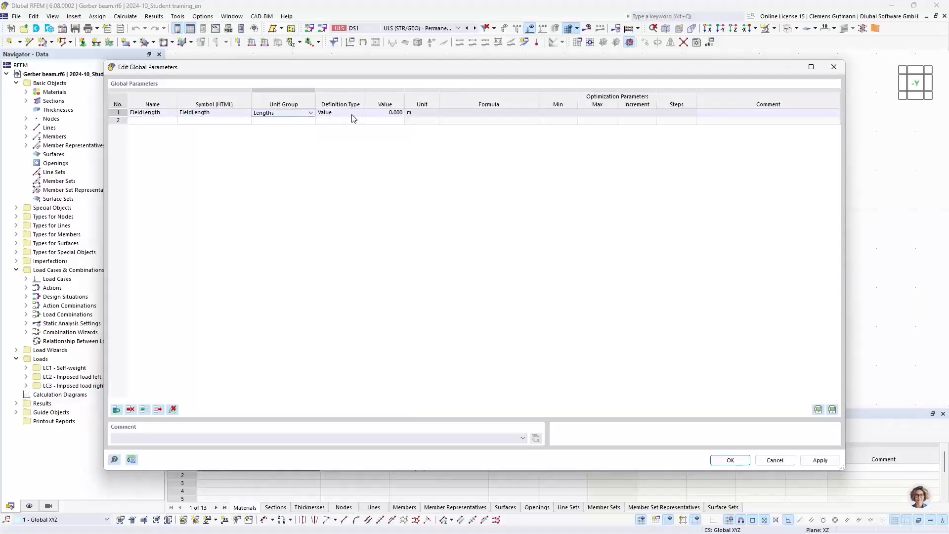
# Set the value of the FieldLength parameter to 5 m.
pyautogui.click(399, 113)
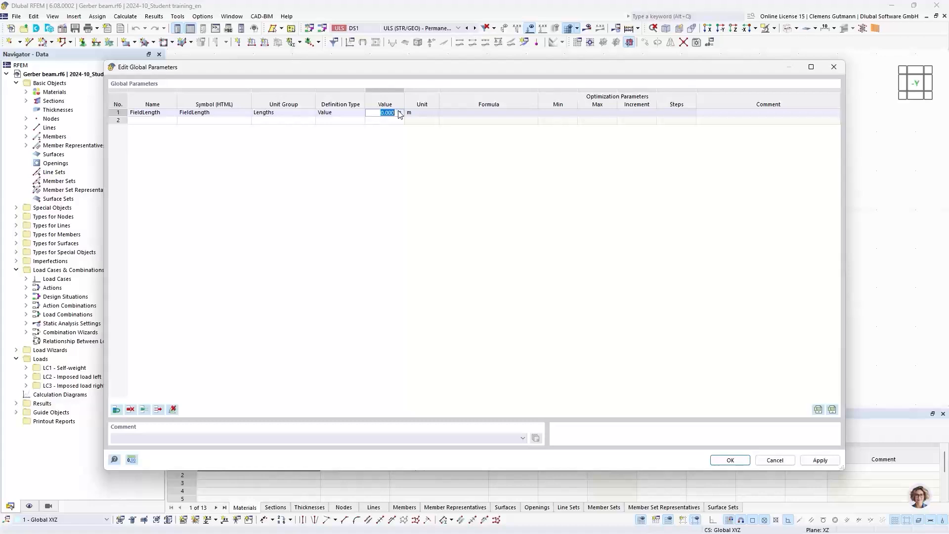
pyautogui.write('5')
pyautogui.press('Tab')
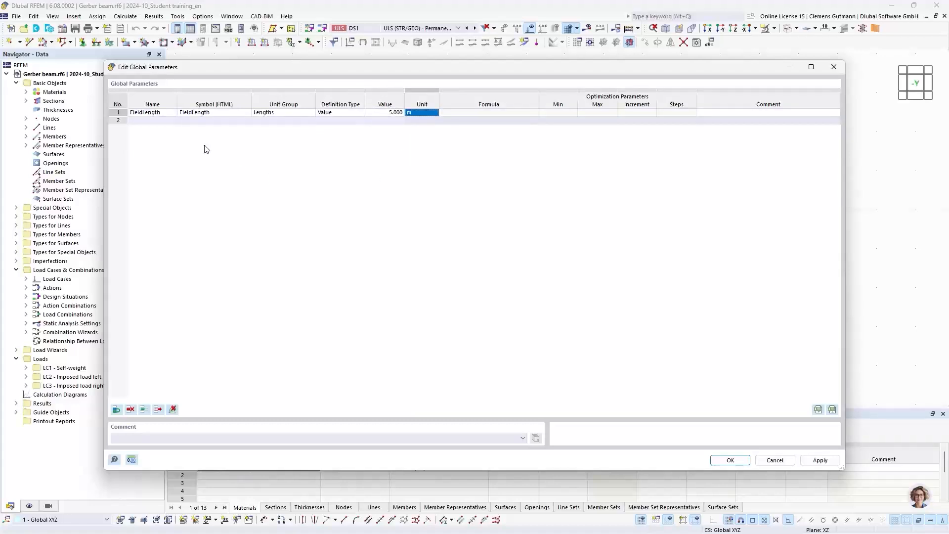
# Add a second global parameter named GerberFactor, keeping the symbol identical to the name.
pyautogui.click(161, 120)
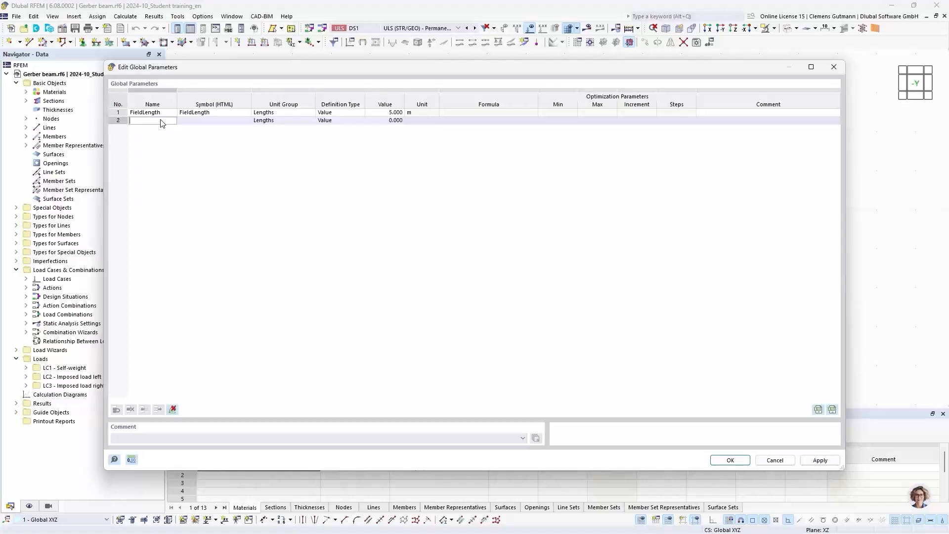
pyautogui.write('Gerberfac')
pyautogui.press('BackSpace')
pyautogui.press('BackSpace')
pyautogui.write('Factor')
pyautogui.press('Tab')
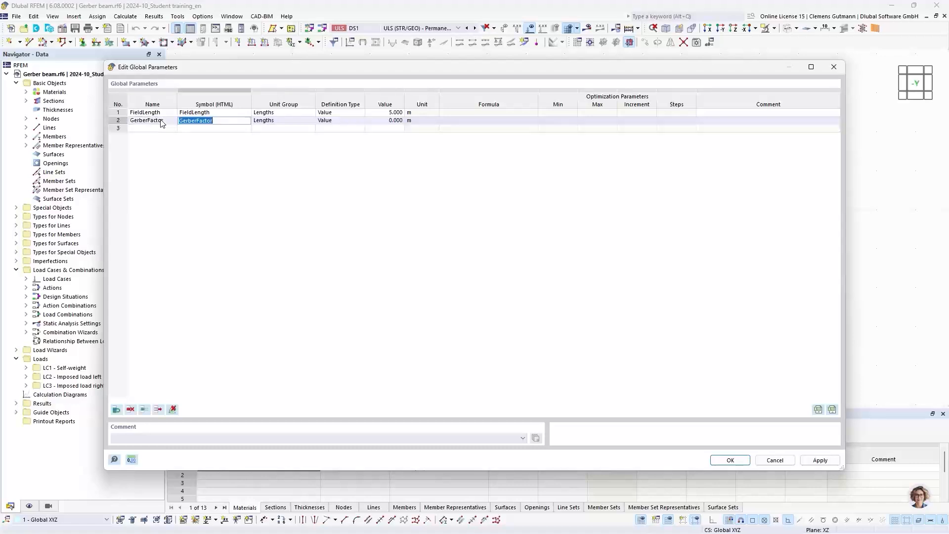
# Assign the Float unit group of the Model category to the GerberFactor parameter.
pyautogui.click(272, 123)
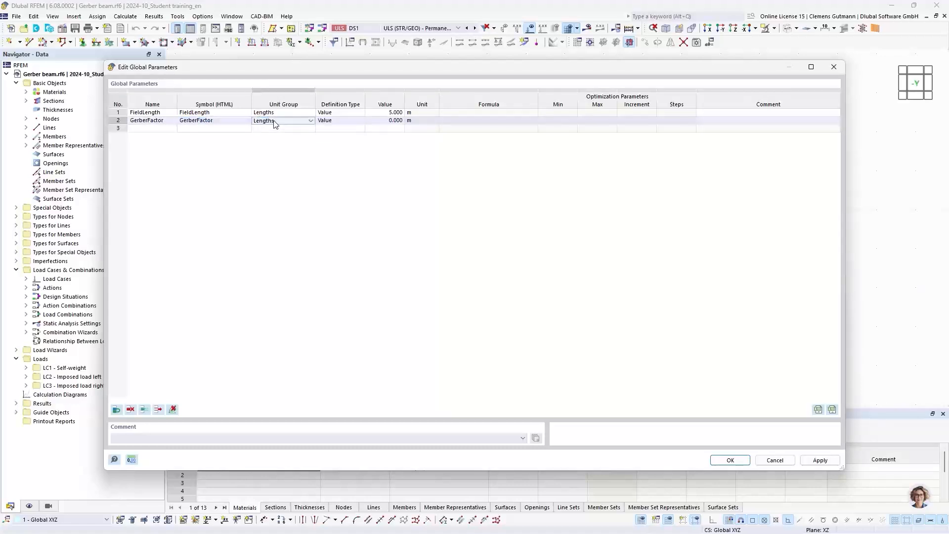
pyautogui.click(276, 123)
pyautogui.scroll(-4, 295, 242)
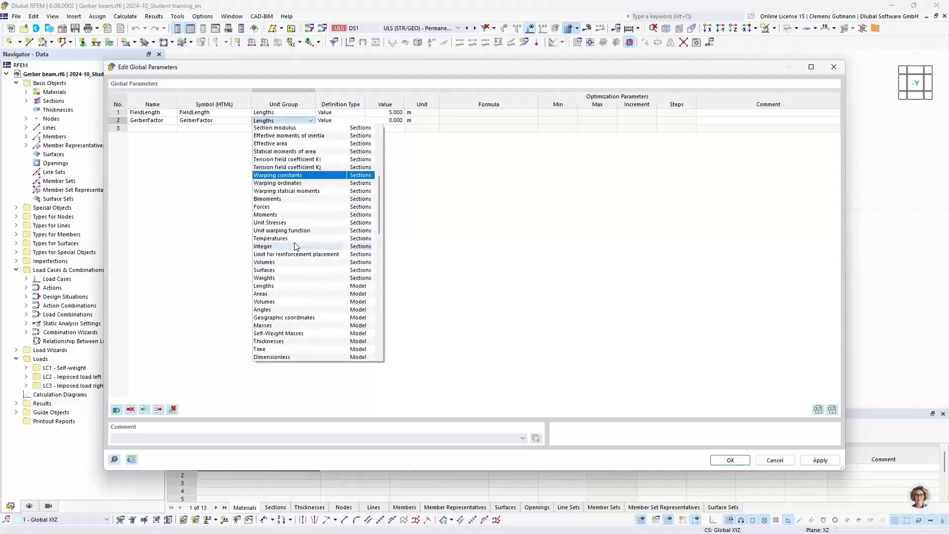
pyautogui.scroll(-3, 295, 281)
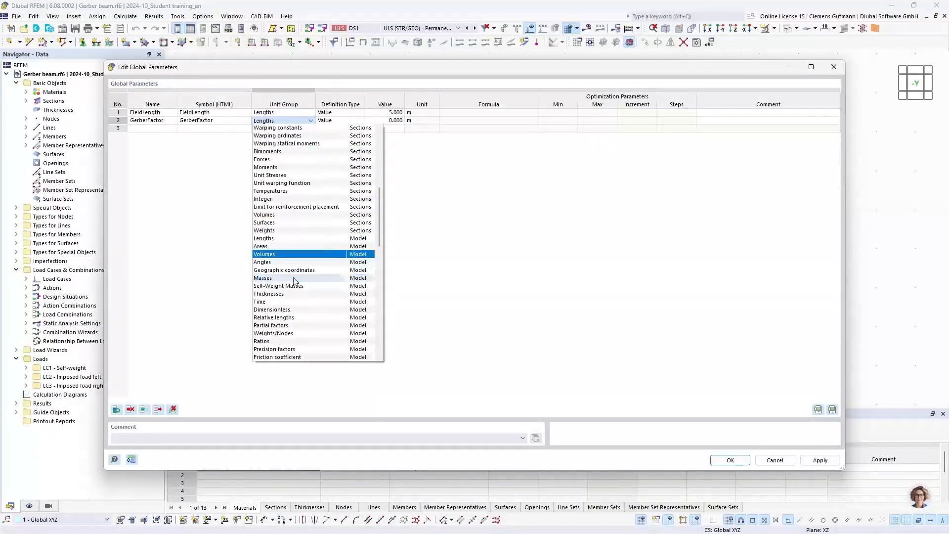
pyautogui.scroll(-2, 274, 346)
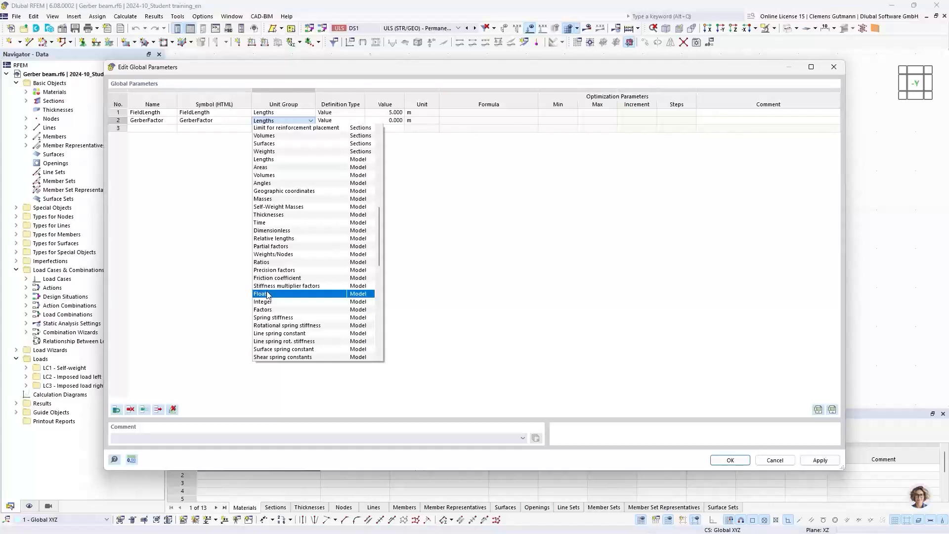
pyautogui.click(268, 295)
# Set the value of the GerberFactor parameter to 0.1716.
pyautogui.click(386, 122)
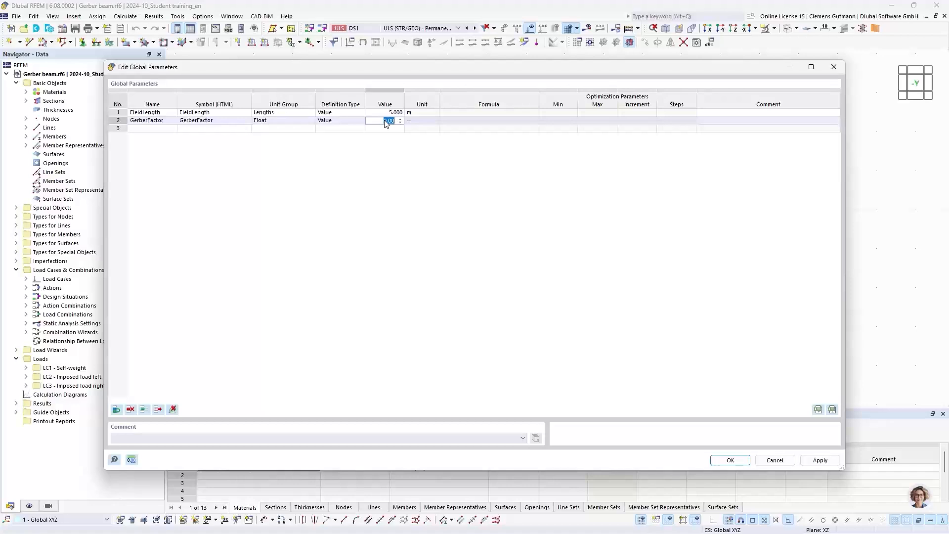
pyautogui.write('0')
pyautogui.write('.17')
pyautogui.write('171')
pyautogui.write('6')
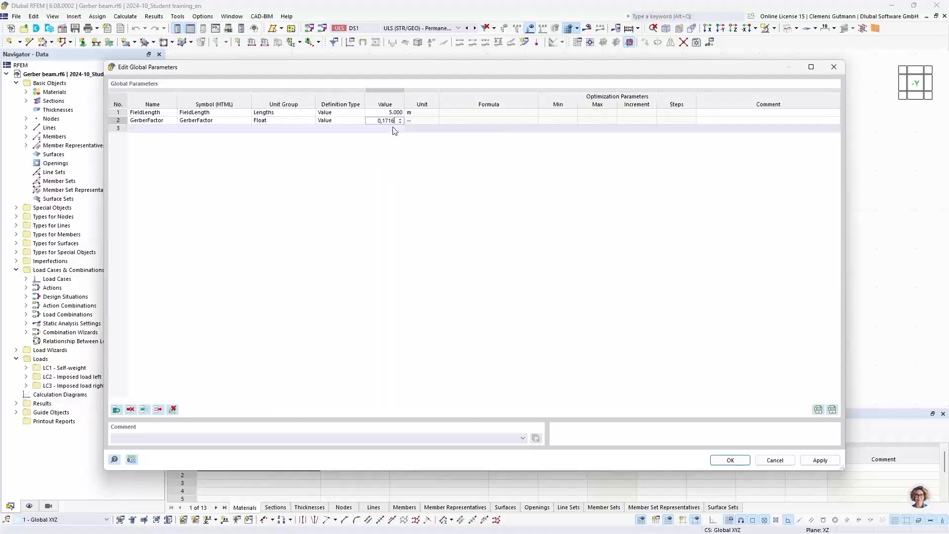
pyautogui.click(392, 128)
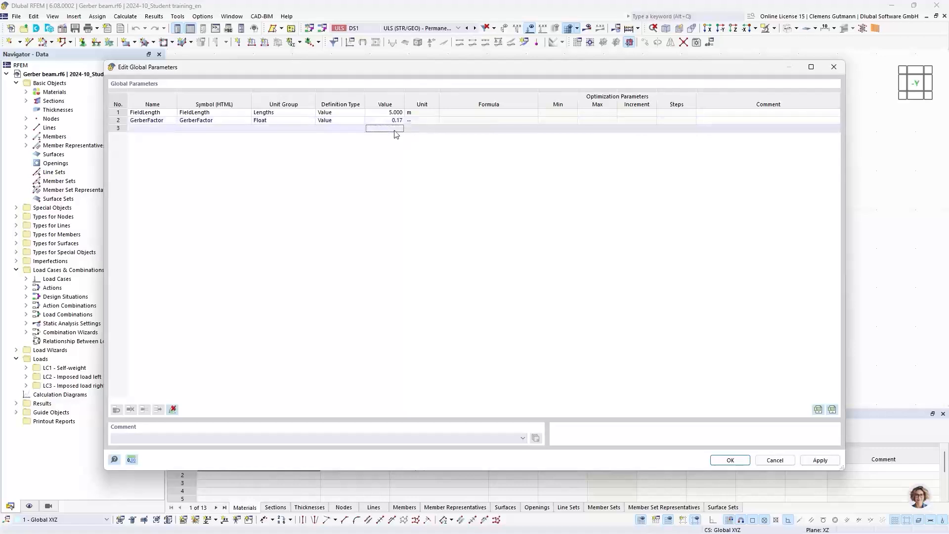
# Set the decimal places for Float model values to 4 and accept the global parameters.
pyautogui.click(131, 460)
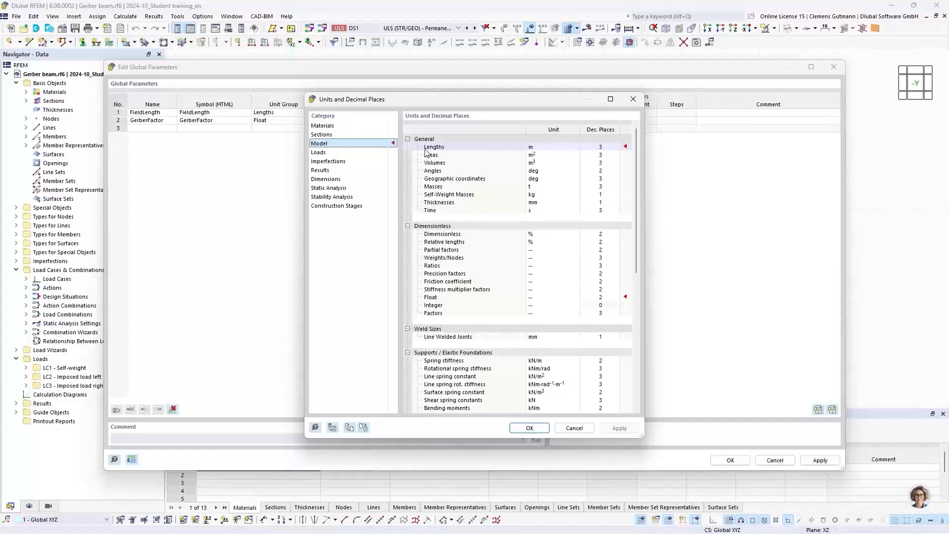
pyautogui.moveTo(456, 105); pyautogui.dragTo(442, 139)
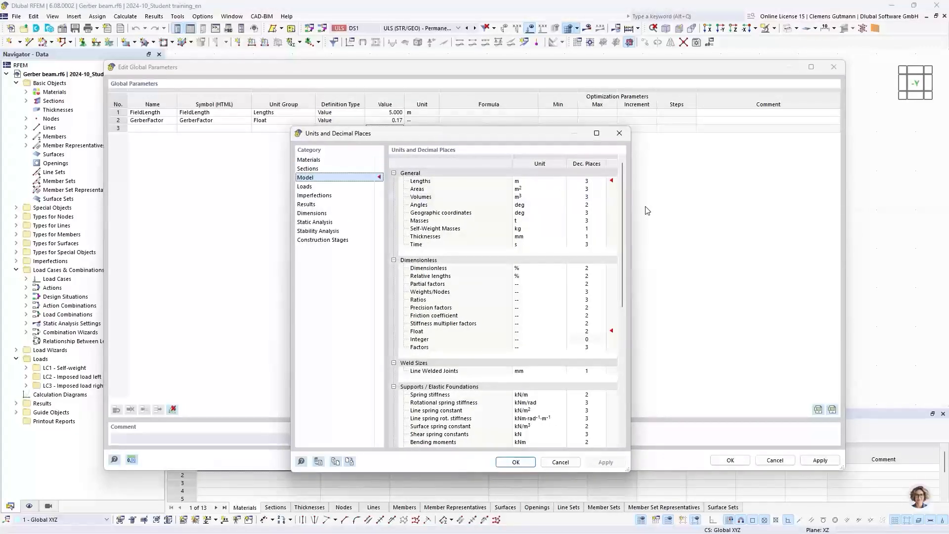
pyautogui.click(588, 333)
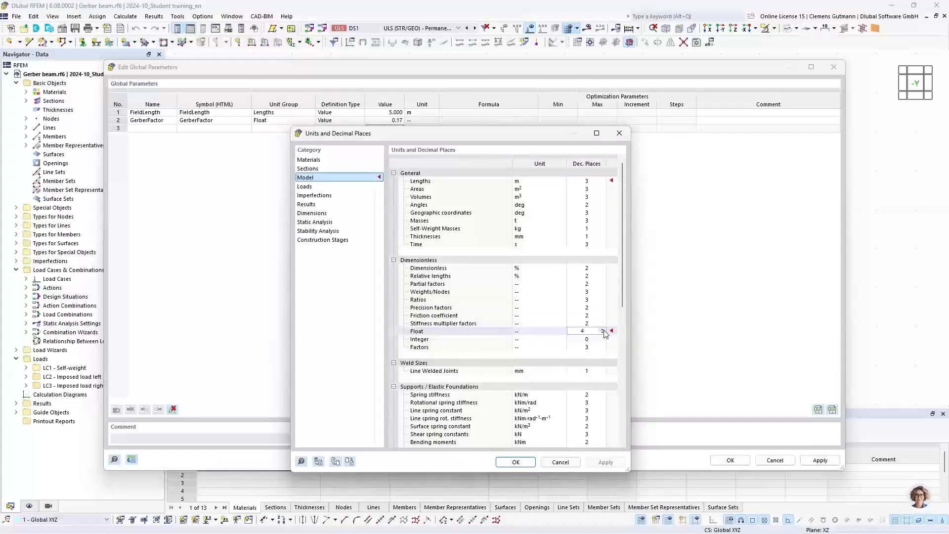
pyautogui.click(515, 462)
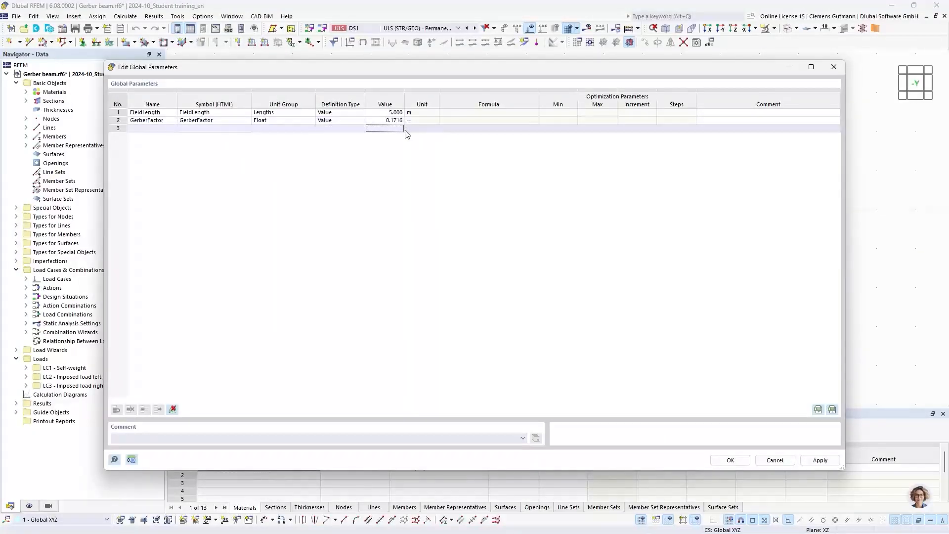
pyautogui.click(732, 461)
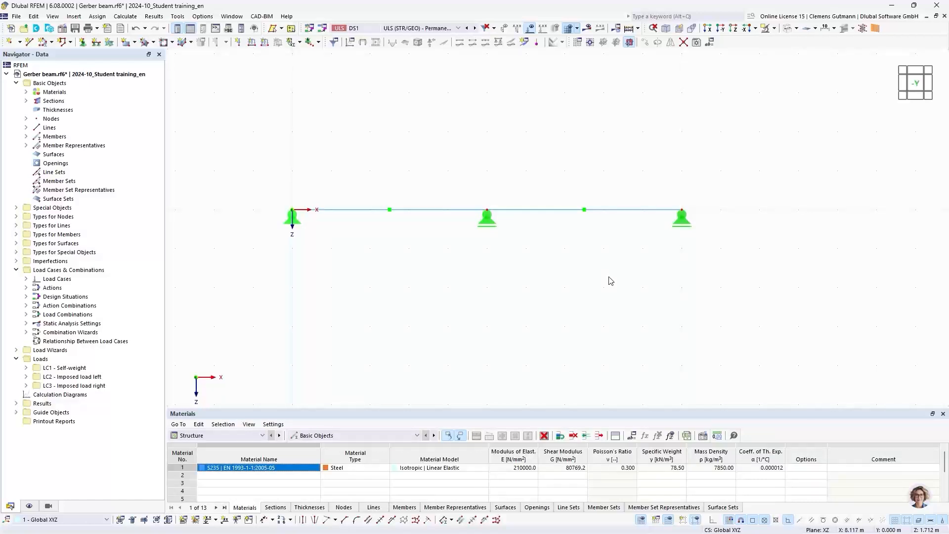
# Search the commands for "global", open Edit Global Parameters from there and close it without changes.
pyautogui.click(33, 16)
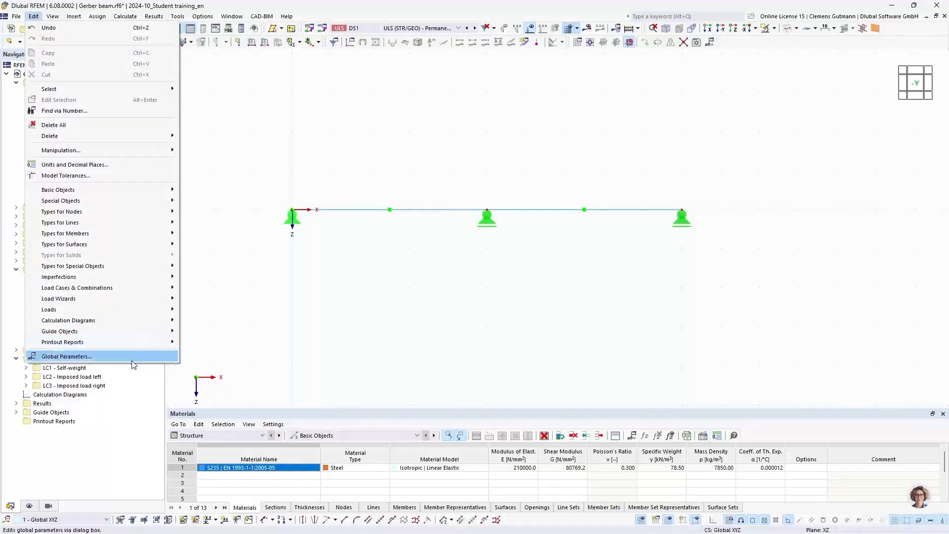
pyautogui.click(33, 16)
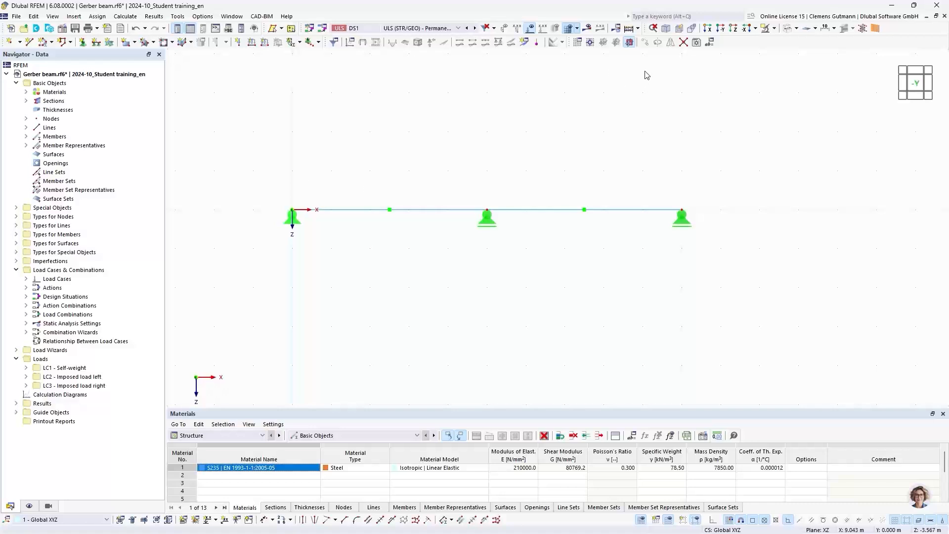
pyautogui.click(648, 16)
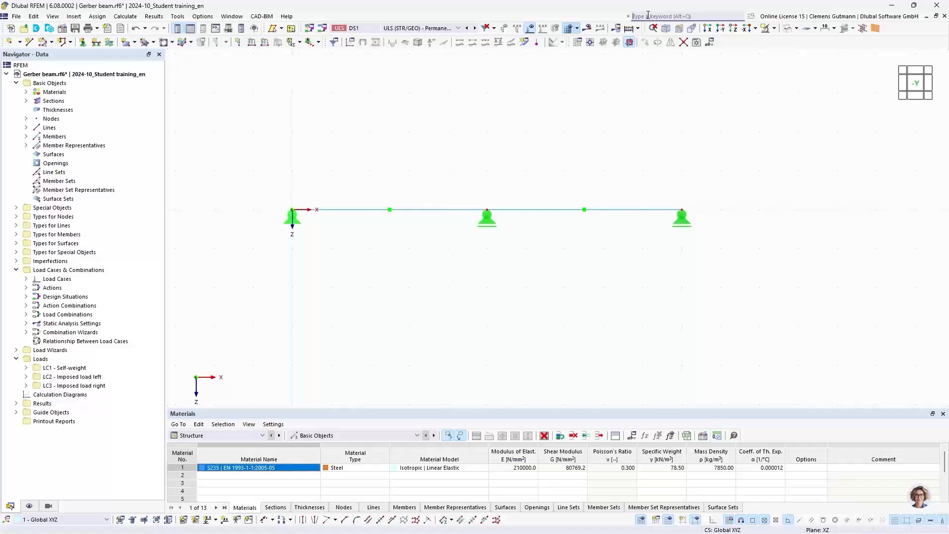
pyautogui.write('glo')
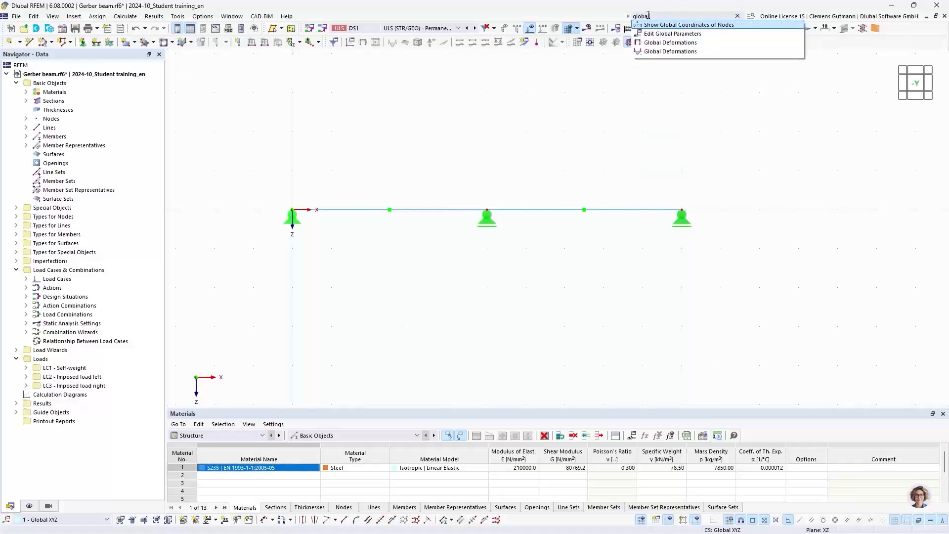
pyautogui.write('bal')
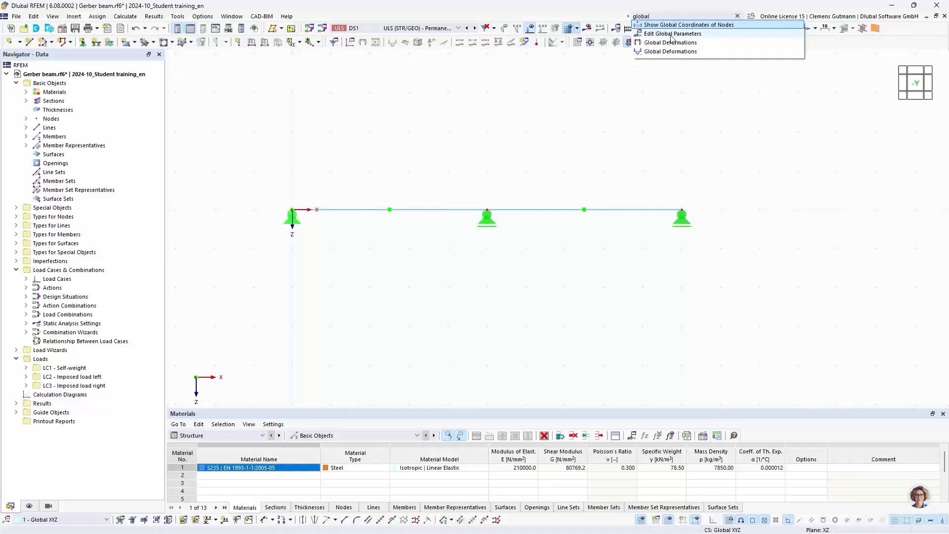
pyautogui.click(664, 34)
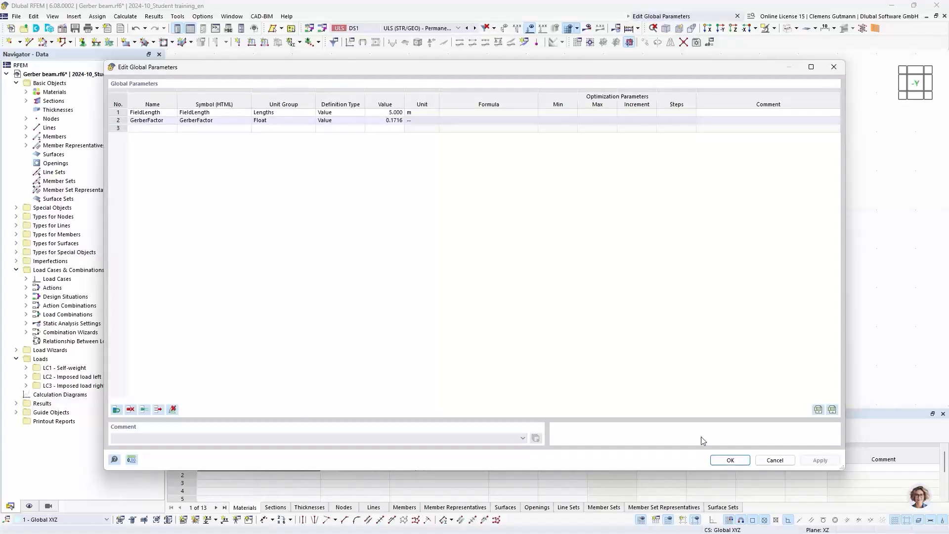
pyautogui.click(768, 460)
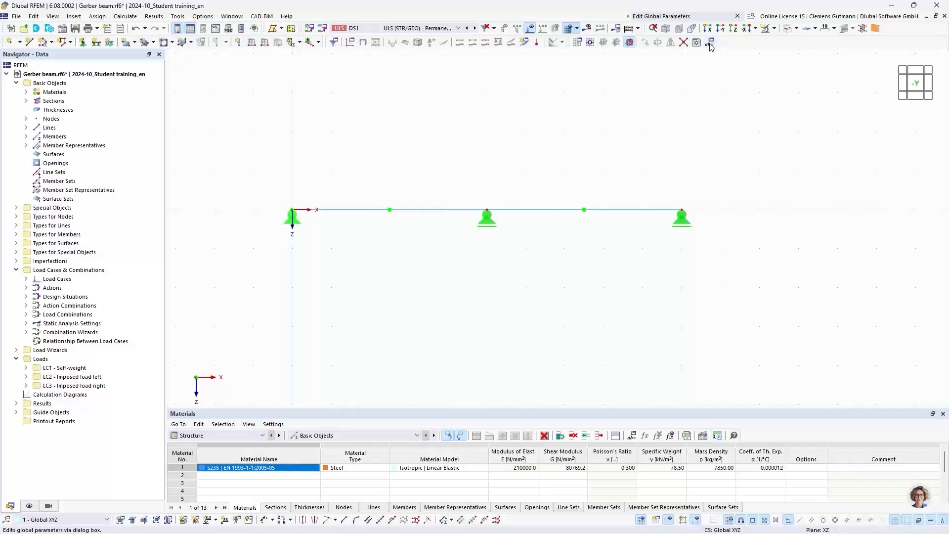
# Reset all menus and toolbars to their default configuration.
pyautogui.rightClick(729, 44)
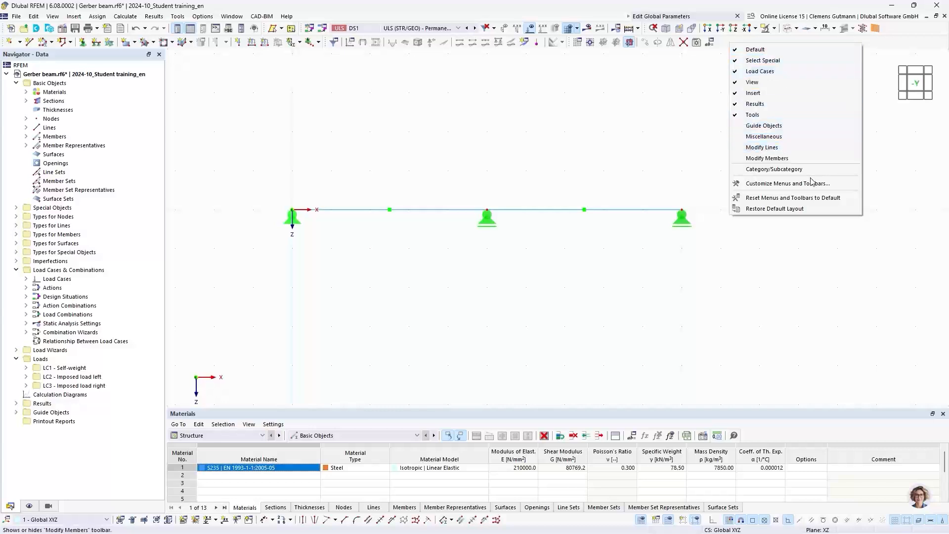
pyautogui.click(749, 199)
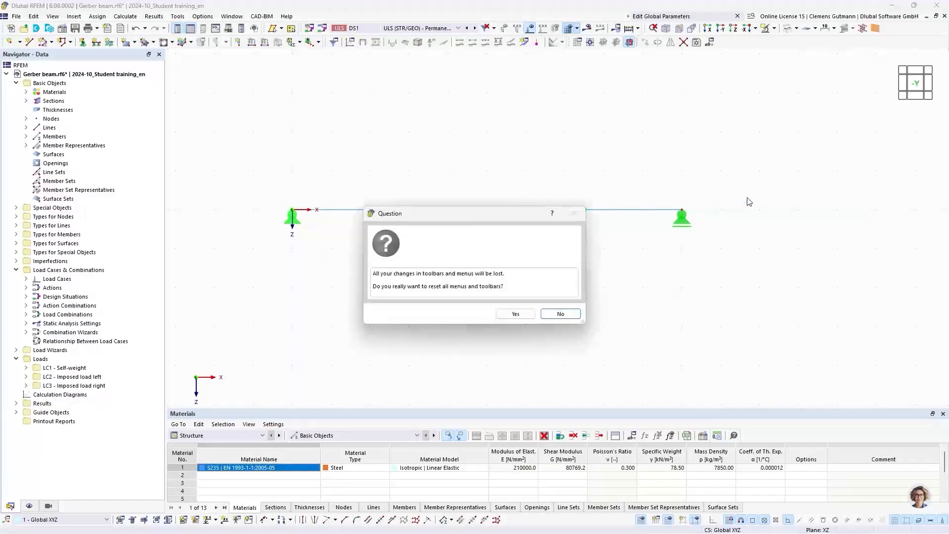
pyautogui.click(514, 315)
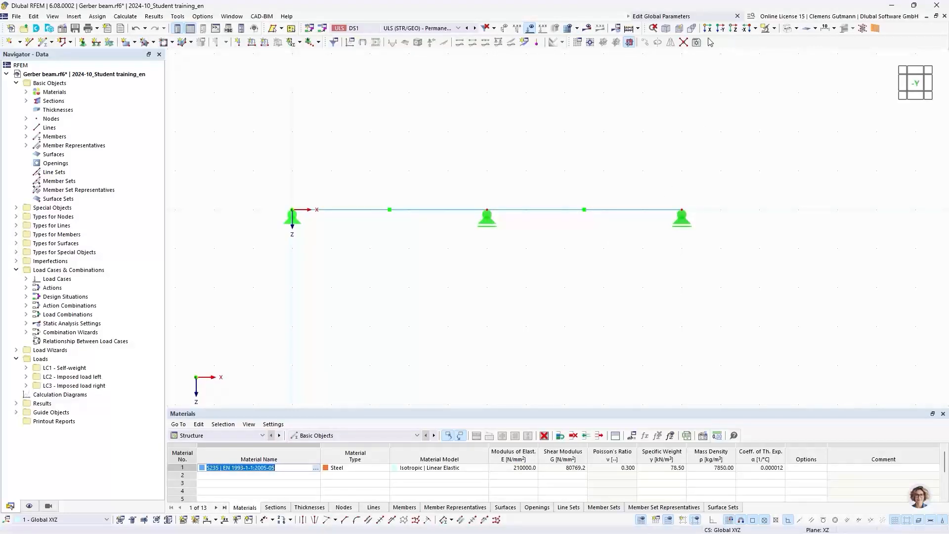
# Find the Edit Global Parameters command by searching for "global", add it to the toolbar and open the global parameters from there.
pyautogui.click(107, 18)
pyautogui.click(52, 16)
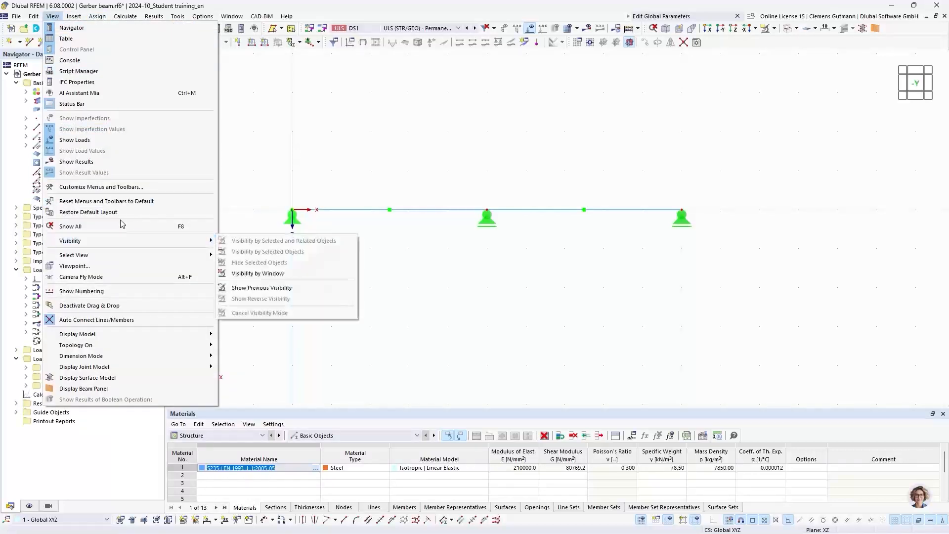
pyautogui.click(86, 189)
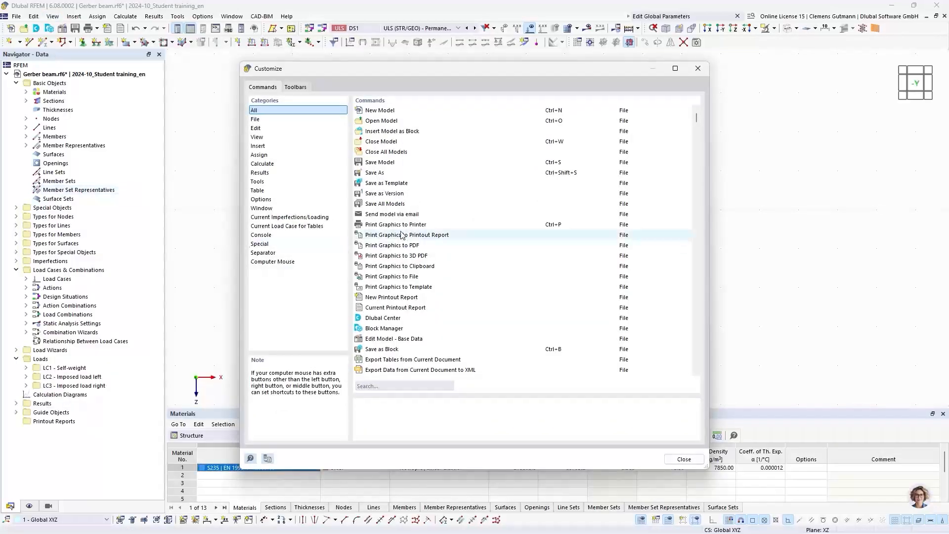
pyautogui.click(378, 385)
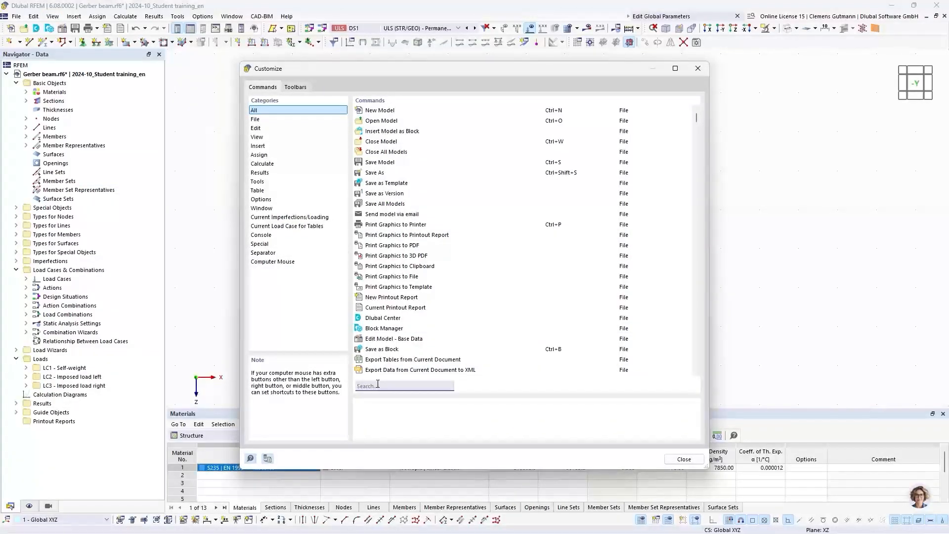
pyautogui.write('global')
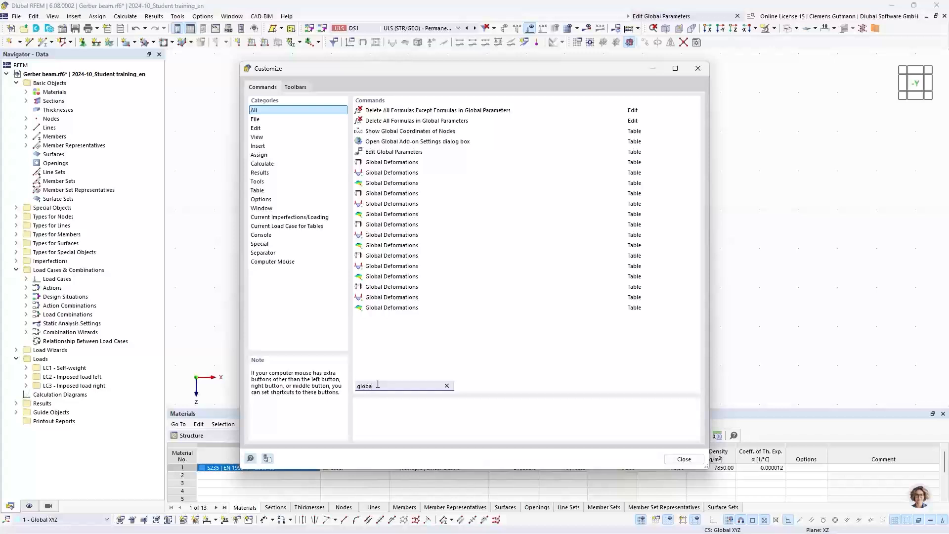
pyautogui.click(385, 153)
pyautogui.moveTo(386, 155); pyautogui.dragTo(711, 43)
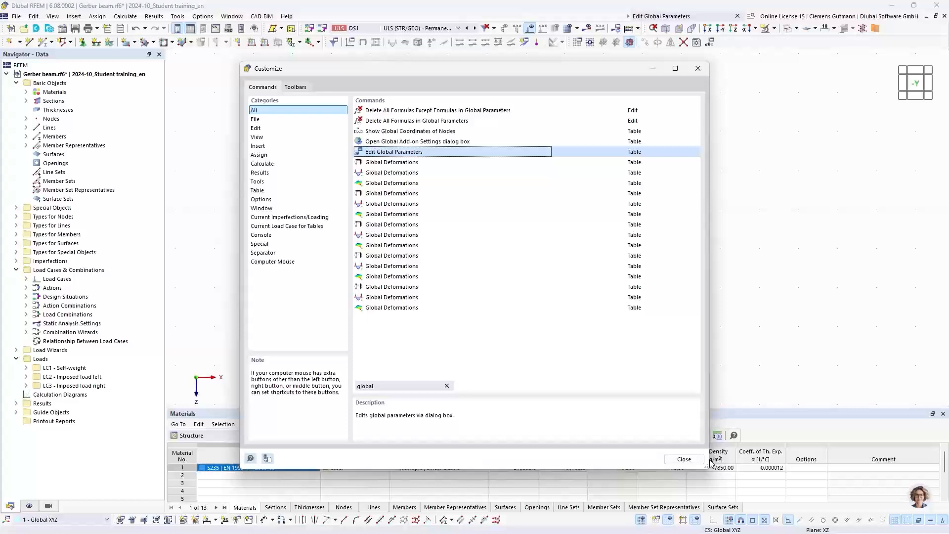
pyautogui.click(684, 459)
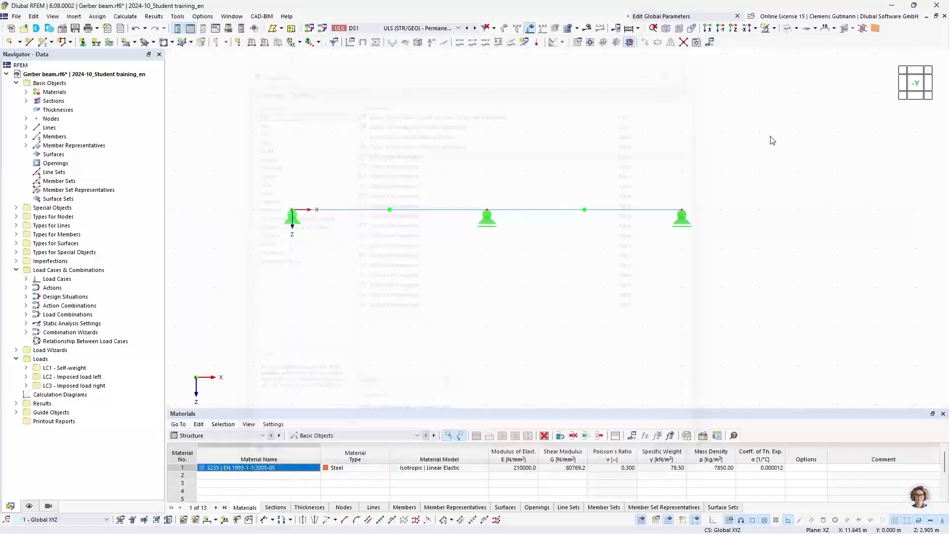
pyautogui.click(710, 44)
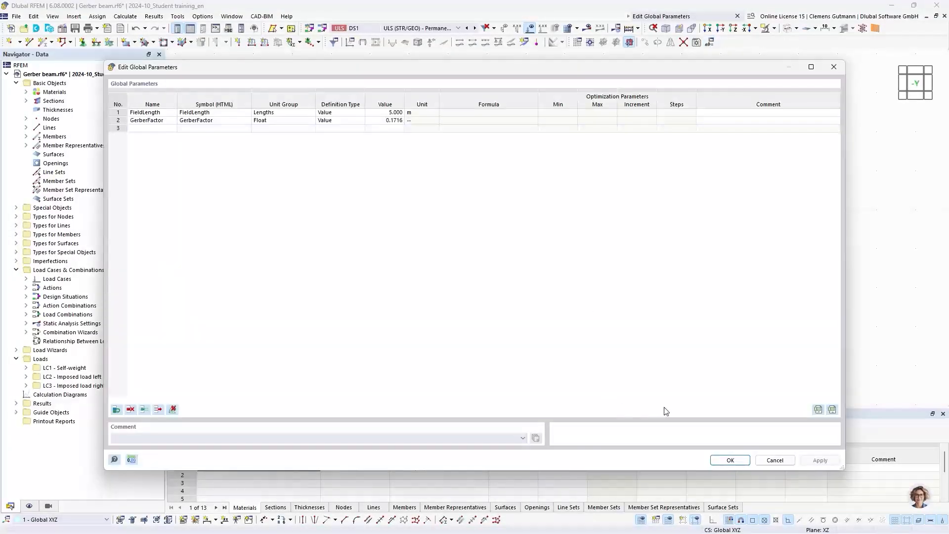
pyautogui.click(730, 460)
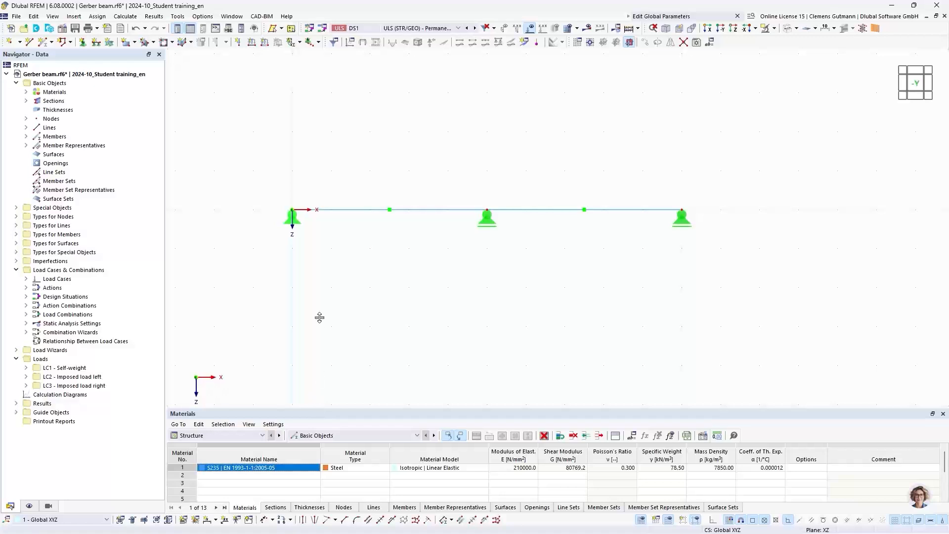
# Show the Nodes table and enlarge the table area so that more rows fit below the model.
pyautogui.moveTo(320, 318); pyautogui.dragTo(322, 292)
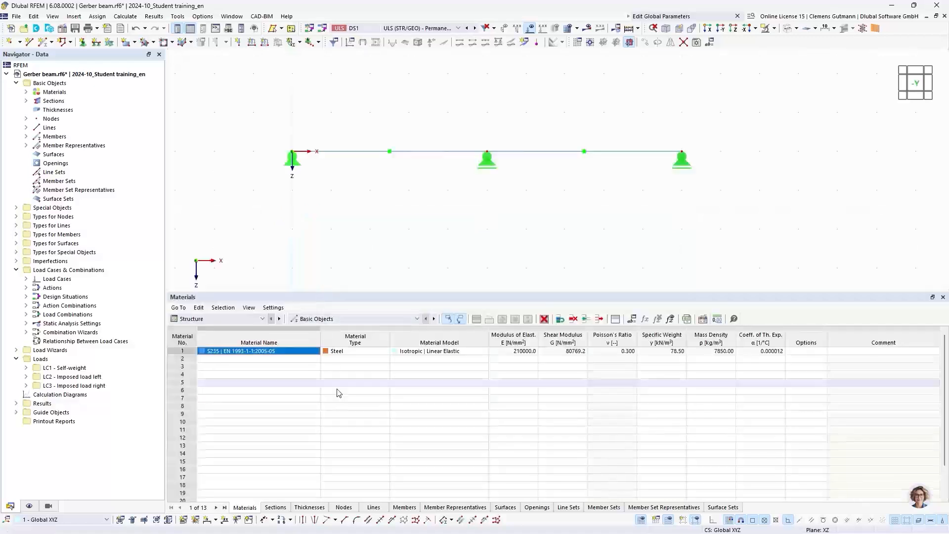
pyautogui.click(347, 508)
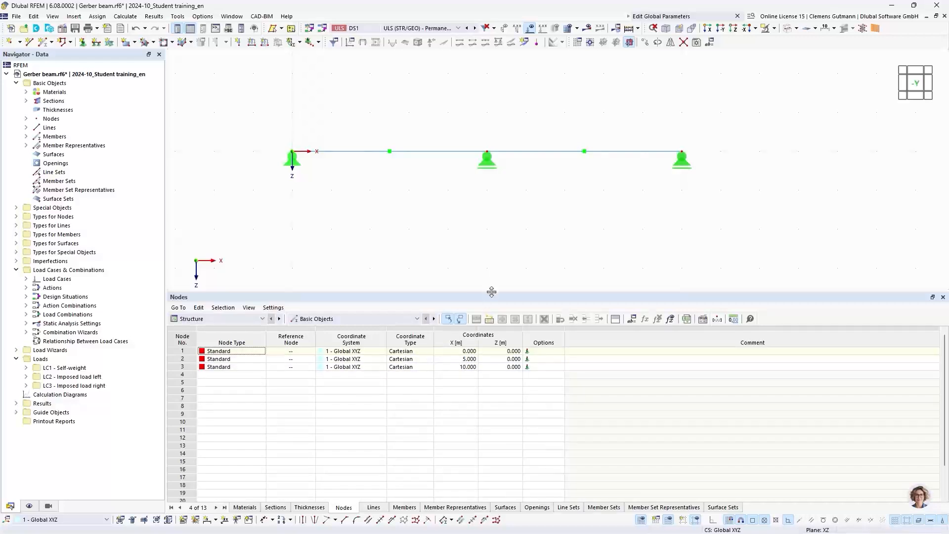
pyautogui.moveTo(498, 291); pyautogui.dragTo(504, 337)
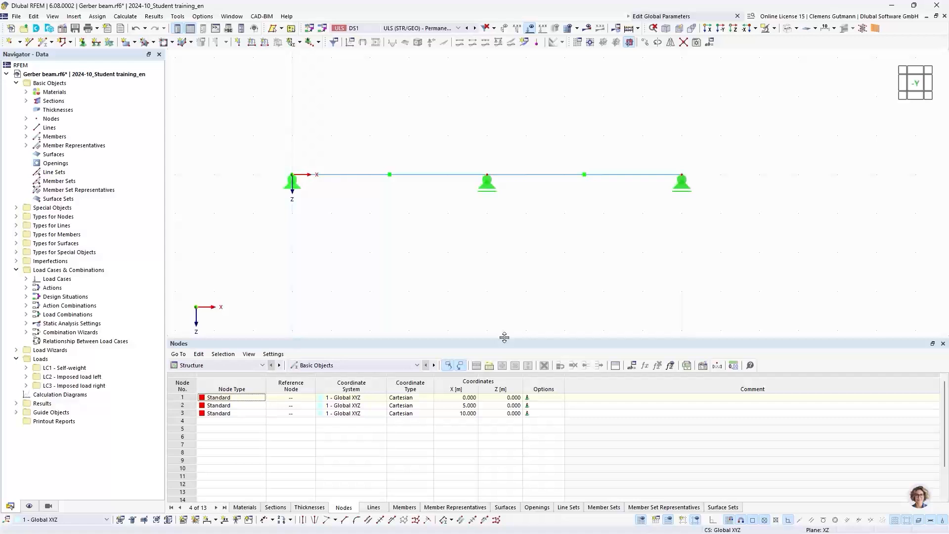
# Link the X coordinate of the middle support node to the global parameter FieldLength.
pyautogui.doubleClick(488, 179)
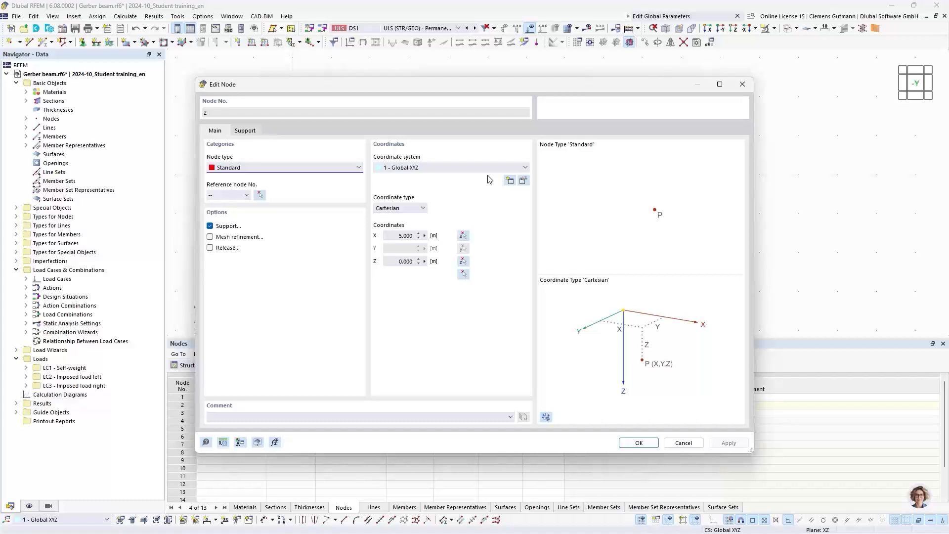
pyautogui.click(425, 237)
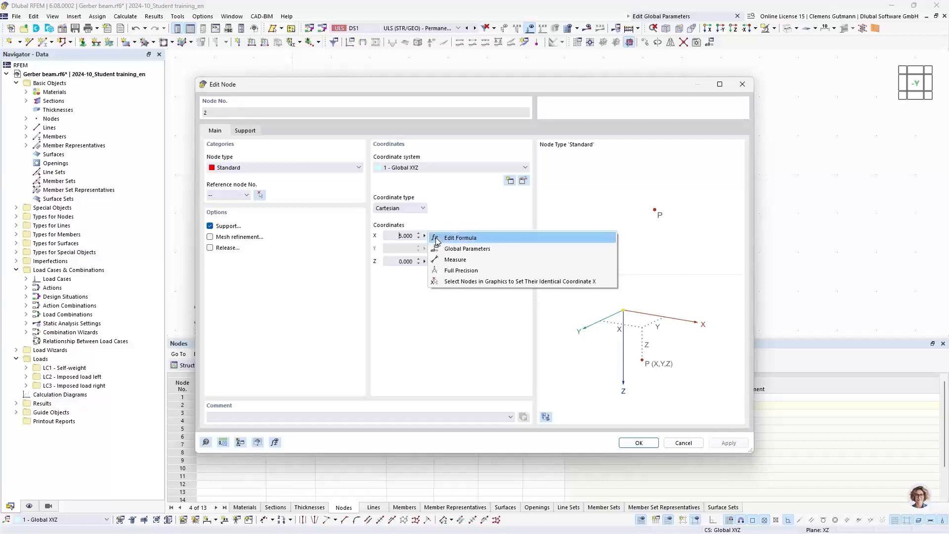
pyautogui.click(468, 251)
pyautogui.click(158, 113)
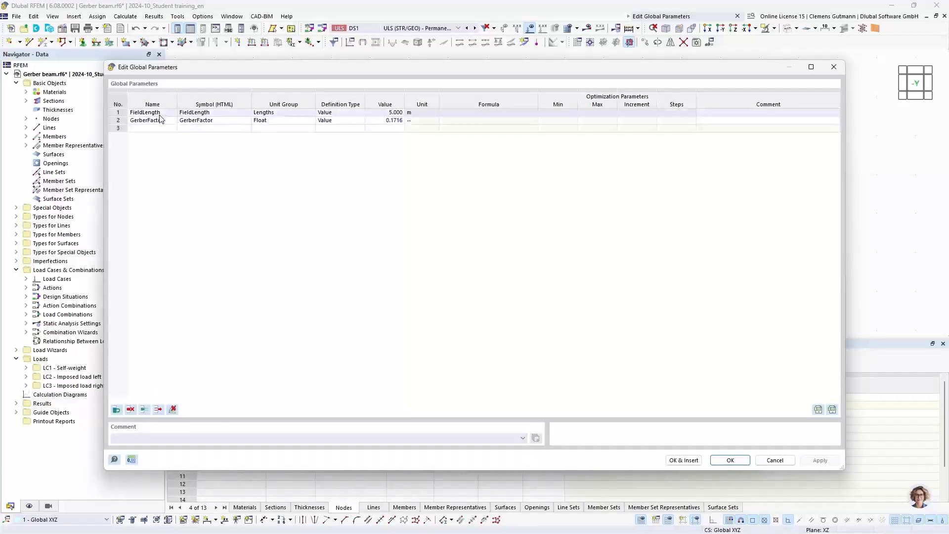
pyautogui.click(159, 113)
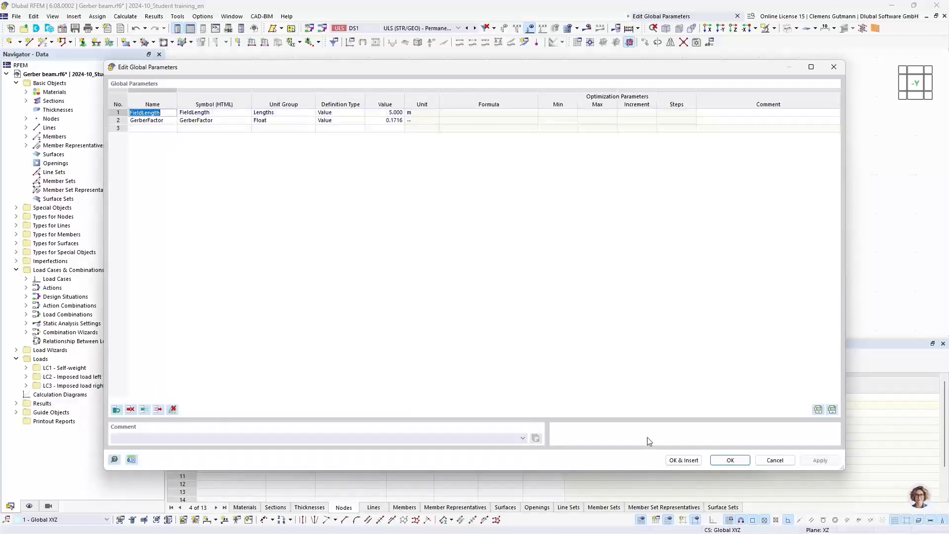
pyautogui.click(673, 461)
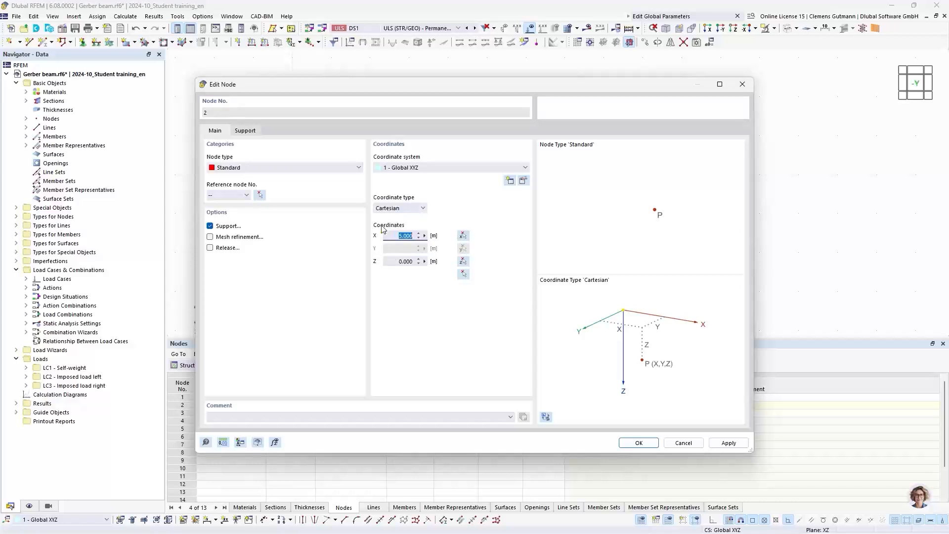
pyautogui.click(425, 236)
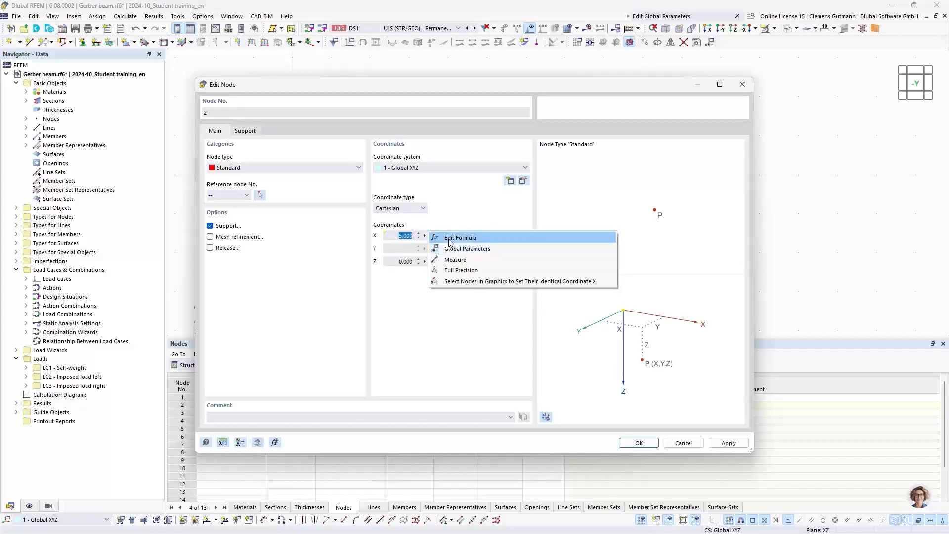
pyautogui.click(454, 220)
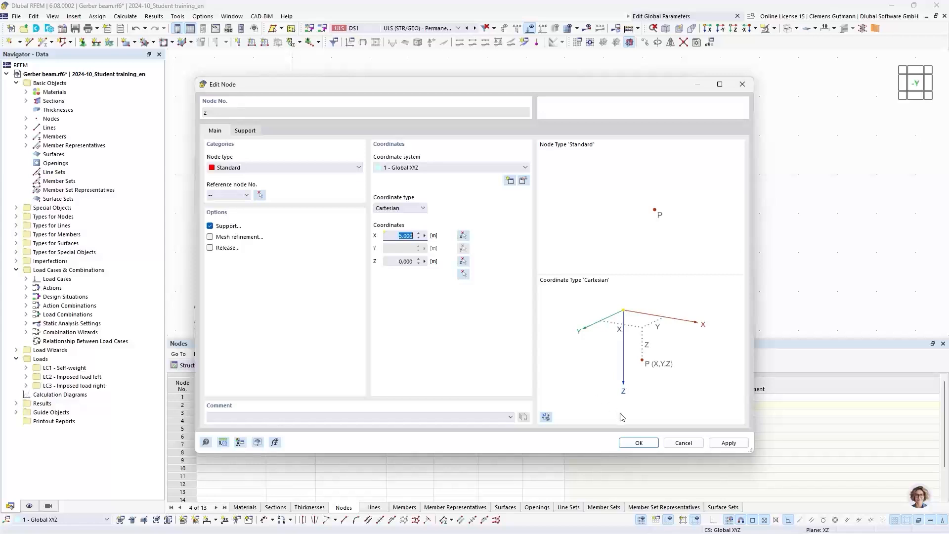
pyautogui.click(639, 443)
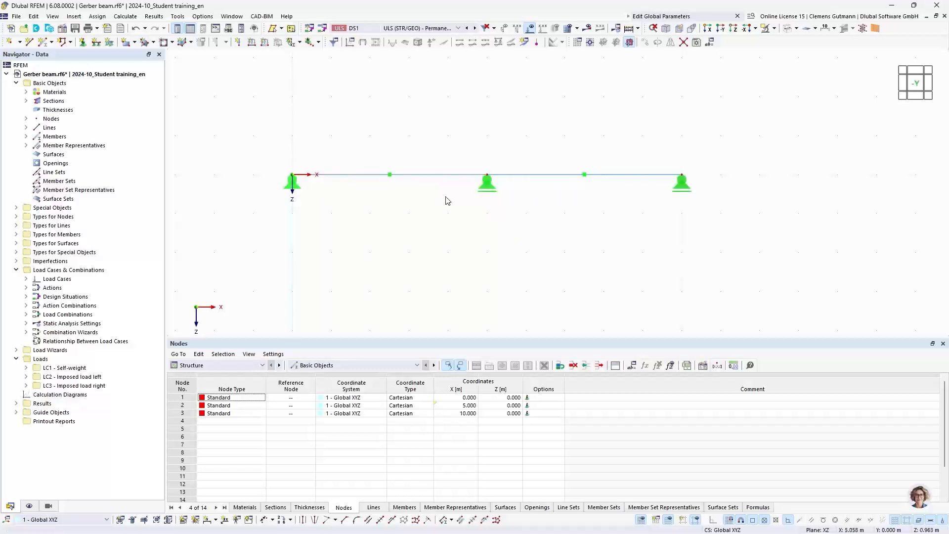
pyautogui.doubleClick(487, 178)
pyautogui.click(683, 443)
# Define the X coordinate of the beam's end support node 3 with the formula 2*FieldLength.
pyautogui.doubleClick(682, 178)
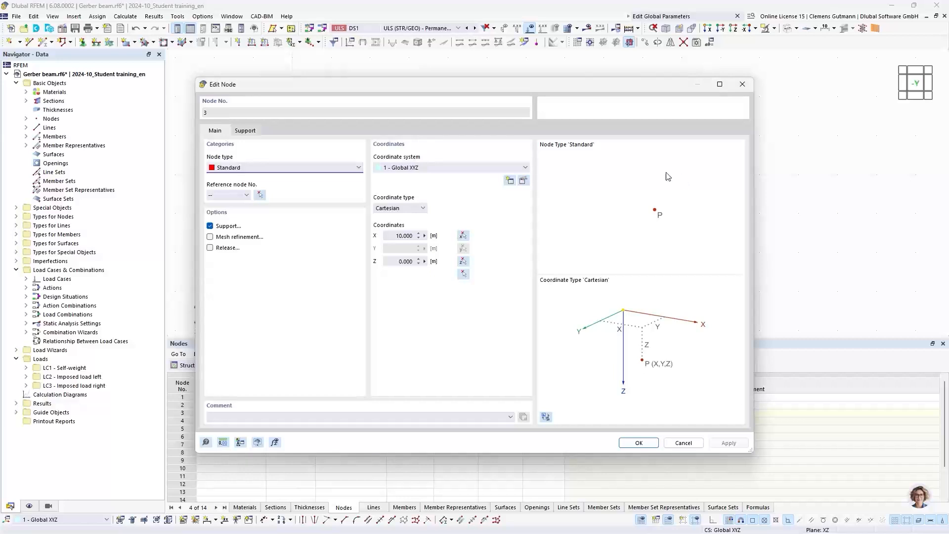
pyautogui.click(425, 237)
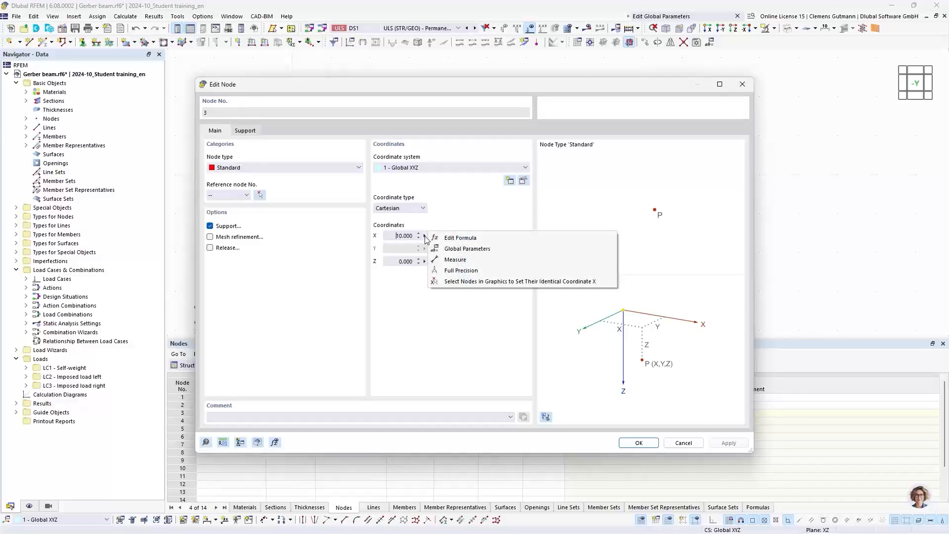
pyautogui.click(437, 238)
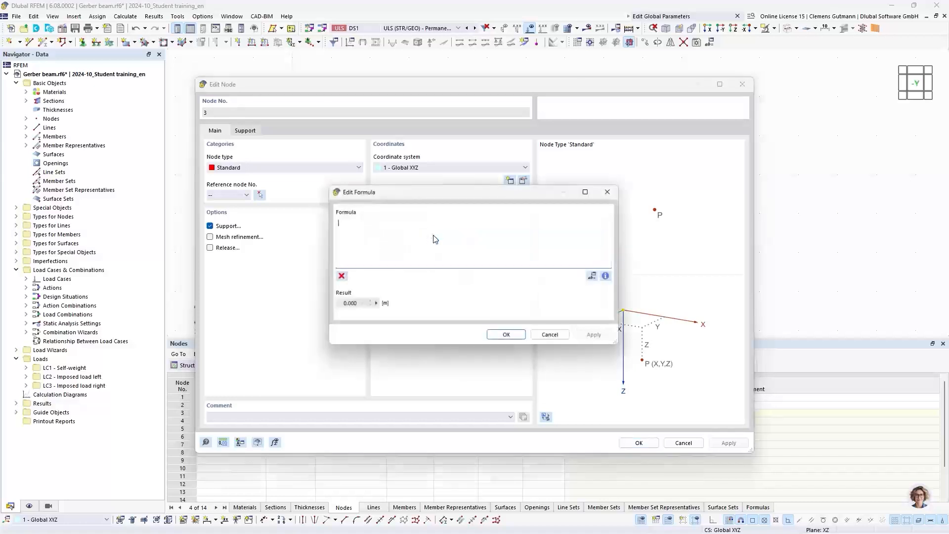
pyautogui.moveTo(434, 201); pyautogui.dragTo(573, 214)
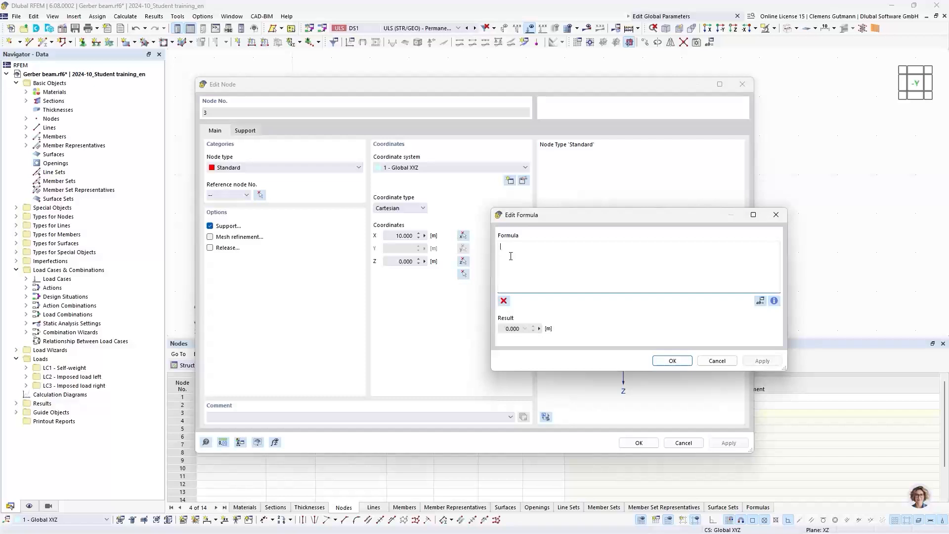
pyautogui.write('2*f')
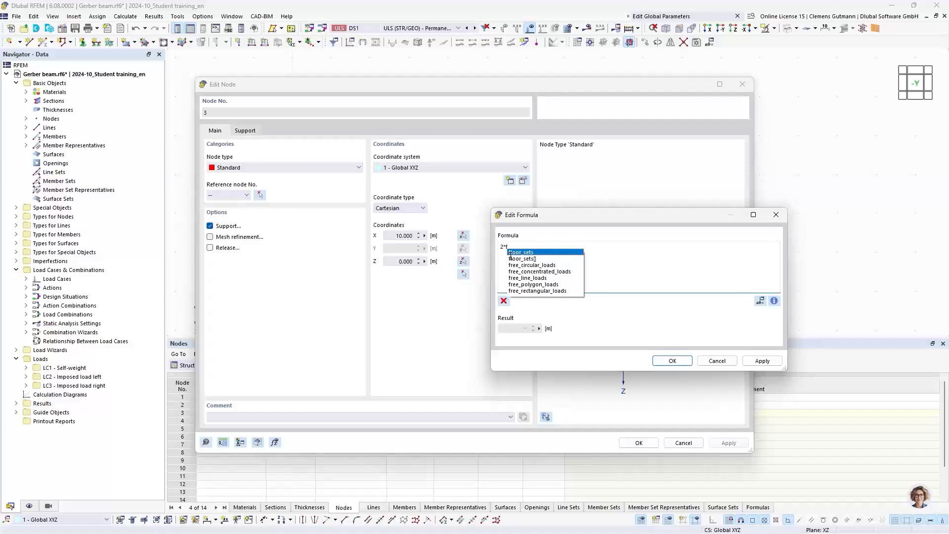
pyautogui.write('ie')
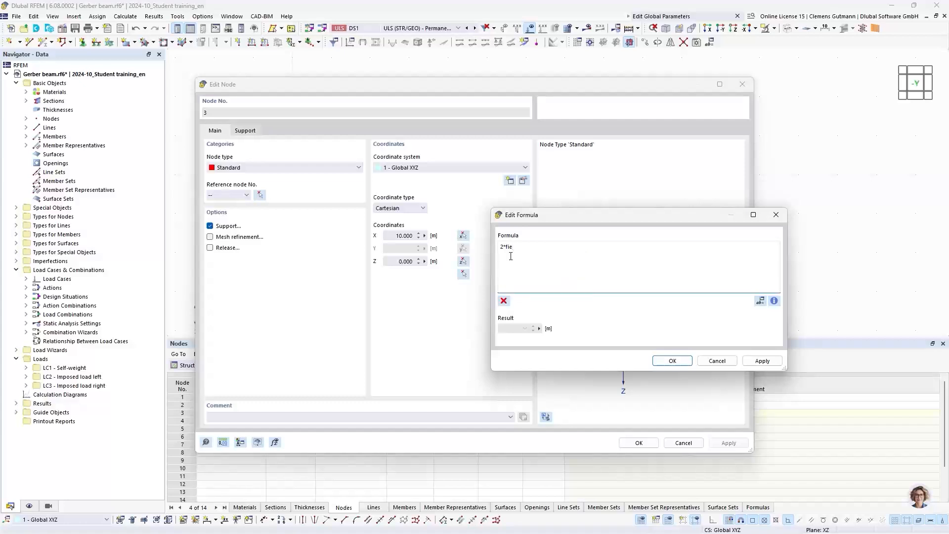
pyautogui.press('BackSpace')
pyautogui.press('BackSpace')
pyautogui.press('BackSpace')
pyautogui.write('Fi')
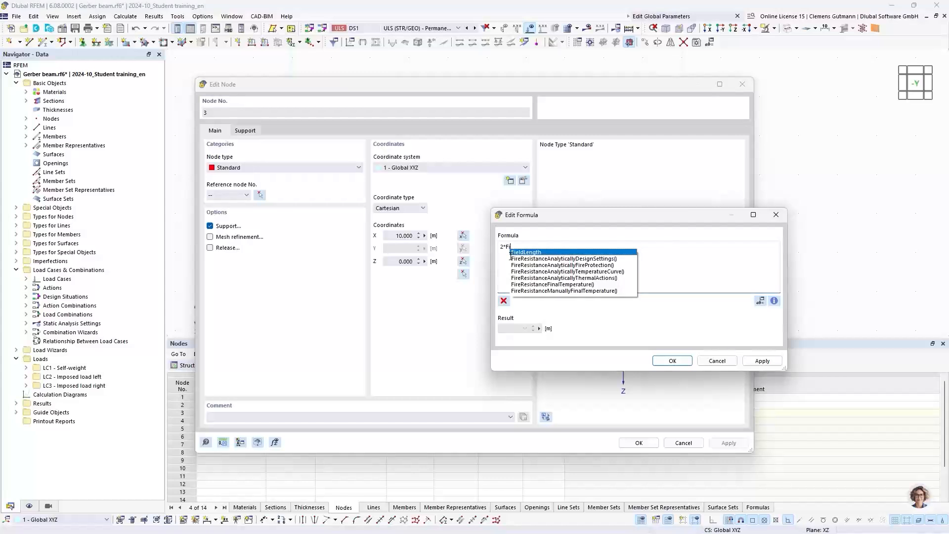
pyautogui.write('e')
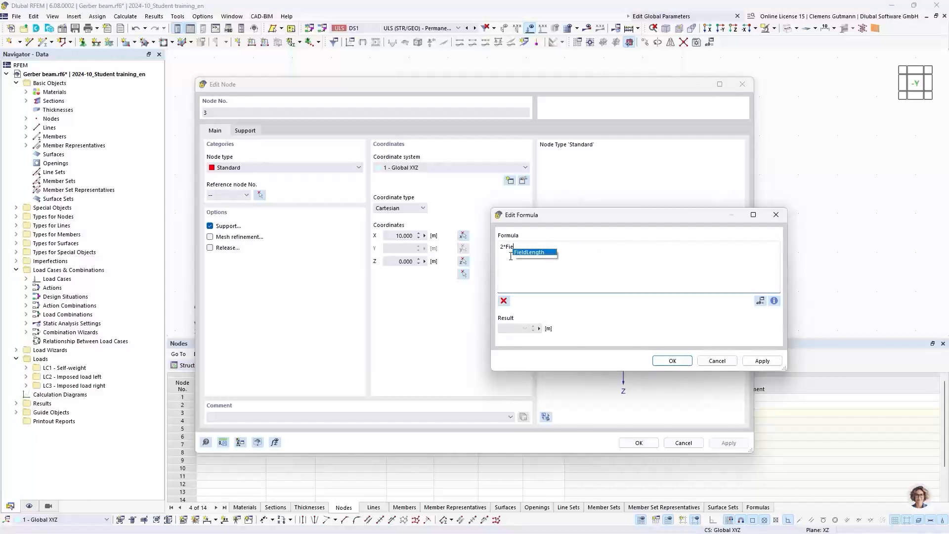
pyautogui.click(543, 253)
pyautogui.click(673, 361)
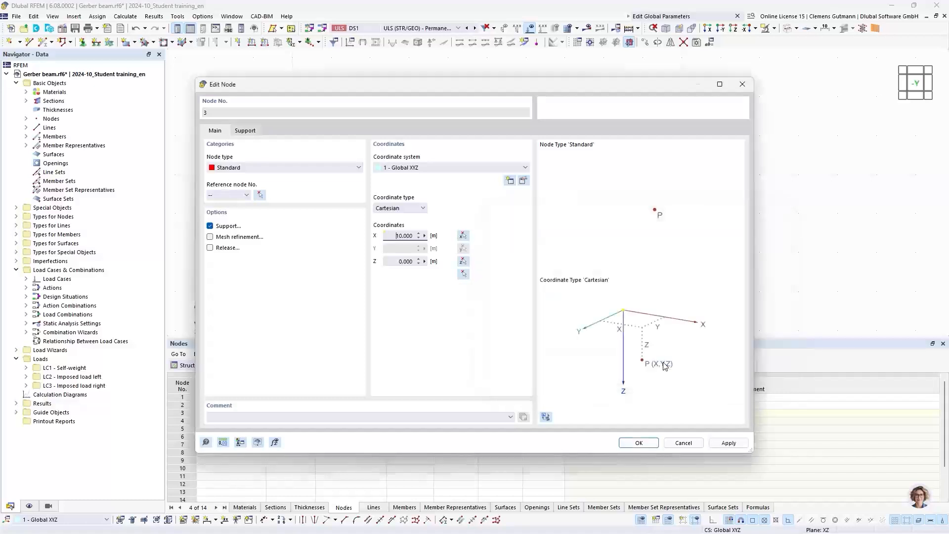
pyautogui.click(639, 443)
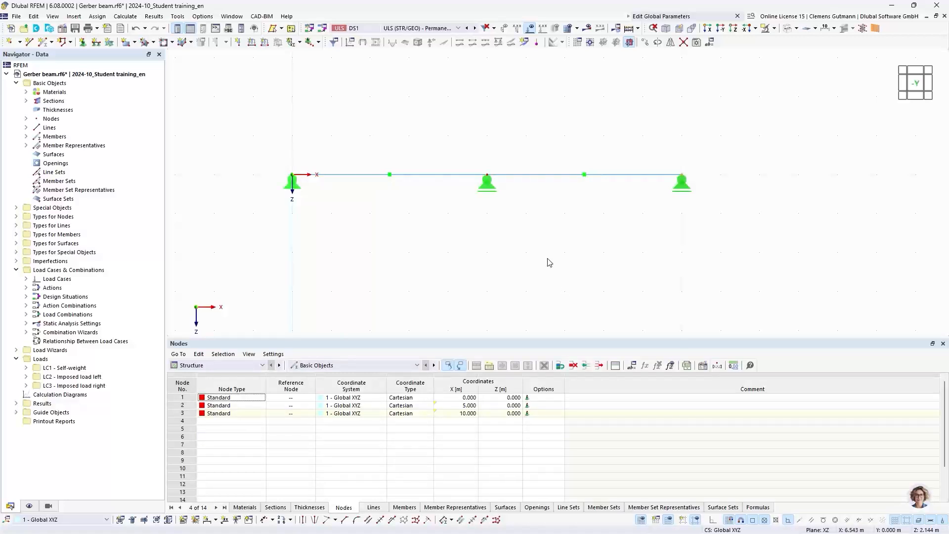
# Divide the second-span member by distance, placing the new node 1 m from the member start.
pyautogui.rightClick(538, 178)
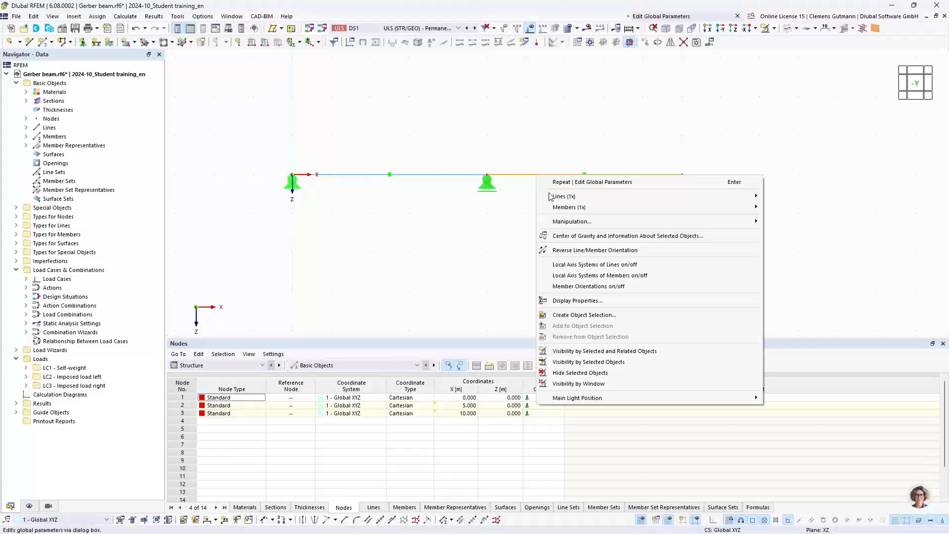
pyautogui.moveTo(636, 209)
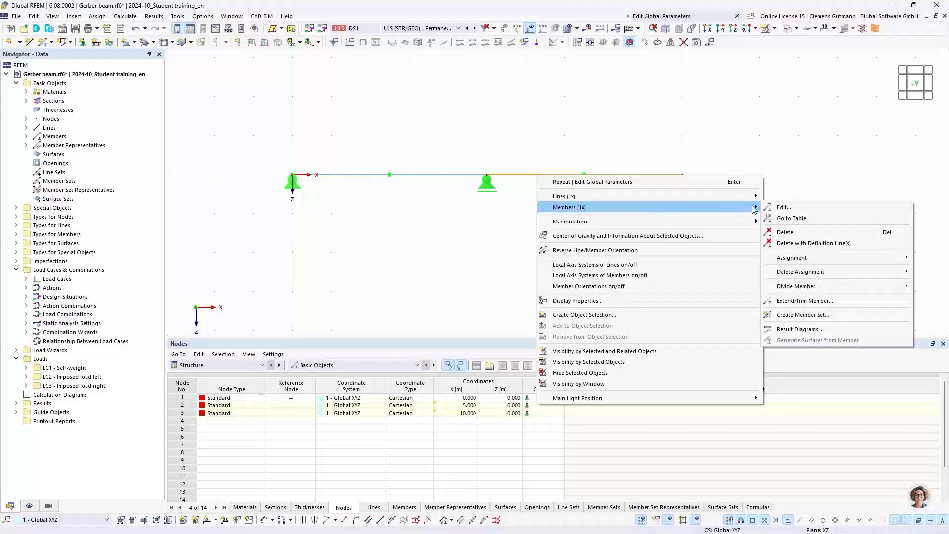
pyautogui.moveTo(794, 286)
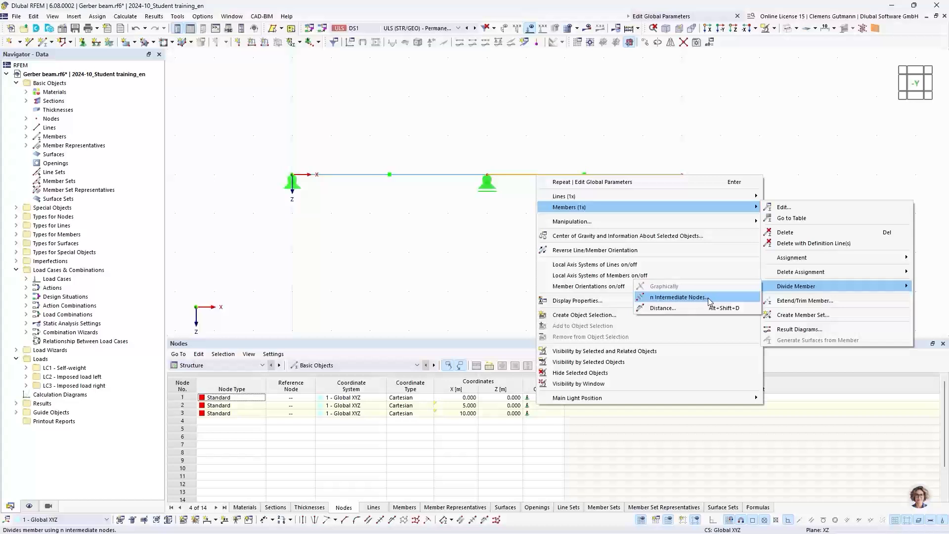
pyautogui.click(663, 308)
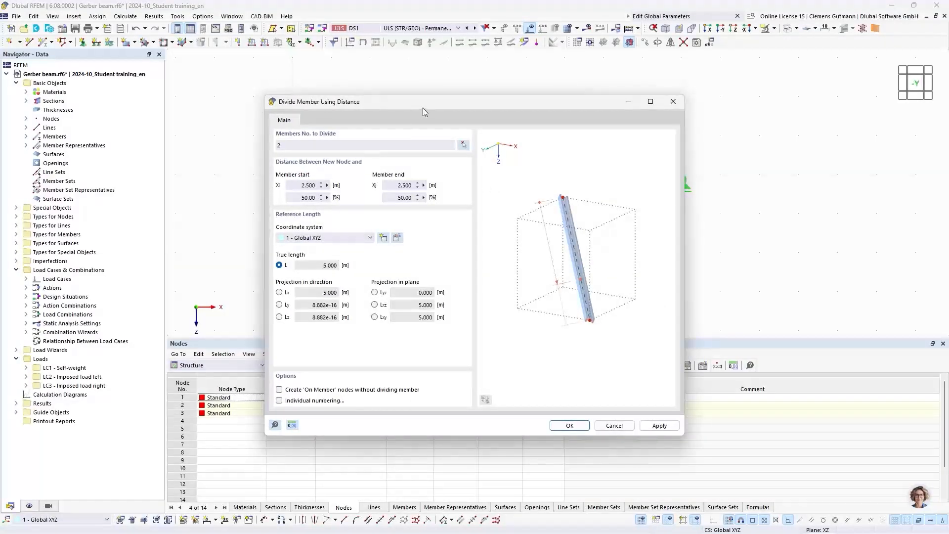
pyautogui.moveTo(426, 103); pyautogui.dragTo(366, 215)
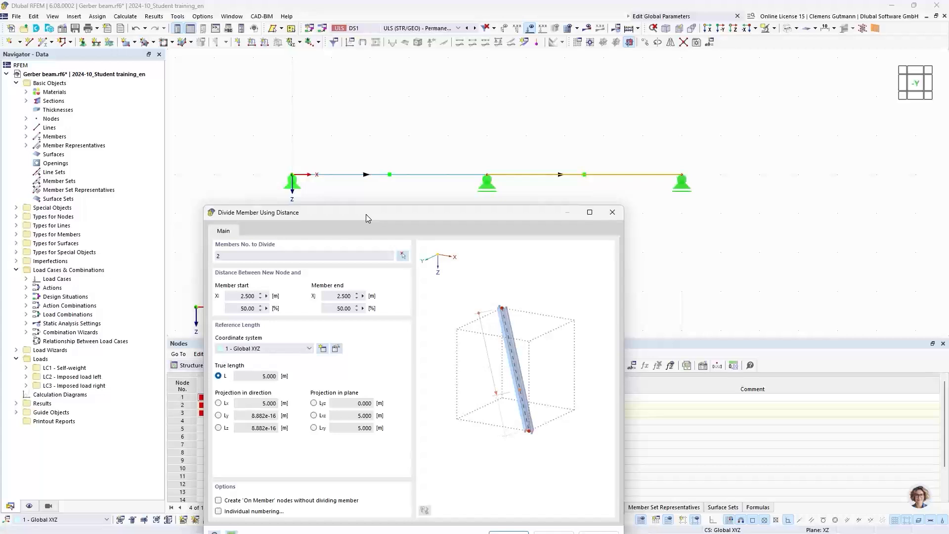
pyautogui.click(242, 296)
pyautogui.moveTo(242, 297); pyautogui.dragTo(274, 304)
pyautogui.write('1')
pyautogui.press('Tab')
pyautogui.moveTo(491, 218); pyautogui.dragTo(497, 146)
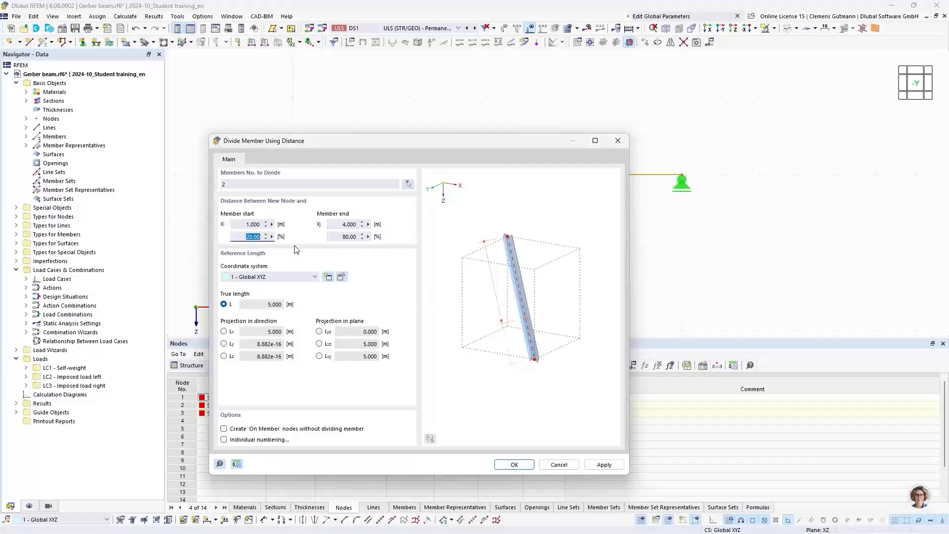
pyautogui.click(515, 465)
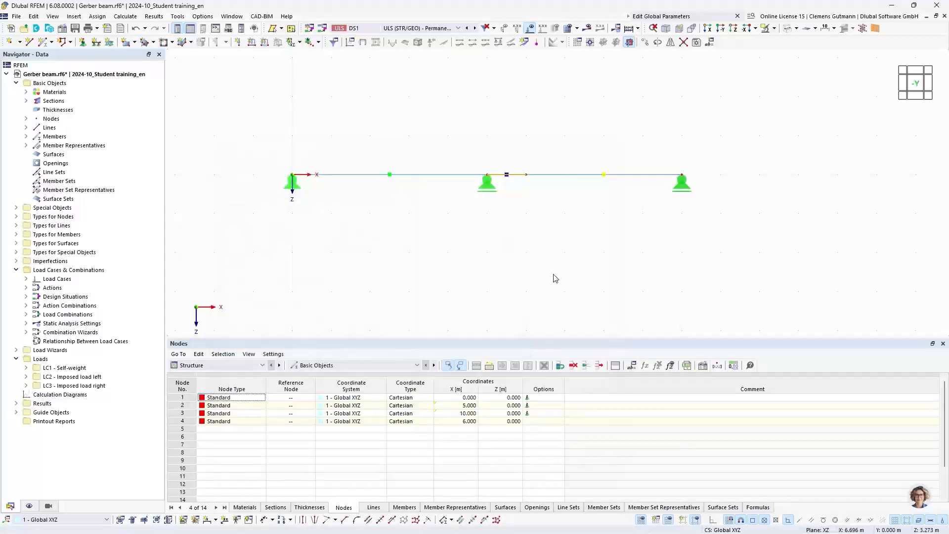
pyautogui.click(532, 246)
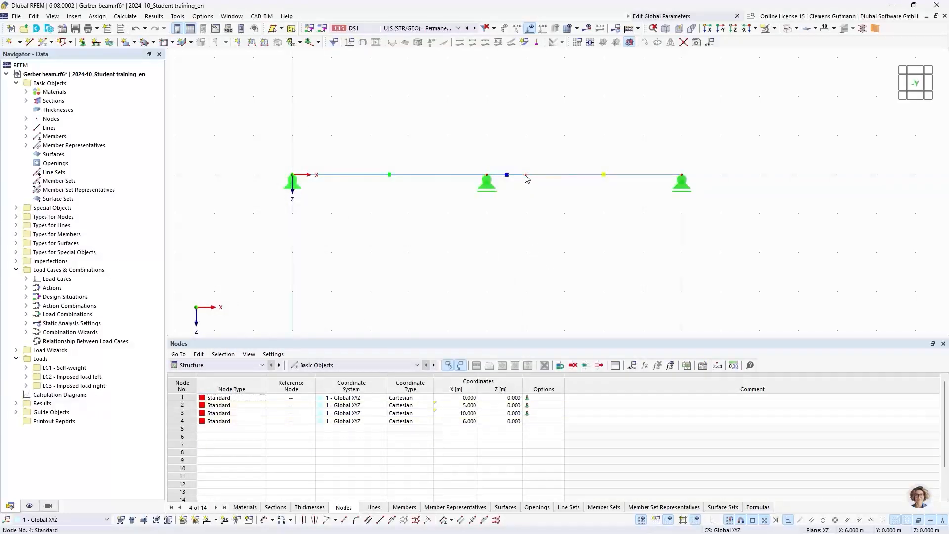
# Define the X coordinate of the new node between the middle and end supports with the formula (1+GerberFactor)*FieldLength.
pyautogui.doubleClick(526, 178)
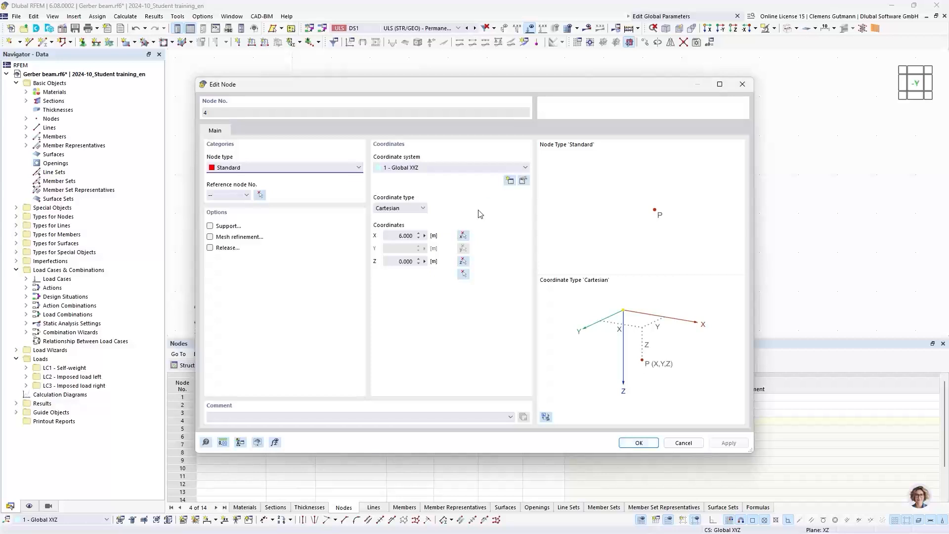
pyautogui.click(426, 236)
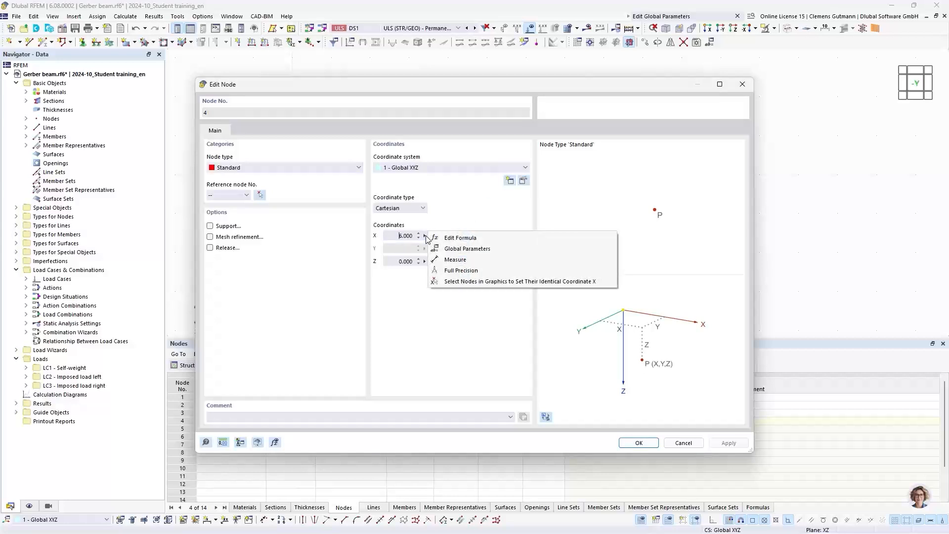
pyautogui.click(479, 239)
pyautogui.moveTo(446, 196); pyautogui.dragTo(608, 241)
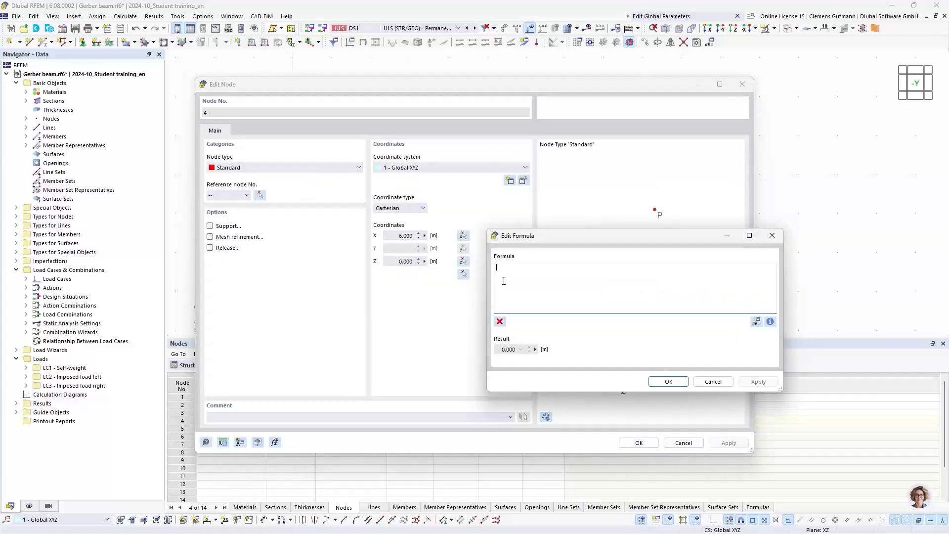
pyautogui.write('(1+Ger')
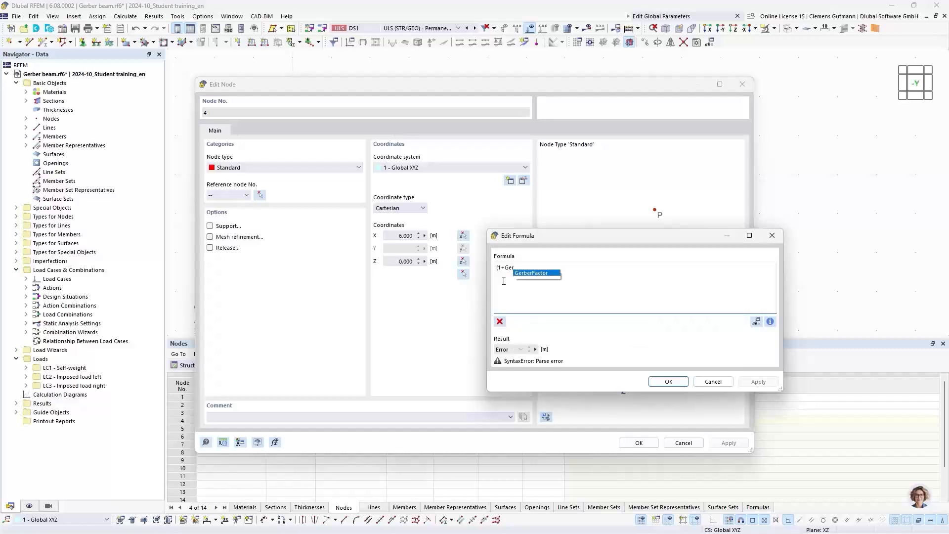
pyautogui.press('Return')
pyautogui.write(')')
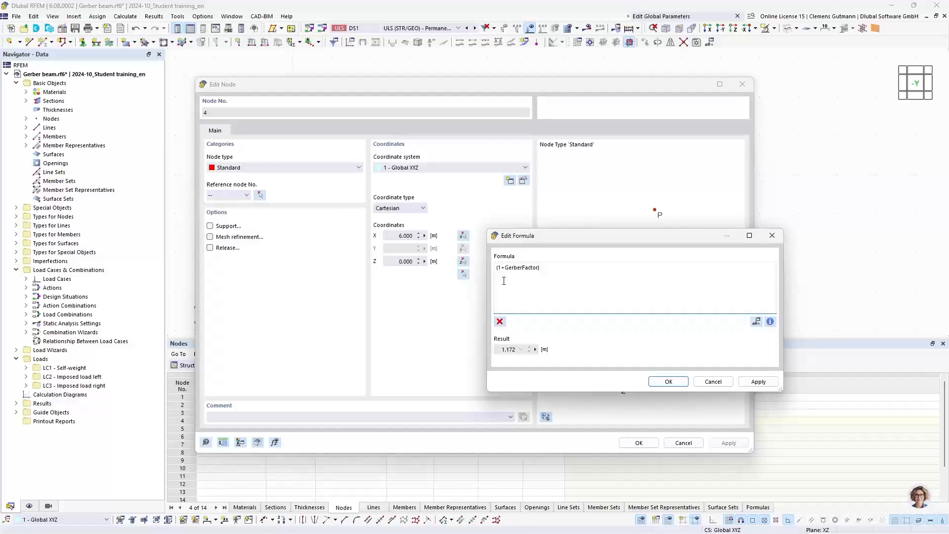
pyautogui.write('*Fi')
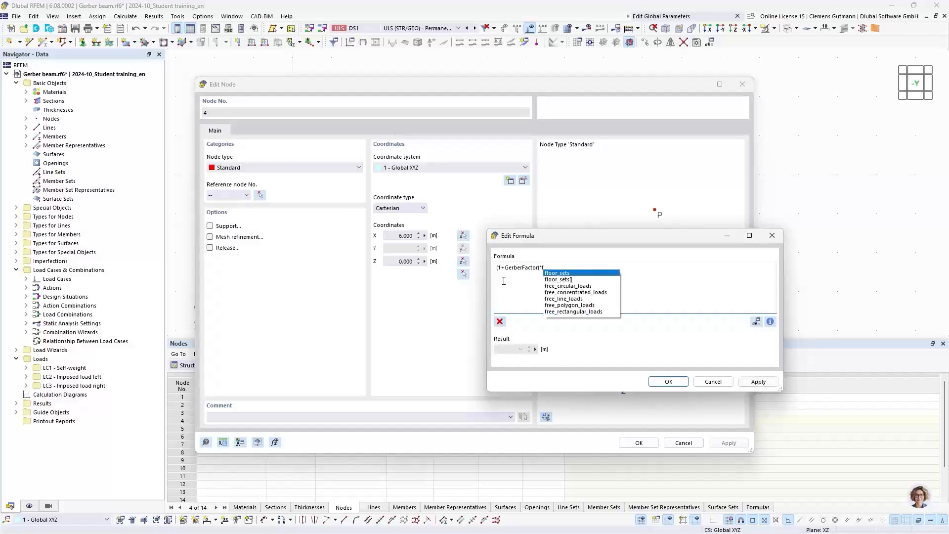
pyautogui.write('e')
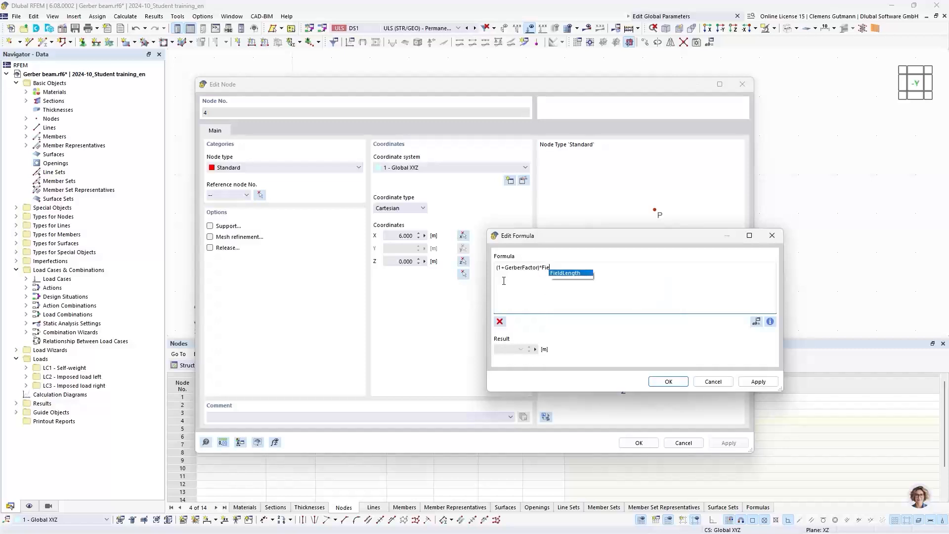
pyautogui.press('Return')
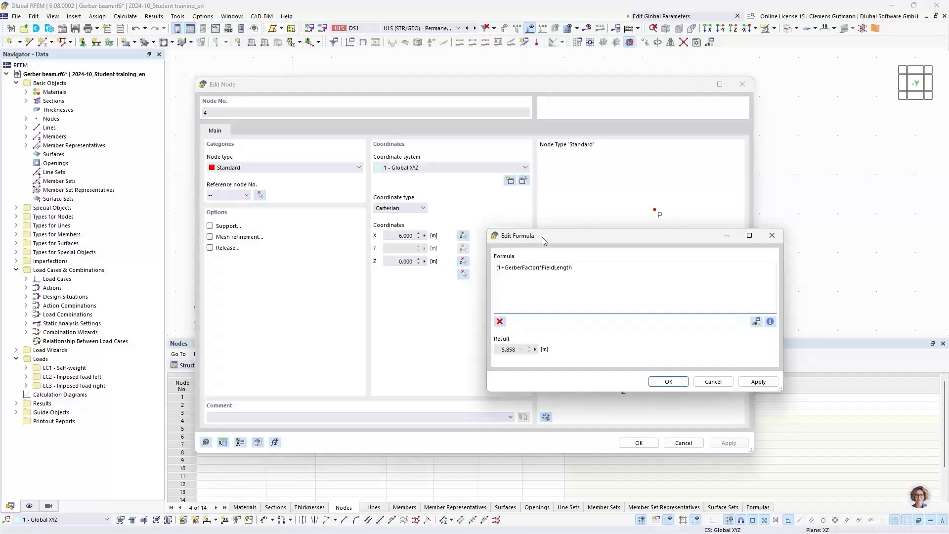
pyautogui.moveTo(541, 236); pyautogui.dragTo(506, 209)
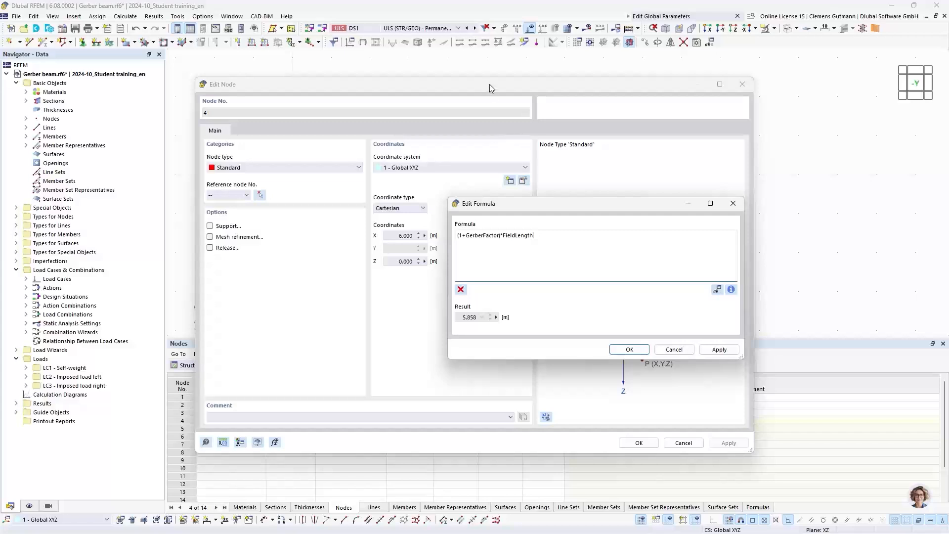
pyautogui.moveTo(494, 84); pyautogui.dragTo(665, 115)
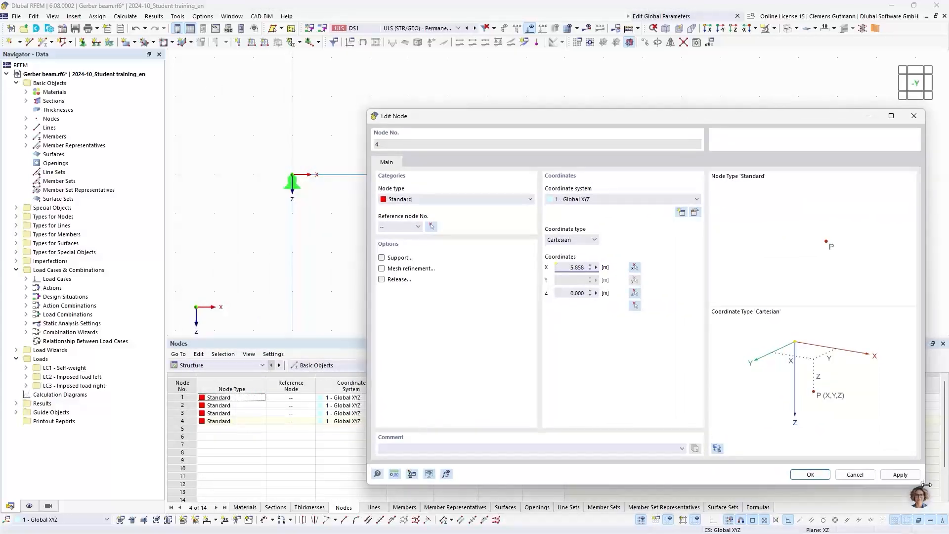
# Review the new node's X formula against the Gerber beam slide in PowerPoint, return to RFEM and accept the node changes.
pyautogui.moveTo(924, 485); pyautogui.dragTo(860, 455)
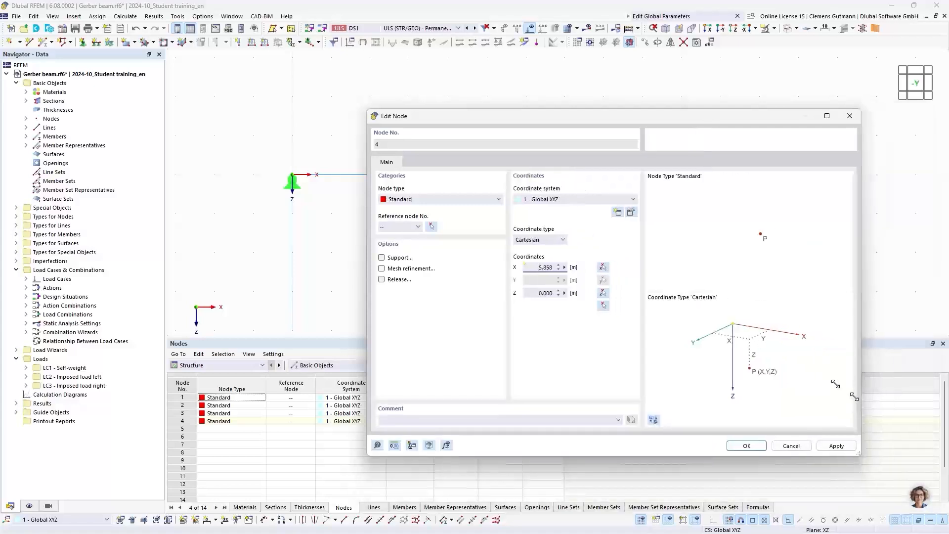
pyautogui.moveTo(580, 124); pyautogui.dragTo(453, 214)
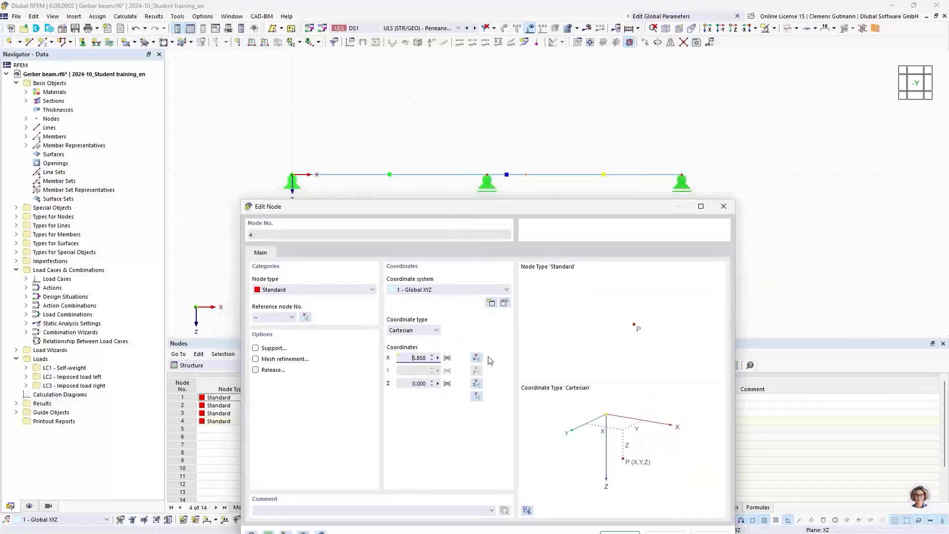
pyautogui.rightClick(437, 359)
pyautogui.click(465, 361)
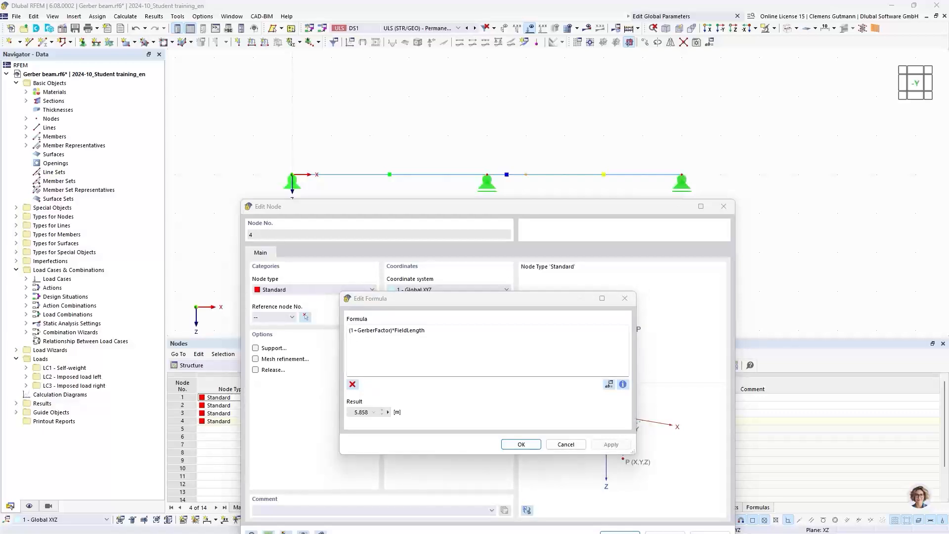
pyautogui.hotkey('alt', 'Tab')
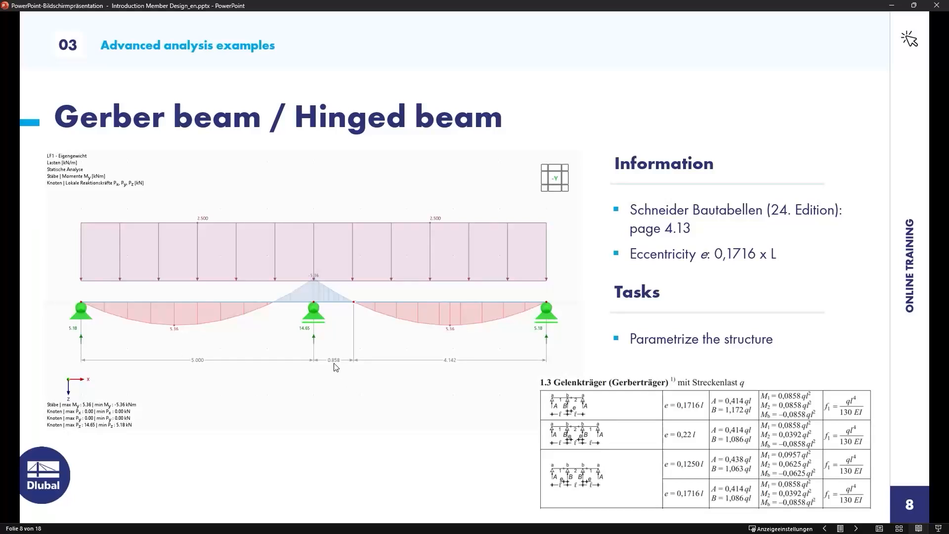
pyautogui.hotkey('alt', 'Tab')
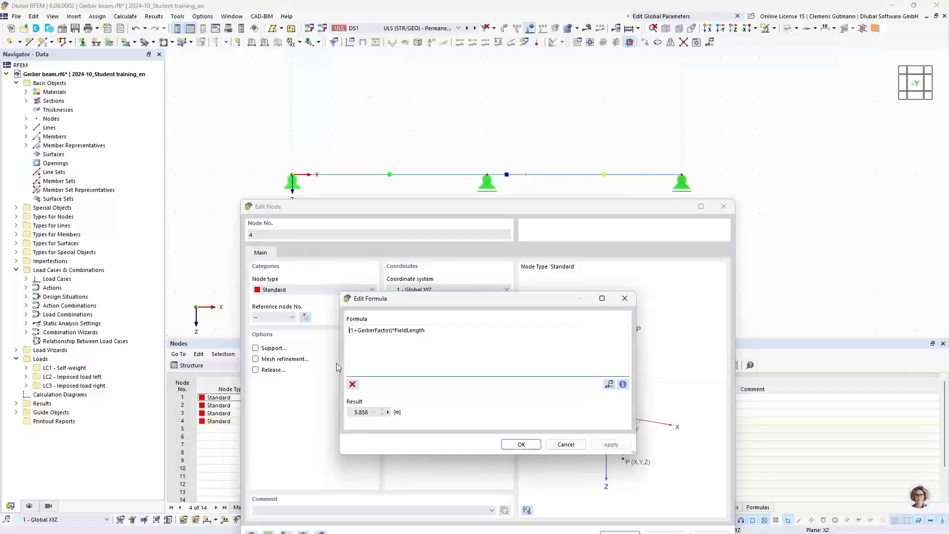
pyautogui.click(519, 444)
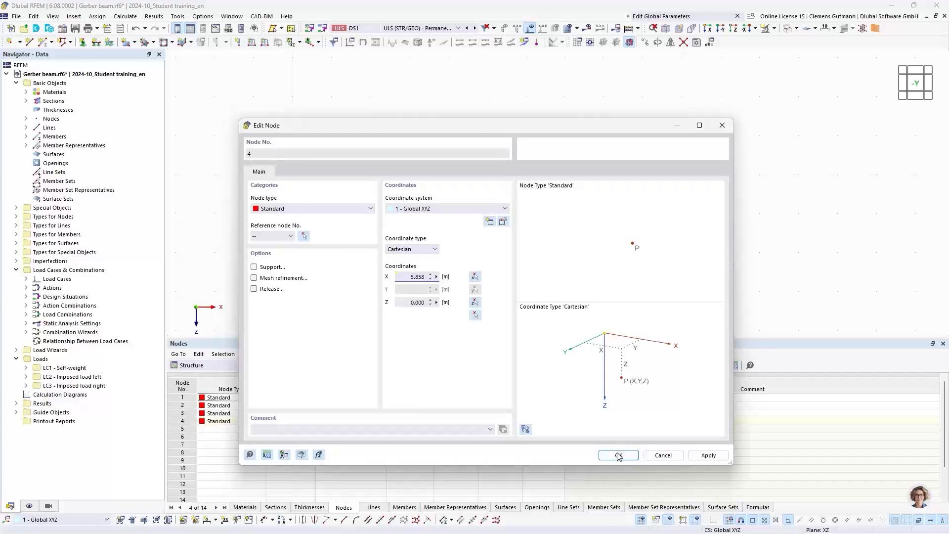
pyautogui.click(619, 456)
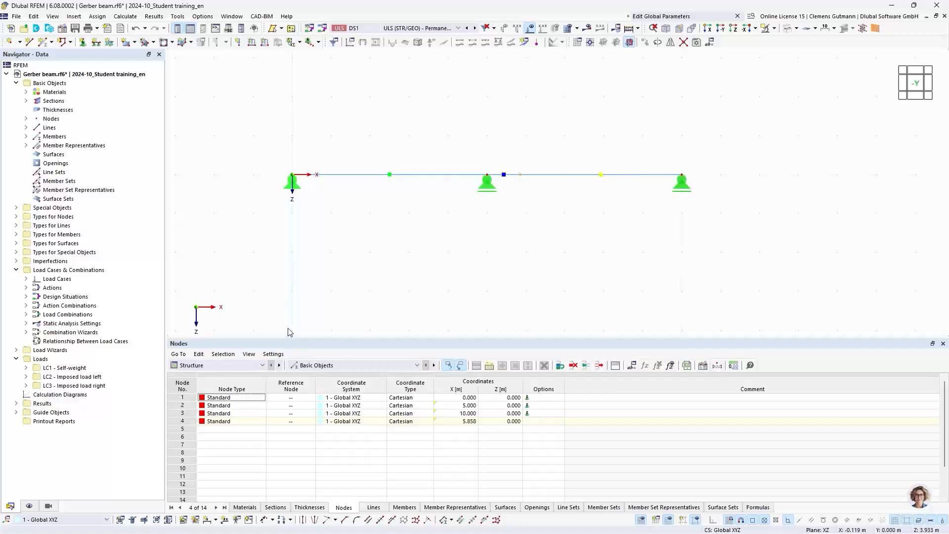
# Add a linear dimension chain through all beam nodes in the second plane, placed below the beam with an offset of about -1.293 m.
pyautogui.click(217, 520)
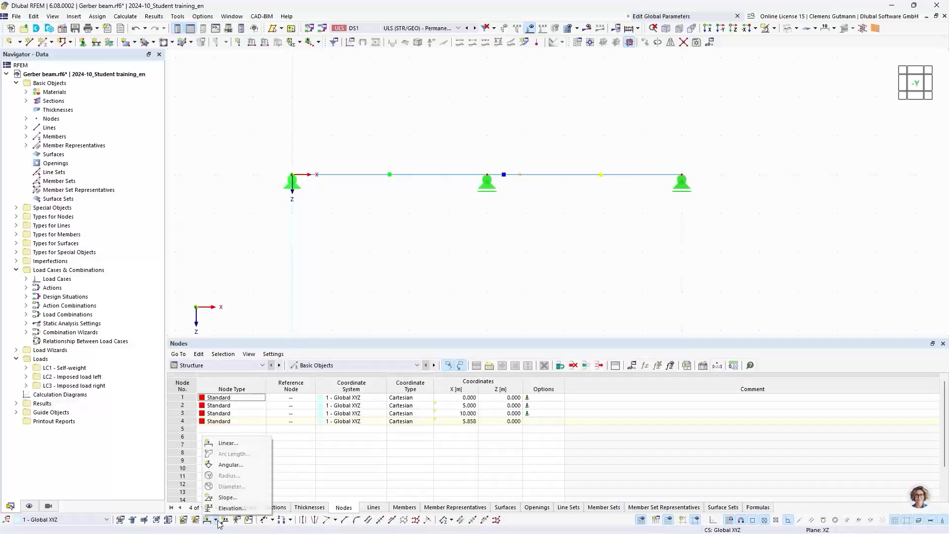
pyautogui.click(220, 443)
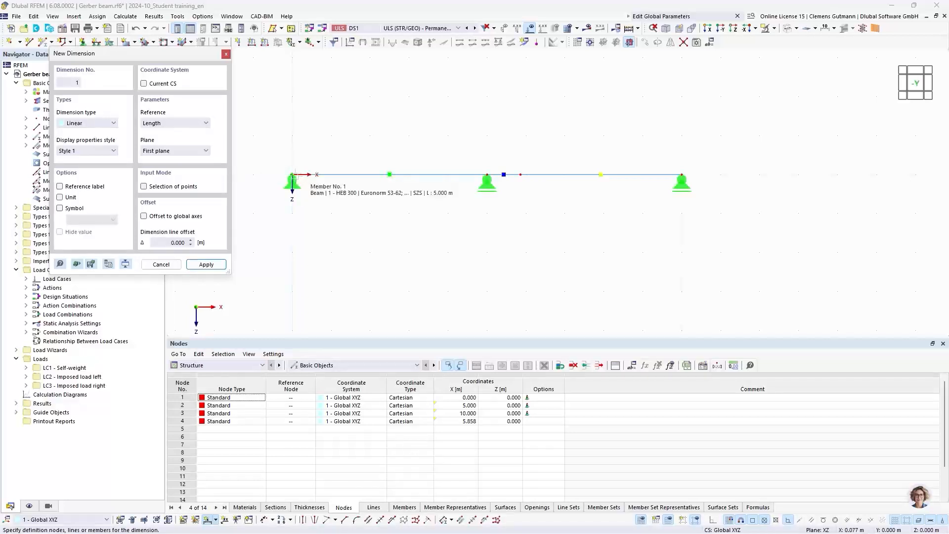
pyautogui.click(292, 174)
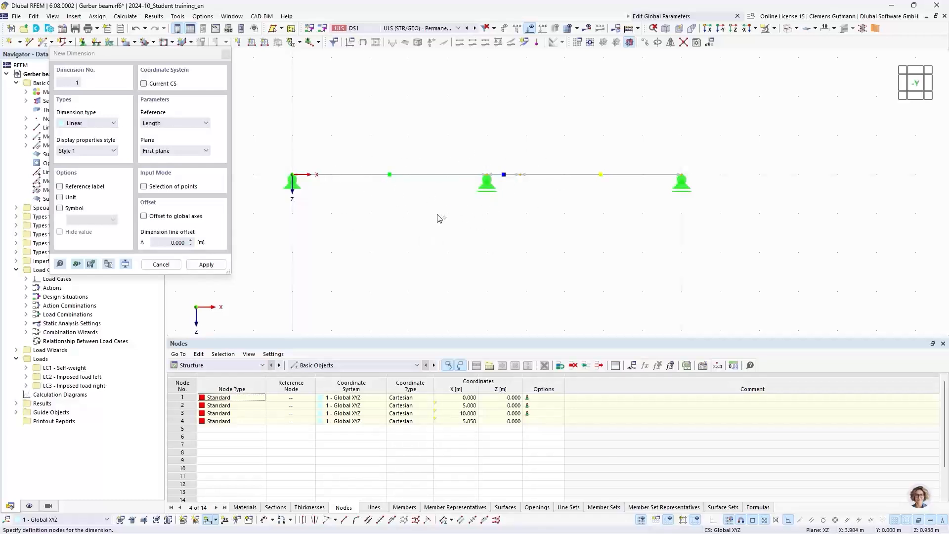
pyautogui.click(204, 150)
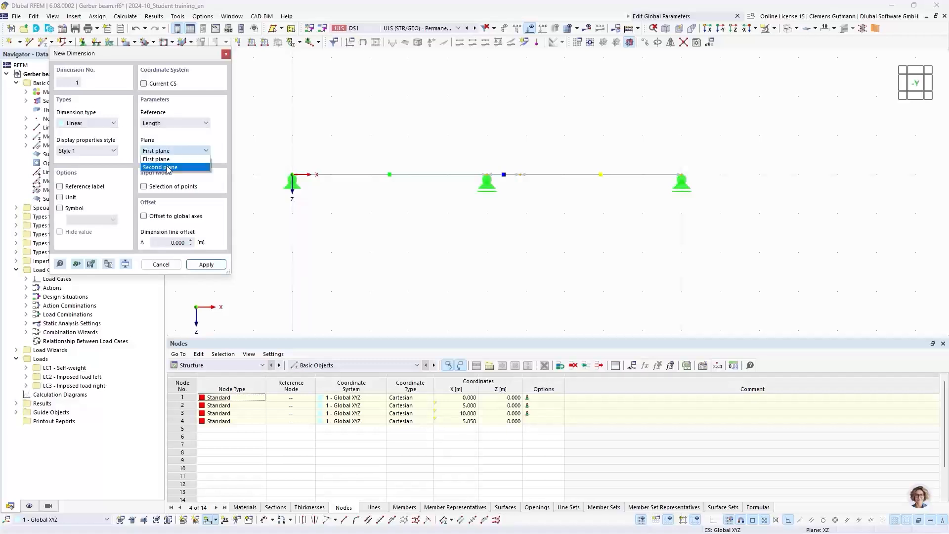
pyautogui.click(169, 167)
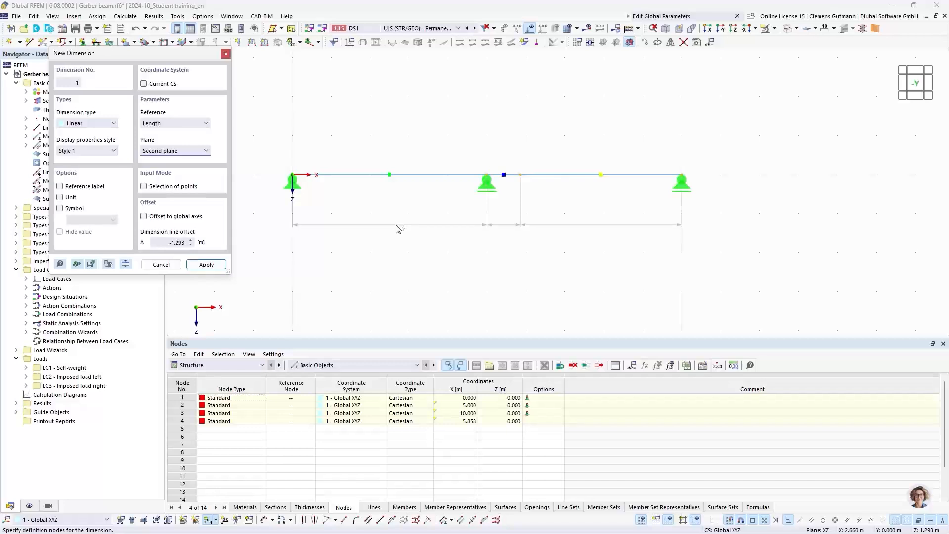
pyautogui.click(398, 229)
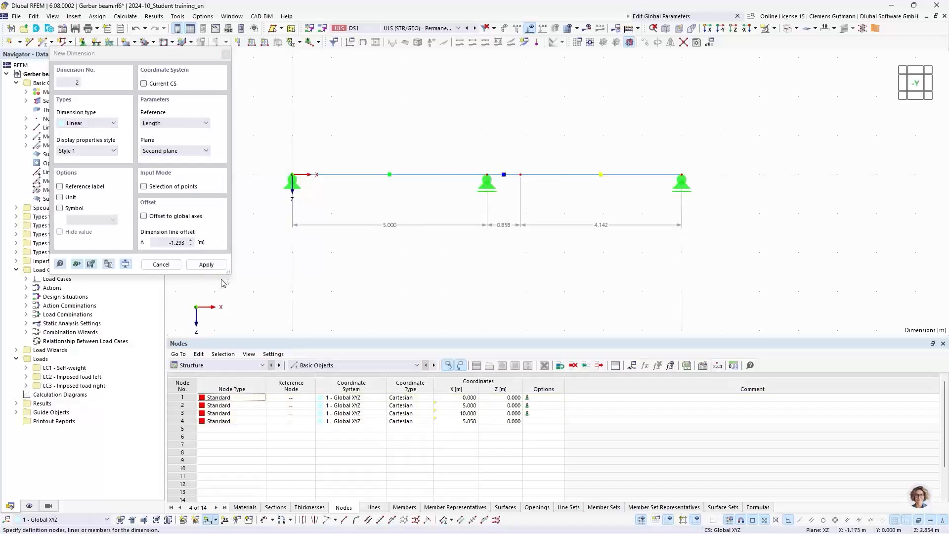
pyautogui.click(190, 264)
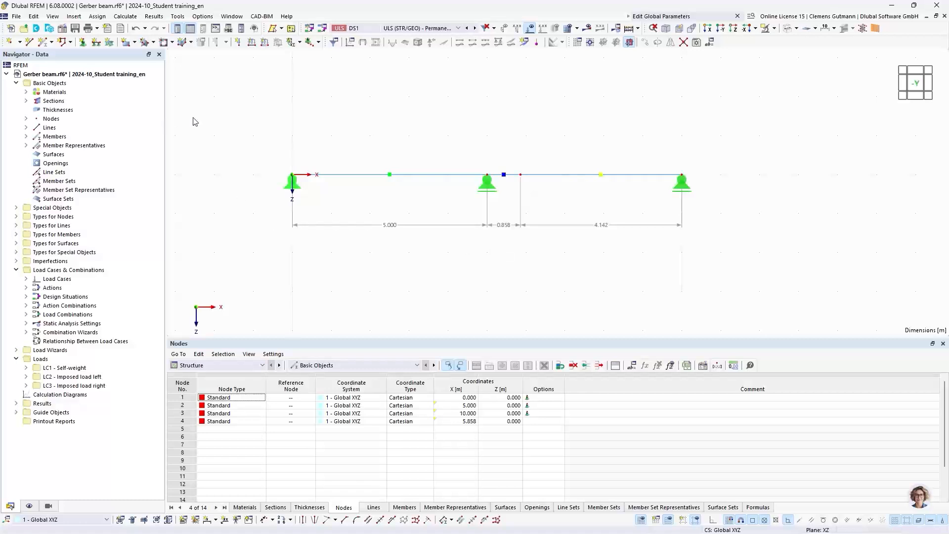
# Set the global parameter FieldLength to 4 m and accept the parameter changes.
pyautogui.click(710, 42)
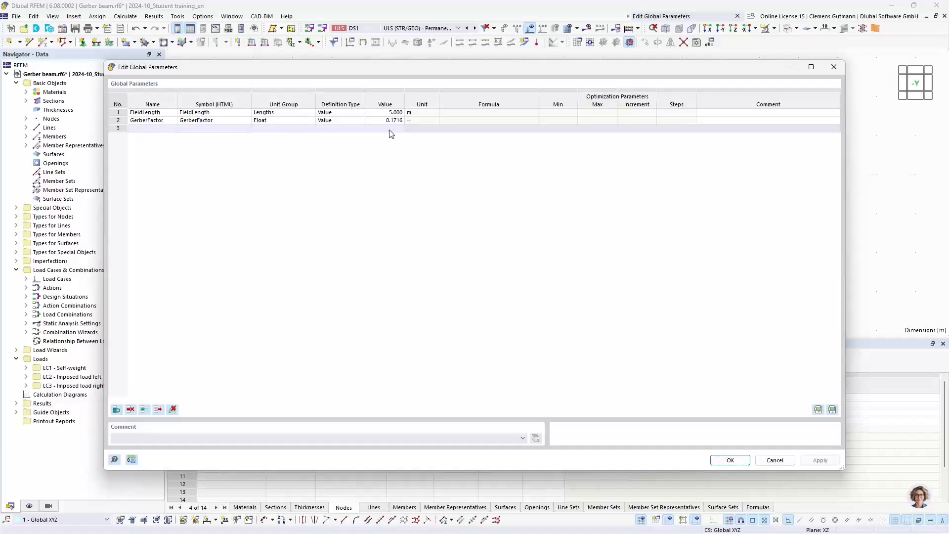
pyautogui.click(392, 113)
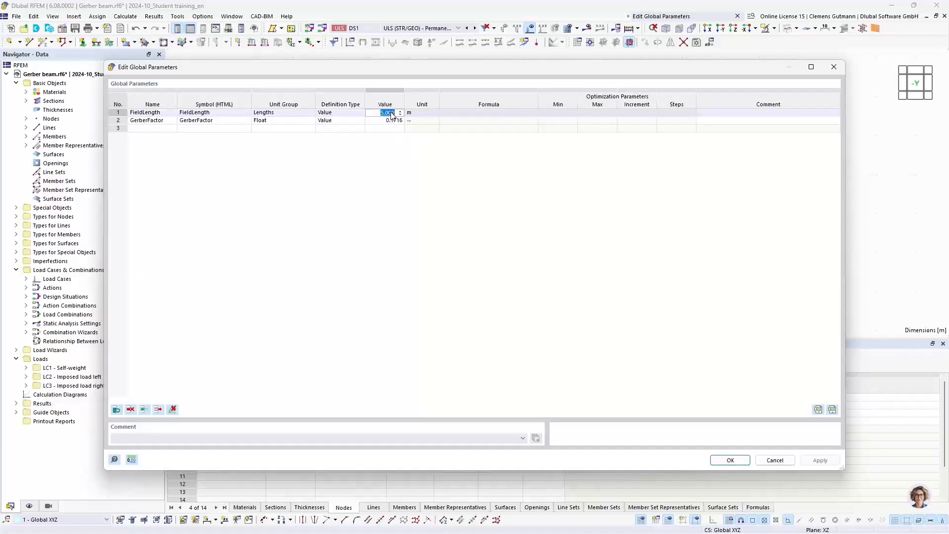
pyautogui.press('BackSpace')
pyautogui.press('Tab')
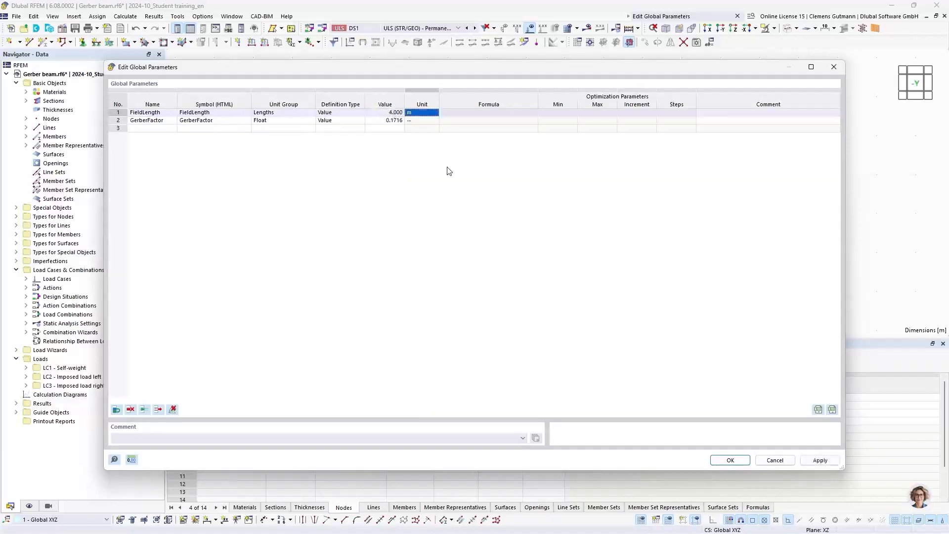
pyautogui.click(731, 461)
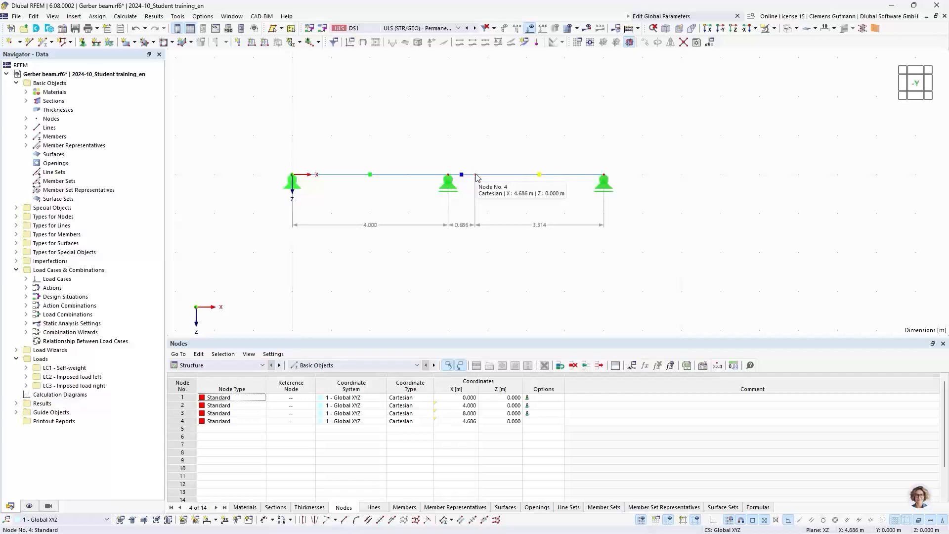
# Check the X coordinate and its formula options for the node between the middle and end supports, then close the node settings.
pyautogui.scroll(1, 460, 233)
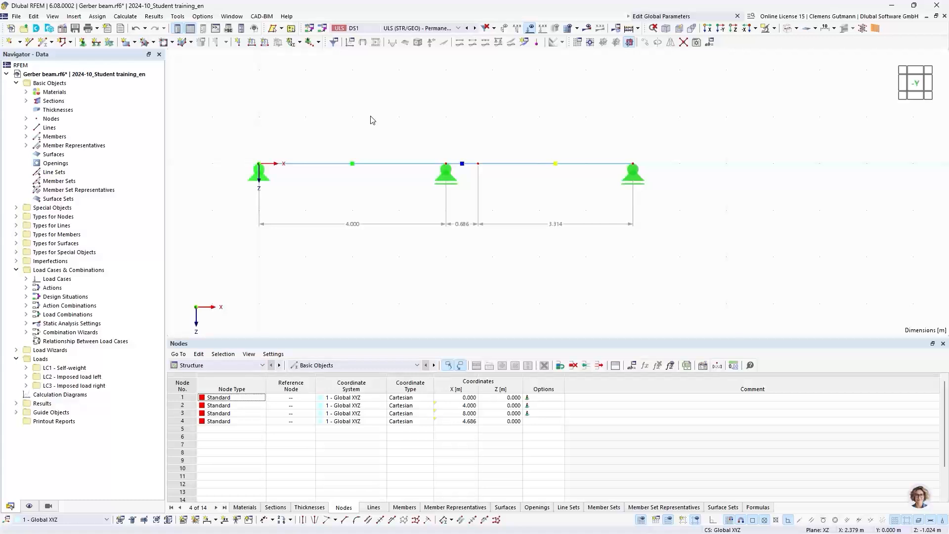
pyautogui.doubleClick(478, 164)
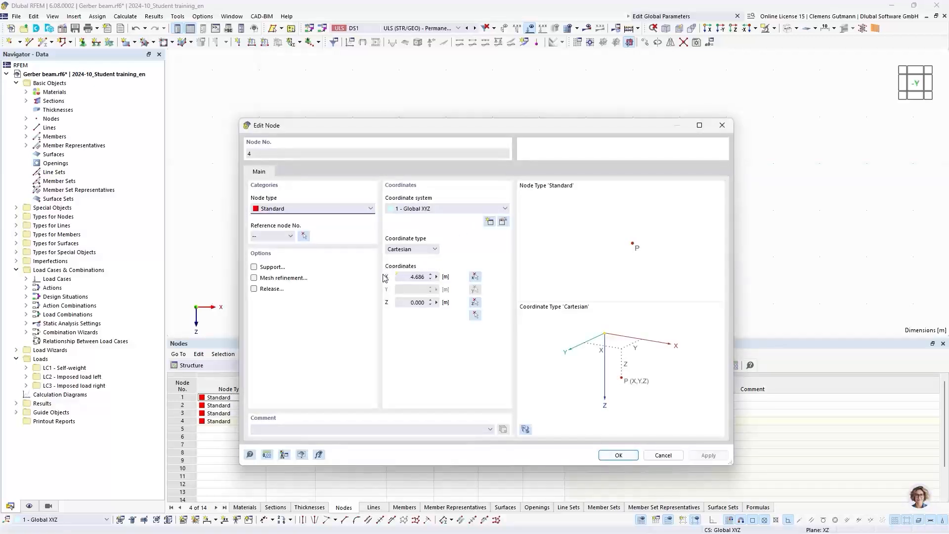
pyautogui.click(437, 278)
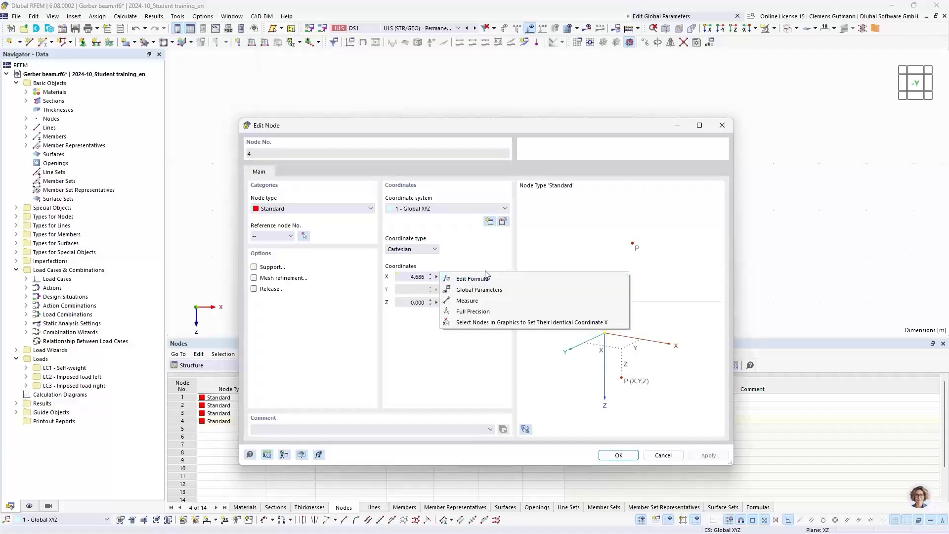
pyautogui.click(483, 353)
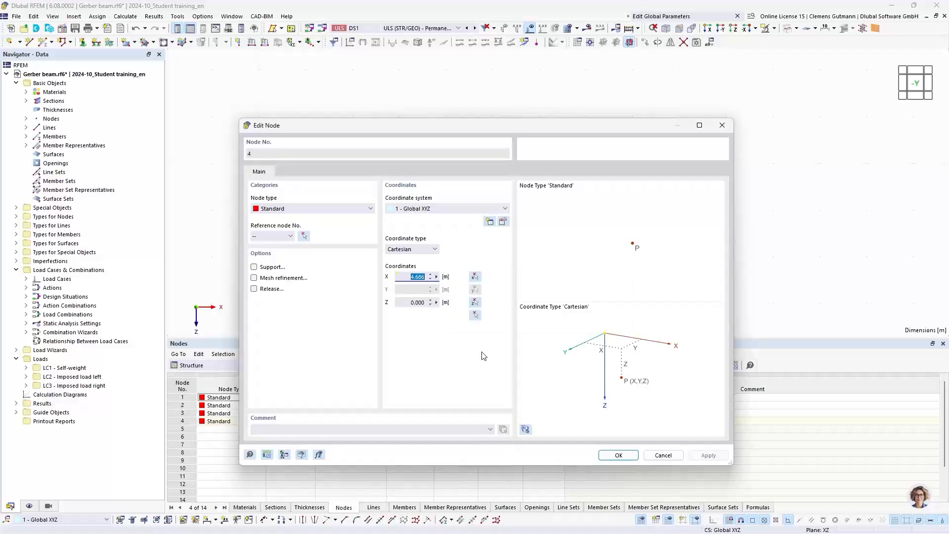
pyautogui.click(618, 455)
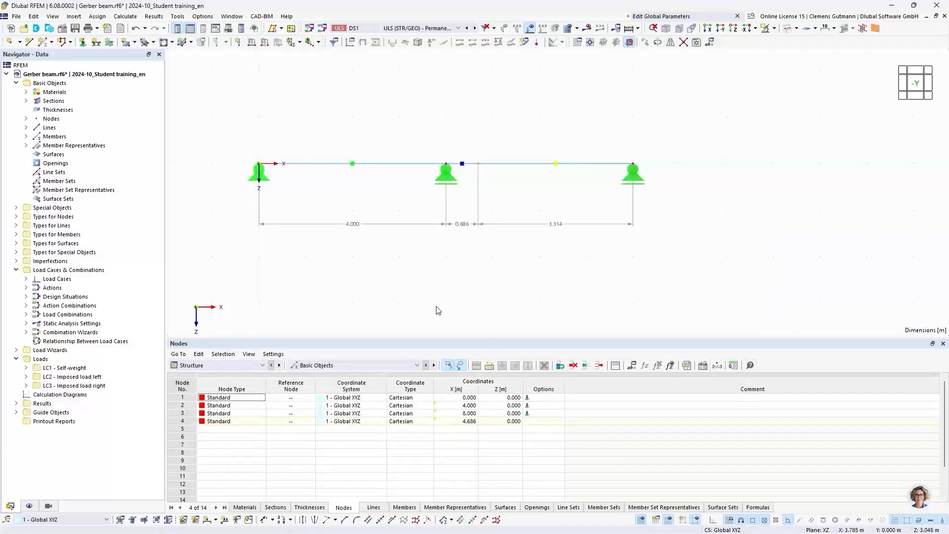
# Edit the member between the intermediate node and the end support, enable its Hinges option and show the hinge assignments.
pyautogui.rightClick(487, 168)
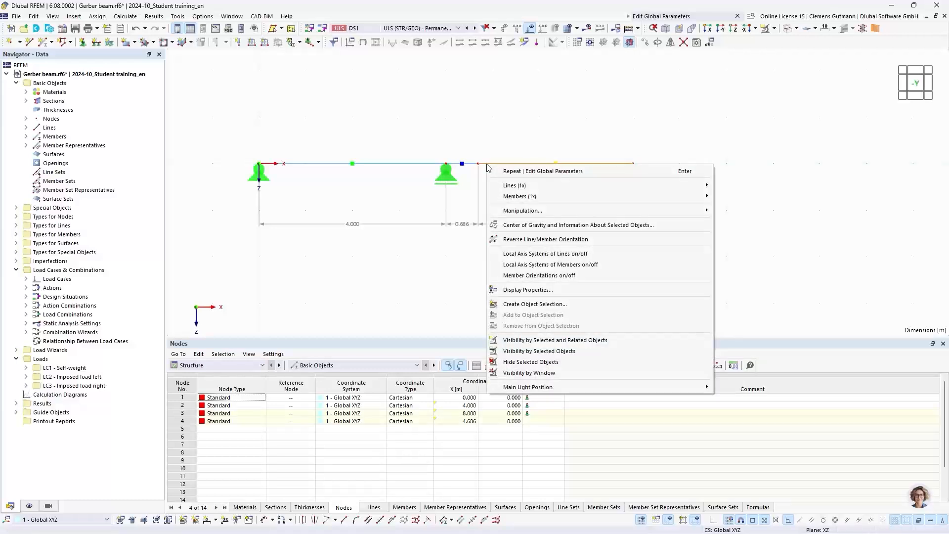
pyautogui.click(497, 161)
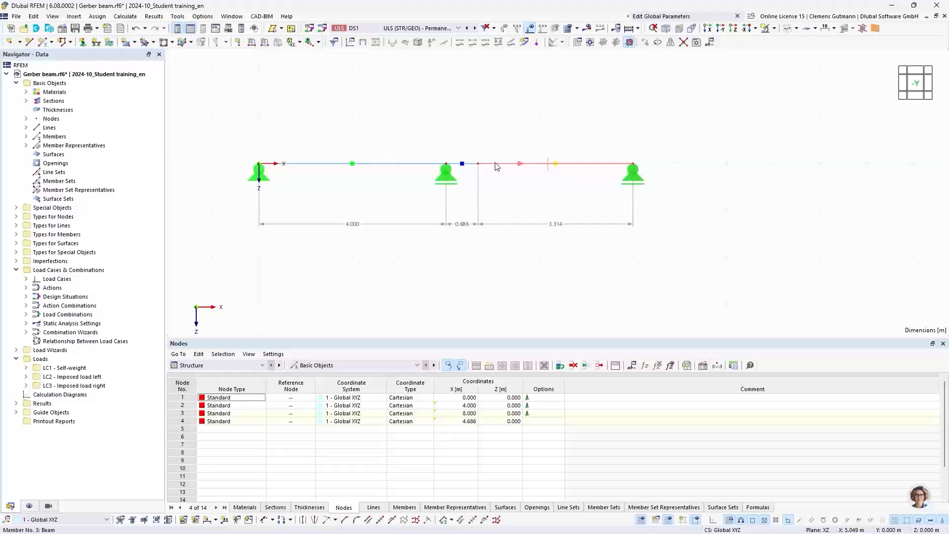
pyautogui.doubleClick(497, 167)
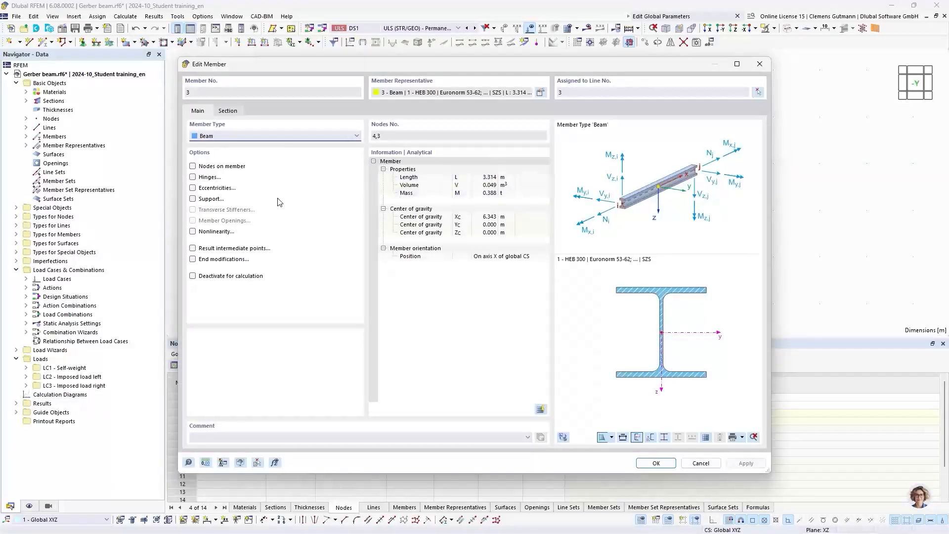
pyautogui.click(193, 177)
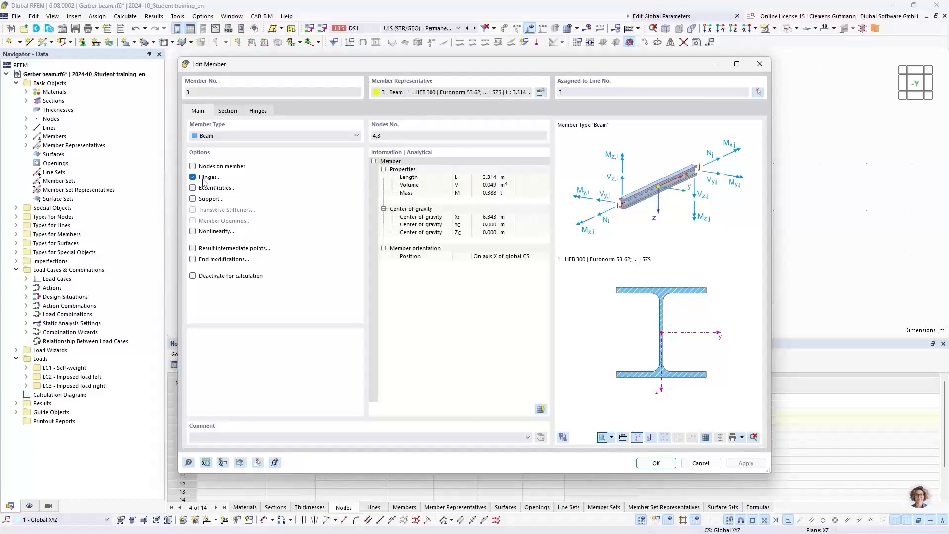
pyautogui.moveTo(405, 67); pyautogui.dragTo(500, 110)
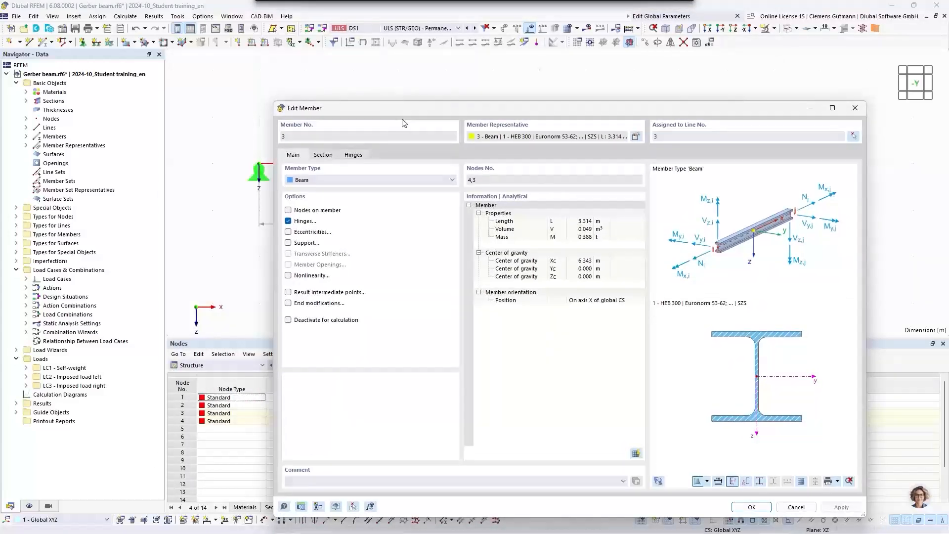
pyautogui.click(353, 156)
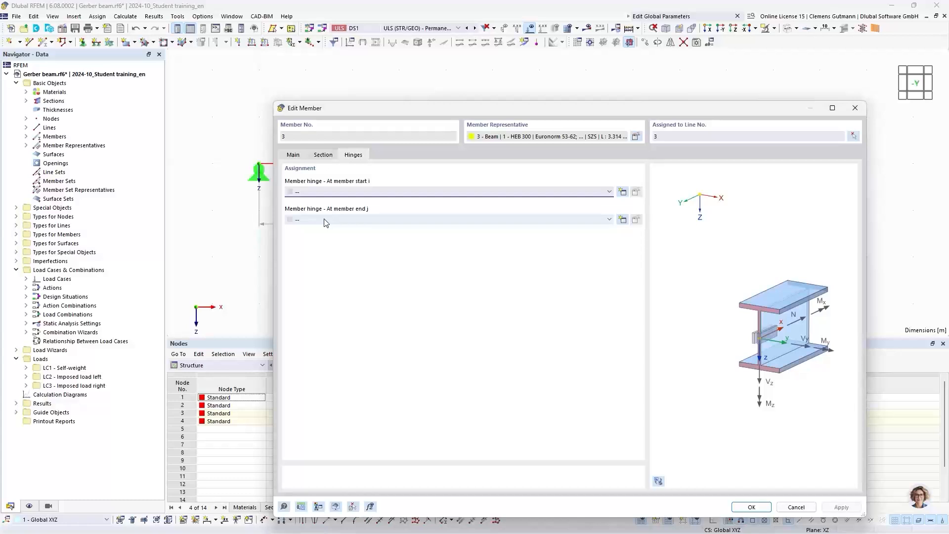
pyautogui.moveTo(521, 113); pyautogui.dragTo(445, 226)
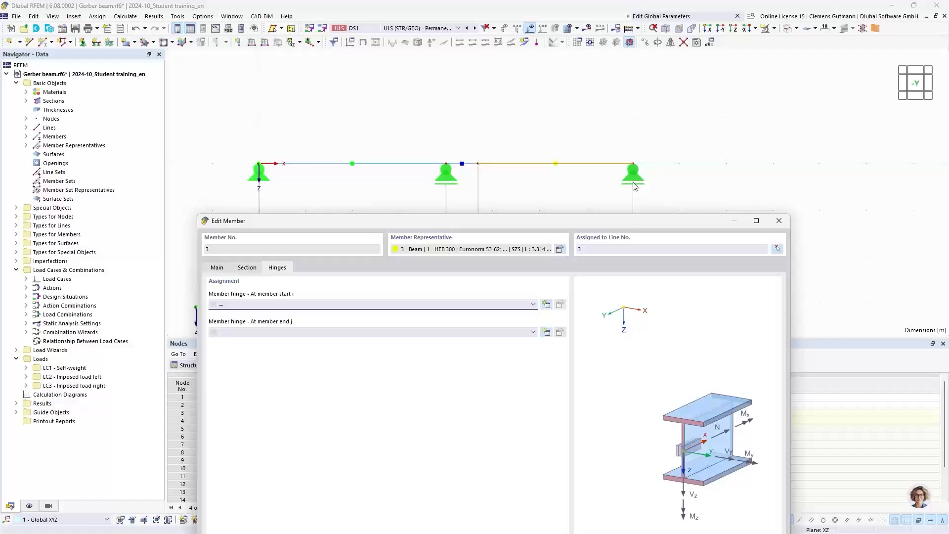
pyautogui.moveTo(573, 223); pyautogui.dragTo(535, 81)
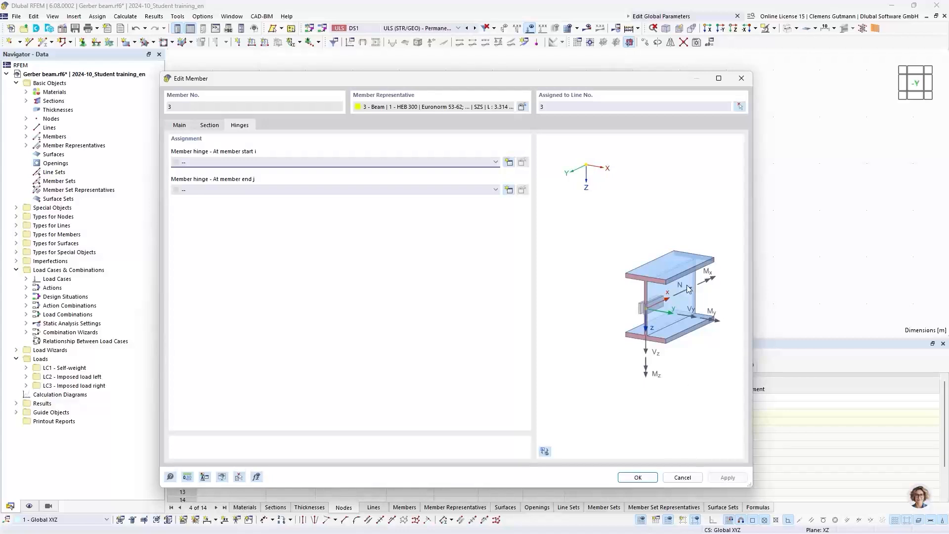
# Examine the member in the 3D model preview to identify which node is its start and which is its end.
pyautogui.click(545, 453)
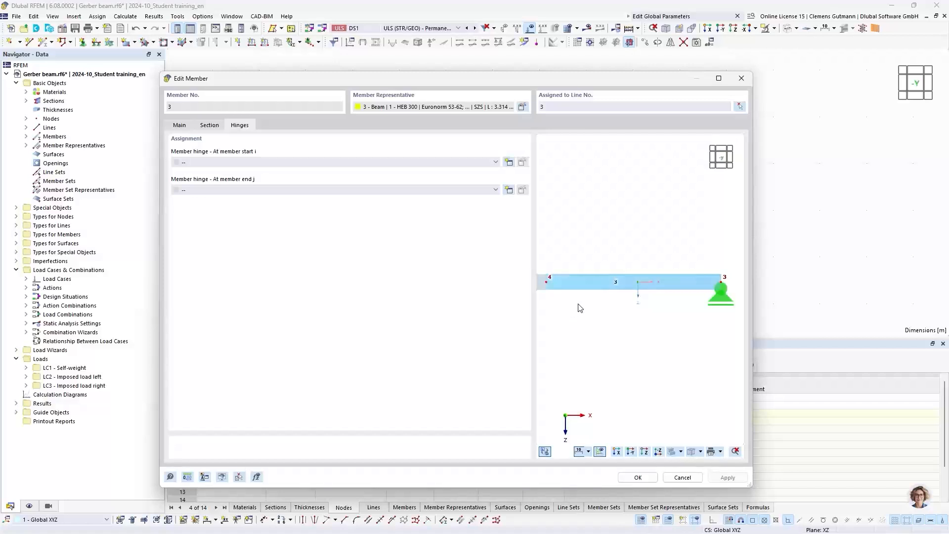
pyautogui.keyDown('ctrl'); pyautogui.moveTo(577, 305); pyautogui.dragTo(602, 341, button='middle'); pyautogui.keyUp('ctrl')
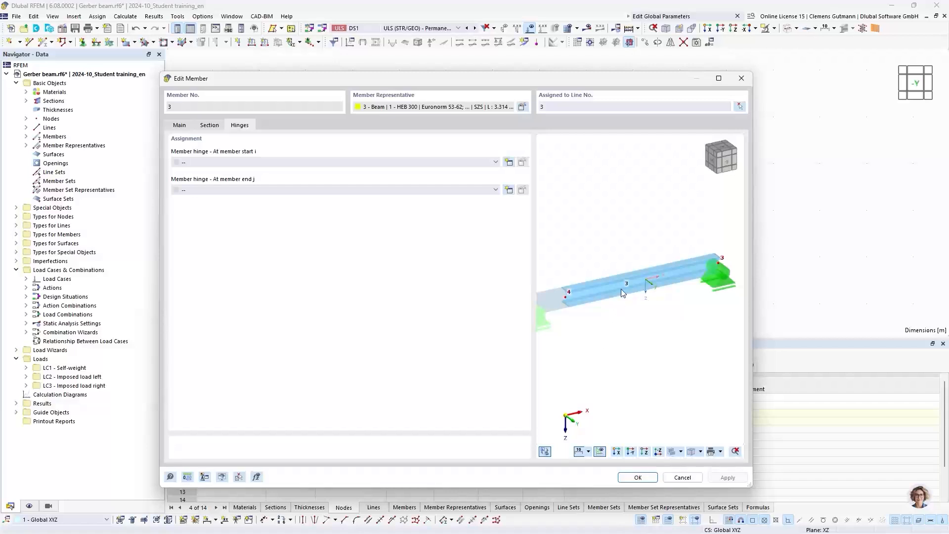
pyautogui.scroll(-3, 676, 306)
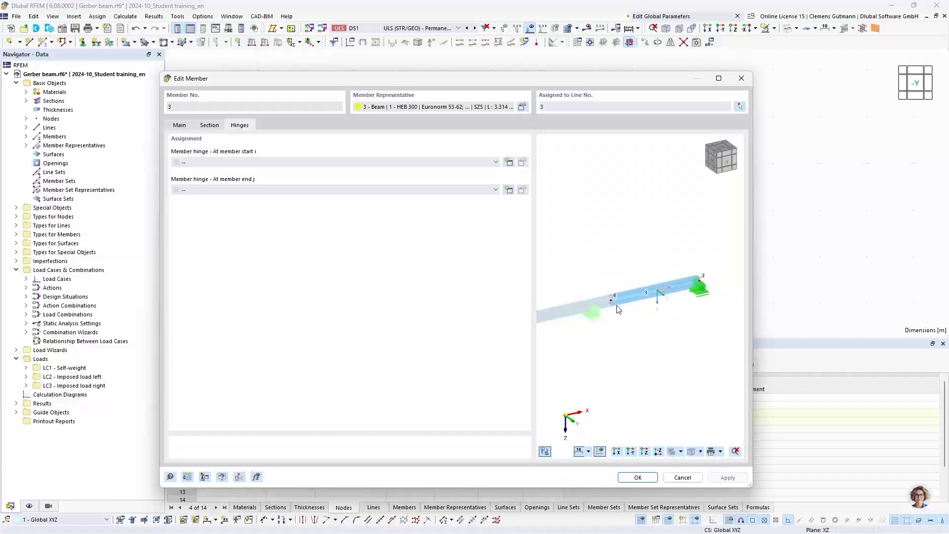
pyautogui.scroll(4, 621, 299)
pyautogui.keyDown('ctrl'); pyautogui.moveTo(670, 354); pyautogui.dragTo(637, 367, button='middle'); pyautogui.keyUp('ctrl')
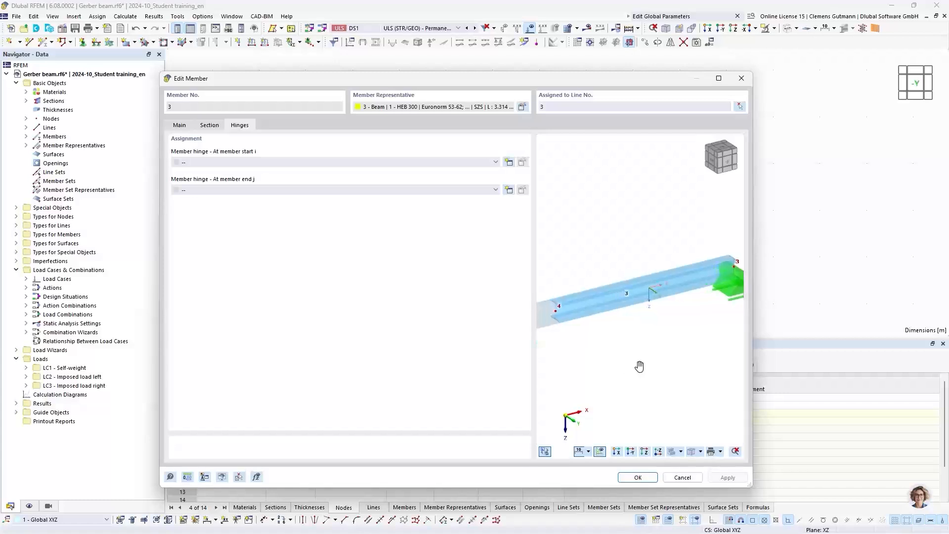
pyautogui.scroll(-1, 574, 255)
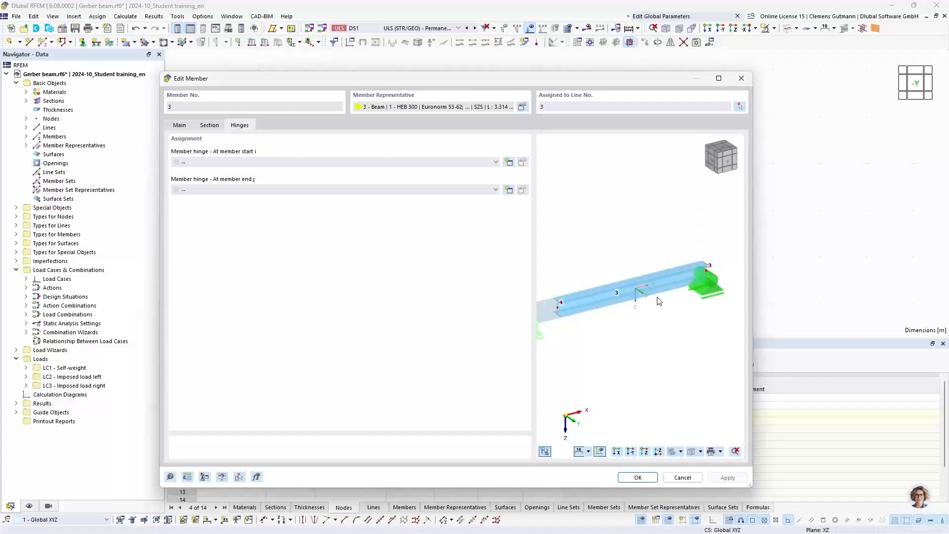
pyautogui.scroll(1, 658, 297)
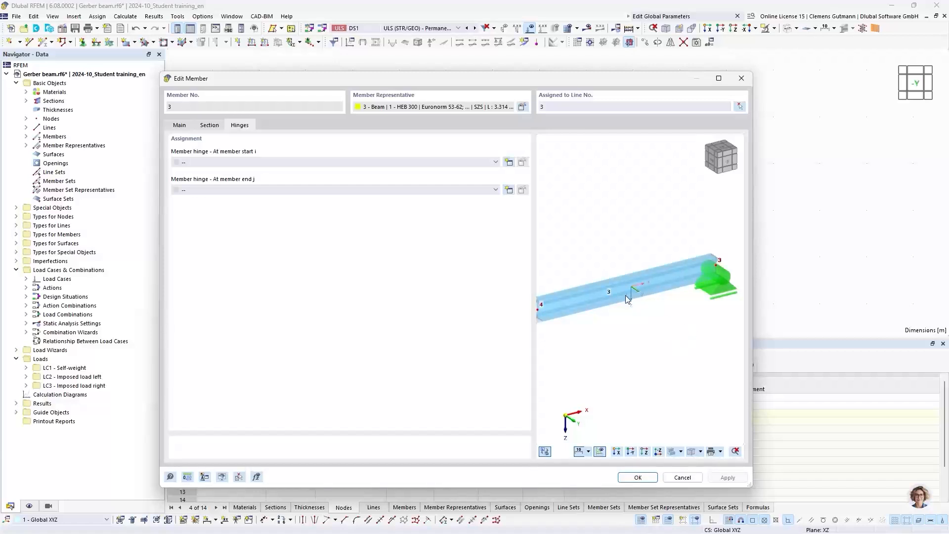
pyautogui.moveTo(588, 341)
pyautogui.mouseDown(button='middle')
pyautogui.moveTo(608, 330)
pyautogui.moveTo(596, 343)
pyautogui.mouseUp(button='middle')
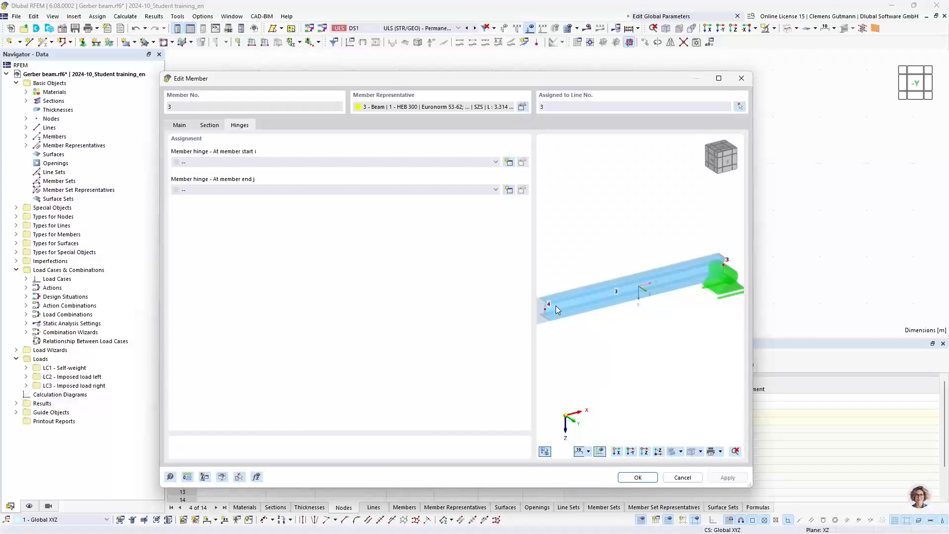
pyautogui.moveTo(565, 351); pyautogui.dragTo(587, 347, button='middle')
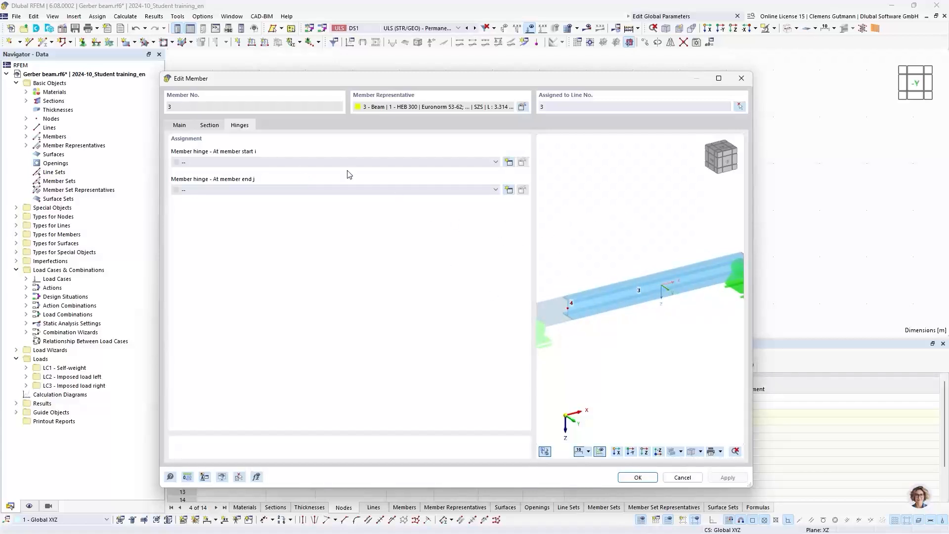
# Create a member hinge with the φy rotation released, assign it at member start i and accept the member changes.
pyautogui.click(509, 163)
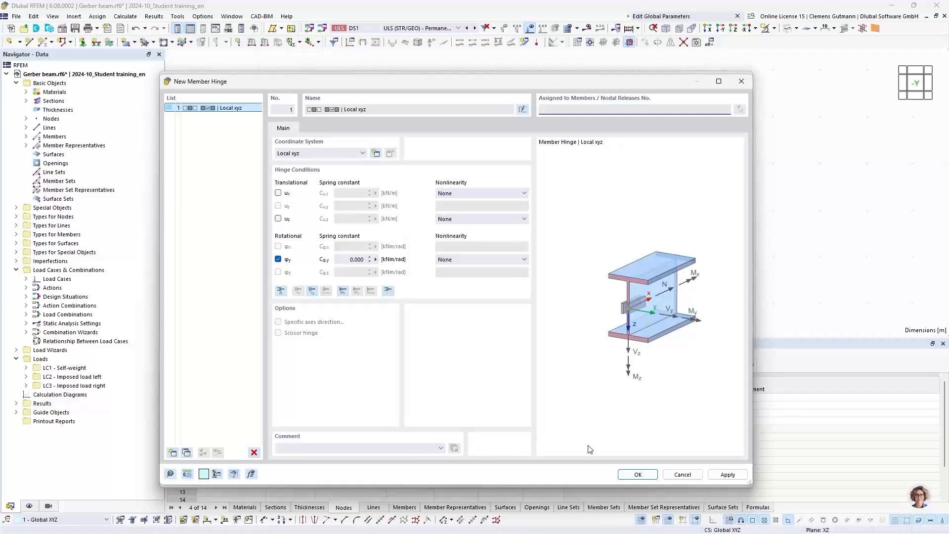
pyautogui.click(623, 476)
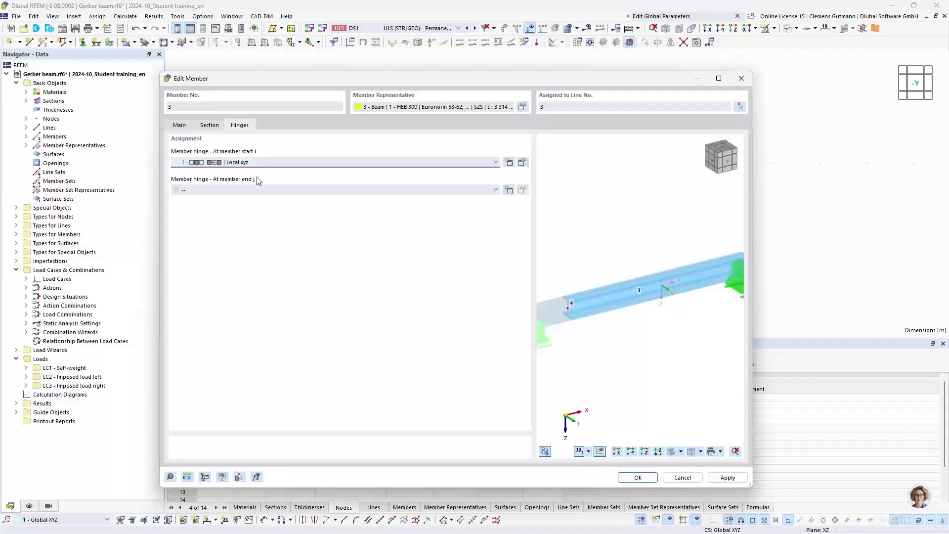
pyautogui.click(638, 478)
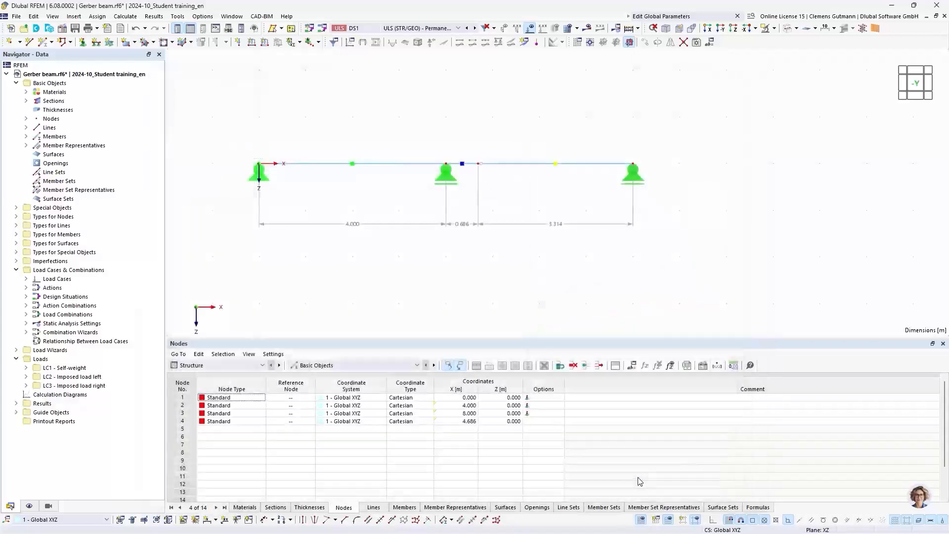
# Enlarge the display size of the member hinge symbol in the graphics.
pyautogui.rightClick(481, 166)
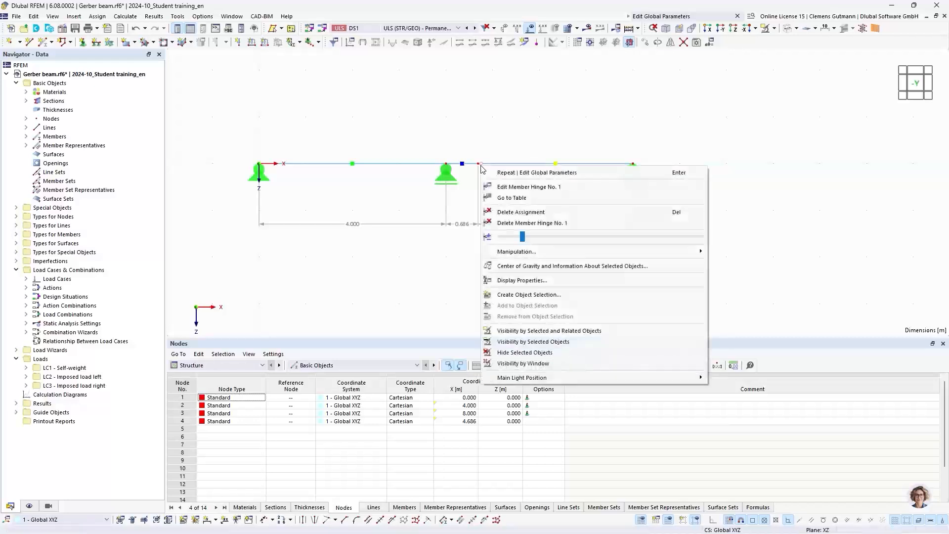
pyautogui.moveTo(525, 238); pyautogui.dragTo(597, 240)
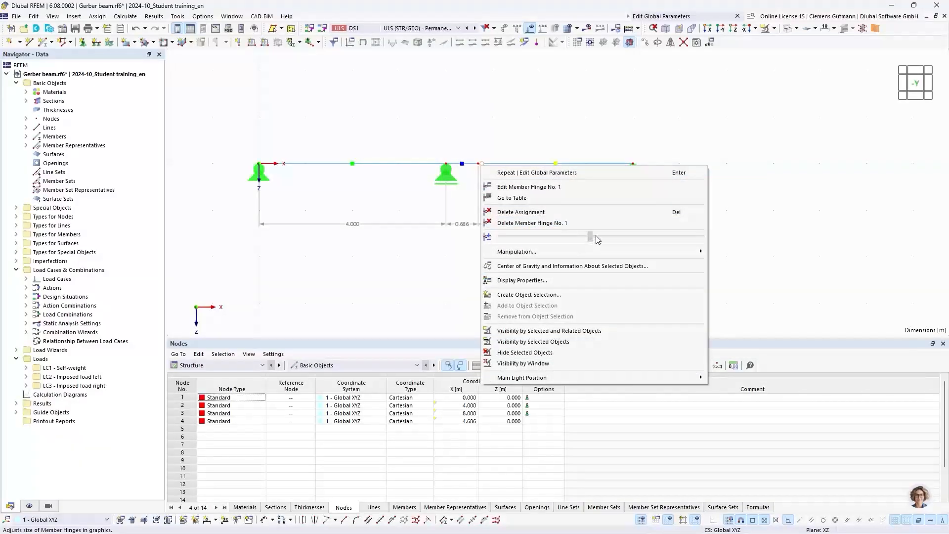
pyautogui.click(447, 233)
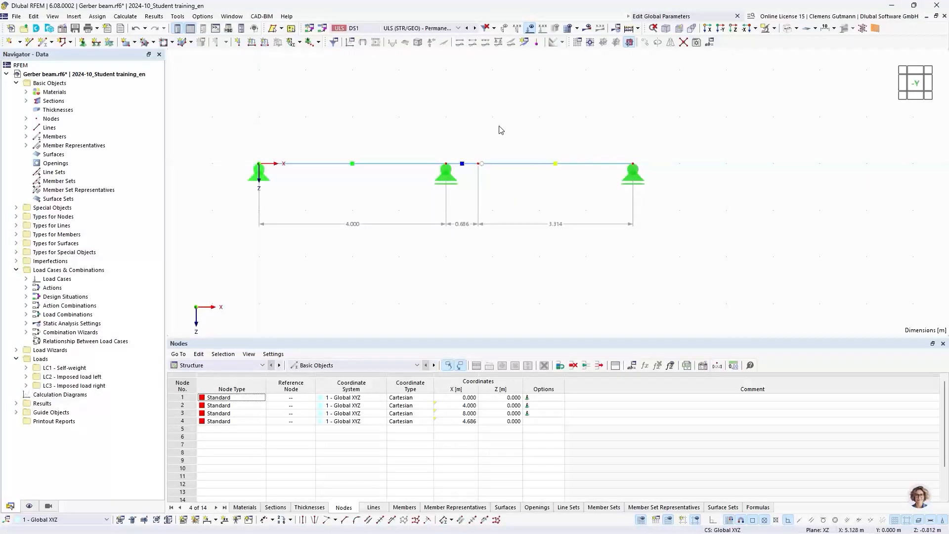
# Calculate the model and display the results of load combination CO2 (1.35 * LC1 + 1.50 * LC2).
pyautogui.click(633, 31)
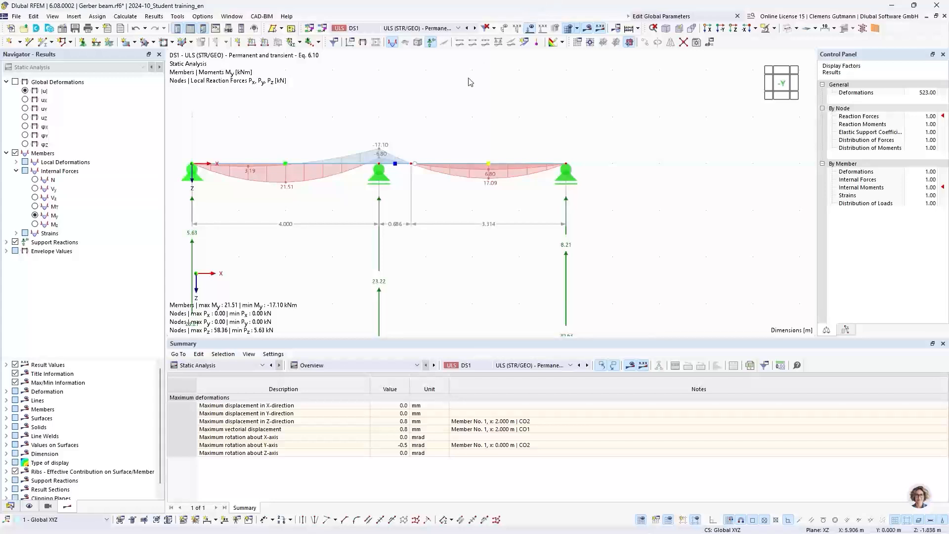
pyautogui.click(418, 28)
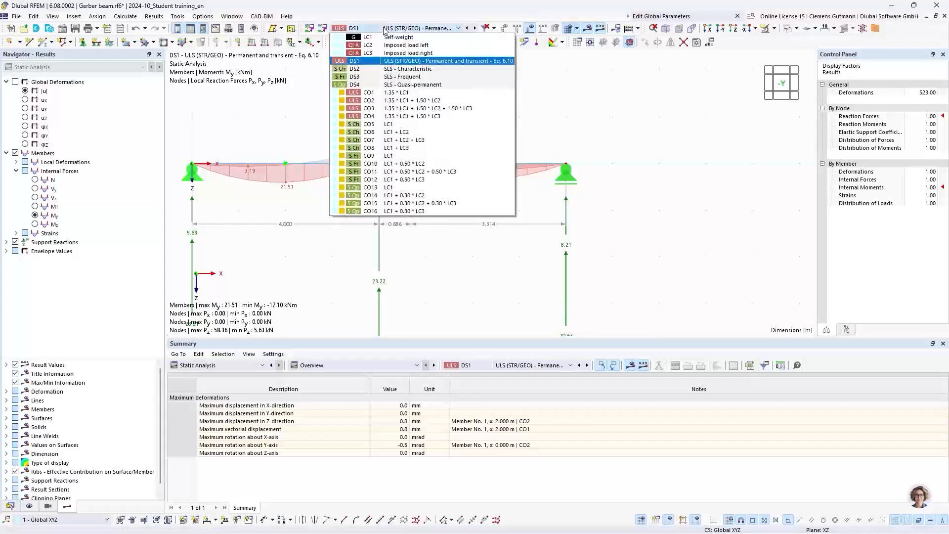
pyautogui.click(413, 100)
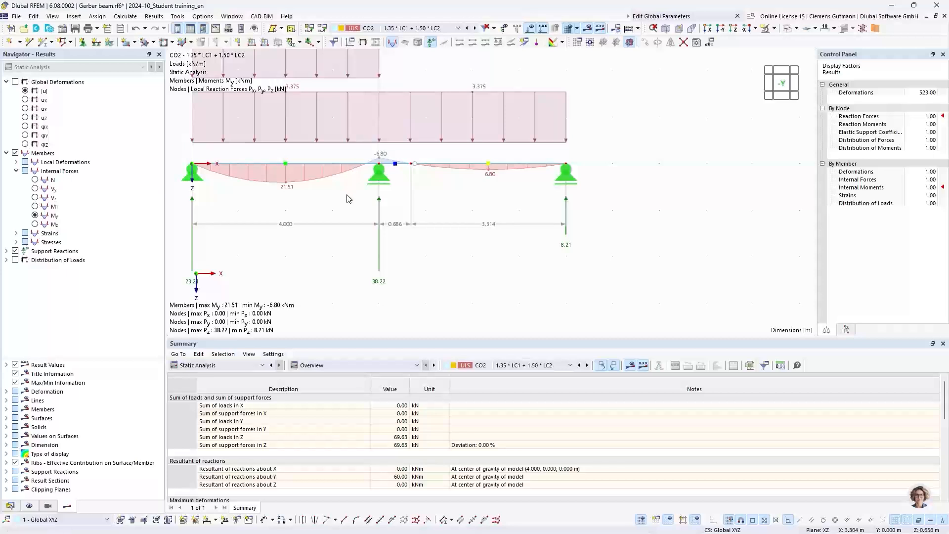
pyautogui.moveTo(349, 202); pyautogui.dragTo(379, 264, button='middle')
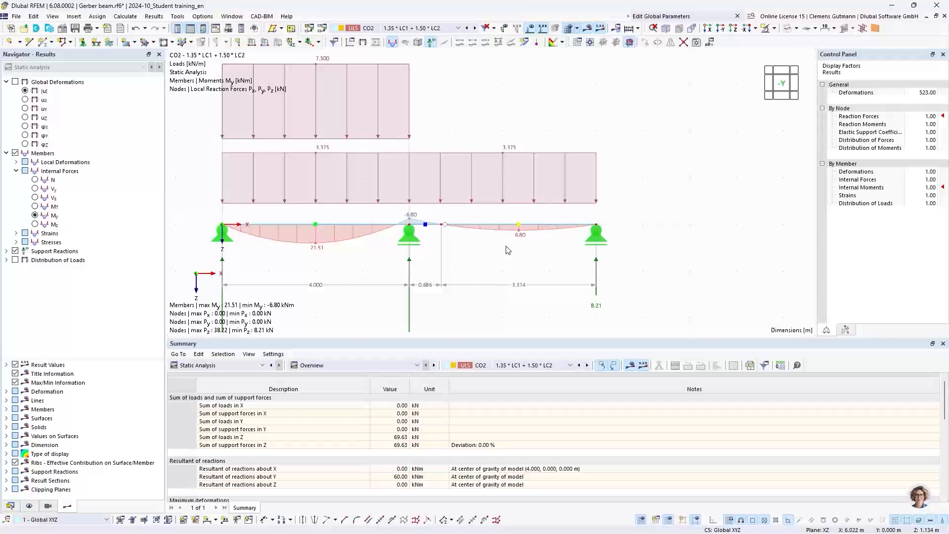
# Display the My moment results of load combination CO3 with the loads hidden and examine the whole beam.
pyautogui.moveTo(502, 136); pyautogui.dragTo(535, 169, button='middle')
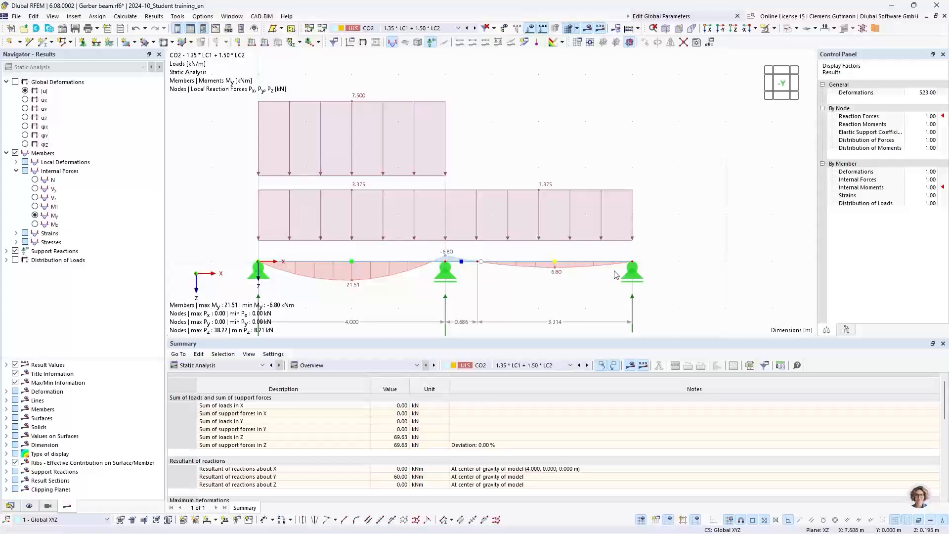
pyautogui.click(443, 28)
pyautogui.click(467, 109)
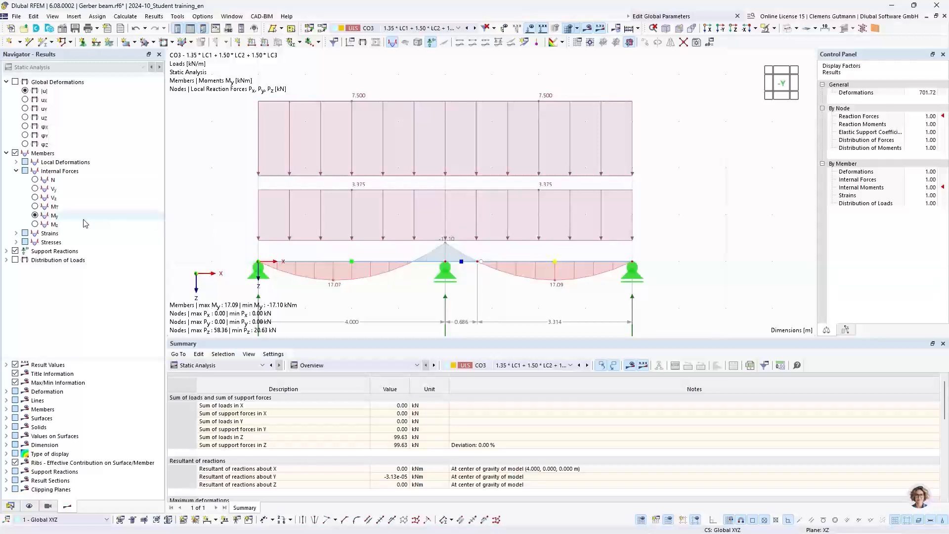
pyautogui.click(531, 28)
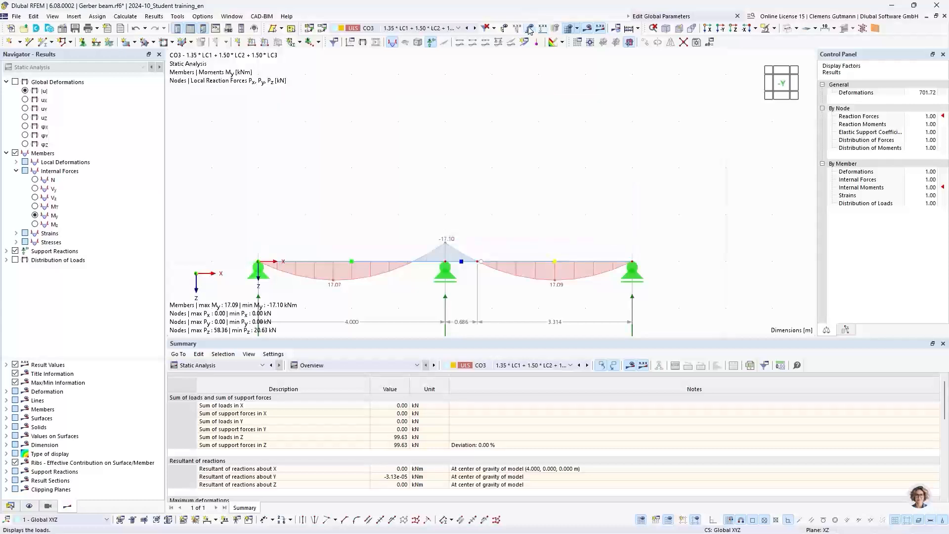
pyautogui.scroll(3, 489, 265)
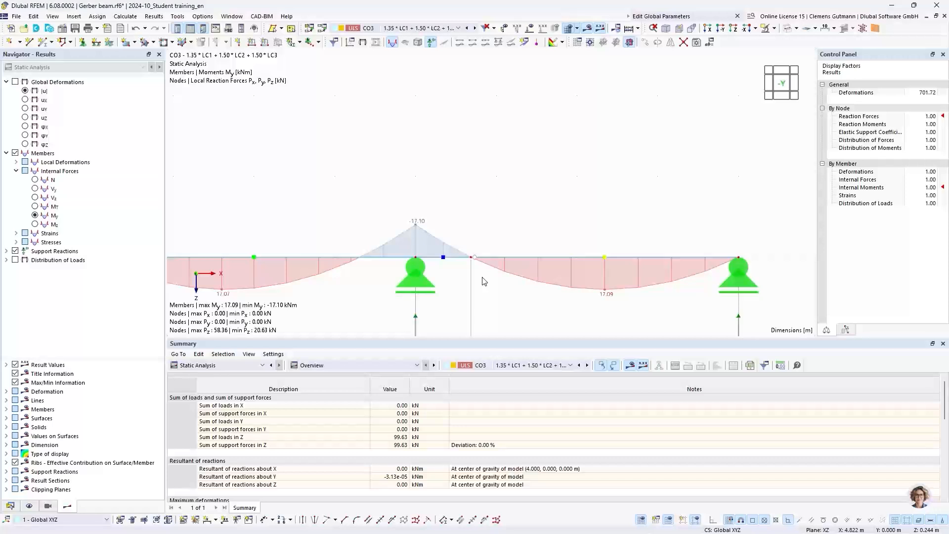
pyautogui.scroll(-2, 488, 246)
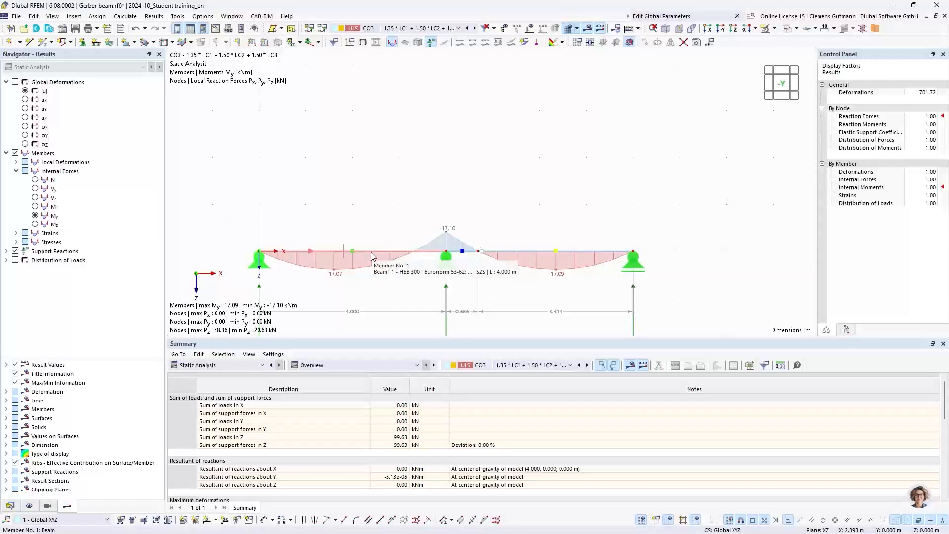
pyautogui.moveTo(391, 286); pyautogui.dragTo(361, 226, button='middle')
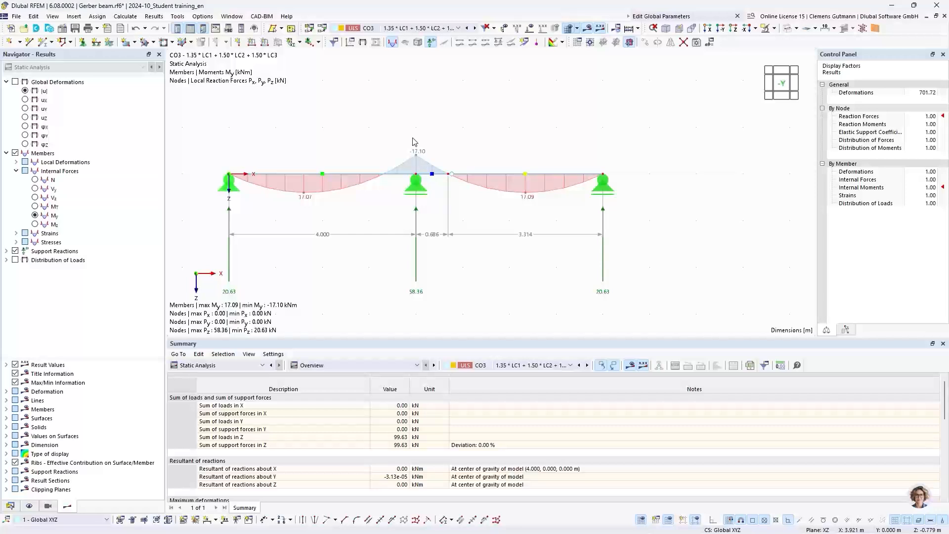
# Set the global parameter FieldLength to 6 m and recalculate to display the results for CO3.
pyautogui.click(709, 43)
pyautogui.click(385, 113)
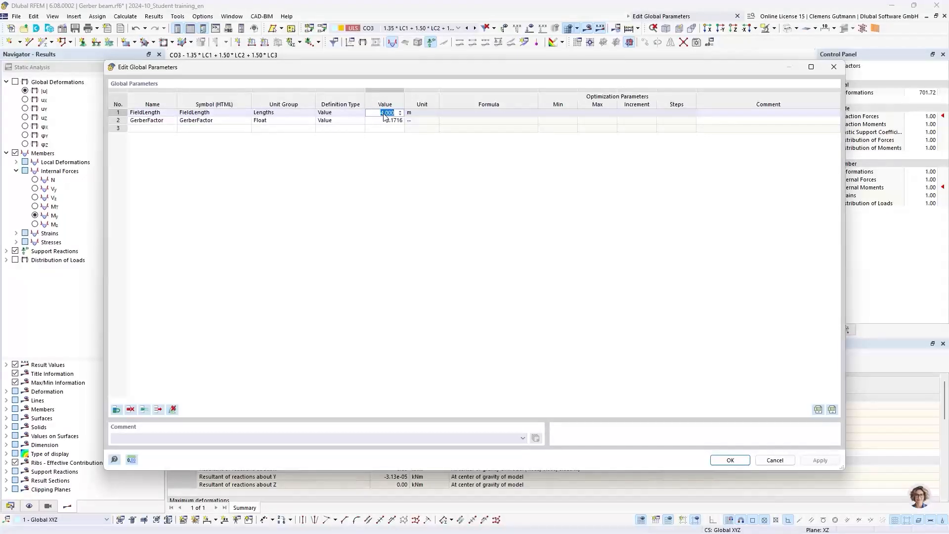
pyautogui.write('6')
pyautogui.press('Tab')
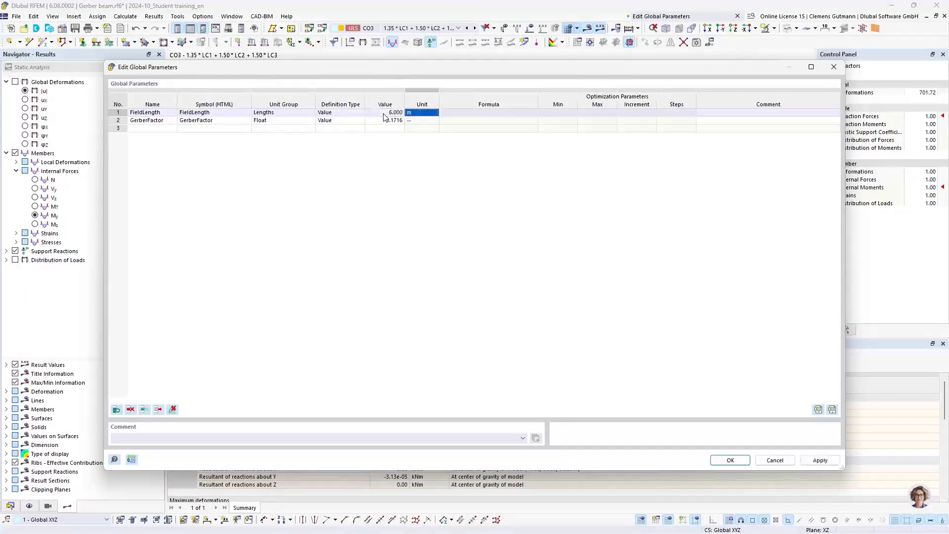
pyautogui.click(731, 461)
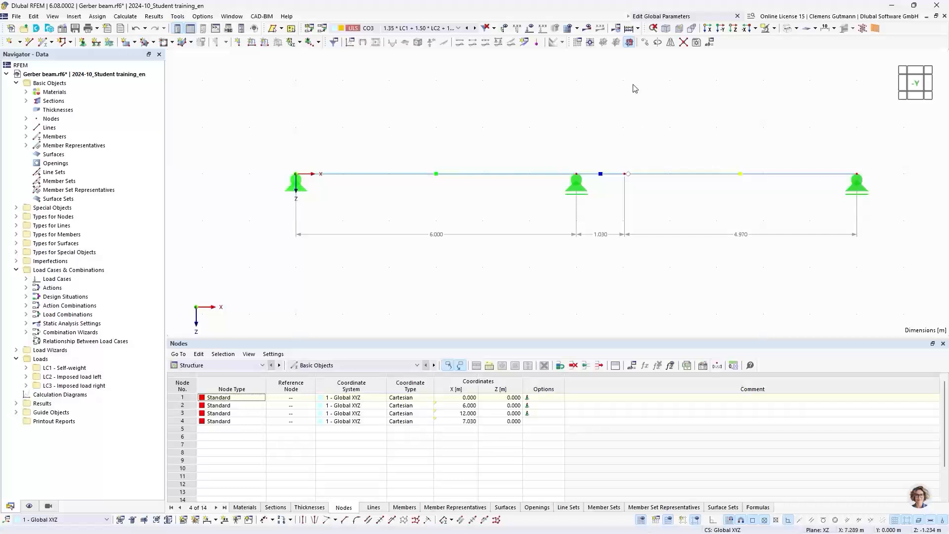
pyautogui.click(587, 28)
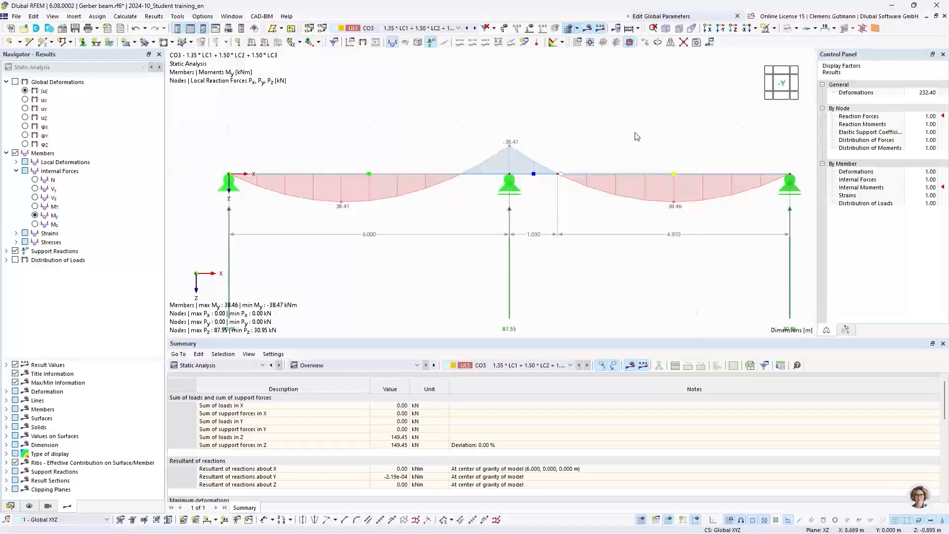
pyautogui.moveTo(633, 131); pyautogui.dragTo(597, 143, button='middle')
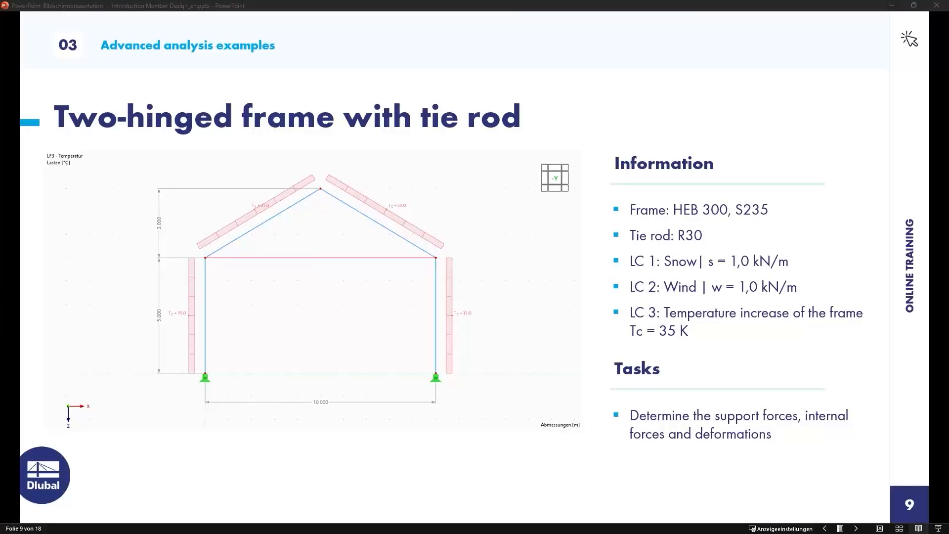
# Switch back to RFEM and create a blank model named "Two-hinged frame" of type 2D | XZ | Plane Stress.
pyautogui.hotkey('alt', 'Tab')
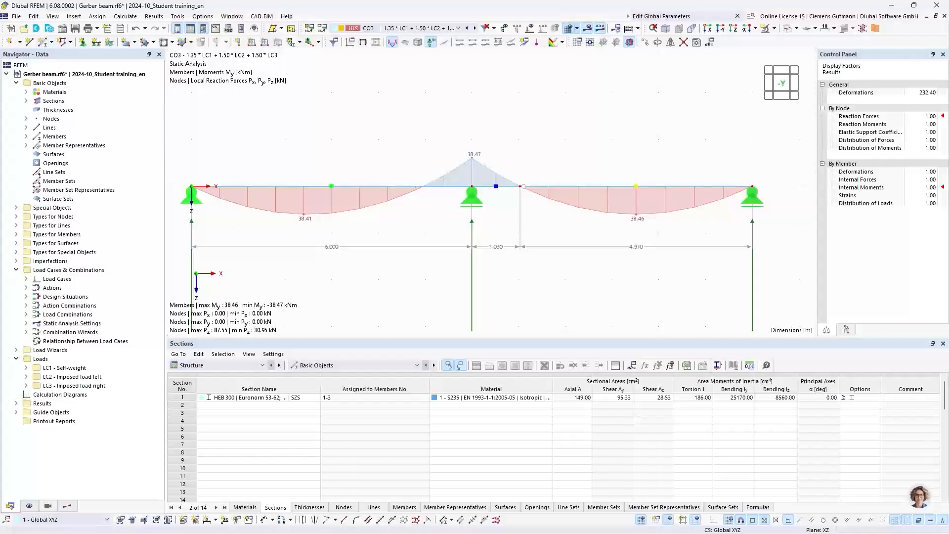
pyautogui.click(11, 29)
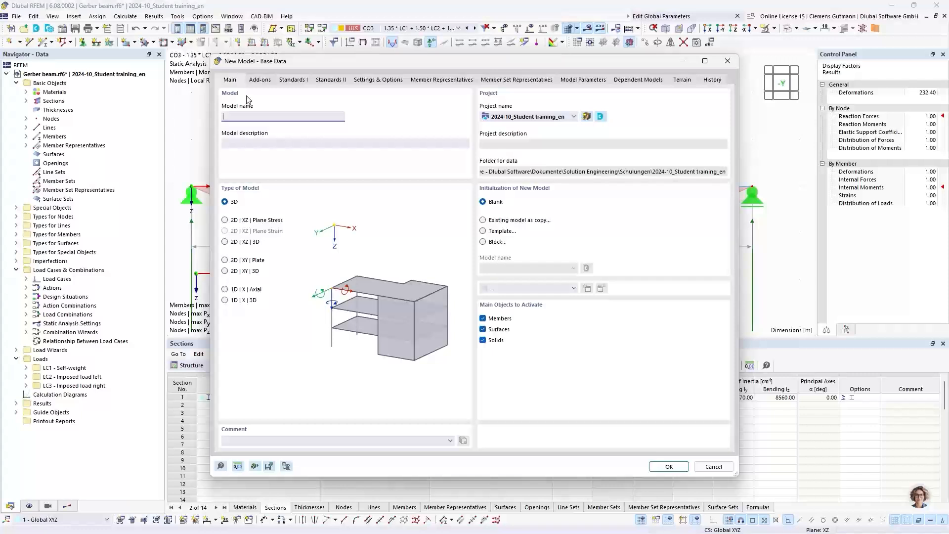
pyautogui.write('Two-hinged f')
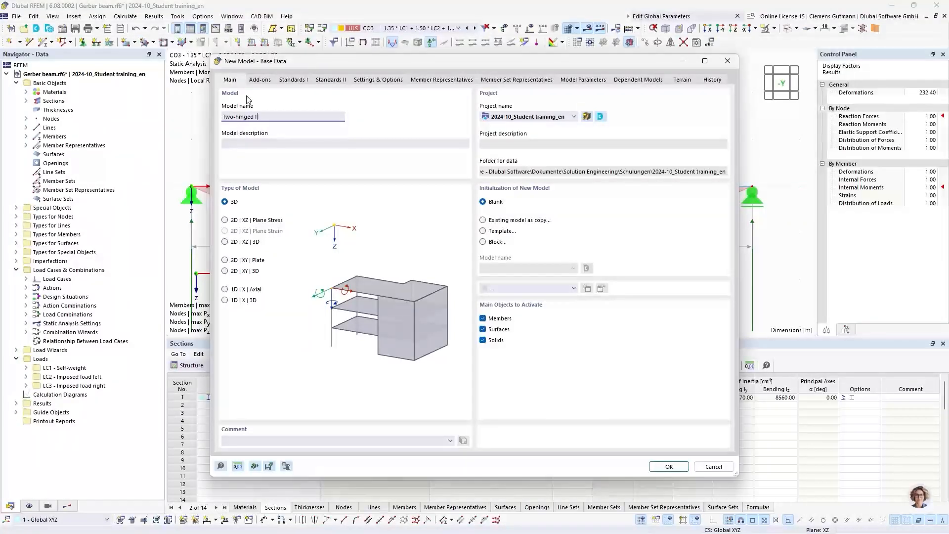
pyautogui.write('rame')
pyautogui.press('Tab')
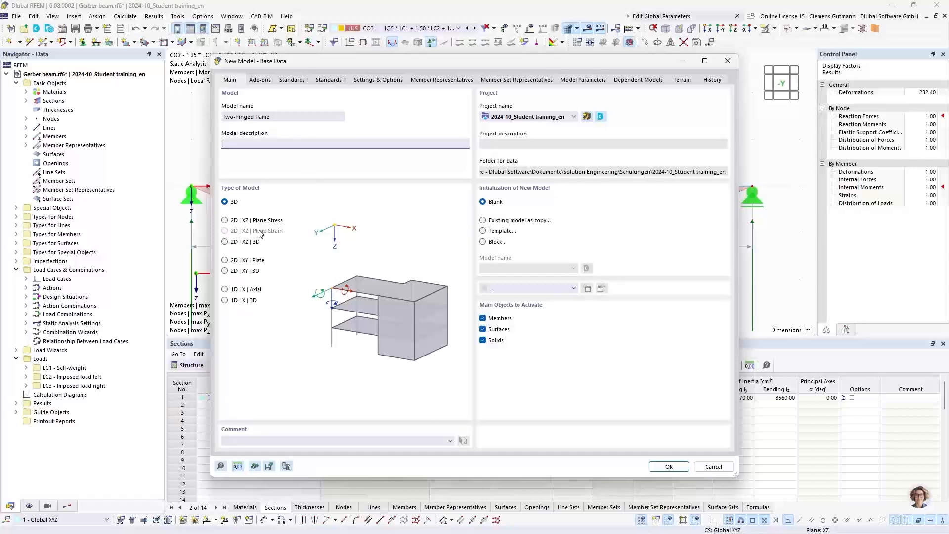
pyautogui.click(225, 220)
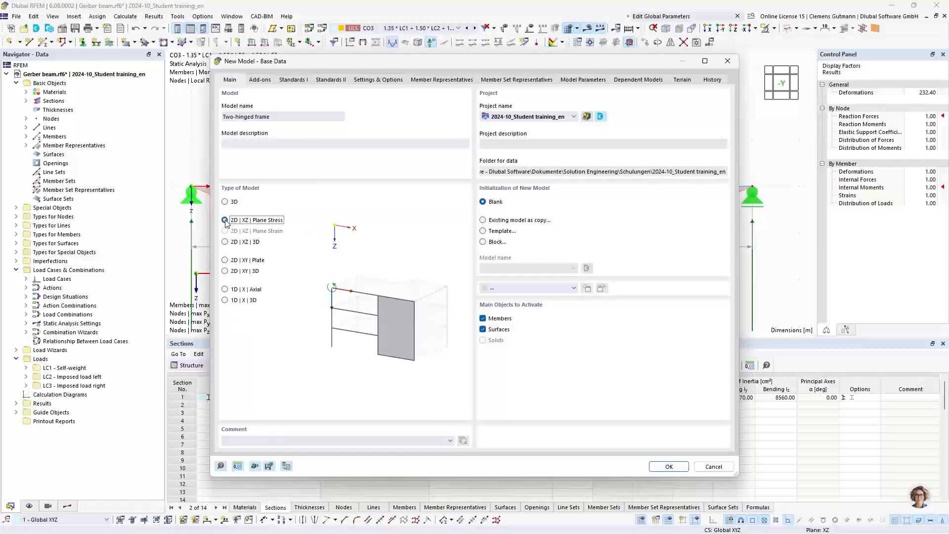
pyautogui.click(661, 466)
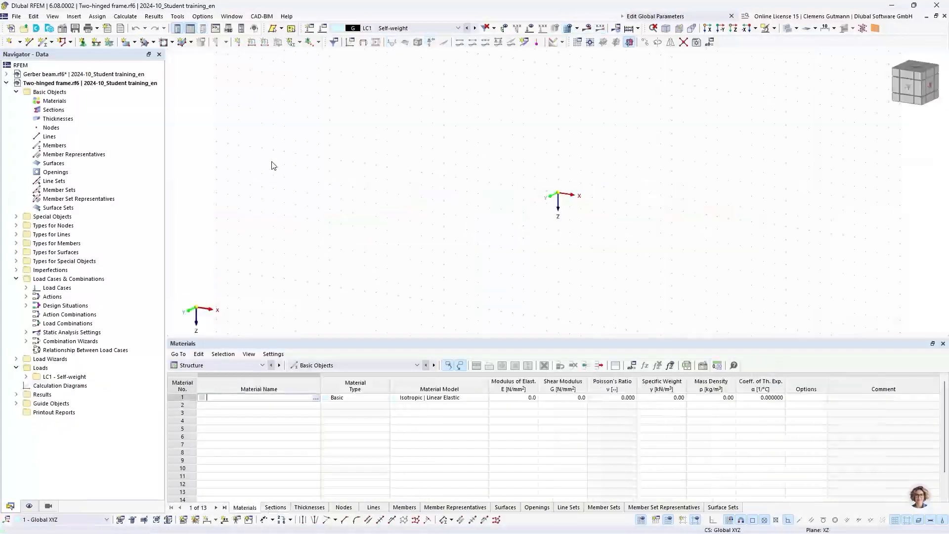
# Define the first material as S235 | EN 1993-1-1:2005-05.
pyautogui.click(909, 88)
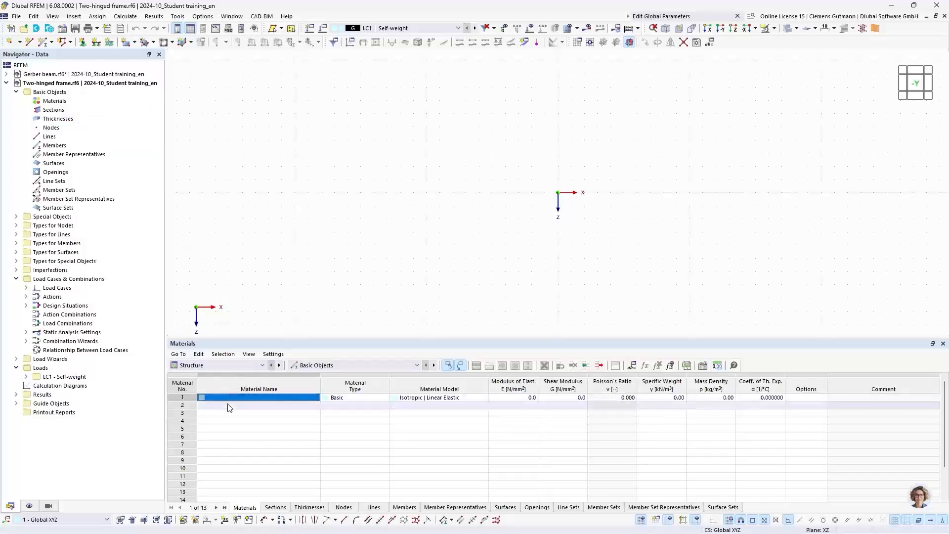
pyautogui.click(260, 403)
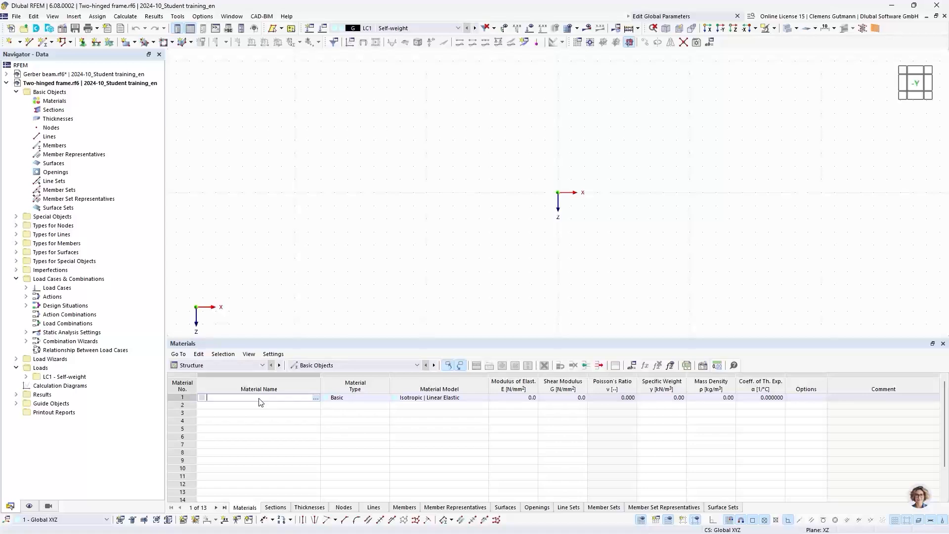
pyautogui.write('S235')
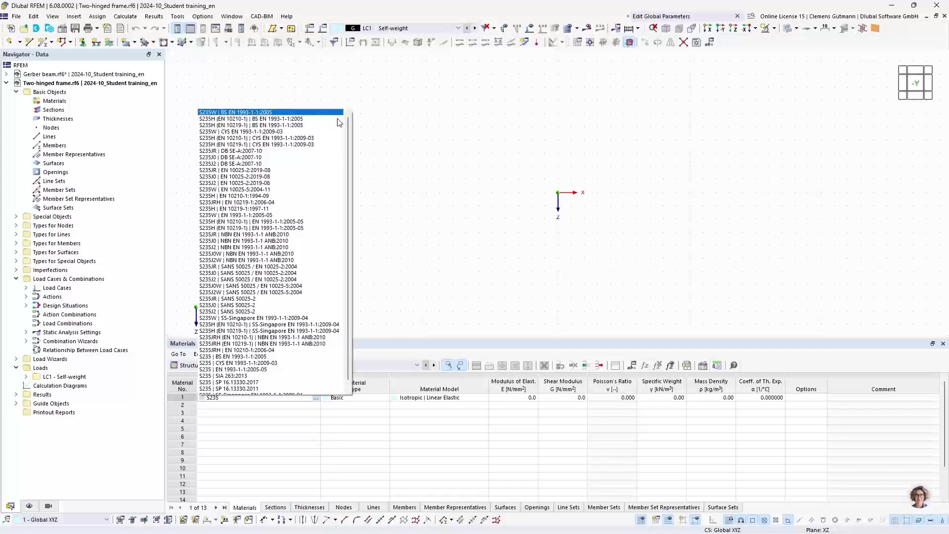
pyautogui.scroll(-1, 267, 271)
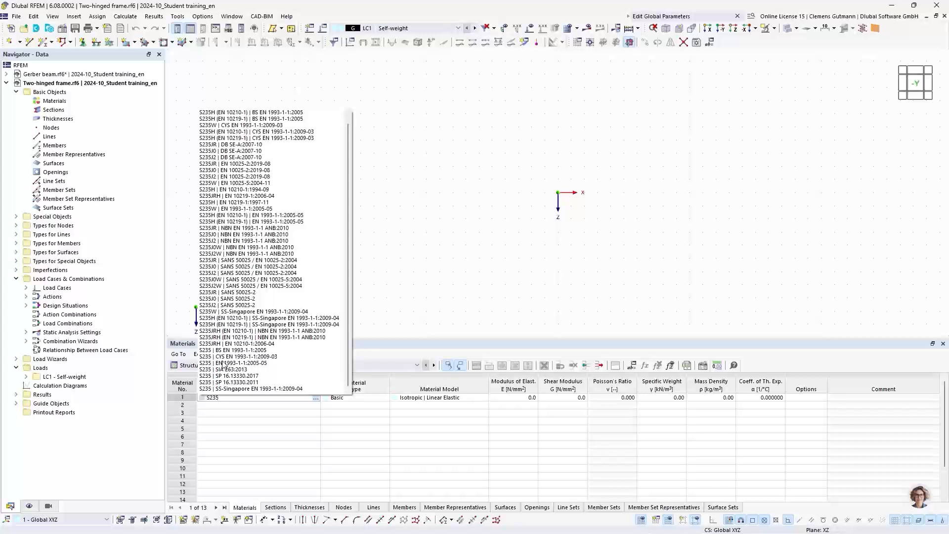
pyautogui.click(224, 363)
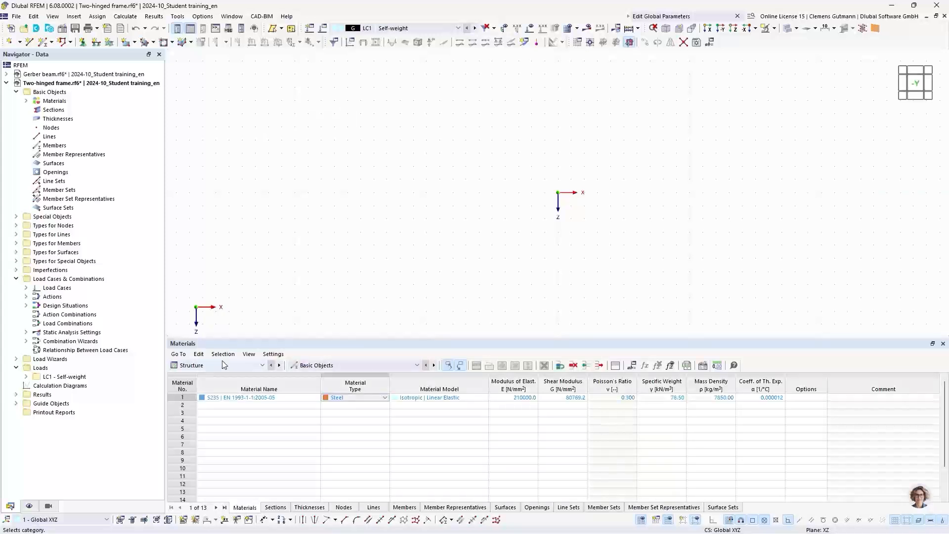
# Define the first section as HEB 300 | Euronorm 53-62; DIN 1025-2 | SZS.
pyautogui.click(275, 507)
pyautogui.click(209, 398)
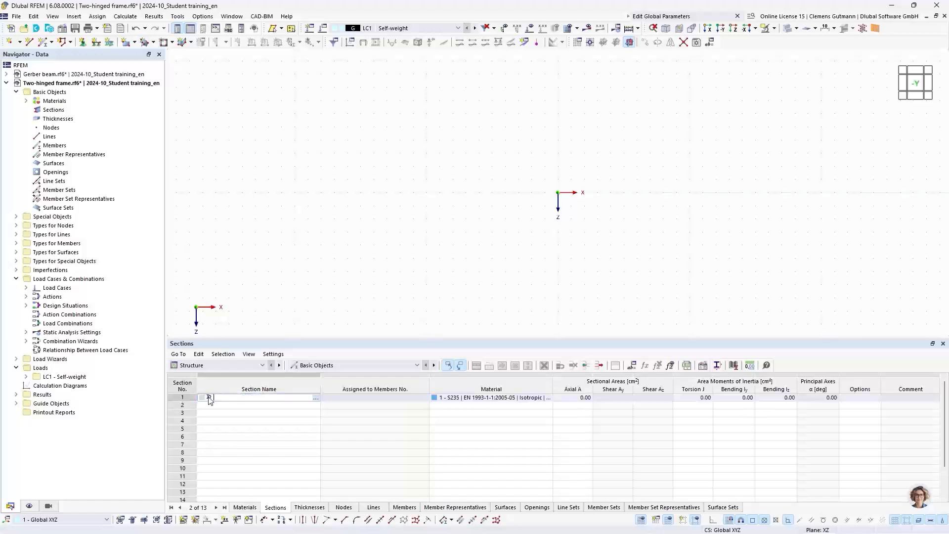
pyautogui.write('H')
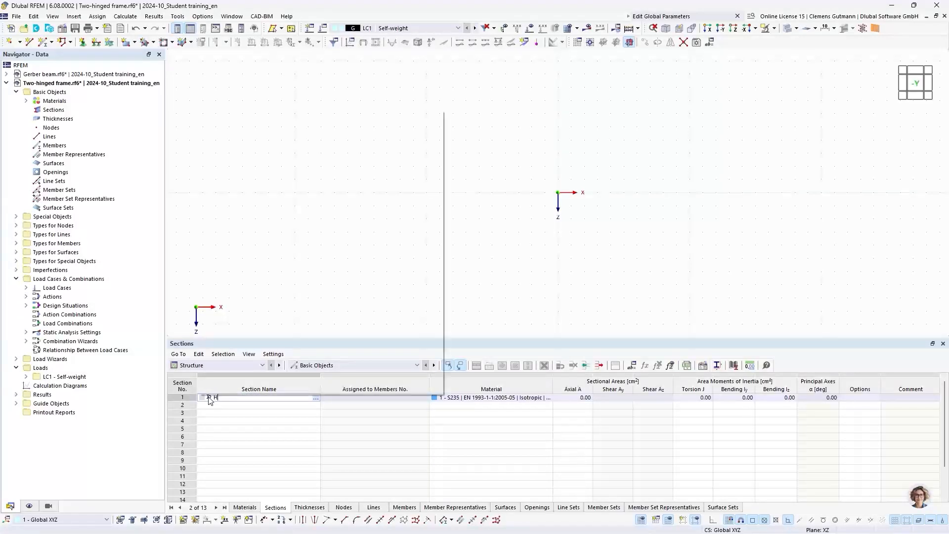
pyautogui.write('EB 300')
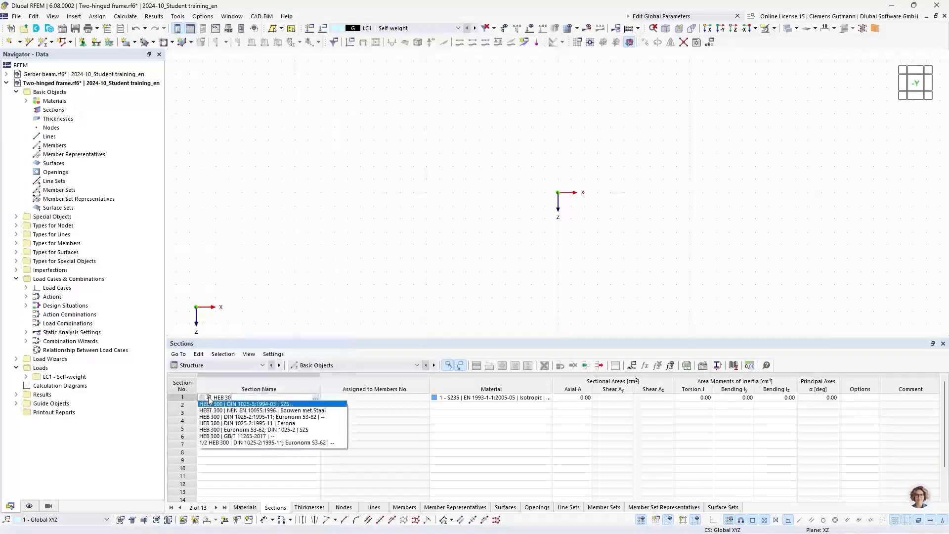
pyautogui.click(236, 430)
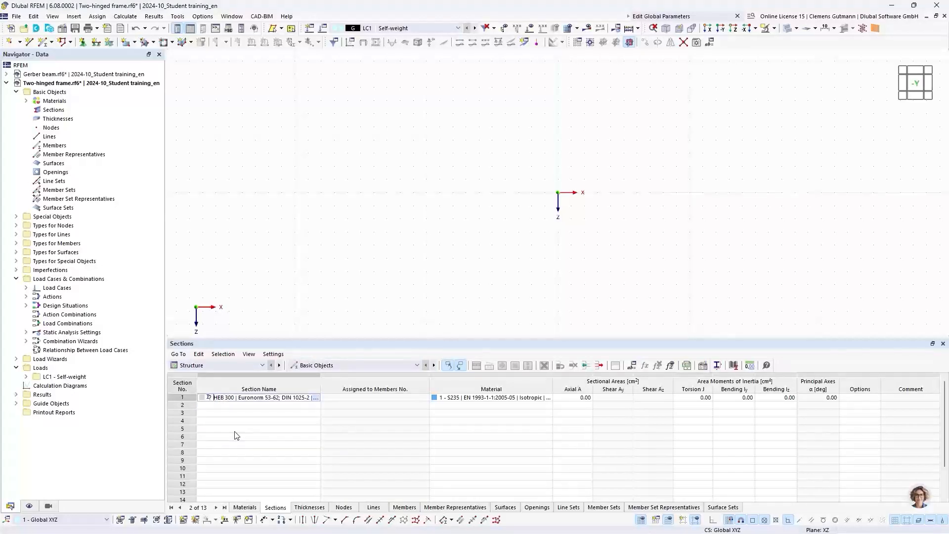
pyautogui.press('Return')
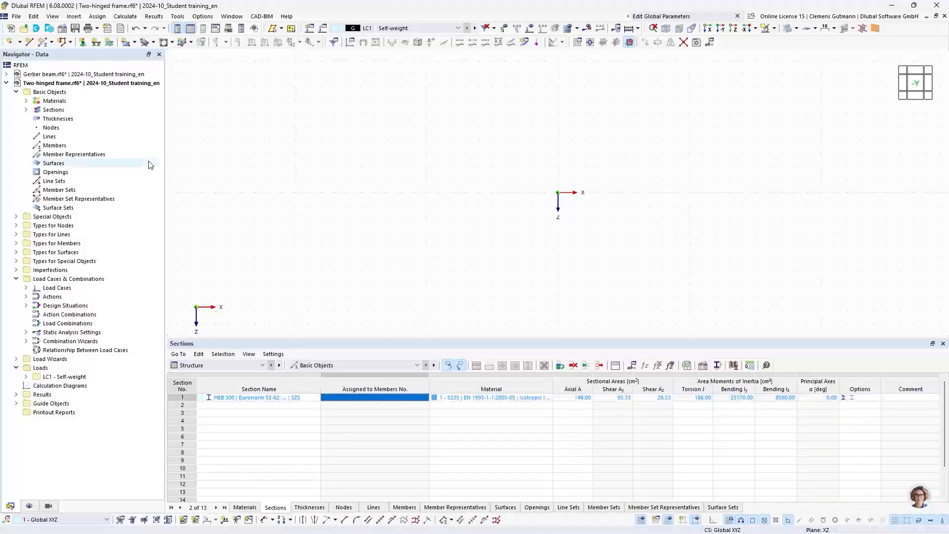
# Create a second section from the library as a solid round bar with a diameter of 30 mm.
pyautogui.rightClick(56, 113)
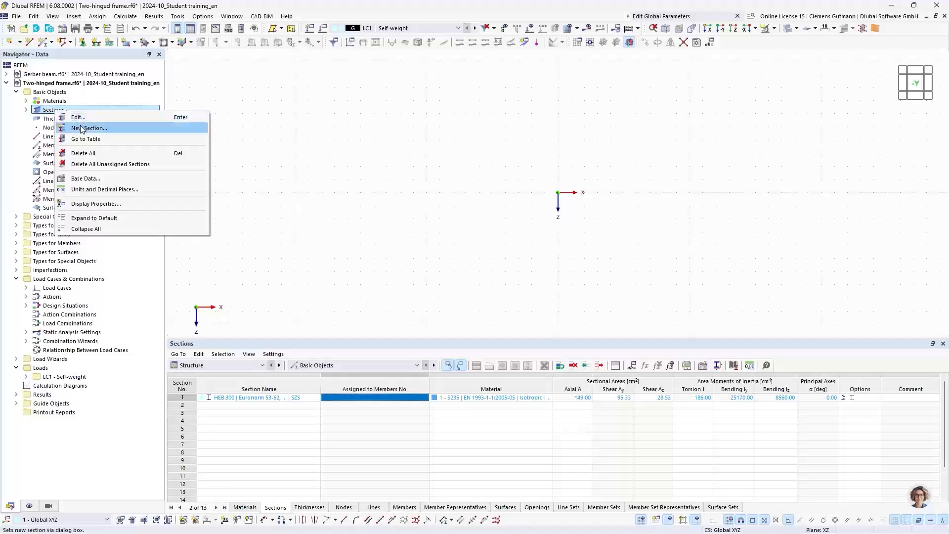
pyautogui.click(83, 128)
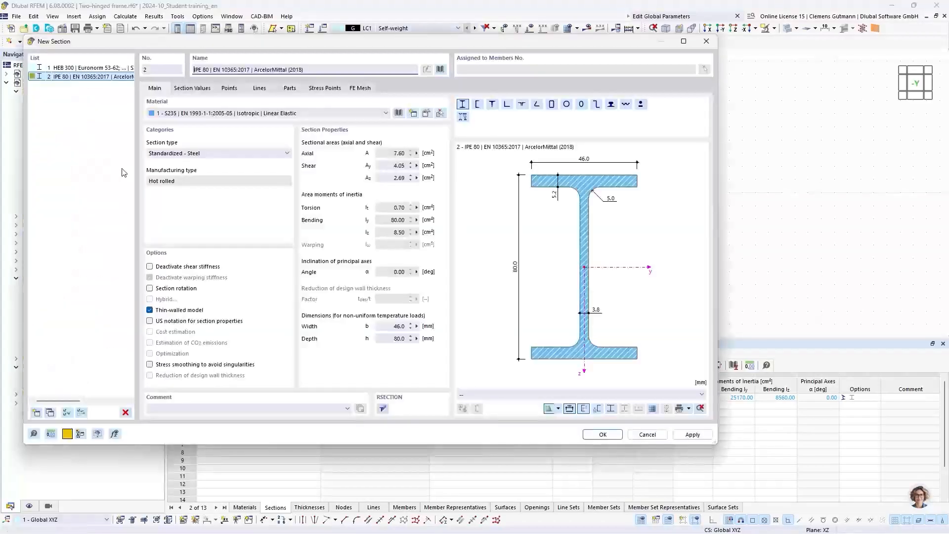
pyautogui.click(439, 72)
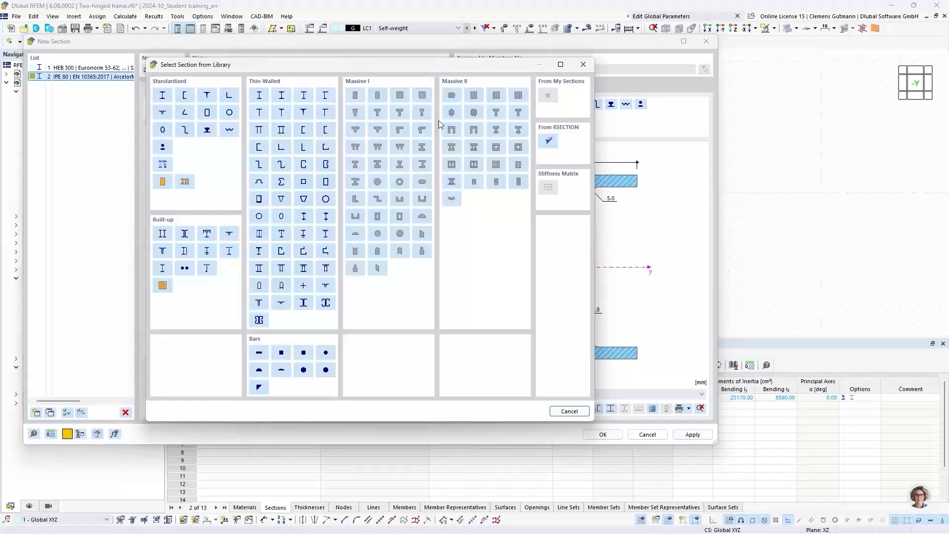
pyautogui.click(331, 357)
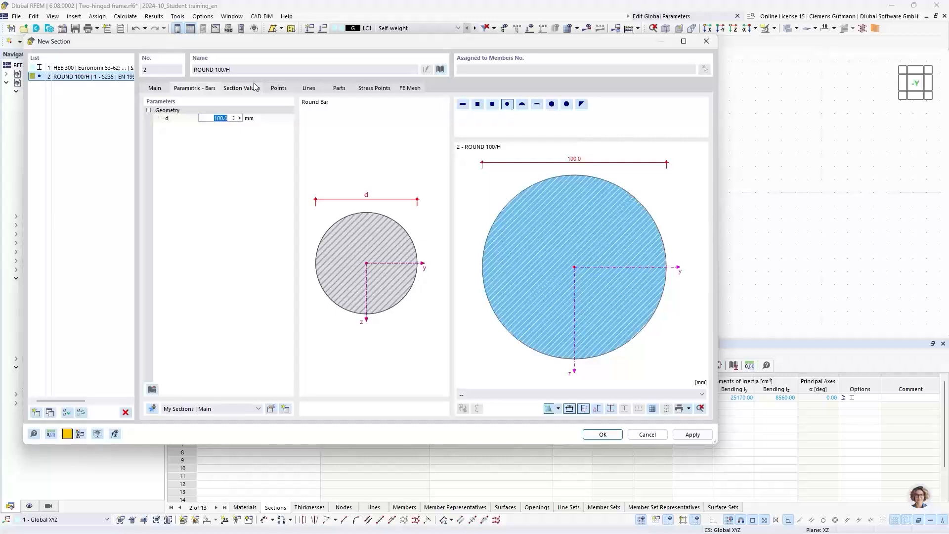
pyautogui.write('30')
pyautogui.press('Return')
pyautogui.click(594, 434)
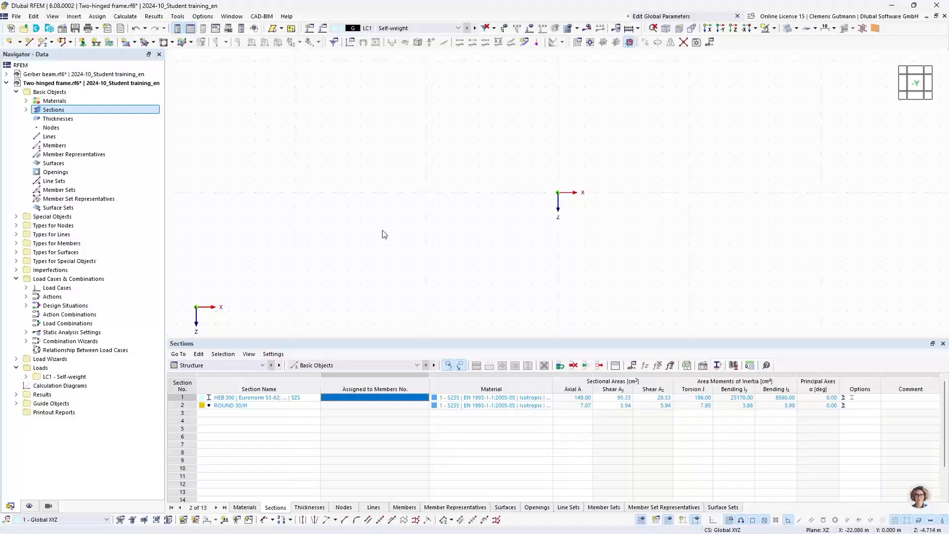
# Model the frame's left half as continuous HEB 300 beam members through the X/Z points 0/0, 0/-5 and 5/-8 m.
pyautogui.moveTo(627, 193); pyautogui.dragTo(385, 243, button='middle')
pyautogui.click(53, 43)
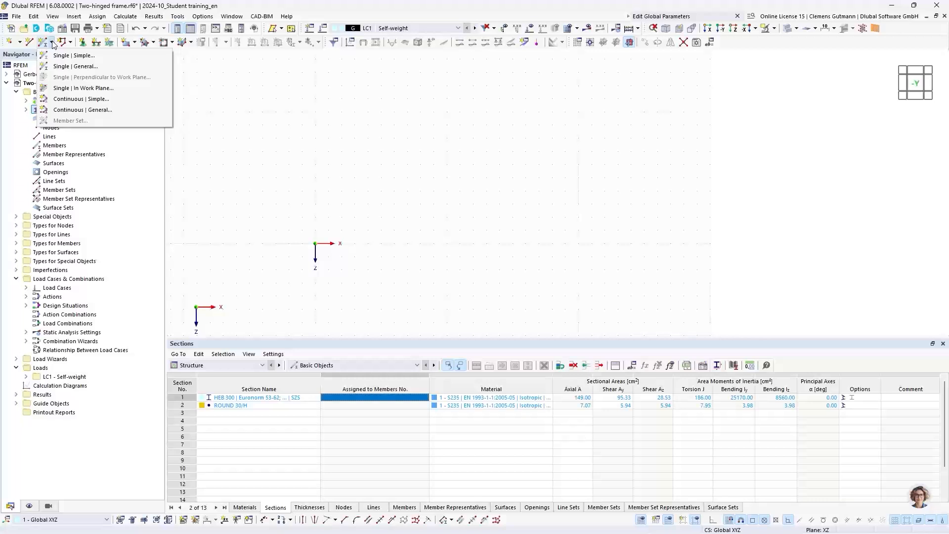
pyautogui.click(90, 99)
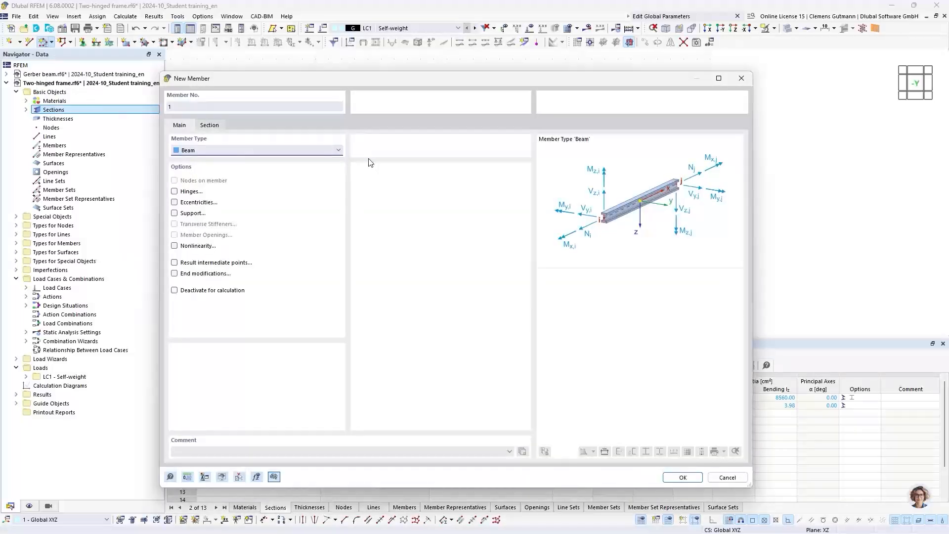
pyautogui.click(682, 477)
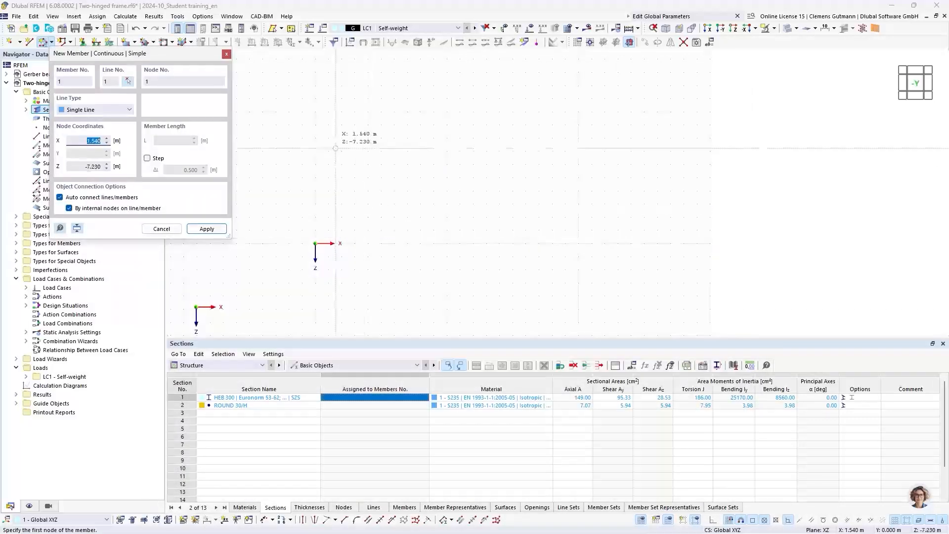
pyautogui.moveTo(370, 201); pyautogui.dragTo(403, 187, button='middle')
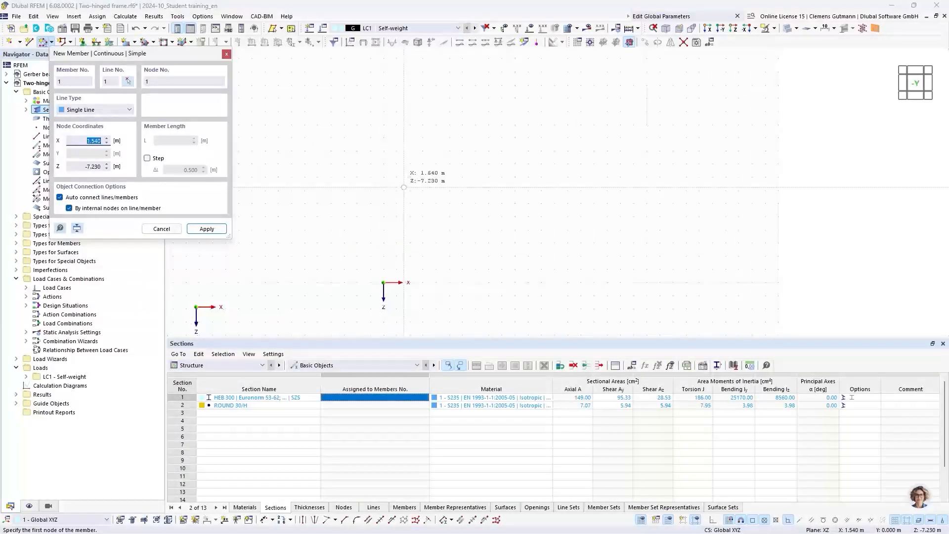
pyautogui.click(383, 282)
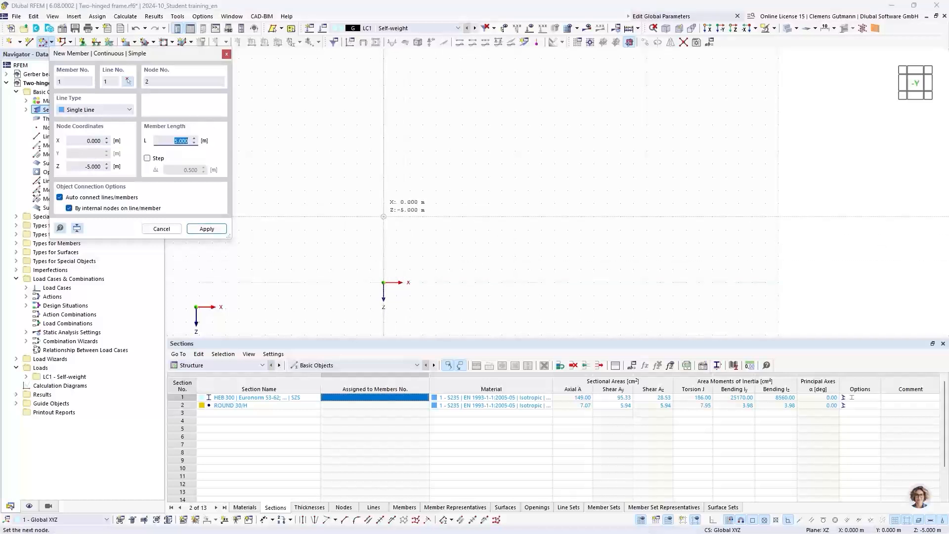
pyautogui.click(384, 217)
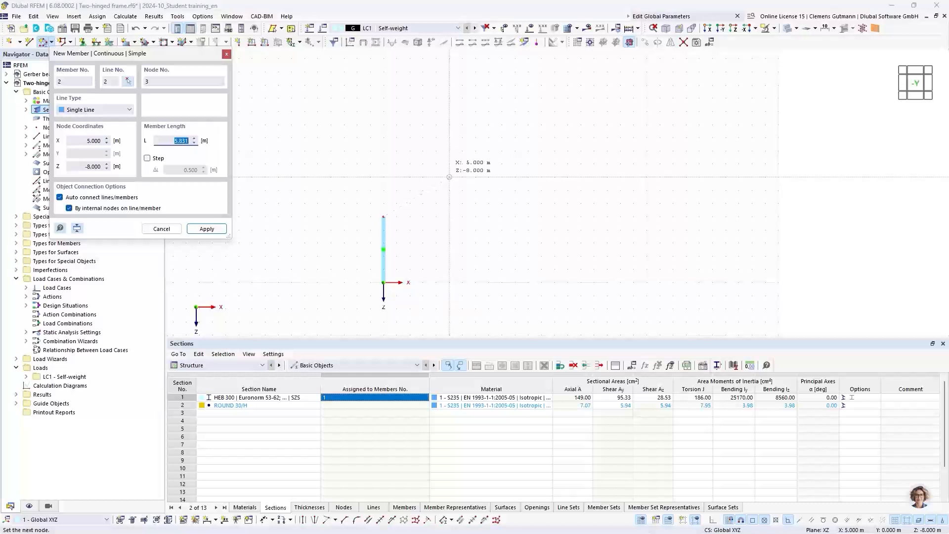
pyautogui.click(449, 177)
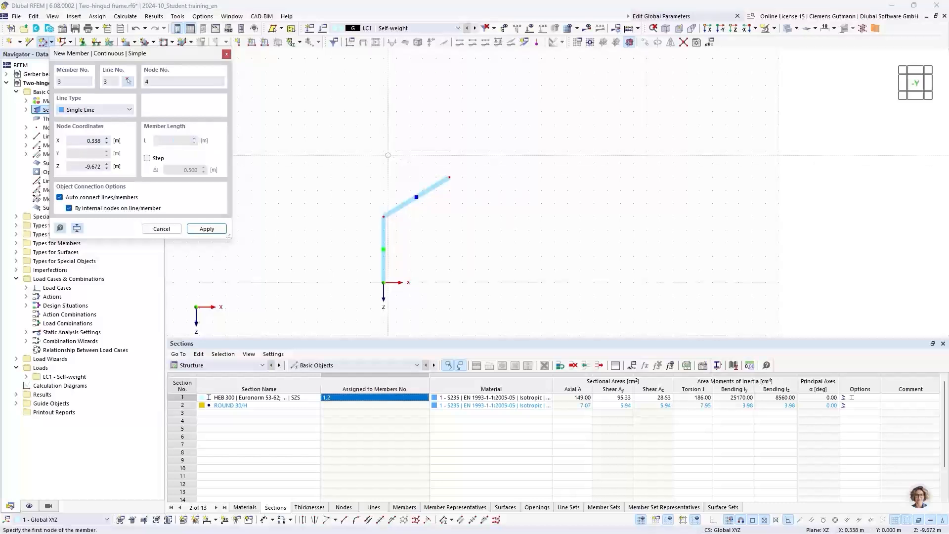
pyautogui.press('Escape')
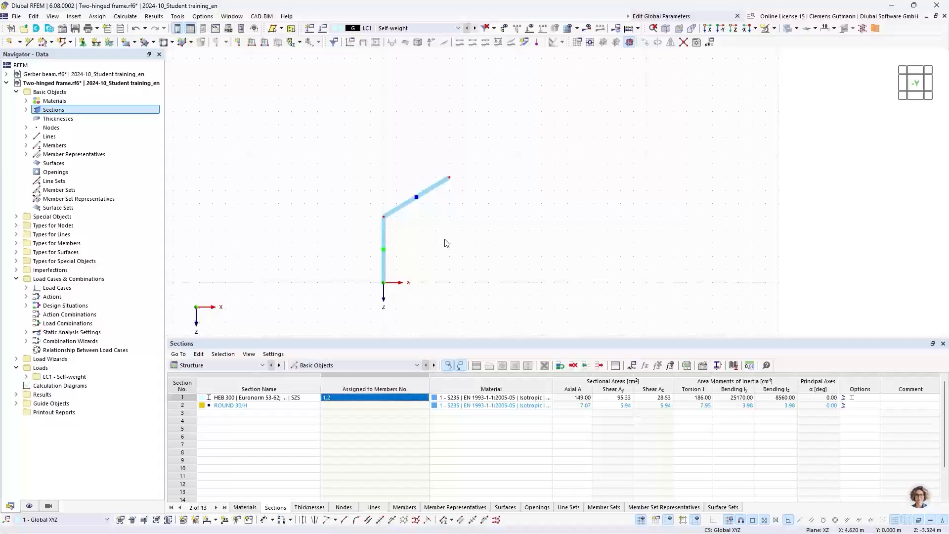
# Mirror the left column and rafter as a copy about a YZ plane through the ridge node.
pyautogui.moveTo(445, 243); pyautogui.dragTo(403, 217, button='middle')
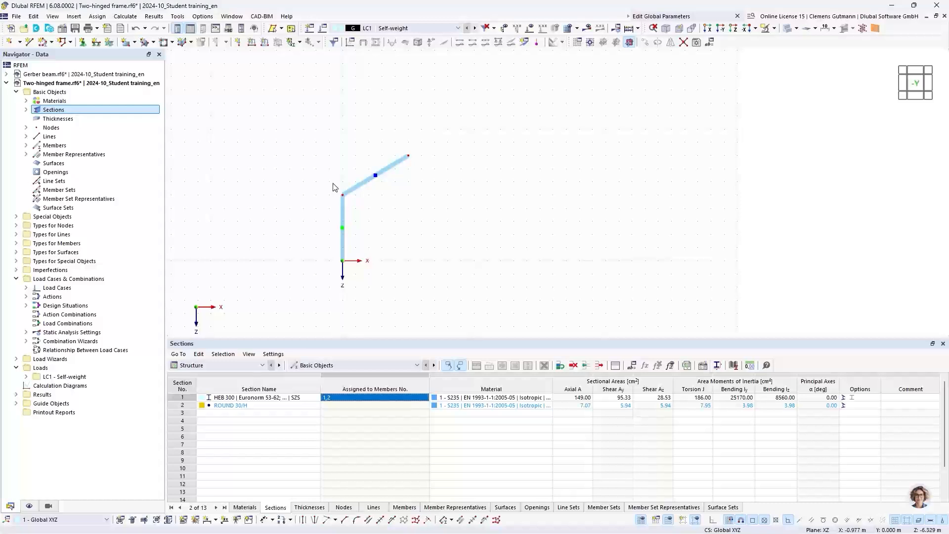
pyautogui.moveTo(303, 125); pyautogui.dragTo(438, 295)
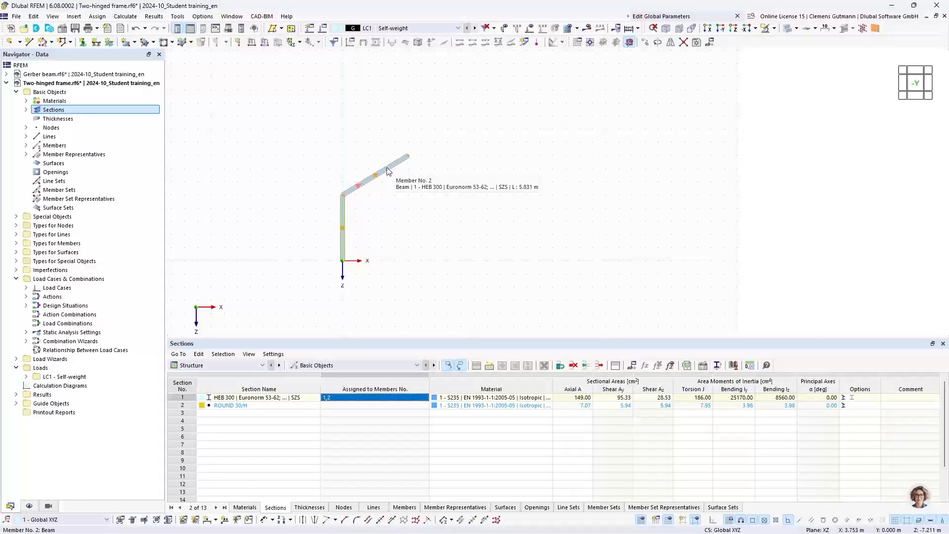
pyautogui.moveTo(296, 130); pyautogui.dragTo(457, 300)
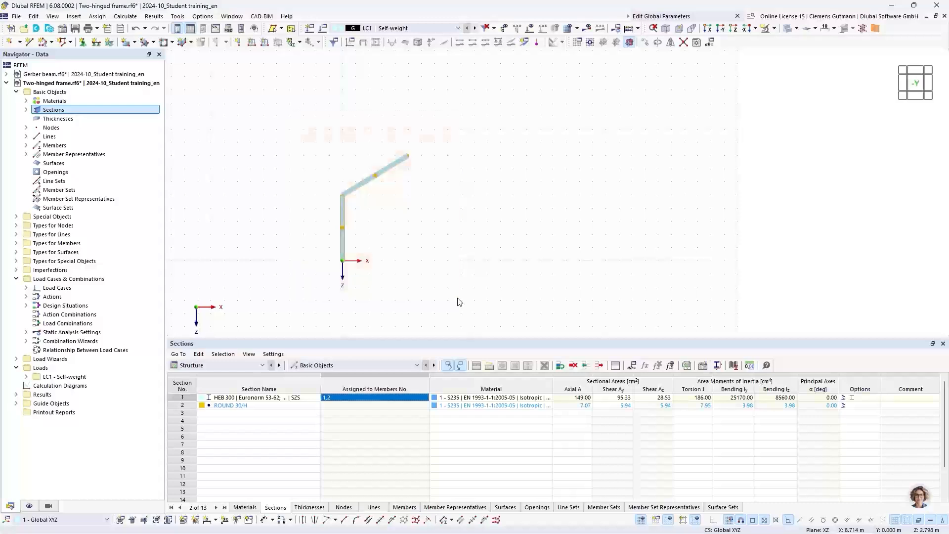
pyautogui.rightClick(392, 171)
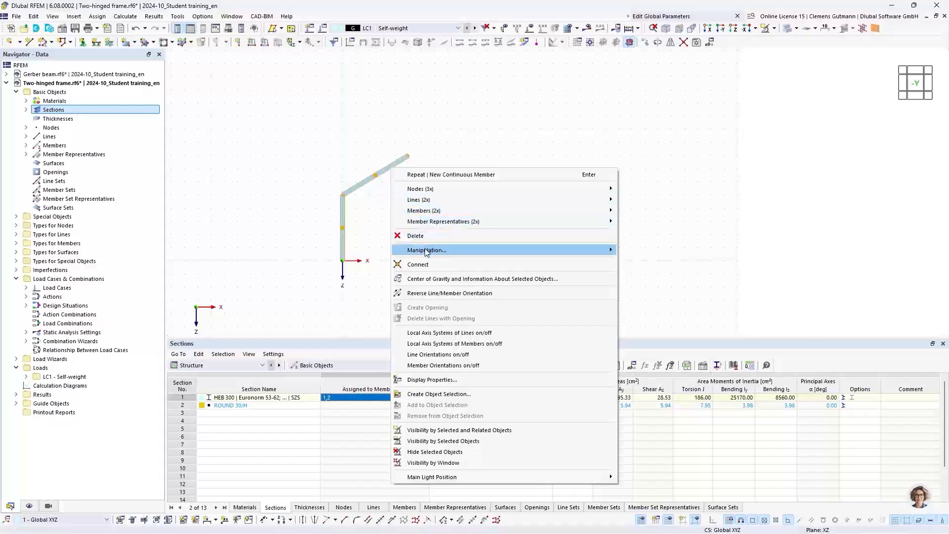
pyautogui.moveTo(426, 251)
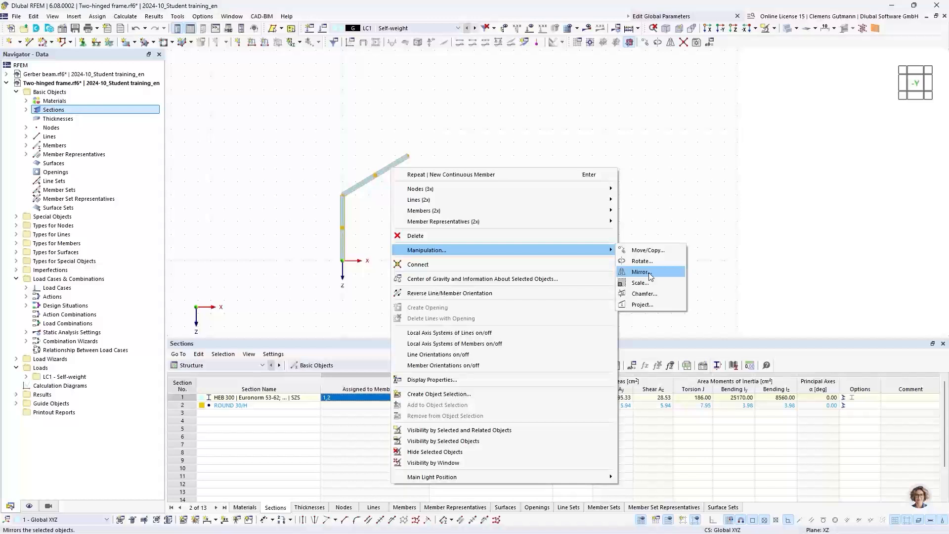
pyautogui.click(641, 272)
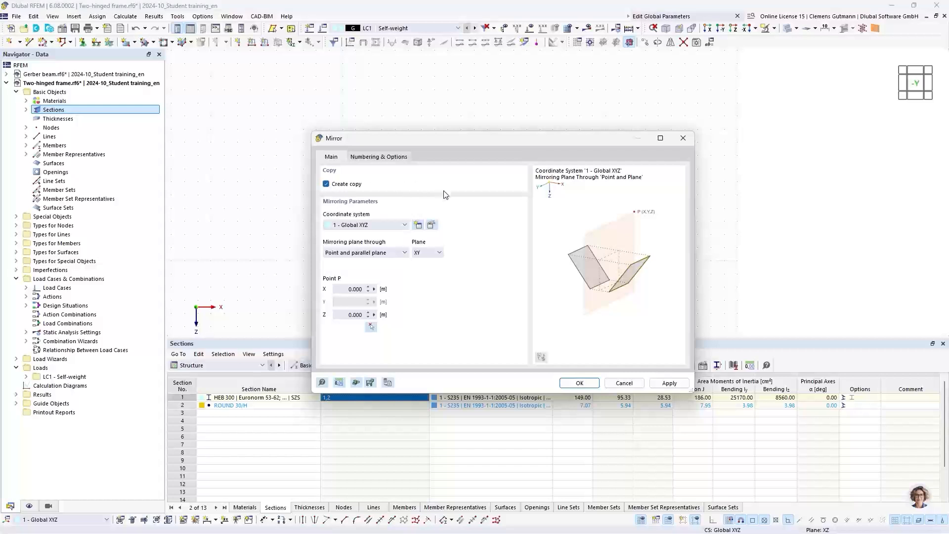
pyautogui.click(430, 257)
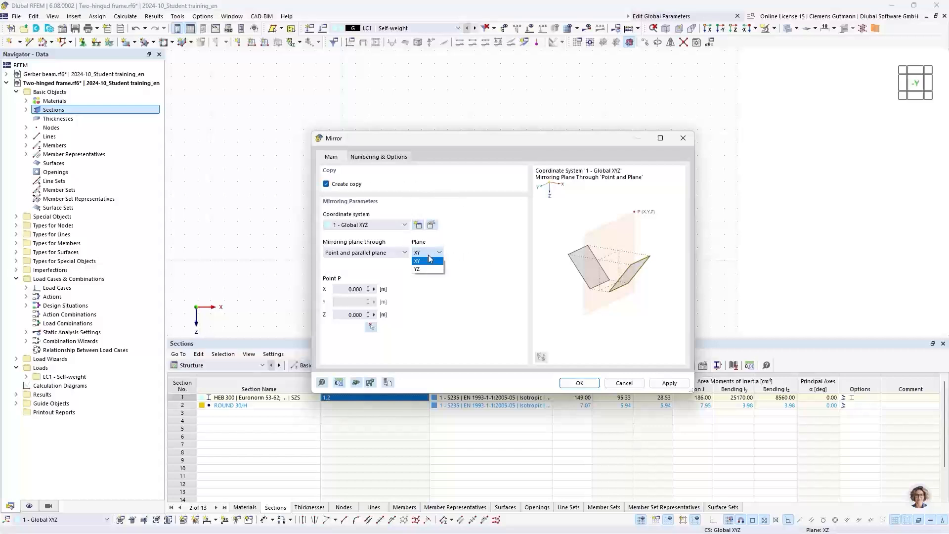
pyautogui.click(425, 269)
pyautogui.click(371, 327)
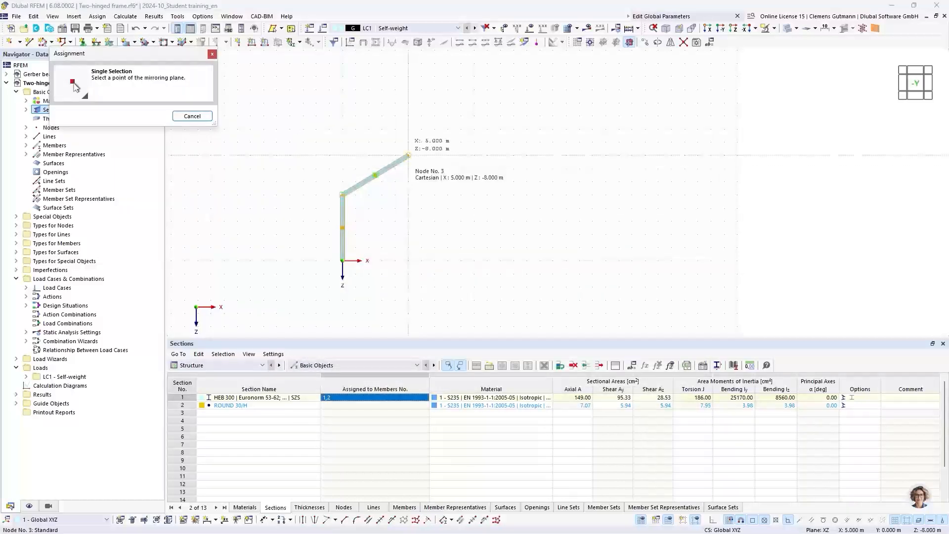
pyautogui.click(408, 156)
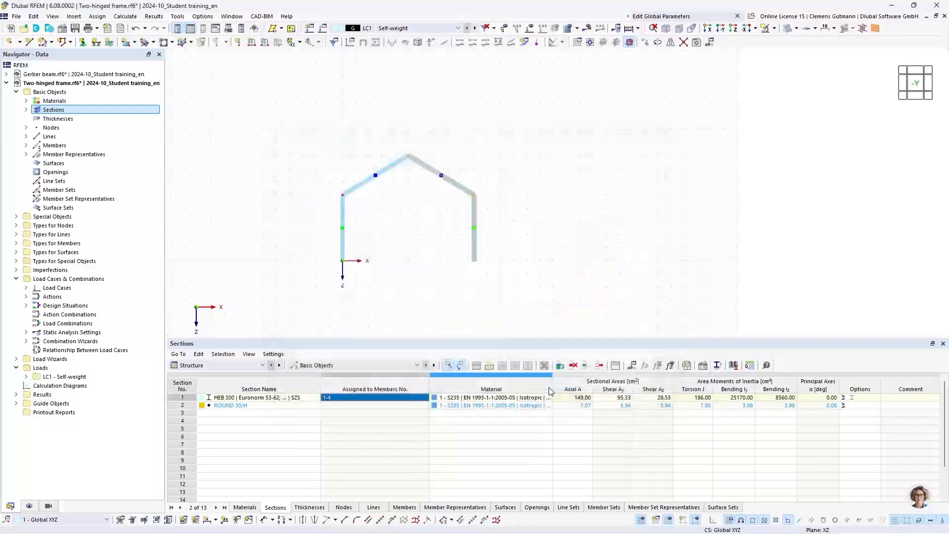
pyautogui.click(550, 387)
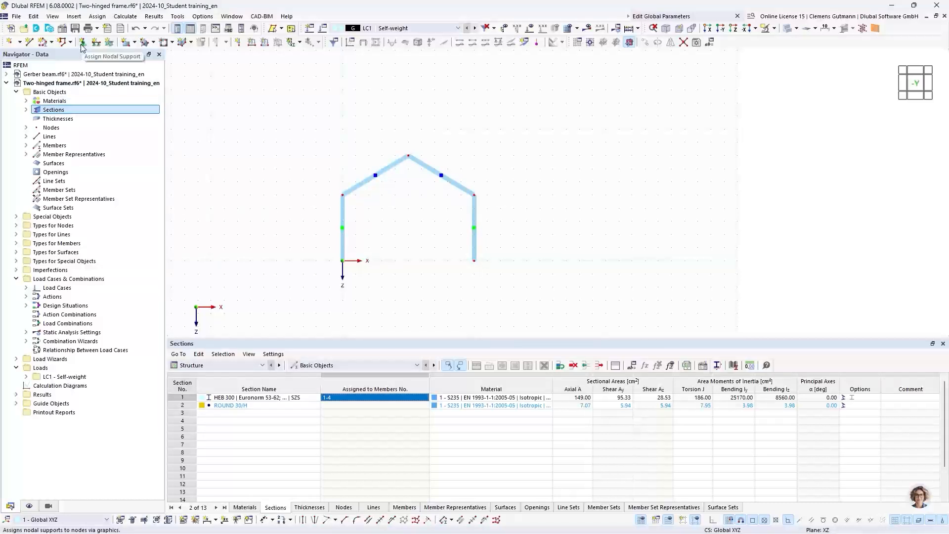
# Add a single member with section 2 - ROUND 30/H between the two eave nodes as the tie rod.
pyautogui.click(51, 42)
pyautogui.click(55, 56)
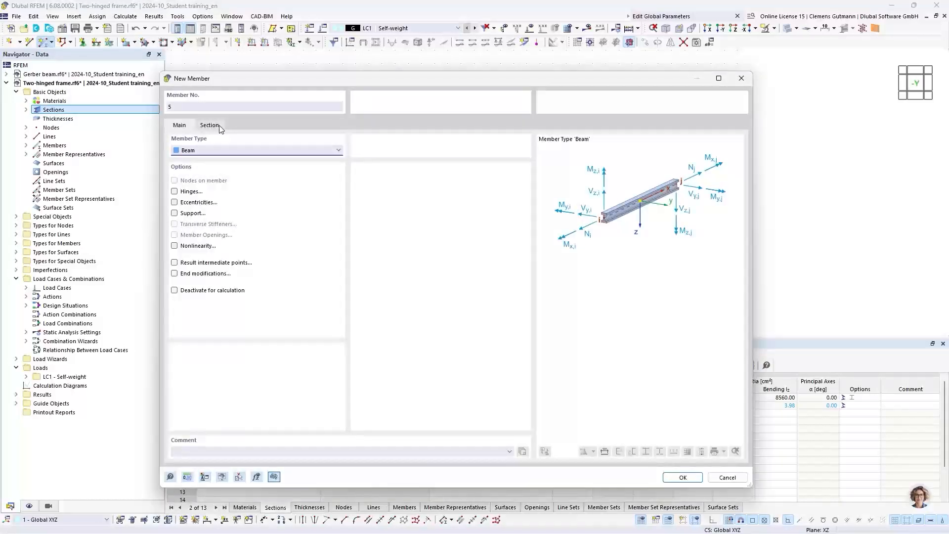
pyautogui.click(219, 125)
pyautogui.click(239, 372)
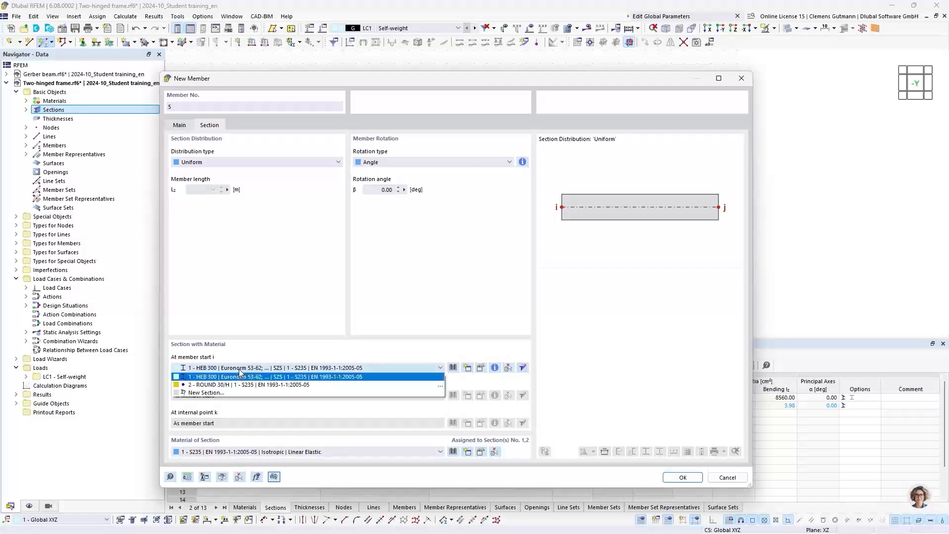
pyautogui.click(253, 385)
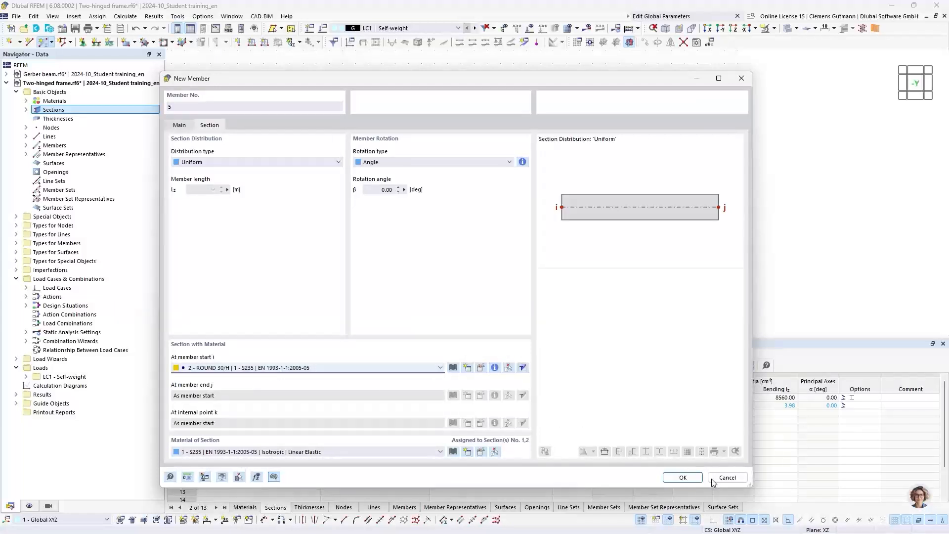
pyautogui.click(681, 478)
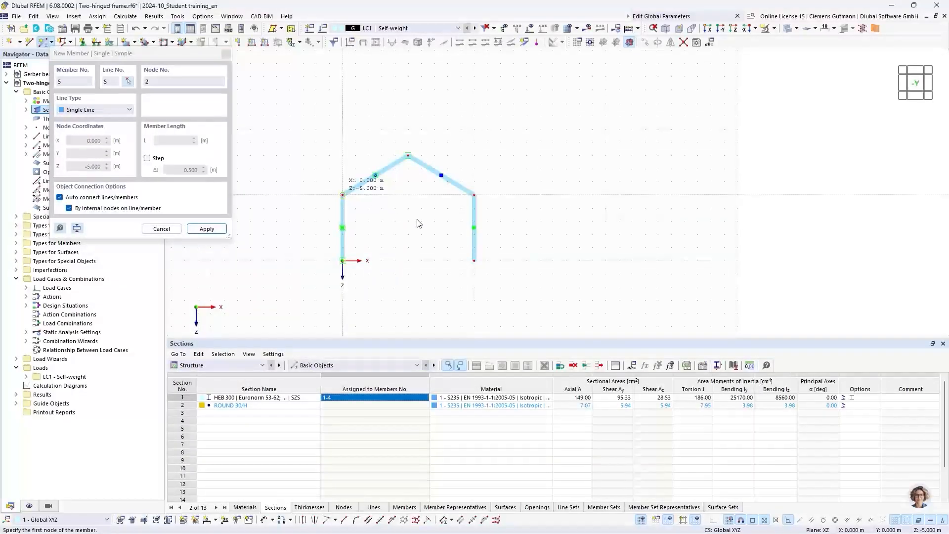
pyautogui.click(343, 195)
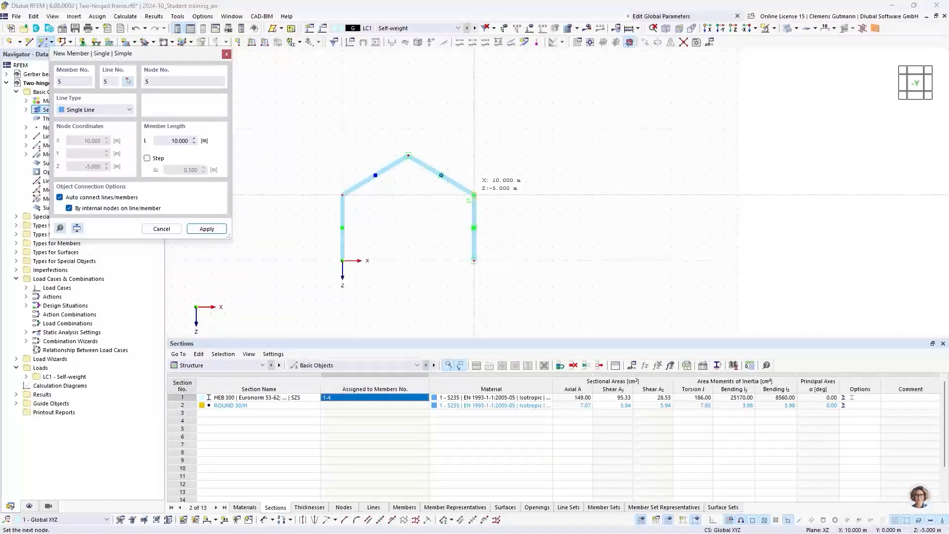
pyautogui.click(474, 195)
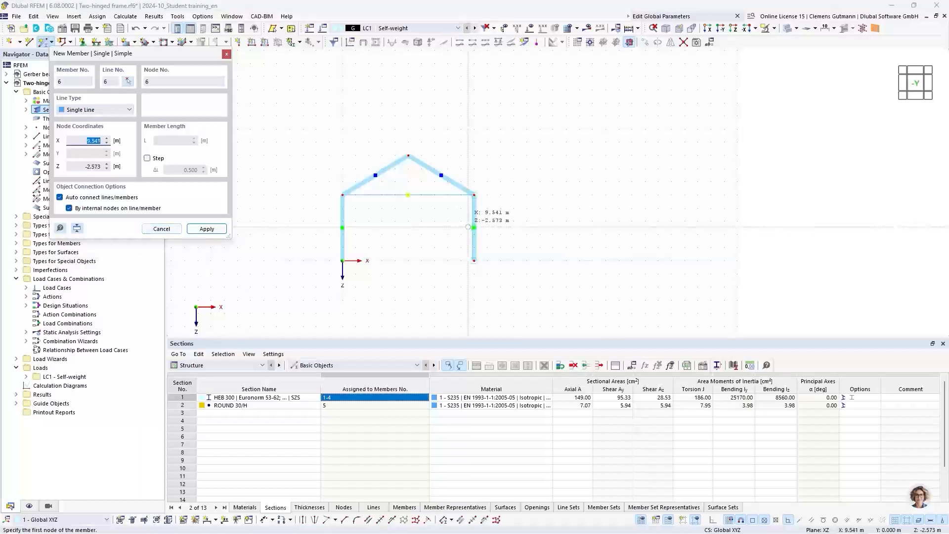
pyautogui.press('Escape')
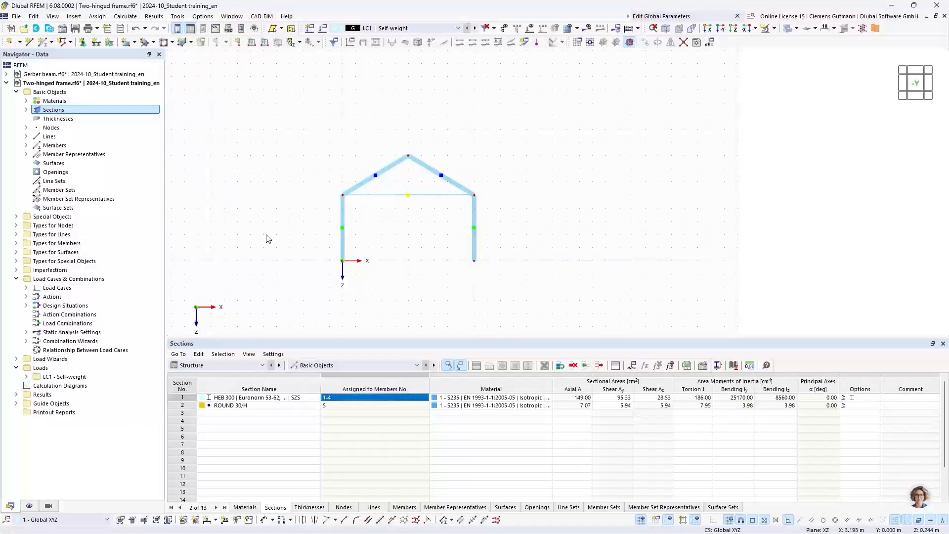
# Assign the Hinged nodal support to the two column base nodes, 1 and 4.
pyautogui.click(16, 225)
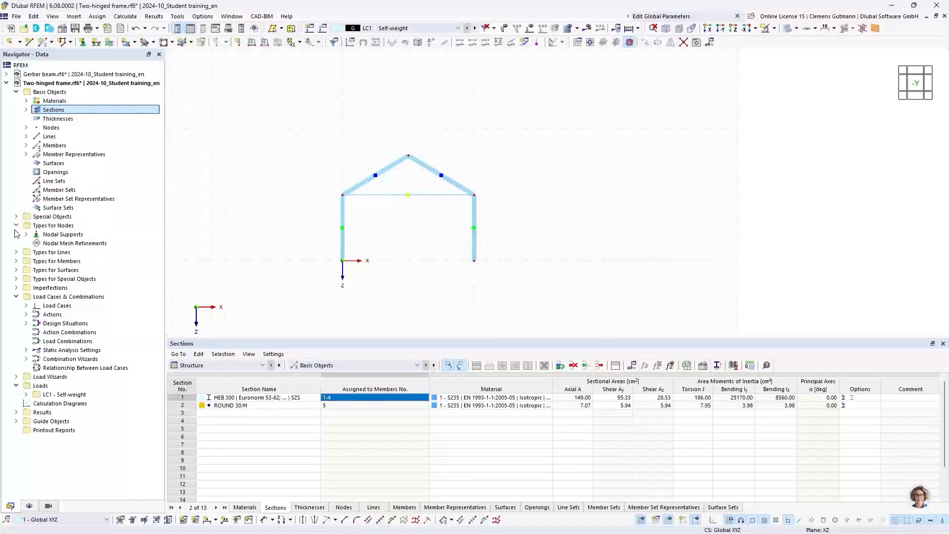
pyautogui.click(84, 43)
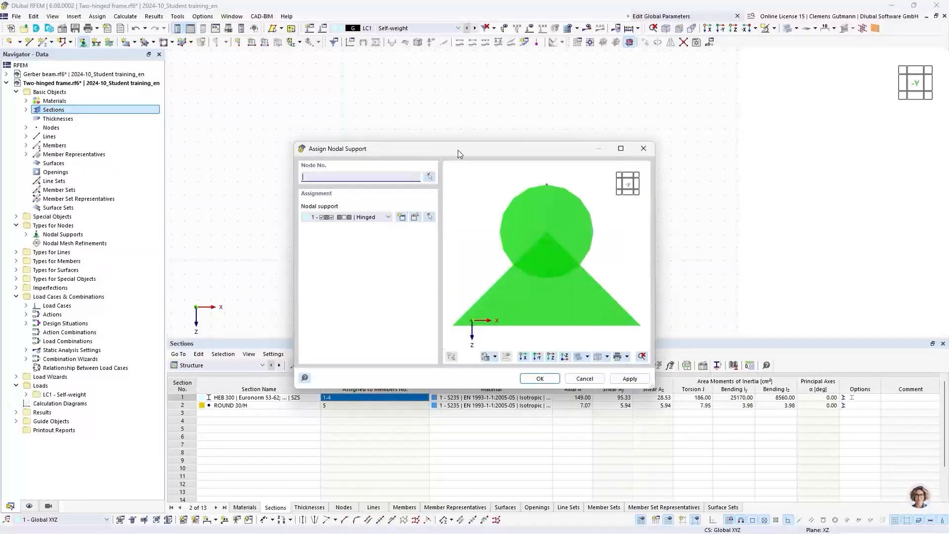
pyautogui.moveTo(458, 149); pyautogui.dragTo(600, 127)
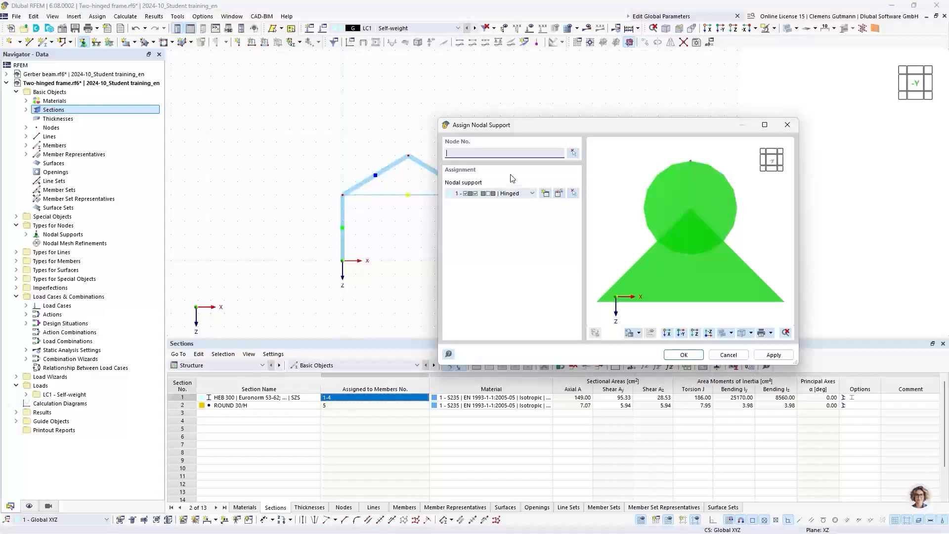
pyautogui.click(478, 193)
pyautogui.click(479, 200)
pyautogui.click(573, 153)
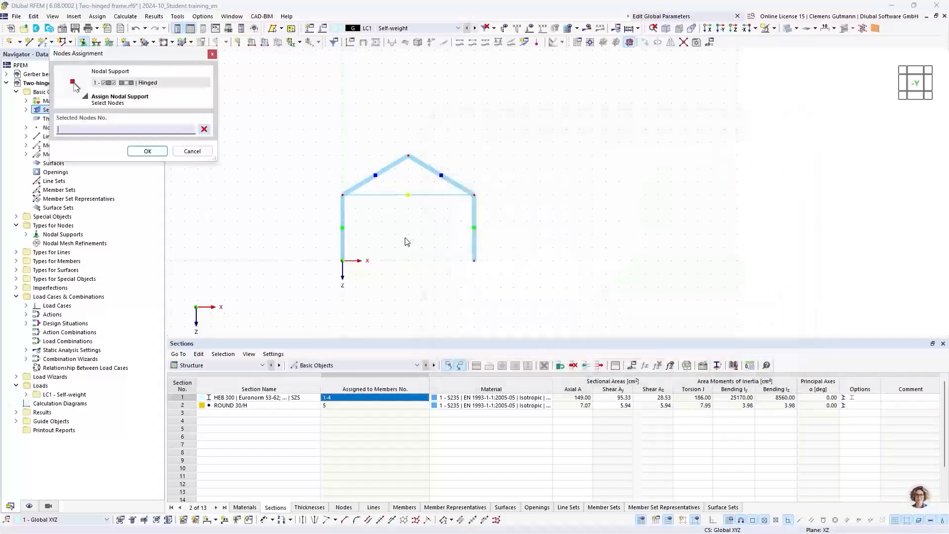
pyautogui.moveTo(316, 247); pyautogui.dragTo(519, 285)
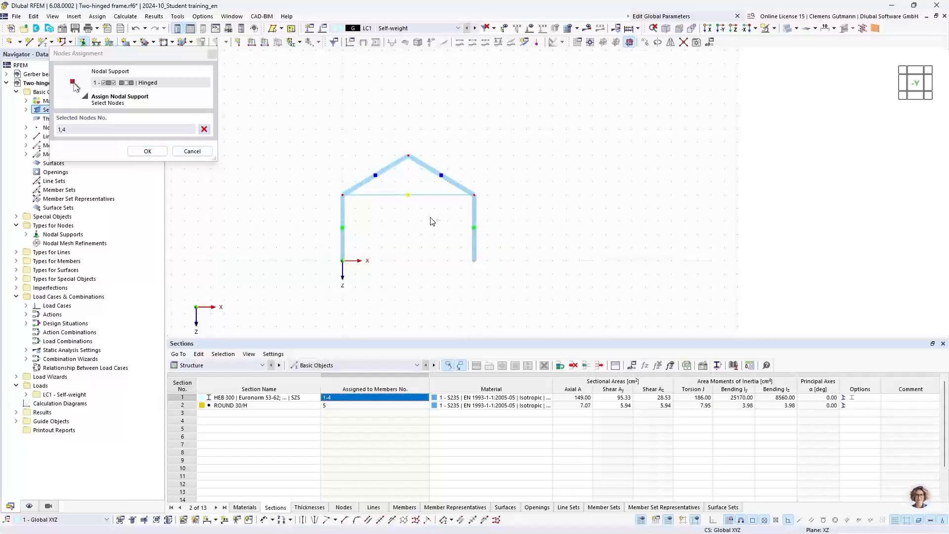
pyautogui.click(147, 151)
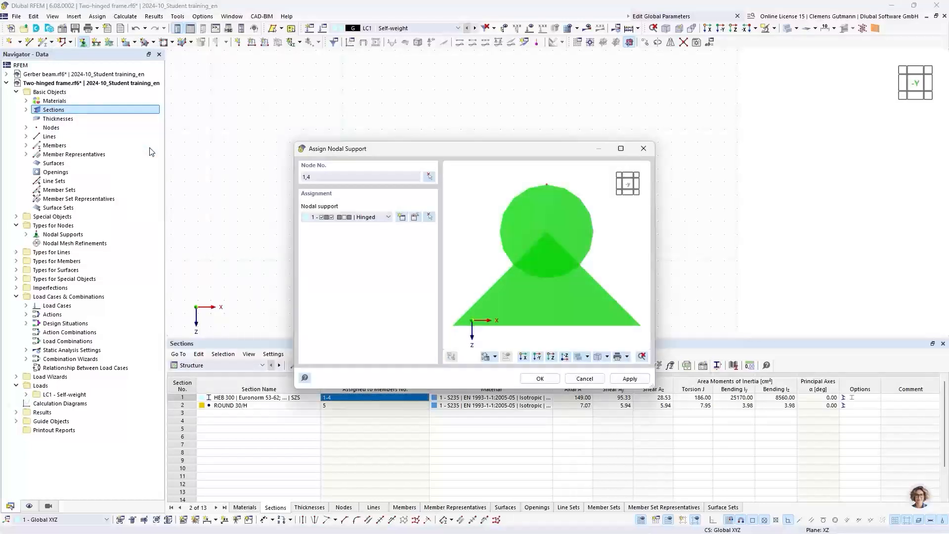
pyautogui.click(539, 381)
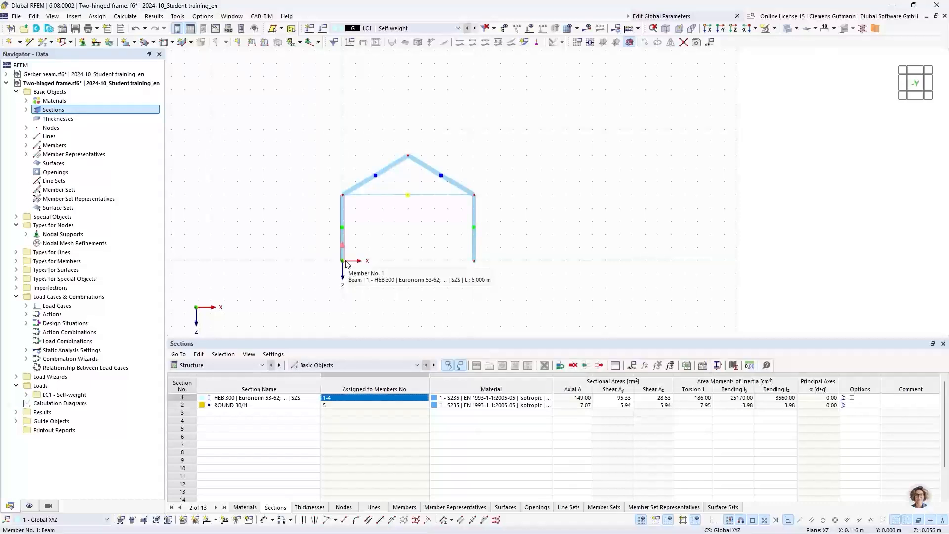
# Change the member type of the ROUND 30/H tie rod between the eaves to Tension.
pyautogui.doubleClick(386, 198)
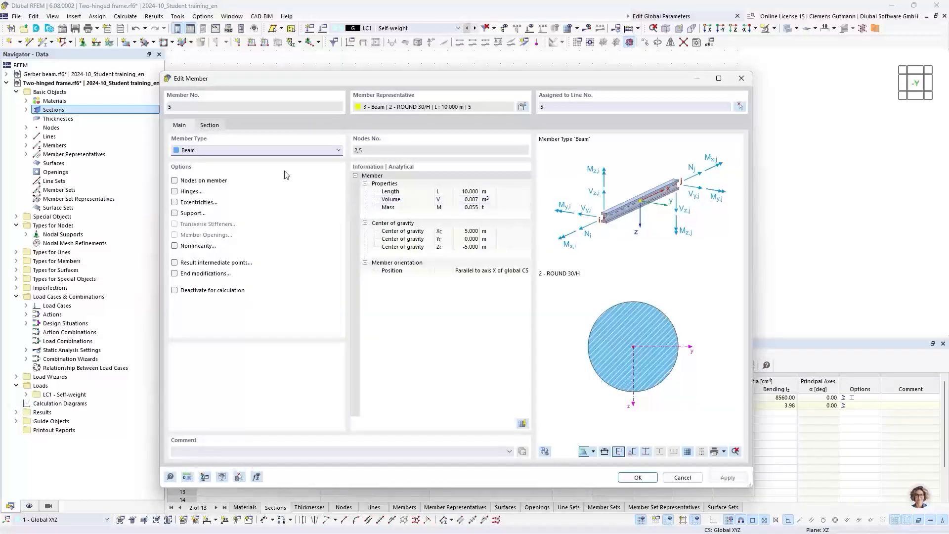
pyautogui.click(219, 151)
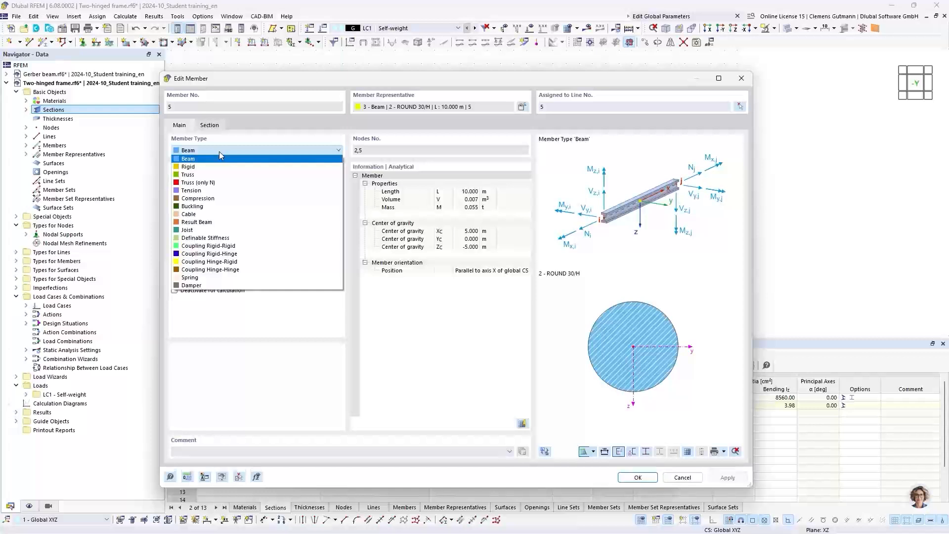
pyautogui.click(202, 191)
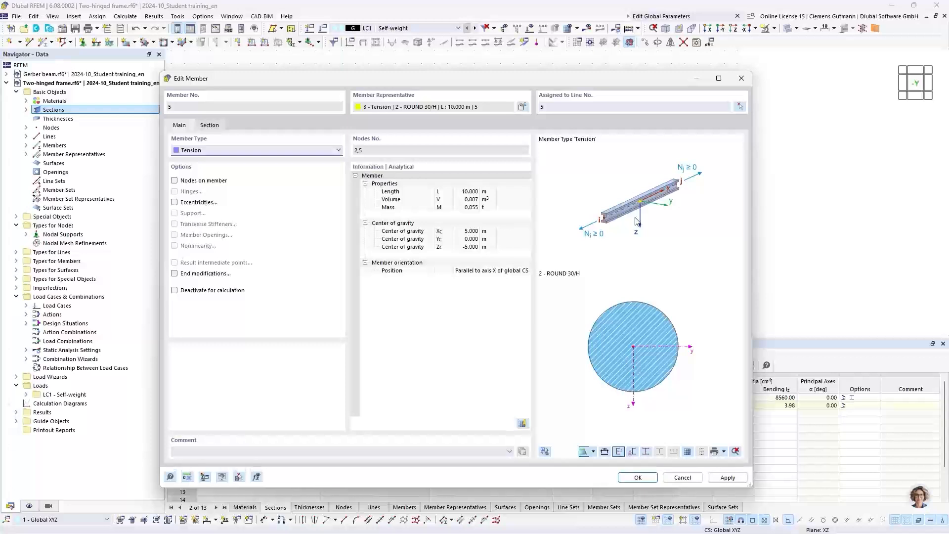
pyautogui.click(639, 478)
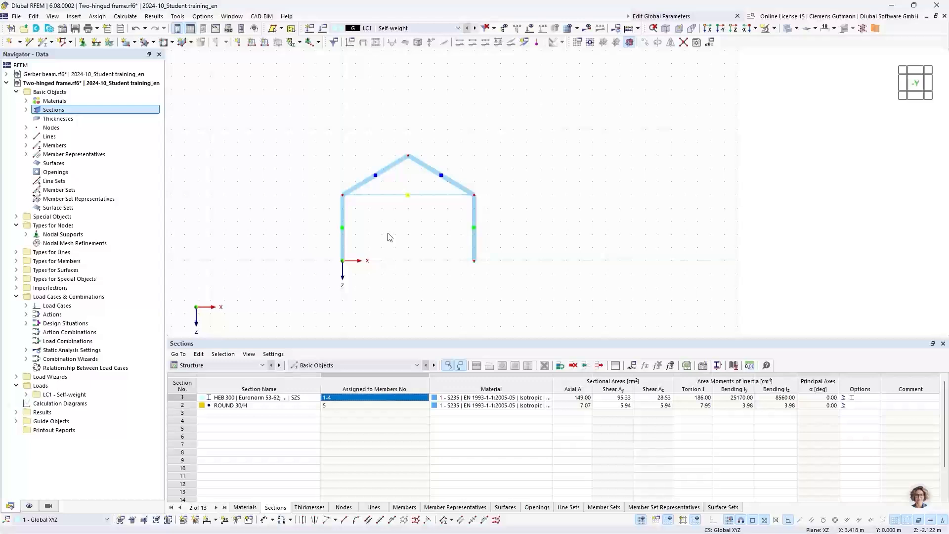
# Enlarge the display size of the nodal support symbols at the column bases.
pyautogui.scroll(1, 479, 263)
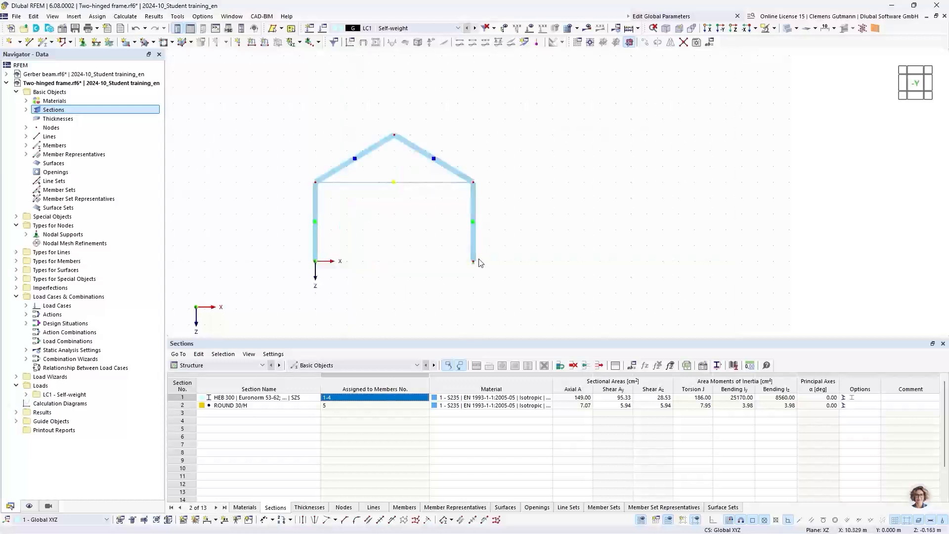
pyautogui.scroll(4, 480, 263)
pyautogui.rightClick(475, 268)
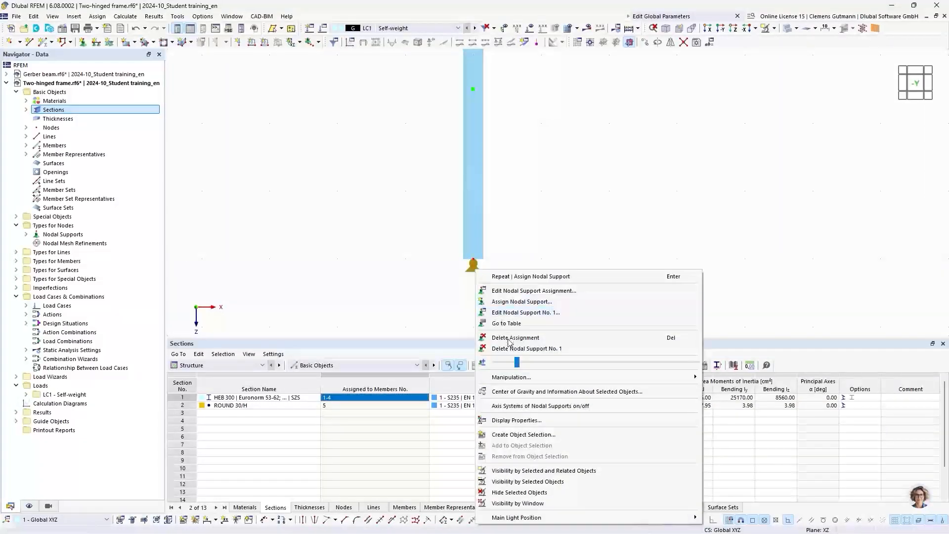
pyautogui.moveTo(517, 362); pyautogui.dragTo(628, 362)
pyautogui.click(381, 264)
pyautogui.scroll(-4, 629, 254)
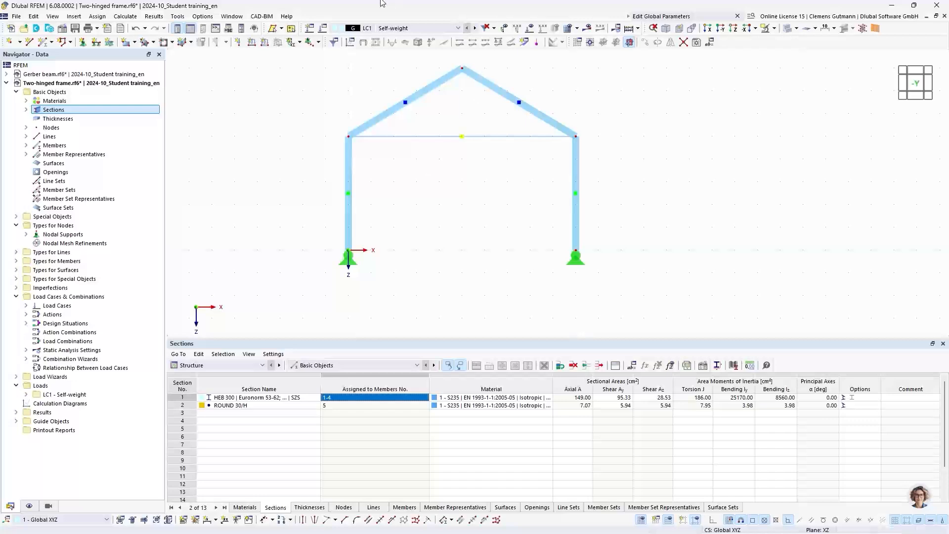
# Rename load case LC1 as Snow, deactivate its self-weight and assign the action category Snow/Ice loads - H <= 1000 m.
pyautogui.click(322, 29)
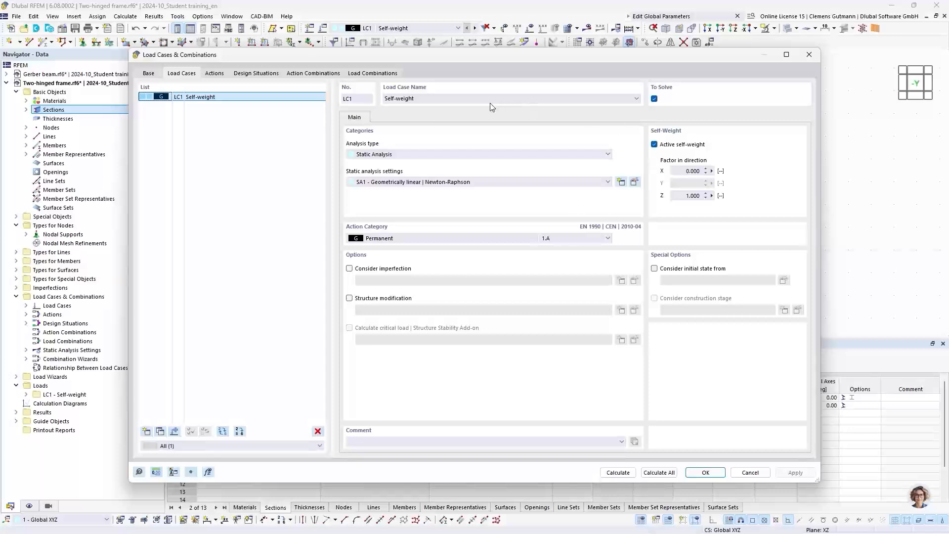
pyautogui.doubleClick(401, 99)
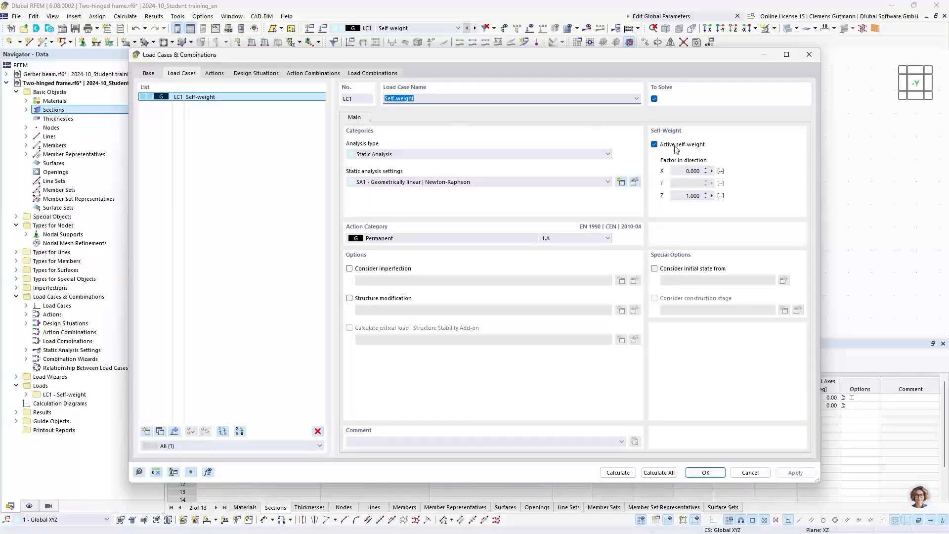
pyautogui.click(654, 144)
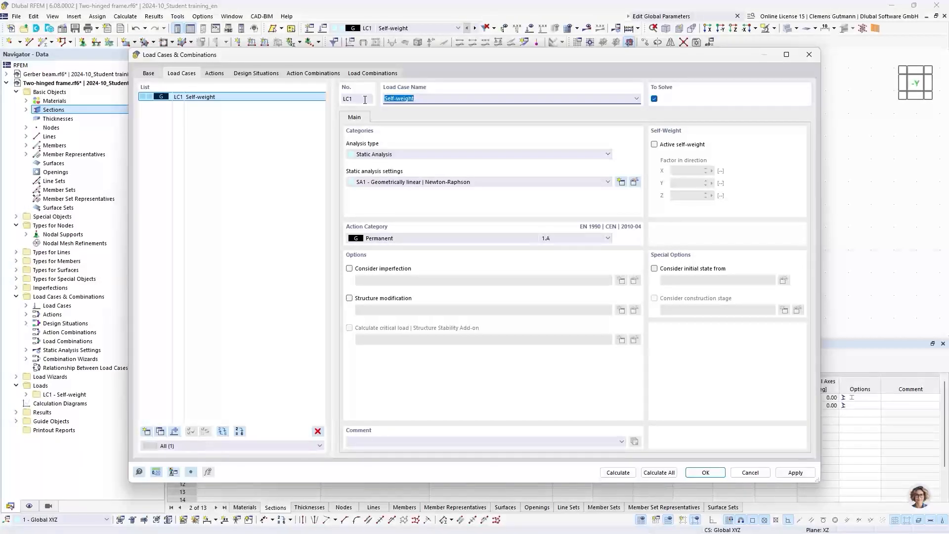
pyautogui.write('Snow')
pyautogui.press('Tab')
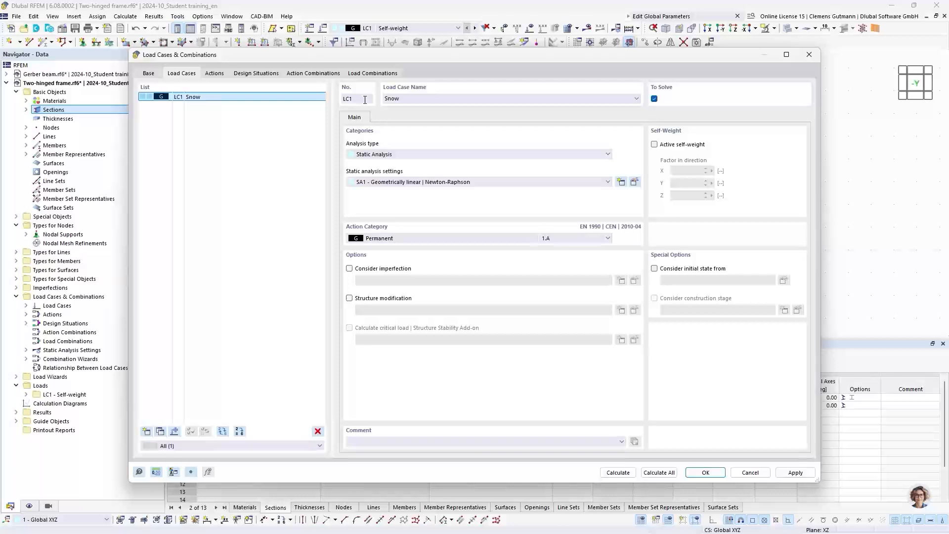
pyautogui.click(387, 239)
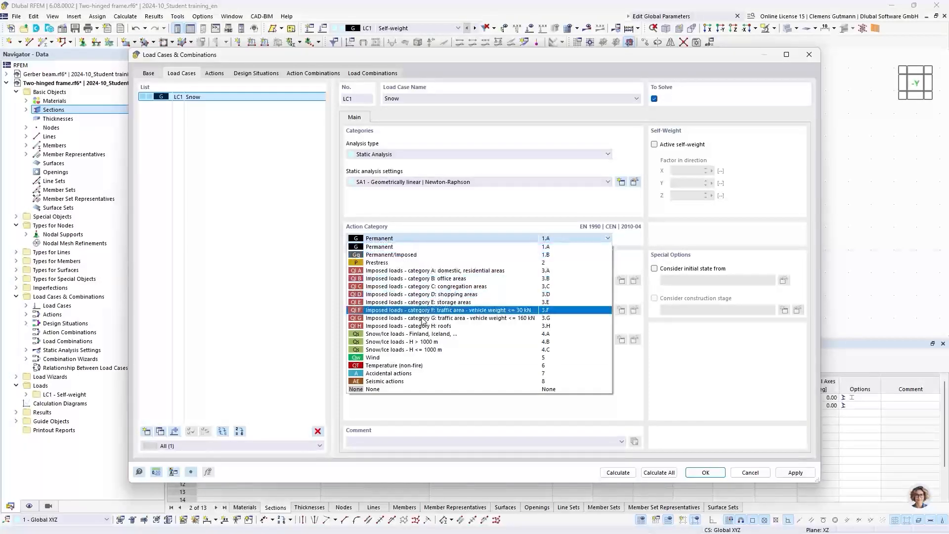
pyautogui.click(402, 350)
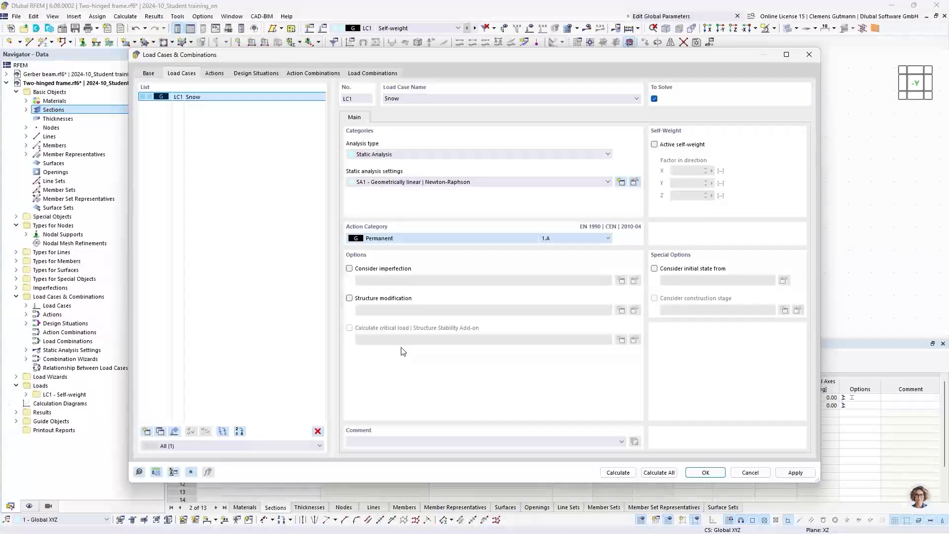
# Create load case LC2 named Wind with the action category Wind.
pyautogui.click(146, 432)
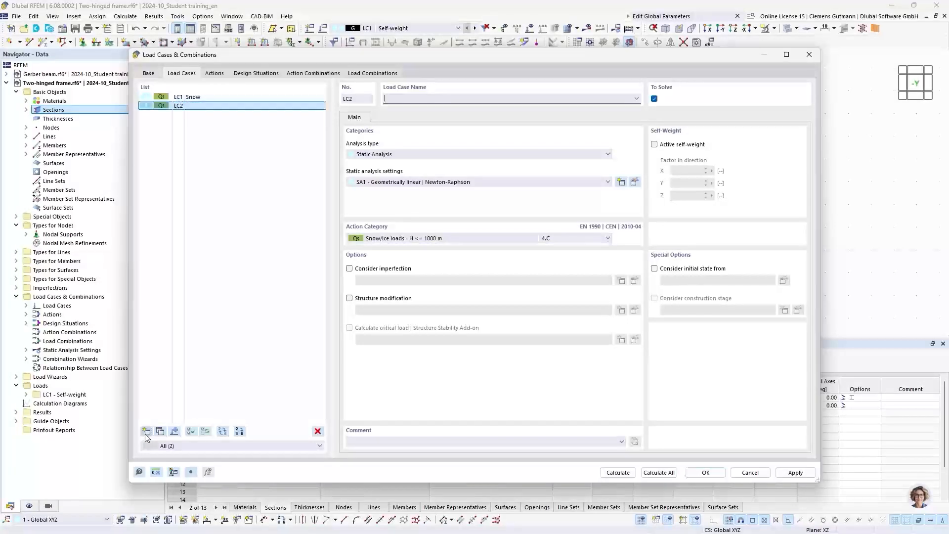
pyautogui.click(388, 240)
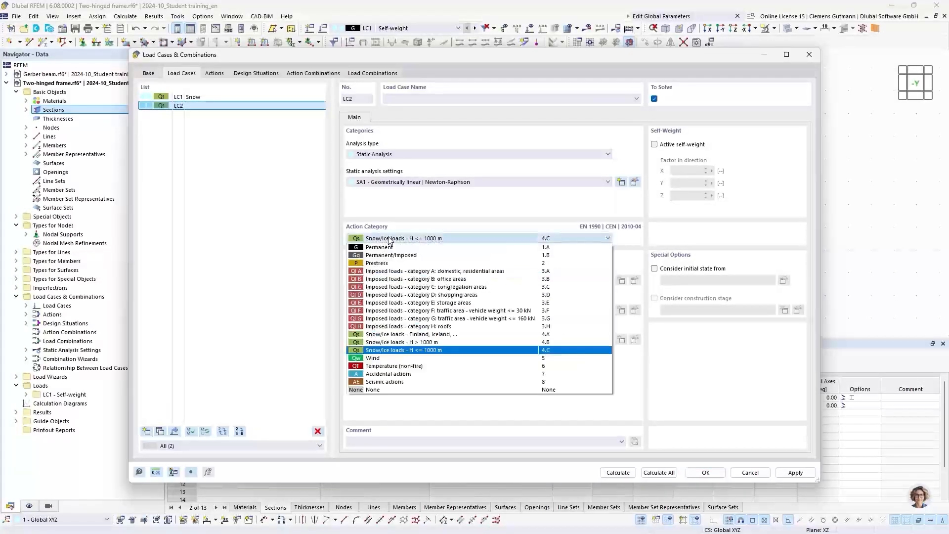
pyautogui.click(378, 359)
pyautogui.click(395, 99)
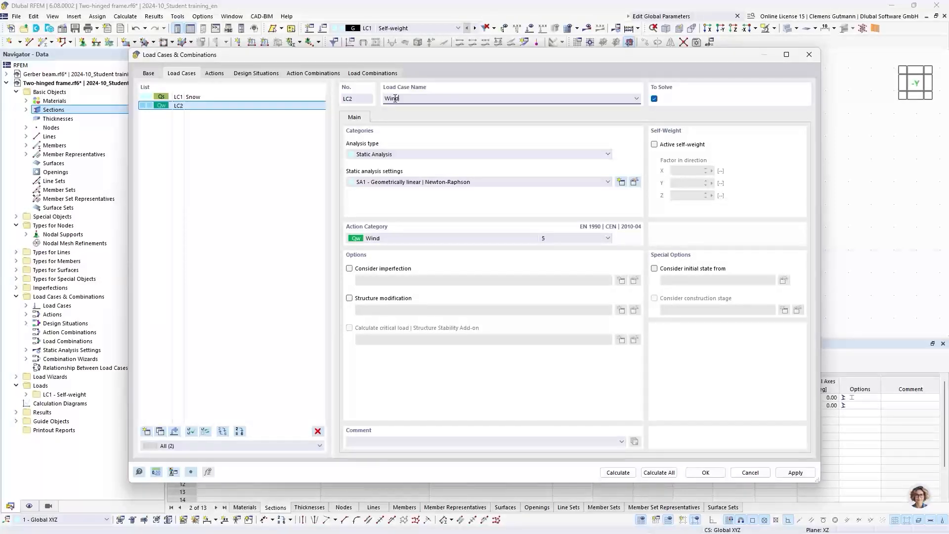
pyautogui.write('Wind')
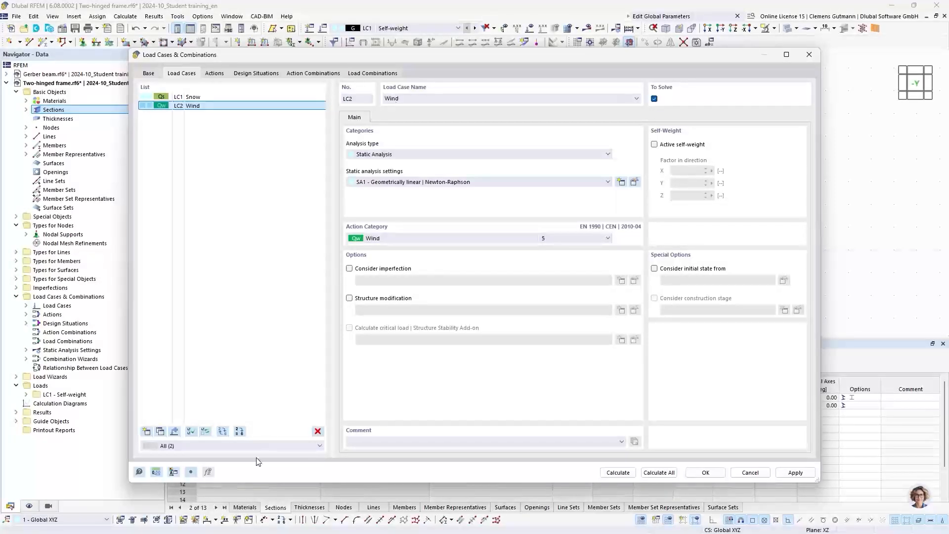
# Create load case LC3 named Temperature with the action category Temperature (non-fire).
pyautogui.click(146, 431)
pyautogui.click(371, 241)
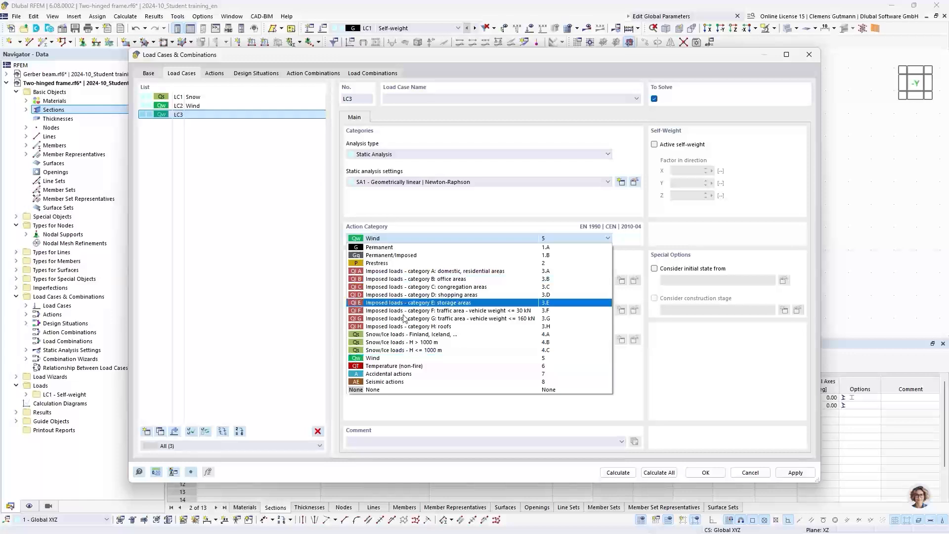
pyautogui.click(399, 368)
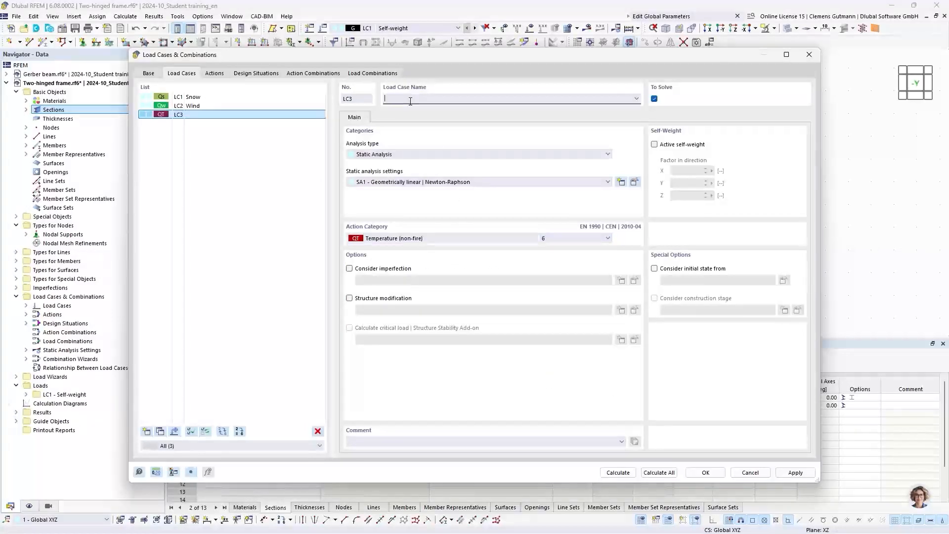
pyautogui.click(410, 101)
pyautogui.write('Temperato')
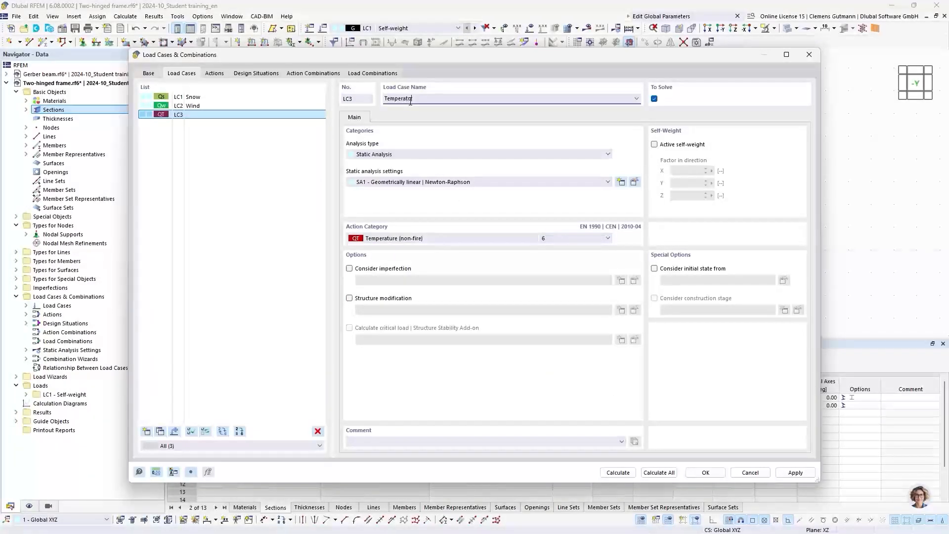
pyautogui.press('BackSpace')
pyautogui.write('ure')
pyautogui.click(479, 145)
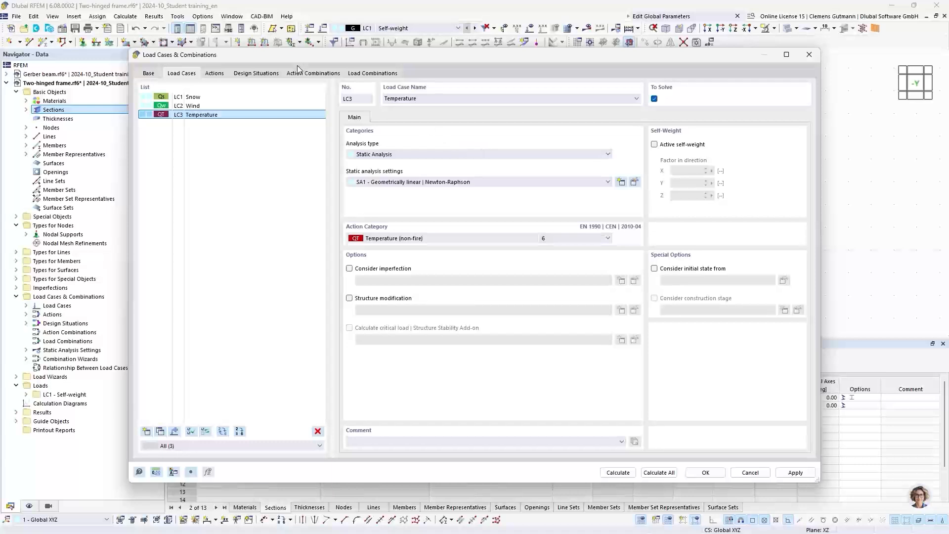
# Review the actions, design situations and generated action combinations, examining AC25 to AC28 of the SLS - Frequent situation.
pyautogui.click(213, 74)
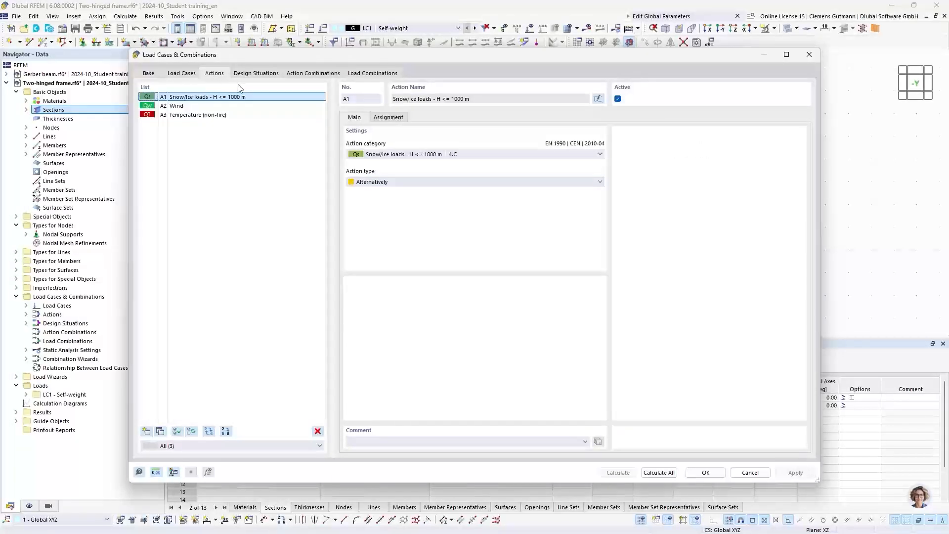
pyautogui.click(252, 74)
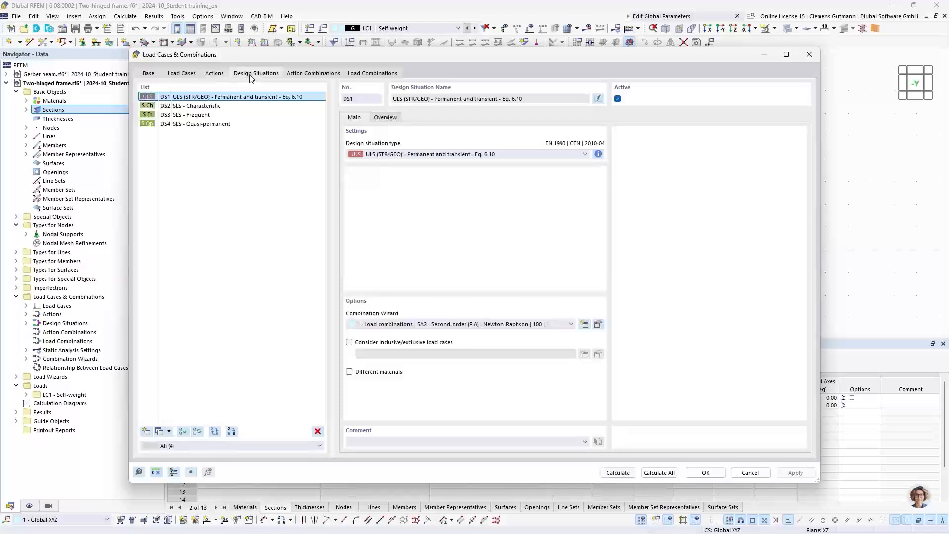
pyautogui.click(319, 74)
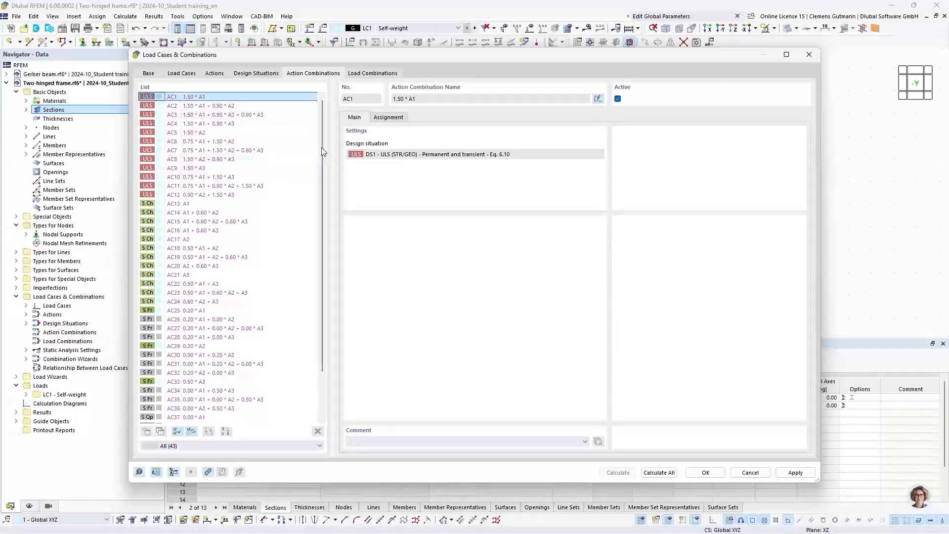
pyautogui.scroll(-2, 327, 154)
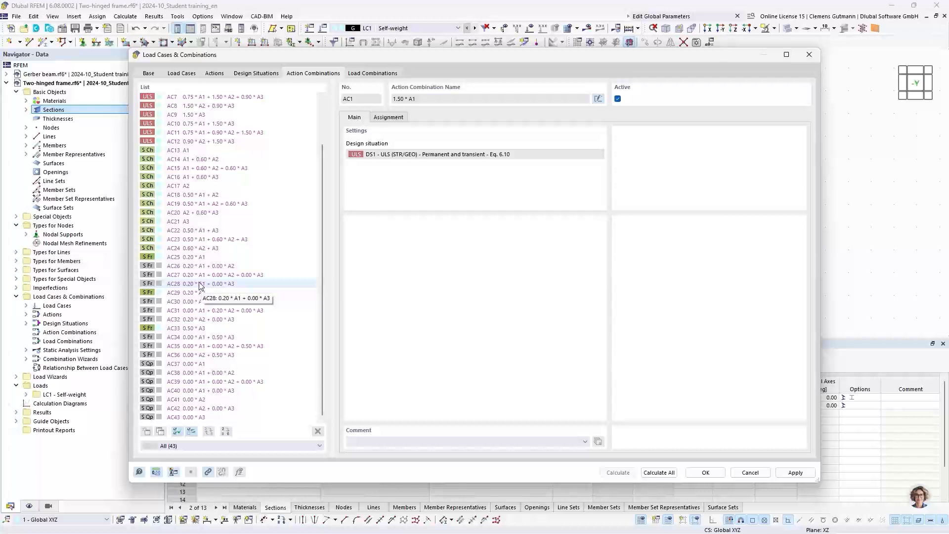
pyautogui.click(166, 258)
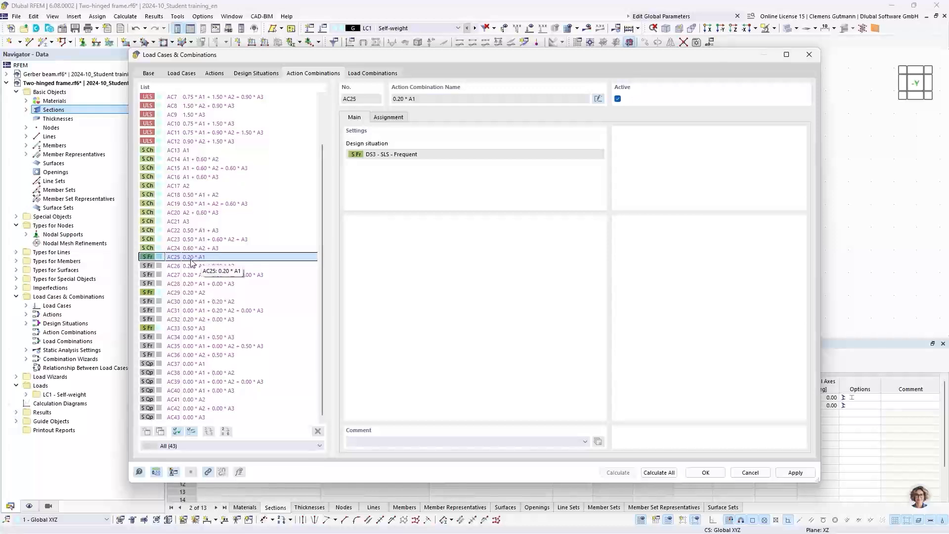
pyautogui.click(169, 267)
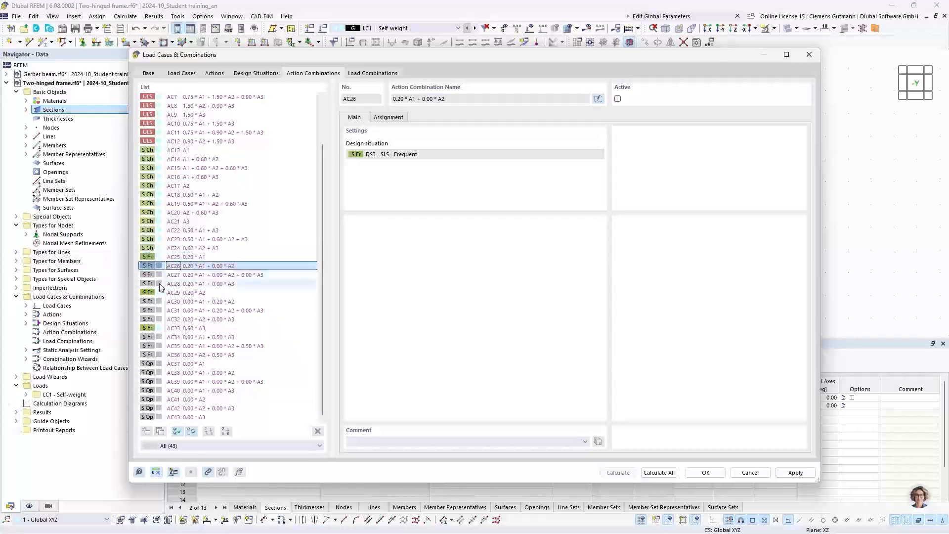
pyautogui.click(169, 277)
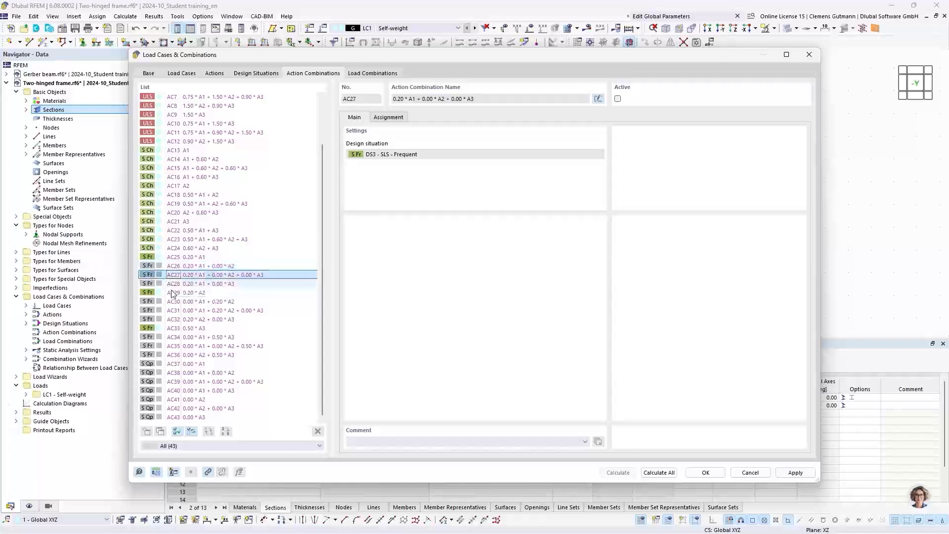
pyautogui.click(172, 284)
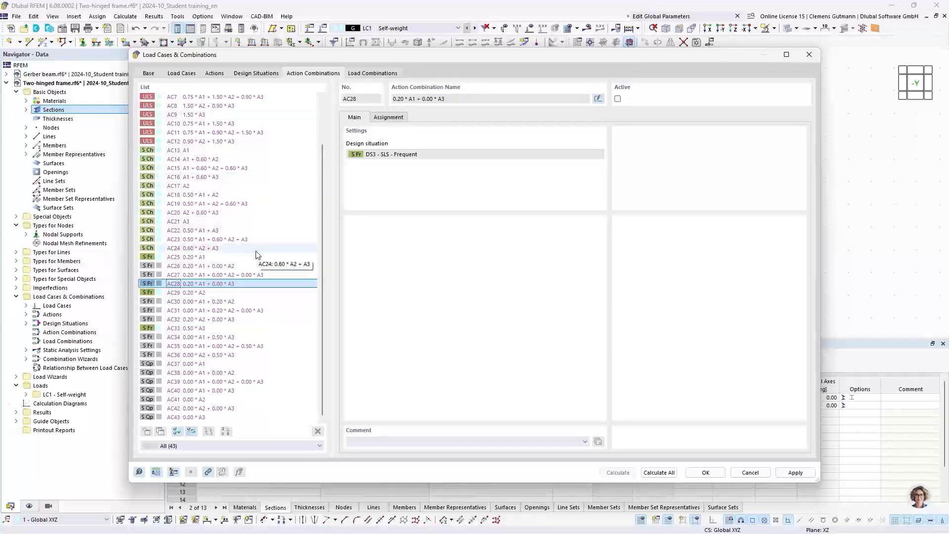
pyautogui.scroll(2, 257, 255)
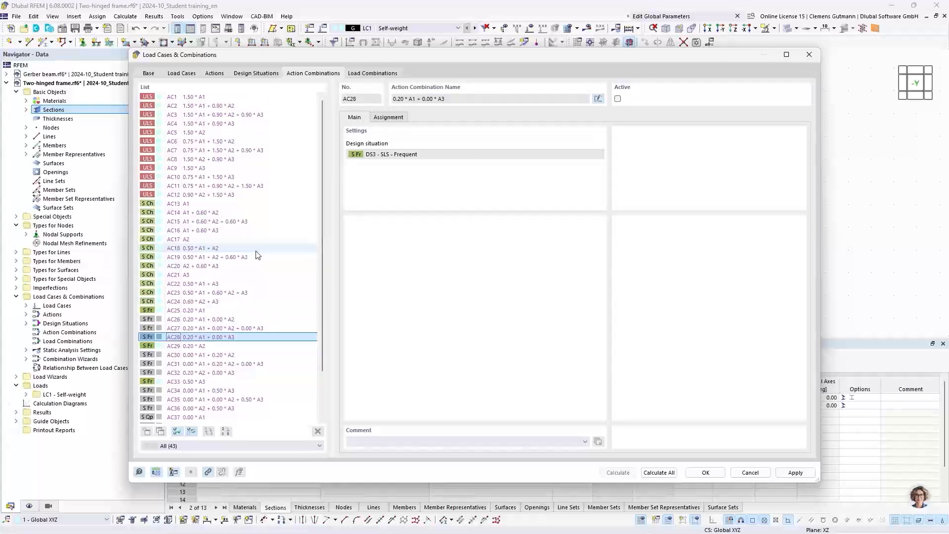
# Compare the load combinations with the action combinations and inspect the load case factors assigned to CO12.
pyautogui.click(372, 74)
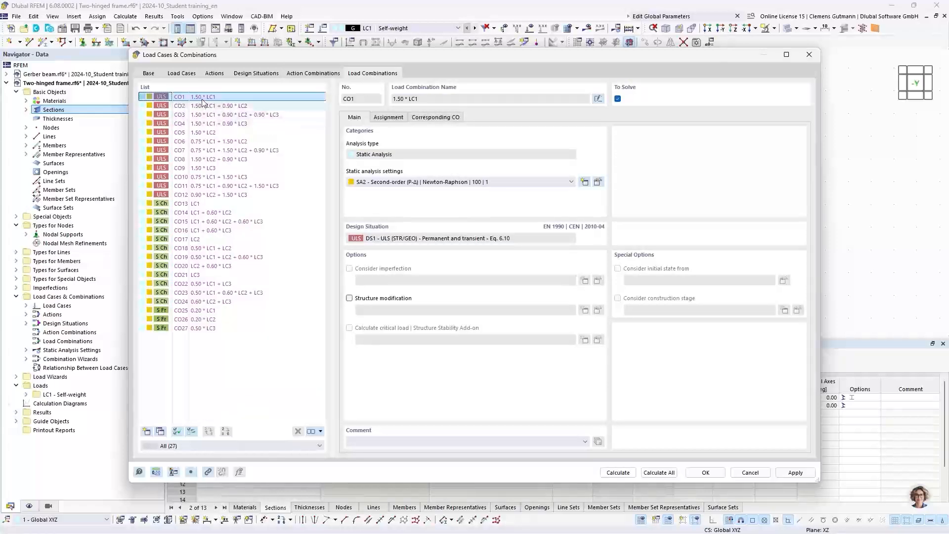
pyautogui.click(314, 74)
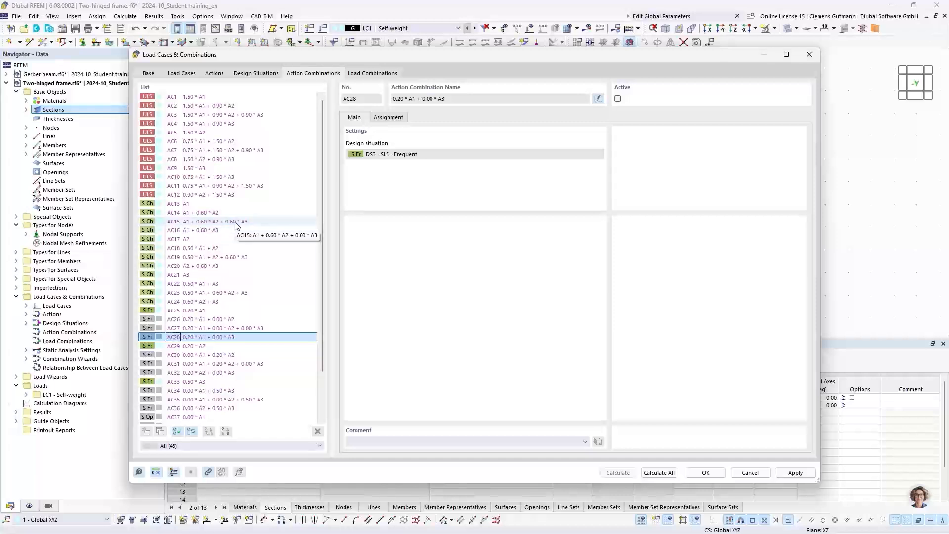
pyautogui.click(372, 73)
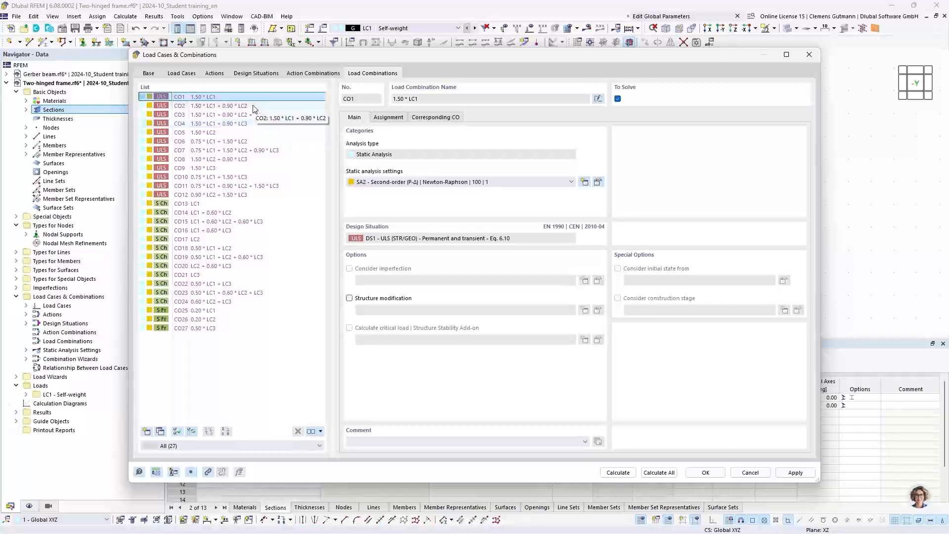
pyautogui.click(223, 195)
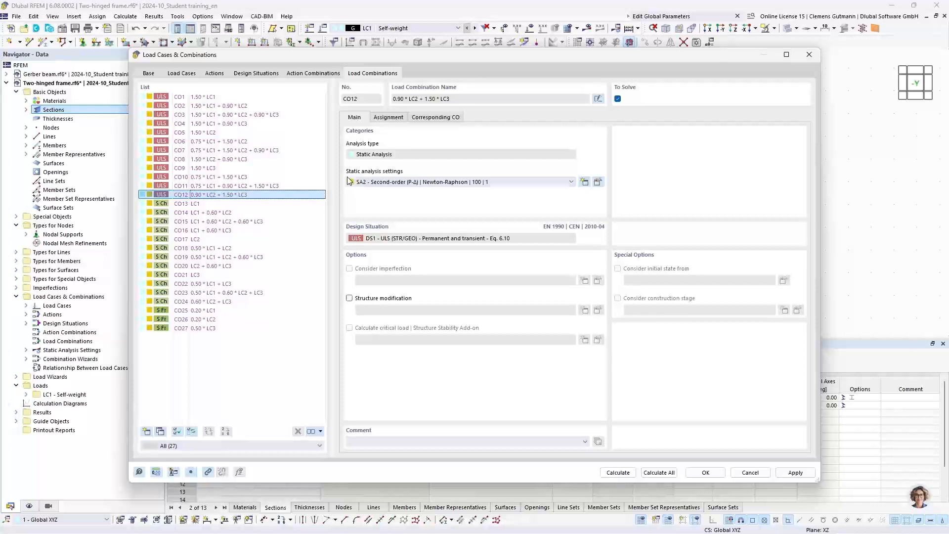
pyautogui.click(395, 121)
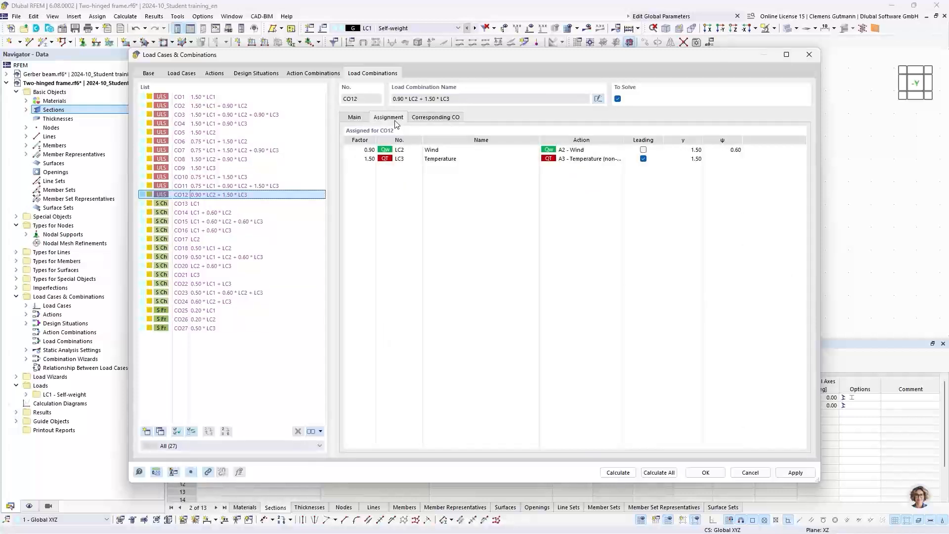
# Compare the assigned load case factors and leading actions of CO3, CO7 and CO11, and accept the load cases and combinations.
pyautogui.click(238, 117)
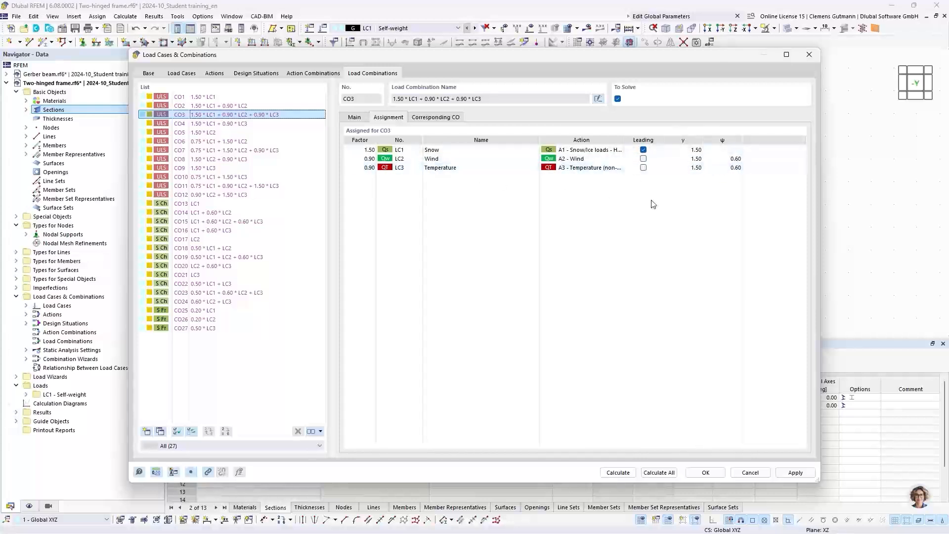
pyautogui.click(286, 150)
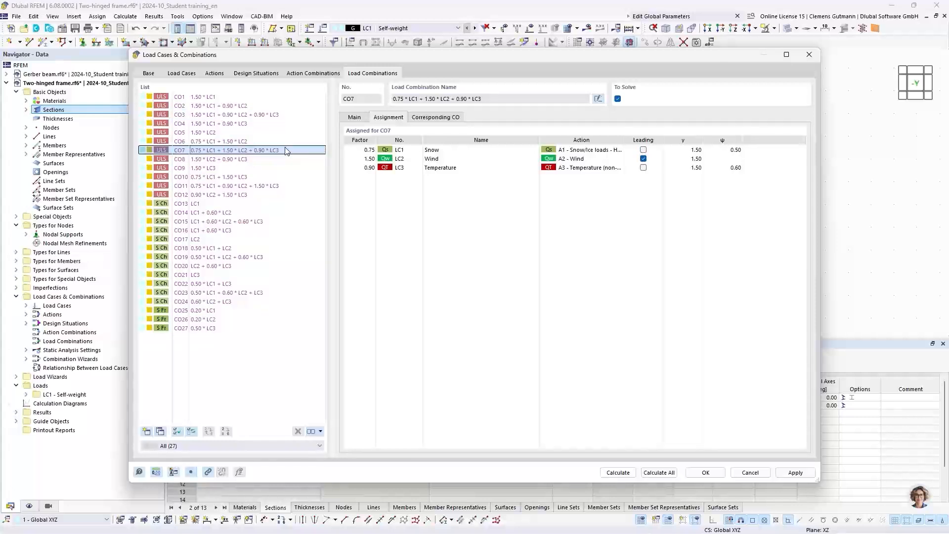
pyautogui.click(270, 188)
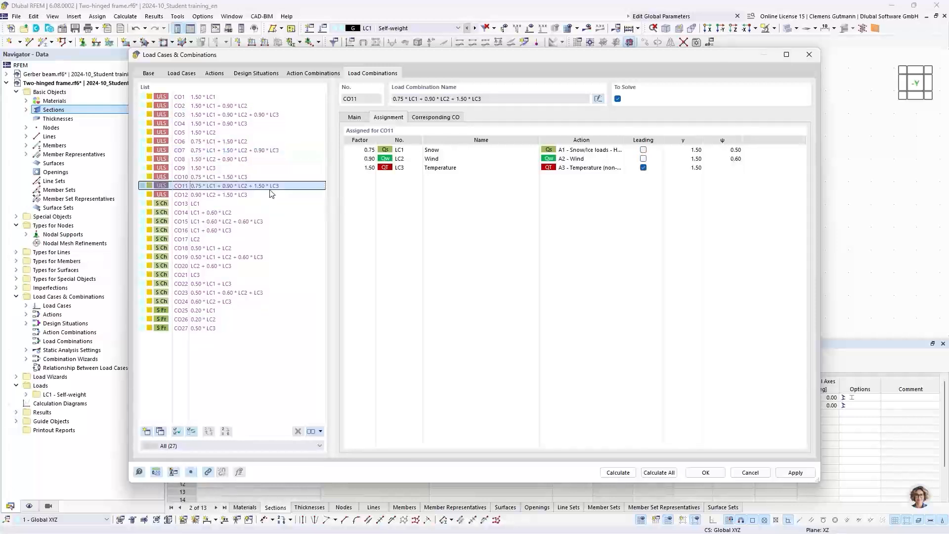
pyautogui.click(270, 150)
pyautogui.click(270, 116)
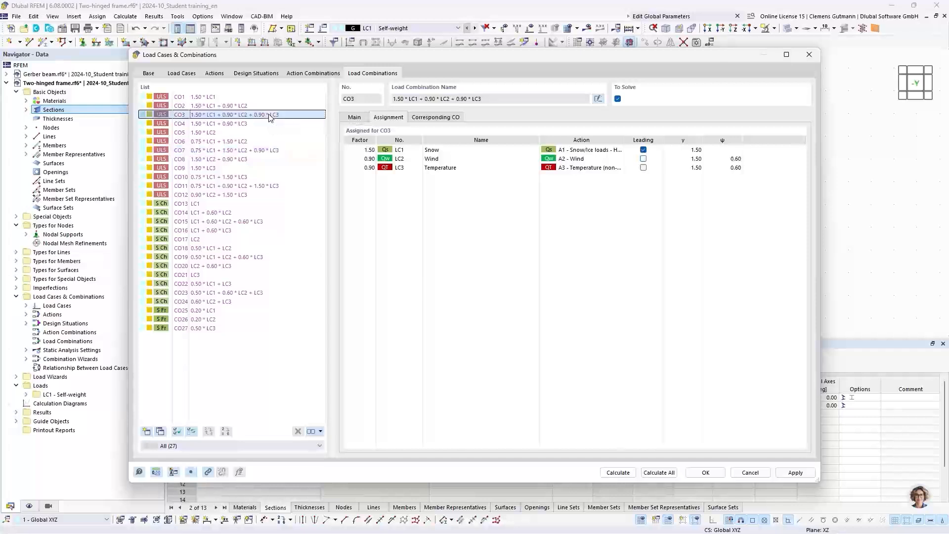
pyautogui.click(275, 150)
pyautogui.click(279, 187)
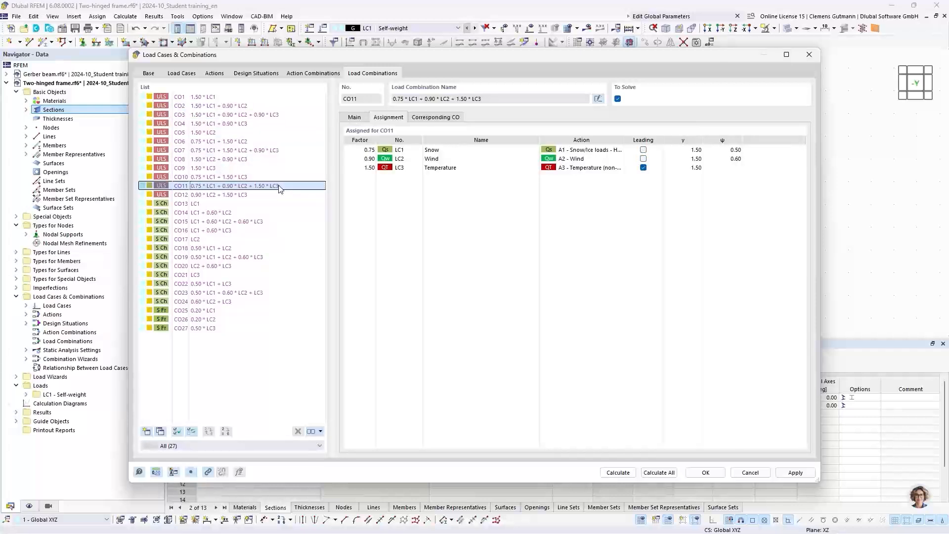
pyautogui.click(276, 151)
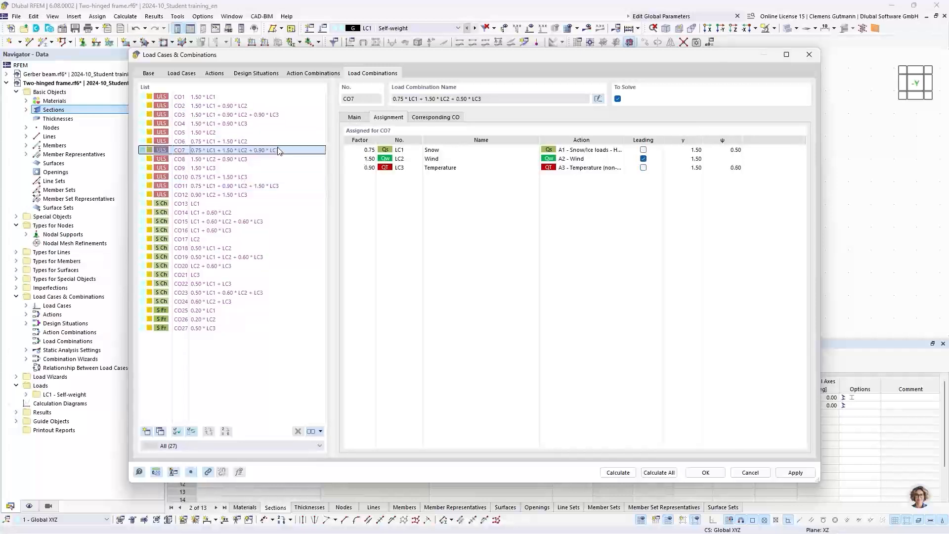
pyautogui.click(276, 116)
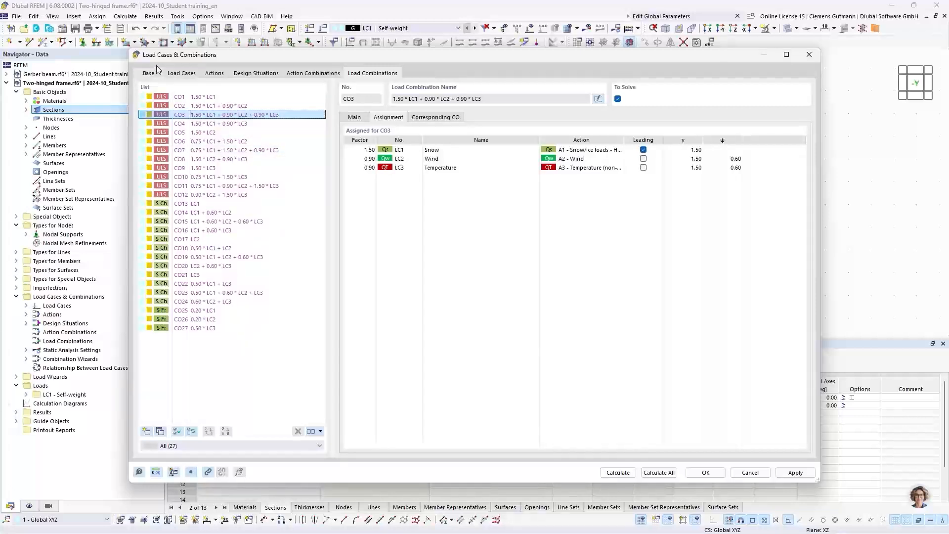
pyautogui.click(695, 473)
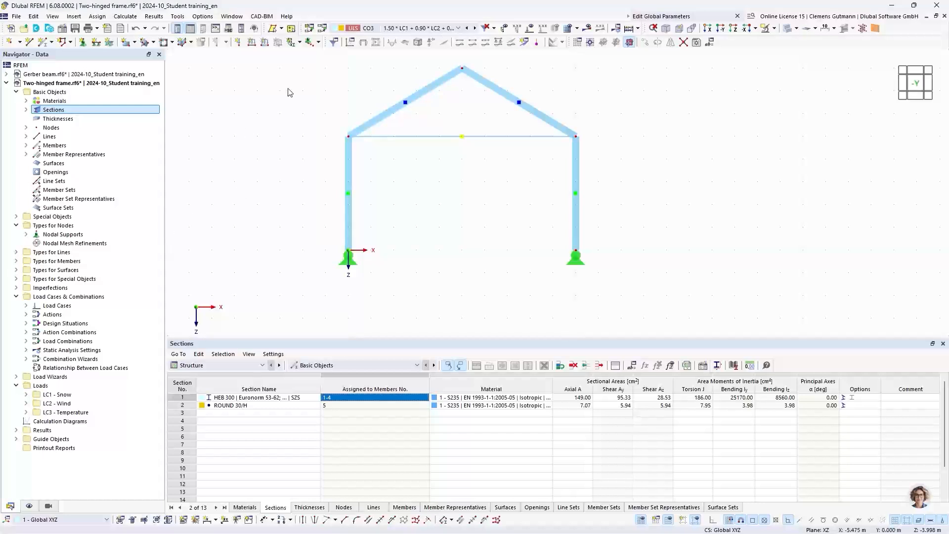
# Start a new member load in load case LC1 - Snow with a uniform force magnitude of 1 kN/m.
pyautogui.click(265, 43)
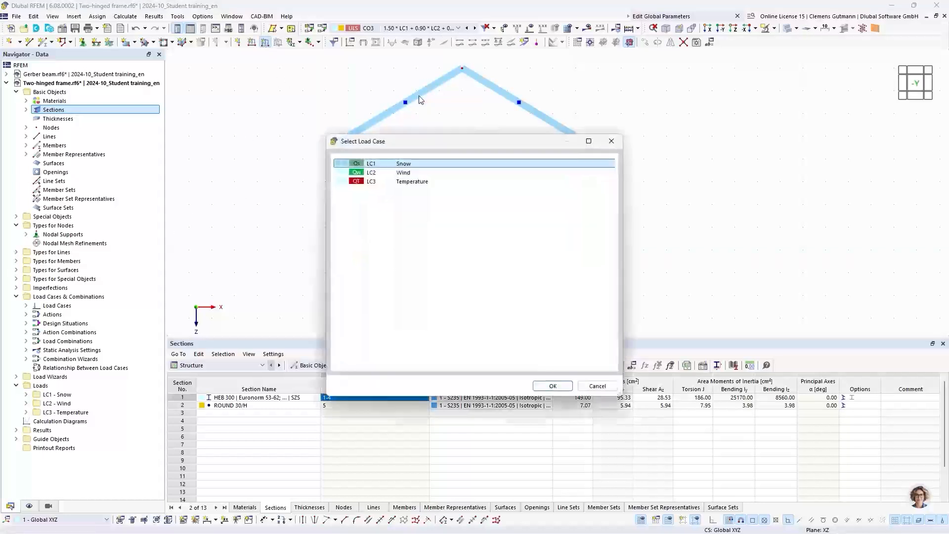
pyautogui.click(550, 385)
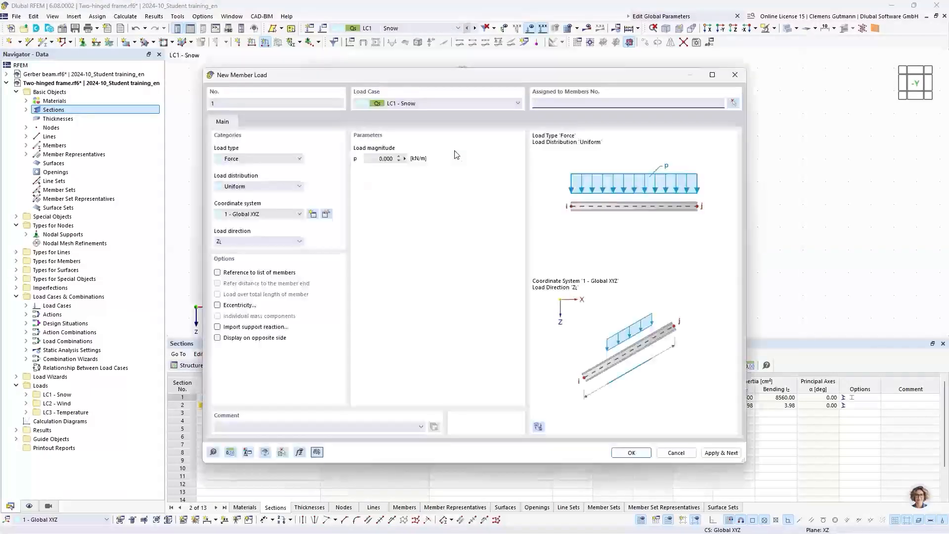
pyautogui.click(378, 160)
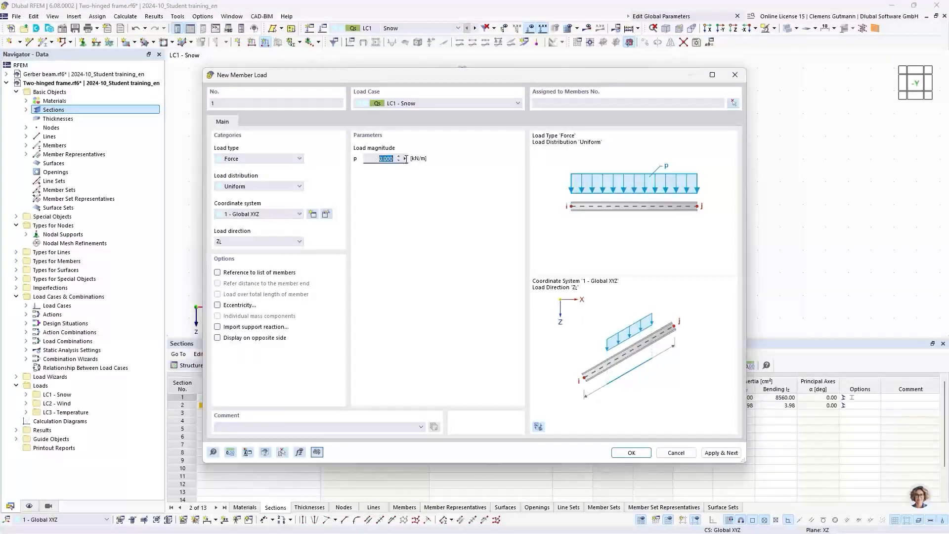
pyautogui.write('1')
pyautogui.press('Tab')
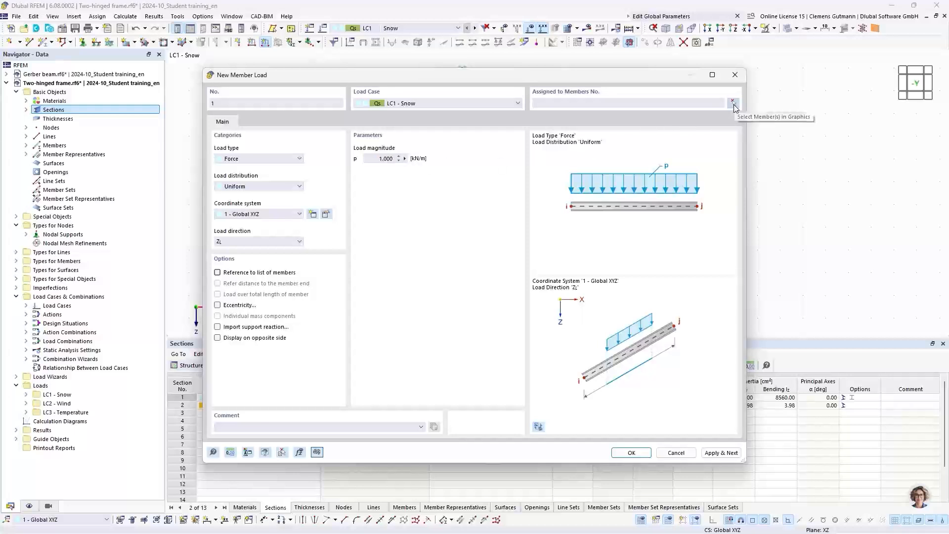
# Assign the snow load to the two rafters, members 2 and 4, acting globally in Z on projected length, and apply it.
pyautogui.click(734, 104)
pyautogui.moveTo(473, 124); pyautogui.dragTo(375, 206, button='middle')
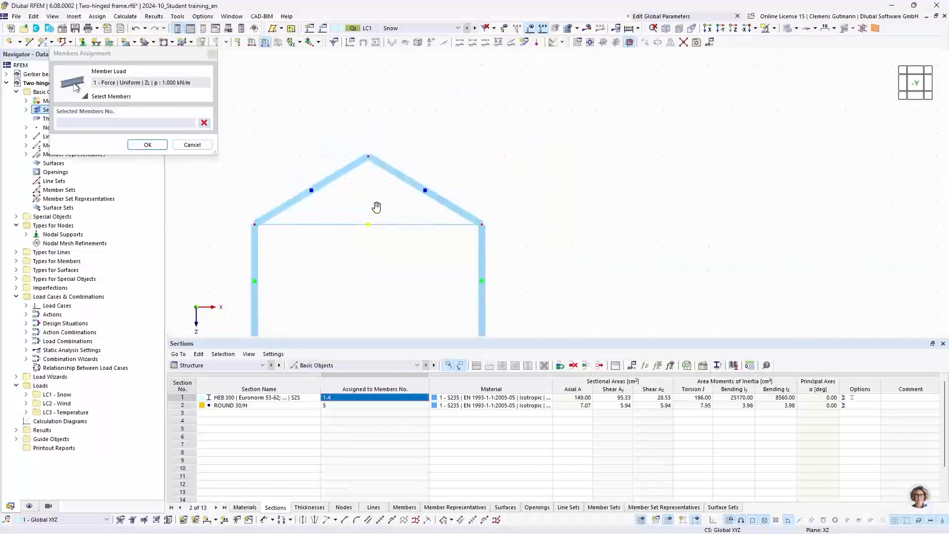
pyautogui.moveTo(345, 172); pyautogui.dragTo(344, 177)
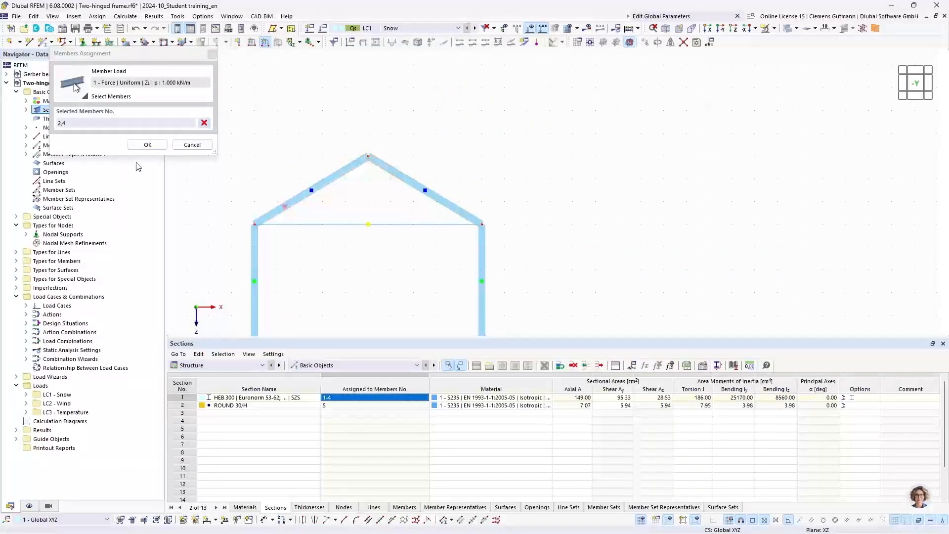
pyautogui.click(137, 147)
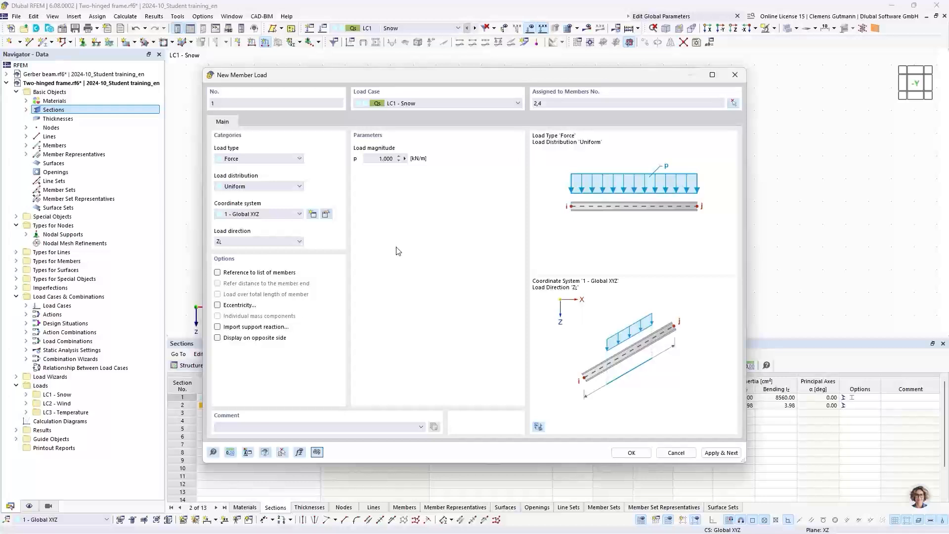
pyautogui.click(290, 242)
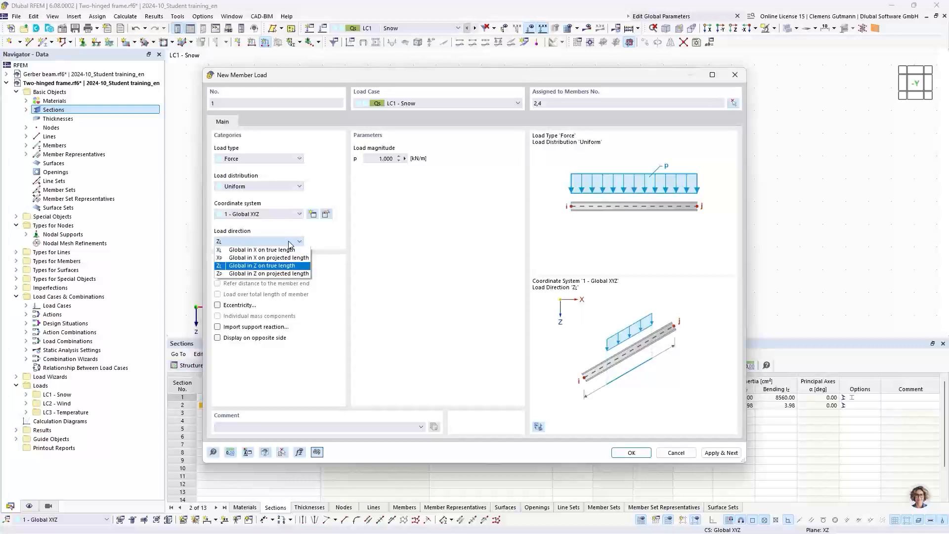
pyautogui.click(250, 275)
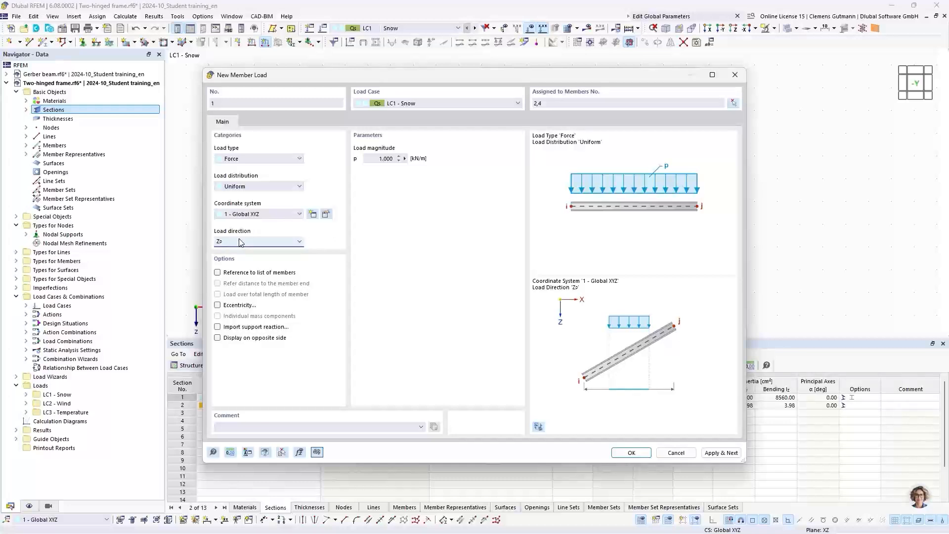
pyautogui.click(722, 454)
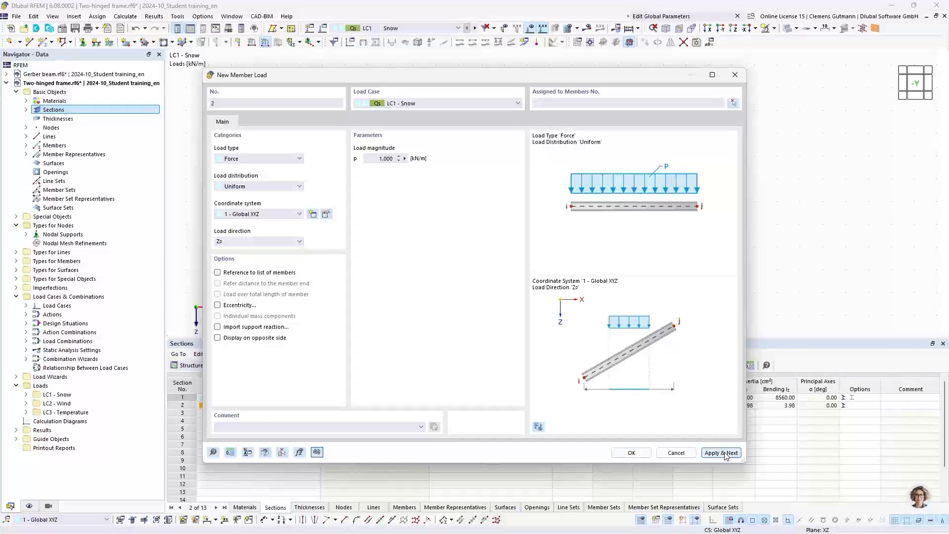
# Set the next member load to load case LC2 - Wind and assign it to both columns and both rafters, members 1-4.
pyautogui.click(425, 106)
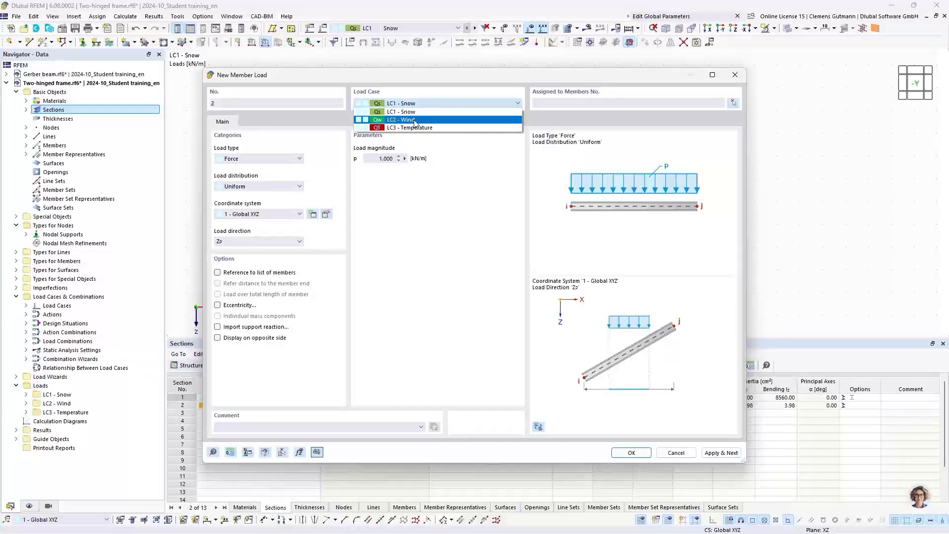
pyautogui.click(415, 120)
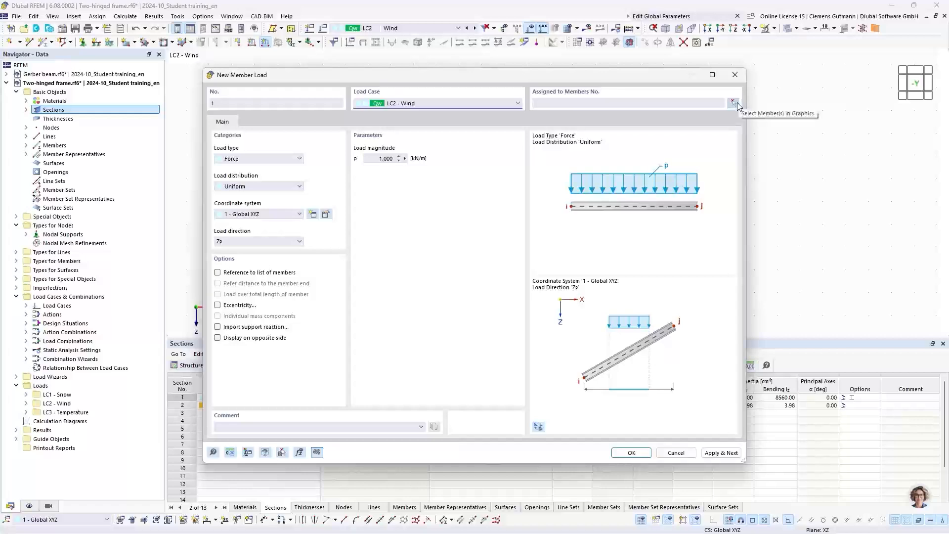
pyautogui.click(736, 103)
pyautogui.scroll(-3, 457, 111)
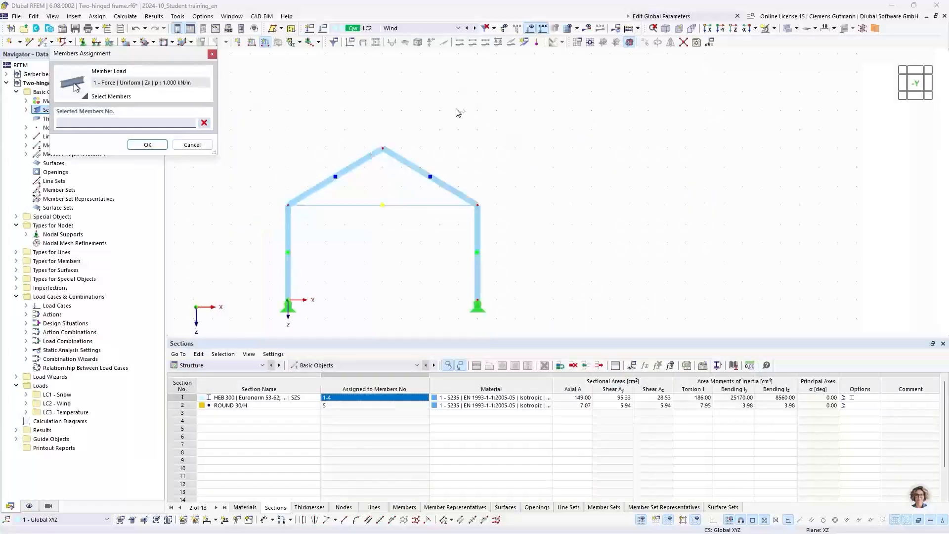
pyautogui.click(338, 183)
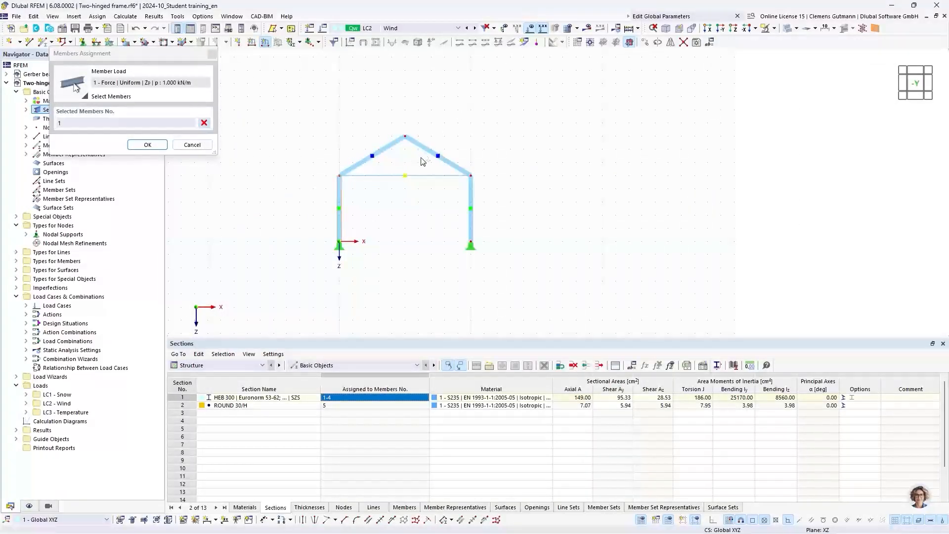
pyautogui.moveTo(421, 158); pyautogui.dragTo(390, 120)
pyautogui.moveTo(508, 213); pyautogui.dragTo(432, 213)
pyautogui.click(147, 145)
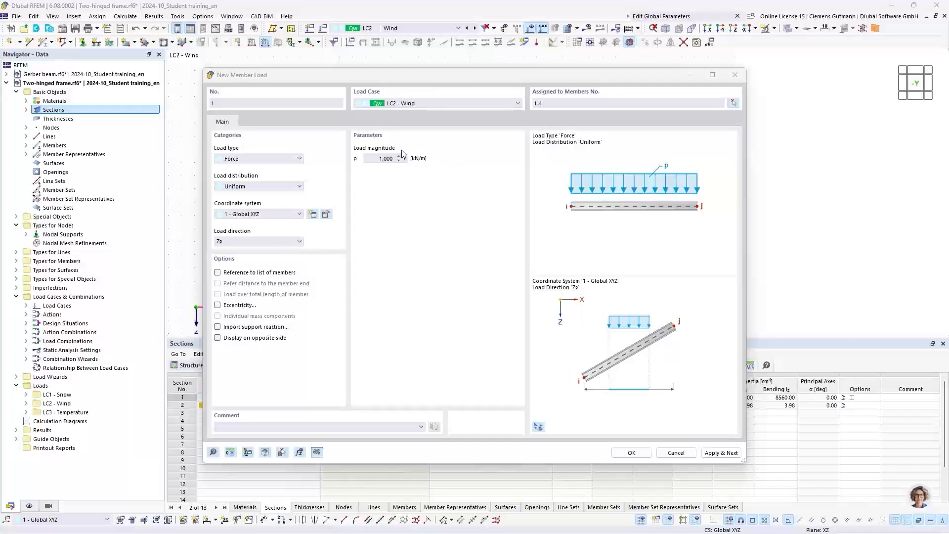
# Define the wind load in the Local xyz coordinate system and apply it with 1 kN/m.
pyautogui.click(247, 214)
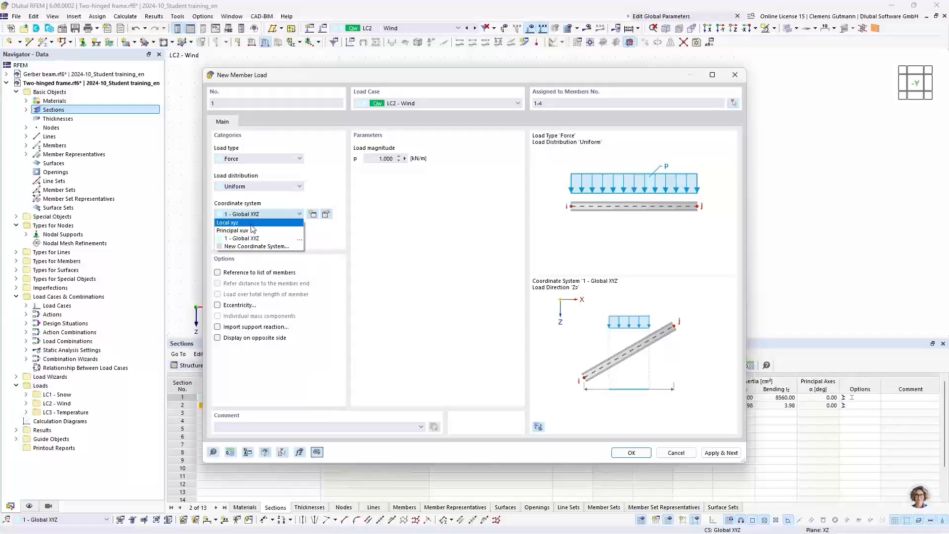
pyautogui.click(252, 225)
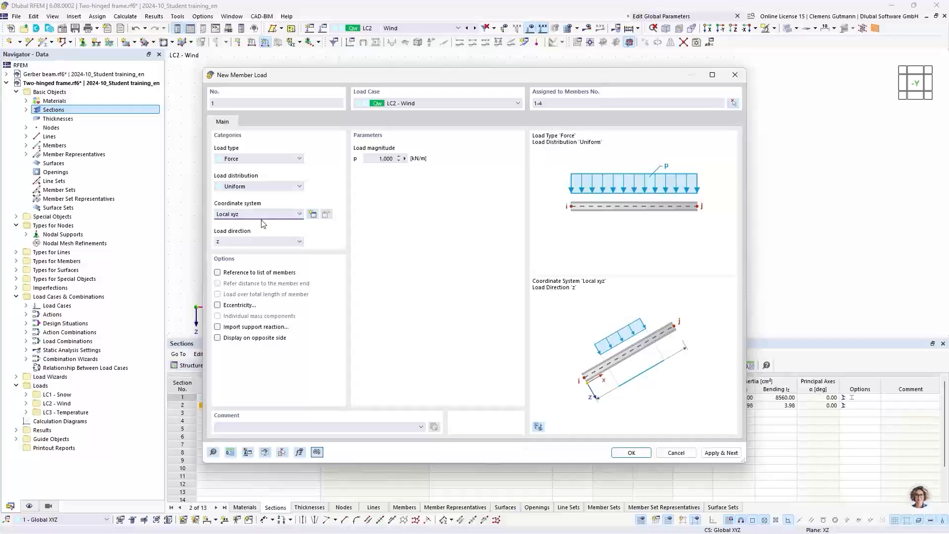
pyautogui.click(263, 216)
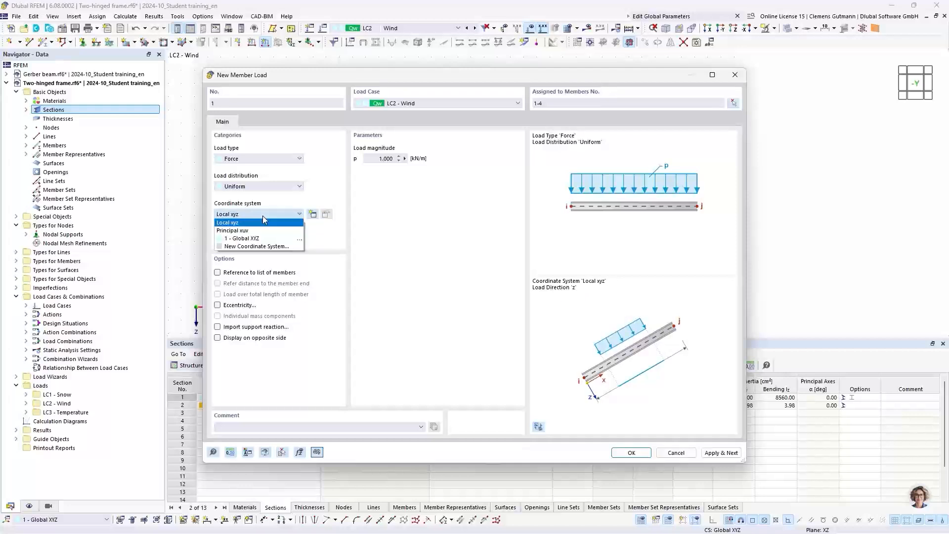
pyautogui.click(264, 219)
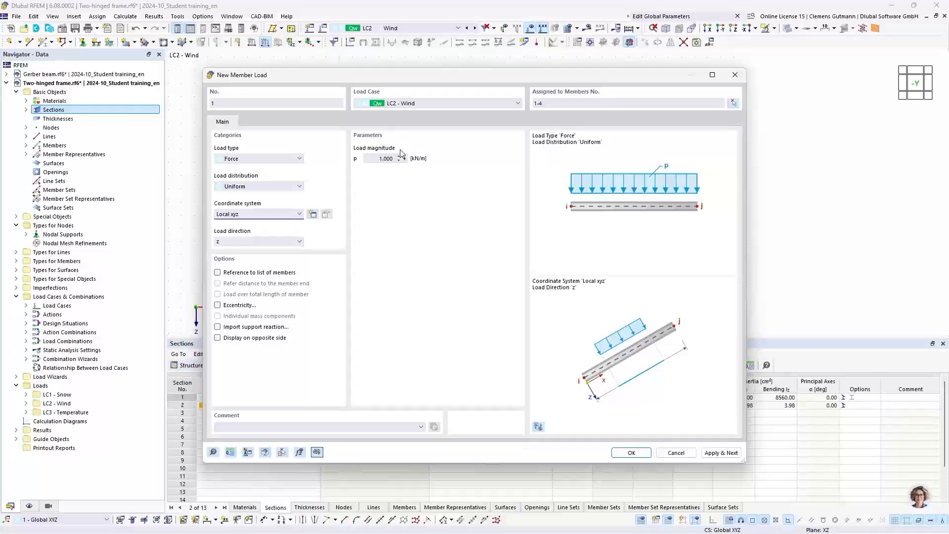
pyautogui.click(712, 453)
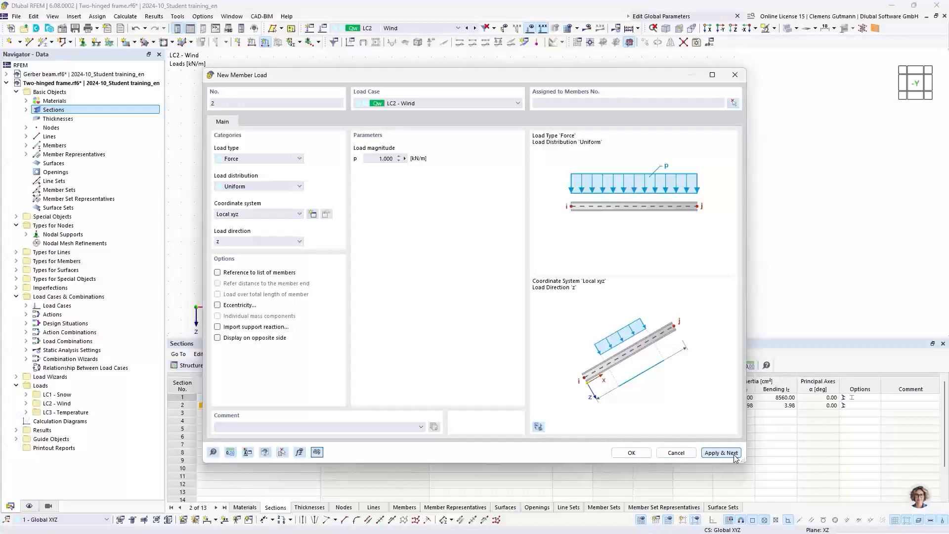
# Set the next member load to LC3 - Temperature as a uniform Temperature Change with Tc of 35 °C.
pyautogui.click(419, 103)
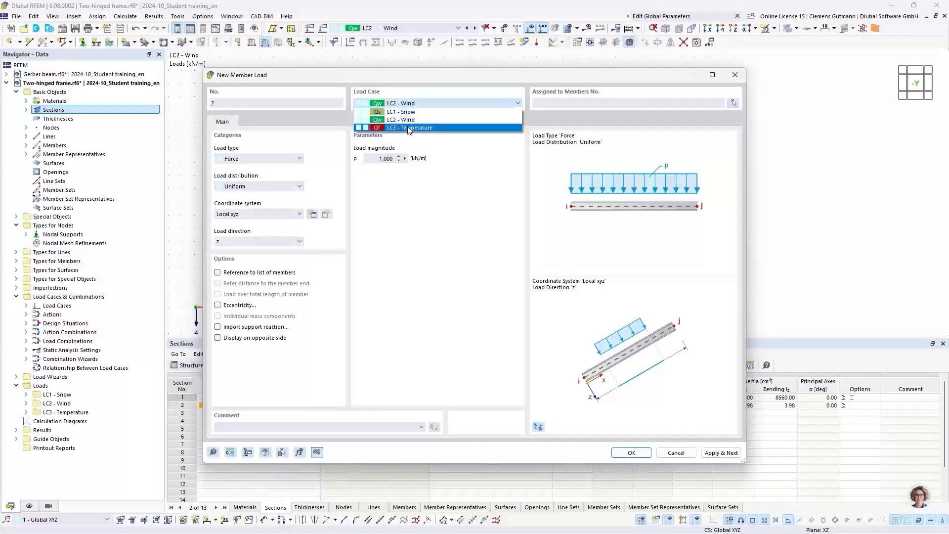
pyautogui.click(409, 128)
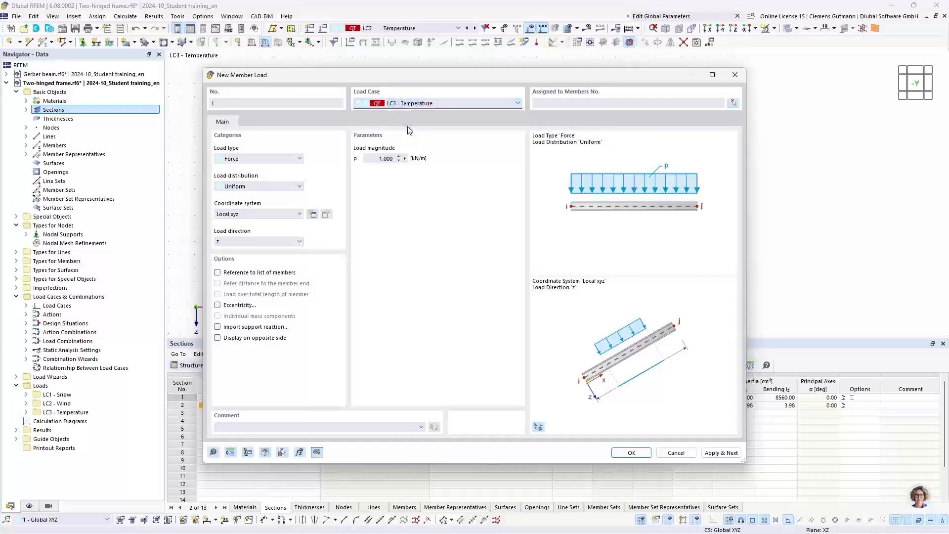
pyautogui.click(279, 161)
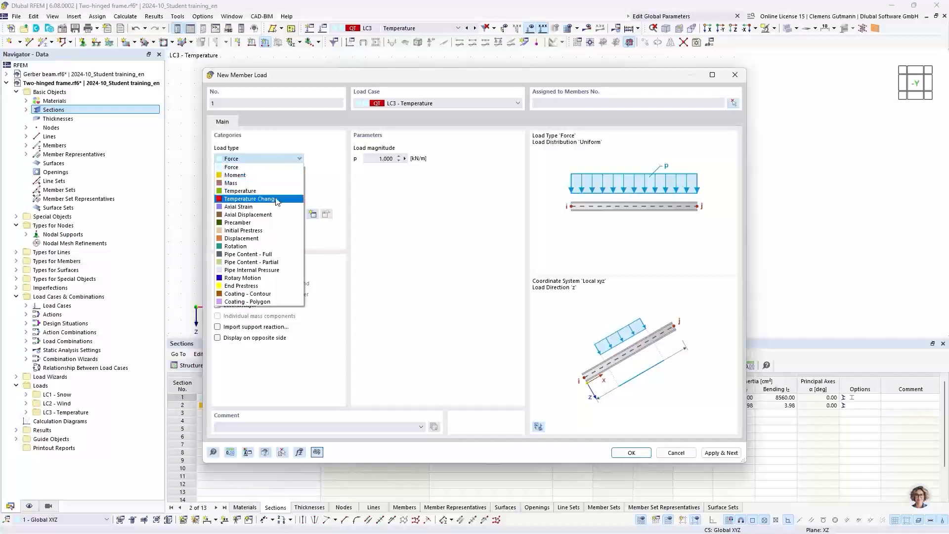
pyautogui.click(277, 199)
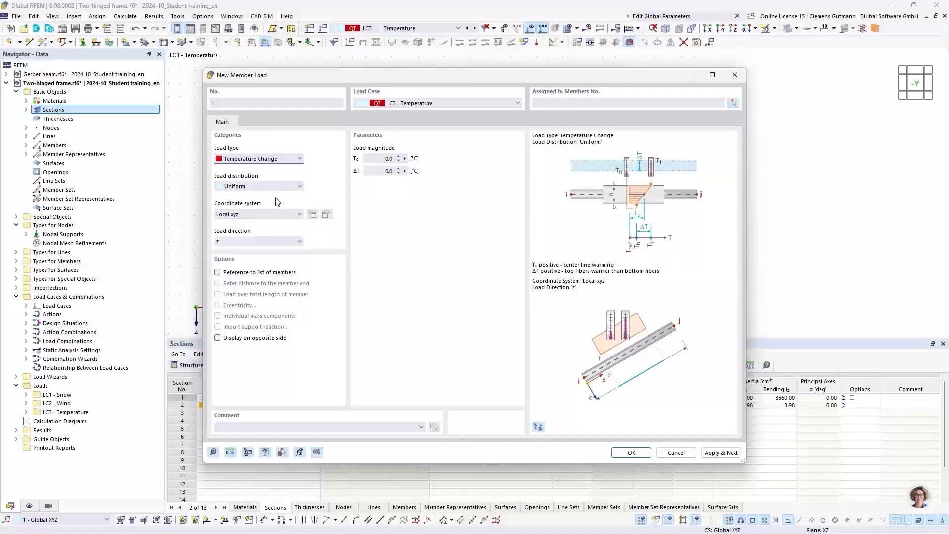
pyautogui.click(381, 160)
pyautogui.write('35')
pyautogui.press('Tab')
# Assign the LC3 - Temperature load to both columns and both rafters, members 1-4, and finish defining member loads.
pyautogui.click(734, 104)
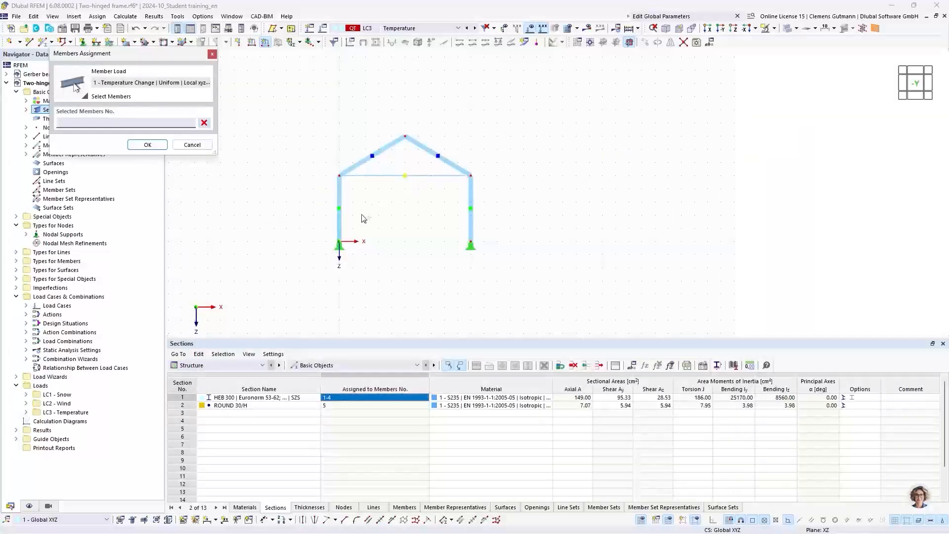
pyautogui.click(340, 206)
pyautogui.moveTo(417, 155); pyautogui.dragTo(377, 117)
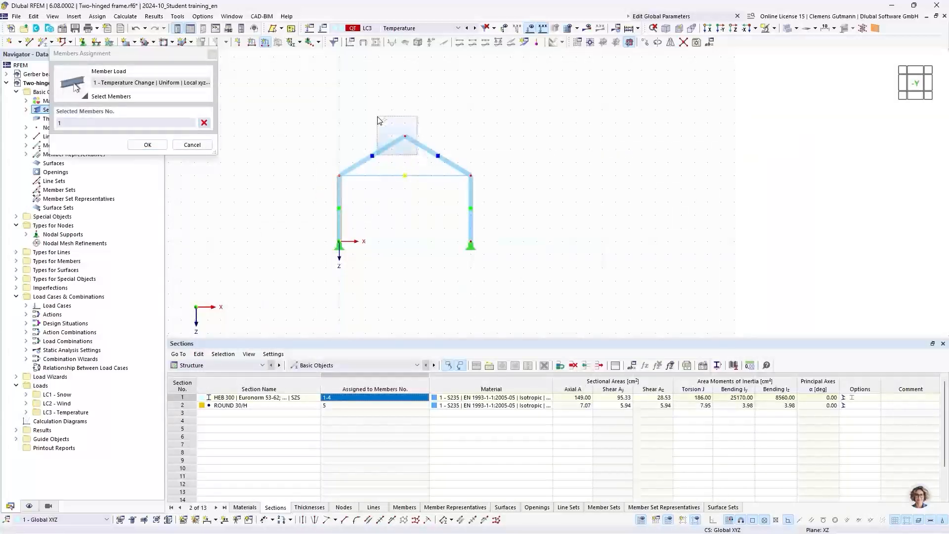
pyautogui.moveTo(502, 214); pyautogui.dragTo(450, 199)
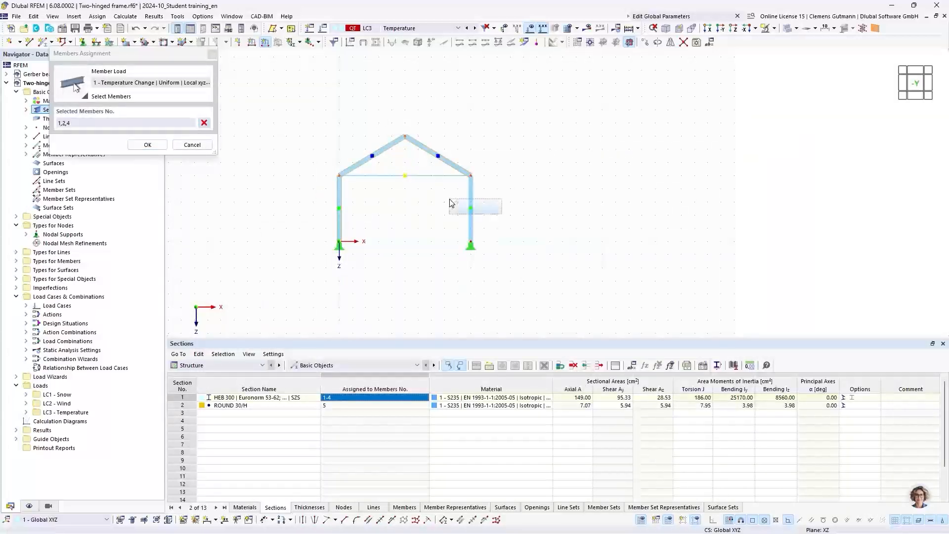
pyautogui.click(148, 144)
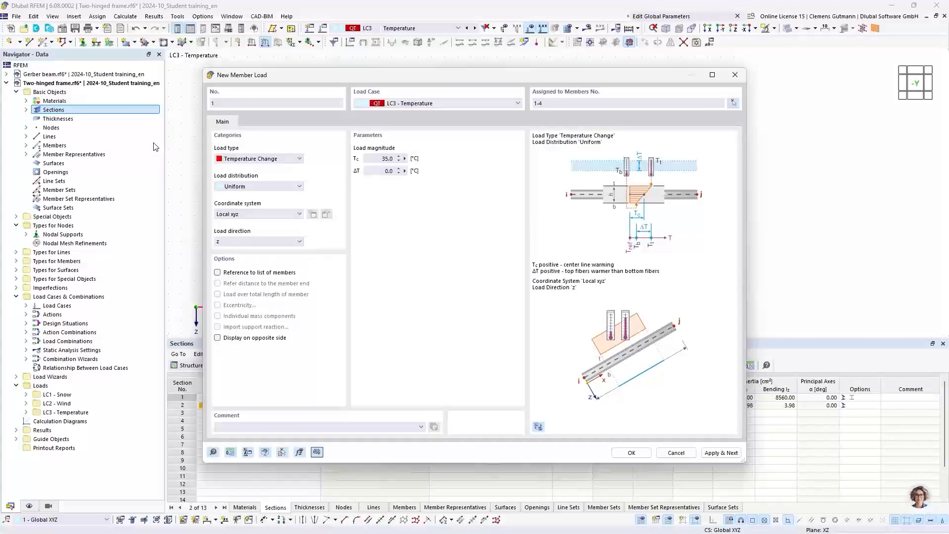
pyautogui.click(624, 453)
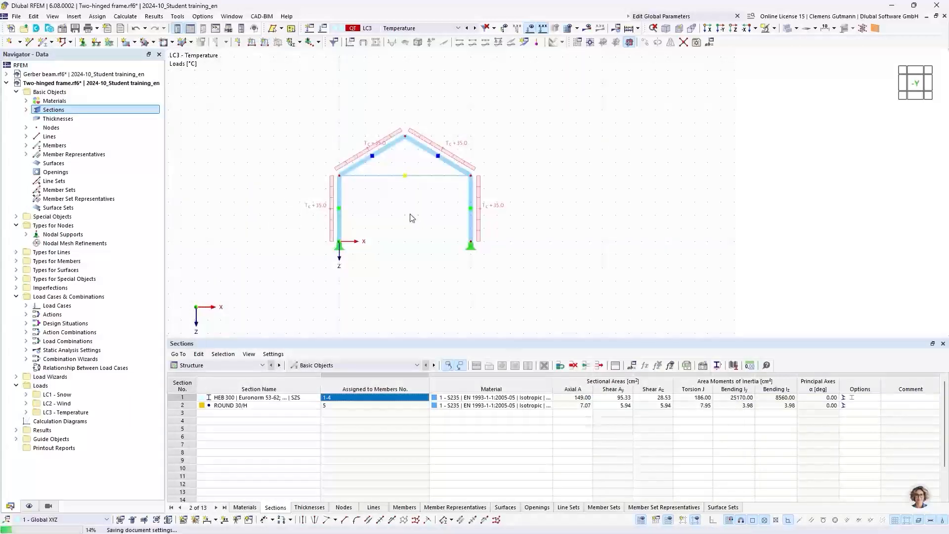
# In the LC2 - Wind member loads table, restrict the existing load to members 1,2 and add a matching load for members 3,4.
pyautogui.click(470, 28)
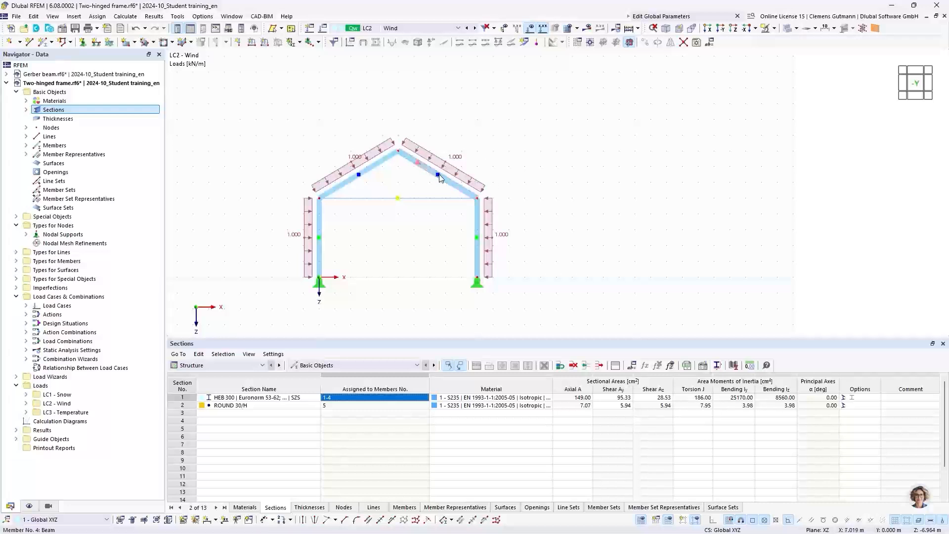
pyautogui.scroll(1, 440, 177)
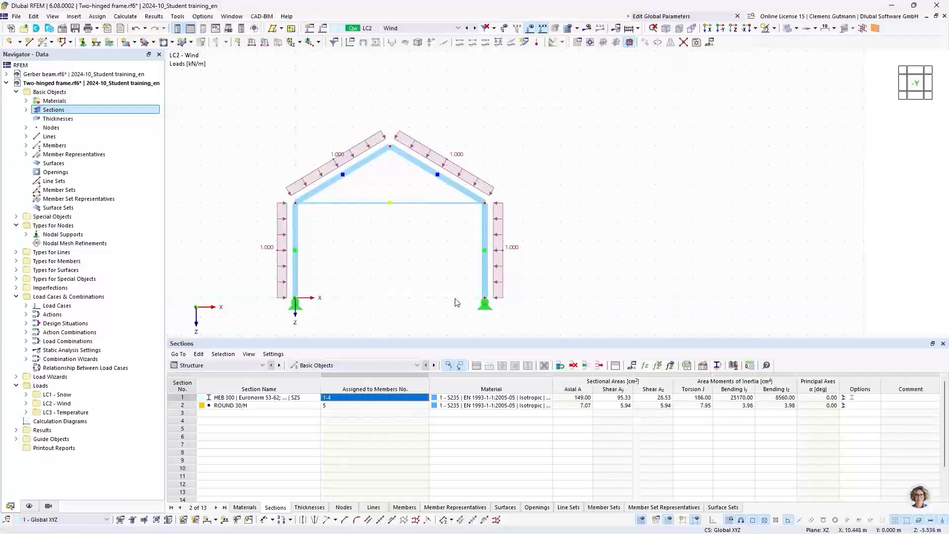
pyautogui.click(258, 367)
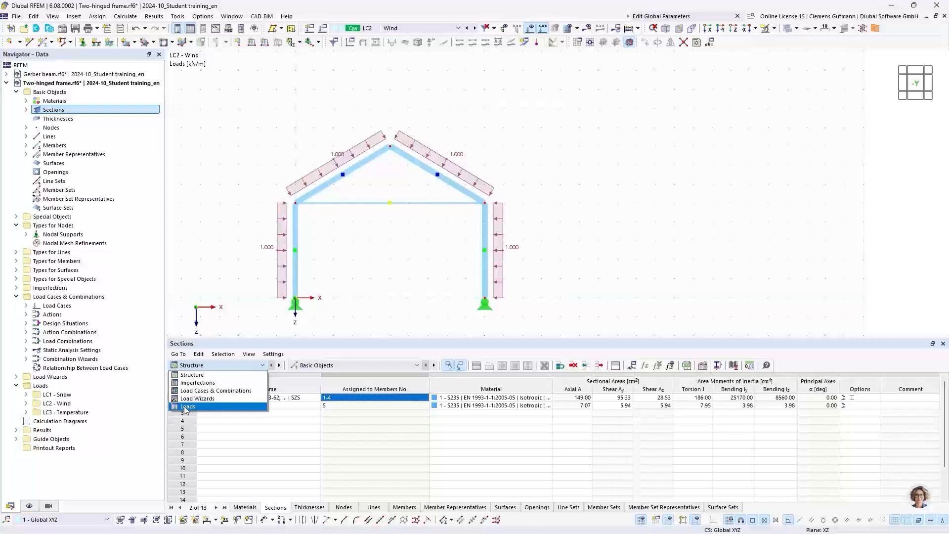
pyautogui.click(215, 407)
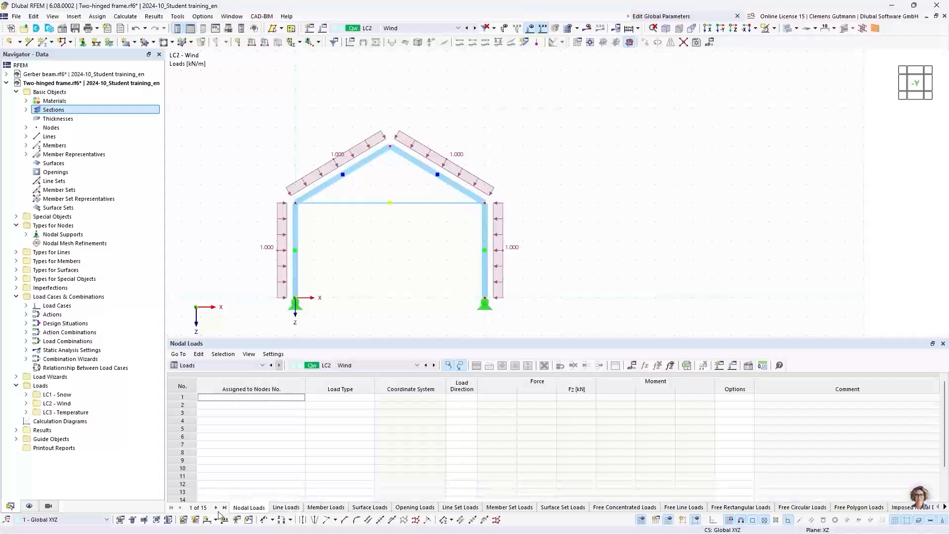
pyautogui.click(313, 508)
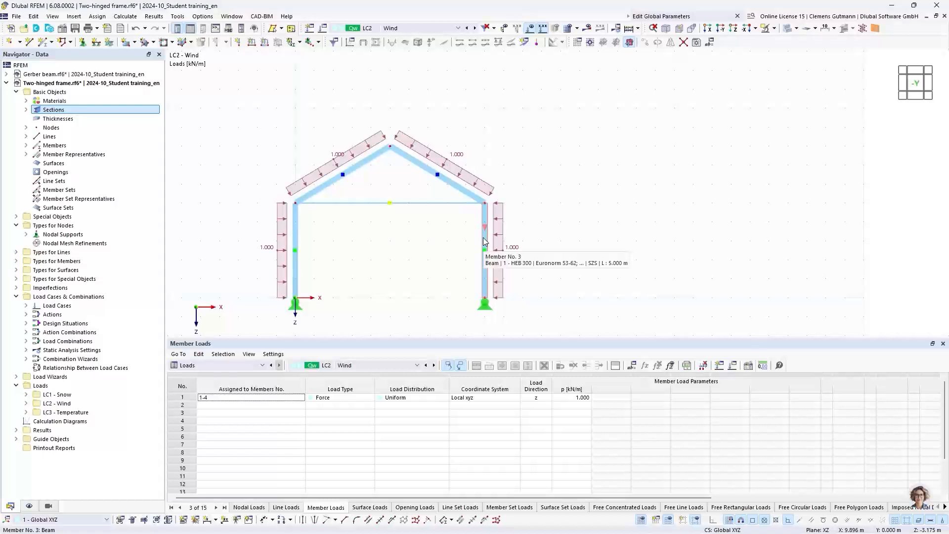
pyautogui.click(231, 399)
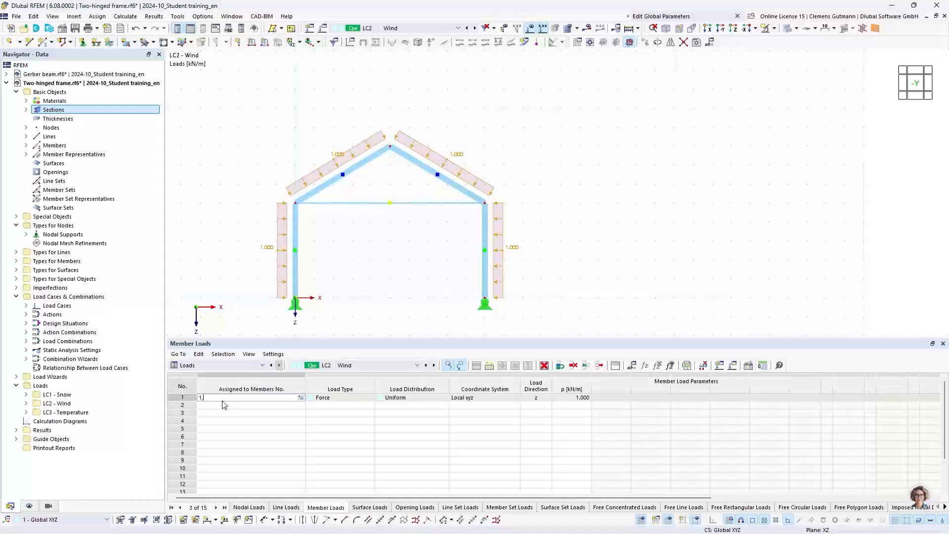
pyautogui.write('1,2')
pyautogui.click(224, 405)
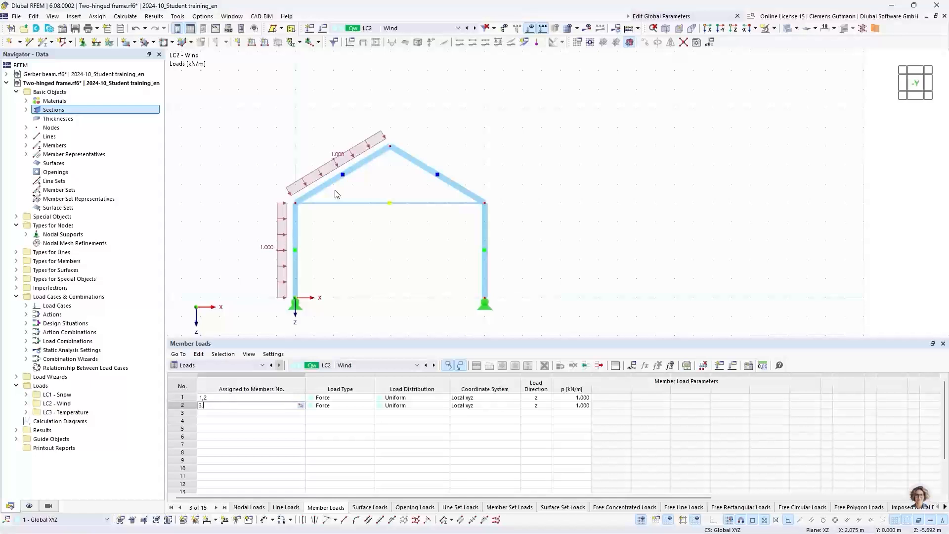
pyautogui.press('Return')
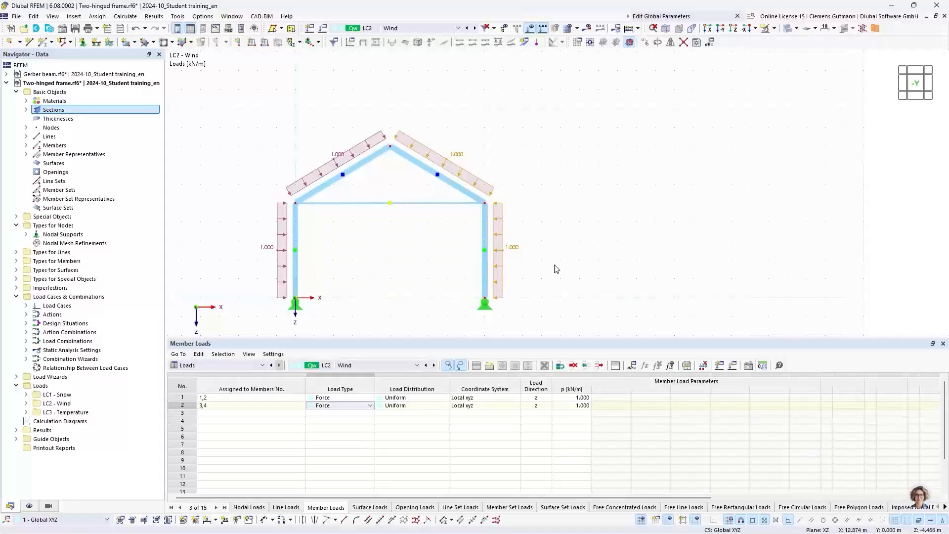
# Set the wind load on members 3,4 to -1 kN/m and display it on the opposite side of the members.
pyautogui.click(576, 406)
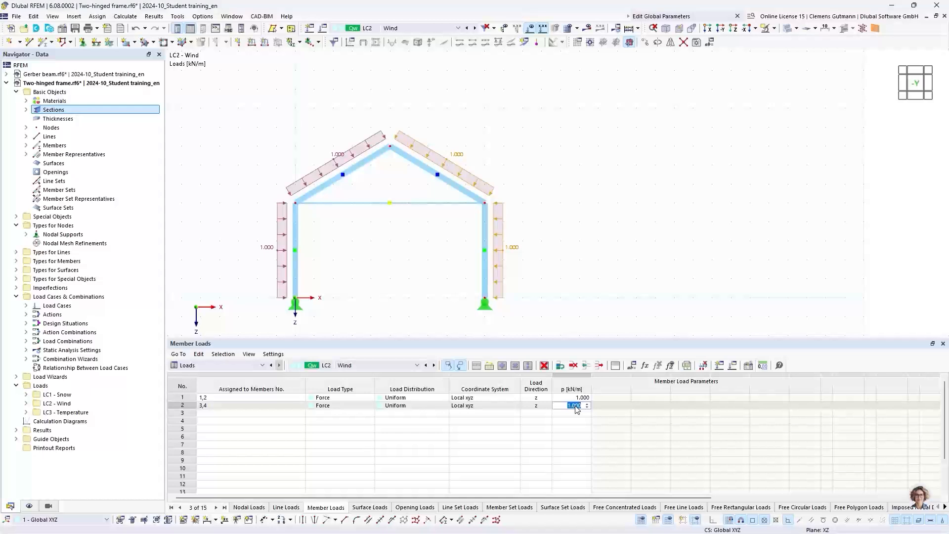
pyautogui.write('-1')
pyautogui.press('Return')
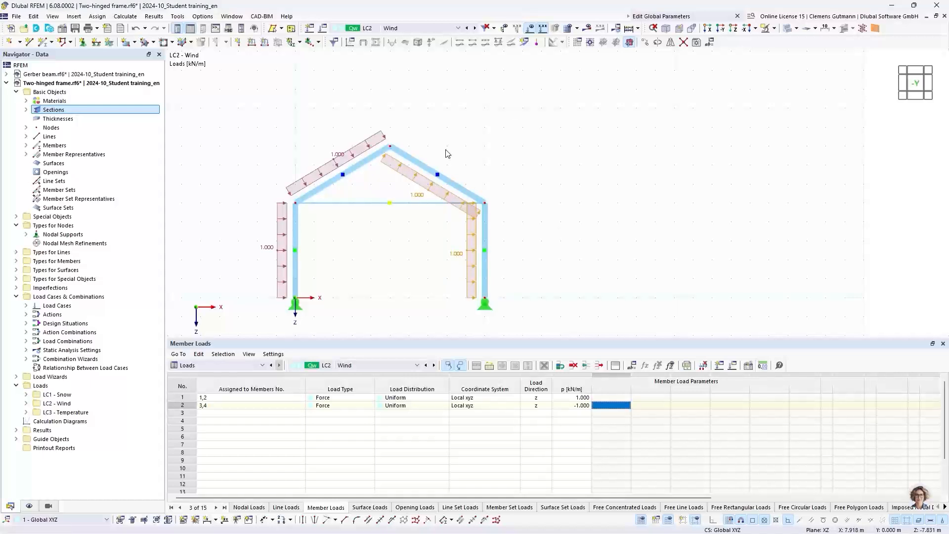
pyautogui.doubleClick(180, 407)
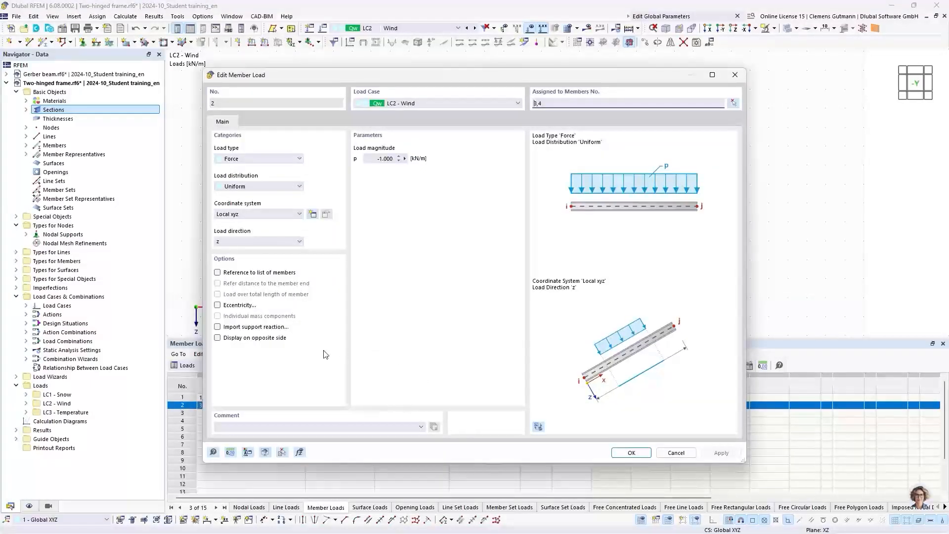
pyautogui.click(218, 338)
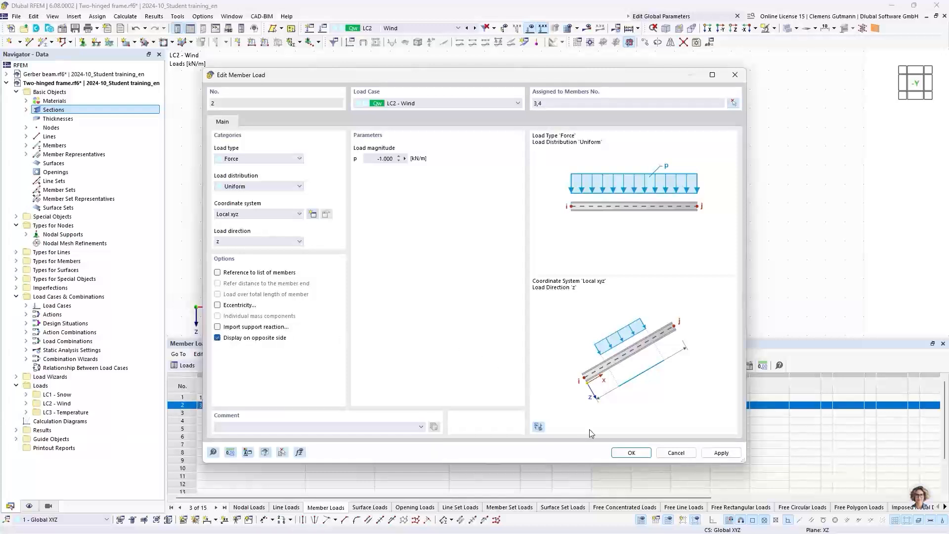
pyautogui.click(632, 453)
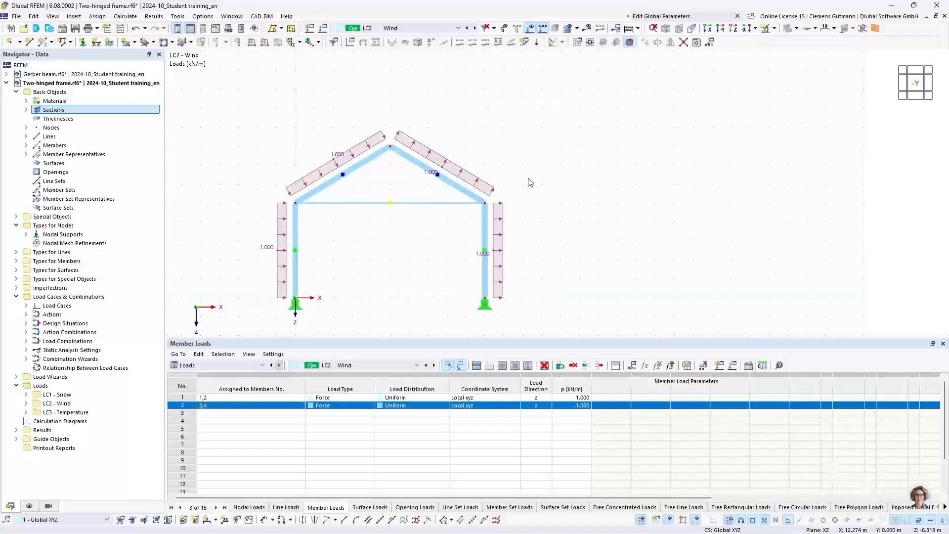
# Calculate all load cases and load combinations of the frame.
pyautogui.click(629, 31)
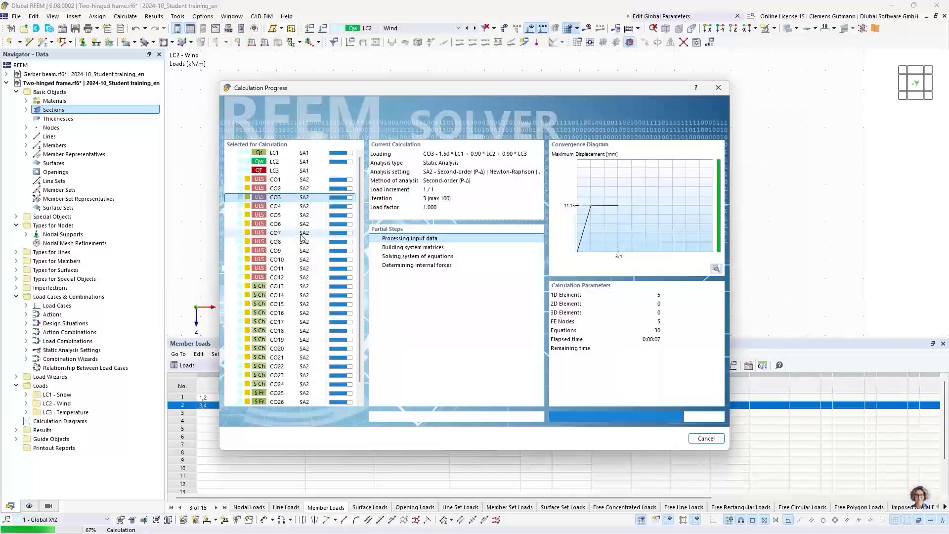
pyautogui.scroll(-1, 303, 238)
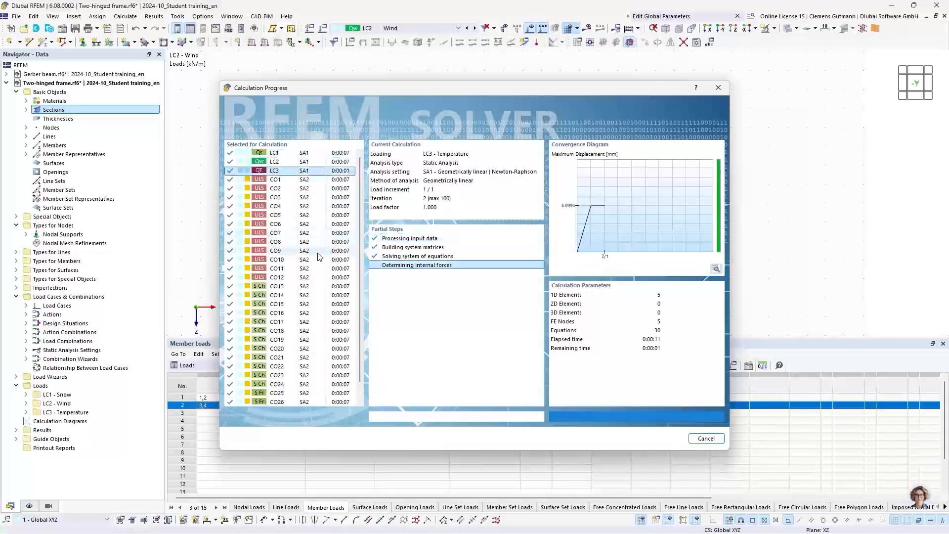
pyautogui.moveTo(281, 236); pyautogui.dragTo(383, 229, button='middle')
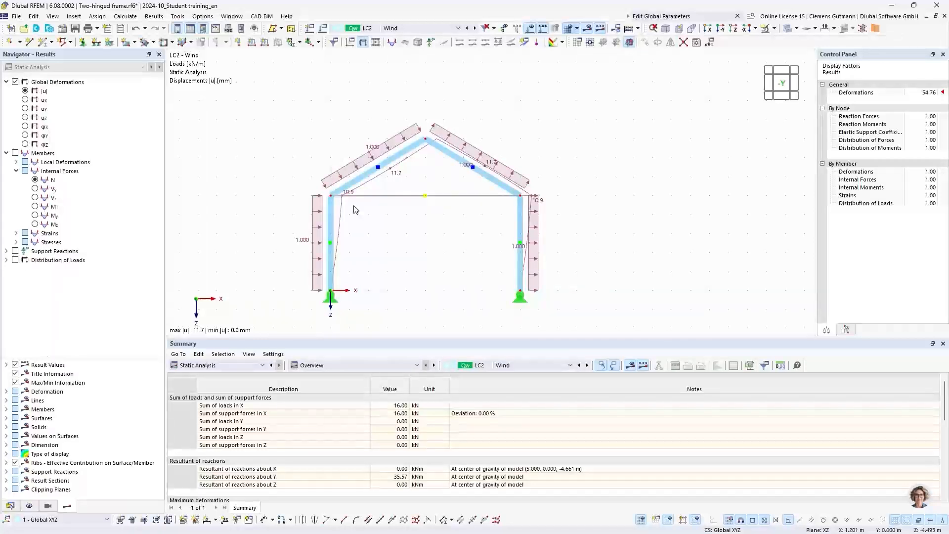
# Show the frame as a wireframe under LC1 - Snow and examine its global deformations |u| and member axial forces N.
pyautogui.click(425, 29)
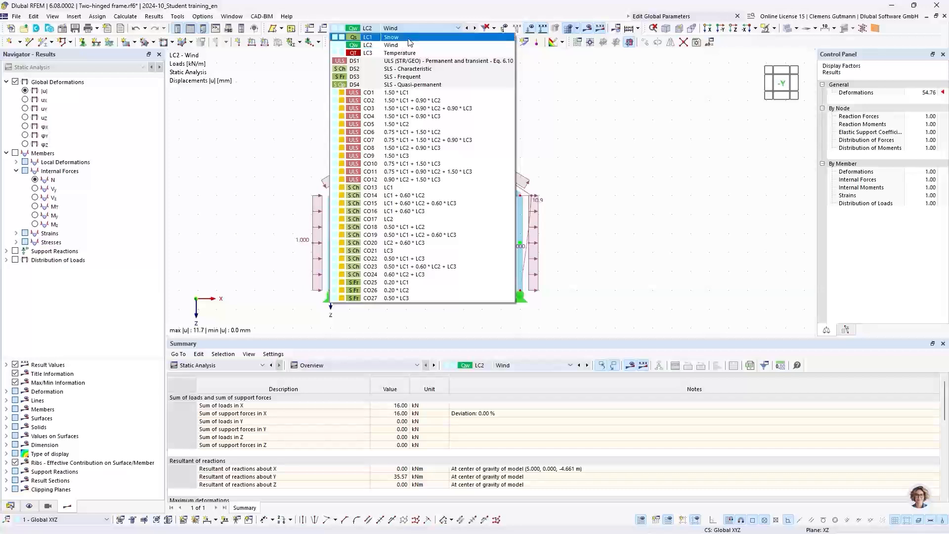
pyautogui.click(410, 38)
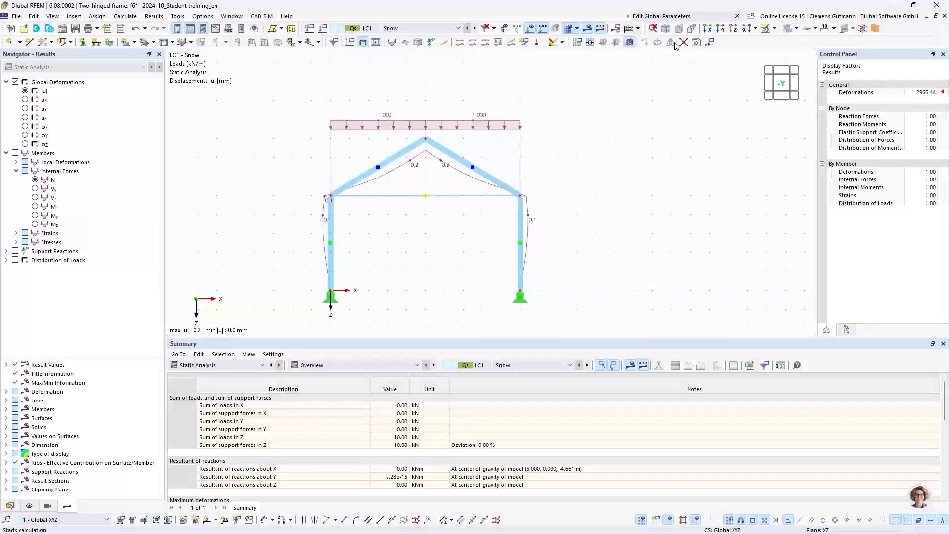
pyautogui.click(789, 29)
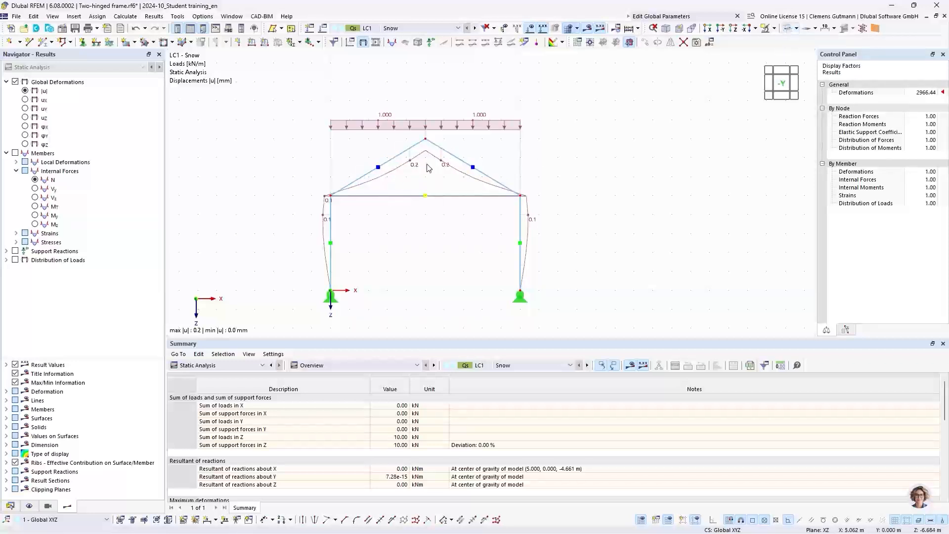
pyautogui.scroll(1, 439, 191)
pyautogui.moveTo(424, 201); pyautogui.dragTo(394, 185, button='middle')
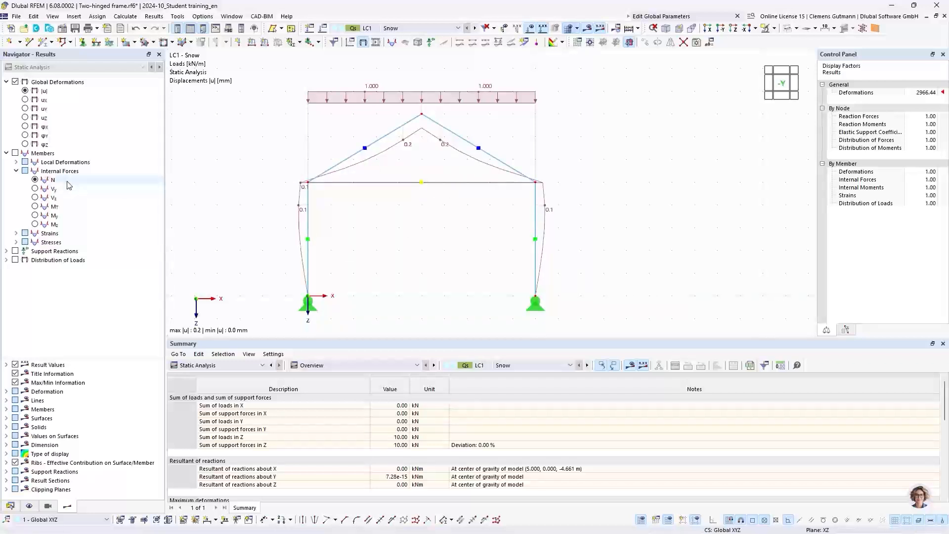
pyautogui.click(35, 179)
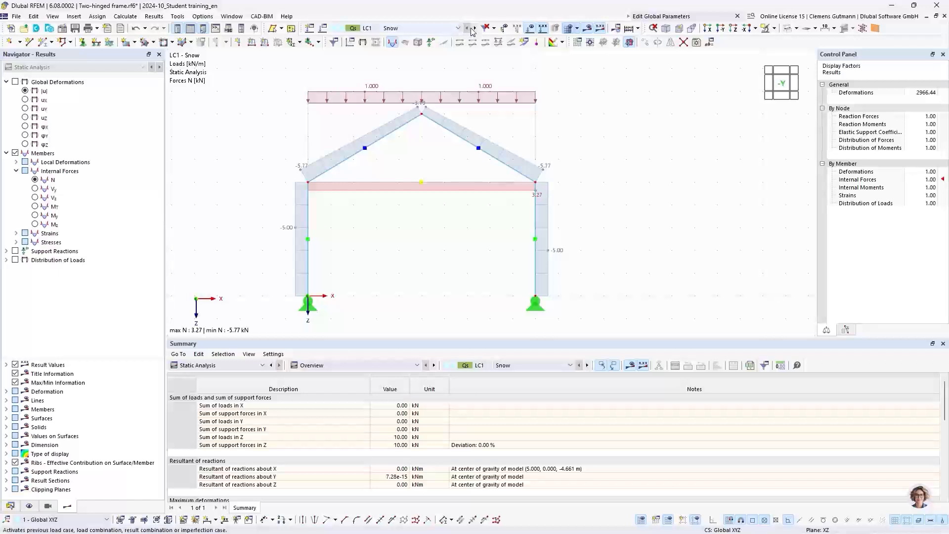
pyautogui.click(26, 91)
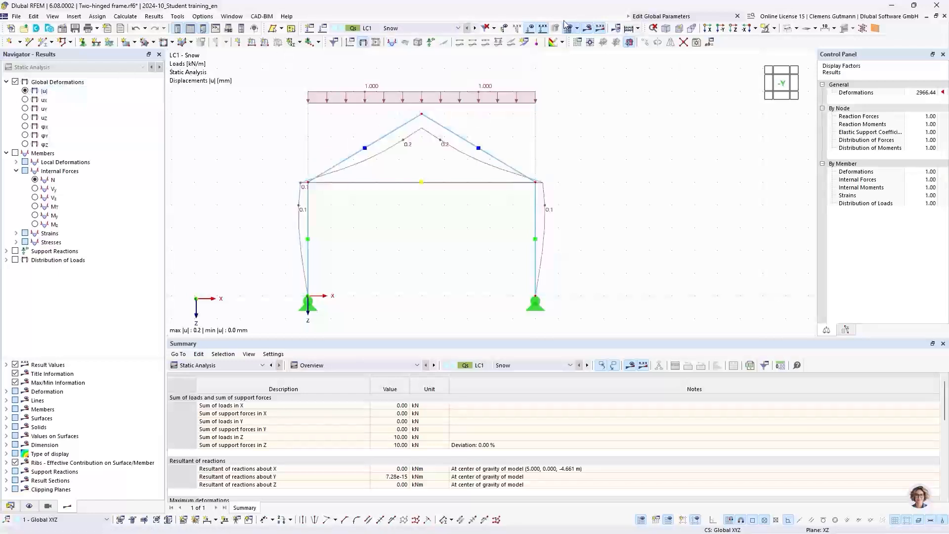
# Examine the LC2 - Wind deformations with the loads hidden, as well as the member axial forces N.
pyautogui.click(475, 28)
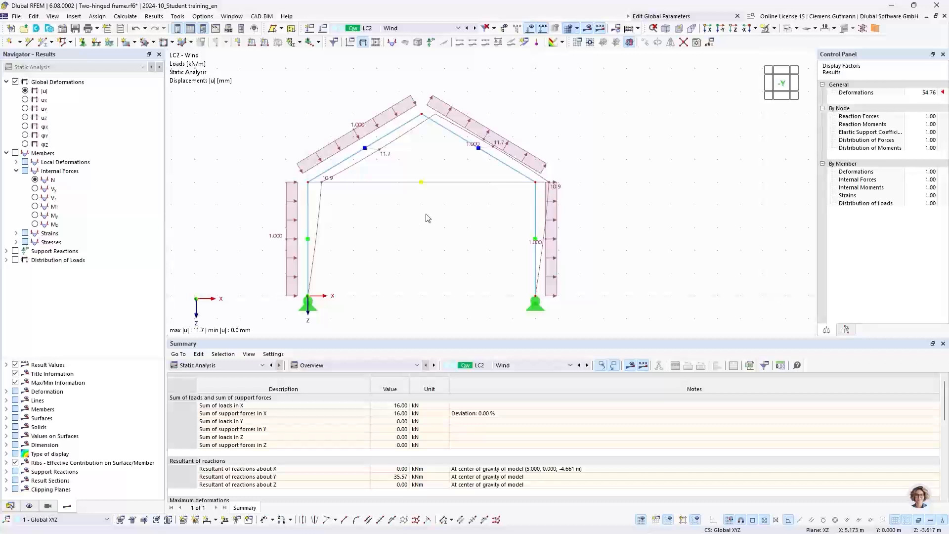
pyautogui.click(533, 32)
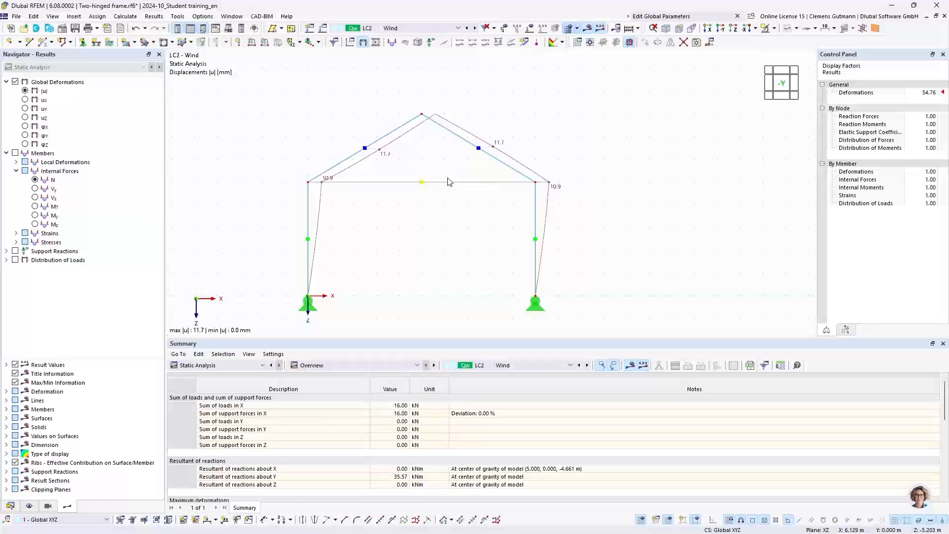
pyautogui.click(35, 180)
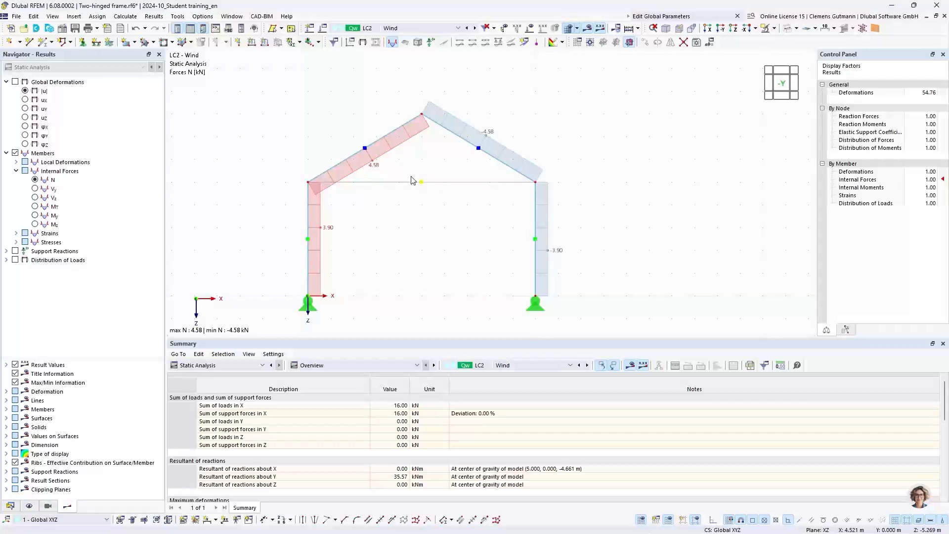
# Examine the axial forces N and deformations |u| of LC3 - Temperature, and display the support reactions with the axial forces.
pyautogui.click(416, 30)
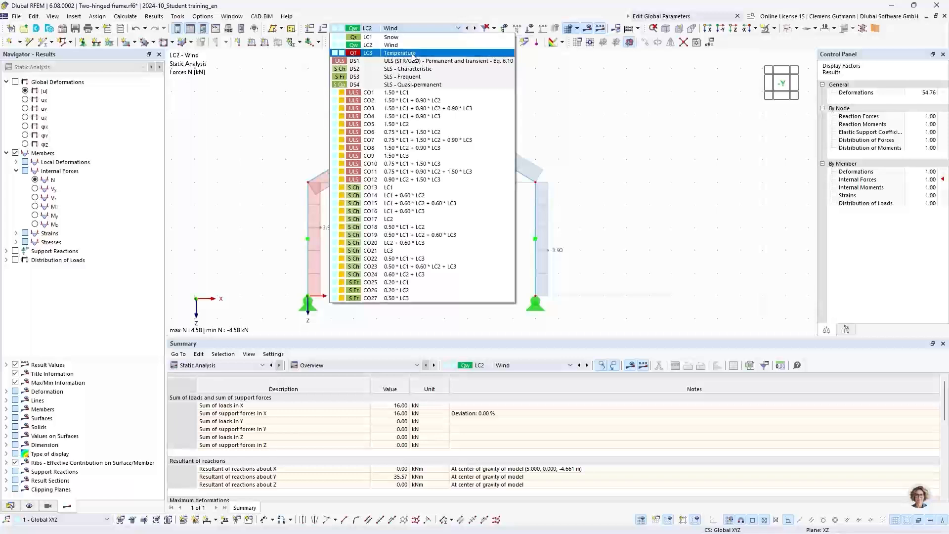
pyautogui.click(413, 54)
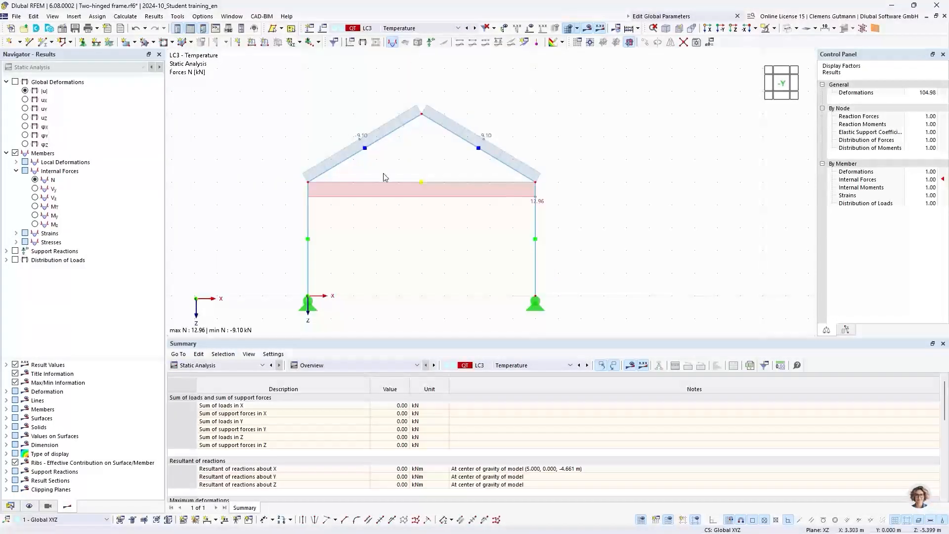
pyautogui.click(26, 91)
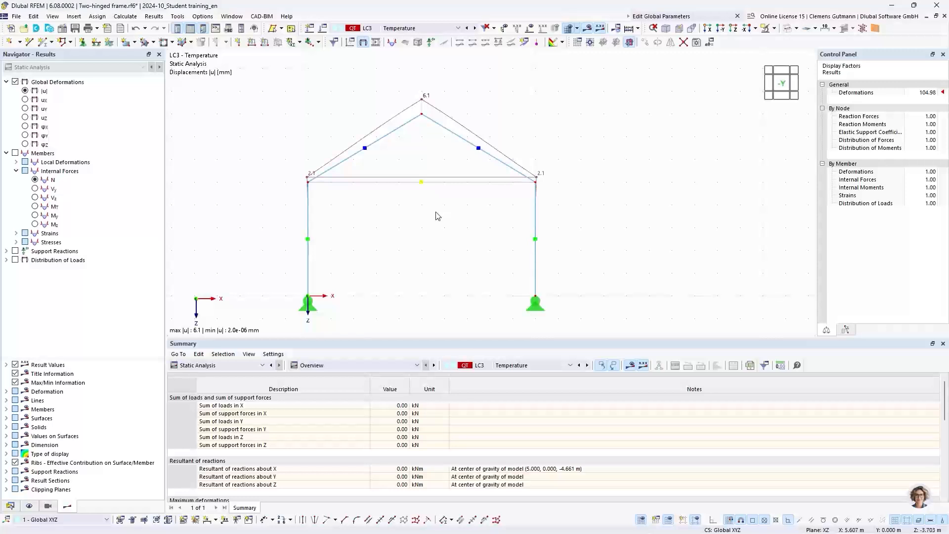
pyautogui.click(35, 181)
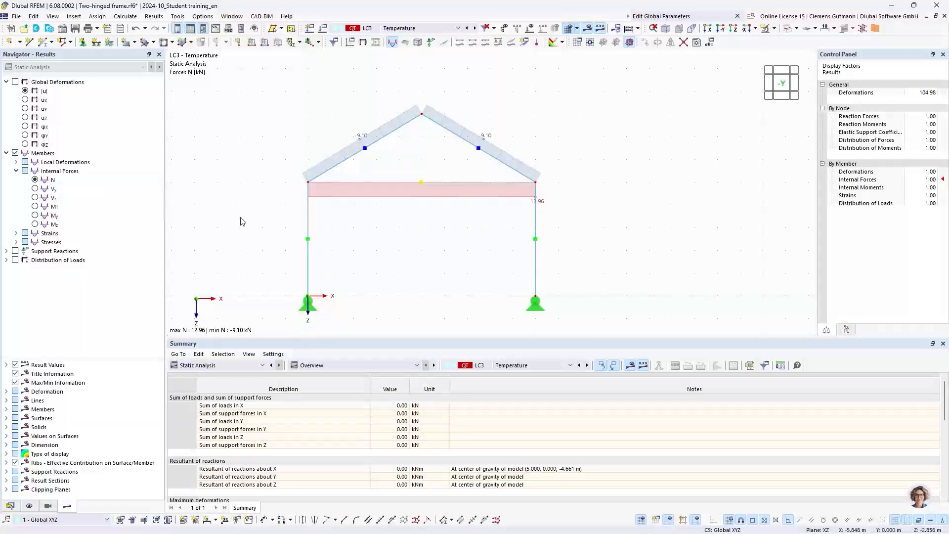
pyautogui.click(15, 251)
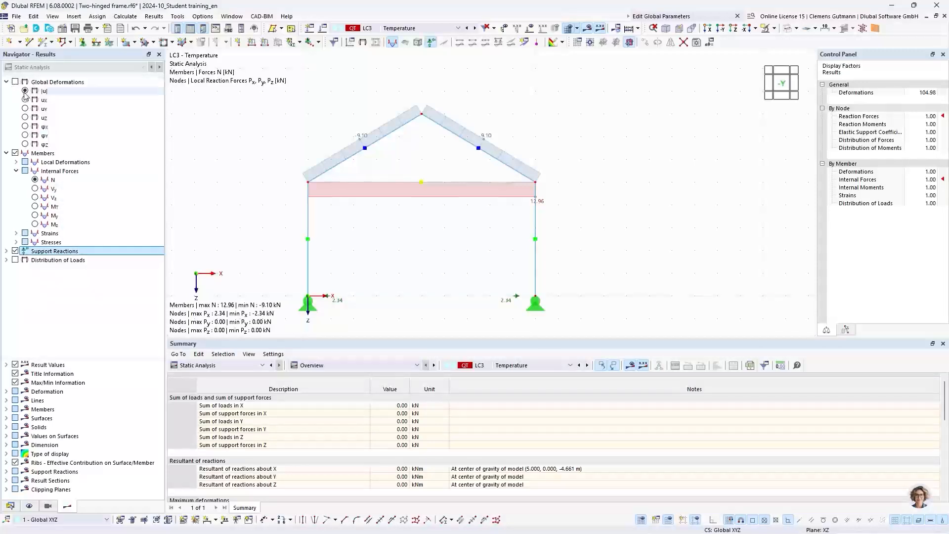
# Hide the member internal forces and examine the support reactions of LC3 - Temperature and LC2 - Wind.
pyautogui.click(16, 153)
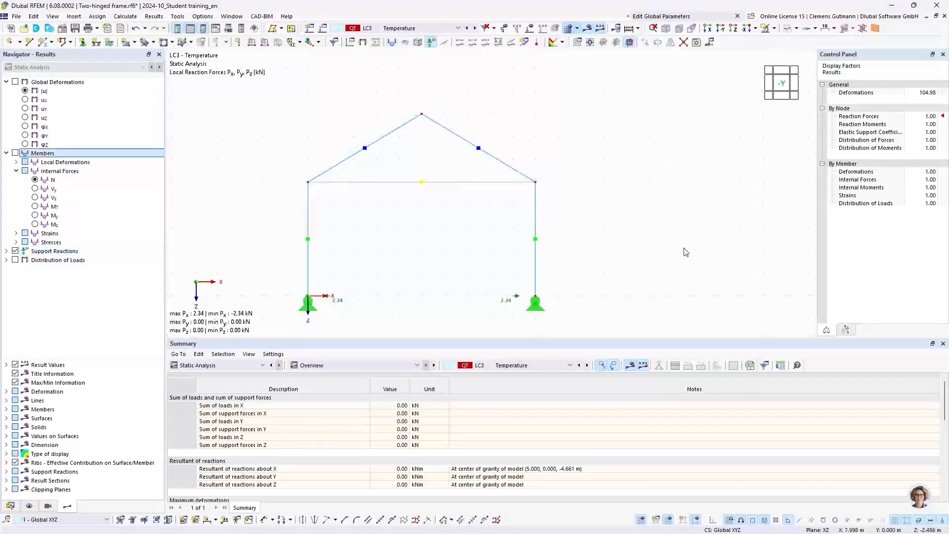
pyautogui.moveTo(425, 242); pyautogui.dragTo(464, 168, button='middle')
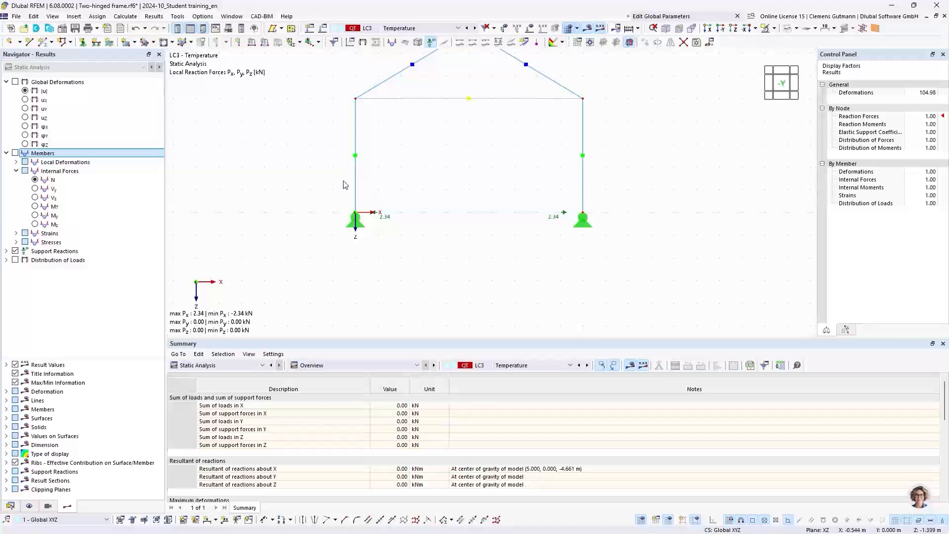
pyautogui.click(414, 30)
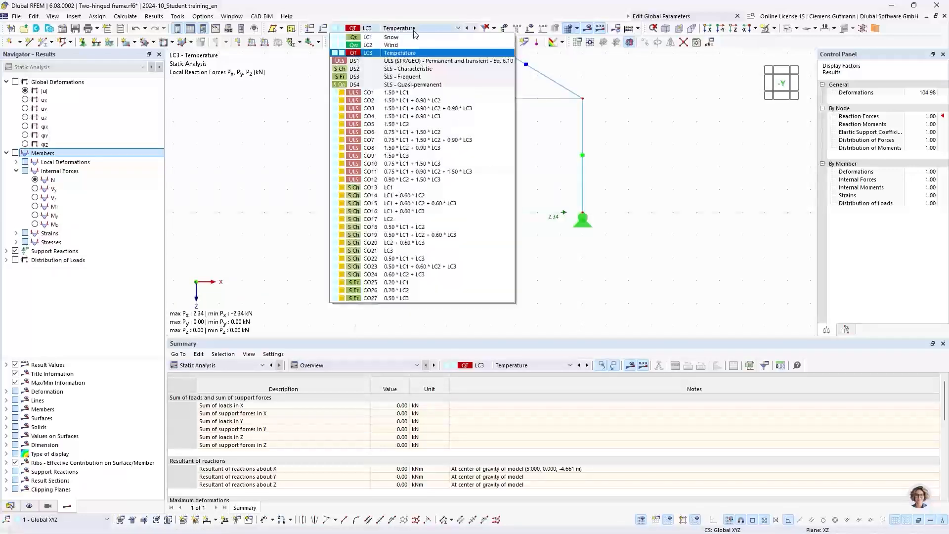
pyautogui.click(410, 46)
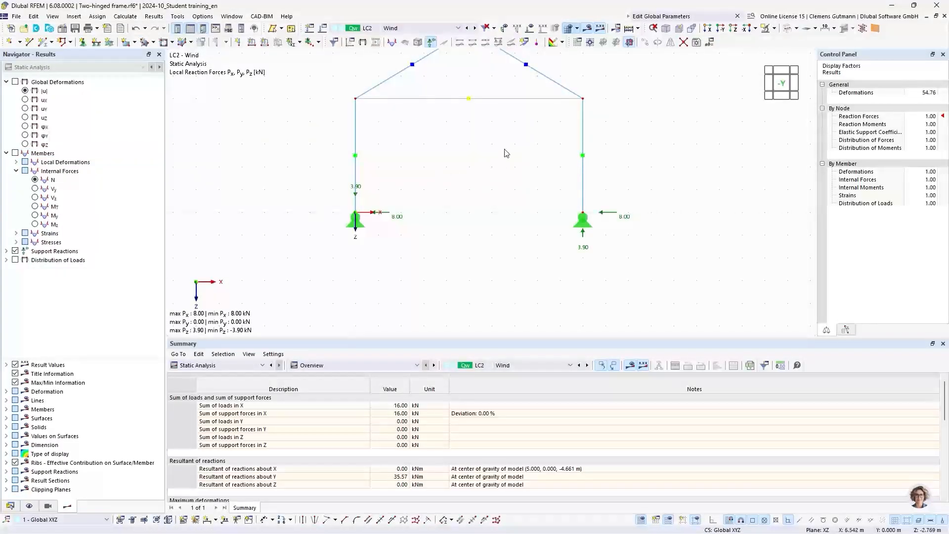
pyautogui.moveTo(507, 155); pyautogui.dragTo(453, 170, button='middle')
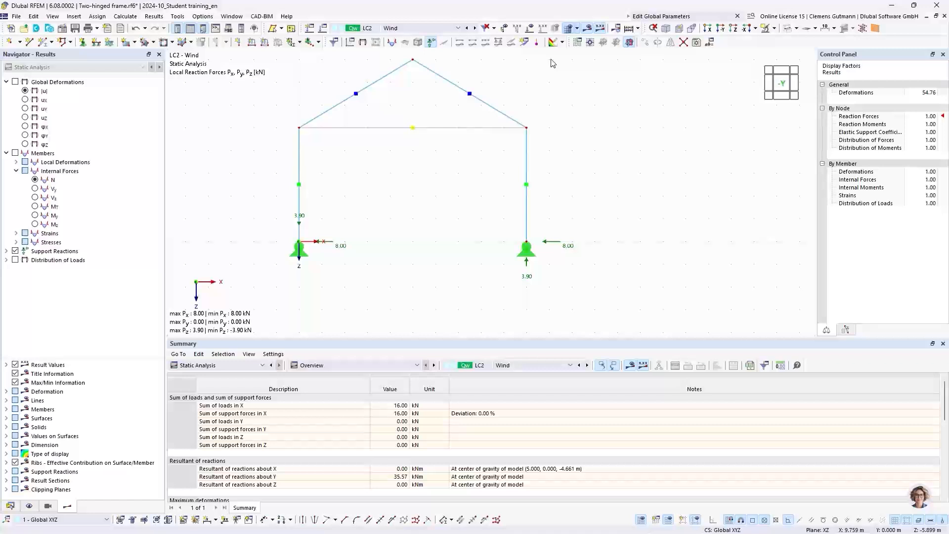
# Show the LC2 - Wind loads and global deformations |u| together with the support reactions, and examine how they relate.
pyautogui.click(530, 28)
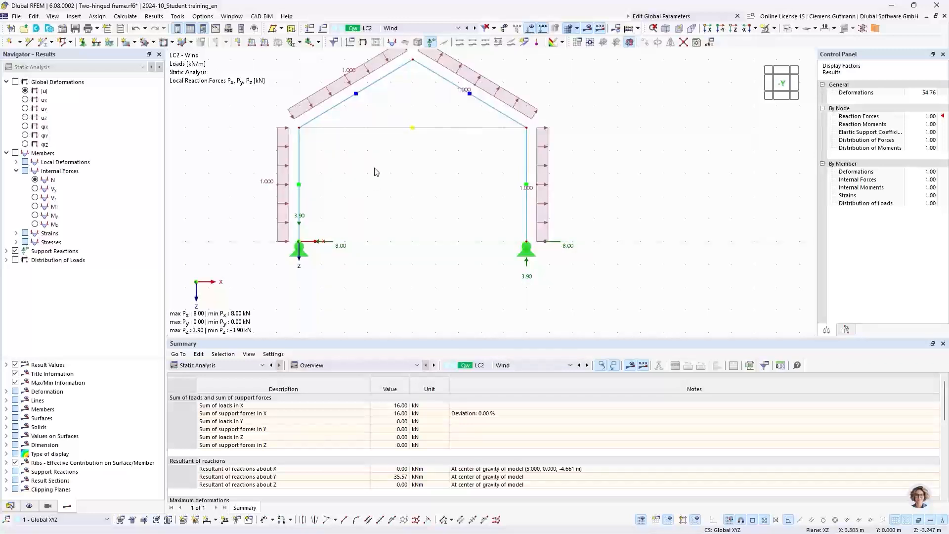
pyautogui.moveTo(384, 161); pyautogui.dragTo(396, 206, button='middle')
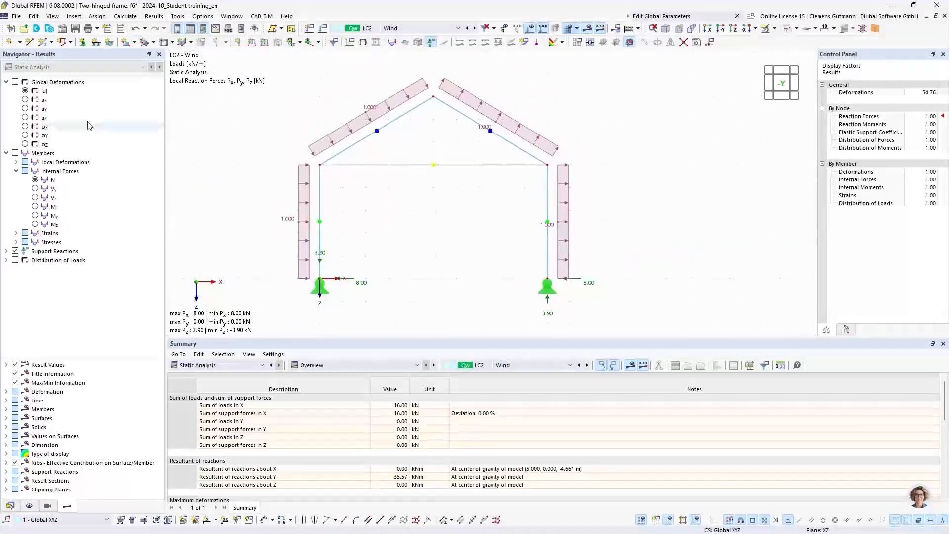
pyautogui.click(25, 91)
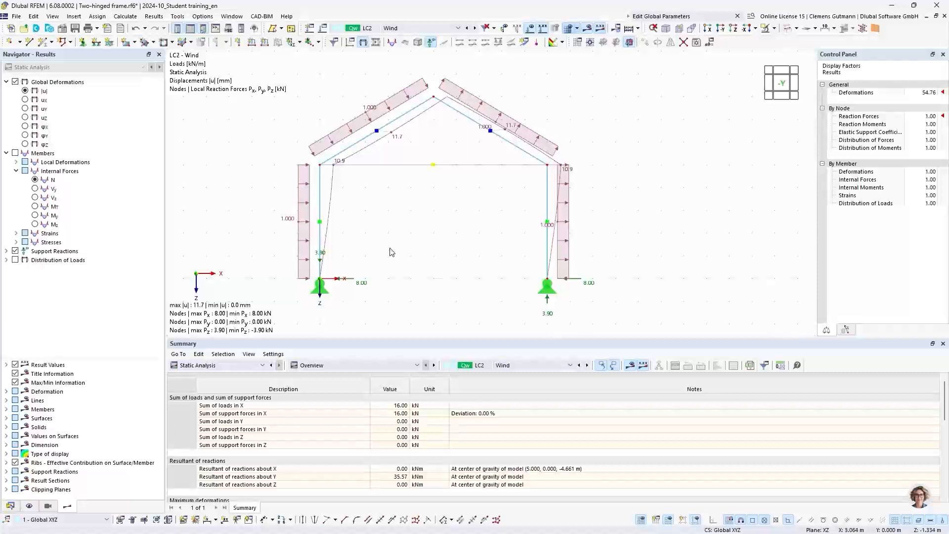
pyautogui.moveTo(390, 255); pyautogui.dragTo(382, 196, button='middle')
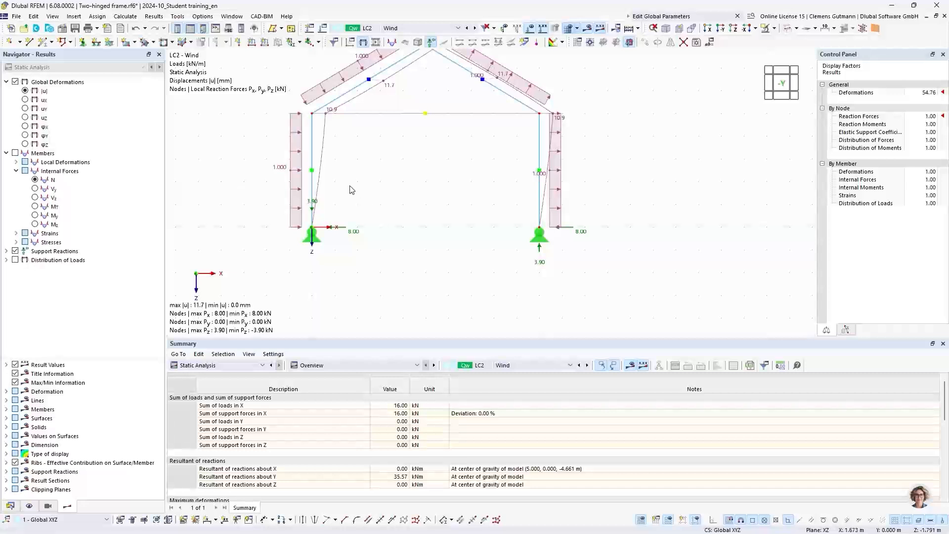
pyautogui.moveTo(295, 211)
# Examine the support reactions and deformations |u| of load combination CO2 (1.50 * LC1 + 0.90 * LC2) at both supports.
pyautogui.click(401, 29)
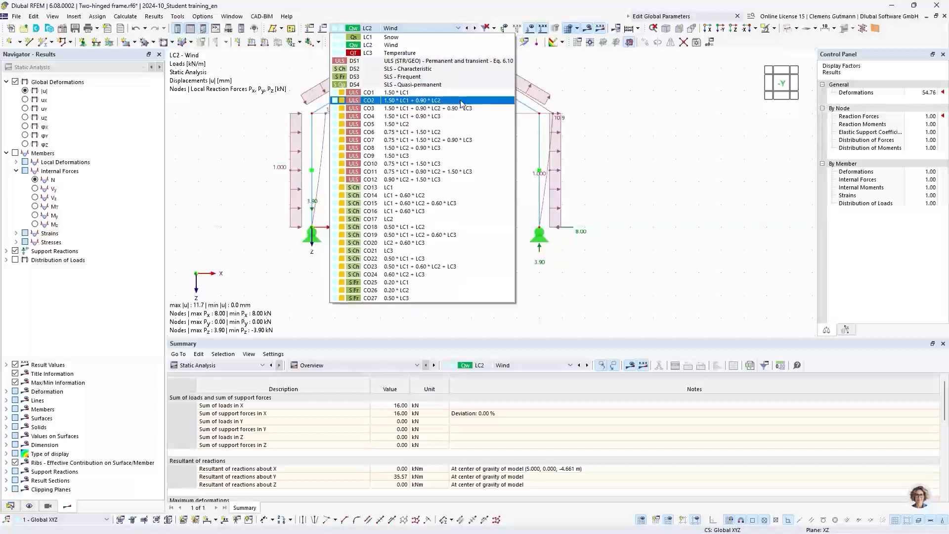
pyautogui.click(410, 100)
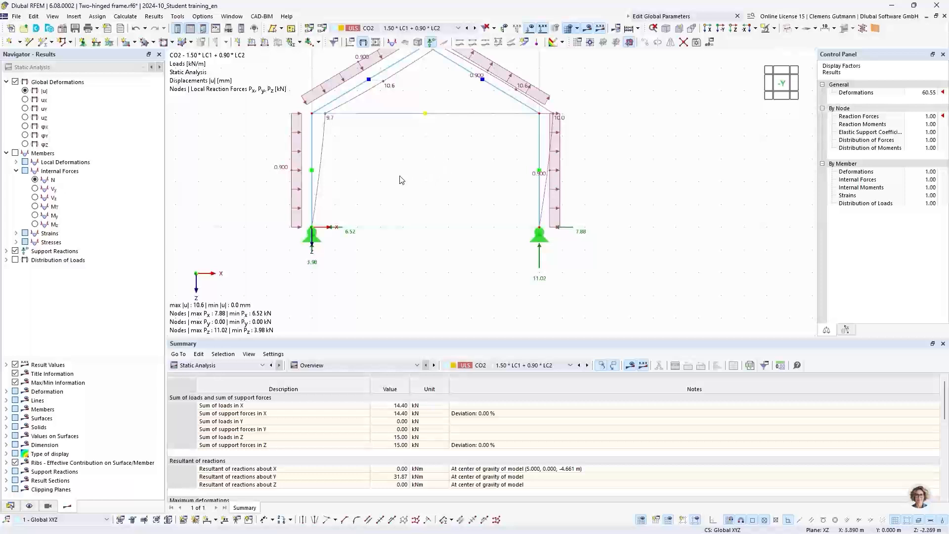
pyautogui.moveTo(401, 180); pyautogui.dragTo(414, 182, button='middle')
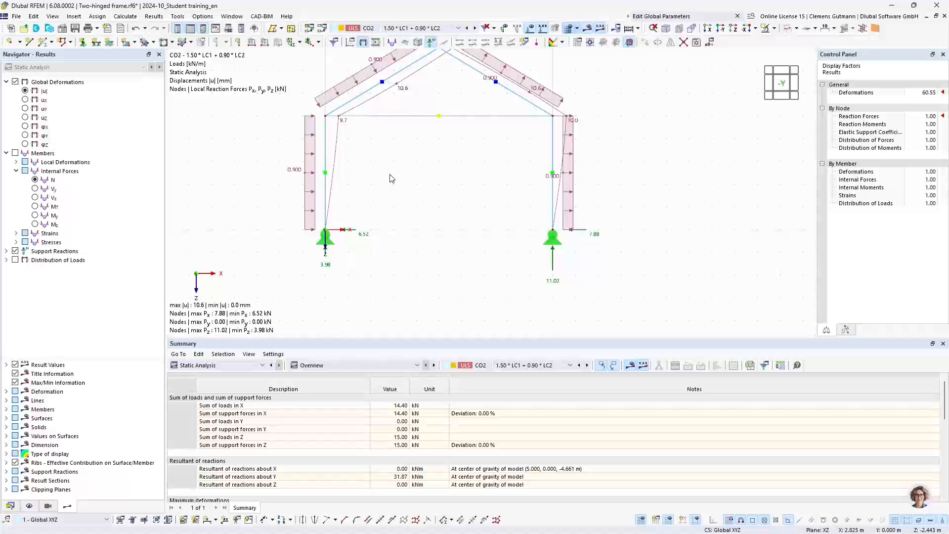
pyautogui.scroll(2, 313, 251)
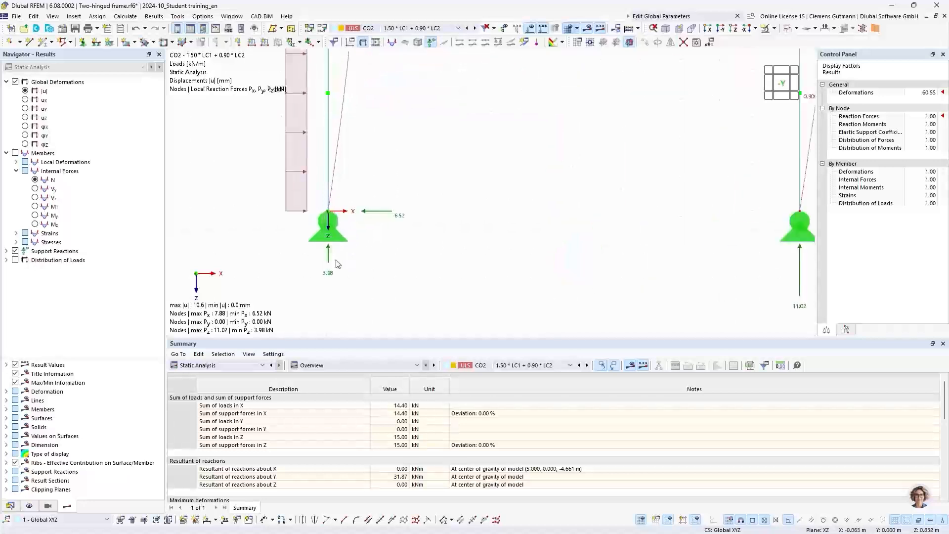
pyautogui.scroll(-1, 316, 251)
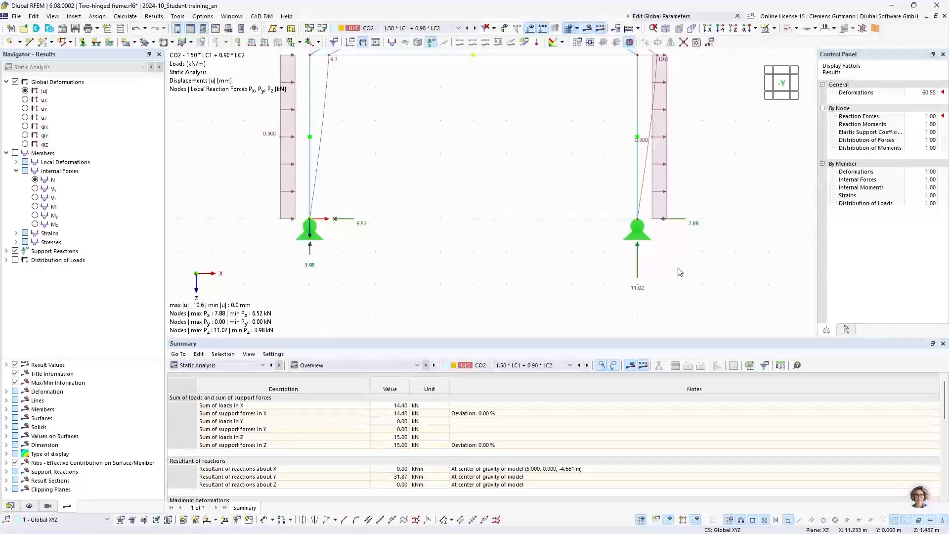
pyautogui.moveTo(678, 268); pyautogui.dragTo(625, 251, button='middle')
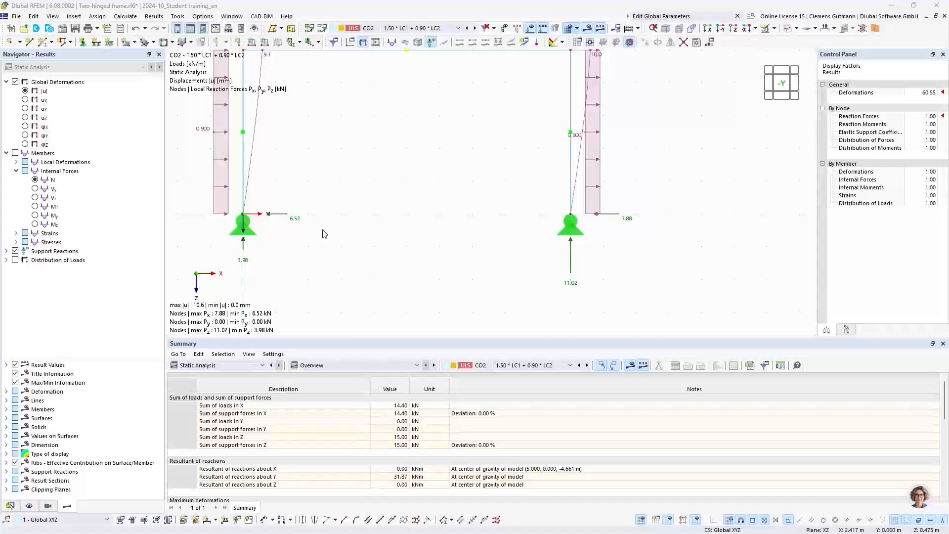
pyautogui.hotkey('alt', 'Tab')
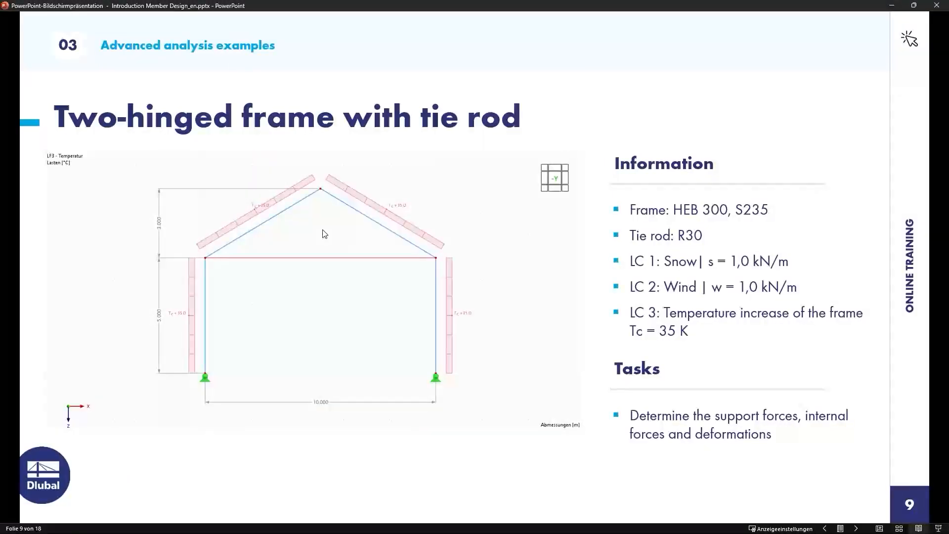
pyautogui.press('Right')
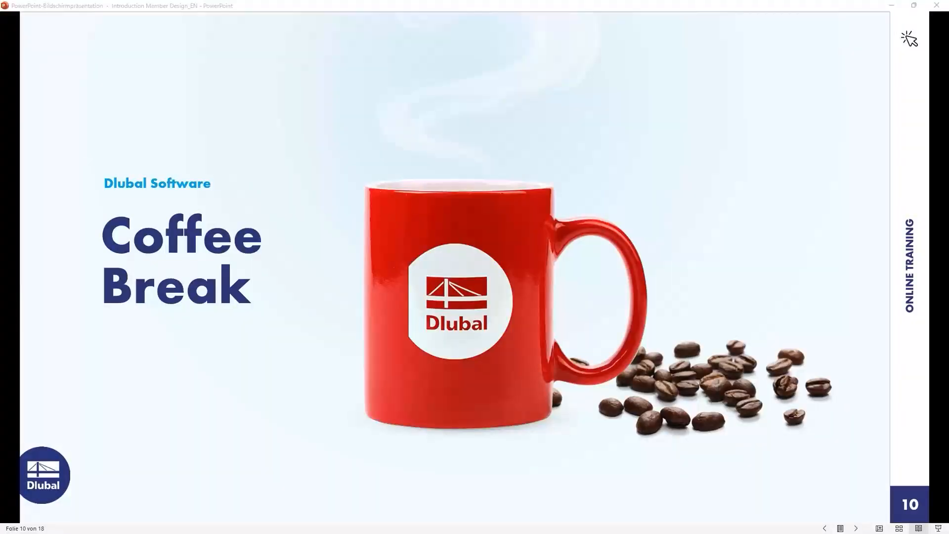
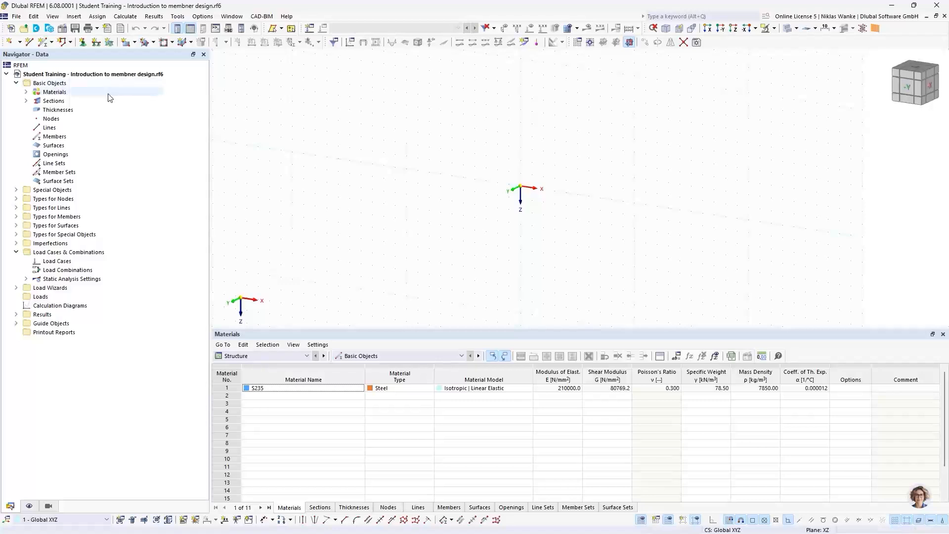
# Examine the new training model's defined materials and sections, plus the model type and add-ons in its base data.
pyautogui.click(26, 92)
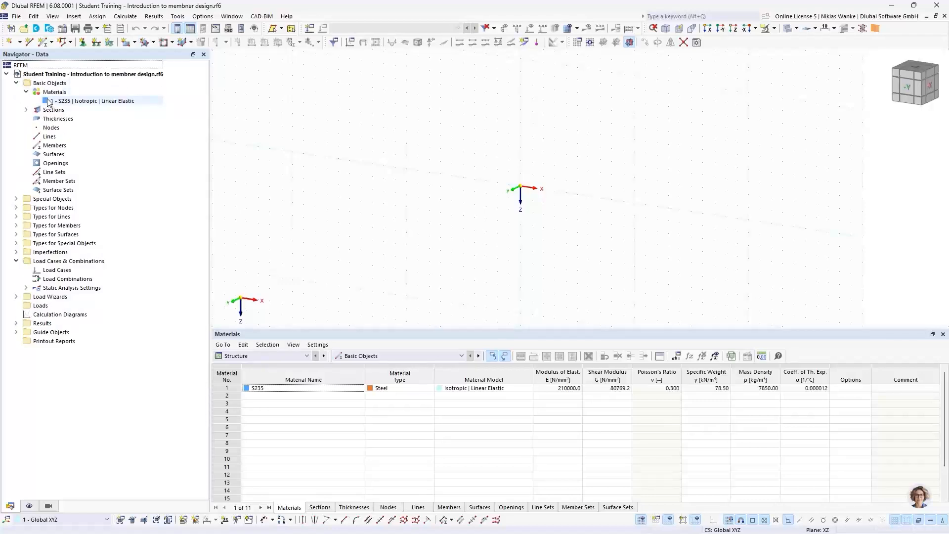
pyautogui.click(26, 109)
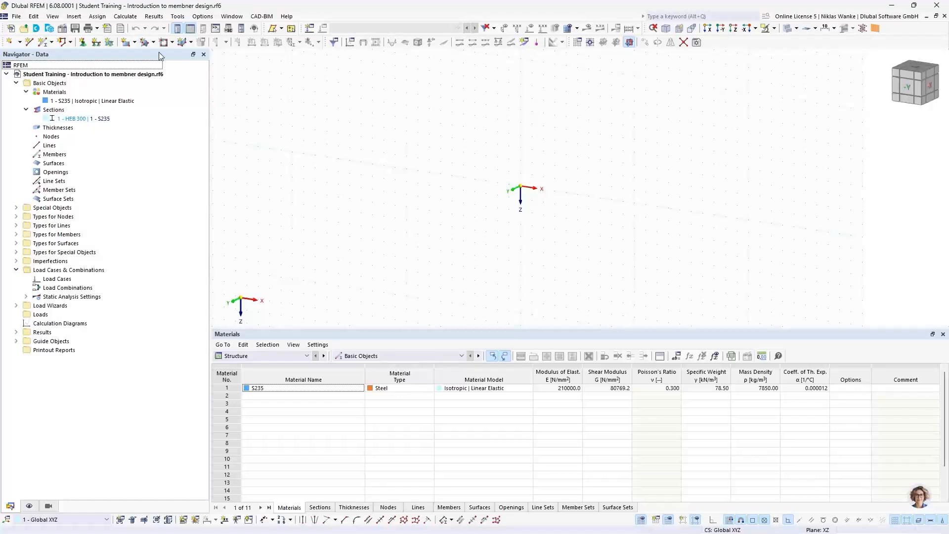
pyautogui.click(63, 30)
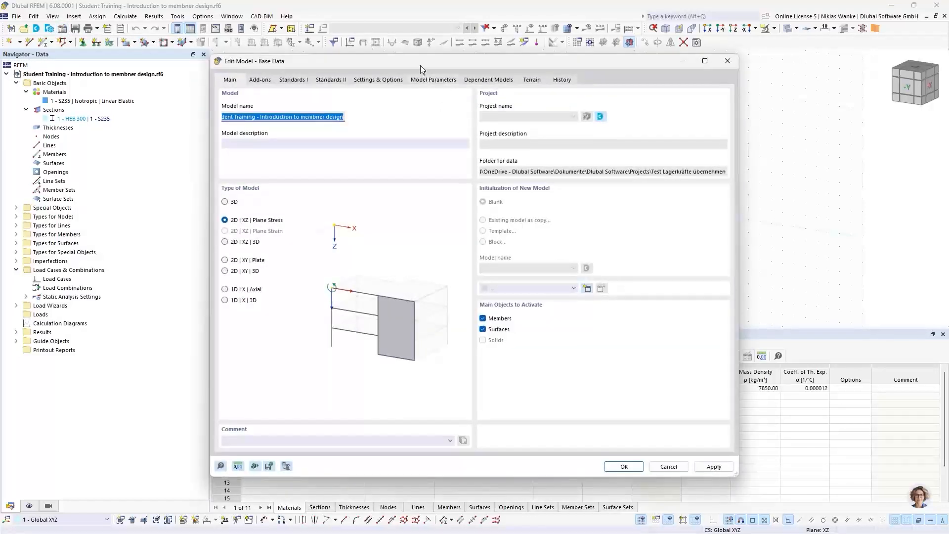
pyautogui.moveTo(420, 65); pyautogui.dragTo(446, 63)
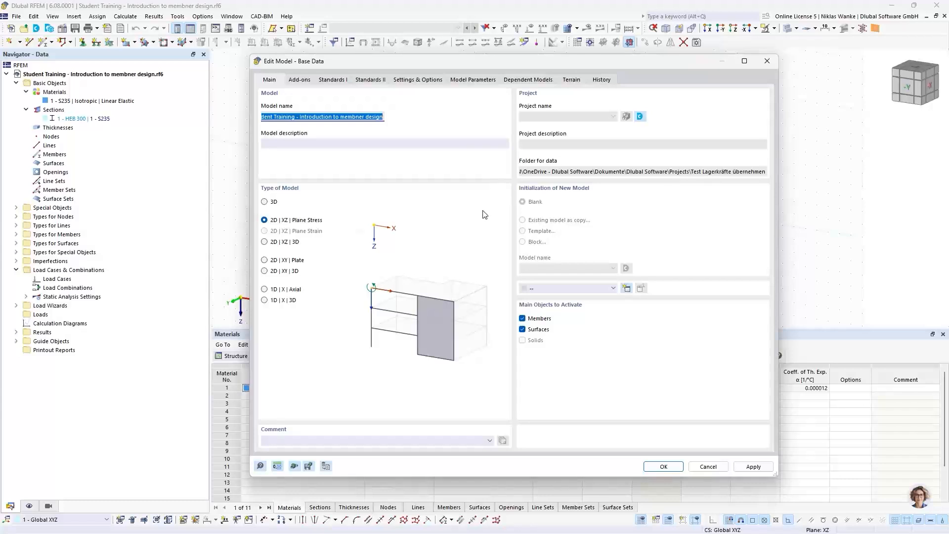
pyautogui.click(301, 80)
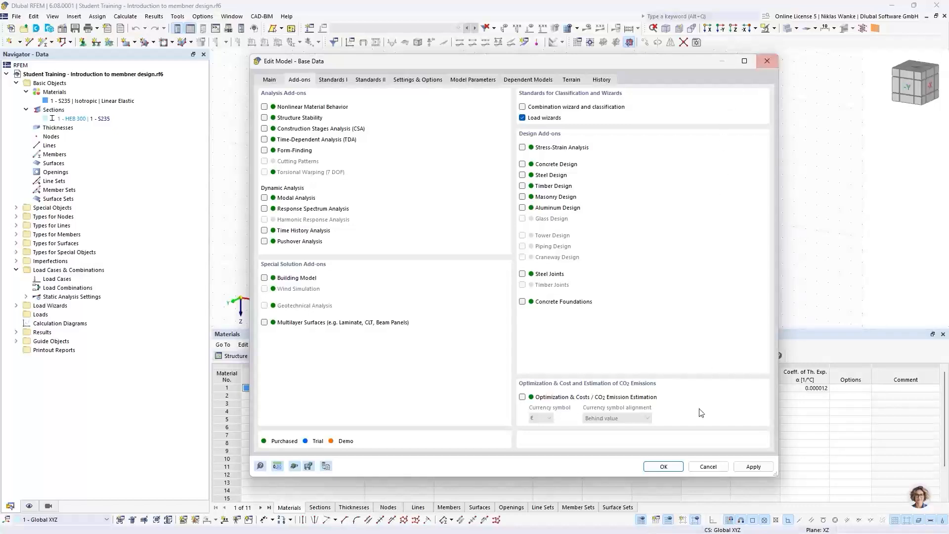
pyautogui.click(663, 467)
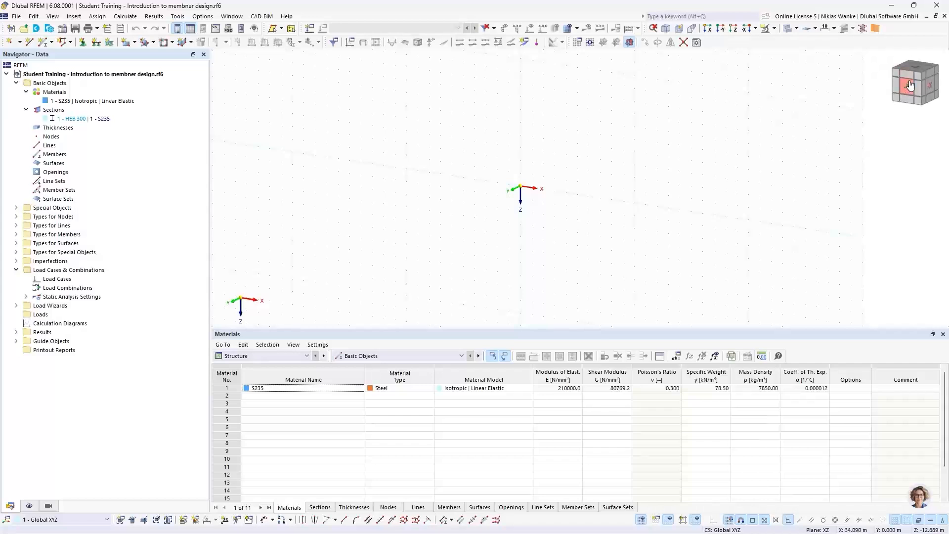
# Align the view to the -Y direction and start a new single member with the general definition.
pyautogui.moveTo(558, 205); pyautogui.dragTo(562, 200, button='middle')
pyautogui.click(908, 90)
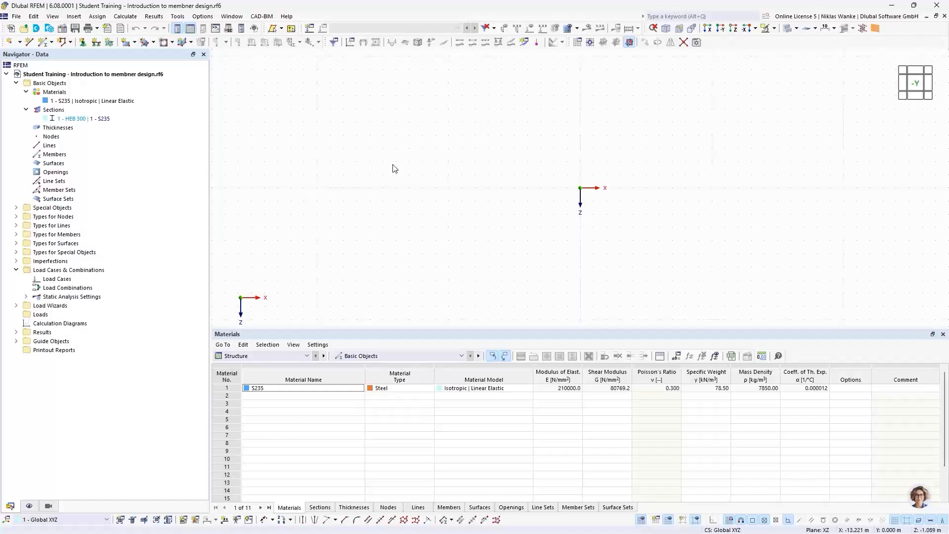
pyautogui.click(51, 42)
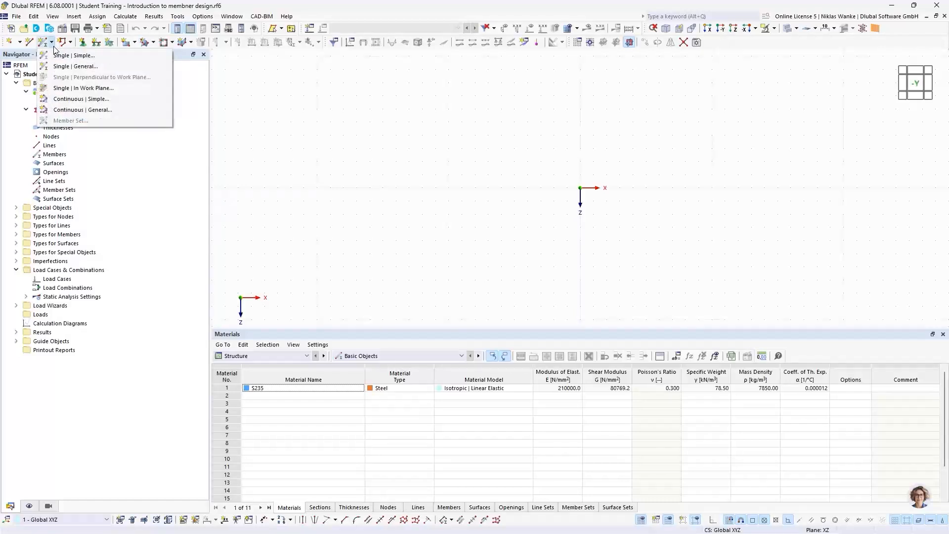
pyautogui.click(92, 67)
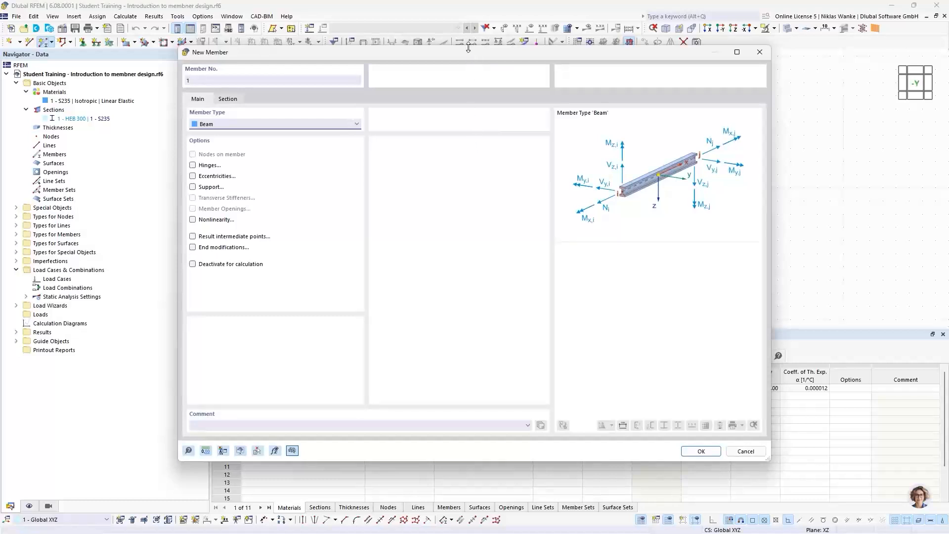
pyautogui.moveTo(458, 53); pyautogui.dragTo(477, 64)
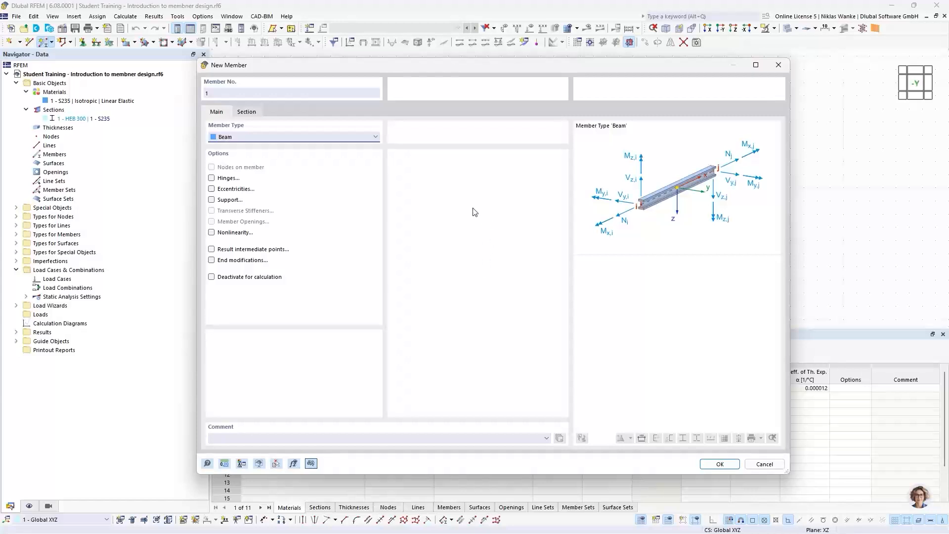
# Compare the internal forces of member types Beam and Truss (only N), and look through the other available member types.
pyautogui.click(363, 140)
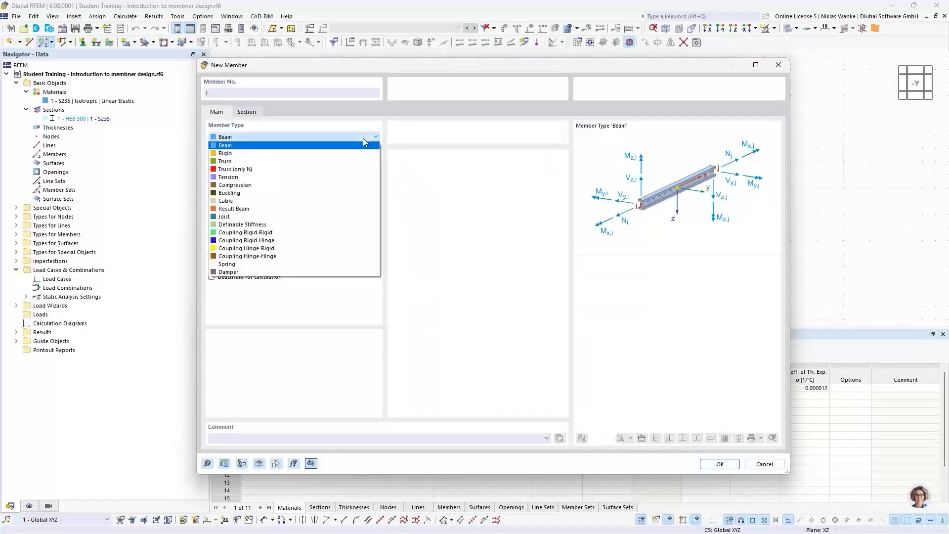
pyautogui.click(264, 169)
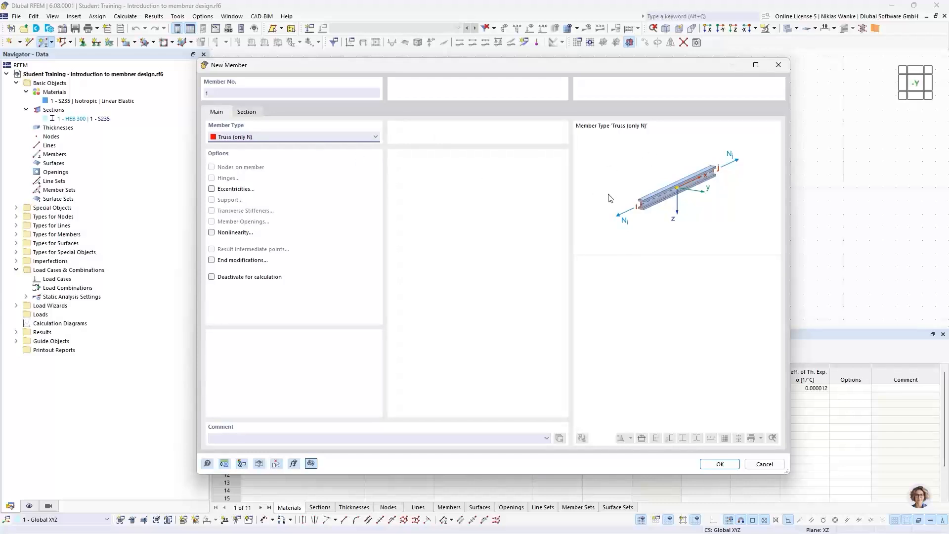
pyautogui.click(279, 141)
pyautogui.click(232, 147)
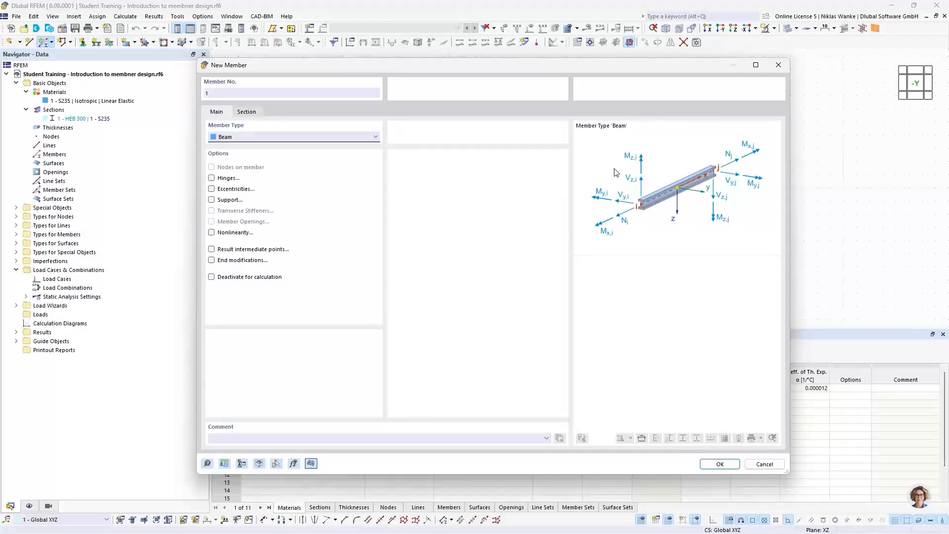
pyautogui.click(242, 140)
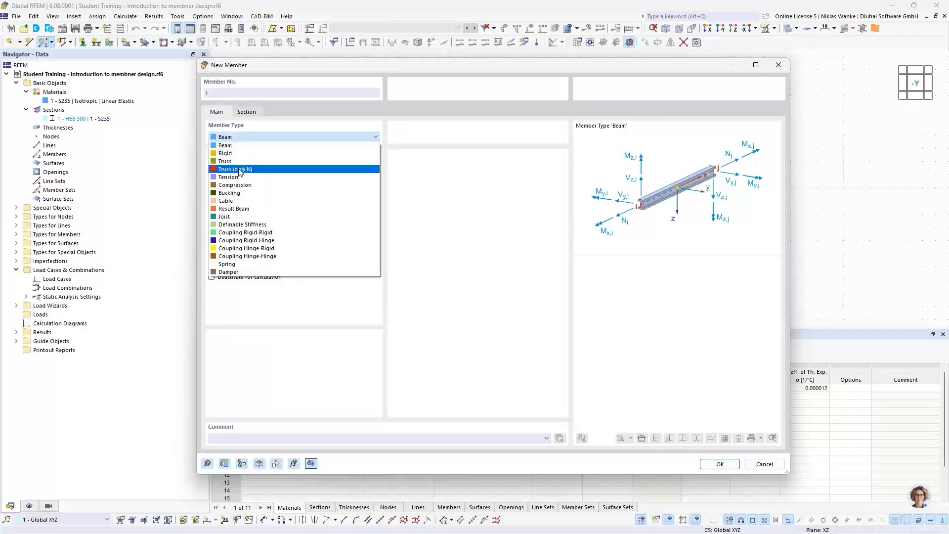
pyautogui.click(239, 170)
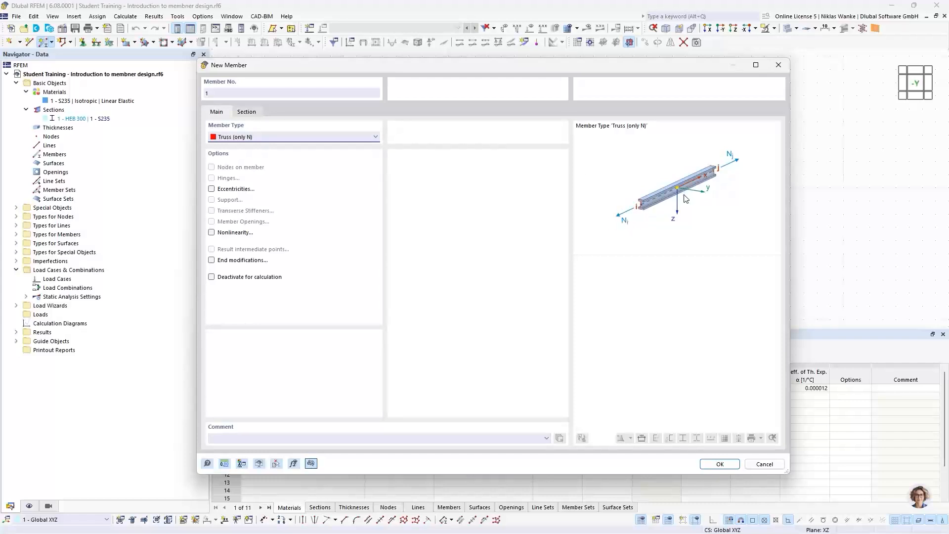
pyautogui.click(291, 141)
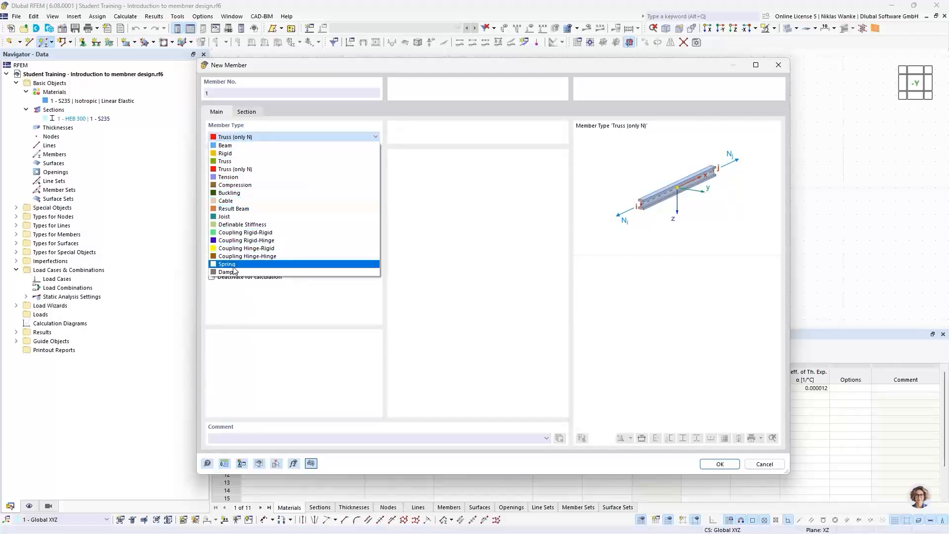
pyautogui.click(260, 137)
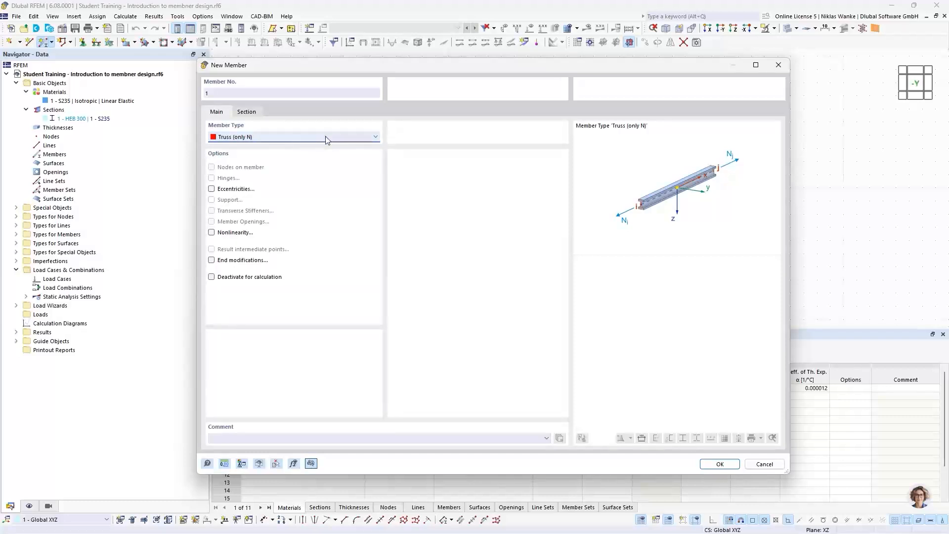
# Open the RFEM 6 online manual page for the New Member dialog in the browser and read its Member Type overview.
pyautogui.click(206, 464)
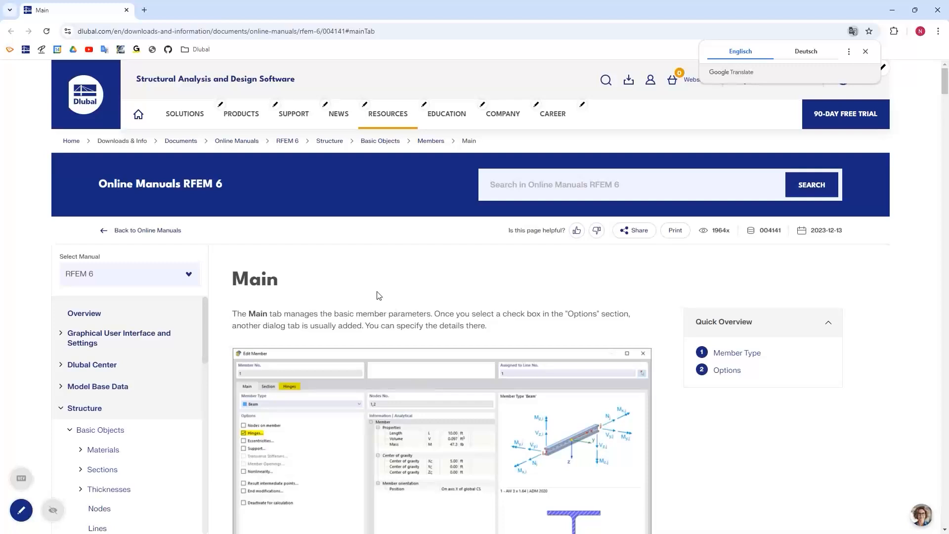
pyautogui.scroll(-4, 399, 311)
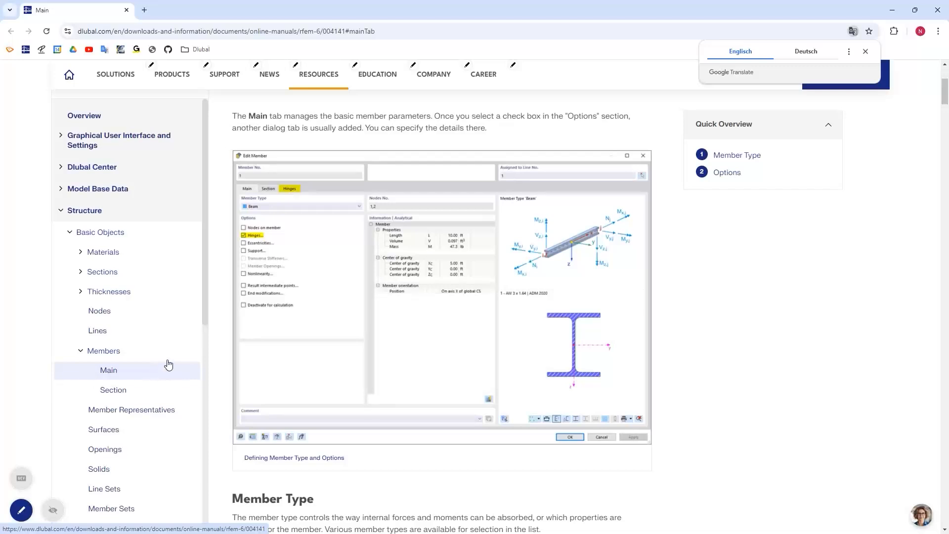
pyautogui.scroll(2, 176, 343)
pyautogui.scroll(-1, 173, 354)
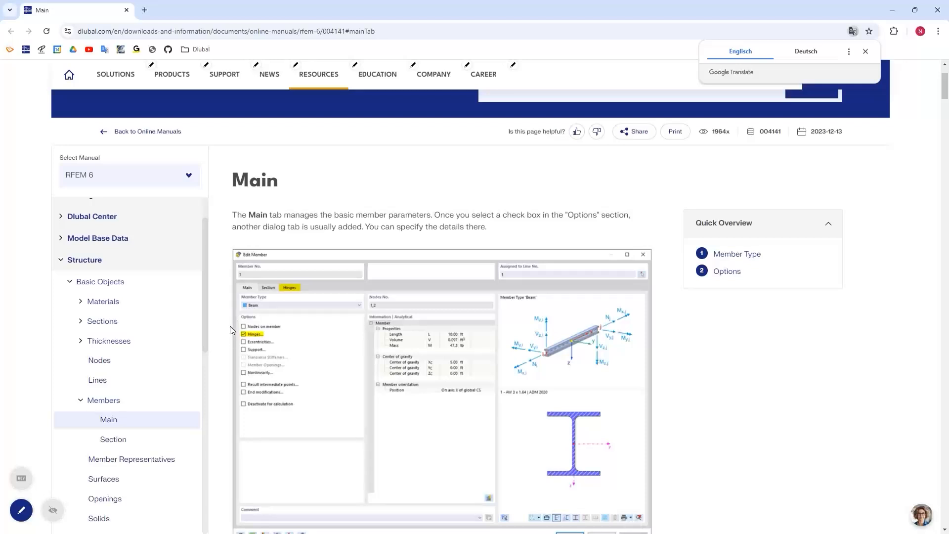
pyautogui.scroll(-5, 233, 321)
pyautogui.scroll(-4, 235, 327)
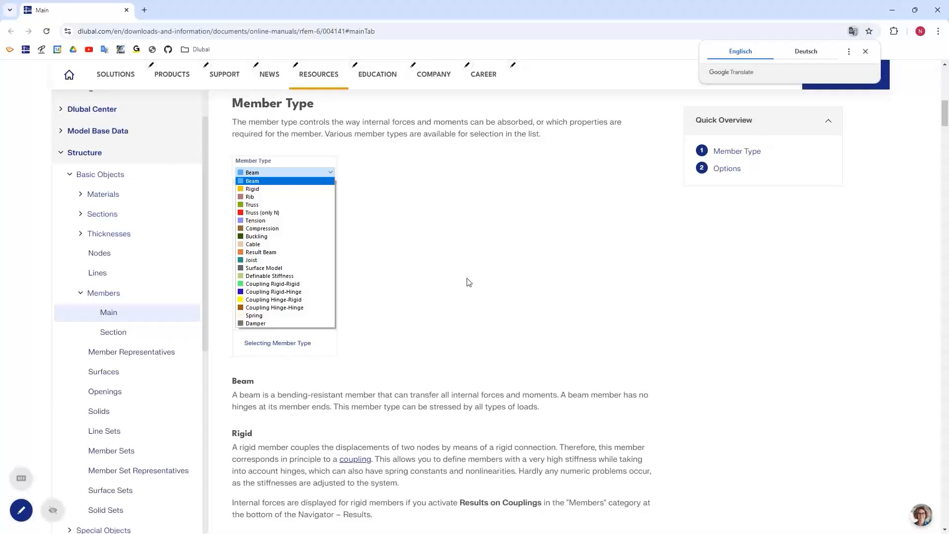
pyautogui.scroll(1, 468, 282)
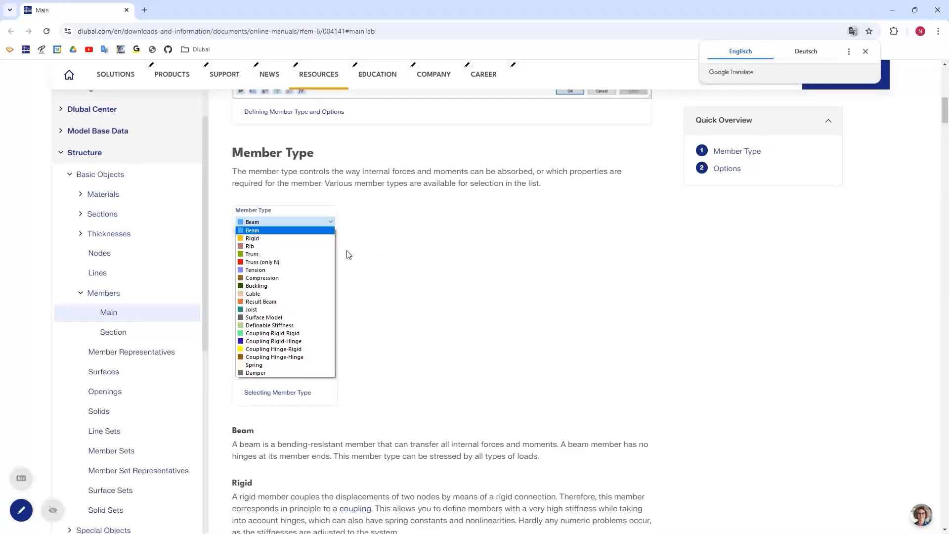
pyautogui.scroll(-2, 379, 349)
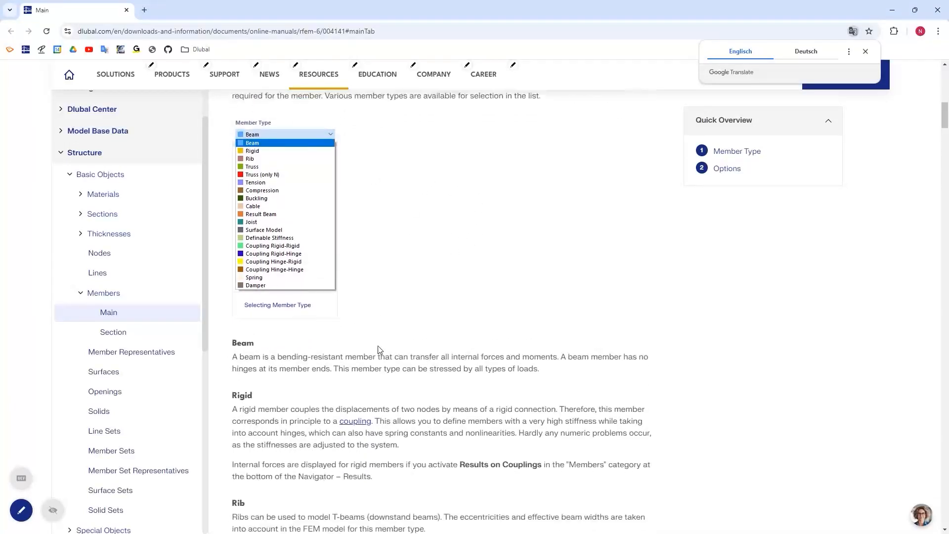
pyautogui.scroll(-1, 379, 349)
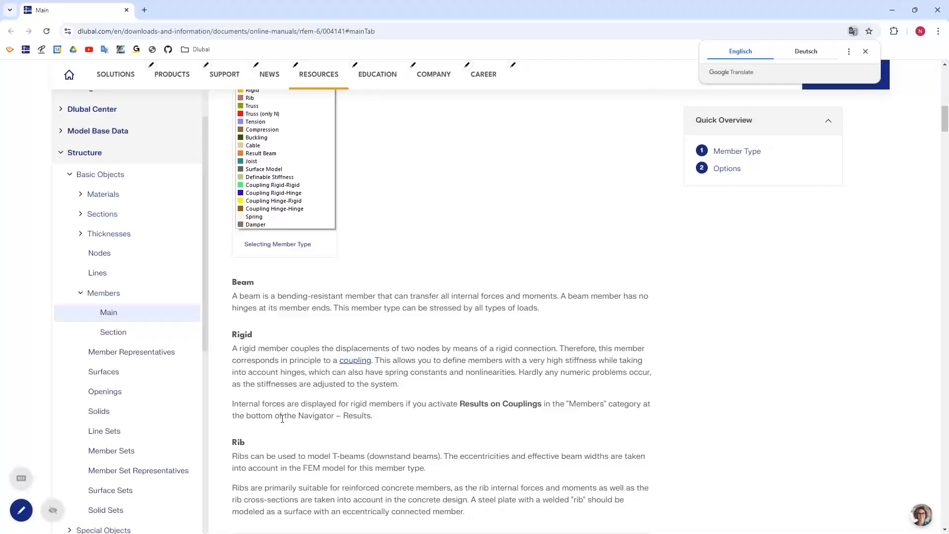
# Read the manual's descriptions of Truss and Truss (only N) members, and close the manual to return to RFEM's New Member dialog.
pyautogui.scroll(-5, 281, 424)
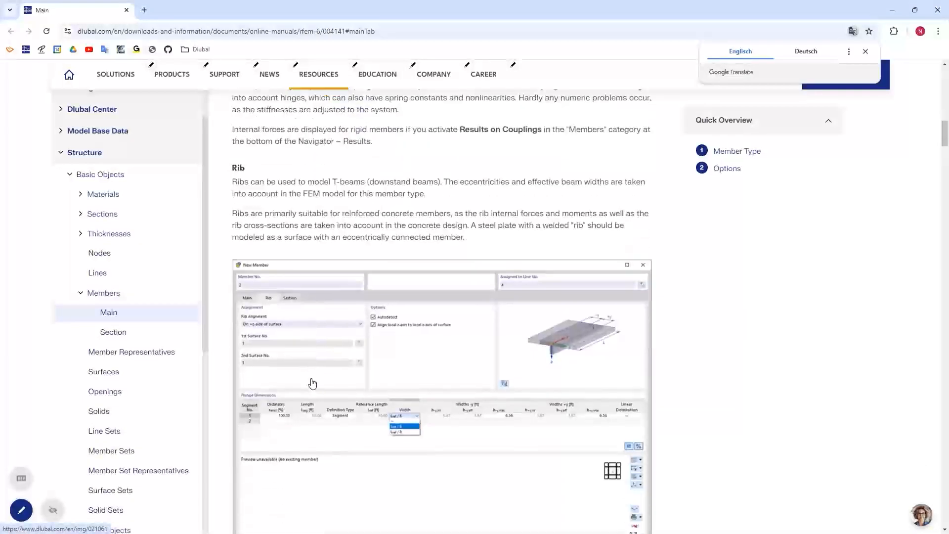
pyautogui.scroll(-18, 312, 383)
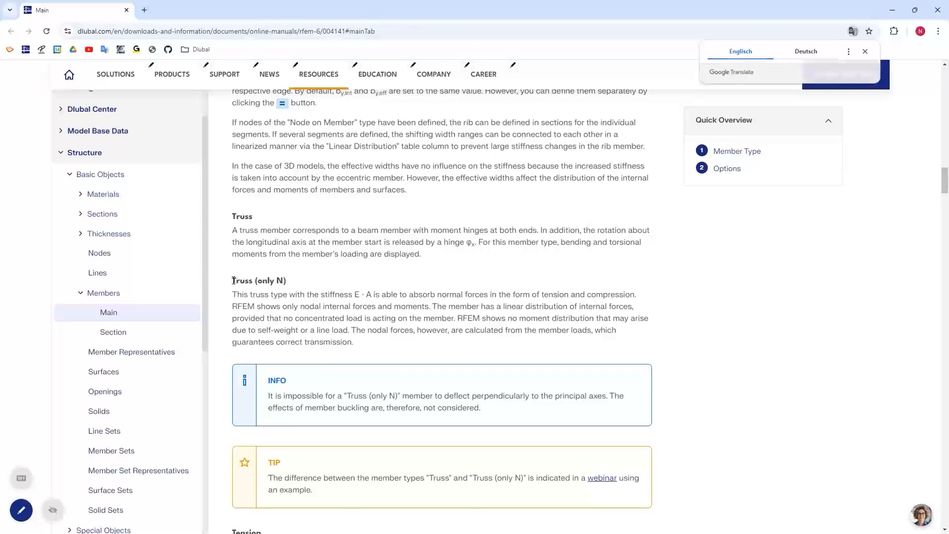
pyautogui.moveTo(233, 280); pyautogui.dragTo(283, 280)
pyautogui.click(274, 283)
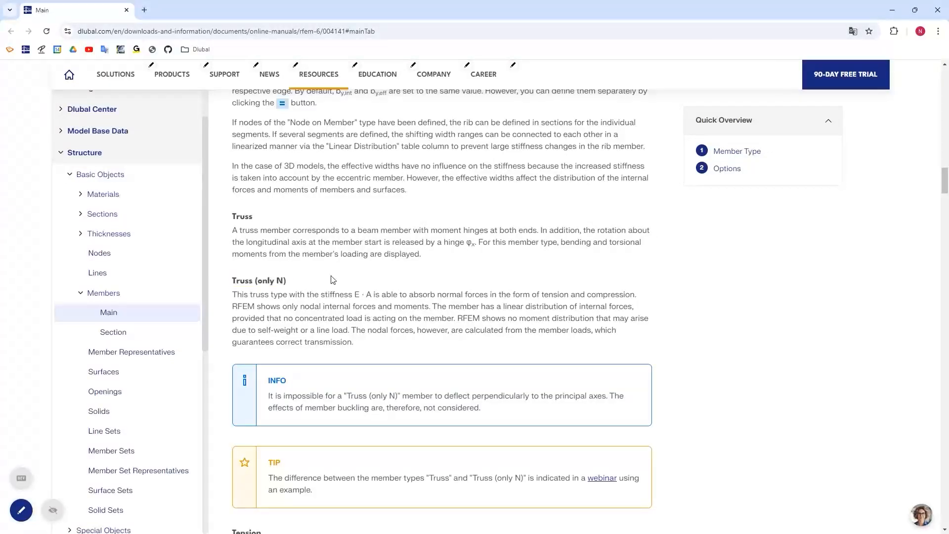
pyautogui.scroll(-3, 302, 159)
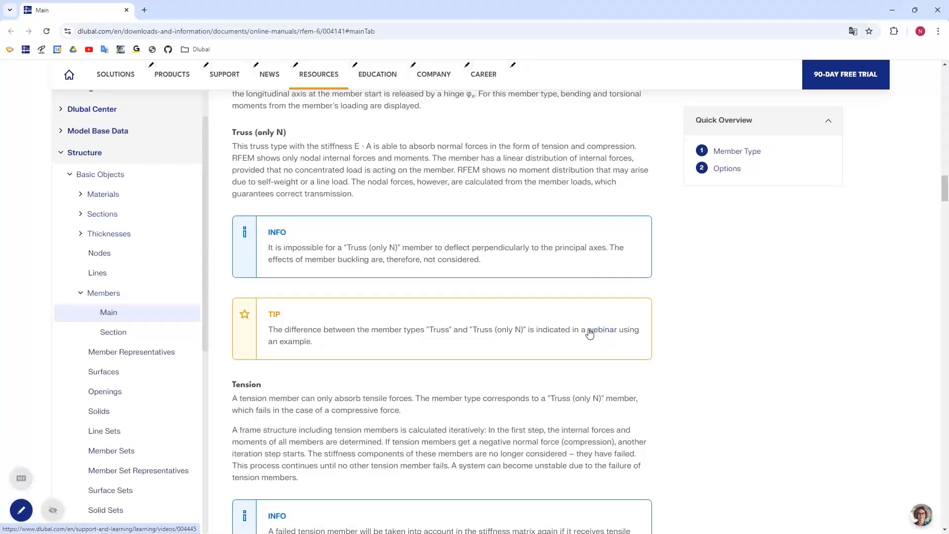
pyautogui.click(936, 11)
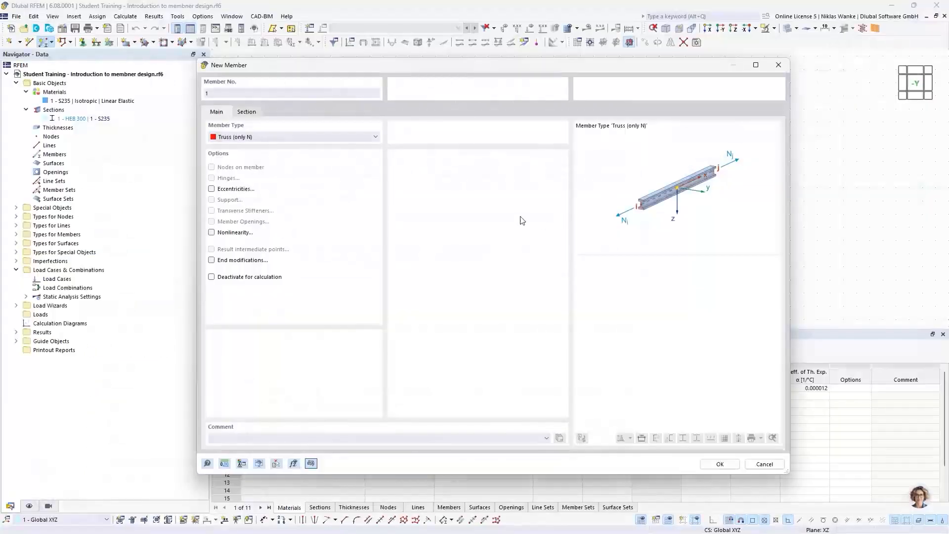
# Define the new truss (only N) member with section HEB 300 in material S235 and proceed to its placement.
pyautogui.moveTo(471, 71); pyautogui.dragTo(480, 68)
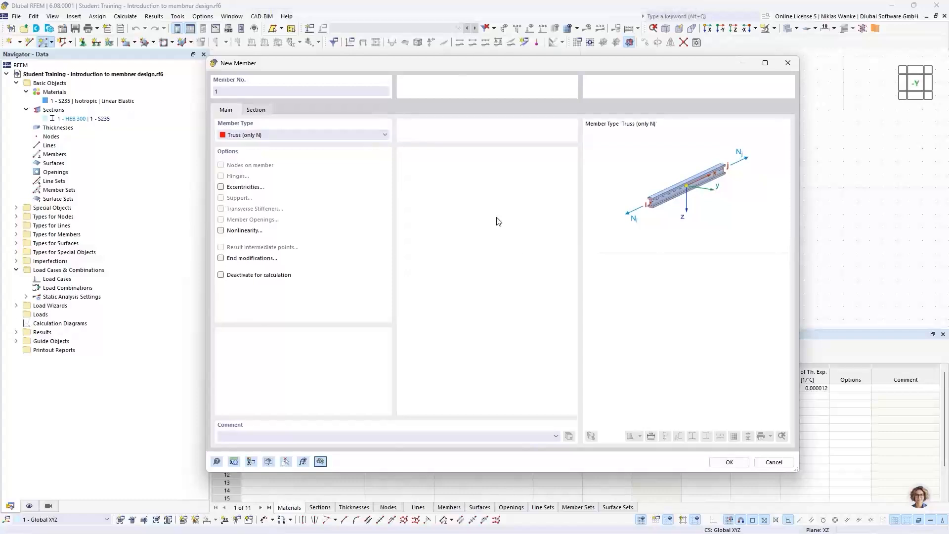
pyautogui.click(255, 112)
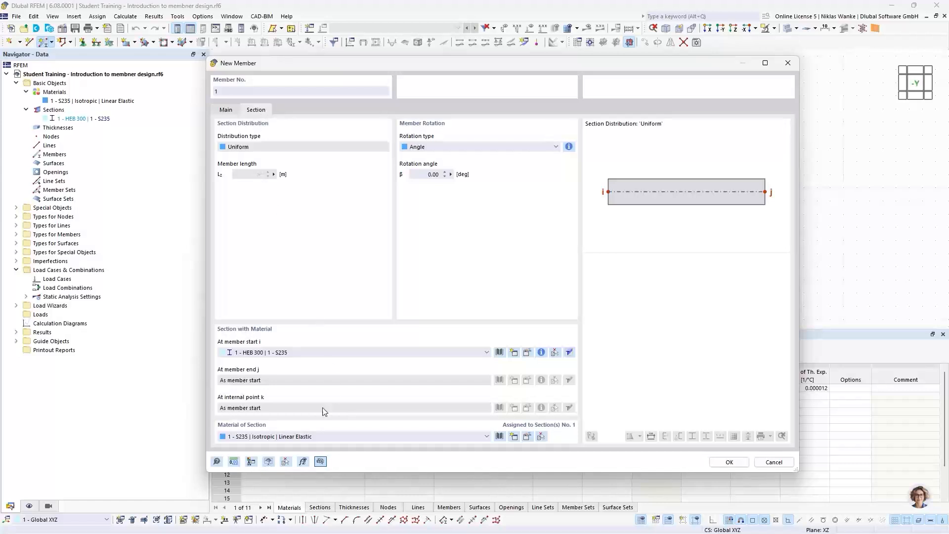
pyautogui.click(280, 352)
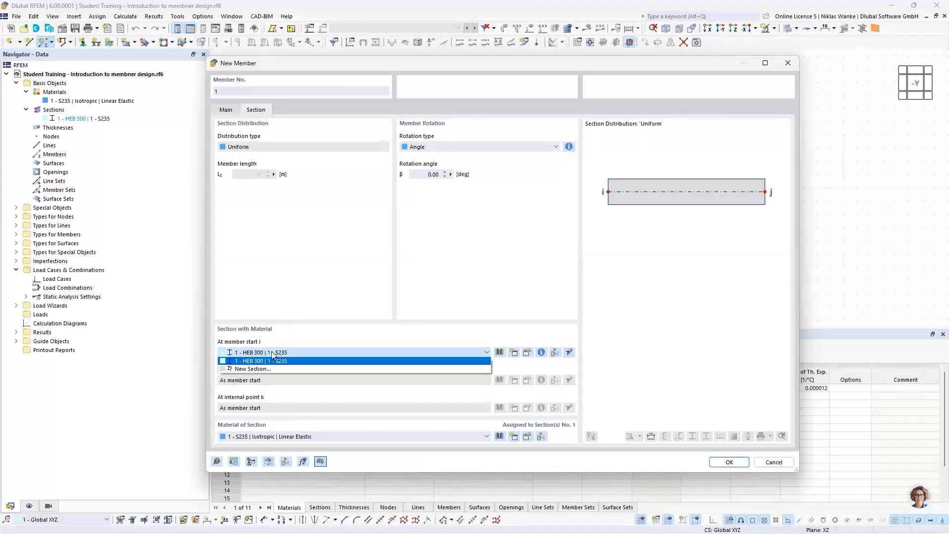
pyautogui.click(245, 354)
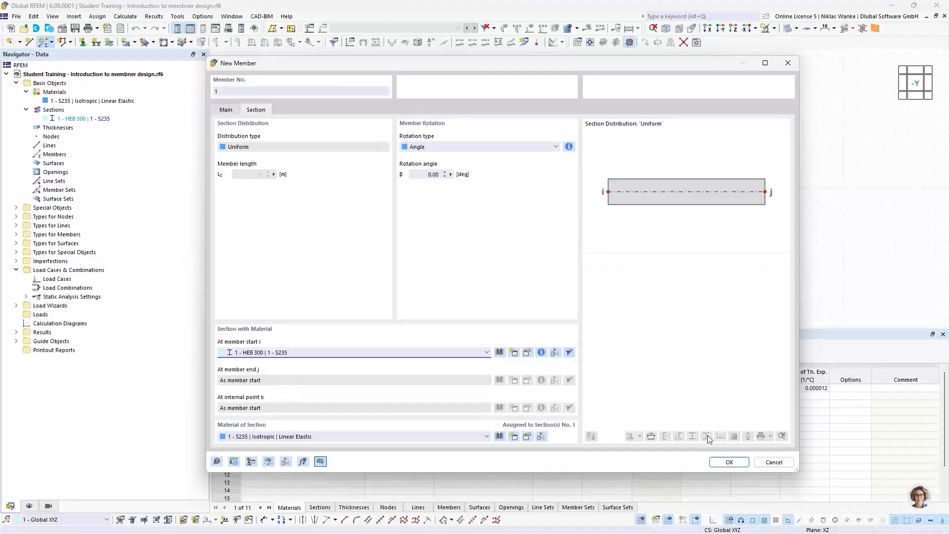
pyautogui.click(729, 462)
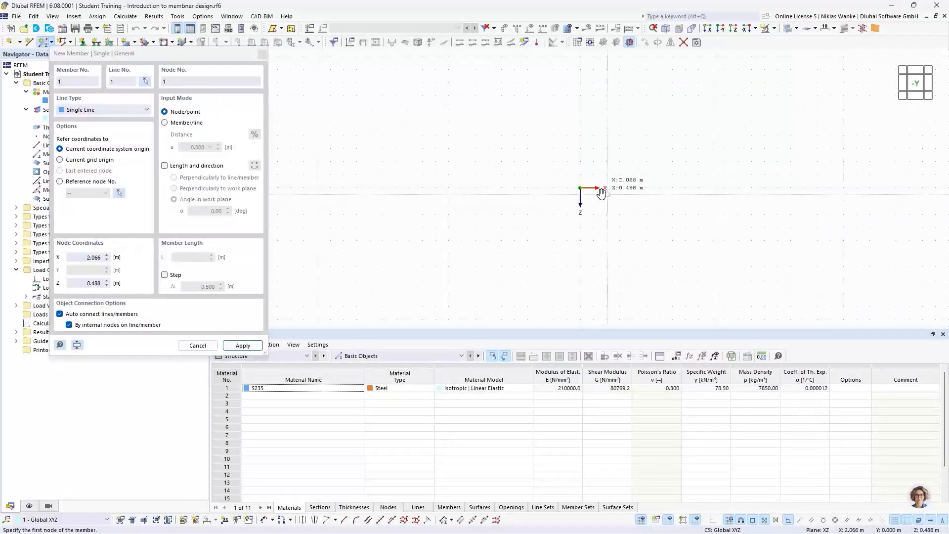
# Place one 3 m long member at a 150° angle in the work plane, starting from the coordinate origin.
pyautogui.moveTo(601, 193); pyautogui.dragTo(578, 202, button='middle')
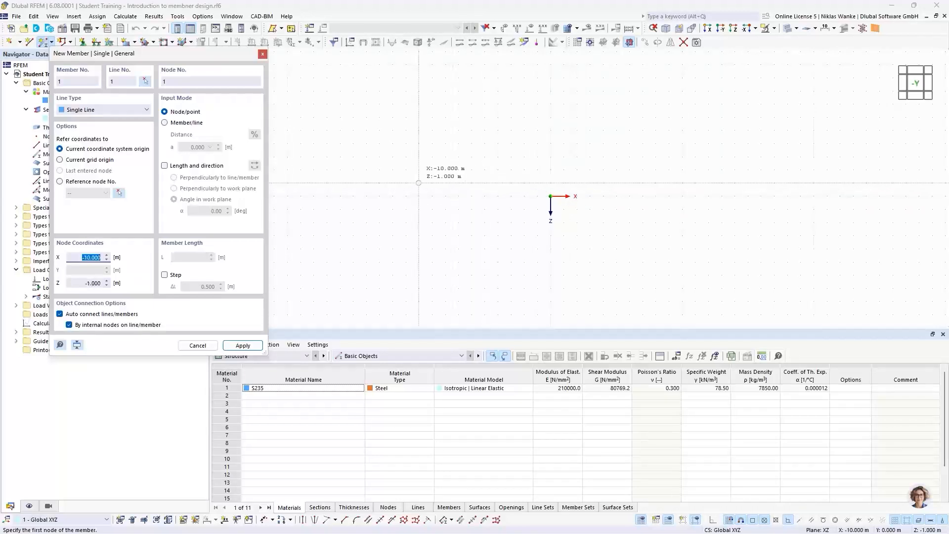
pyautogui.click(167, 167)
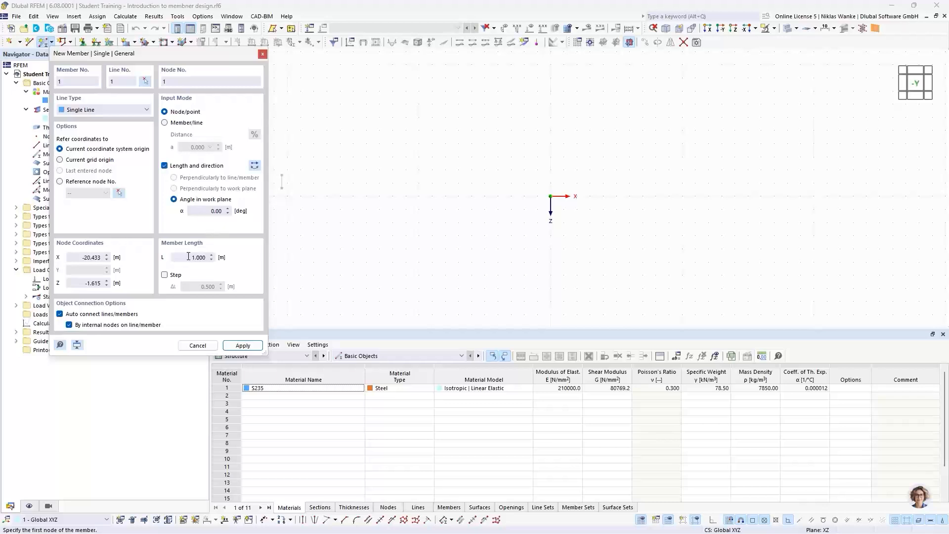
pyautogui.moveTo(189, 257); pyautogui.dragTo(217, 258)
pyautogui.write('3')
pyautogui.click(204, 210)
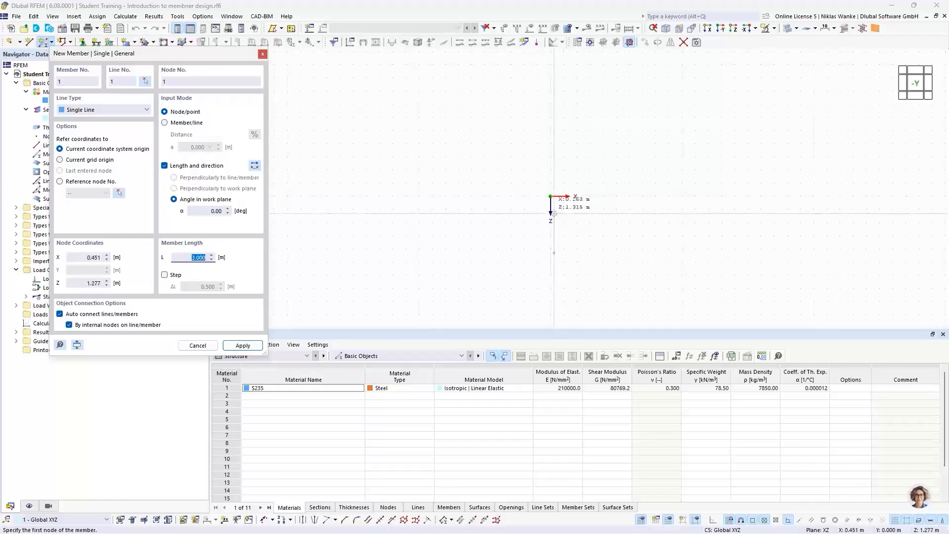
pyautogui.click(225, 212)
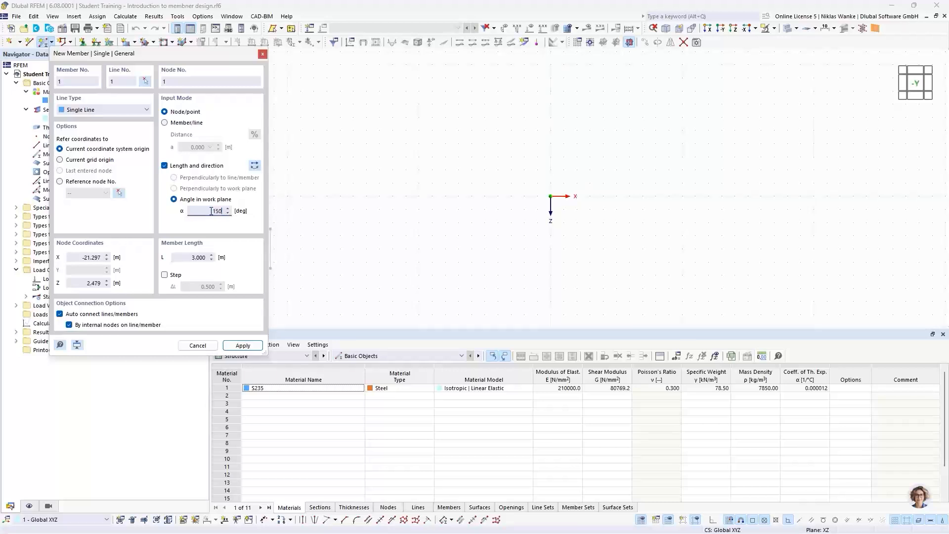
pyautogui.write('150')
pyautogui.press('Tab')
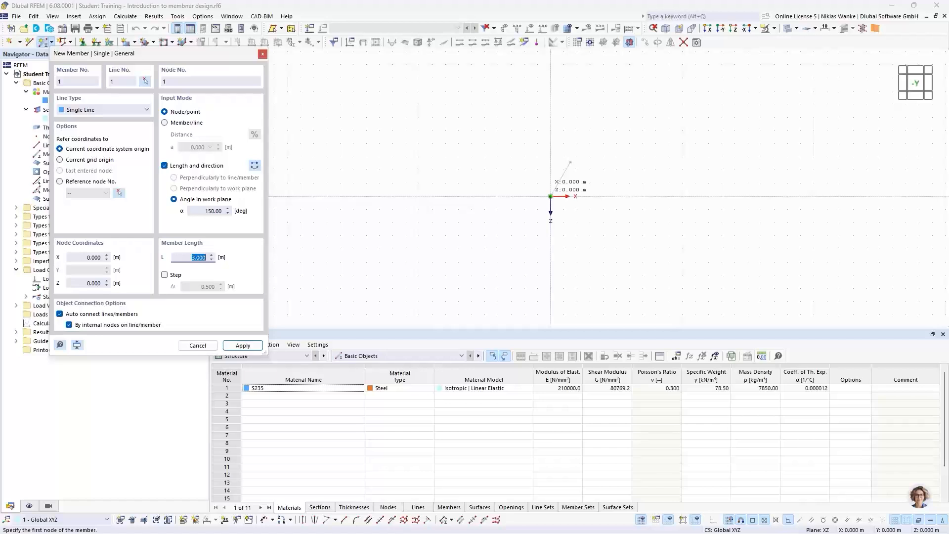
pyautogui.click(550, 196)
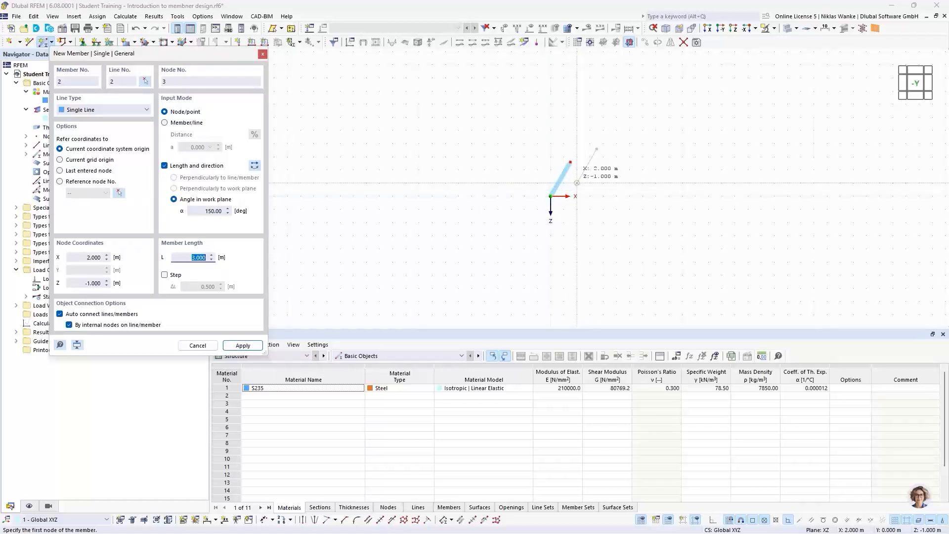
pyautogui.press('Escape')
# Create one copy of the inclined member, rotated 60° about a Y-parallel axis through its upper end node.
pyautogui.scroll(4, 575, 181)
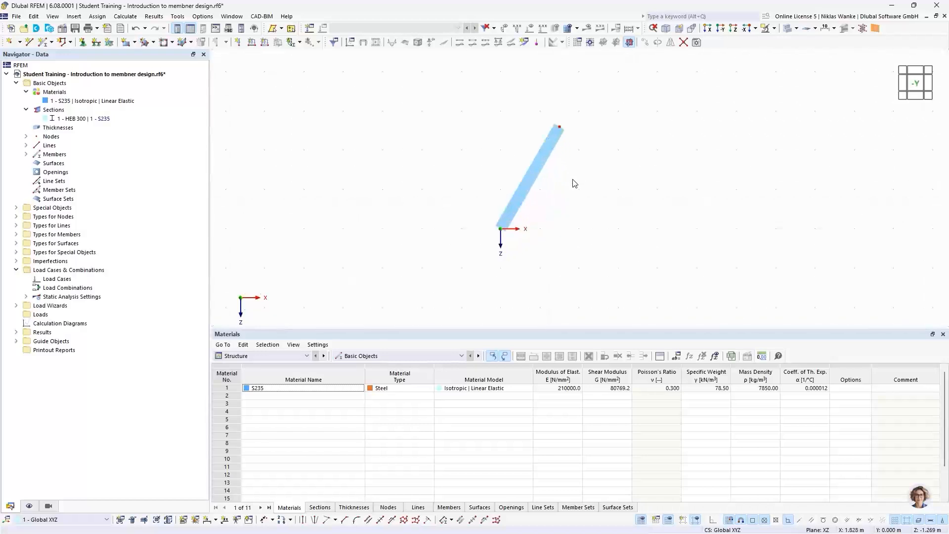
pyautogui.moveTo(532, 191); pyautogui.dragTo(506, 179, button='middle')
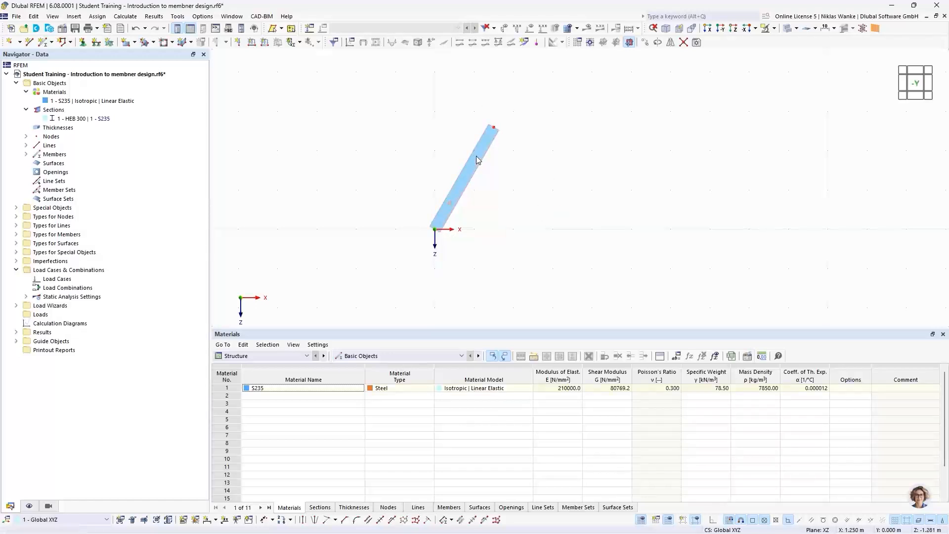
pyautogui.click(658, 43)
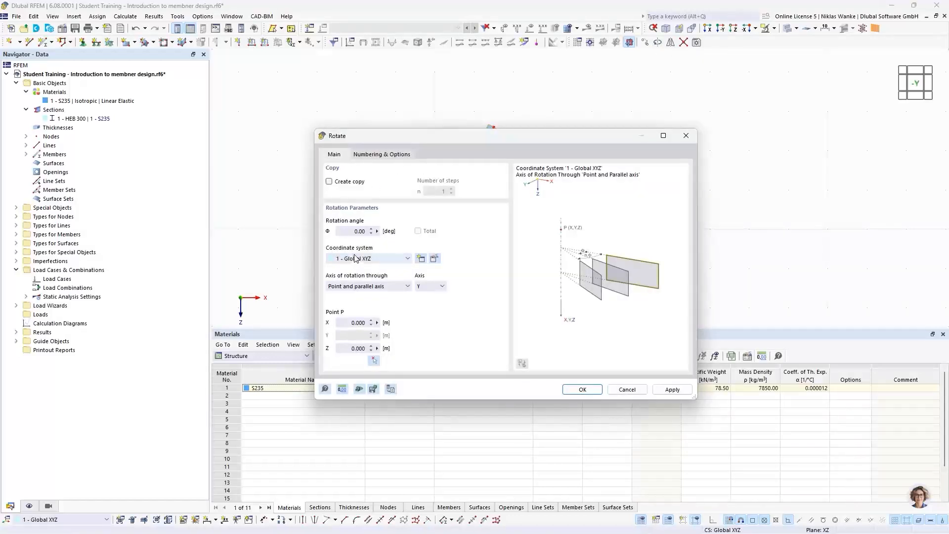
pyautogui.click(349, 233)
pyautogui.click(330, 182)
pyautogui.moveTo(492, 140); pyautogui.dragTo(505, 280)
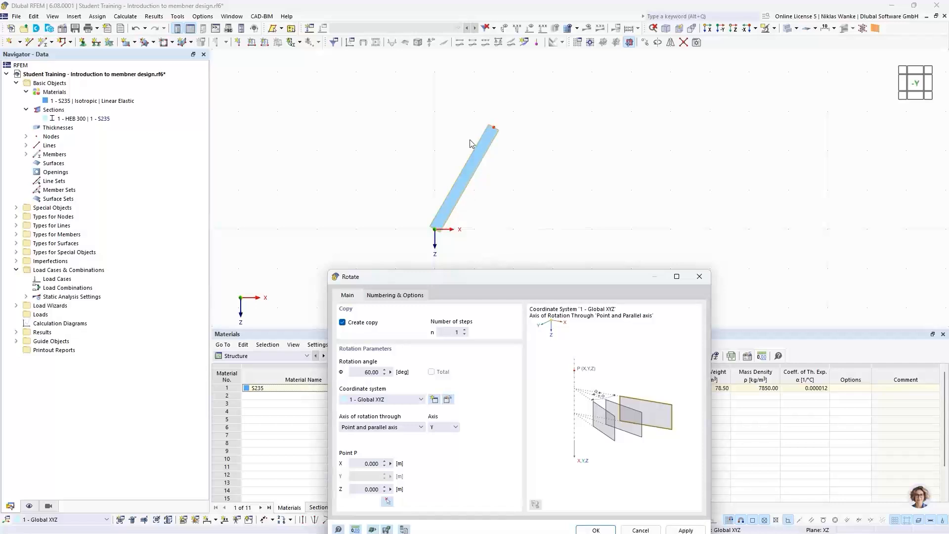
pyautogui.moveTo(496, 280); pyautogui.dragTo(513, 144)
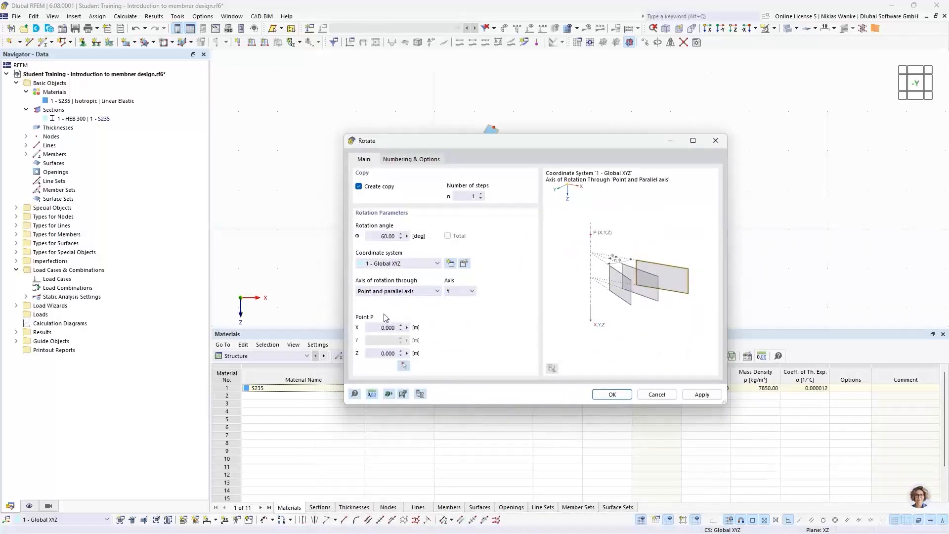
pyautogui.click(404, 366)
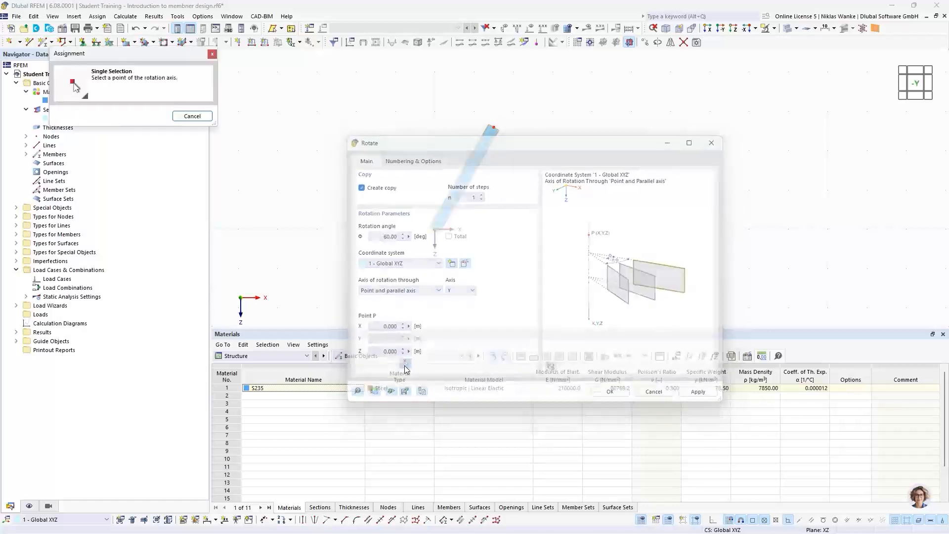
pyautogui.click(493, 128)
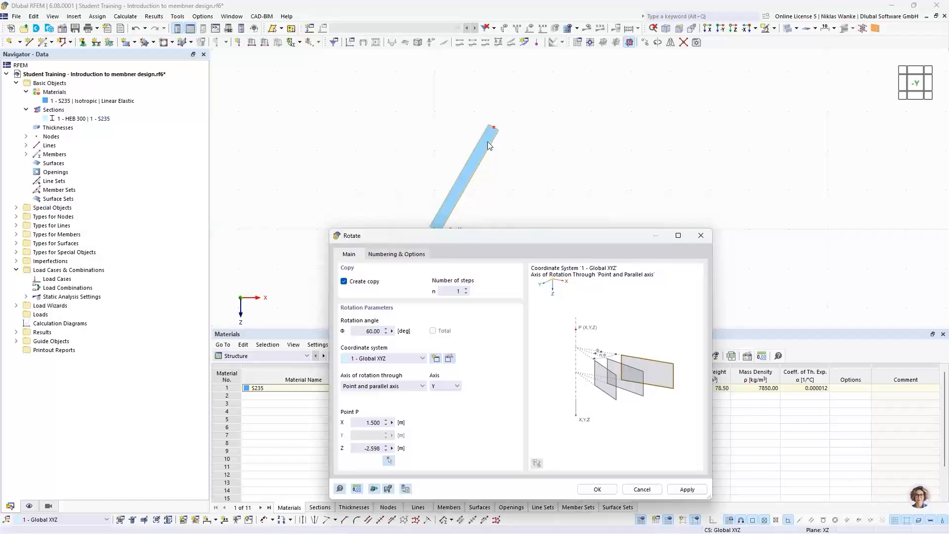
pyautogui.moveTo(530, 236); pyautogui.dragTo(521, 136)
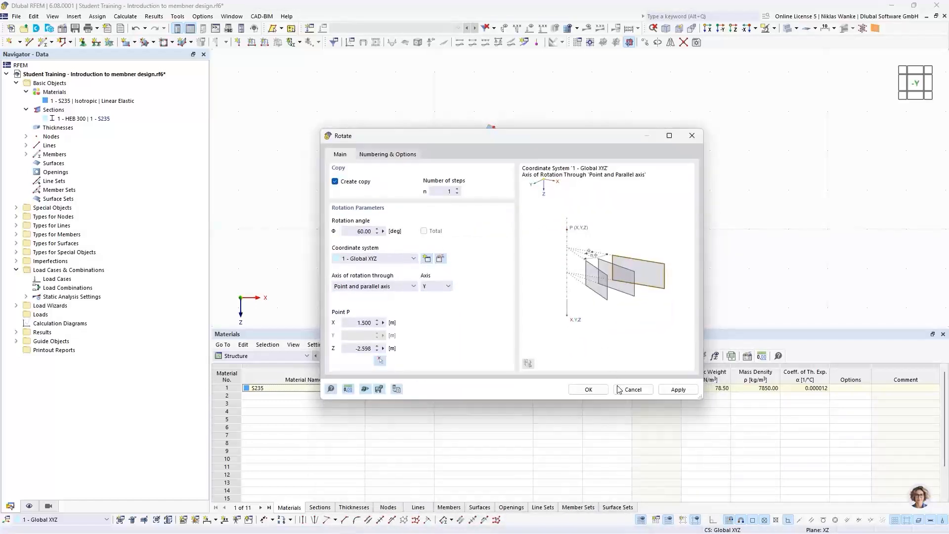
pyautogui.click(589, 390)
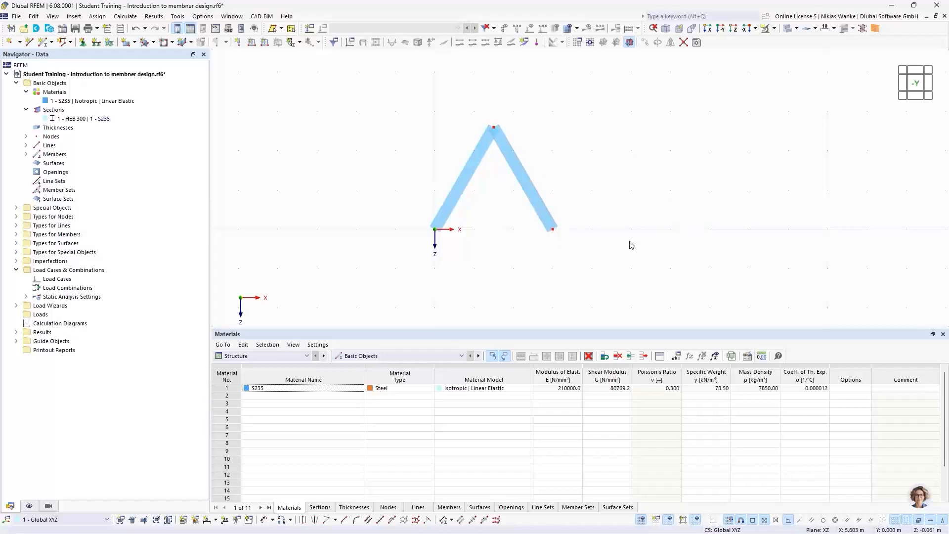
# Select both inclined members and set up a Move/Copy operation that creates copies in 2 steps.
pyautogui.moveTo(630, 218); pyautogui.dragTo(590, 233, button='middle')
pyautogui.scroll(-1, 590, 233)
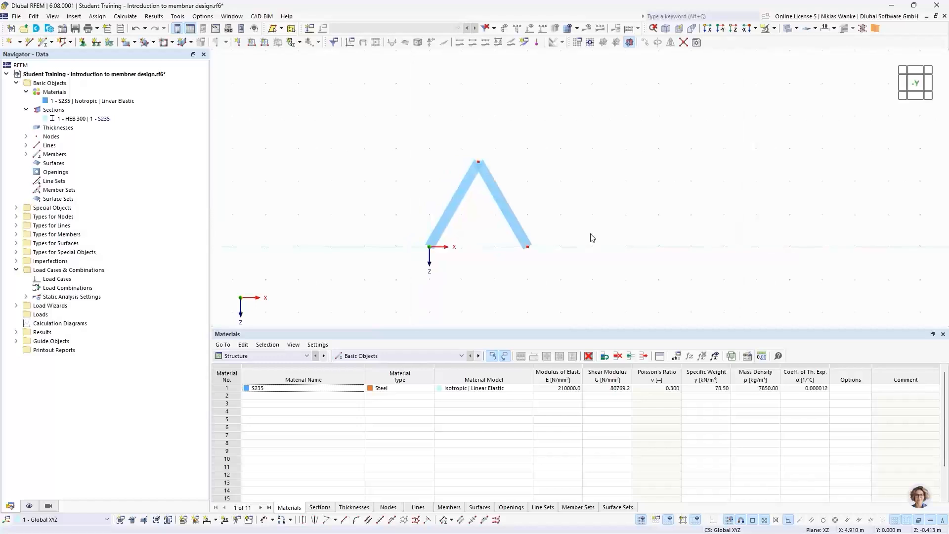
pyautogui.moveTo(566, 279); pyautogui.dragTo(408, 126)
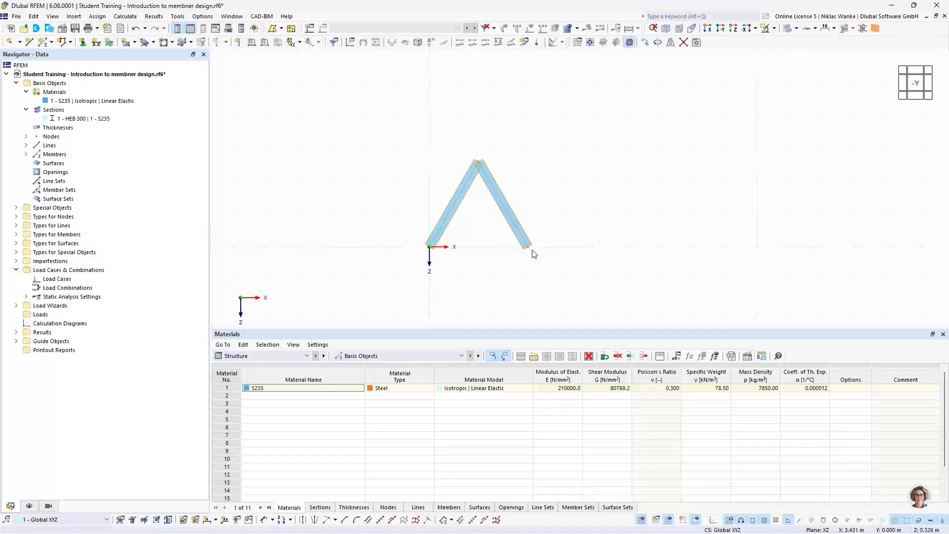
pyautogui.click(645, 42)
pyautogui.moveTo(445, 140); pyautogui.dragTo(443, 275)
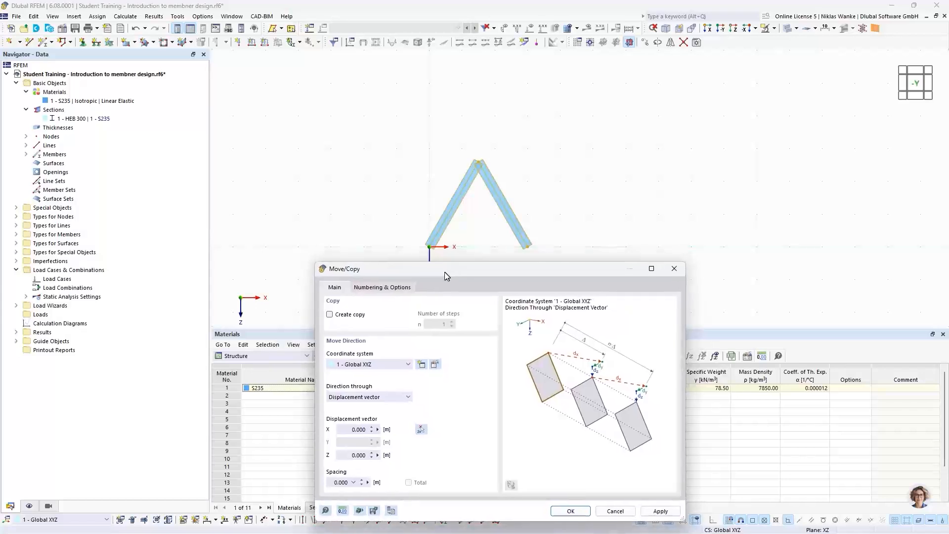
pyautogui.click(325, 314)
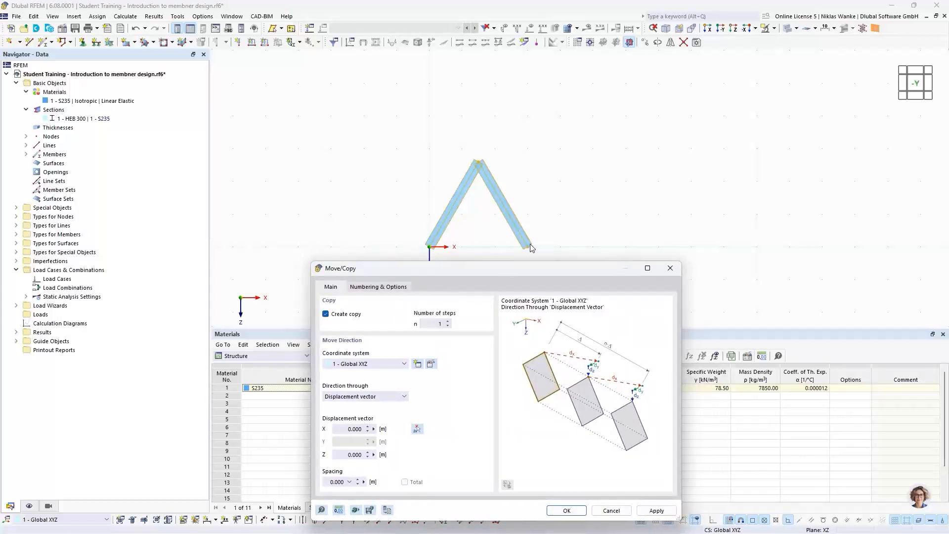
pyautogui.click(448, 322)
pyautogui.moveTo(563, 271); pyautogui.dragTo(596, 144)
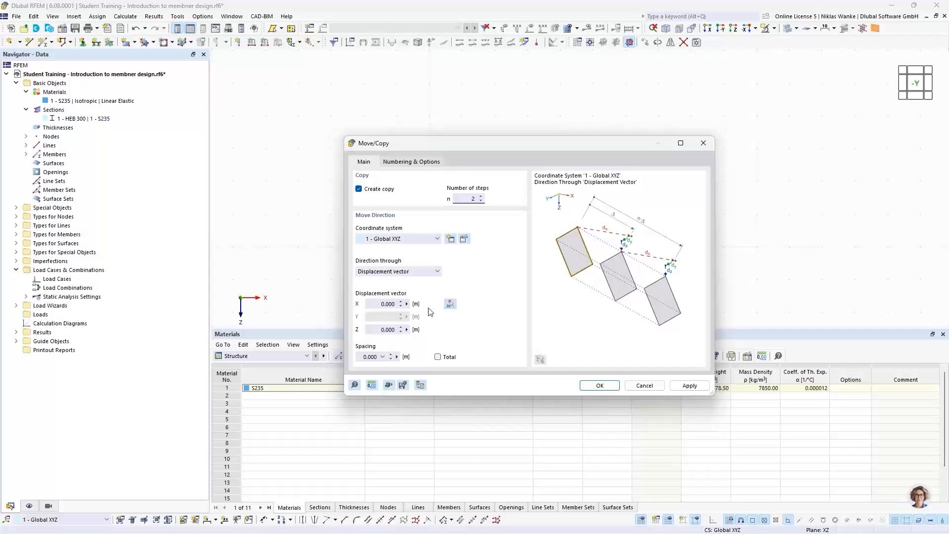
# Define the 3 m X displacement from the pair's origin node to its other base node, and create the copies.
pyautogui.click(375, 304)
pyautogui.moveTo(424, 146); pyautogui.dragTo(540, 276)
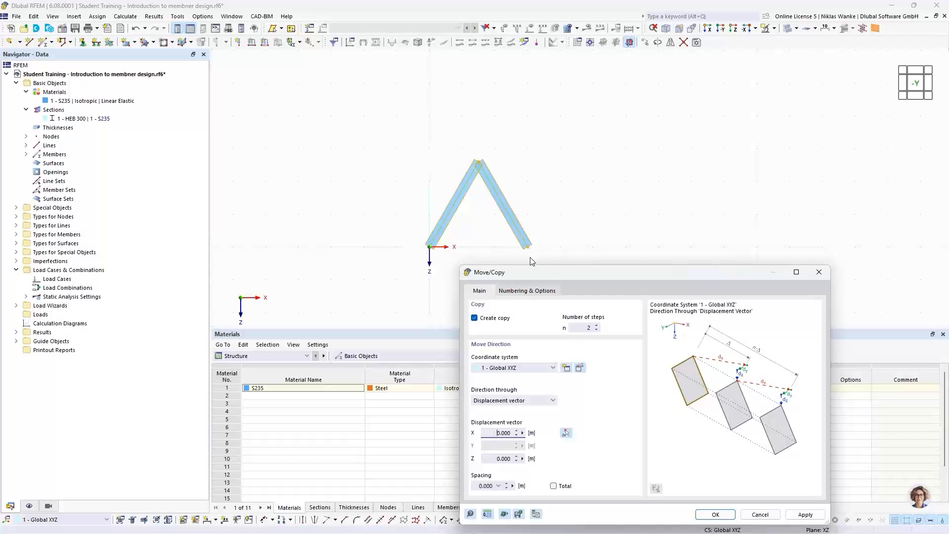
pyautogui.moveTo(628, 273); pyautogui.dragTo(620, 200)
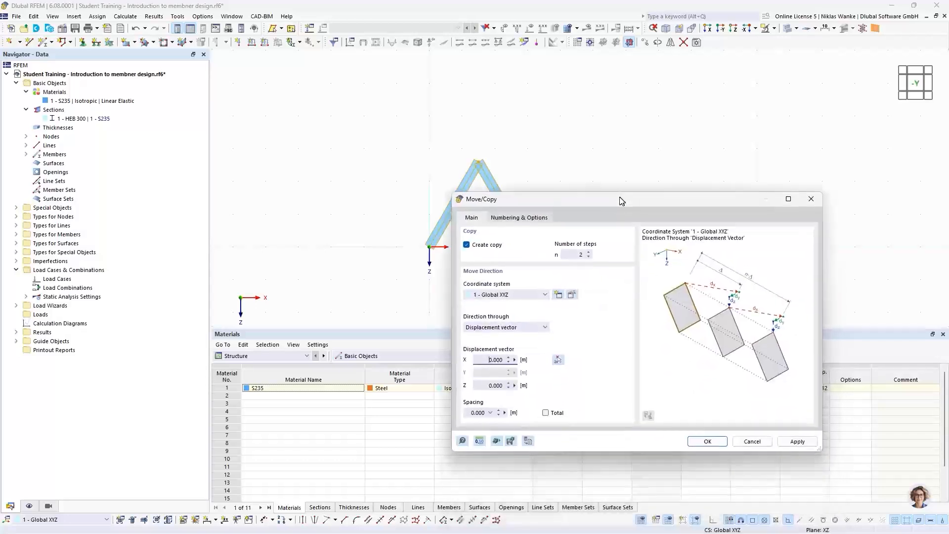
pyautogui.click(557, 361)
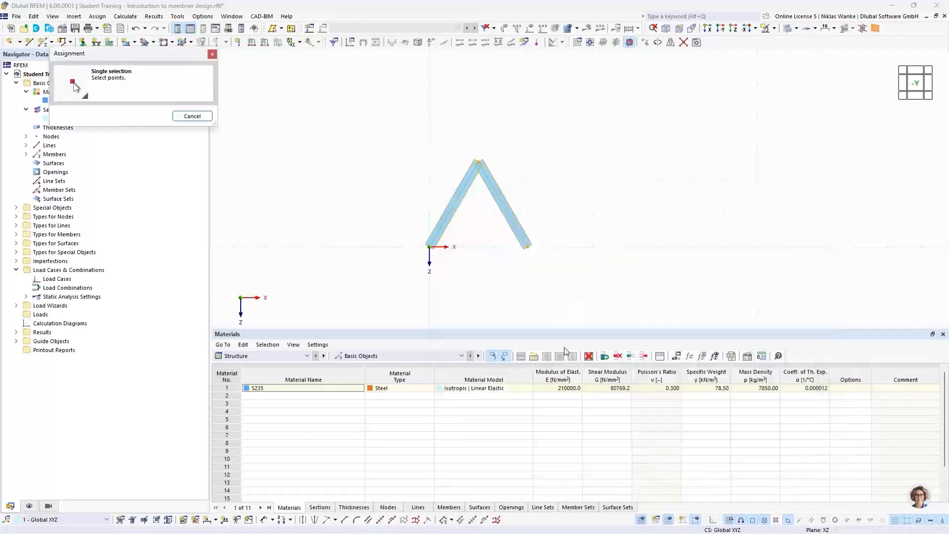
pyautogui.click(429, 246)
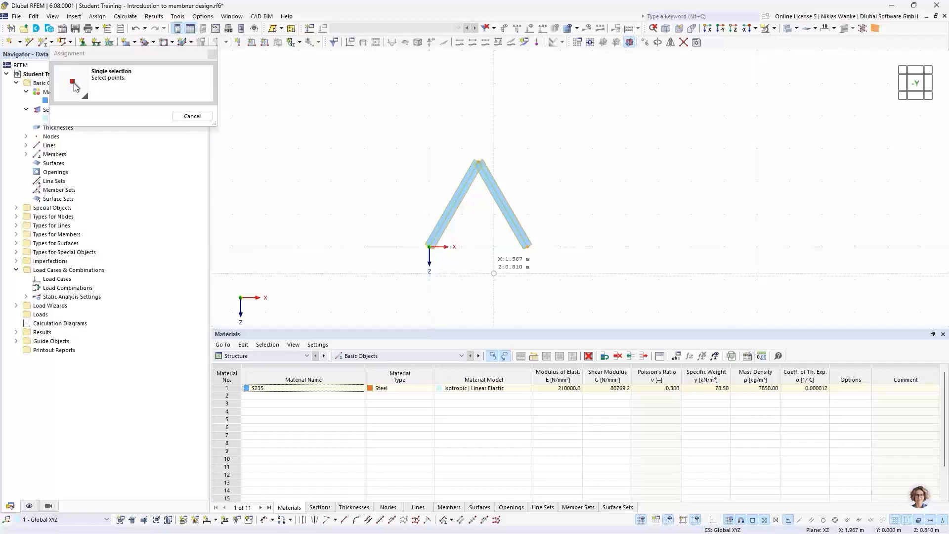
pyautogui.click(527, 246)
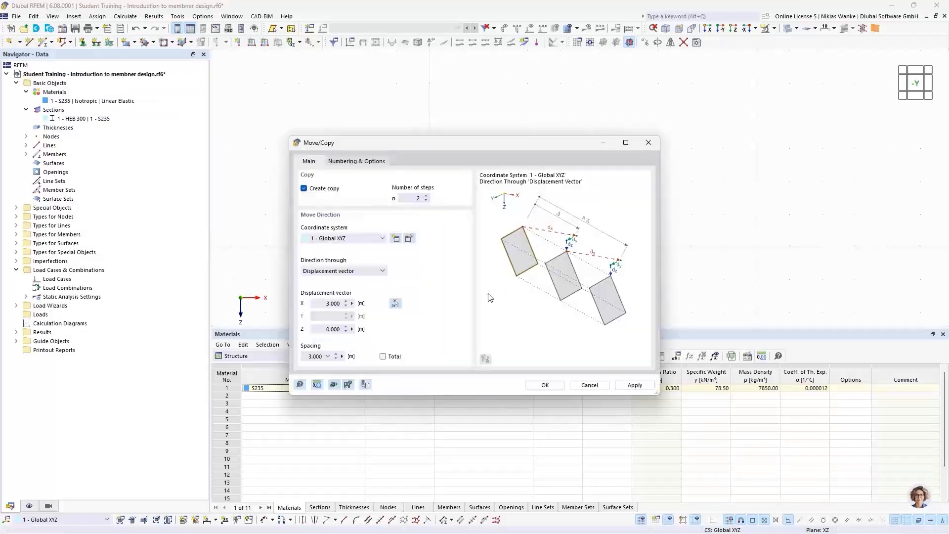
pyautogui.click(323, 304)
pyautogui.moveTo(324, 303); pyautogui.dragTo(357, 304)
pyautogui.click(542, 387)
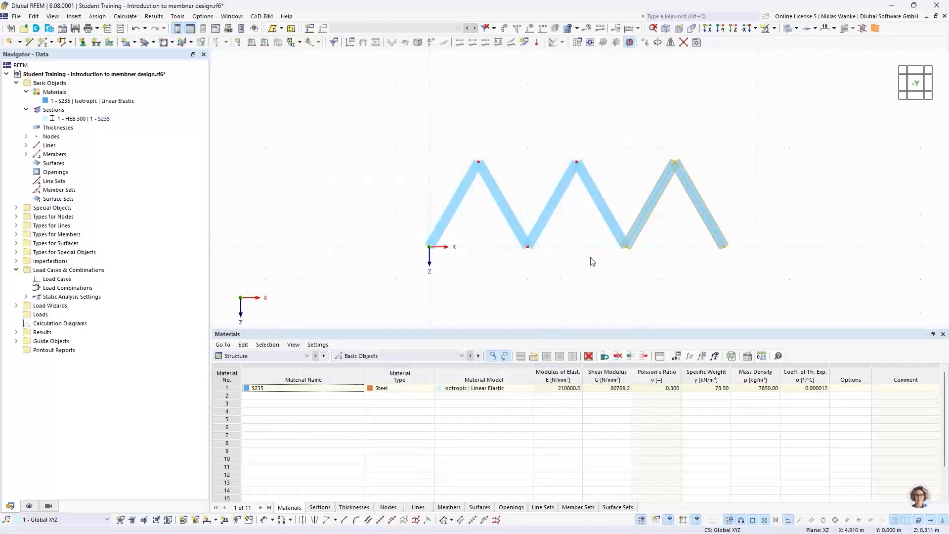
pyautogui.click(591, 258)
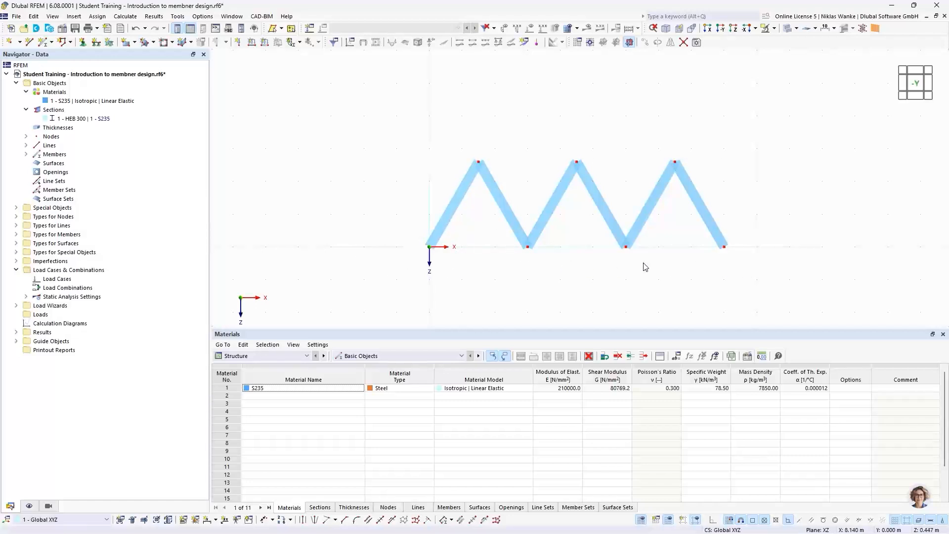
# Add a Truss (only N) member with section HEB 300 in S235 as the top chord, spanning from the first to the last upper node.
pyautogui.click(52, 42)
pyautogui.click(64, 56)
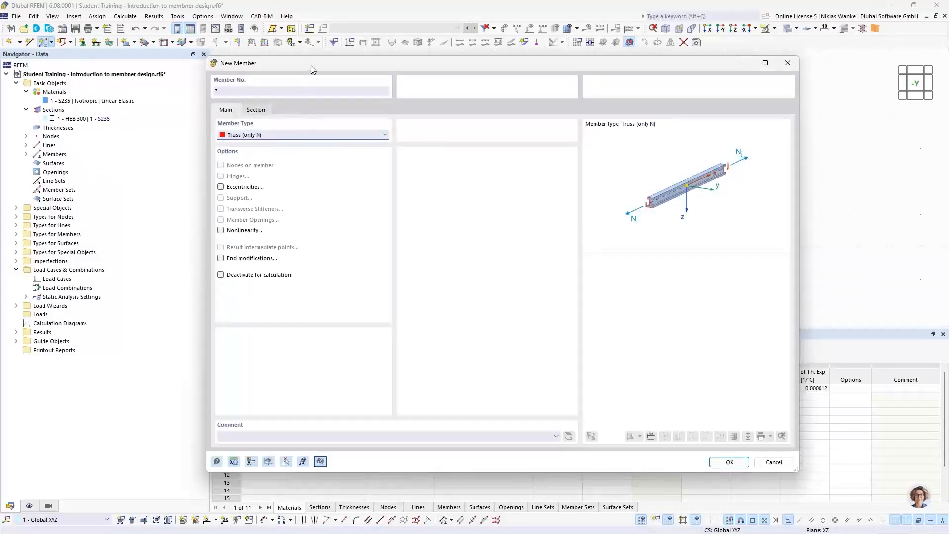
pyautogui.moveTo(312, 66); pyautogui.dragTo(324, 78)
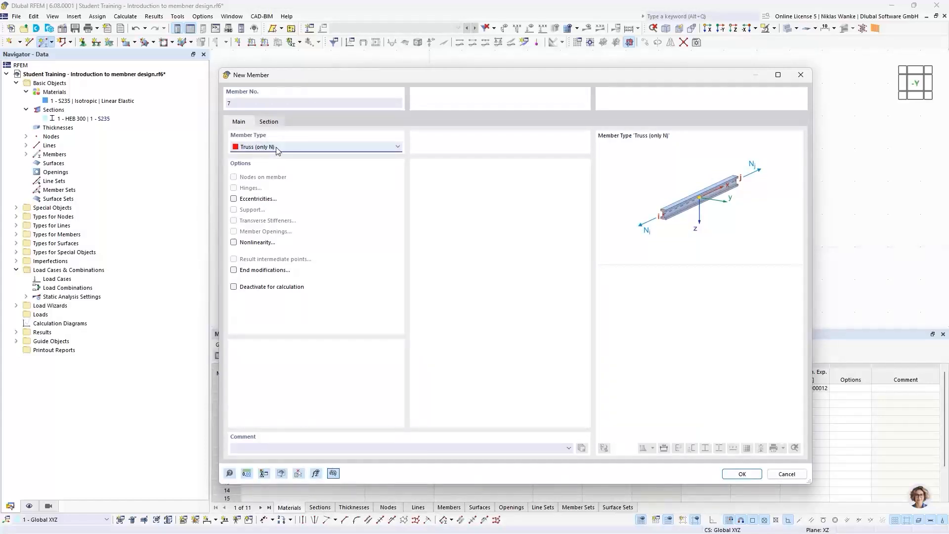
pyautogui.click(270, 122)
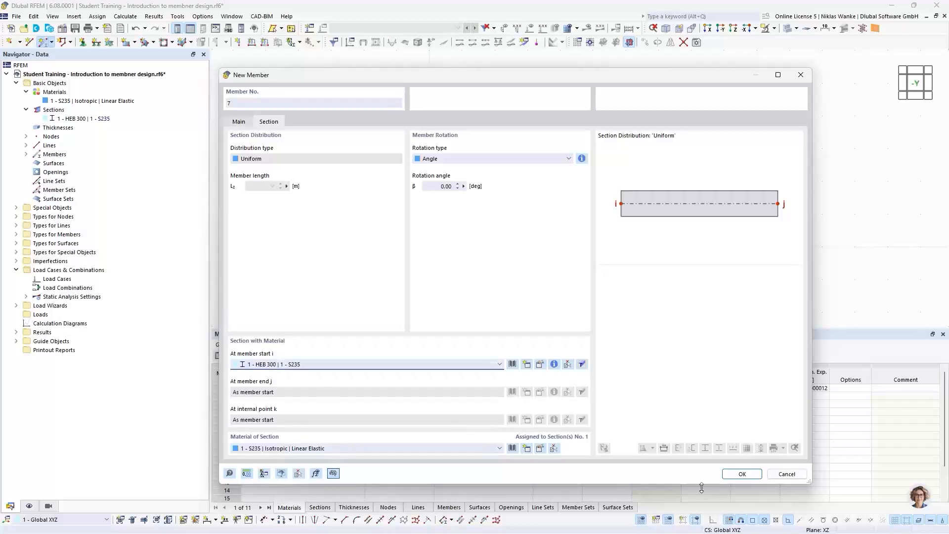
pyautogui.click(742, 474)
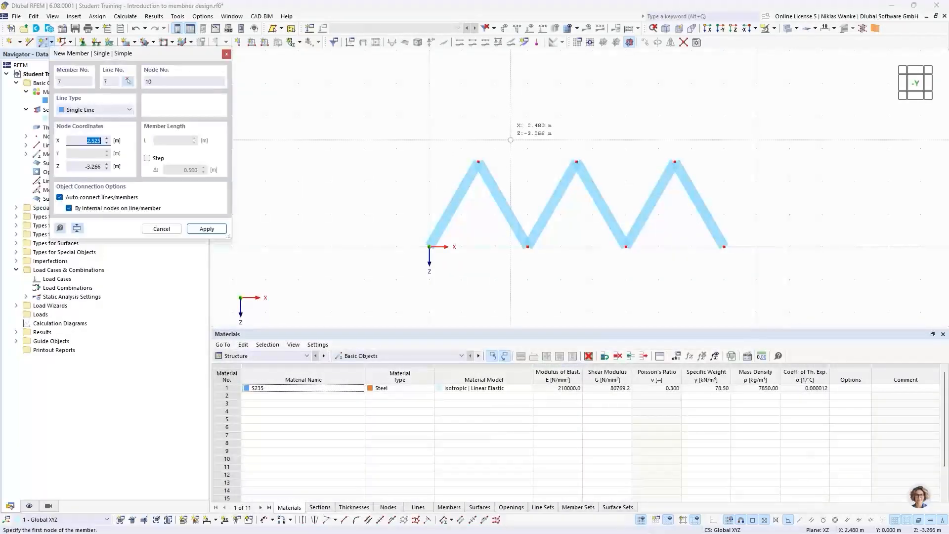
pyautogui.click(478, 162)
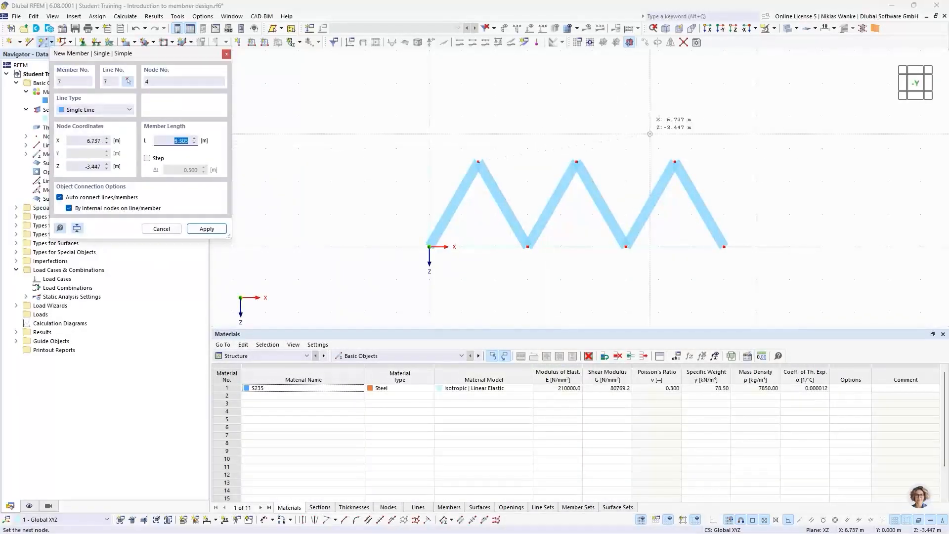
pyautogui.click(674, 162)
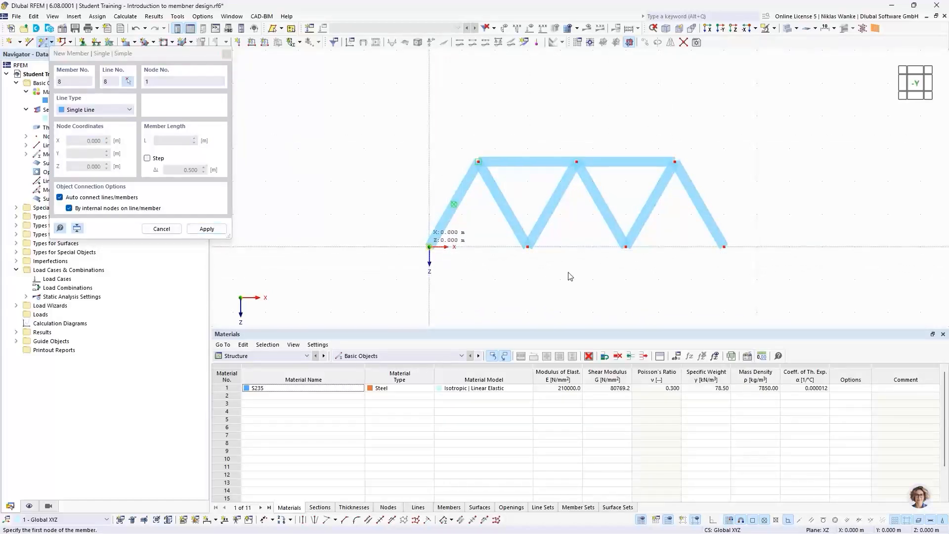
# Add the bottom chord truss member from the coordinate origin to the last base node, and finish placing members.
pyautogui.click(430, 247)
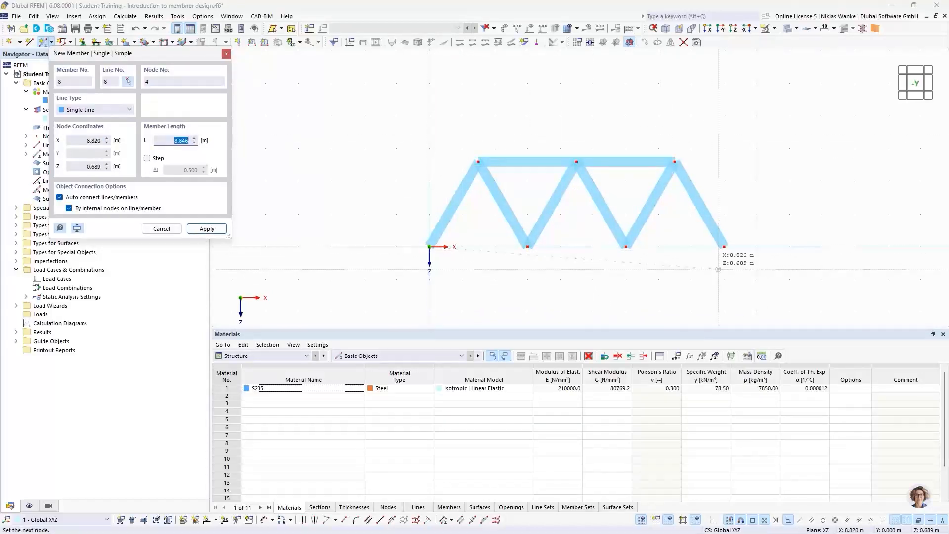
pyautogui.click(730, 224)
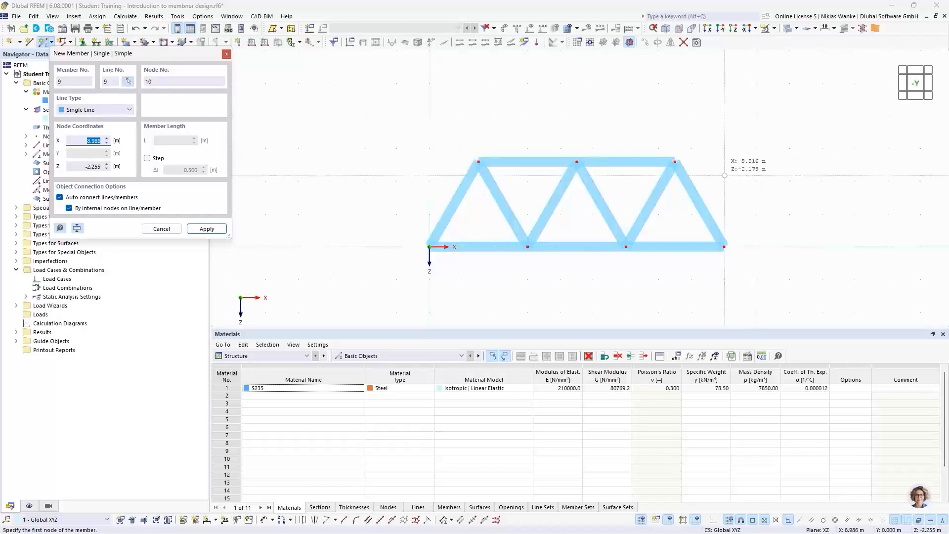
pyautogui.press('Escape')
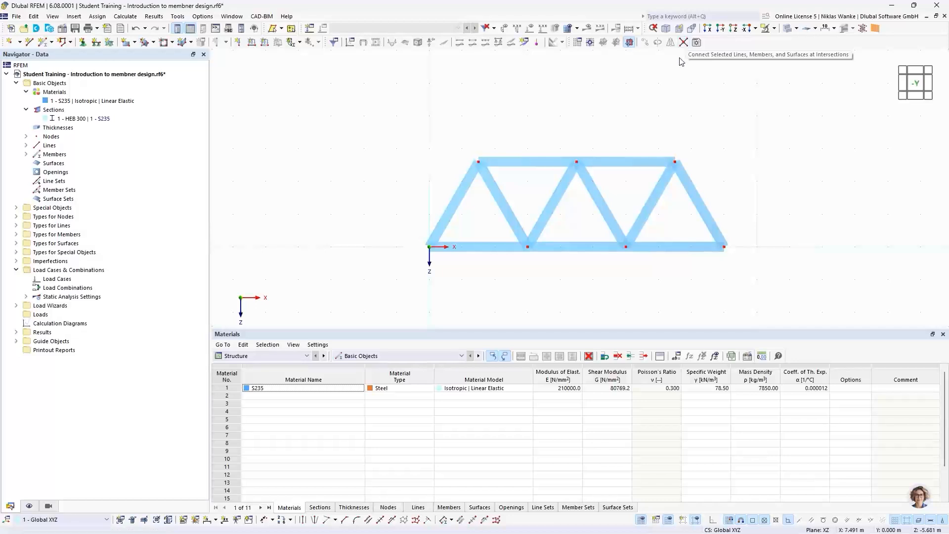
# Connect the lines and members of the whole truss at their intersections.
pyautogui.click(684, 42)
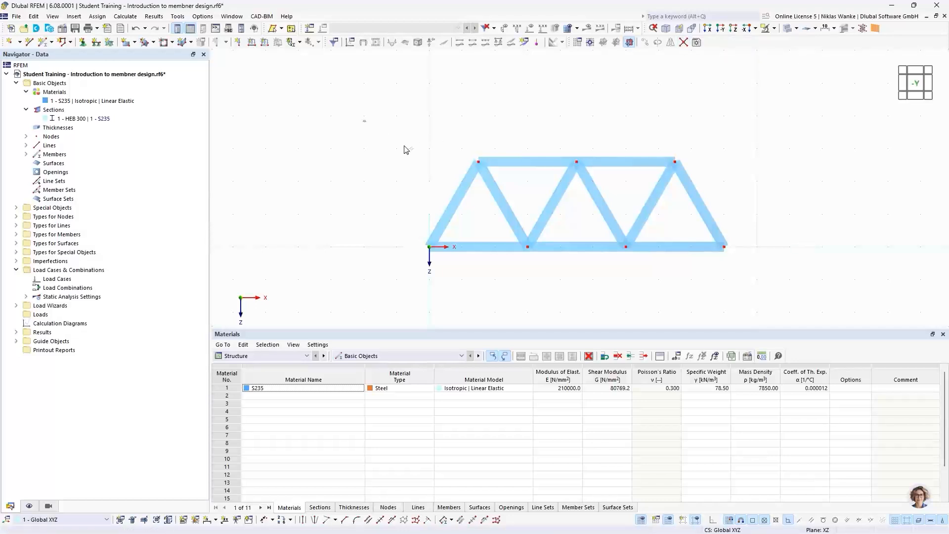
pyautogui.moveTo(363, 120); pyautogui.dragTo(799, 279)
pyautogui.moveTo(413, 206); pyautogui.dragTo(383, 190, button='middle')
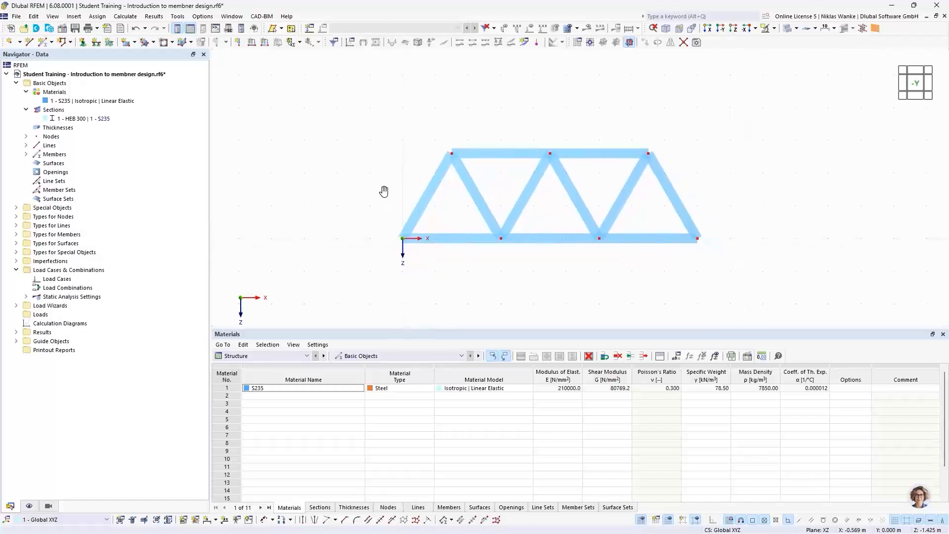
# Add a linear dimension along the first inclined member in the second plane, offset about 0.95 m outside the truss.
pyautogui.click(216, 519)
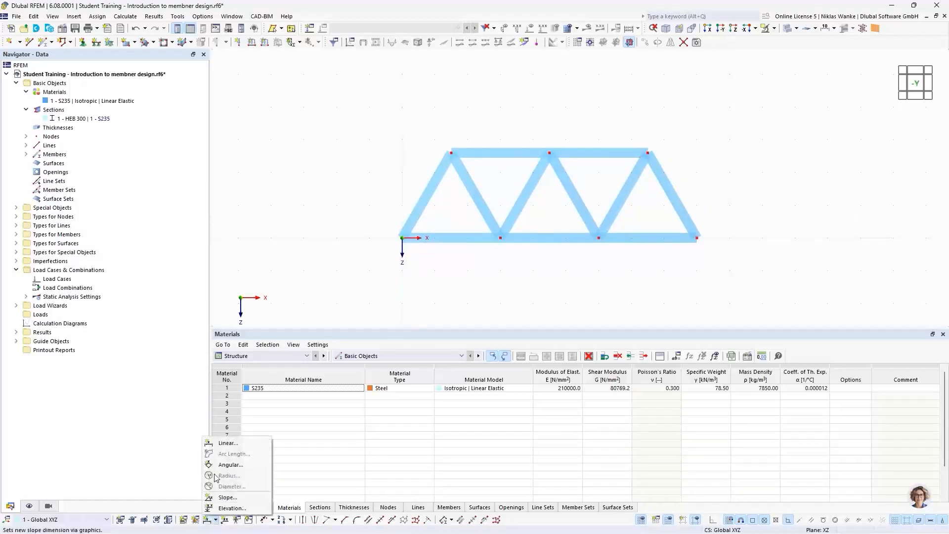
pyautogui.click(225, 444)
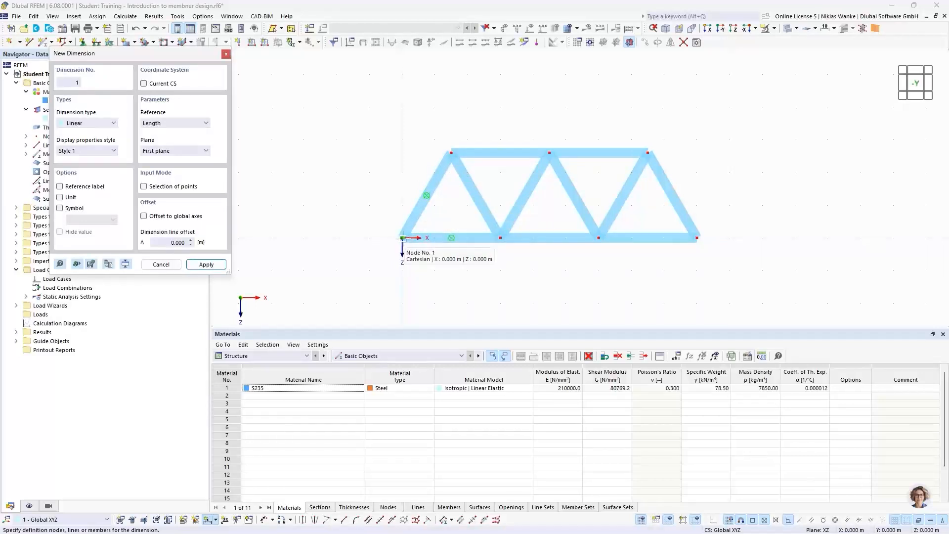
pyautogui.click(419, 208)
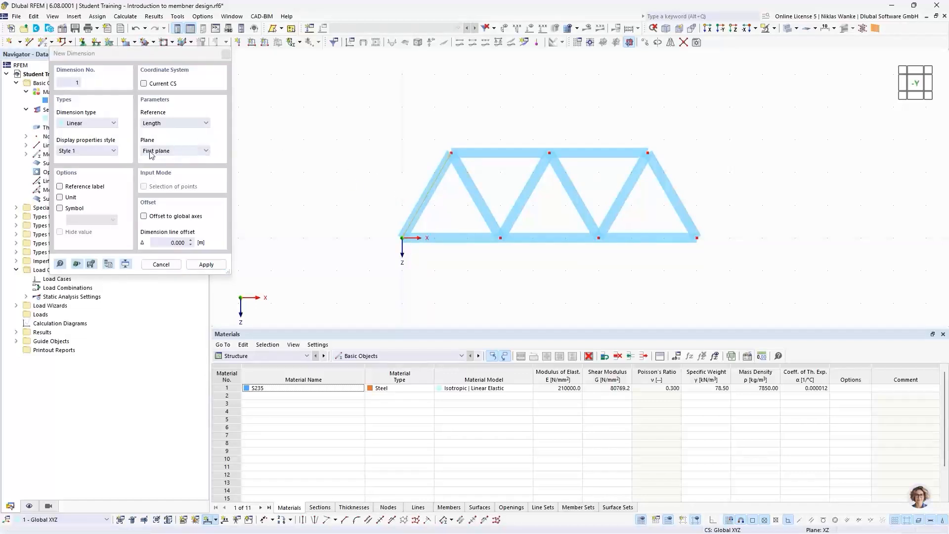
pyautogui.click(173, 150)
pyautogui.click(166, 165)
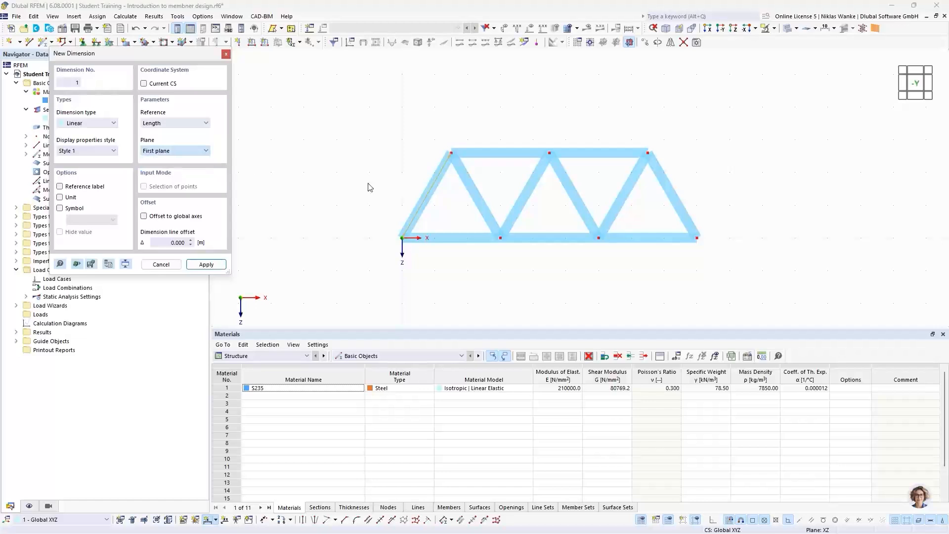
pyautogui.click(403, 184)
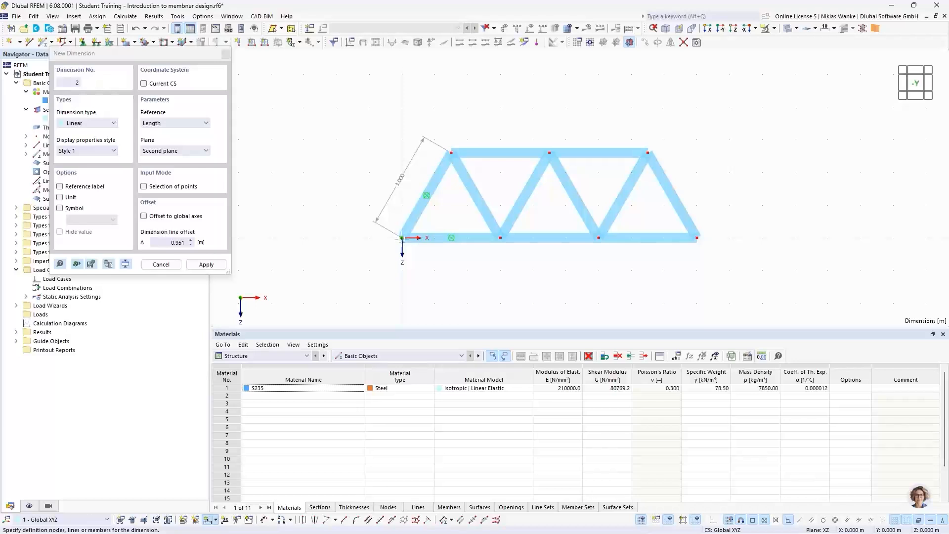
# Add a chain of linear dimensions across the four bottom chord nodes, offset about 0.9 m below the chord.
pyautogui.click(403, 239)
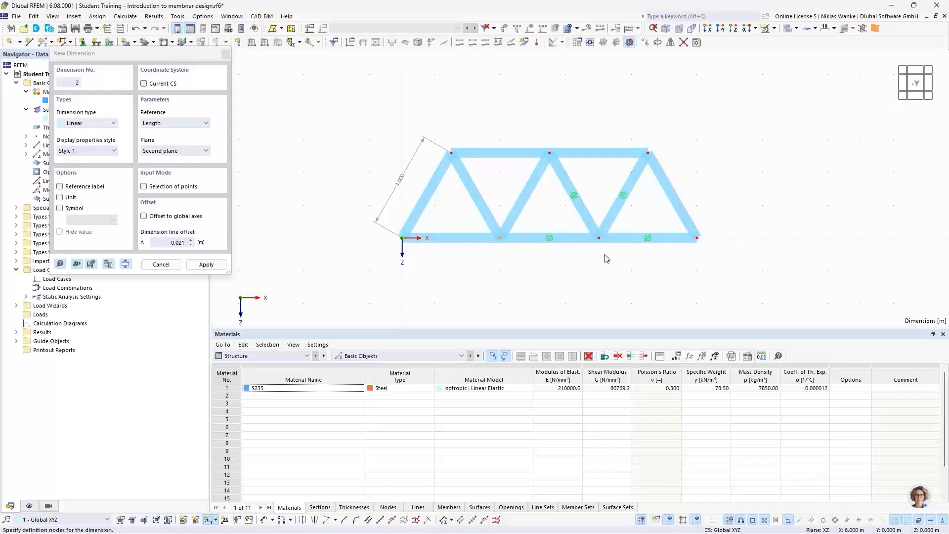
pyautogui.click(599, 239)
pyautogui.click(698, 238)
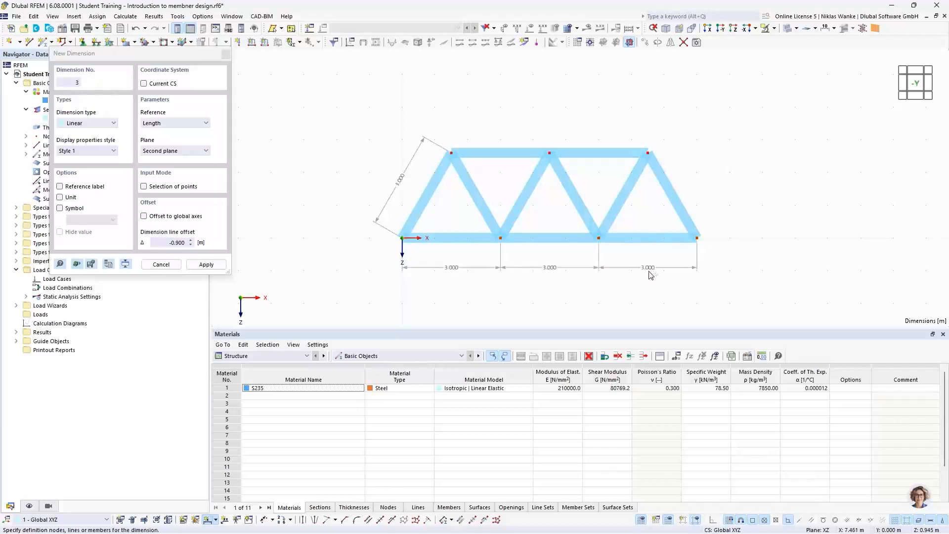
pyautogui.click(458, 279)
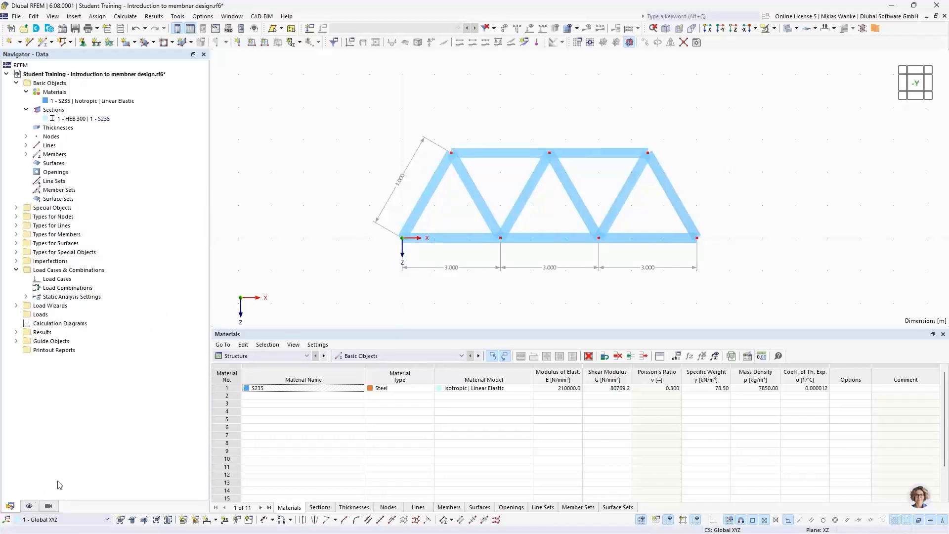
# Turn off the display of the global coordinate system X, Y, Z in the zero point.
pyautogui.click(31, 505)
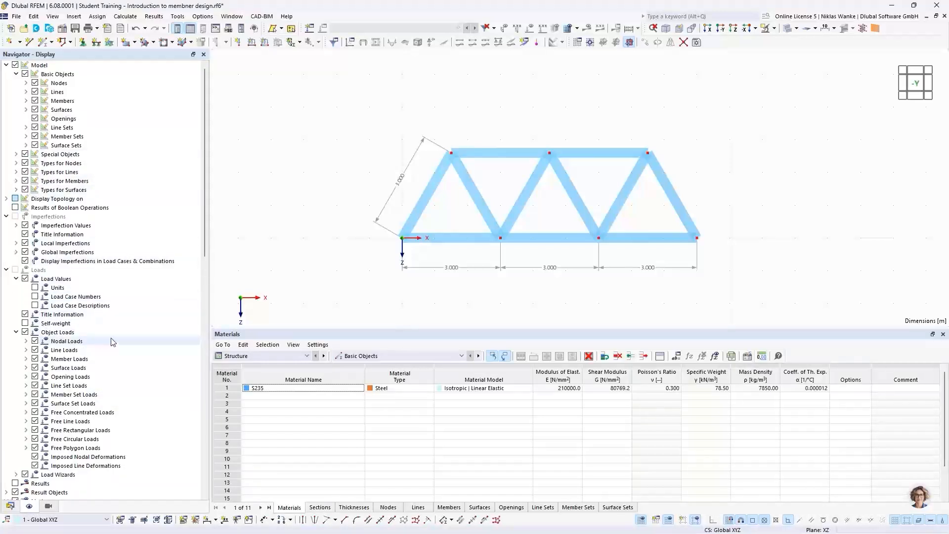
pyautogui.moveTo(204, 185)
pyautogui.mouseDown()
pyautogui.moveTo(205, 202)
pyautogui.moveTo(204, 185)
pyautogui.mouseUp()
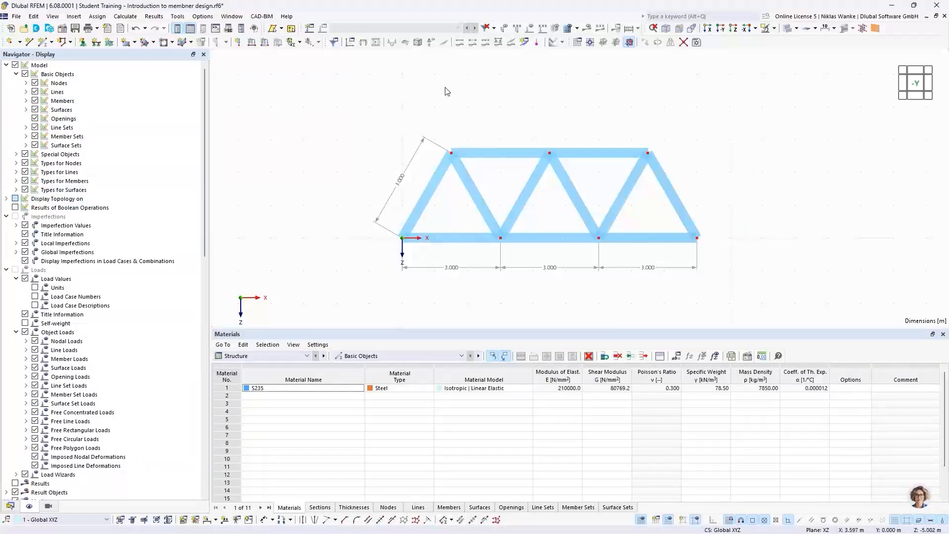
pyautogui.scroll(-11, 94, 317)
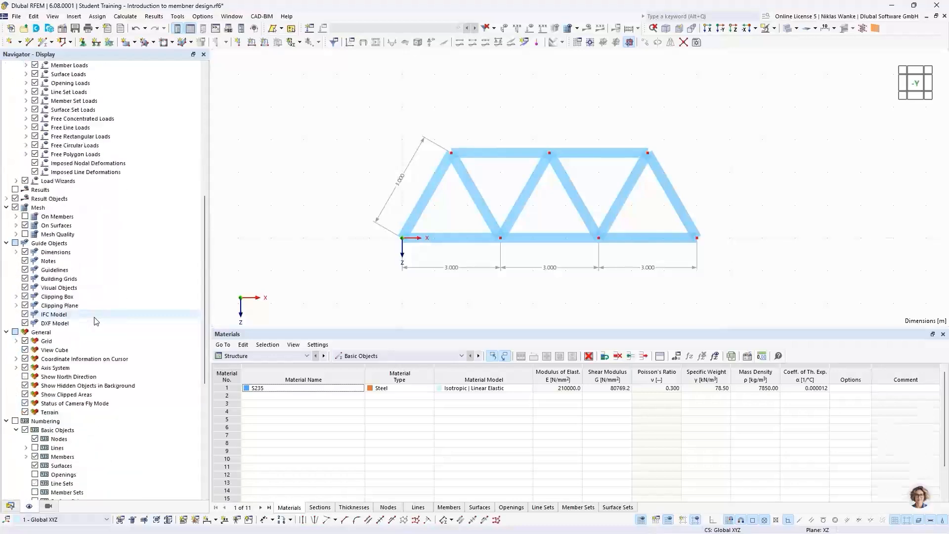
pyautogui.scroll(-4, 96, 321)
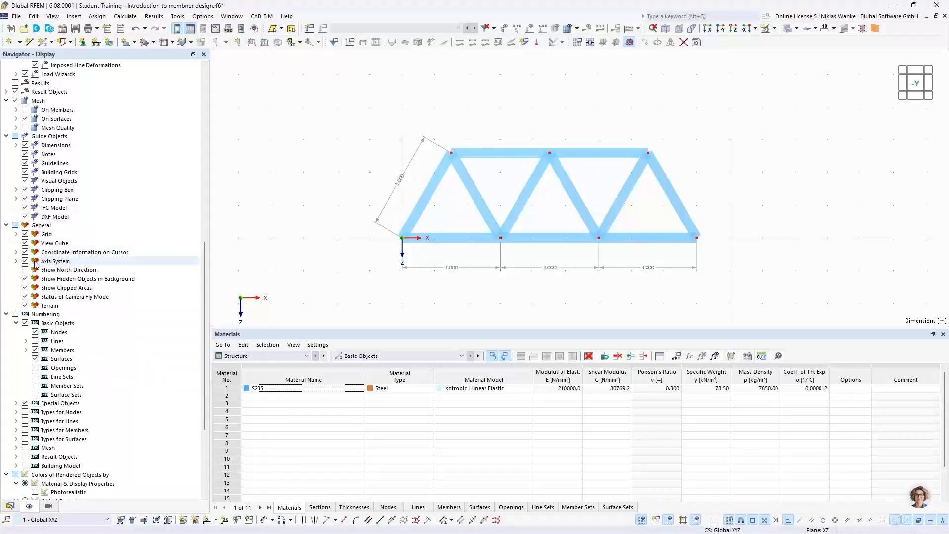
pyautogui.click(16, 261)
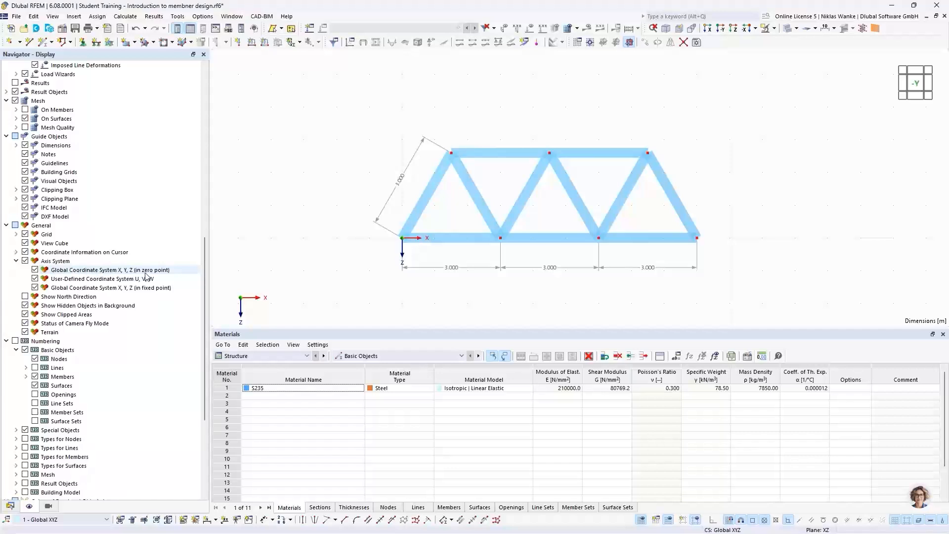
pyautogui.click(34, 270)
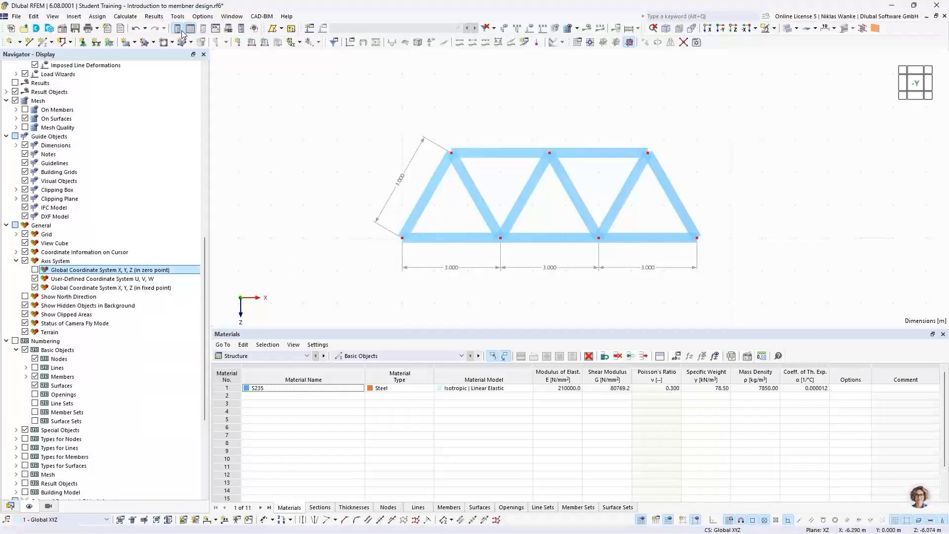
# Start assigning the Gelenkig nodal support and check its translational and rotational support conditions.
pyautogui.click(84, 43)
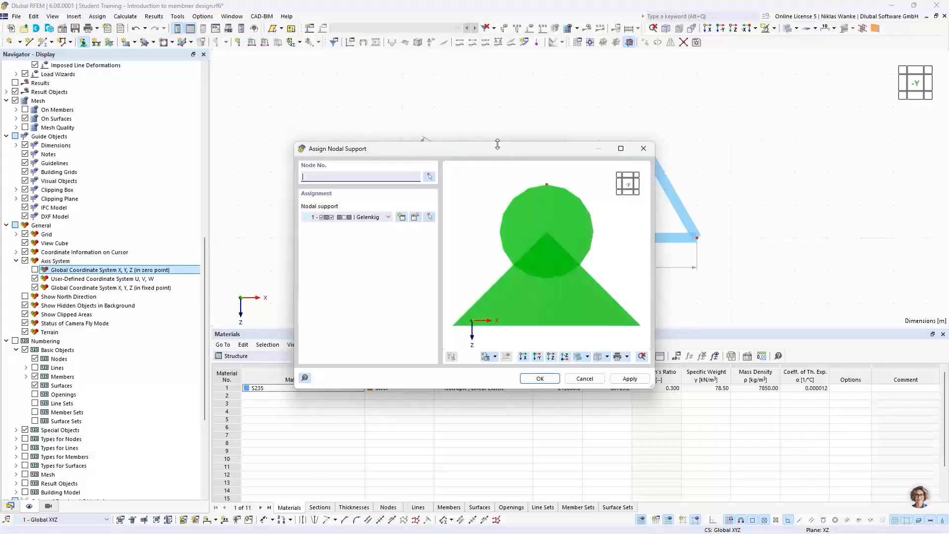
pyautogui.click(380, 218)
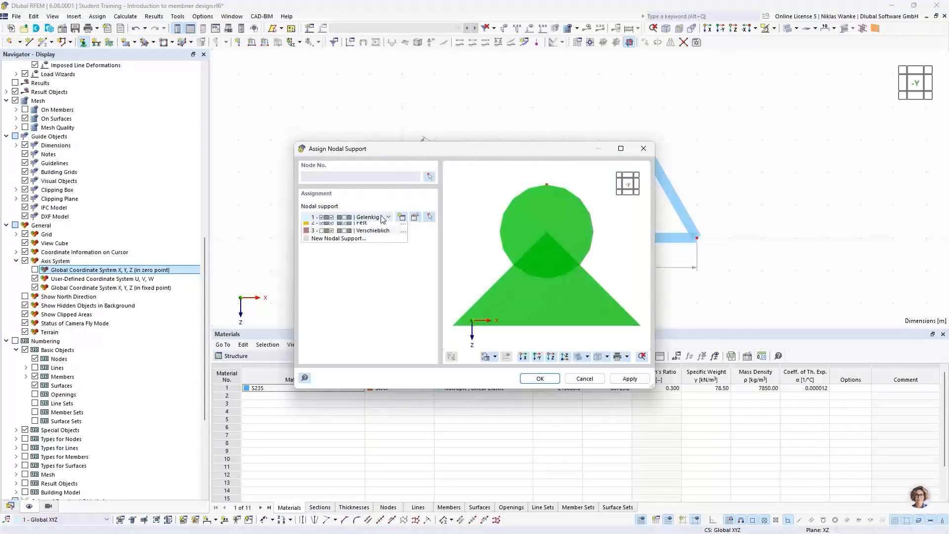
pyautogui.click(359, 234)
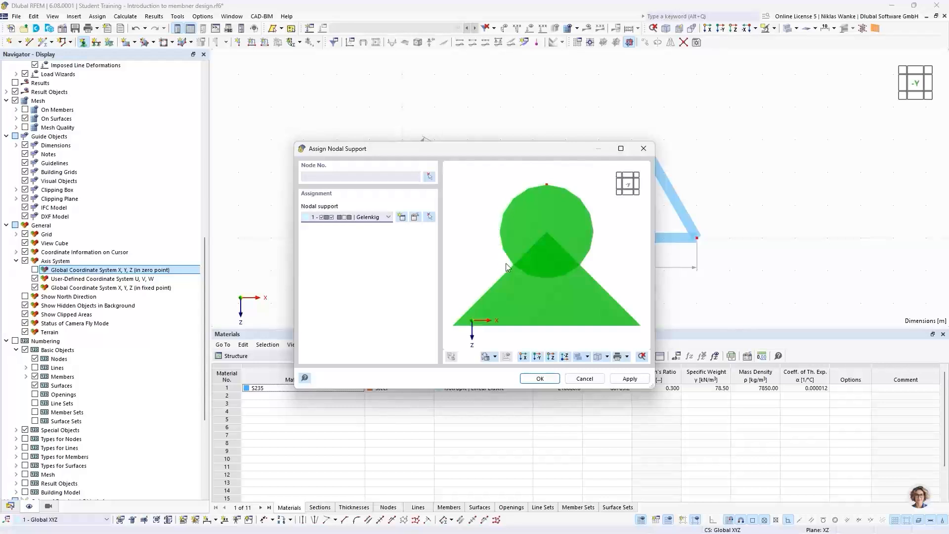
pyautogui.click(414, 221)
pyautogui.click(415, 218)
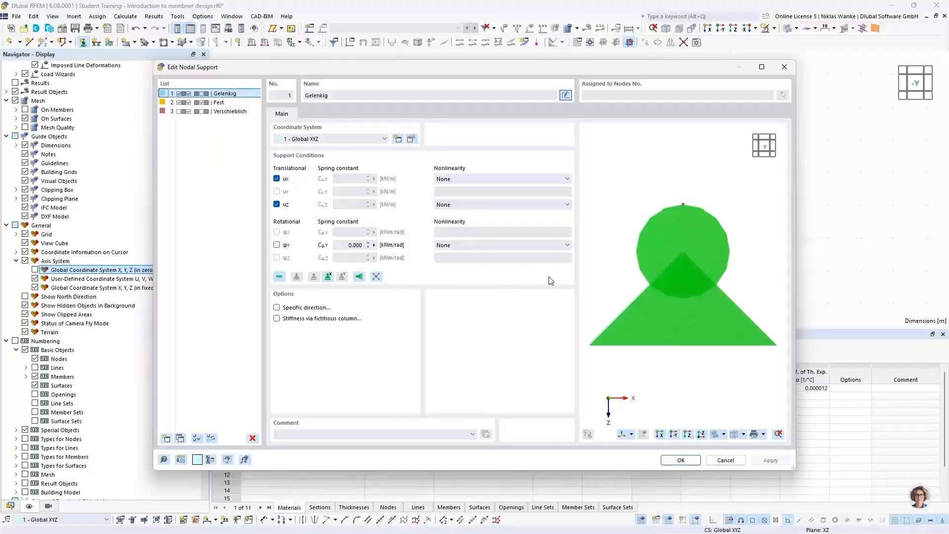
pyautogui.click(677, 461)
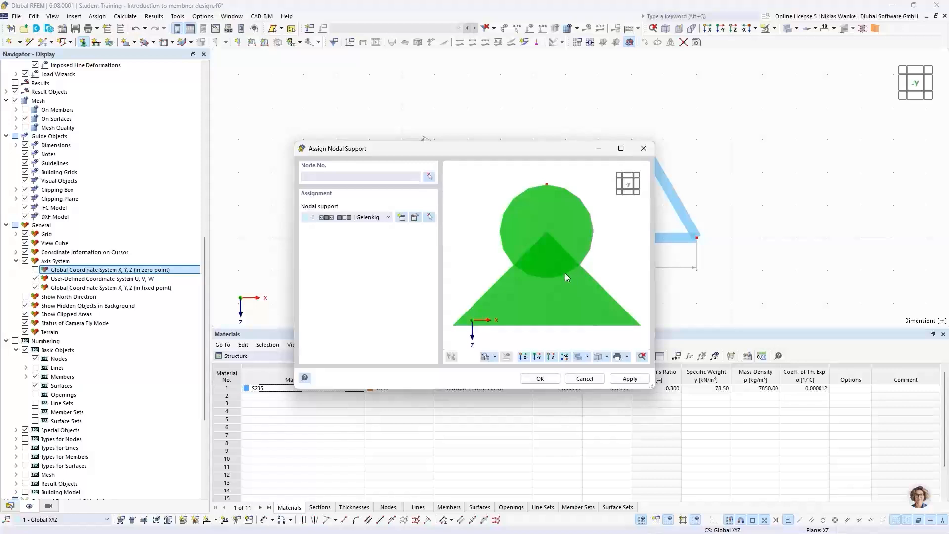
# Assign the Gelenkig nodal support to the two end nodes of the bottom chord.
pyautogui.click(546, 380)
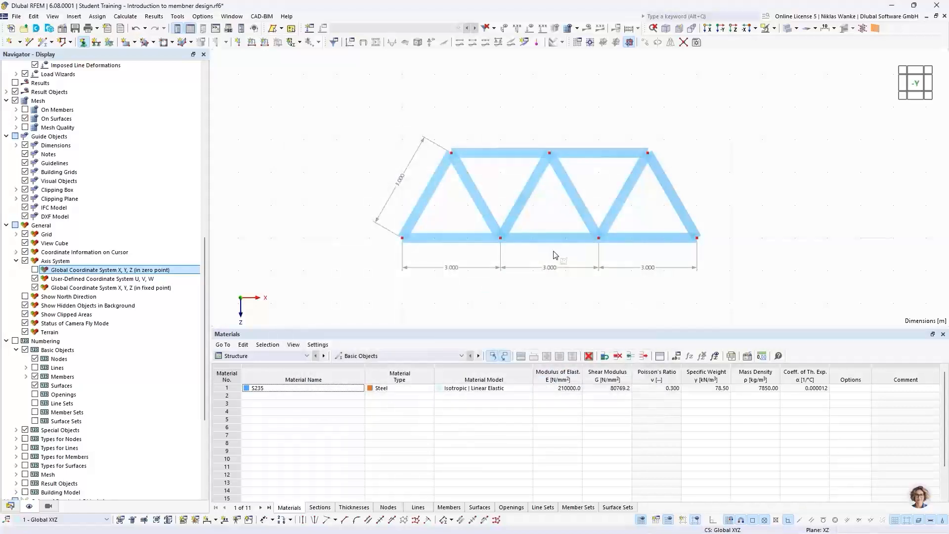
pyautogui.click(402, 237)
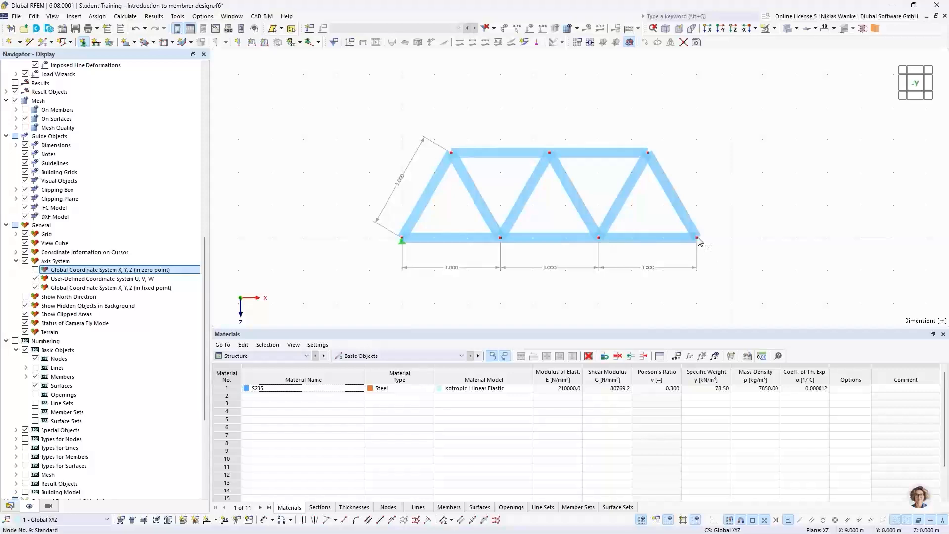
pyautogui.click(697, 238)
pyautogui.press('Escape')
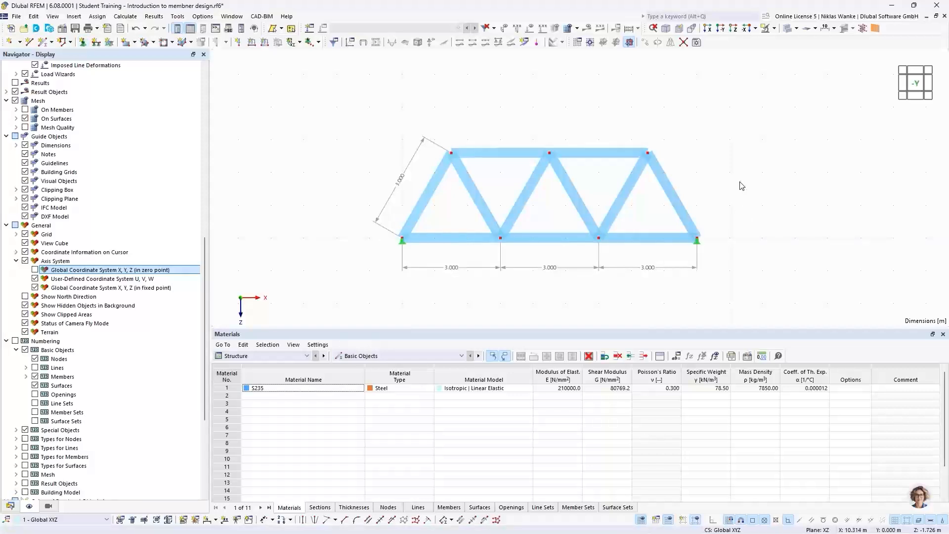
# Enlarge the display size of the nodal support symbols.
pyautogui.rightClick(703, 247)
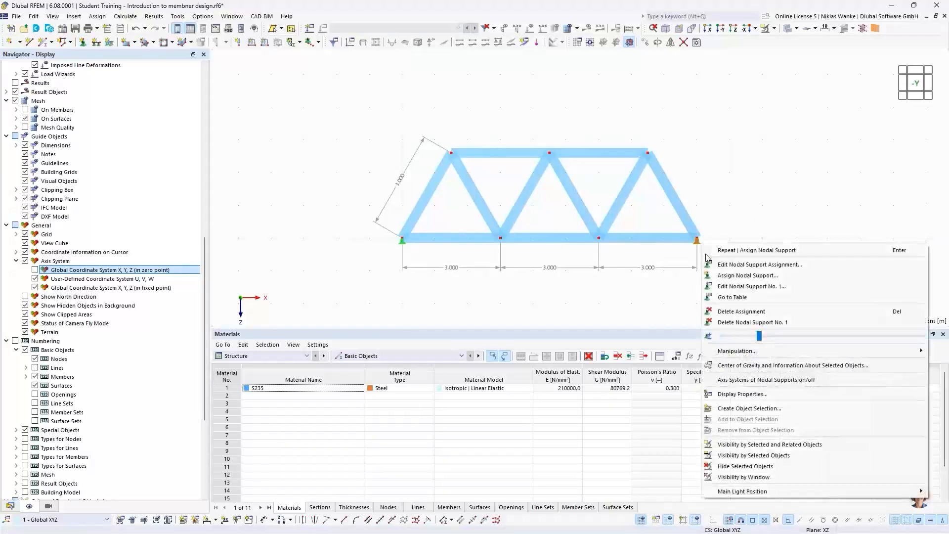
pyautogui.moveTo(756, 338); pyautogui.dragTo(798, 342)
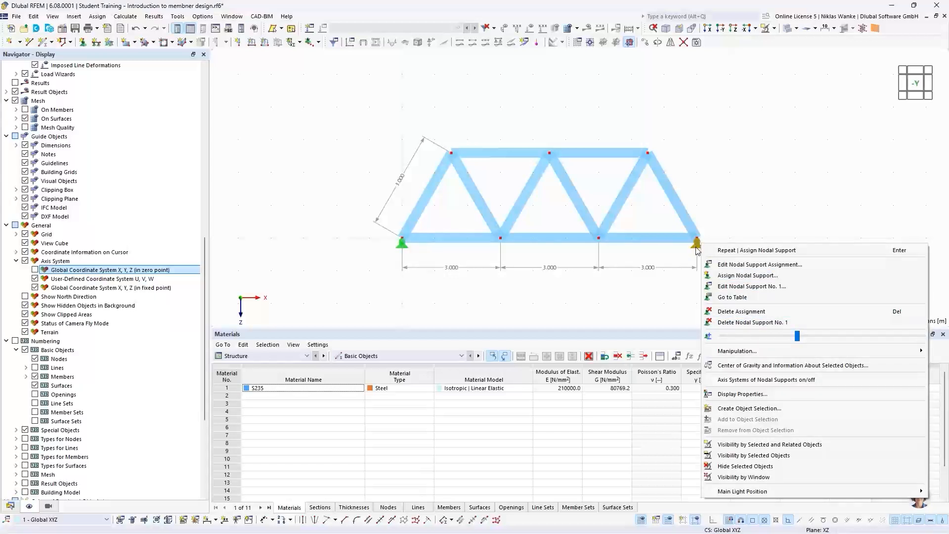
# Increase the size of the nodal support symbols further at both ends of the bottom chord.
pyautogui.moveTo(798, 337); pyautogui.dragTo(865, 341)
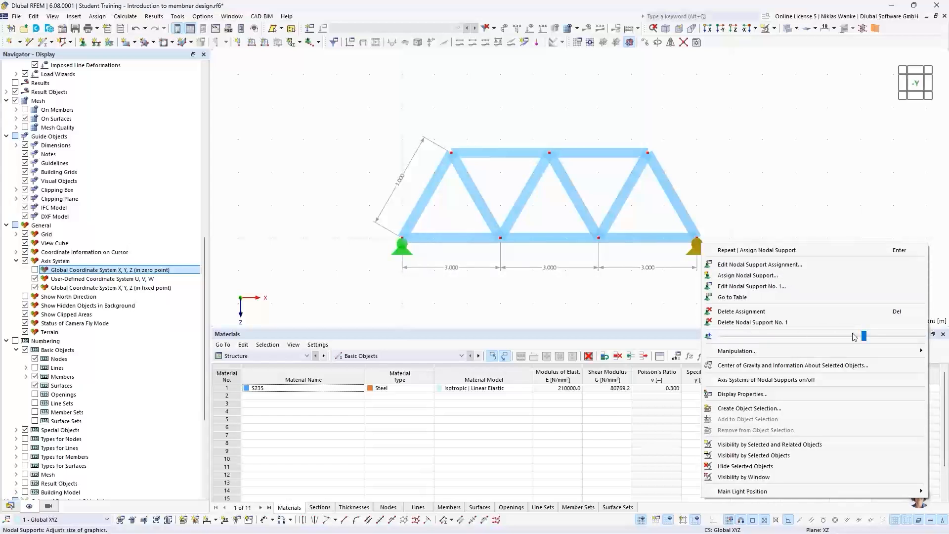
pyautogui.moveTo(865, 337)
pyautogui.mouseDown()
pyautogui.moveTo(766, 340)
pyautogui.moveTo(863, 340)
pyautogui.mouseUp()
pyautogui.click(724, 192)
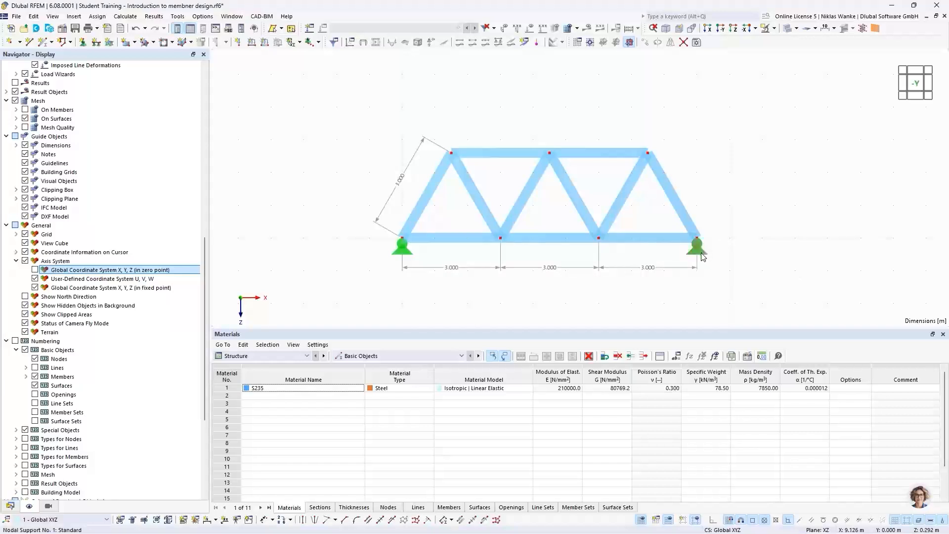
# Create a new nodal support for the right end node of the bottom chord with the translational uX restraint released.
pyautogui.moveTo(702, 252)
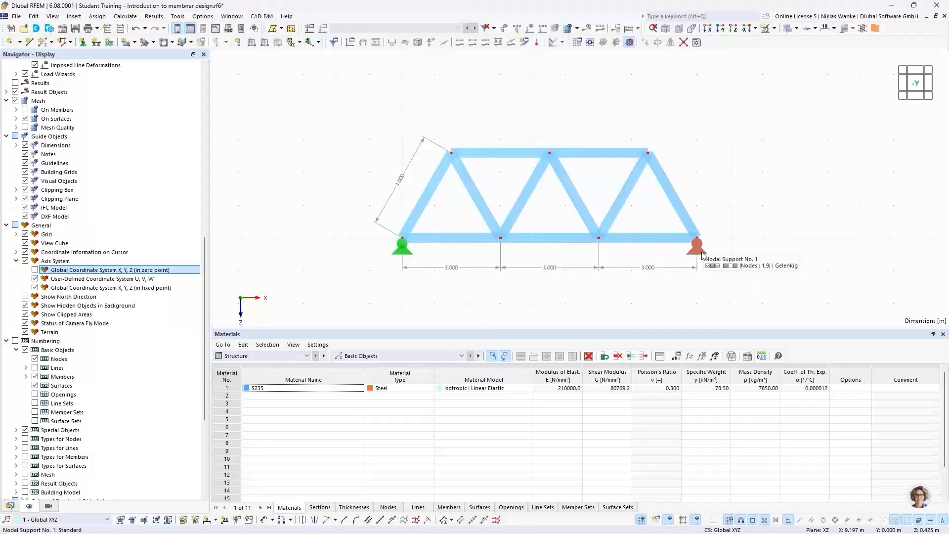
pyautogui.doubleClick(702, 253)
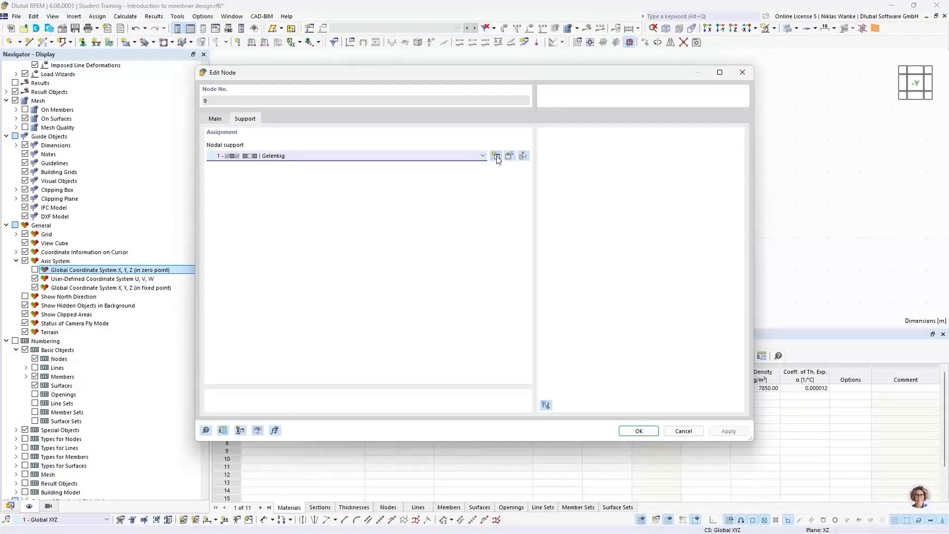
pyautogui.click(479, 156)
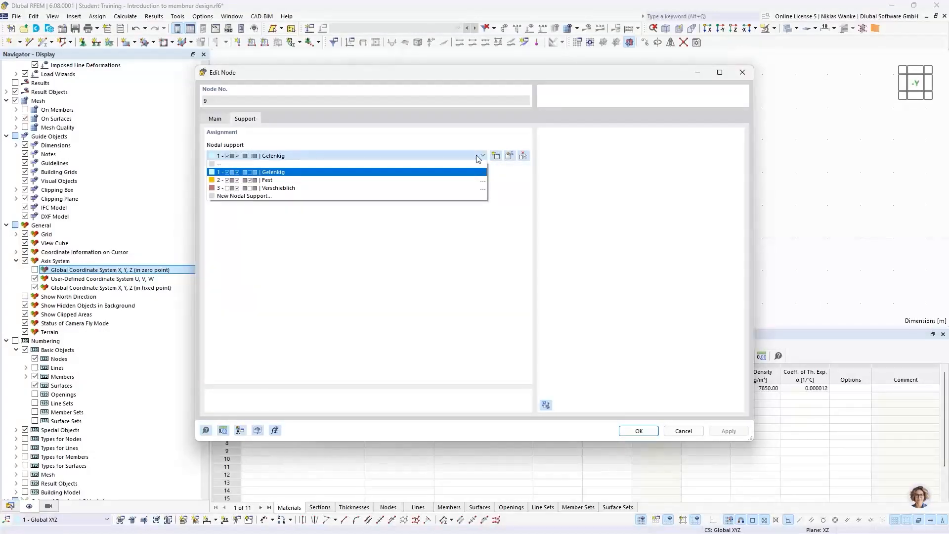
pyautogui.click(480, 157)
pyautogui.click(497, 156)
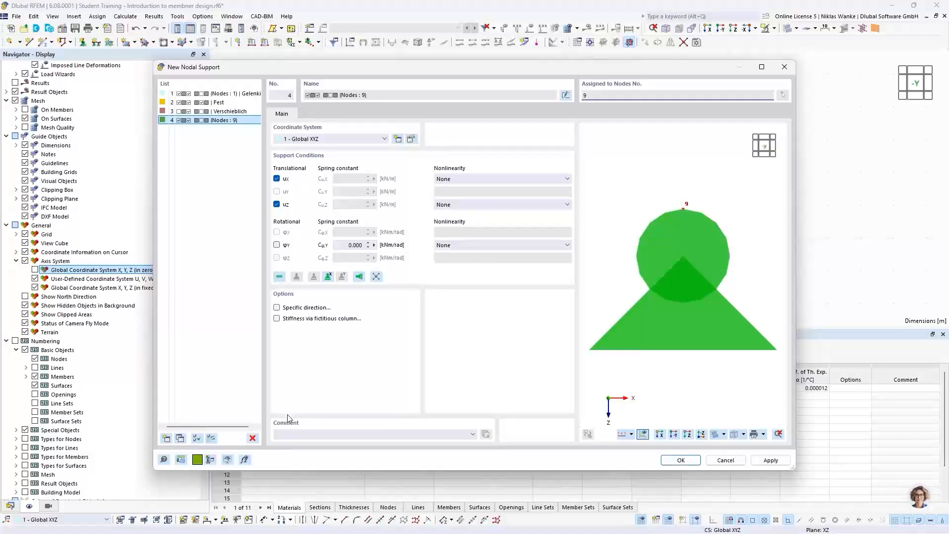
pyautogui.moveTo(406, 65); pyautogui.dragTo(448, 49)
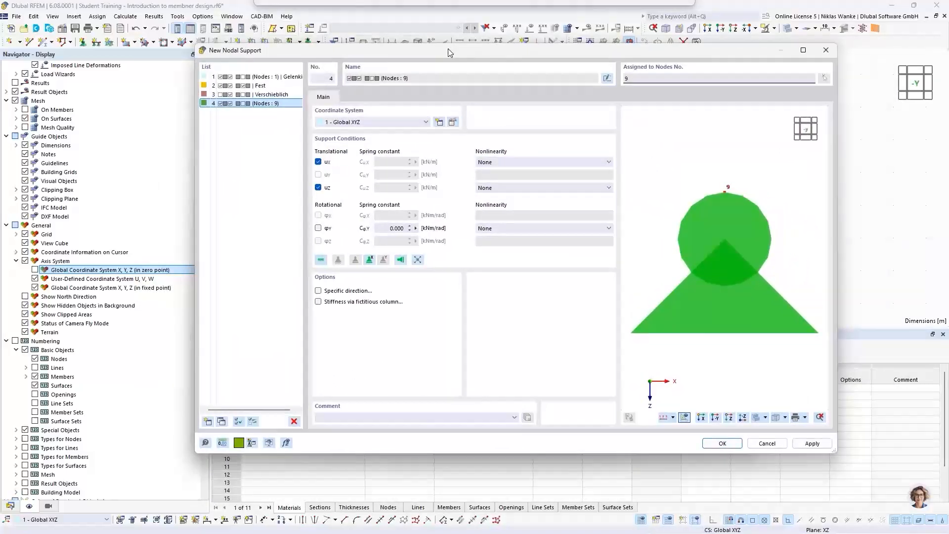
pyautogui.click(318, 162)
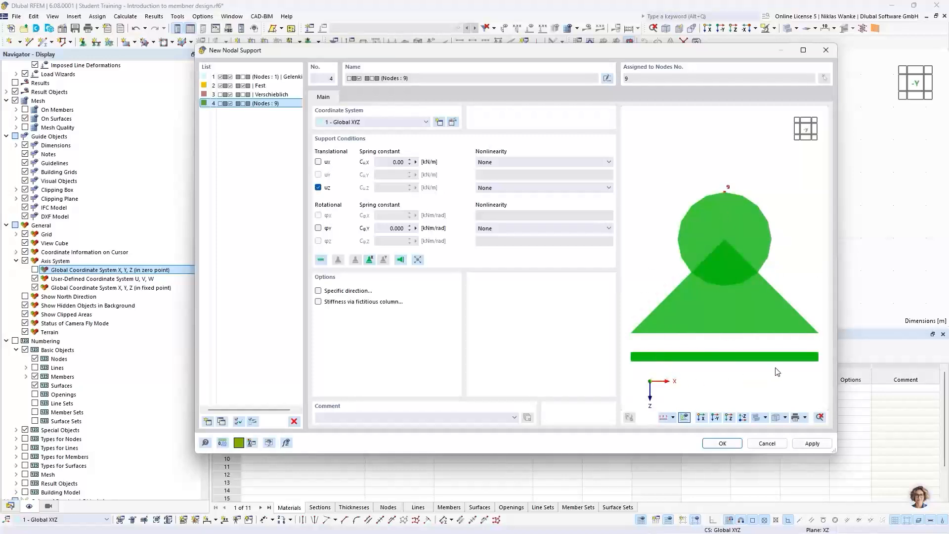
pyautogui.keyDown('ctrl'); pyautogui.moveTo(720, 343); pyautogui.dragTo(716, 301, button='middle'); pyautogui.keyUp('ctrl')
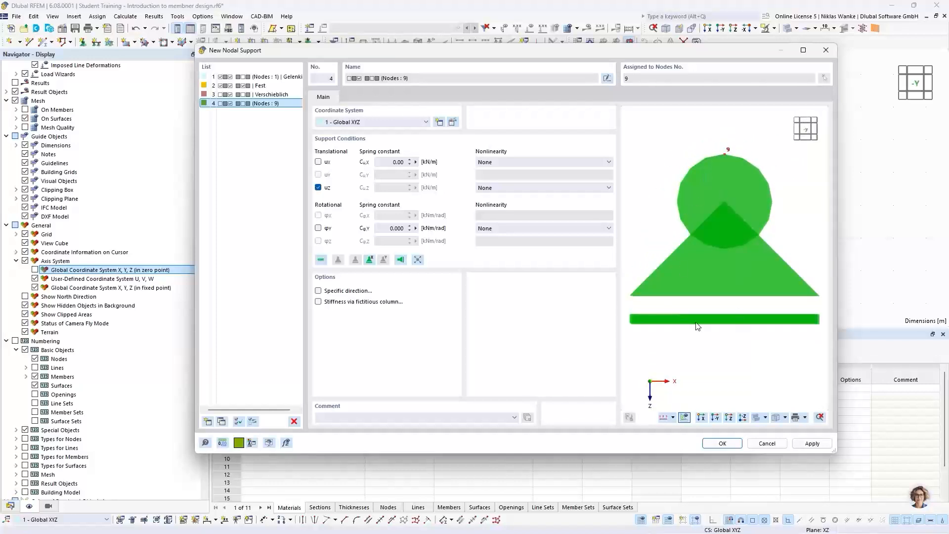
pyautogui.click(728, 443)
pyautogui.click(637, 431)
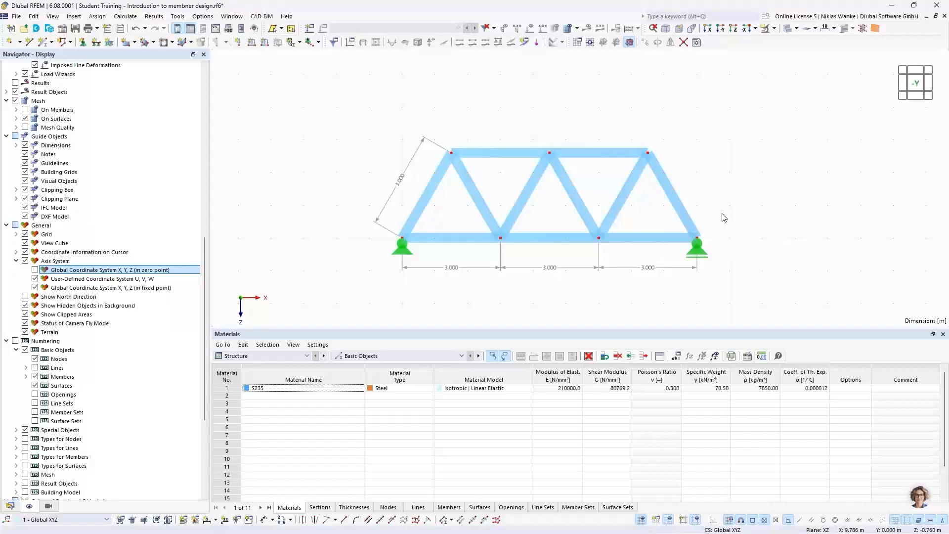
# Create a new load case LC1 named Design Loads.
pyautogui.moveTo(706, 183); pyautogui.dragTo(707, 236, button='middle')
pyautogui.scroll(-1, 712, 237)
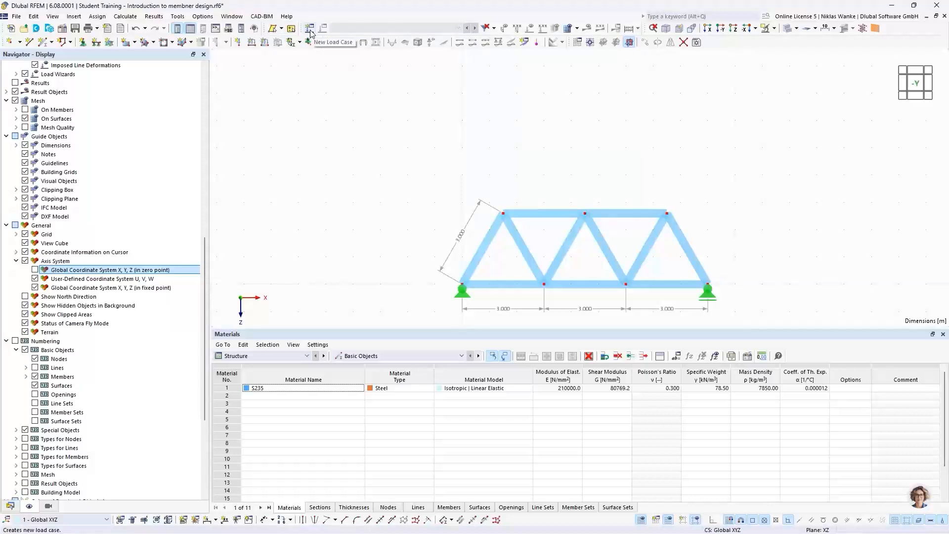
pyautogui.click(10, 506)
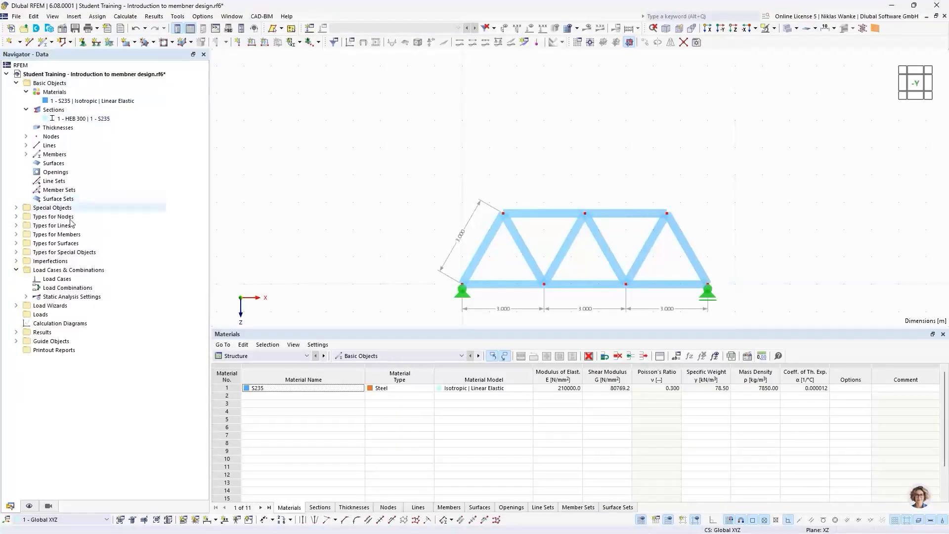
pyautogui.rightClick(62, 280)
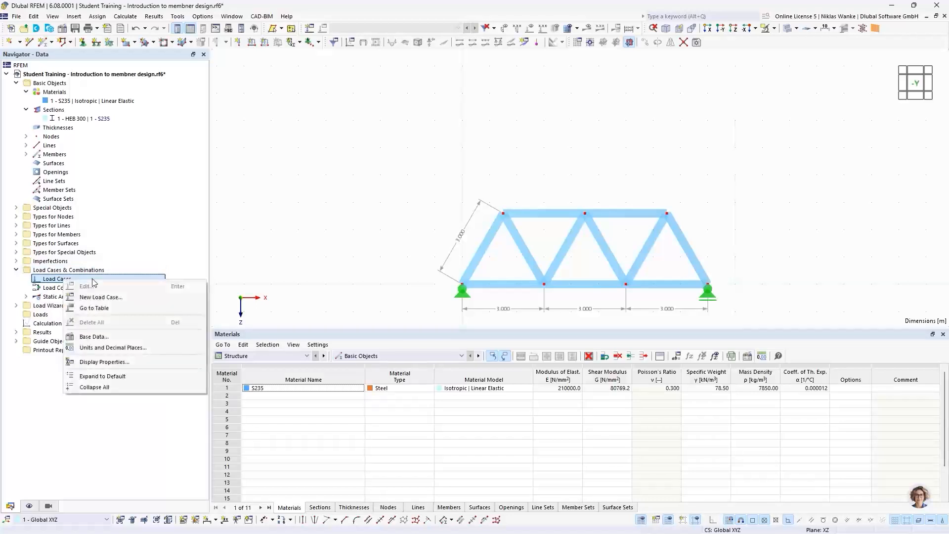
pyautogui.click(123, 298)
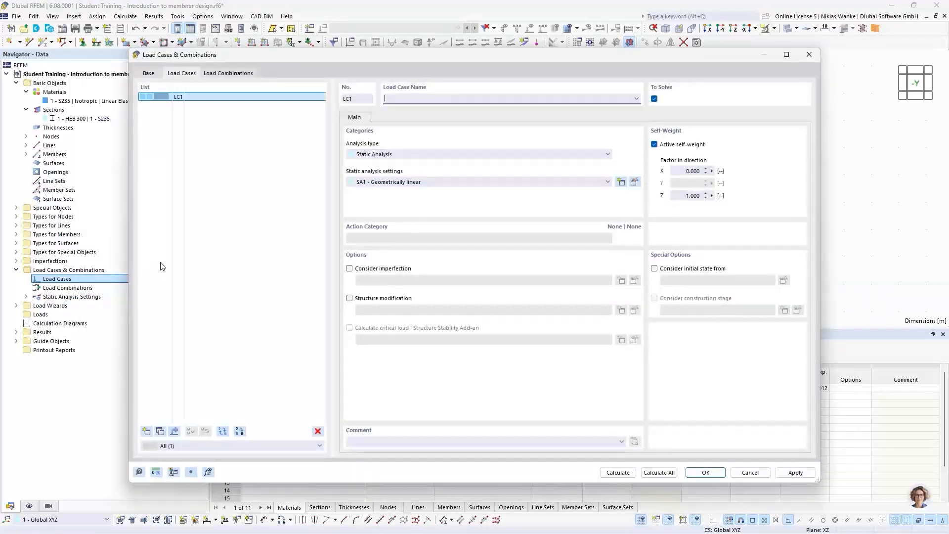
pyautogui.click(241, 133)
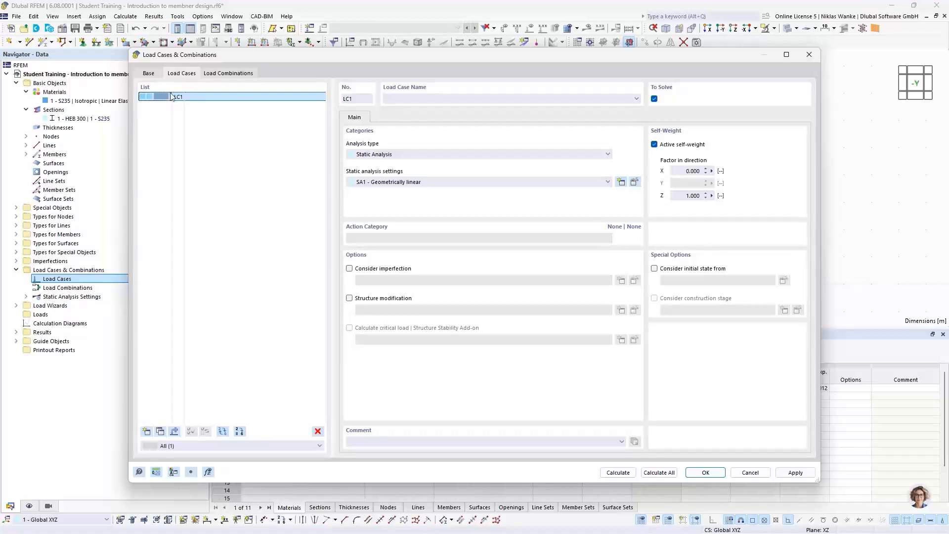
pyautogui.moveTo(177, 59); pyautogui.dragTo(175, 62)
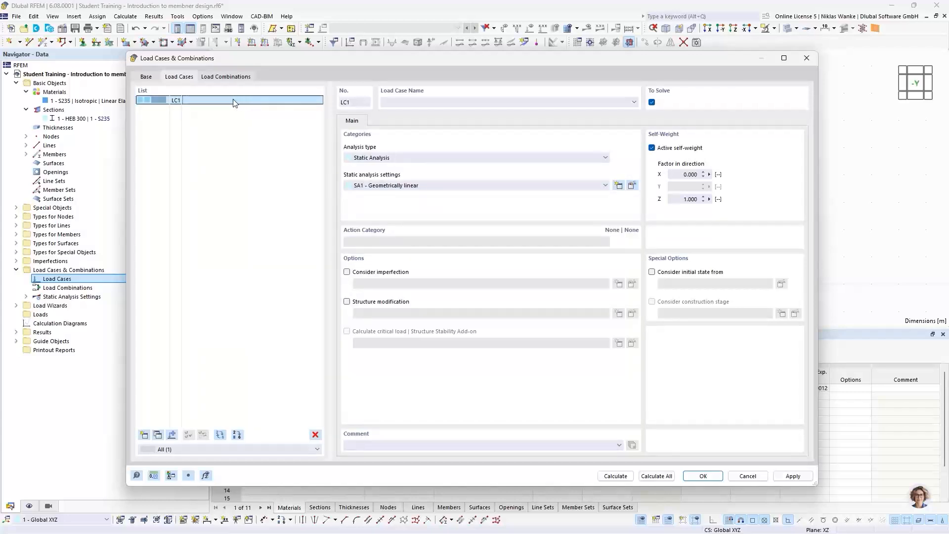
pyautogui.click(424, 102)
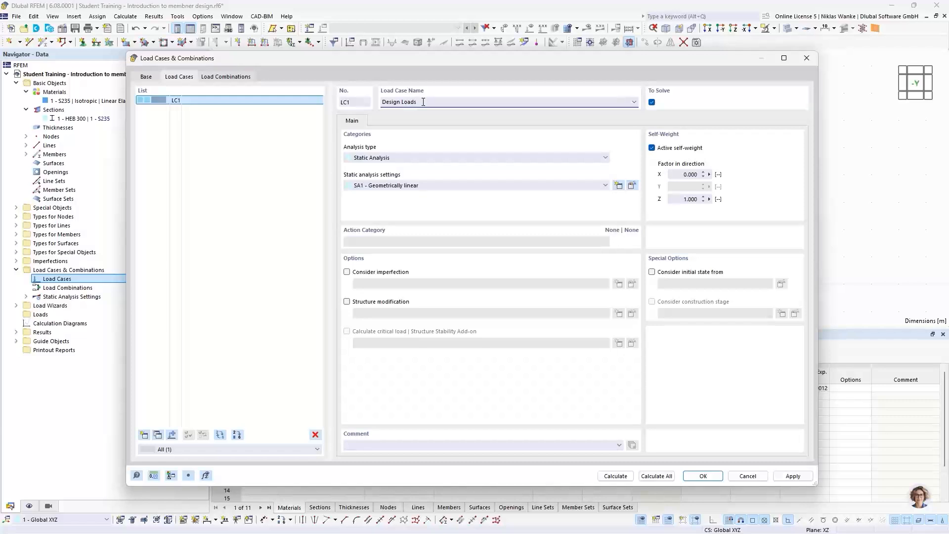
# Deactivate self-weight for the Design Loads load case and confirm the load case settings.
pyautogui.moveTo(453, 63); pyautogui.dragTo(545, 66)
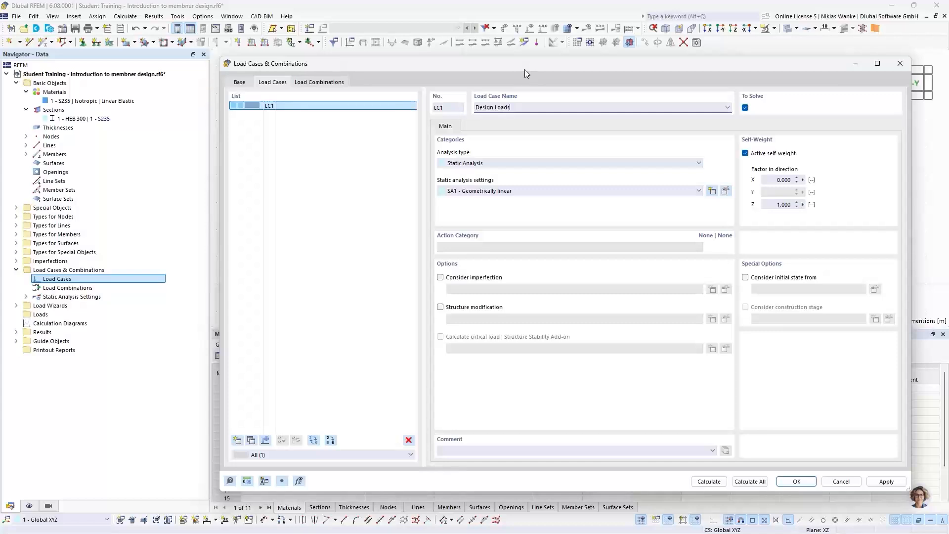
pyautogui.moveTo(524, 69)
pyautogui.mouseDown()
pyautogui.moveTo(523, 79)
pyautogui.moveTo(523, 65)
pyautogui.mouseUp()
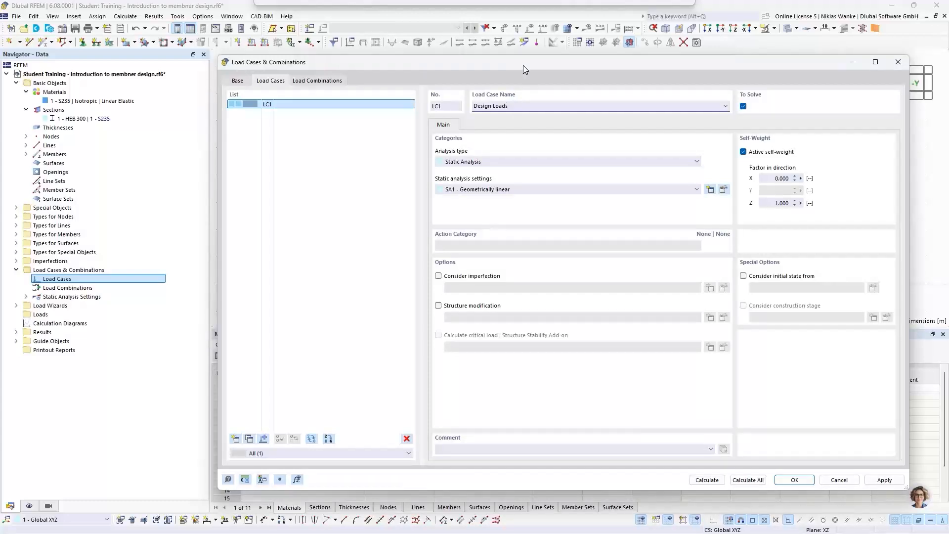
pyautogui.moveTo(523, 65); pyautogui.dragTo(524, 66)
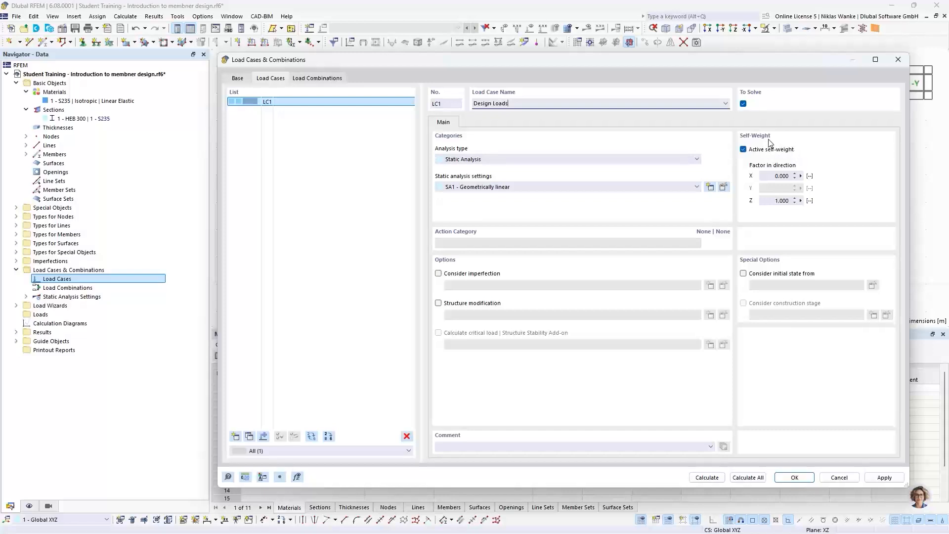
pyautogui.click(743, 149)
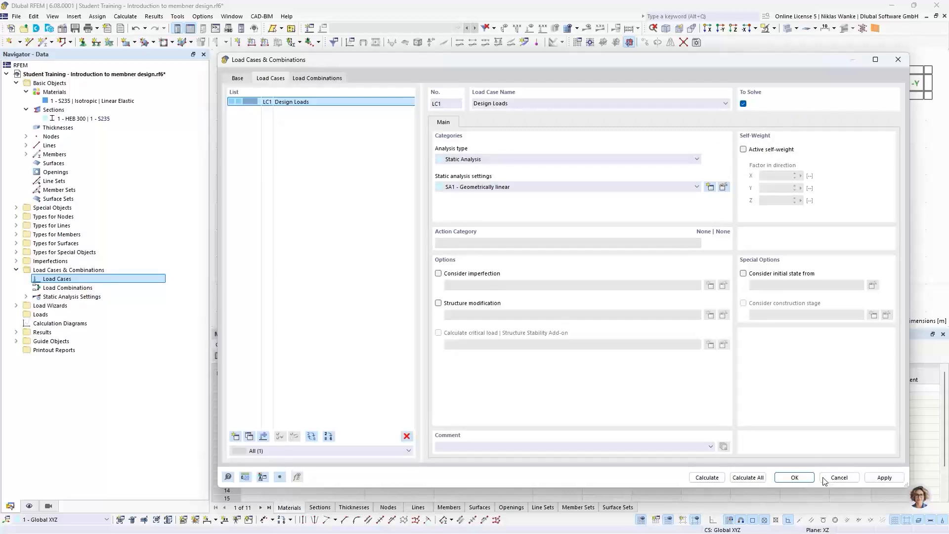
pyautogui.click(795, 477)
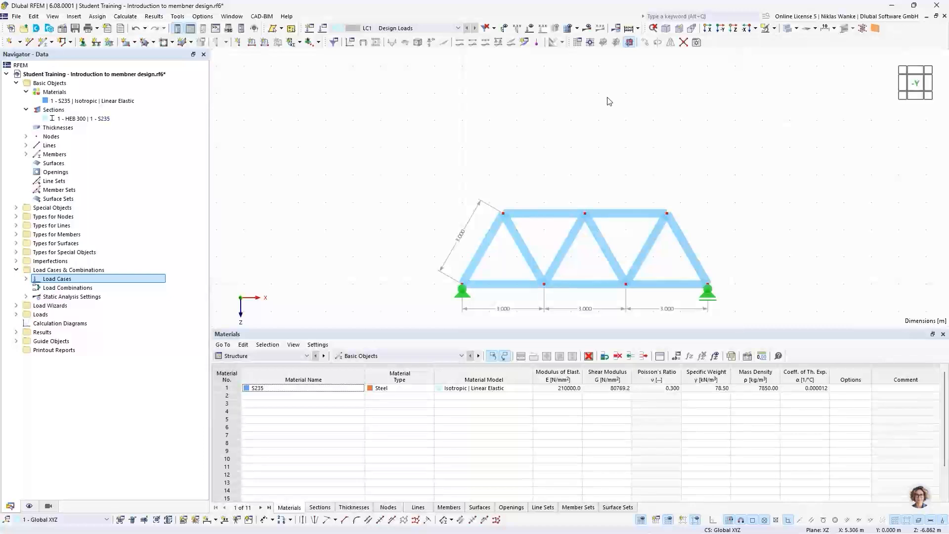
# Start a new nodal load in LC1 Design Loads with a force Fz of 10 kN in the Z direction.
pyautogui.moveTo(608, 161); pyautogui.dragTo(577, 125, button='middle')
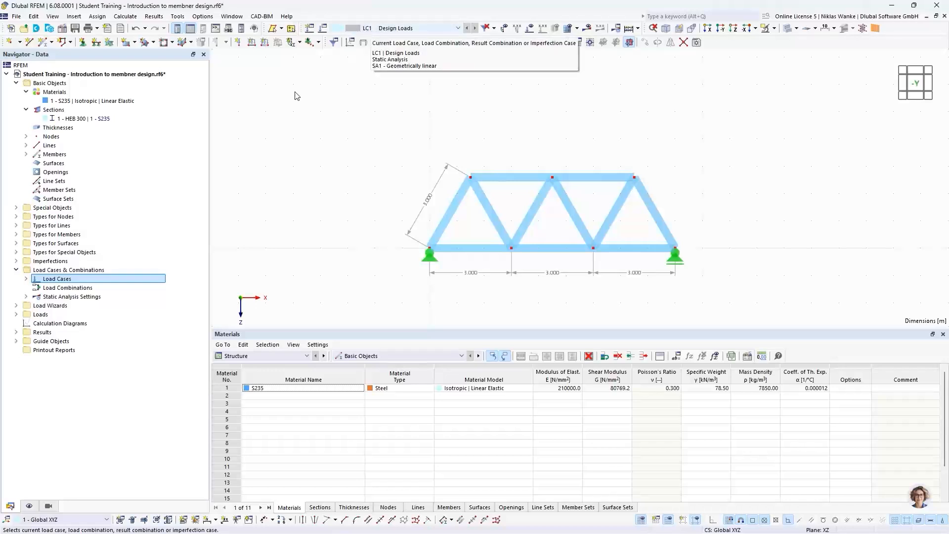
pyautogui.click(238, 44)
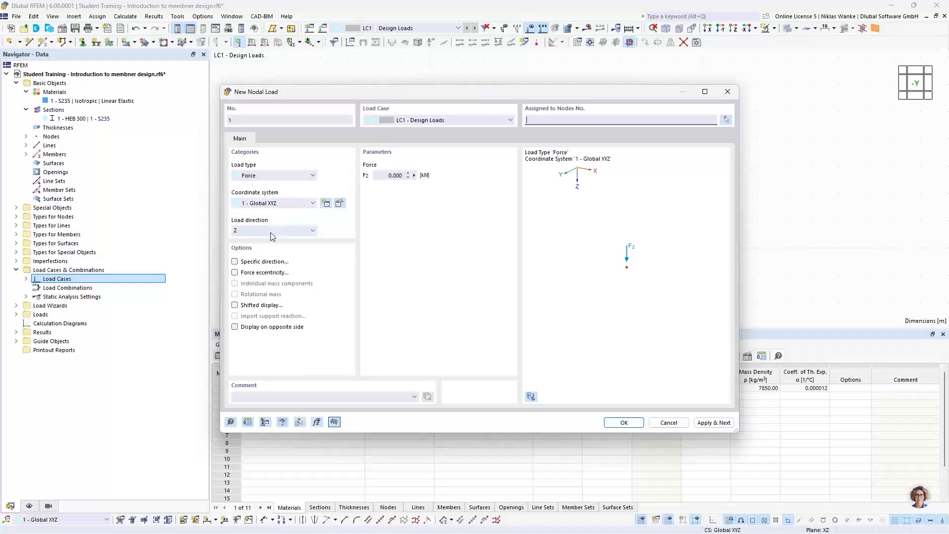
pyautogui.moveTo(395, 93); pyautogui.dragTo(477, 89)
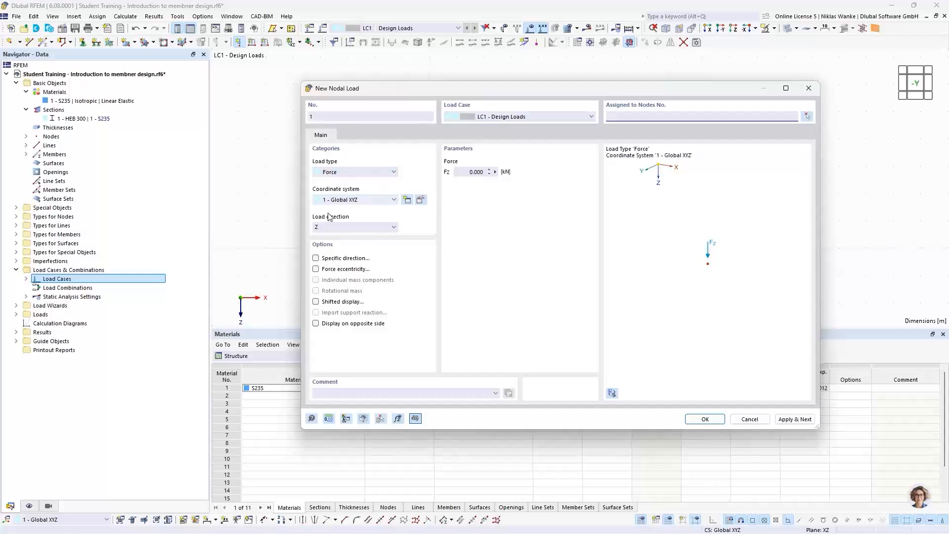
pyautogui.click(463, 172)
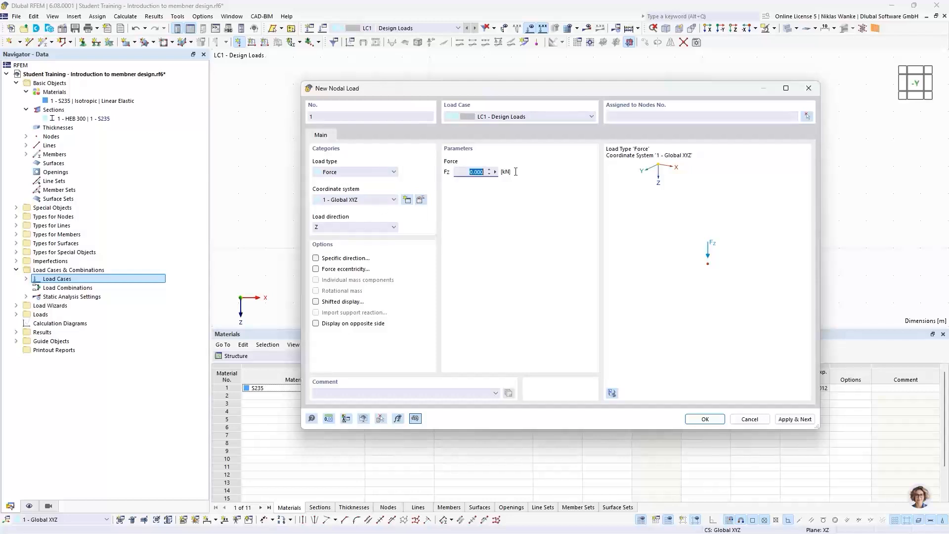
pyautogui.write('10')
pyautogui.moveTo(728, 99); pyautogui.dragTo(677, 109)
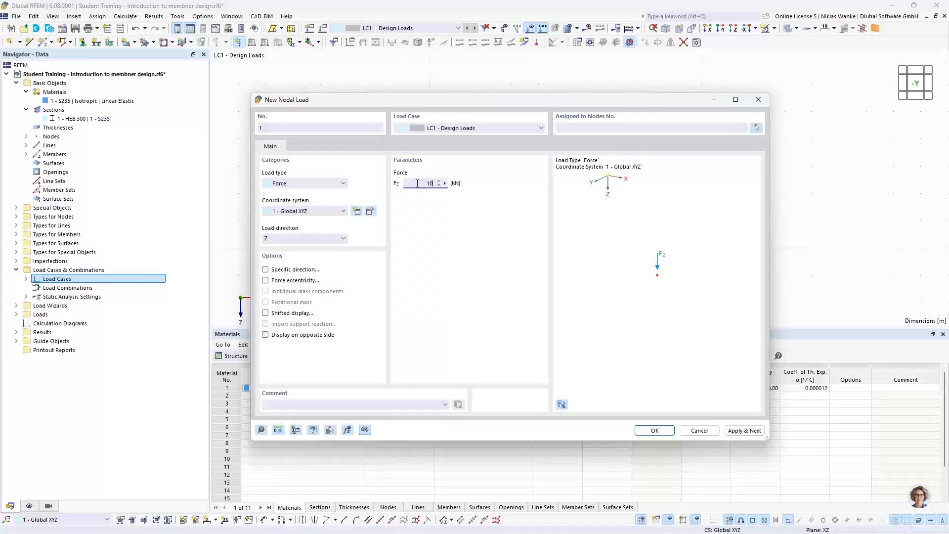
# Assign the 10 kN nodal load to the left and middle nodes of the top chord and continue with another load.
pyautogui.click(757, 128)
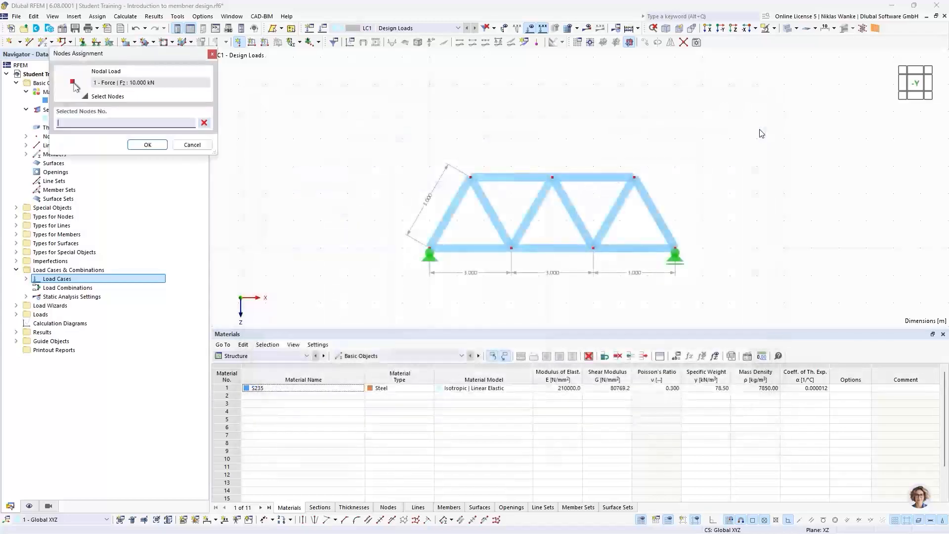
pyautogui.click(470, 177)
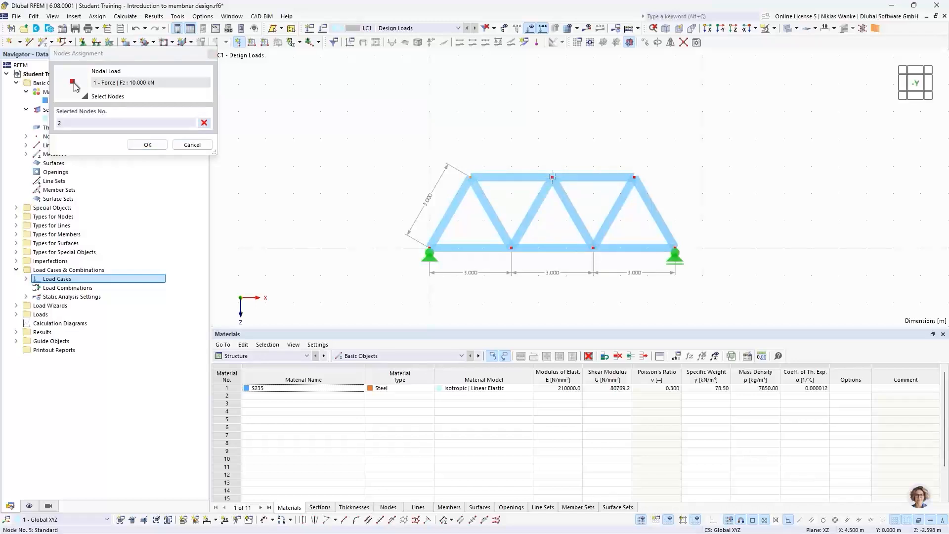
pyautogui.click(553, 177)
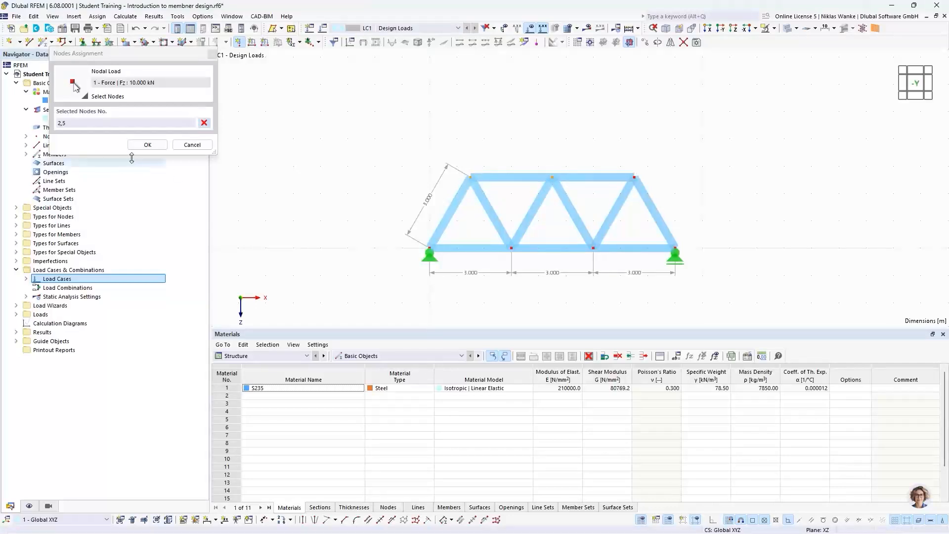
pyautogui.click(147, 144)
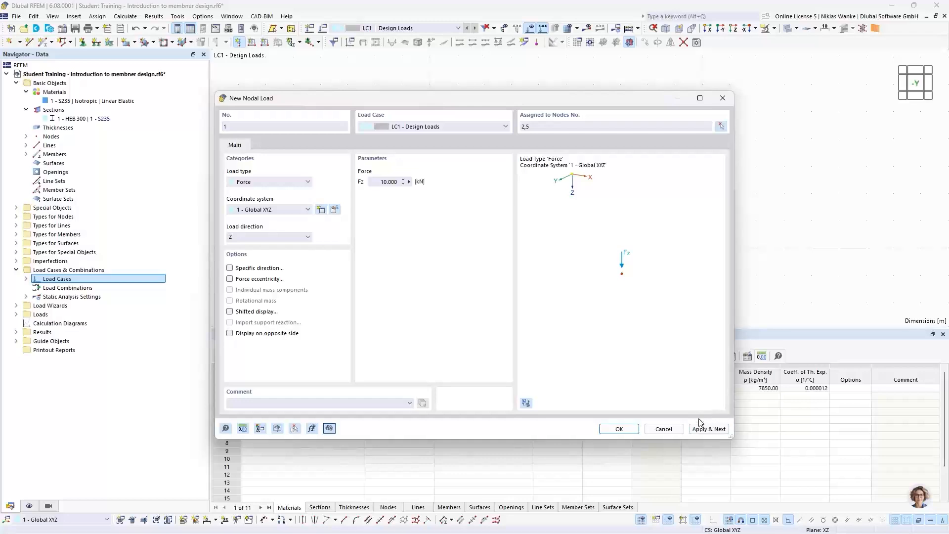
pyautogui.click(711, 431)
# Set the force Fz of the second nodal load to 20 kN.
pyautogui.moveTo(543, 96)
pyautogui.mouseDown()
pyautogui.moveTo(597, 176)
pyautogui.moveTo(602, 201)
pyautogui.mouseUp()
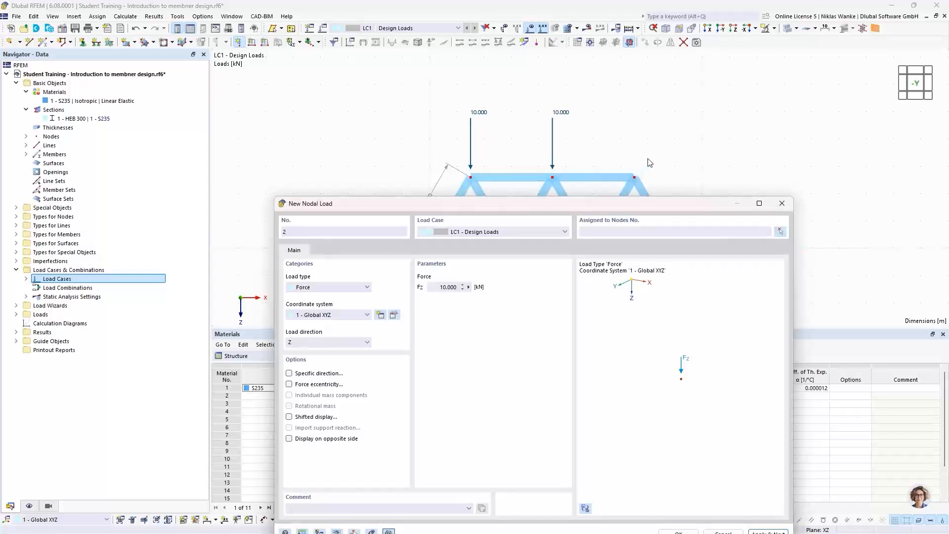
pyautogui.moveTo(621, 211); pyautogui.dragTo(623, 222)
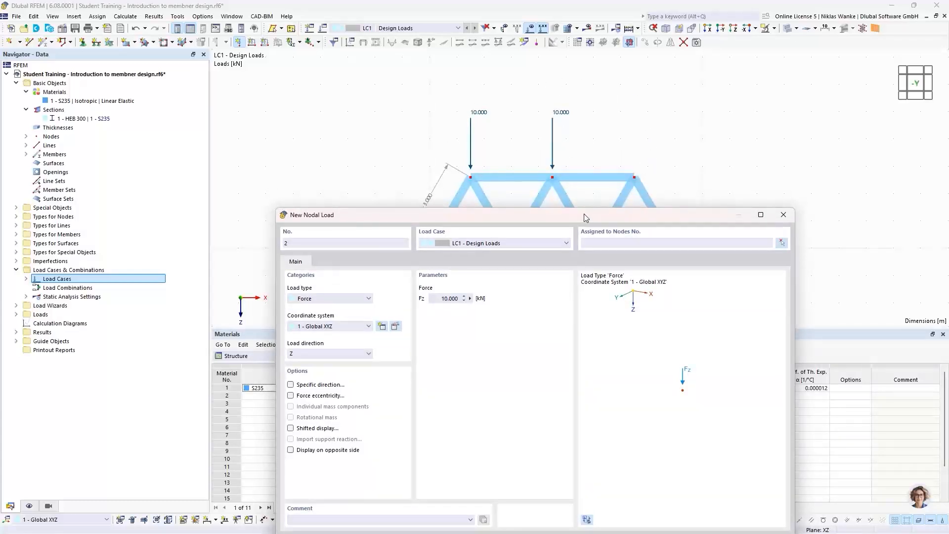
pyautogui.moveTo(585, 218); pyautogui.dragTo(585, 110)
pyautogui.doubleClick(450, 191)
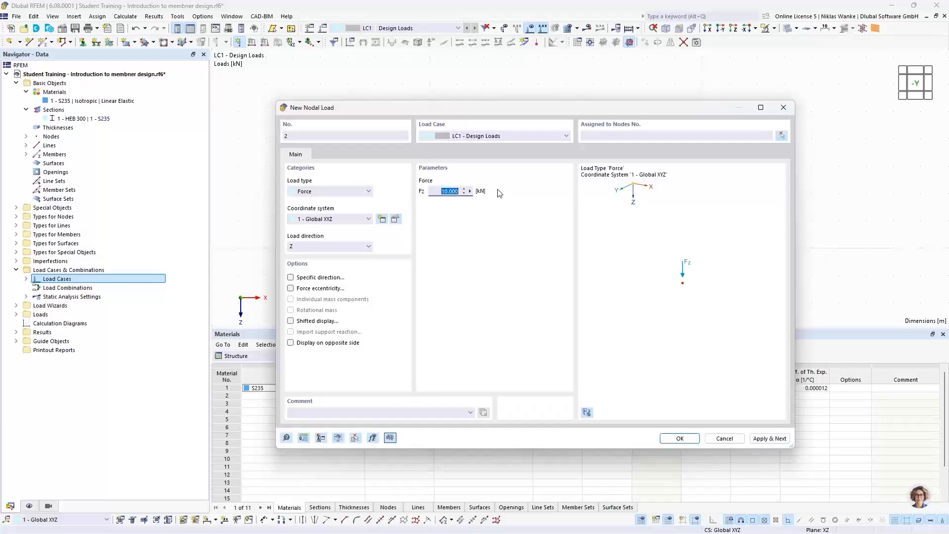
pyautogui.write('20')
pyautogui.moveTo(677, 107); pyautogui.dragTo(656, 109)
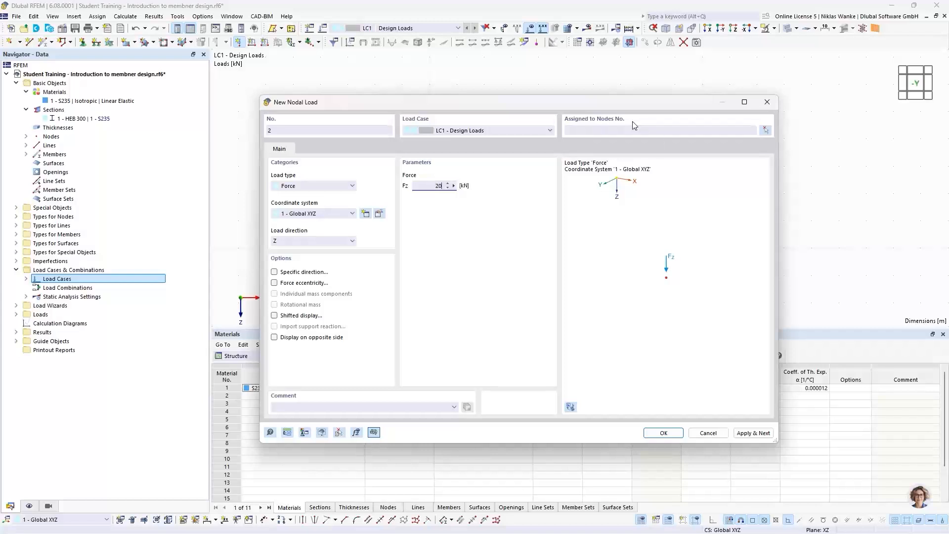
# Assign the 20 kN nodal load to the right node of the truss's top chord.
pyautogui.click(664, 434)
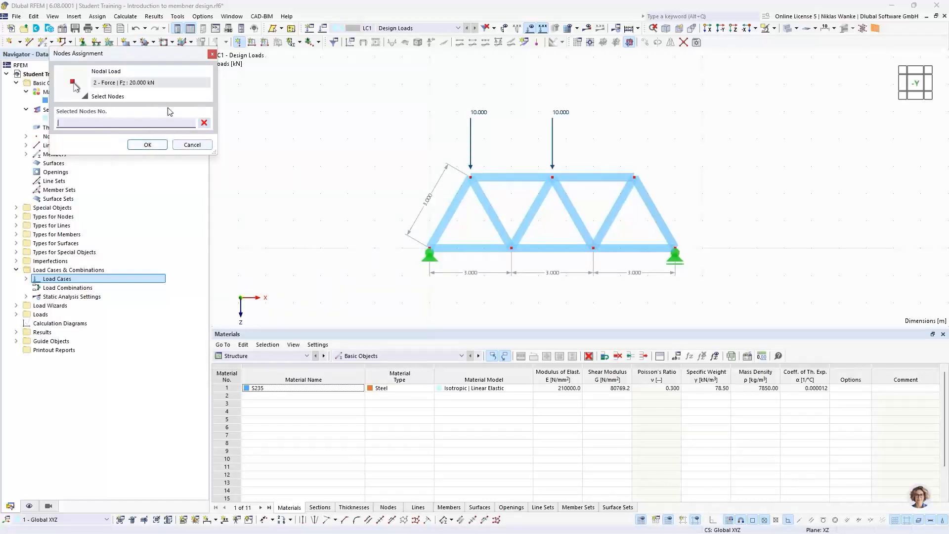
pyautogui.click(635, 177)
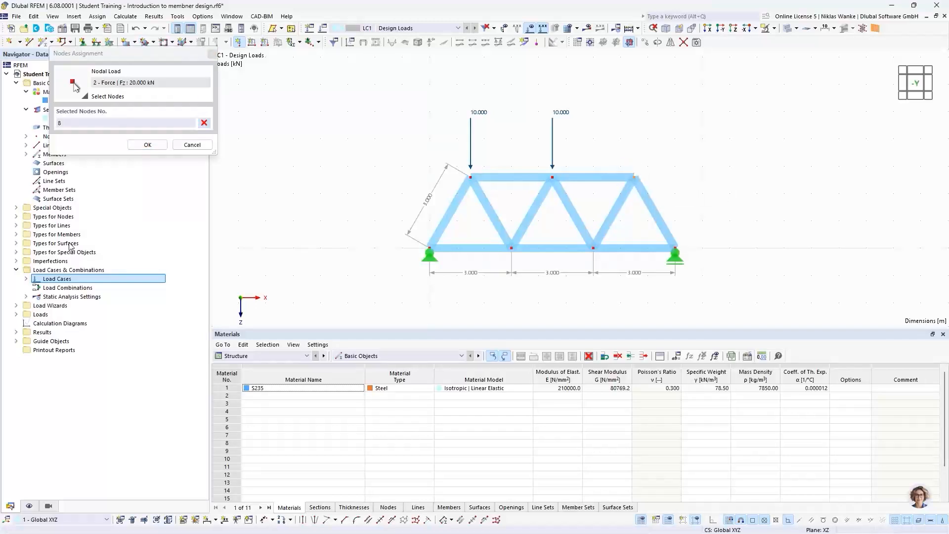
pyautogui.click(147, 145)
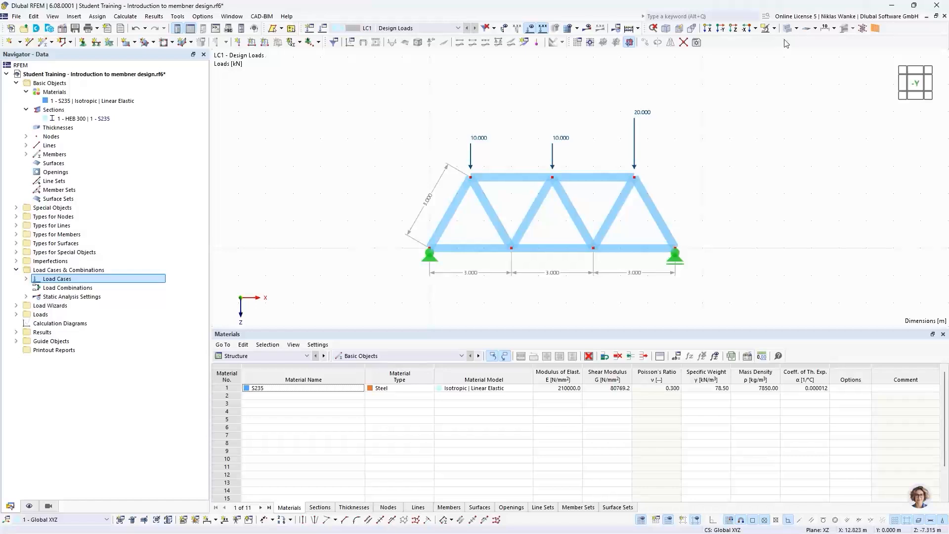
# Switch the truss display to the Wireframe Model style.
pyautogui.click(796, 28)
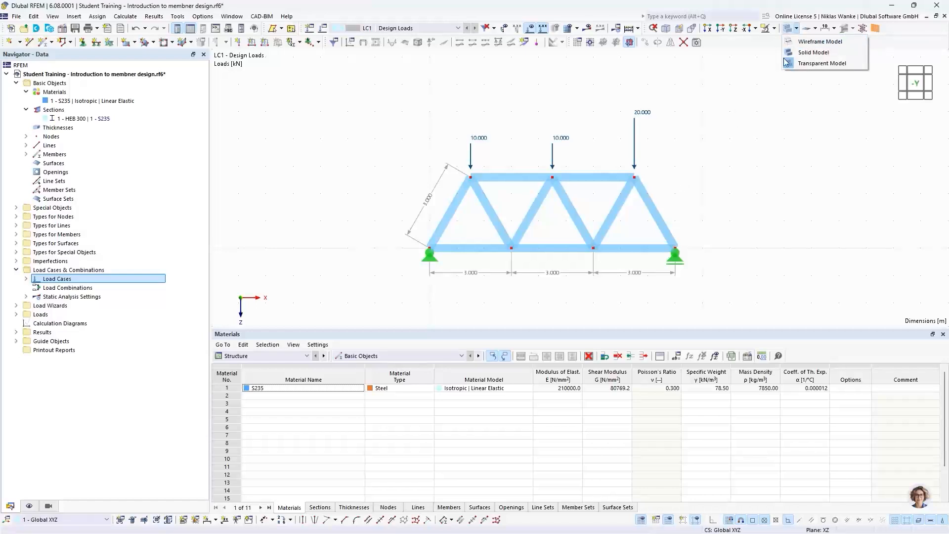
pyautogui.click(791, 42)
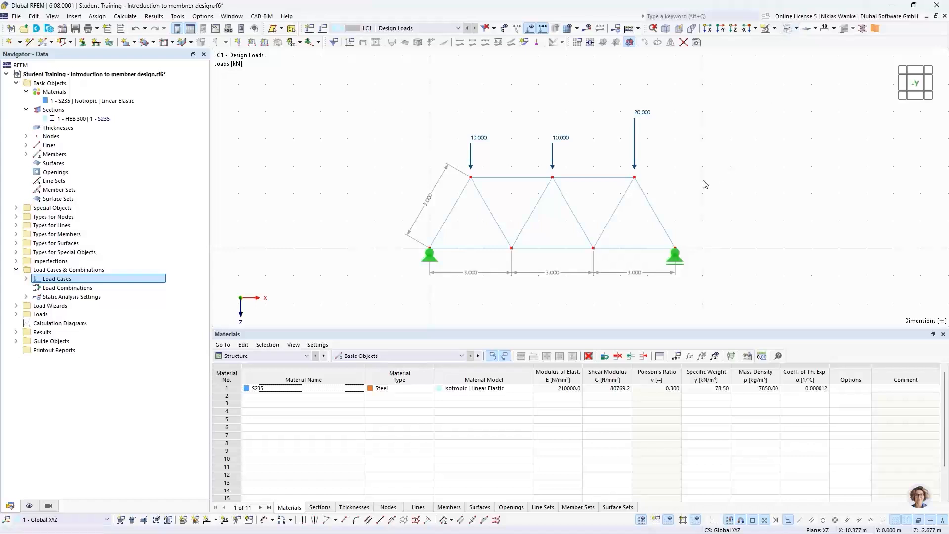
pyautogui.scroll(3, 663, 229)
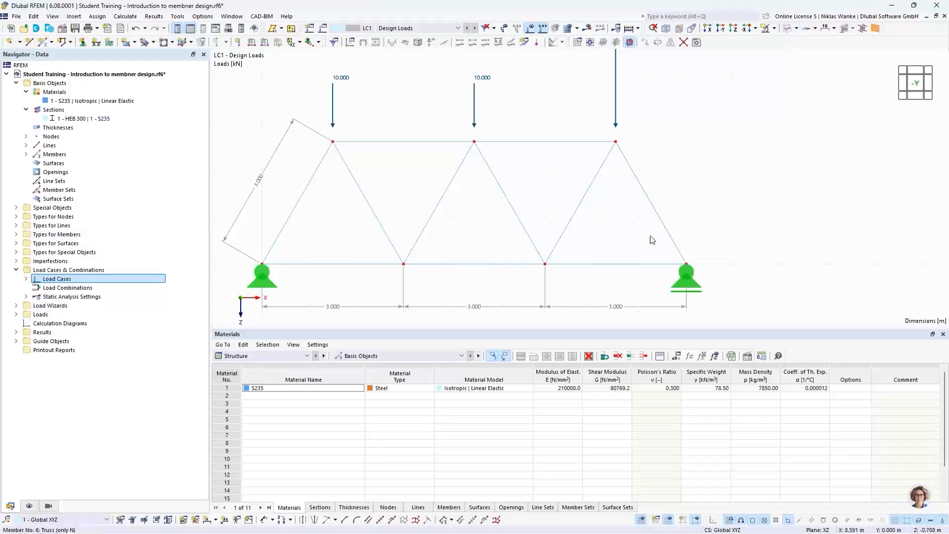
pyautogui.scroll(-3, 732, 182)
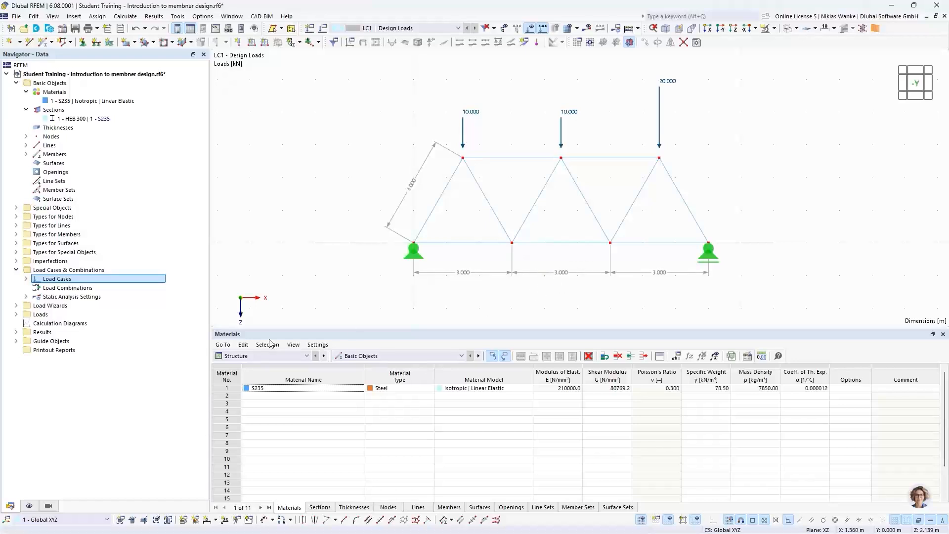
# Hide the dimensions among the displayed guide objects of the truss model.
pyautogui.click(29, 506)
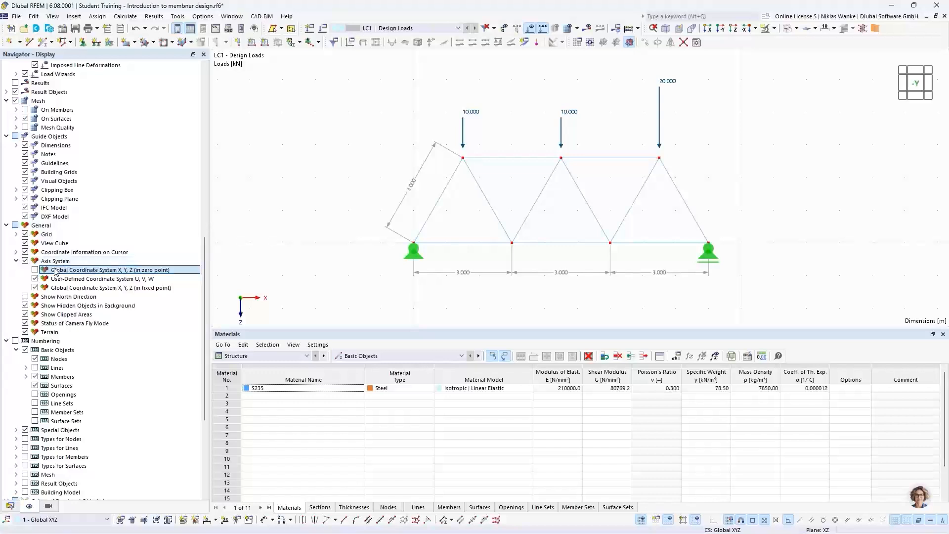
pyautogui.scroll(-1, 81, 317)
pyautogui.scroll(2, 81, 314)
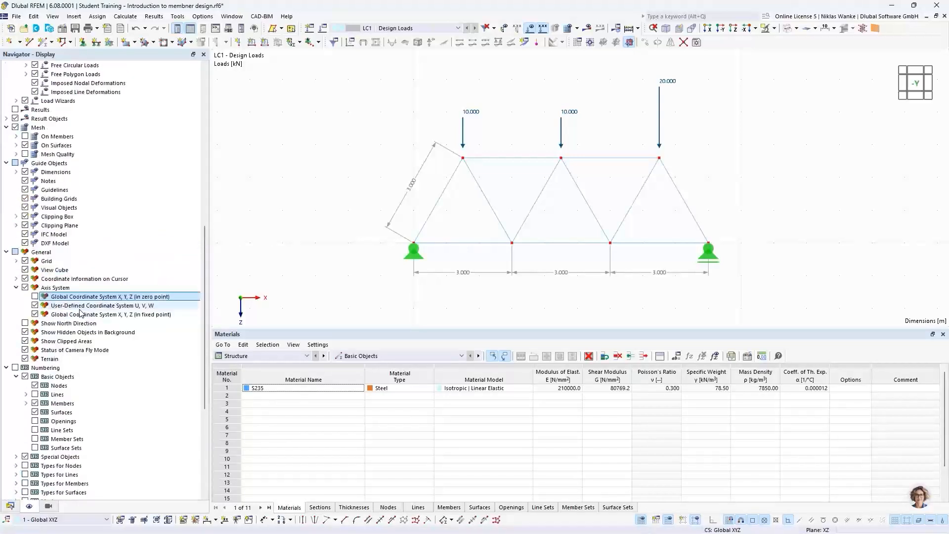
pyautogui.scroll(1, 79, 306)
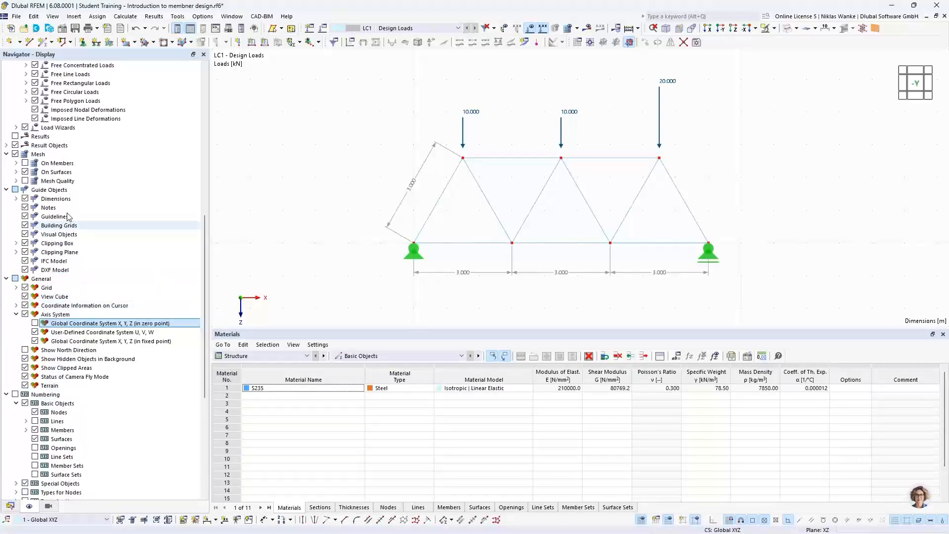
pyautogui.click(25, 198)
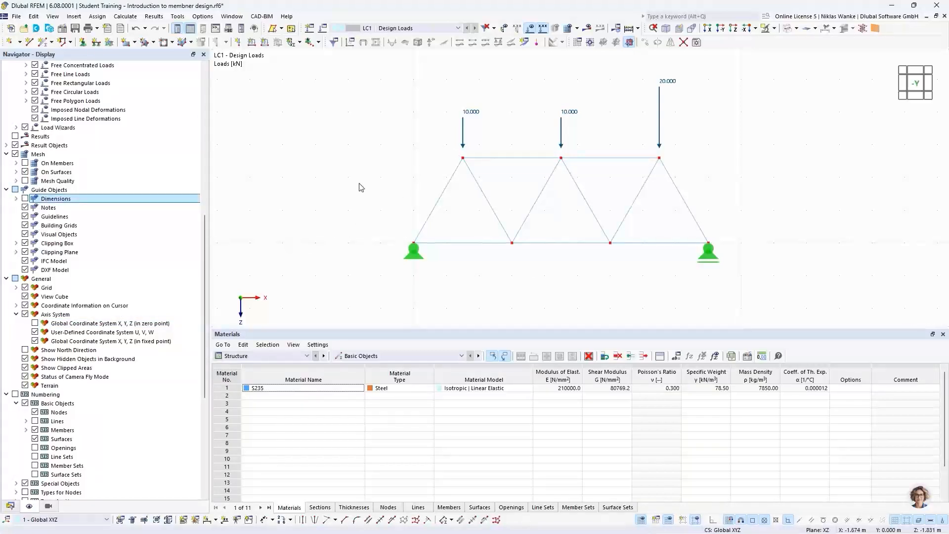
pyautogui.scroll(-2, 375, 200)
pyautogui.moveTo(375, 199); pyautogui.dragTo(353, 220, button='middle')
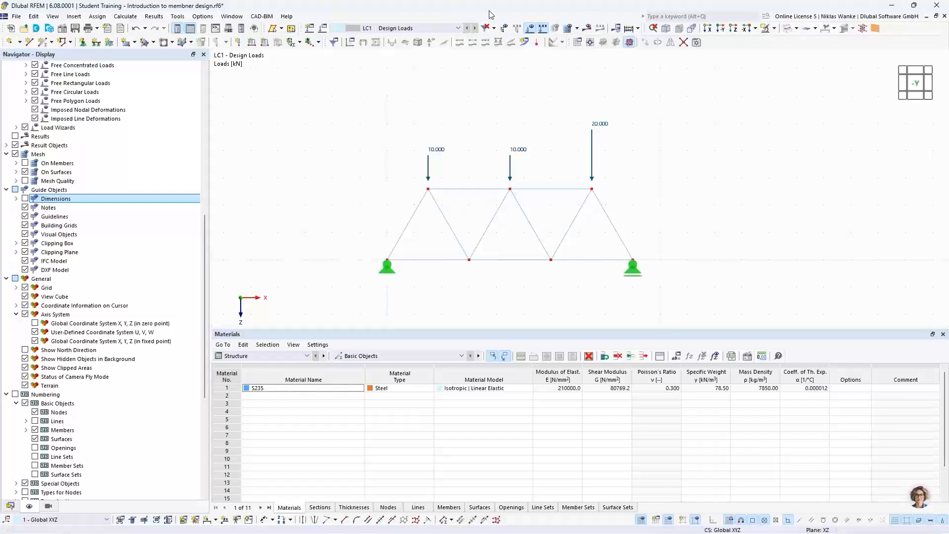
# Run the static calculation of the truss under the Design Loads.
pyautogui.click(134, 20)
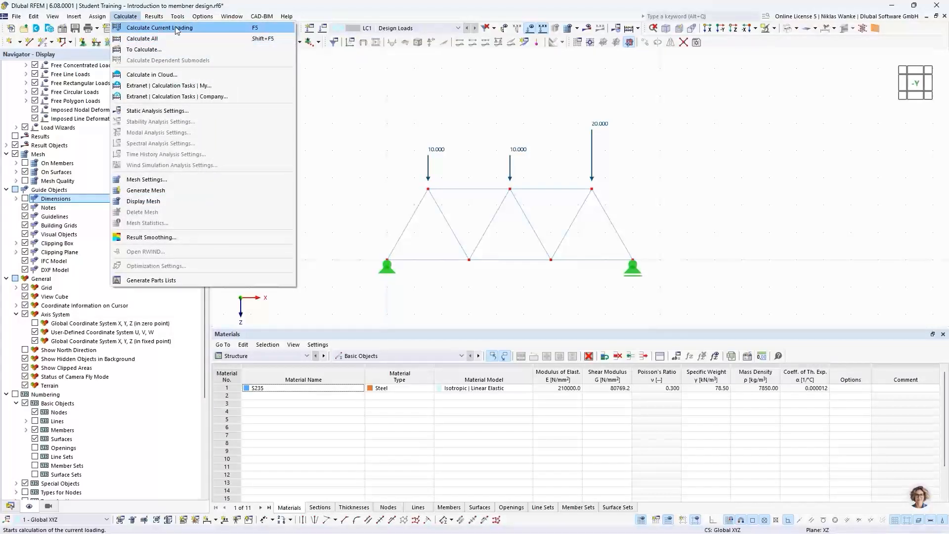
pyautogui.click(158, 41)
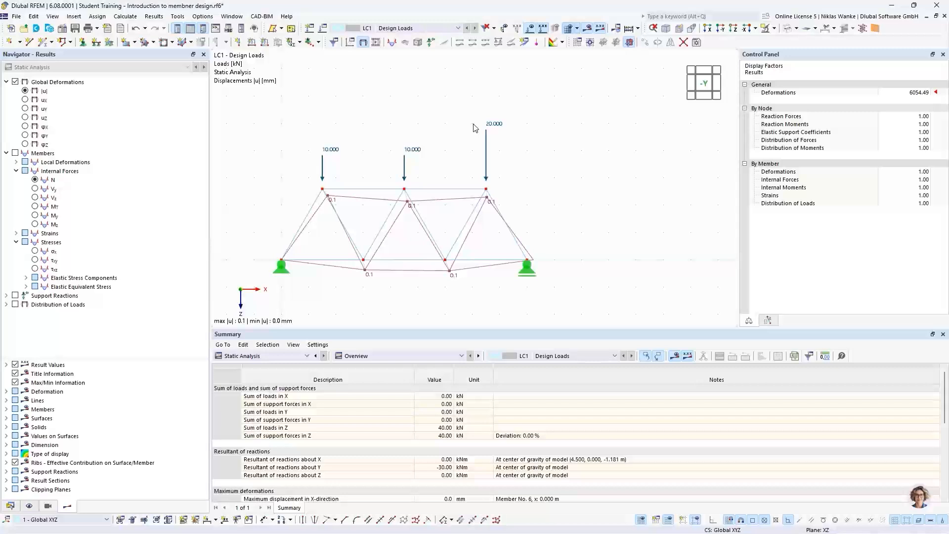
pyautogui.moveTo(450, 133); pyautogui.dragTo(509, 116, button='middle')
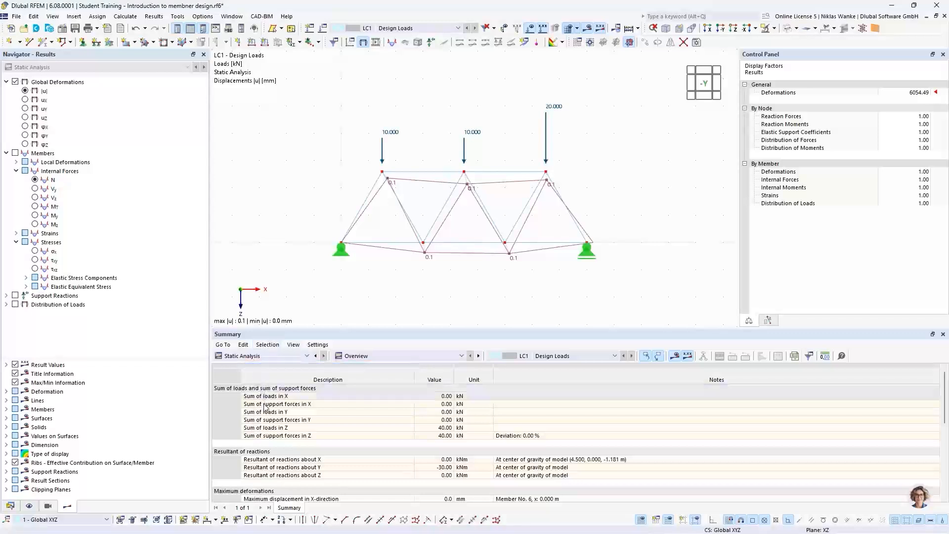
# Examine the static analysis overview table for the sums of loads and support forces in LC1 Design Loads.
pyautogui.click(238, 357)
pyautogui.click(223, 361)
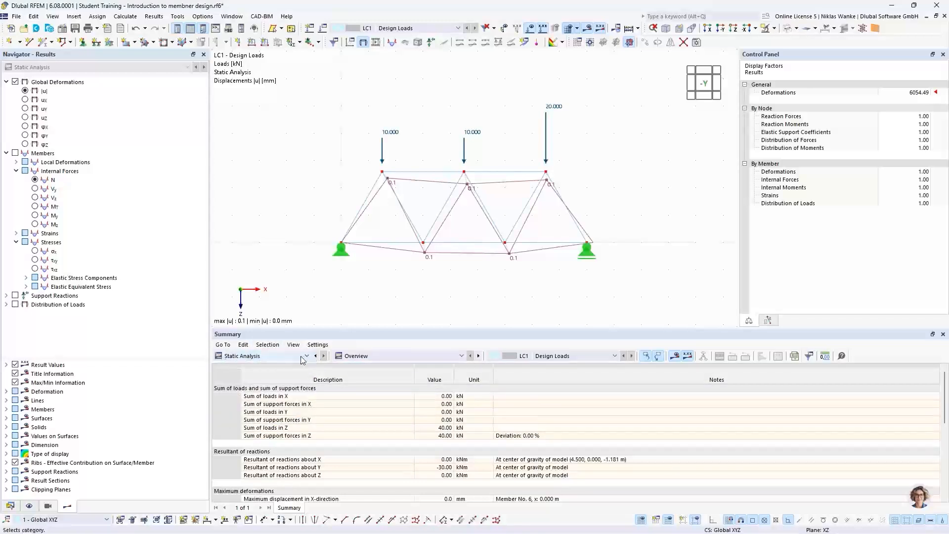
pyautogui.click(389, 356)
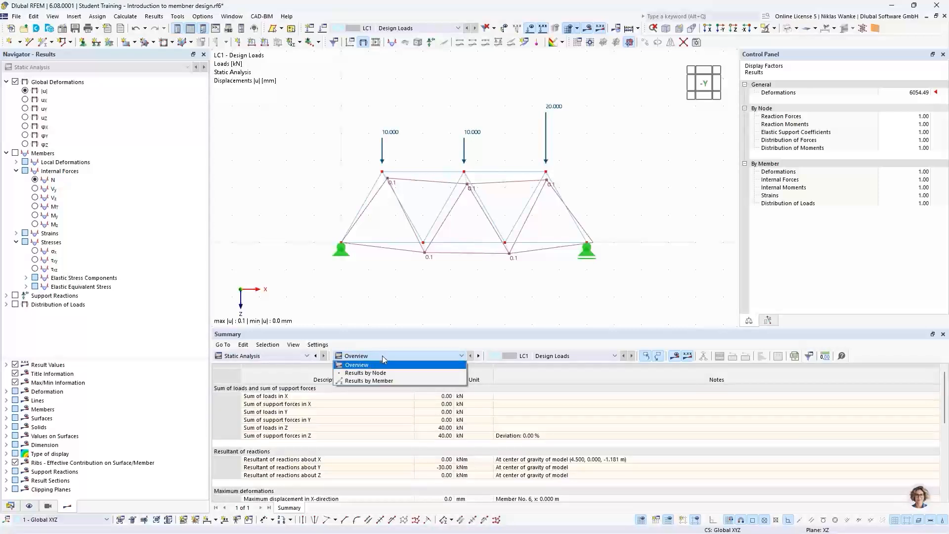
pyautogui.click(382, 355)
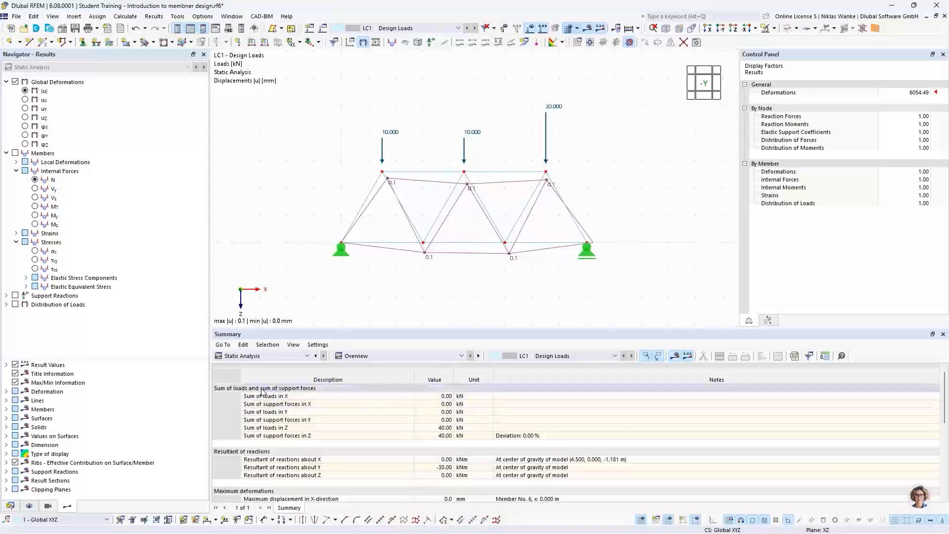
pyautogui.click(229, 392)
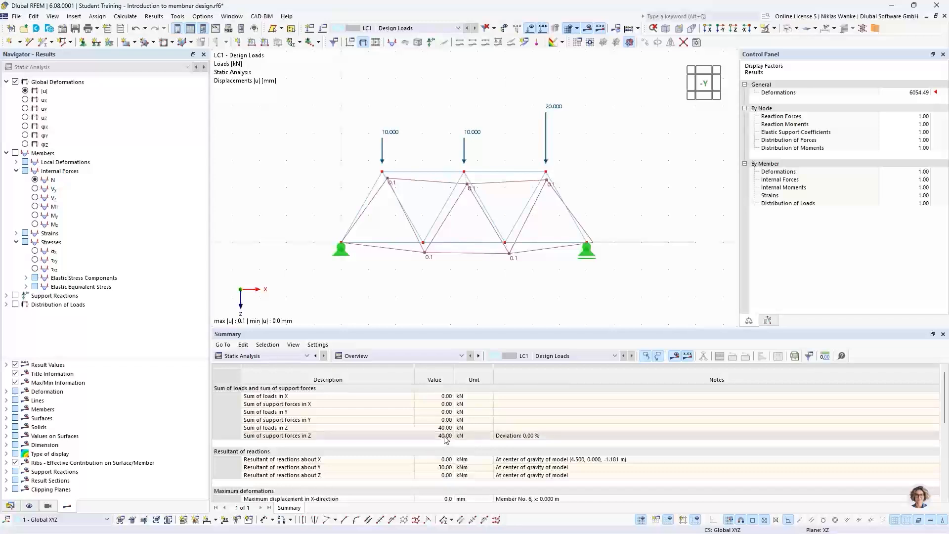
# Display the support reactions together with the global deformations of the truss.
pyautogui.moveTo(521, 280); pyautogui.dragTo(511, 223, button='middle')
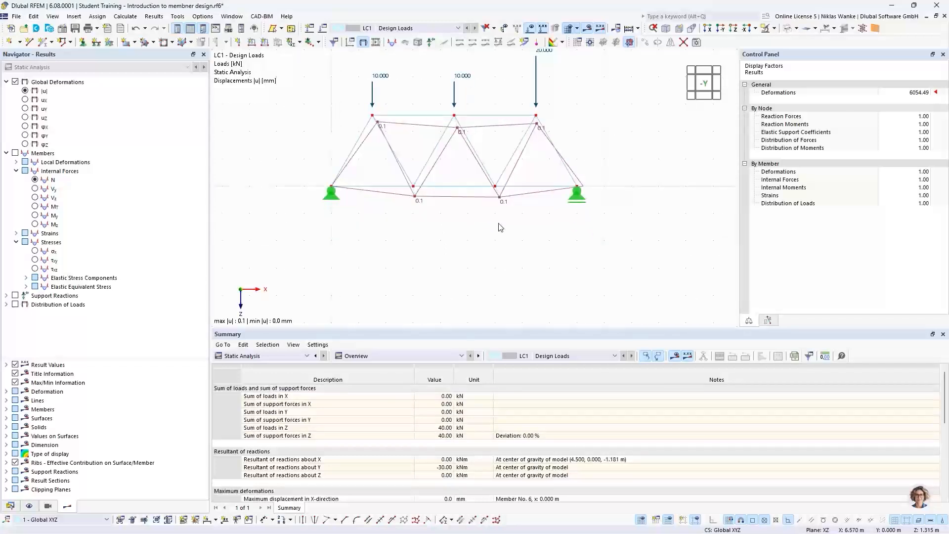
pyautogui.click(15, 296)
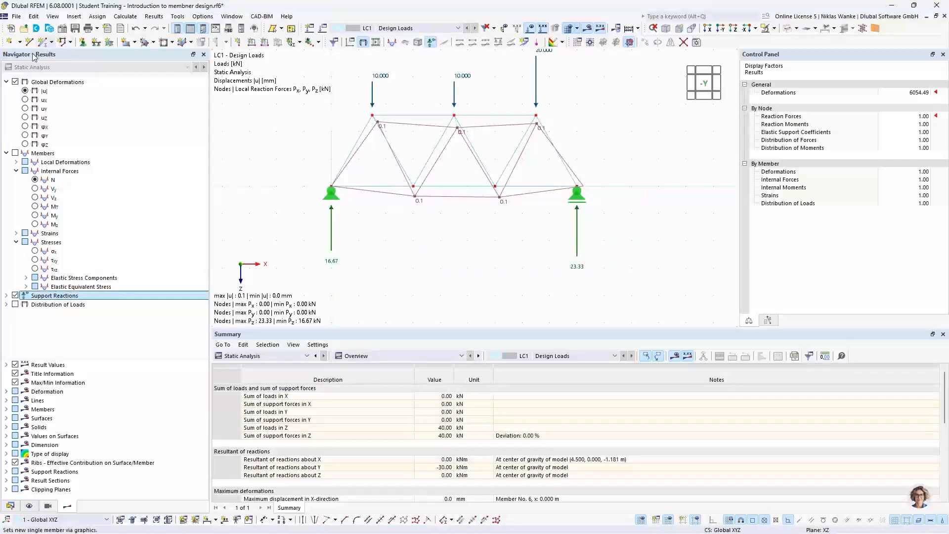
pyautogui.moveTo(460, 258); pyautogui.dragTo(471, 268, button='middle')
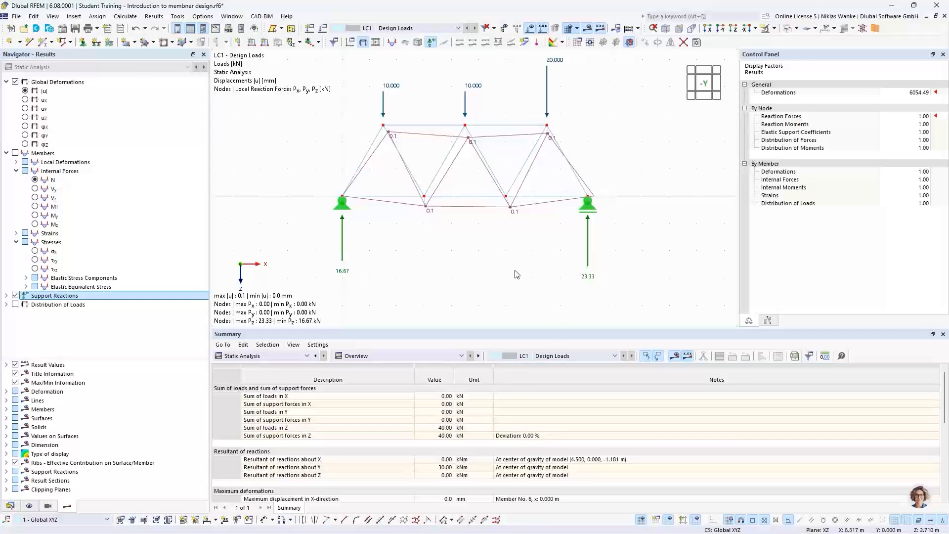
pyautogui.scroll(-2, 497, 268)
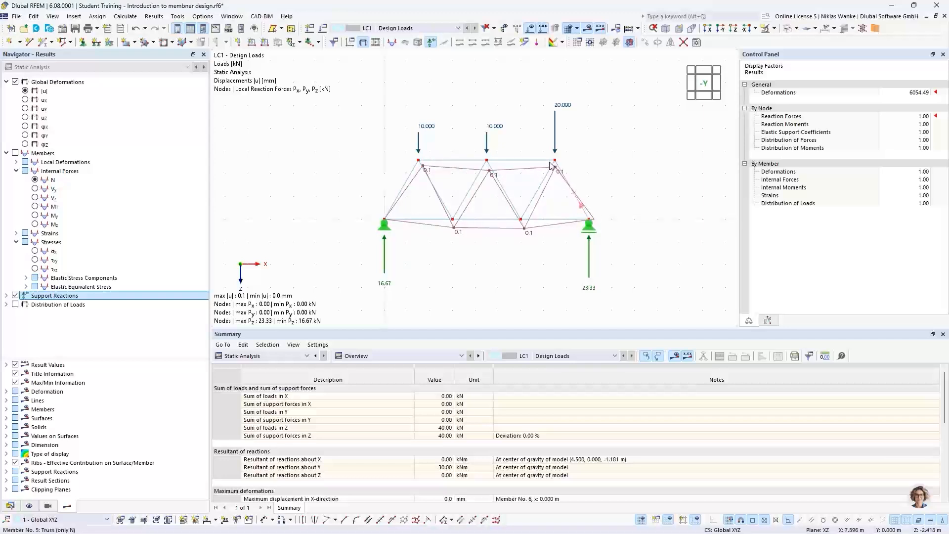
pyautogui.scroll(2, 424, 172)
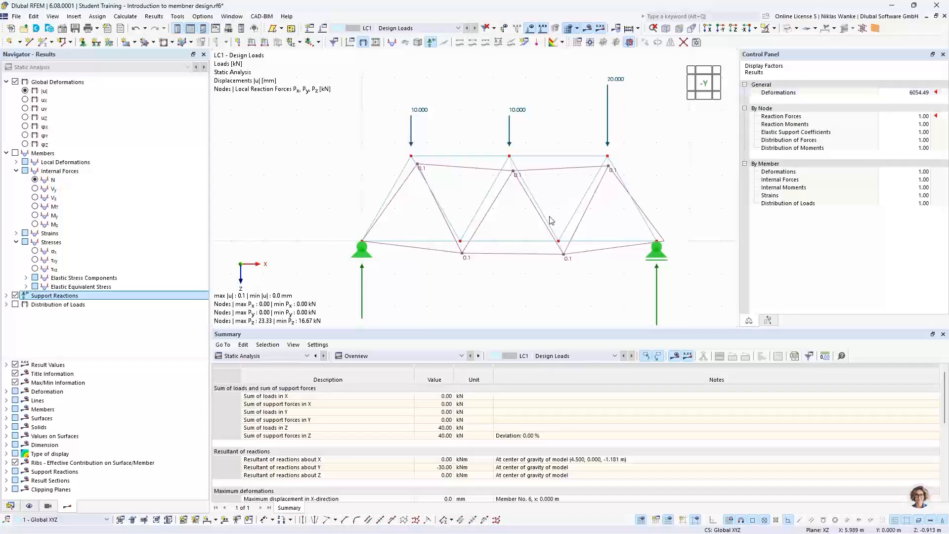
# Set the deformation display factor to 1 and inspect the true-scale displacement at the left inner node of the bottom chord.
pyautogui.doubleClick(905, 93)
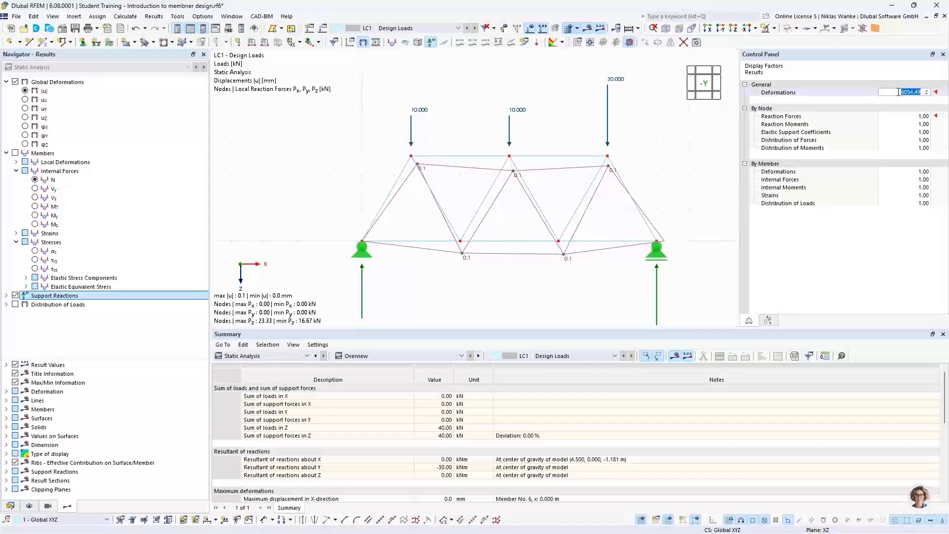
pyautogui.click(898, 92)
pyautogui.write('1')
pyautogui.press('Return')
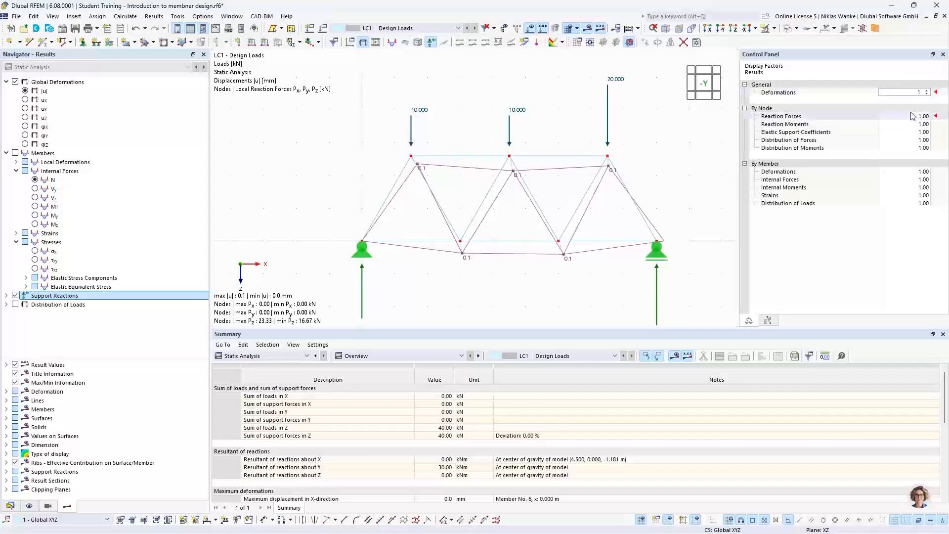
pyautogui.click(913, 93)
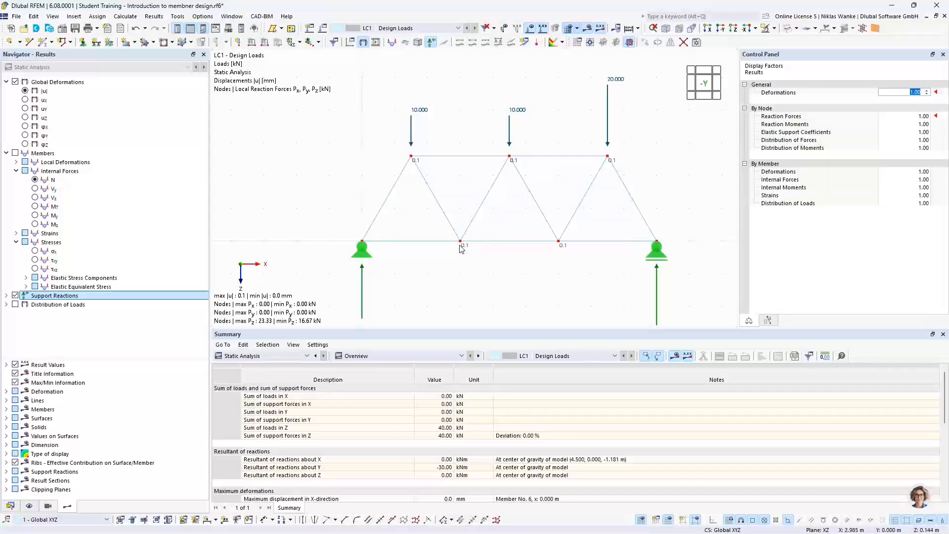
pyautogui.scroll(3, 462, 246)
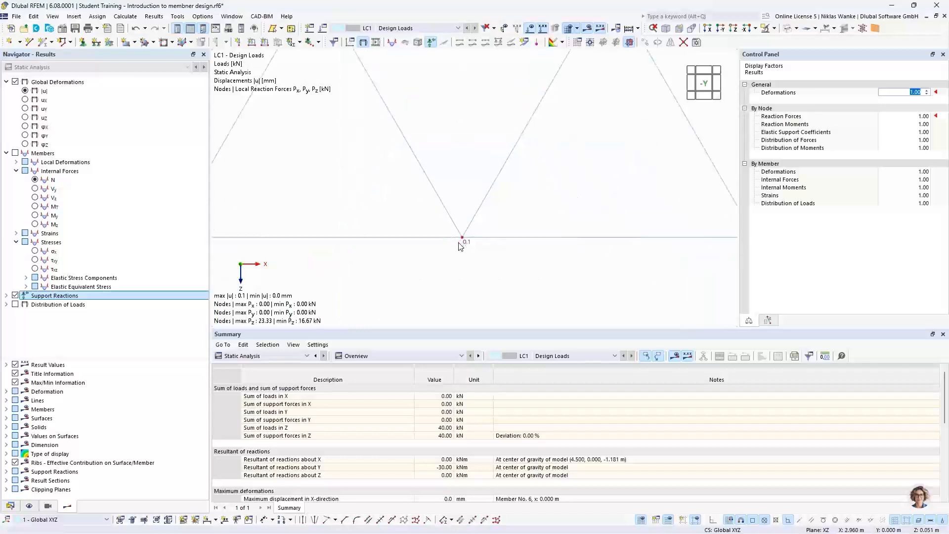
pyautogui.scroll(3, 463, 243)
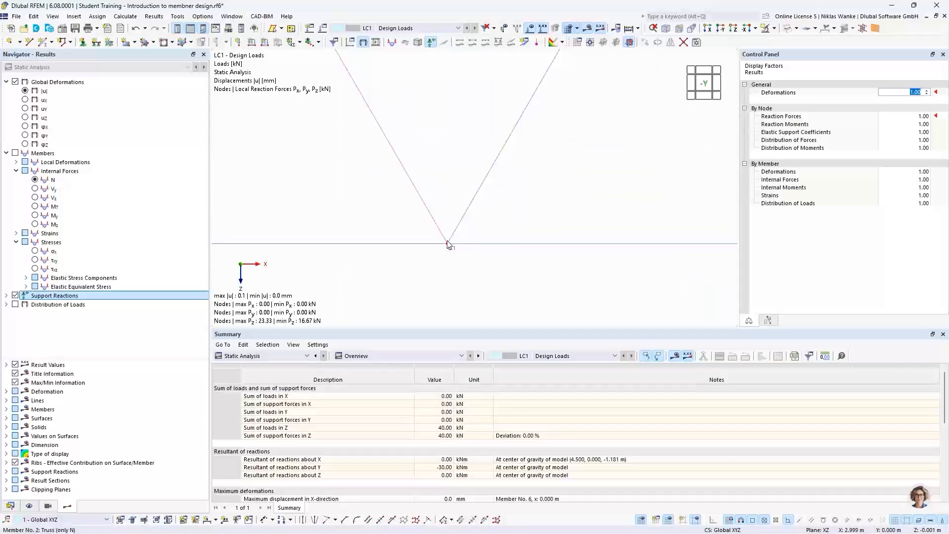
pyautogui.scroll(5, 453, 252)
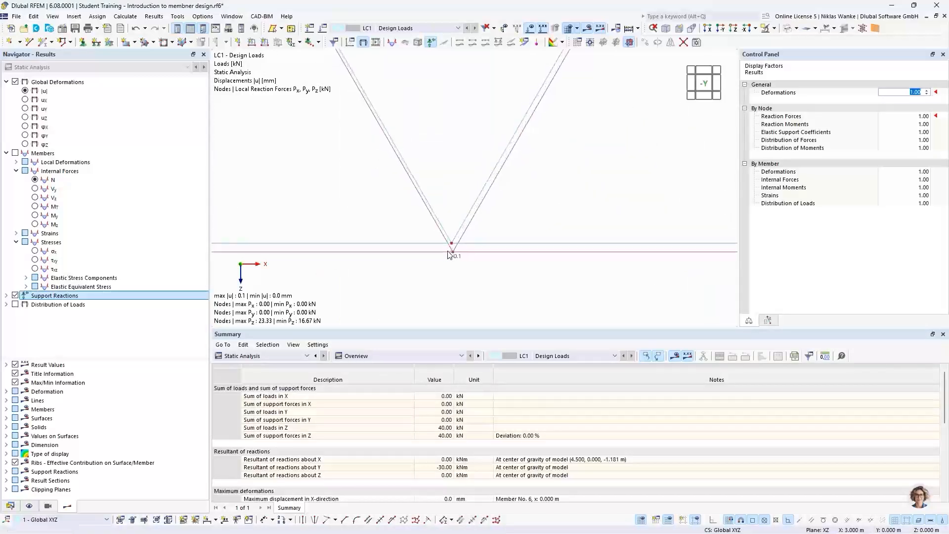
pyautogui.scroll(4, 458, 246)
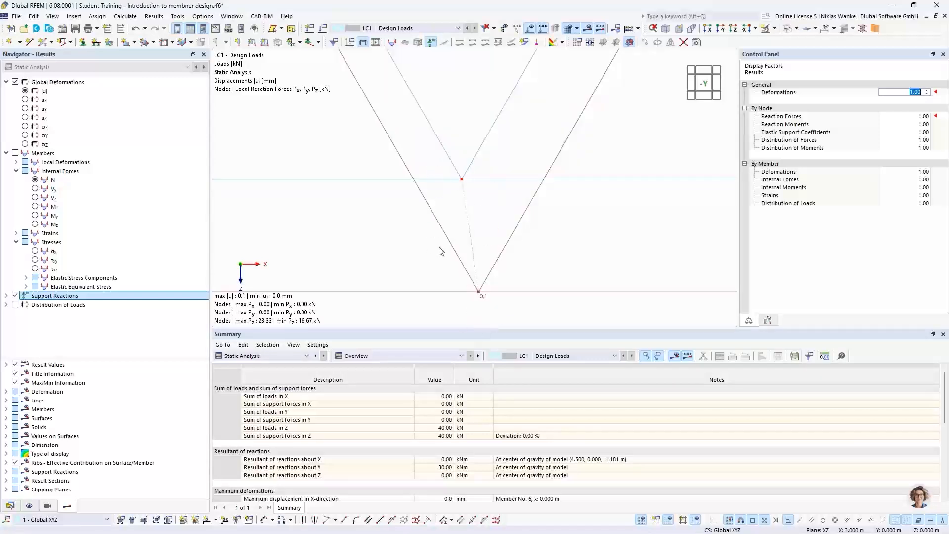
# Set the display factor for deformations to 6000 for the whole truss.
pyautogui.scroll(-3, 454, 270)
pyautogui.scroll(-4, 454, 268)
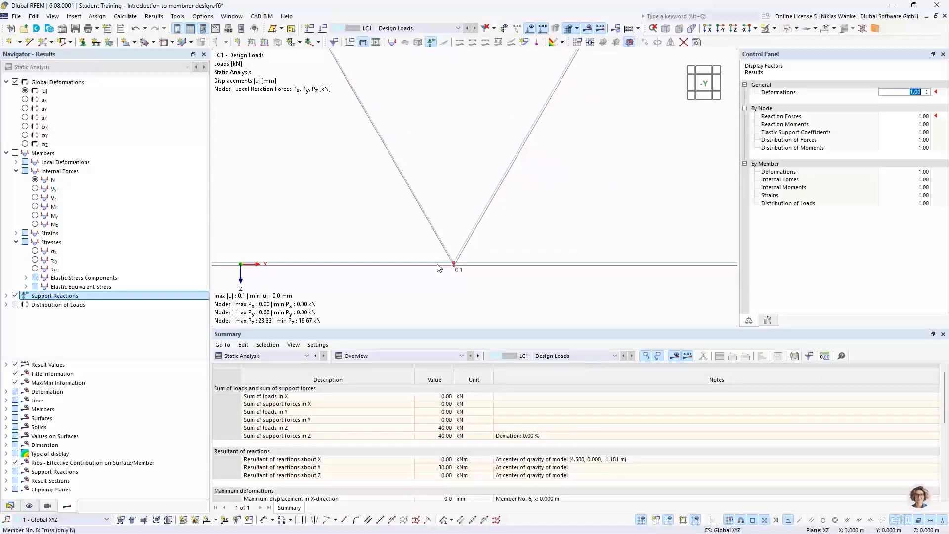
pyautogui.scroll(-5, 437, 266)
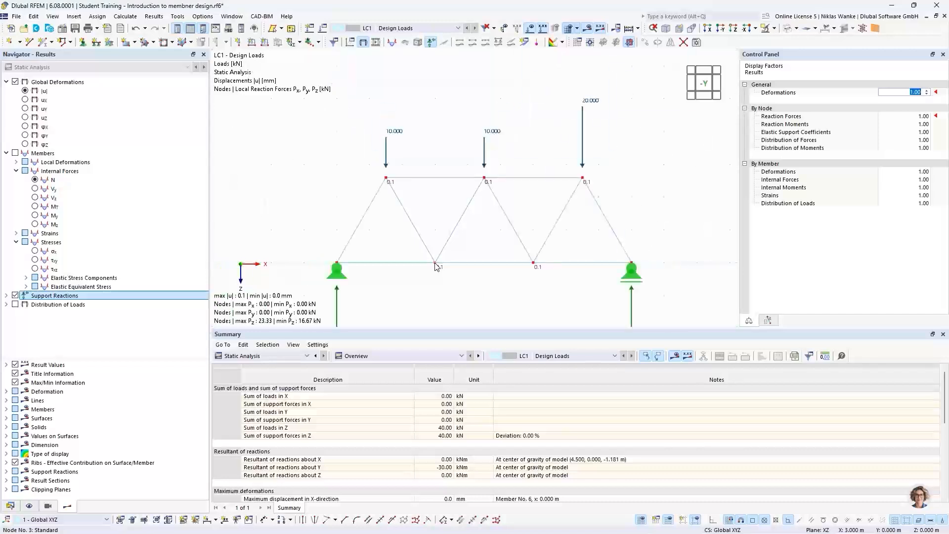
pyautogui.click(914, 93)
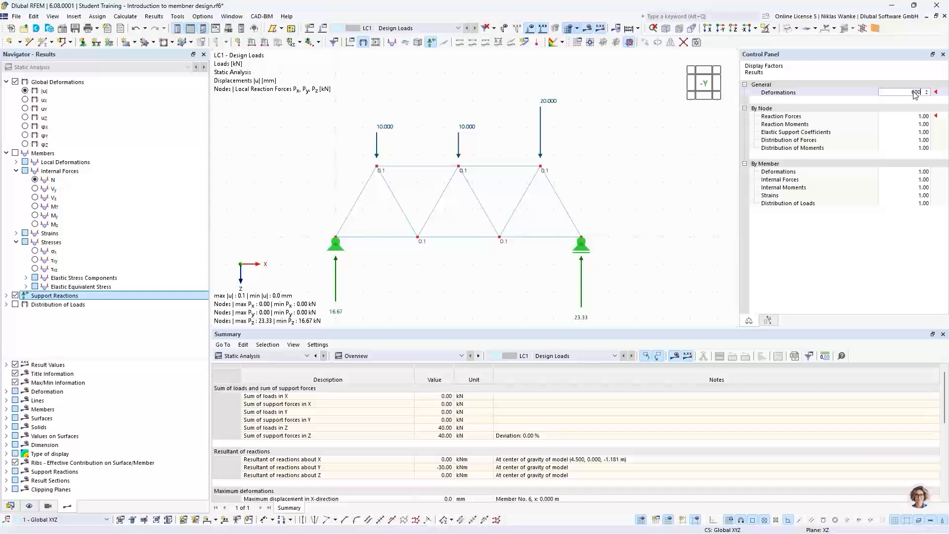
pyautogui.click(915, 117)
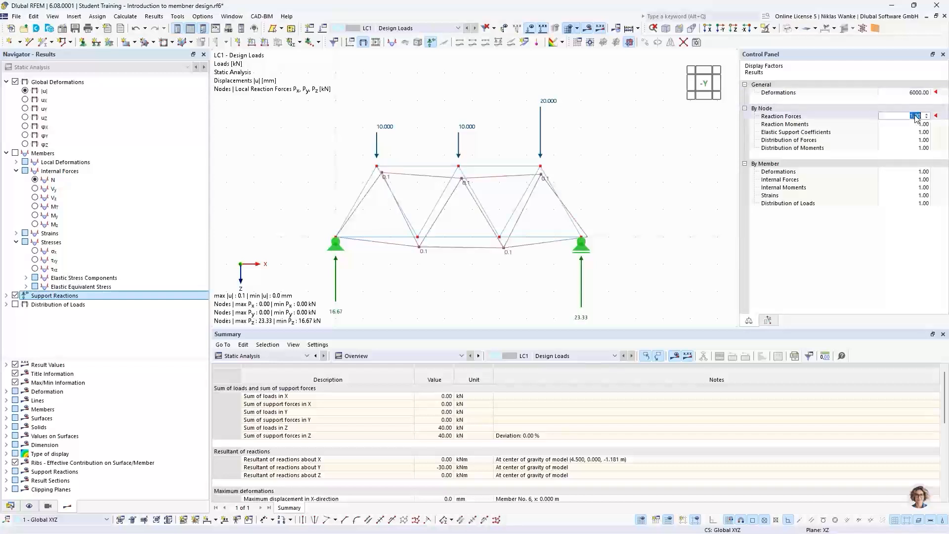
# Inspect the scaled deformed shape closely at the truss's left support and right support.
pyautogui.click(560, 187)
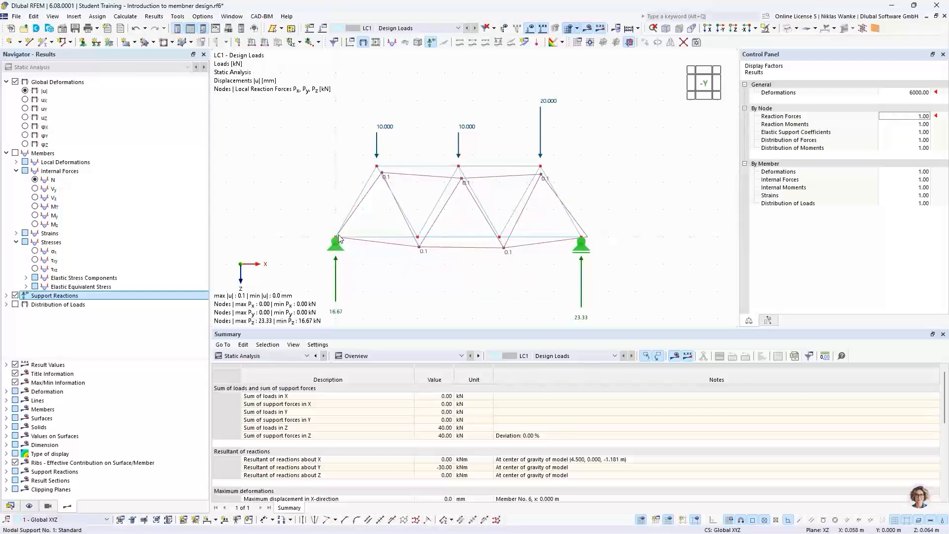
pyautogui.scroll(5, 334, 236)
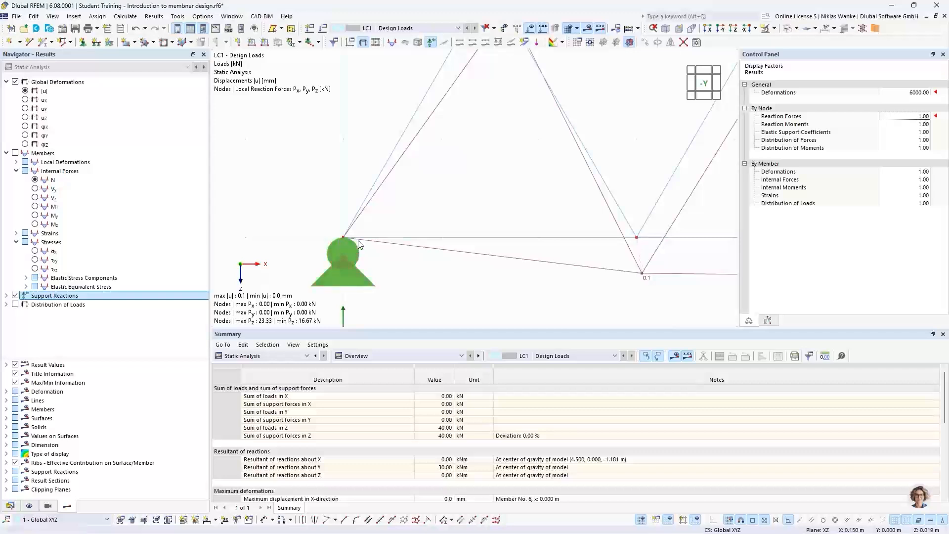
pyautogui.scroll(3, 357, 241)
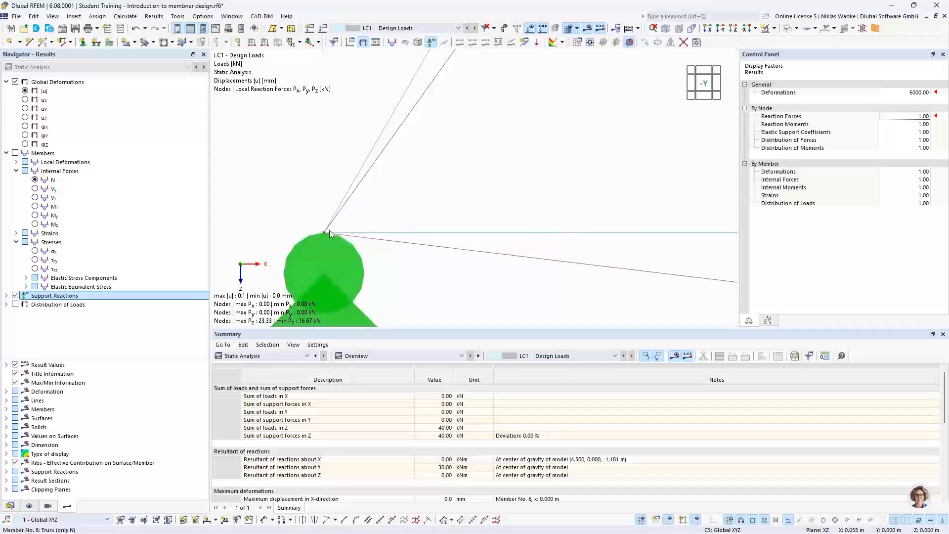
pyautogui.scroll(-2, 351, 216)
pyautogui.scroll(-2, 351, 216)
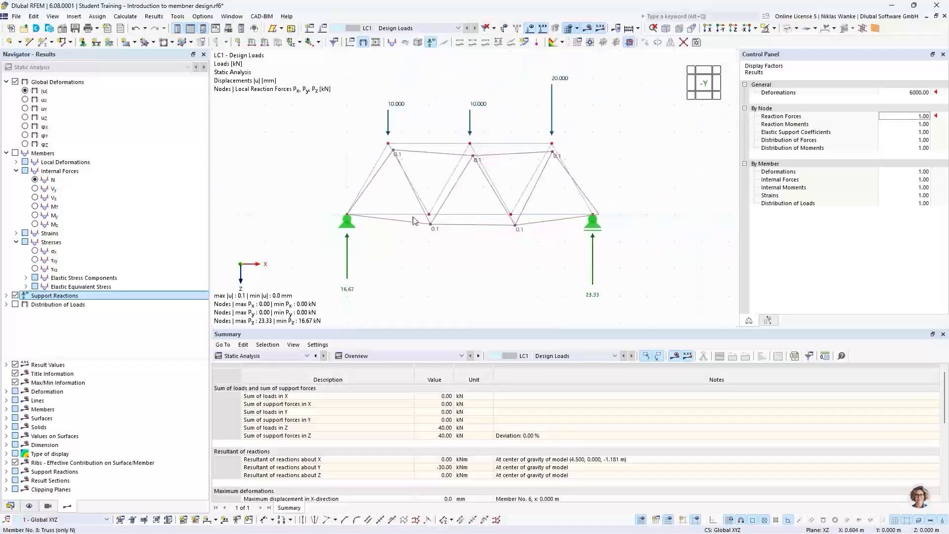
pyautogui.scroll(4, 503, 221)
pyautogui.scroll(3, 503, 222)
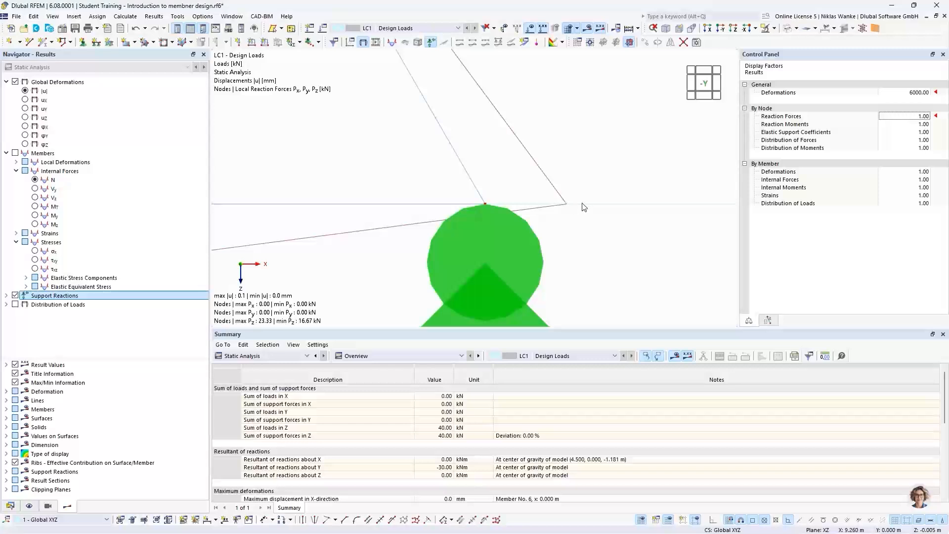
pyautogui.scroll(-12, 582, 211)
pyautogui.moveTo(587, 214); pyautogui.dragTo(625, 224, button='middle')
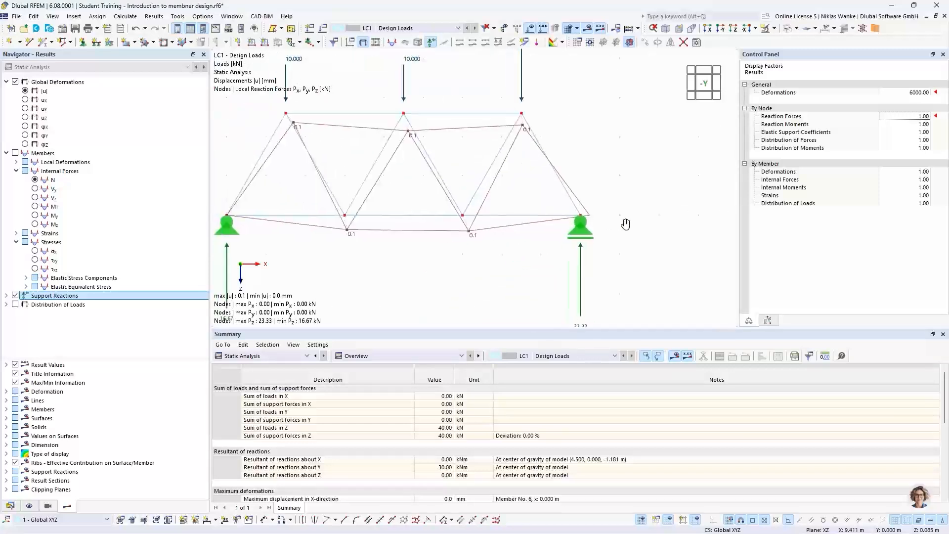
pyautogui.scroll(-3, 648, 221)
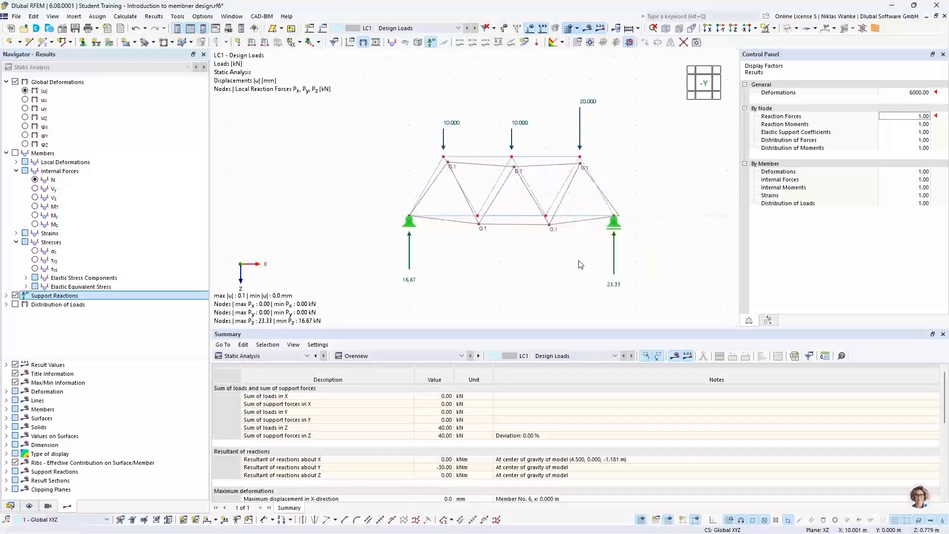
pyautogui.scroll(-2, 509, 240)
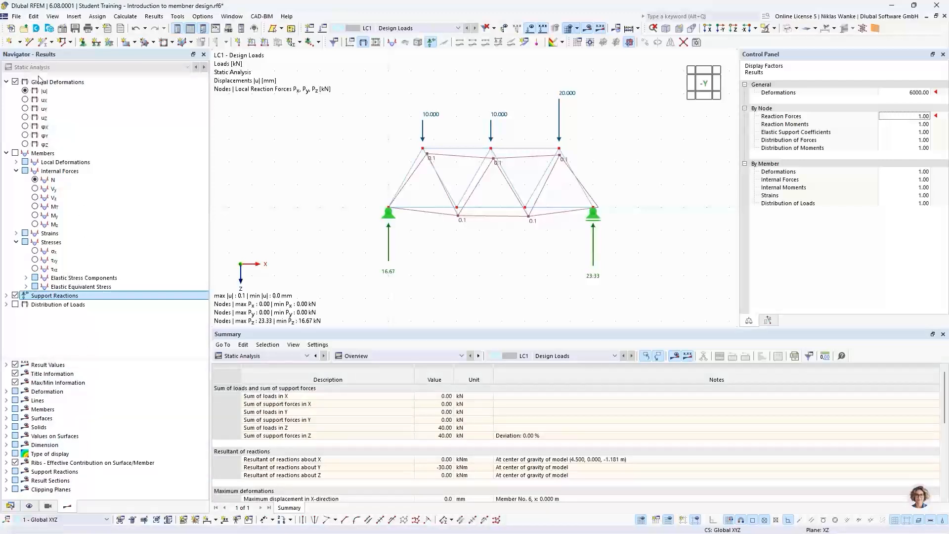
# Set the member deformation display to Section Colored and show the colour scale for the global displacements |u|.
pyautogui.click(6, 391)
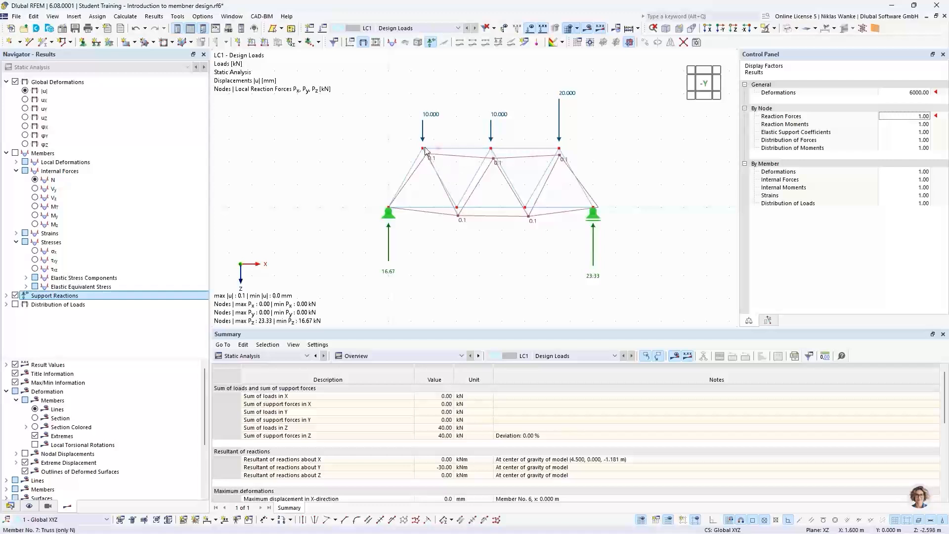
pyautogui.click(35, 427)
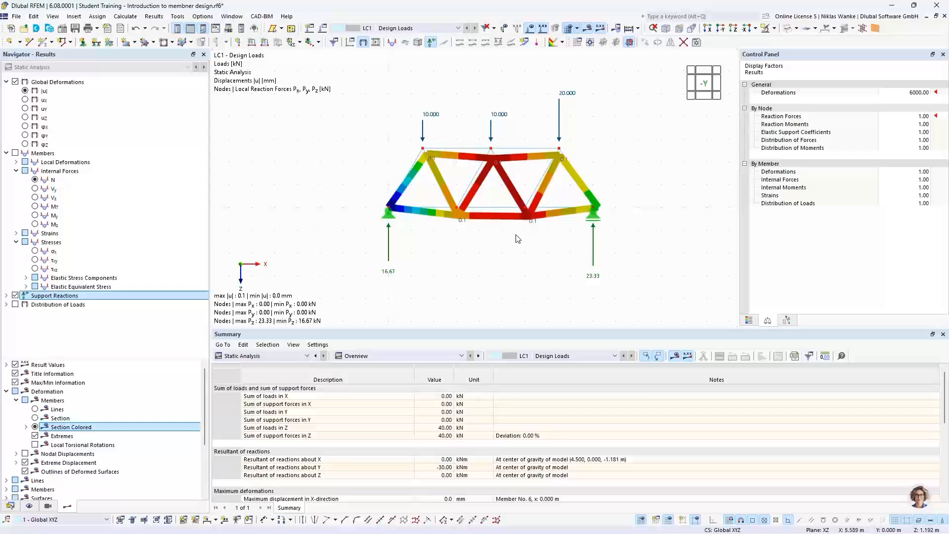
pyautogui.scroll(2, 505, 189)
pyautogui.moveTo(509, 190); pyautogui.dragTo(494, 214, button='middle')
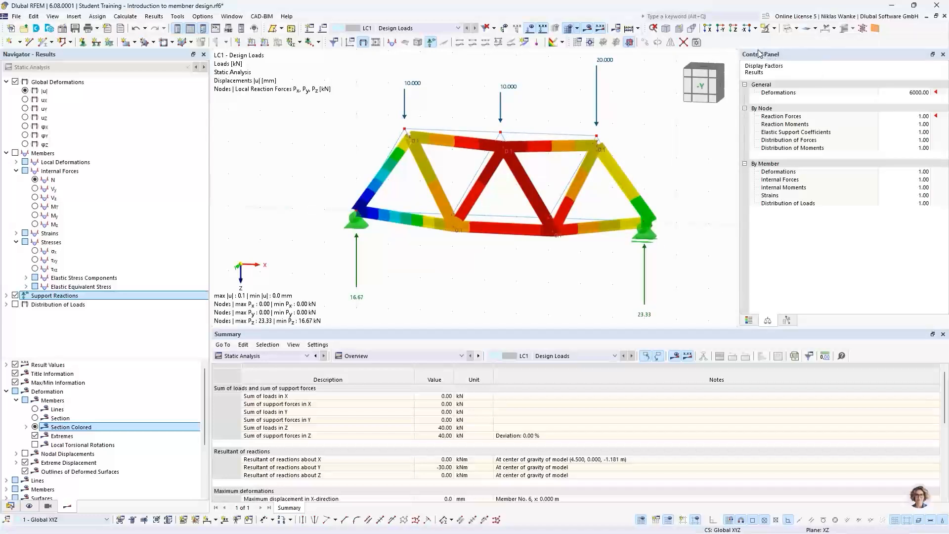
pyautogui.click(749, 320)
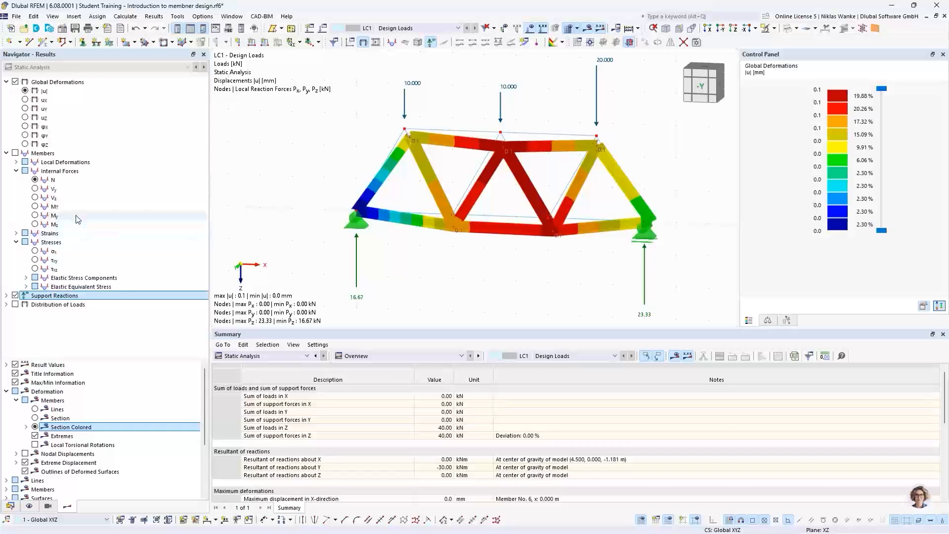
# Display the members' axial forces N instead of the global deformations, with the truss seen in the -Y direction.
pyautogui.click(35, 180)
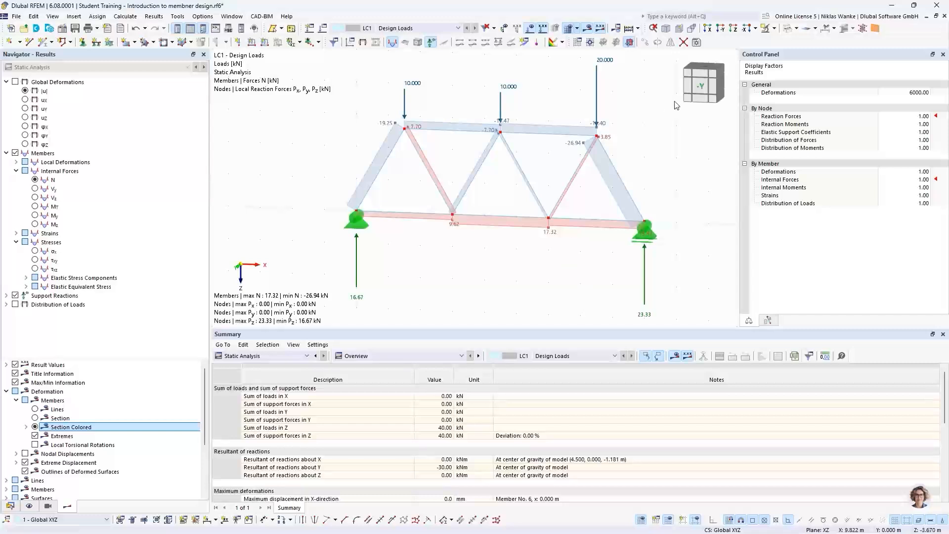
pyautogui.click(701, 86)
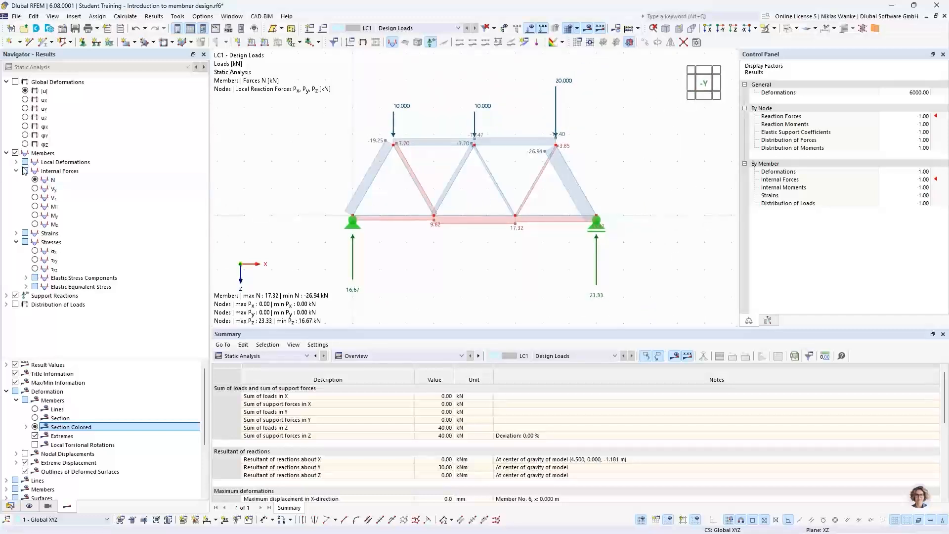
pyautogui.click(34, 180)
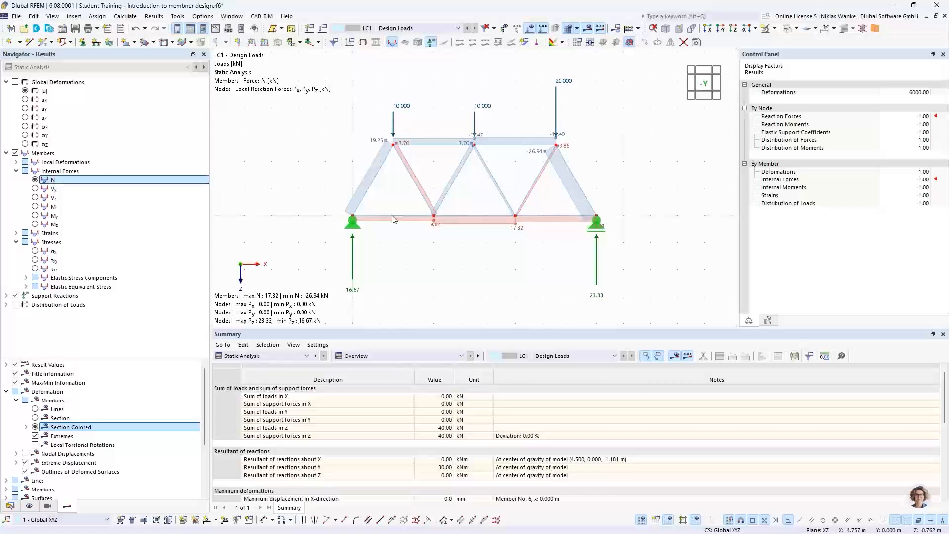
pyautogui.scroll(2, 480, 194)
pyautogui.moveTo(480, 193); pyautogui.dragTo(490, 192, button='middle')
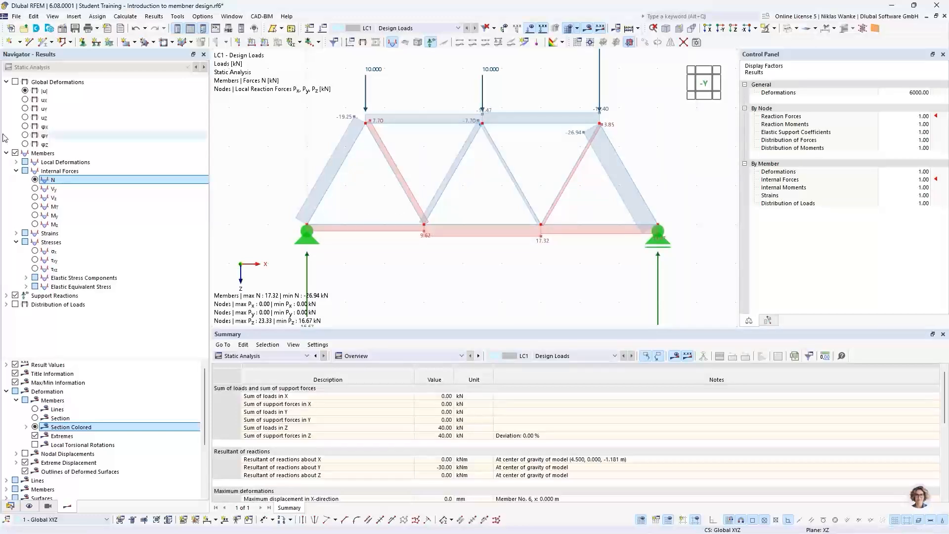
# Check the members' shear forces Vy and Vz, torsional moment MT and bending moments My and Mz one after another.
pyautogui.click(35, 189)
pyautogui.moveTo(402, 226); pyautogui.dragTo(366, 244, button='middle')
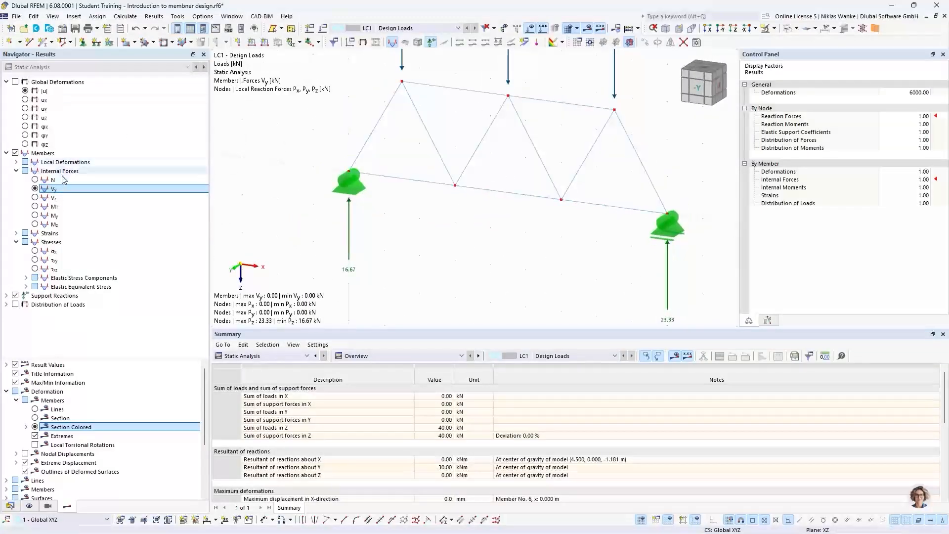
pyautogui.click(35, 197)
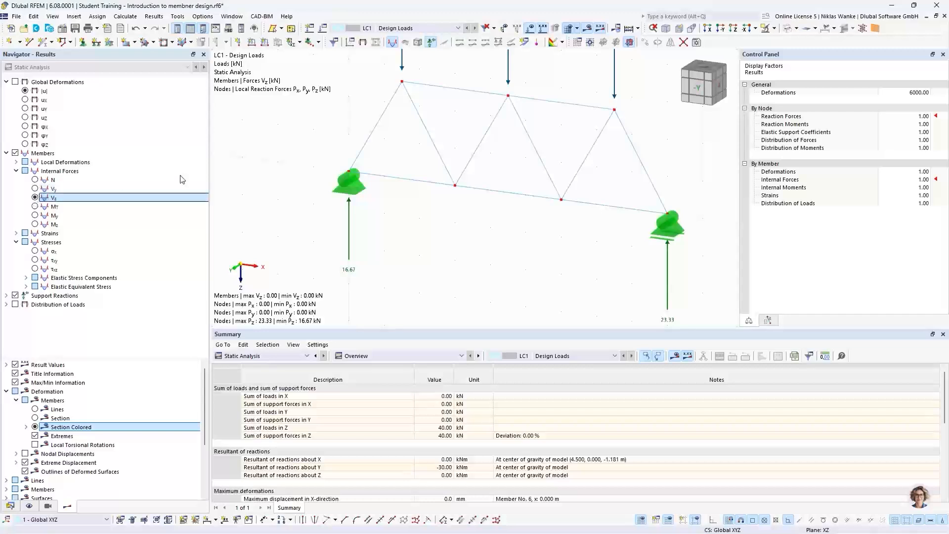
pyautogui.click(35, 206)
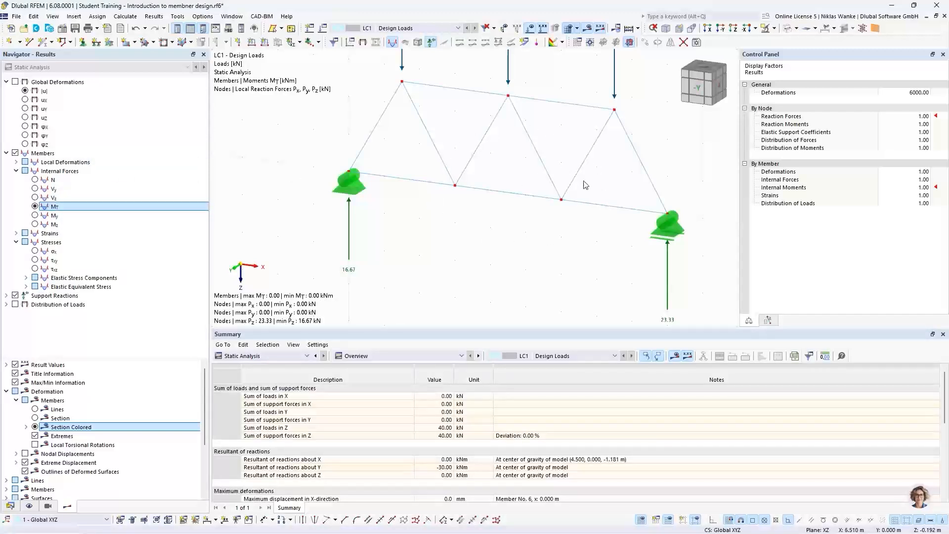
pyautogui.click(35, 215)
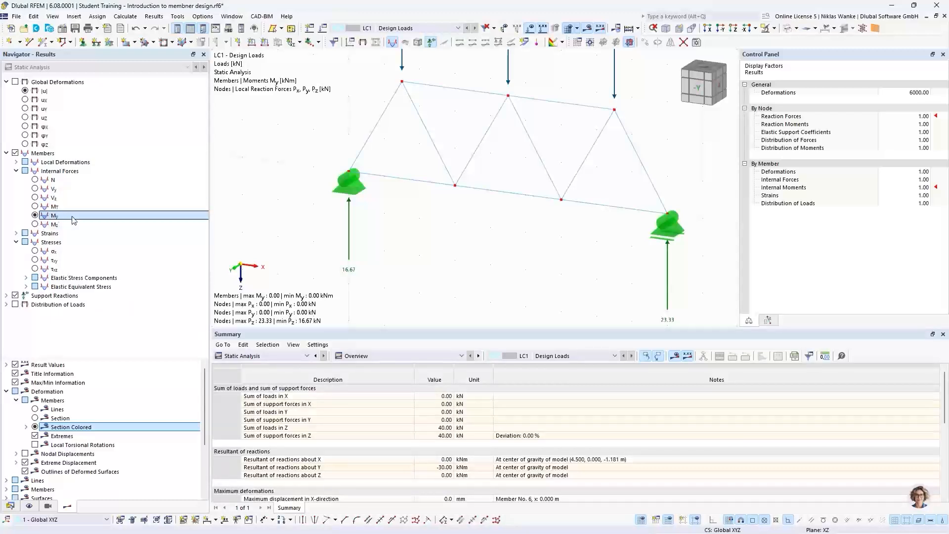
pyautogui.click(35, 224)
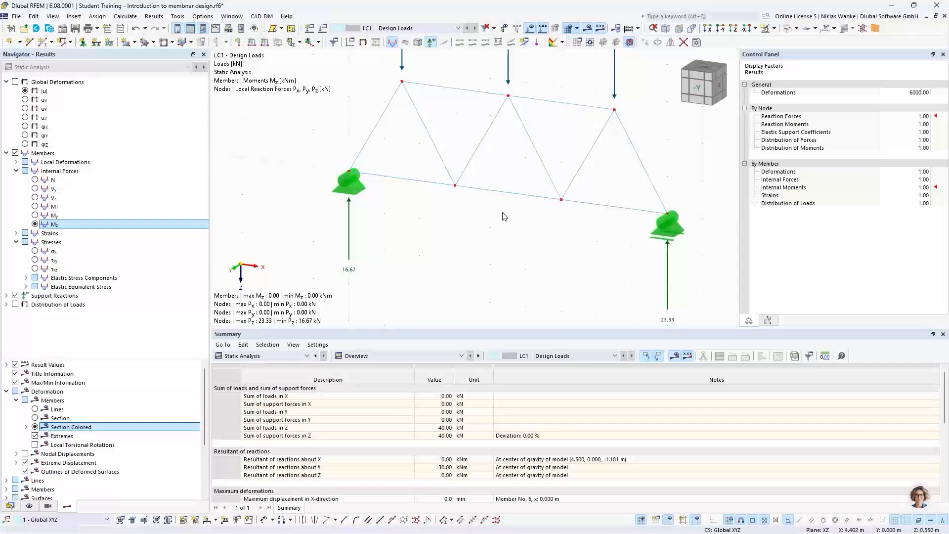
# Return to the axial force N diagram and look at the whole truss squarely in the -Y direction.
pyautogui.click(32, 180)
pyautogui.moveTo(573, 219)
pyautogui.mouseDown(button='middle')
pyautogui.moveTo(541, 252)
pyautogui.moveTo(580, 225)
pyautogui.mouseUp(button='middle')
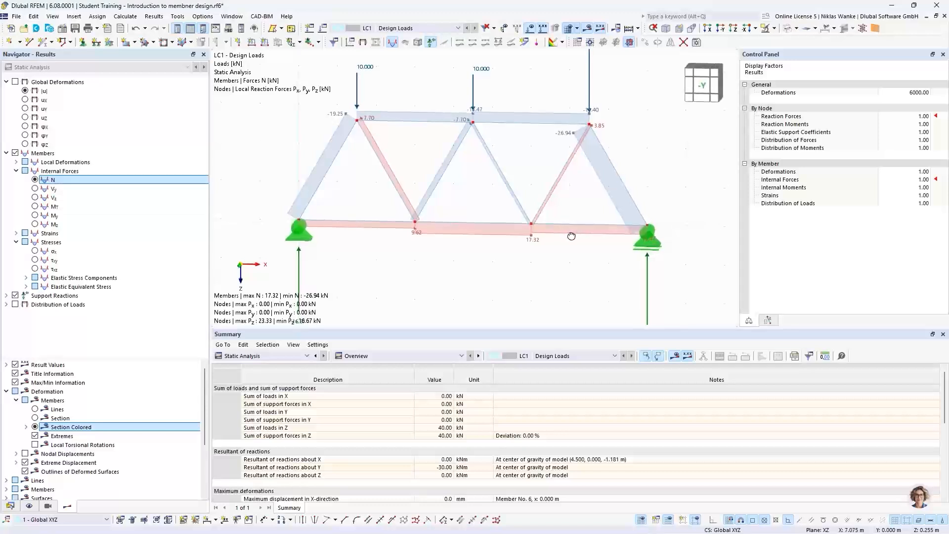
pyautogui.click(694, 90)
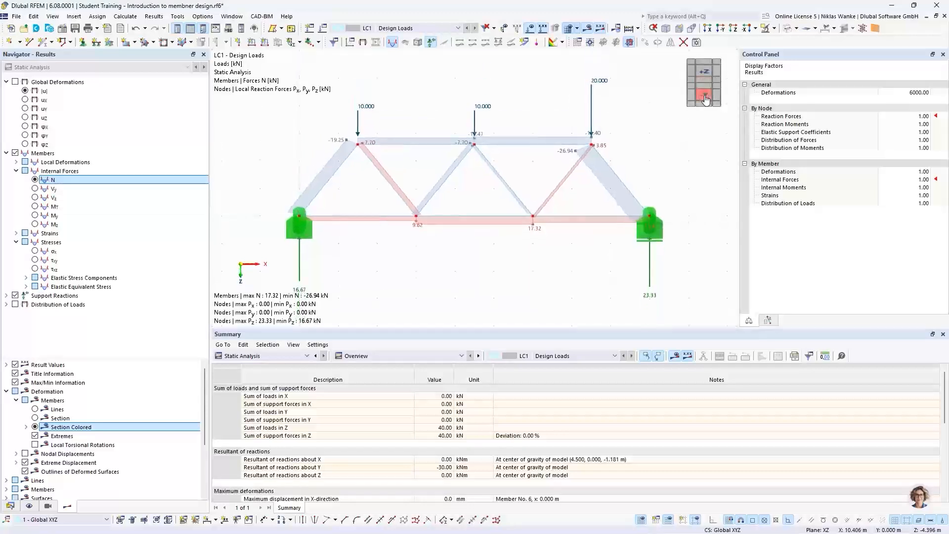
pyautogui.scroll(3, 494, 182)
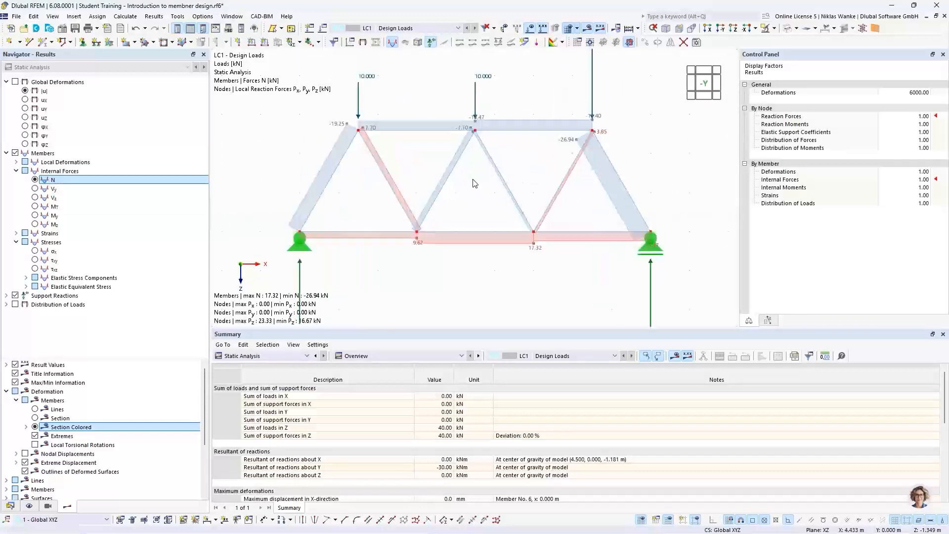
pyautogui.moveTo(491, 185); pyautogui.dragTo(497, 183, button='middle')
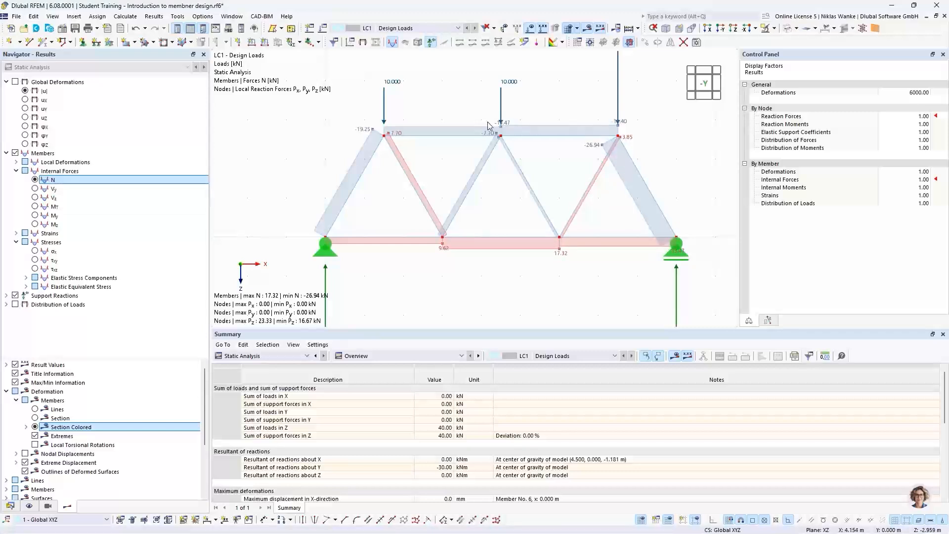
# Examine the axial forces around the top chord's middle node and switch to the Ideal truss structure slide in PowerPoint.
pyautogui.scroll(5, 501, 121)
pyautogui.scroll(2, 479, 151)
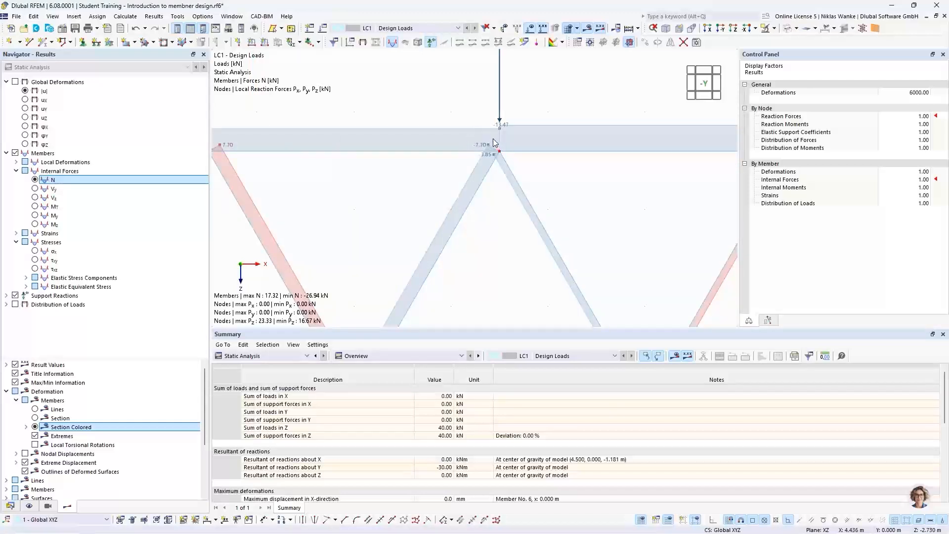
pyautogui.scroll(-3, 494, 143)
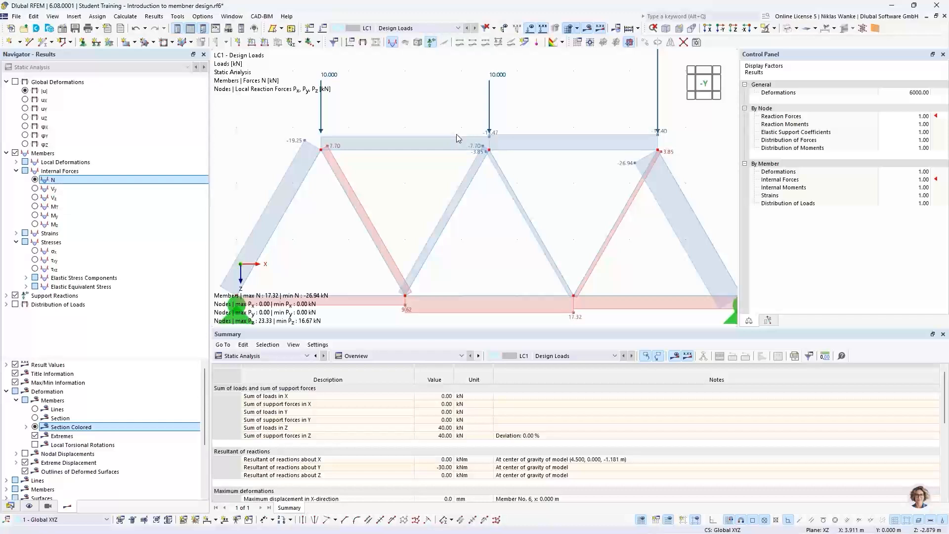
pyautogui.scroll(-2, 456, 134)
pyautogui.moveTo(456, 134)
pyautogui.mouseDown(button='middle')
pyautogui.moveTo(468, 151)
pyautogui.moveTo(470, 143)
pyautogui.mouseUp(button='middle')
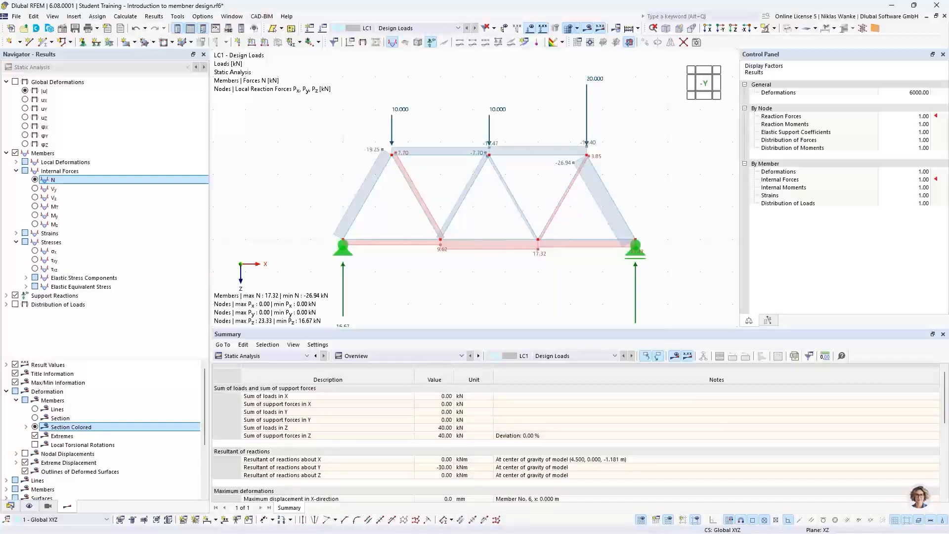
pyautogui.hotkey('alt', 'Tab')
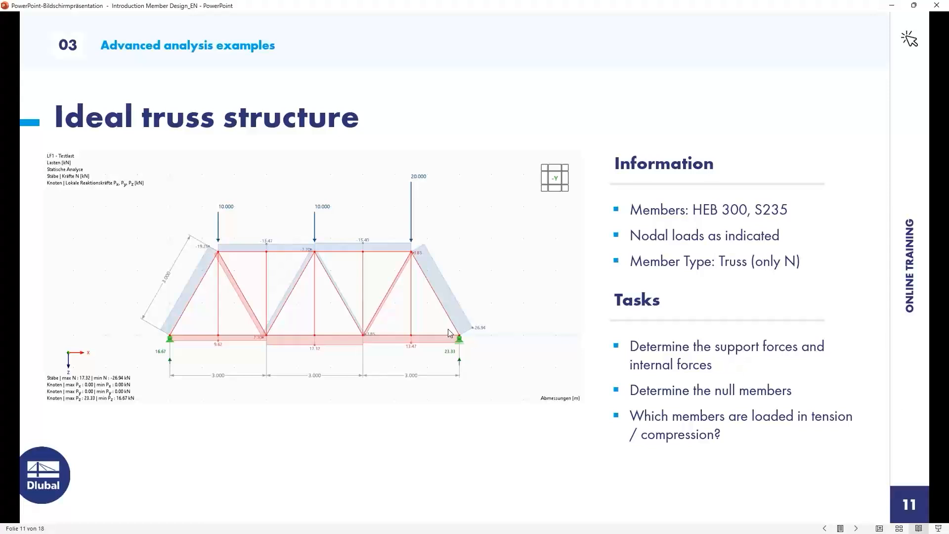
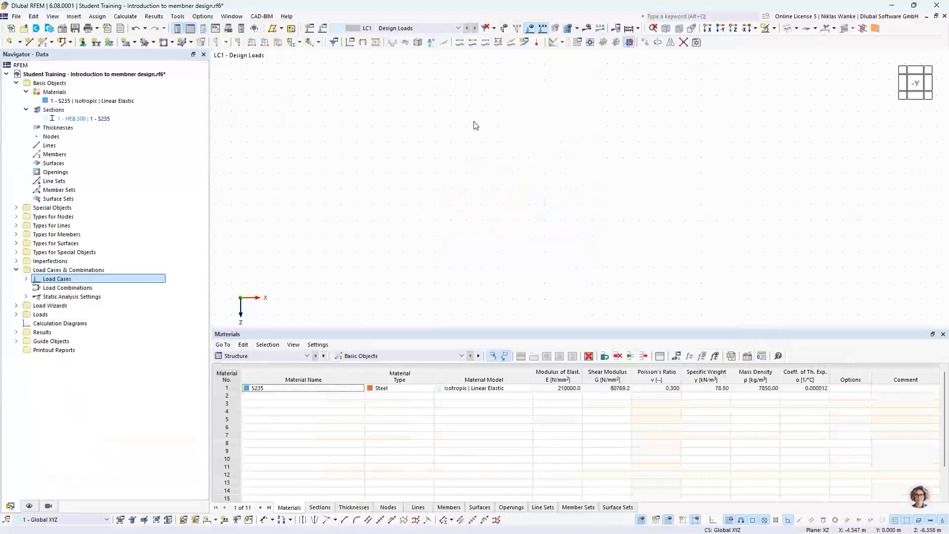
# Turn on the display of the global coordinate system X, Y, Z in the zero point and of dimensions in the empty model.
pyautogui.moveTo(535, 215); pyautogui.dragTo(538, 206, button='middle')
pyautogui.scroll(-1, 533, 215)
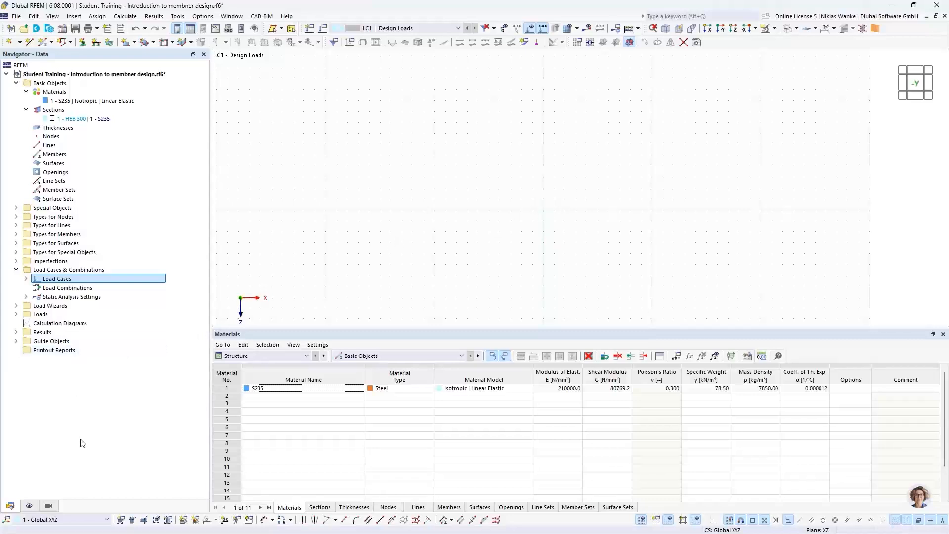
pyautogui.click(31, 507)
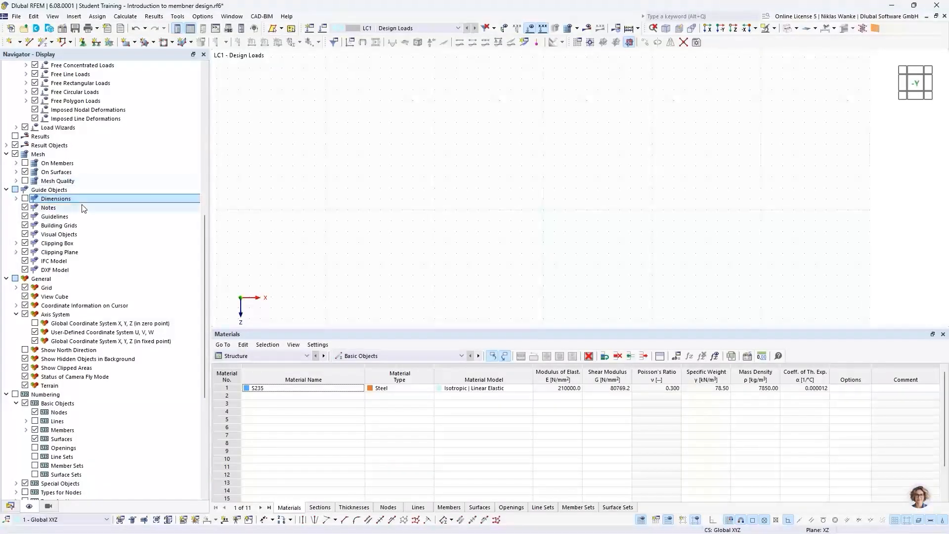
pyautogui.click(35, 324)
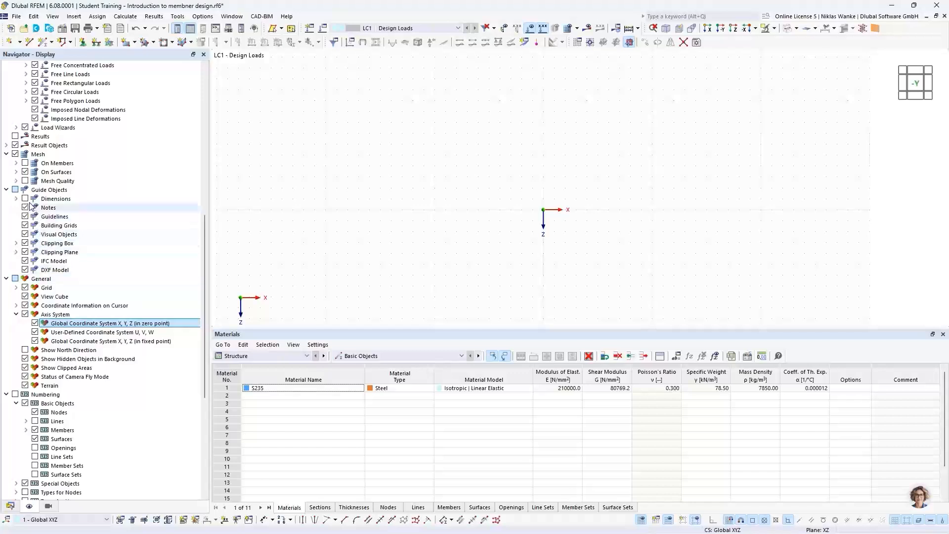
pyautogui.click(25, 199)
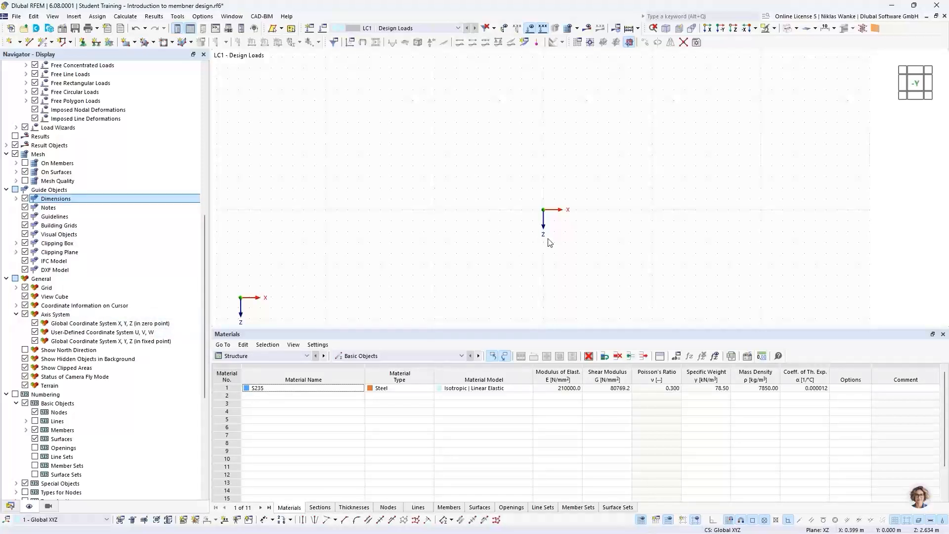
pyautogui.scroll(1, 560, 230)
pyautogui.moveTo(566, 226); pyautogui.dragTo(372, 215, button='middle')
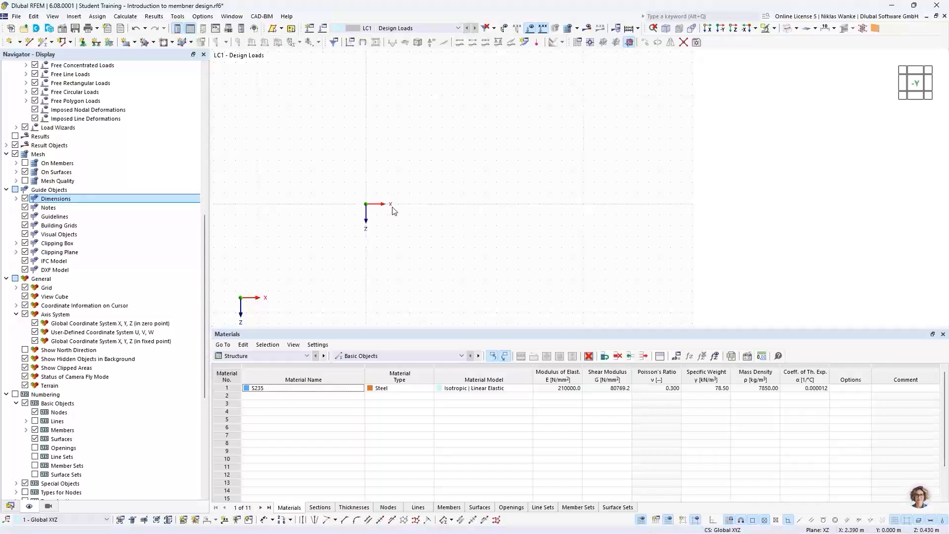
# Check the grid point spacing in the work plane and grid/snap settings.
pyautogui.scroll(1, 420, 212)
pyautogui.click(578, 42)
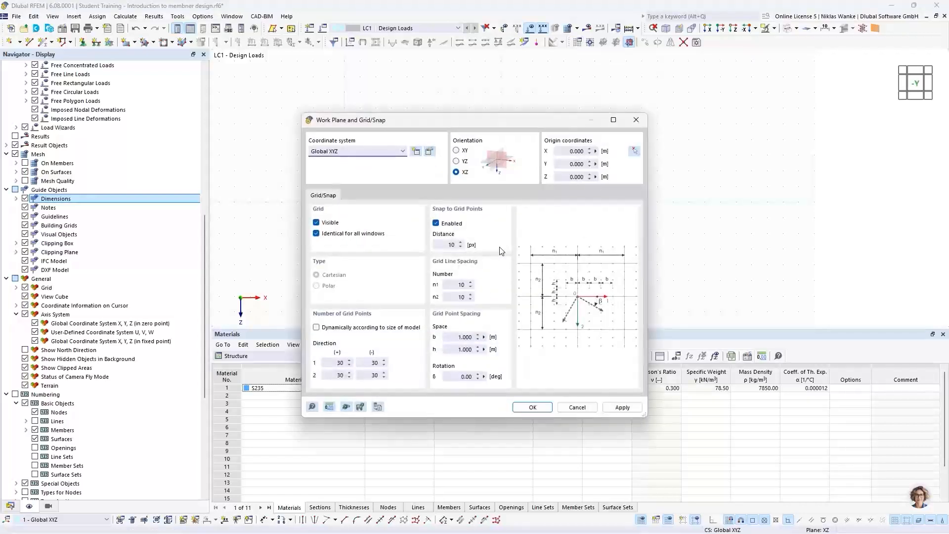
pyautogui.click(455, 337)
pyautogui.click(636, 120)
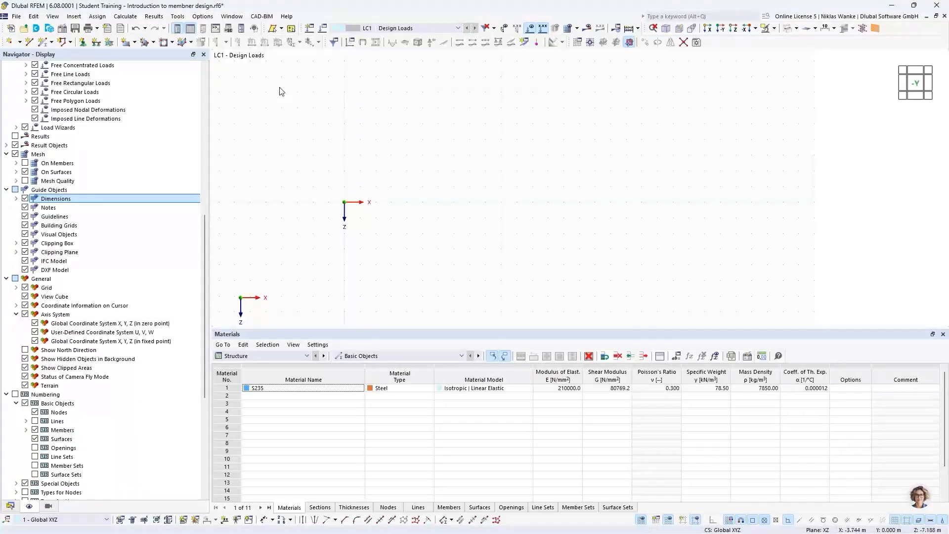
# Define a new single member of type Beam with the HEB 300 section in S235.
pyautogui.click(43, 42)
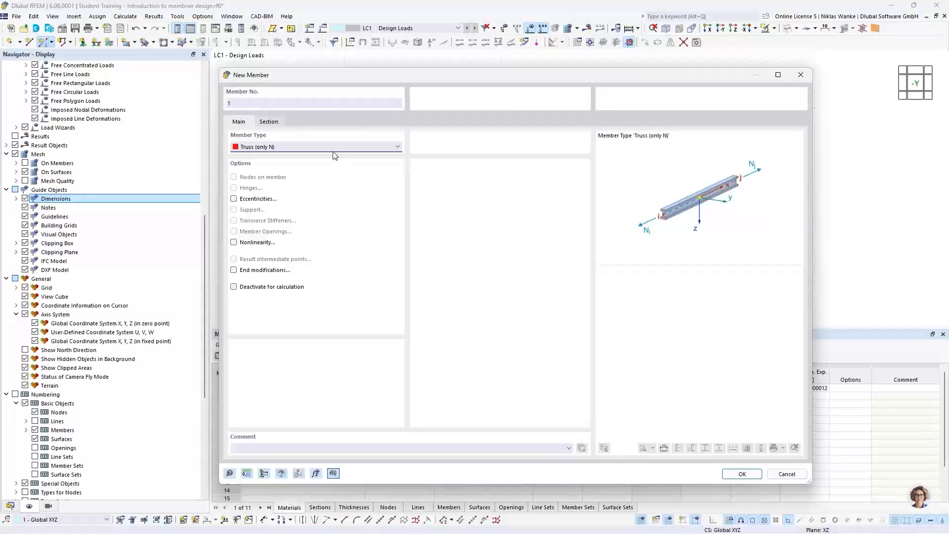
pyautogui.click(327, 148)
pyautogui.scroll(1, 326, 153)
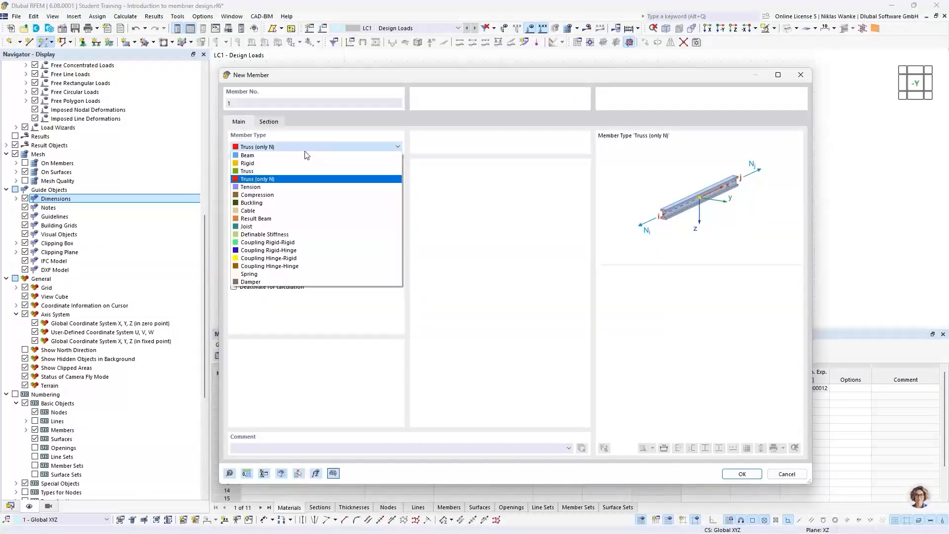
pyautogui.click(255, 155)
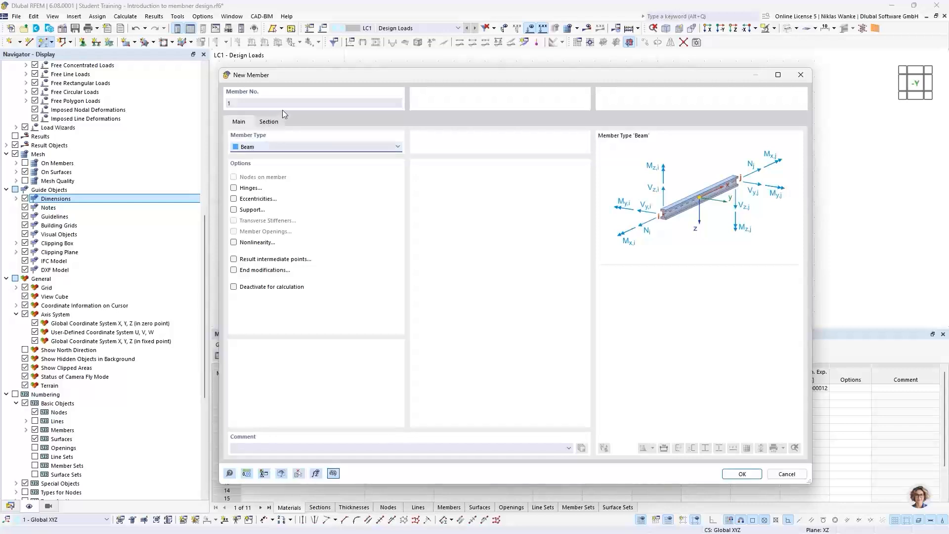
pyautogui.click(275, 123)
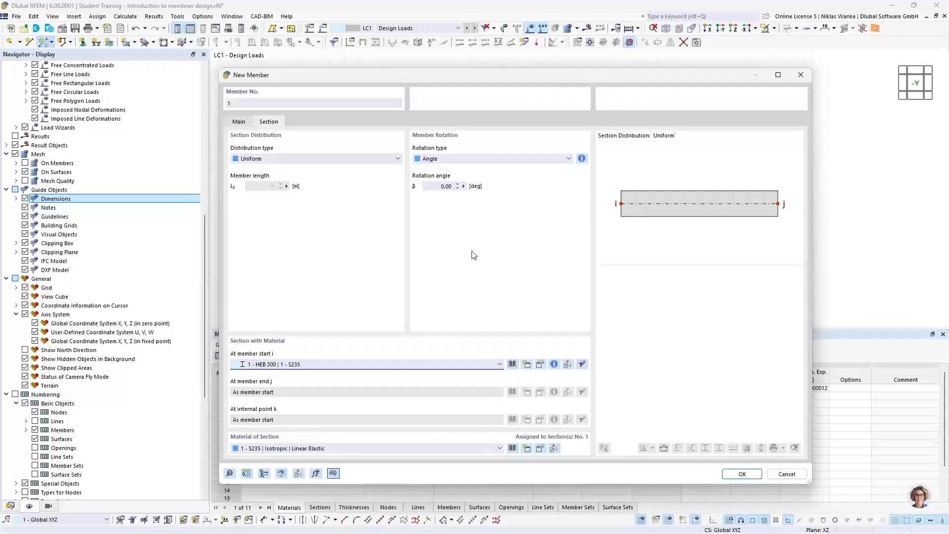
pyautogui.click(740, 475)
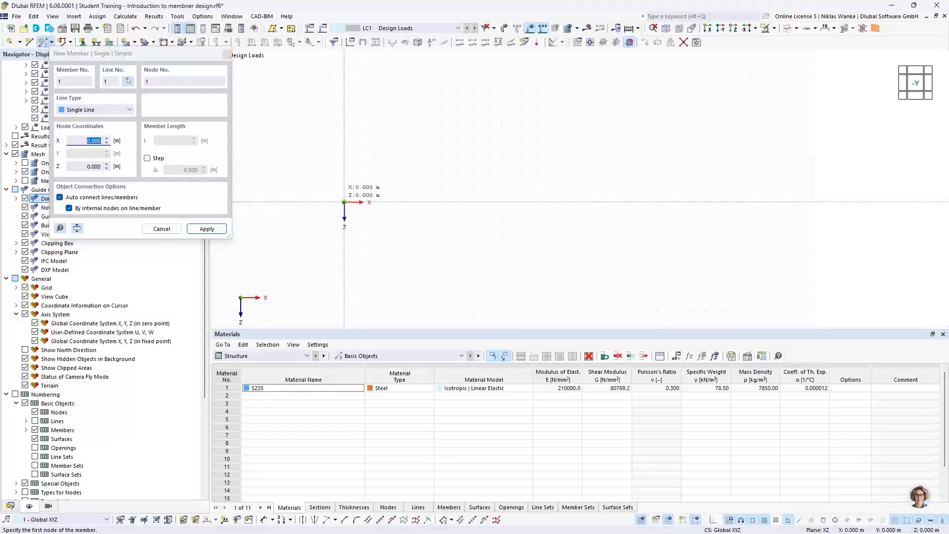
# Place the beam from the origin along the X axis with a length of 2 m.
pyautogui.click(344, 202)
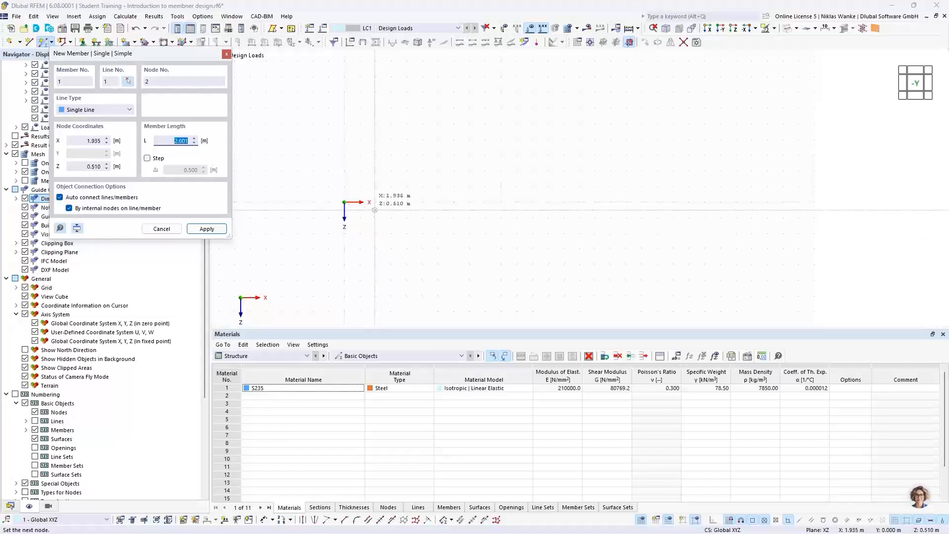
pyautogui.press('Return')
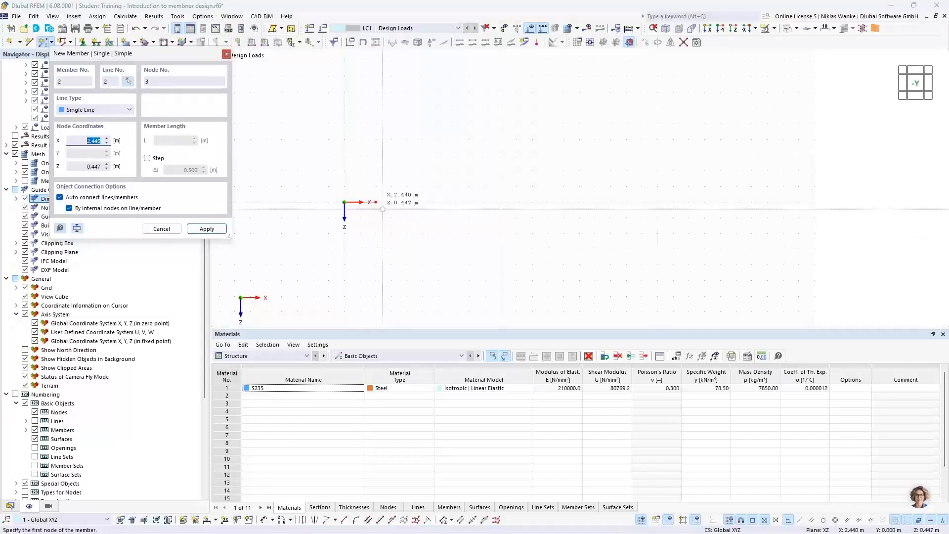
pyautogui.press('Escape')
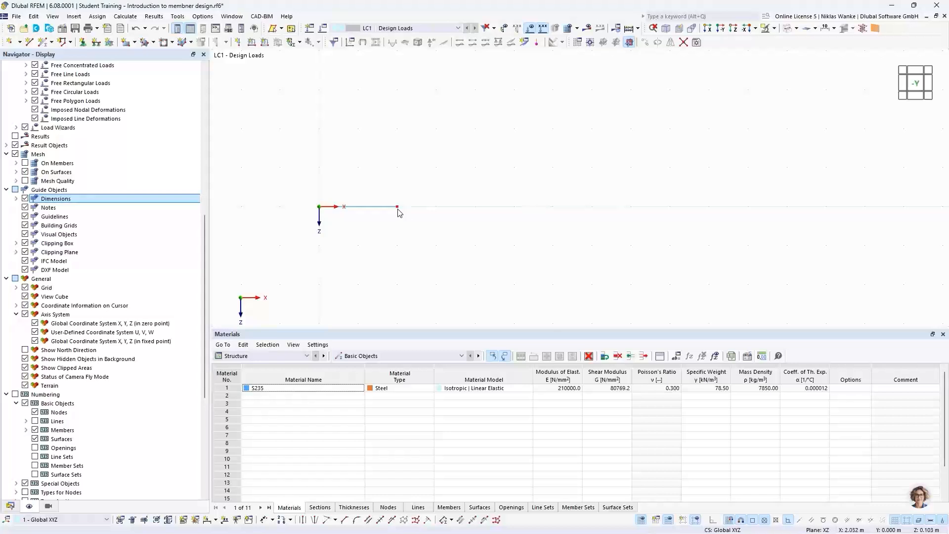
# Set the X coordinate of the beam's end node to 16.5 m.
pyautogui.moveTo(400, 210)
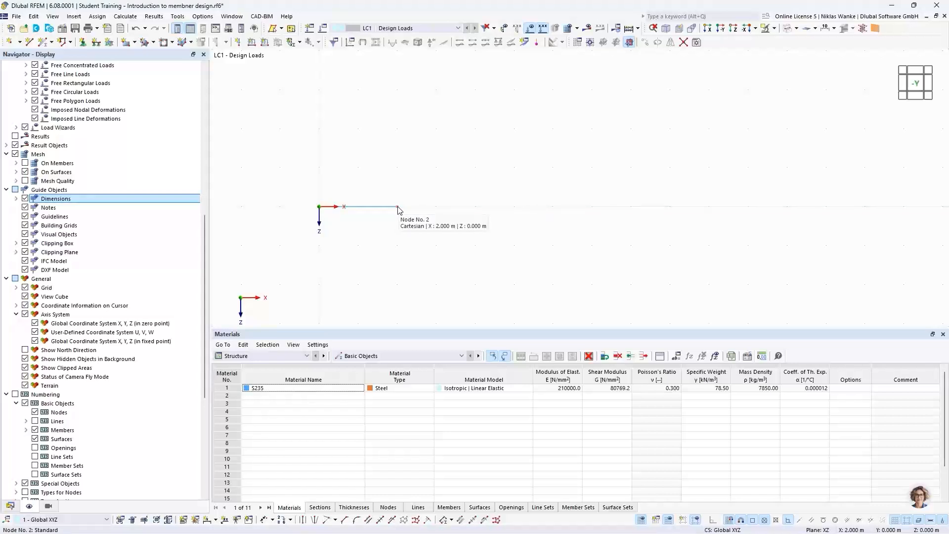
pyautogui.doubleClick(399, 210)
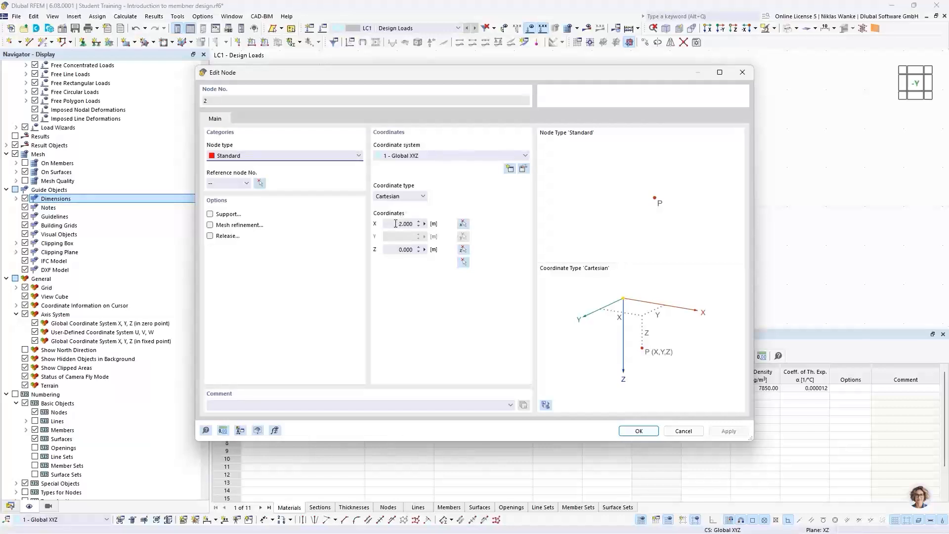
pyautogui.doubleClick(406, 224)
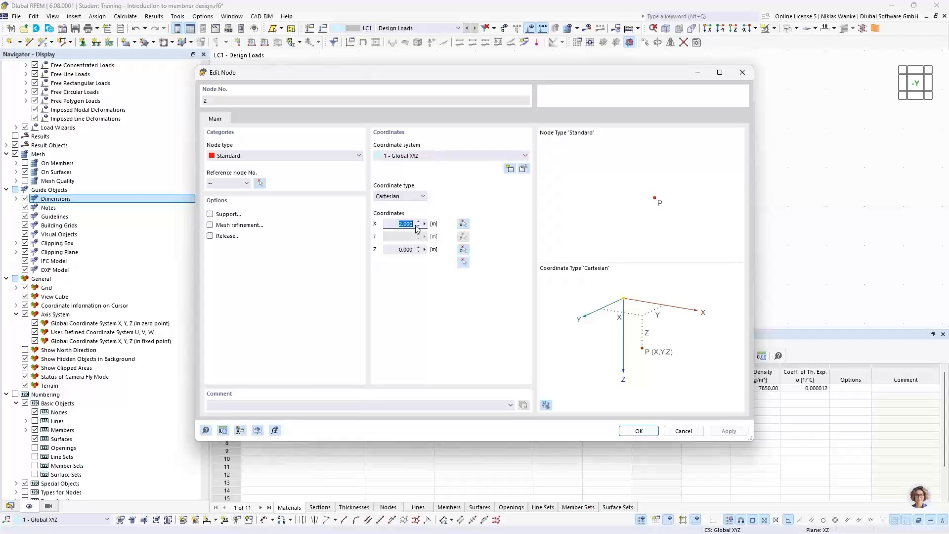
pyautogui.write('16,5')
pyautogui.click(638, 430)
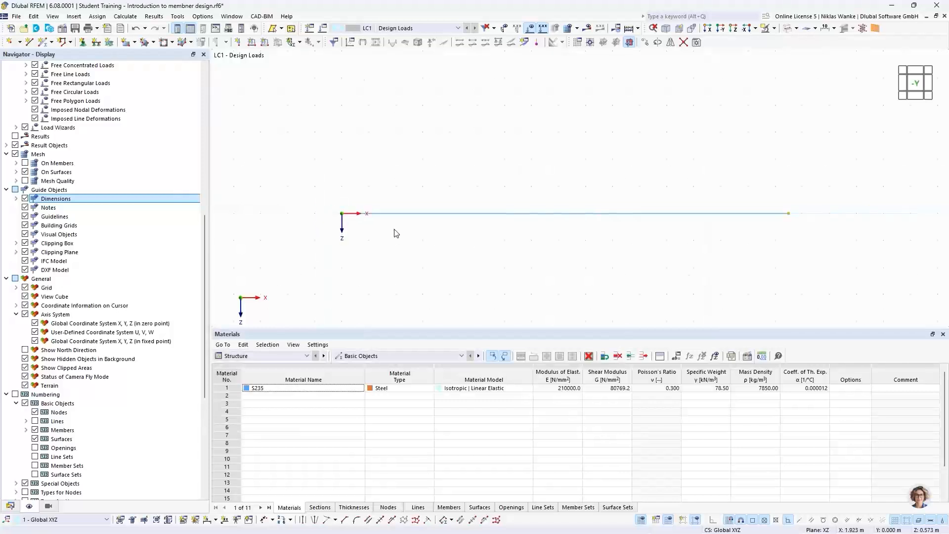
pyautogui.scroll(-1, 394, 230)
pyautogui.moveTo(394, 229); pyautogui.dragTo(374, 219, button='middle')
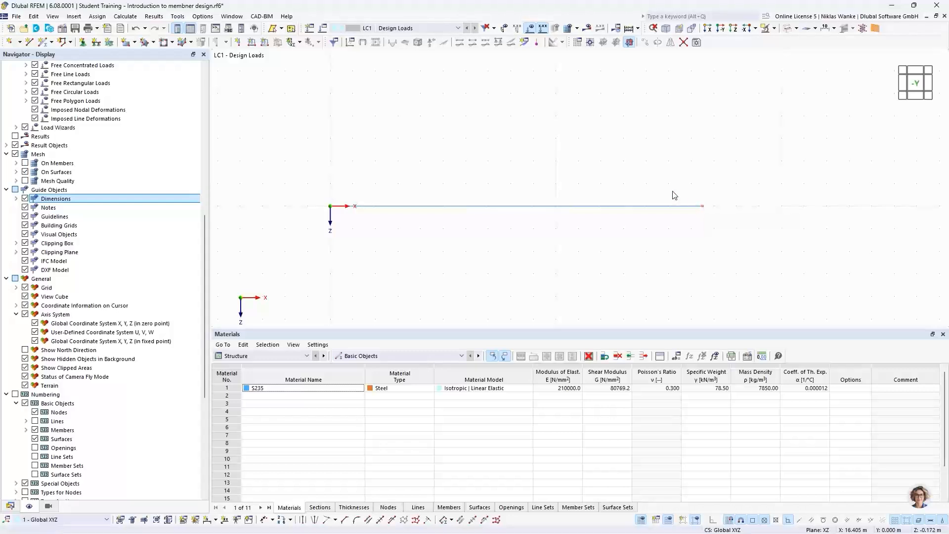
pyautogui.moveTo(576, 227); pyautogui.dragTo(527, 176)
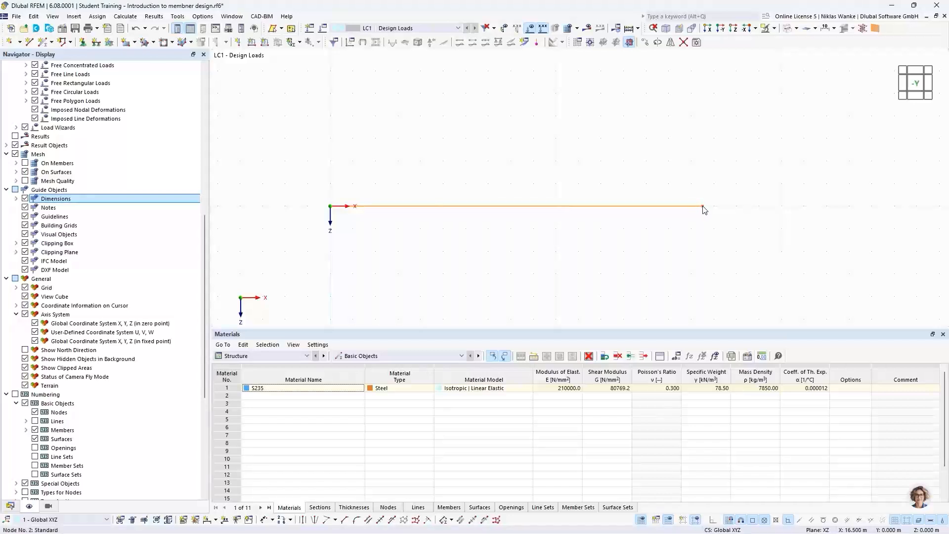
pyautogui.click(661, 171)
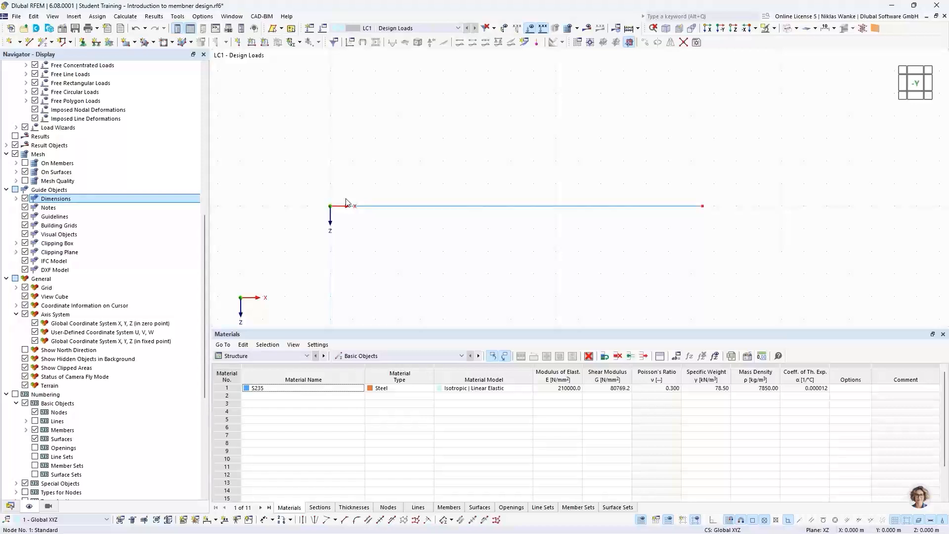
# Start dividing the beam by n intermediate nodes and set the number of intermediate nodes to 2.
pyautogui.moveTo(704, 210)
pyautogui.rightClick(572, 207)
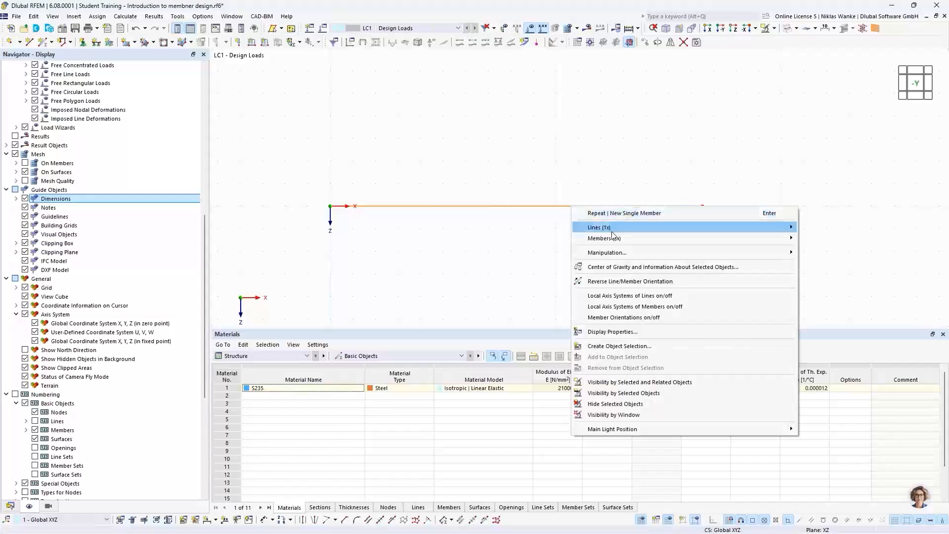
pyautogui.moveTo(728, 241)
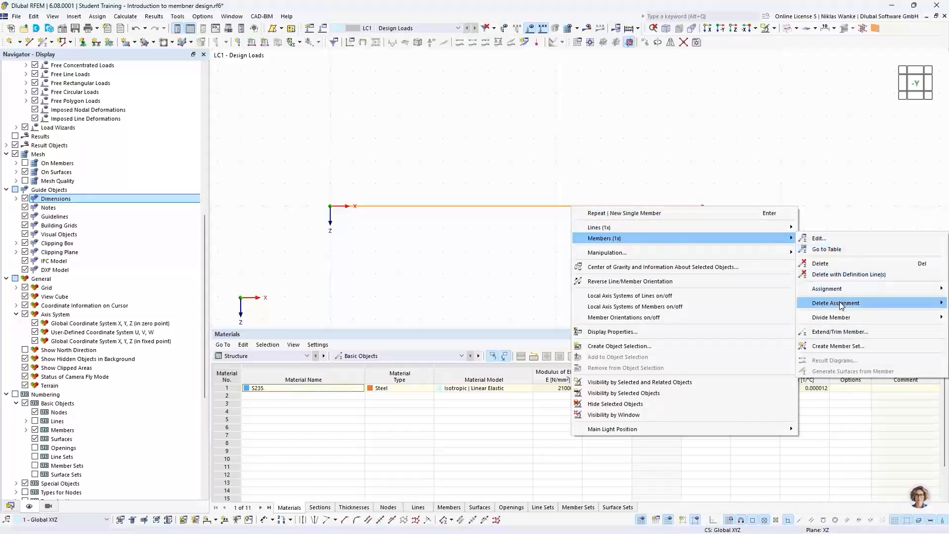
pyautogui.moveTo(831, 320)
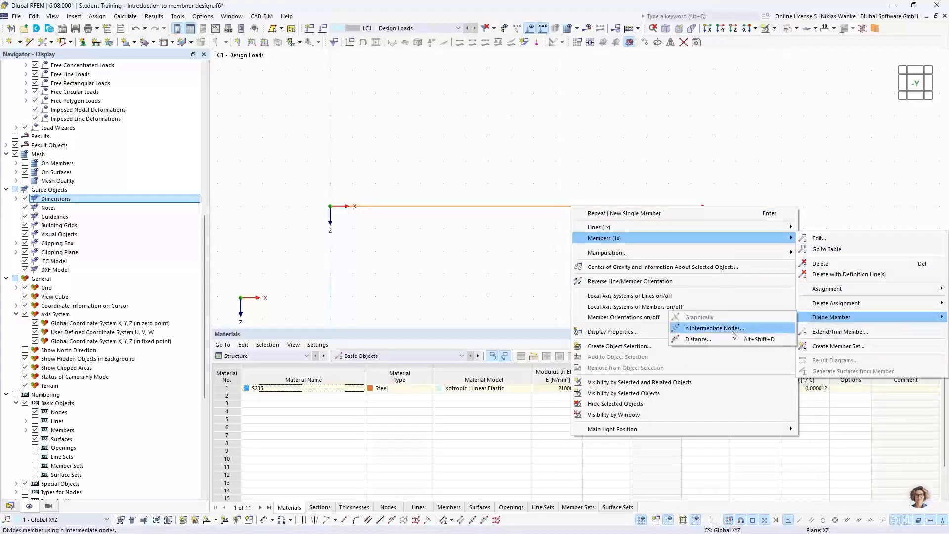
pyautogui.click(706, 329)
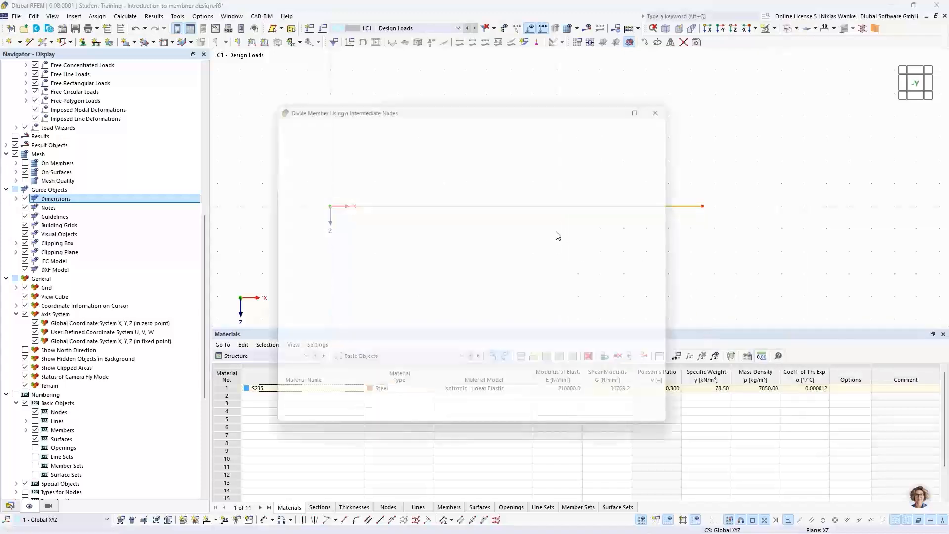
pyautogui.moveTo(515, 103); pyautogui.dragTo(569, 232)
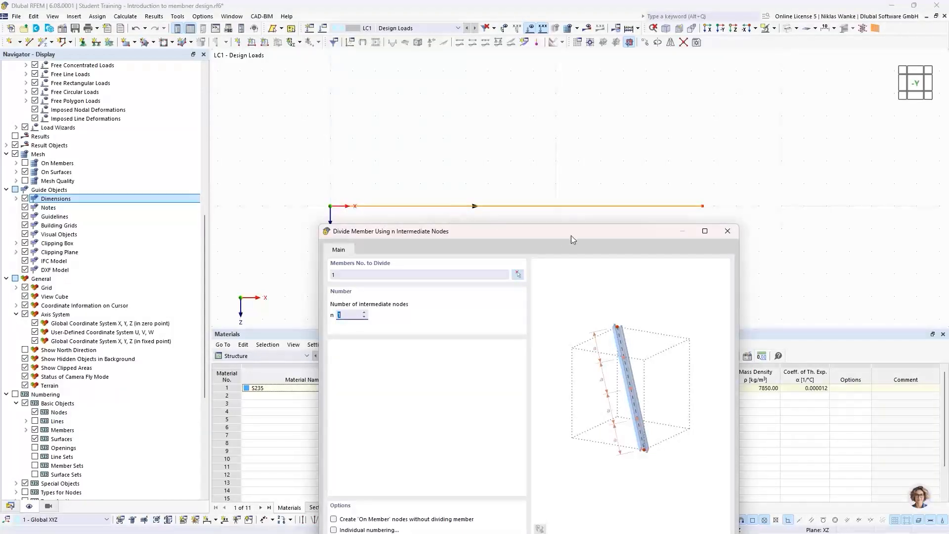
pyautogui.moveTo(594, 228); pyautogui.dragTo(610, 125)
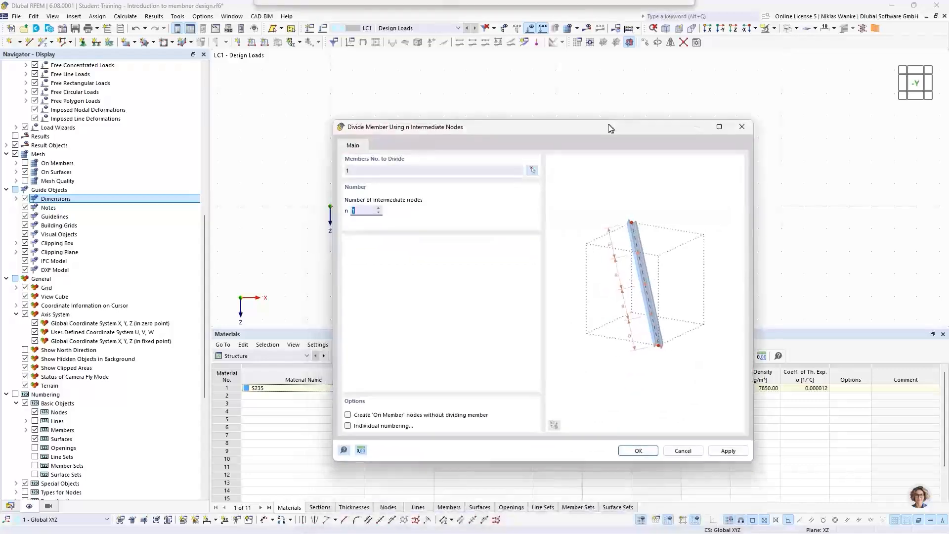
pyautogui.click(379, 208)
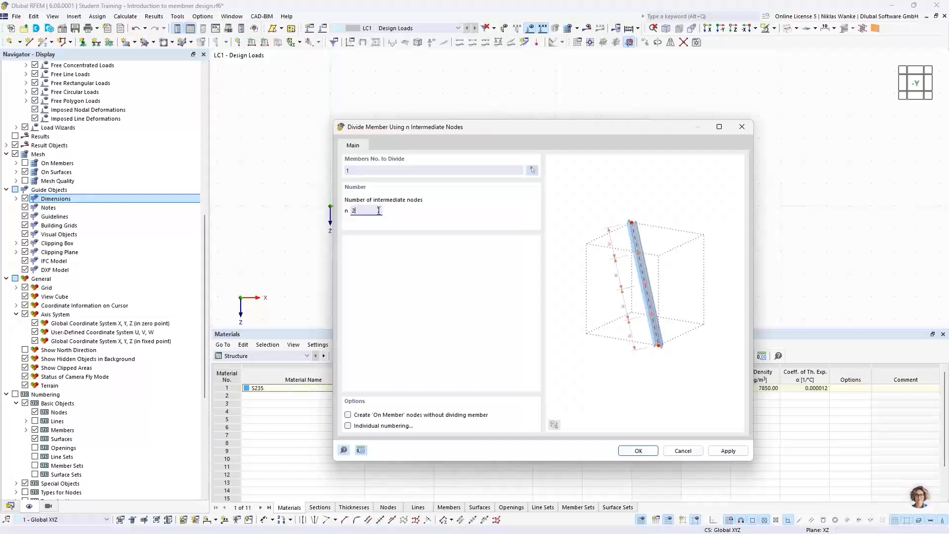
# Create the intermediate nodes as 'On Member' nodes without dividing the member.
pyautogui.moveTo(541, 128); pyautogui.dragTo(540, 96)
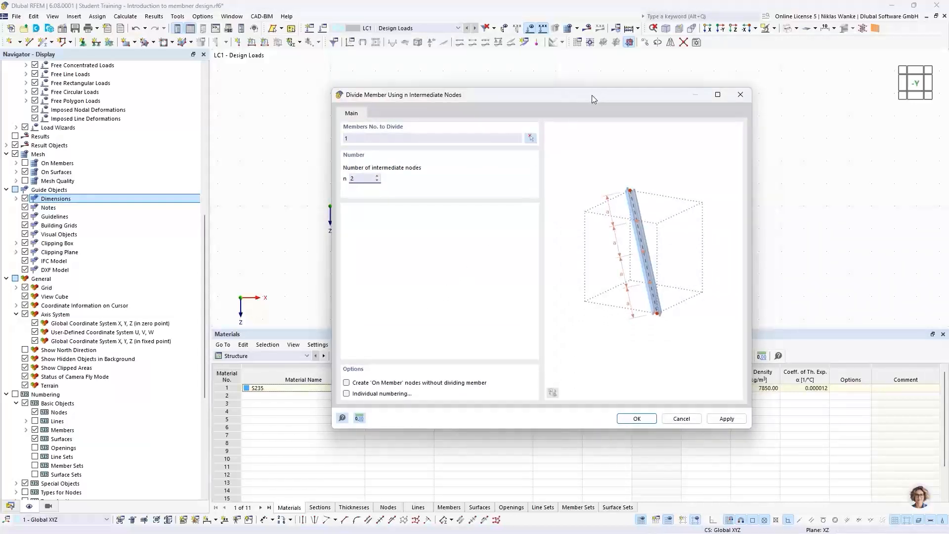
pyautogui.moveTo(592, 95); pyautogui.dragTo(578, 255)
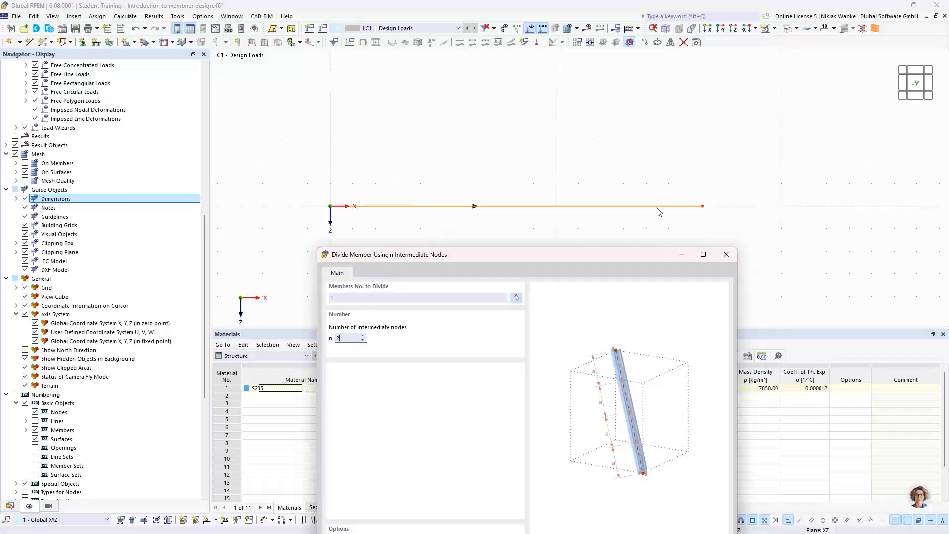
pyautogui.moveTo(546, 256); pyautogui.dragTo(541, 238)
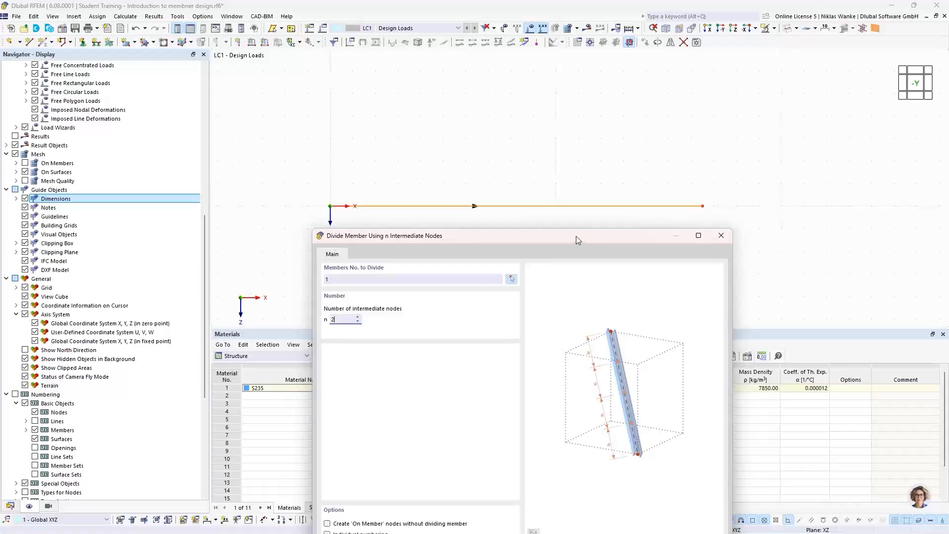
pyautogui.moveTo(576, 238); pyautogui.dragTo(598, 123)
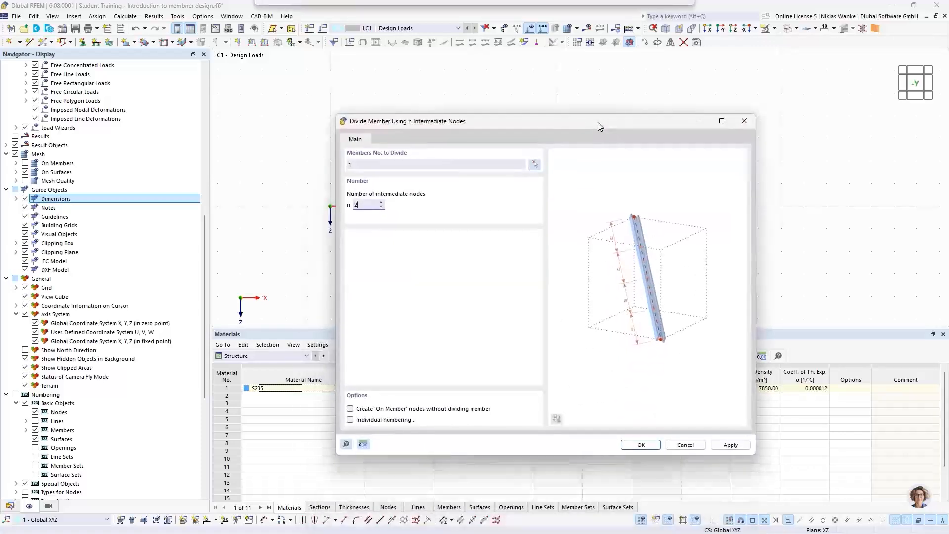
pyautogui.click(350, 410)
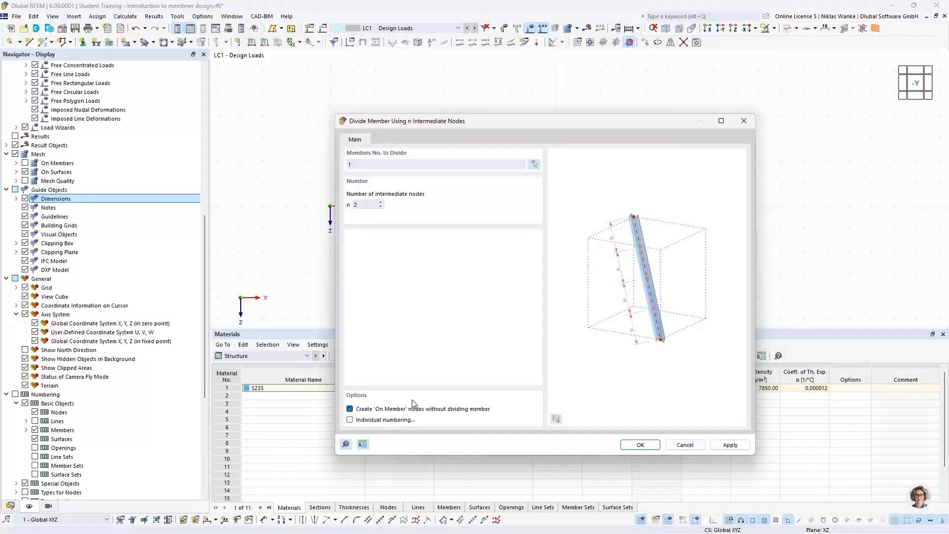
pyautogui.click(633, 448)
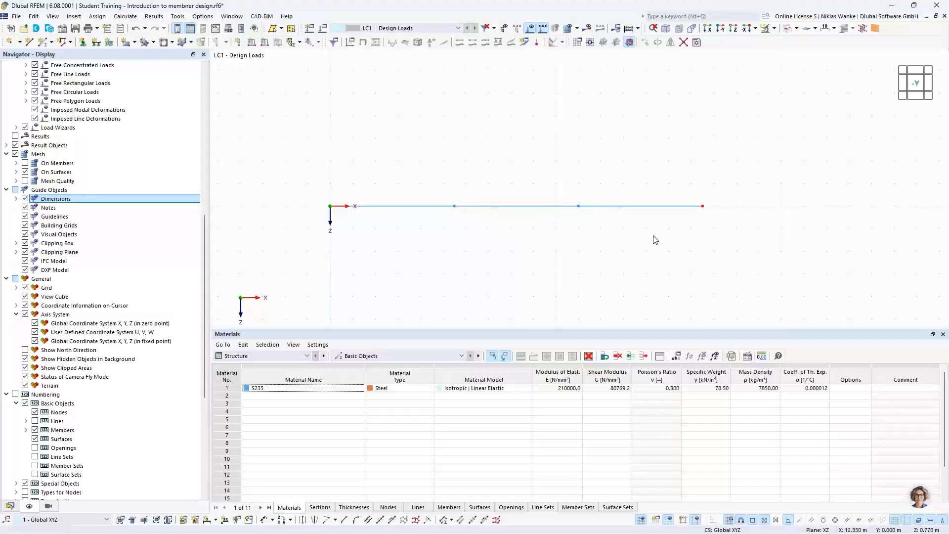
# Examine the first intermediate node's On Member distances, coordinates and available node types, and highlight it together with the beam.
pyautogui.doubleClick(455, 207)
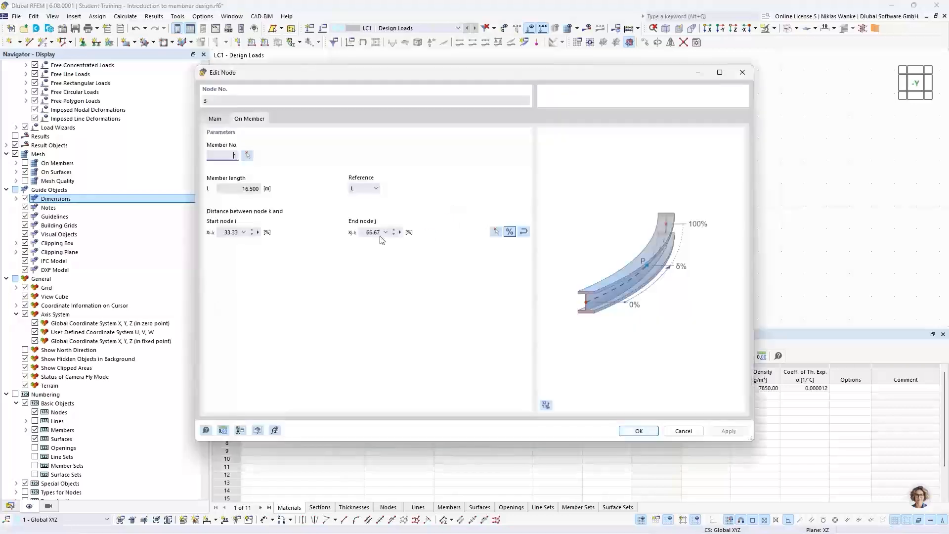
pyautogui.click(217, 119)
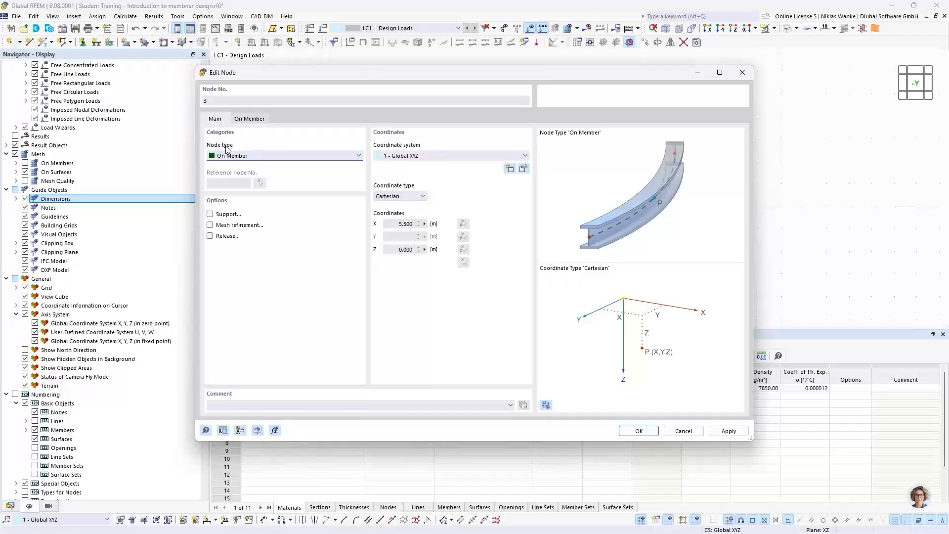
pyautogui.click(236, 158)
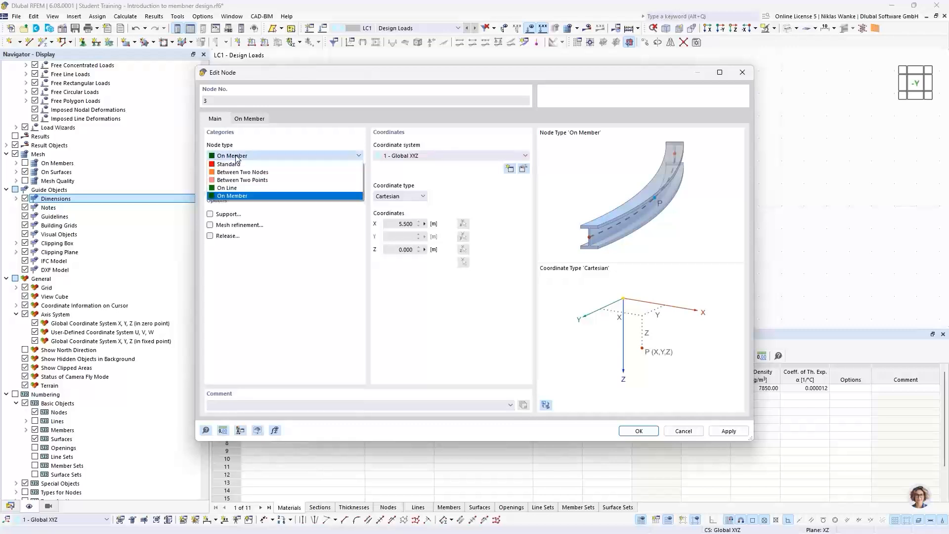
pyautogui.click(325, 142)
pyautogui.click(742, 72)
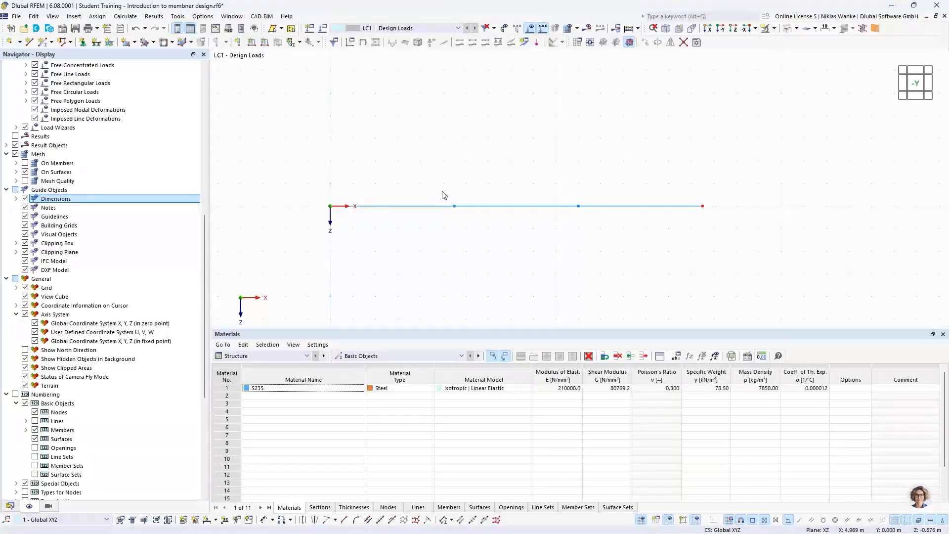
pyautogui.moveTo(446, 194); pyautogui.dragTo(464, 221)
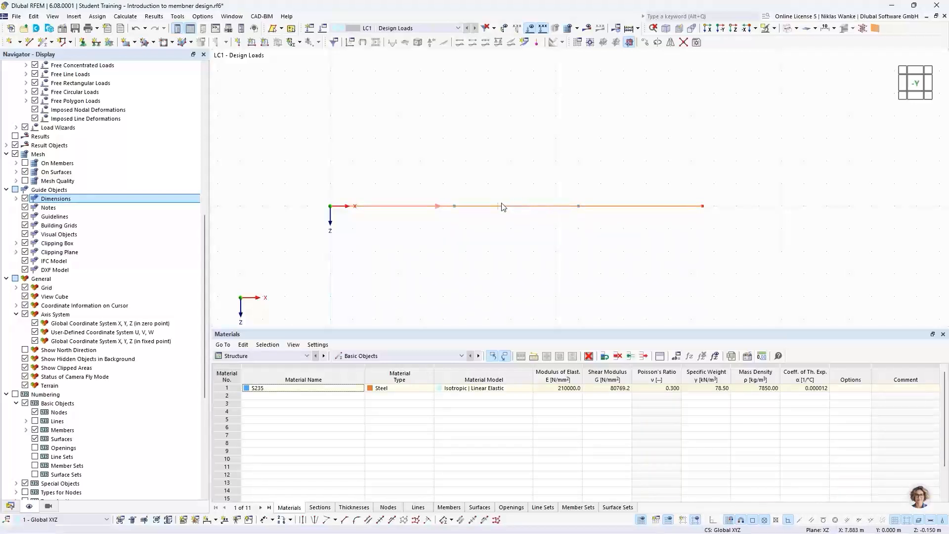
# Clear the highlight on the beam and its nodes and display the structure as a Solid Model.
pyautogui.moveTo(546, 237); pyautogui.dragTo(513, 168)
pyautogui.click(520, 220)
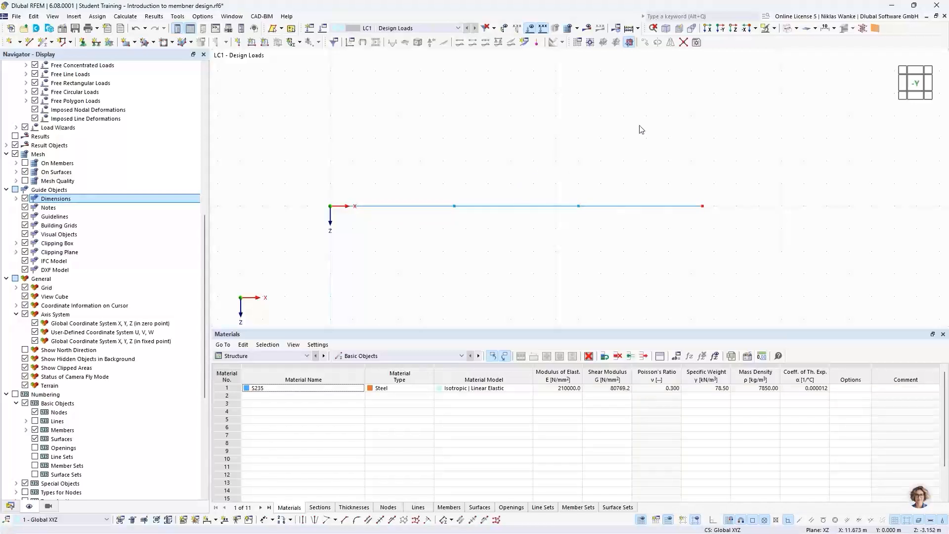
pyautogui.click(796, 28)
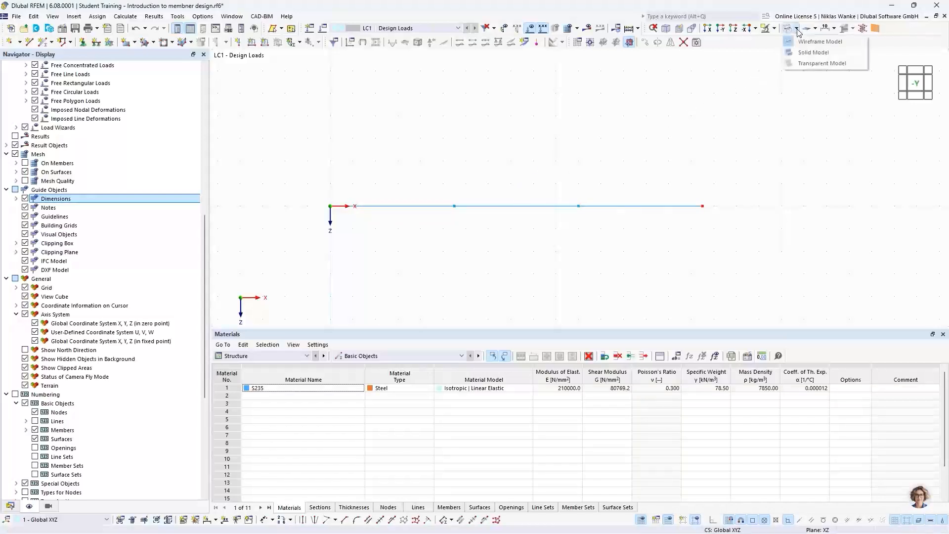
pyautogui.click(813, 53)
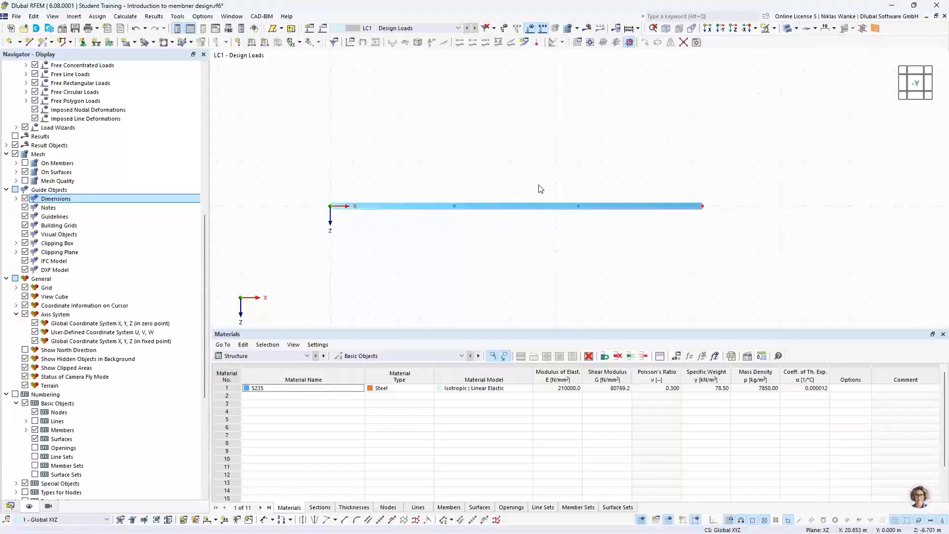
# Examine the solid rendering of the beam from an oblique angle and return to the view in the -Y direction.
pyautogui.scroll(1, 686, 218)
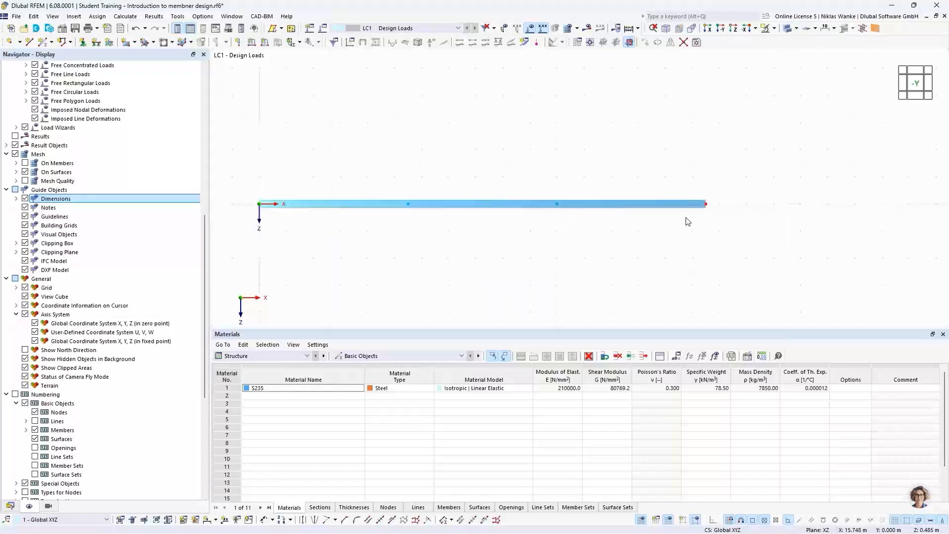
pyautogui.moveTo(685, 218); pyautogui.dragTo(656, 217, button='middle')
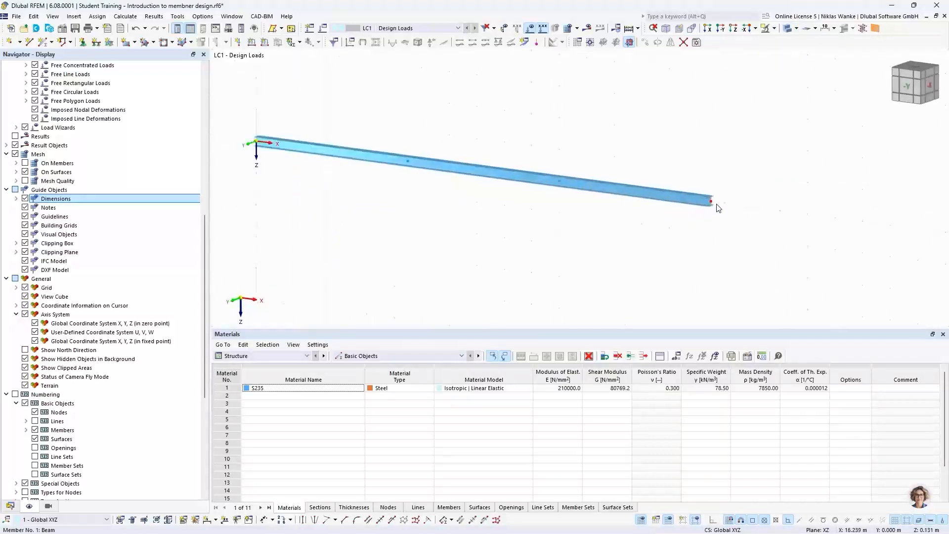
pyautogui.scroll(4, 698, 200)
pyautogui.scroll(-2, 698, 199)
pyautogui.scroll(-3, 698, 200)
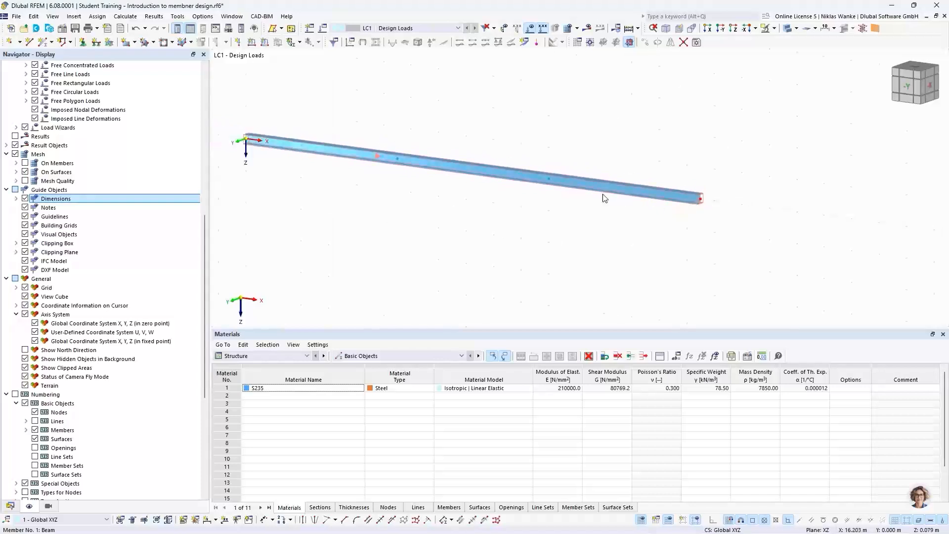
pyautogui.click(912, 89)
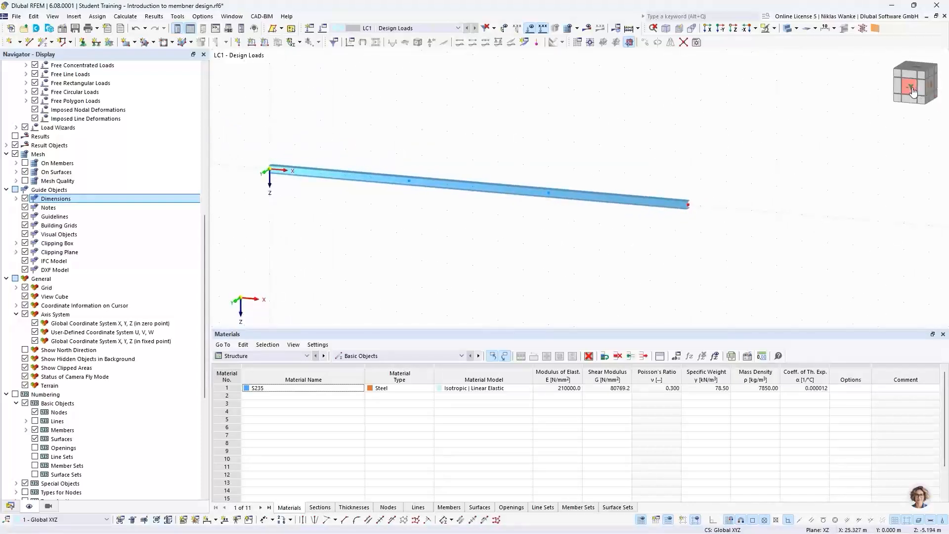
pyautogui.scroll(-1, 598, 244)
pyautogui.moveTo(598, 243); pyautogui.dragTo(565, 239, button='middle')
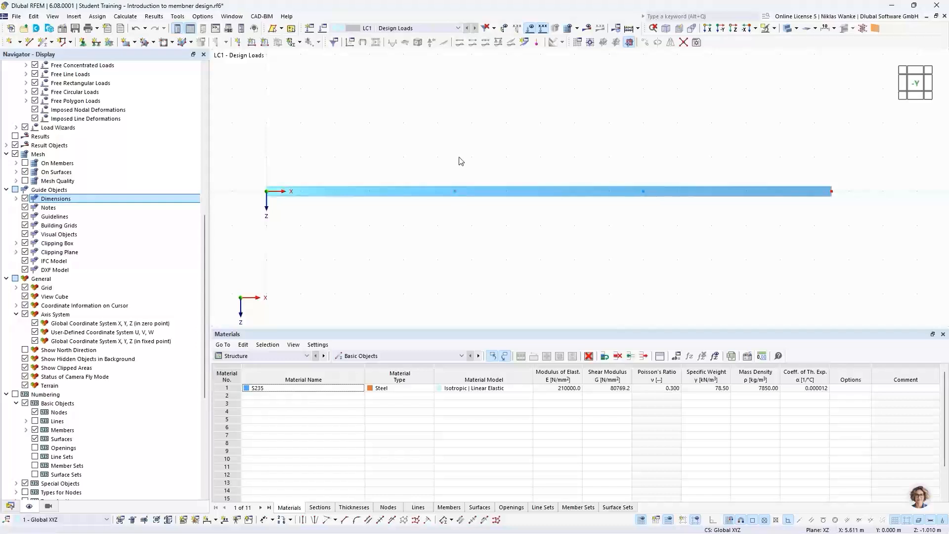
# Start a Move/Copy of the beam's two intermediate nodes and set the number of copy steps to 1.
pyautogui.click(455, 191)
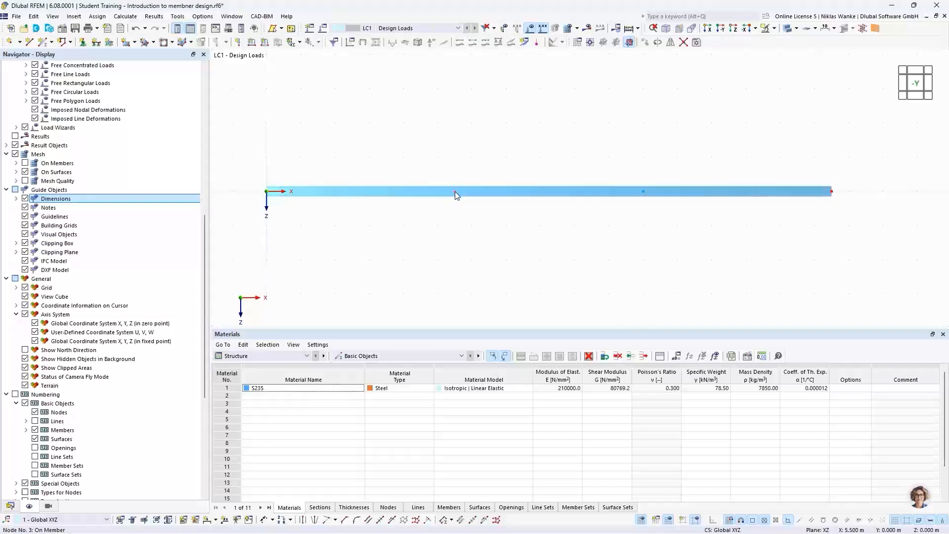
pyautogui.click(643, 193)
pyautogui.click(645, 43)
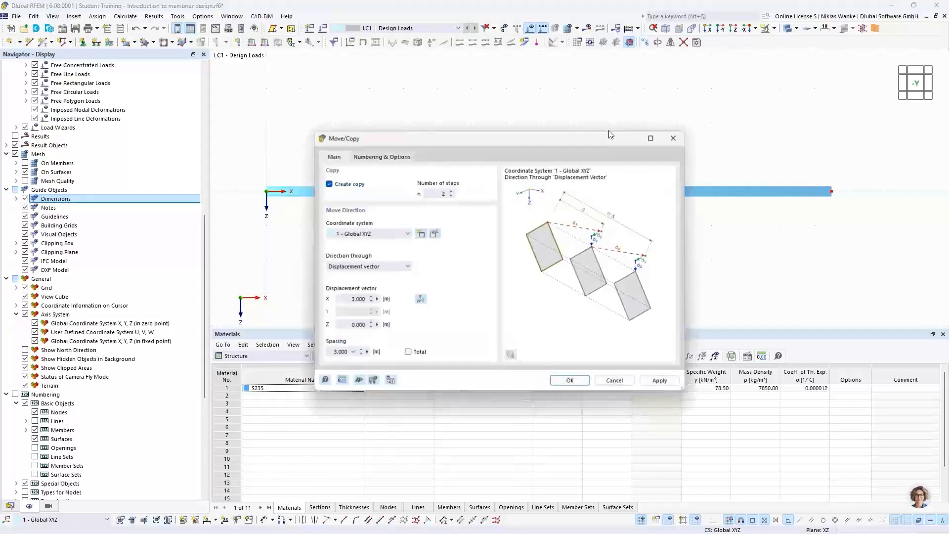
pyautogui.moveTo(550, 143); pyautogui.dragTo(642, 126)
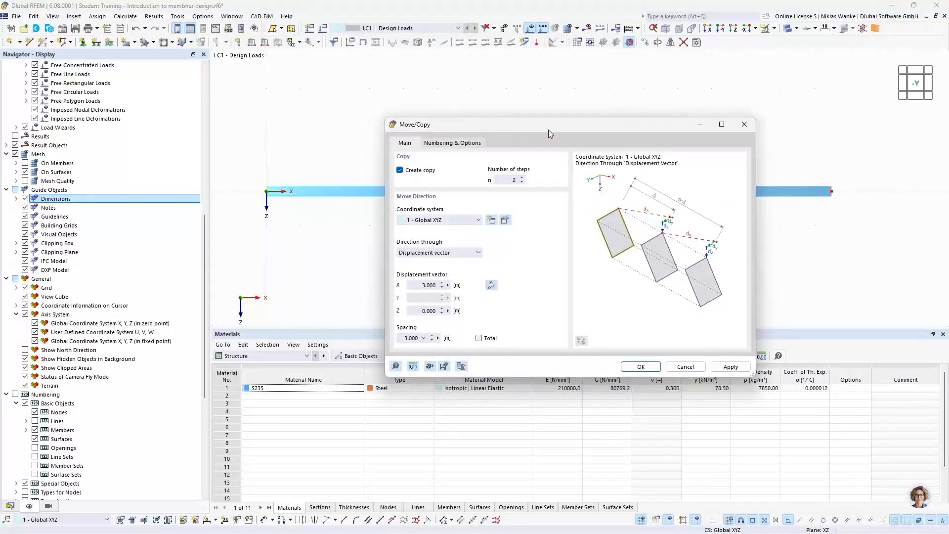
pyautogui.moveTo(548, 130); pyautogui.dragTo(635, 128)
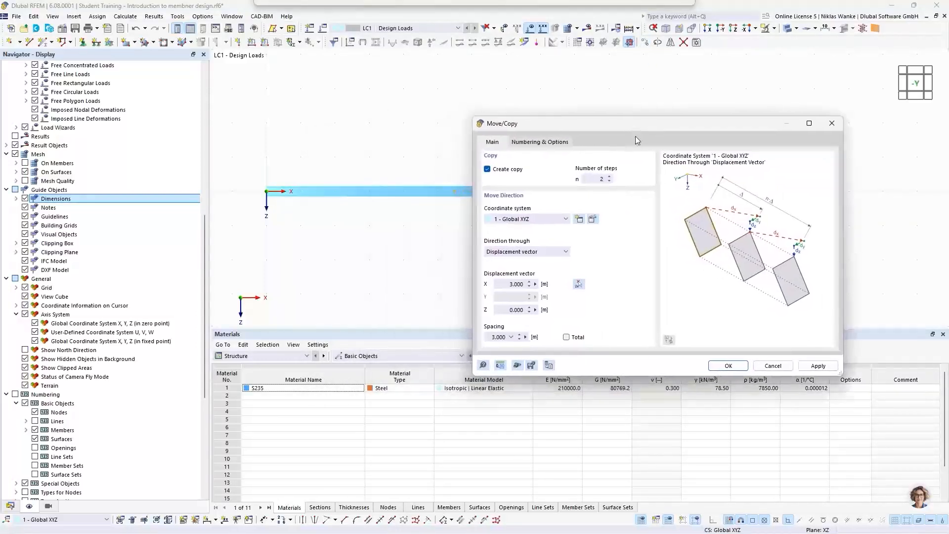
pyautogui.click(610, 181)
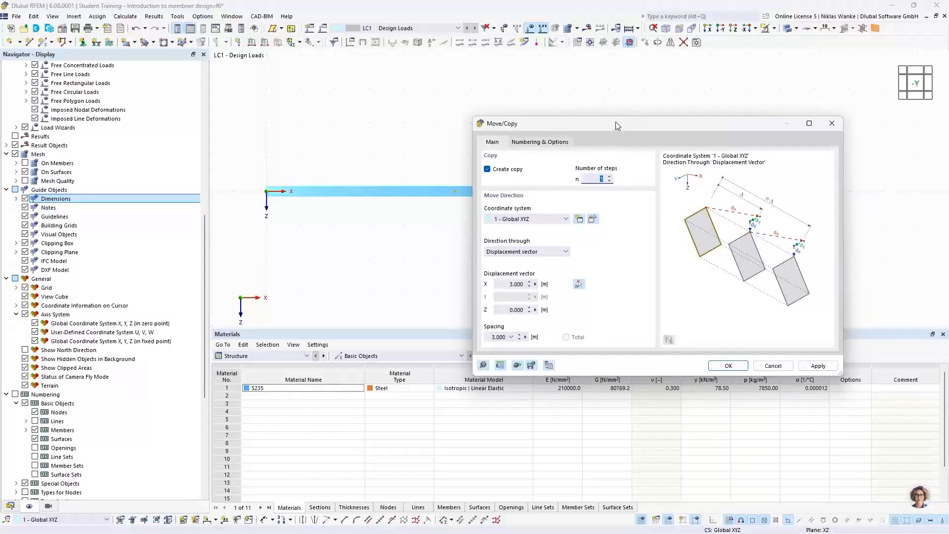
pyautogui.moveTo(616, 122)
pyautogui.mouseDown()
pyautogui.moveTo(618, 108)
pyautogui.moveTo(616, 118)
pyautogui.mouseUp()
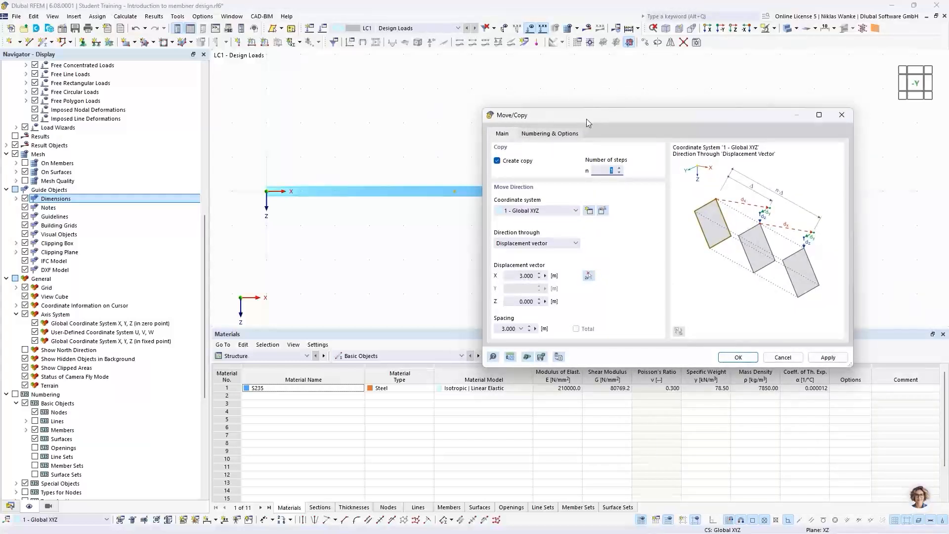
pyautogui.moveTo(598, 119); pyautogui.dragTo(470, 218)
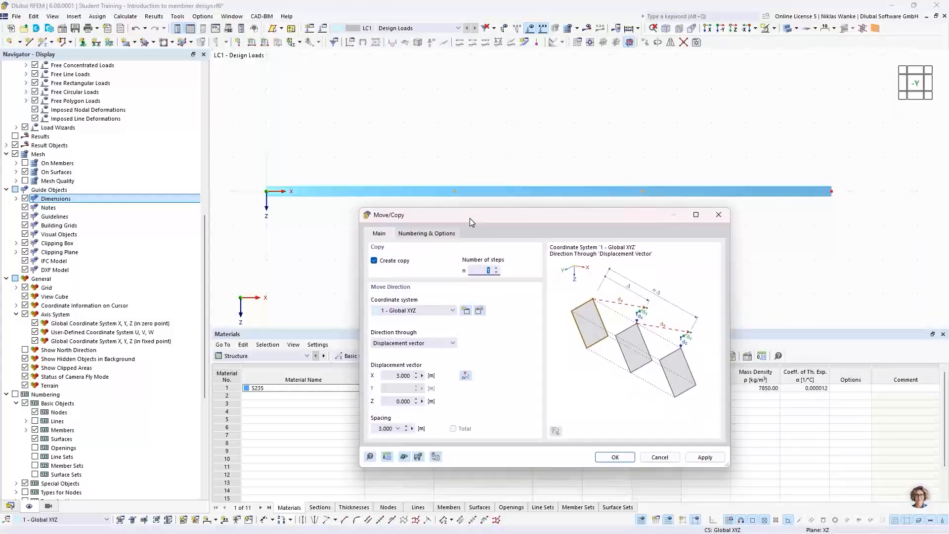
# Enable step links that connect the copied nodes with a member, and create a new template member of type Truss.
pyautogui.click(433, 234)
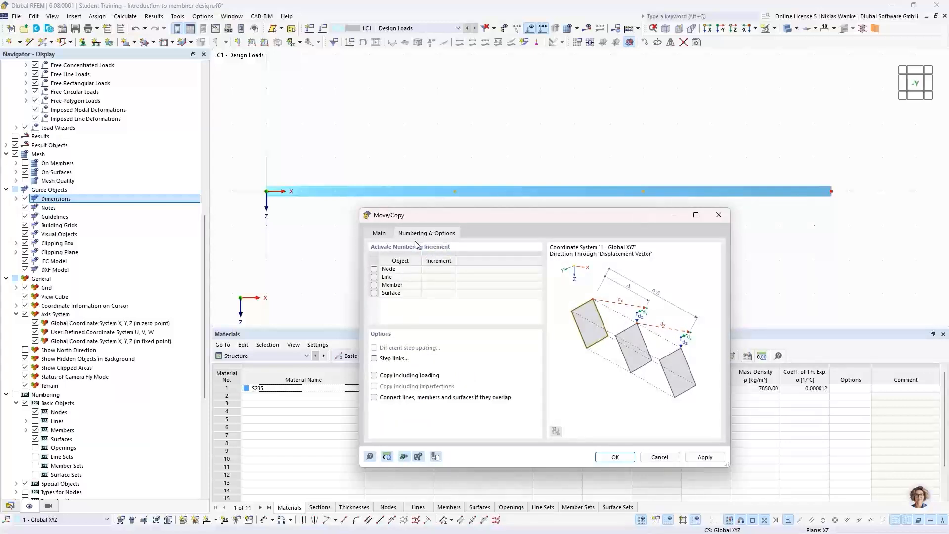
pyautogui.click(374, 359)
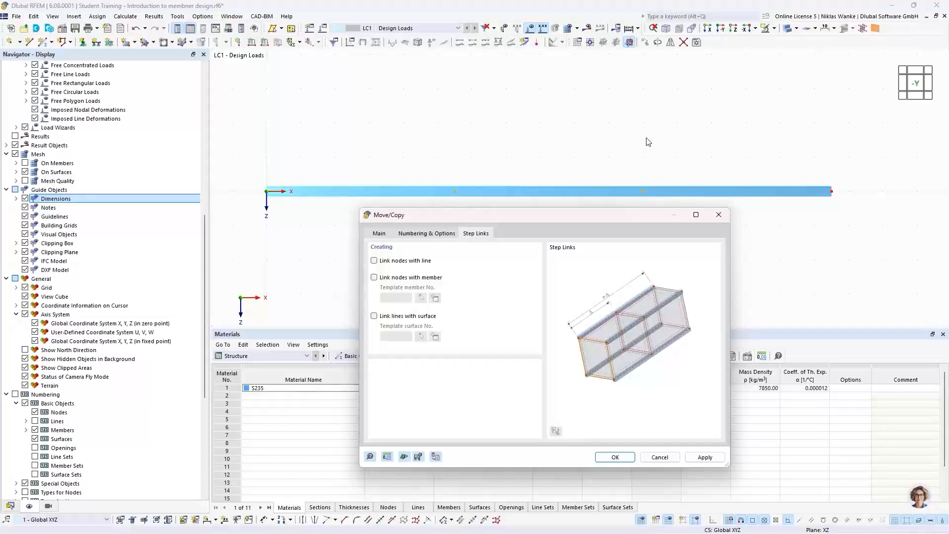
pyautogui.click(375, 278)
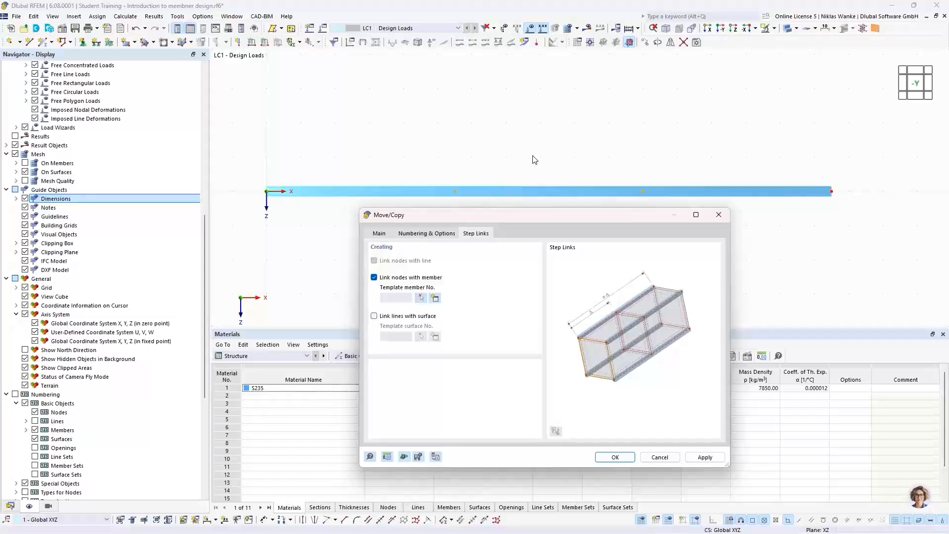
pyautogui.click(436, 299)
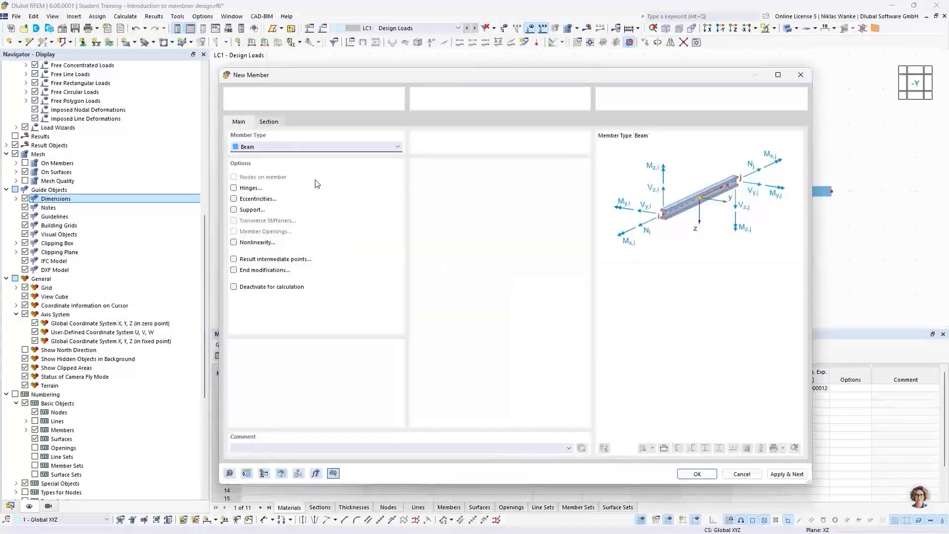
pyautogui.click(315, 148)
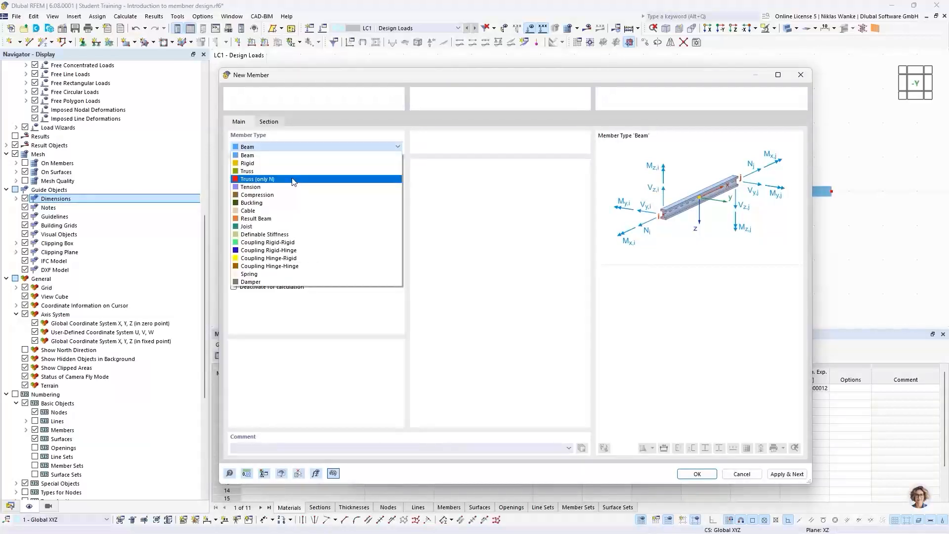
pyautogui.click(245, 172)
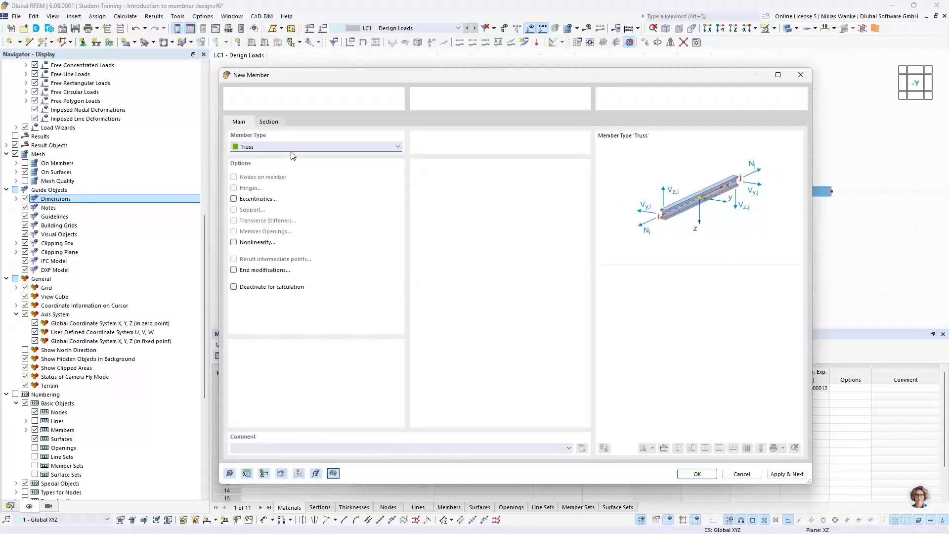
# Create an IPE 200 British Steel section in S235, assign it to the template truss member and accept the member.
pyautogui.click(270, 121)
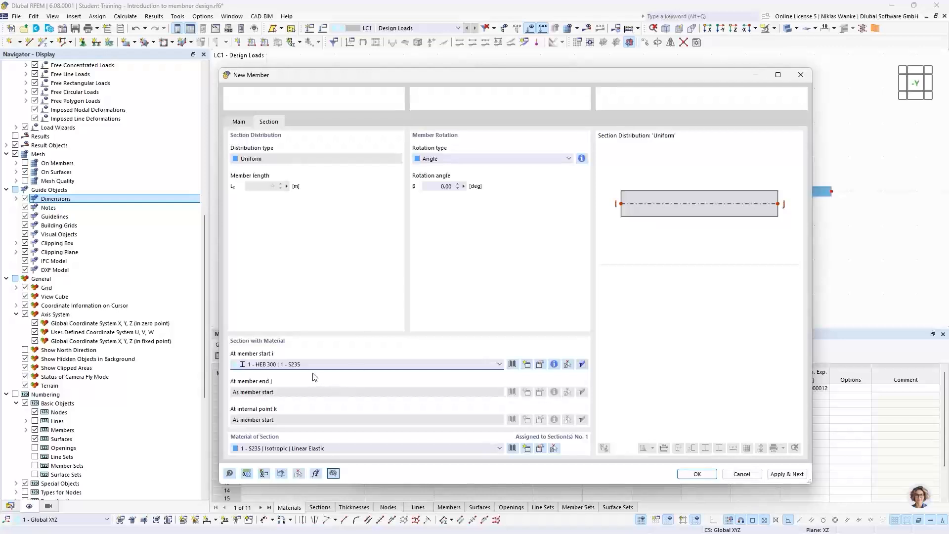
pyautogui.click(291, 364)
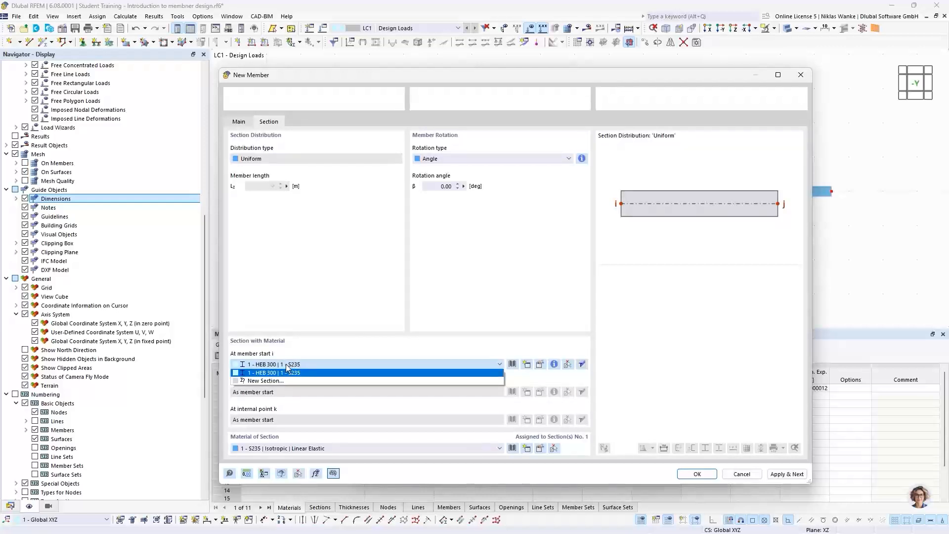
pyautogui.click(267, 382)
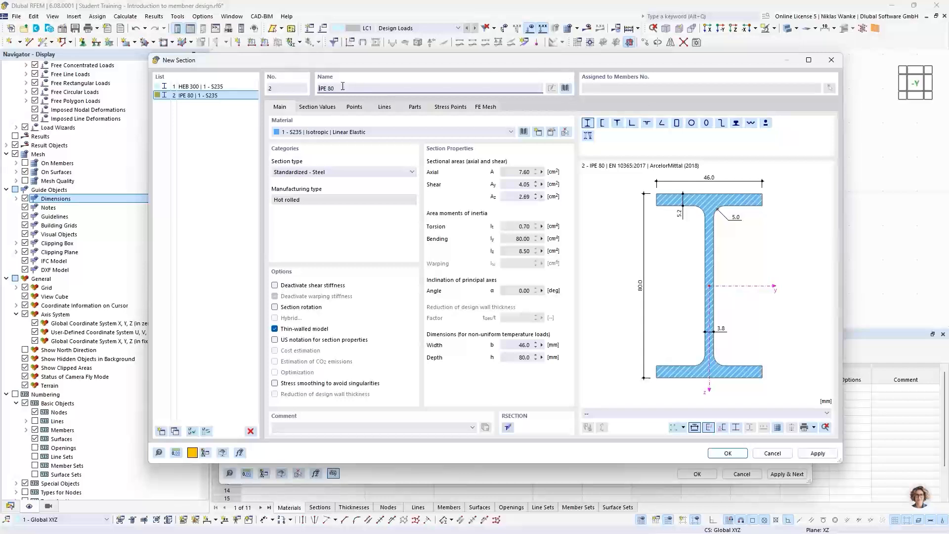
pyautogui.click(387, 85)
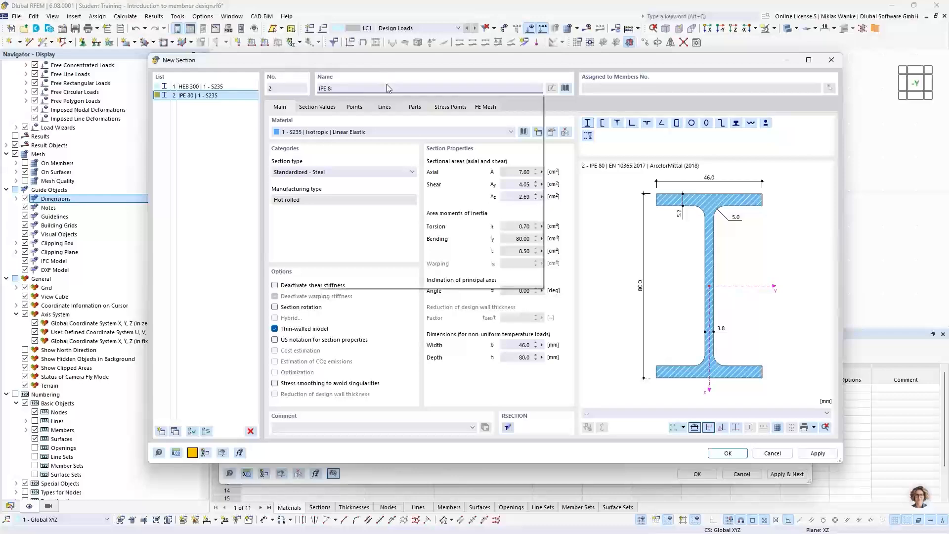
pyautogui.press('BackSpace')
pyautogui.press('BackSpace')
pyautogui.write('200')
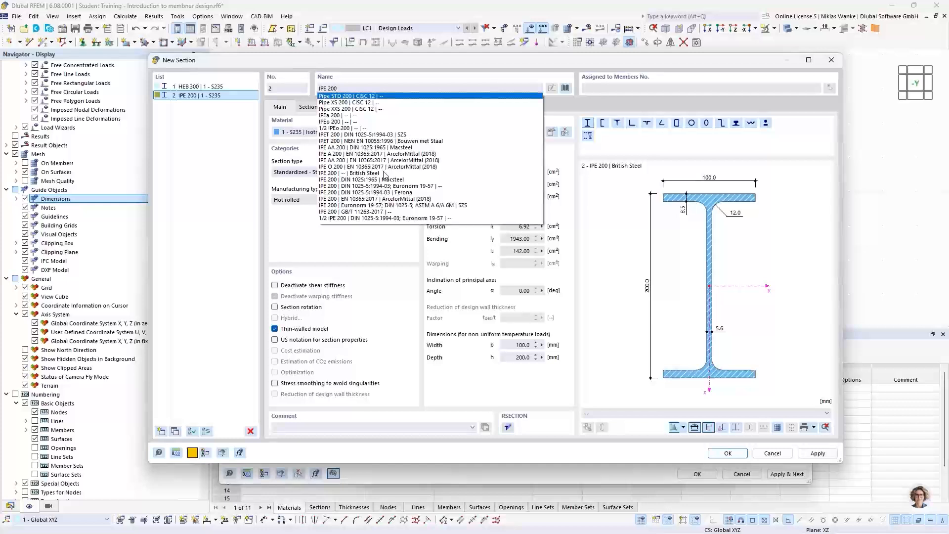
pyautogui.click(368, 174)
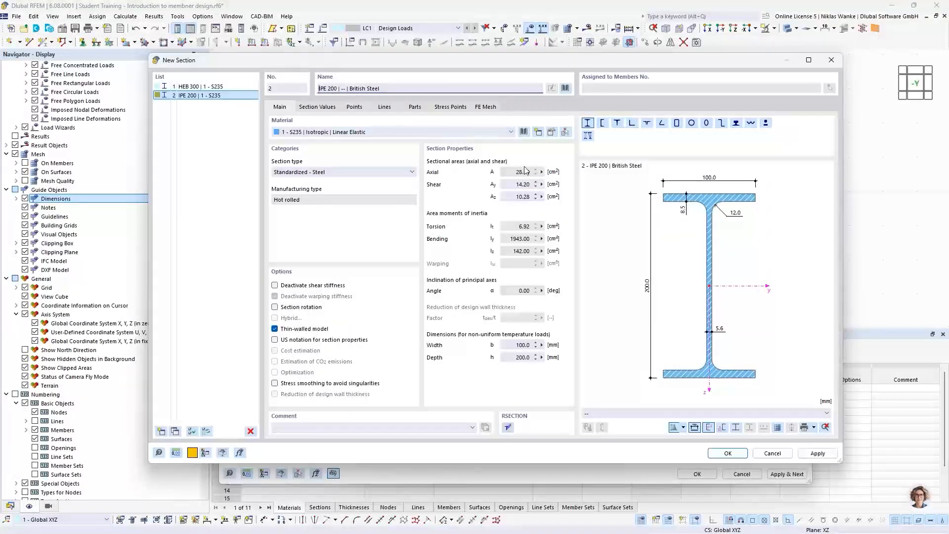
pyautogui.click(728, 454)
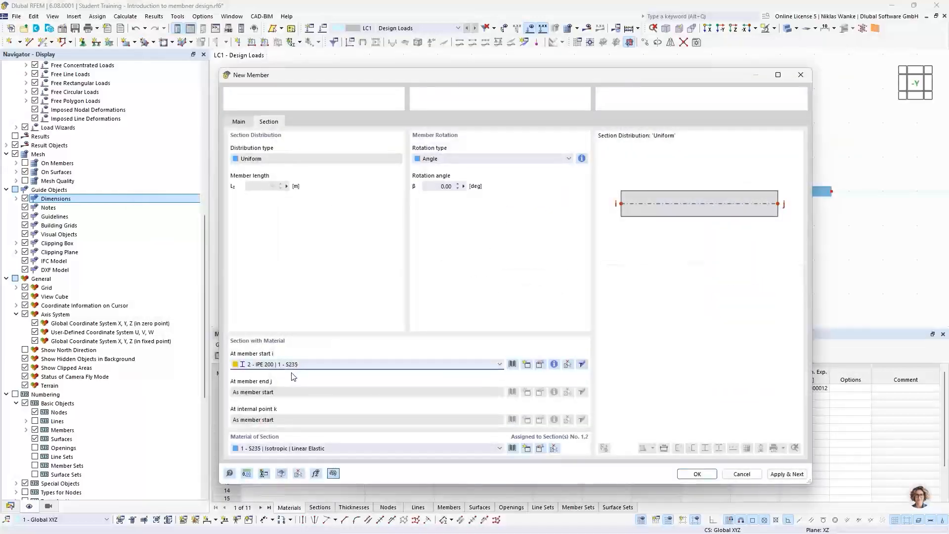
pyautogui.click(697, 474)
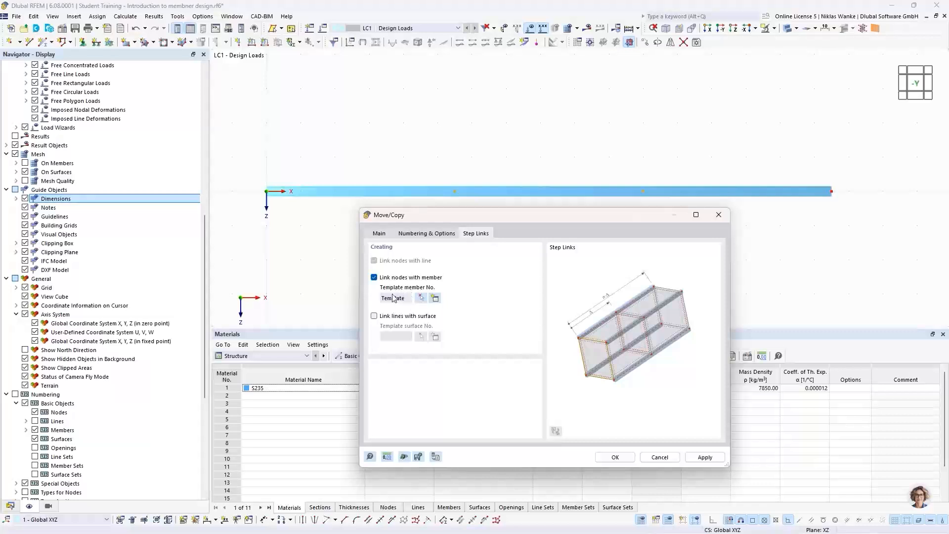
# Copy the two intermediate nodes straight upward, using an X displacement of 0 and a negative Z displacement.
pyautogui.click(429, 234)
pyautogui.click(380, 234)
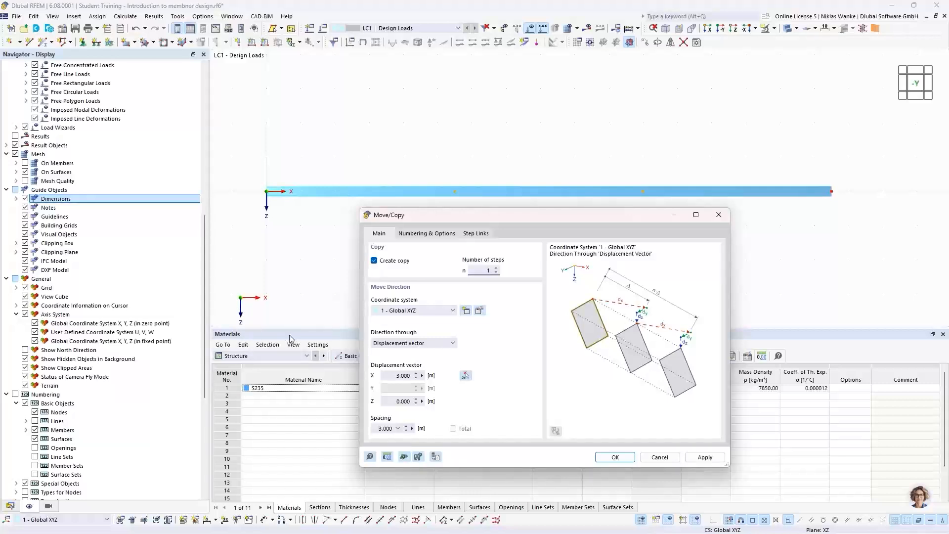
pyautogui.click(395, 375)
pyautogui.write('0')
pyautogui.press('Tab')
pyautogui.write('-')
pyautogui.click(616, 457)
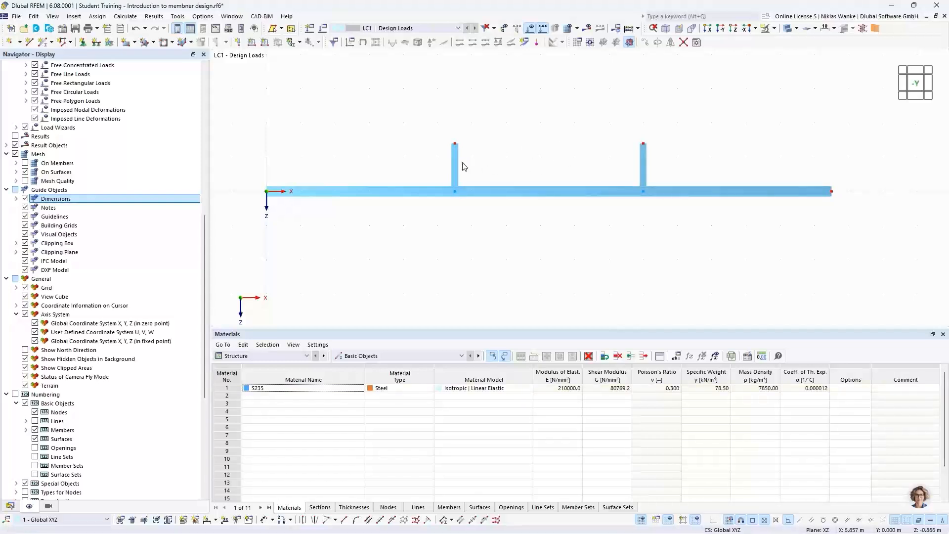
# Copy the beam's two end nodes straight upward with X displacement 0 and a negative Z displacement, with step links disabled.
pyautogui.moveTo(544, 167); pyautogui.dragTo(562, 221, button='middle')
pyautogui.scroll(-2, 547, 216)
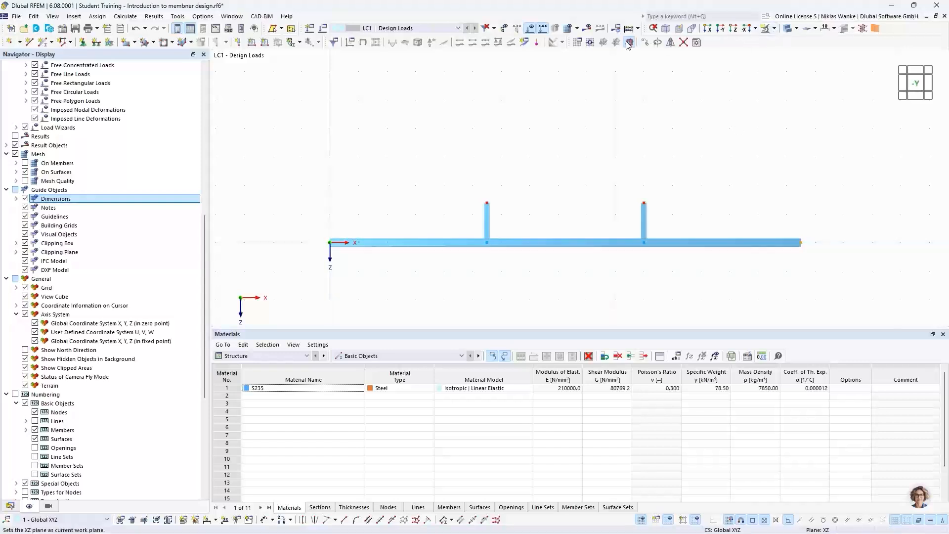
pyautogui.click(649, 43)
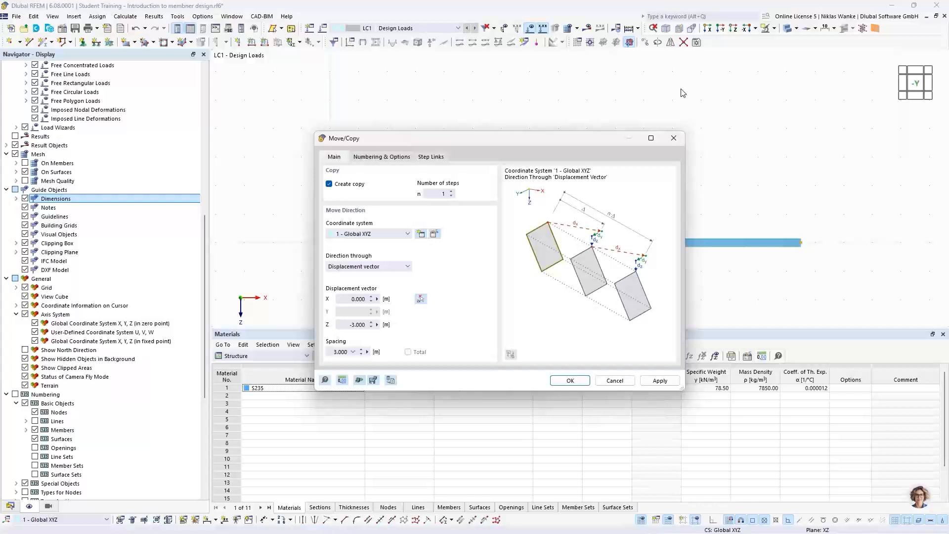
pyautogui.moveTo(518, 138); pyautogui.dragTo(540, 121)
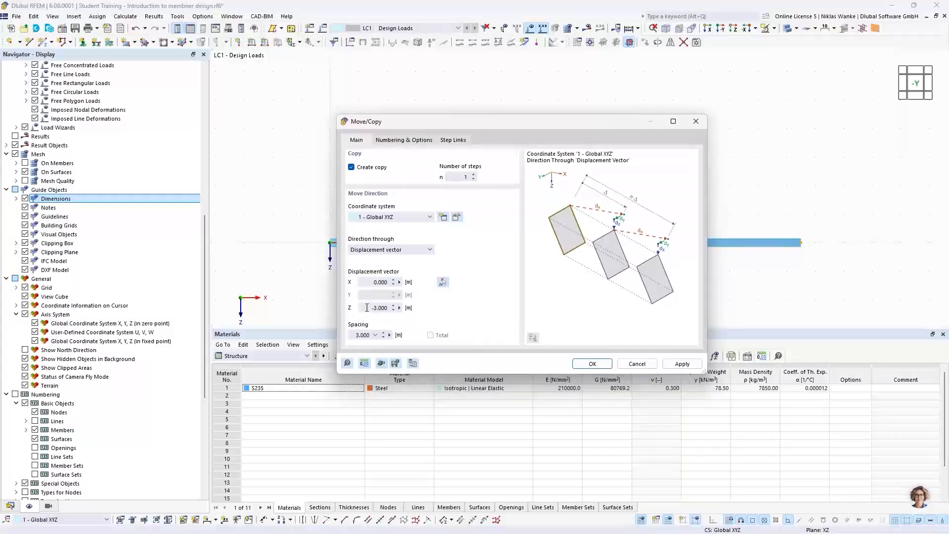
pyautogui.moveTo(367, 308); pyautogui.dragTo(395, 307)
pyautogui.write('2')
pyautogui.write('-')
pyautogui.click(413, 141)
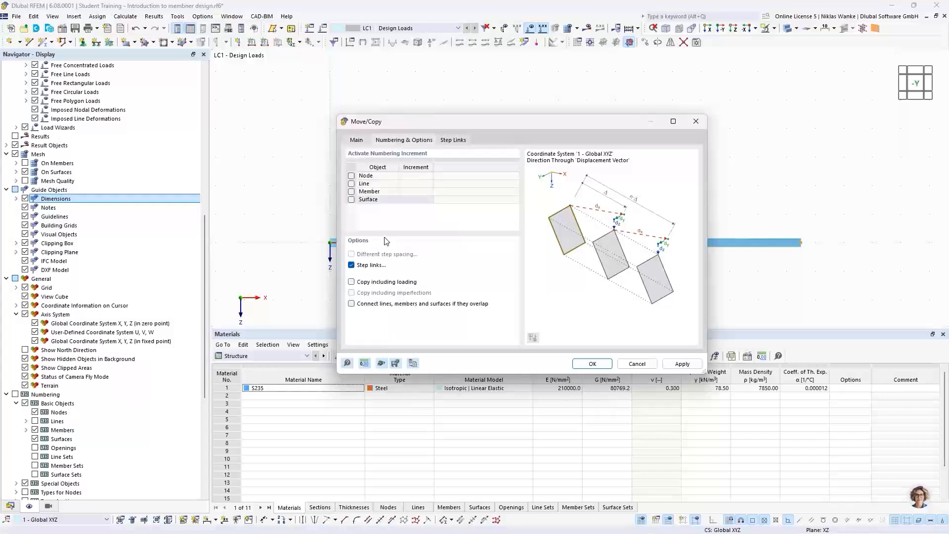
pyautogui.click(351, 265)
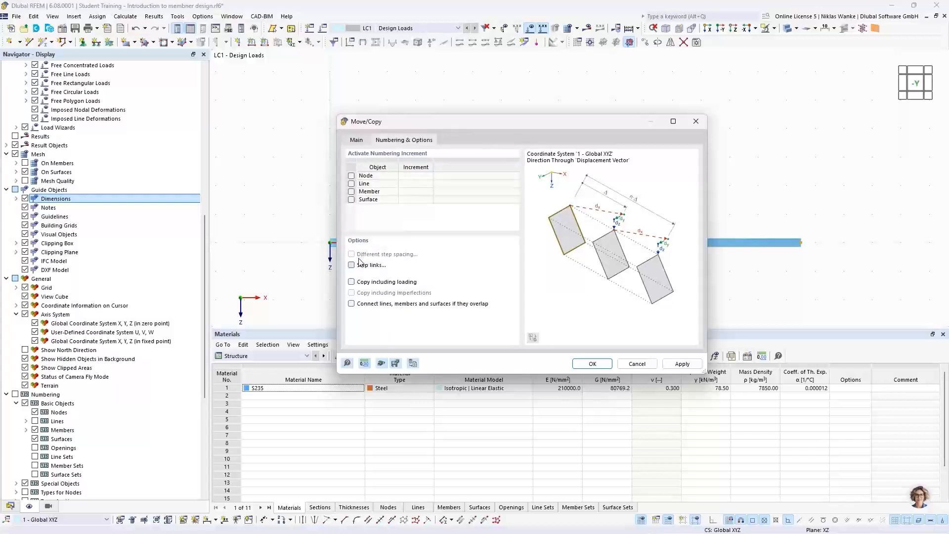
pyautogui.click(604, 365)
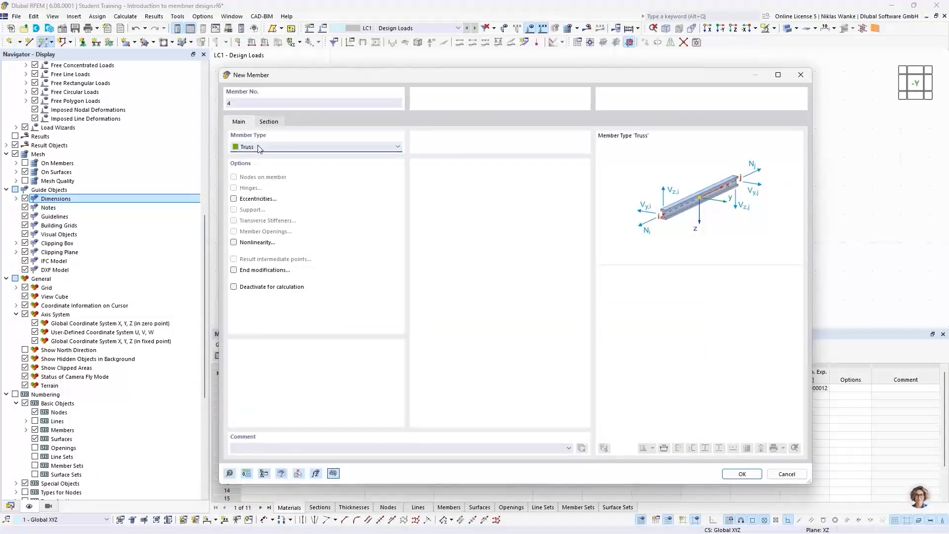
# Draw three IPE 200 S235 truss members linking the left raised end node, both post tops and the right raised end node.
pyautogui.click(269, 122)
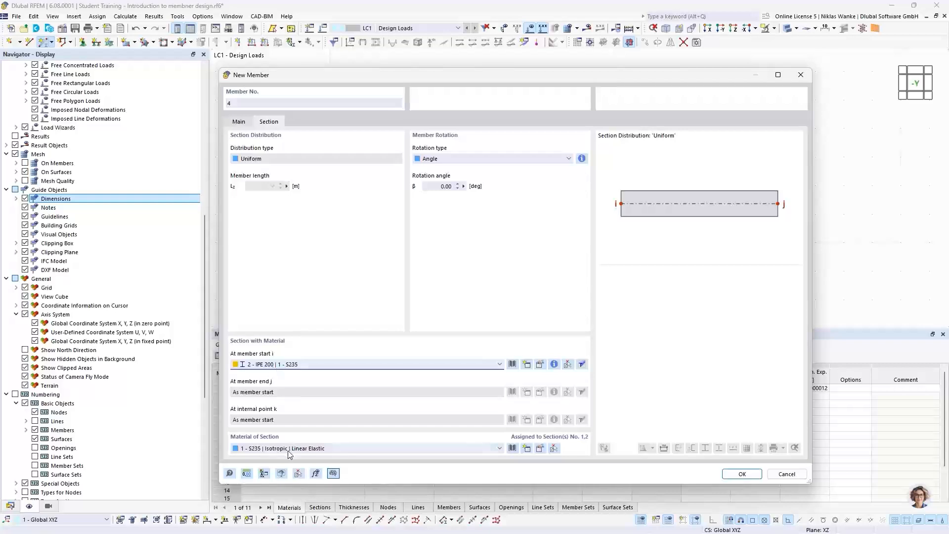
pyautogui.click(741, 474)
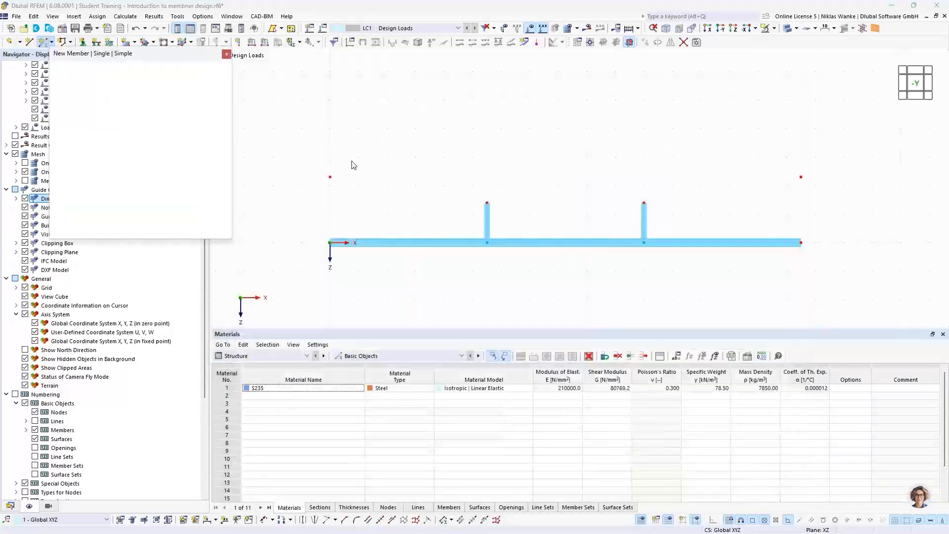
pyautogui.click(330, 177)
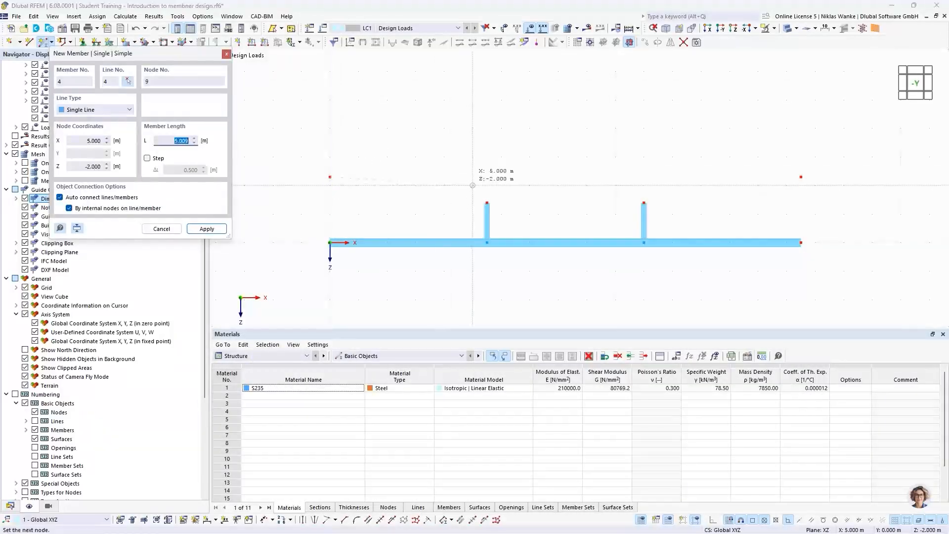
pyautogui.click(487, 203)
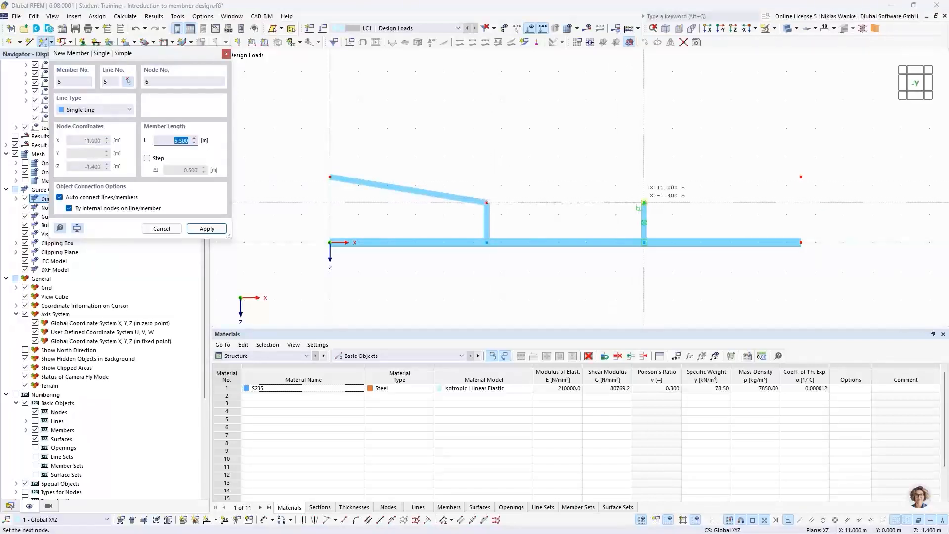
pyautogui.click(644, 203)
pyautogui.click(644, 203)
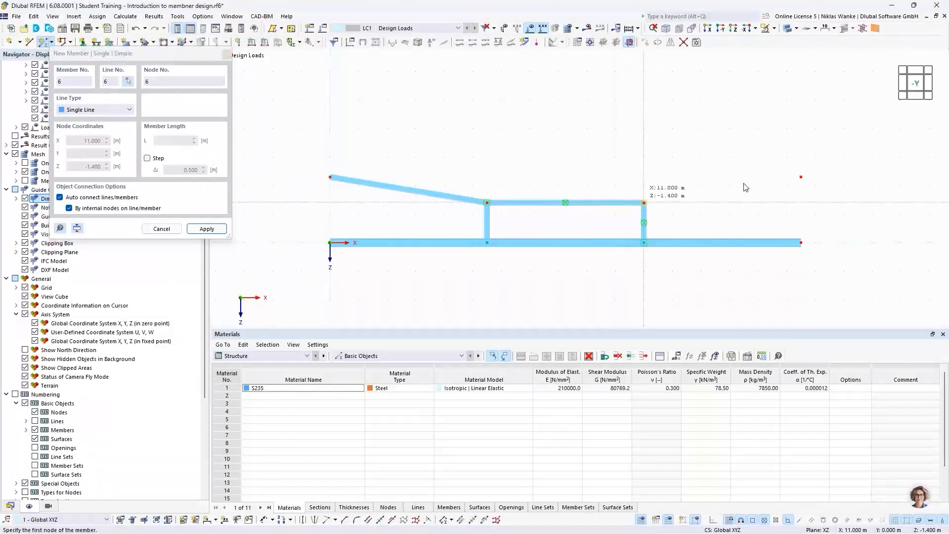
pyautogui.click(801, 176)
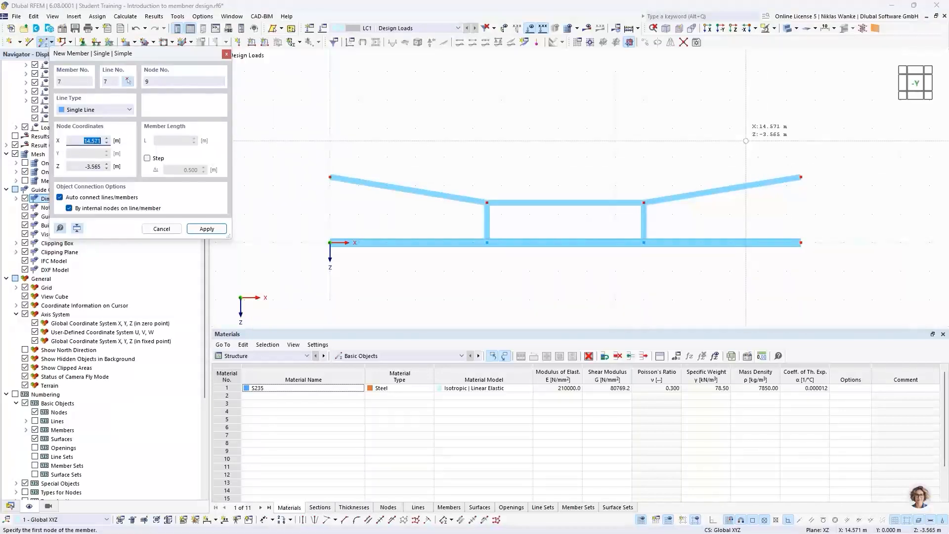
pyautogui.press('Escape')
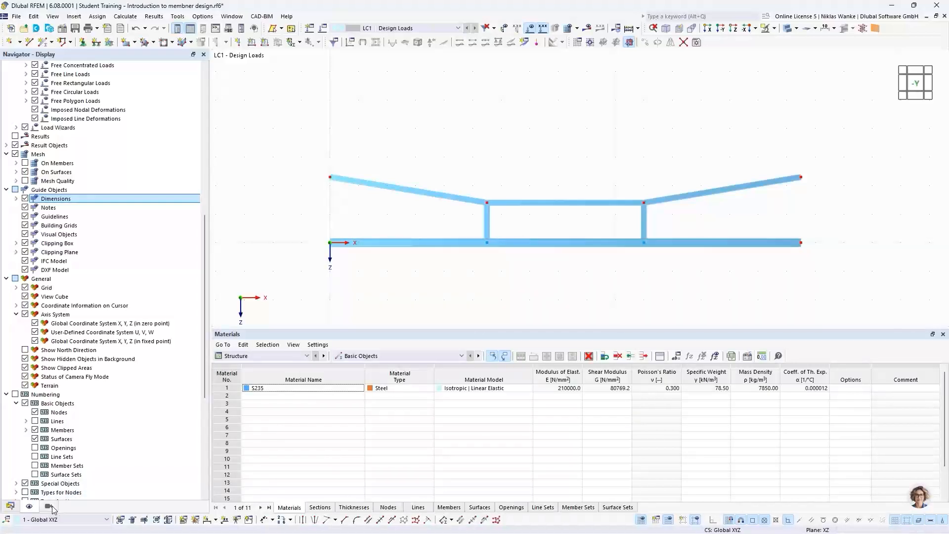
# Color the rendered members by object property, using Section as the member criterion, and highlight the HEB 300 and IPE 200 legend entries.
pyautogui.scroll(-6, 74, 489)
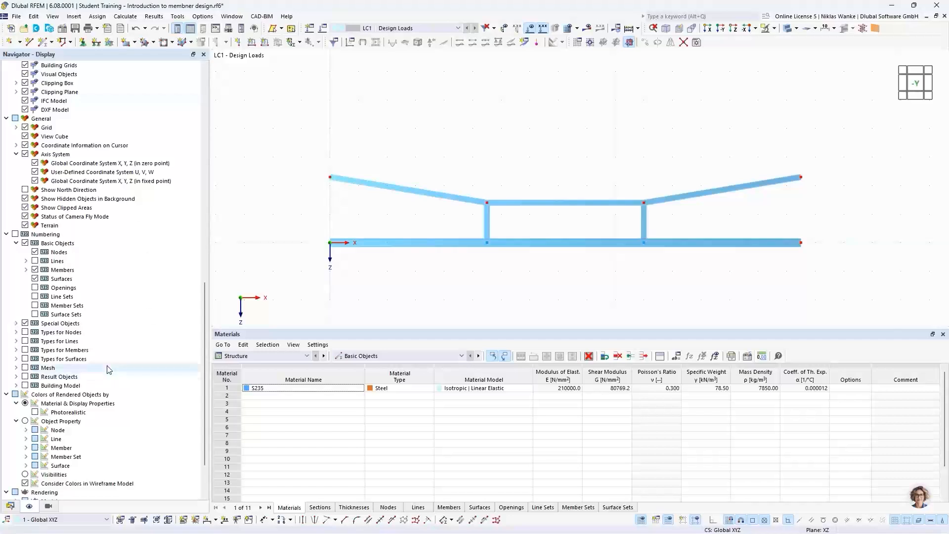
pyautogui.scroll(-2, 77, 388)
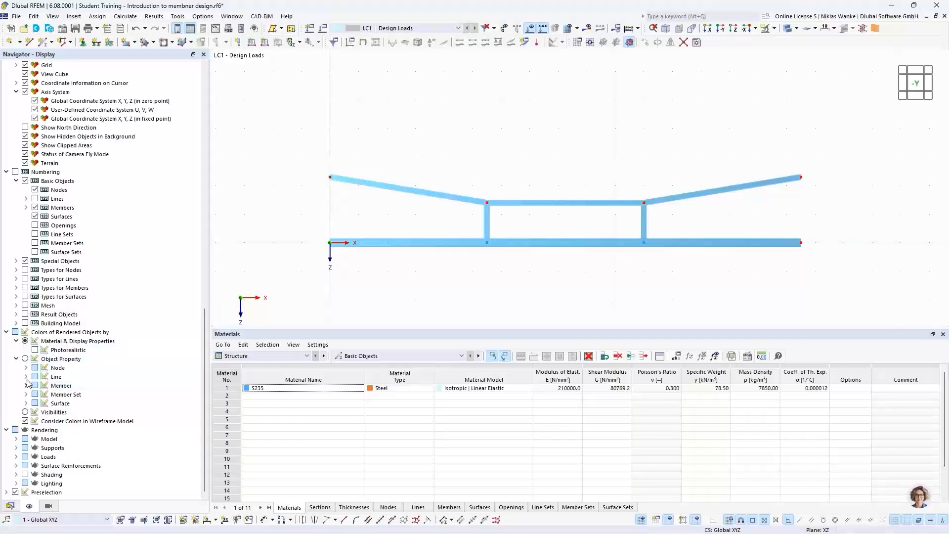
pyautogui.click(25, 359)
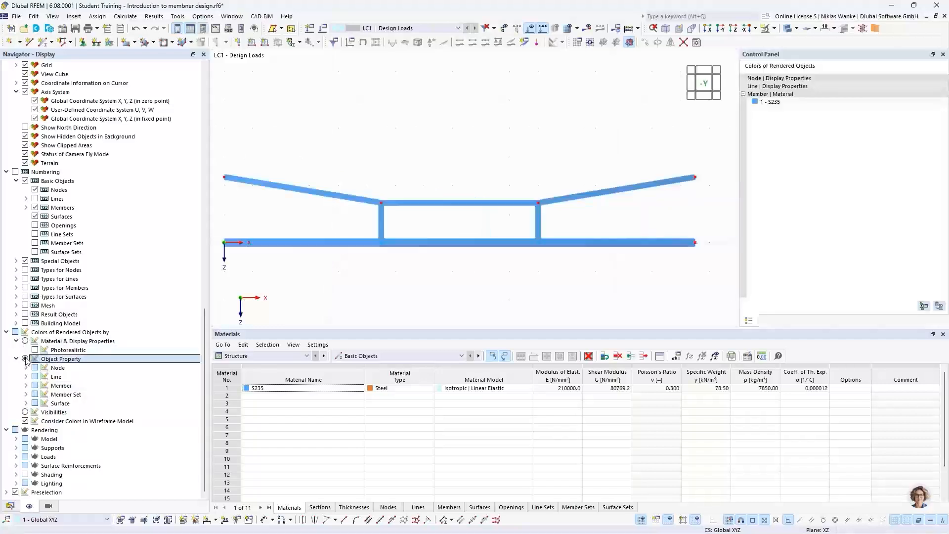
pyautogui.click(26, 386)
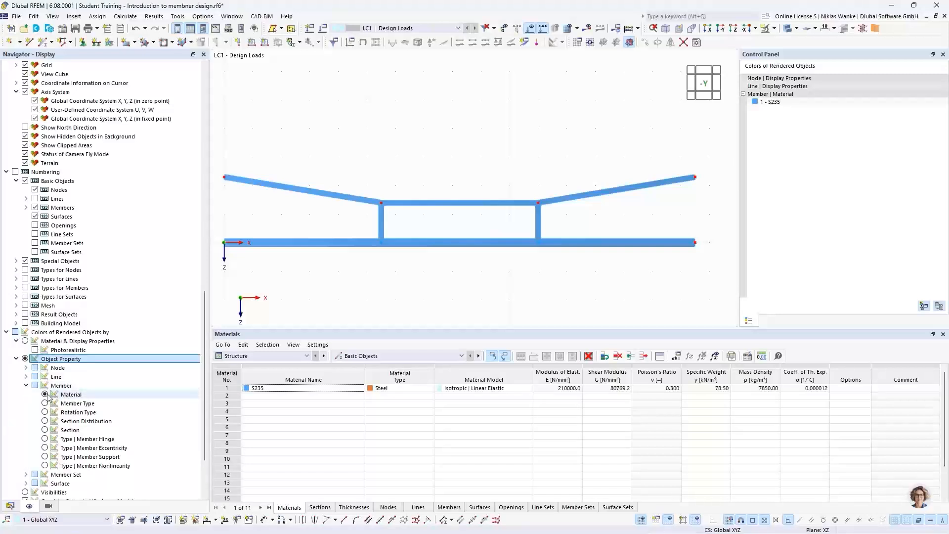
pyautogui.click(44, 394)
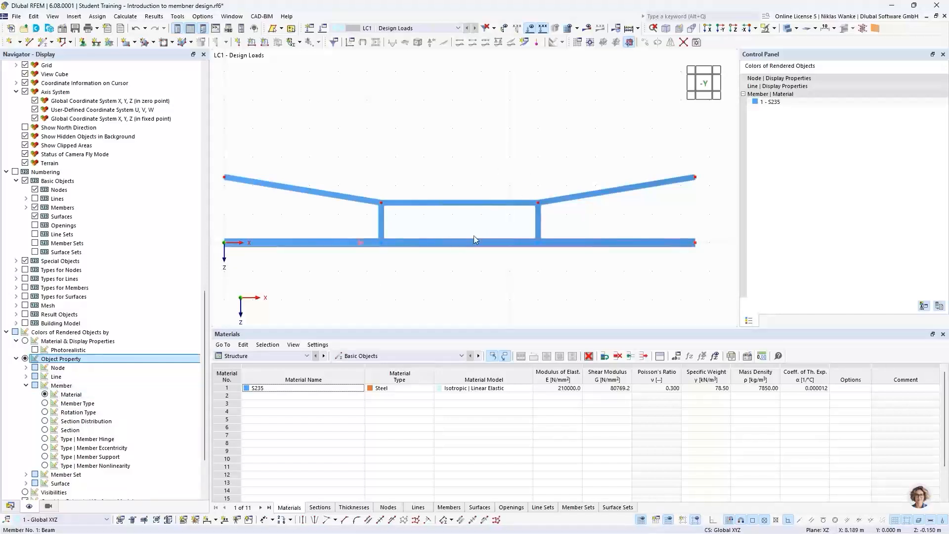
pyautogui.scroll(-2, 462, 194)
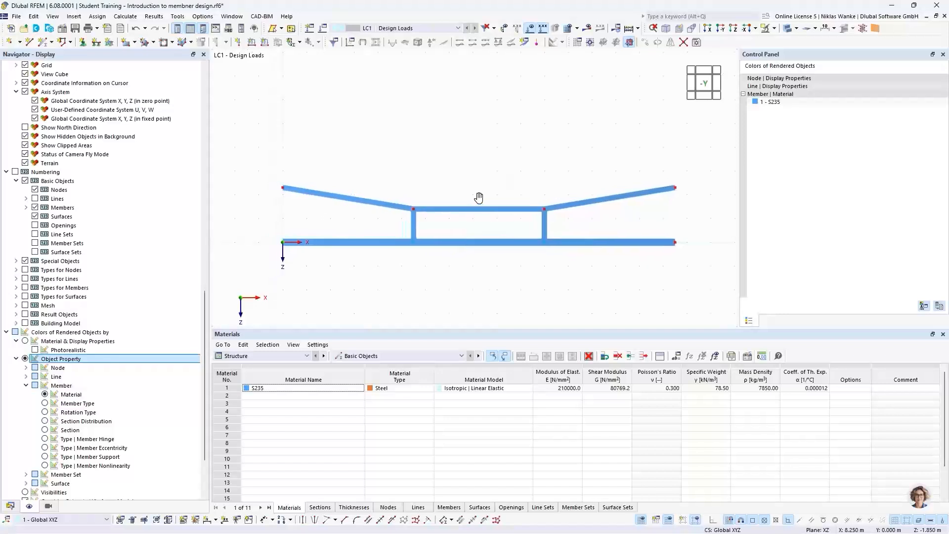
pyautogui.click(45, 430)
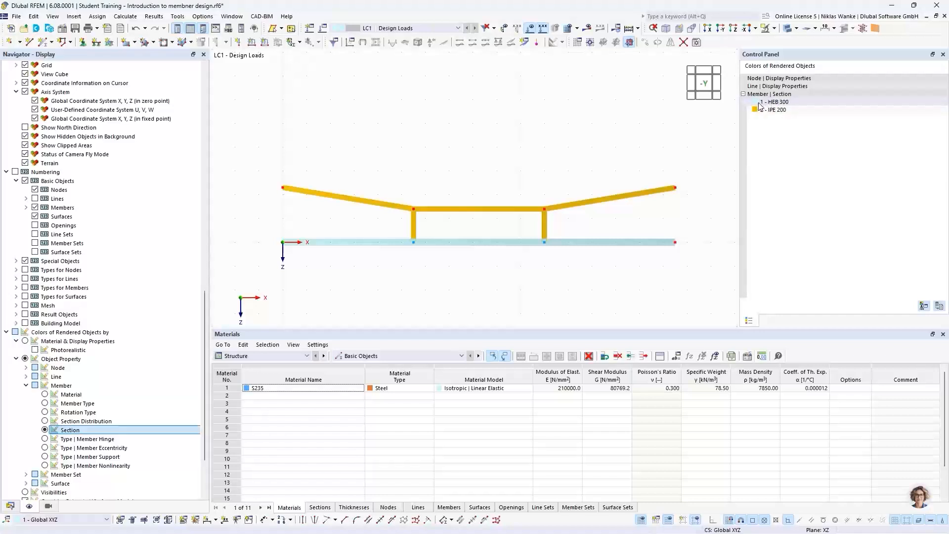
pyautogui.click(801, 104)
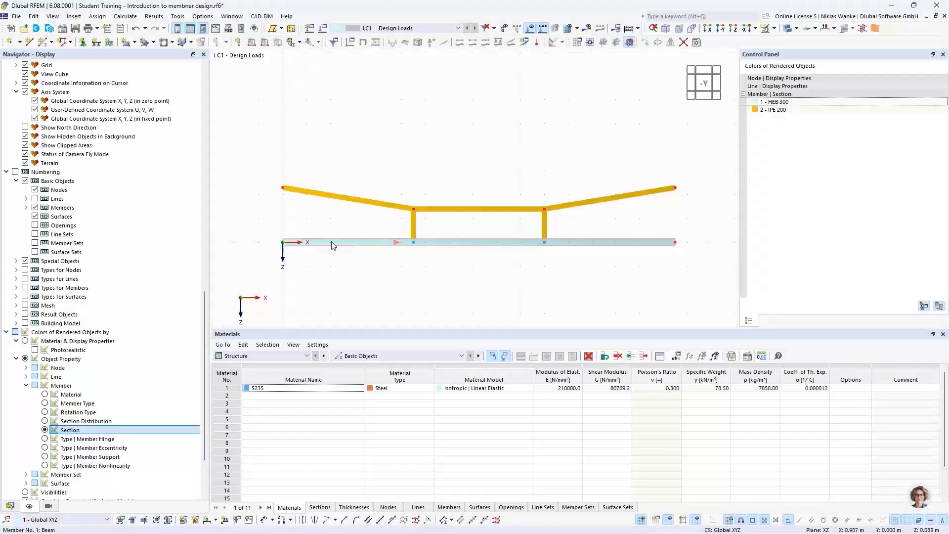
pyautogui.click(779, 111)
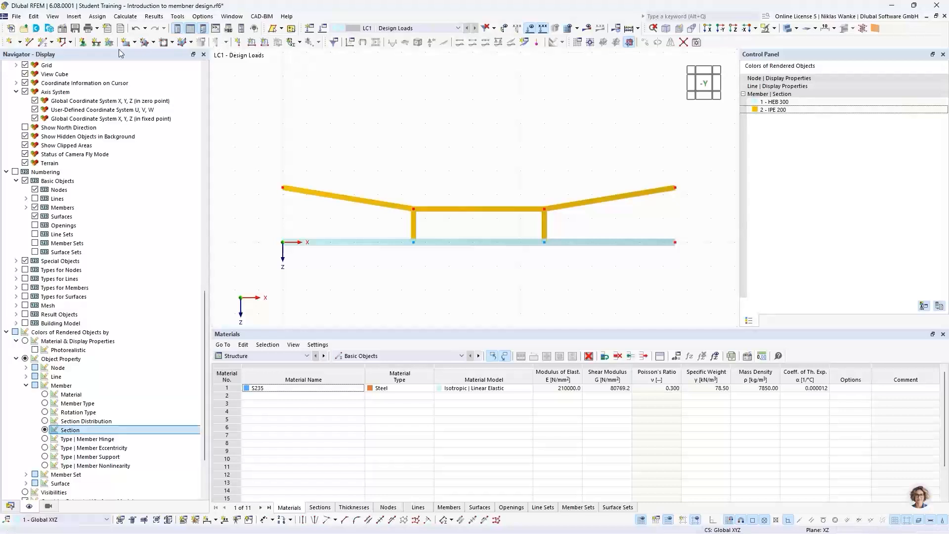
# Assign the Gelenkig nodal support to the beam's start node and both raised end nodes.
pyautogui.click(83, 42)
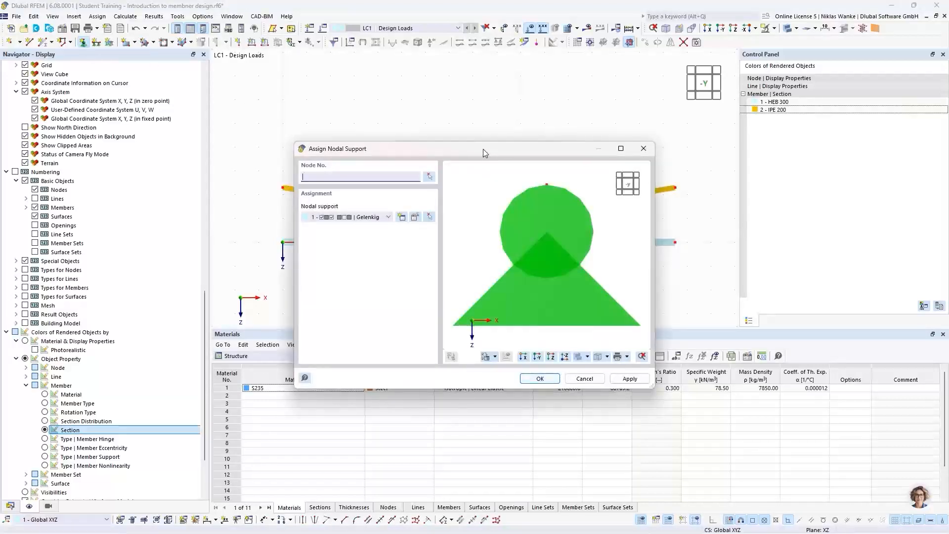
pyautogui.moveTo(483, 153); pyautogui.dragTo(500, 142)
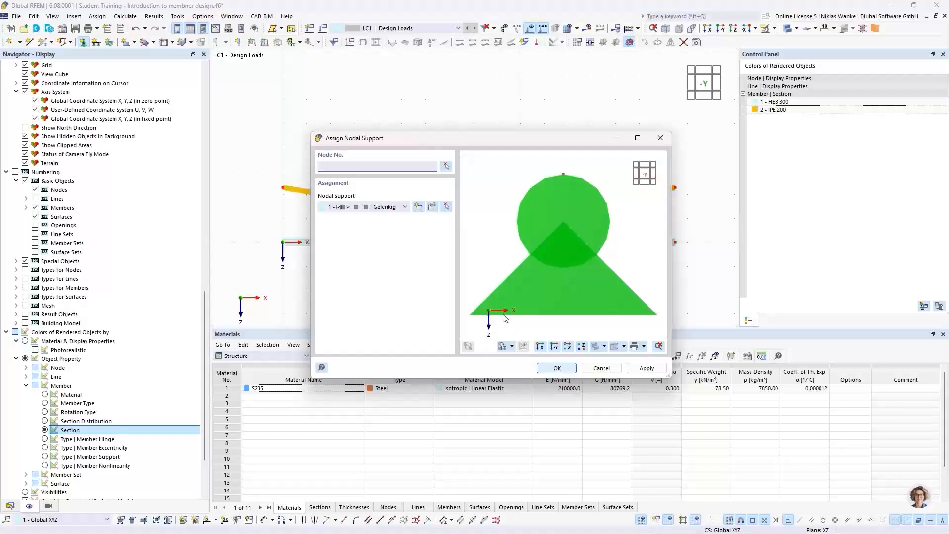
pyautogui.click(559, 370)
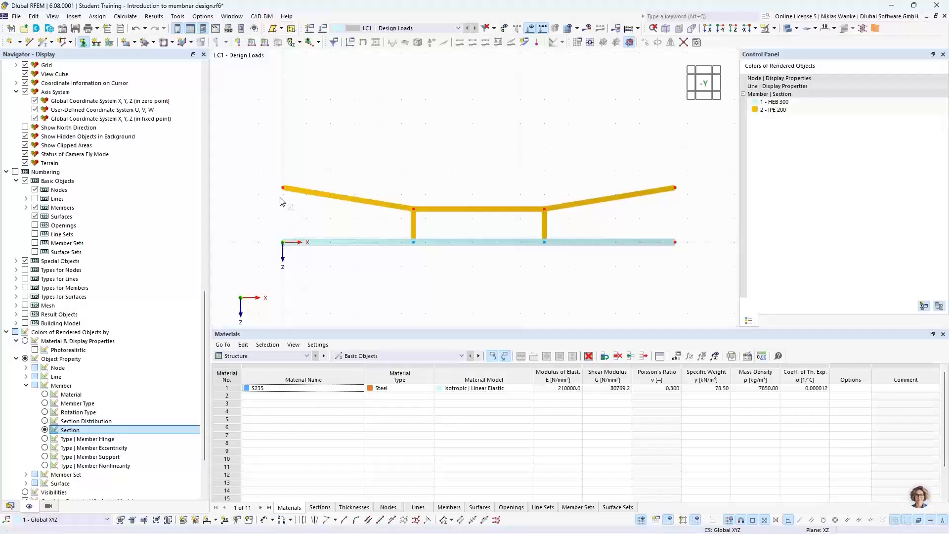
pyautogui.click(678, 190)
pyautogui.press('Escape')
# Enlarge the display size of the nodal support symbols.
pyautogui.rightClick(677, 192)
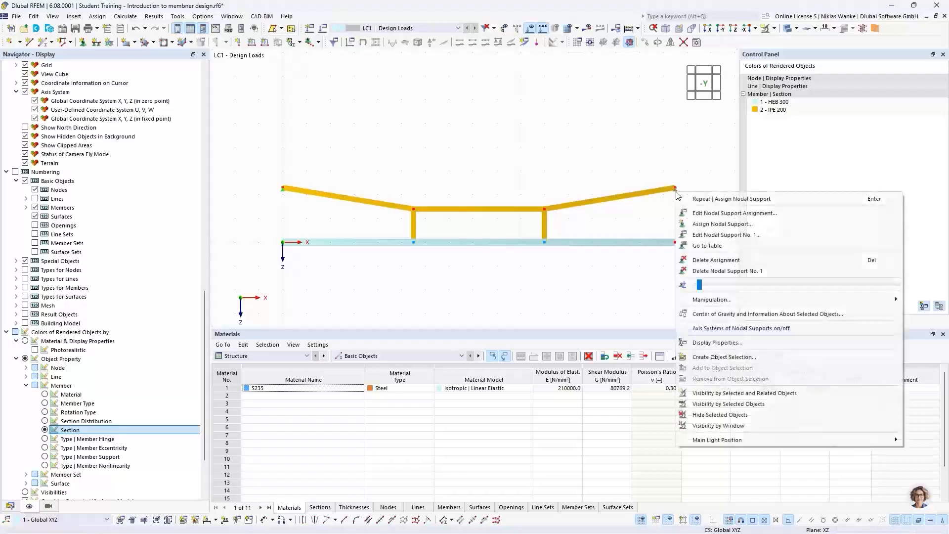
pyautogui.moveTo(700, 286); pyautogui.dragTo(777, 284)
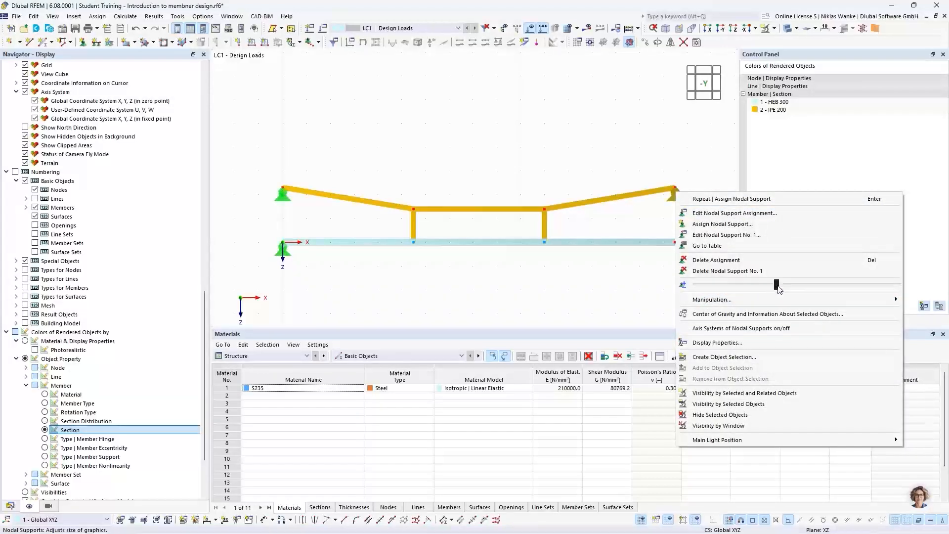
pyautogui.click(643, 130)
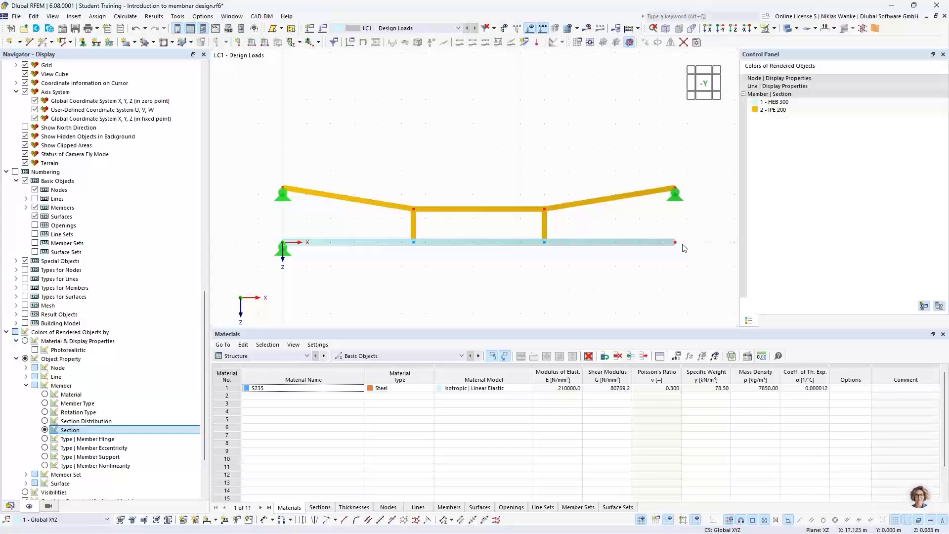
# Create a nodal support with uX released and uZ fixed, and assign it to the beam's right end node.
pyautogui.click(83, 41)
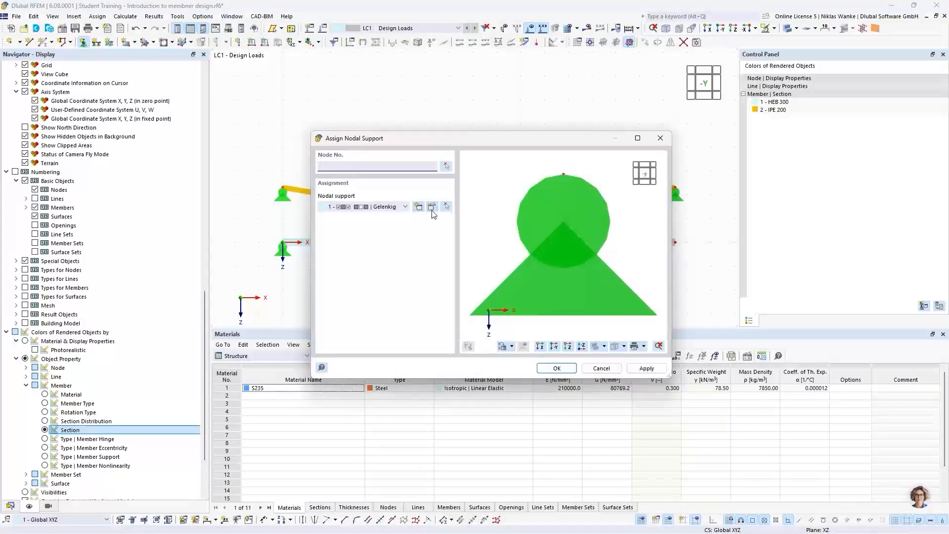
pyautogui.click(419, 207)
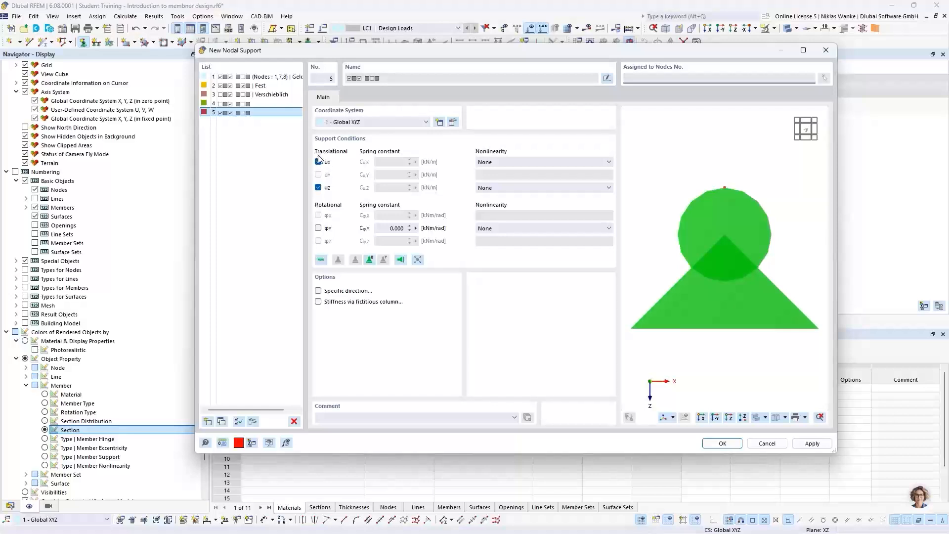
pyautogui.click(318, 162)
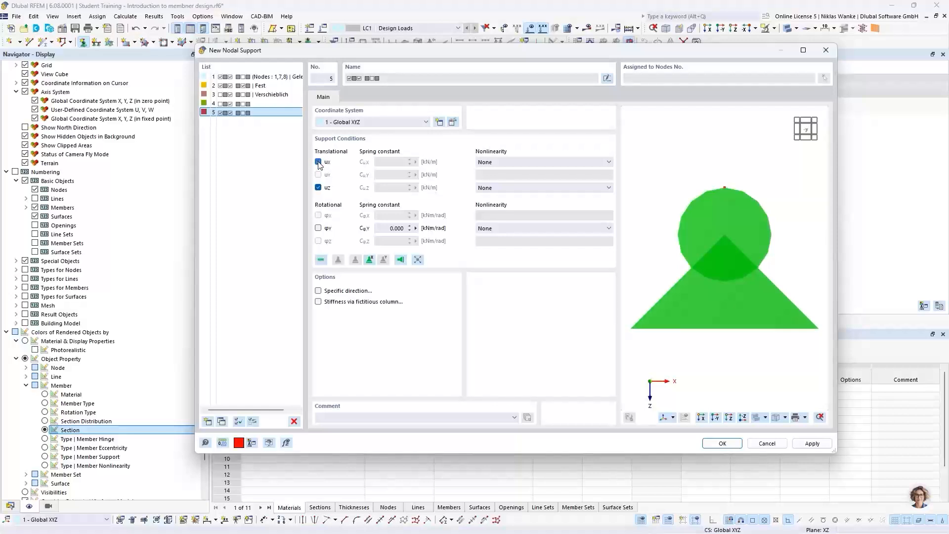
pyautogui.click(318, 162)
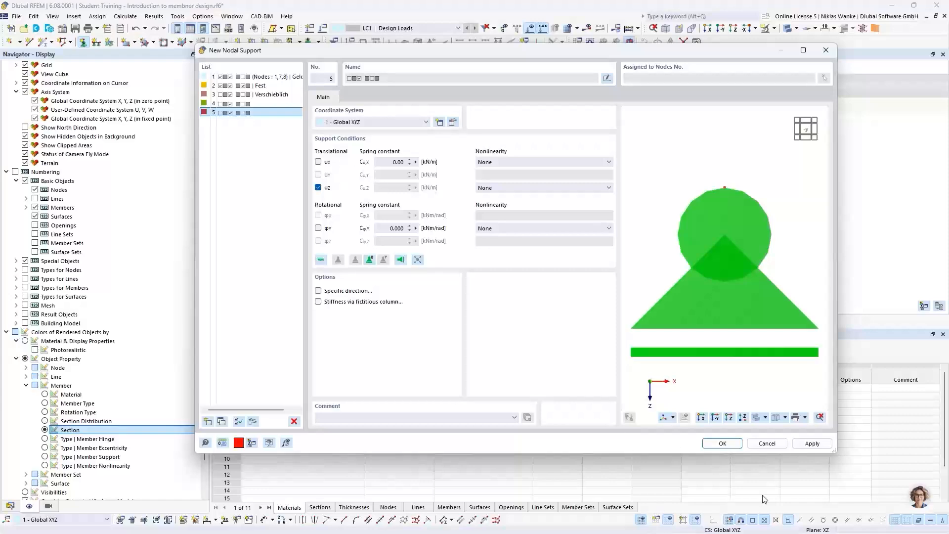
pyautogui.click(724, 442)
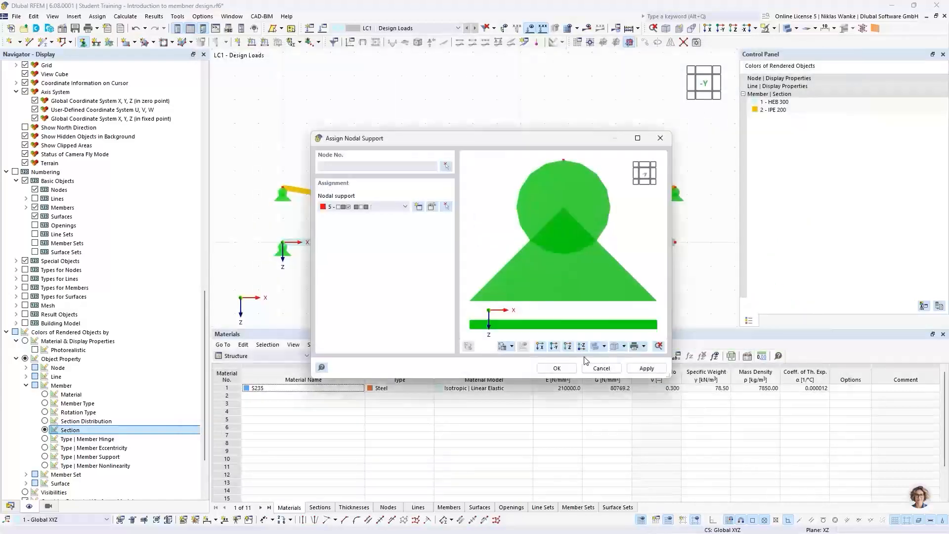
pyautogui.click(557, 370)
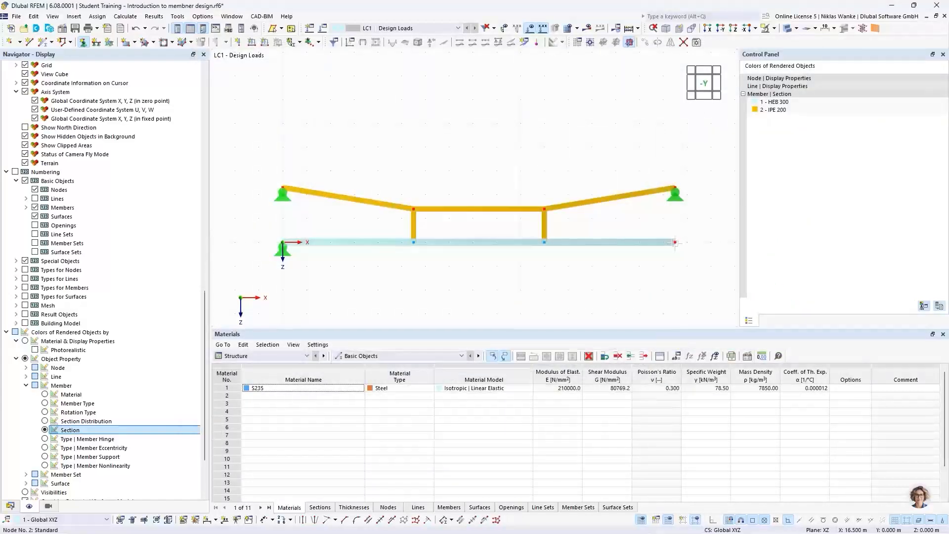
pyautogui.click(675, 242)
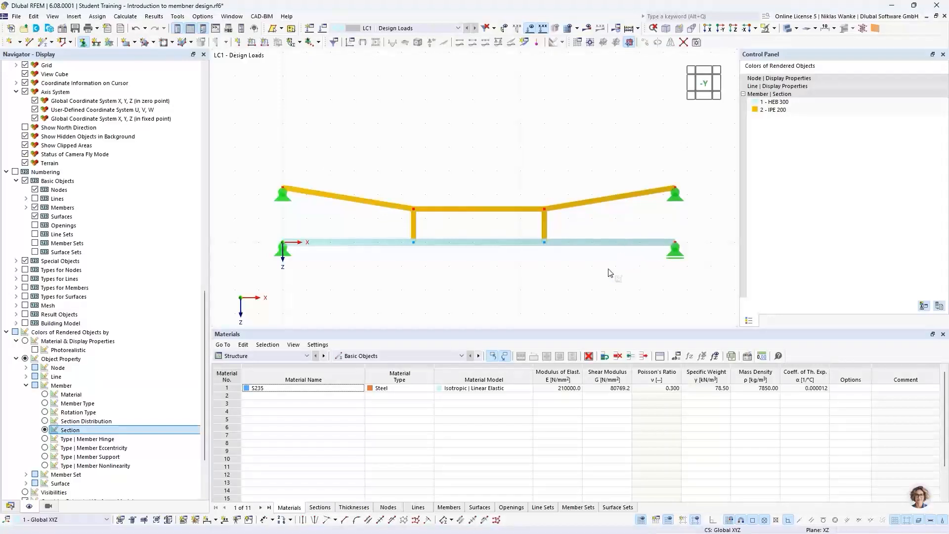
# Start a new member load in LC1 - Design Loads and review the available load types, keeping Force.
pyautogui.press('Escape')
pyautogui.scroll(-1, 599, 275)
pyautogui.moveTo(600, 268); pyautogui.dragTo(587, 245, button='middle')
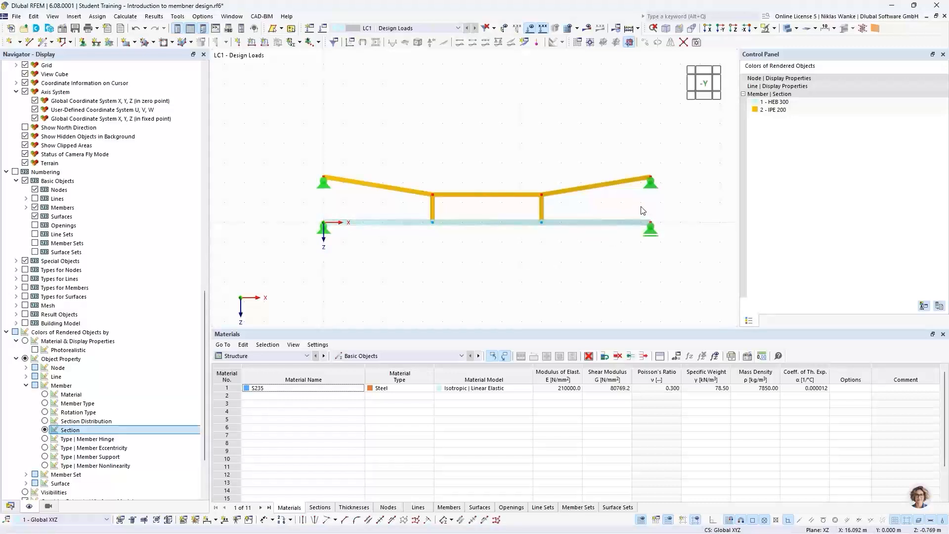
pyautogui.click(265, 42)
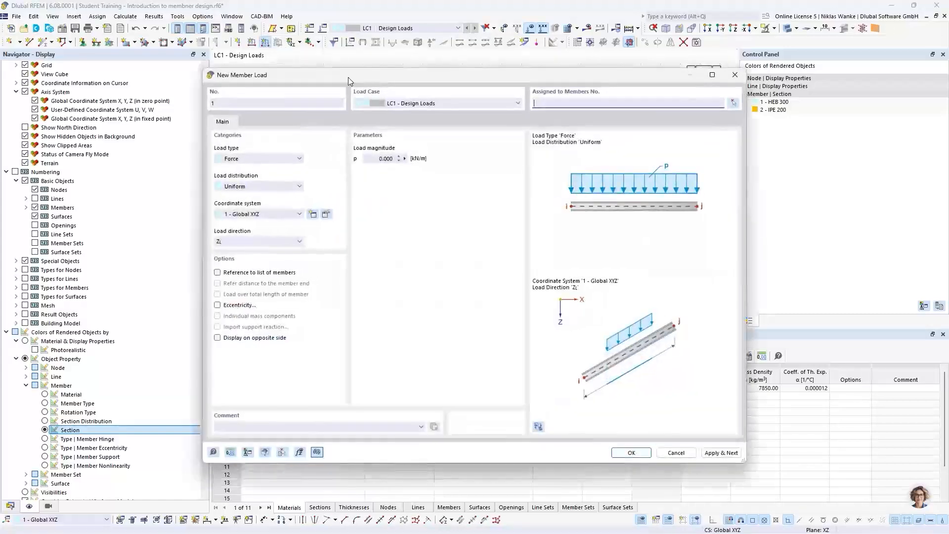
pyautogui.moveTo(395, 83); pyautogui.dragTo(431, 79)
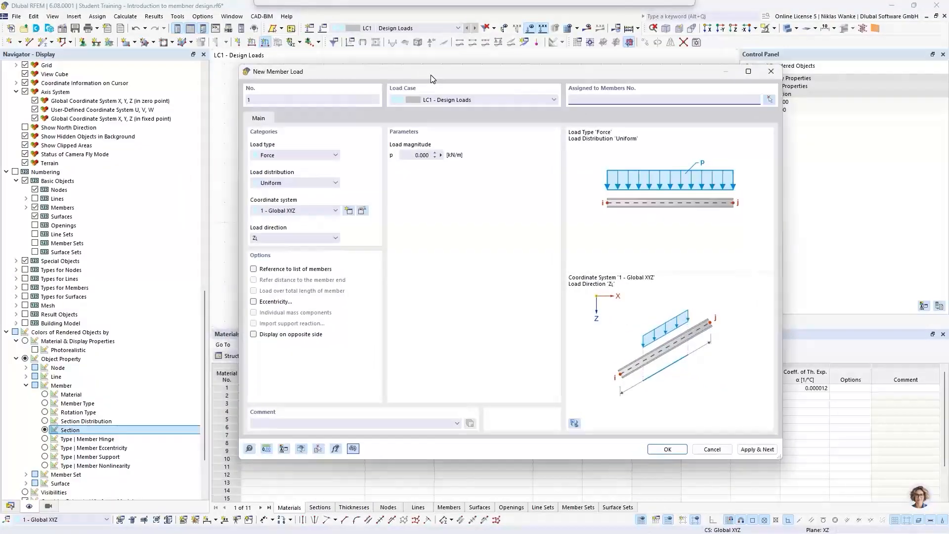
pyautogui.click(282, 157)
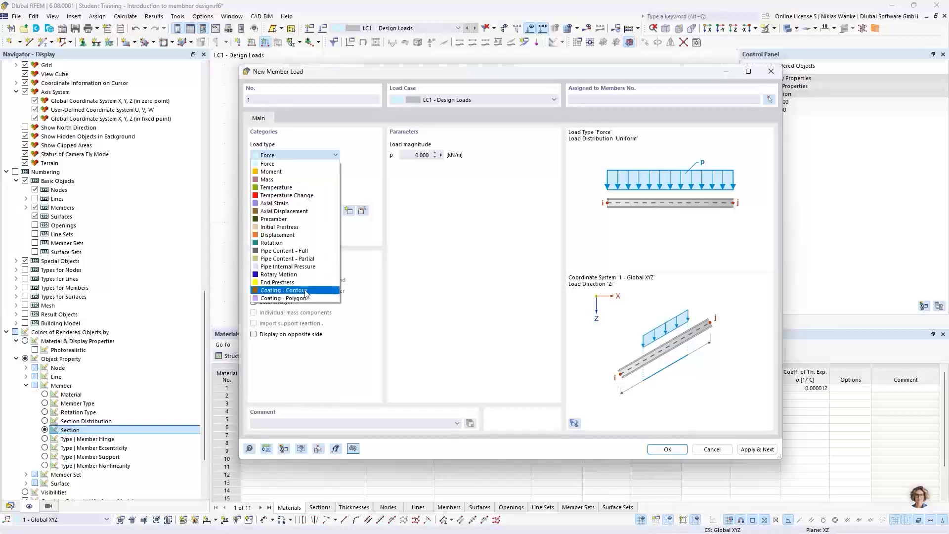
pyautogui.click(348, 146)
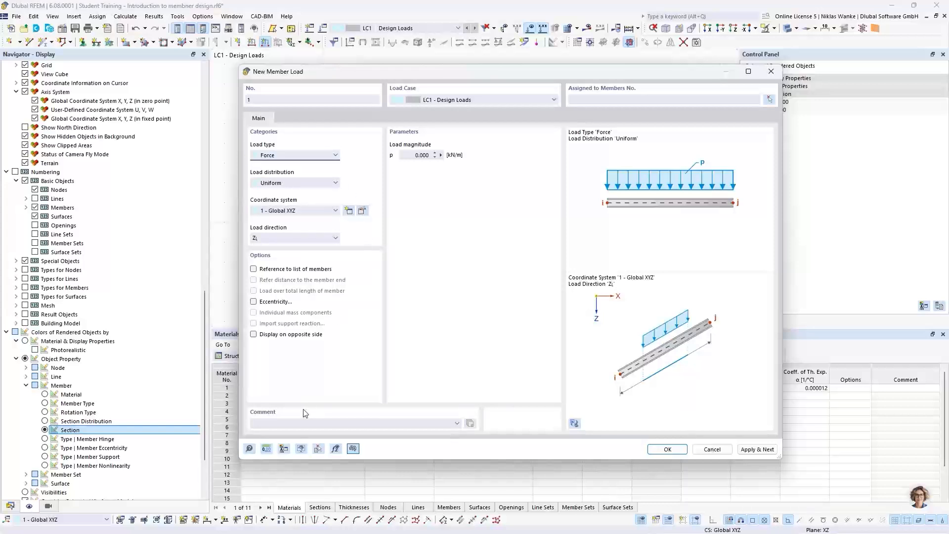
# Open the online manual page on member loads, read through the load type descriptions, and return to the new member load.
pyautogui.click(249, 448)
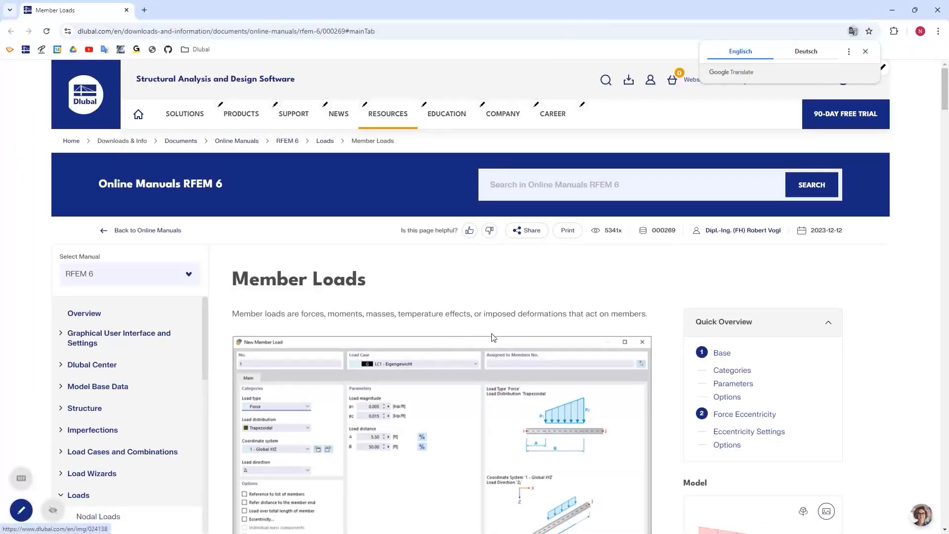
pyautogui.scroll(-4, 490, 336)
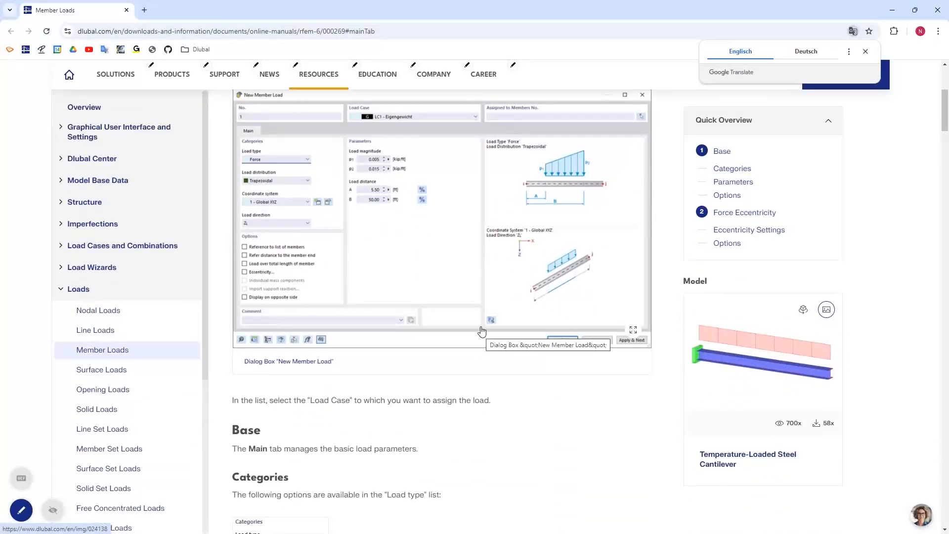
pyautogui.scroll(-9, 482, 331)
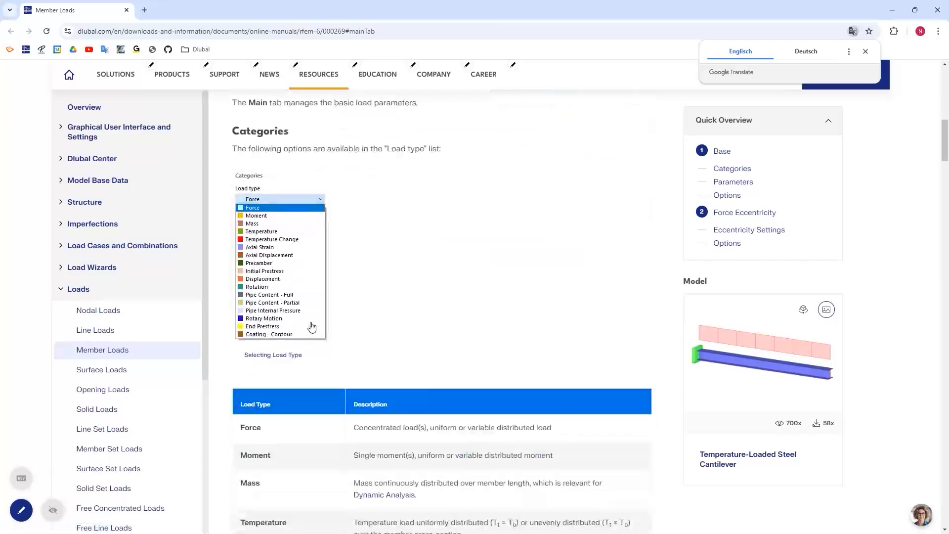
pyautogui.scroll(-4, 475, 399)
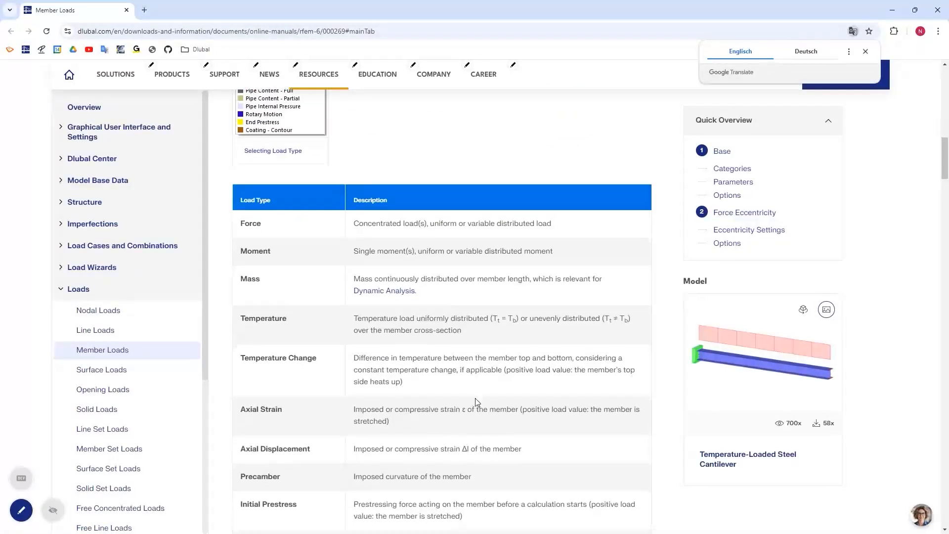
pyautogui.scroll(-2, 476, 400)
pyautogui.scroll(-1, 472, 387)
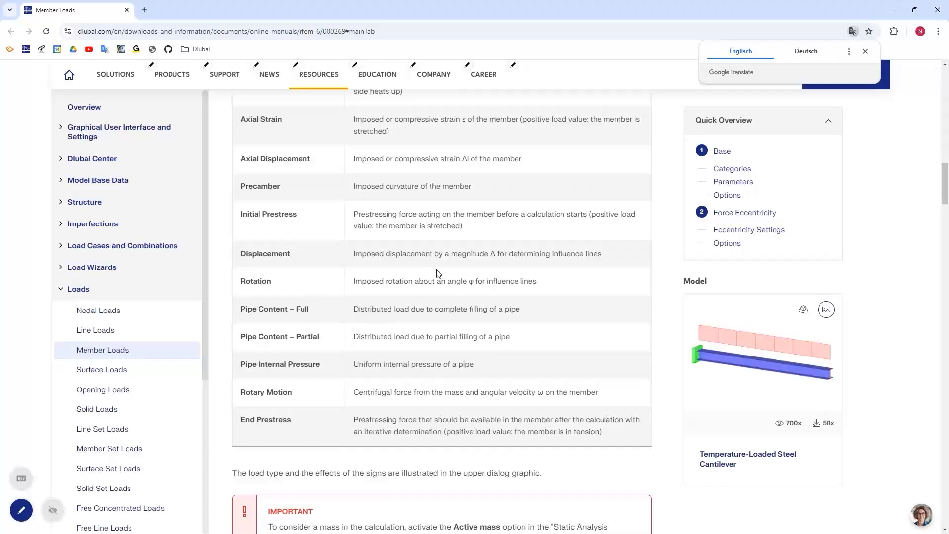
pyautogui.scroll(15, 451, 271)
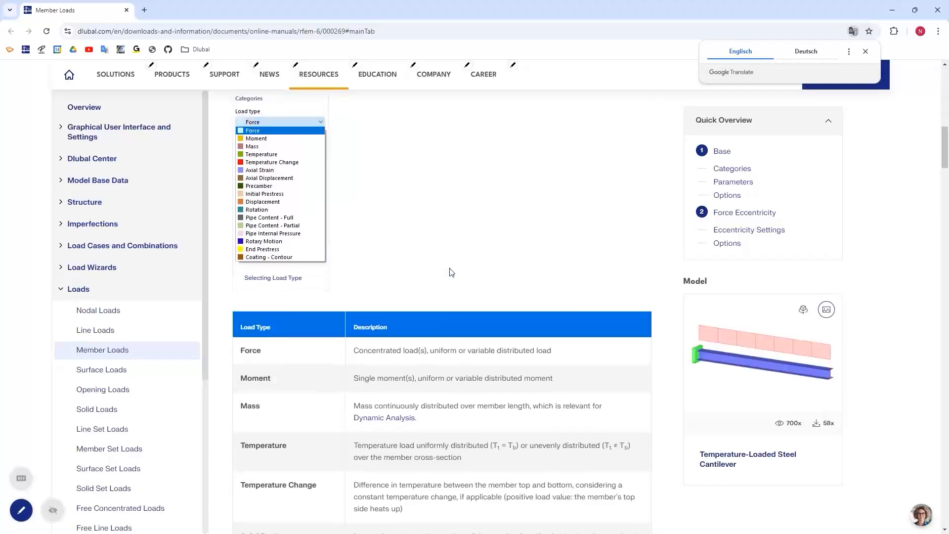
pyautogui.scroll(3, 452, 272)
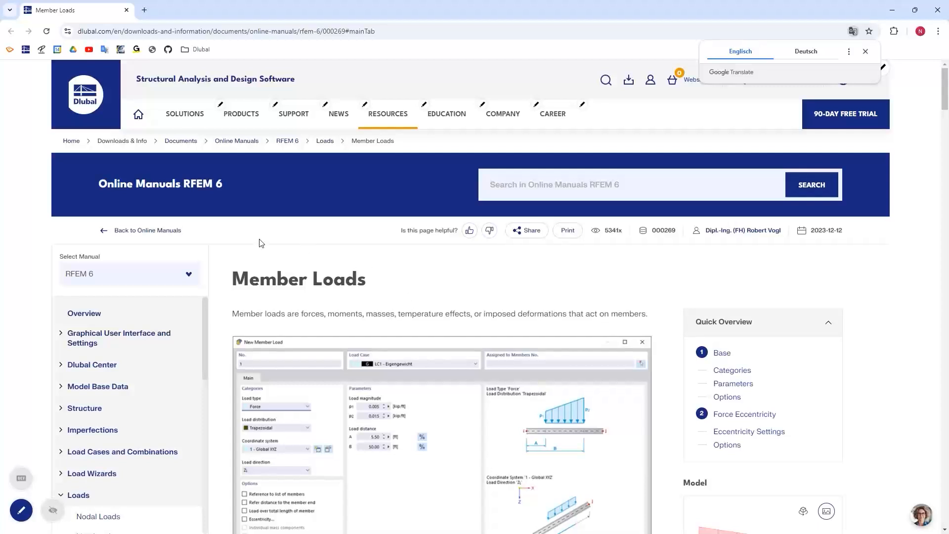
pyautogui.click(937, 14)
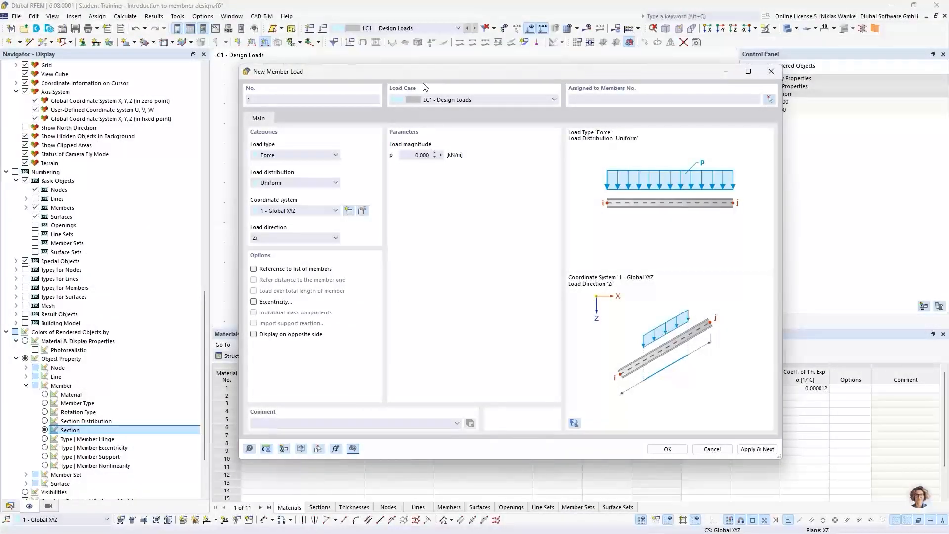
# Review the load direction options for the new member load and compare them with the model's global axes.
pyautogui.moveTo(412, 73); pyautogui.dragTo(487, 71)
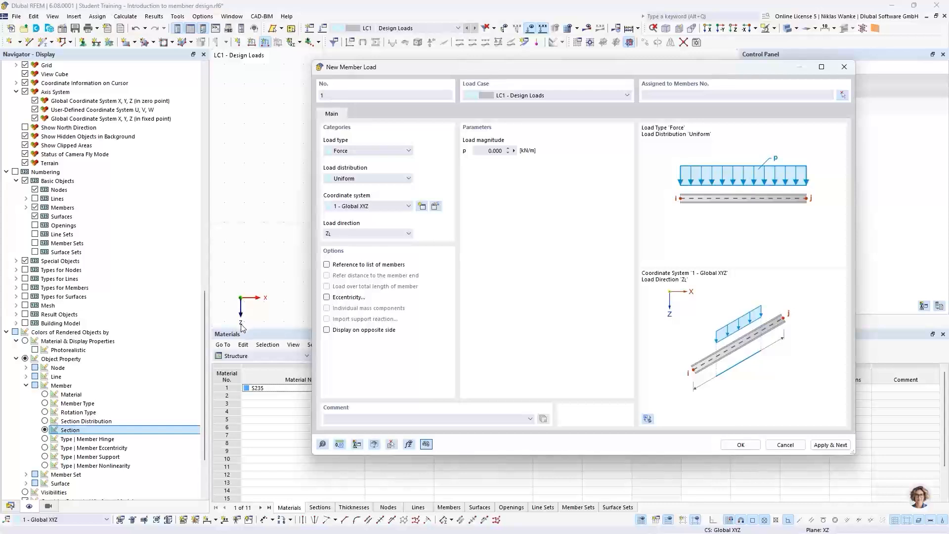
pyautogui.click(371, 234)
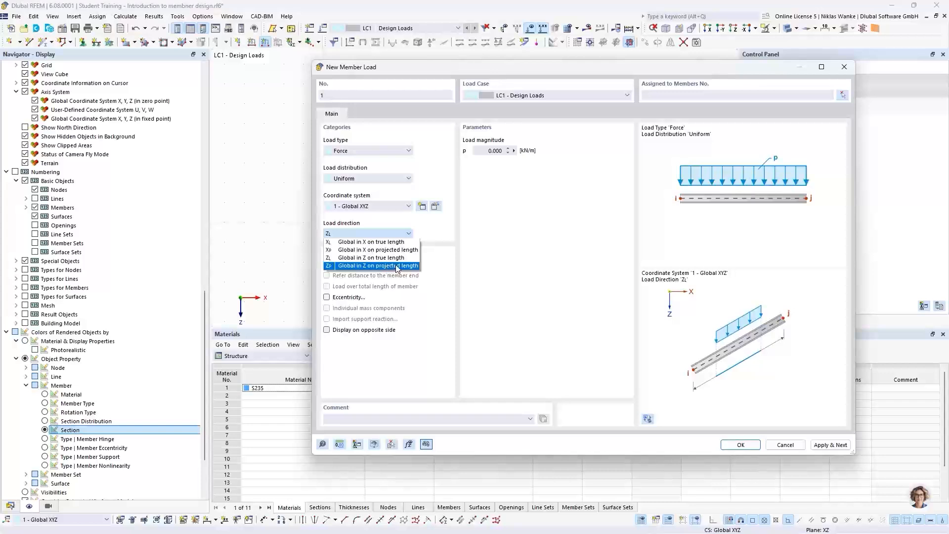
pyautogui.moveTo(577, 69); pyautogui.dragTo(470, 257)
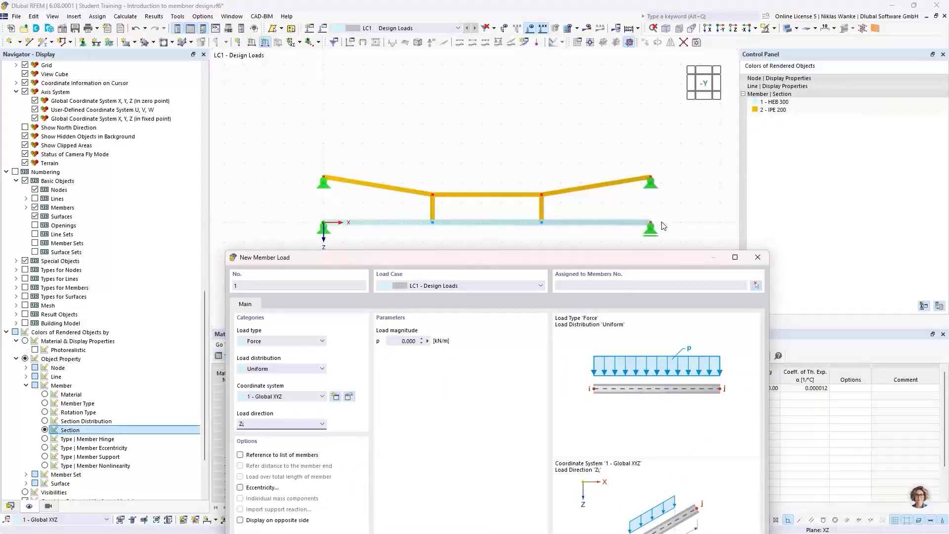
pyautogui.moveTo(401, 260); pyautogui.dragTo(402, 92)
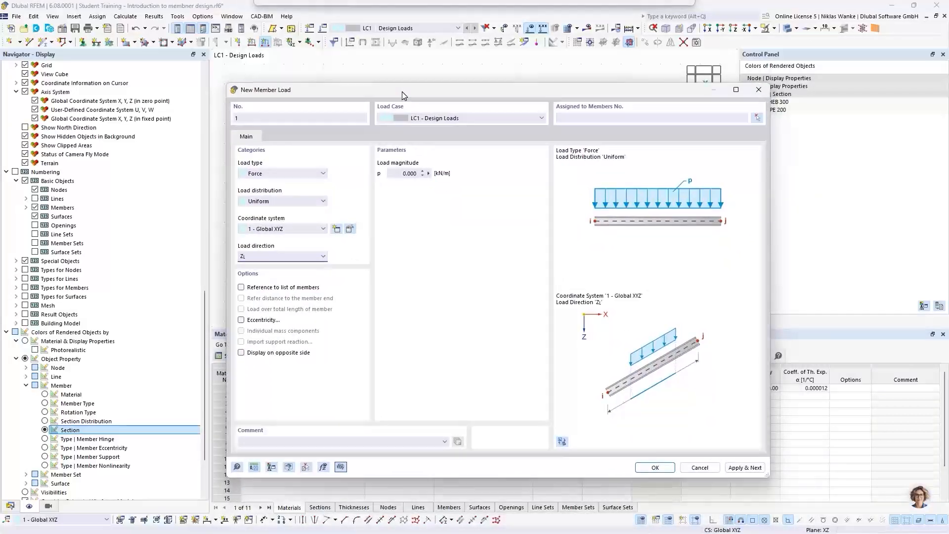
# Create the uniform force load of 15 kN/m in global Z on true length and assign it to the HEB 300 beam.
pyautogui.click(397, 172)
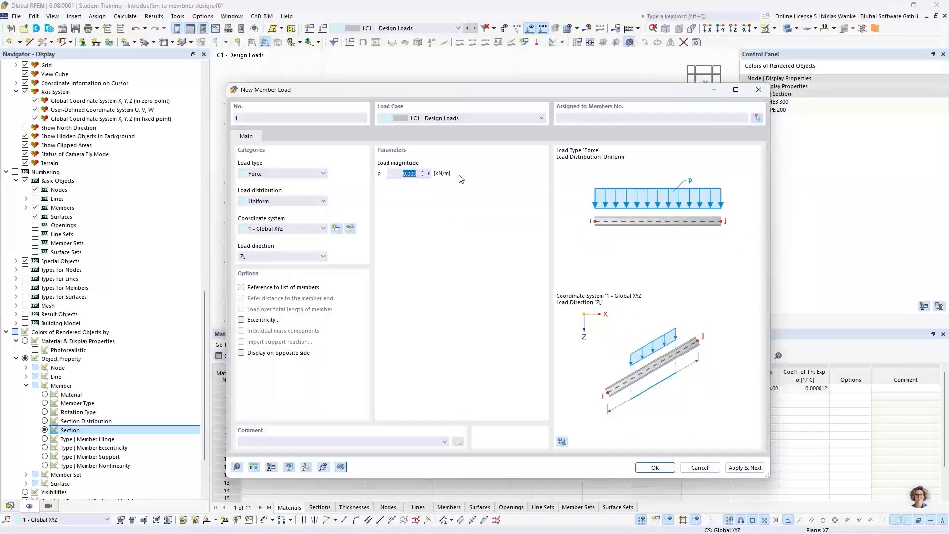
pyautogui.write('15')
pyautogui.click(756, 118)
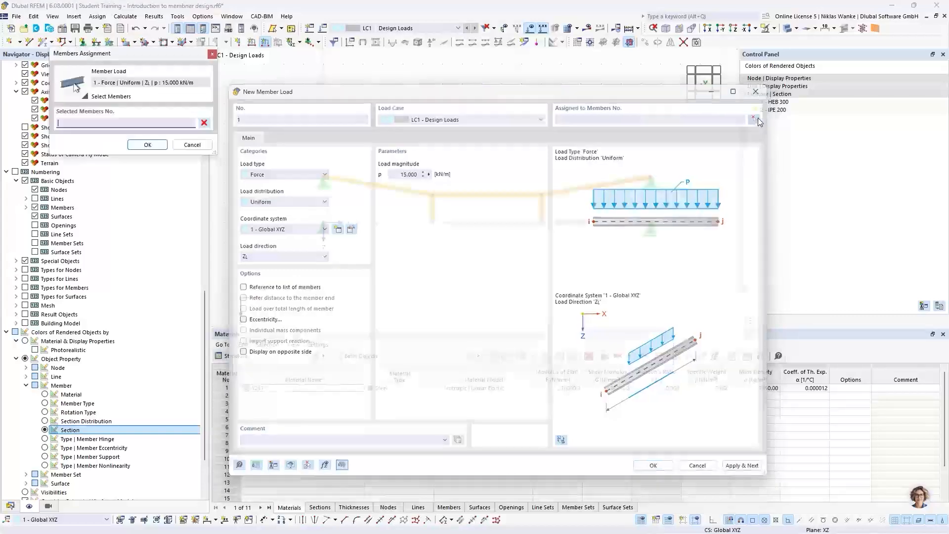
pyautogui.click(602, 223)
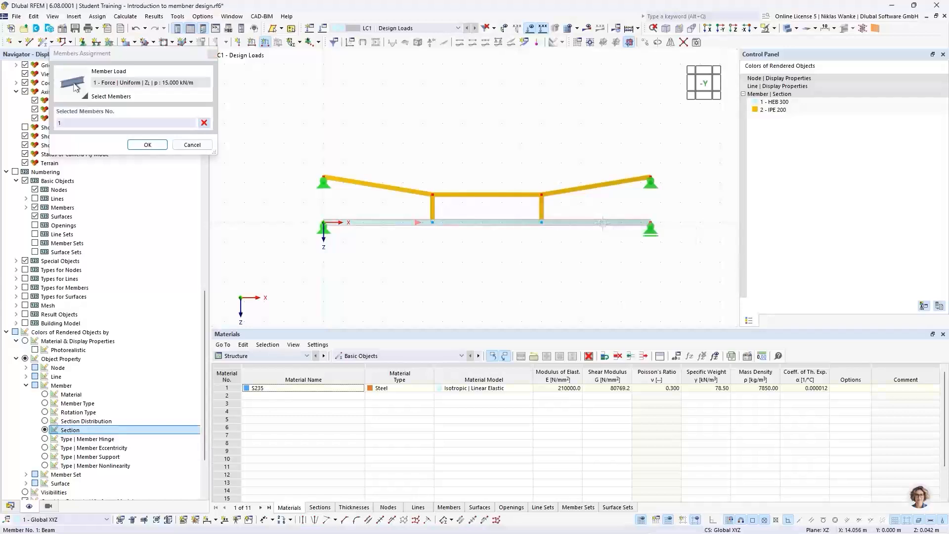
pyautogui.click(147, 144)
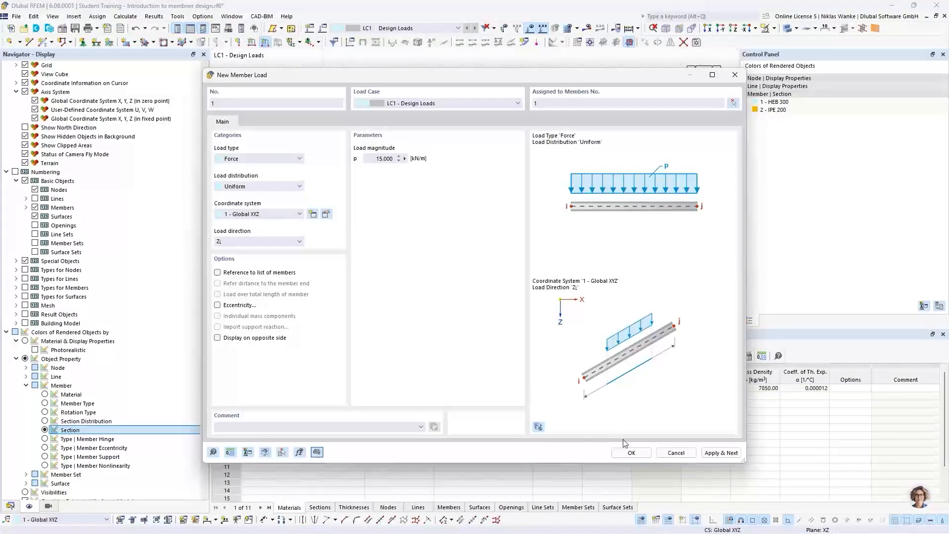
pyautogui.click(632, 453)
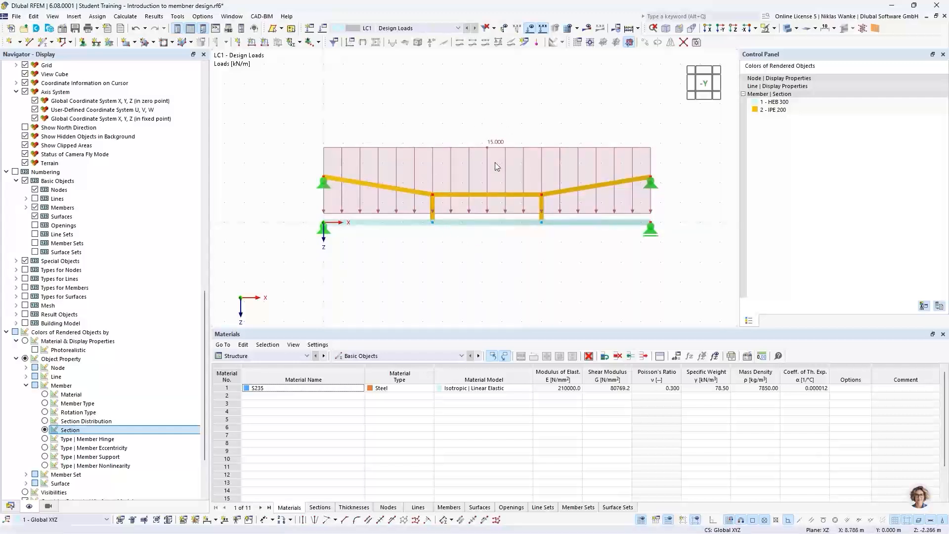
# Reduce the display size of the member load on the beam.
pyautogui.rightClick(493, 145)
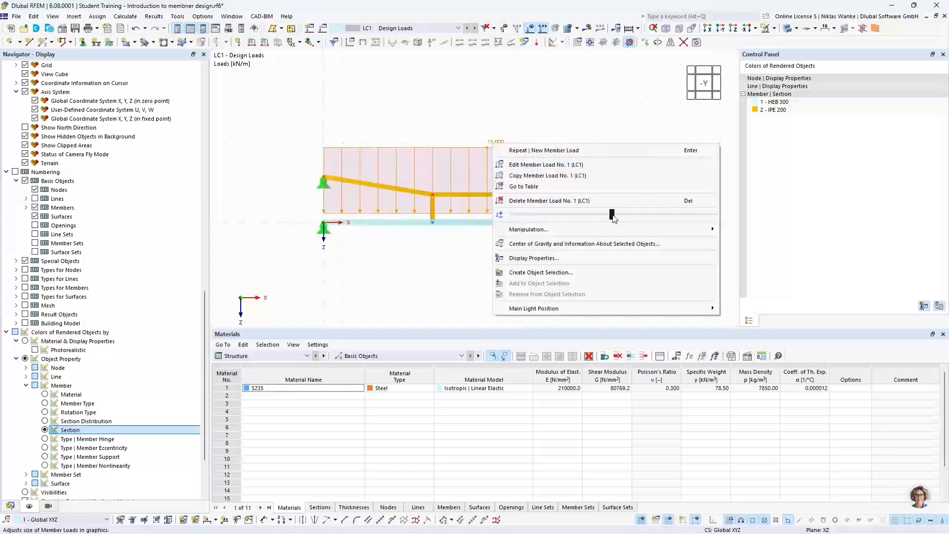
pyautogui.moveTo(615, 219); pyautogui.dragTo(516, 216)
pyautogui.click(448, 261)
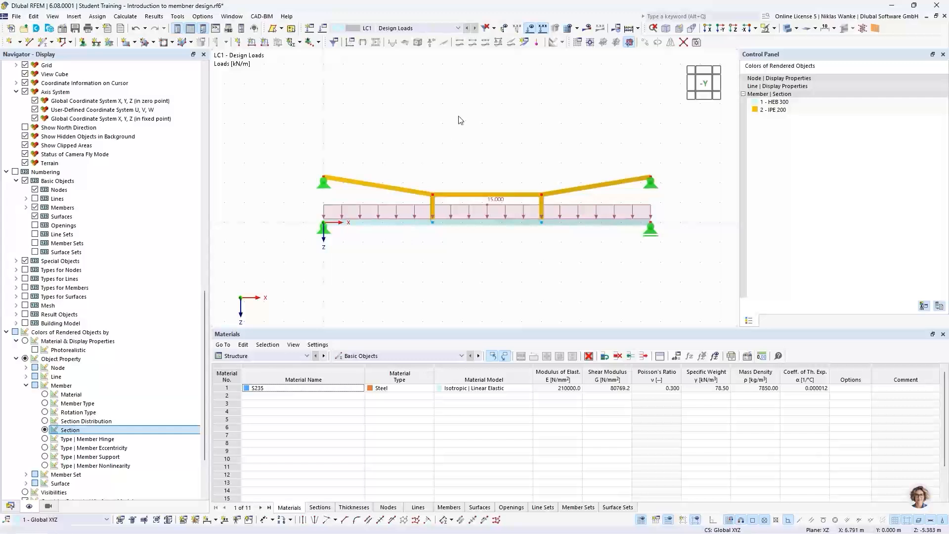
# Calculate the Design Loads load case and display its static analysis results on the model.
pyautogui.moveTo(291, 133); pyautogui.dragTo(676, 266)
pyautogui.click(589, 28)
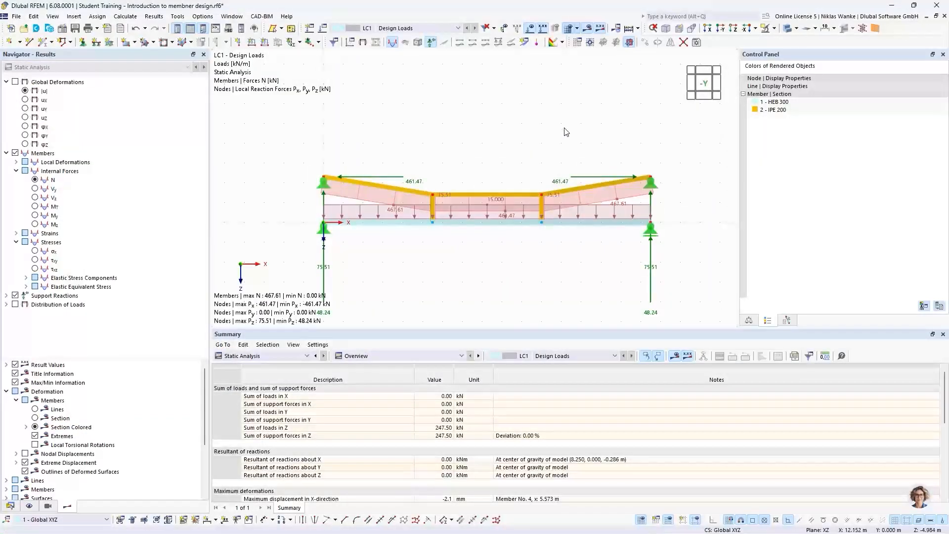
pyautogui.scroll(-1, 537, 170)
pyautogui.moveTo(537, 170); pyautogui.dragTo(544, 158, button='middle')
pyautogui.scroll(2, 508, 168)
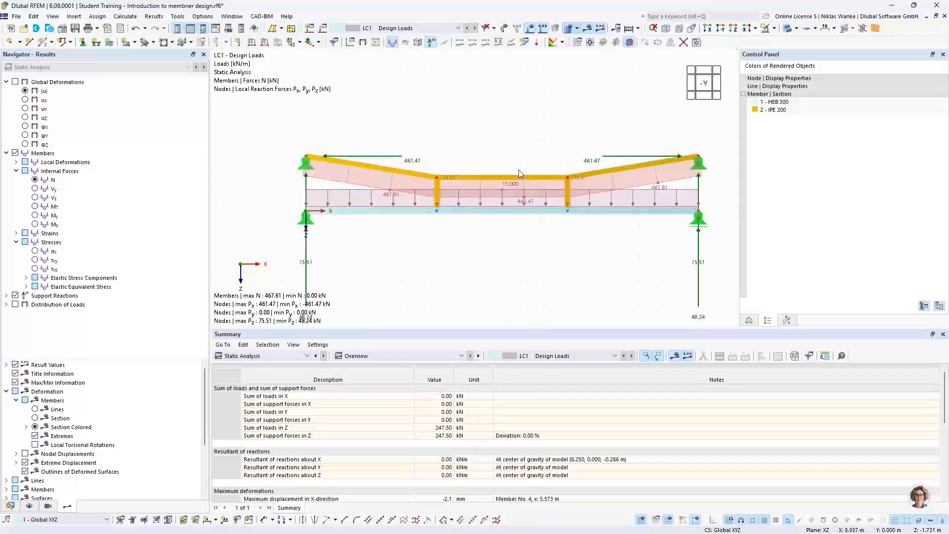
# Display the model as a wireframe and hide the loads around the axial force diagram.
pyautogui.click(796, 29)
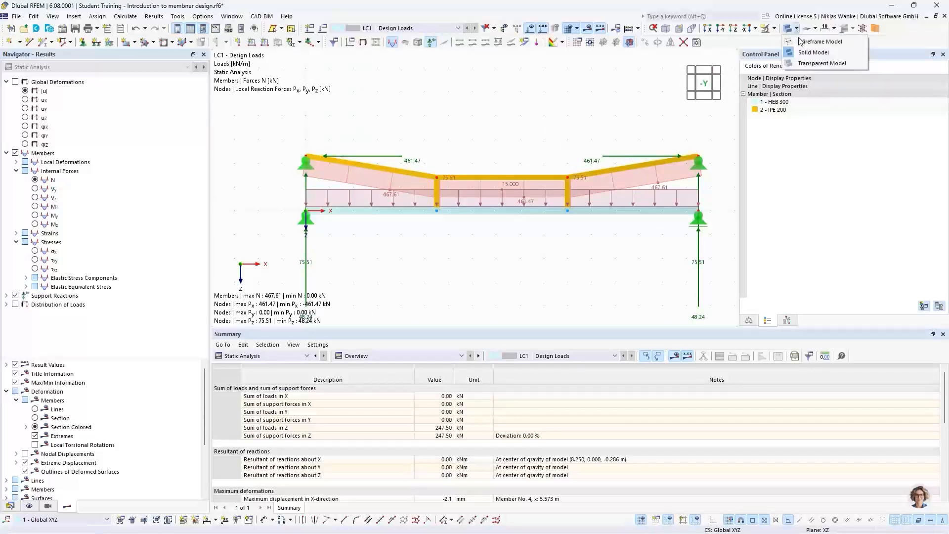
pyautogui.click(805, 39)
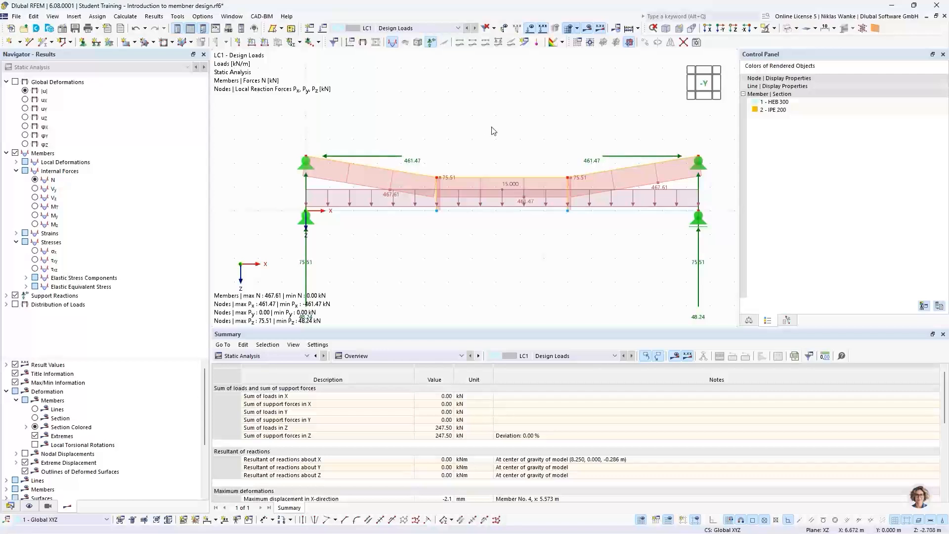
pyautogui.click(531, 31)
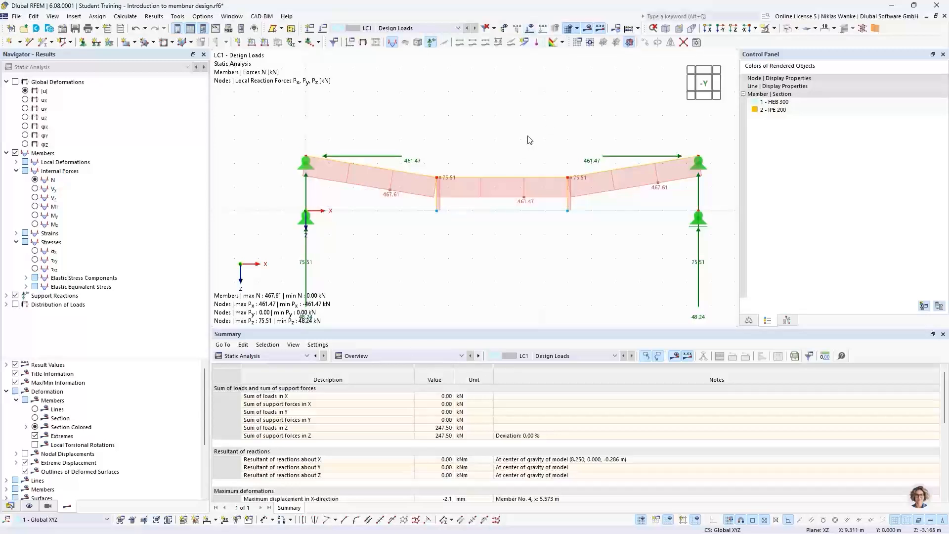
pyautogui.scroll(-1, 539, 158)
pyautogui.moveTo(539, 158); pyautogui.dragTo(539, 118, button='middle')
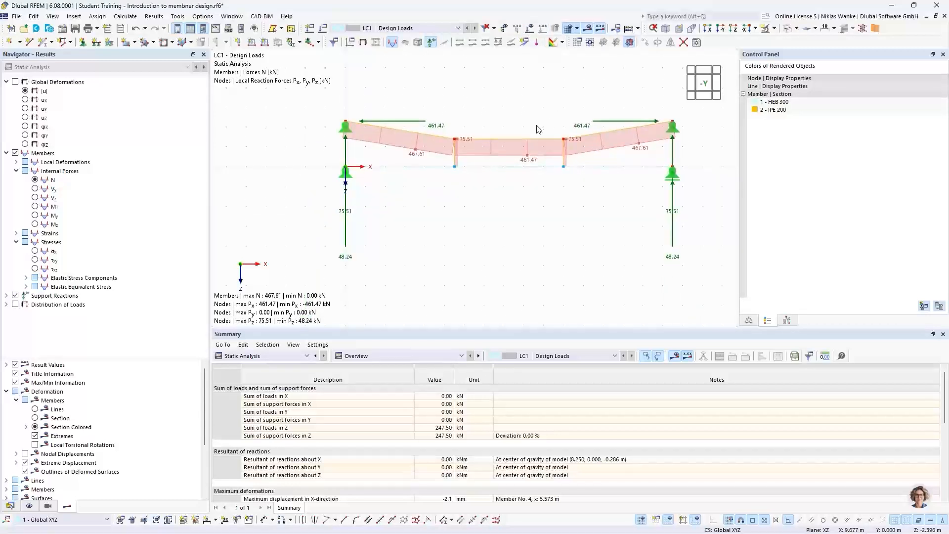
pyautogui.scroll(1, 542, 131)
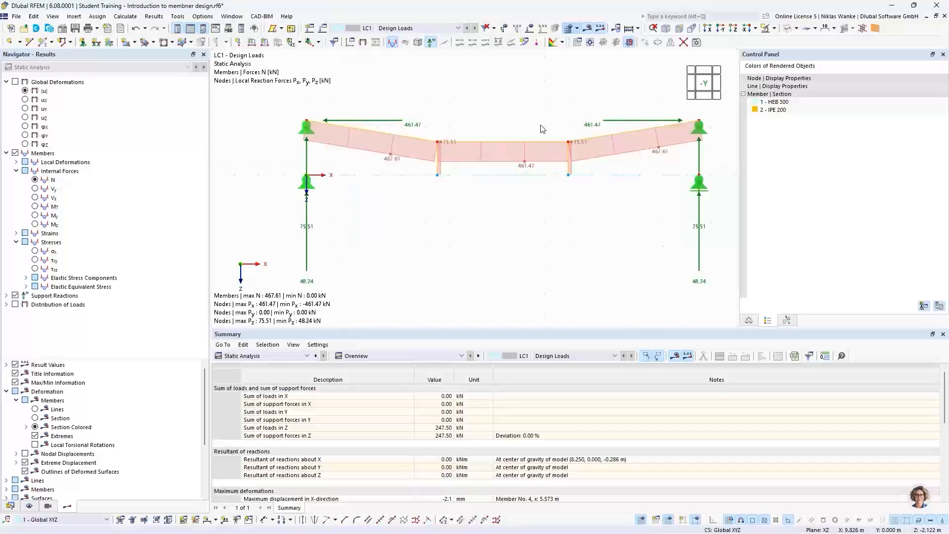
# Display the global deformations |u| and examine the deformed shape of the beam and truss.
pyautogui.click(25, 91)
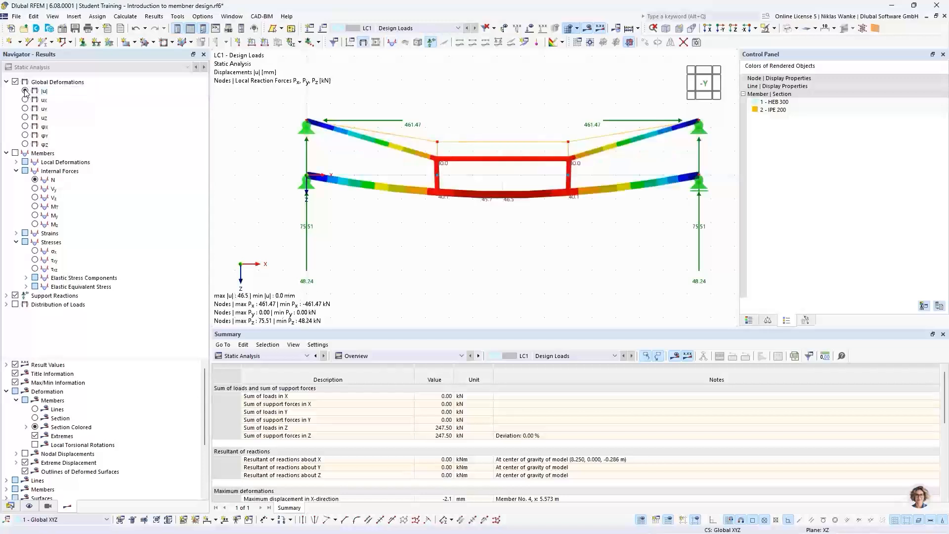
pyautogui.scroll(1, 538, 225)
pyautogui.scroll(-1, 537, 225)
pyautogui.moveTo(538, 224); pyautogui.dragTo(504, 228, button='middle')
pyautogui.scroll(-1, 503, 228)
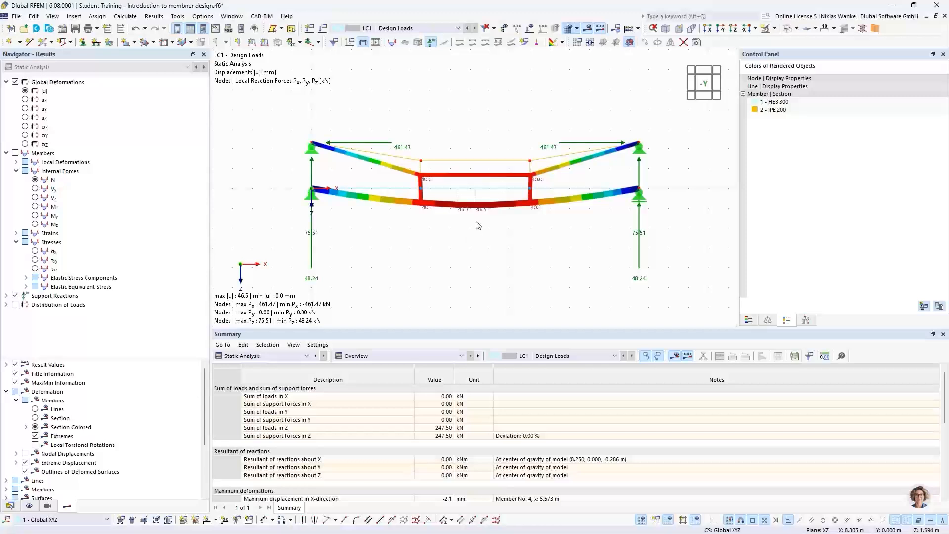
pyautogui.scroll(2, 478, 188)
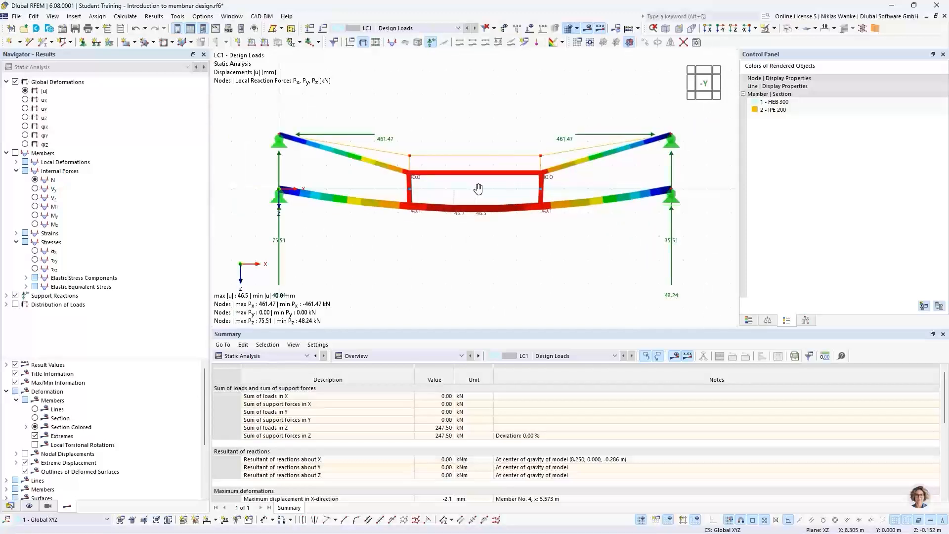
pyautogui.moveTo(478, 188); pyautogui.dragTo(487, 206, button='middle')
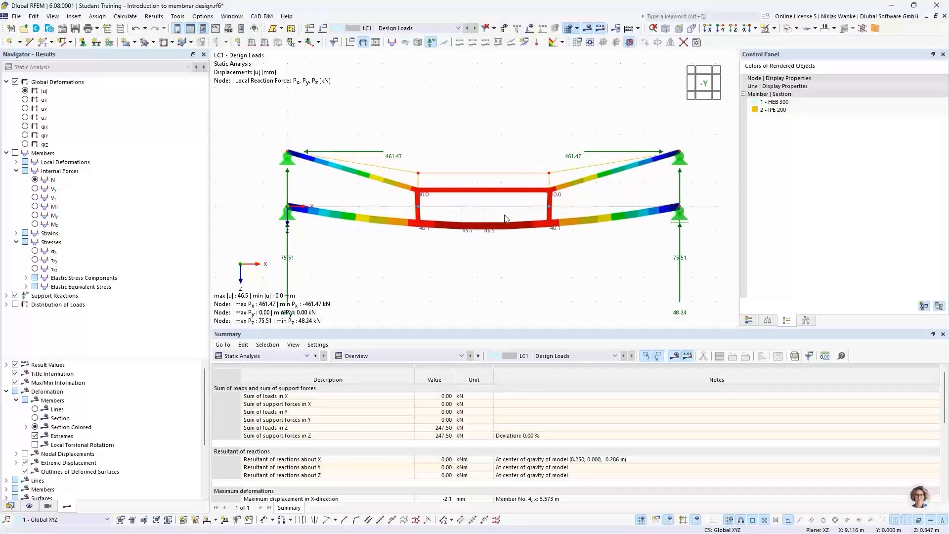
# Switch the results from deformations to the axial forces N and examine them along the truss members.
pyautogui.scroll(1, 507, 218)
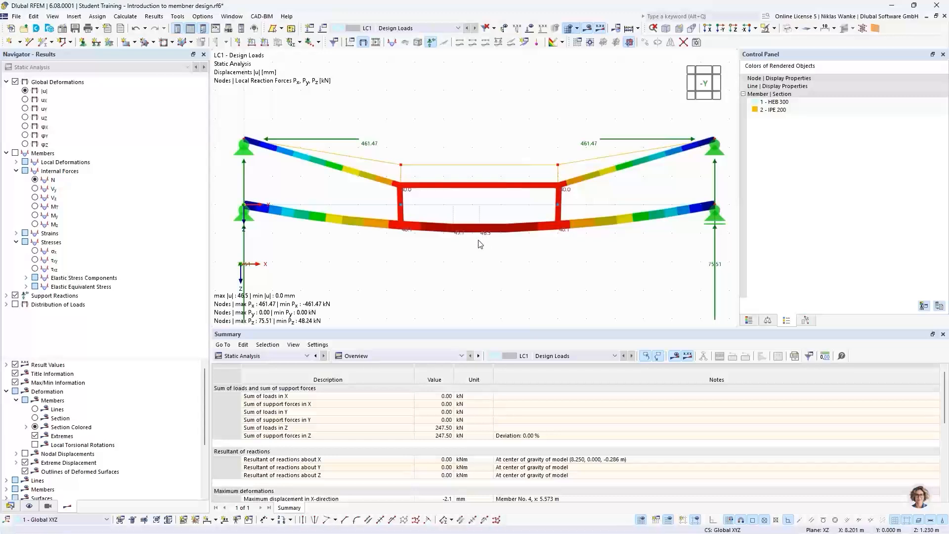
pyautogui.moveTo(352, 293); pyautogui.dragTo(282, 288, button='middle')
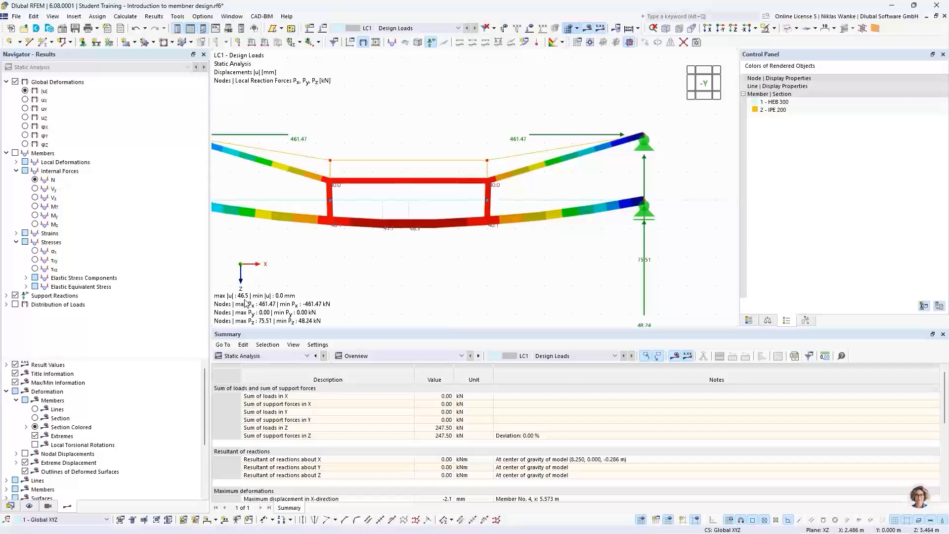
pyautogui.scroll(-2, 405, 268)
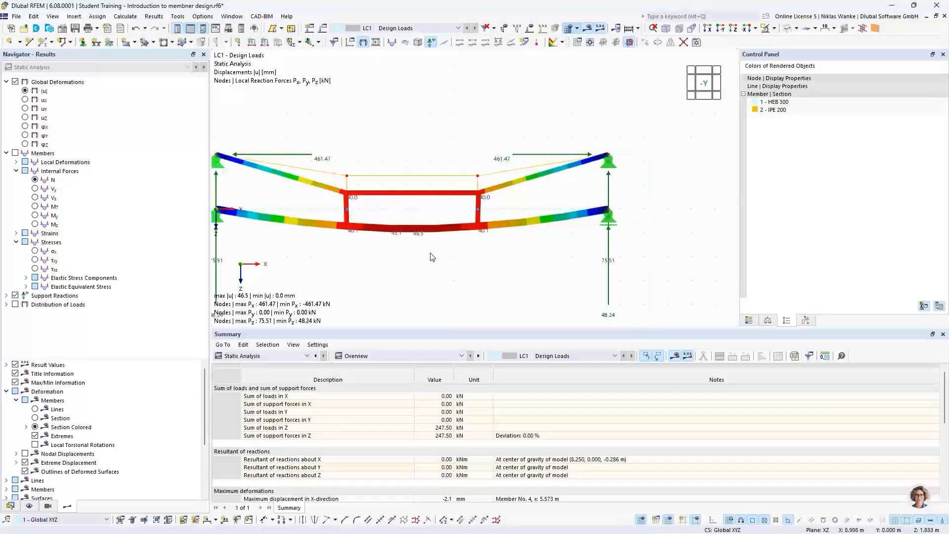
pyautogui.moveTo(434, 255); pyautogui.dragTo(482, 223, button='middle')
pyautogui.scroll(-2, 515, 238)
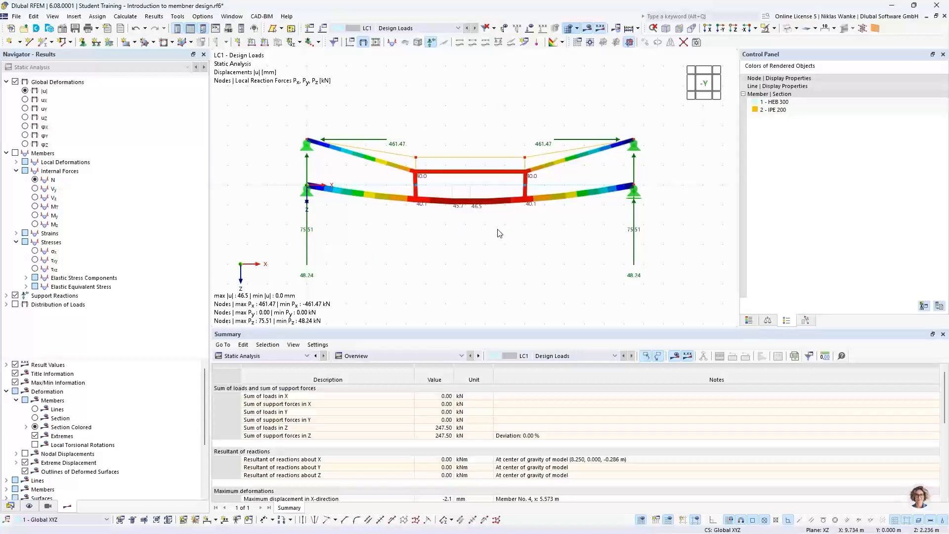
pyautogui.click(35, 180)
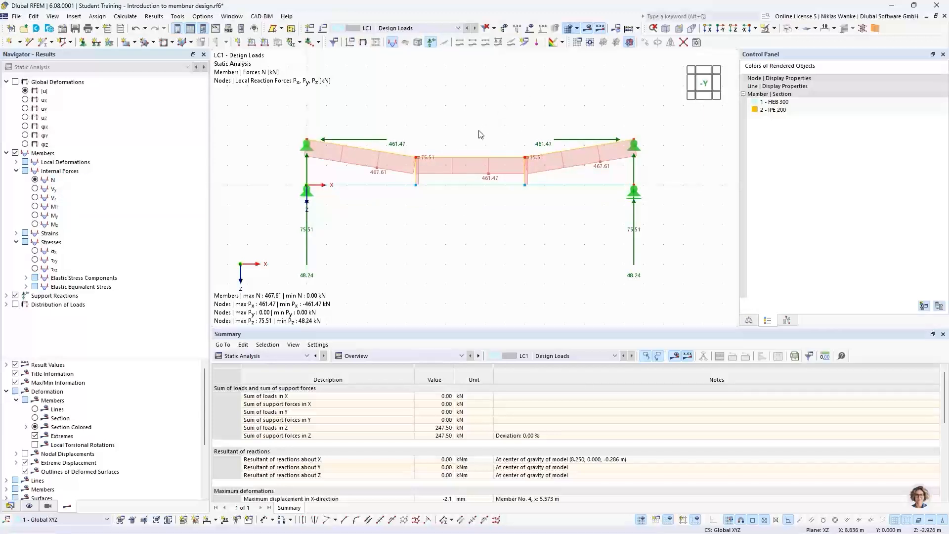
pyautogui.scroll(3, 481, 134)
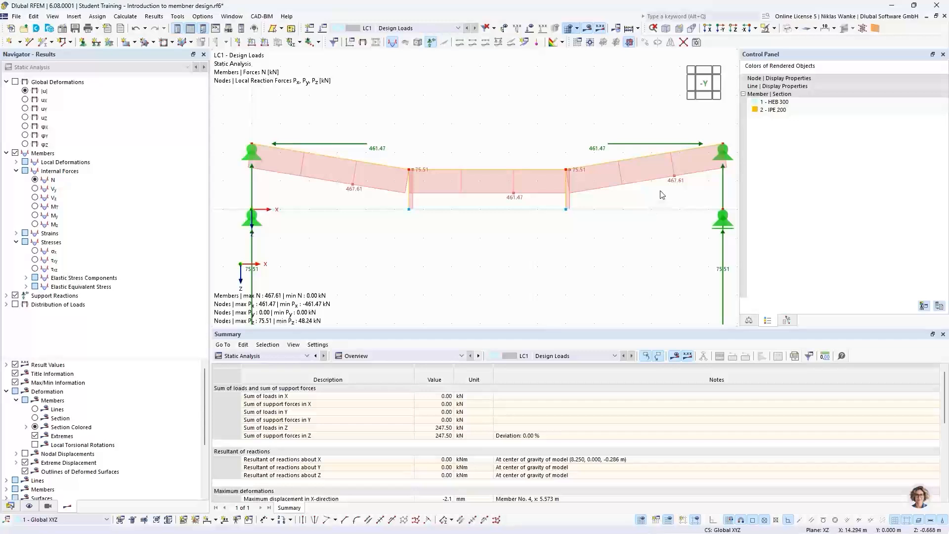
pyautogui.moveTo(663, 194); pyautogui.dragTo(652, 199, button='middle')
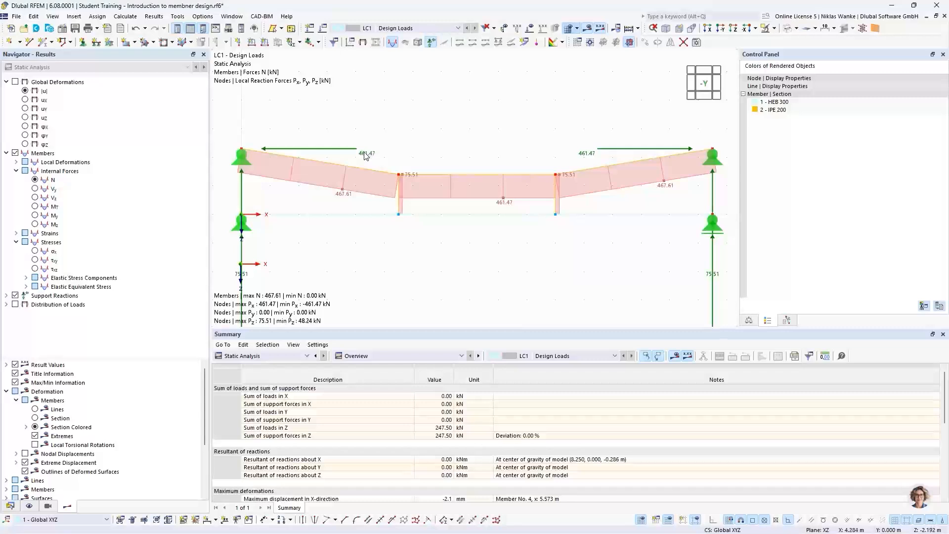
pyautogui.scroll(-2, 535, 140)
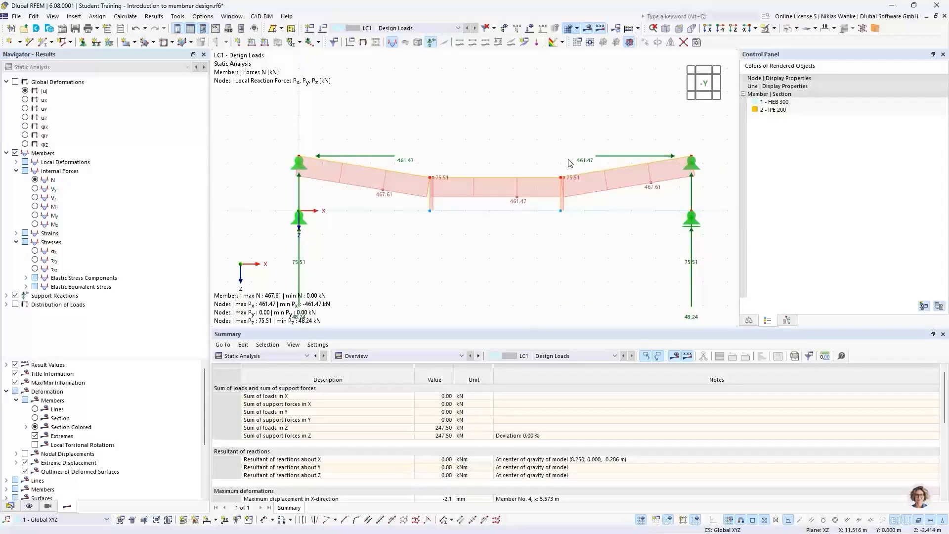
pyautogui.scroll(-1, 539, 153)
pyautogui.moveTo(538, 154)
pyautogui.mouseDown(button='middle')
pyautogui.moveTo(544, 125)
pyautogui.moveTo(537, 142)
pyautogui.mouseUp(button='middle')
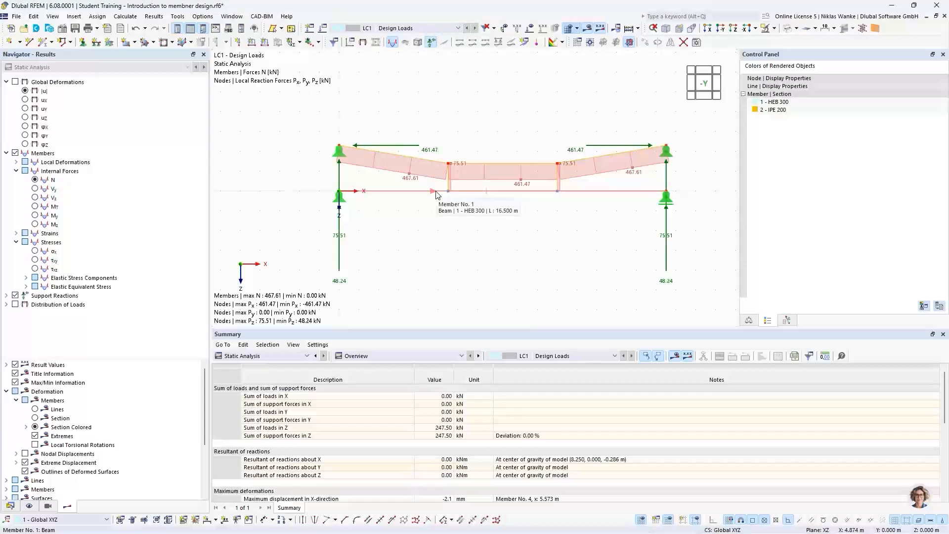
# Display the shear forces Vz and examine their distribution along the beam and at the post connections.
pyautogui.click(35, 197)
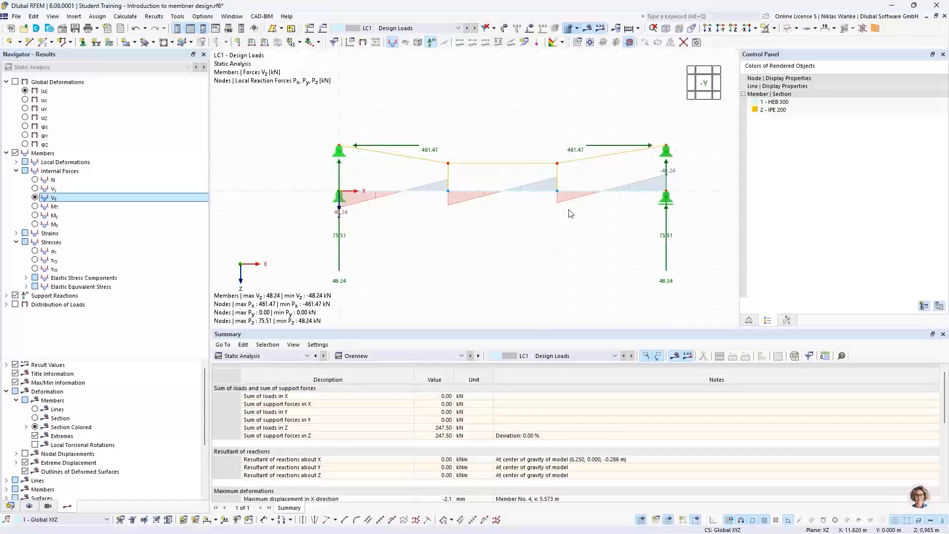
pyautogui.scroll(1, 465, 207)
pyautogui.scroll(1, 463, 203)
pyautogui.scroll(-1, 463, 203)
pyautogui.moveTo(463, 203); pyautogui.dragTo(427, 209, button='middle')
pyautogui.scroll(-1, 427, 210)
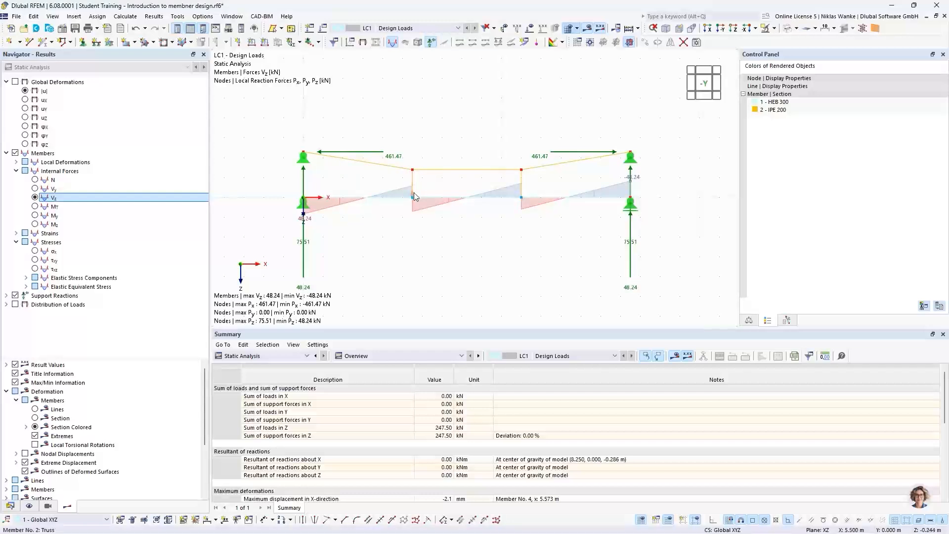
pyautogui.scroll(5, 416, 190)
pyautogui.moveTo(409, 248); pyautogui.dragTo(556, 239, button='middle')
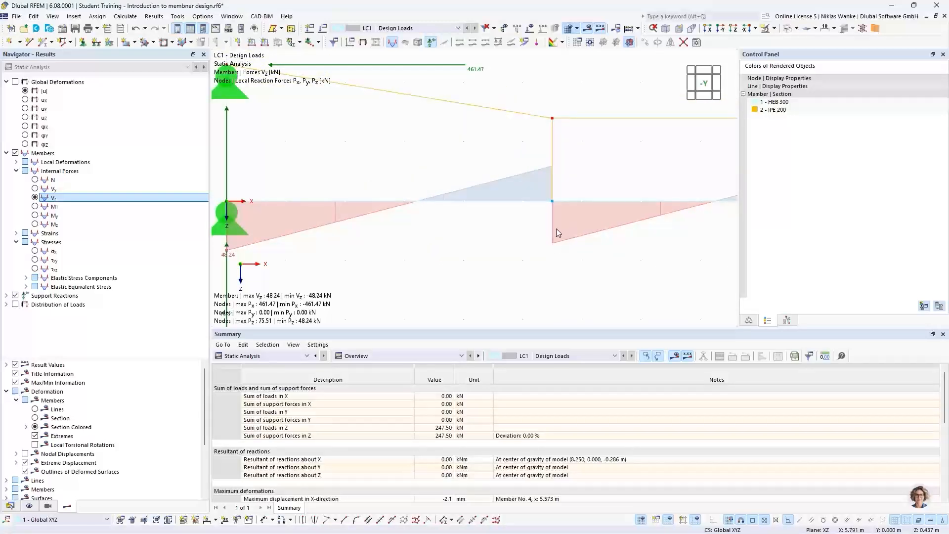
pyautogui.scroll(-4, 498, 242)
pyautogui.moveTo(497, 242); pyautogui.dragTo(383, 235, button='middle')
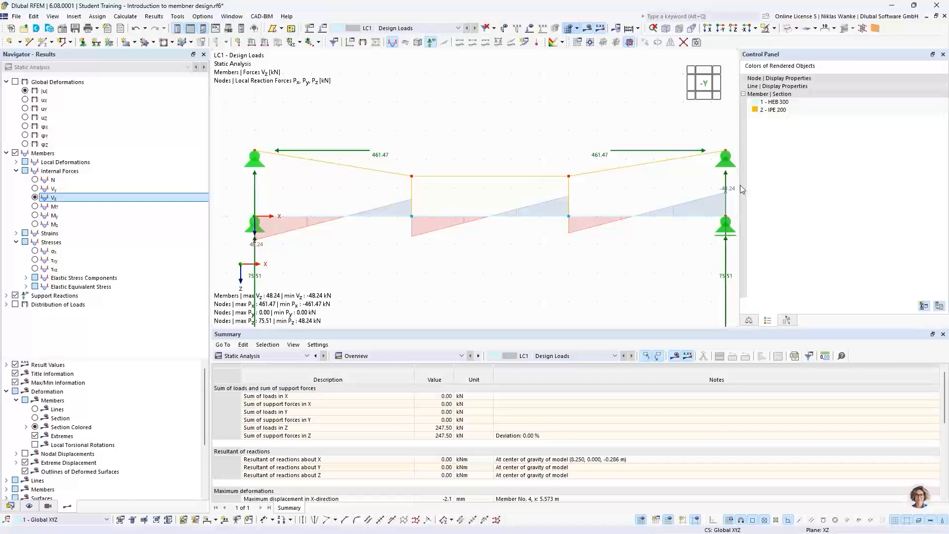
# Enable all values on the member result diagrams and examine the shear force jump where the left post meets the beam.
pyautogui.scroll(-2, 555, 233)
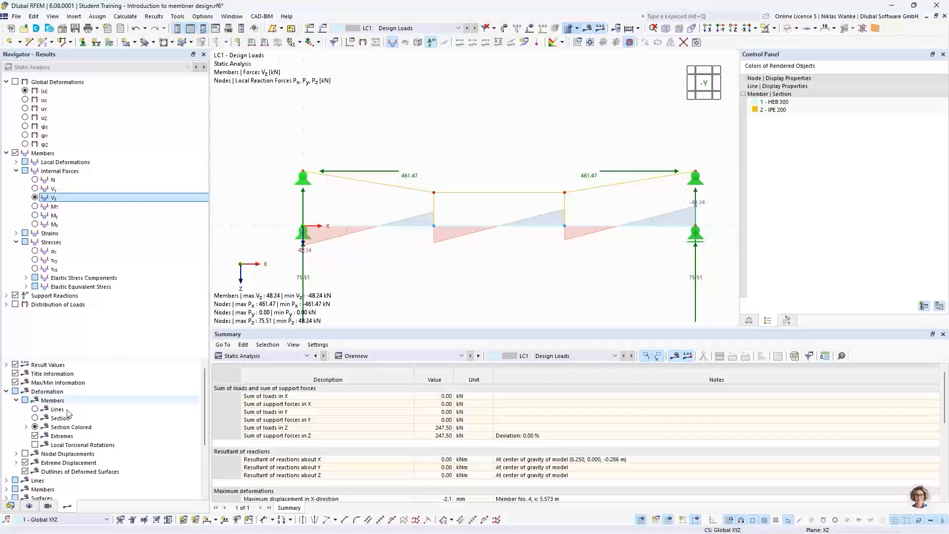
pyautogui.scroll(-2, 75, 413)
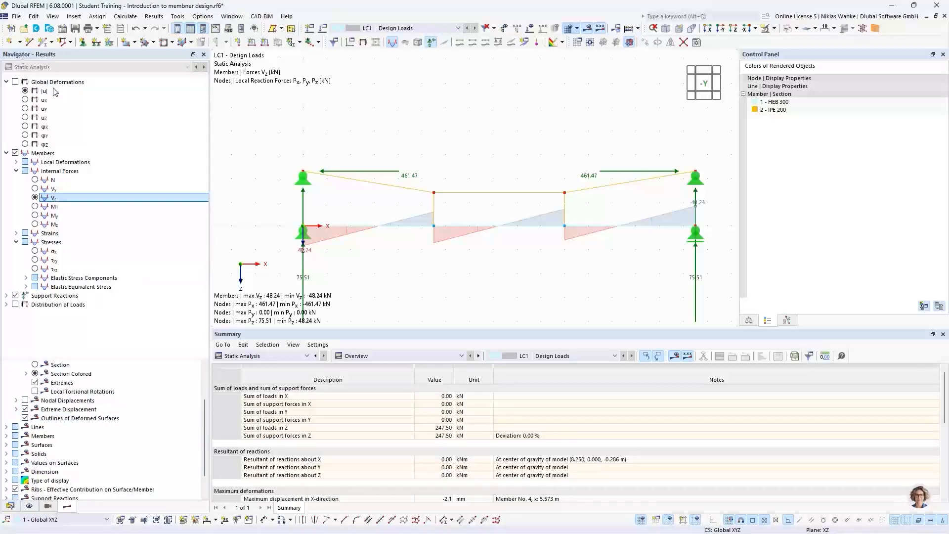
pyautogui.click(6, 436)
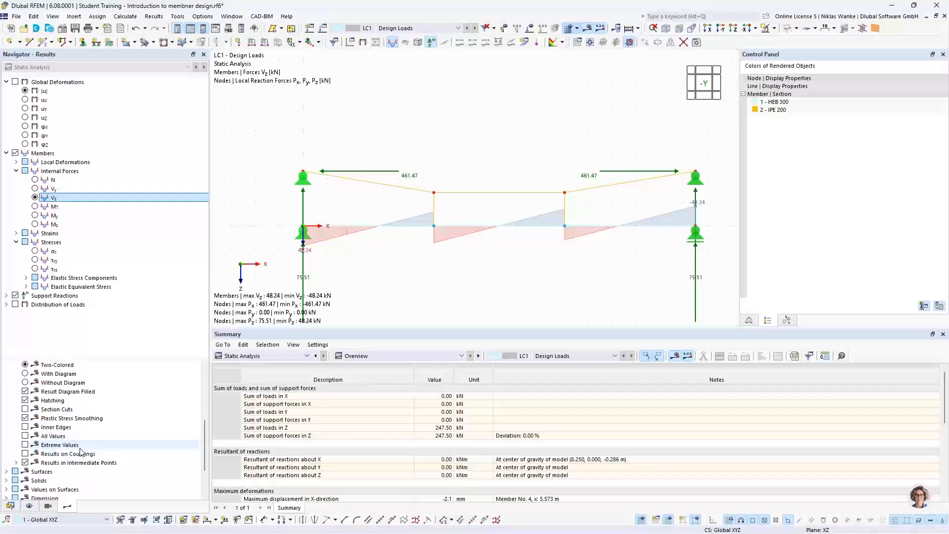
pyautogui.click(25, 436)
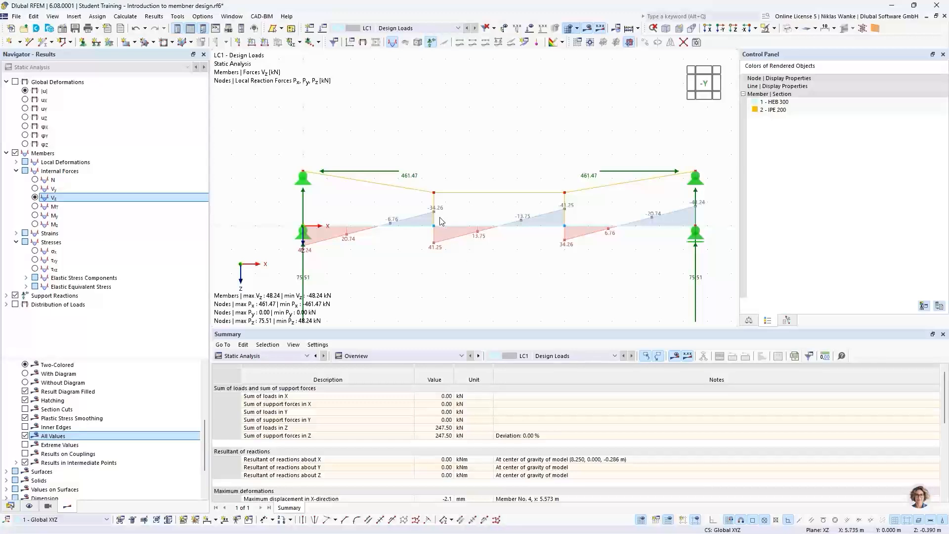
pyautogui.scroll(2, 442, 224)
pyautogui.scroll(1, 441, 224)
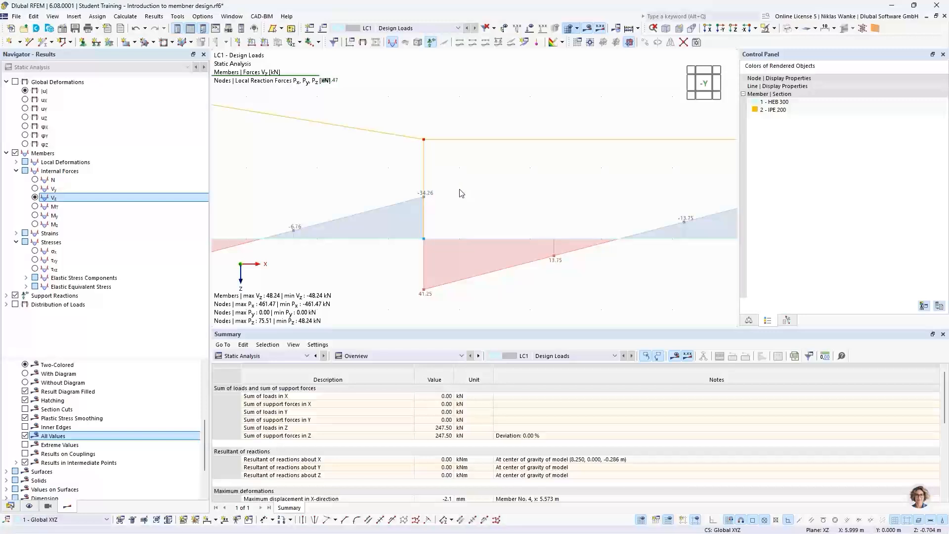
pyautogui.scroll(-2, 456, 190)
pyautogui.moveTo(453, 194); pyautogui.dragTo(408, 210, button='middle')
pyautogui.scroll(-1, 455, 218)
pyautogui.scroll(-2, 437, 212)
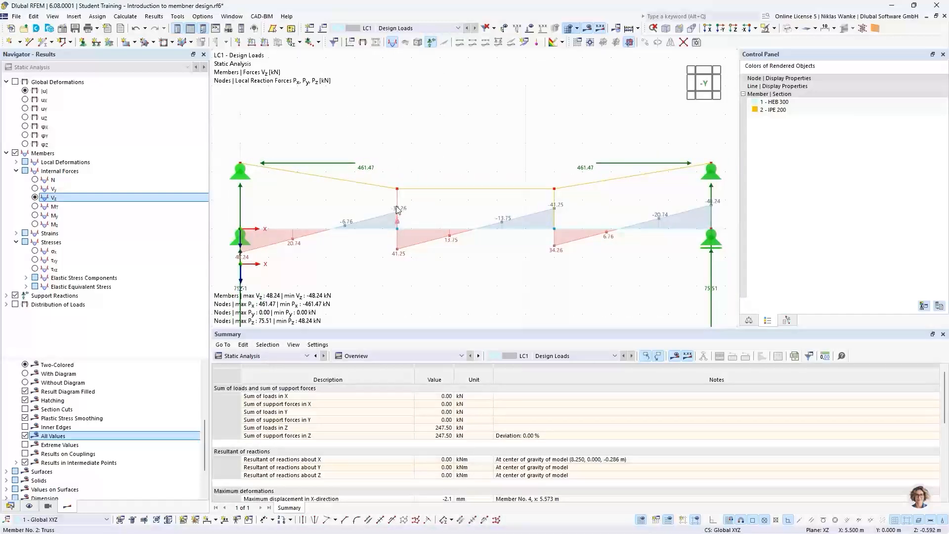
# Display the axial forces N again and compare the force in the left post with the rest of the truss.
pyautogui.click(35, 180)
pyautogui.scroll(5, 415, 227)
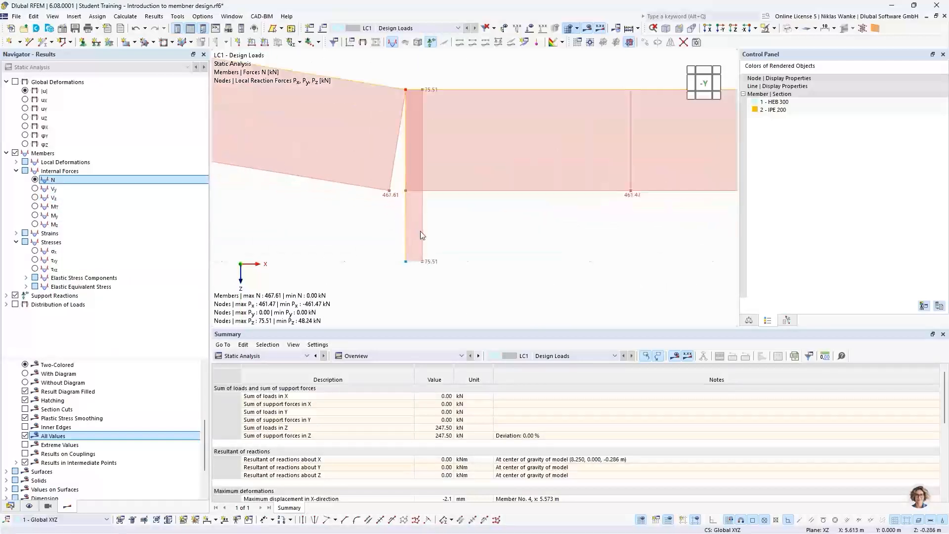
pyautogui.scroll(3, 427, 269)
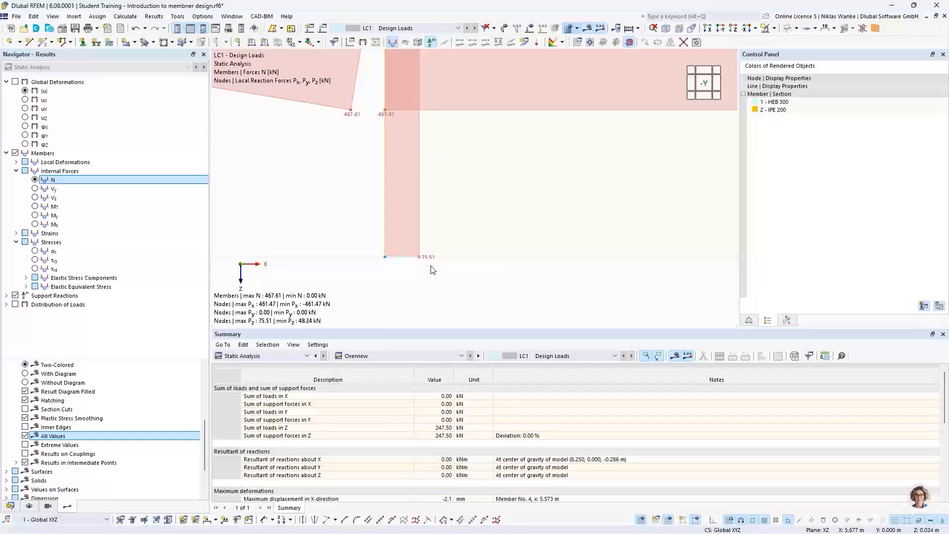
pyautogui.scroll(-5, 434, 204)
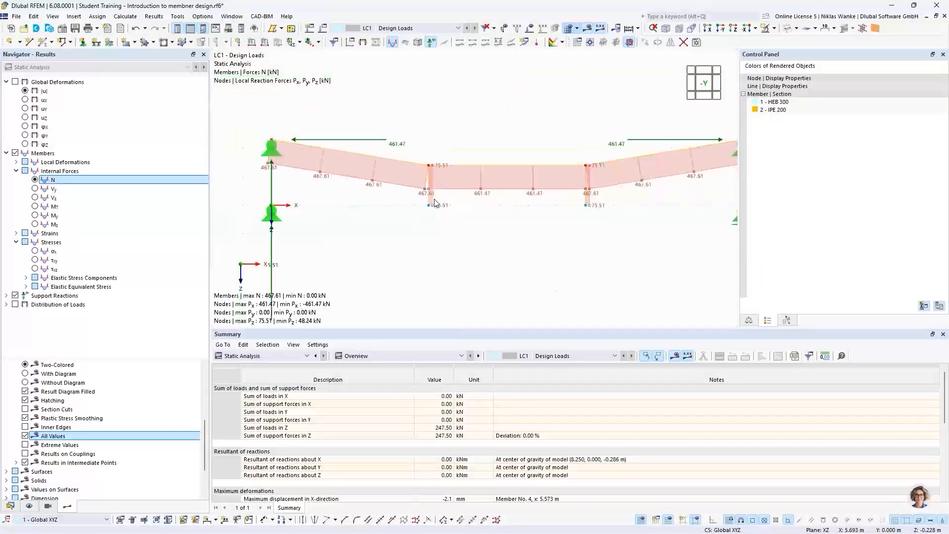
pyautogui.moveTo(396, 221); pyautogui.dragTo(407, 203, button='middle')
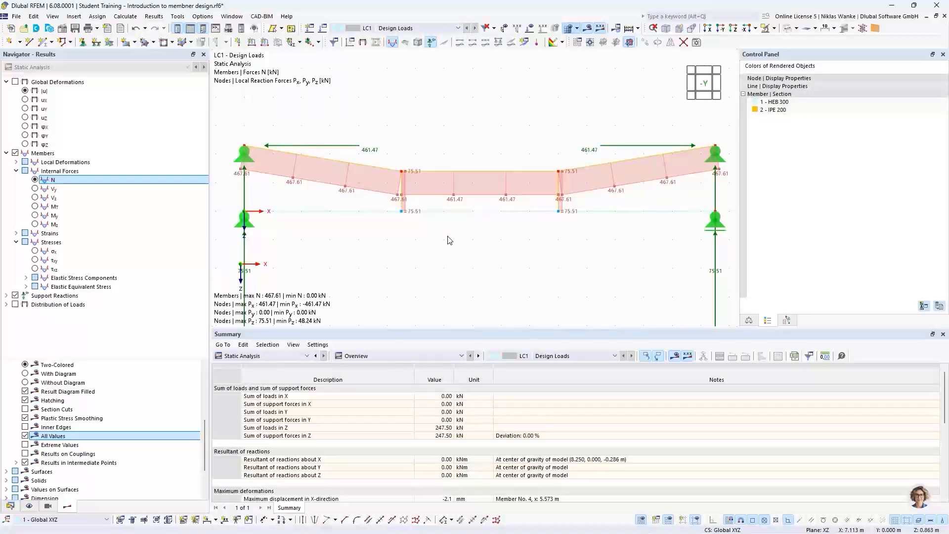
pyautogui.scroll(-3, 449, 239)
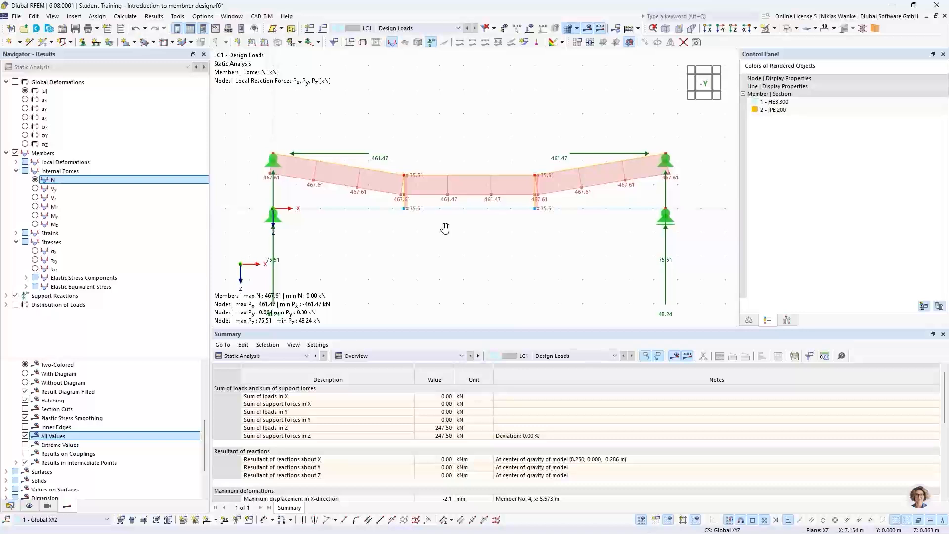
pyautogui.moveTo(445, 228); pyautogui.dragTo(452, 227, button='middle')
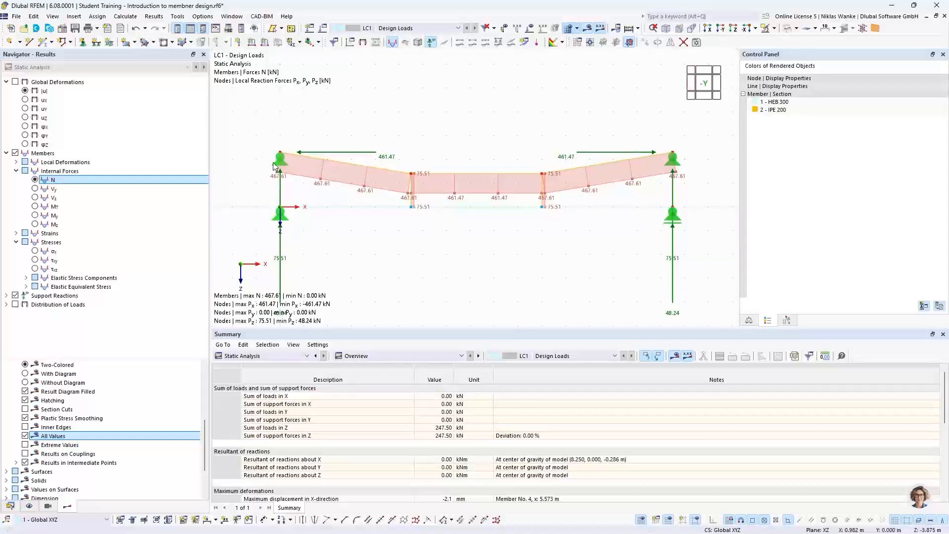
# Open the result diagrams of the HEB 300 beam and compare their x-axis with the beam in the model.
pyautogui.rightClick(488, 210)
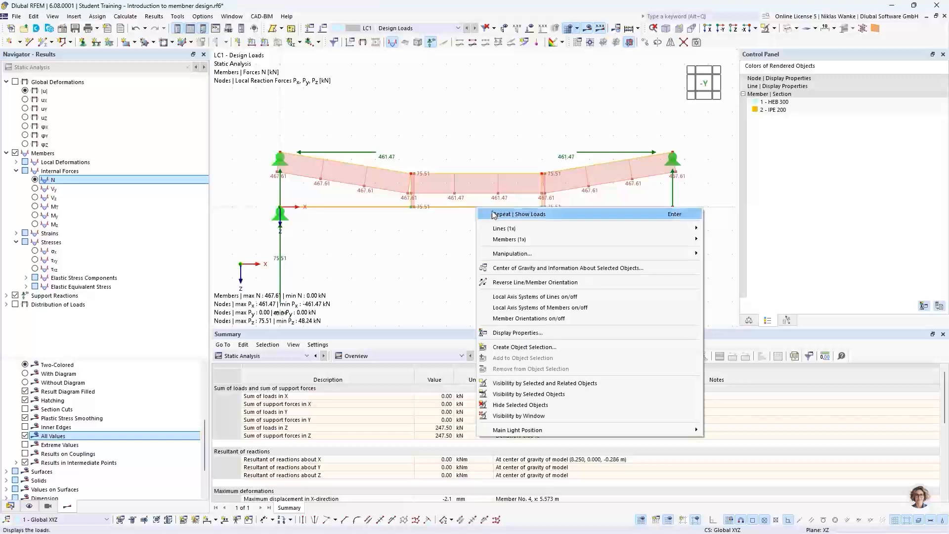
pyautogui.moveTo(506, 240)
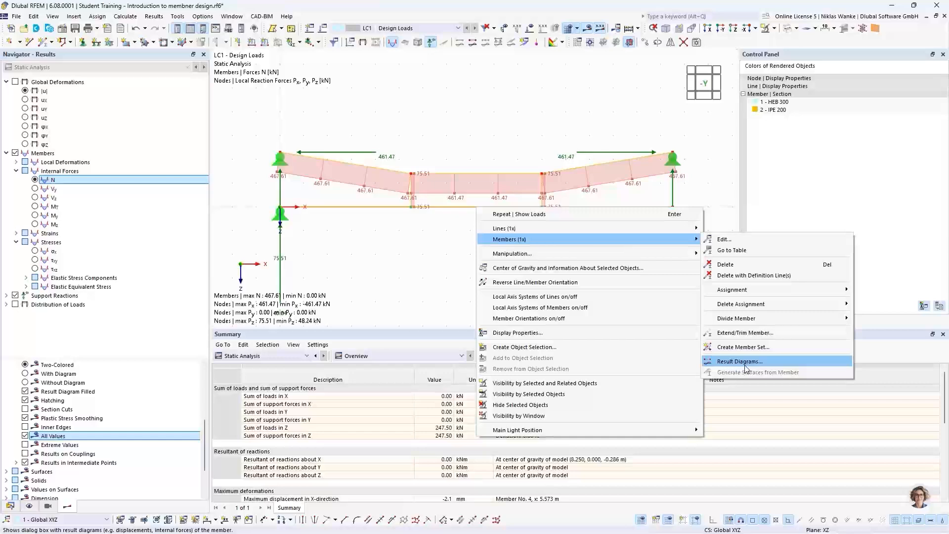
pyautogui.click(788, 361)
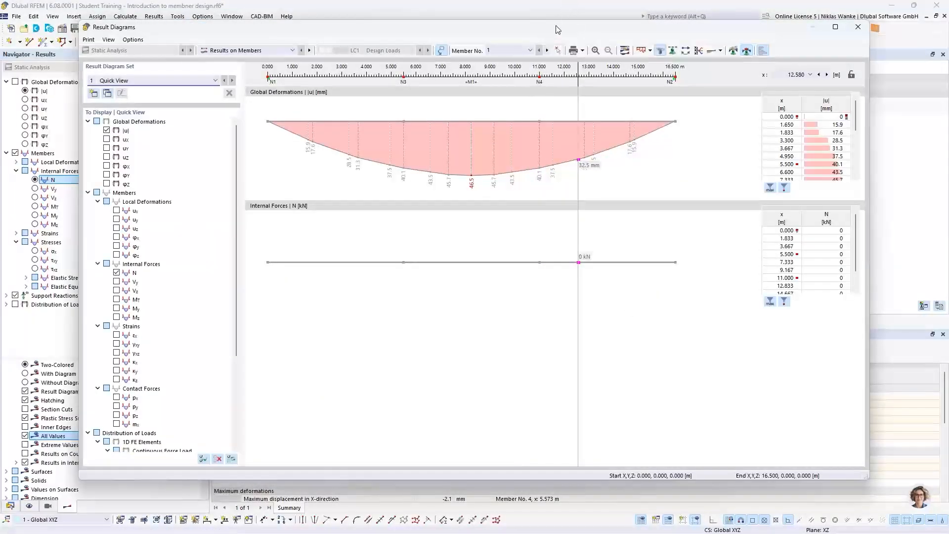
pyautogui.moveTo(554, 30); pyautogui.dragTo(586, 44)
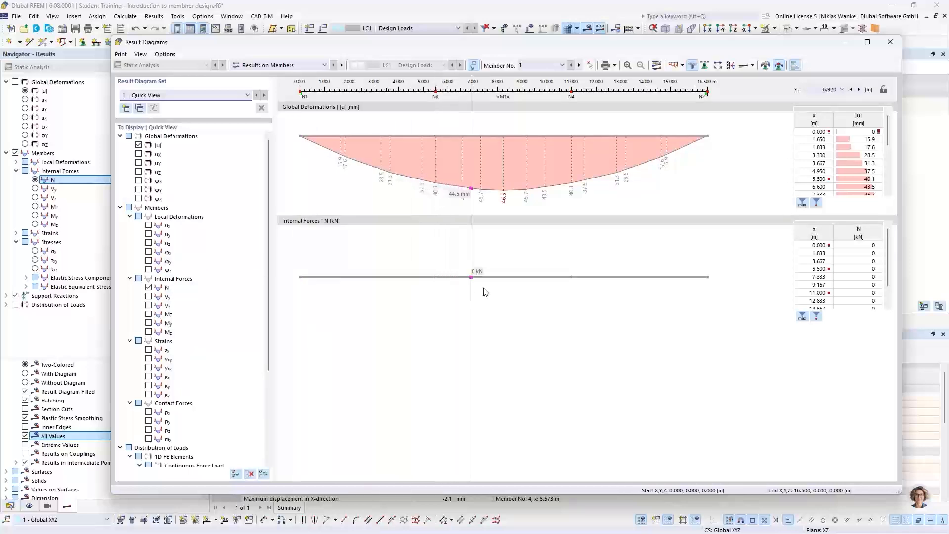
pyautogui.moveTo(663, 39); pyautogui.dragTo(639, 308)
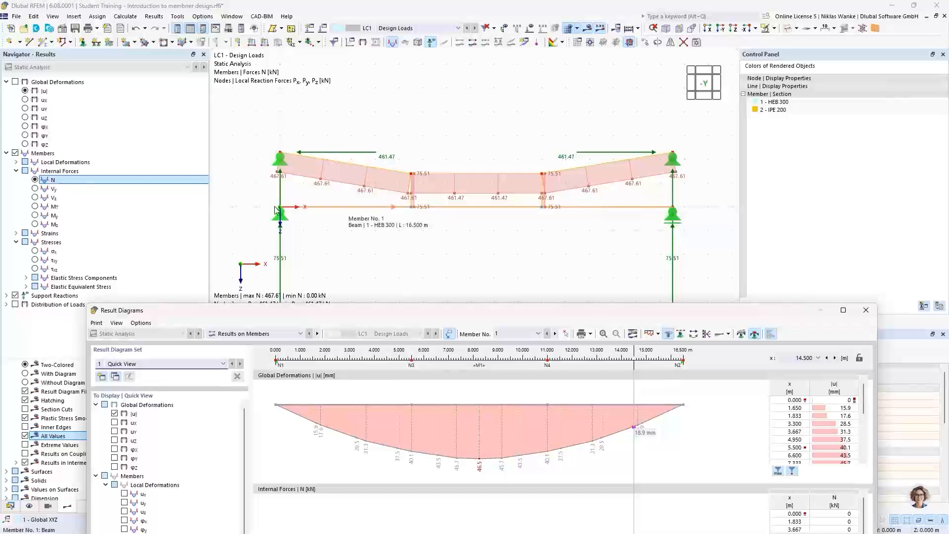
pyautogui.moveTo(577, 313); pyautogui.dragTo(591, 44)
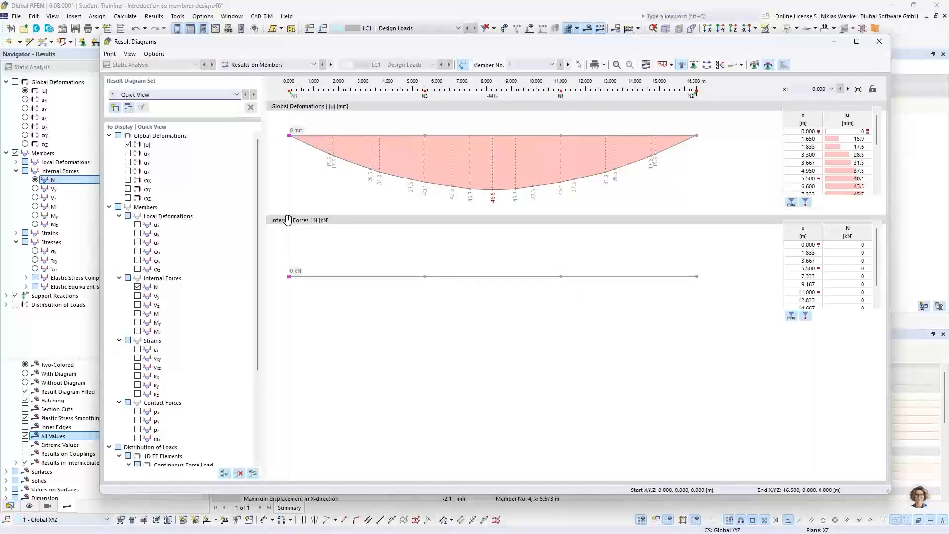
# Replace the N diagram with the Vz and My diagrams of the beam, and move the diagram window off the model.
pyautogui.click(137, 288)
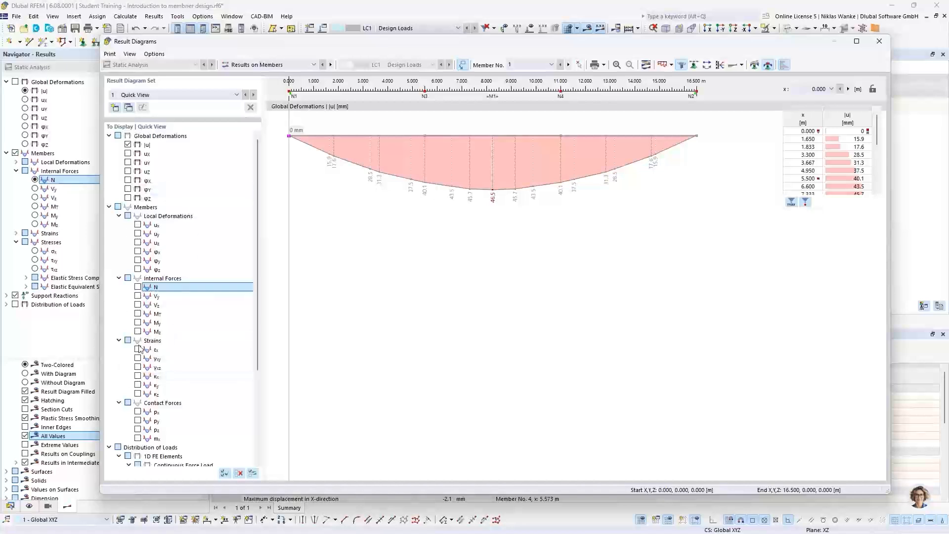
pyautogui.click(137, 305)
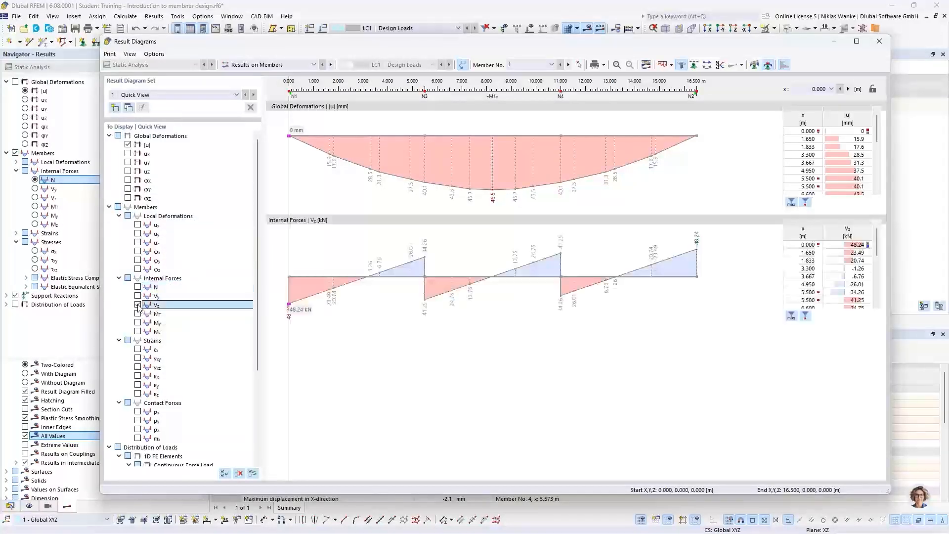
pyautogui.click(137, 323)
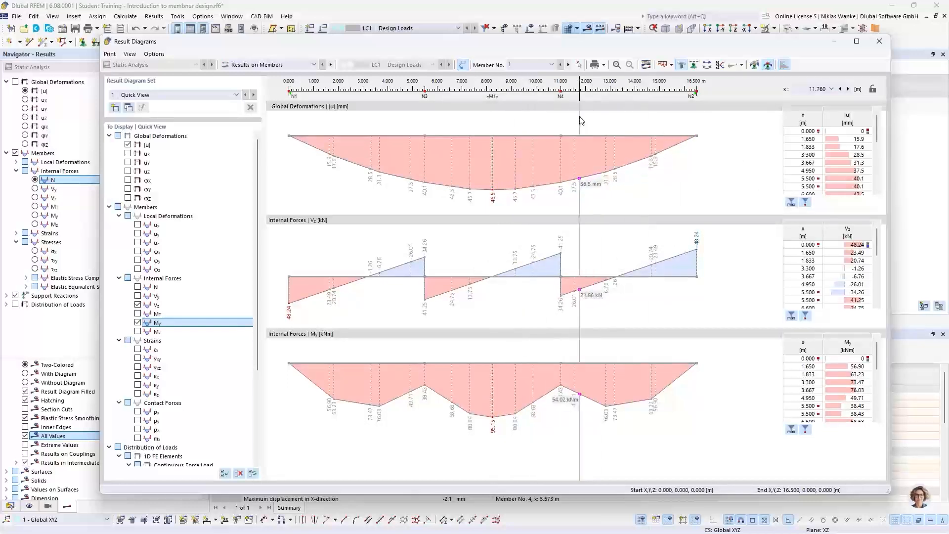
pyautogui.moveTo(532, 44); pyautogui.dragTo(493, 414)
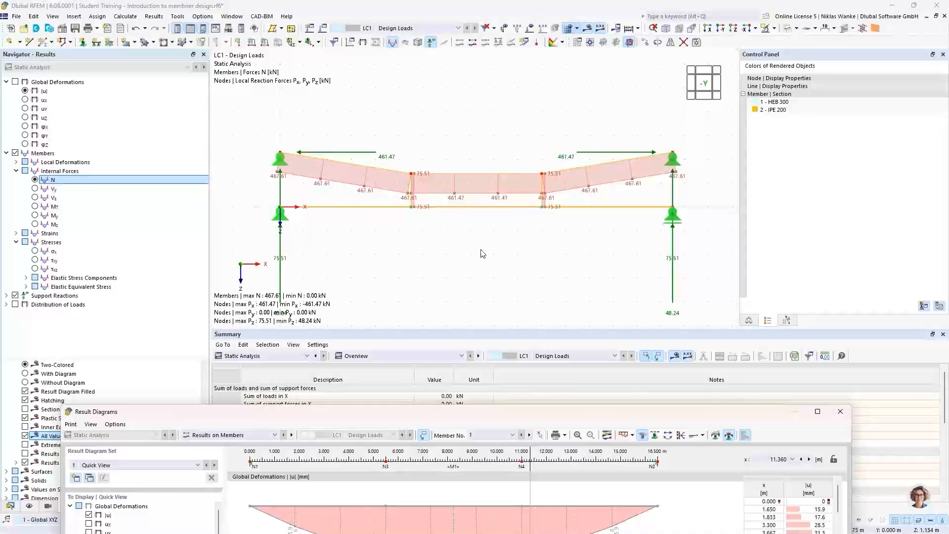
# Try a smooth range at different positions along the beam's result diagrams to read average values, and delete it.
pyautogui.moveTo(503, 412); pyautogui.dragTo(530, 40)
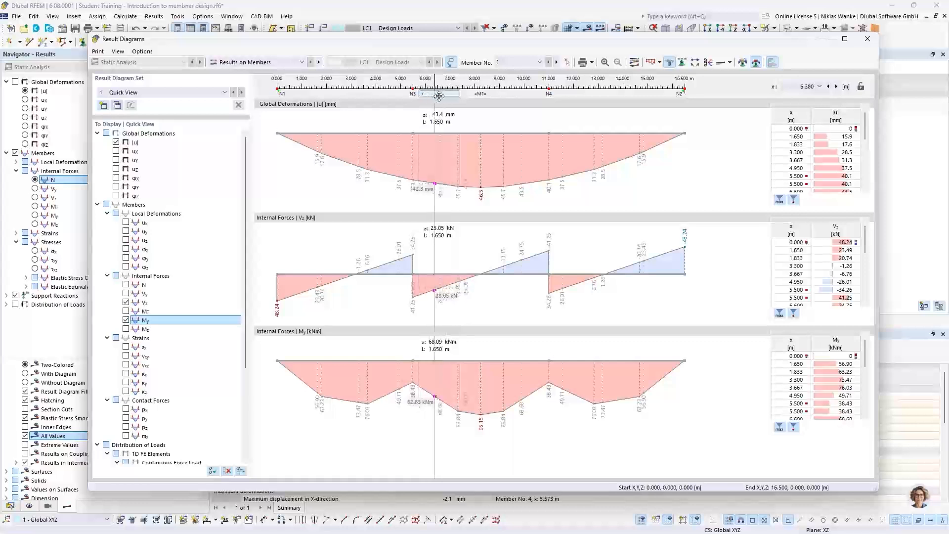
pyautogui.rightClick(441, 95)
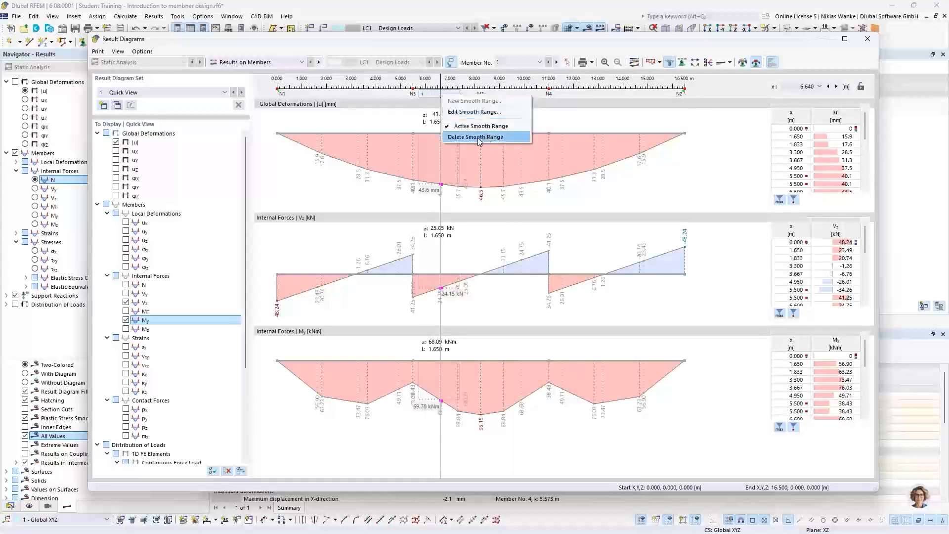
pyautogui.click(543, 101)
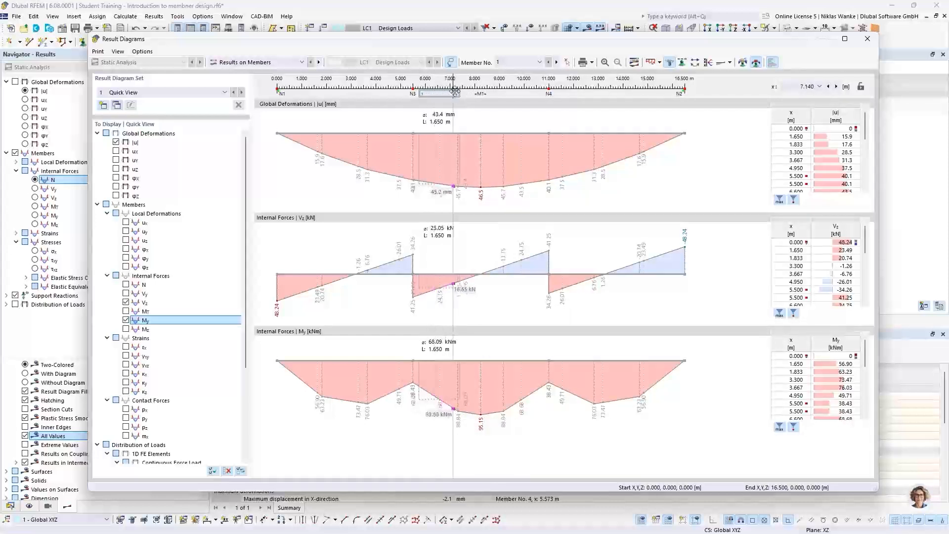
pyautogui.moveTo(460, 93); pyautogui.dragTo(378, 95)
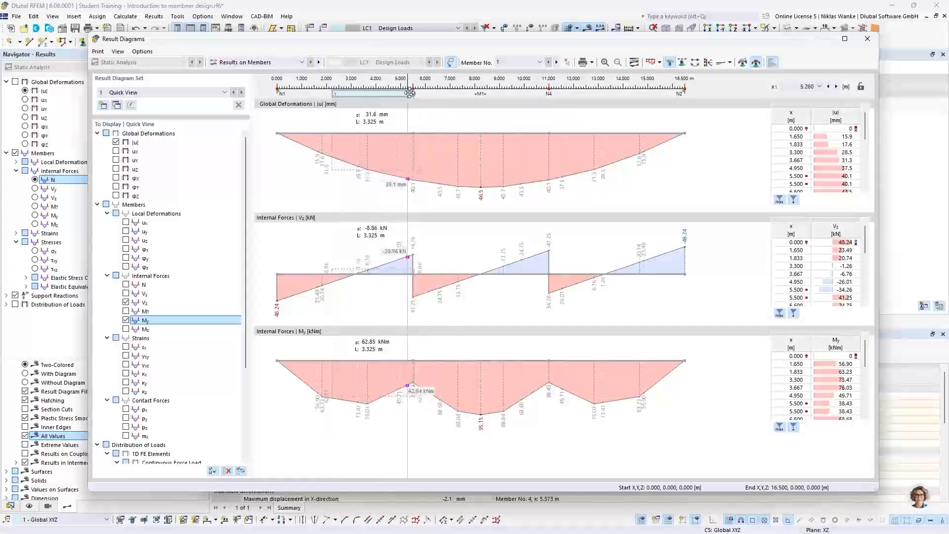
pyautogui.rightClick(352, 94)
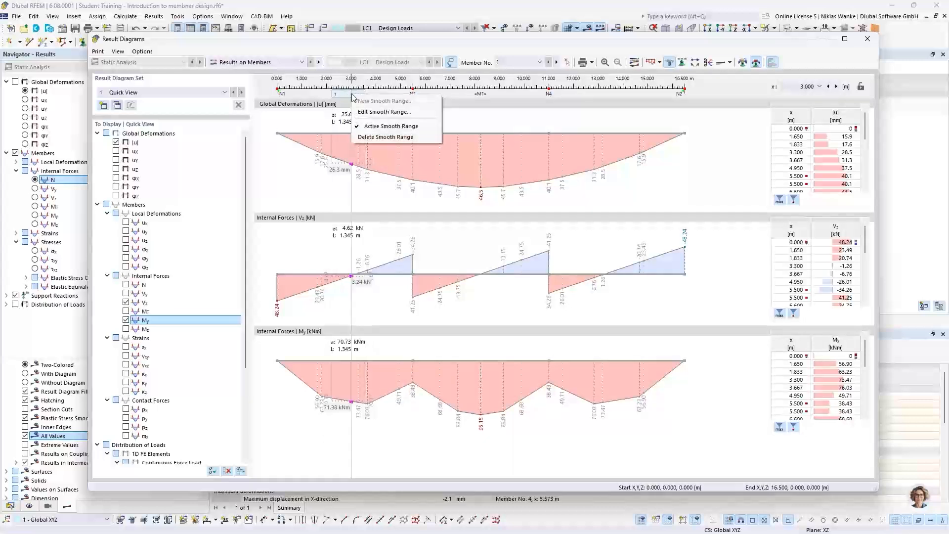
pyautogui.click(373, 136)
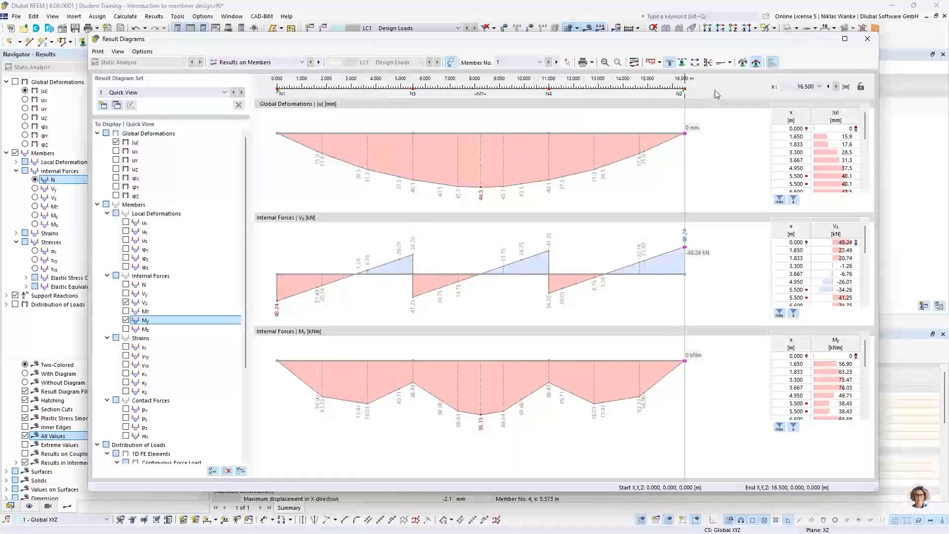
# Look through the graphics printing options for the beam's result diagrams and close the diagram window.
pyautogui.click(592, 63)
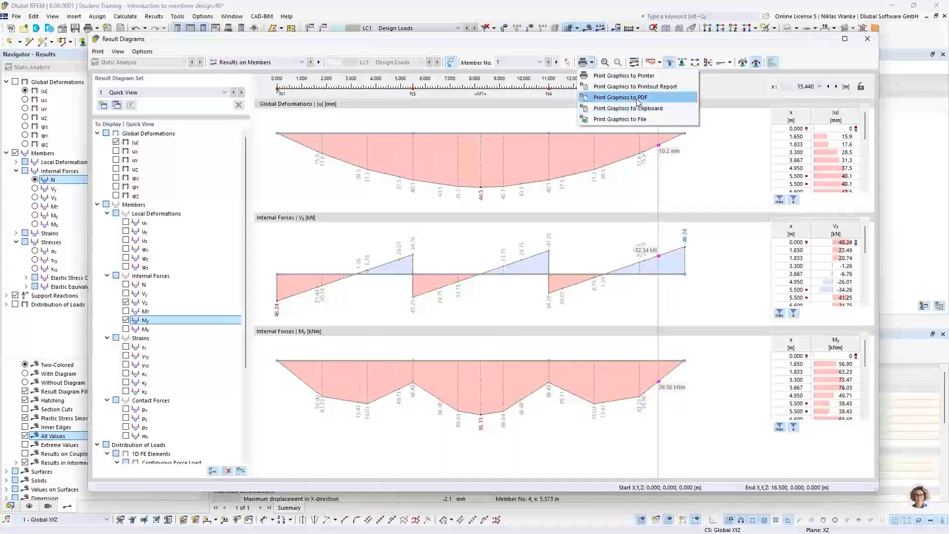
pyautogui.click(708, 41)
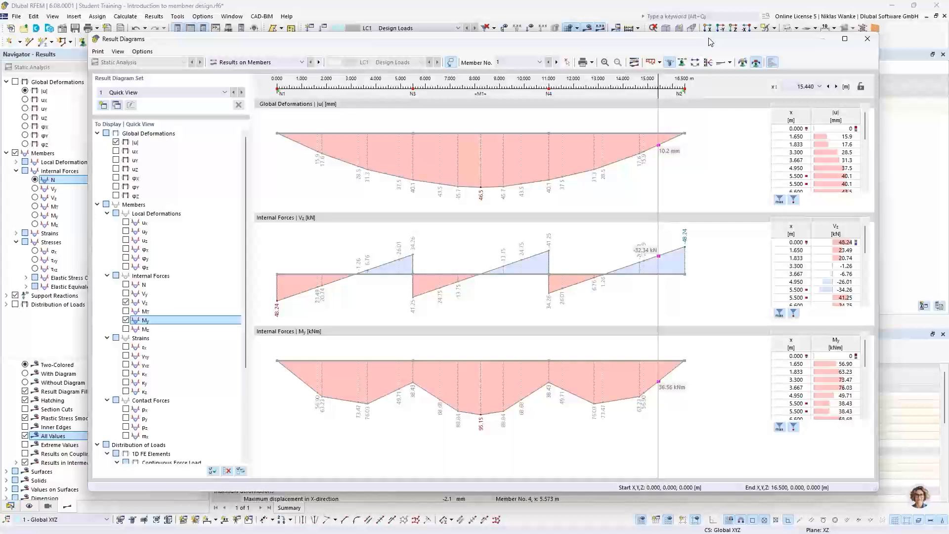
pyautogui.moveTo(710, 42); pyautogui.dragTo(716, 42)
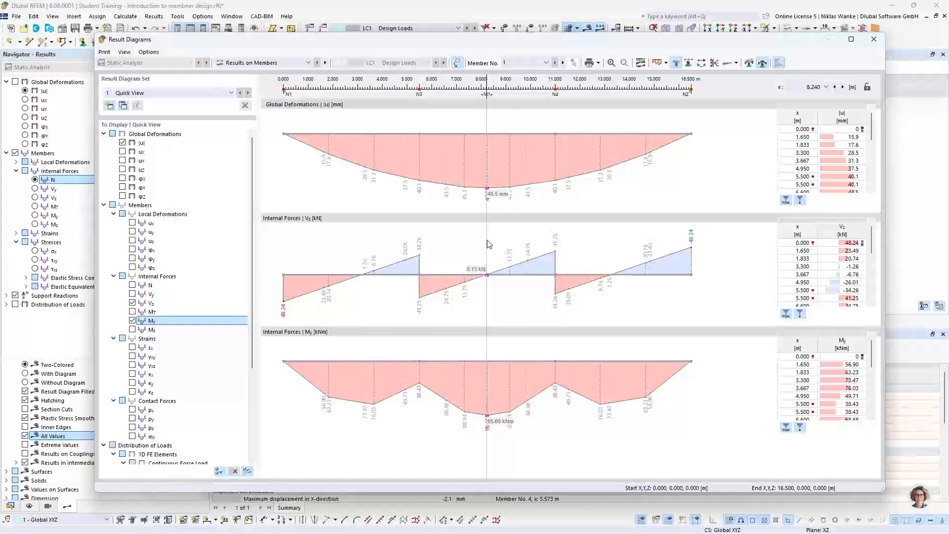
pyautogui.click(874, 40)
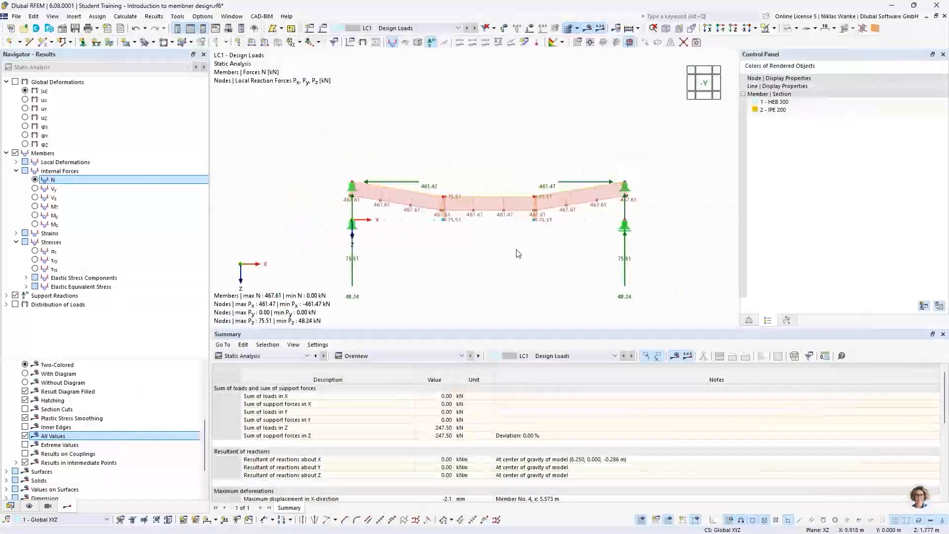
# Switch to the PowerPoint presentation and advance to the "Generated truss structure" example.
pyautogui.moveTo(518, 237); pyautogui.dragTo(515, 242, button='middle')
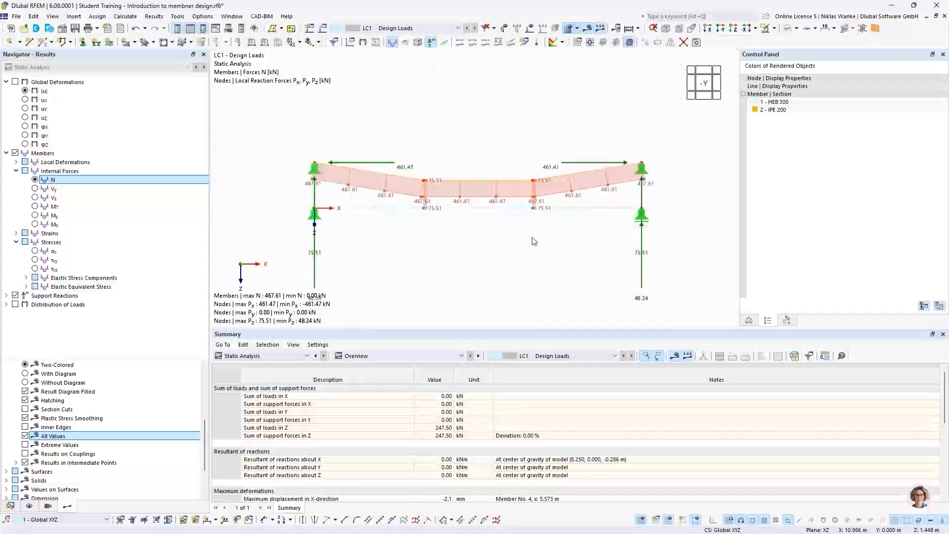
pyautogui.moveTo(541, 236); pyautogui.dragTo(549, 236, button='middle')
pyautogui.moveTo(544, 225); pyautogui.dragTo(545, 246, button='middle')
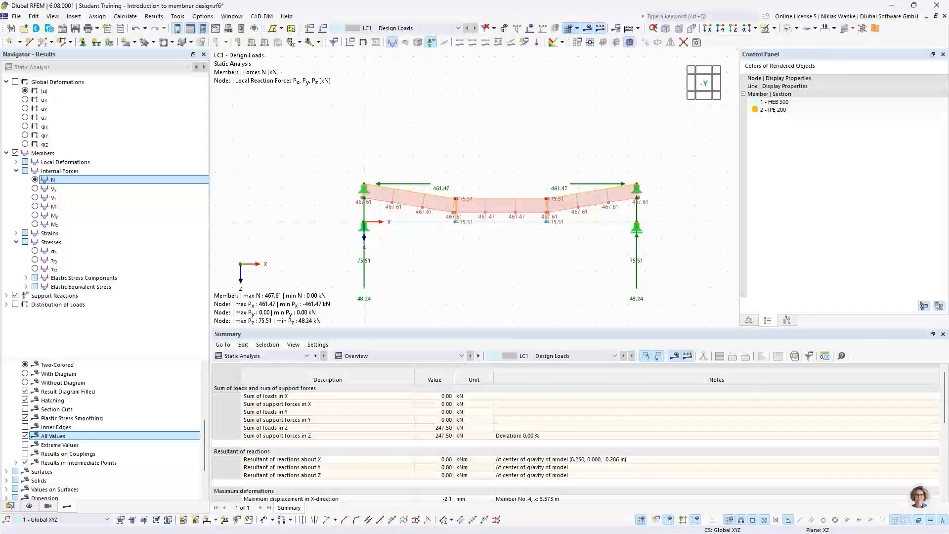
pyautogui.hotkey('alt', 'Tab')
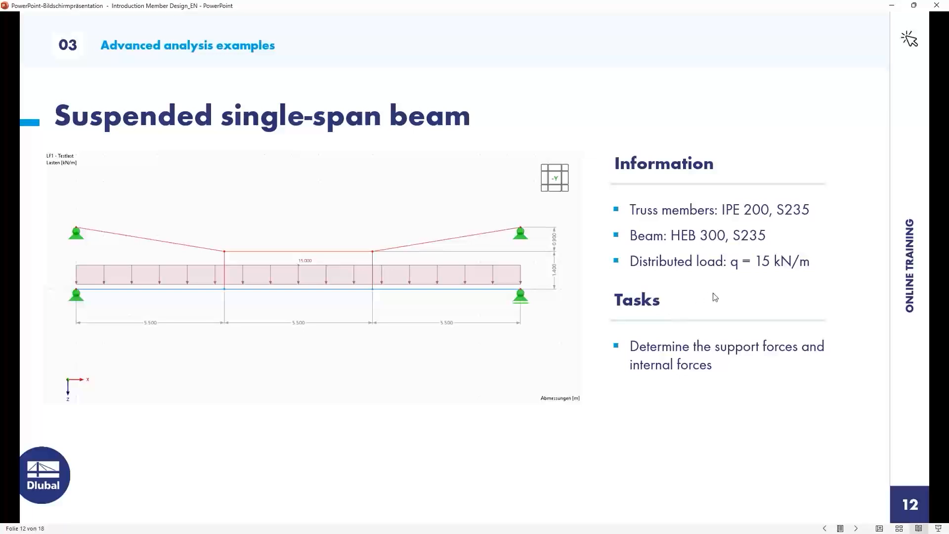
pyautogui.click(762, 295)
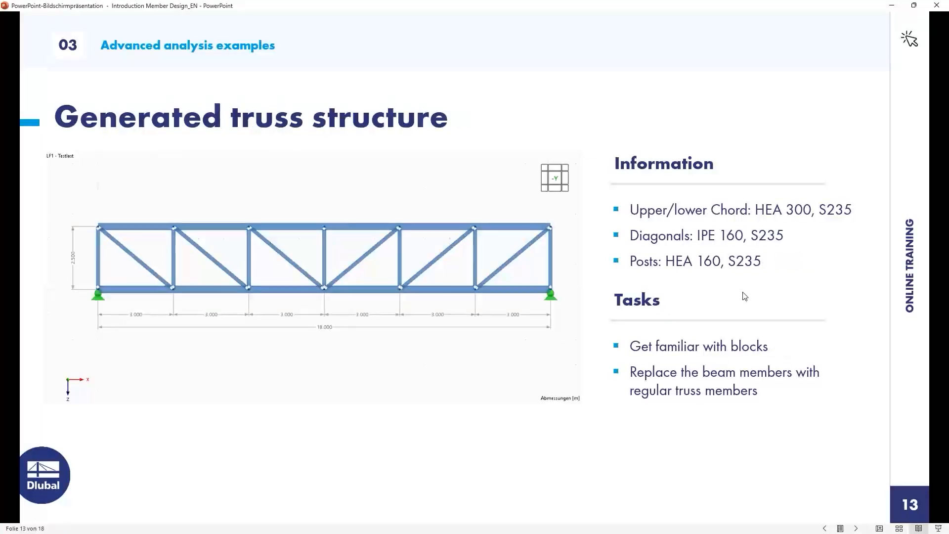
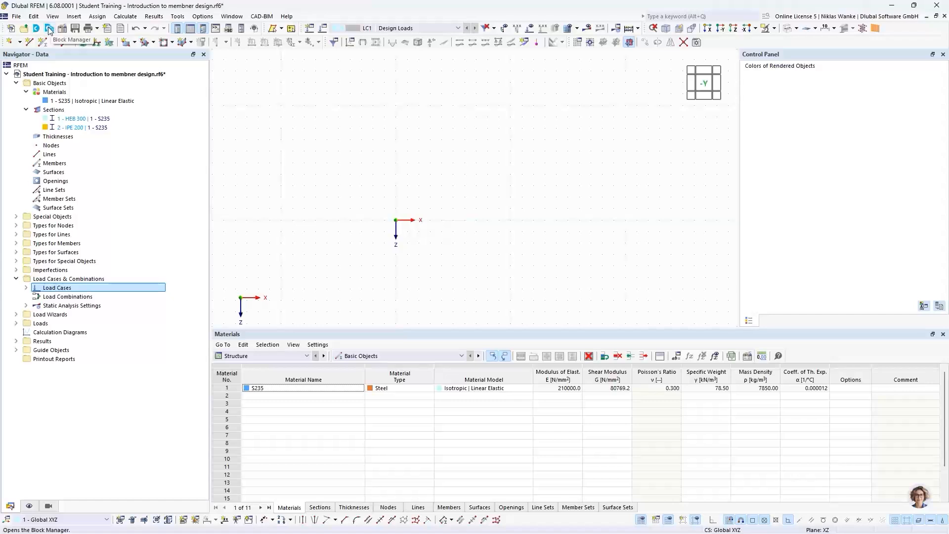
# Open the Block Manager in RFEM and preview the arch bridge block BRG001-a among the steel and aluminum bridges.
pyautogui.click(47, 30)
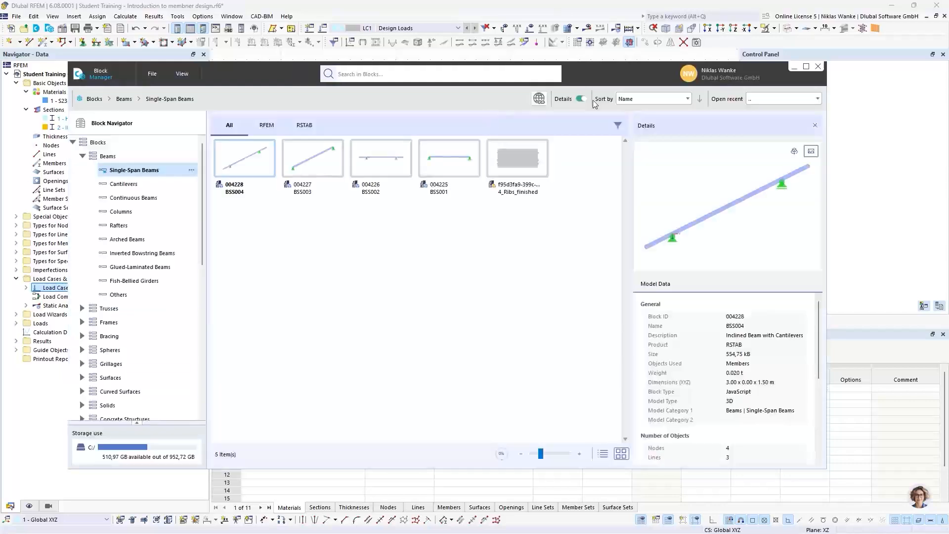
pyautogui.moveTo(596, 74); pyautogui.dragTo(646, 62)
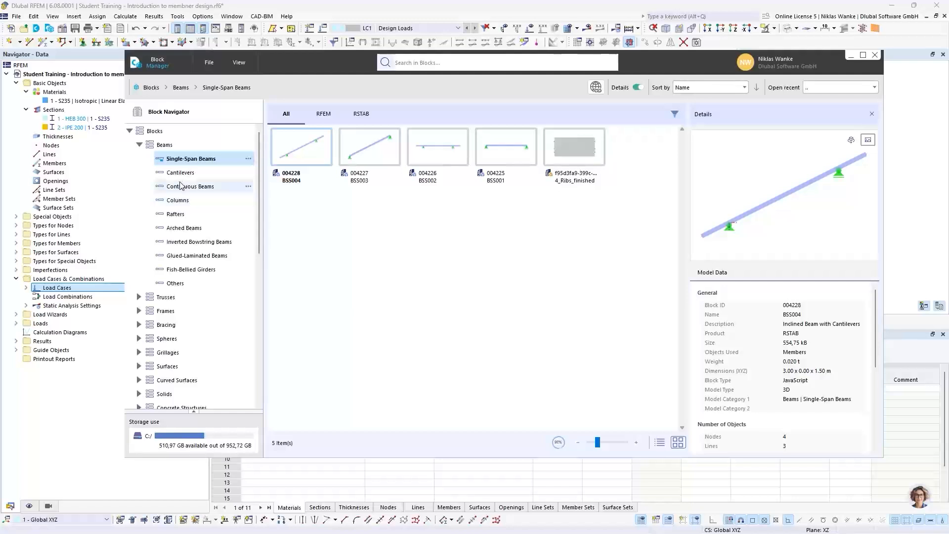
pyautogui.click(139, 146)
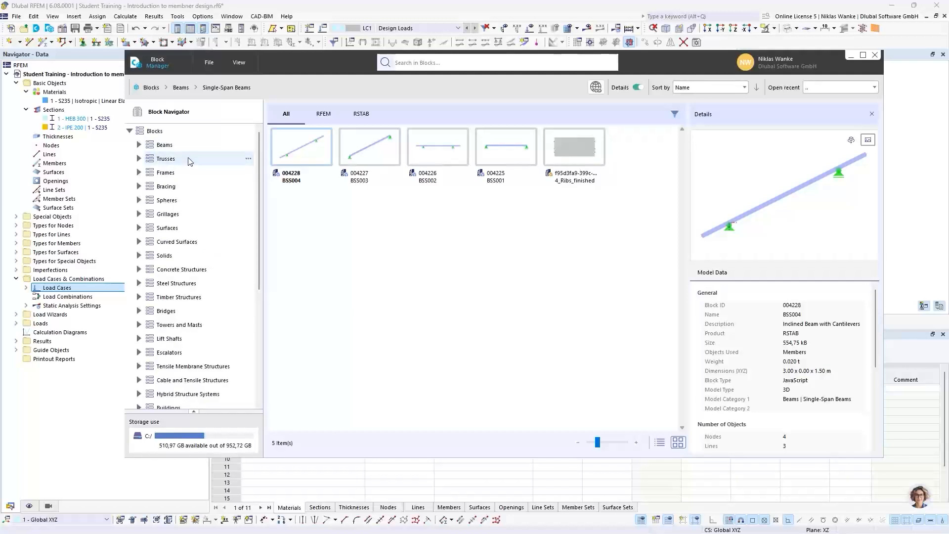
pyautogui.click(139, 311)
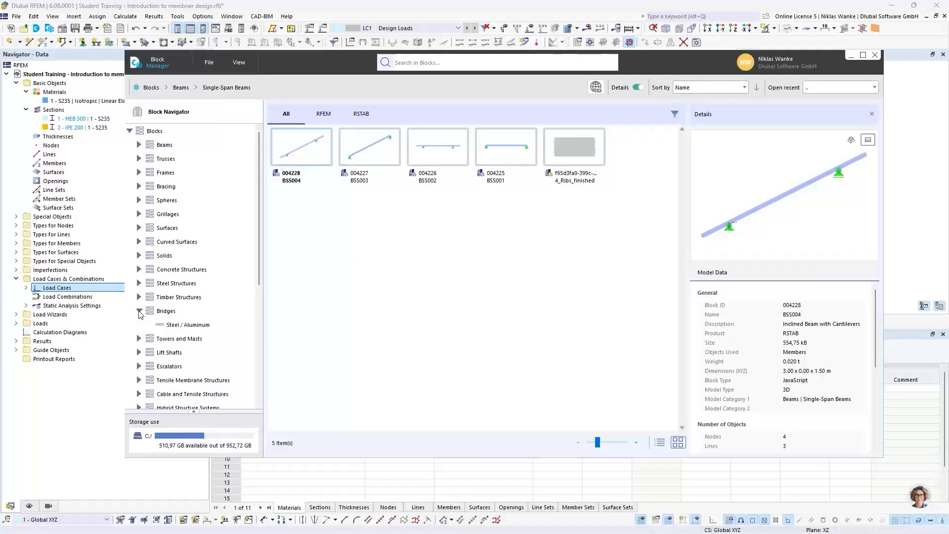
pyautogui.click(191, 325)
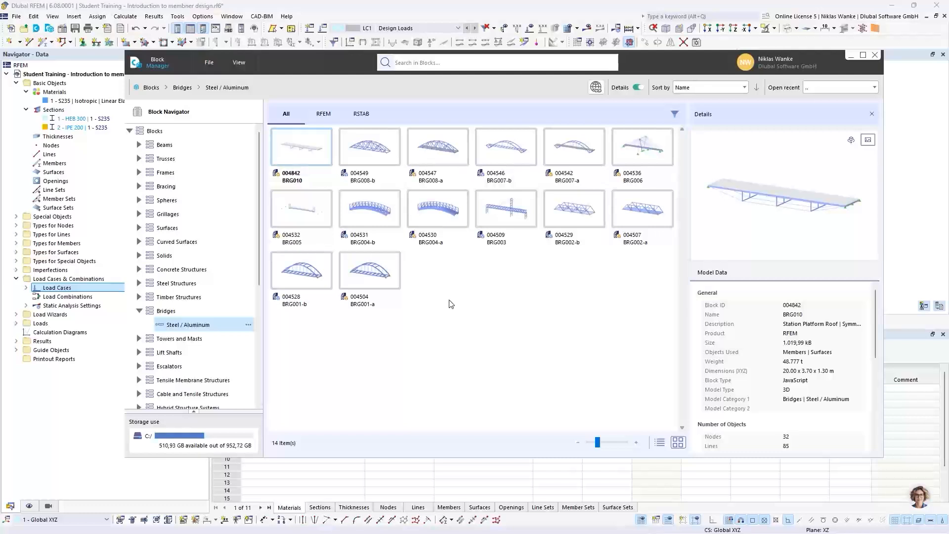
pyautogui.click(374, 275)
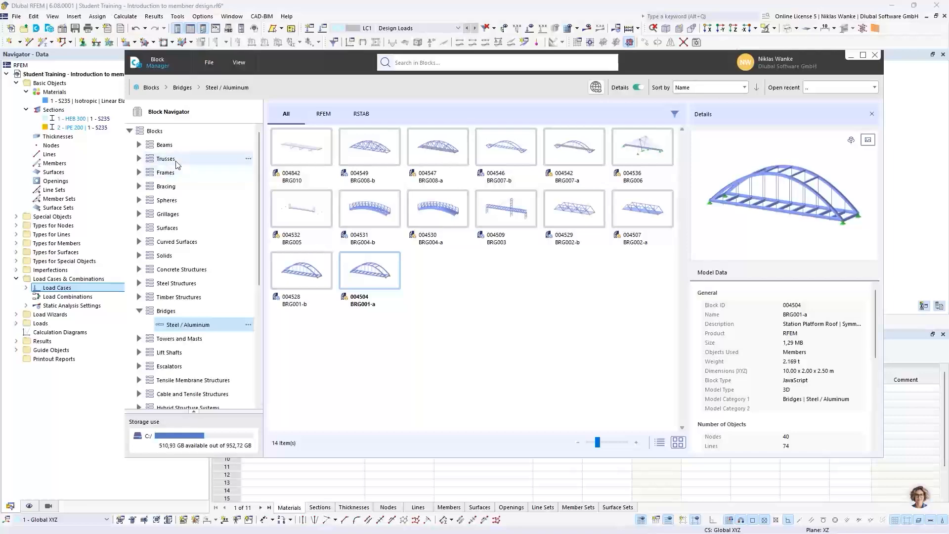
# Browse the 2D truss blocks and select the parallel-chord truss FT001-a.
pyautogui.click(139, 159)
pyautogui.click(194, 163)
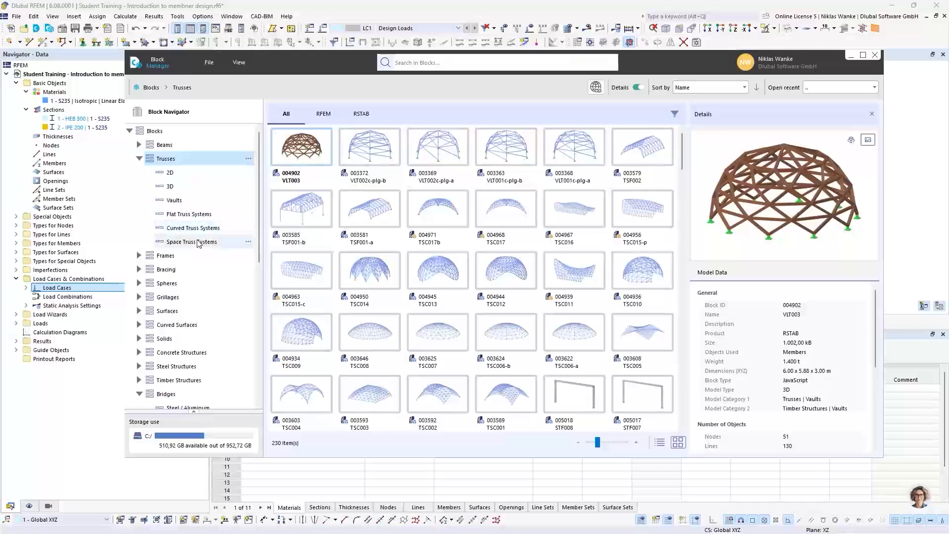
pyautogui.click(195, 175)
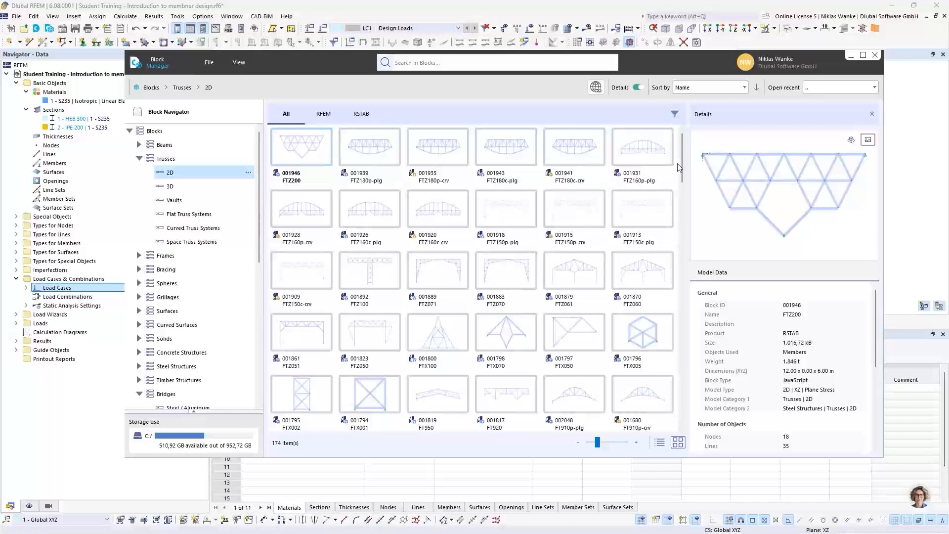
pyautogui.scroll(-3, 679, 164)
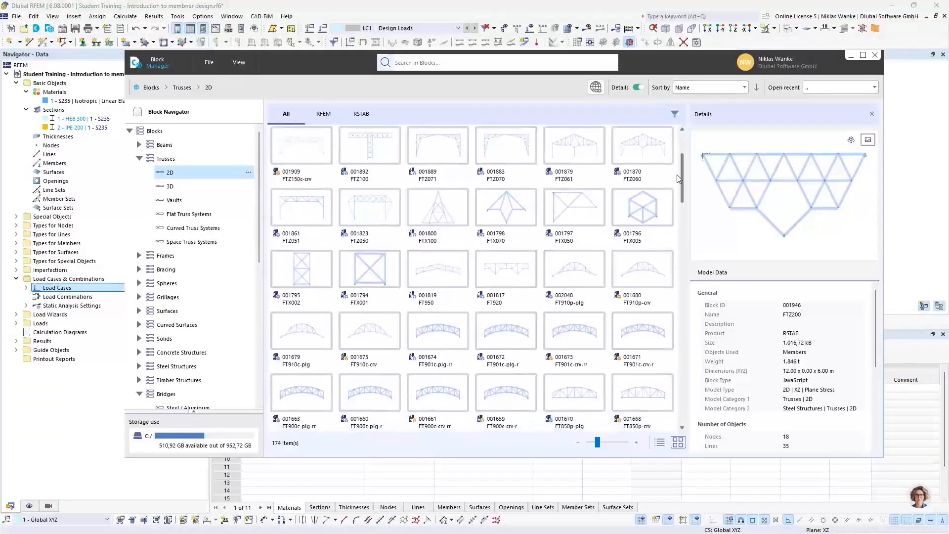
pyautogui.moveTo(678, 178); pyautogui.dragTo(680, 403)
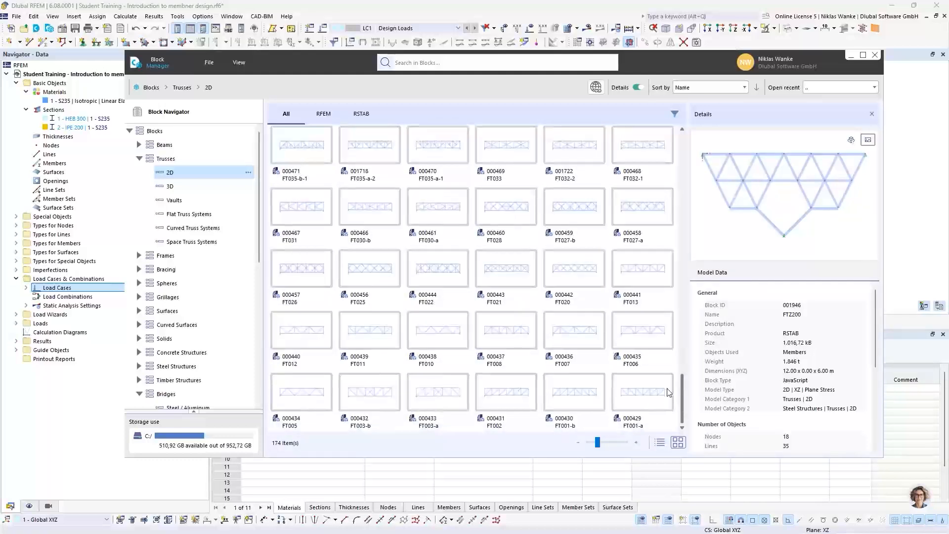
pyautogui.click(642, 398)
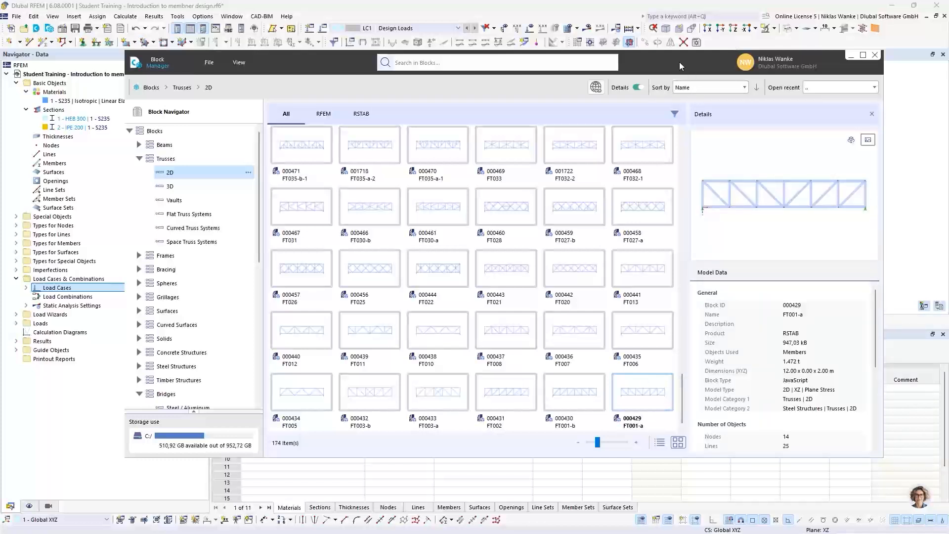
pyautogui.moveTo(680, 61); pyautogui.dragTo(710, 48)
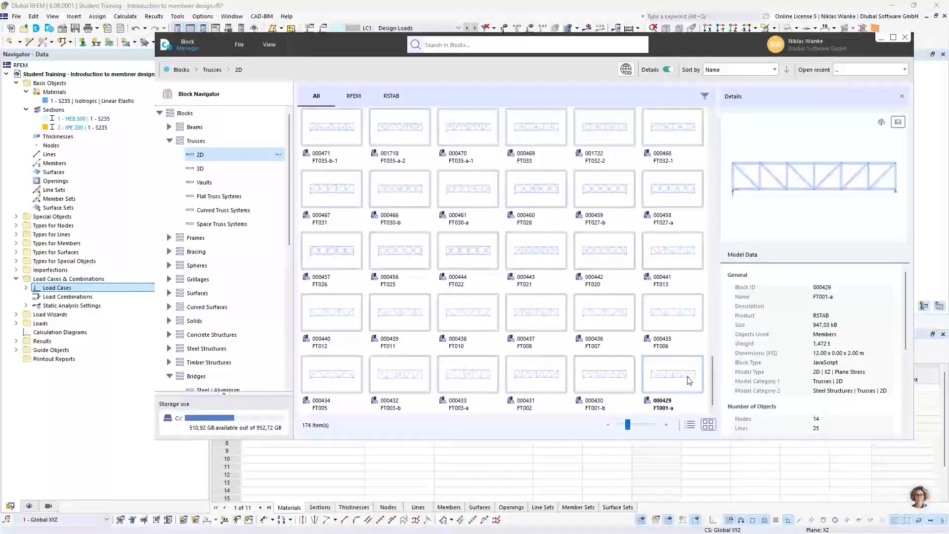
# Insert the truss block FT001-a and accept changing the model type to 3D.
pyautogui.doubleClick(689, 381)
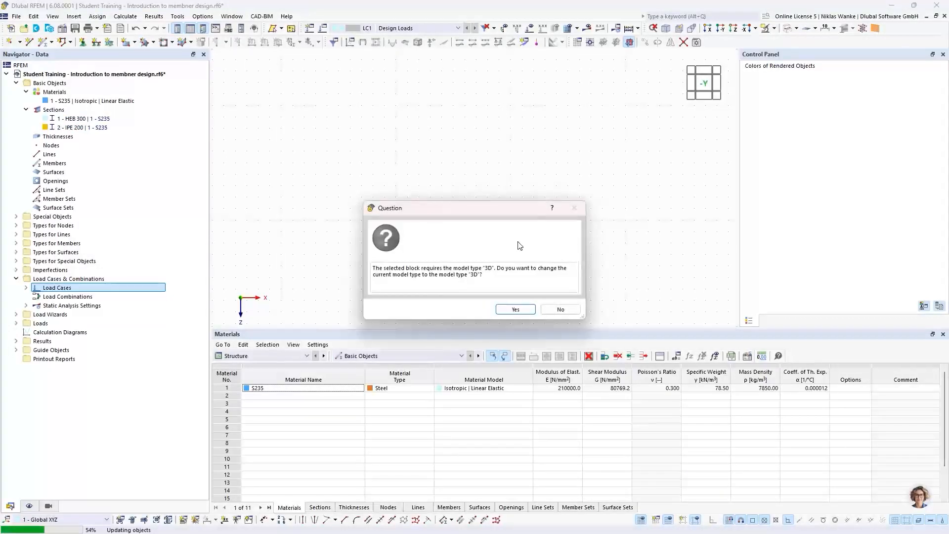
pyautogui.moveTo(443, 207)
pyautogui.mouseDown()
pyautogui.moveTo(453, 199)
pyautogui.moveTo(454, 212)
pyautogui.mouseUp()
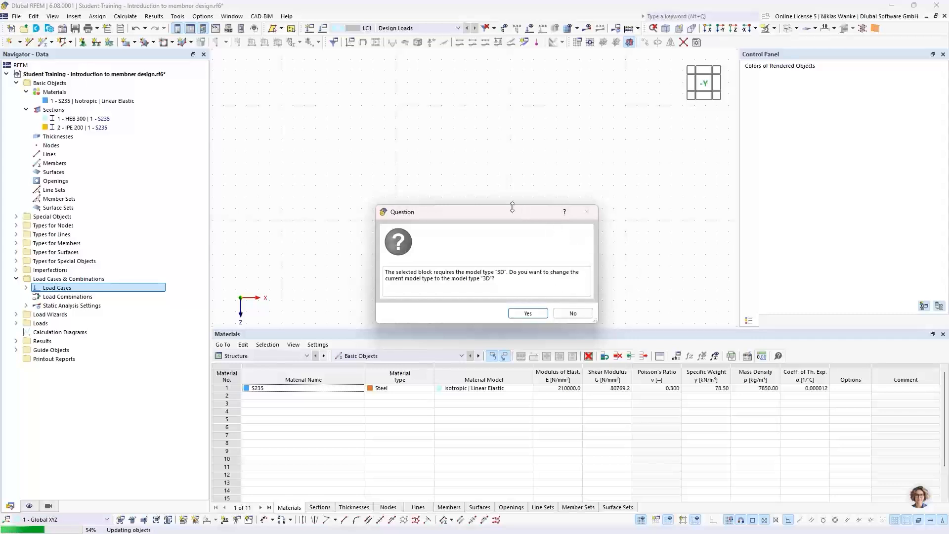
pyautogui.moveTo(495, 211); pyautogui.dragTo(504, 210)
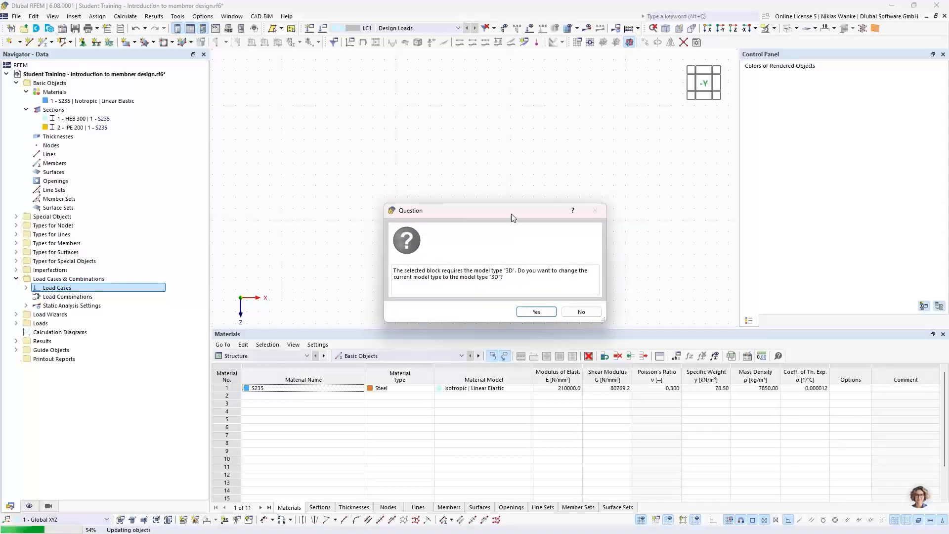
pyautogui.moveTo(511, 213)
pyautogui.mouseDown()
pyautogui.moveTo(511, 223)
pyautogui.moveTo(509, 206)
pyautogui.moveTo(511, 221)
pyautogui.moveTo(497, 213)
pyautogui.mouseUp()
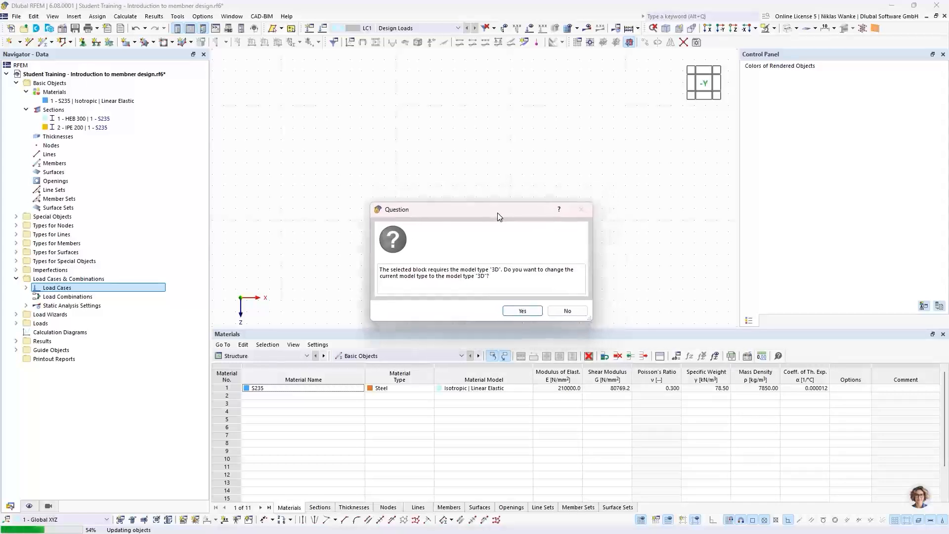
pyautogui.click(514, 311)
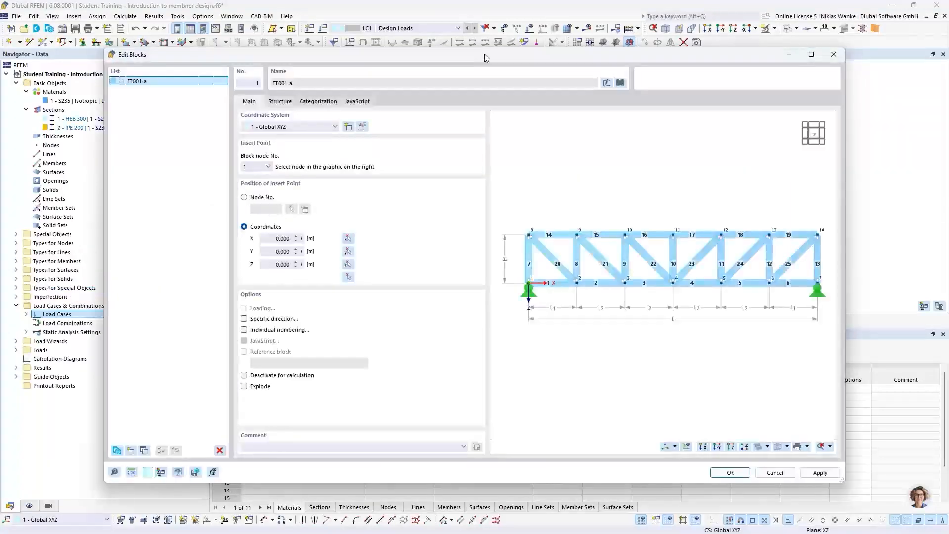
# Open the structure parameters of the FT001-a block.
pyautogui.moveTo(485, 57)
pyautogui.mouseDown()
pyautogui.moveTo(539, 43)
pyautogui.moveTo(485, 64)
pyautogui.moveTo(539, 51)
pyautogui.moveTo(499, 75)
pyautogui.moveTo(509, 55)
pyautogui.moveTo(478, 80)
pyautogui.moveTo(481, 71)
pyautogui.mouseUp()
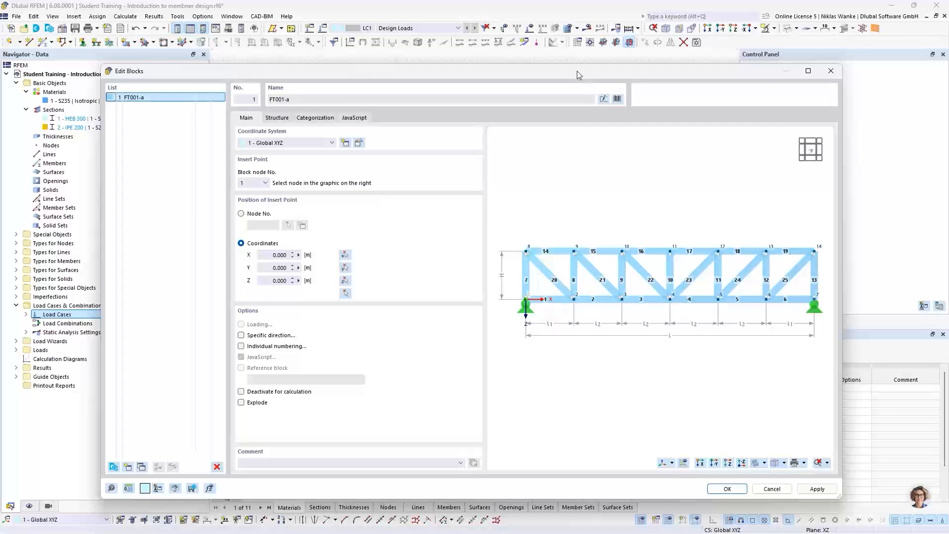
pyautogui.moveTo(561, 74); pyautogui.dragTo(568, 292)
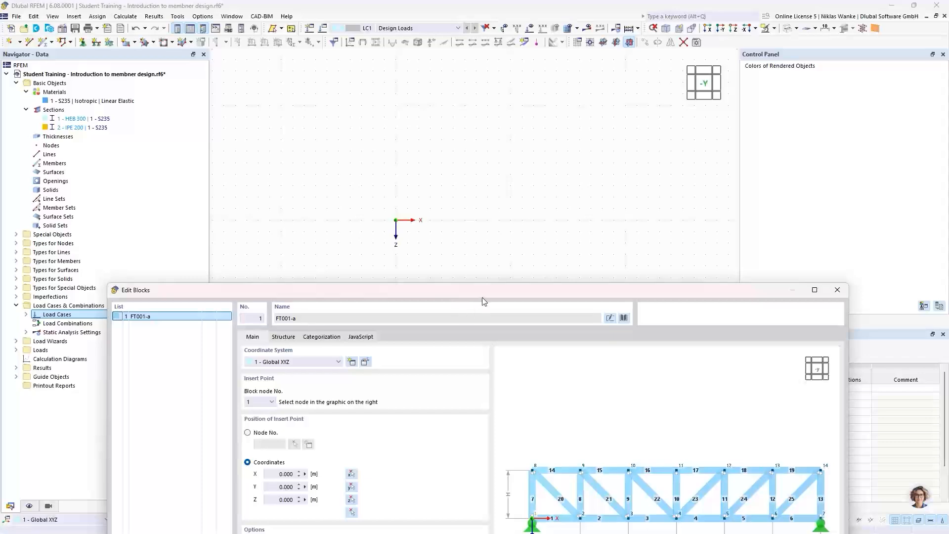
pyautogui.moveTo(482, 298); pyautogui.dragTo(495, 80)
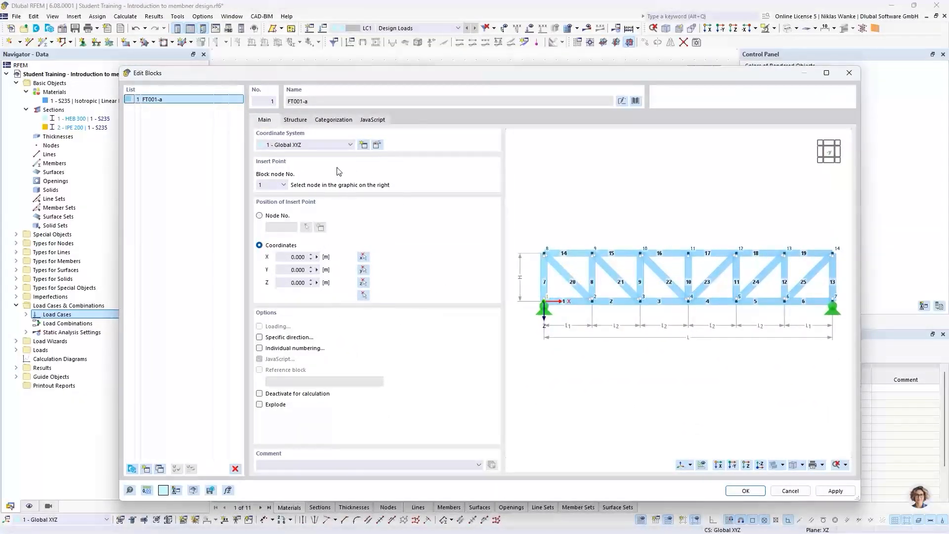
pyautogui.click(295, 120)
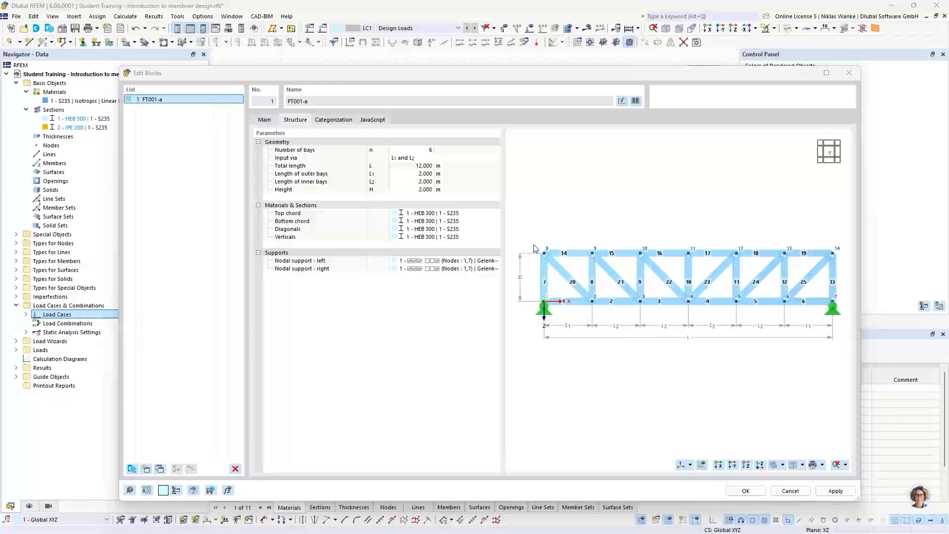
# Set the lengths of the truss's outer bays and inner bays to 3 m each.
pyautogui.click(409, 174)
pyautogui.write('3')
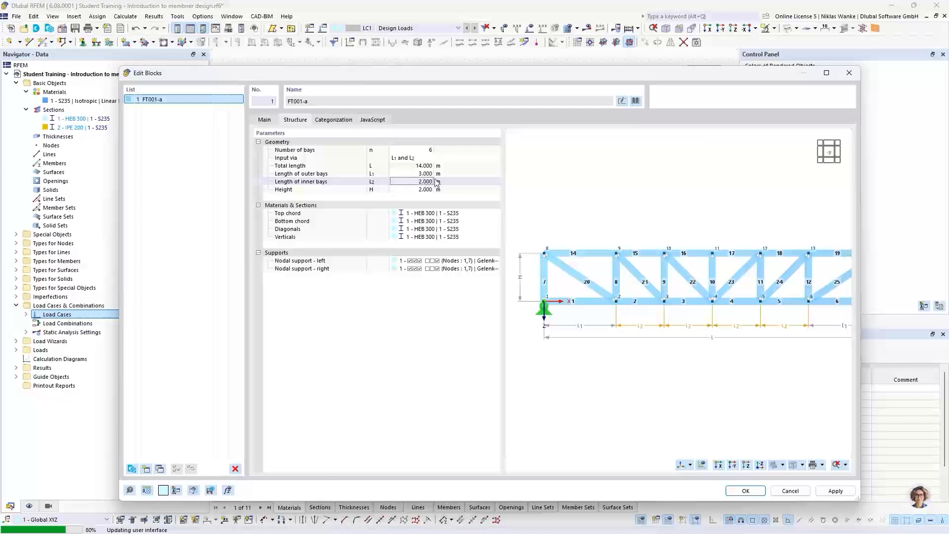
pyautogui.click(417, 183)
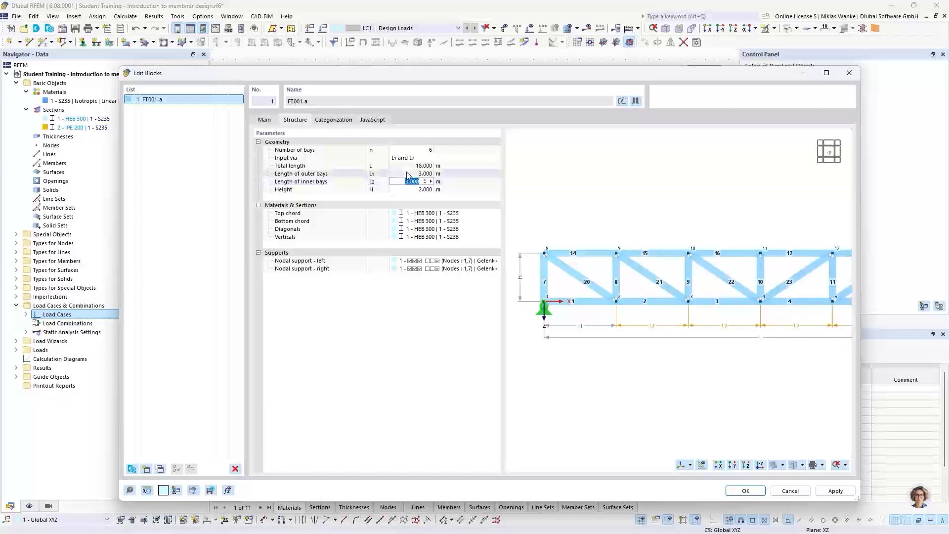
pyautogui.click(407, 174)
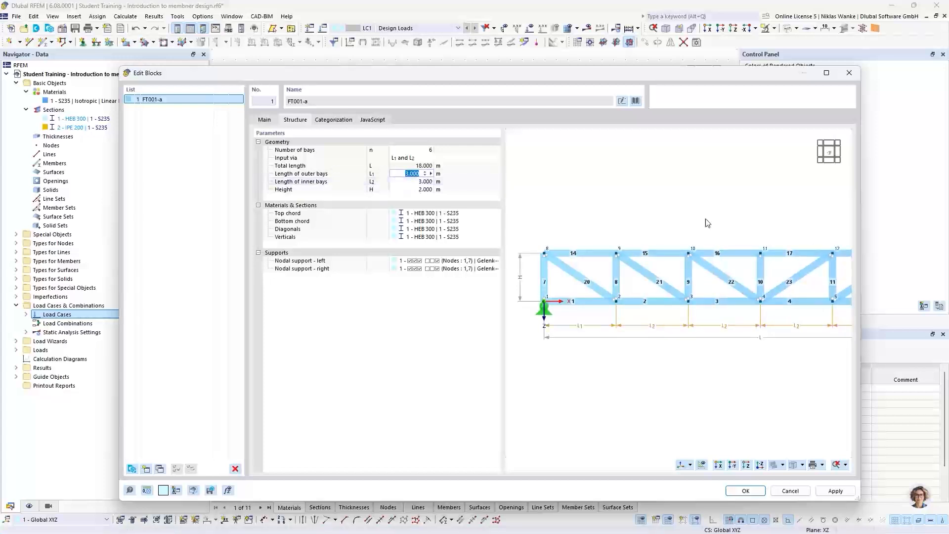
pyautogui.scroll(-3, 552, 290)
pyautogui.moveTo(589, 291); pyautogui.dragTo(588, 290, button='middle')
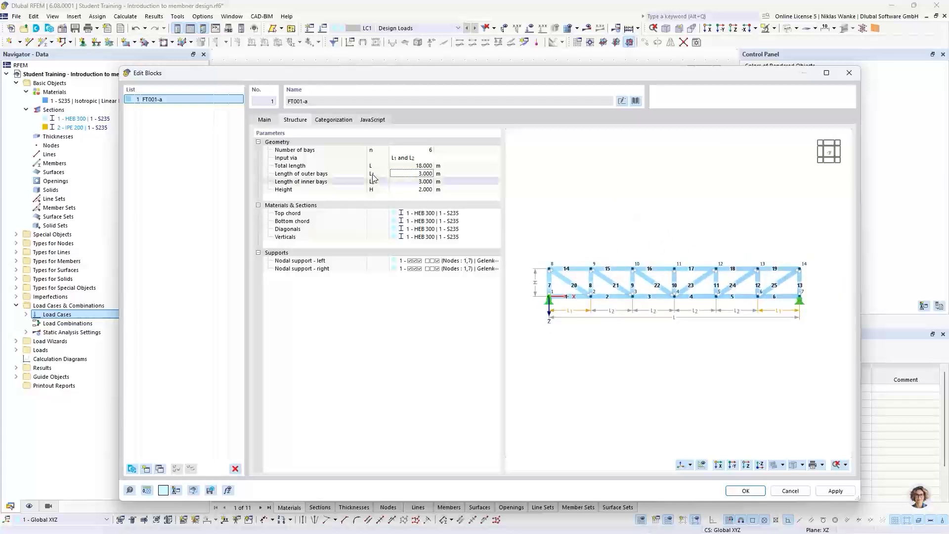
# Set the truss height to 2.5 m.
pyautogui.click(405, 190)
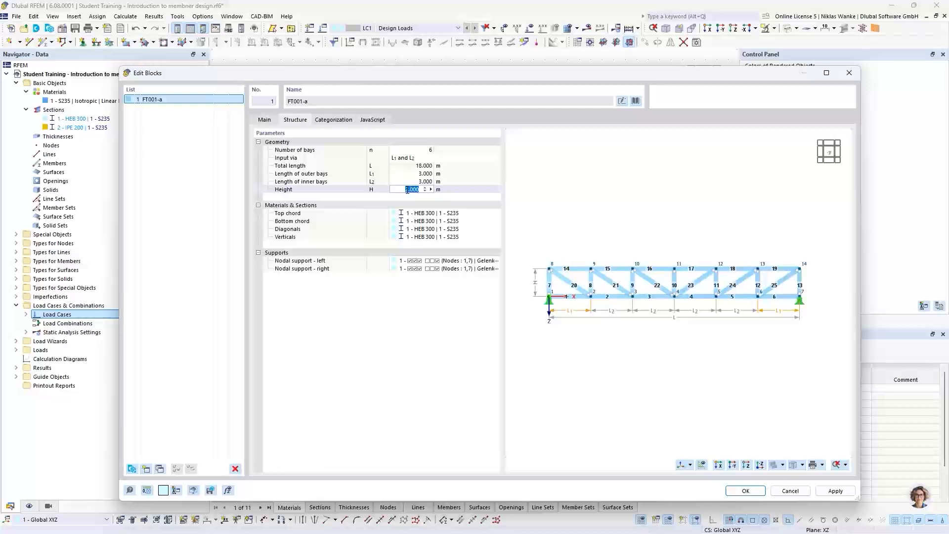
pyautogui.write('2,5')
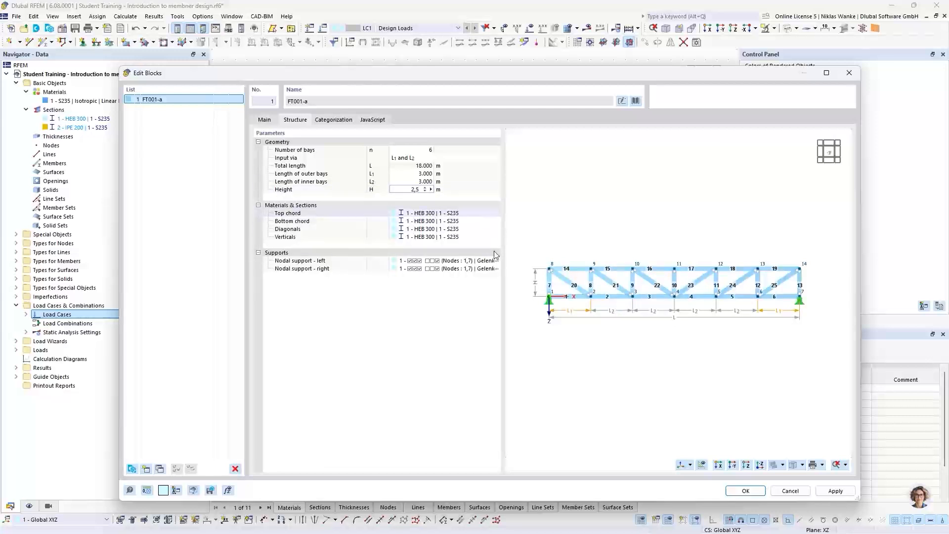
pyautogui.press('Return')
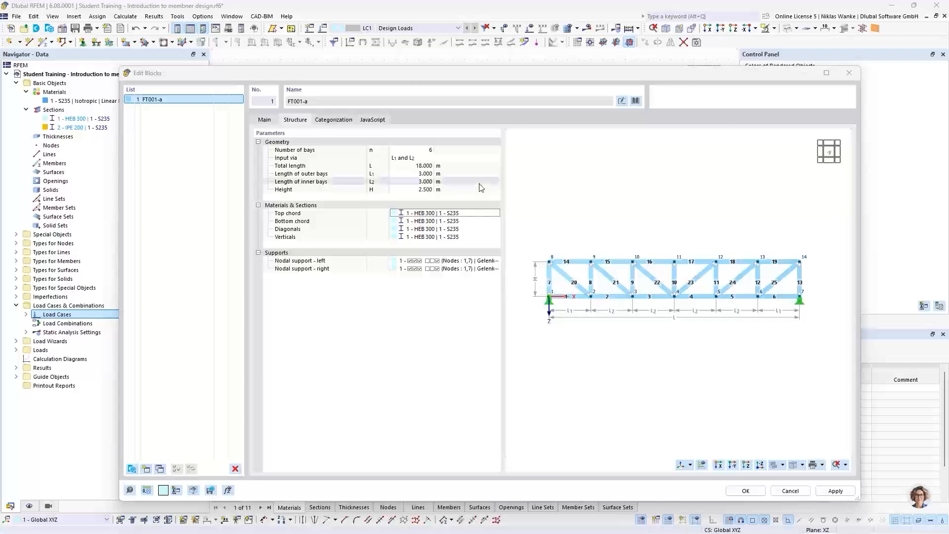
# Create a new HEA 300 section (DIN 1025-3:1994-03, Ferona) in S235 and assign it to the top chord.
pyautogui.click(455, 213)
pyautogui.click(480, 214)
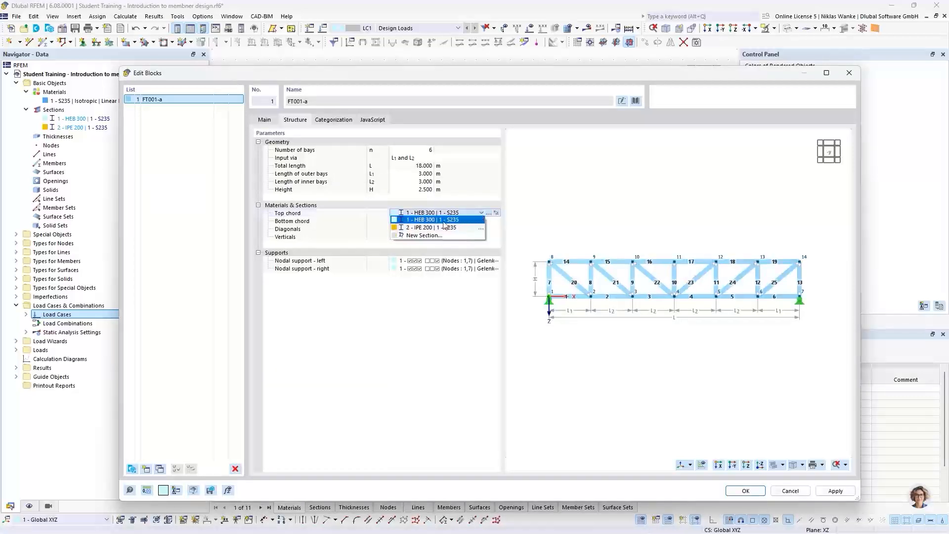
pyautogui.click(425, 236)
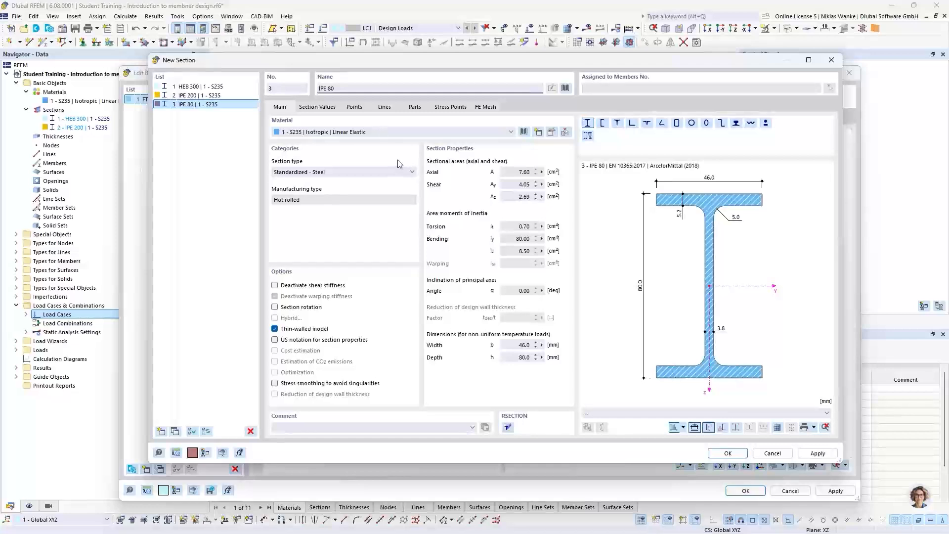
pyautogui.click(349, 92)
pyautogui.press('BackSpace')
pyautogui.press('BackSpace')
pyautogui.press('BackSpace')
pyautogui.press('BackSpace')
pyautogui.press('BackSpace')
pyautogui.press('BackSpace')
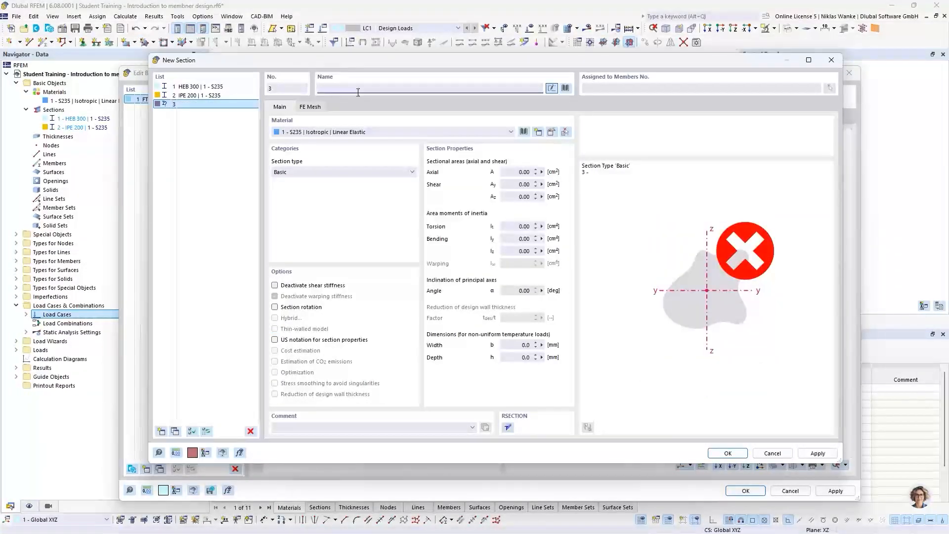
pyautogui.write('HEA')
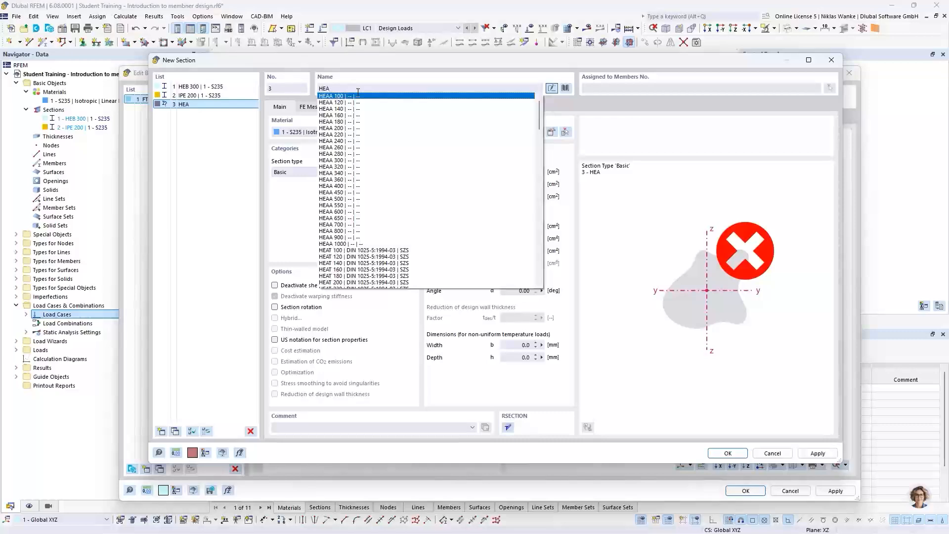
pyautogui.write(' 300')
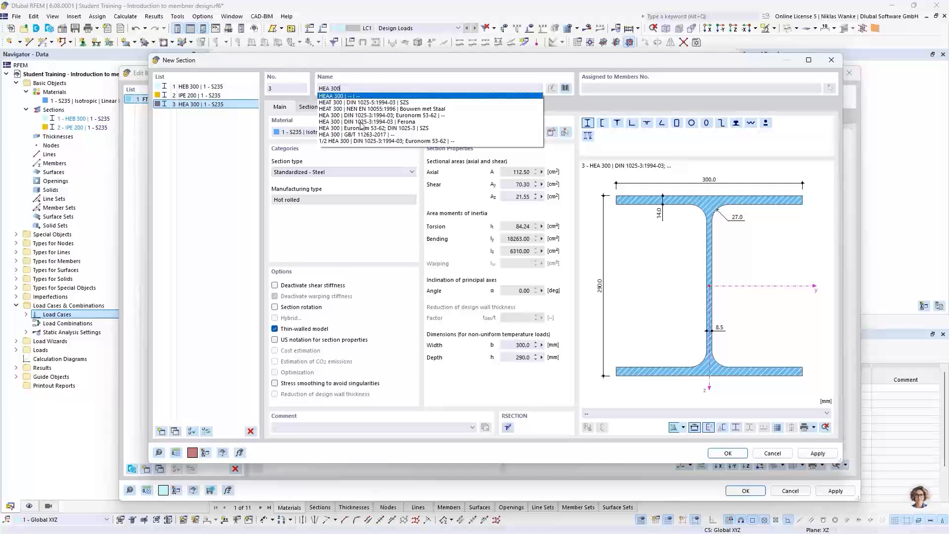
pyautogui.click(365, 122)
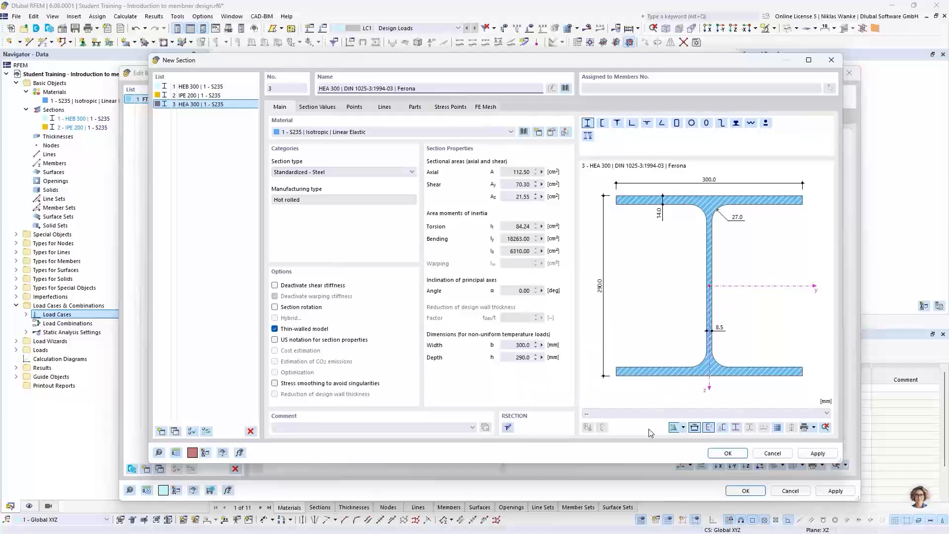
pyautogui.click(727, 453)
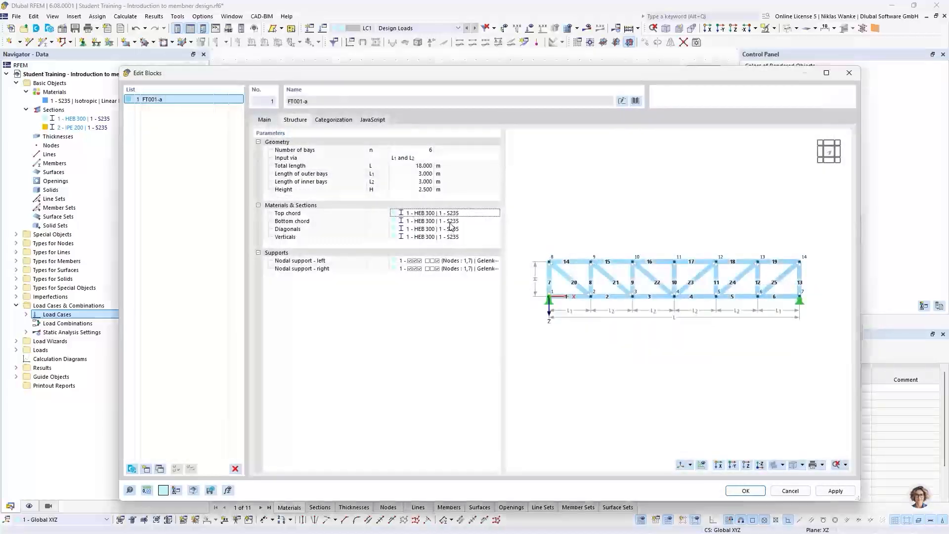
# Assign the existing HEA 300 section in S235 to the bottom chord.
pyautogui.click(421, 221)
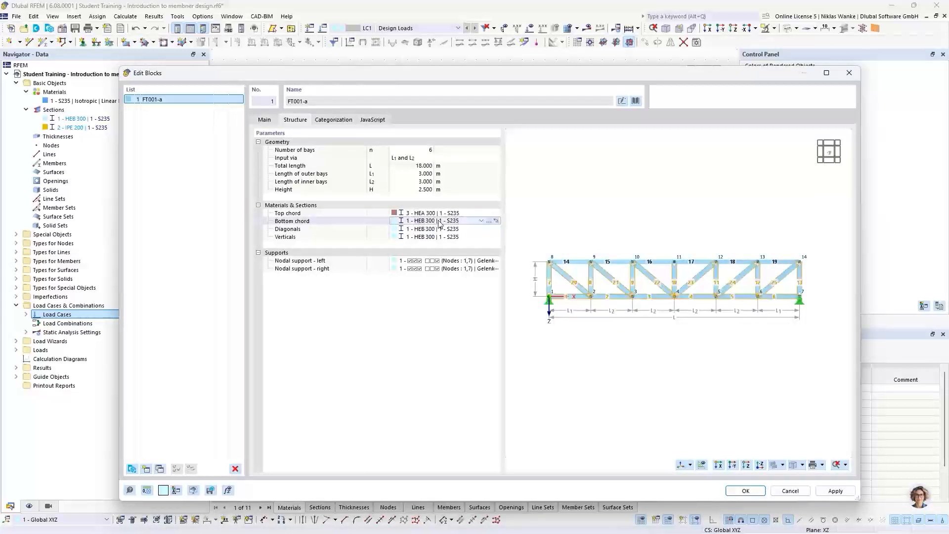
pyautogui.click(439, 222)
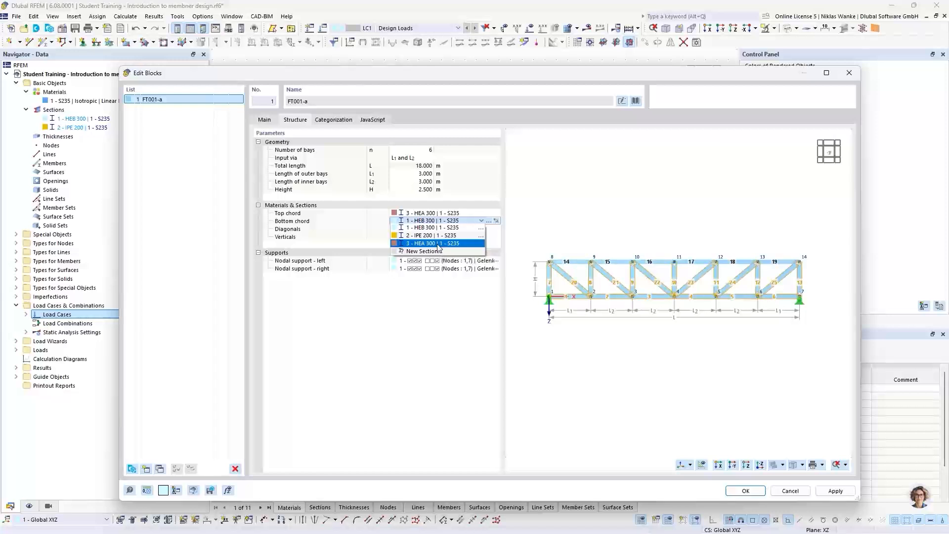
pyautogui.click(437, 245)
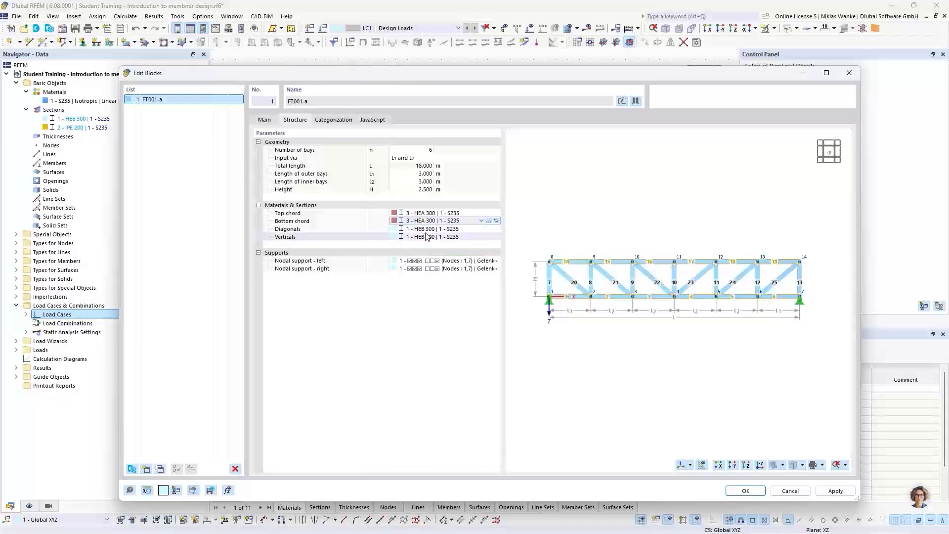
# Create a new IPE 160 section (British Steel) in S235 and assign it to the diagonals.
pyautogui.click(455, 229)
pyautogui.click(481, 229)
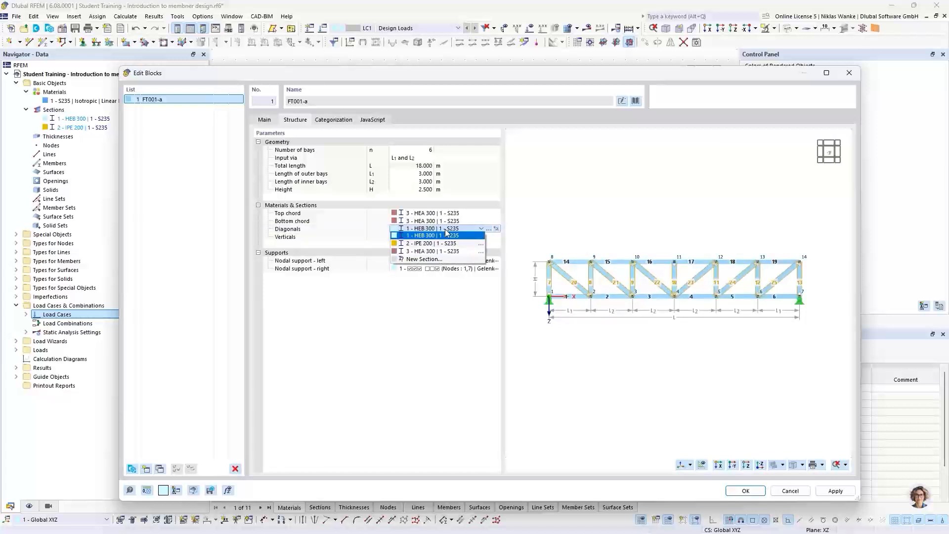
pyautogui.click(423, 259)
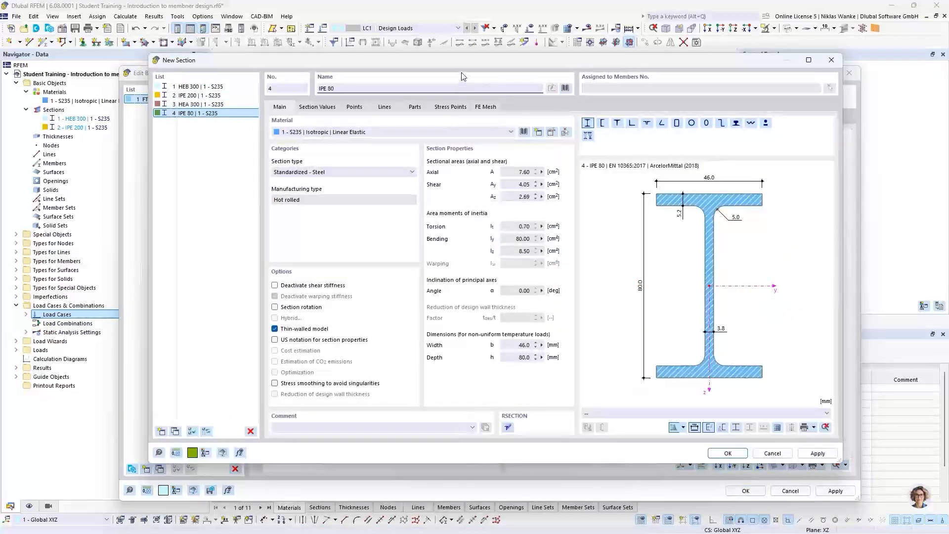
pyautogui.click(349, 88)
pyautogui.press('BackSpace')
pyautogui.press('BackSpace')
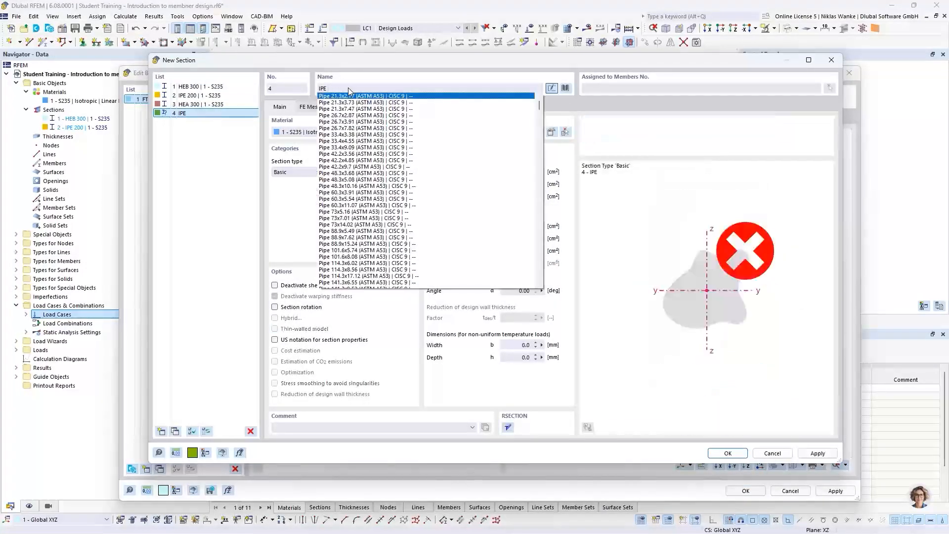
pyautogui.write('160')
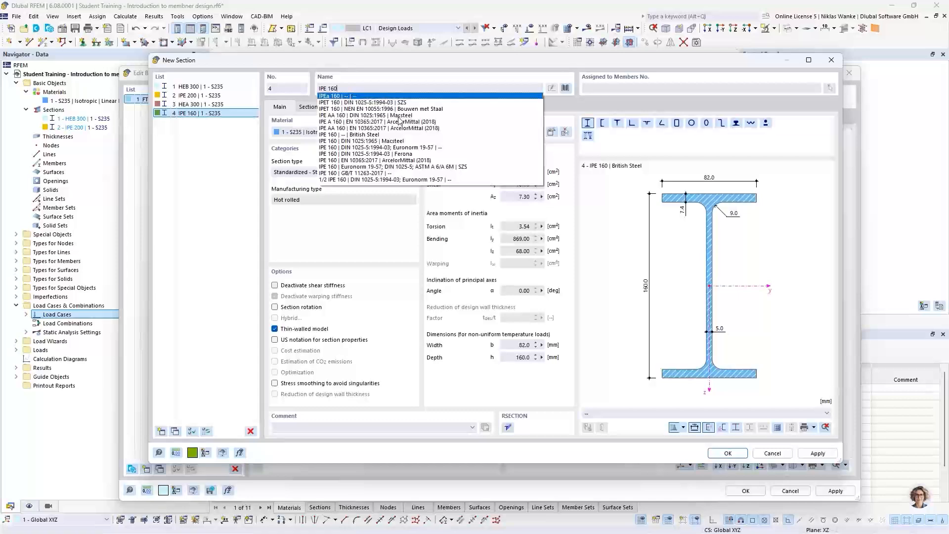
pyautogui.click(398, 145)
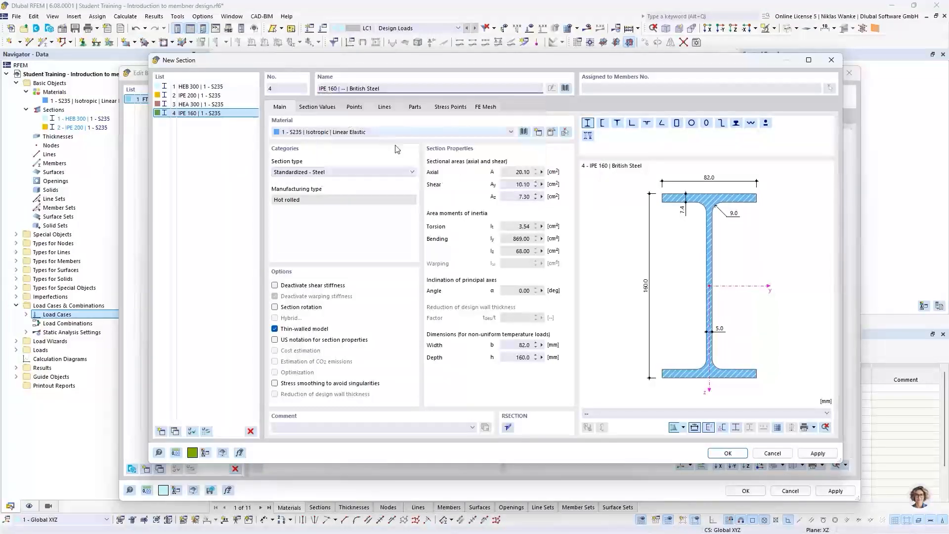
pyautogui.click(726, 454)
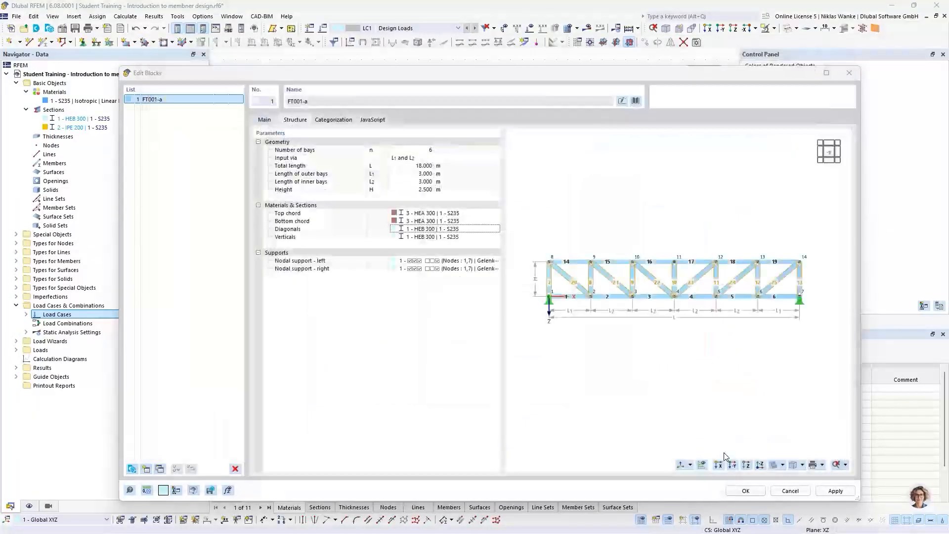
# Create a new HEA 160 section (DIN 1025-3:1994-03, Ferona) in S235 and assign it to the verticals.
pyautogui.click(440, 237)
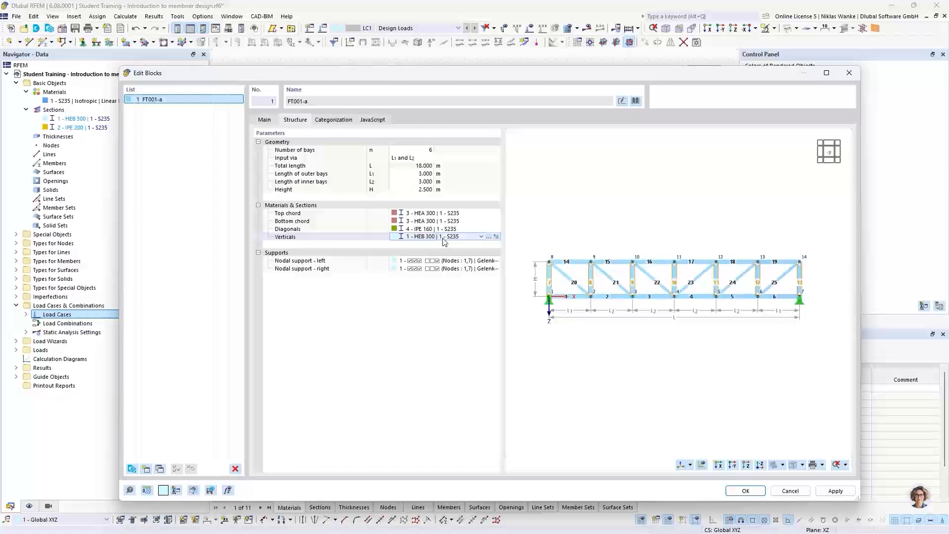
pyautogui.click(481, 236)
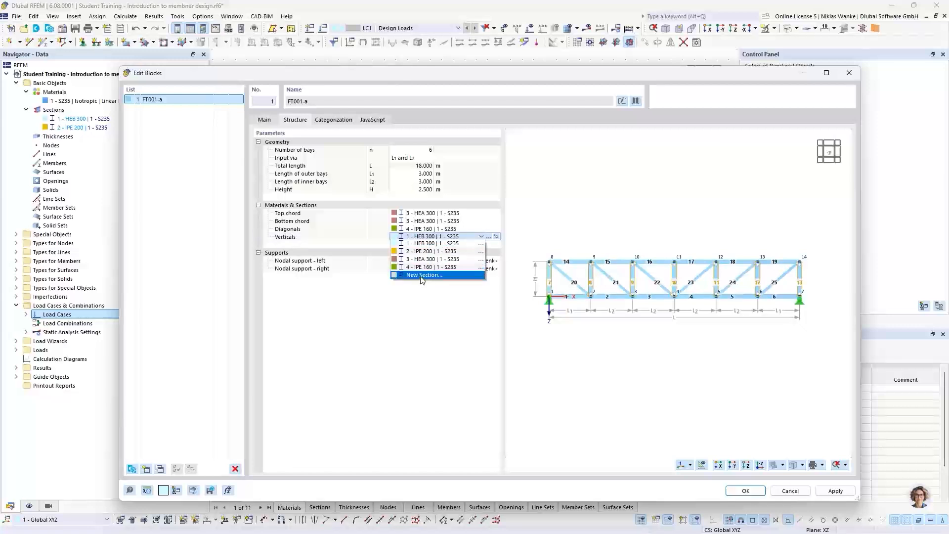
pyautogui.click(421, 276)
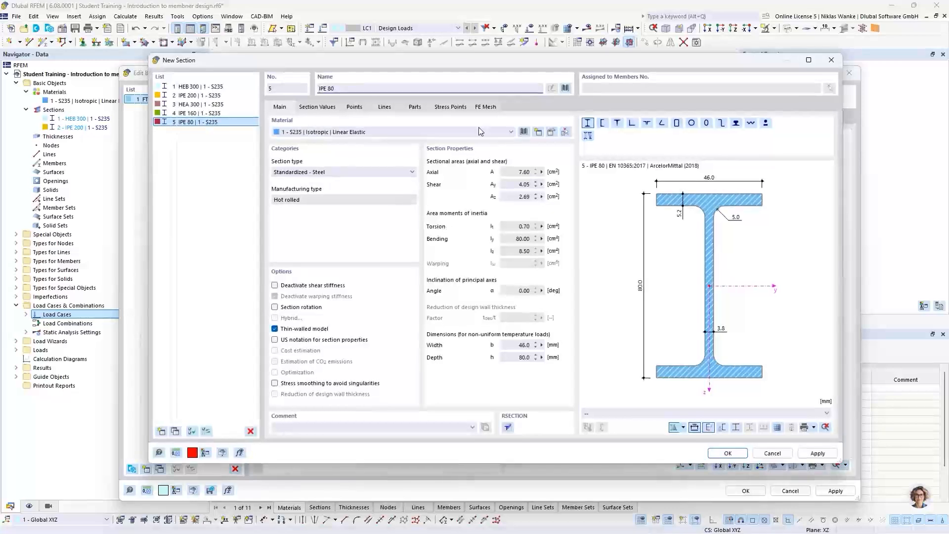
pyautogui.press('BackSpace')
pyautogui.press('BackSpace')
pyautogui.press('BackSpace')
pyautogui.press('BackSpace')
pyautogui.press('BackSpace')
pyautogui.press('BackSpace')
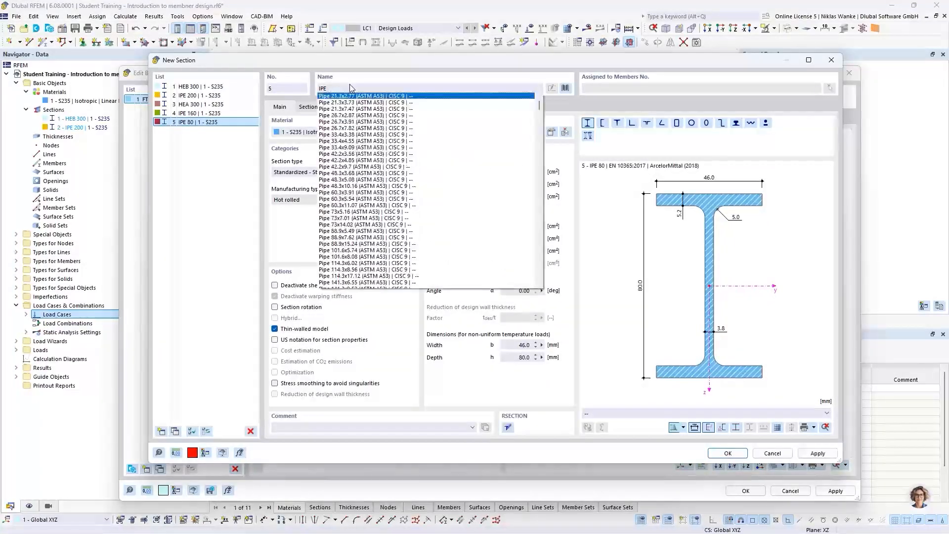
pyautogui.write('H')
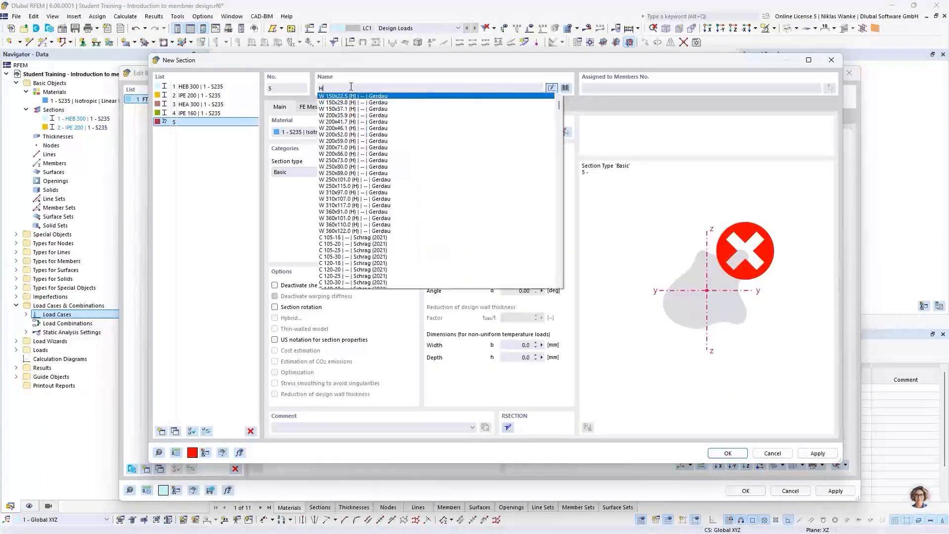
pyautogui.write('EA 1')
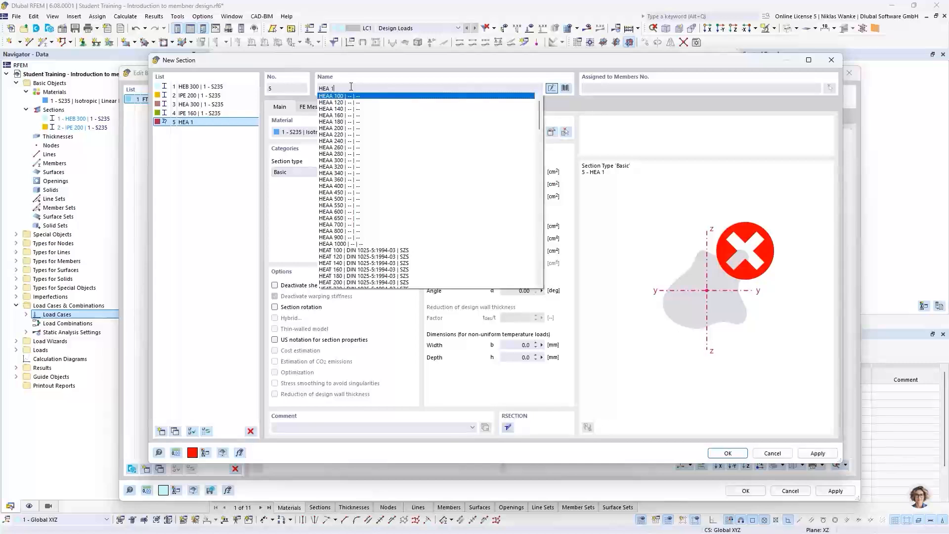
pyautogui.write('60')
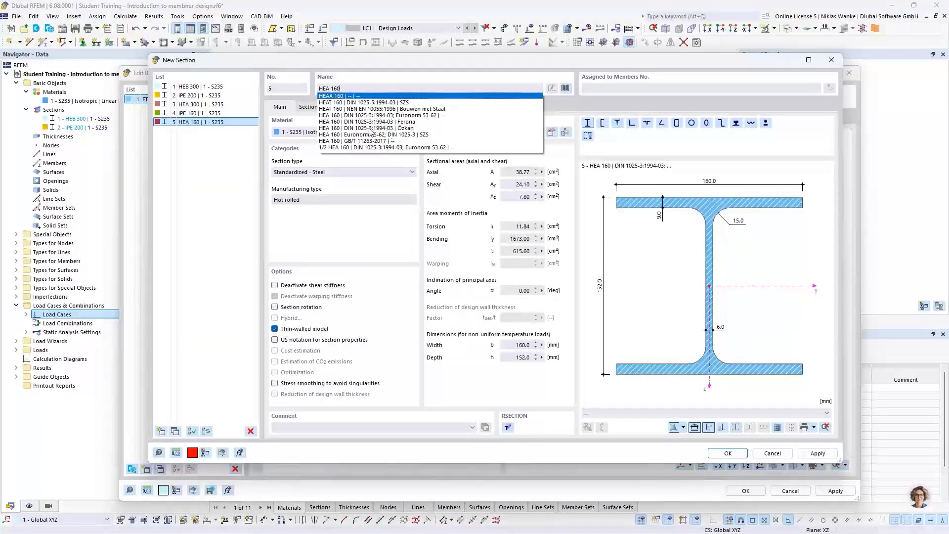
pyautogui.click(376, 122)
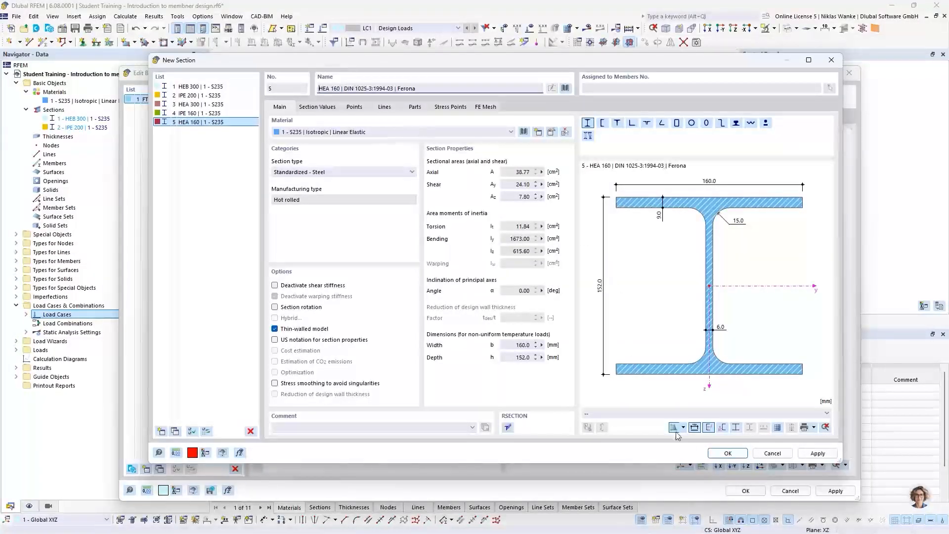
pyautogui.click(728, 455)
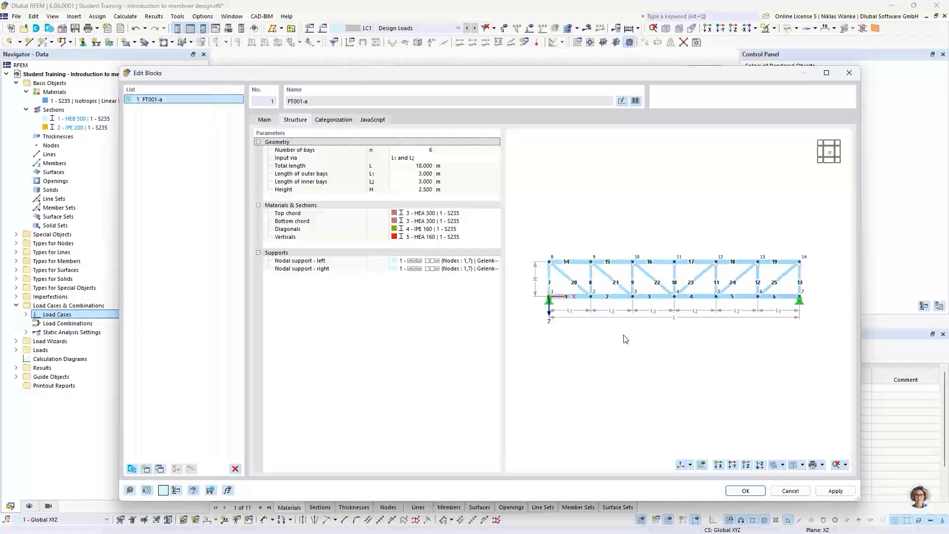
pyautogui.moveTo(625, 335); pyautogui.dragTo(629, 334, button='middle')
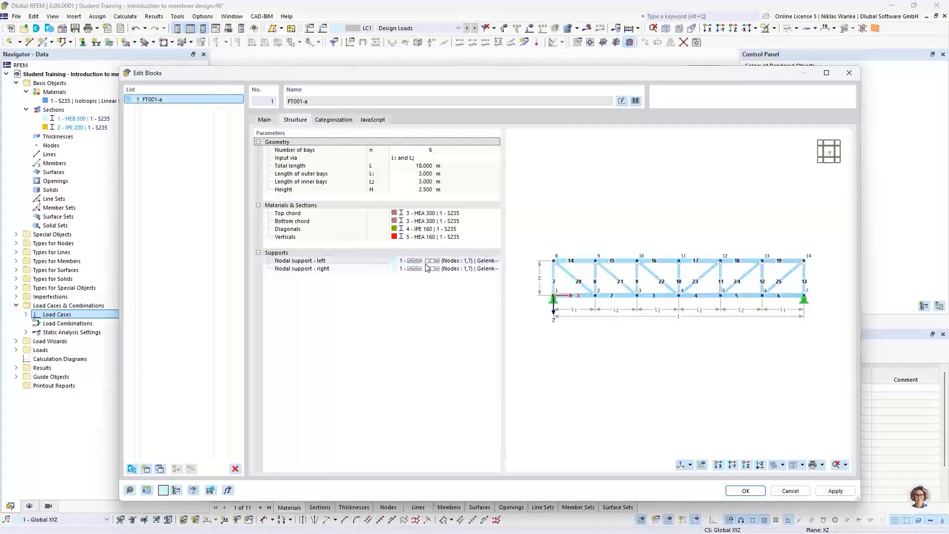
pyautogui.click(428, 261)
pyautogui.click(482, 260)
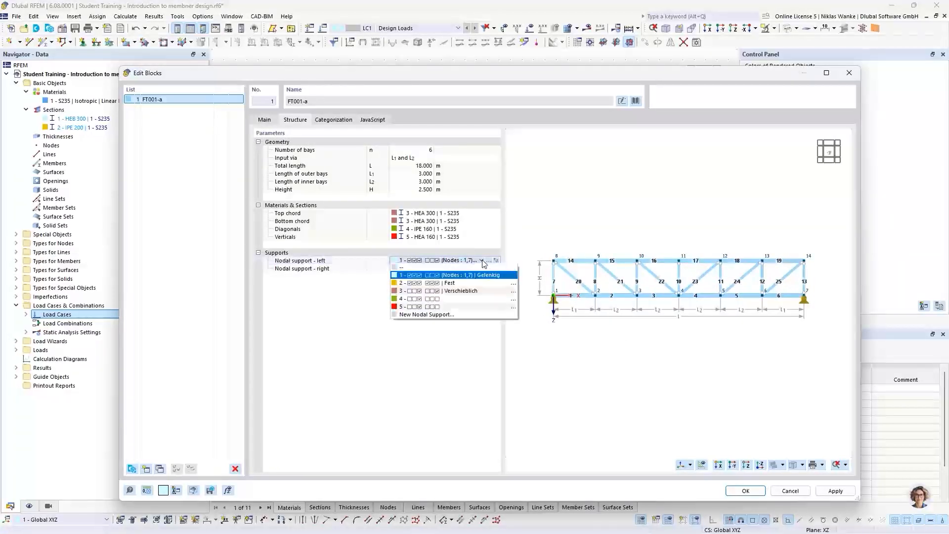
pyautogui.click(483, 261)
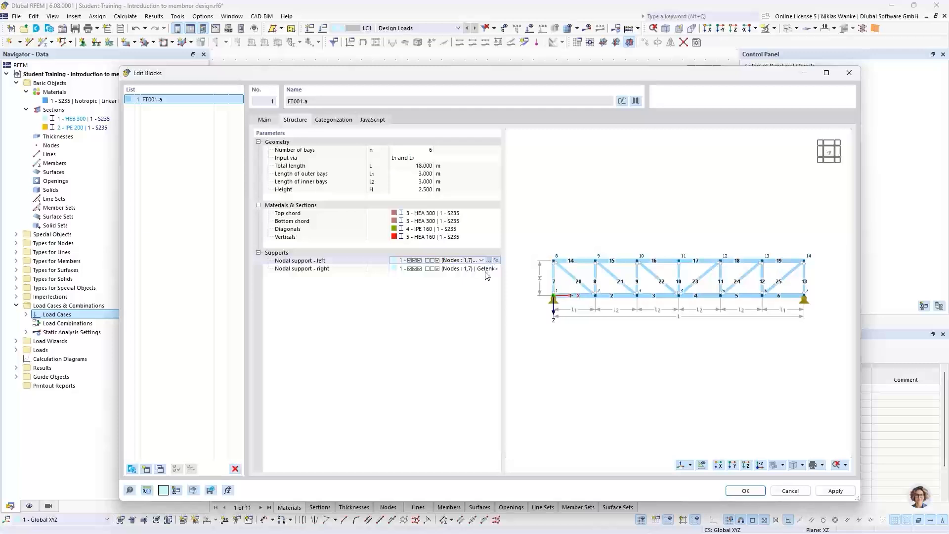
# Edit the hinged nodal support at nodes 1 and 7 to also restrain rotation about the X axis.
pyautogui.click(489, 260)
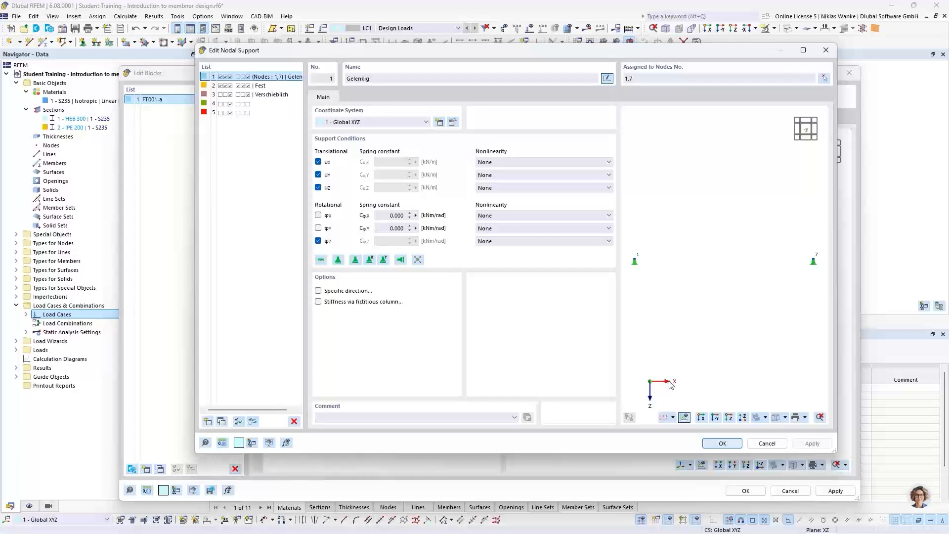
pyautogui.click(318, 215)
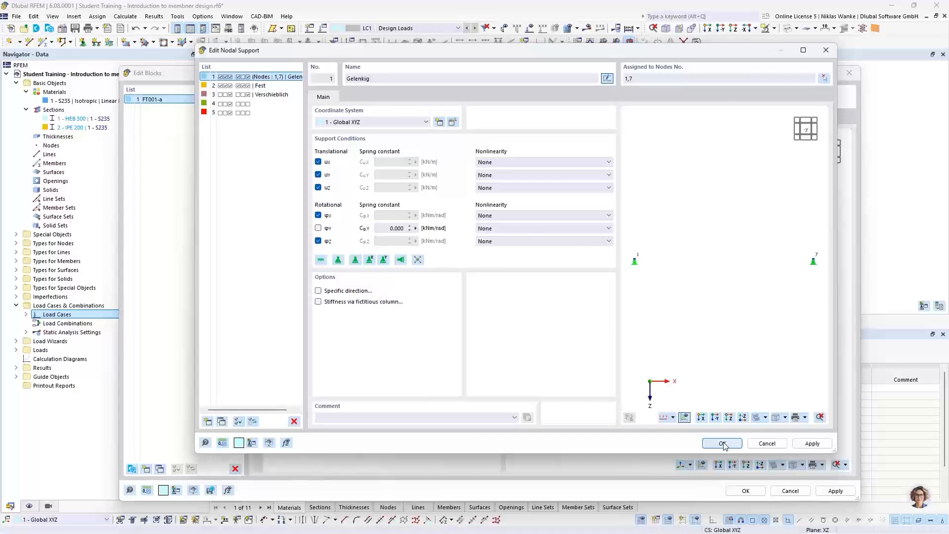
pyautogui.click(319, 215)
pyautogui.click(723, 443)
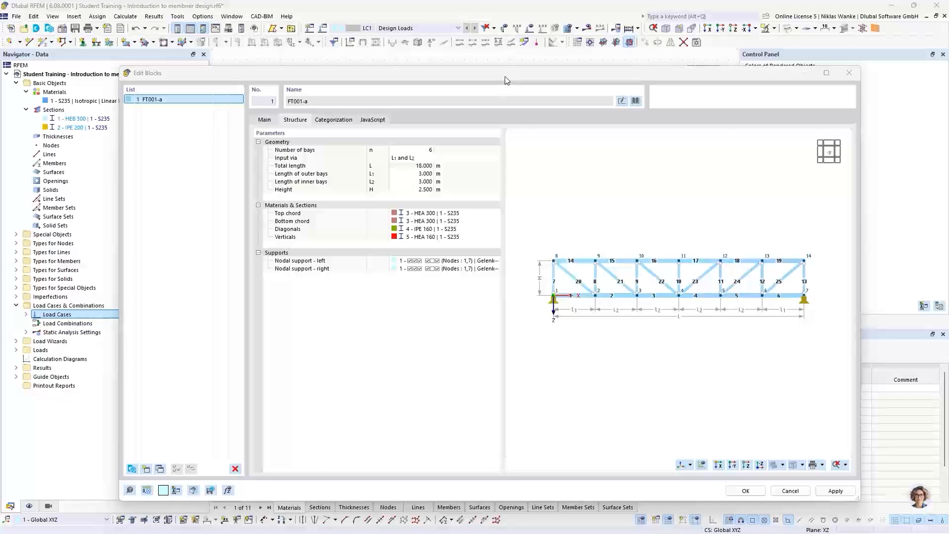
# Unlock the truss block's JavaScript and examine its parameter definitions against the block's structure parameters.
pyautogui.moveTo(505, 77); pyautogui.dragTo(471, 67)
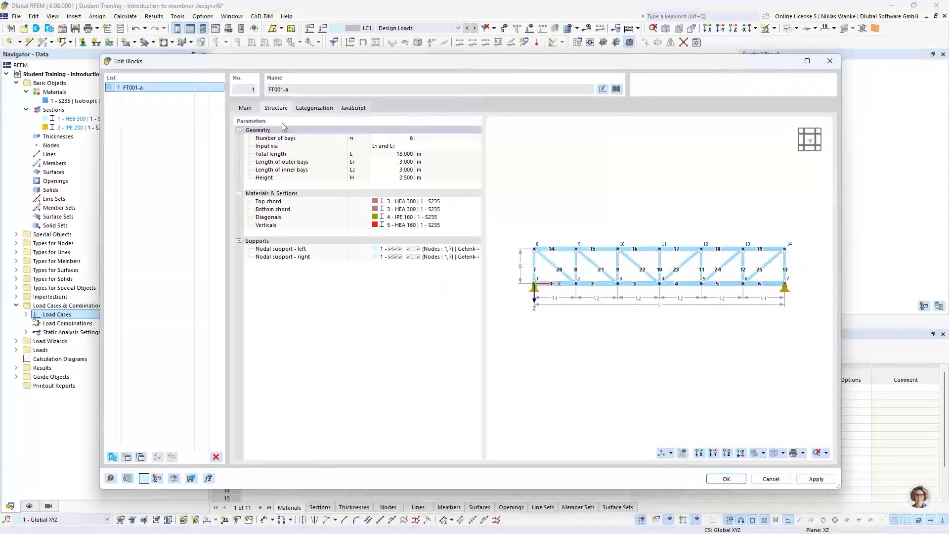
pyautogui.moveTo(352, 68); pyautogui.dragTo(366, 70)
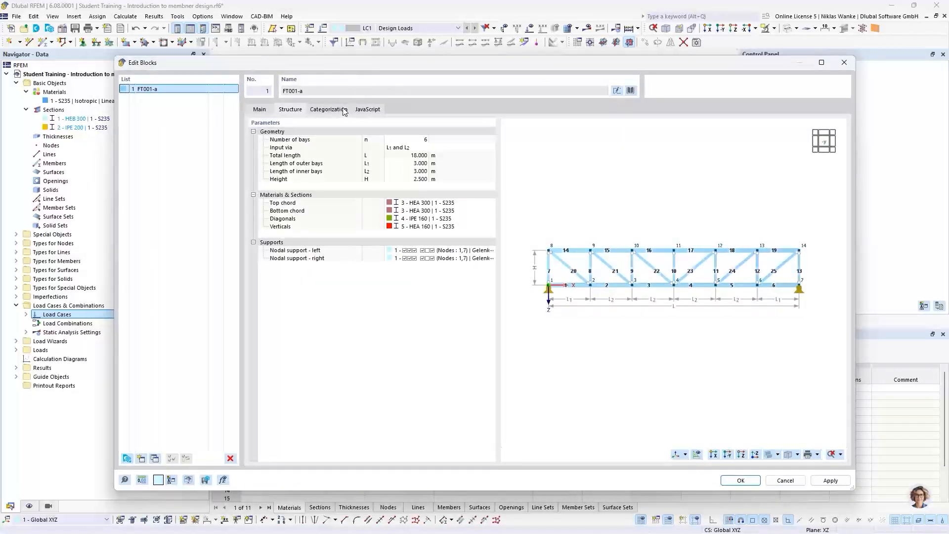
pyautogui.click(368, 110)
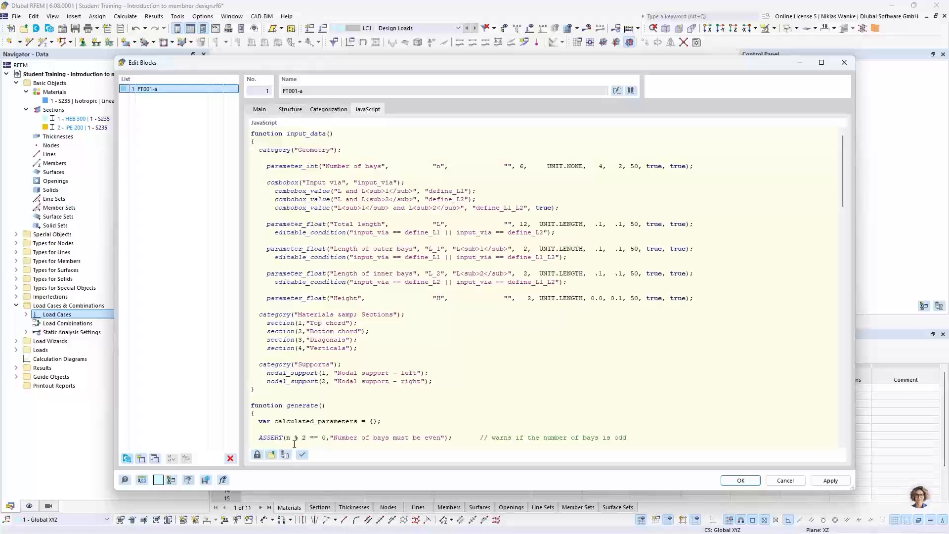
pyautogui.click(257, 455)
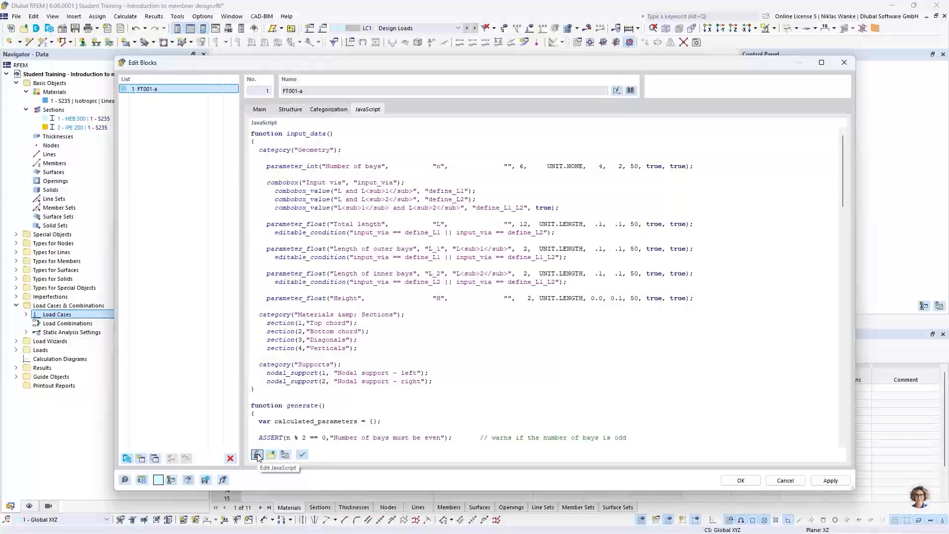
pyautogui.click(258, 455)
pyautogui.scroll(-10, 680, 328)
pyautogui.scroll(10, 679, 329)
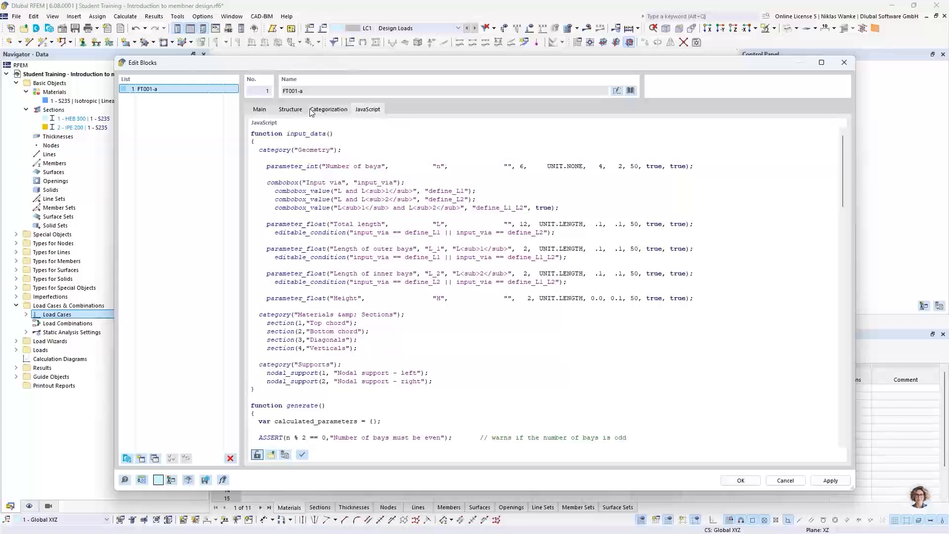
pyautogui.click(290, 110)
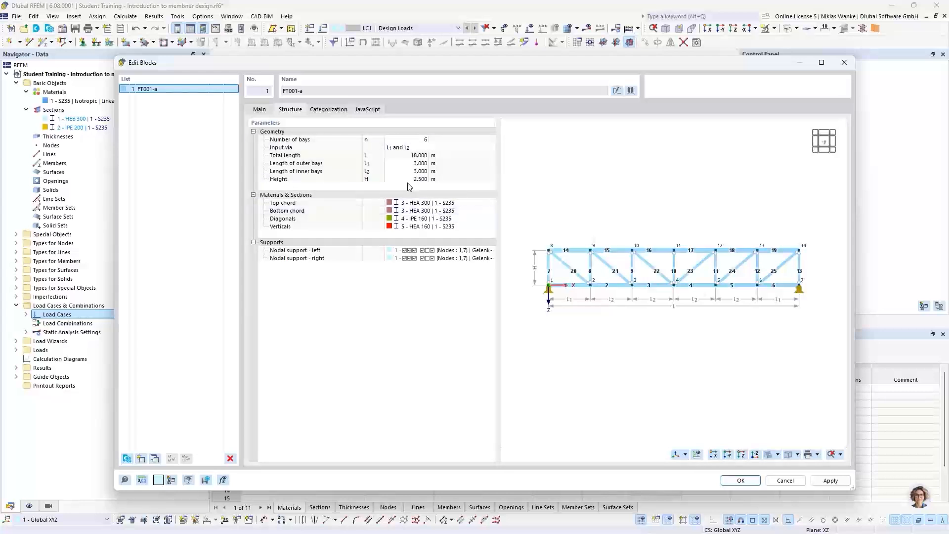
pyautogui.click(370, 111)
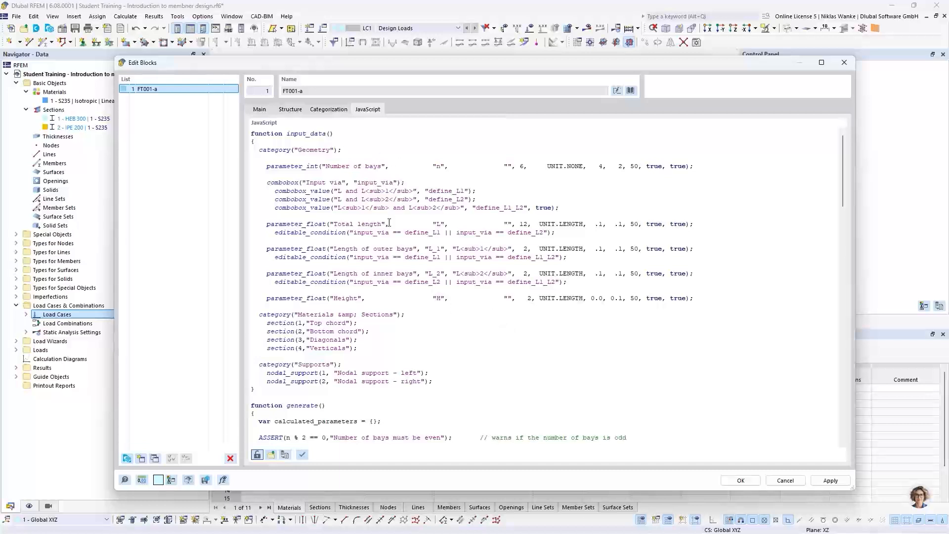
pyautogui.click(292, 110)
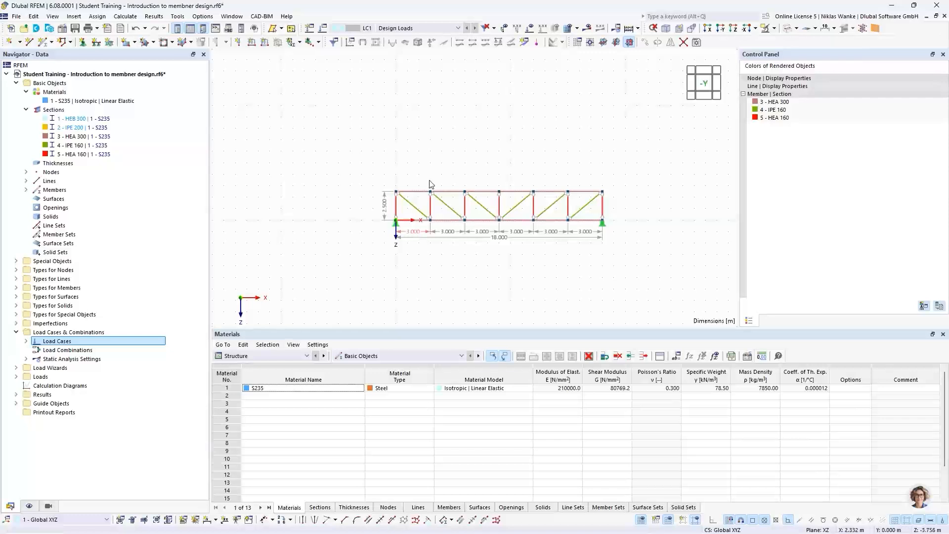
# Display the generated truss as a solid model.
pyautogui.scroll(2, 471, 202)
pyautogui.moveTo(501, 216); pyautogui.dragTo(456, 202, button='middle')
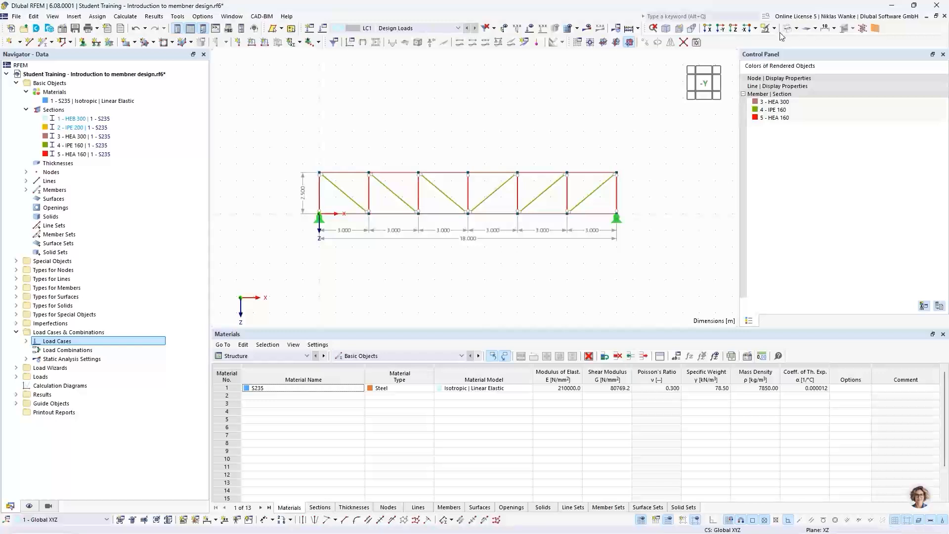
pyautogui.click(797, 29)
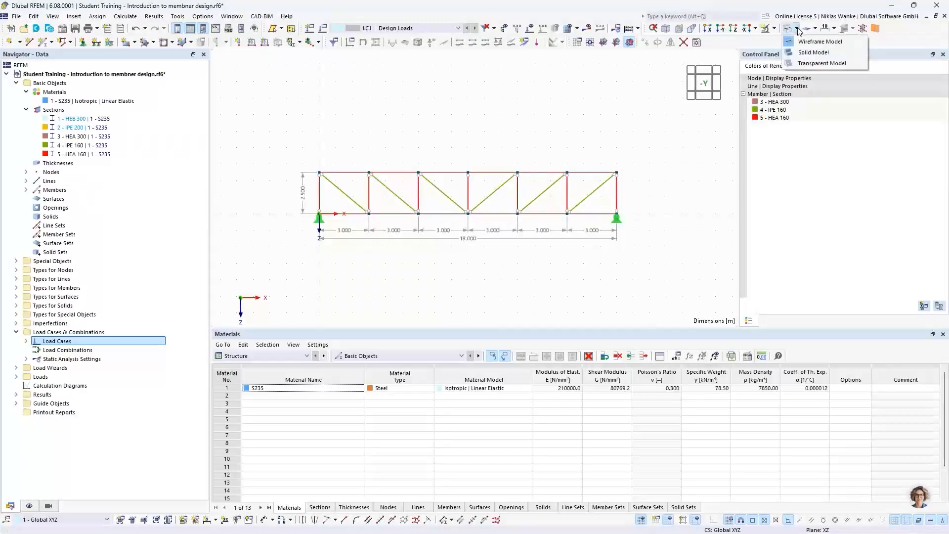
pyautogui.click(806, 52)
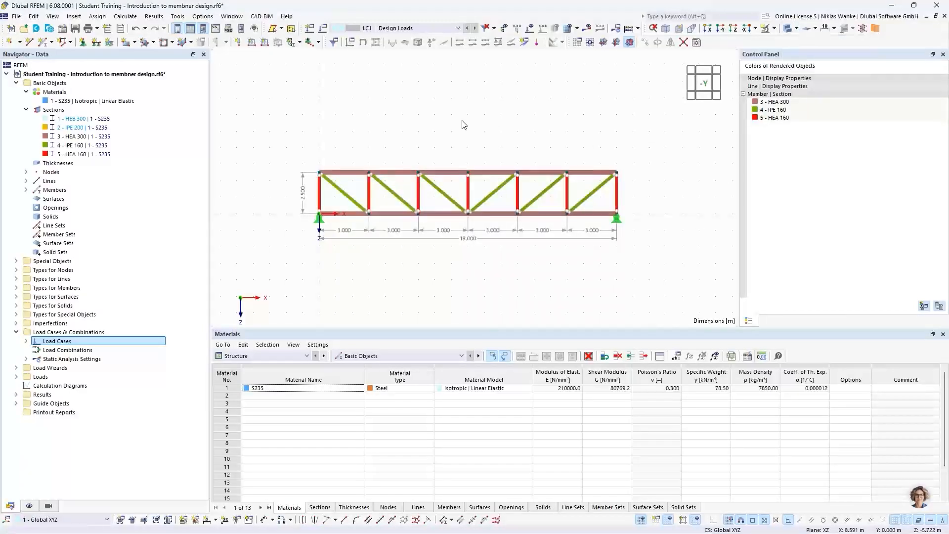
# Inspect the member type and hinge options of the diagonal in the third bay without changing them.
pyautogui.scroll(1, 428, 216)
pyautogui.keyDown('ctrl'); pyautogui.moveTo(428, 216); pyautogui.dragTo(383, 209, button='middle'); pyautogui.keyUp('ctrl')
pyautogui.scroll(3, 445, 163)
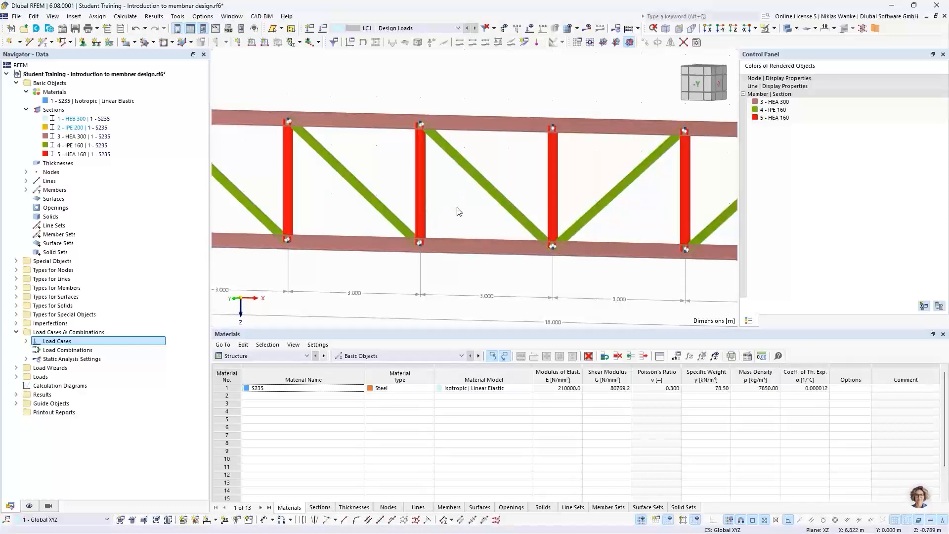
pyautogui.doubleClick(467, 165)
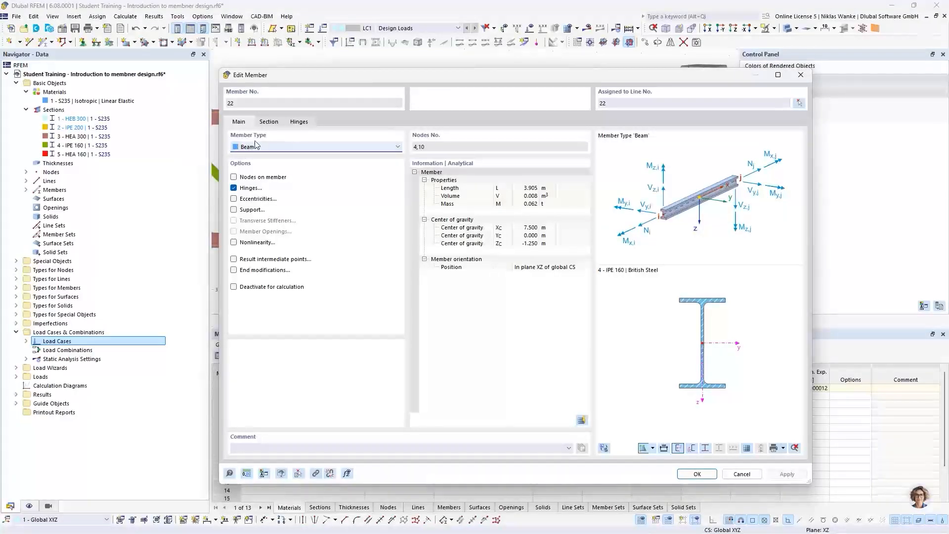
pyautogui.click(801, 75)
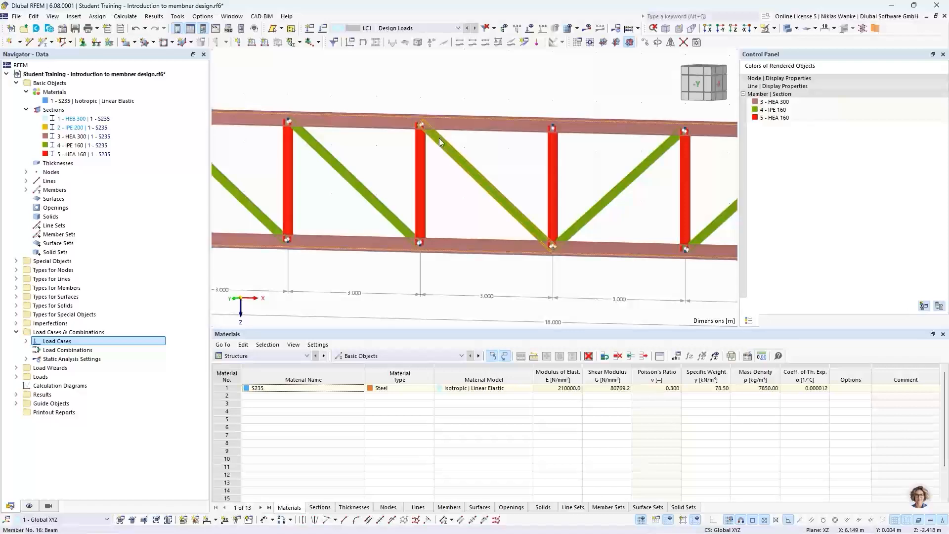
pyautogui.doubleClick(460, 158)
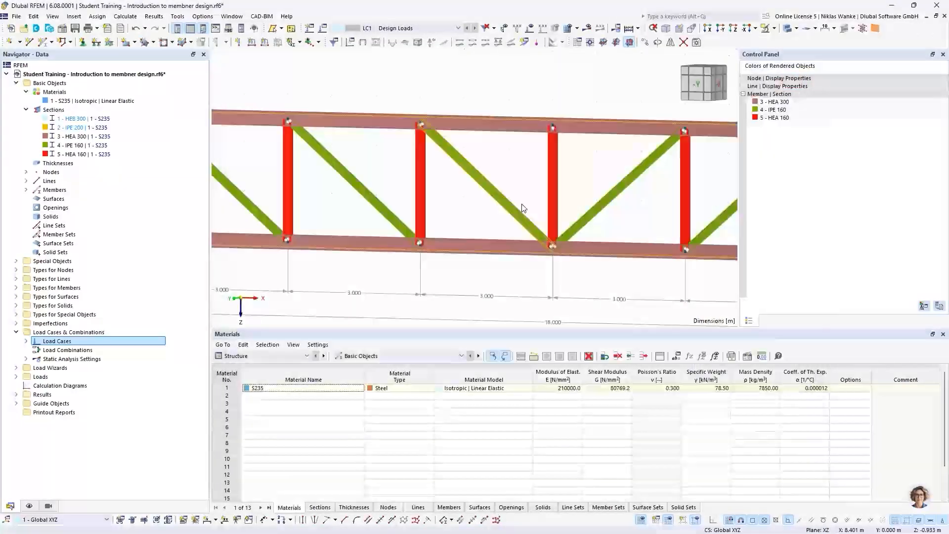
pyautogui.click(801, 75)
# Activate visibility mode and show only the members with sections IPE 160 and HEA 160.
pyautogui.scroll(-5, 447, 193)
pyautogui.moveTo(439, 185)
pyautogui.mouseDown(button='middle')
pyautogui.moveTo(423, 178)
pyautogui.moveTo(440, 173)
pyautogui.mouseUp(button='middle')
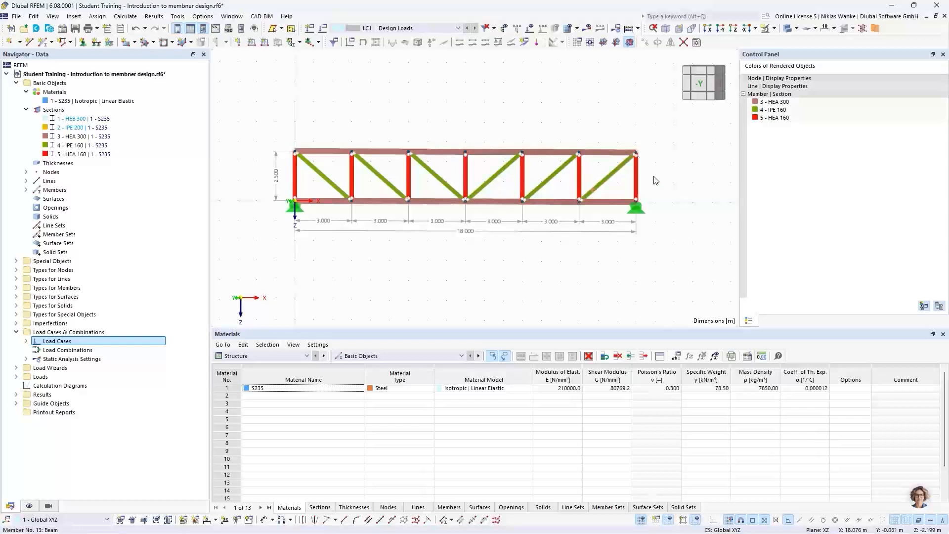
pyautogui.scroll(-2, 659, 183)
pyautogui.moveTo(663, 180)
pyautogui.mouseDown(button='middle')
pyautogui.moveTo(682, 186)
pyautogui.moveTo(672, 195)
pyautogui.mouseUp(button='middle')
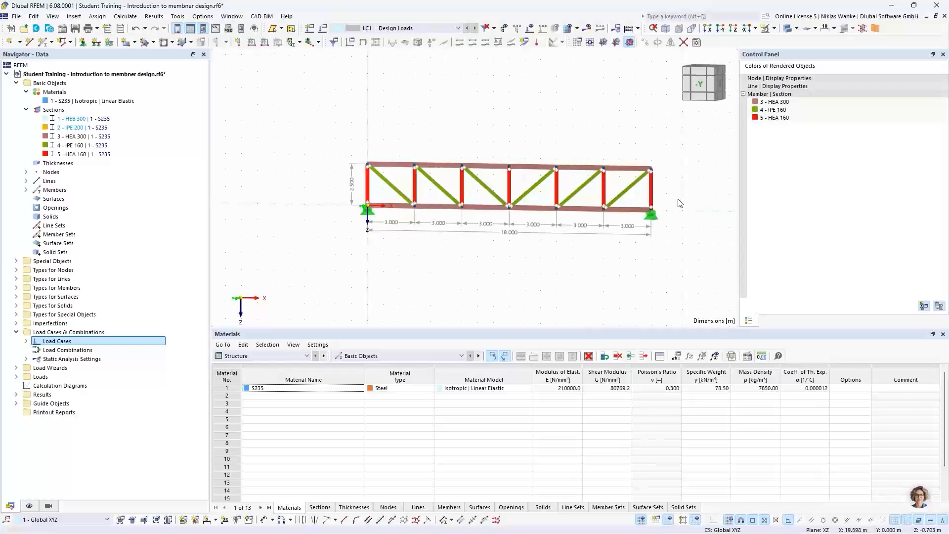
pyautogui.moveTo(683, 197)
pyautogui.keyDown('ctrl'); pyautogui.mouseDown(button='middle')
pyautogui.moveTo(646, 192)
pyautogui.moveTo(681, 201)
pyautogui.mouseUp(button='middle'); pyautogui.keyUp('ctrl')
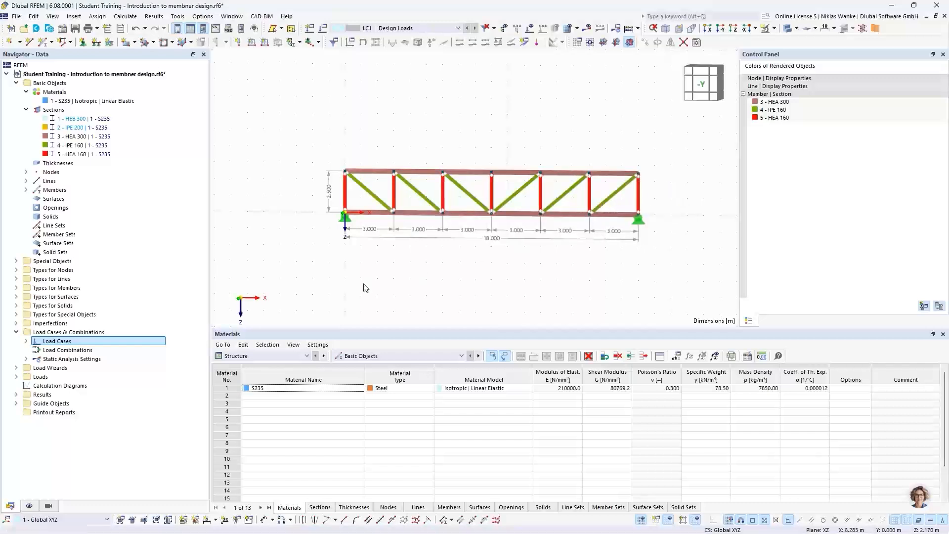
pyautogui.click(48, 506)
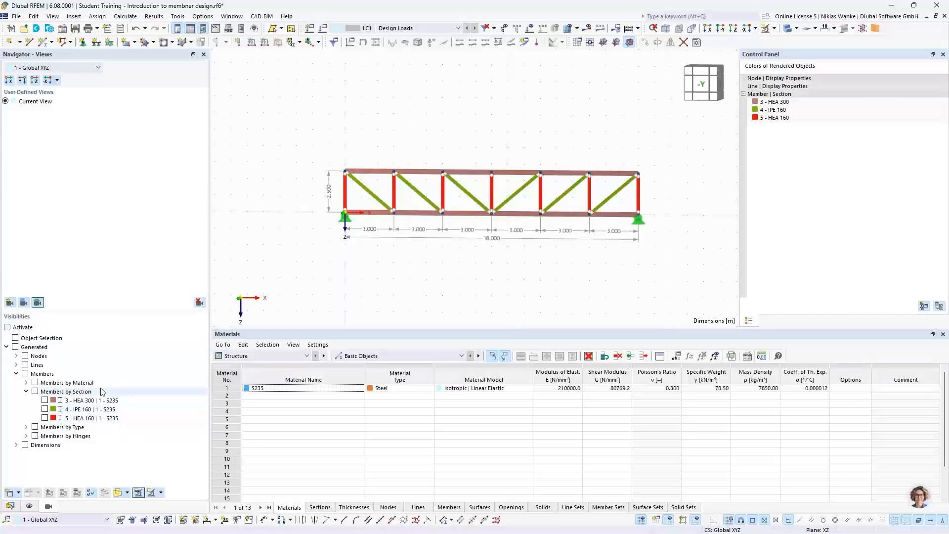
pyautogui.click(7, 327)
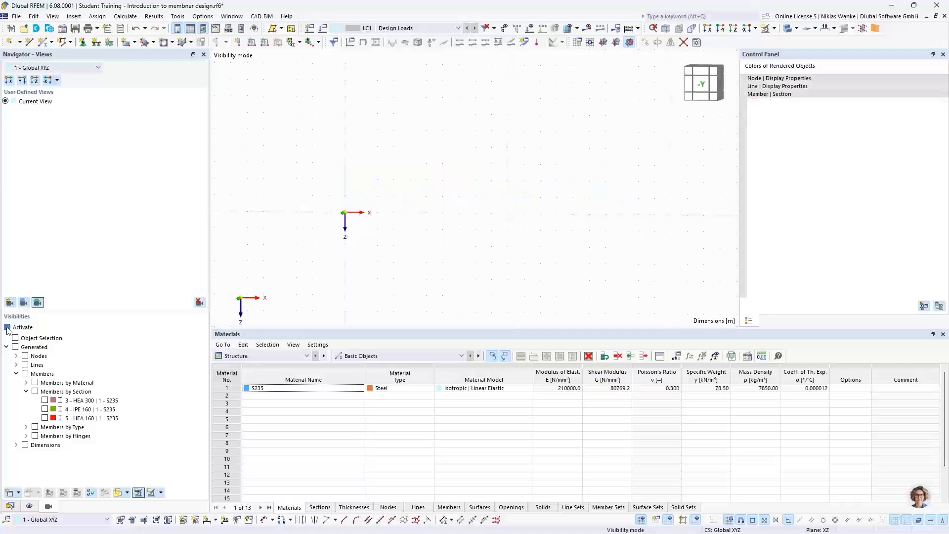
pyautogui.click(44, 409)
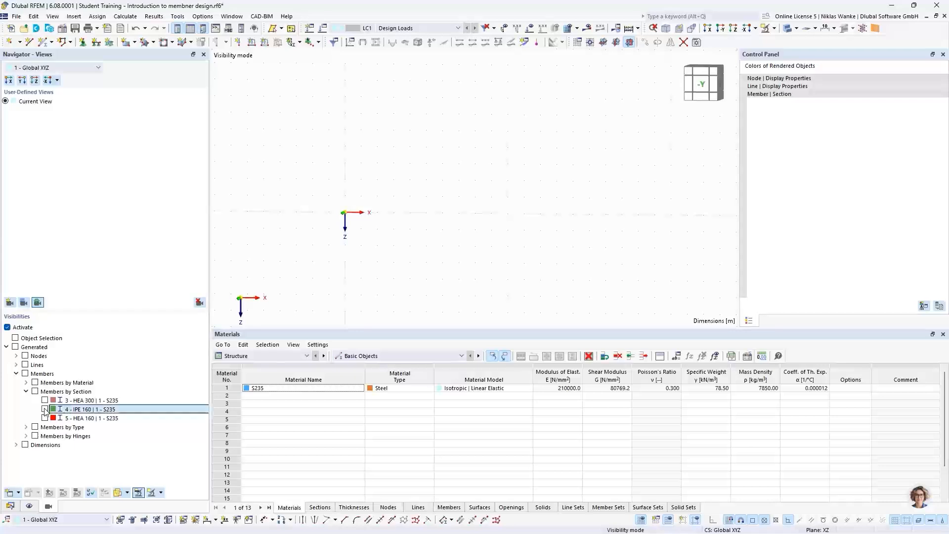
pyautogui.click(45, 418)
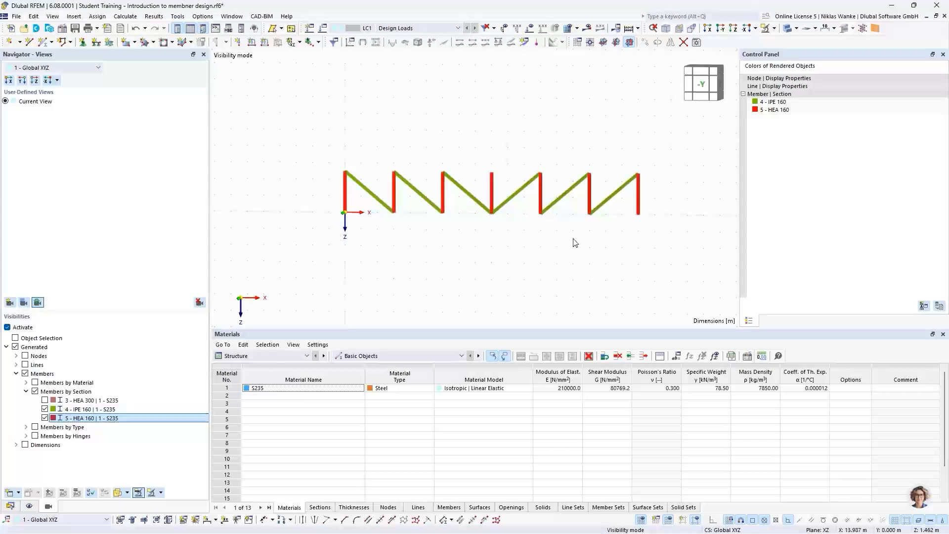
# Select all visible diagonals and verticals and set their member type to Truss.
pyautogui.moveTo(277, 116); pyautogui.dragTo(697, 280)
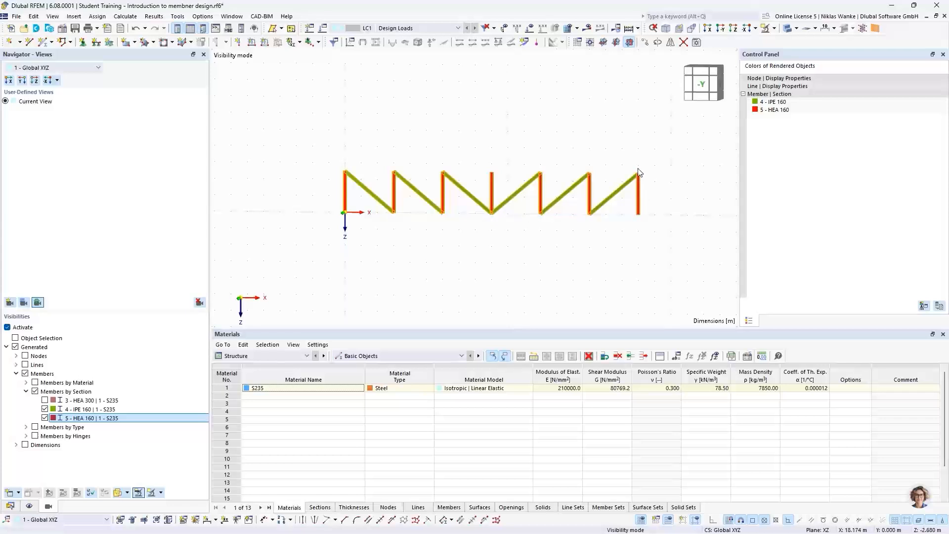
pyautogui.rightClick(639, 196)
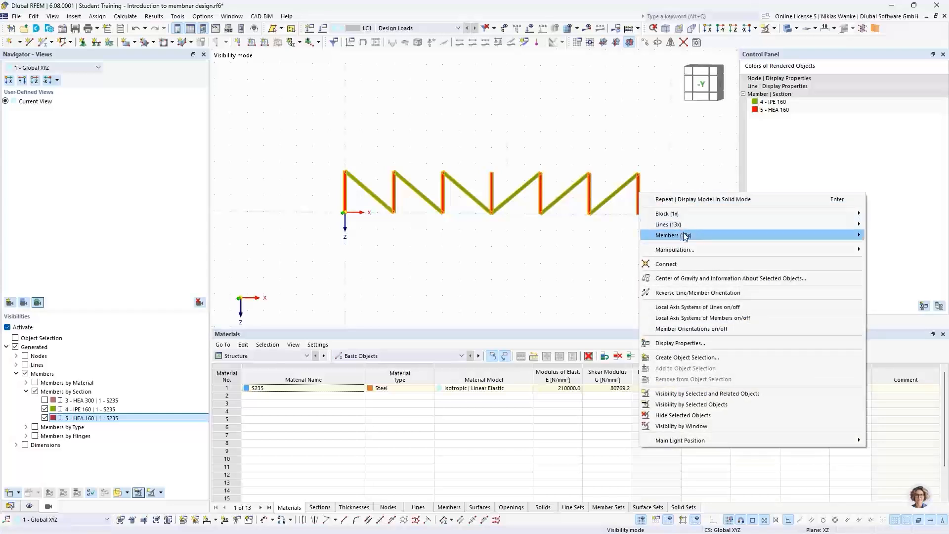
pyautogui.moveTo(685, 236)
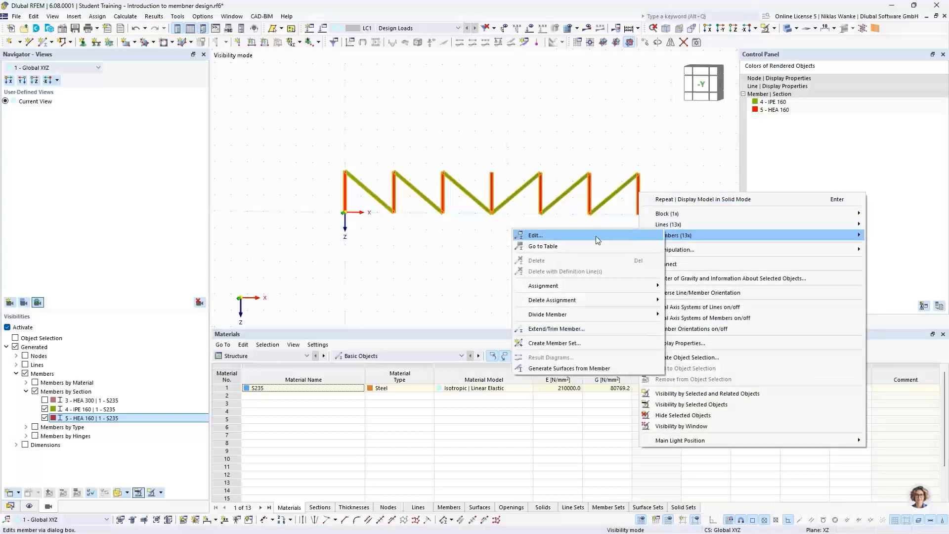
pyautogui.click(556, 236)
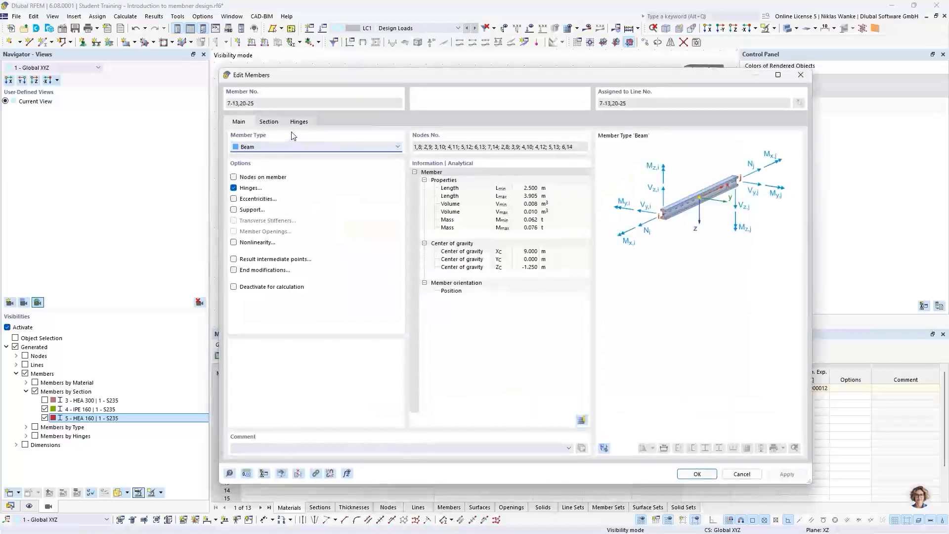
pyautogui.click(248, 148)
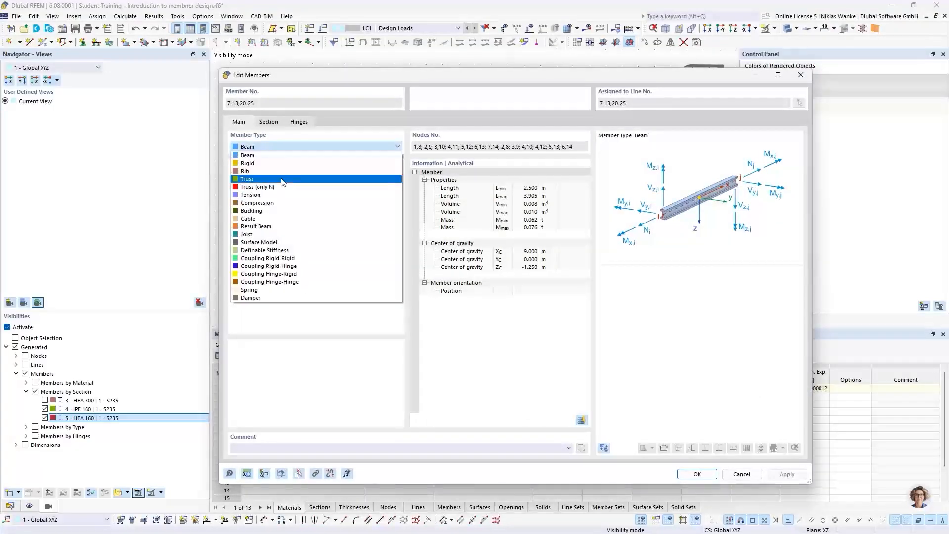
pyautogui.click(283, 180)
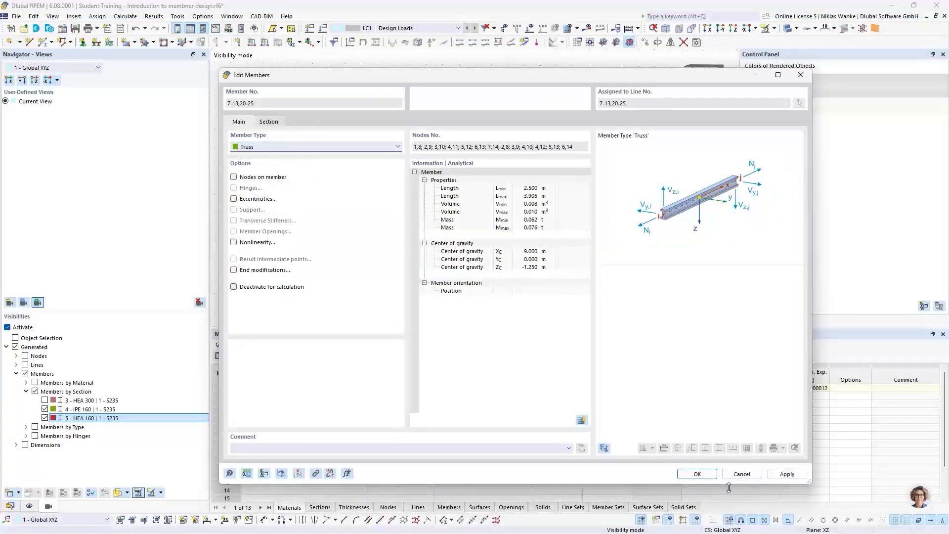
pyautogui.click(696, 474)
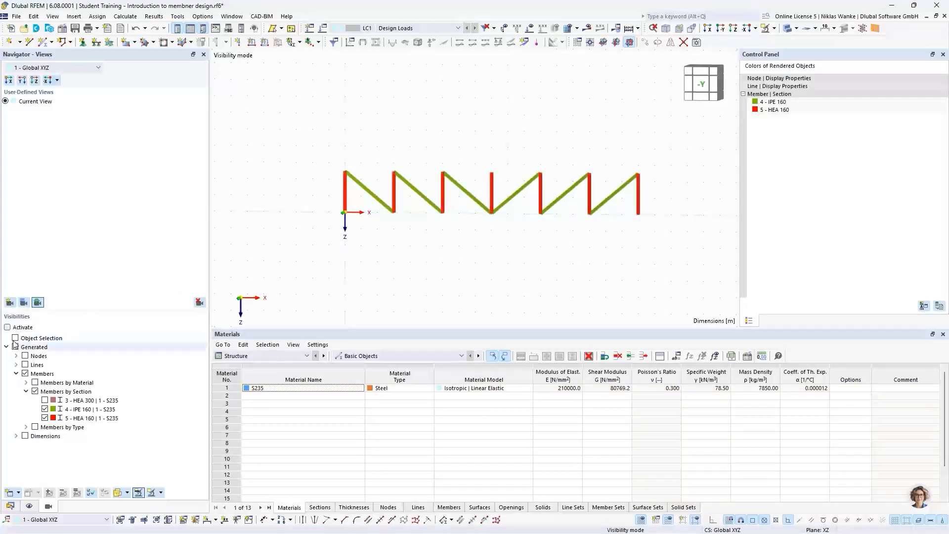
# Add the HEA 300 chord members to the visible objects and switch to the PowerPoint training slides.
pyautogui.click(8, 328)
pyautogui.click(45, 400)
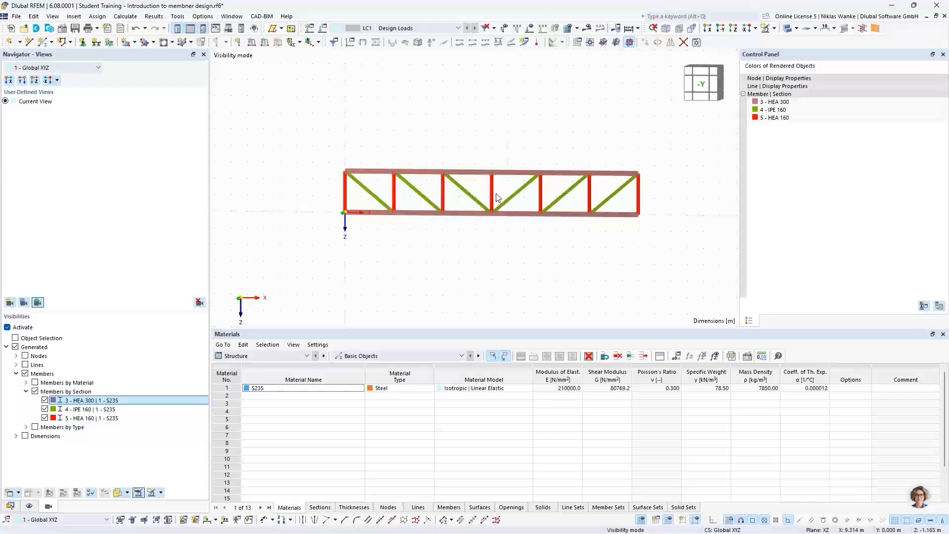
pyautogui.scroll(1, 497, 197)
pyautogui.scroll(1, 524, 240)
pyautogui.moveTo(525, 240); pyautogui.dragTo(515, 249, button='middle')
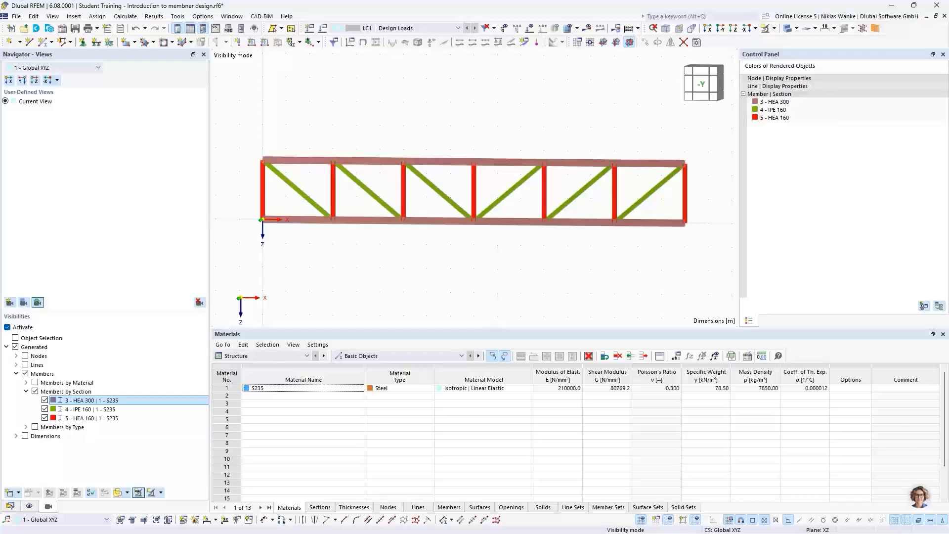
pyautogui.hotkey('alt', 'Tab')
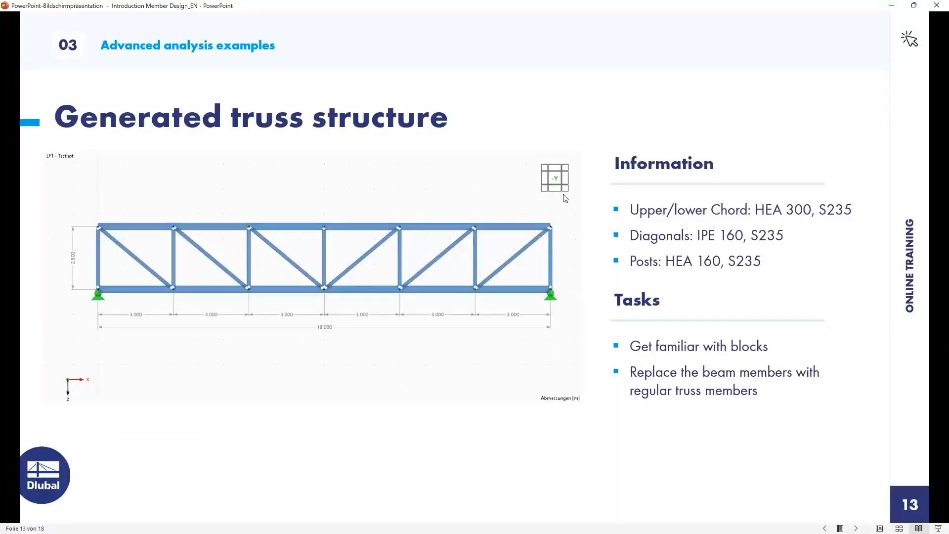
# Advance the training slides to the fixed-column example and close the Control Panel in RFEM.
pyautogui.press('Right')
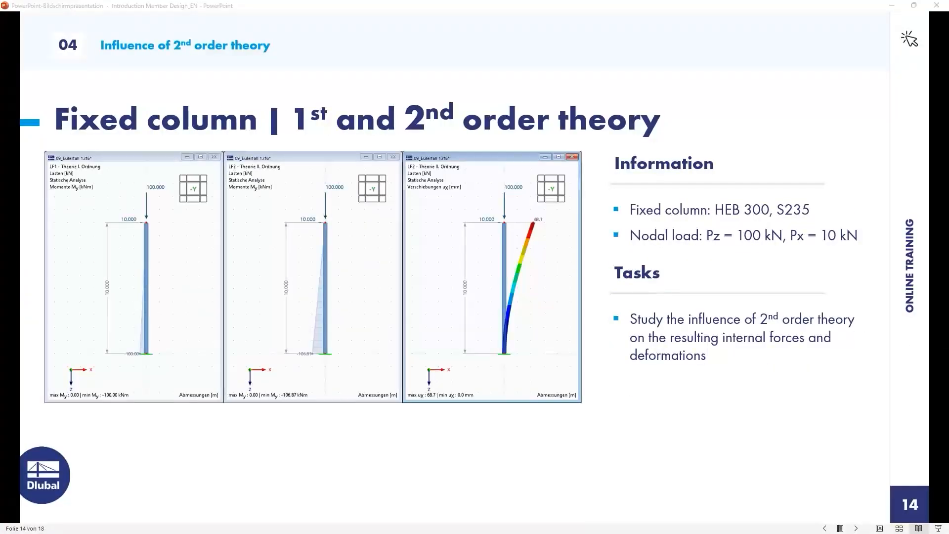
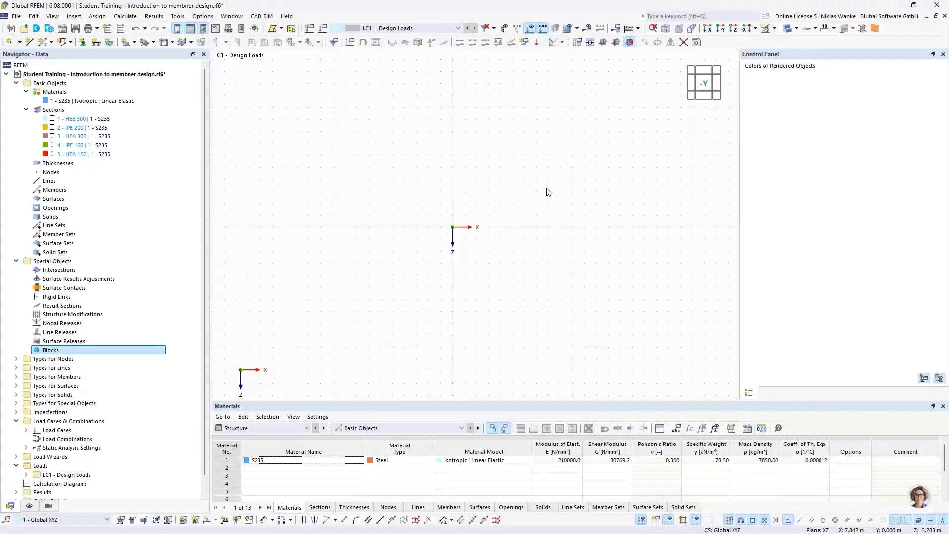
pyautogui.click(944, 55)
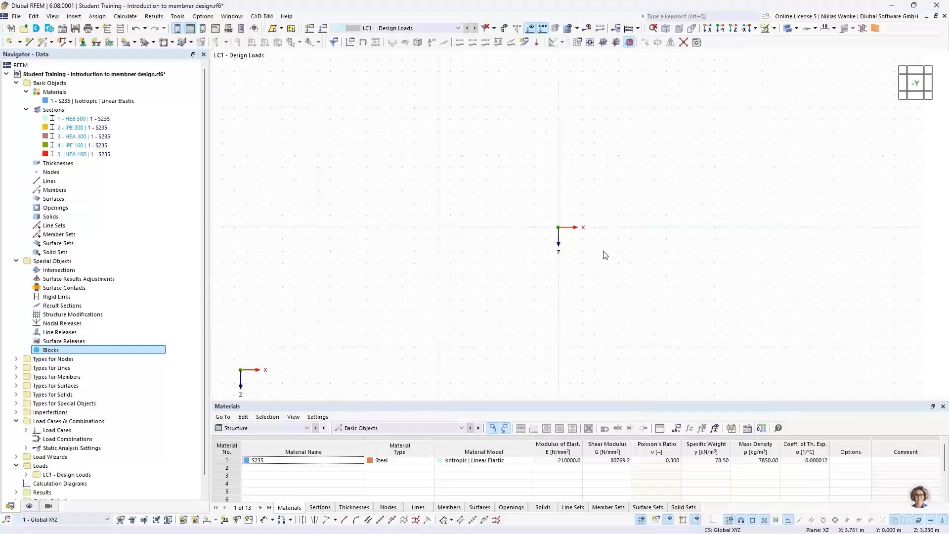
pyautogui.moveTo(581, 244); pyautogui.dragTo(482, 265, button='middle')
pyautogui.moveTo(415, 289); pyautogui.dragTo(466, 269, button='middle')
# Model a vertical 10 m beam member with section HEB 300 in S235 from the origin up to Z = -10 m.
pyautogui.click(43, 41)
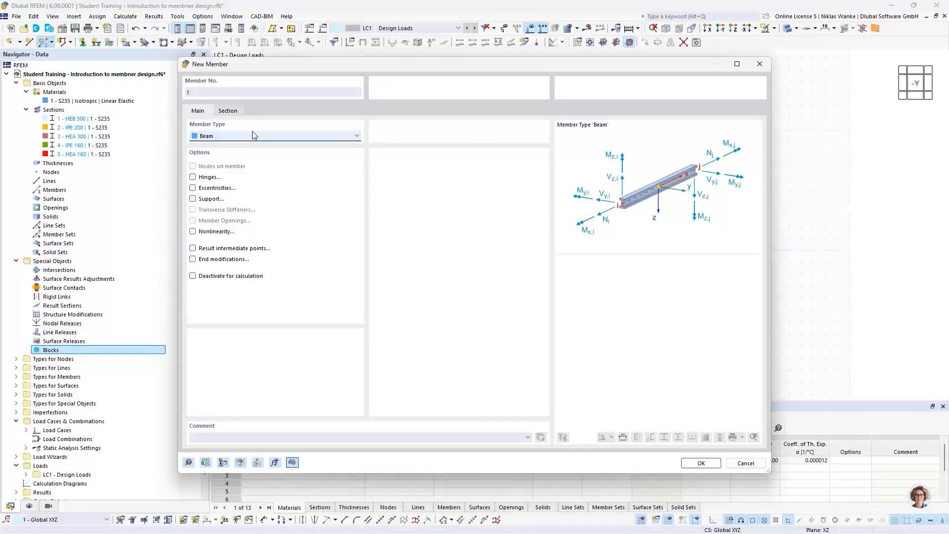
pyautogui.click(228, 111)
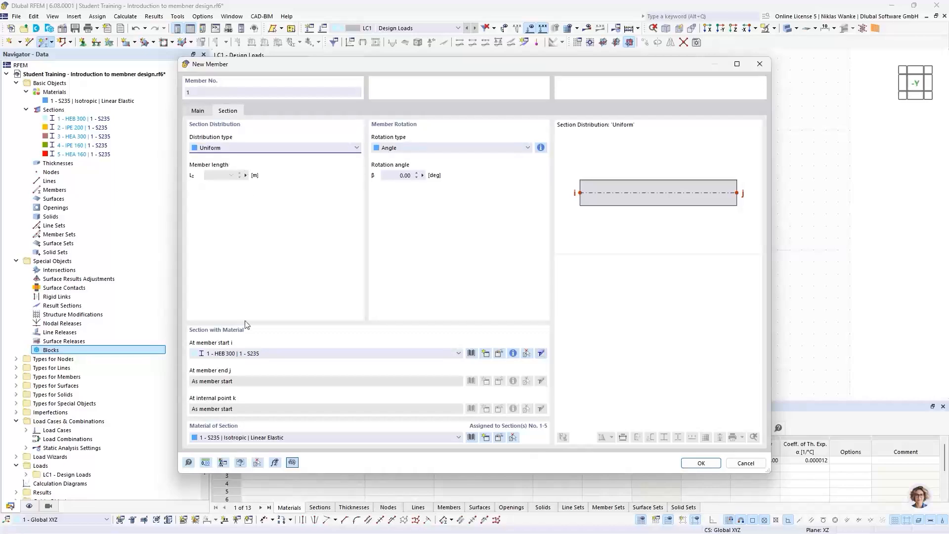
pyautogui.click(696, 465)
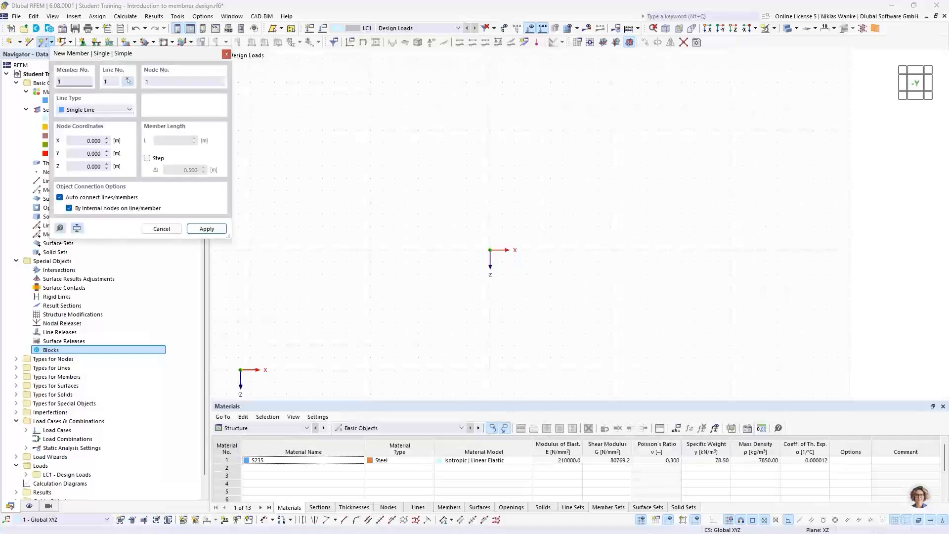
pyautogui.click(490, 249)
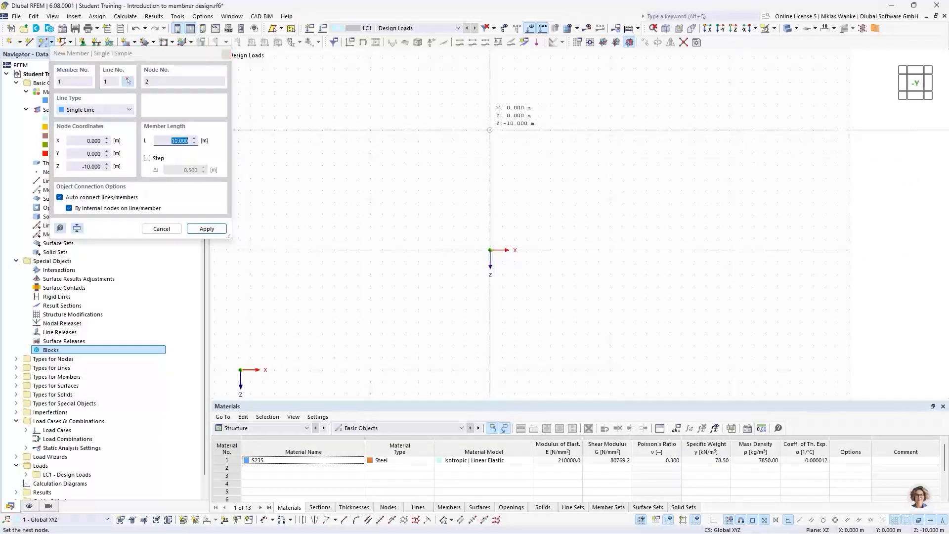
pyautogui.click(493, 137)
pyautogui.press('Escape')
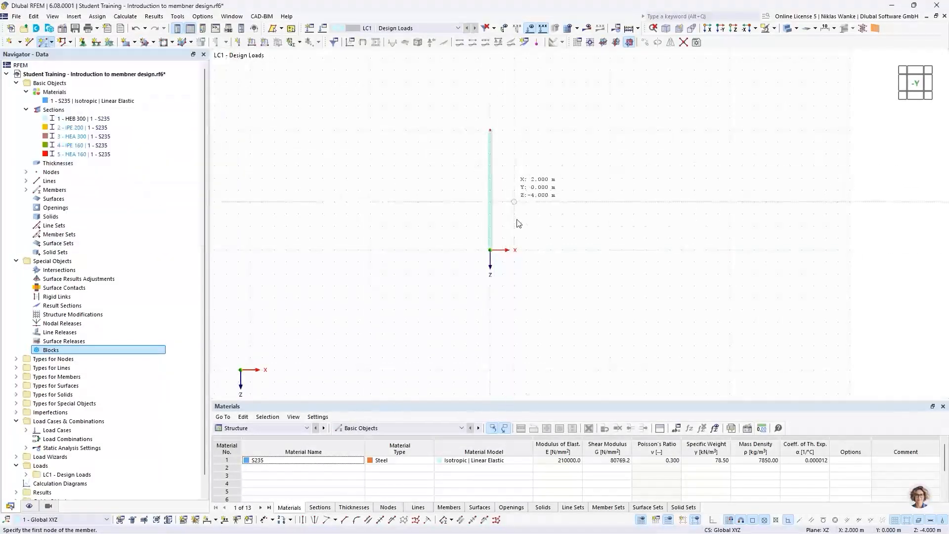
# Add a linear length dimension to the column in the second plane, with the dimension line offset about 2.3 m.
pyautogui.click(215, 519)
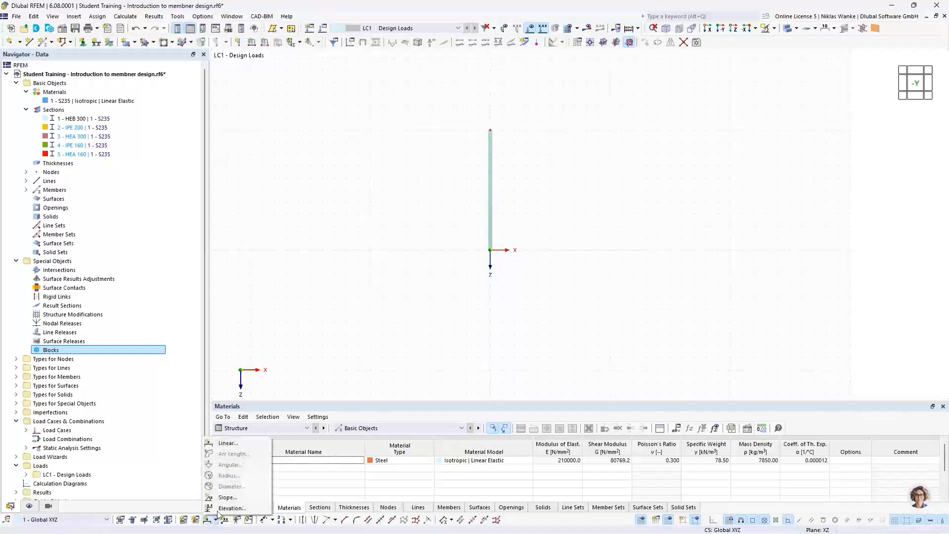
pyautogui.click(222, 443)
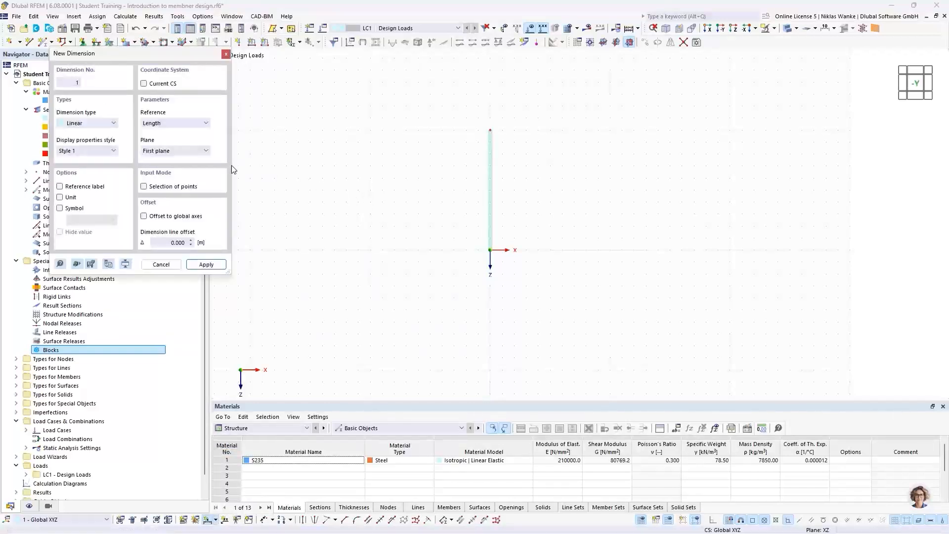
pyautogui.click(194, 151)
pyautogui.click(196, 161)
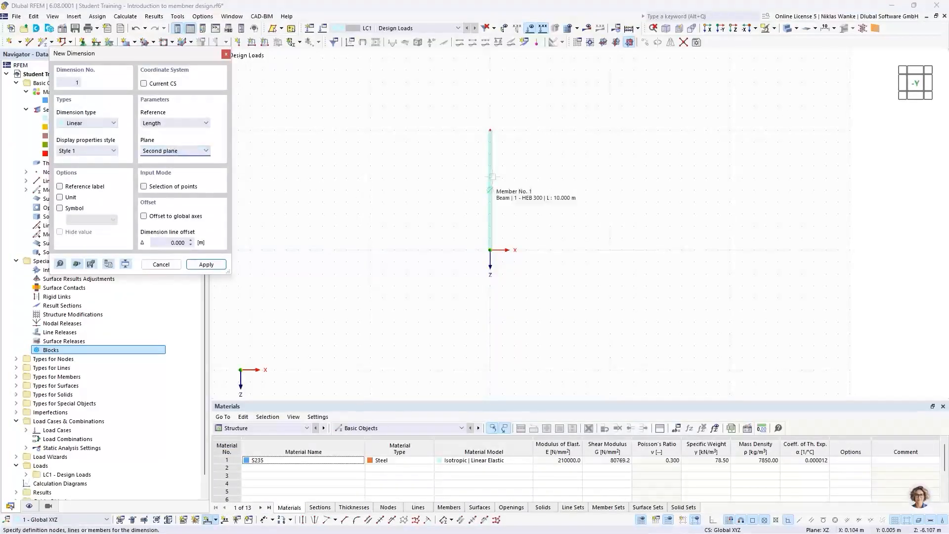
pyautogui.click(491, 177)
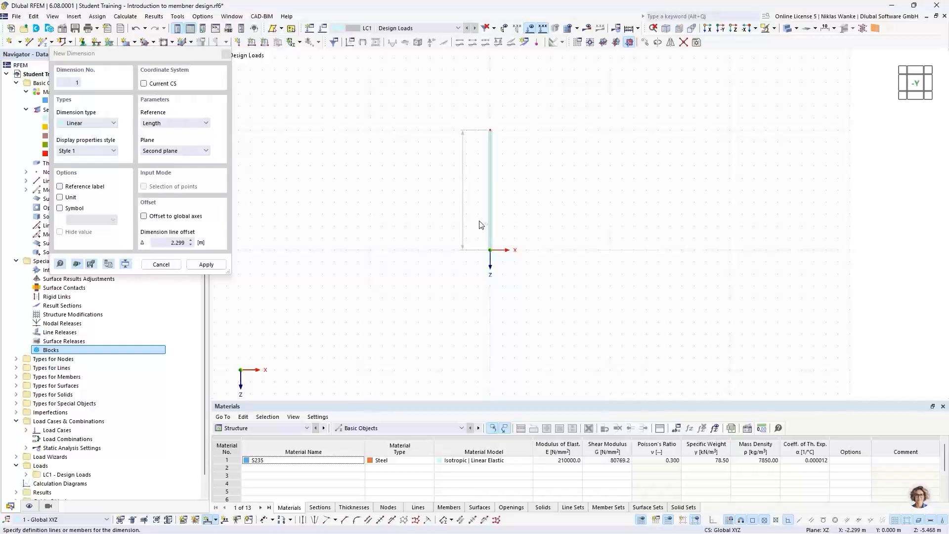
pyautogui.click(461, 188)
pyautogui.press('Escape')
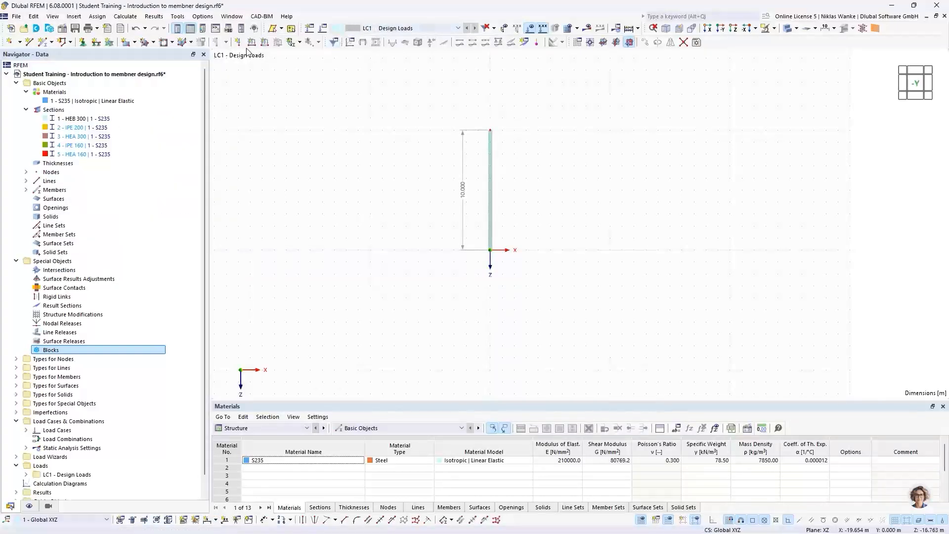
# Assign the fixed nodal support "Fest" to the node at the column's base.
pyautogui.click(83, 42)
pyautogui.click(371, 220)
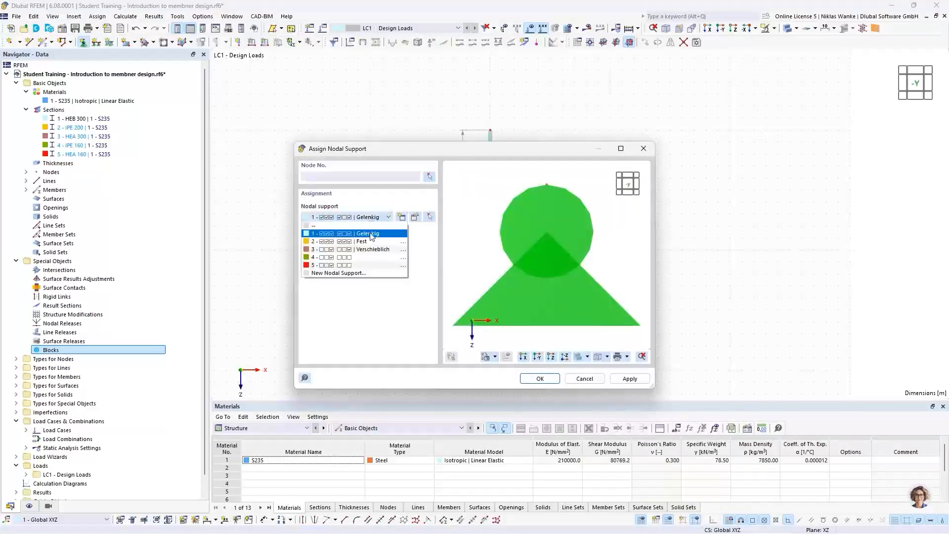
pyautogui.click(355, 236)
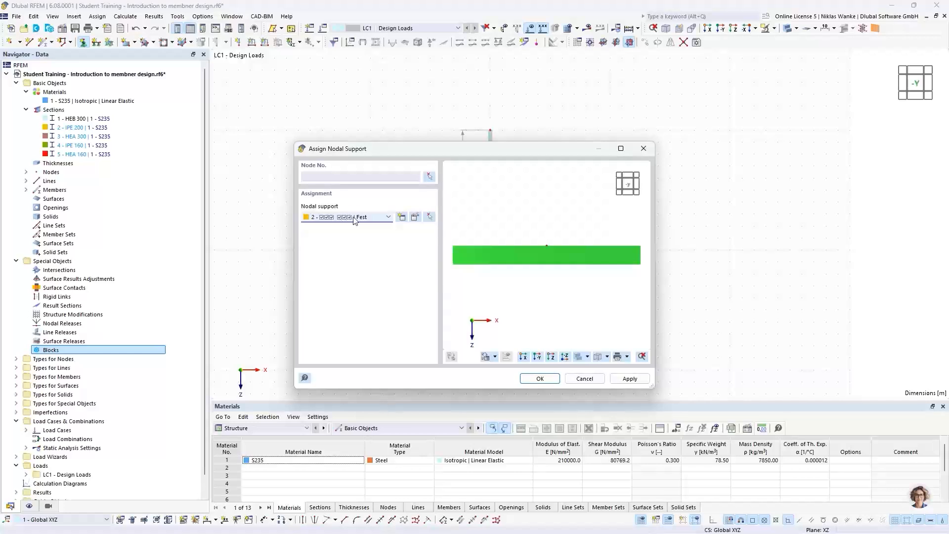
pyautogui.click(540, 379)
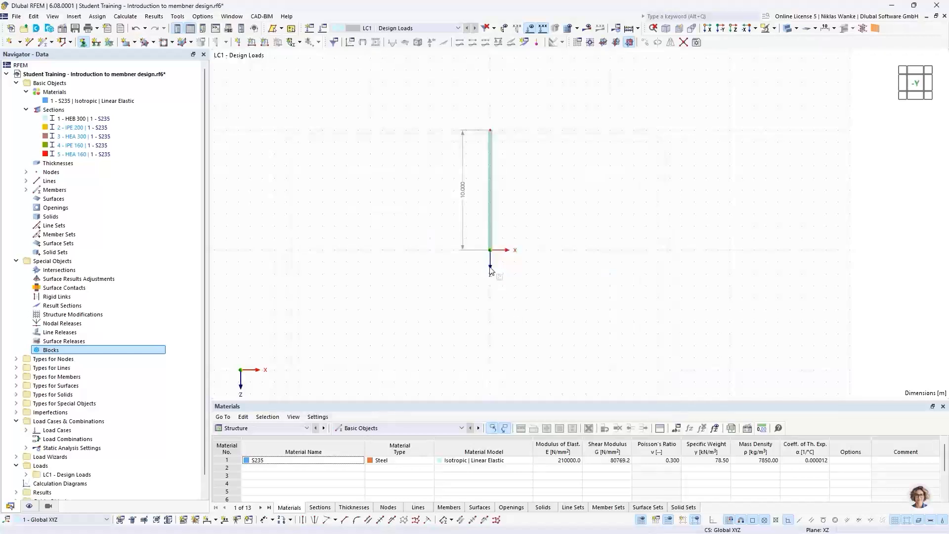
pyautogui.scroll(4, 489, 270)
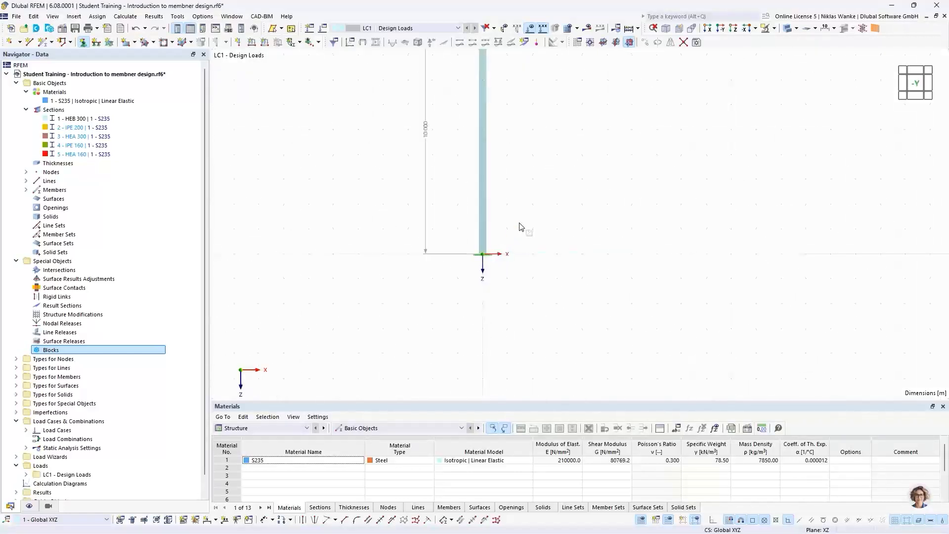
# Apply a nodal load of type Components with Fx 10 kN and Fz 100 kN to the column's top node in LC1.
pyautogui.moveTo(524, 232); pyautogui.dragTo(500, 323, button='middle')
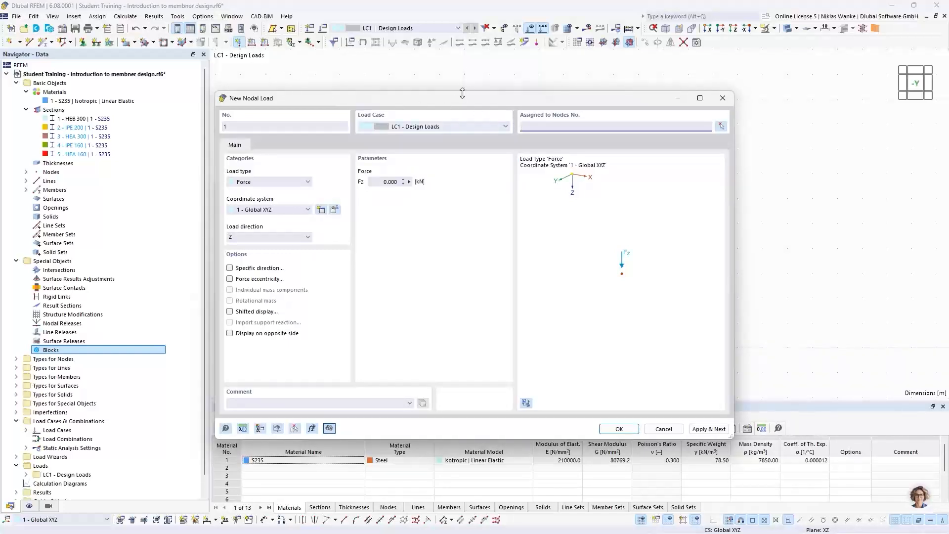
pyautogui.click(247, 182)
pyautogui.click(250, 206)
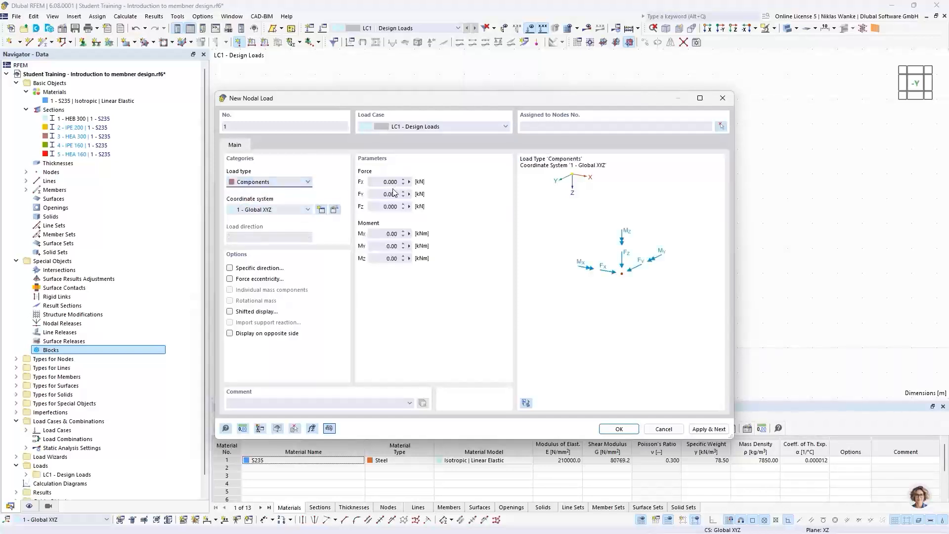
pyautogui.moveTo(380, 182); pyautogui.dragTo(405, 180)
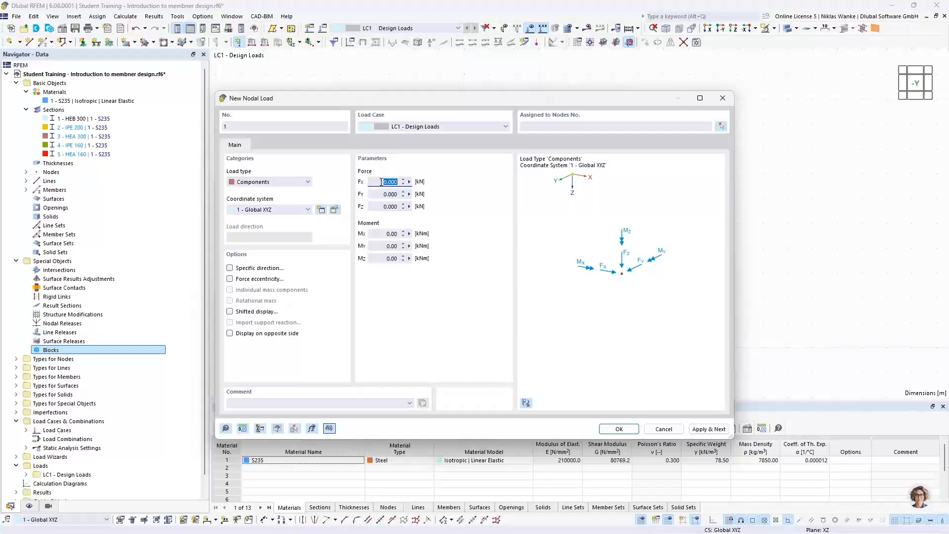
pyautogui.moveTo(381, 182); pyautogui.dragTo(404, 184)
pyautogui.write('10')
pyautogui.moveTo(378, 206); pyautogui.dragTo(406, 206)
pyautogui.write('100')
pyautogui.click(719, 127)
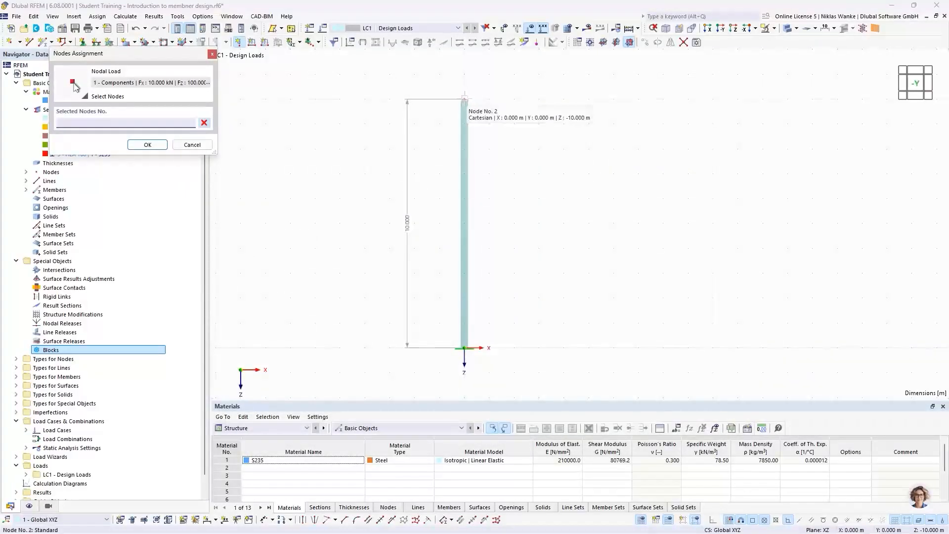
pyautogui.click(465, 100)
pyautogui.click(146, 145)
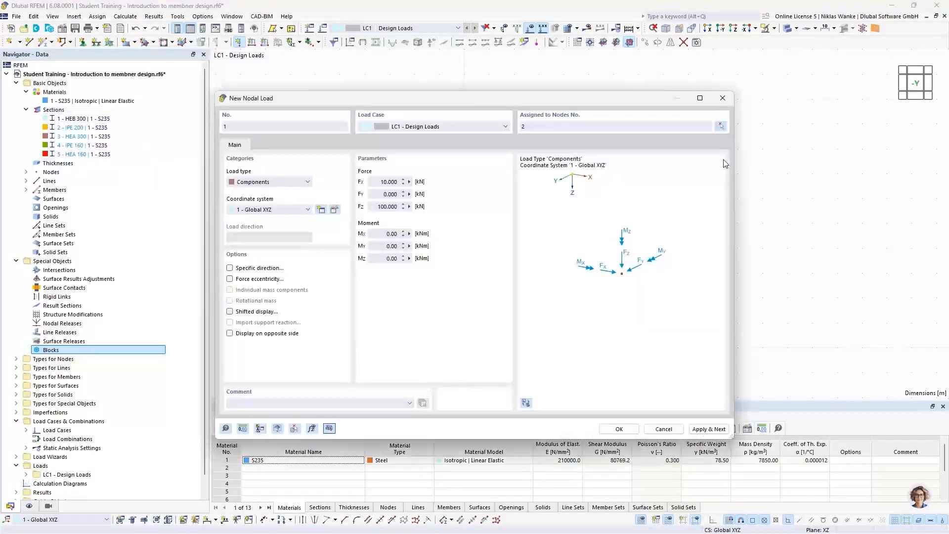
pyautogui.click(618, 428)
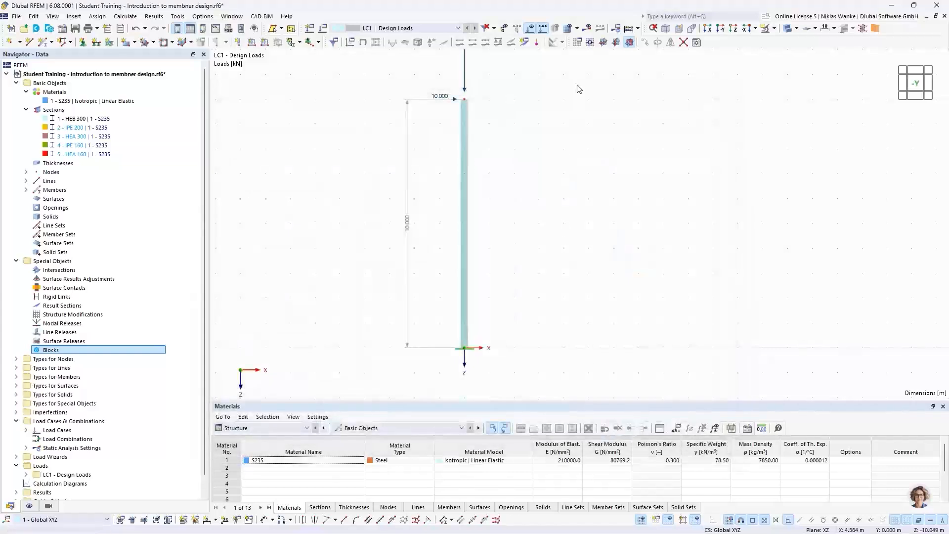
# Copy load case LC1, name the copy "Design Loads (2nd order theory)" and assign it the static analysis settings SA2 - Second-order (P-Δ).
pyautogui.scroll(-2, 494, 262)
pyautogui.moveTo(483, 278); pyautogui.dragTo(485, 268, button='middle')
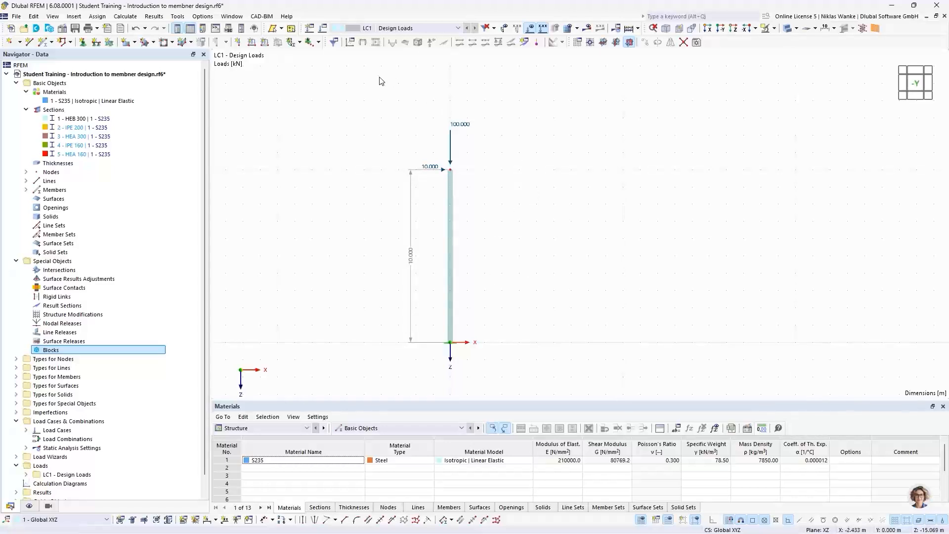
pyautogui.click(323, 29)
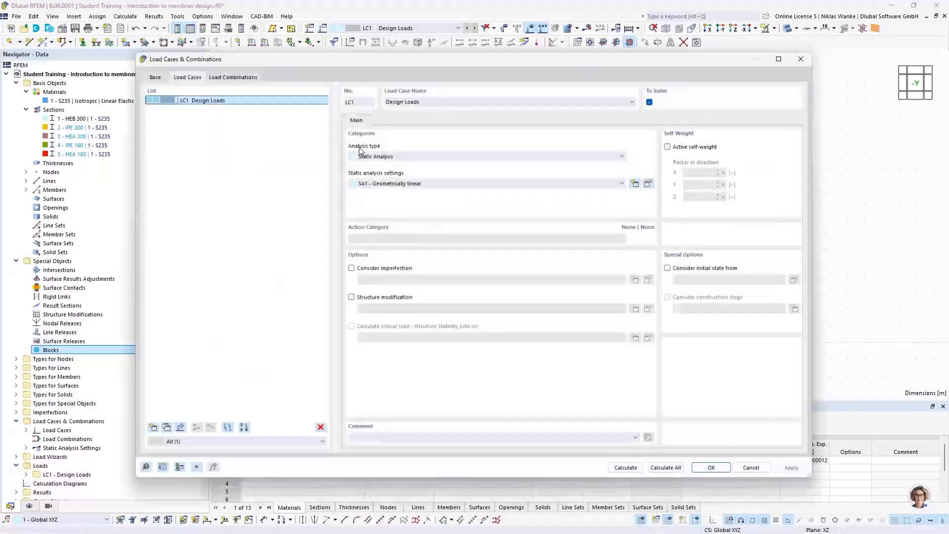
pyautogui.moveTo(436, 59); pyautogui.dragTo(458, 48)
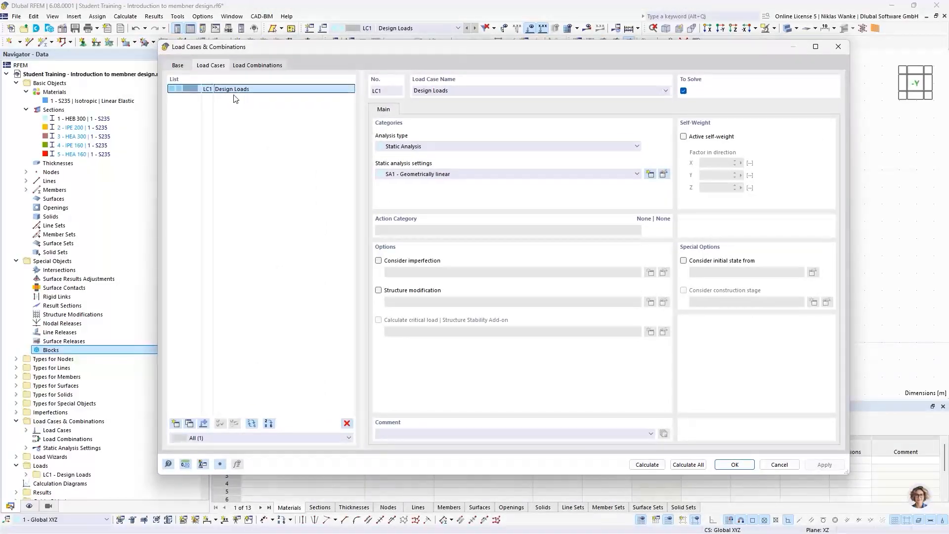
pyautogui.click(190, 423)
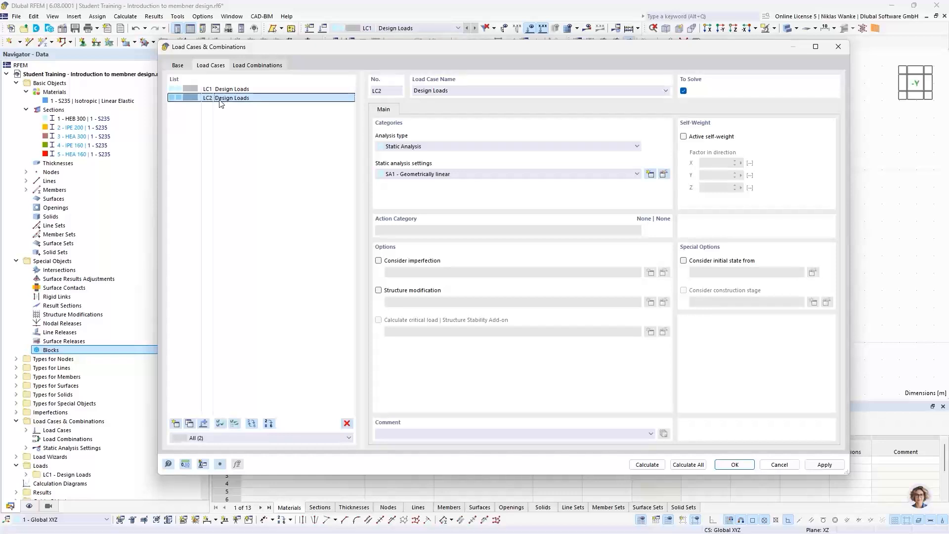
pyautogui.click(453, 91)
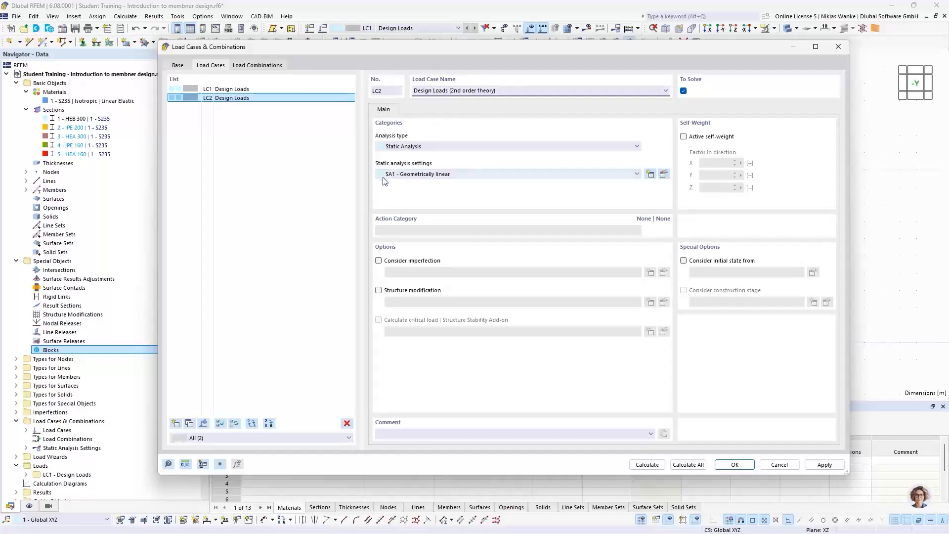
pyautogui.click(424, 176)
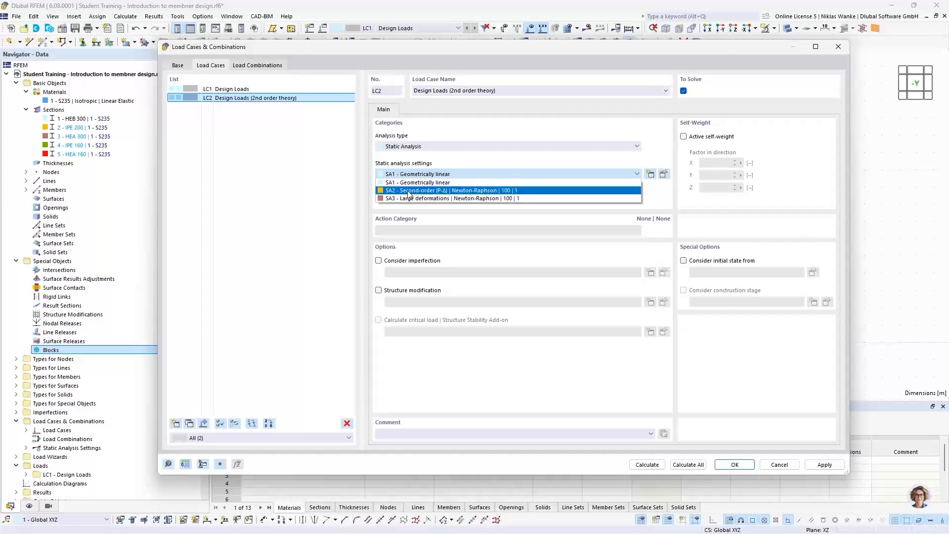
pyautogui.click(409, 191)
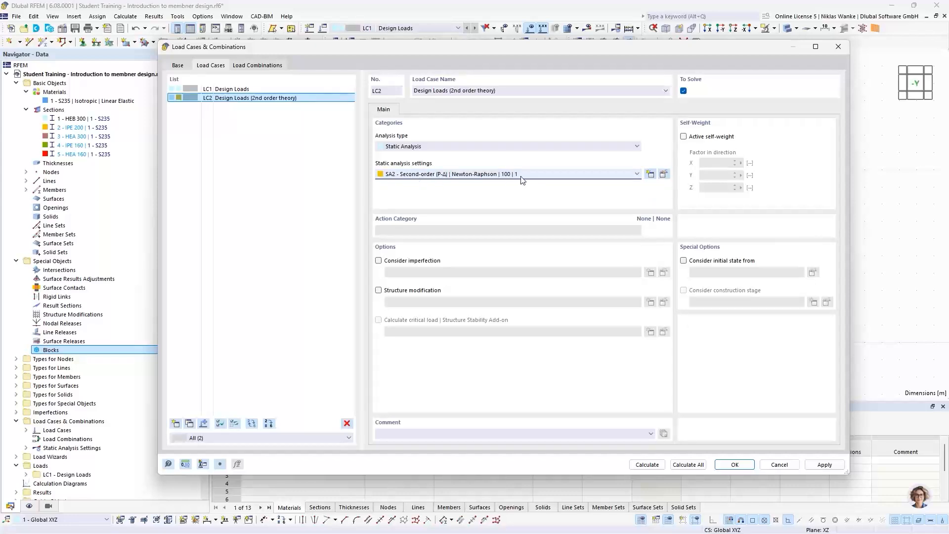
# Review the SA2 static analysis settings, including analysis type, iterative method, maximum iterations and number of load increments.
pyautogui.click(664, 174)
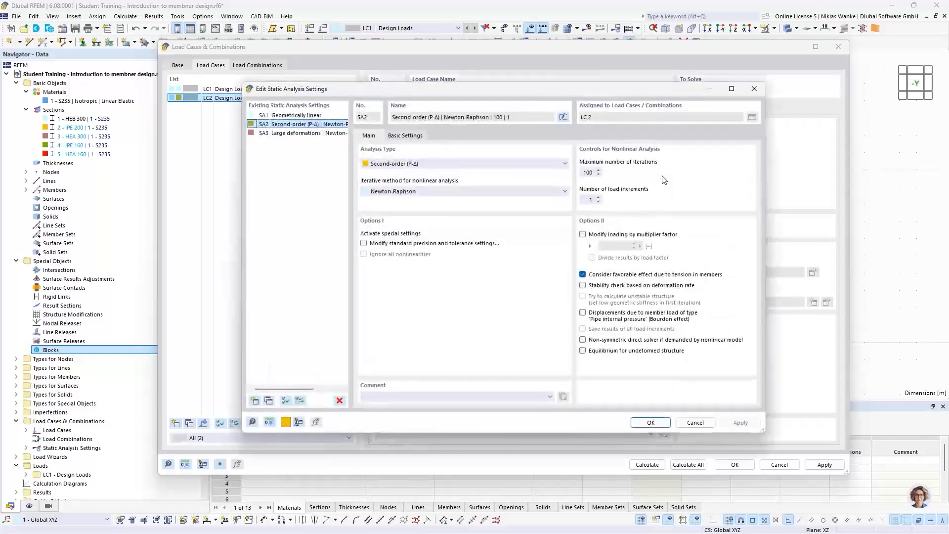
pyautogui.moveTo(545, 88)
pyautogui.mouseDown()
pyautogui.moveTo(554, 78)
pyautogui.moveTo(556, 90)
pyautogui.moveTo(555, 82)
pyautogui.mouseUp()
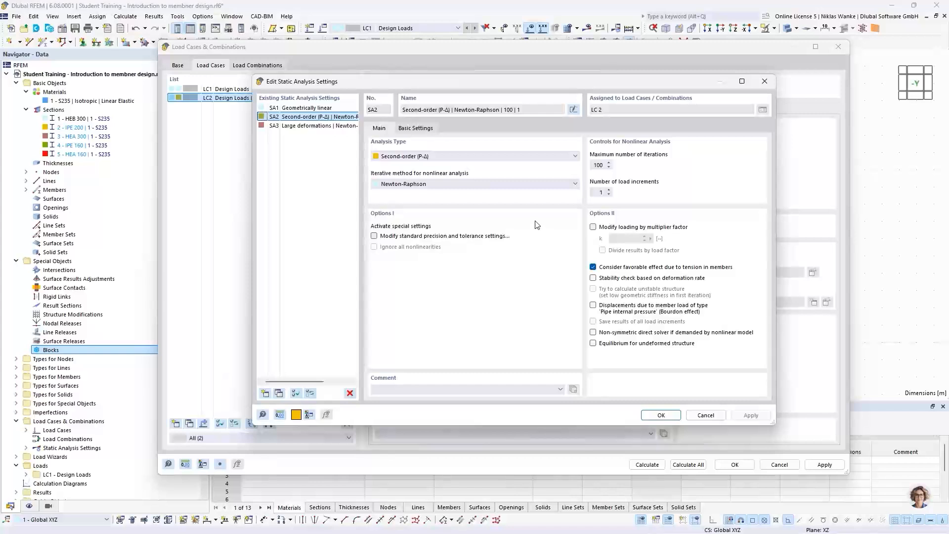
pyautogui.click(486, 157)
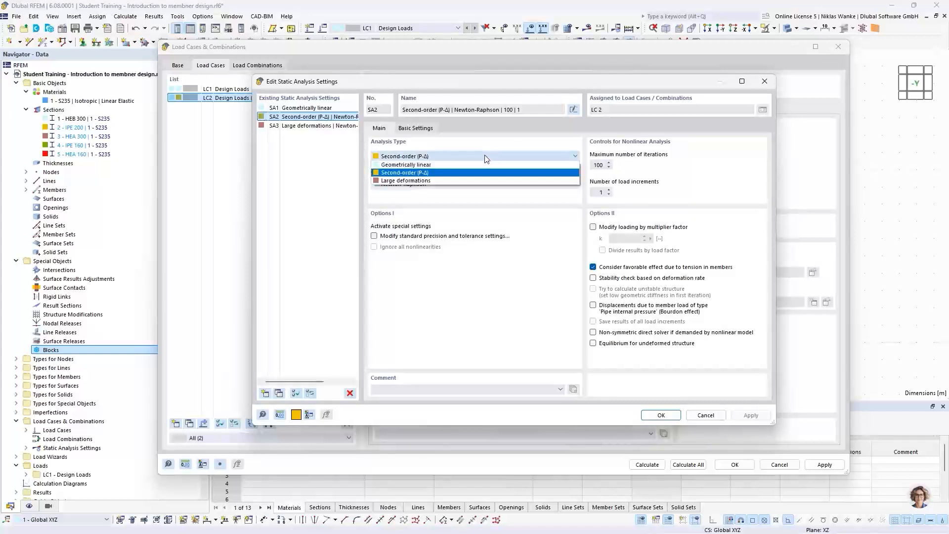
pyautogui.click(416, 156)
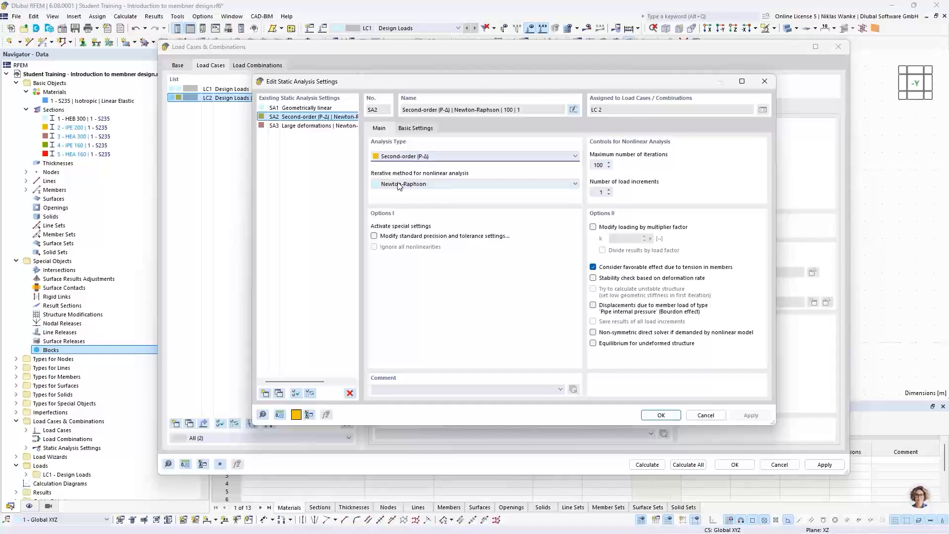
pyautogui.click(398, 185)
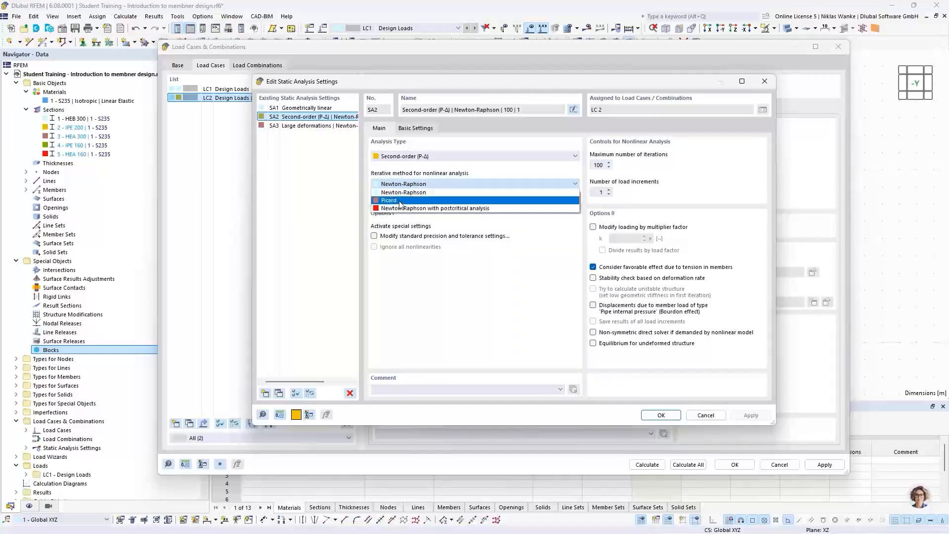
pyautogui.click(427, 183)
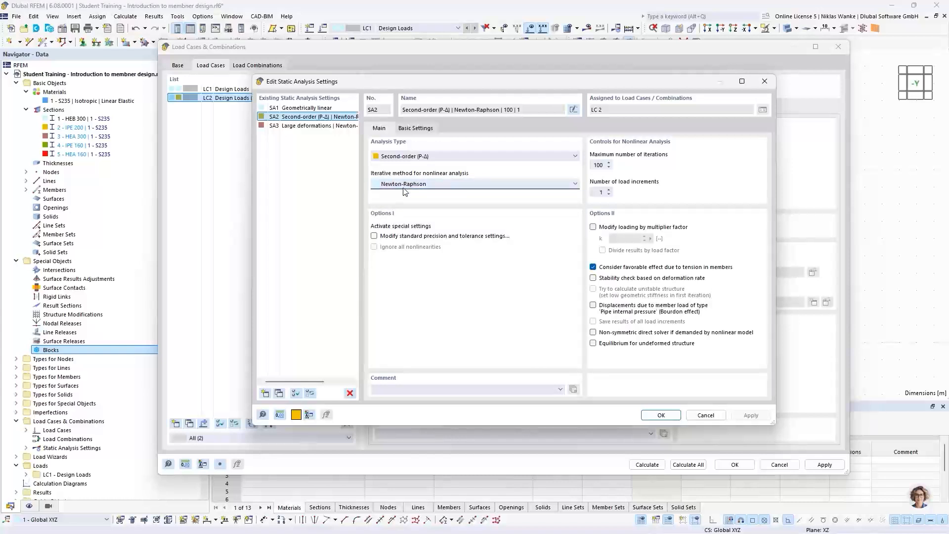
pyautogui.click(595, 165)
pyautogui.click(599, 192)
pyautogui.click(403, 158)
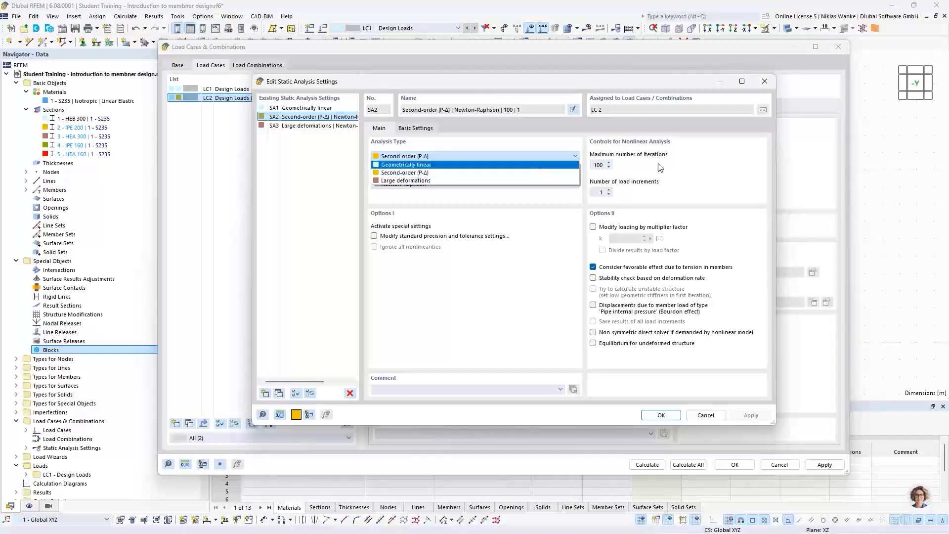
pyautogui.click(744, 164)
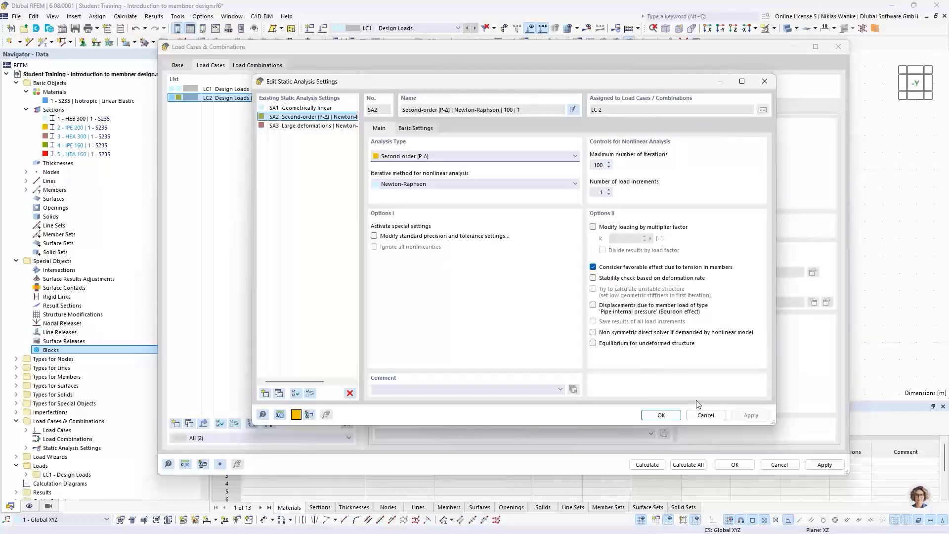
pyautogui.click(659, 417)
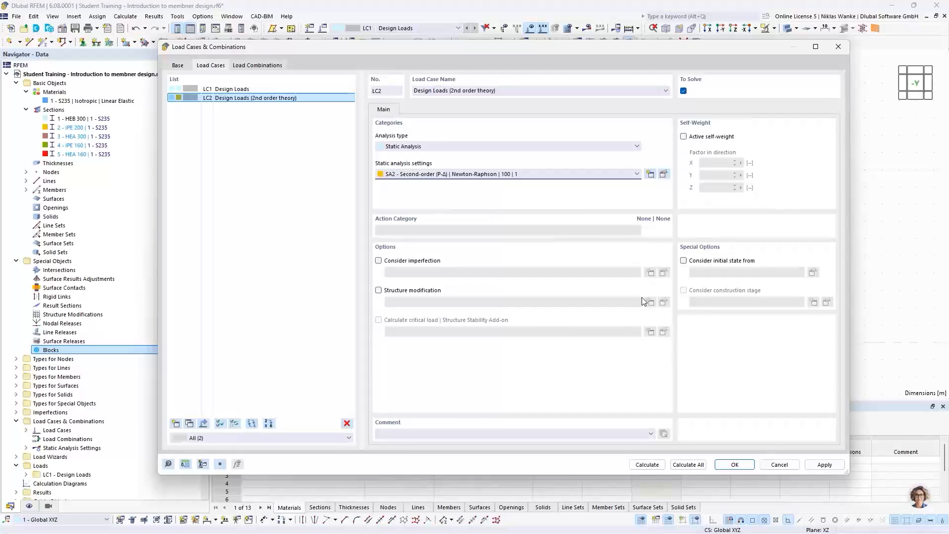
# Accept the load case definitions and switch the model display between LC1 and LC2 to compare their loads.
pyautogui.click(734, 464)
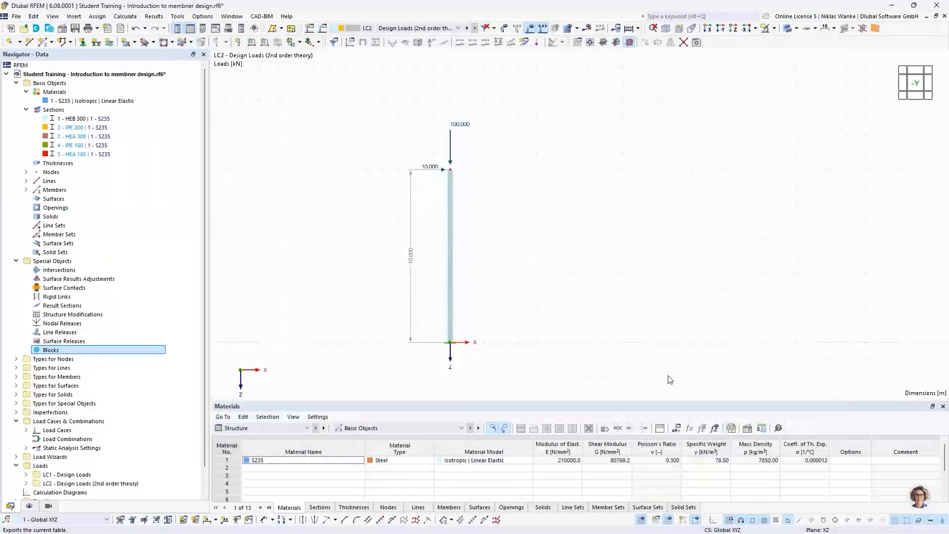
pyautogui.click(429, 28)
pyautogui.click(425, 37)
pyautogui.click(429, 28)
pyautogui.click(429, 46)
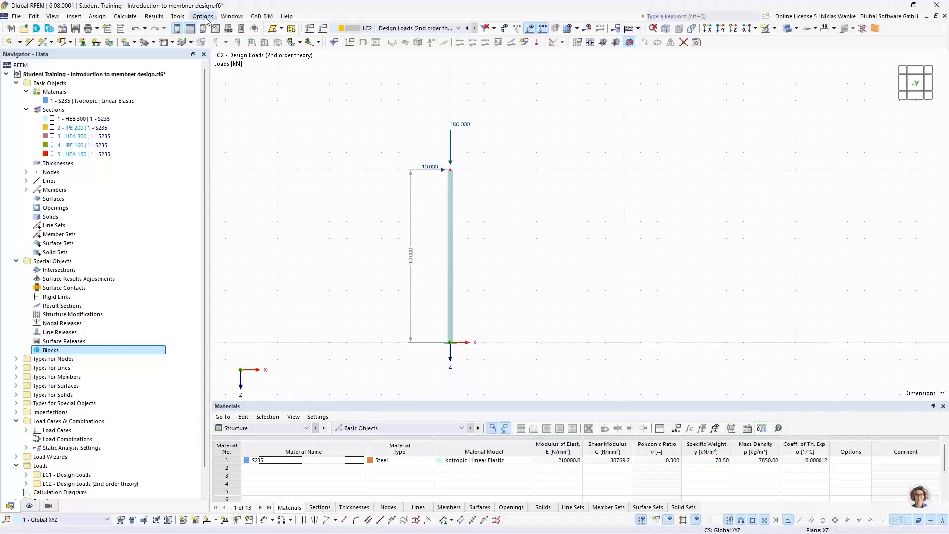
# Open a second window of the model, tile both windows vertically and centre the column in each view.
pyautogui.click(232, 16)
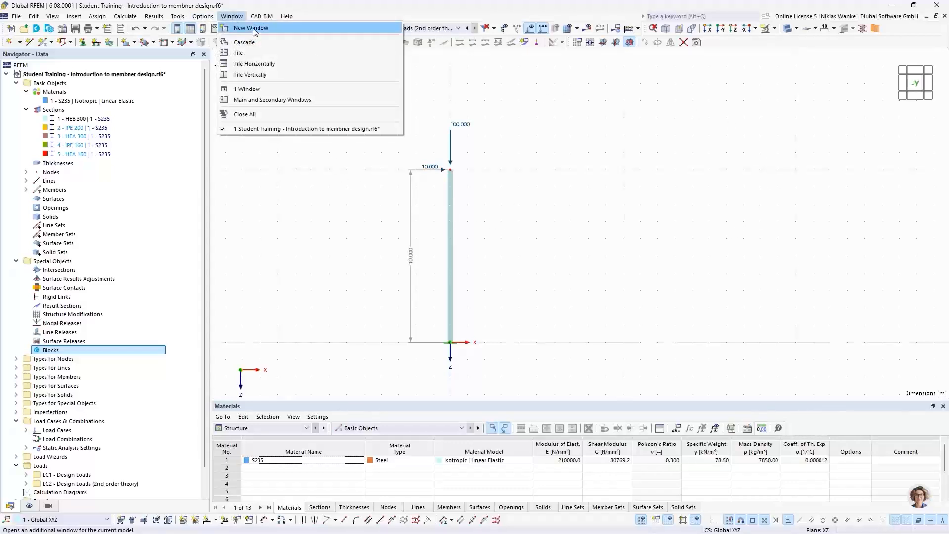
pyautogui.click(252, 28)
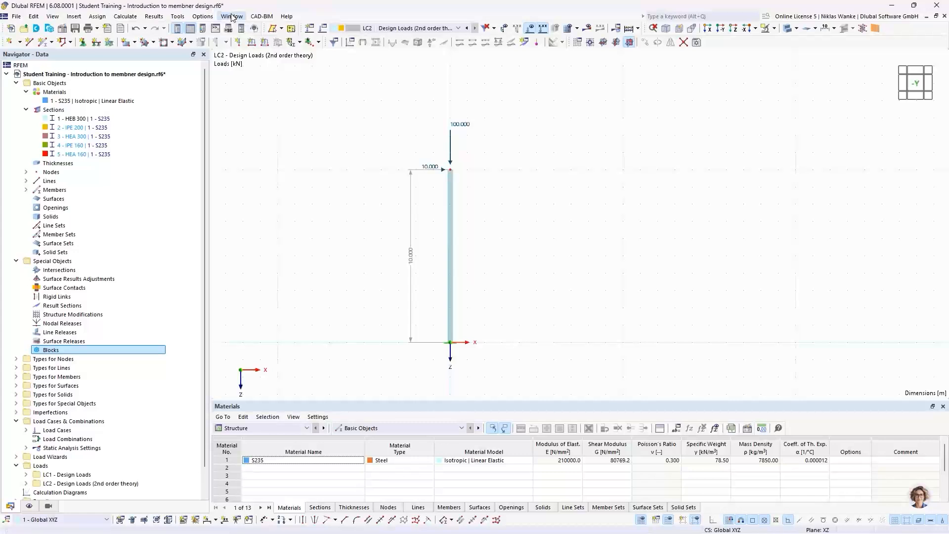
pyautogui.click(228, 17)
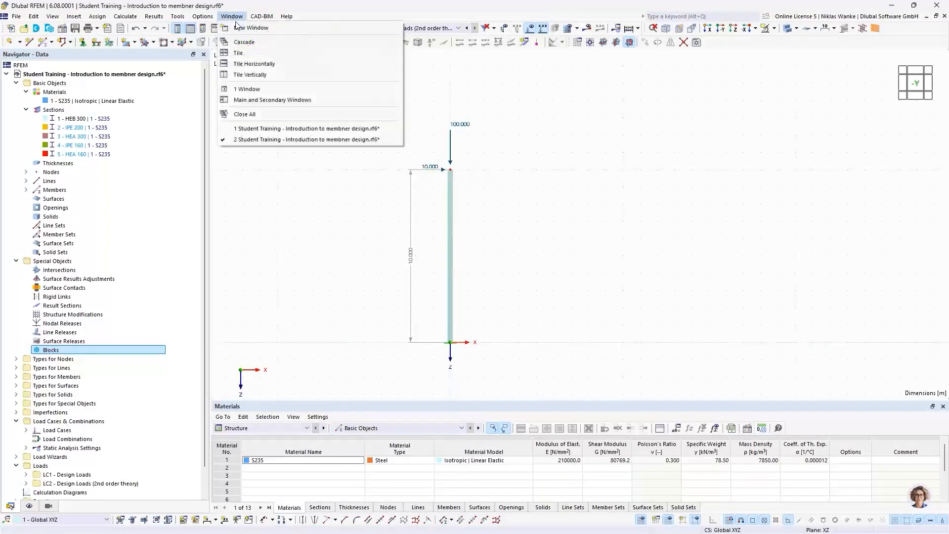
pyautogui.click(250, 75)
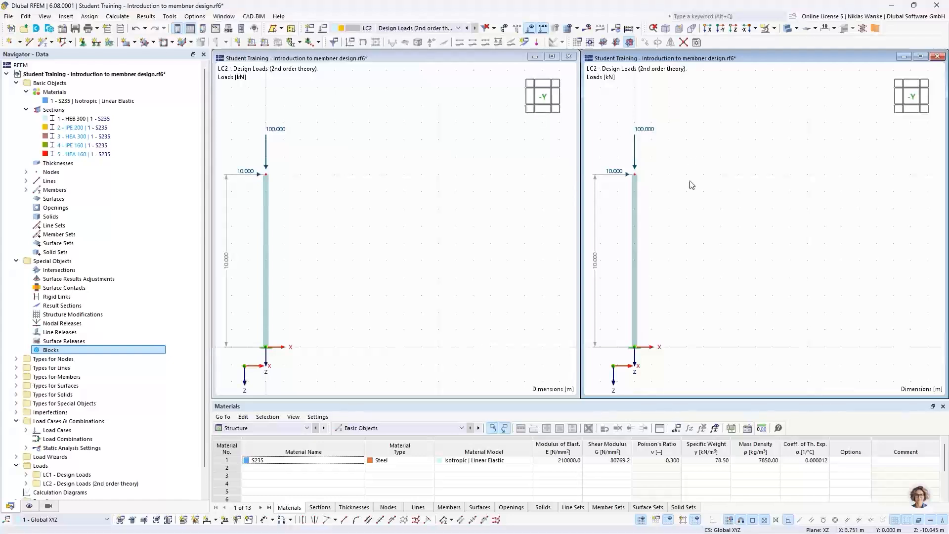
pyautogui.moveTo(371, 205); pyautogui.dragTo(465, 191, button='middle')
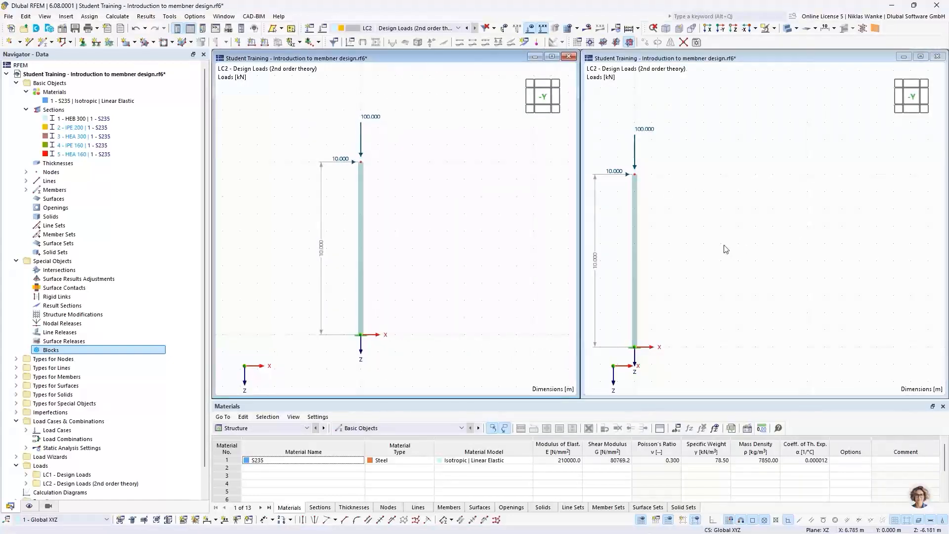
pyautogui.moveTo(744, 241); pyautogui.dragTo(833, 205, button='middle')
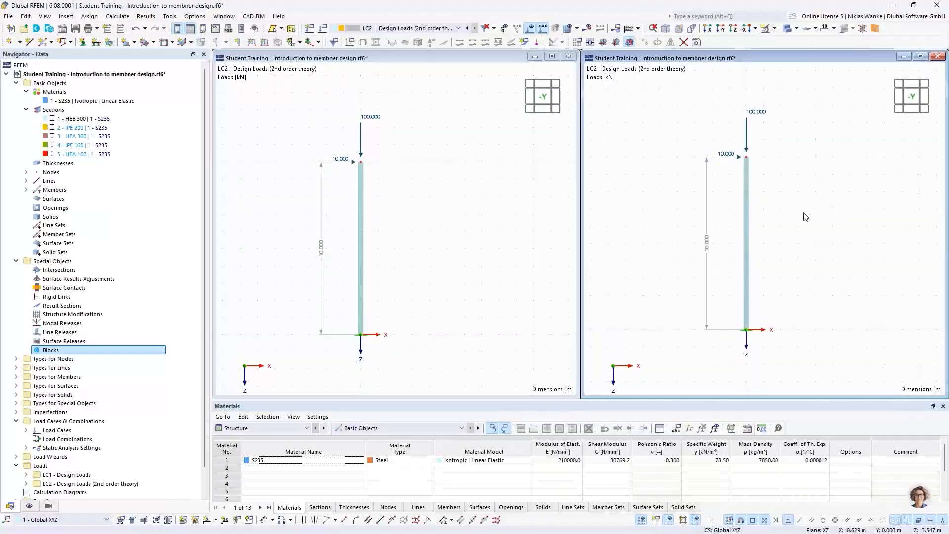
# Show load case LC1 - Design Loads in the first window while keeping LC2 in the second.
pyautogui.click(425, 177)
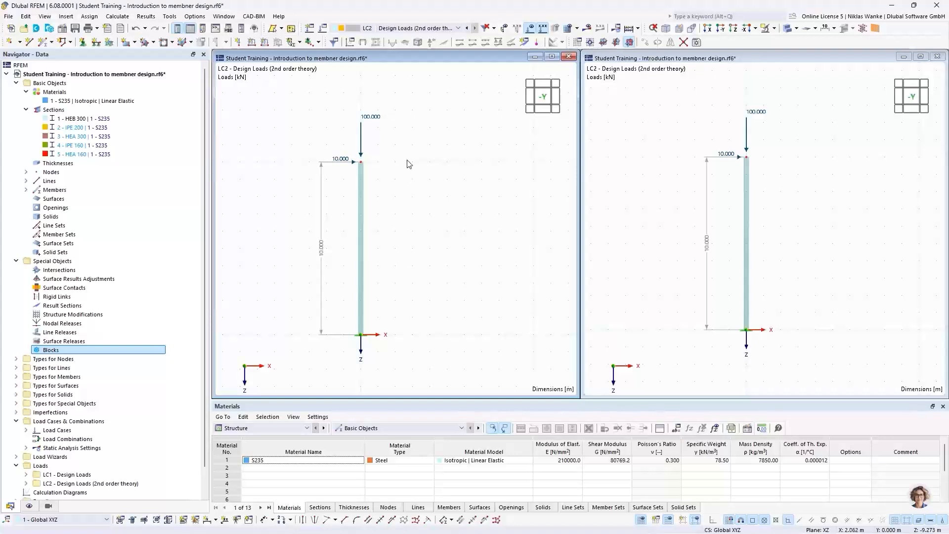
pyautogui.click(400, 29)
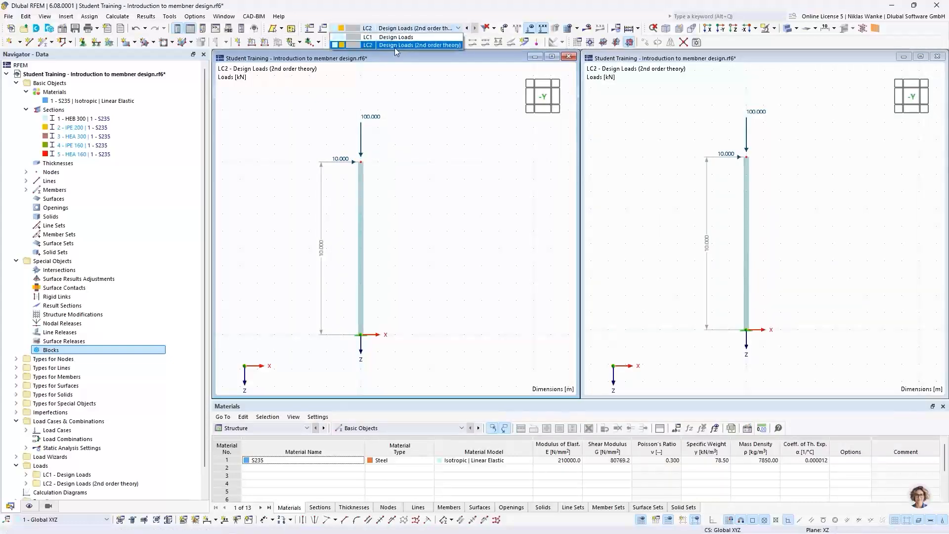
pyautogui.click(378, 37)
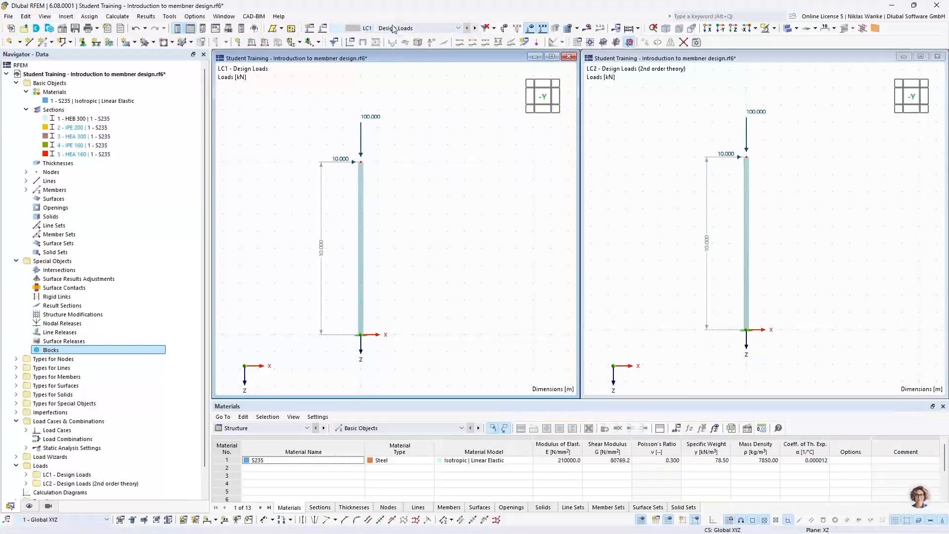
pyautogui.click(797, 153)
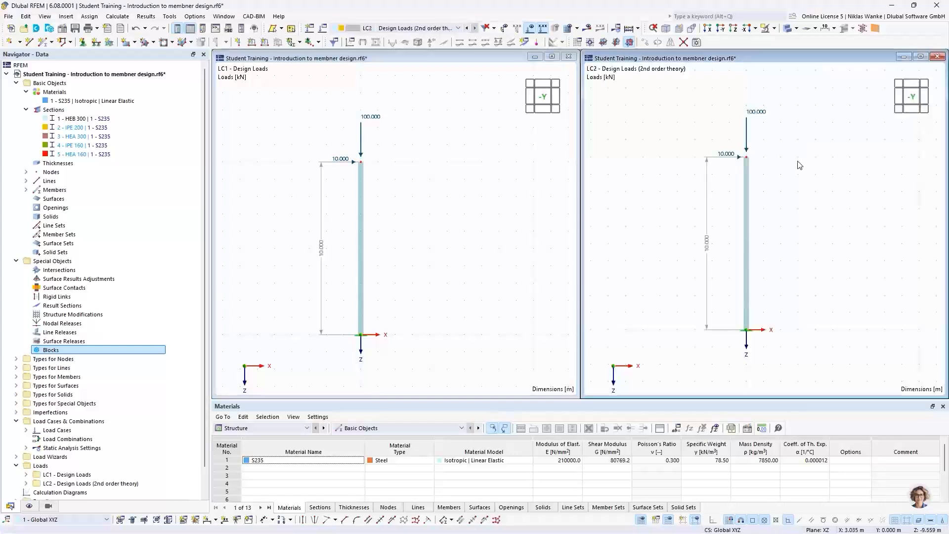
pyautogui.click(410, 28)
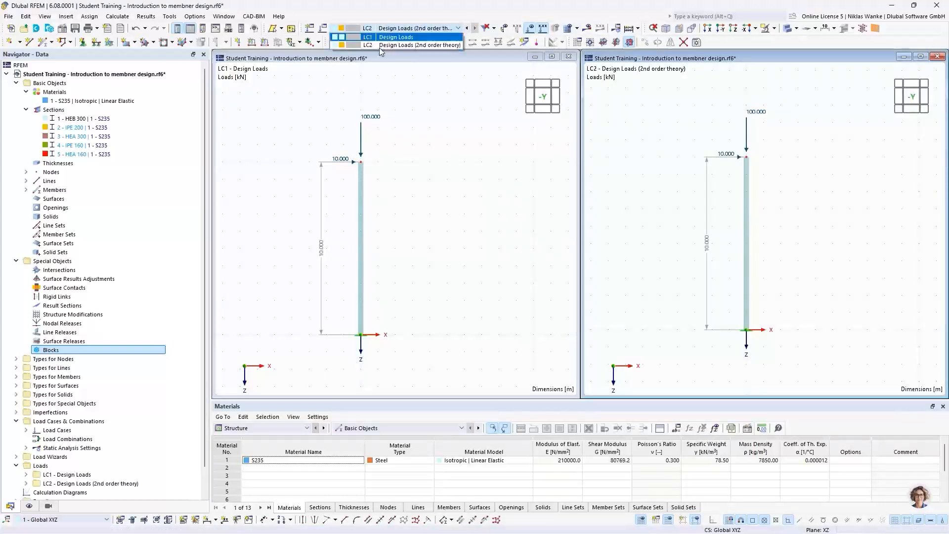
pyautogui.click(475, 143)
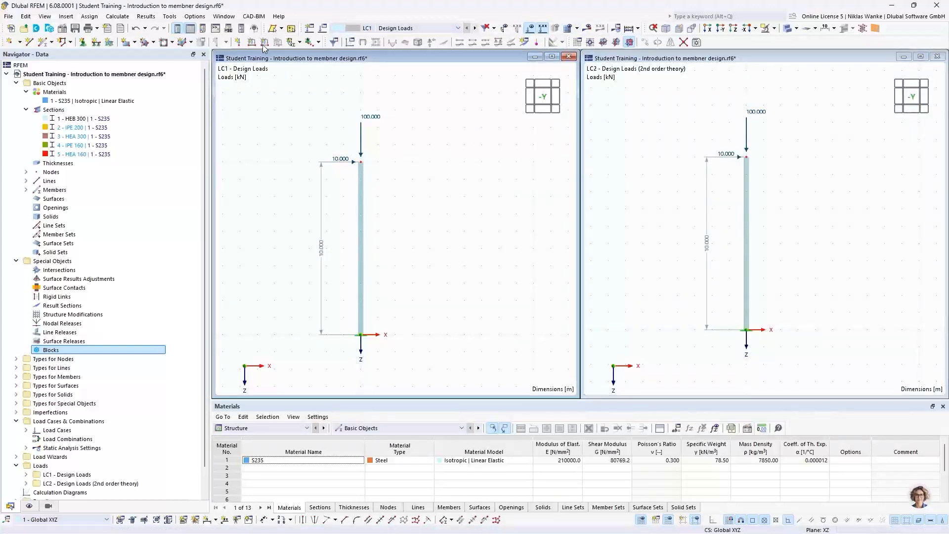
# Calculate all load cases and display the global deformation |u| in both the LC1 and LC2 windows.
pyautogui.click(117, 17)
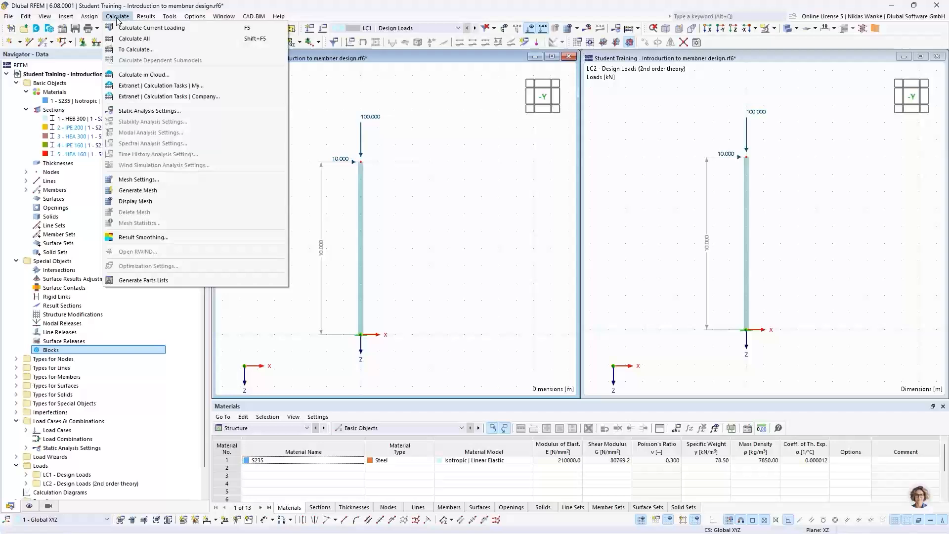
pyautogui.click(131, 39)
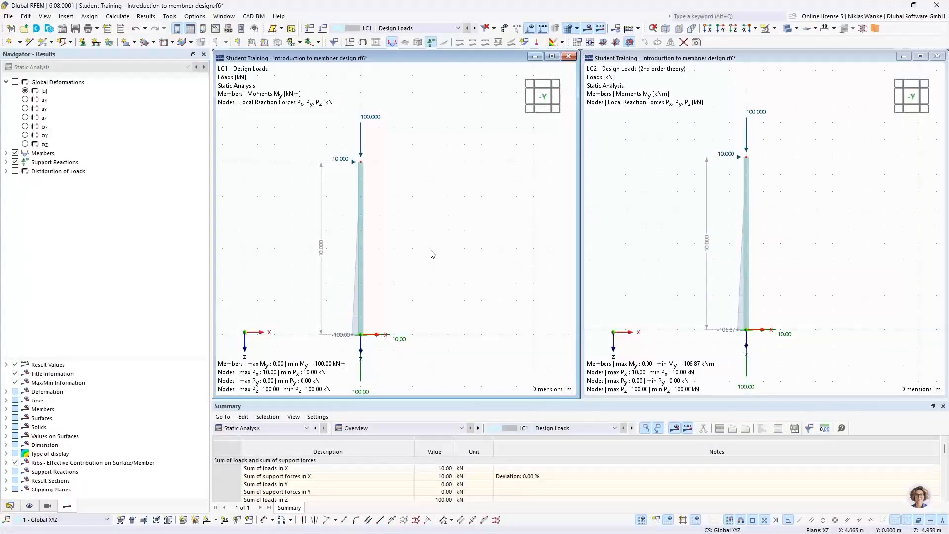
pyautogui.click(25, 91)
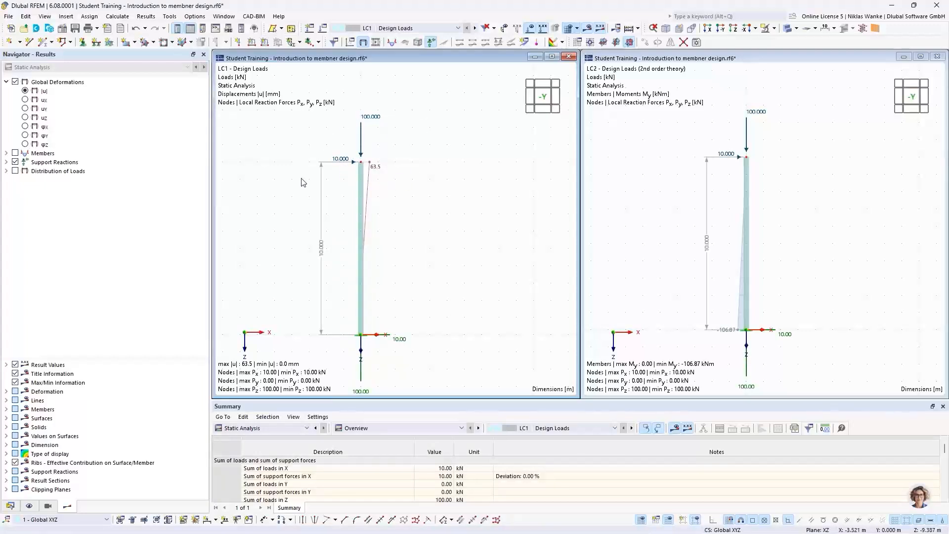
pyautogui.click(727, 183)
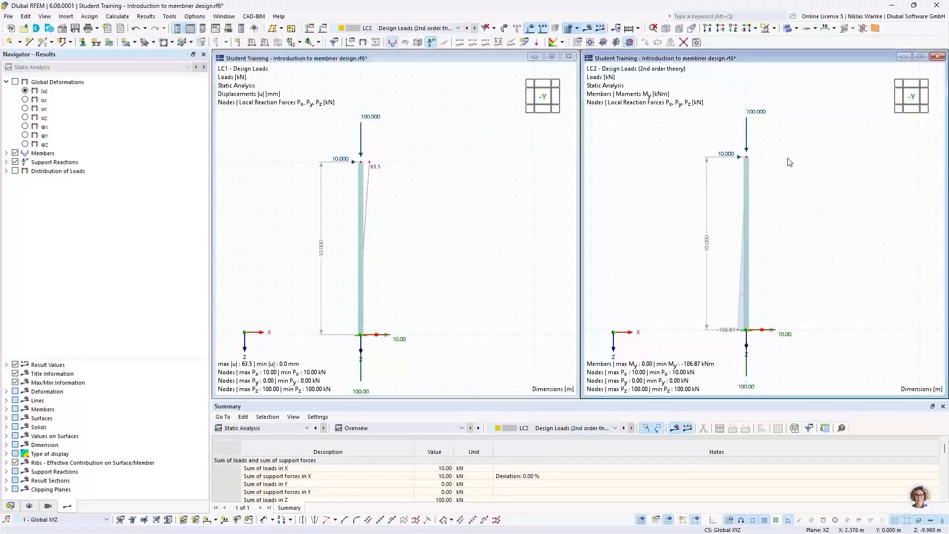
pyautogui.click(25, 91)
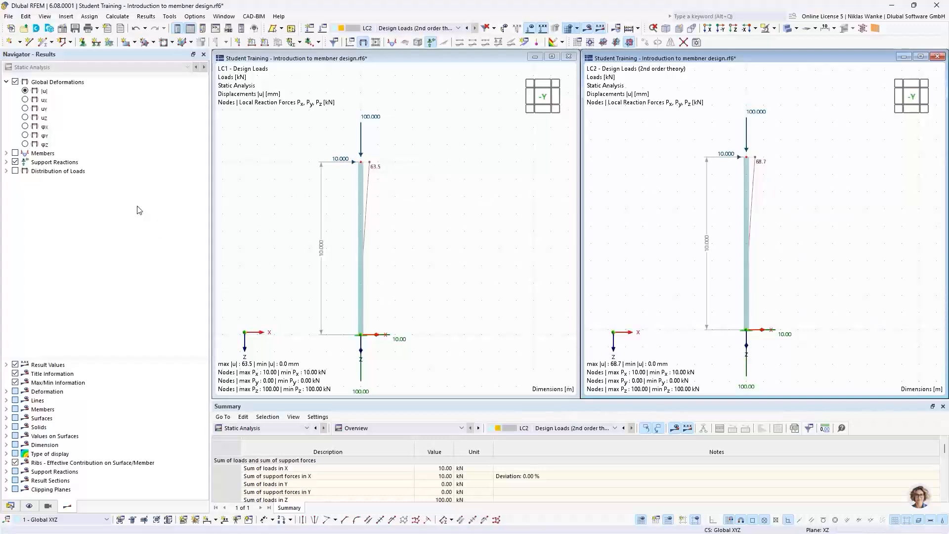
# Display the member moments My for LC1 and LC2 and examine the results at the column's base in both windows.
pyautogui.click(7, 153)
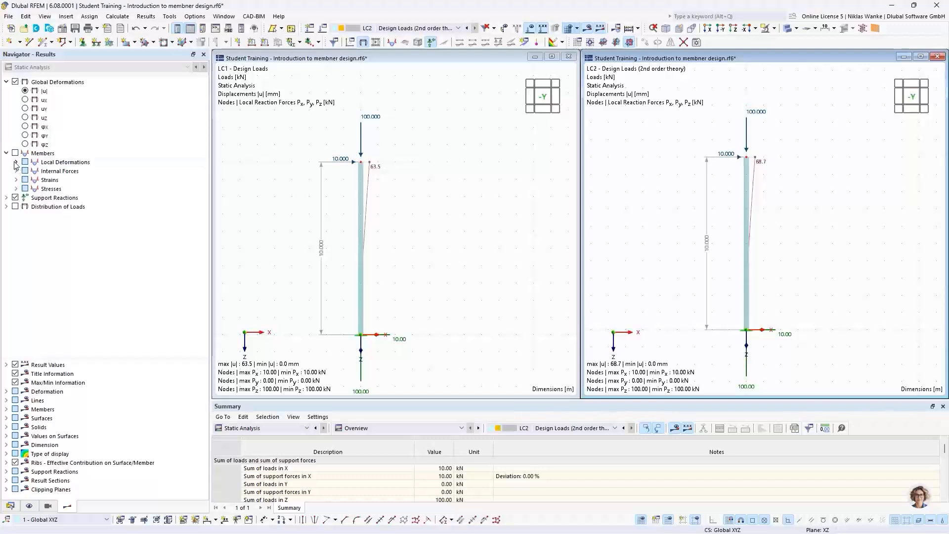
pyautogui.click(16, 171)
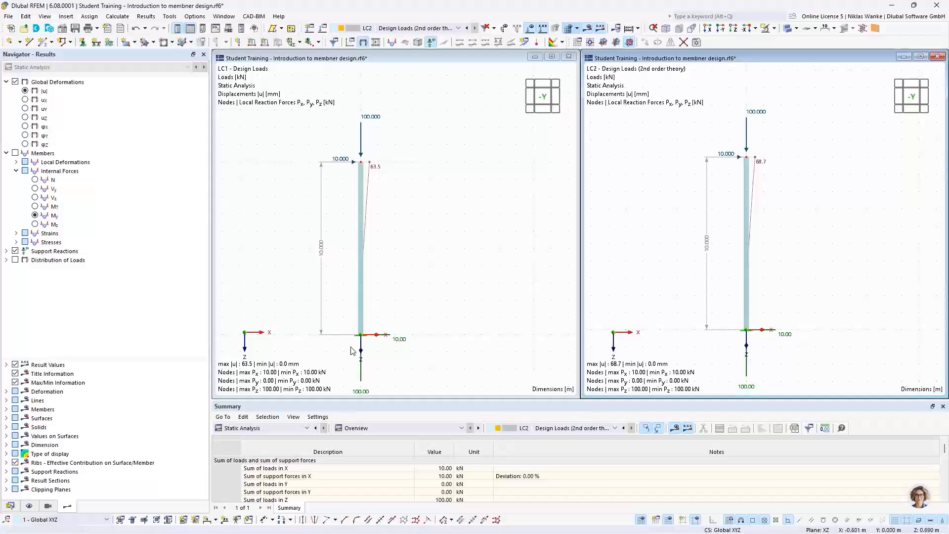
pyautogui.scroll(1, 352, 351)
pyautogui.moveTo(352, 350); pyautogui.dragTo(400, 296, button='middle')
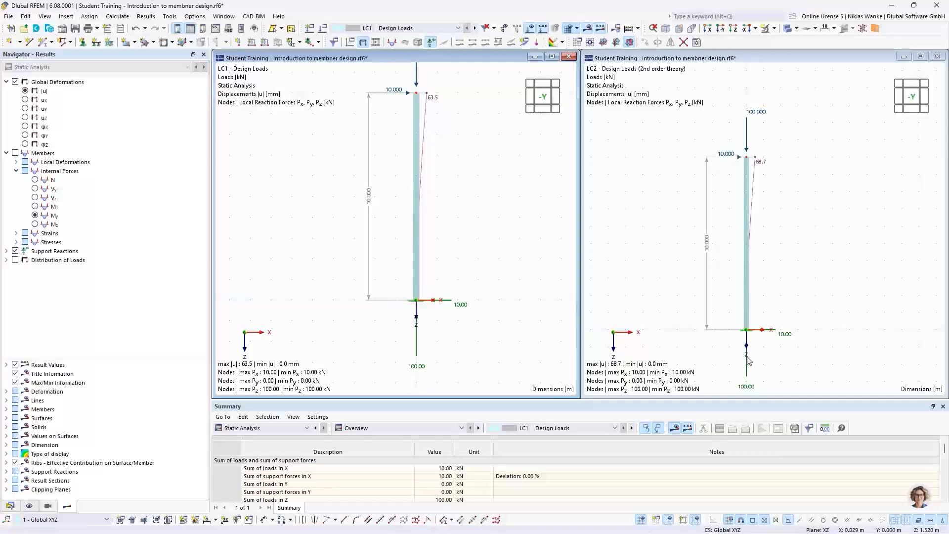
pyautogui.scroll(3, 746, 357)
pyautogui.moveTo(747, 354); pyautogui.dragTo(761, 321, button='middle')
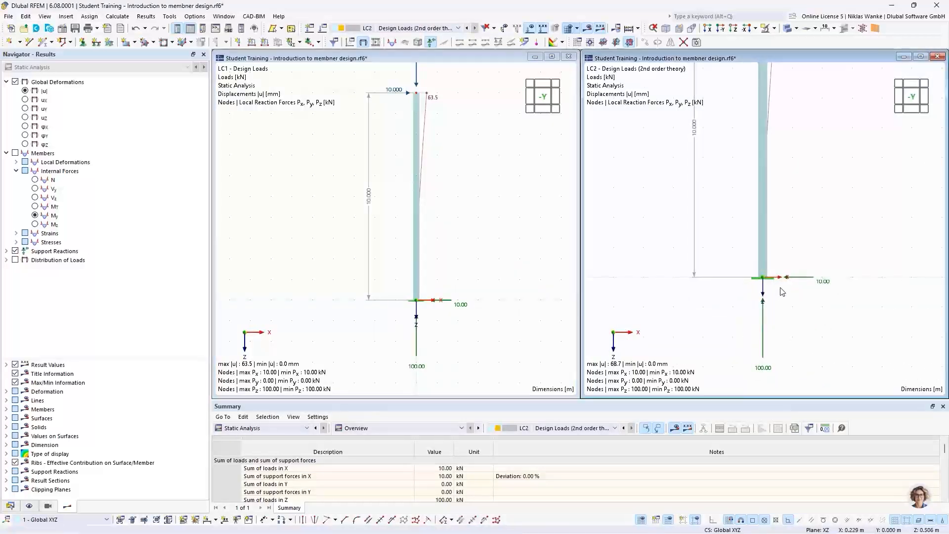
pyautogui.click(350, 233)
pyautogui.click(35, 215)
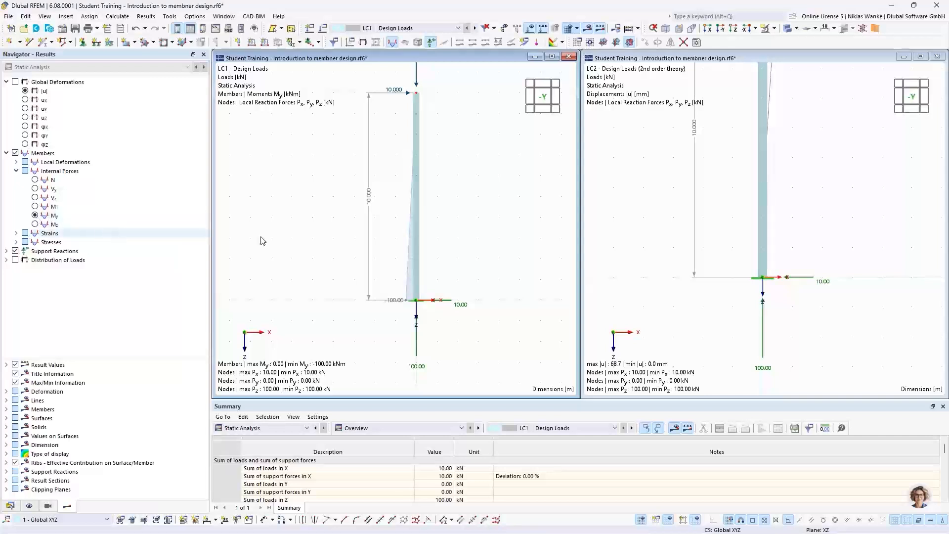
pyautogui.click(35, 215)
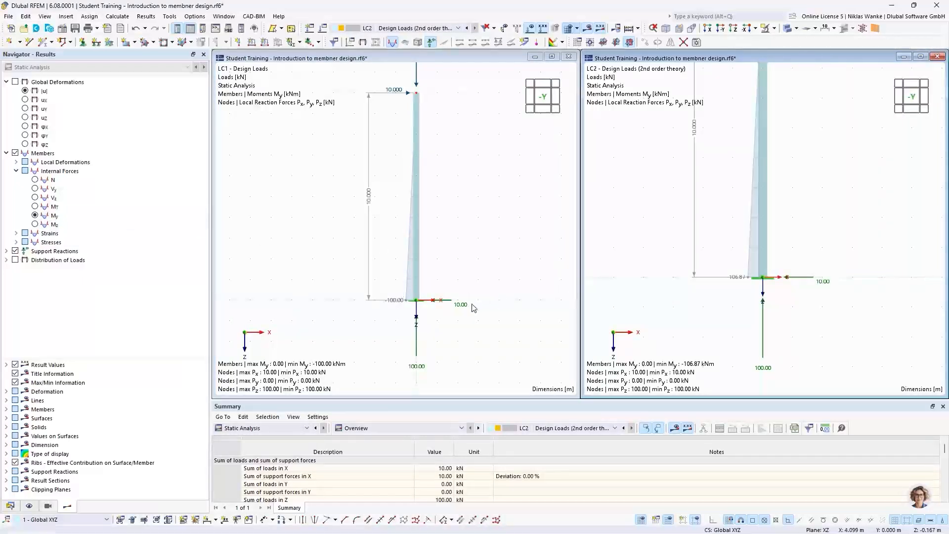
pyautogui.scroll(2, 417, 300)
pyautogui.moveTo(404, 315); pyautogui.dragTo(368, 313, button='middle')
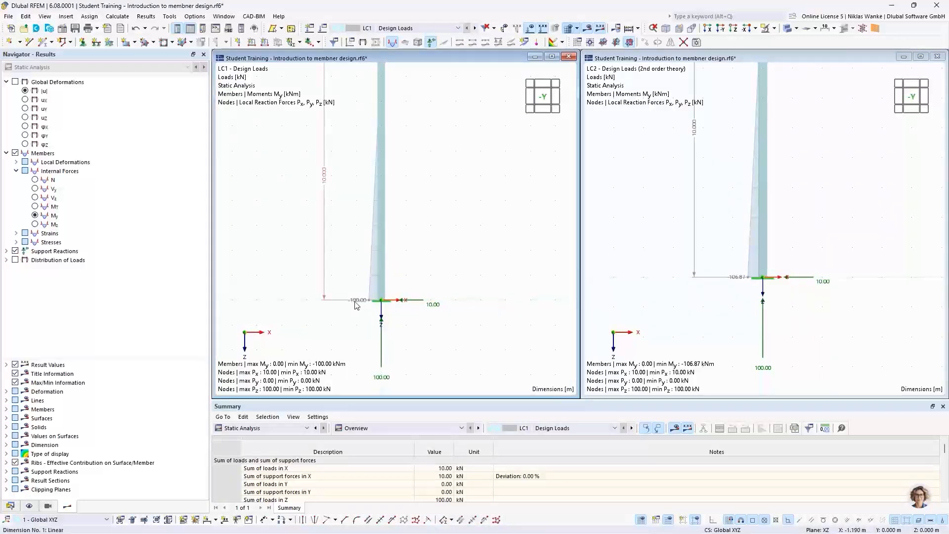
# Examine the full column with its base moments My in both the LC1 and LC2 windows.
pyautogui.scroll(-1, 369, 314)
pyautogui.scroll(-3, 370, 316)
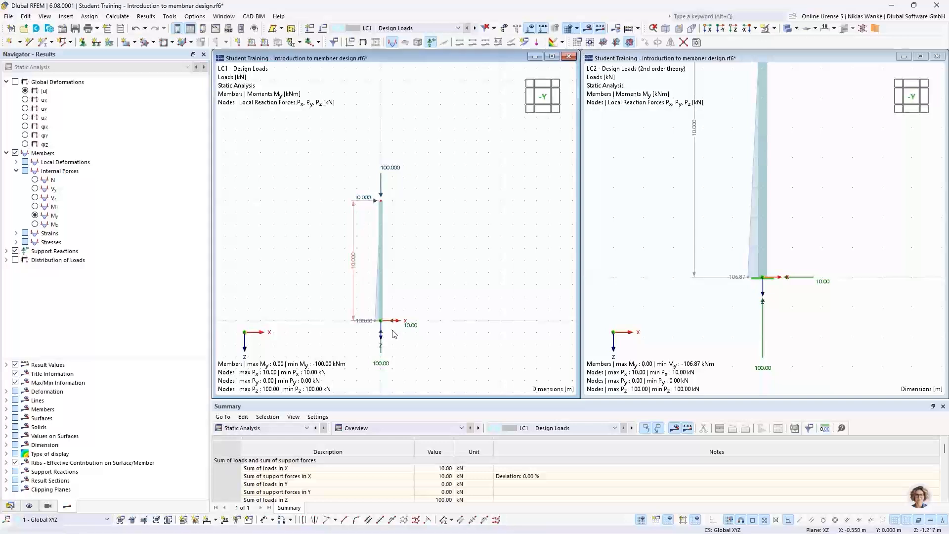
pyautogui.scroll(2, 392, 339)
pyautogui.moveTo(392, 331); pyautogui.dragTo(406, 319, button='middle')
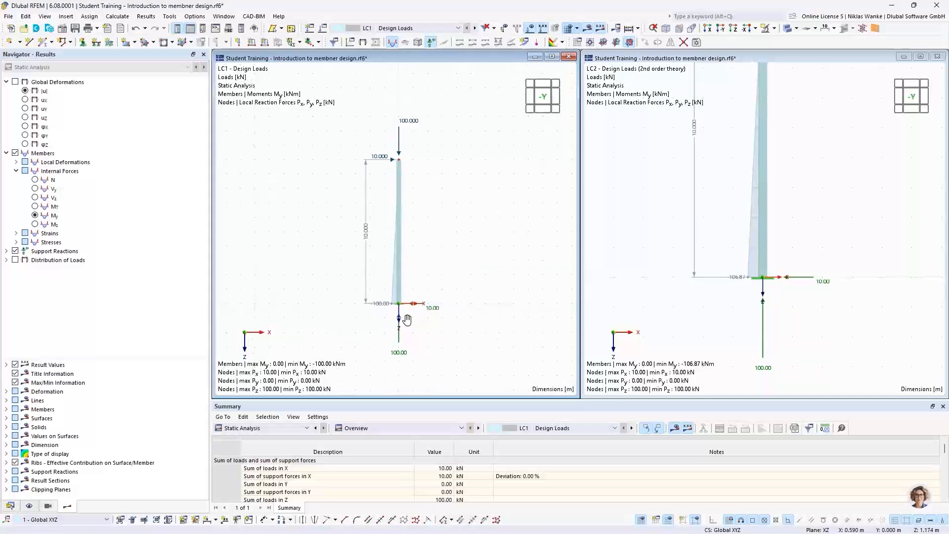
pyautogui.scroll(2, 406, 317)
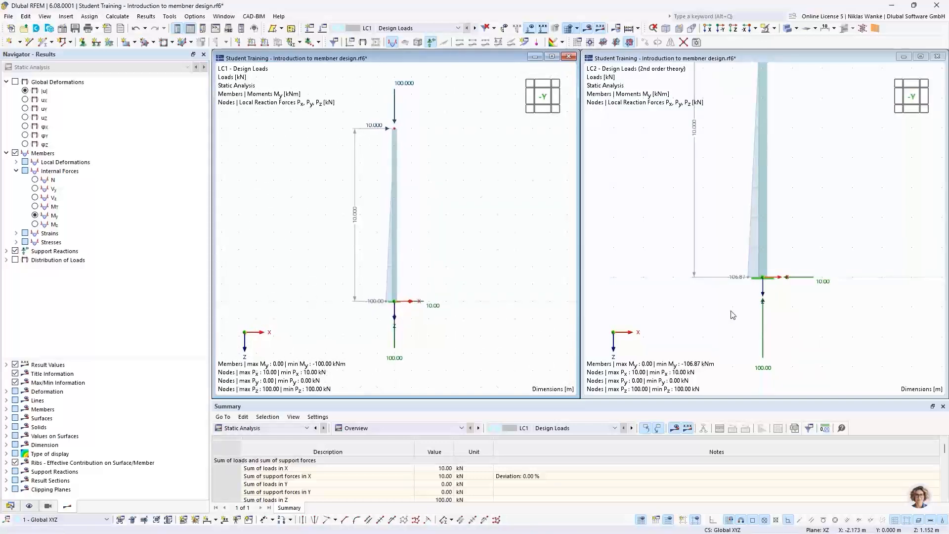
pyautogui.moveTo(734, 309); pyautogui.dragTo(740, 329, button='middle')
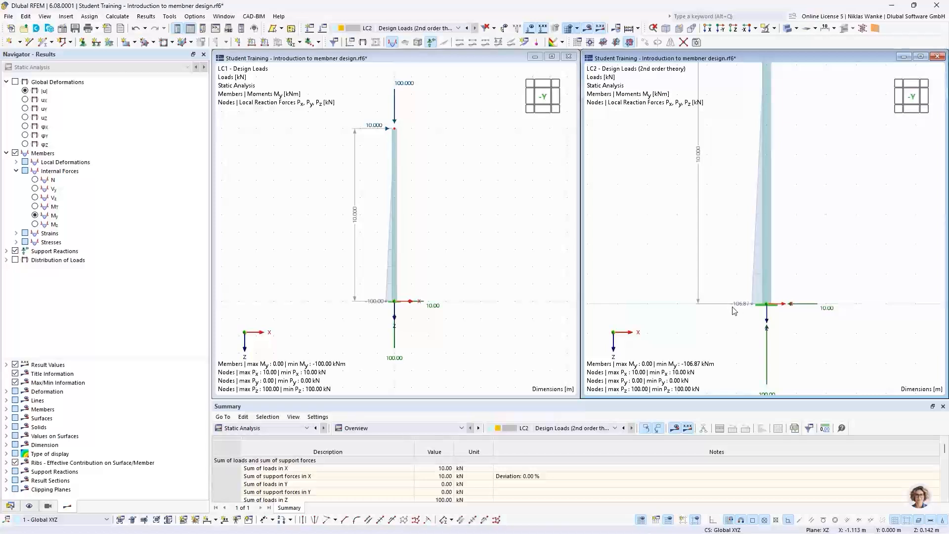
pyautogui.scroll(-1, 744, 334)
pyautogui.moveTo(739, 317); pyautogui.dragTo(744, 322, button='middle')
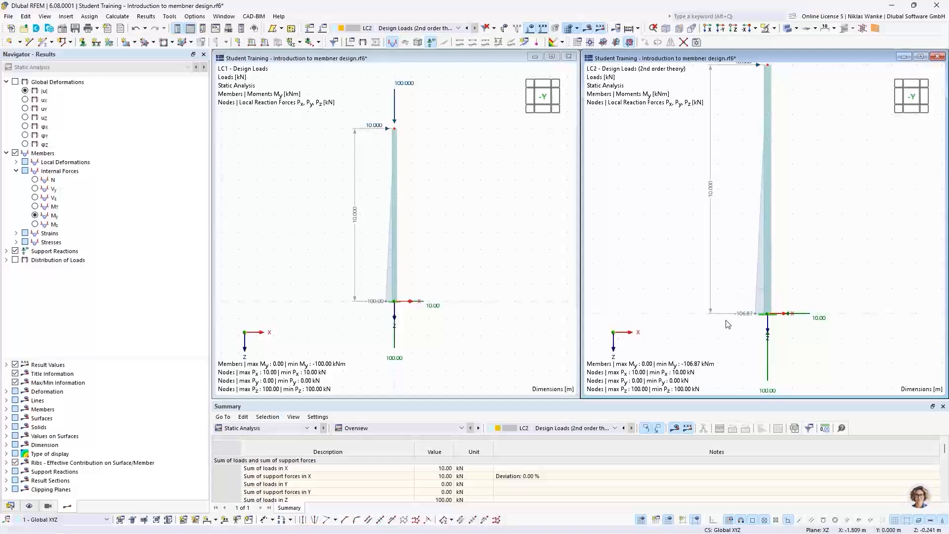
pyautogui.scroll(-3, 779, 322)
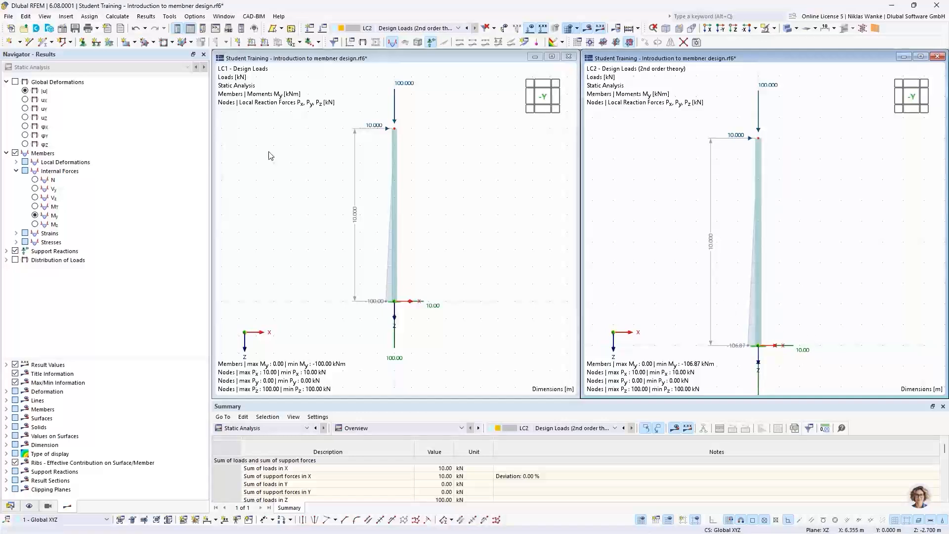
# Check the global deformation |u| for LC2, return to the member moments My and compare both windows at matching column positions.
pyautogui.click(25, 91)
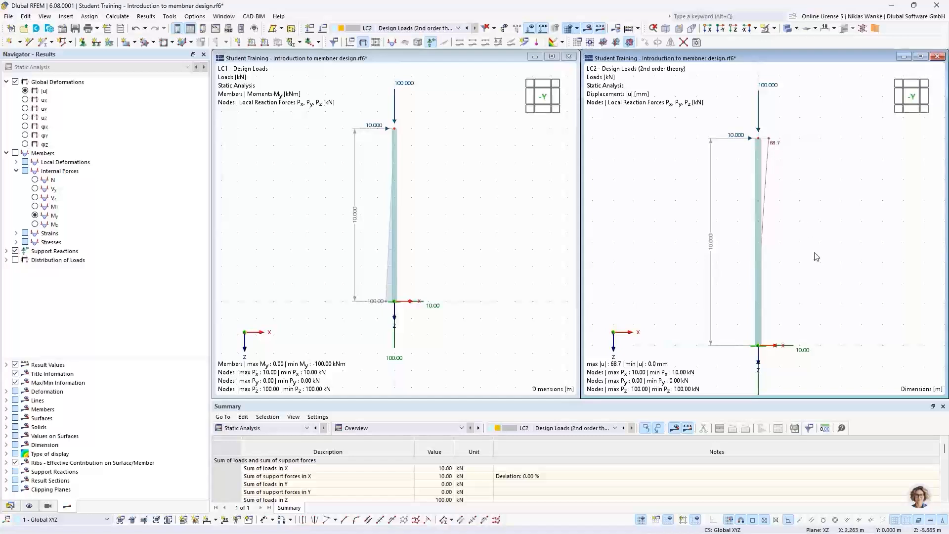
pyautogui.click(35, 216)
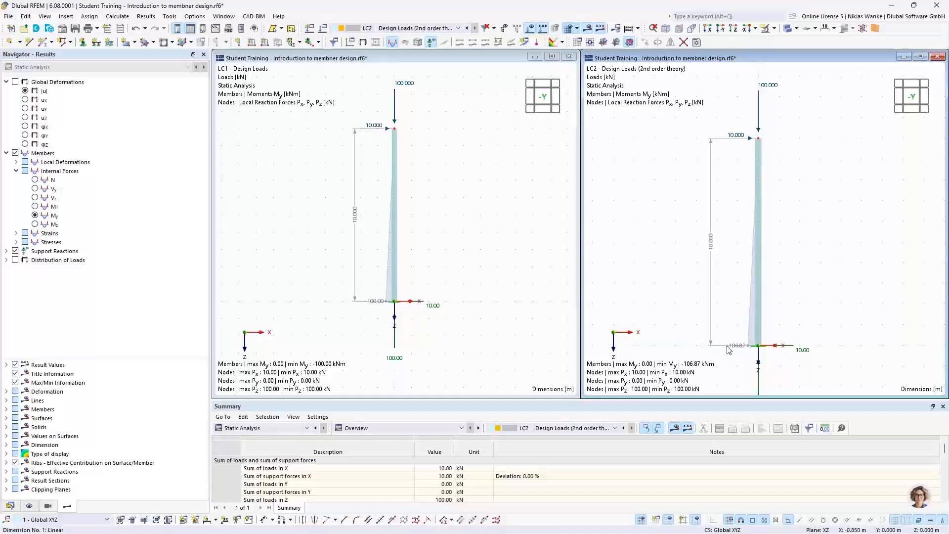
pyautogui.click(370, 325)
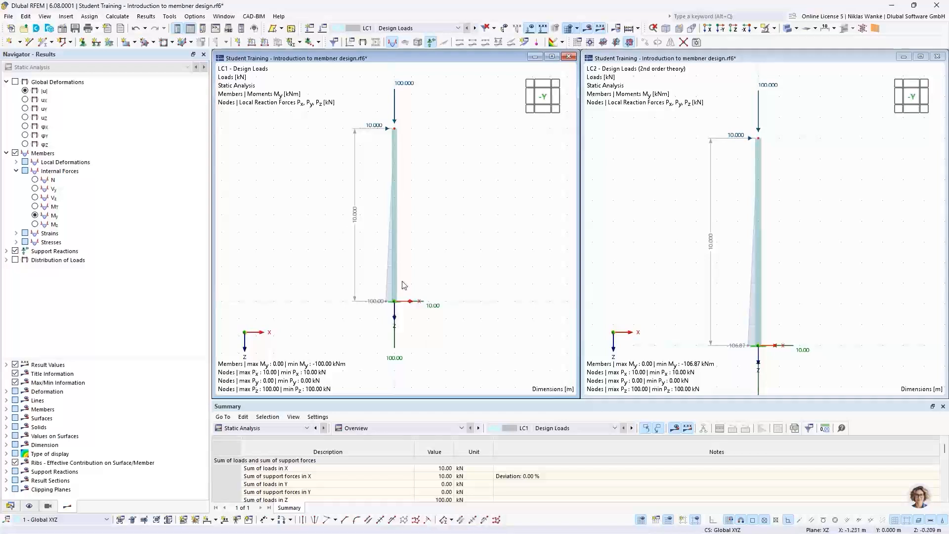
pyautogui.click(682, 230)
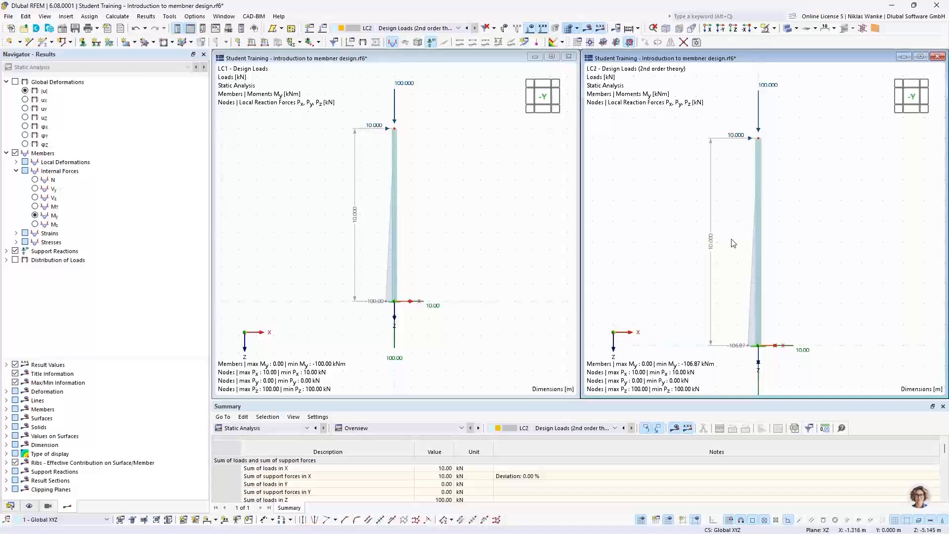
pyautogui.scroll(-2, 733, 242)
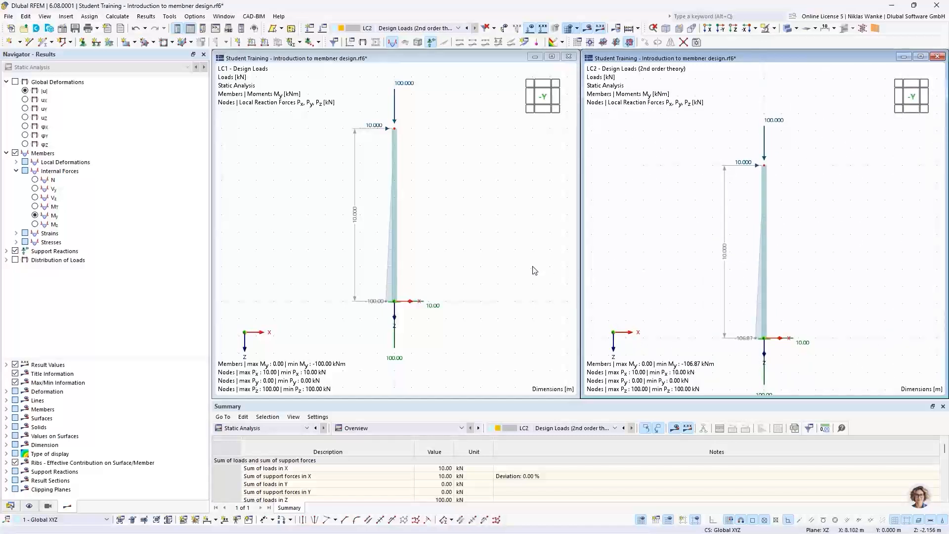
pyautogui.moveTo(497, 196); pyautogui.dragTo(493, 220, button='middle')
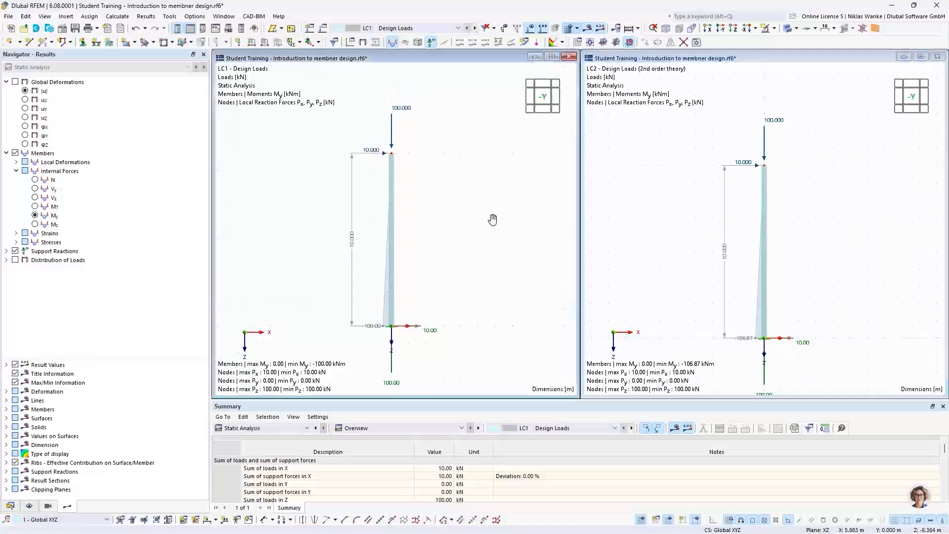
# Set the LC2 nodal load at the column head to FX 20 kN and FZ 200 kN.
pyautogui.doubleClick(776, 123)
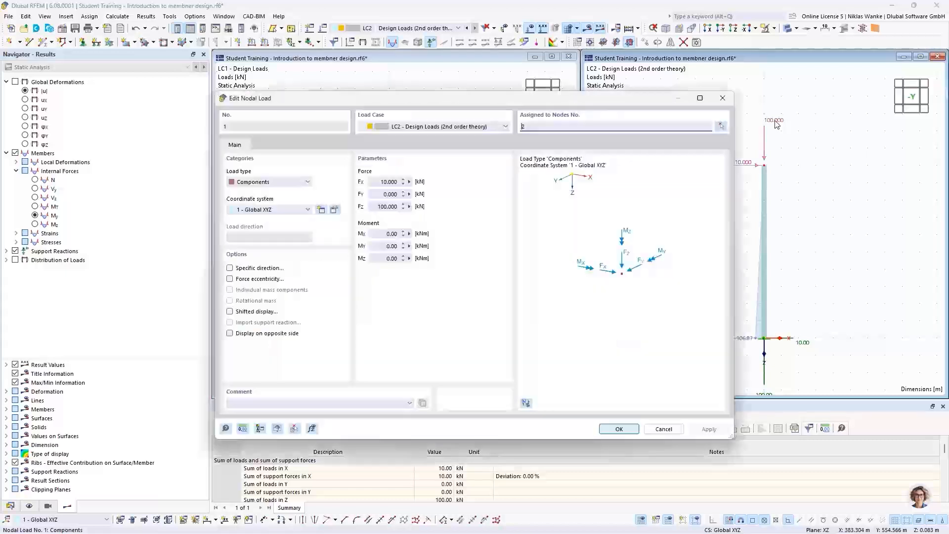
pyautogui.doubleClick(389, 181)
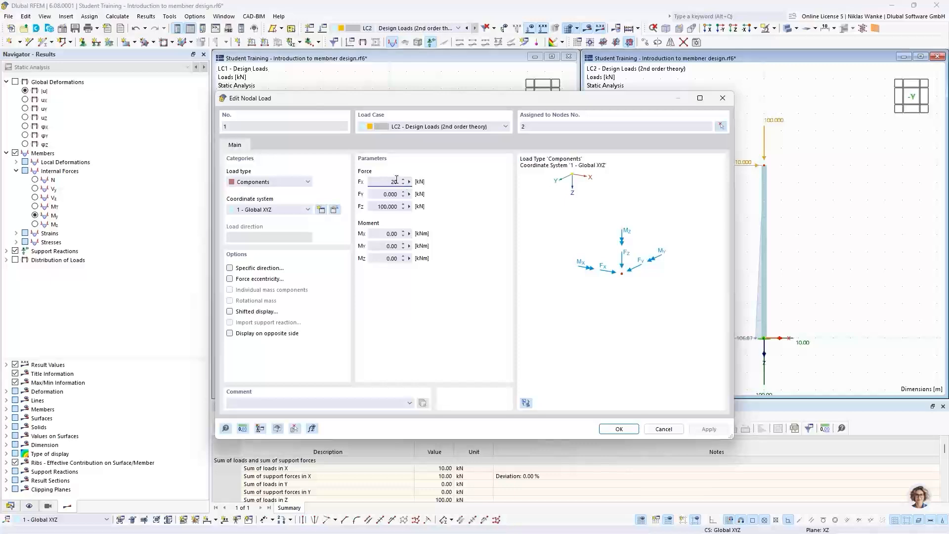
pyautogui.doubleClick(383, 206)
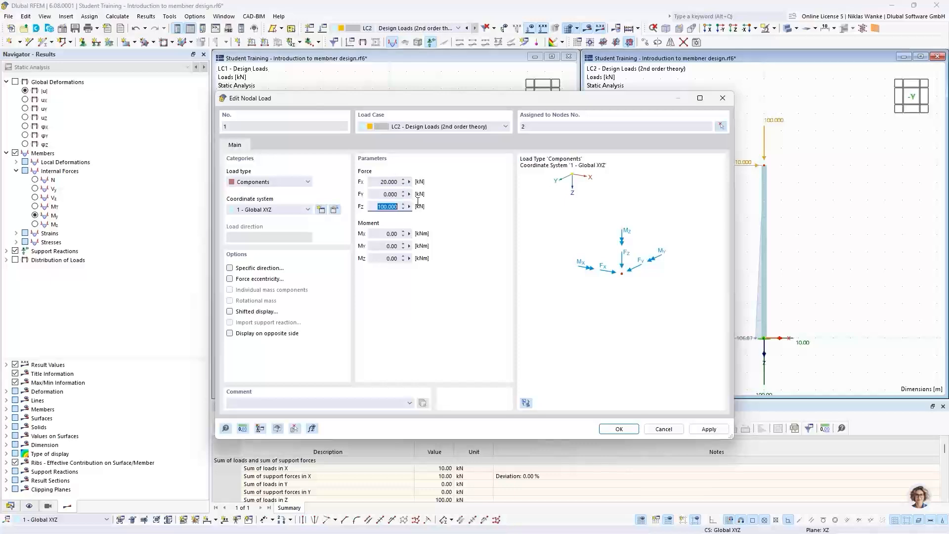
pyautogui.write('200')
pyautogui.click(619, 428)
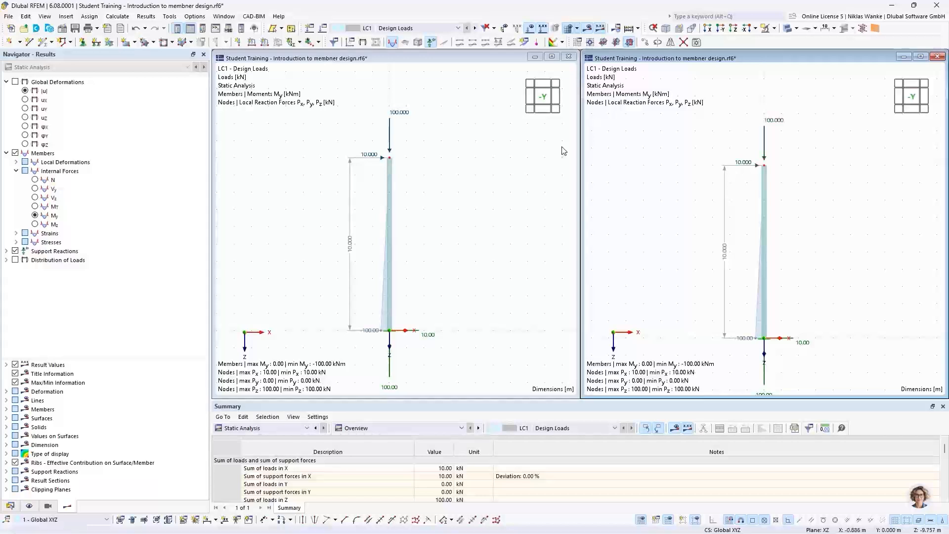
# Set the LC1 nodal load at the column head to FX 20 kN and FZ 200 kN.
pyautogui.doubleClick(774, 123)
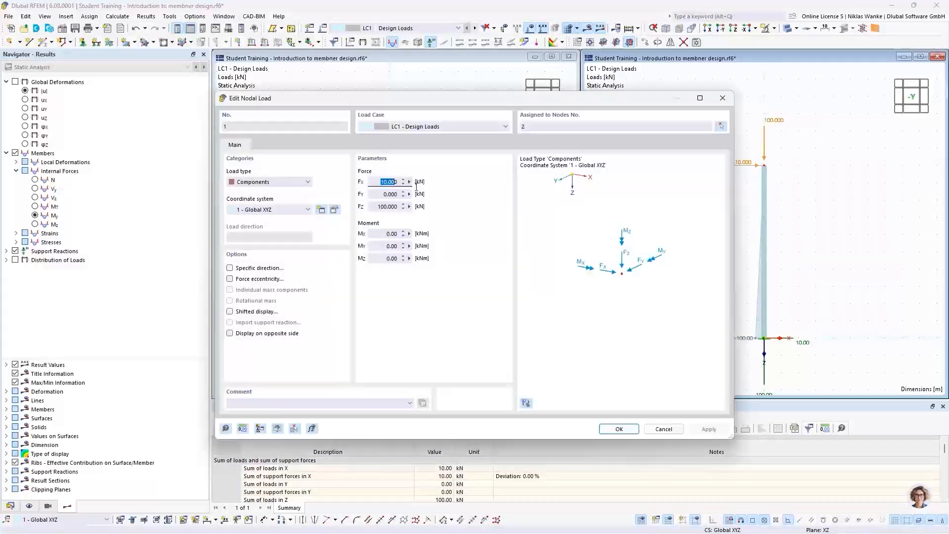
pyautogui.write('20')
pyautogui.click(381, 206)
pyautogui.write('200')
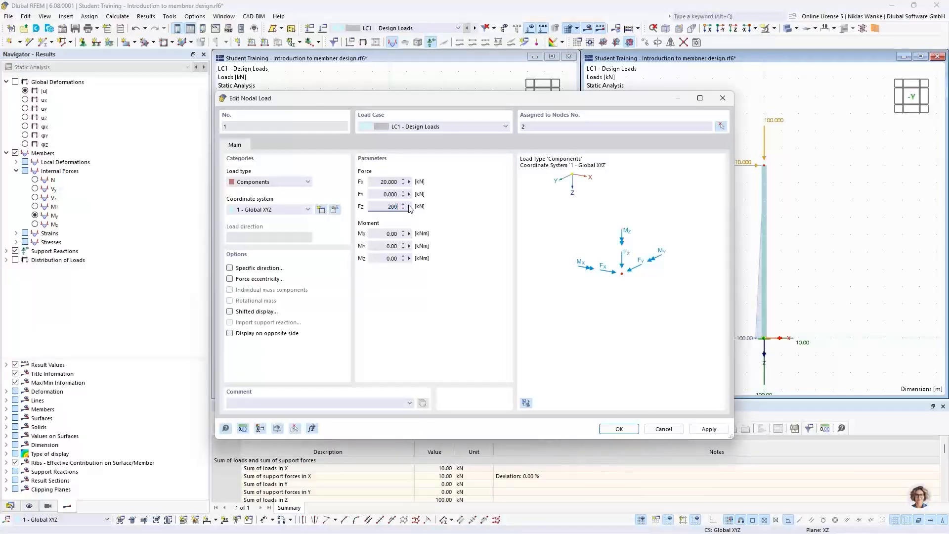
pyautogui.click(385, 194)
pyautogui.click(619, 428)
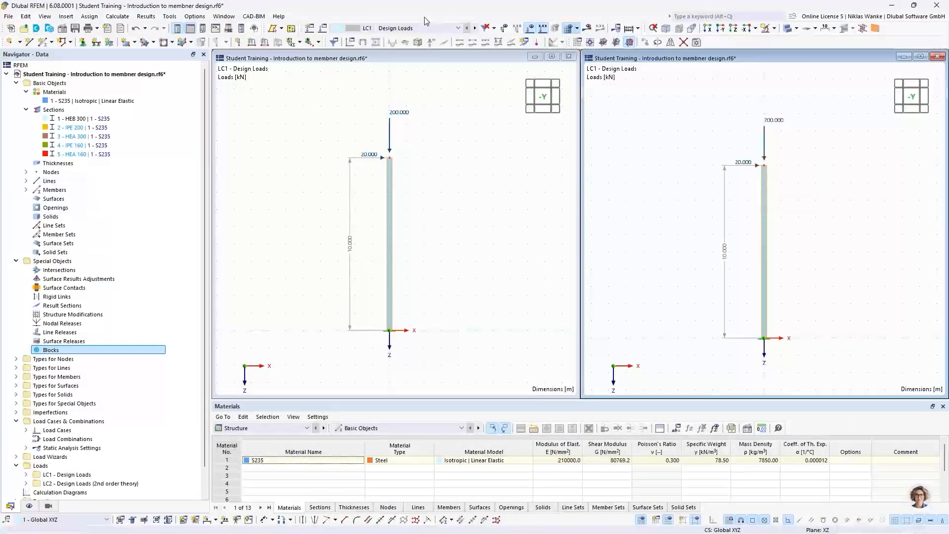
# Show LC2 - Design Loads (2nd order theory) in the second window while keeping LC1 in the first.
pyautogui.click(412, 28)
pyautogui.click(409, 29)
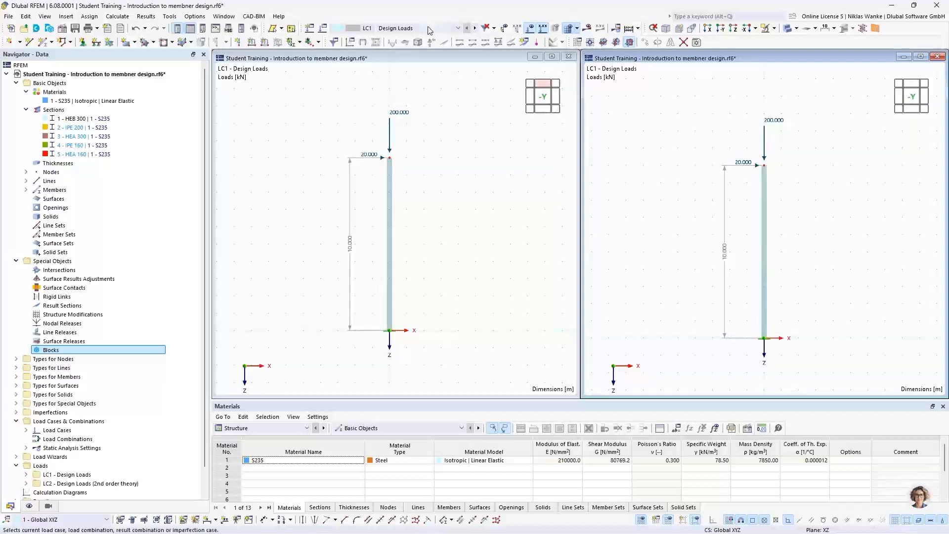
pyautogui.click(416, 28)
pyautogui.click(417, 44)
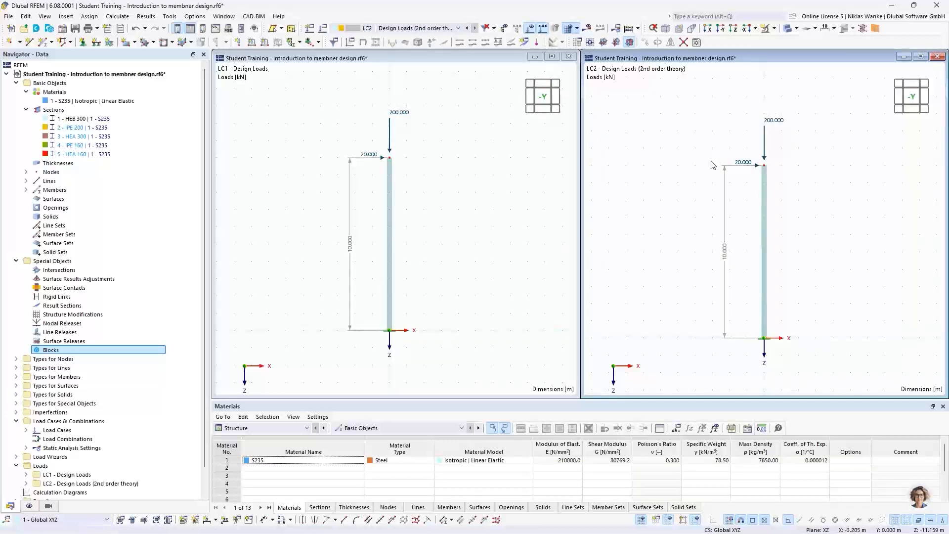
pyautogui.click(450, 153)
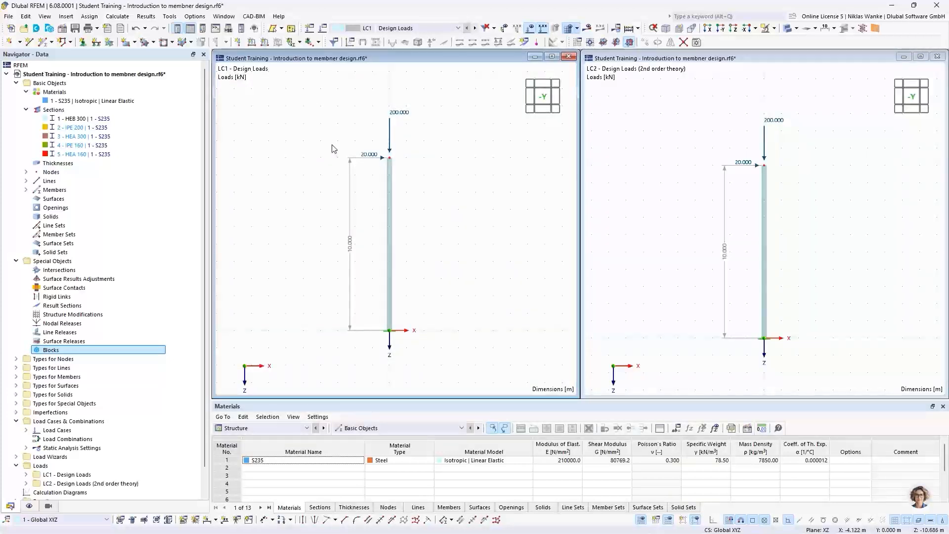
# Calculate all load cases with the 20 kN and 200 kN loads to compare the moments My in both windows.
pyautogui.click(146, 17)
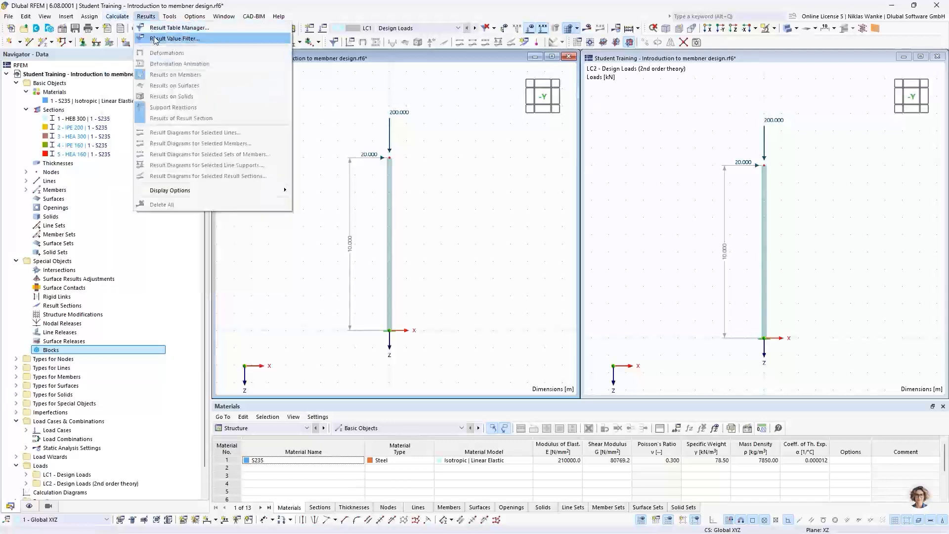
pyautogui.moveTo(118, 16)
pyautogui.click(124, 39)
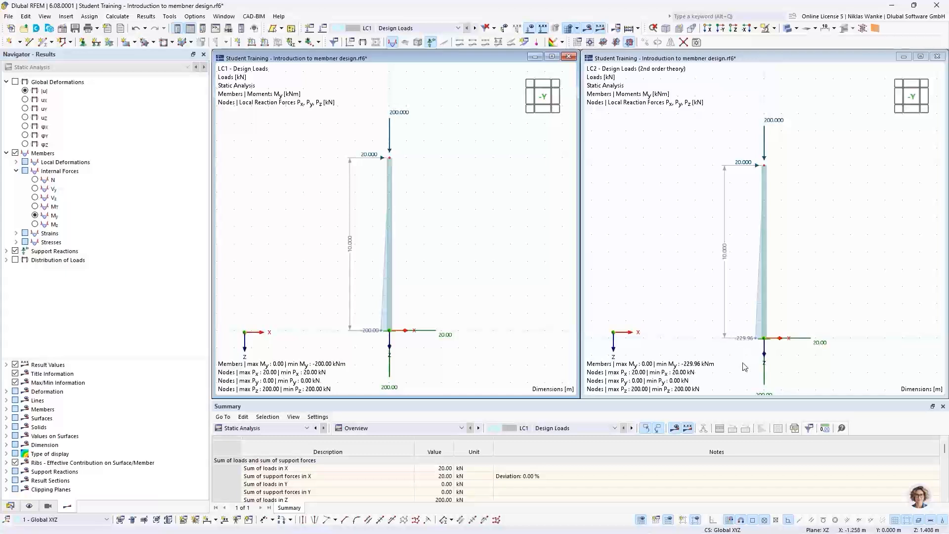
# Set the LC2 nodal load to FX 50 kN and FZ 500 kN and show LC2 again in the second window.
pyautogui.click(801, 108)
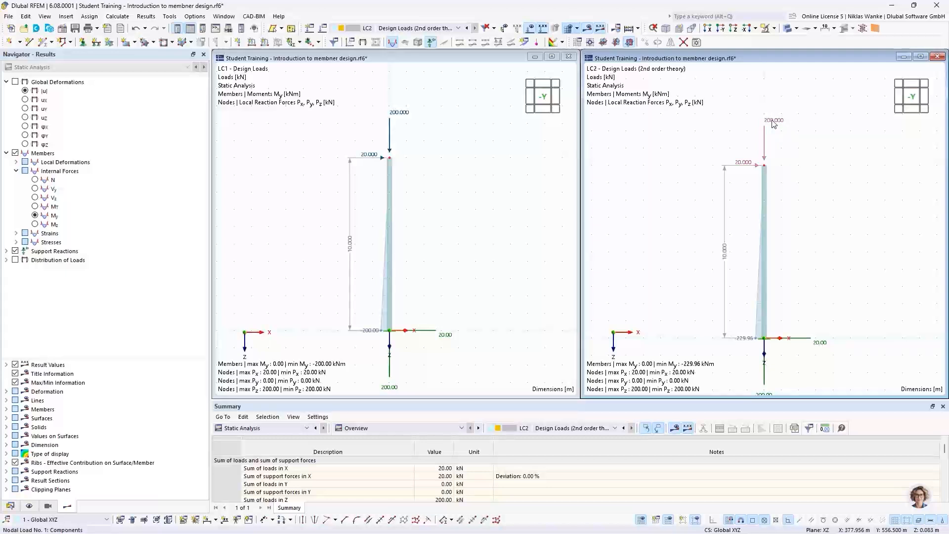
pyautogui.moveTo(774, 124)
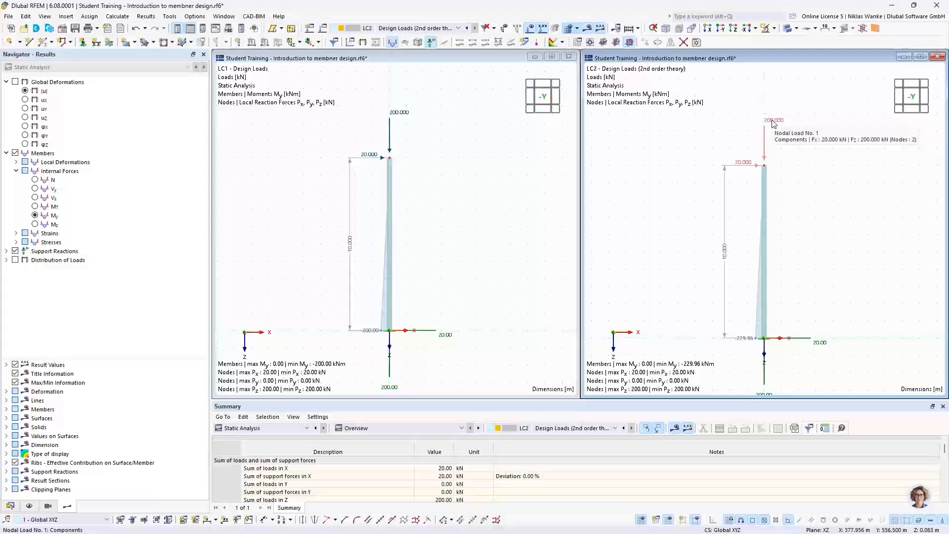
pyautogui.doubleClick(775, 124)
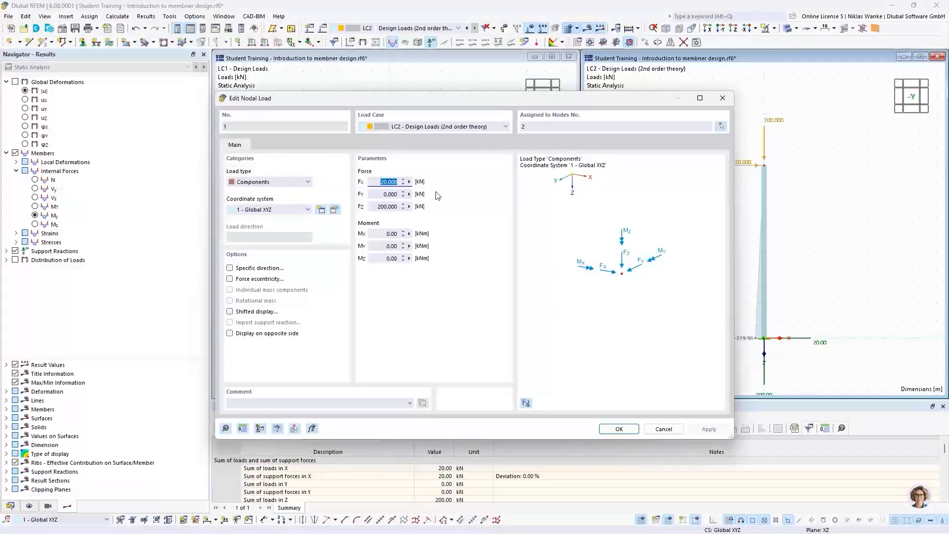
pyautogui.write('50')
pyautogui.click(373, 204)
pyautogui.write('50')
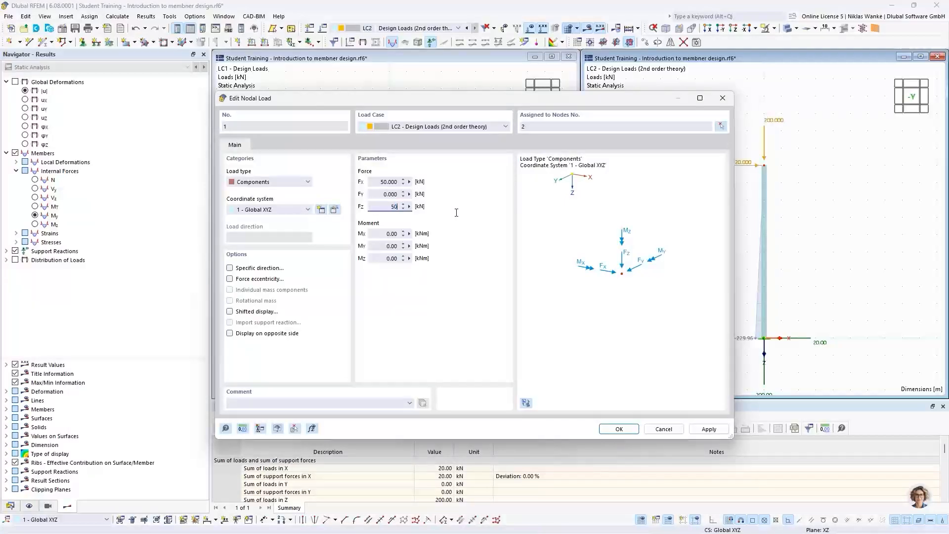
pyautogui.write('0')
pyautogui.click(620, 429)
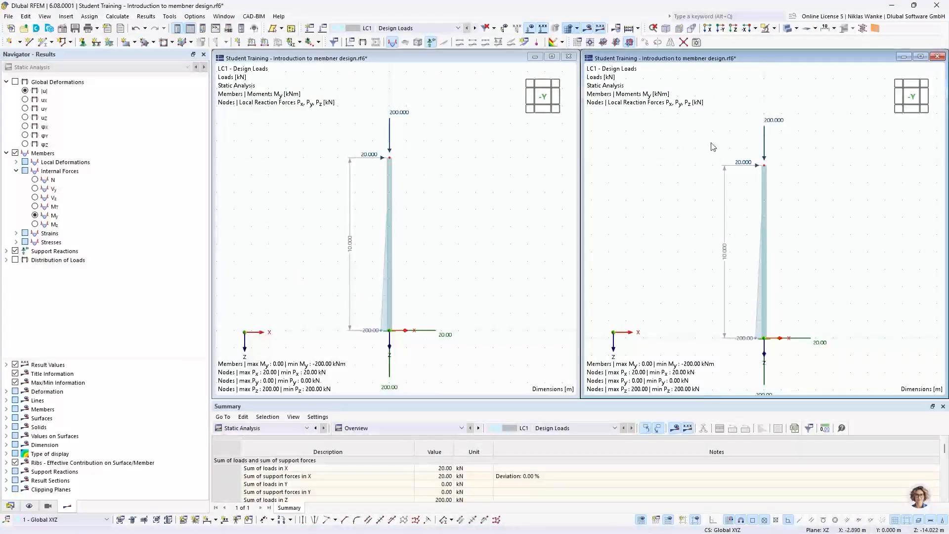
pyautogui.click(413, 29)
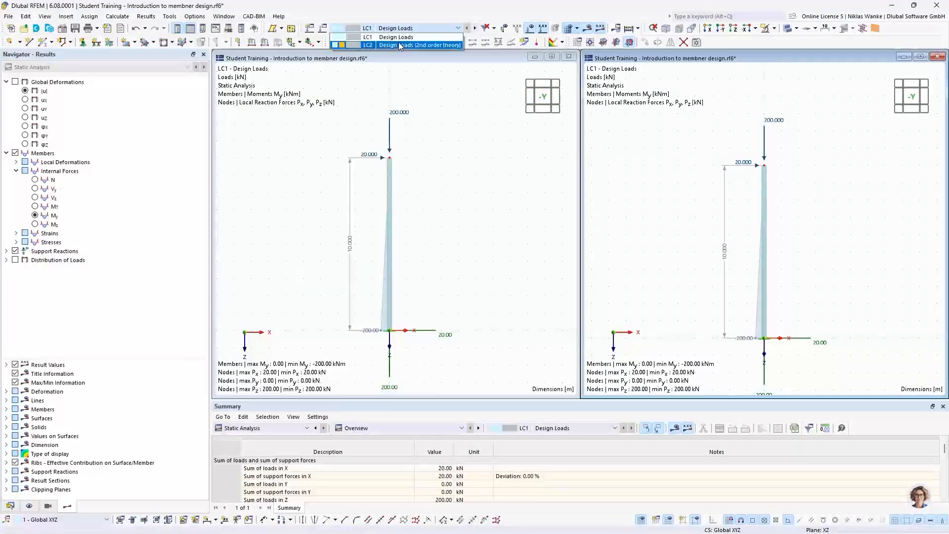
pyautogui.click(410, 45)
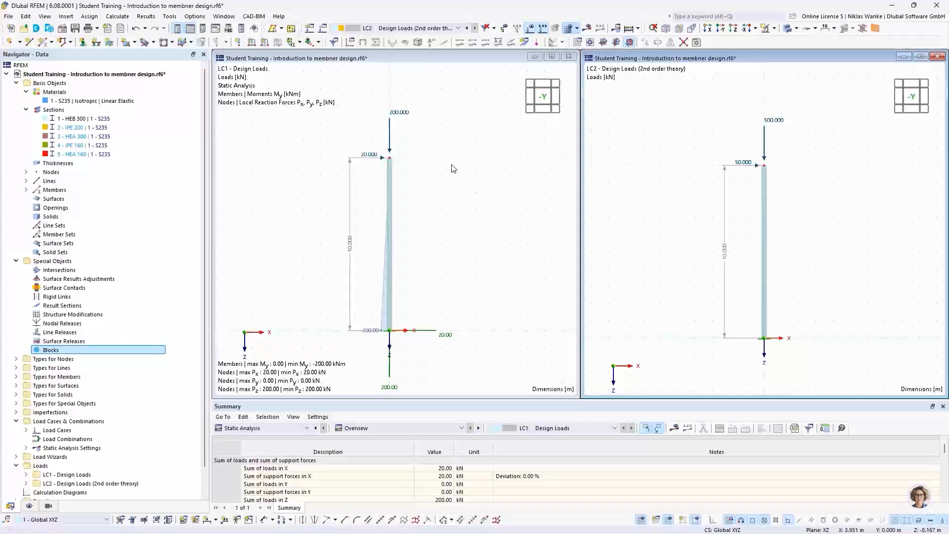
# Set the LC1 nodal load at the column head to FX 50 kN and FZ 500 kN.
pyautogui.doubleClick(396, 133)
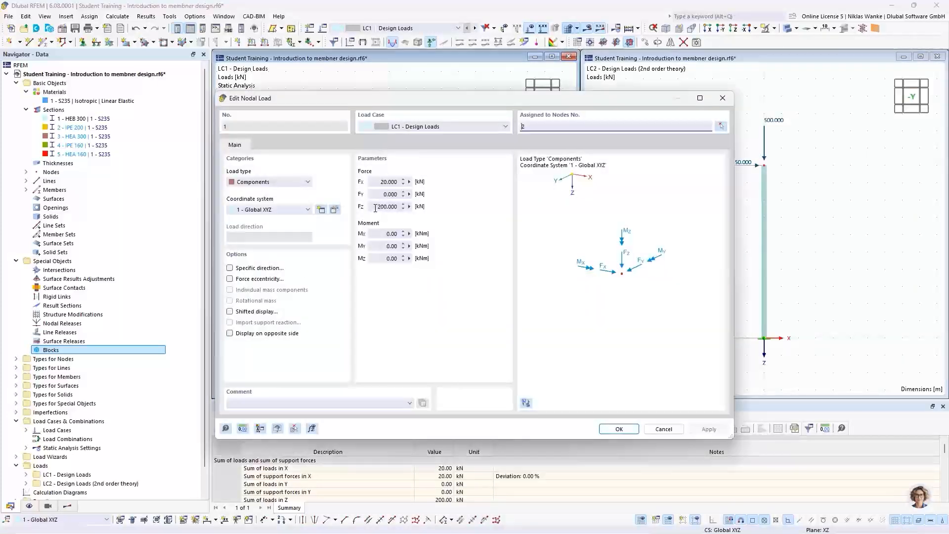
pyautogui.doubleClick(382, 182)
pyautogui.write('50')
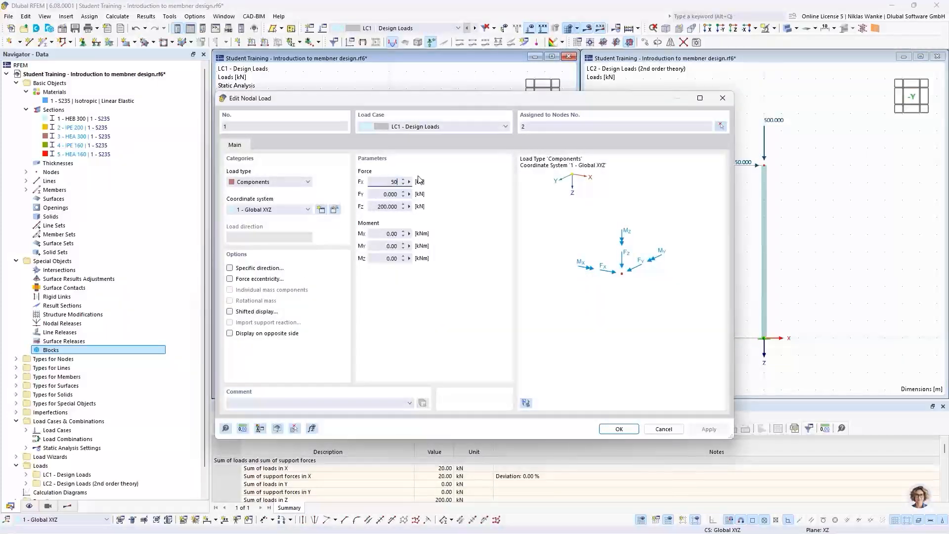
pyautogui.doubleClick(400, 206)
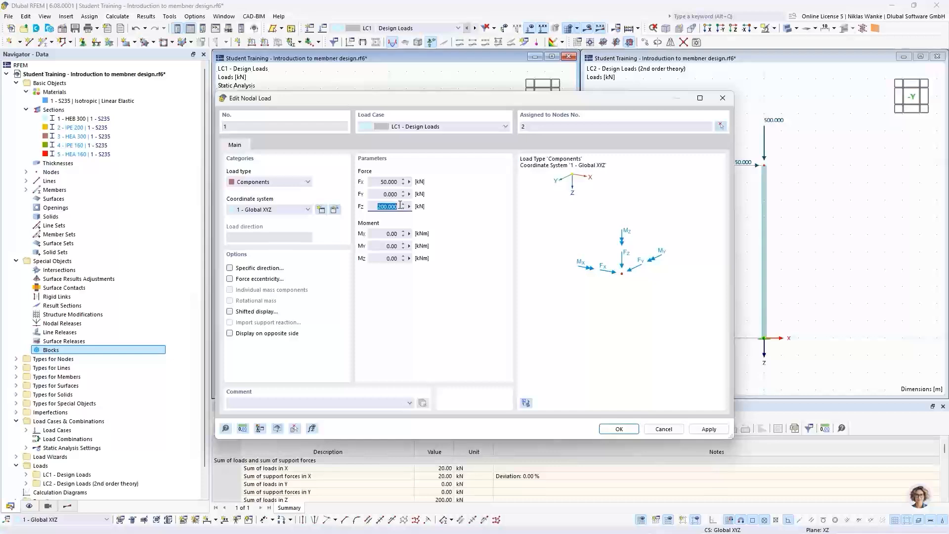
pyautogui.write('500')
pyautogui.click(613, 429)
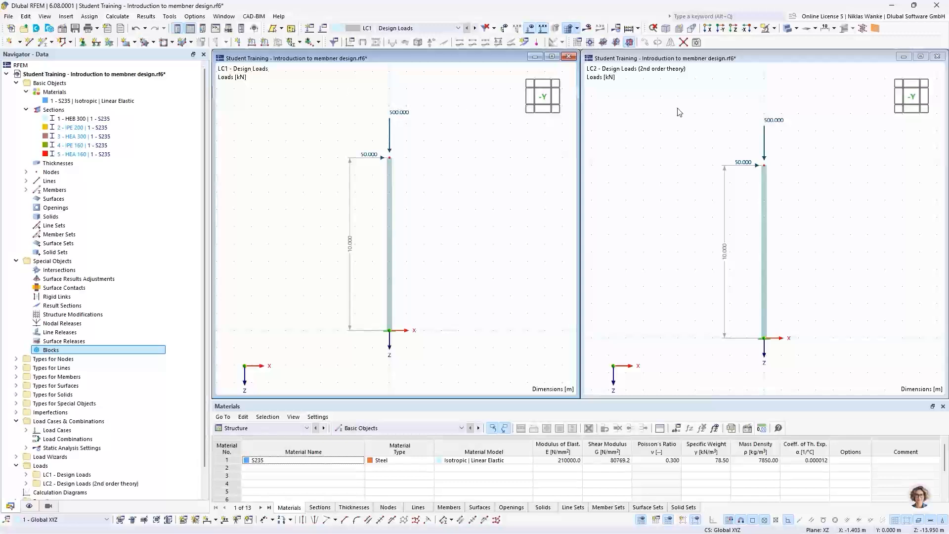
# Calculate all load cases with the 50 kN and 500 kN loads and inspect the entry in the errors and warnings table.
pyautogui.click(701, 216)
pyautogui.click(473, 229)
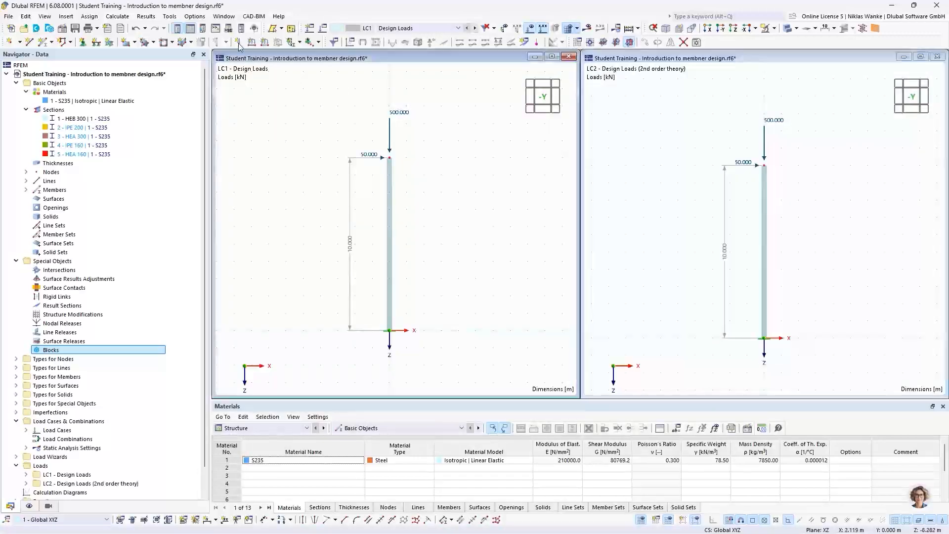
pyautogui.click(118, 16)
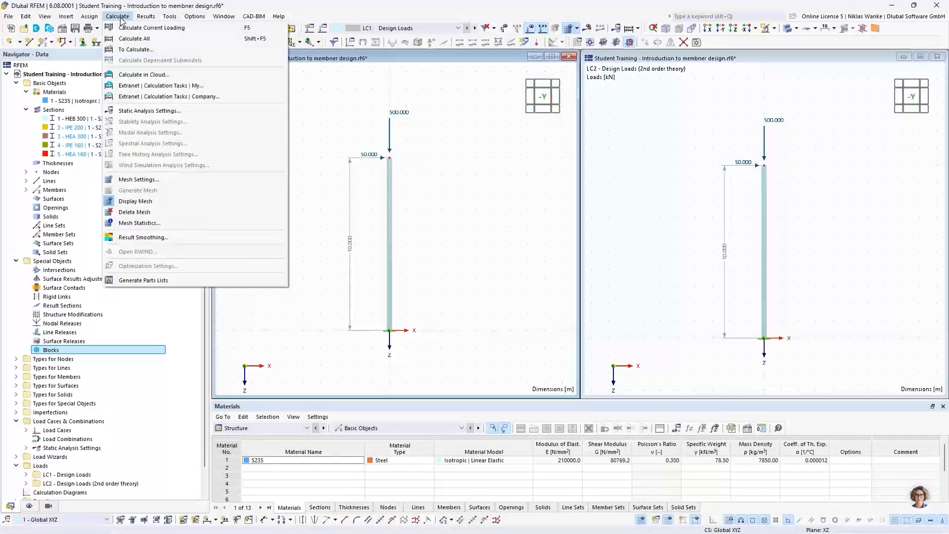
pyautogui.click(135, 40)
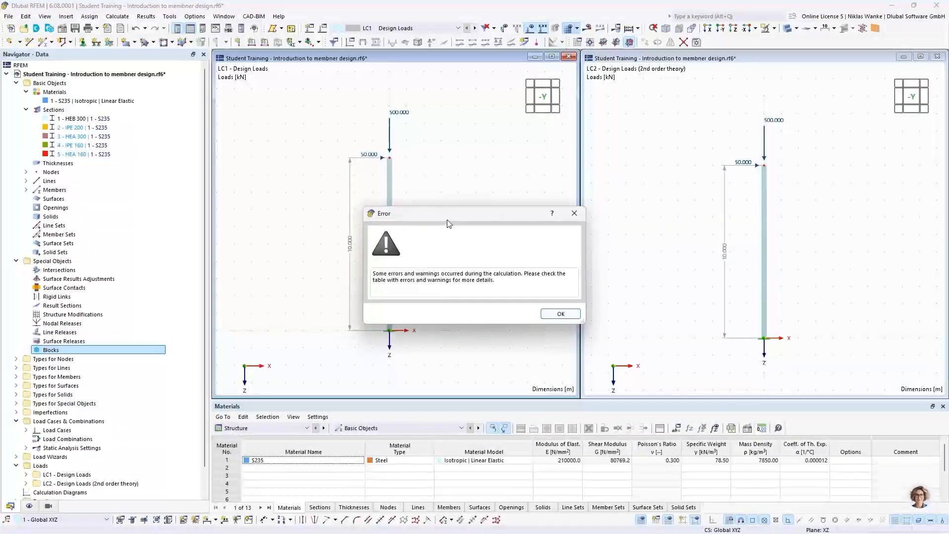
pyautogui.moveTo(471, 215); pyautogui.dragTo(531, 205)
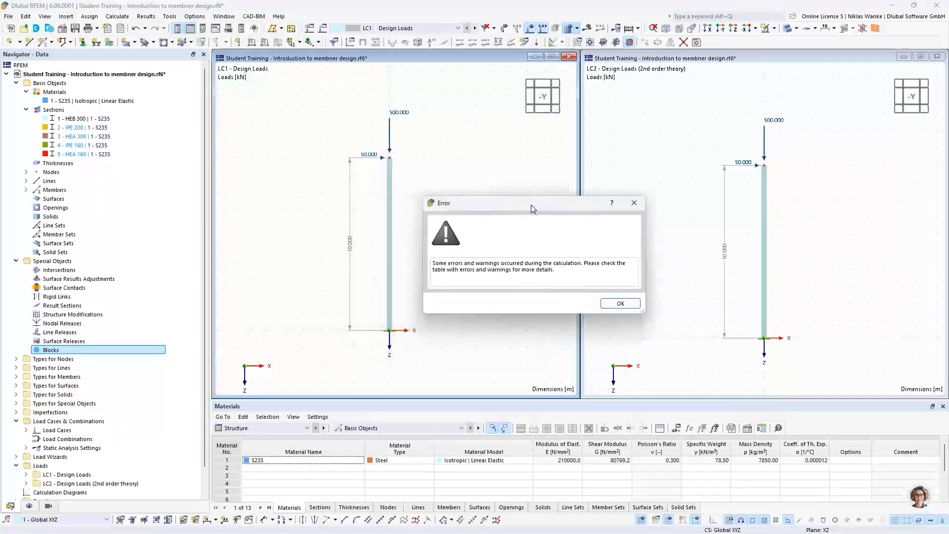
pyautogui.click(621, 303)
pyautogui.click(498, 463)
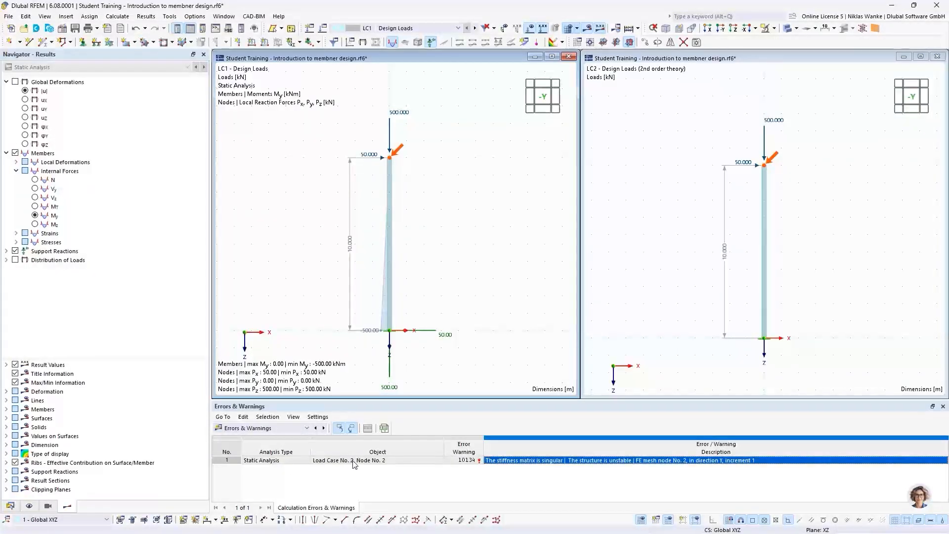
# Check both load case windows, and display the global deformations |u| for LC1 instead of the moments My.
pyautogui.click(660, 137)
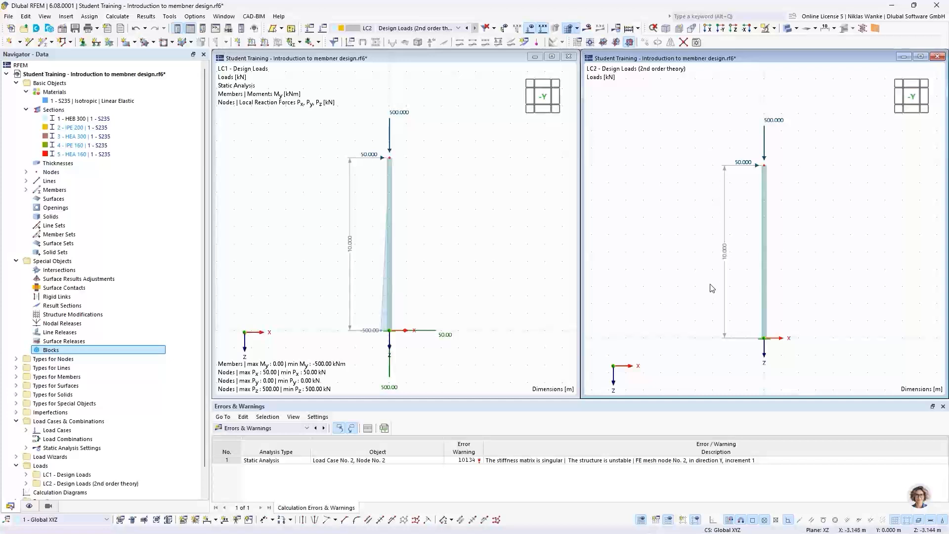
pyautogui.click(466, 143)
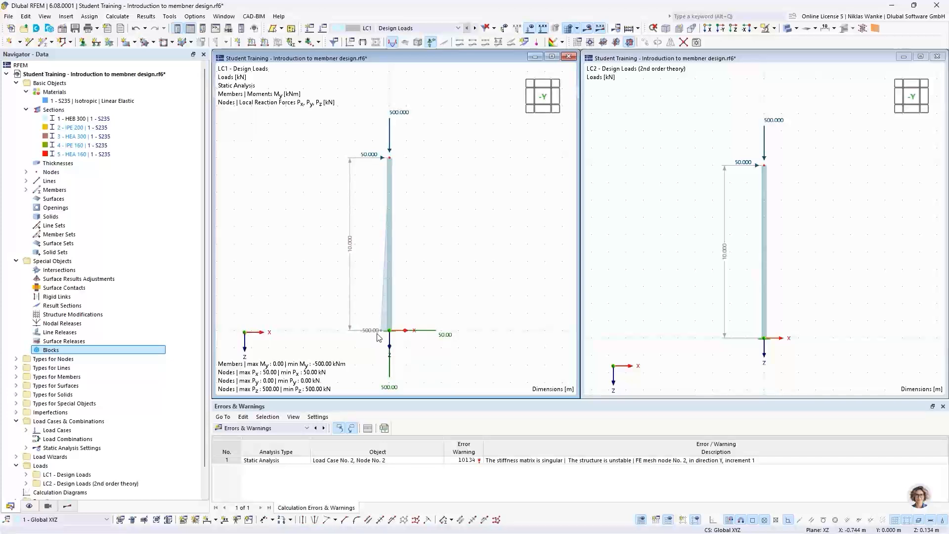
pyautogui.click(67, 506)
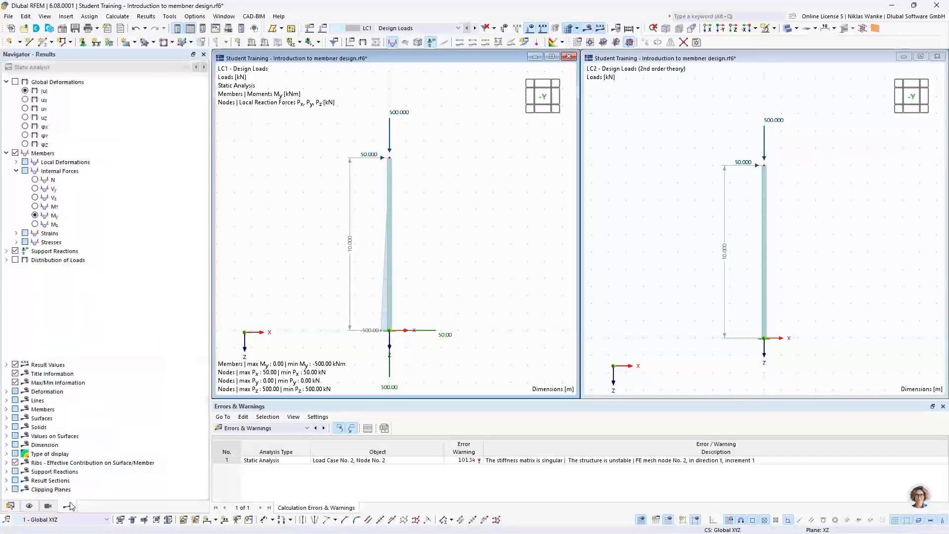
pyautogui.click(25, 91)
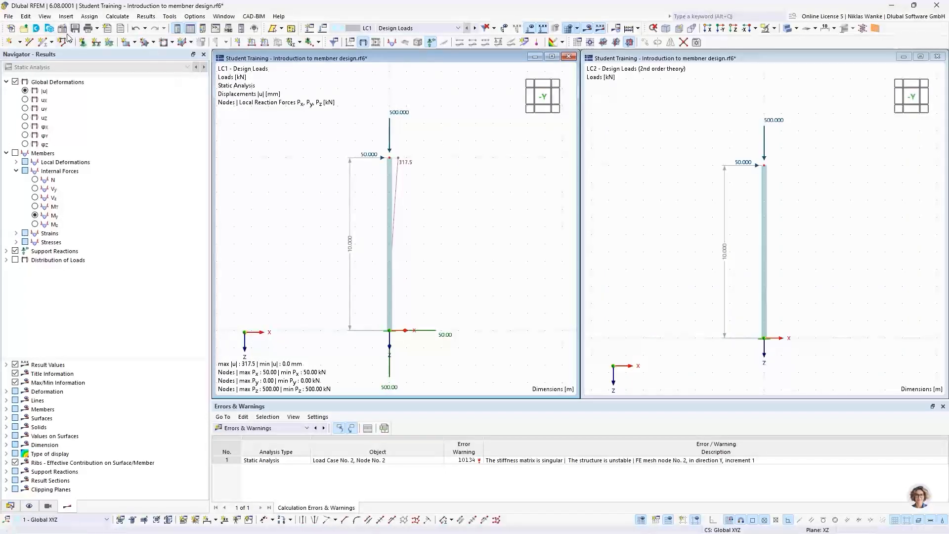
# Review the add-ons available in the model's base data and leave them as they are.
pyautogui.doubleClick(393, 124)
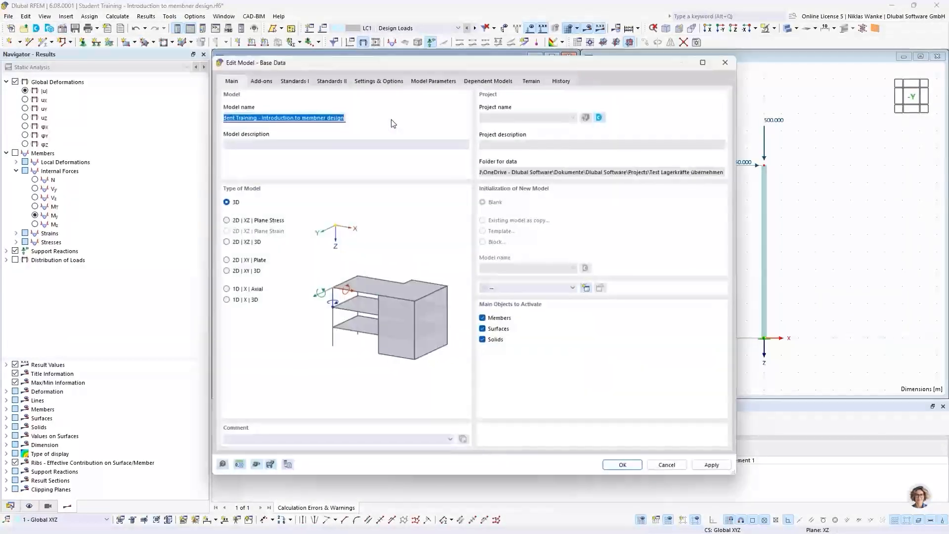
pyautogui.click(261, 81)
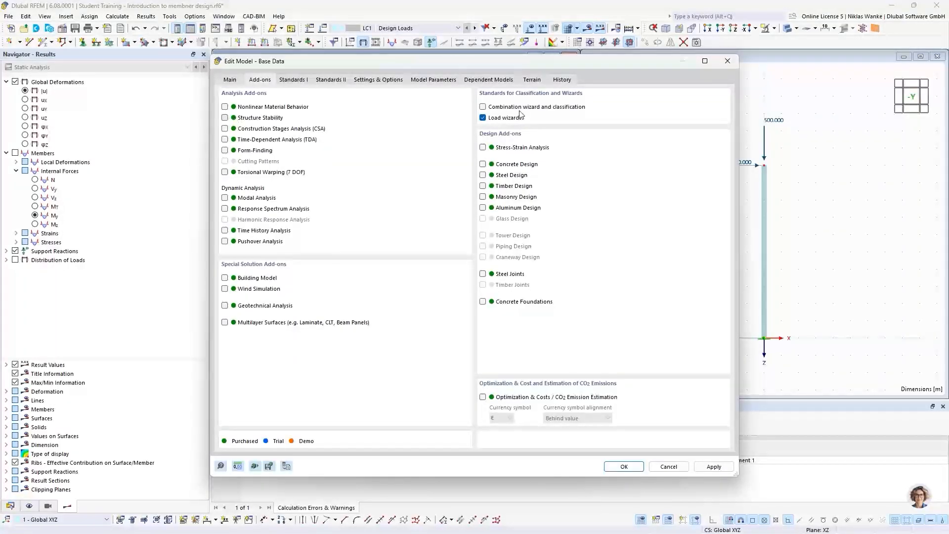
pyautogui.click(727, 61)
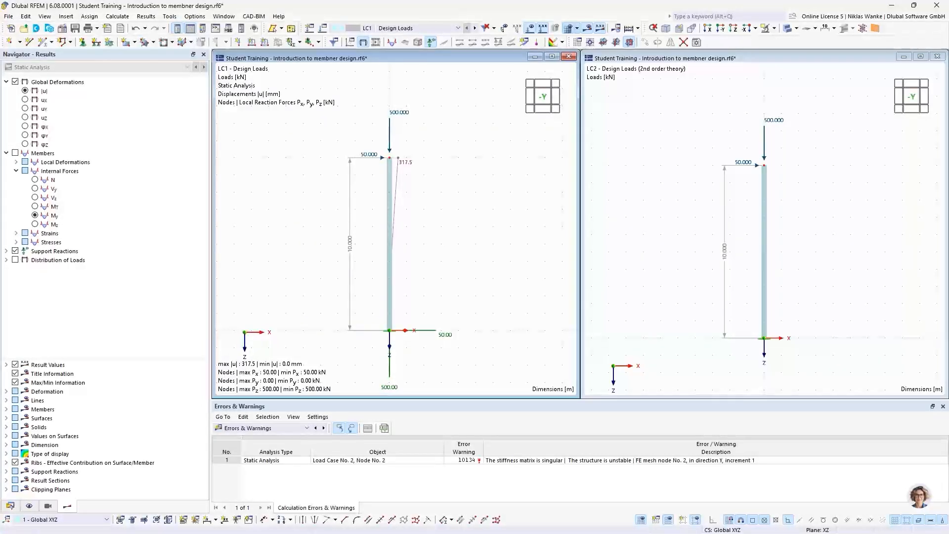
pyautogui.hotkey('alt', 'Tab')
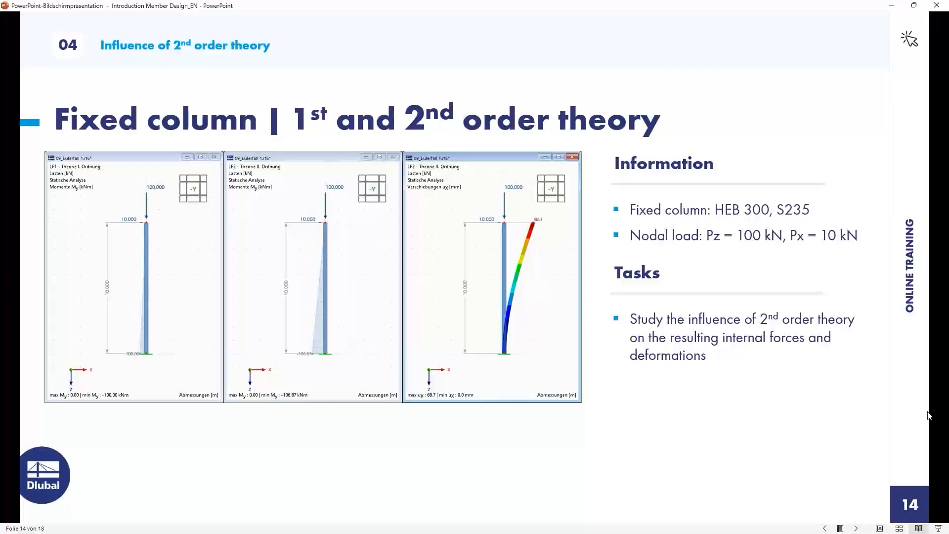
pyautogui.click(755, 410)
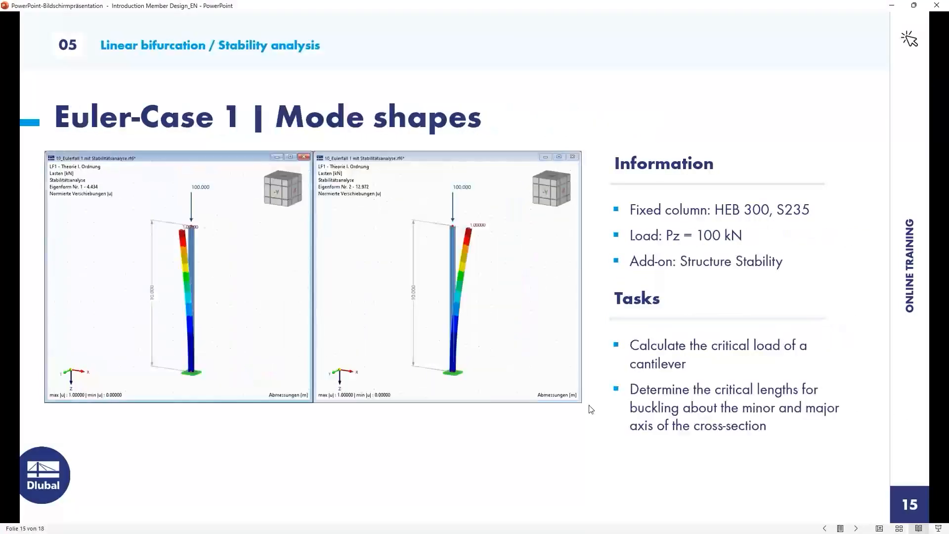
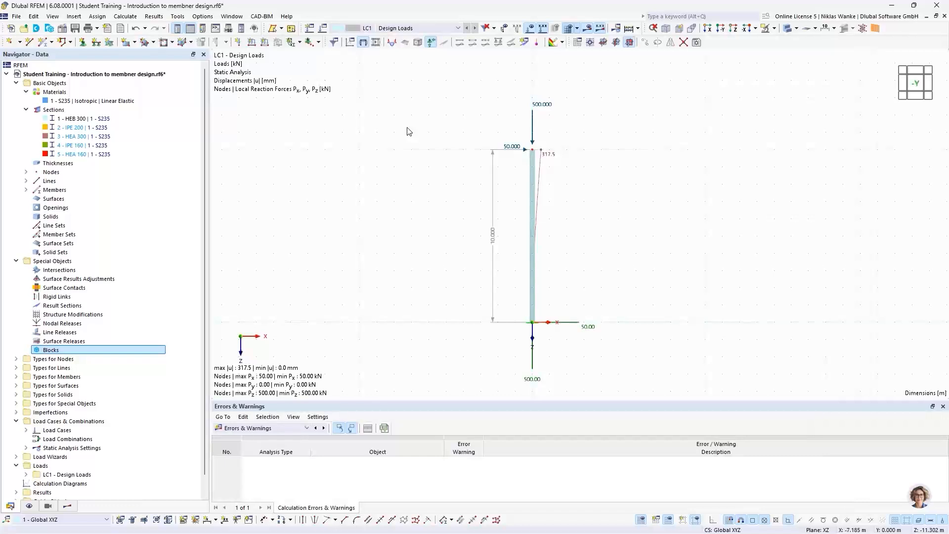
# Set the LC1 nodal load at the column head to FX 0 kN and FZ 100 kN.
pyautogui.doubleClick(540, 107)
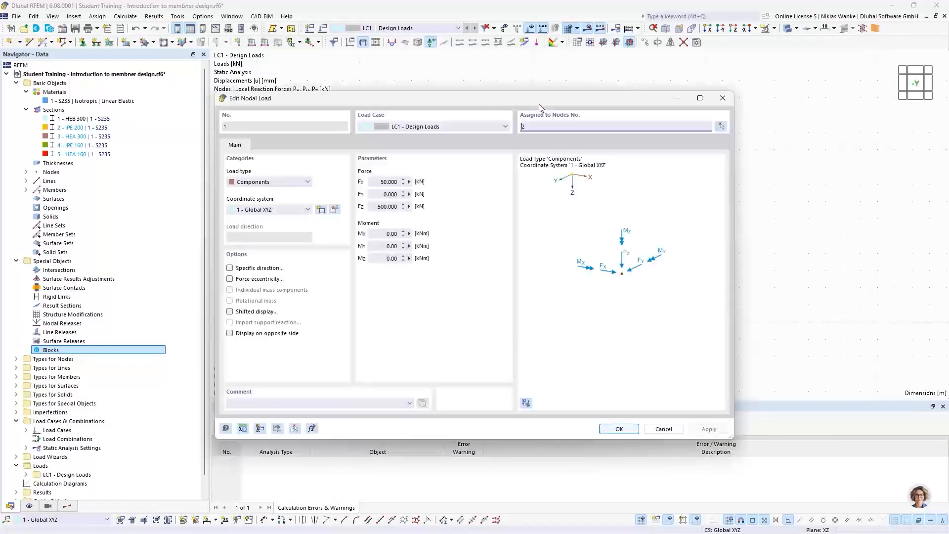
pyautogui.click(376, 181)
pyautogui.click(396, 206)
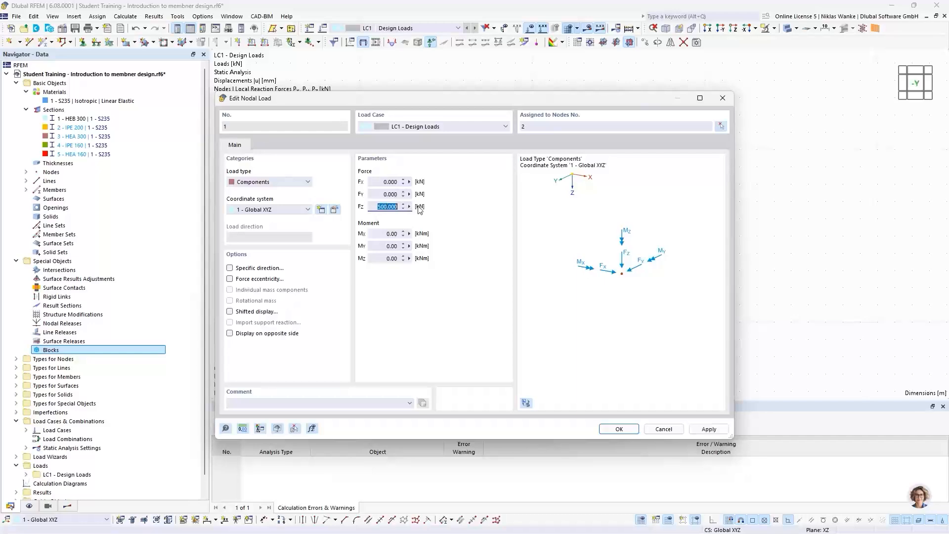
pyautogui.write('100')
pyautogui.click(619, 429)
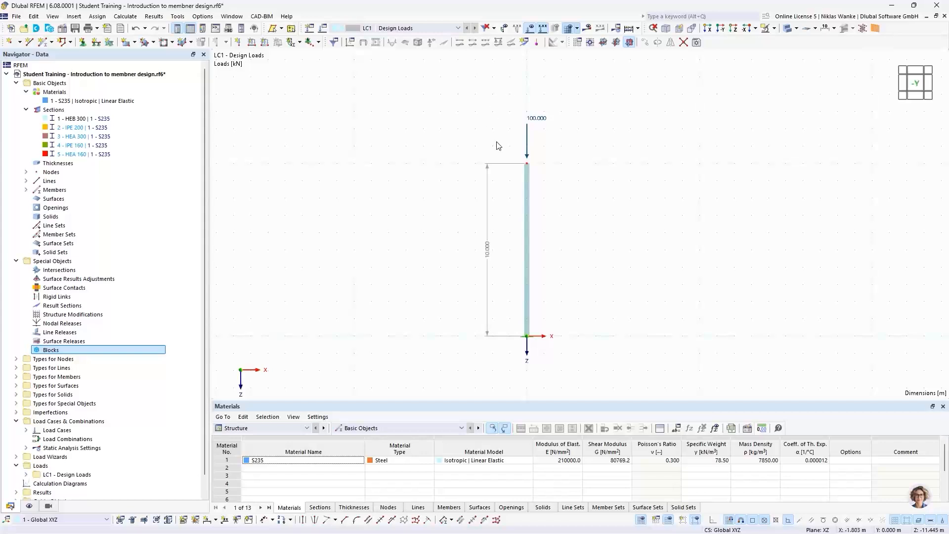
# Activate the Structure Stability add-on in the model's base data.
pyautogui.click(63, 29)
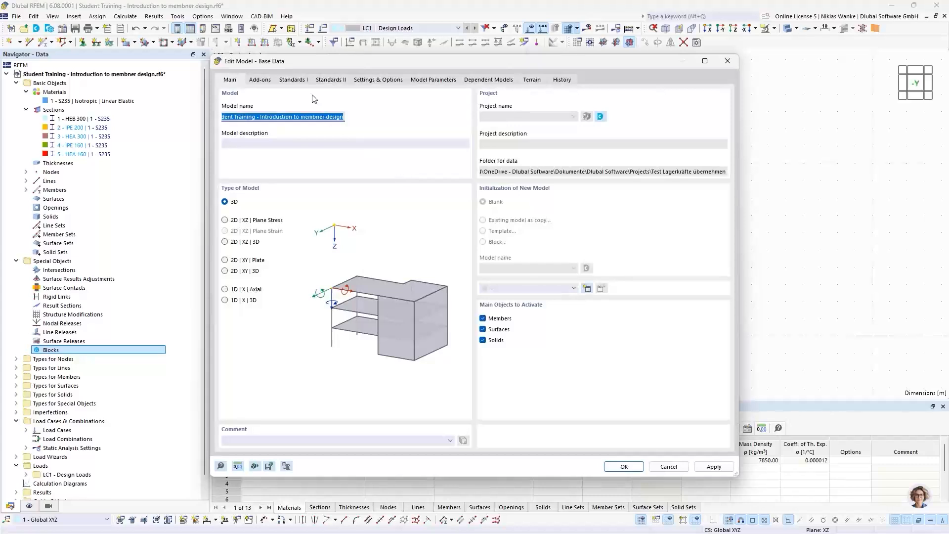
pyautogui.click(261, 80)
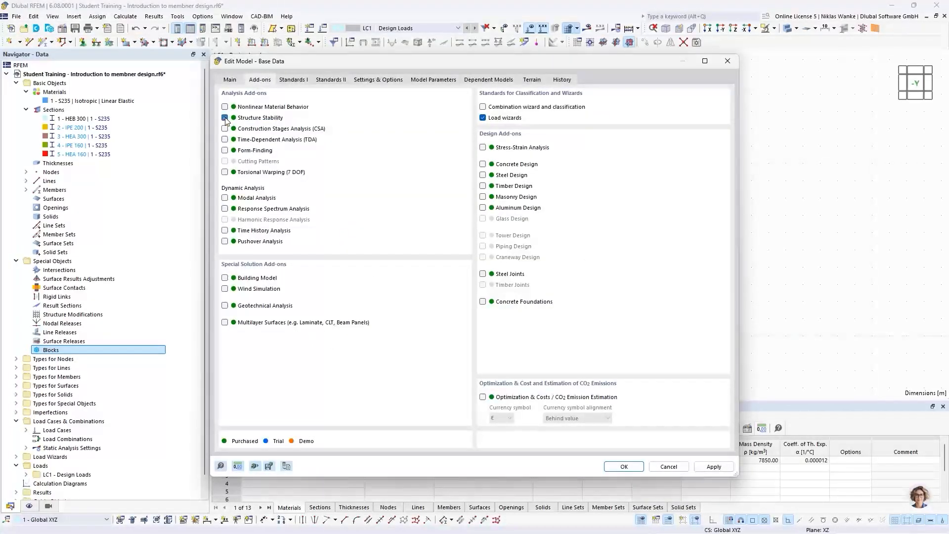
pyautogui.click(614, 468)
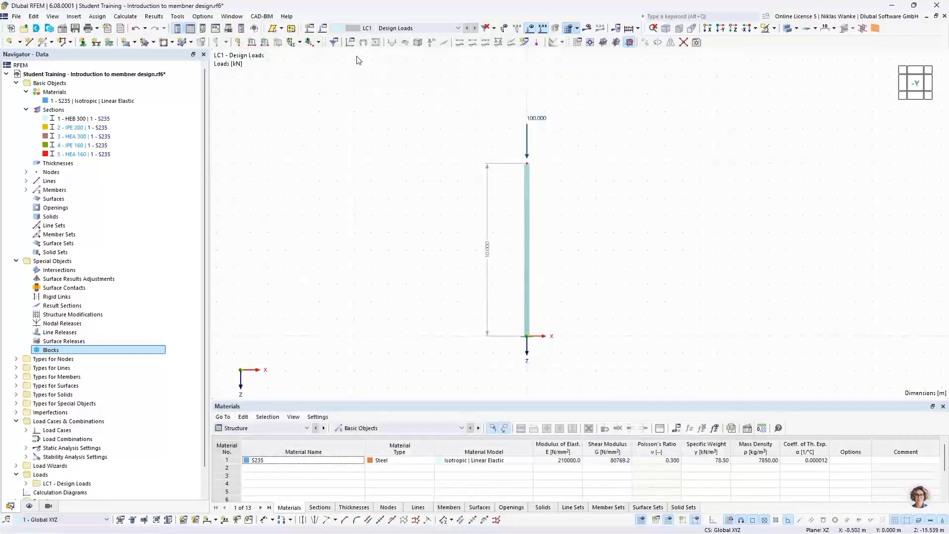
# Enable the critical load calculation for LC1 with the ST1 linear eigenvalue method (Lanczos) settings.
pyautogui.click(322, 29)
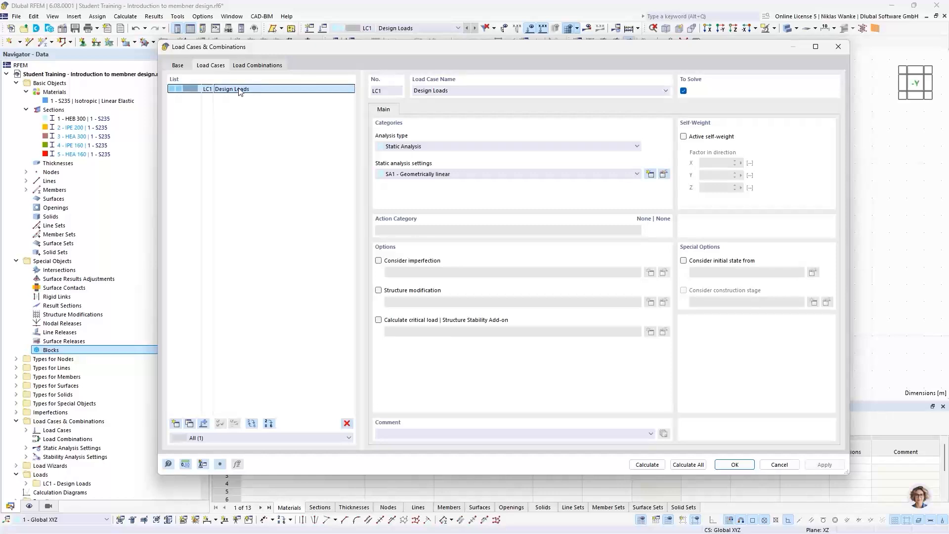
pyautogui.click(379, 320)
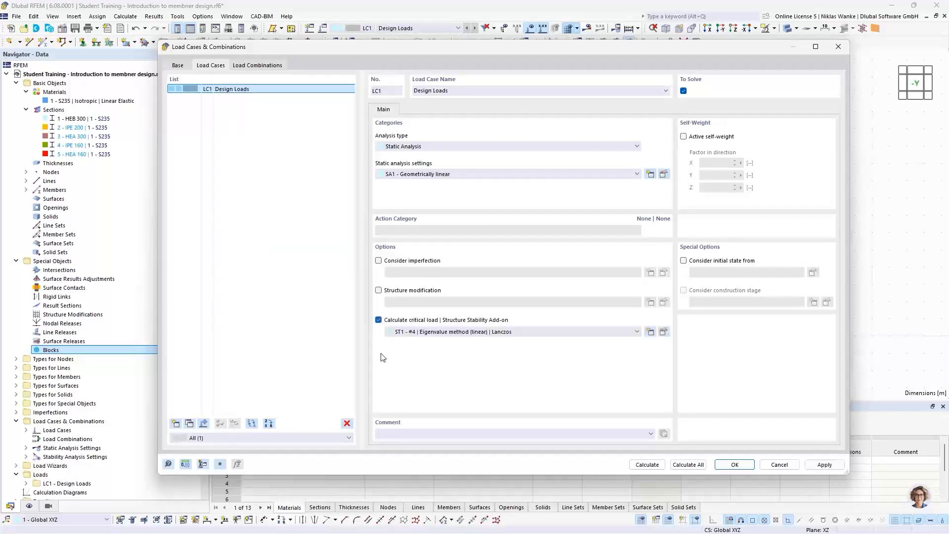
pyautogui.click(457, 332)
pyautogui.click(425, 339)
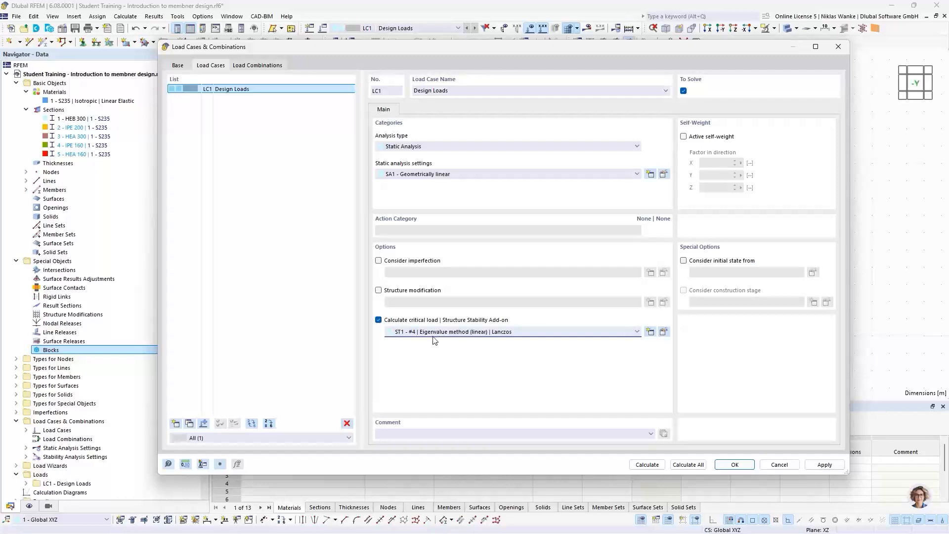
# Keep the ST1 stability analysis on the linear eigenvalue method with 4 lowest eigenvalues and Lanczos, and accept the load case settings.
pyautogui.click(664, 332)
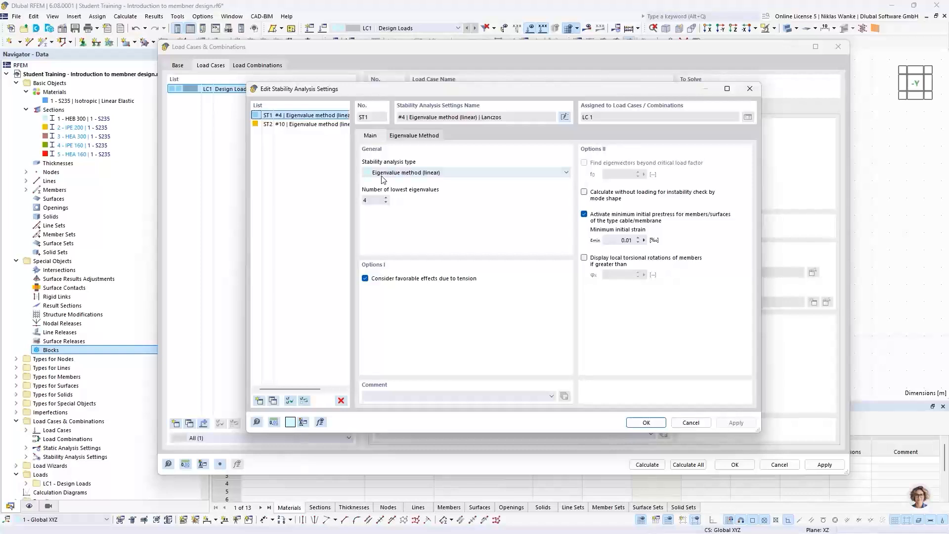
pyautogui.click(484, 173)
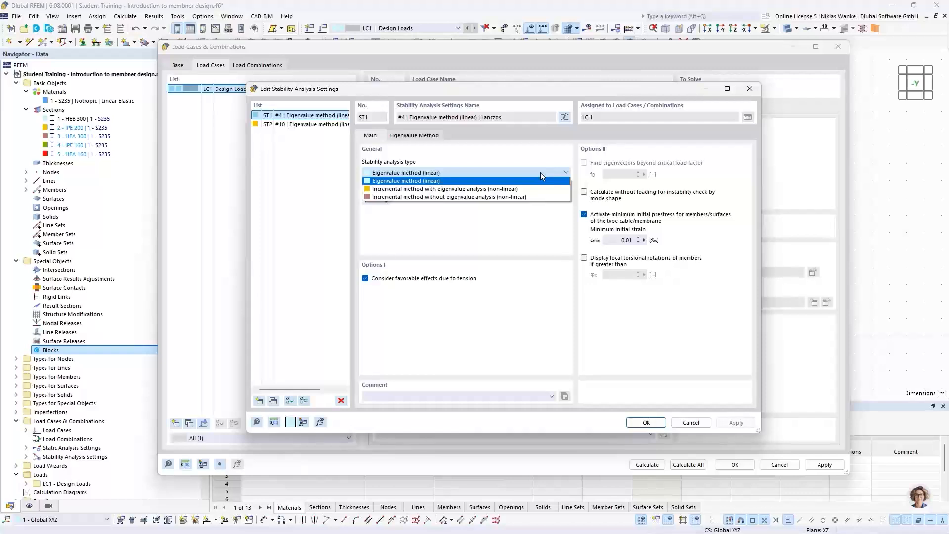
pyautogui.click(453, 172)
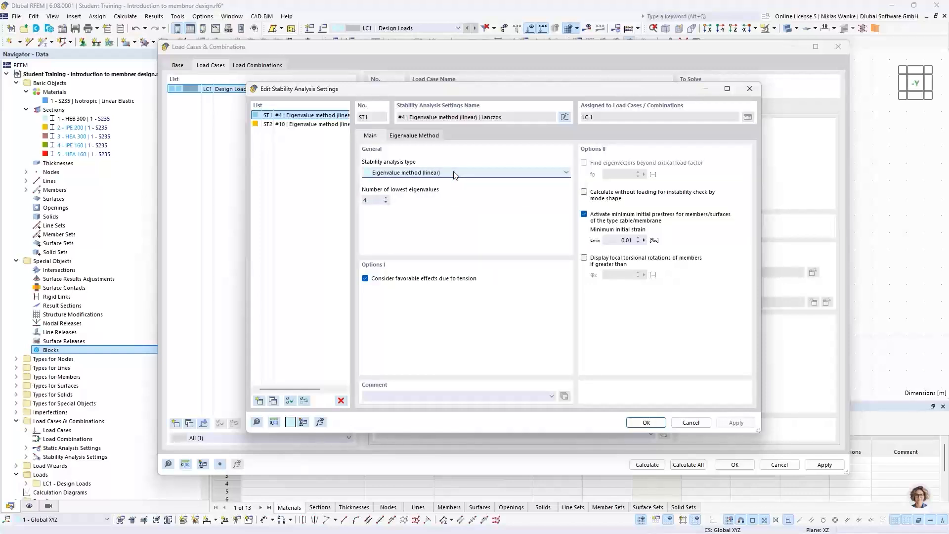
pyautogui.click(377, 201)
pyautogui.click(387, 198)
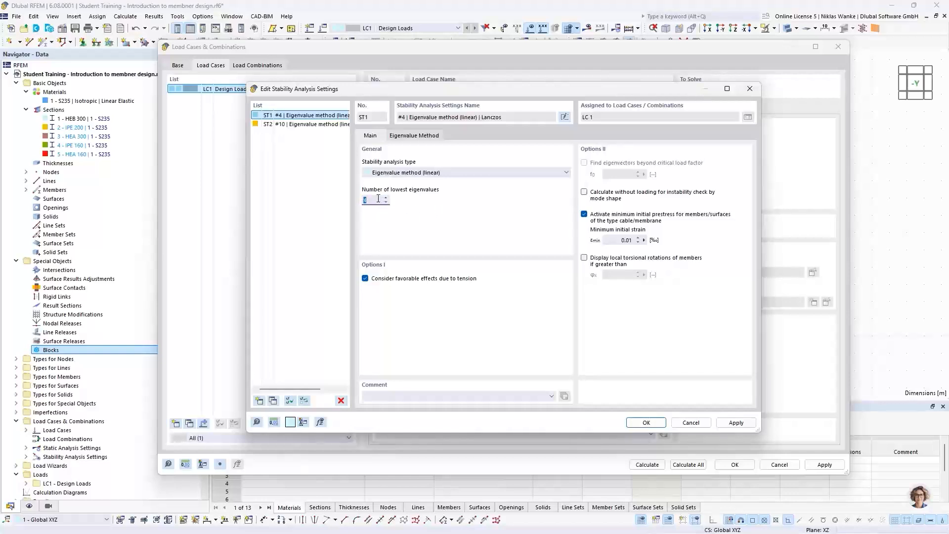
pyautogui.click(423, 137)
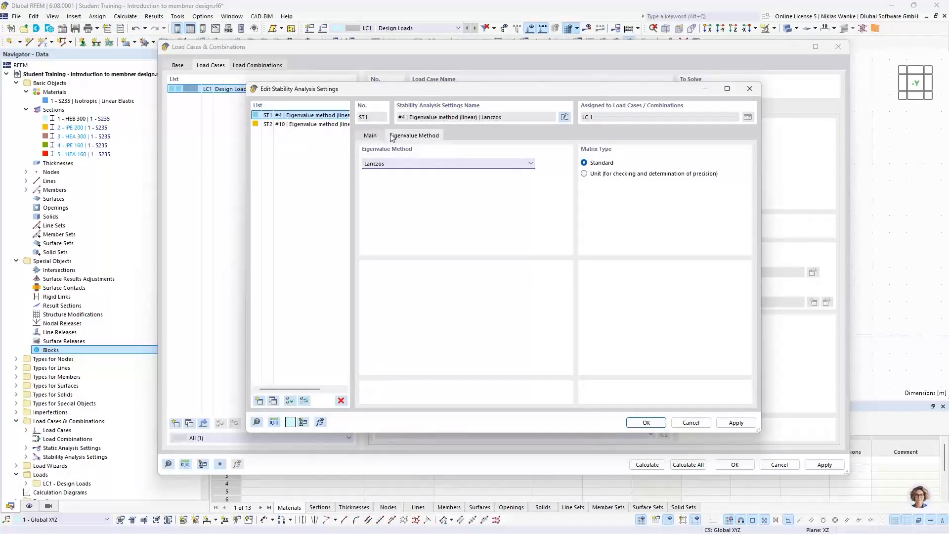
pyautogui.click(406, 165)
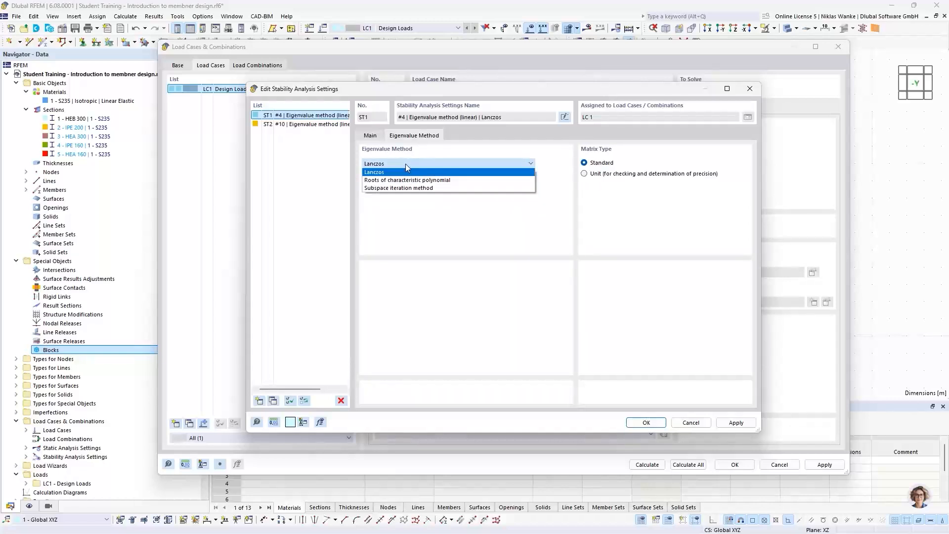
pyautogui.click(406, 164)
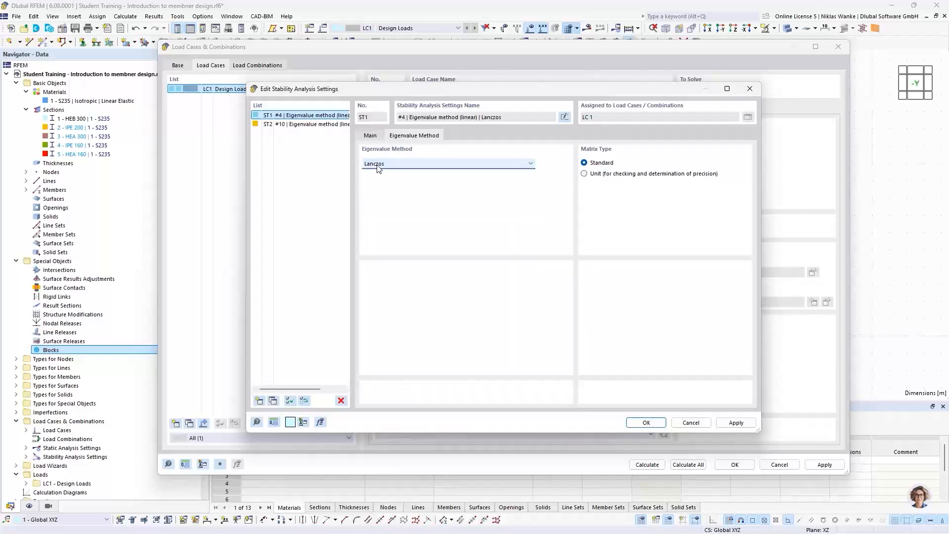
pyautogui.click(370, 135)
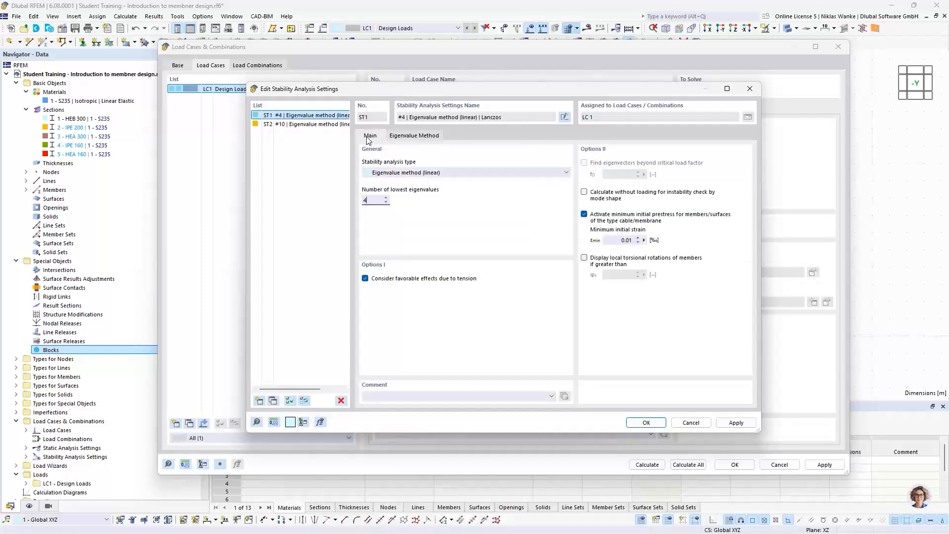
pyautogui.click(646, 422)
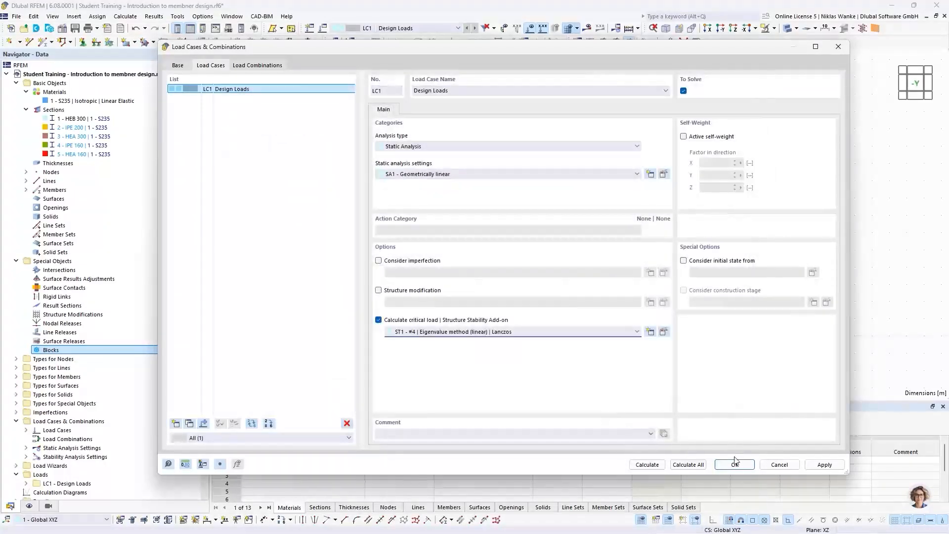
pyautogui.click(735, 464)
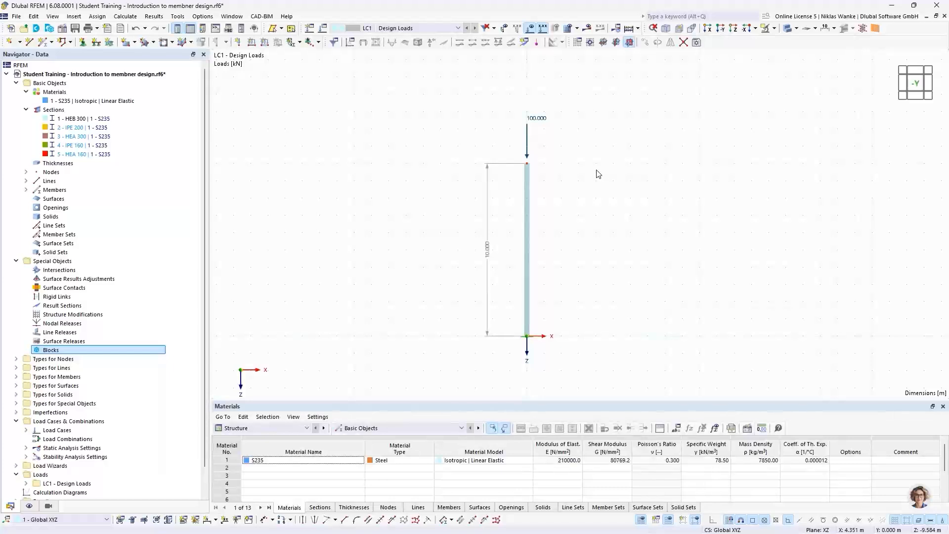
# Calculate LC1 with its static and stability analyses and display the Stability Analysis results.
pyautogui.click(588, 30)
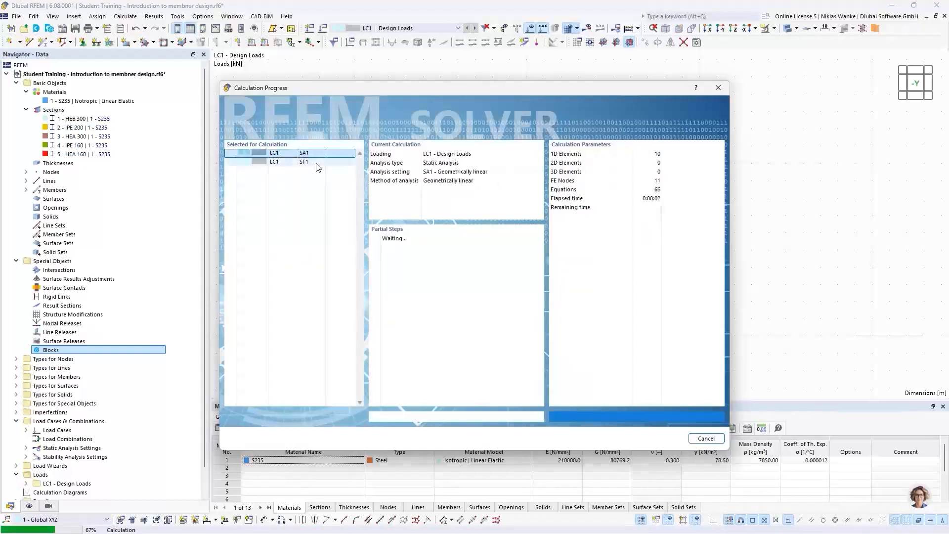
pyautogui.click(318, 153)
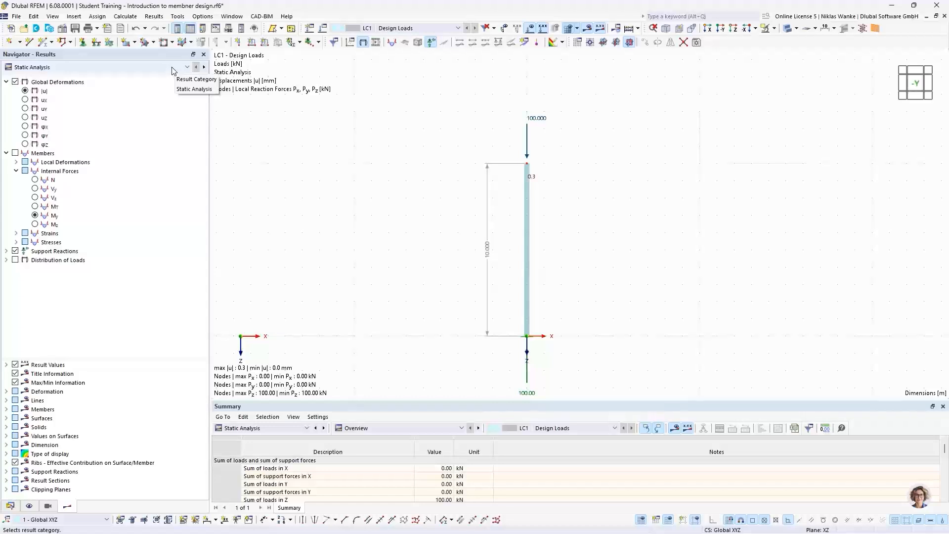
pyautogui.click(138, 68)
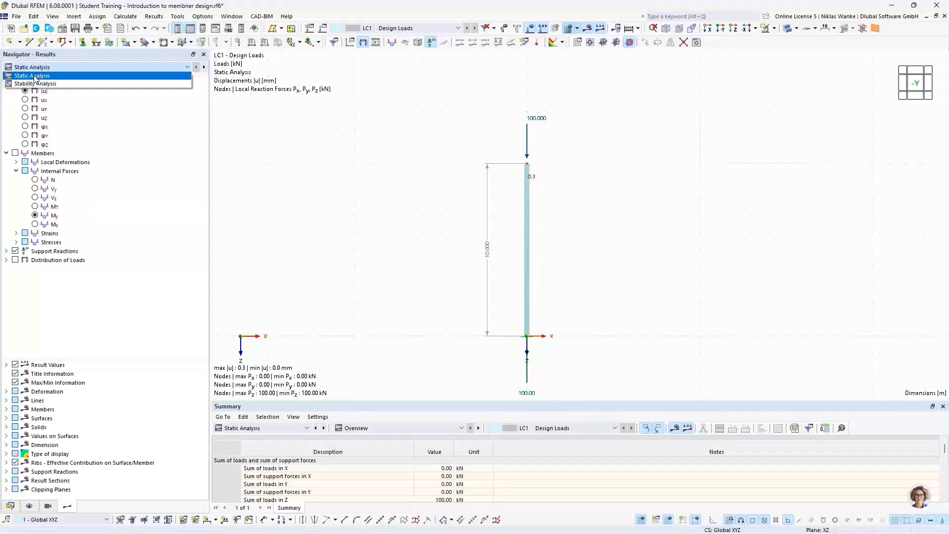
pyautogui.click(142, 74)
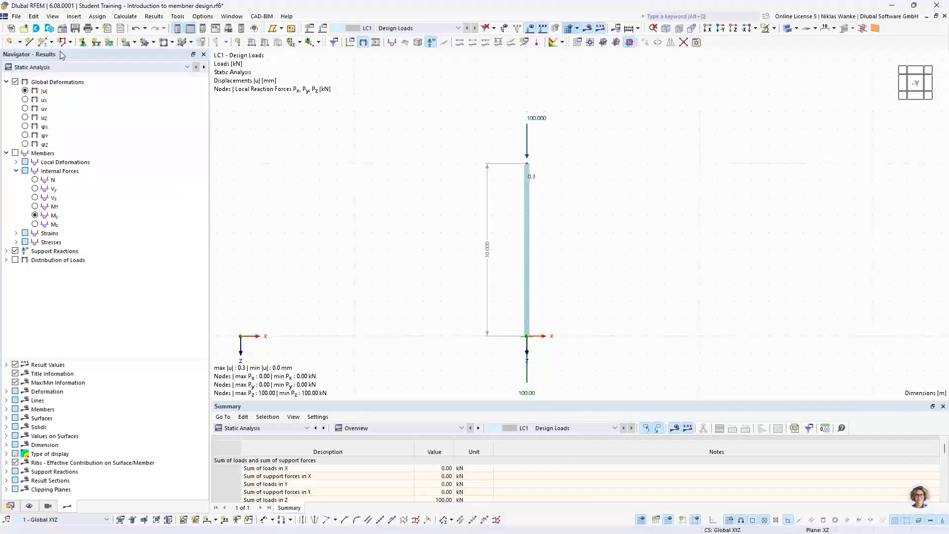
pyautogui.click(25, 90)
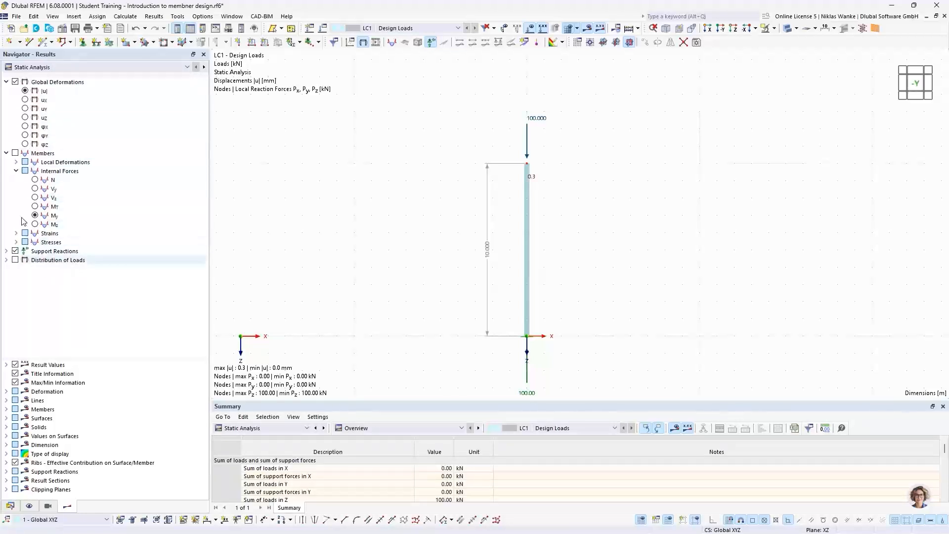
pyautogui.click(67, 68)
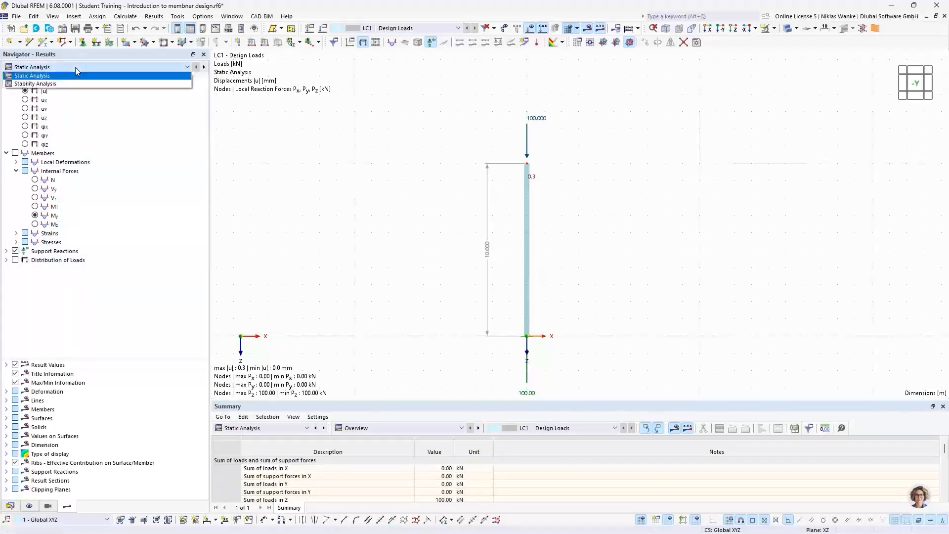
pyautogui.click(46, 85)
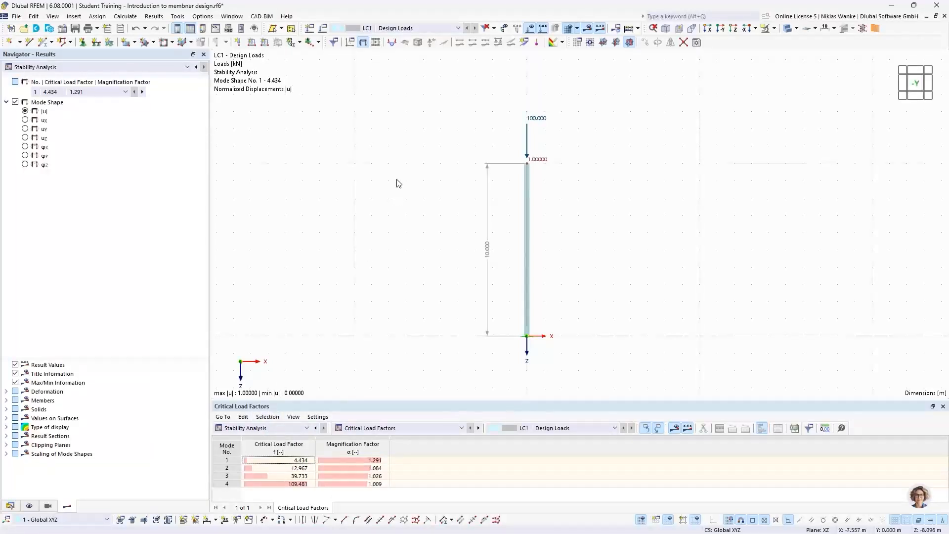
# Keep mode shape 1 selected and display the members' deformation as colored sections.
pyautogui.click(92, 93)
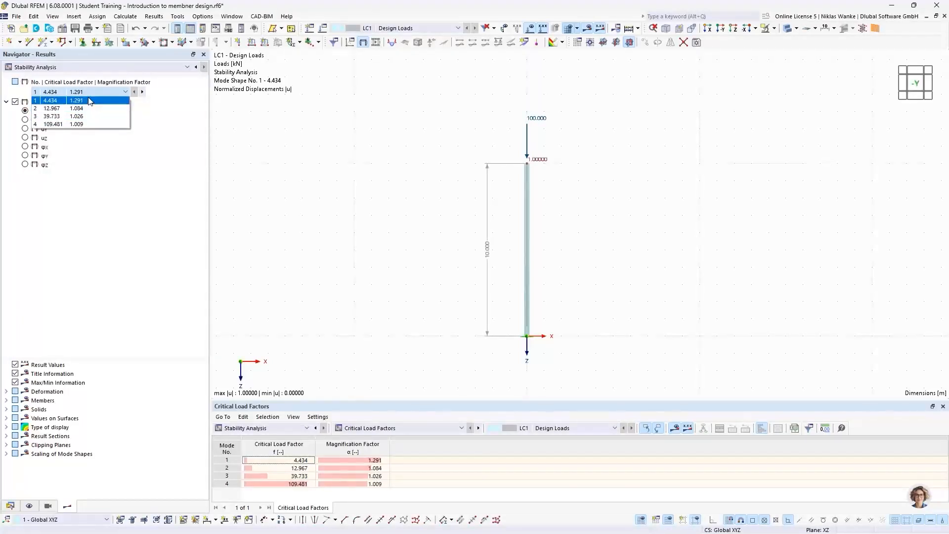
pyautogui.click(94, 99)
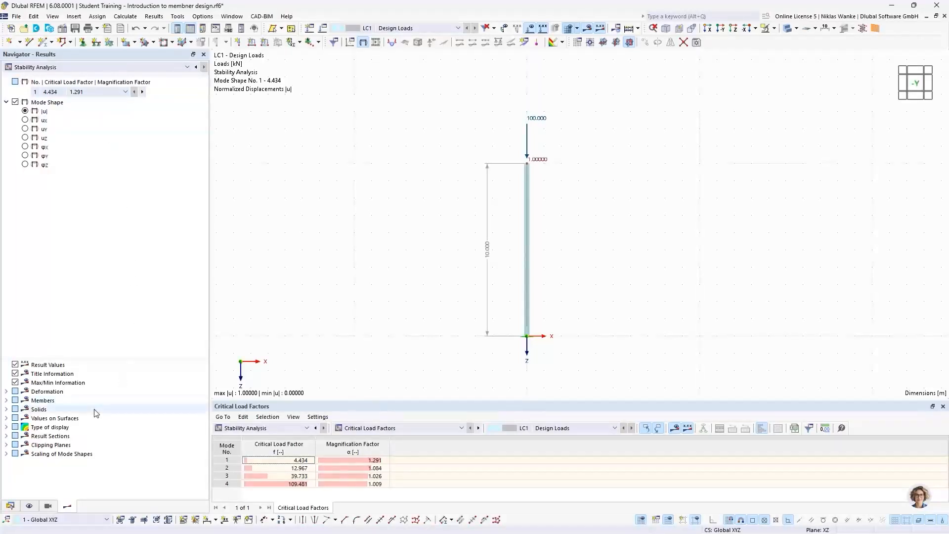
pyautogui.click(7, 391)
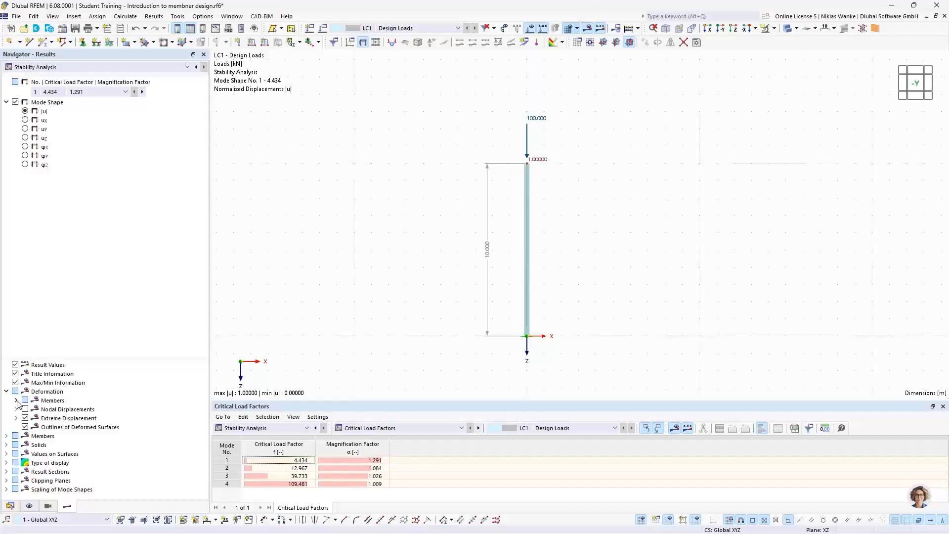
pyautogui.click(17, 401)
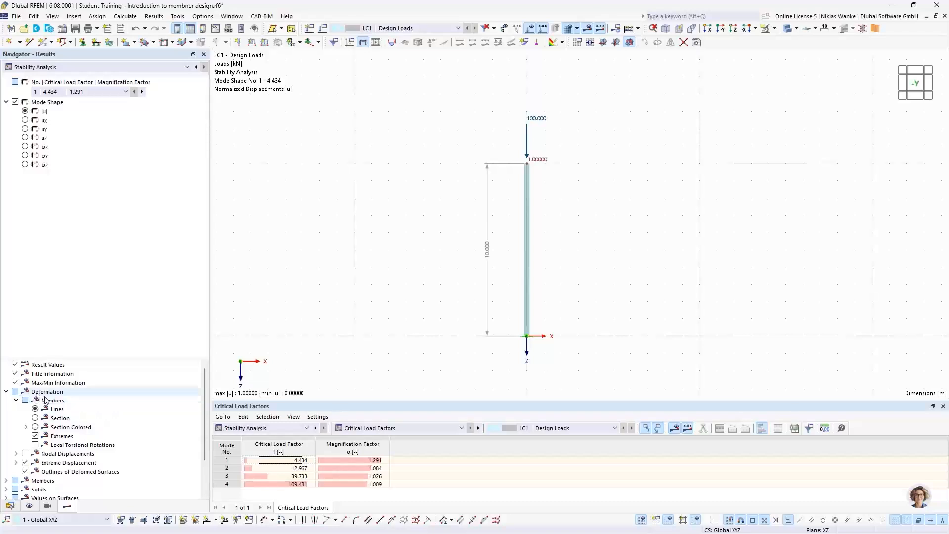
pyautogui.click(34, 426)
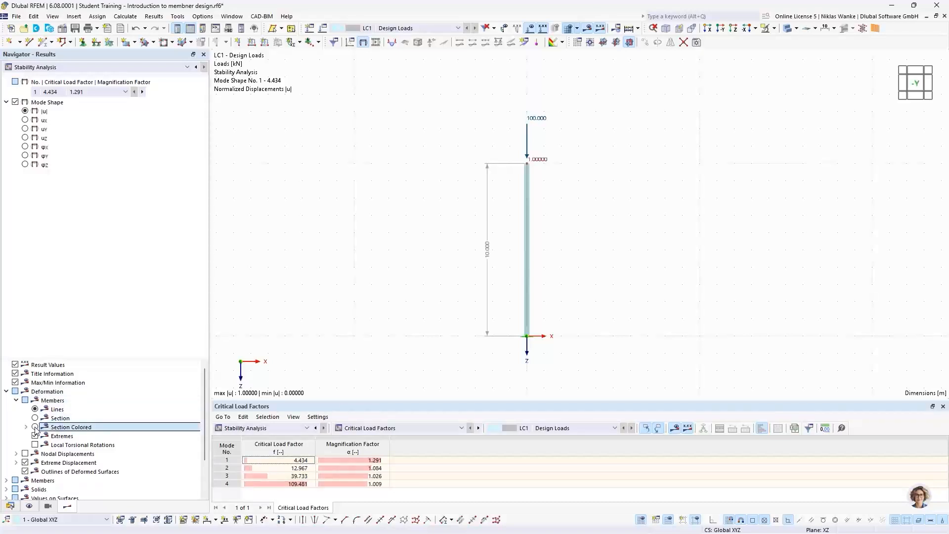
pyautogui.scroll(1, 567, 297)
pyautogui.scroll(1, 568, 297)
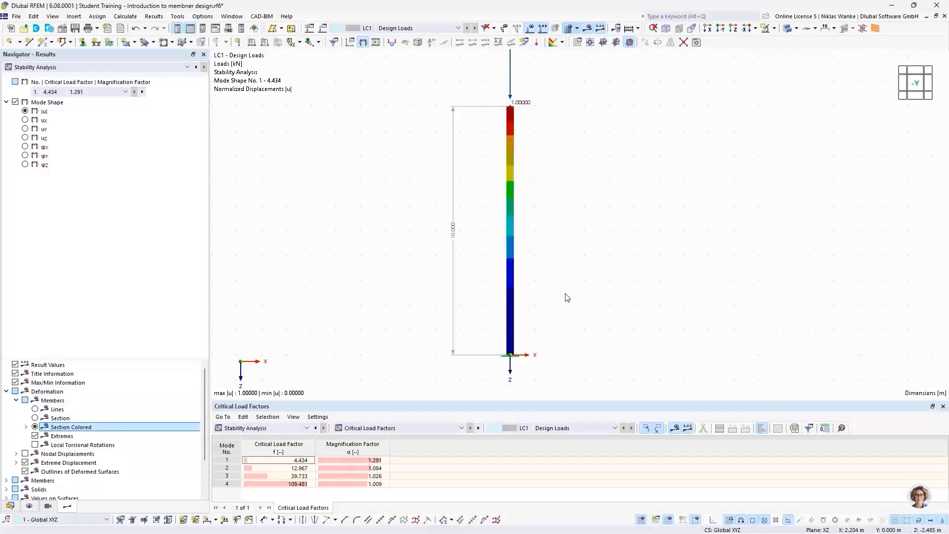
pyautogui.moveTo(565, 284); pyautogui.dragTo(527, 293, button='middle')
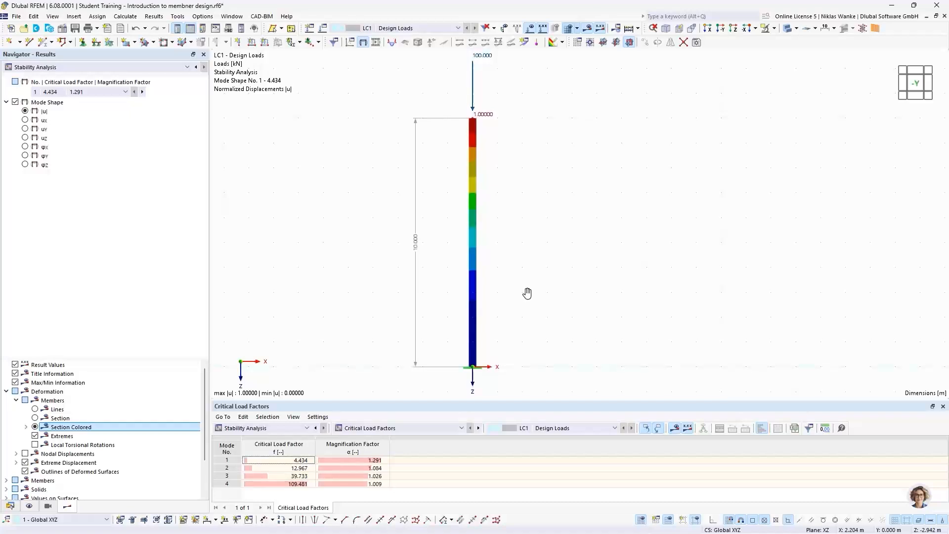
# Examine the buckling direction of mode shape 1 at the column head relative to the section's axes.
pyautogui.click(77, 93)
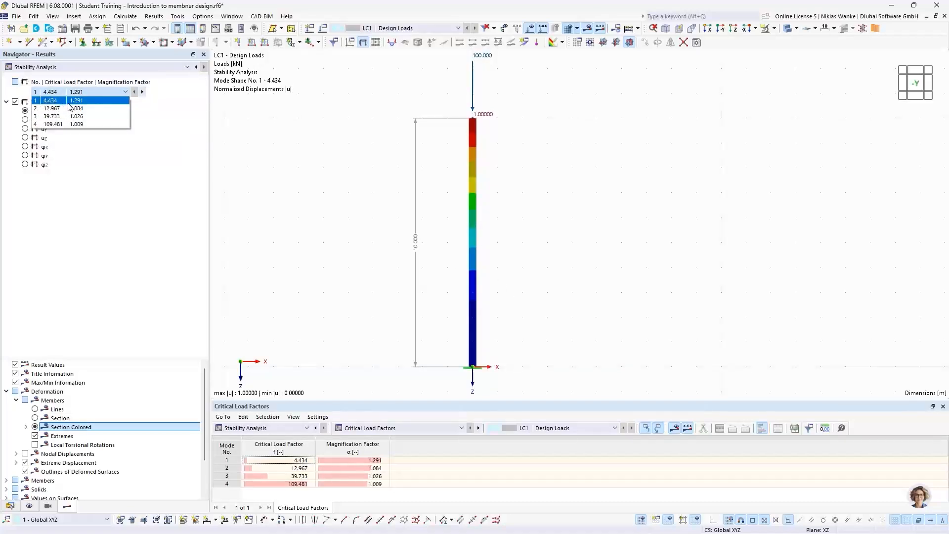
pyautogui.click(70, 102)
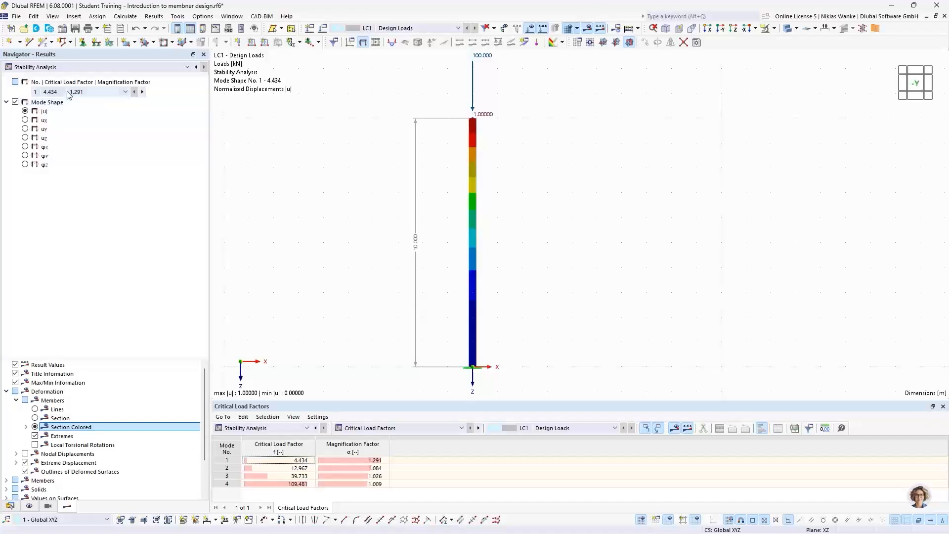
pyautogui.keyDown('ctrl'); pyautogui.moveTo(390, 237); pyautogui.dragTo(544, 238, button='middle'); pyautogui.keyUp('ctrl')
pyautogui.scroll(5, 444, 135)
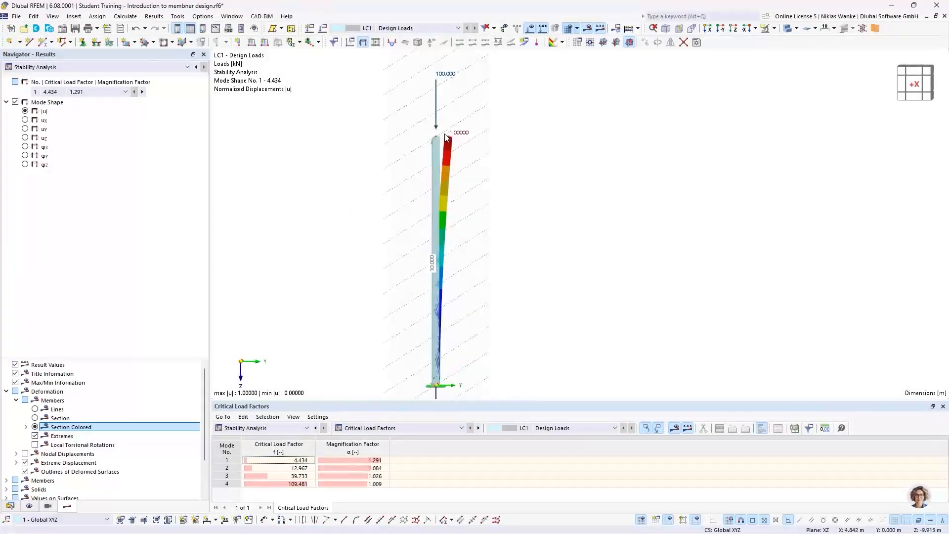
pyautogui.keyDown('ctrl'); pyautogui.moveTo(453, 154); pyautogui.dragTo(483, 247, button='middle'); pyautogui.keyUp('ctrl')
pyautogui.scroll(5, 474, 178)
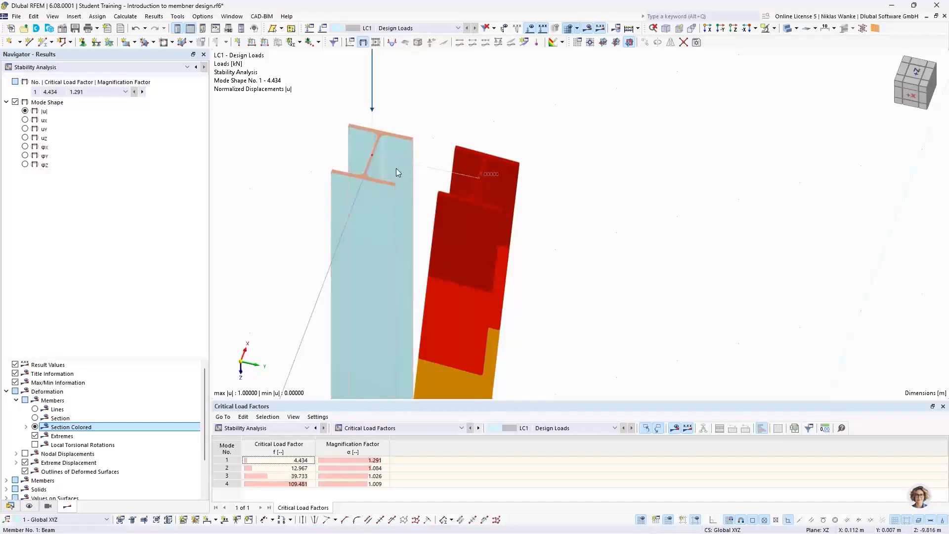
pyautogui.scroll(-2, 405, 226)
pyautogui.moveTo(405, 224); pyautogui.dragTo(418, 156, button='middle')
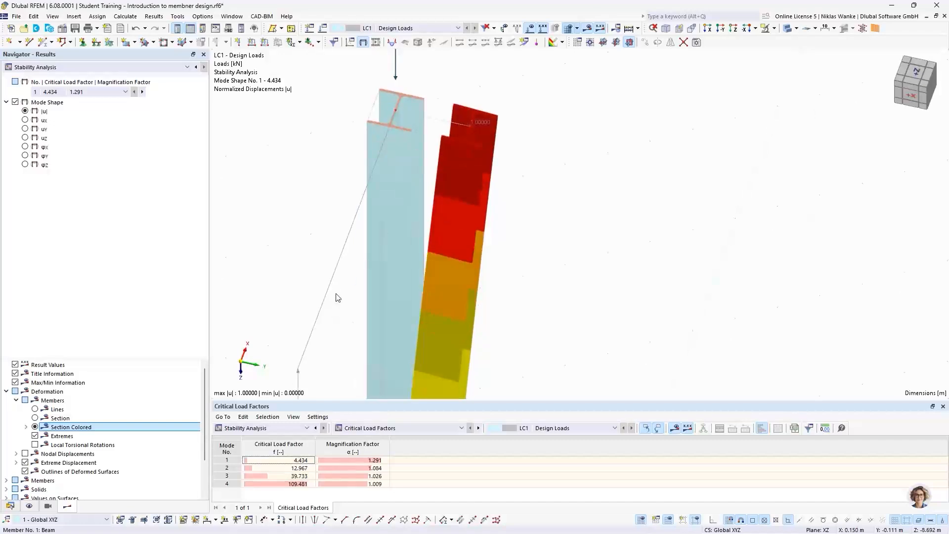
pyautogui.scroll(-2, 384, 148)
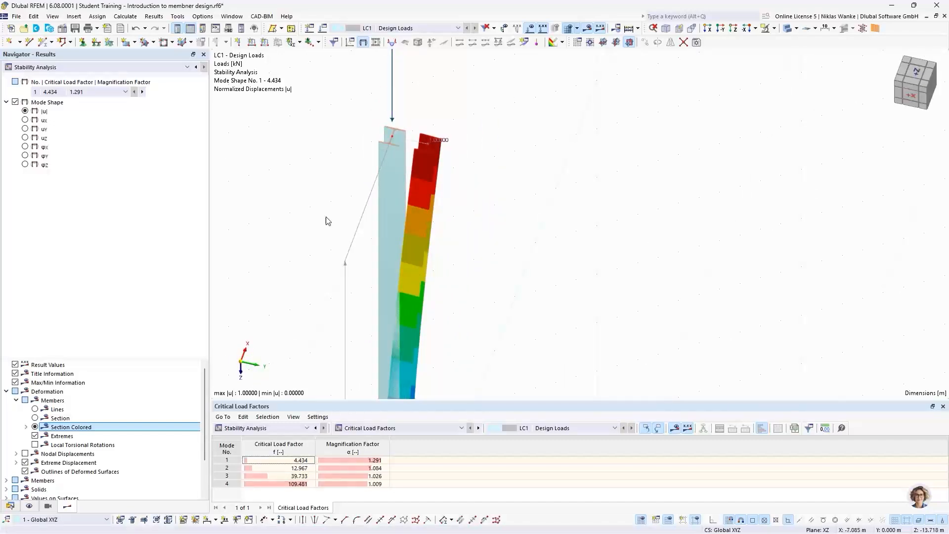
pyautogui.scroll(4, 404, 139)
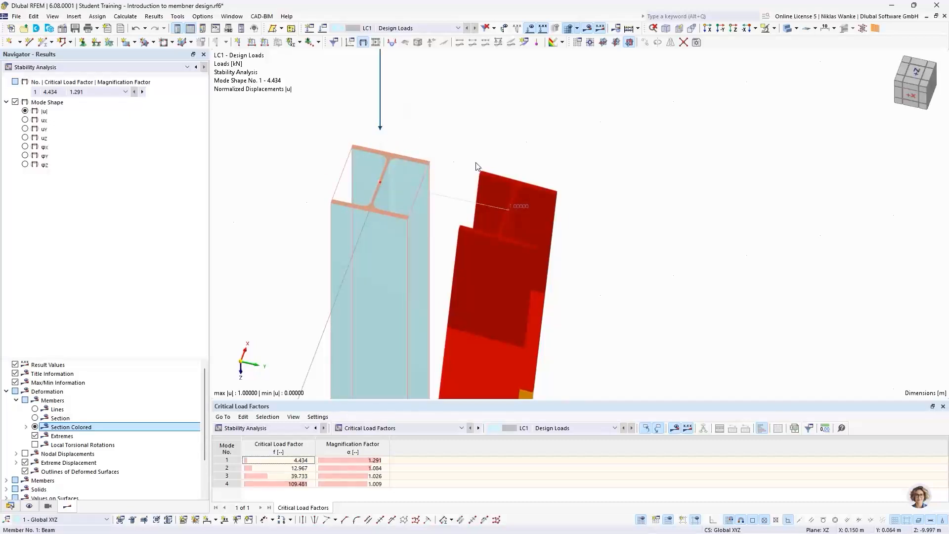
pyautogui.scroll(-2, 483, 163)
pyautogui.scroll(-4, 483, 163)
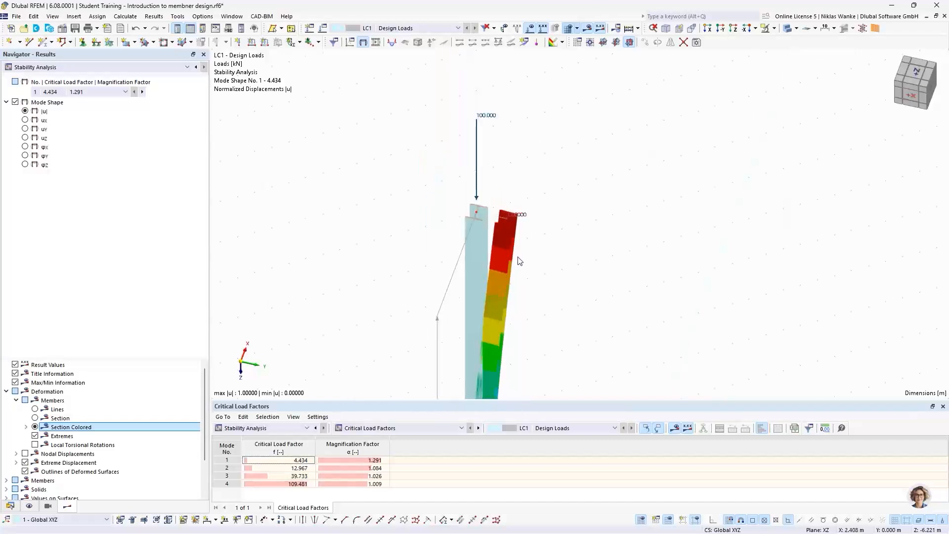
pyautogui.scroll(-3, 483, 169)
pyautogui.keyDown('ctrl'); pyautogui.moveTo(484, 263); pyautogui.dragTo(496, 210, button='middle'); pyautogui.keyUp('ctrl')
# Display mode shape 2 and examine the buckling direction at the column head.
pyautogui.click(141, 91)
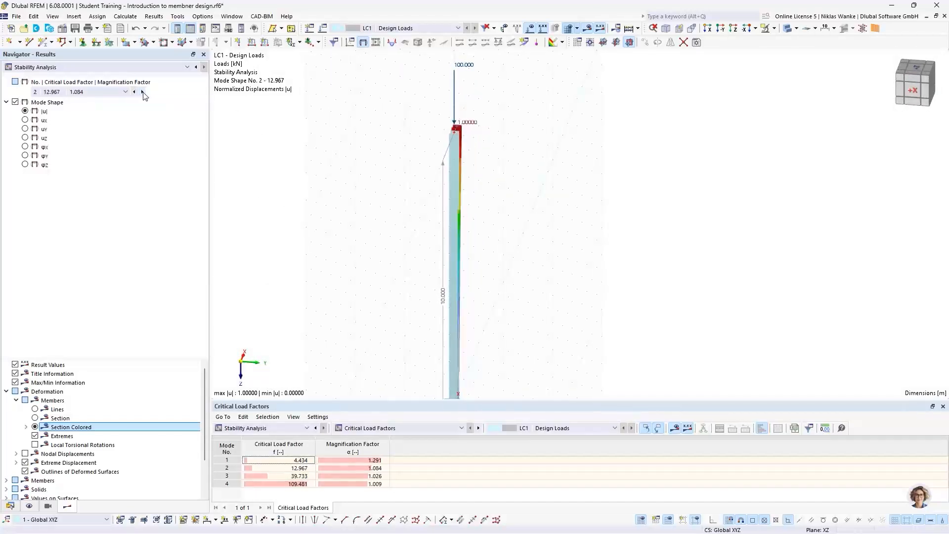
pyautogui.keyDown('ctrl'); pyautogui.moveTo(557, 178); pyautogui.dragTo(483, 135, button='middle'); pyautogui.keyUp('ctrl')
pyautogui.scroll(5, 483, 134)
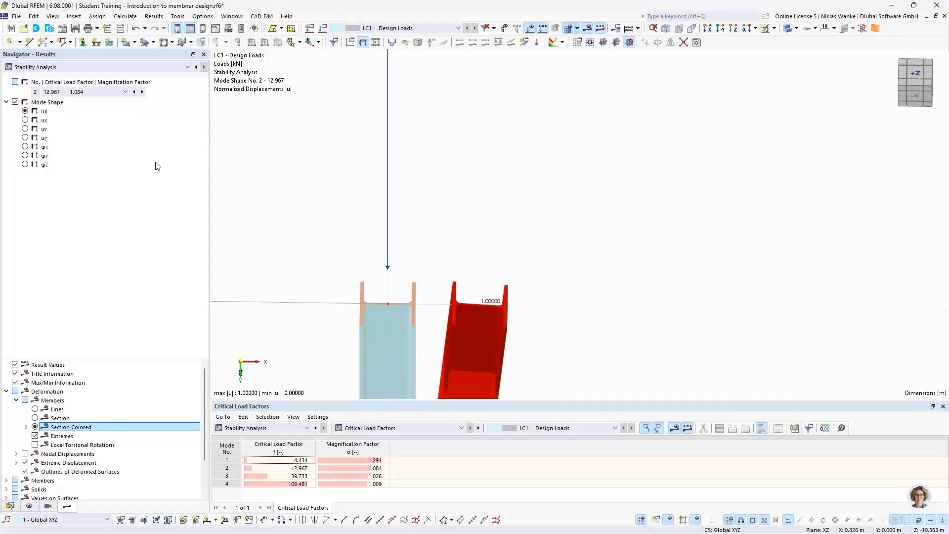
# Display mode shape 3 and examine the deformed shape over the full column height.
pyautogui.click(142, 91)
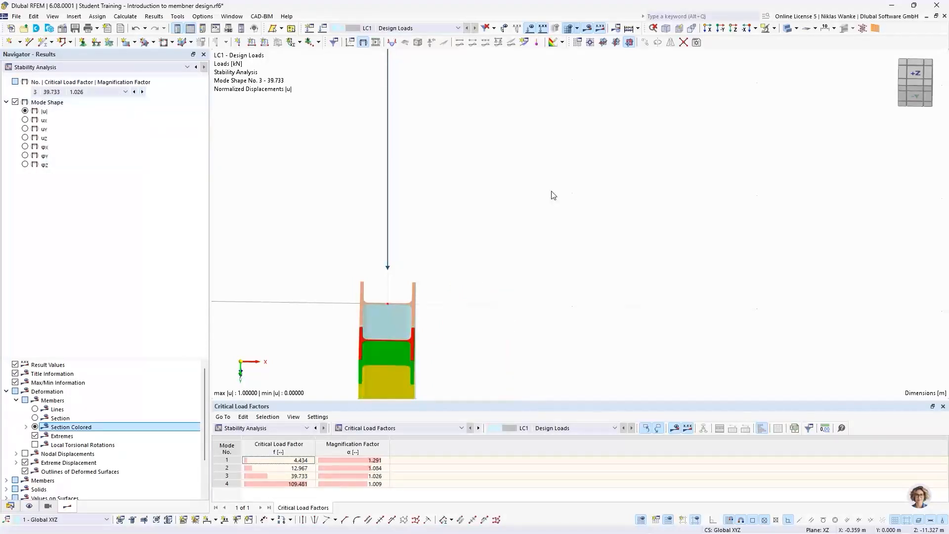
pyautogui.scroll(-5, 551, 195)
pyautogui.moveTo(631, 245); pyautogui.dragTo(508, 218, button='middle')
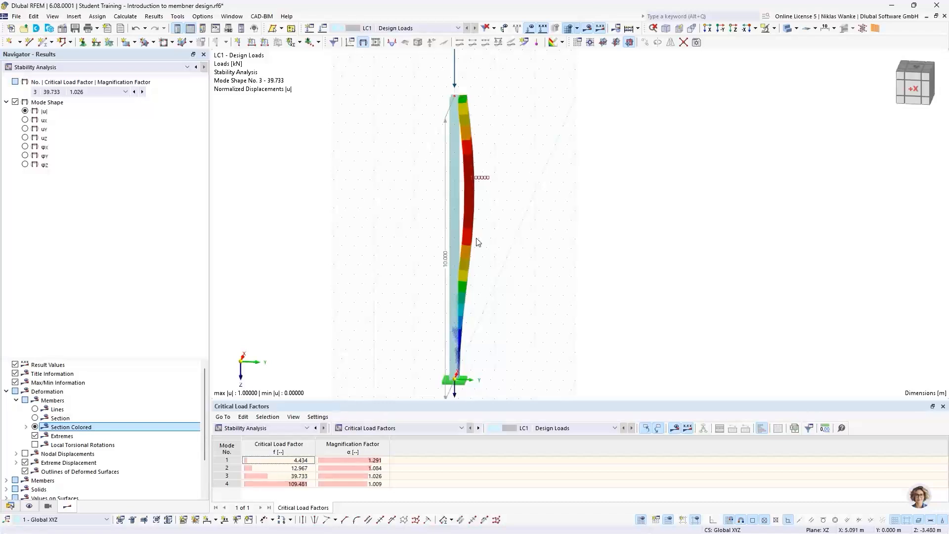
pyautogui.moveTo(482, 250); pyautogui.dragTo(495, 251, button='middle')
pyautogui.keyDown('ctrl'); pyautogui.moveTo(495, 251); pyautogui.dragTo(460, 250, button='middle'); pyautogui.keyUp('ctrl')
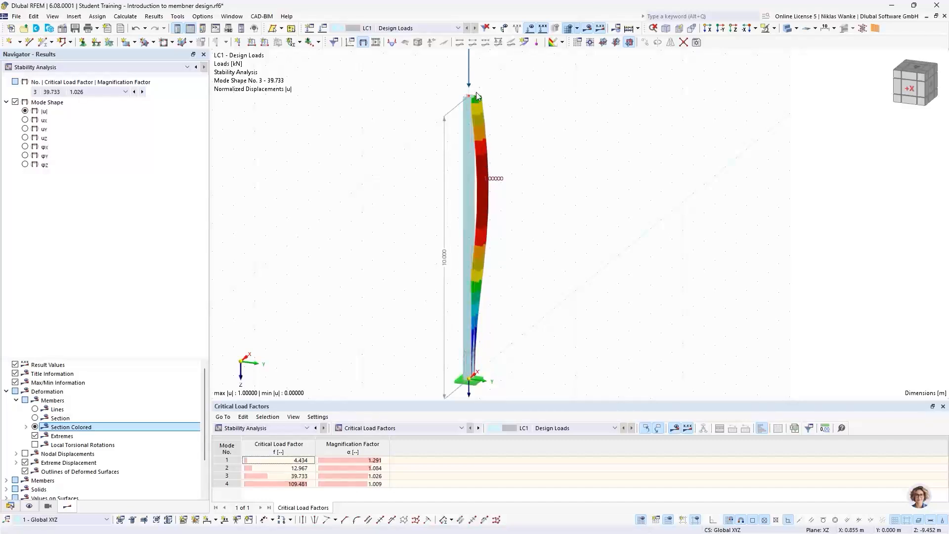
# Return to mode shape 1 and enlarge the critical load factors table below the model.
pyautogui.click(70, 92)
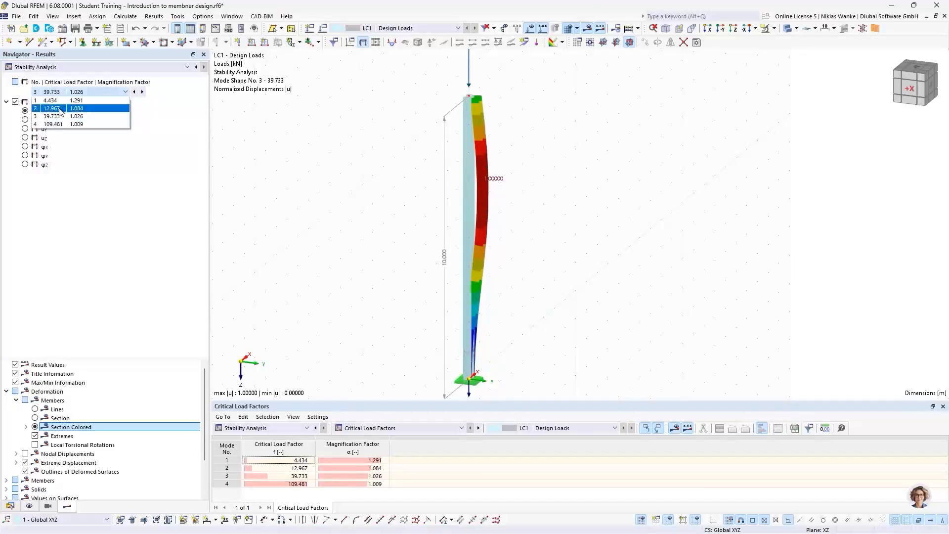
pyautogui.click(63, 102)
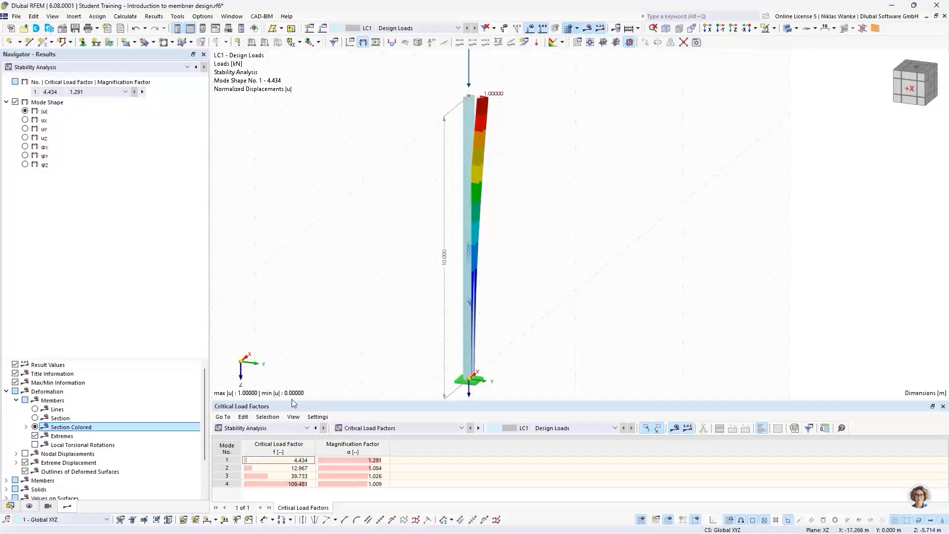
pyautogui.moveTo(341, 401); pyautogui.dragTo(341, 375)
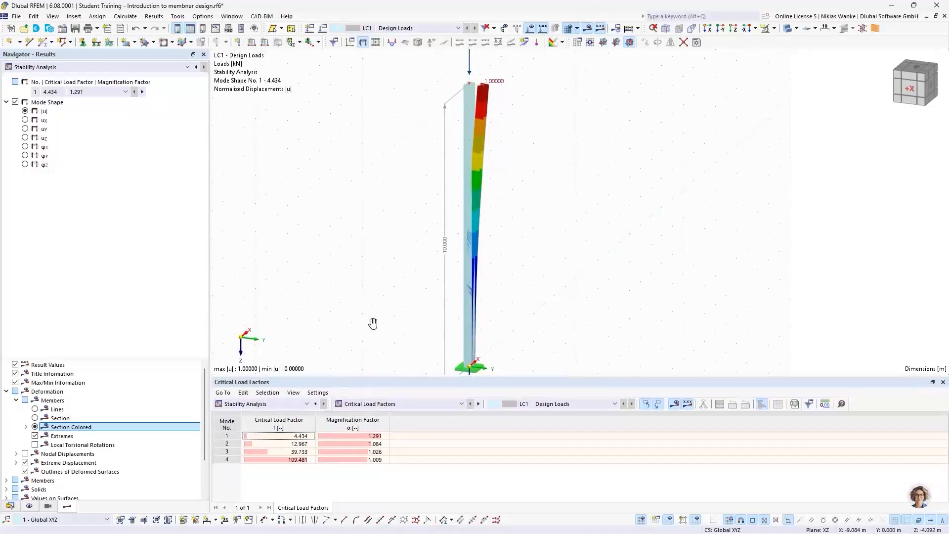
pyautogui.scroll(-2, 376, 312)
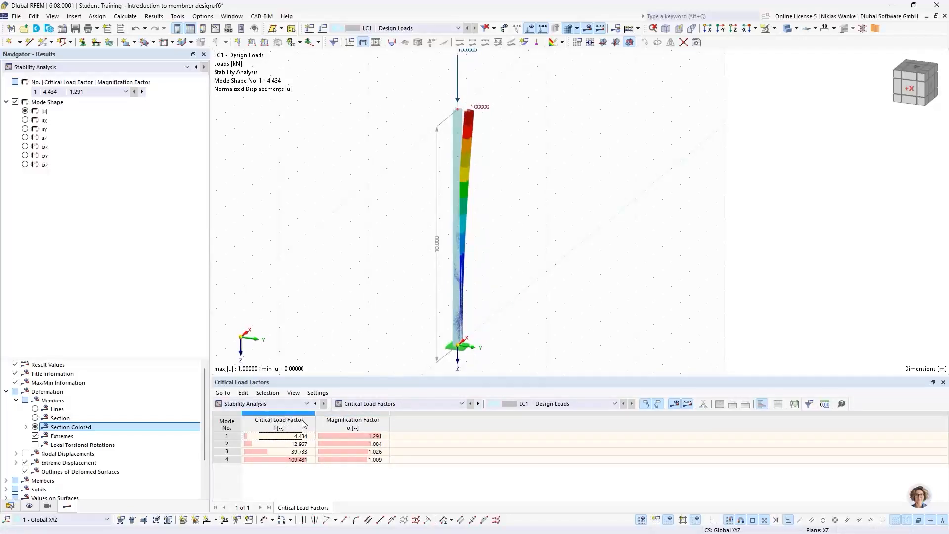
# Compare mode shapes 1 to 4 from the critical load factors table, ending with mode 1 on the whole column.
pyautogui.click(232, 438)
pyautogui.click(232, 446)
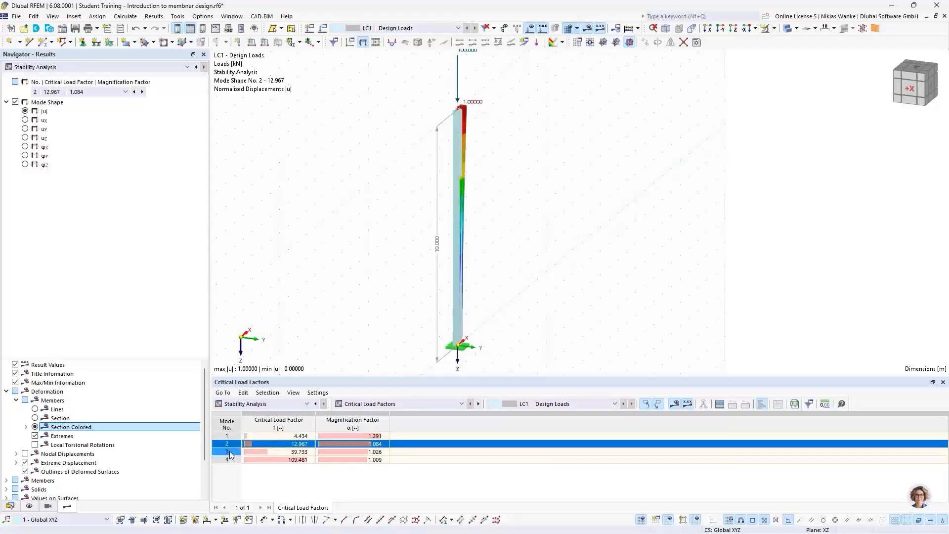
pyautogui.click(231, 452)
pyautogui.click(230, 460)
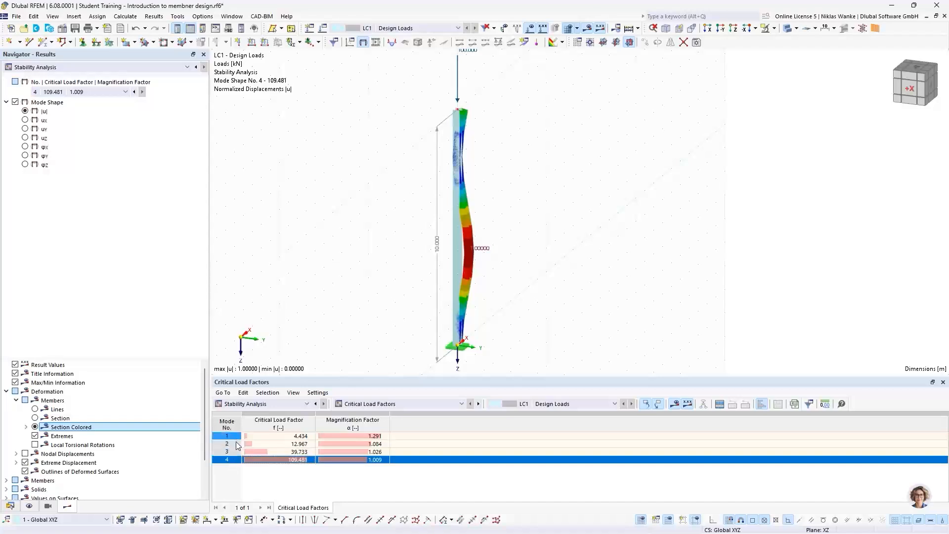
pyautogui.click(231, 436)
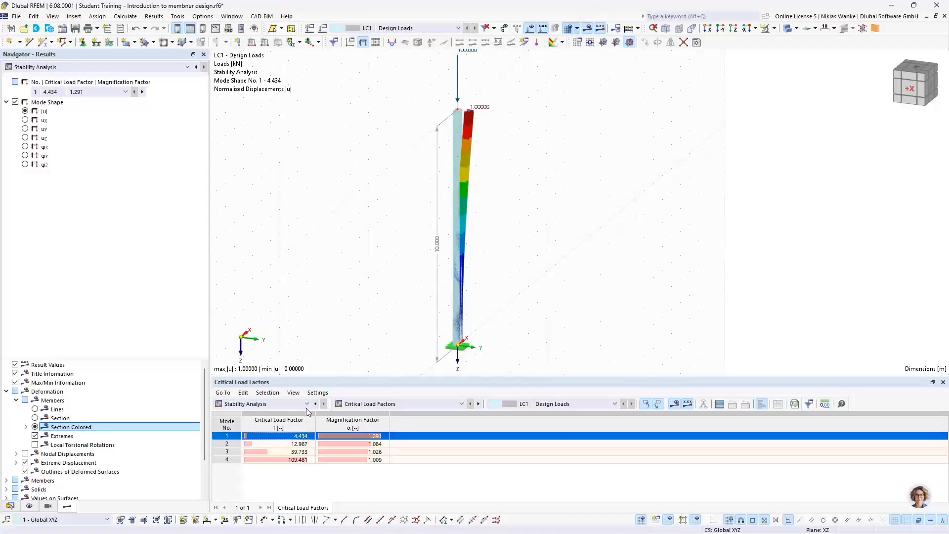
pyautogui.scroll(-1, 381, 215)
pyautogui.moveTo(381, 215); pyautogui.dragTo(381, 231, button='middle')
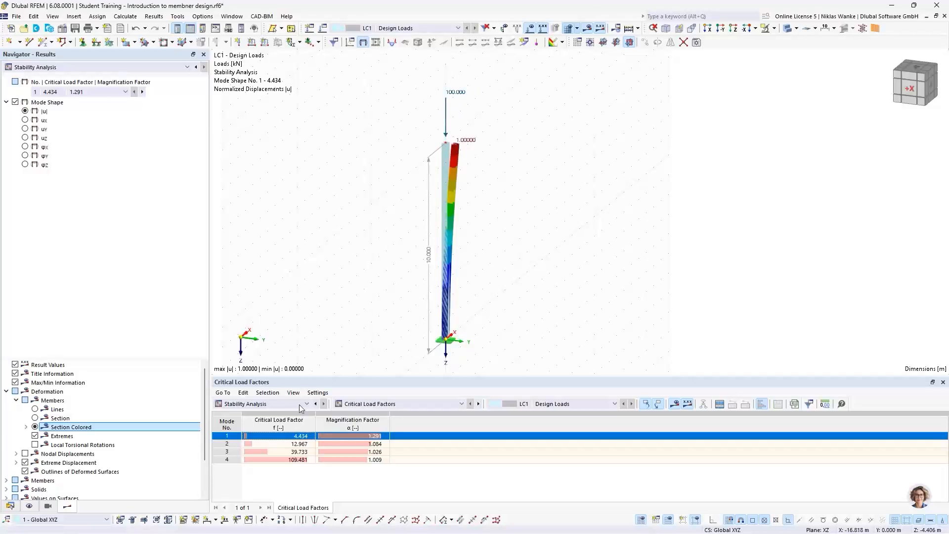
# Select the mode 1 critical load factor and examine its mode shape over the full column height and at the head.
pyautogui.click(289, 437)
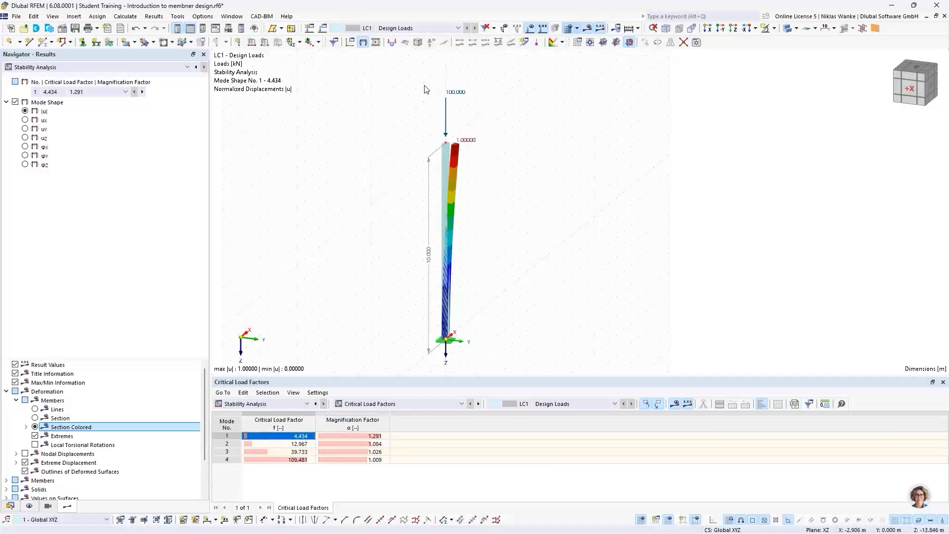
pyautogui.scroll(4, 451, 123)
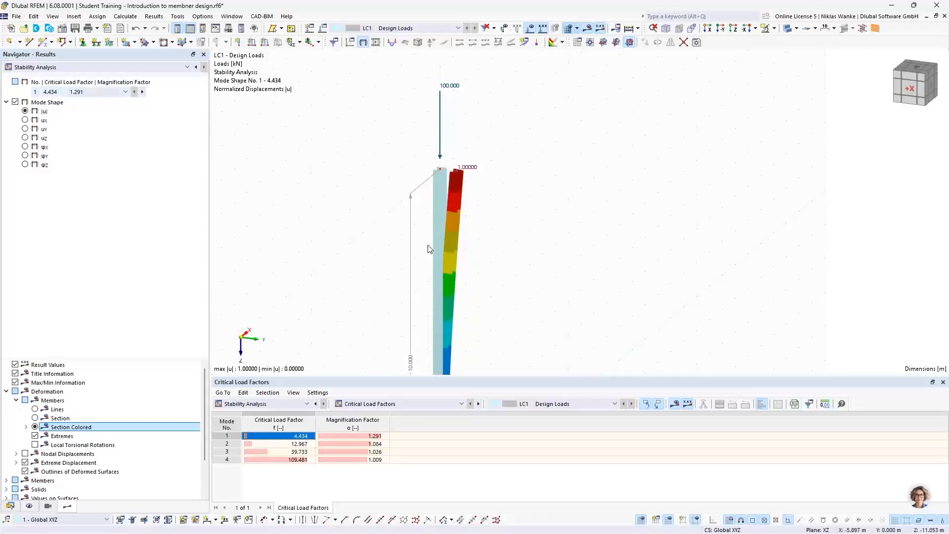
pyautogui.scroll(-2, 428, 277)
pyautogui.moveTo(426, 307); pyautogui.dragTo(414, 243, button='middle')
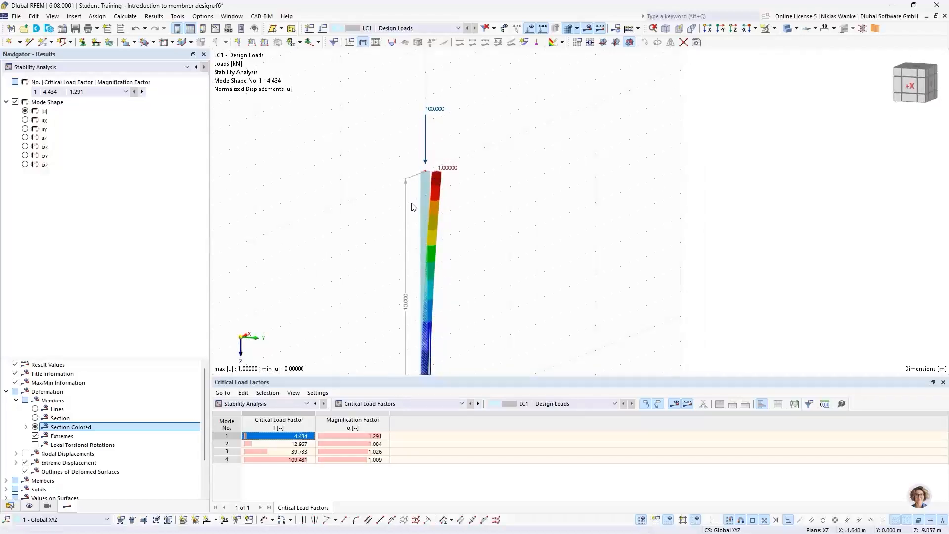
pyautogui.scroll(-3, 416, 262)
pyautogui.moveTo(416, 262)
pyautogui.mouseDown(button='middle')
pyautogui.moveTo(411, 231)
pyautogui.moveTo(420, 230)
pyautogui.moveTo(400, 233)
pyautogui.moveTo(404, 250)
pyautogui.mouseUp(button='middle')
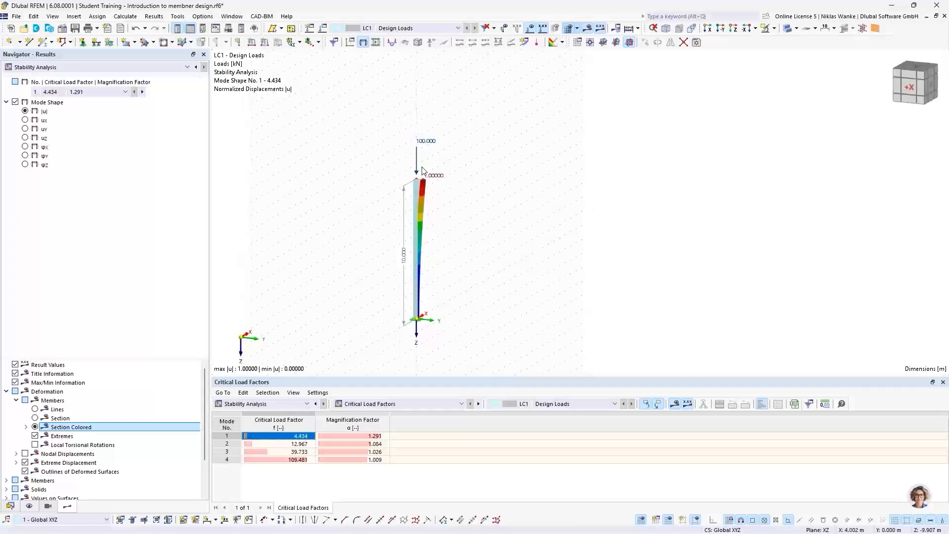
pyautogui.scroll(3, 425, 181)
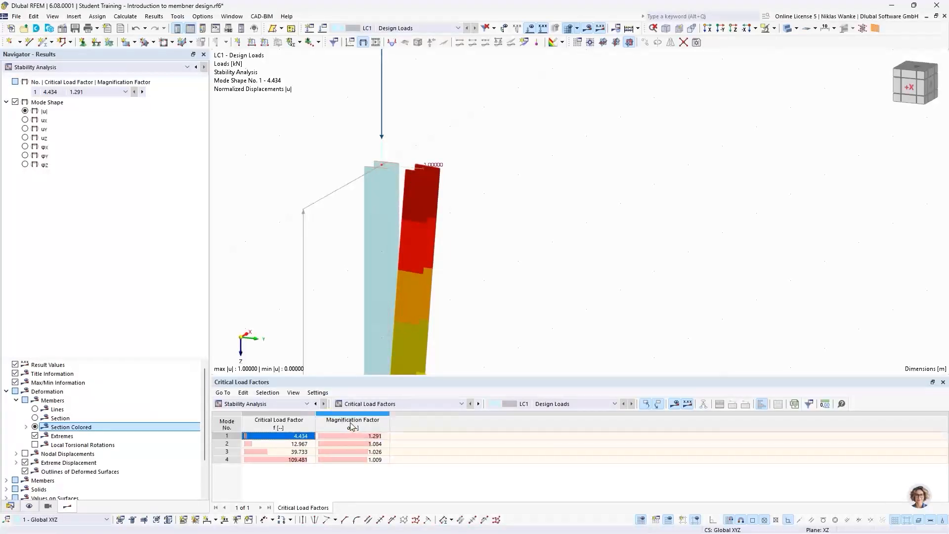
# Examine the magnification factors, pick out the mode 1 value, and bring the whole column into view.
pyautogui.click(335, 428)
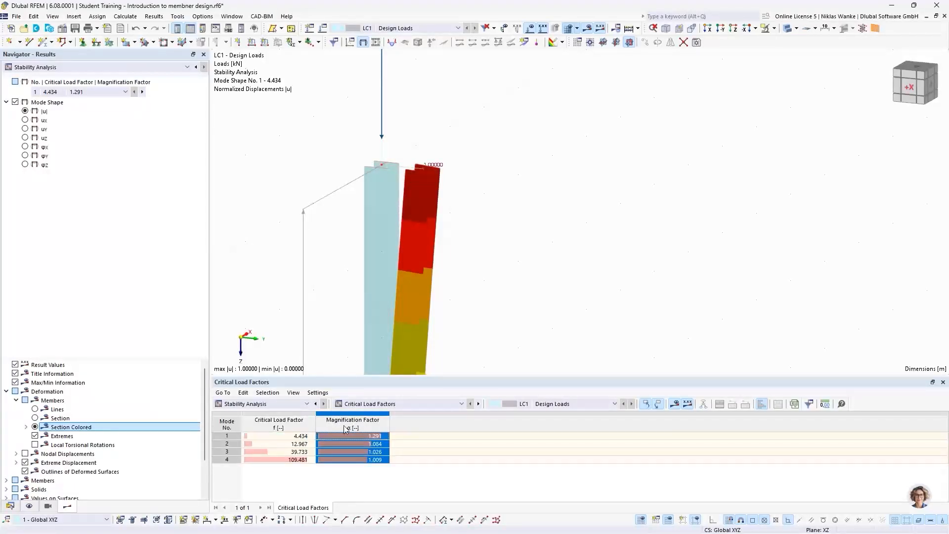
pyautogui.click(384, 437)
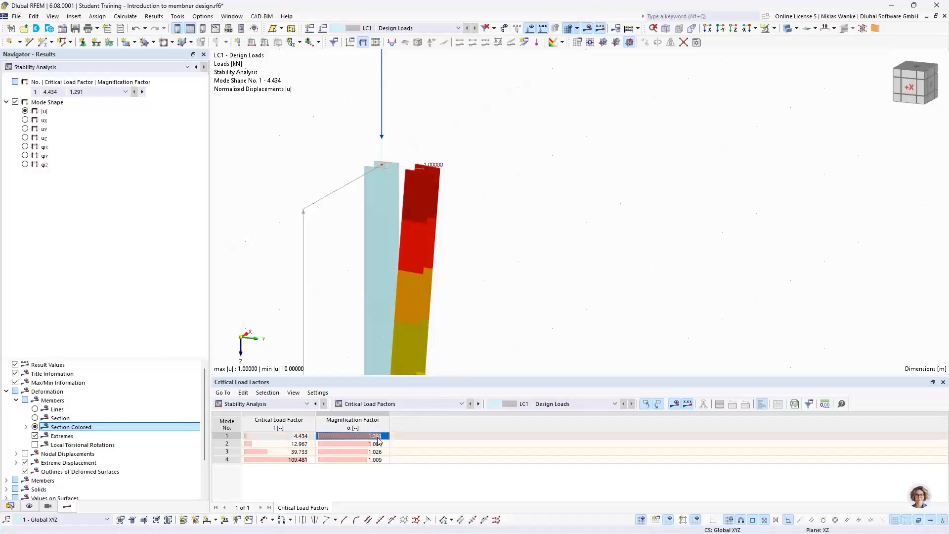
pyautogui.scroll(-5, 471, 253)
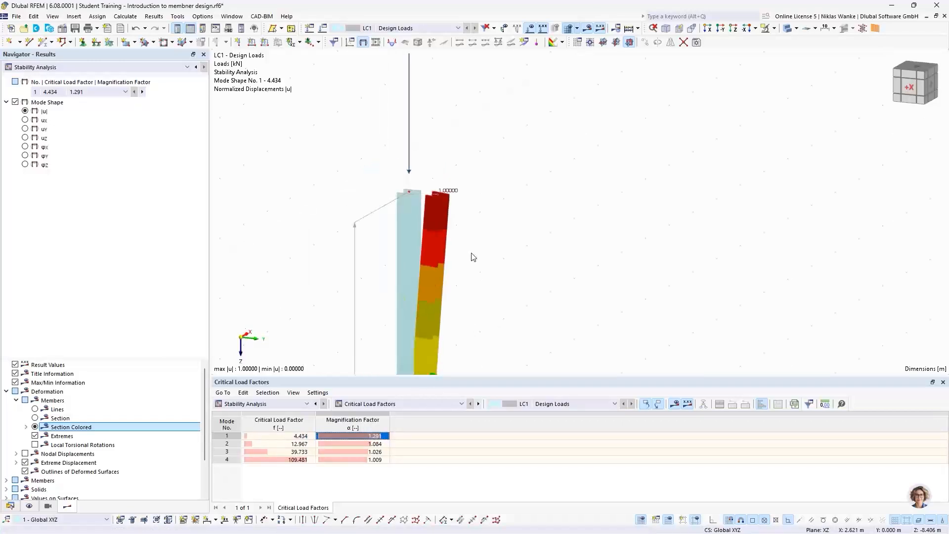
pyautogui.moveTo(471, 252); pyautogui.dragTo(450, 128, button='middle')
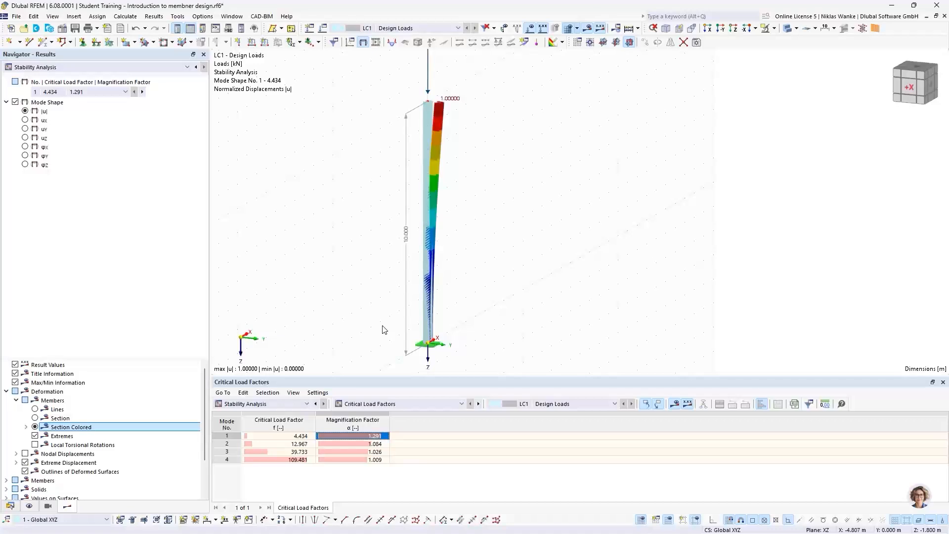
# Show the stability results by member as Effective Lengths and Critical Loads by Member.
pyautogui.click(391, 406)
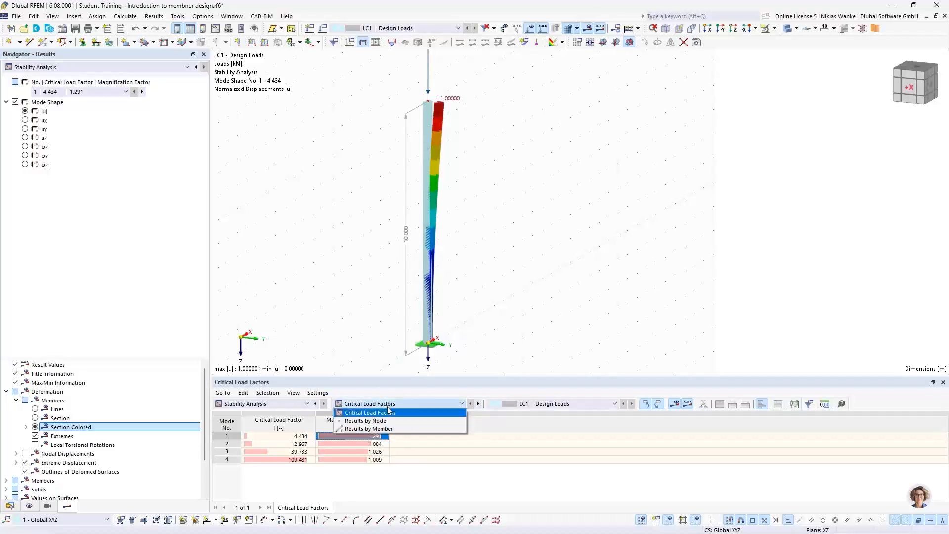
pyautogui.click(363, 429)
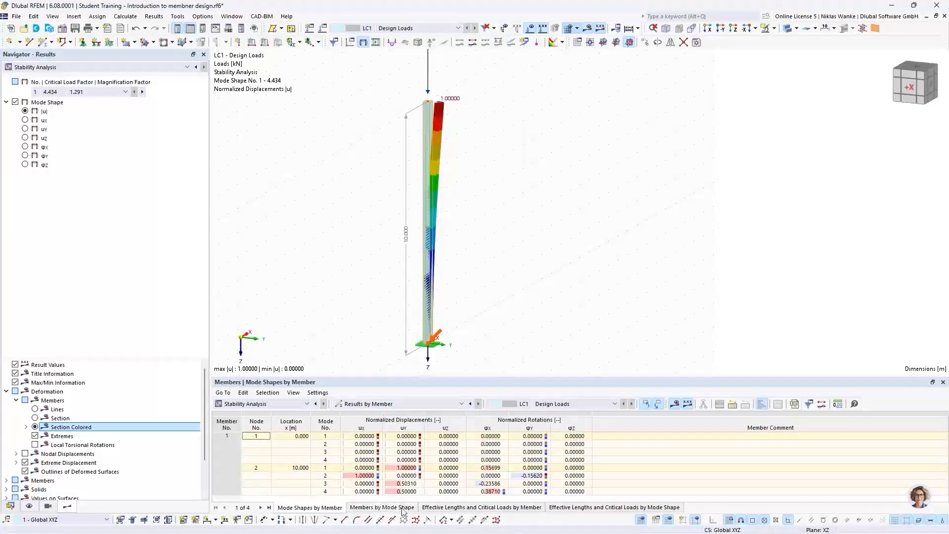
pyautogui.click(478, 509)
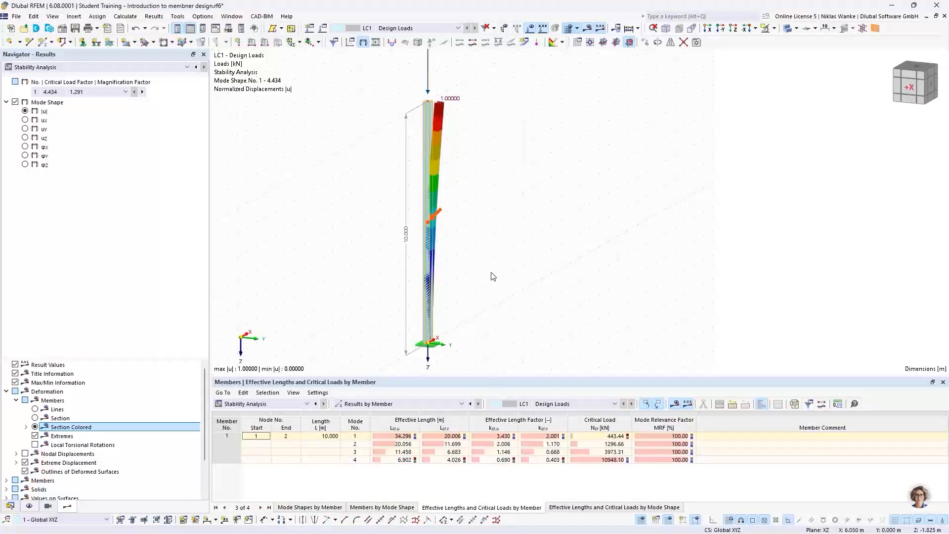
# Go through modes 1 to 4 in the member's effective lengths table and compare their mode shapes on the column.
pyautogui.click(347, 438)
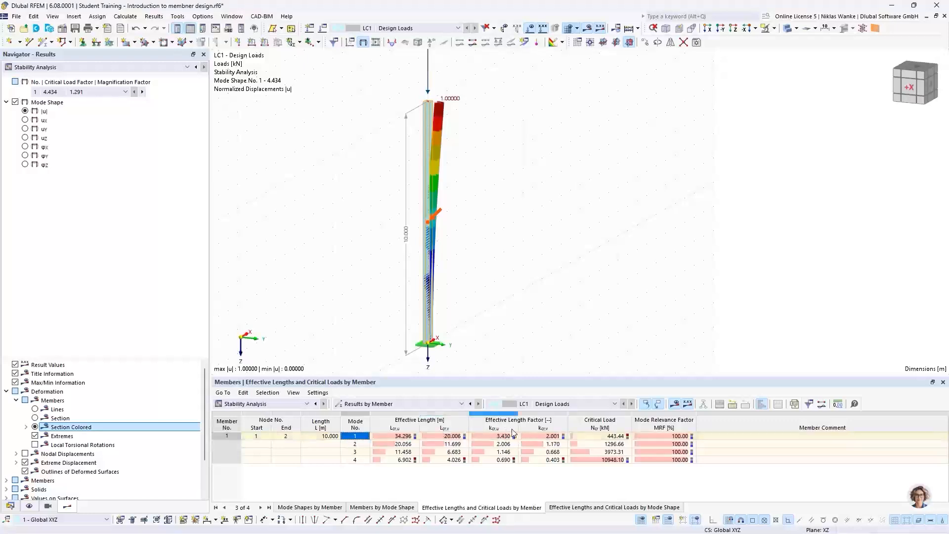
pyautogui.click(361, 444)
pyautogui.click(360, 452)
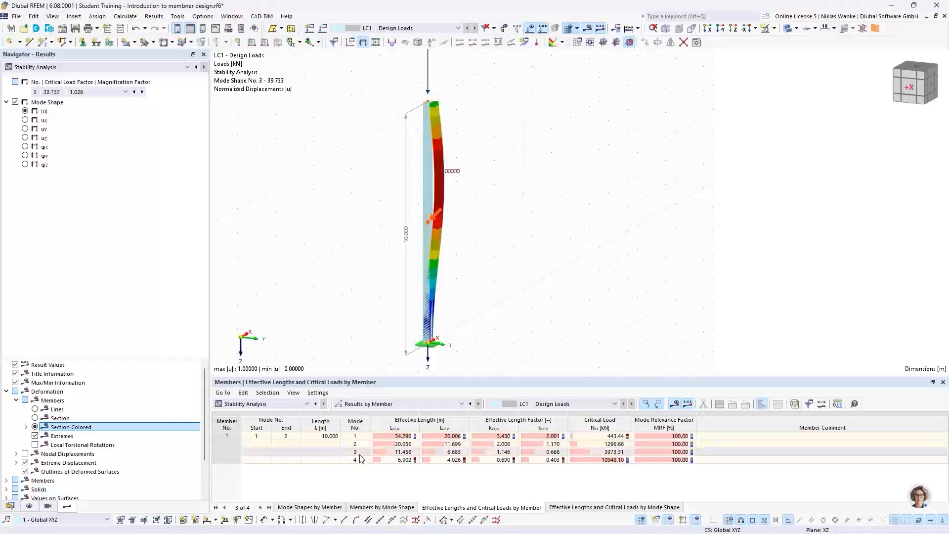
pyautogui.click(360, 459)
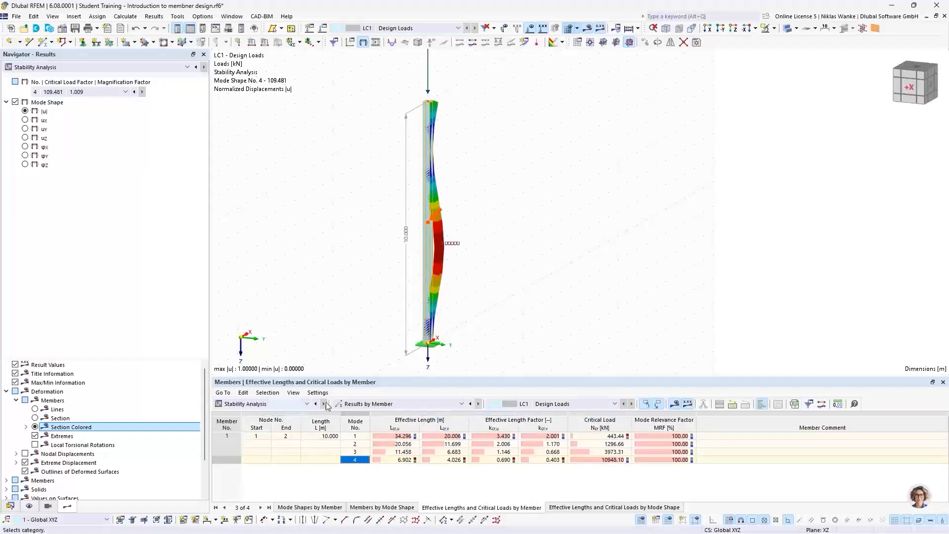
# Check the Critical Load Factors table against the critical loads in the Results by Member table.
pyautogui.moveTo(442, 113); pyautogui.dragTo(436, 180, button='middle')
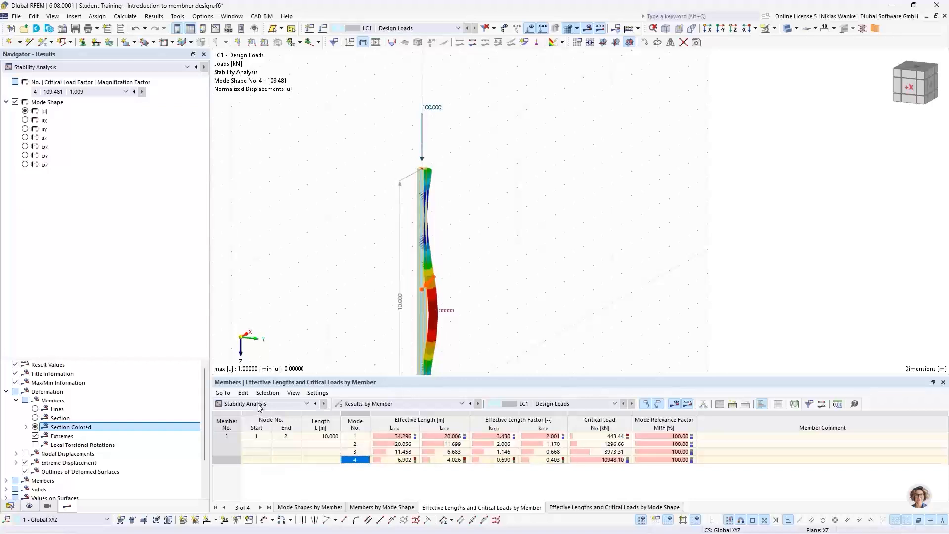
pyautogui.click(376, 404)
pyautogui.click(362, 414)
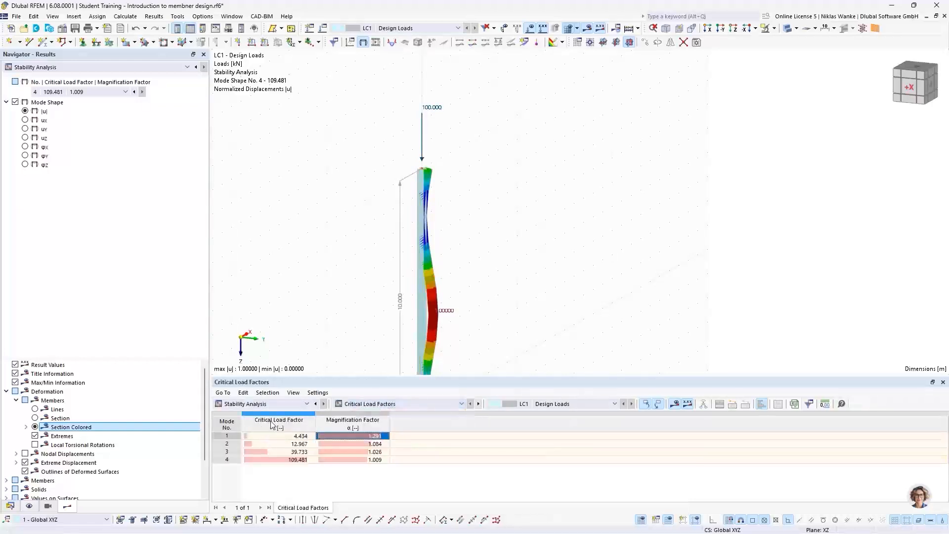
pyautogui.click(415, 404)
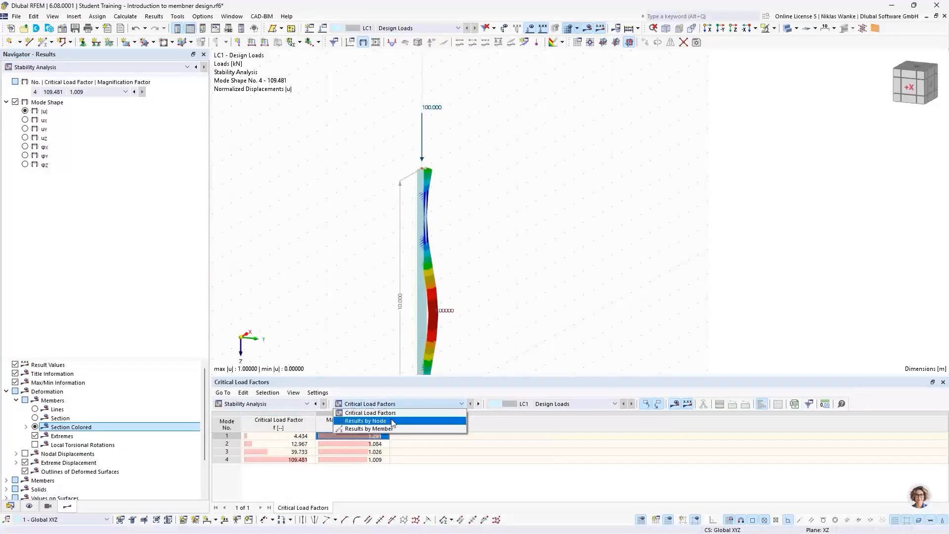
pyautogui.click(390, 428)
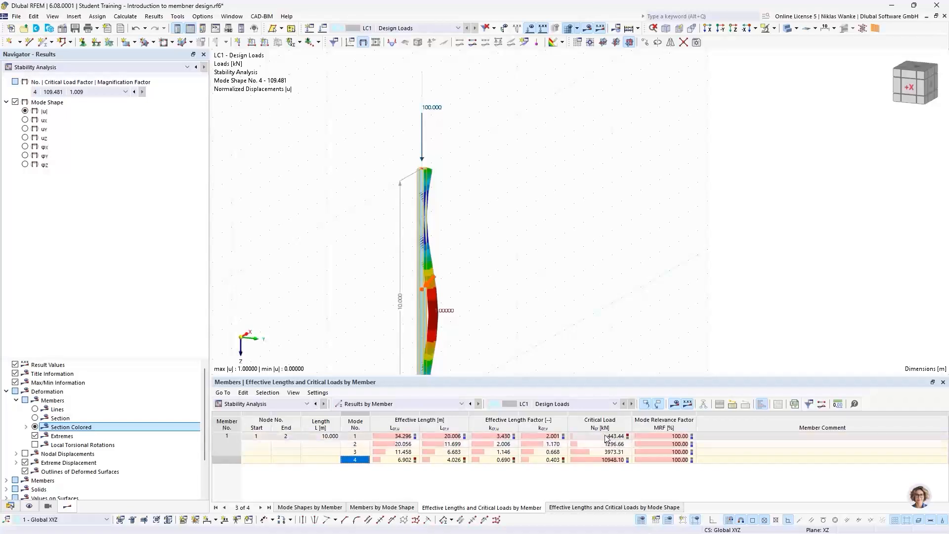
# Display mode shape 1 from the member results and examine the buckling direction of the section at the column head.
pyautogui.click(362, 437)
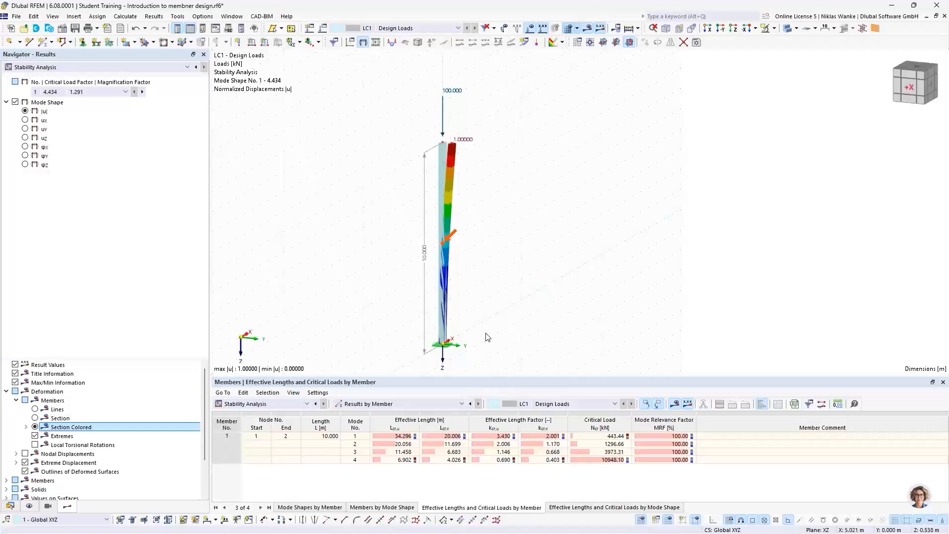
pyautogui.scroll(-1, 485, 345)
pyautogui.moveTo(488, 345)
pyautogui.mouseDown(button='middle')
pyautogui.moveTo(499, 336)
pyautogui.moveTo(488, 337)
pyautogui.mouseUp(button='middle')
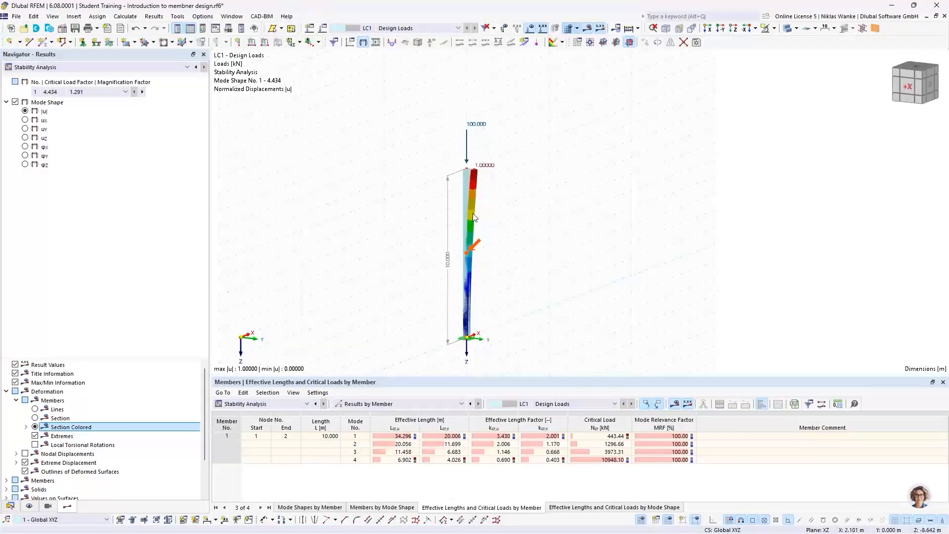
pyautogui.scroll(5, 464, 169)
pyautogui.moveTo(464, 169)
pyautogui.keyDown('ctrl'); pyautogui.mouseDown(button='middle')
pyautogui.moveTo(486, 208)
pyautogui.moveTo(454, 192)
pyautogui.moveTo(471, 180)
pyautogui.mouseUp(button='middle'); pyautogui.keyUp('ctrl')
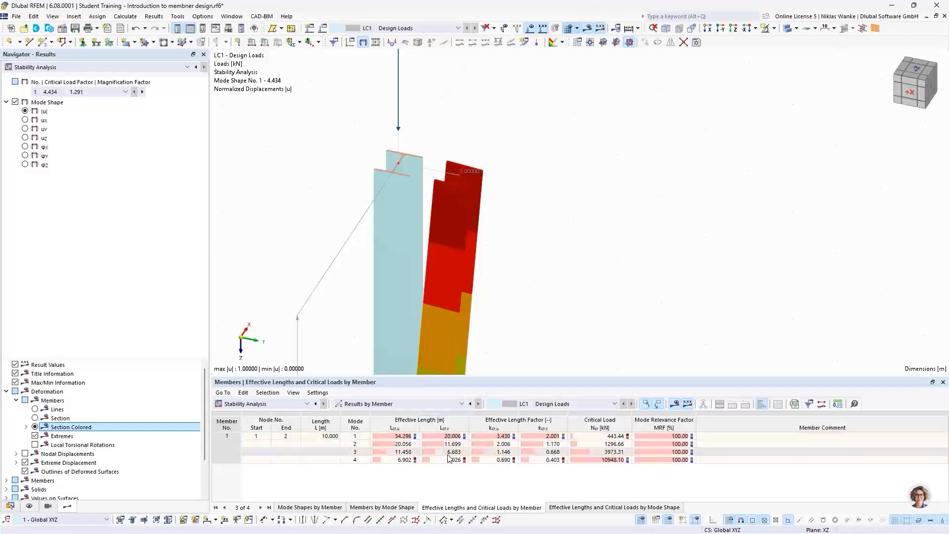
# Select the mode 1 effective length factor kcr,v and relate it to the deformed shape of the whole column.
pyautogui.click(540, 436)
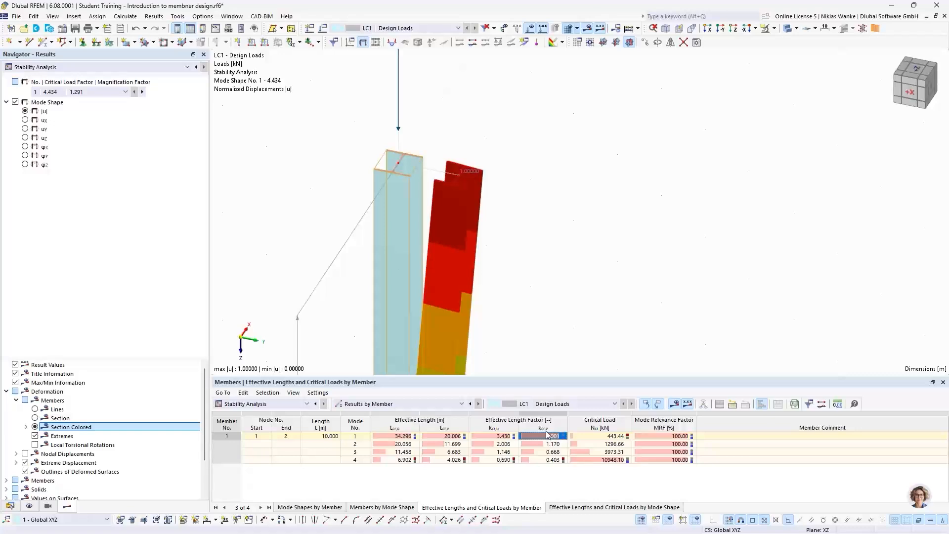
pyautogui.scroll(-5, 533, 241)
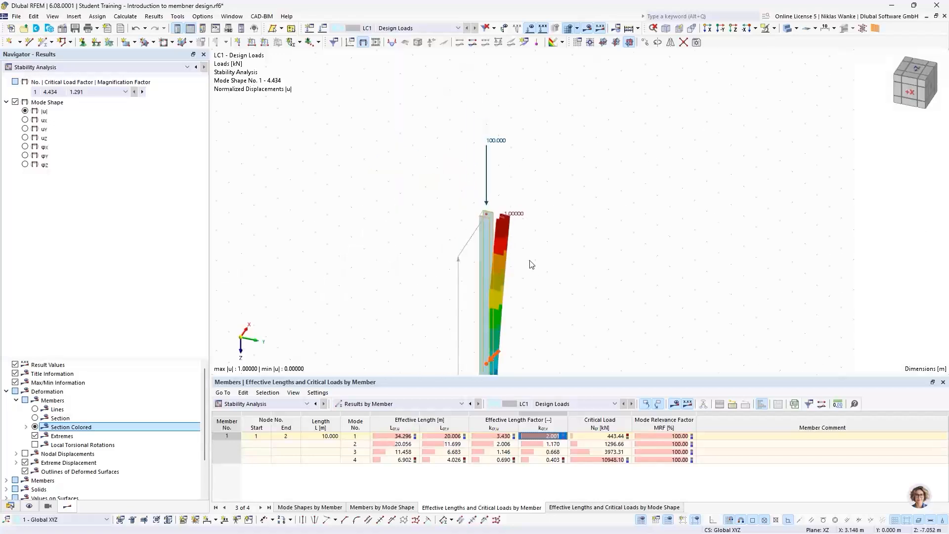
pyautogui.moveTo(530, 254); pyautogui.dragTo(511, 166, button='middle')
pyautogui.scroll(-2, 494, 319)
pyautogui.moveTo(494, 320); pyautogui.dragTo(486, 239, button='middle')
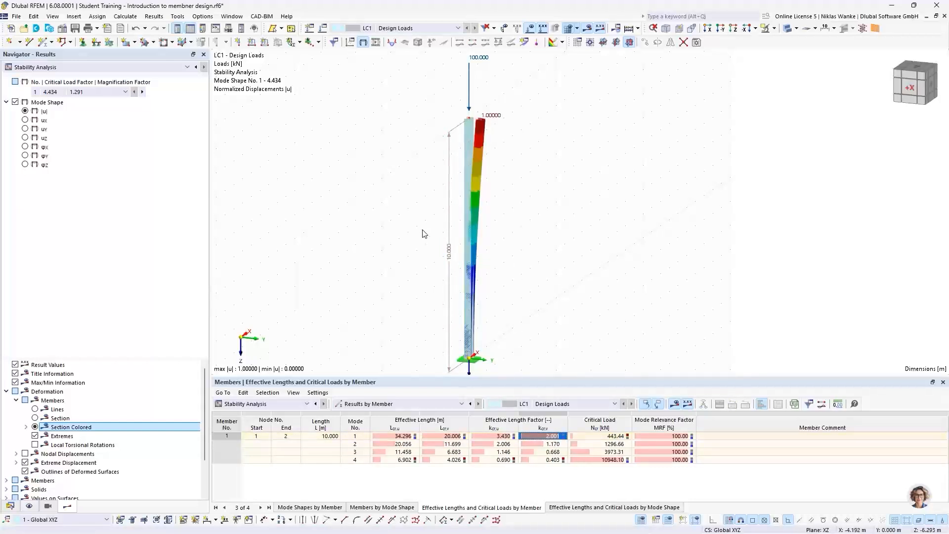
# Display mode shape 2 and view the column along the Y direction to examine its buckling in X.
pyautogui.click(143, 92)
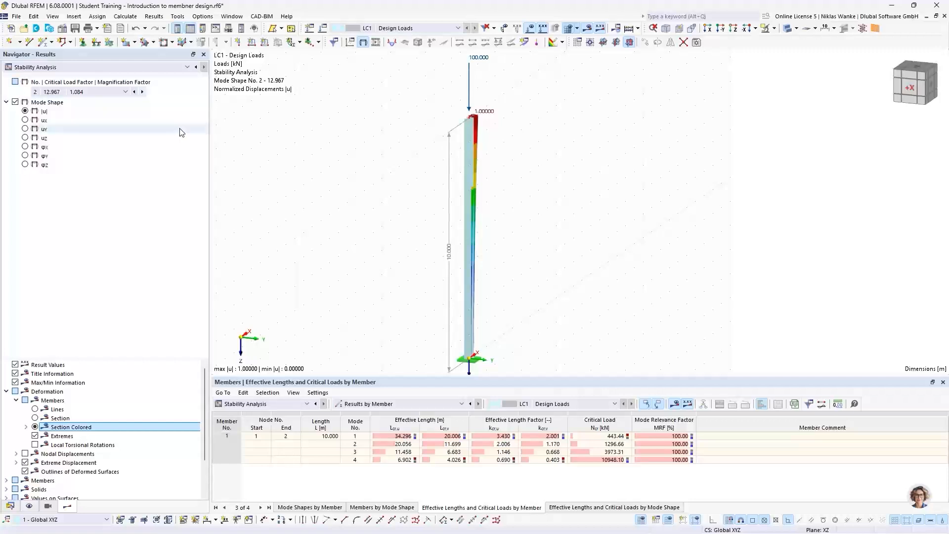
pyautogui.scroll(-1, 429, 252)
pyautogui.keyDown('ctrl'); pyautogui.moveTo(430, 252); pyautogui.dragTo(295, 244, button='middle'); pyautogui.keyUp('ctrl')
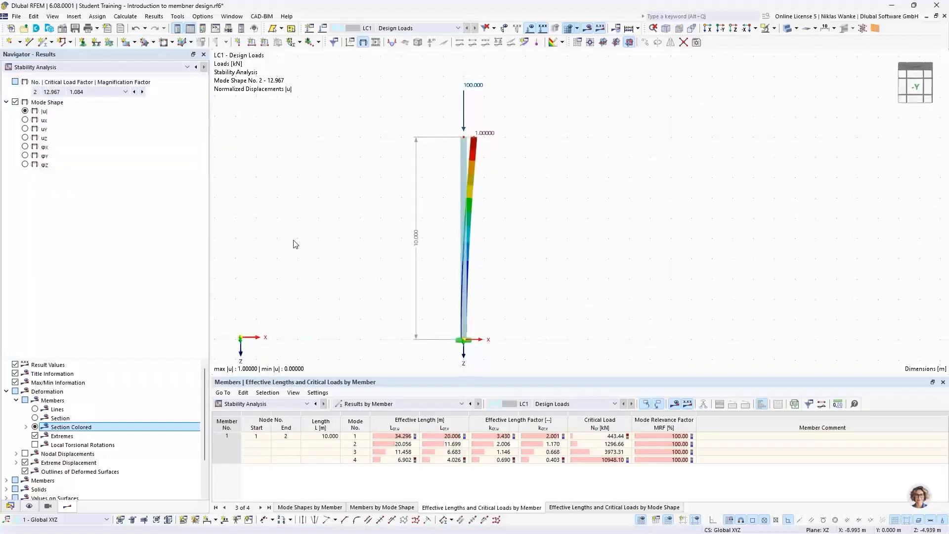
pyautogui.scroll(1, 414, 220)
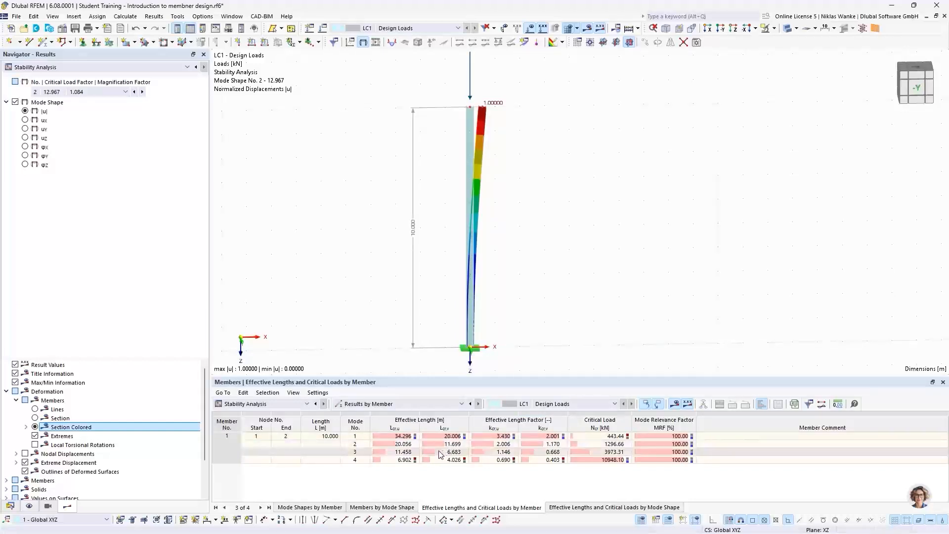
# Select the mode 2 effective length factor kcr,u and examine the displaced section at the column head from slightly above.
pyautogui.click(500, 444)
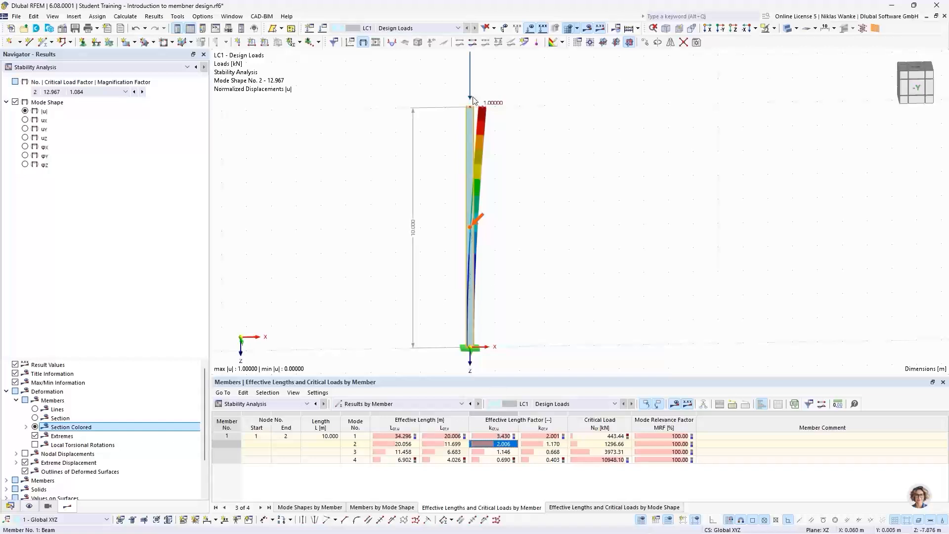
pyautogui.scroll(5, 480, 138)
pyautogui.keyDown('ctrl'); pyautogui.moveTo(479, 135); pyautogui.dragTo(479, 169, button='middle'); pyautogui.keyUp('ctrl')
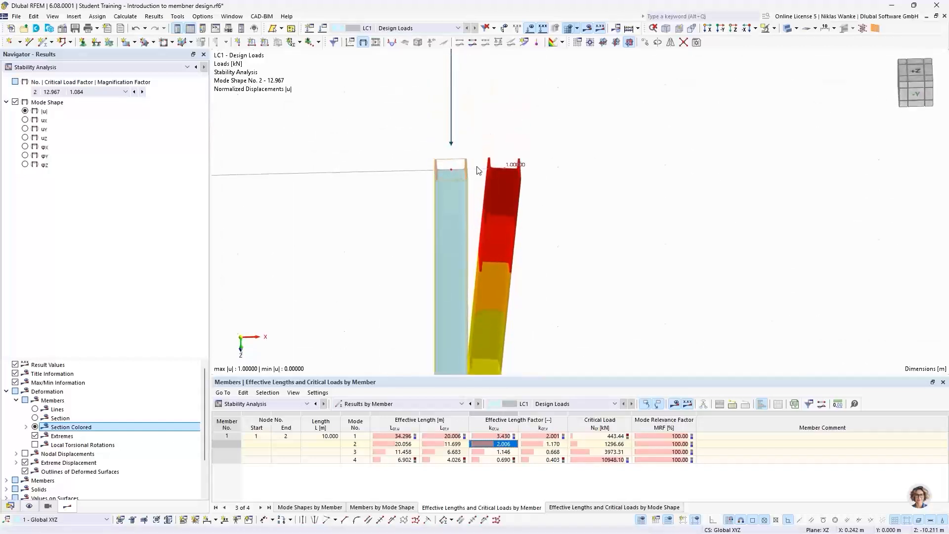
pyautogui.scroll(3, 479, 169)
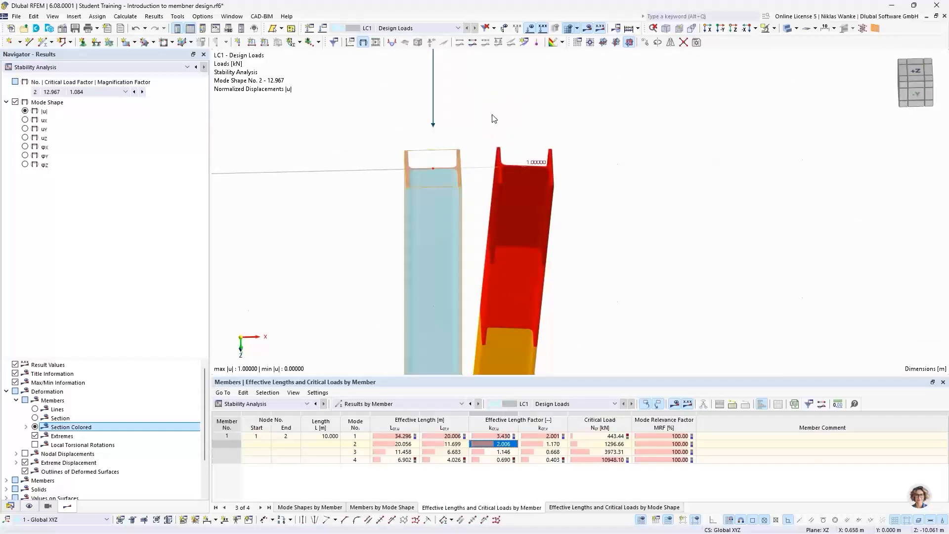
pyautogui.scroll(-3, 431, 222)
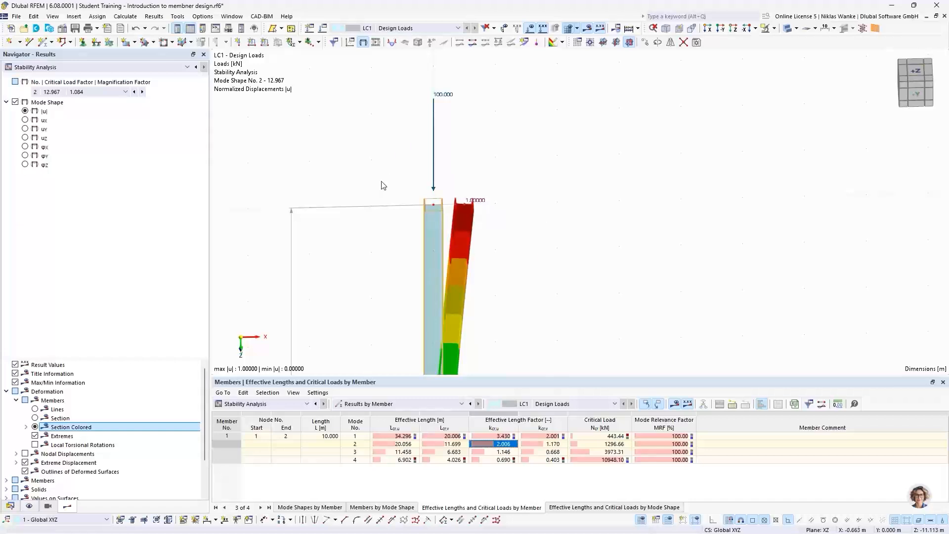
pyautogui.scroll(5, 448, 215)
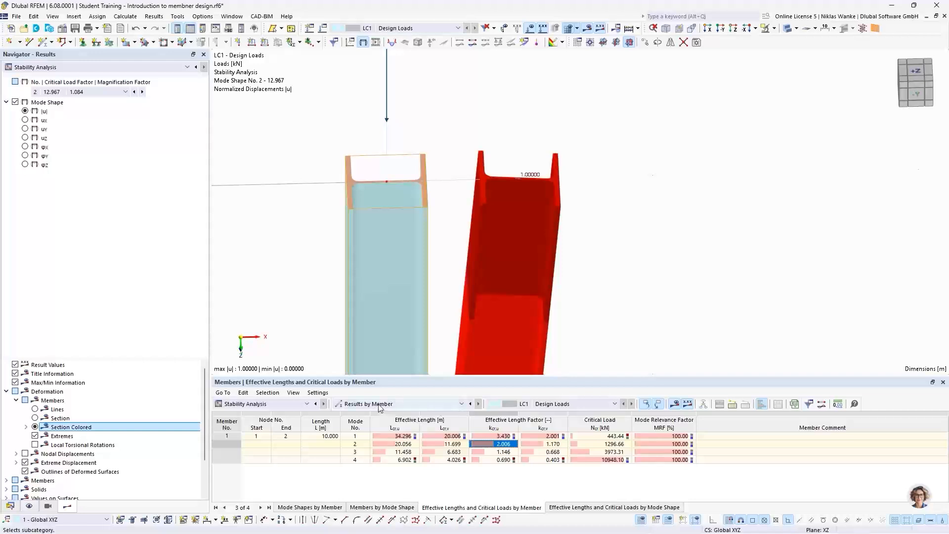
# Switch the stability results table back to Critical Load Factors with mode shape 2 still displayed.
pyautogui.scroll(-3, 439, 195)
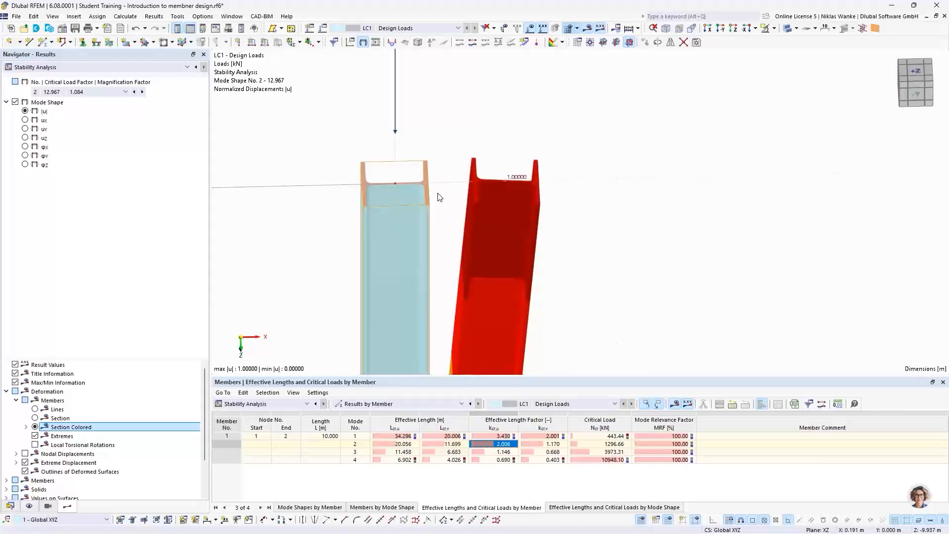
pyautogui.click(381, 404)
pyautogui.click(381, 414)
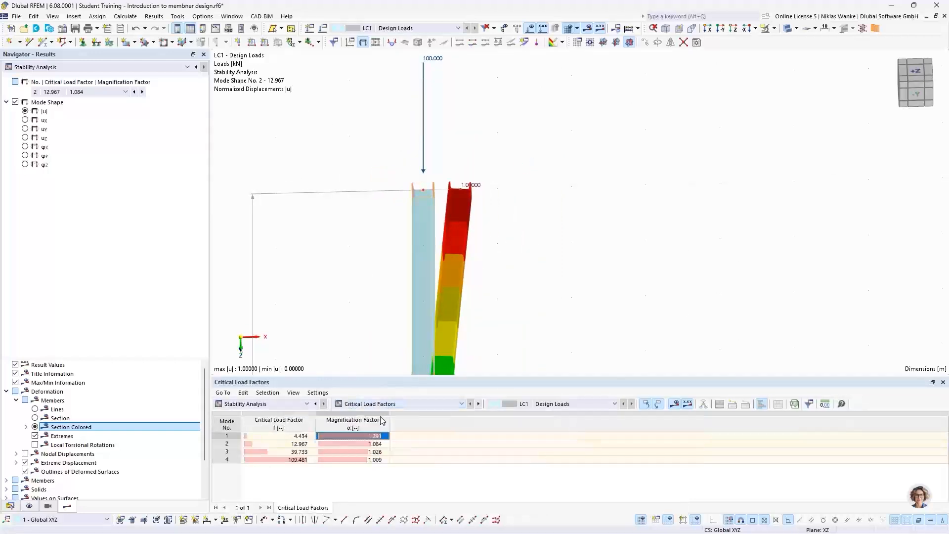
# Select the mode 2 critical load factor and relate it to the applied nodal load and the whole column's deformed shape.
pyautogui.click(285, 445)
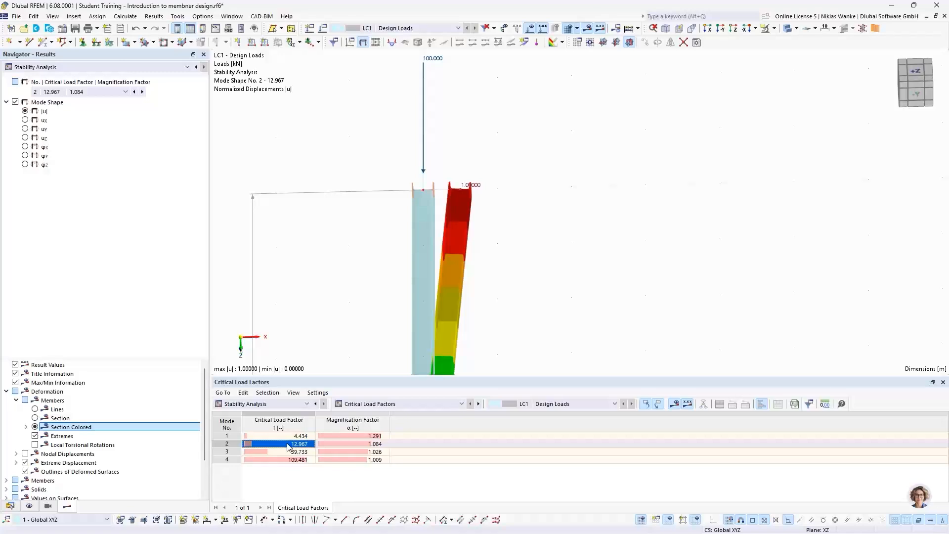
pyautogui.scroll(-3, 354, 282)
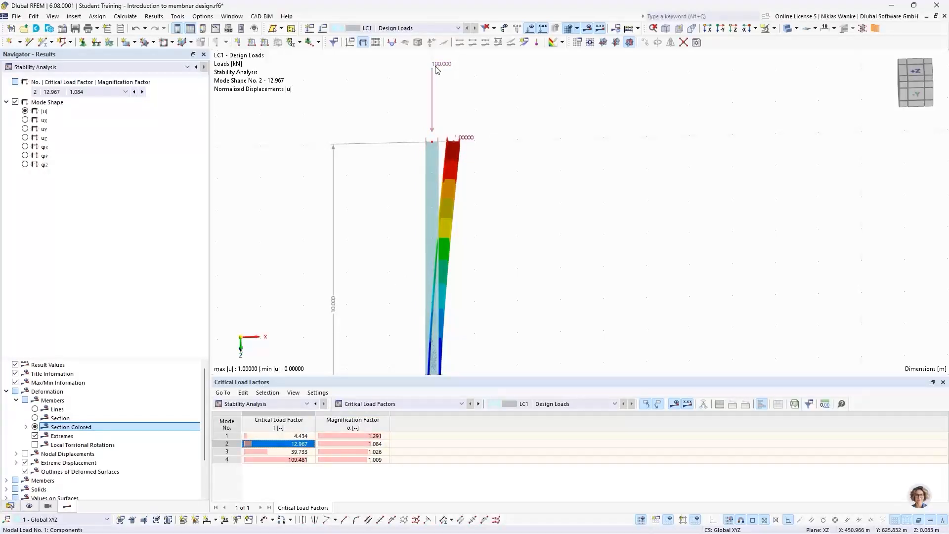
pyautogui.moveTo(436, 70)
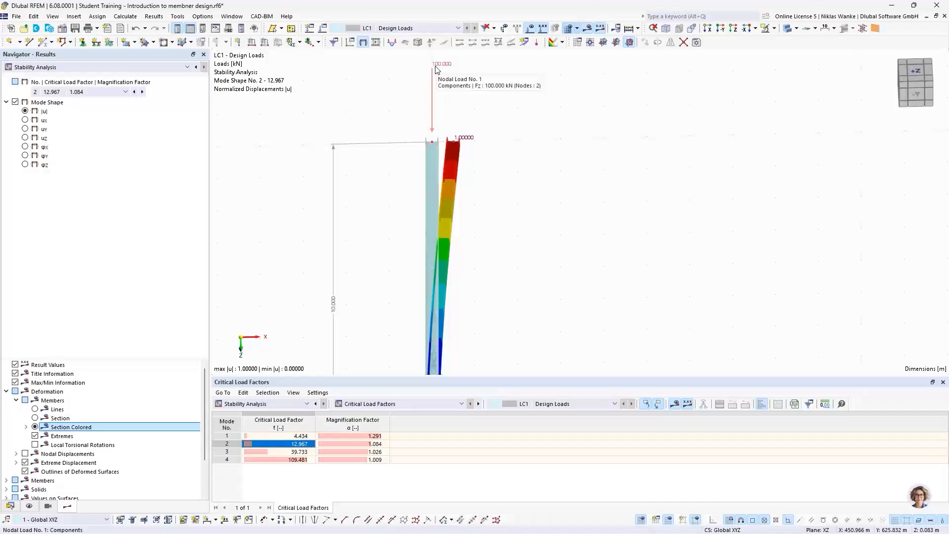
pyautogui.scroll(-2, 497, 132)
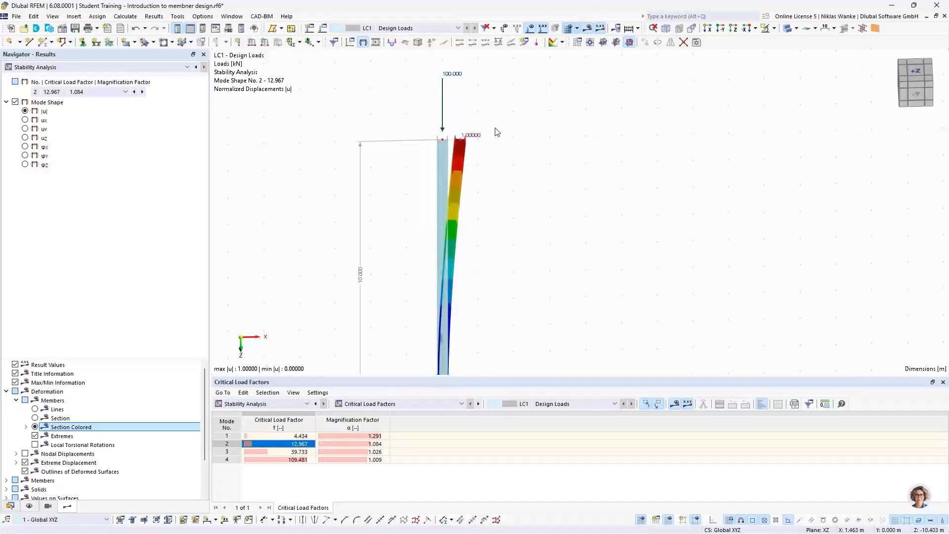
pyautogui.moveTo(530, 216); pyautogui.dragTo(525, 181, button='middle')
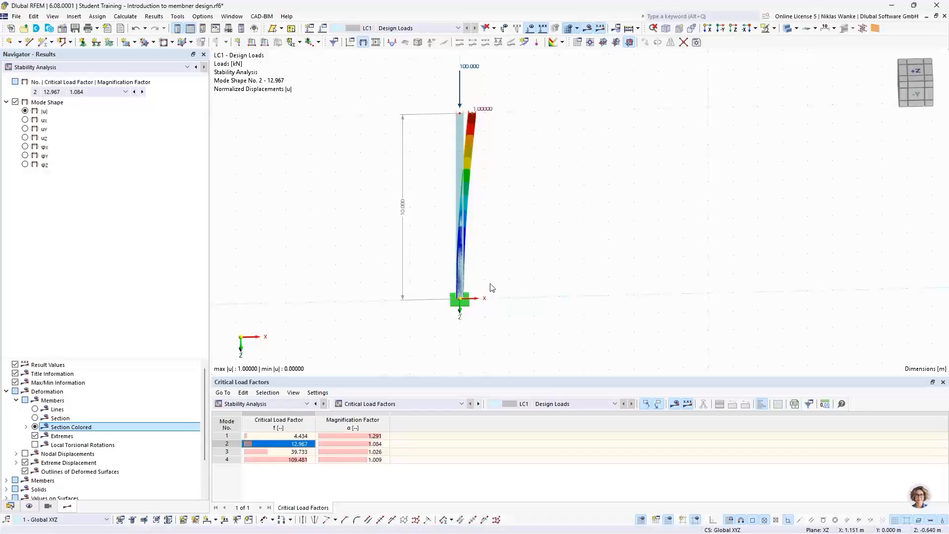
pyautogui.keyDown('ctrl'); pyautogui.moveTo(490, 285); pyautogui.dragTo(499, 262, button='middle'); pyautogui.keyUp('ctrl')
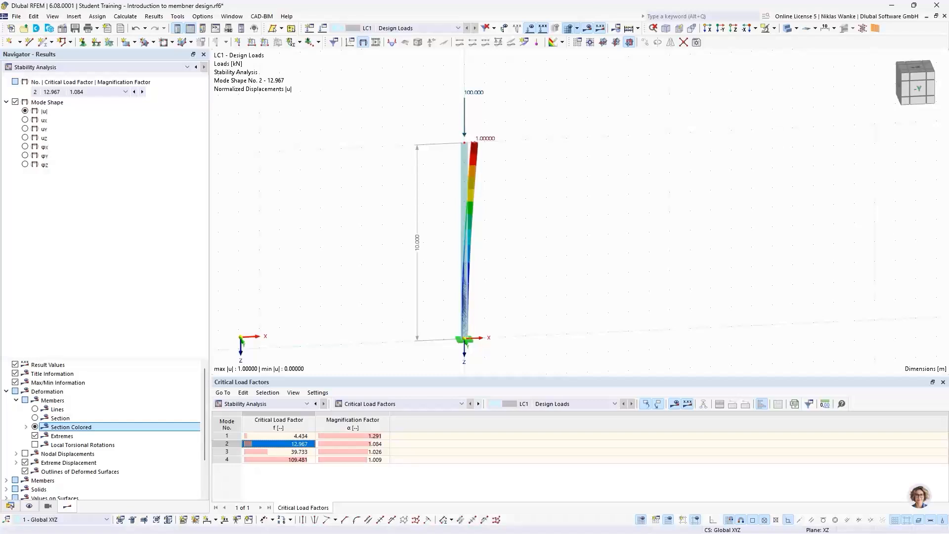
# Switch to the PowerPoint presentation and advance to the slide "Fixed frame | Mode shapes".
pyautogui.hotkey('alt', 'Tab')
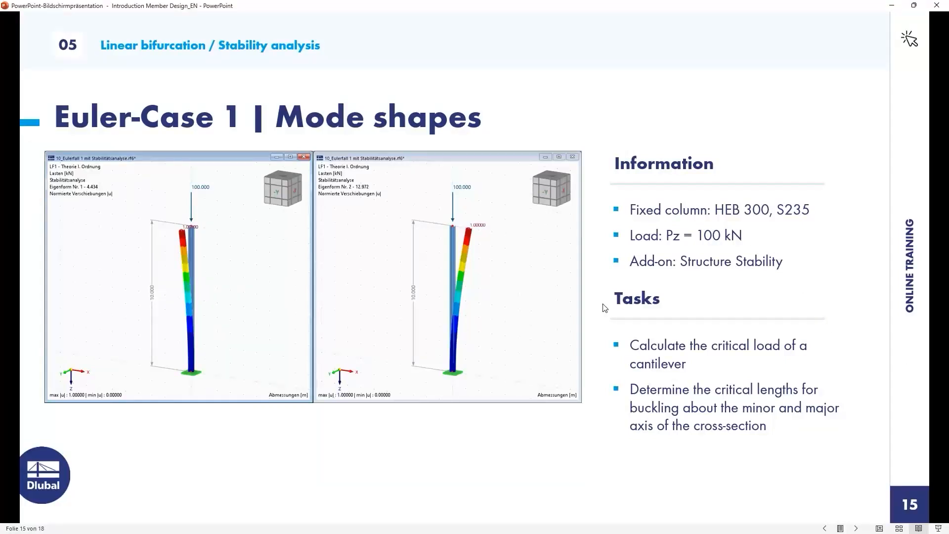
pyautogui.press('Right')
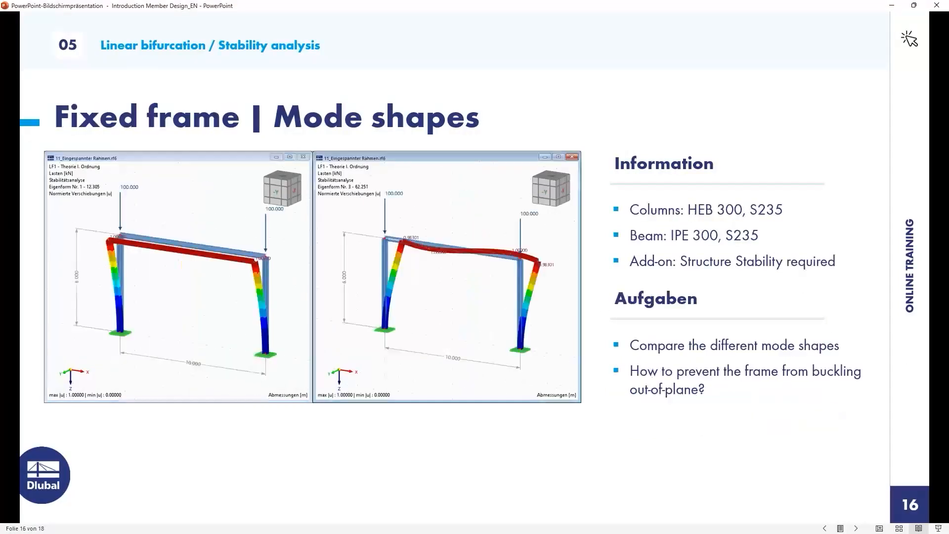
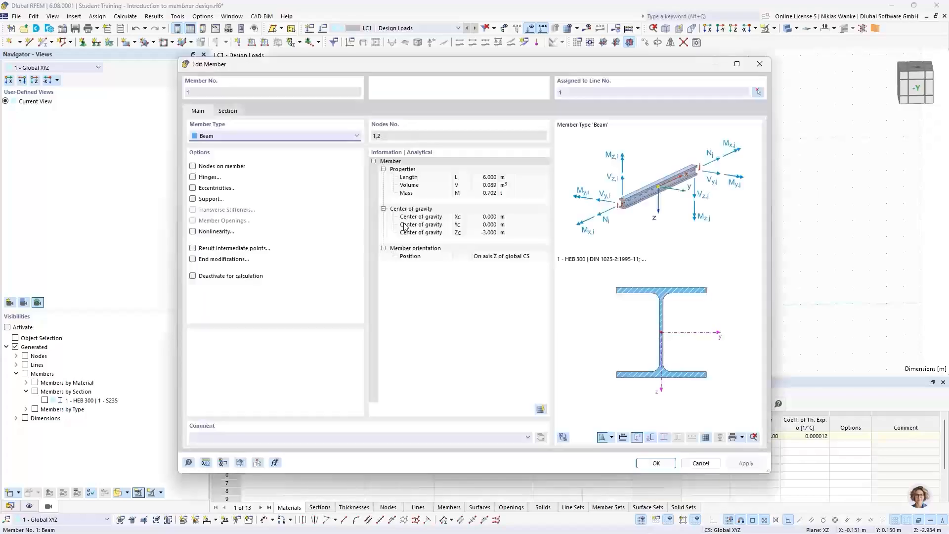
# Review the column's section assignment in the member properties, then the model's list of defined sections.
pyautogui.click(227, 112)
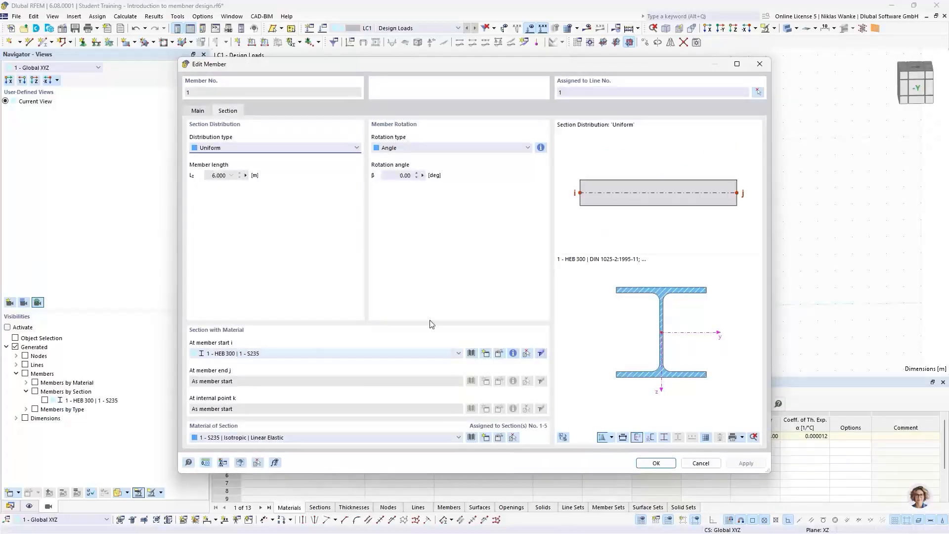
pyautogui.click(760, 64)
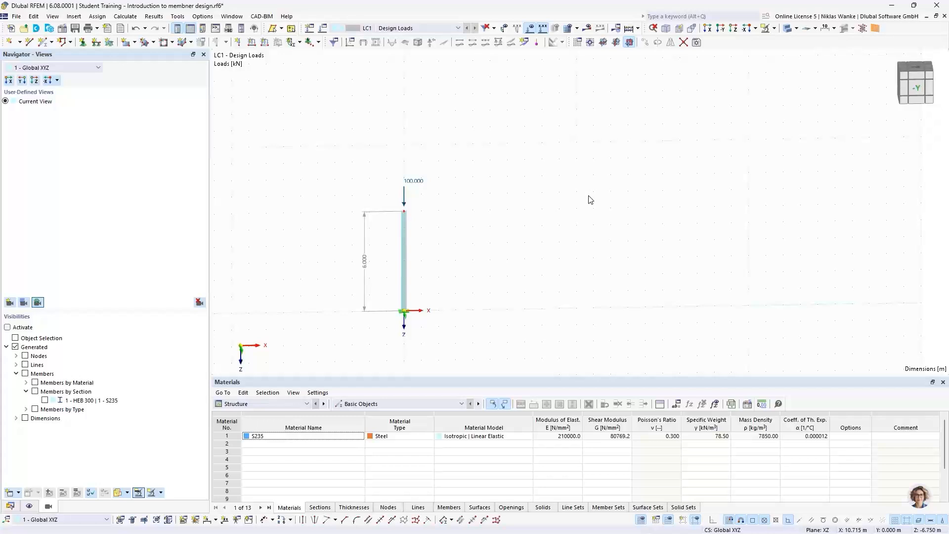
pyautogui.click(10, 506)
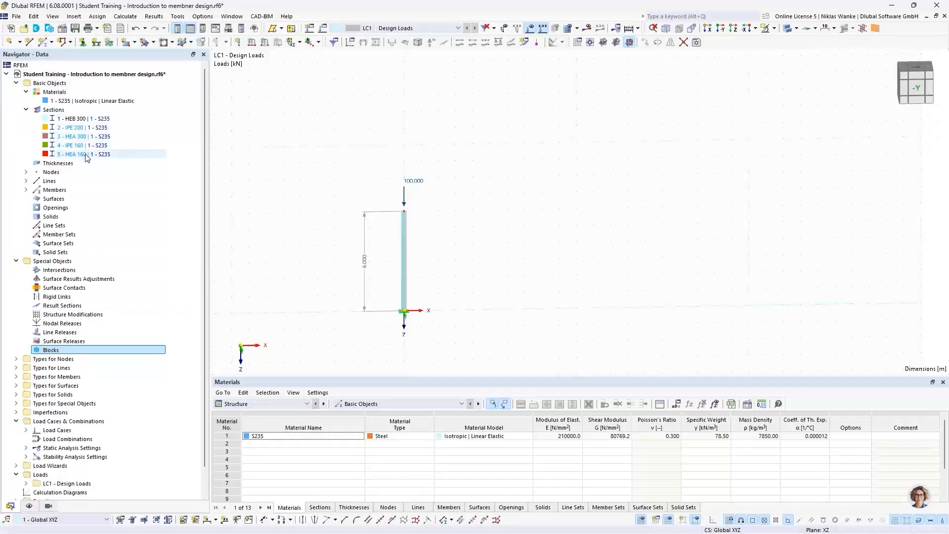
# Start a new beam member and create an IPE 300 British Steel section in S235 for it.
pyautogui.click(43, 42)
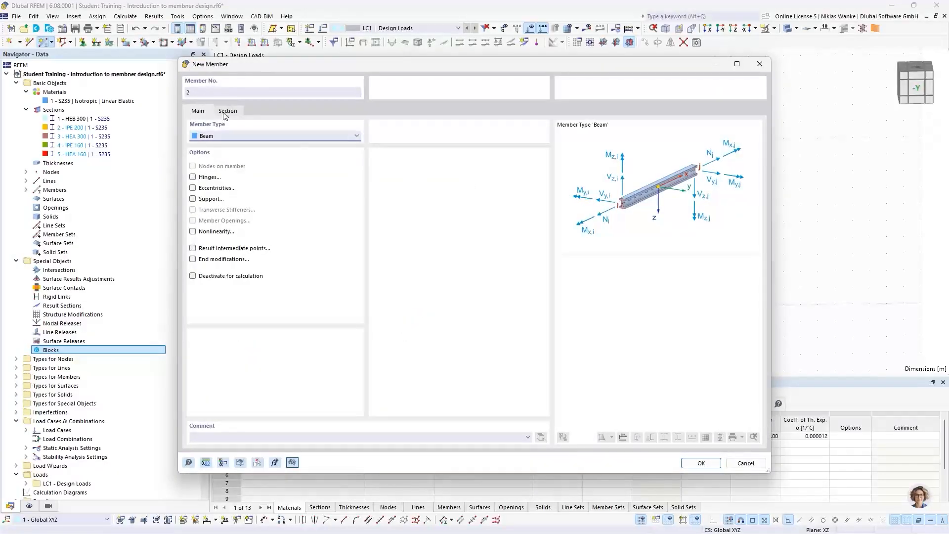
pyautogui.click(227, 111)
pyautogui.click(198, 111)
pyautogui.click(228, 112)
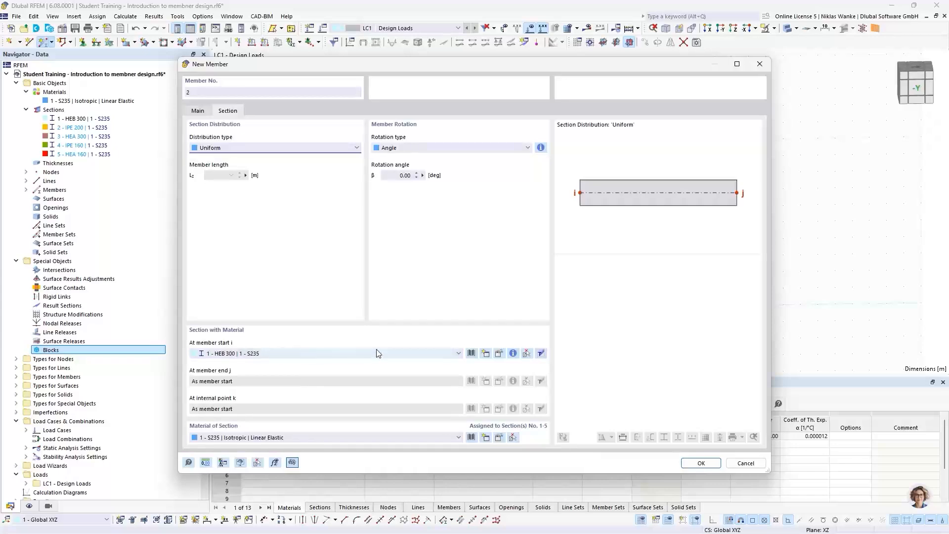
pyautogui.click(490, 354)
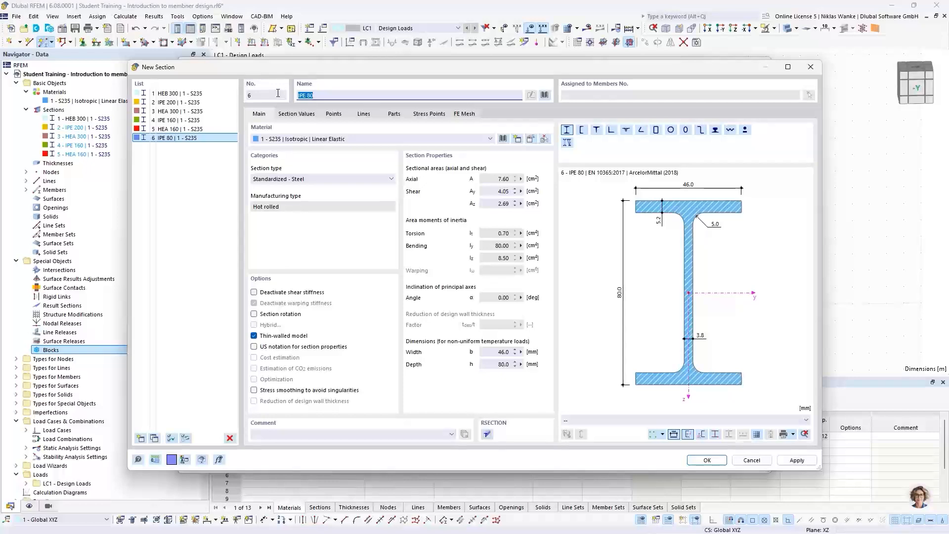
pyautogui.write('IPE')
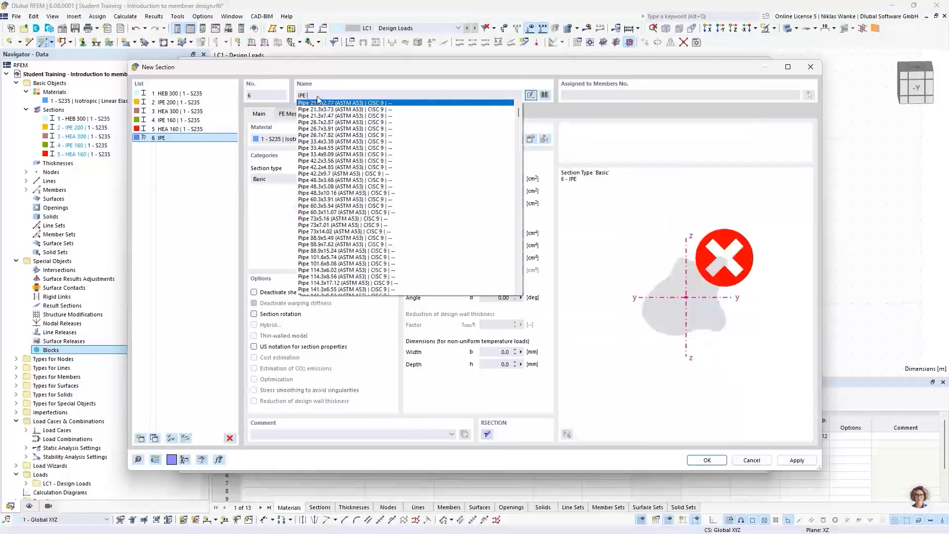
pyautogui.write(' 300')
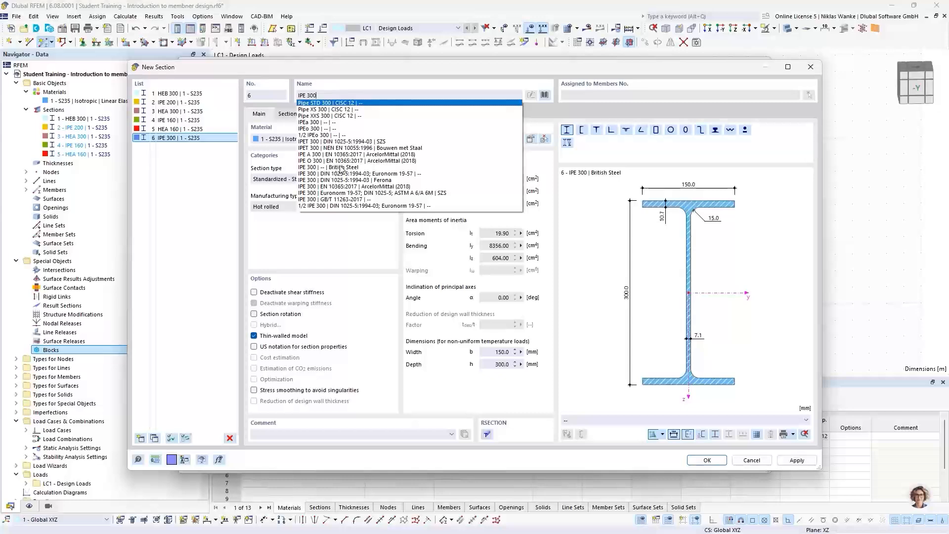
pyautogui.click(340, 168)
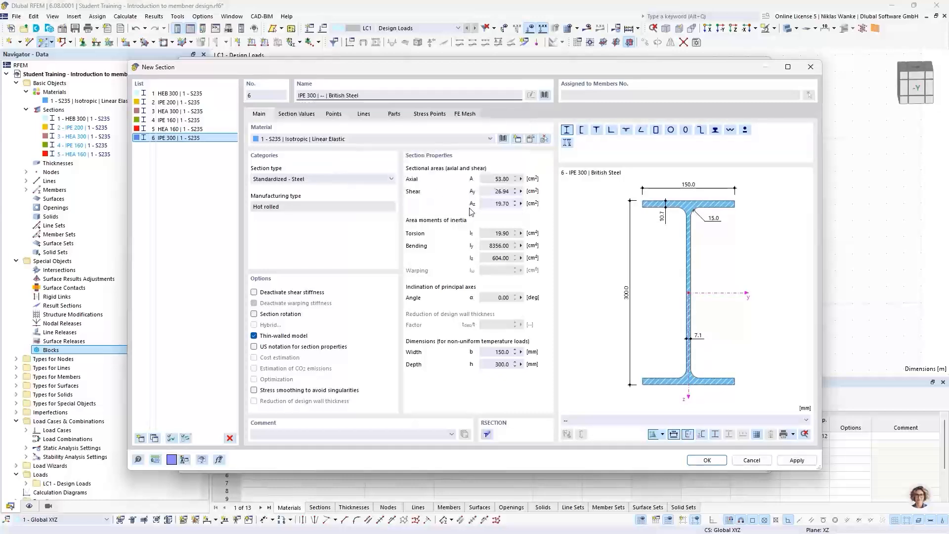
pyautogui.click(707, 460)
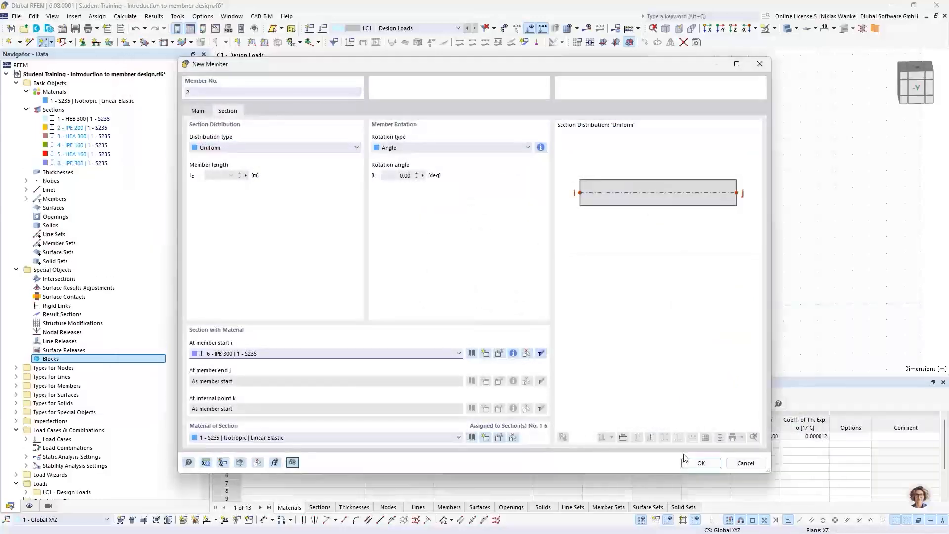
# Draw the IPE 300 beam horizontally from the column head, 10 m long in the X direction.
pyautogui.click(701, 463)
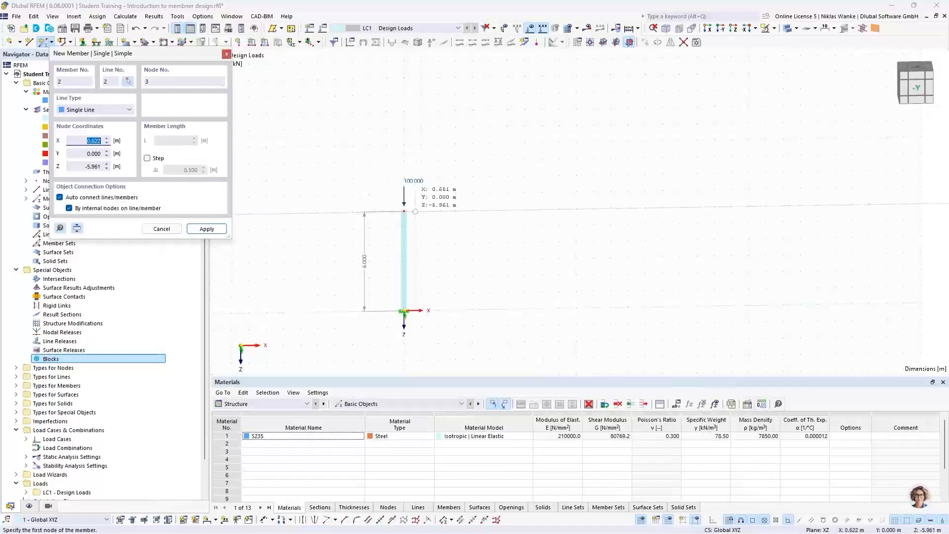
pyautogui.click(404, 212)
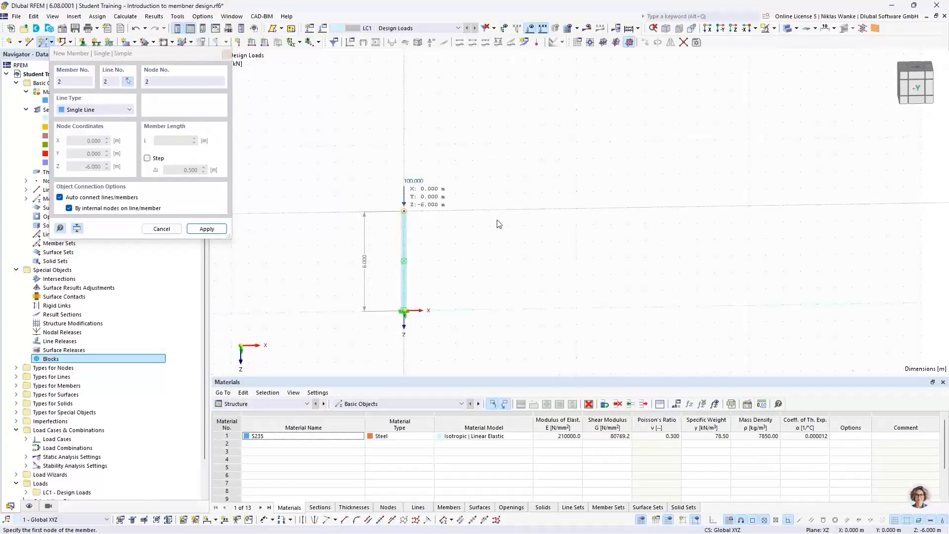
pyautogui.click(576, 210)
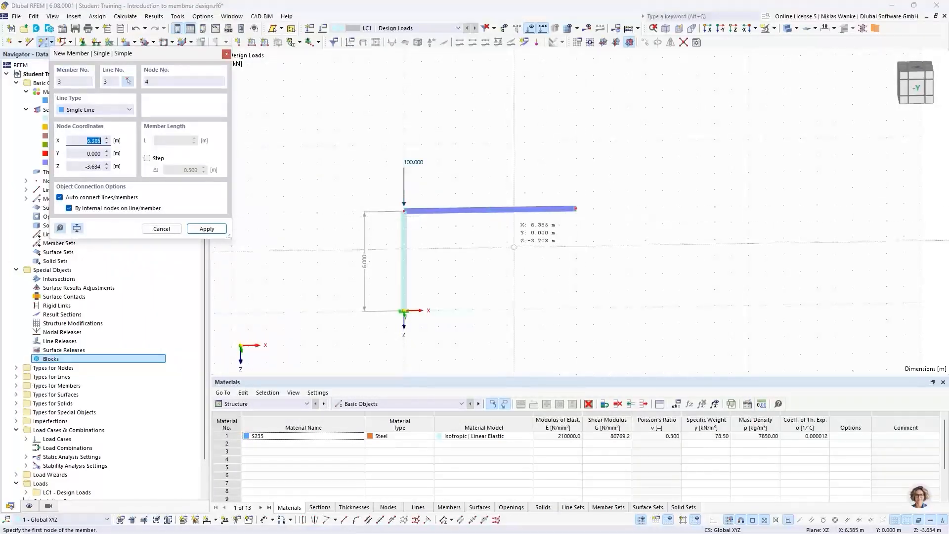
pyautogui.press('Escape')
pyautogui.moveTo(442, 312); pyautogui.dragTo(440, 307, button='middle')
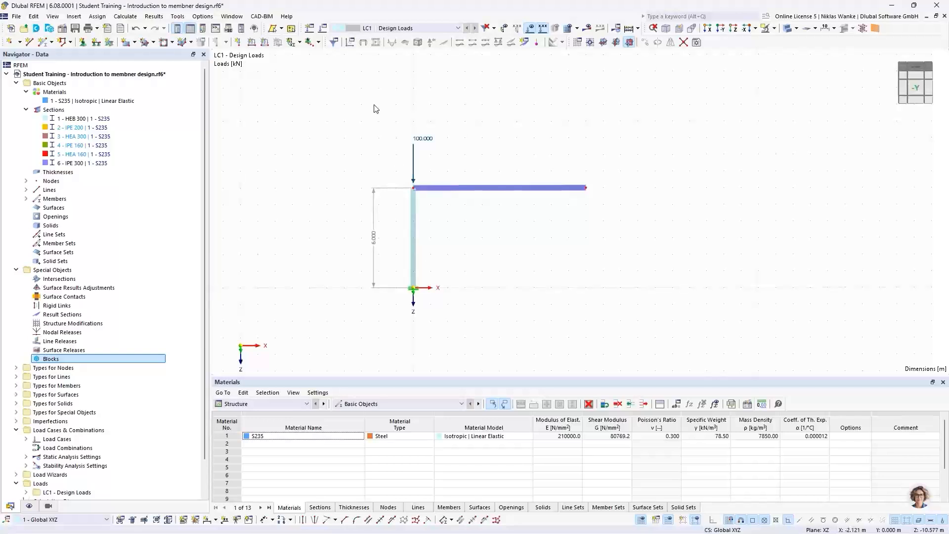
# Copy the column with its base support and 100 kN head load by 10 m in X to the beam's free end.
pyautogui.moveTo(389, 96); pyautogui.dragTo(441, 309)
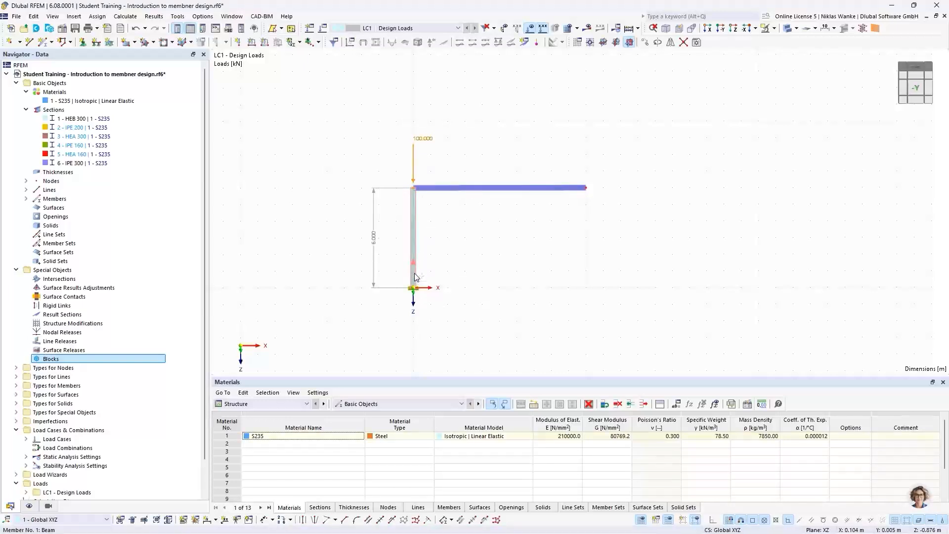
pyautogui.keyDown('ctrl'); pyautogui.moveTo(414, 277); pyautogui.dragTo(587, 292); pyautogui.keyUp('ctrl')
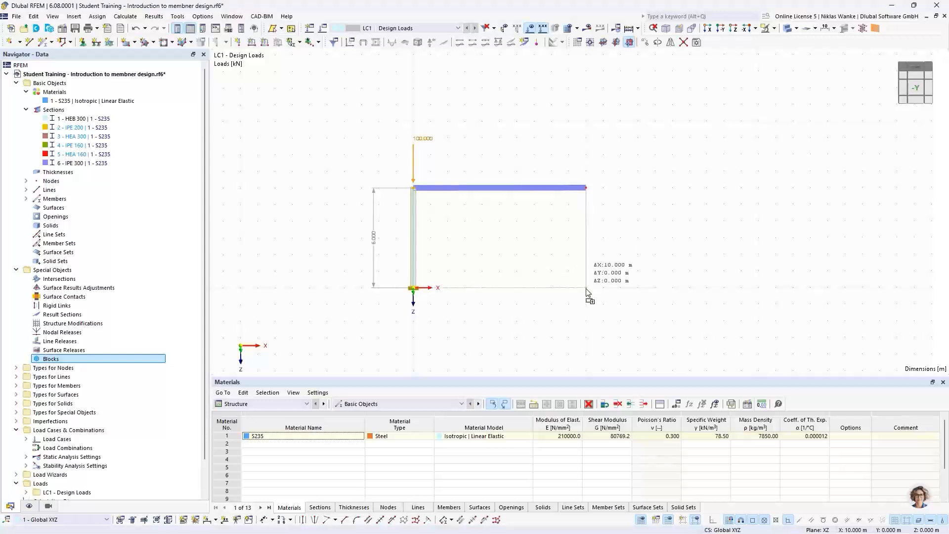
pyautogui.keyDown('ctrl'); pyautogui.moveTo(587, 291); pyautogui.dragTo(587, 291); pyautogui.keyUp('ctrl')
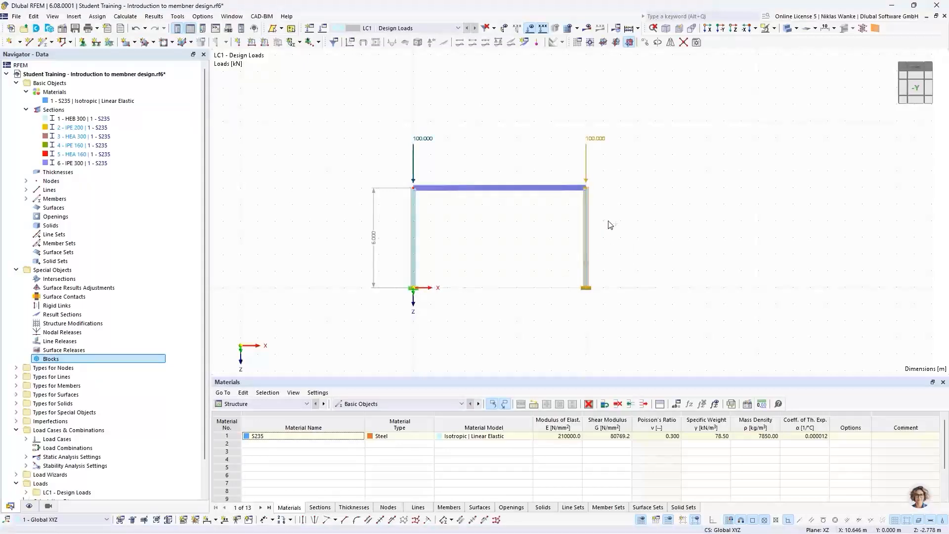
pyautogui.click(664, 160)
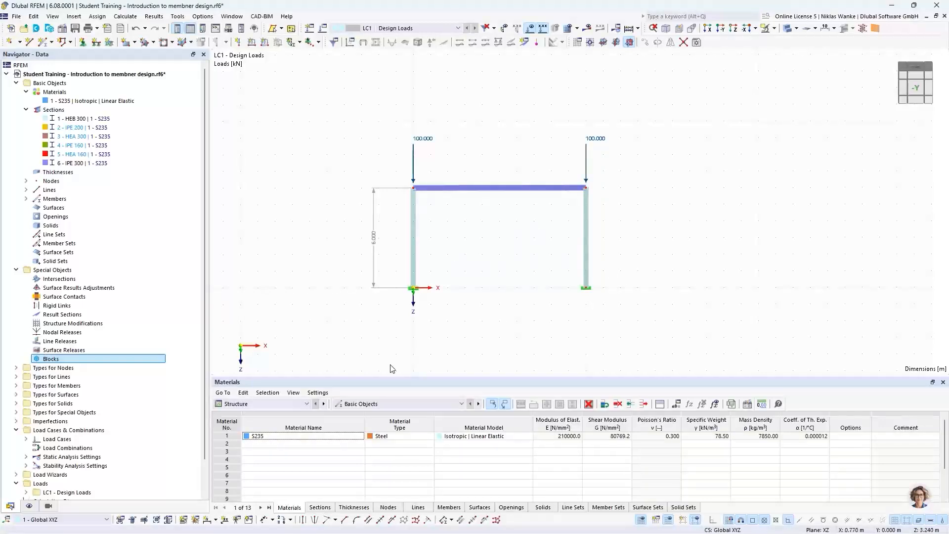
# Add a linear dimension for the frame's span below the two column bases.
pyautogui.click(216, 519)
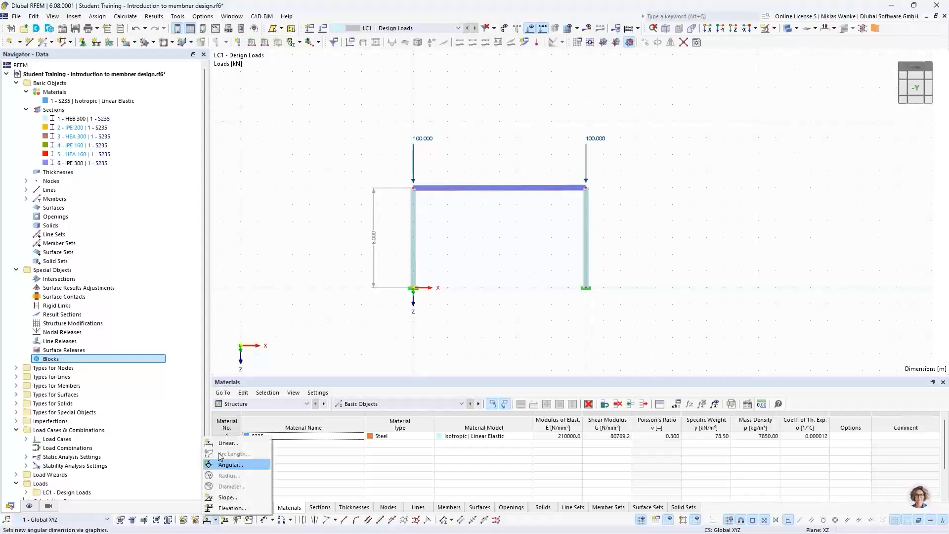
pyautogui.click(225, 439)
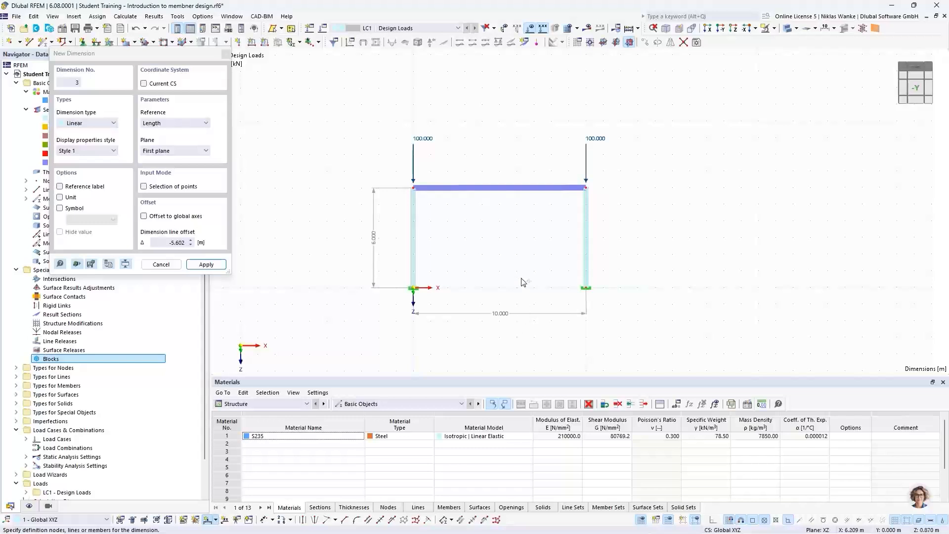
pyautogui.click(526, 250)
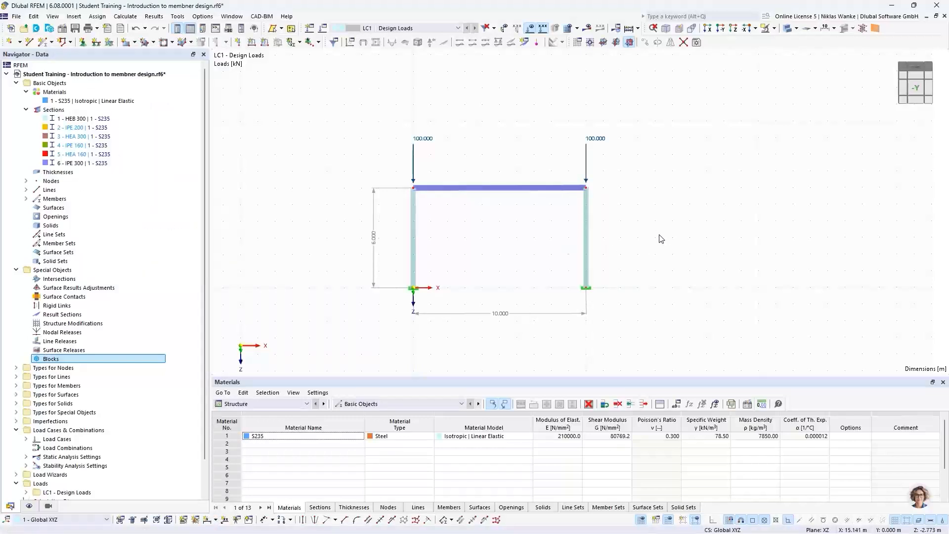
# Calculate the frame under LC1 and display mode shape 1 of the Stability Analysis in an oblique 3D view.
pyautogui.moveTo(491, 246); pyautogui.dragTo(508, 247, button='middle')
pyautogui.keyDown('ctrl'); pyautogui.moveTo(508, 246); pyautogui.dragTo(494, 249, button='middle'); pyautogui.keyUp('ctrl')
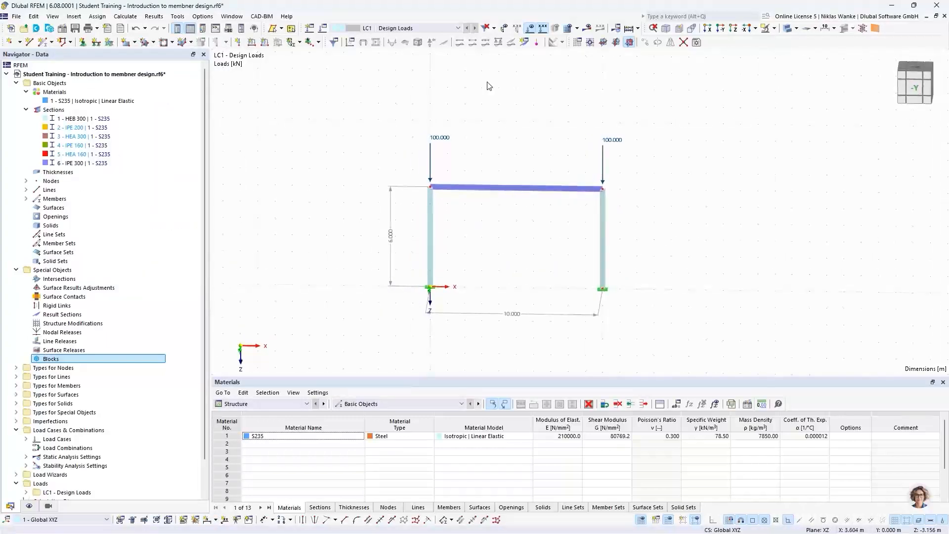
pyautogui.click(591, 30)
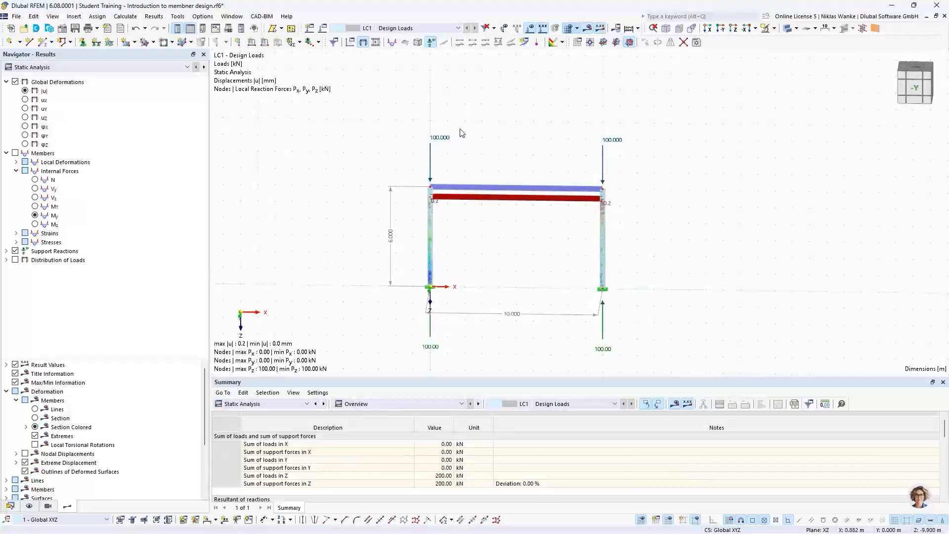
pyautogui.scroll(3, 519, 281)
pyautogui.moveTo(519, 282); pyautogui.dragTo(463, 243, button='middle')
pyautogui.scroll(-1, 454, 237)
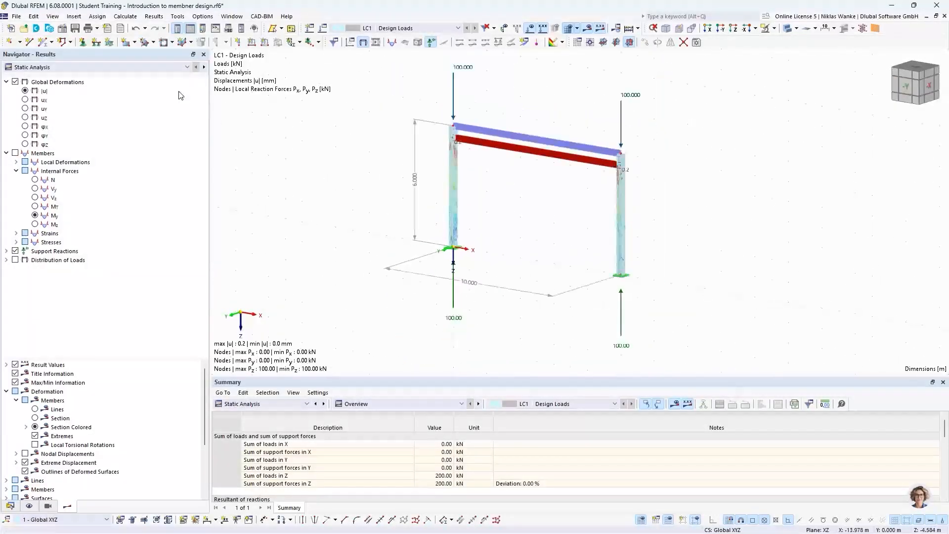
pyautogui.click(144, 67)
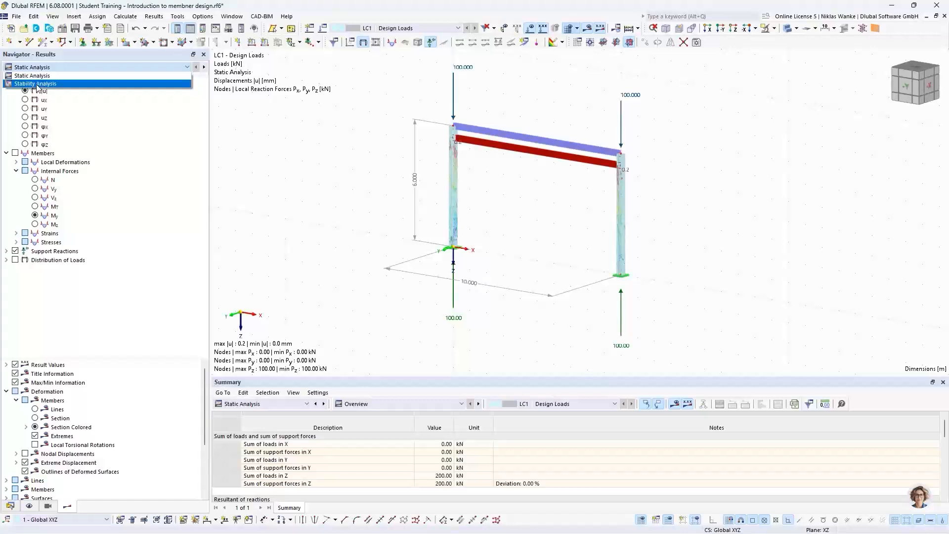
pyautogui.click(37, 85)
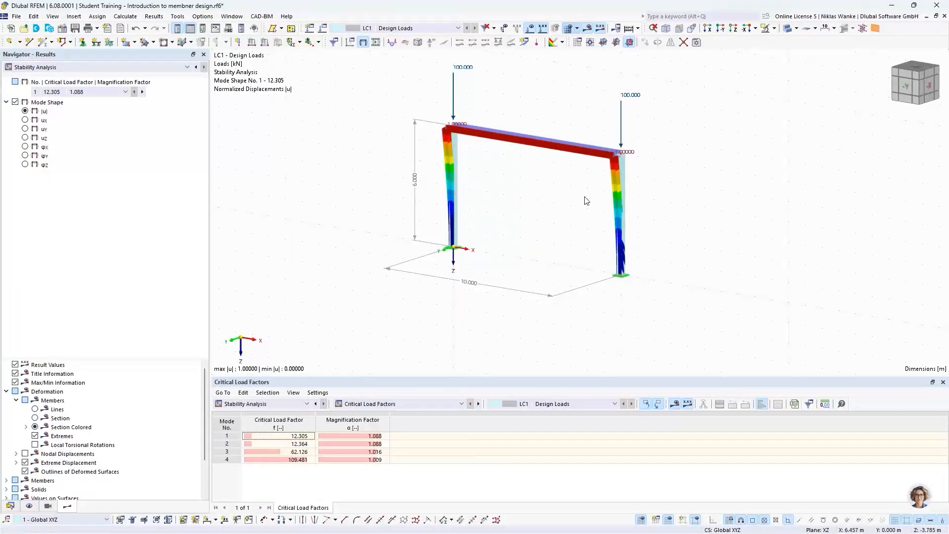
# Examine mode shape 1 over the whole frame and at the joint between the beam and the far column.
pyautogui.scroll(1, 581, 200)
pyautogui.moveTo(581, 201); pyautogui.dragTo(601, 227, button='middle')
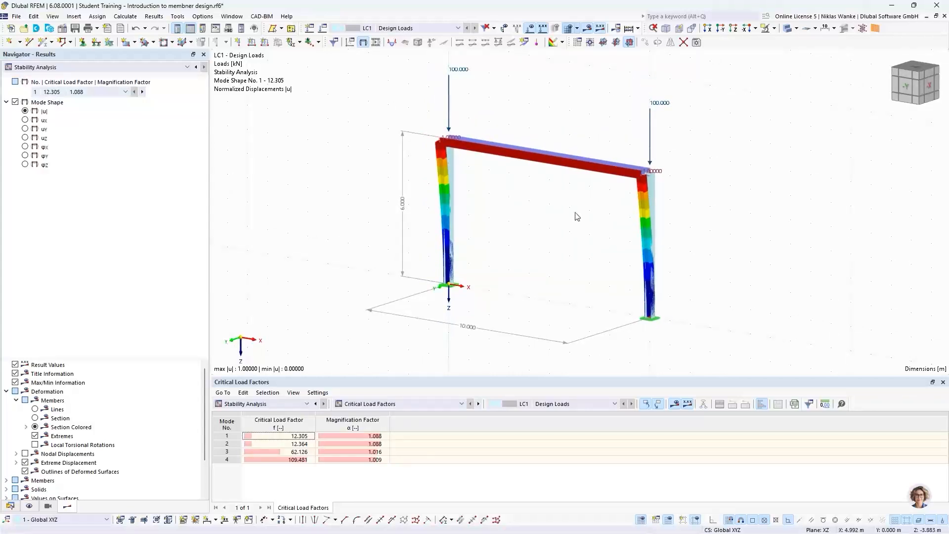
pyautogui.scroll(1, 596, 198)
pyautogui.moveTo(595, 197); pyautogui.dragTo(583, 247, button='middle')
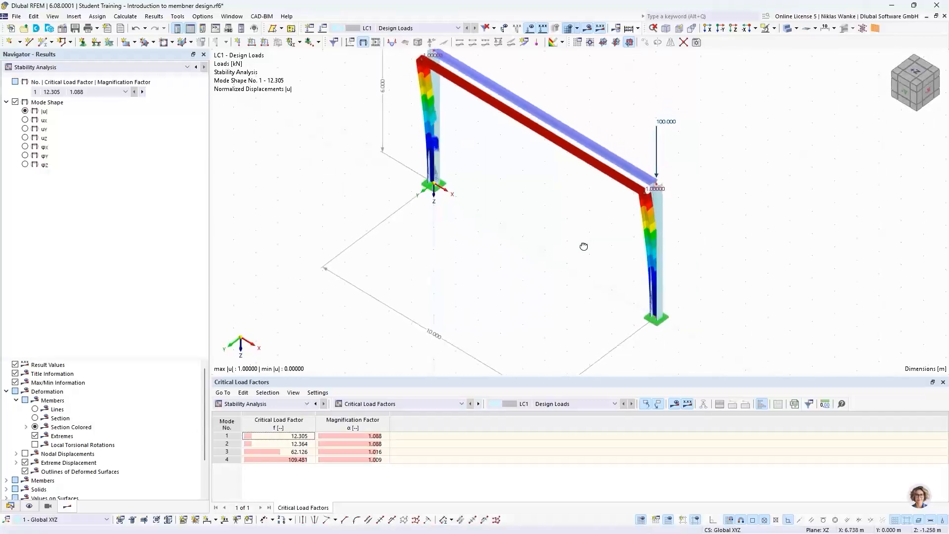
pyautogui.scroll(5, 646, 190)
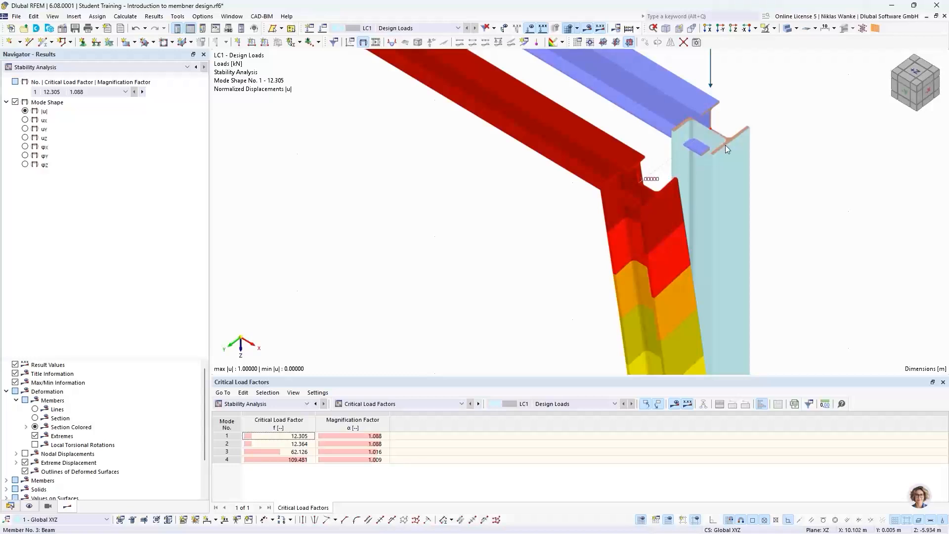
pyautogui.scroll(-5, 616, 188)
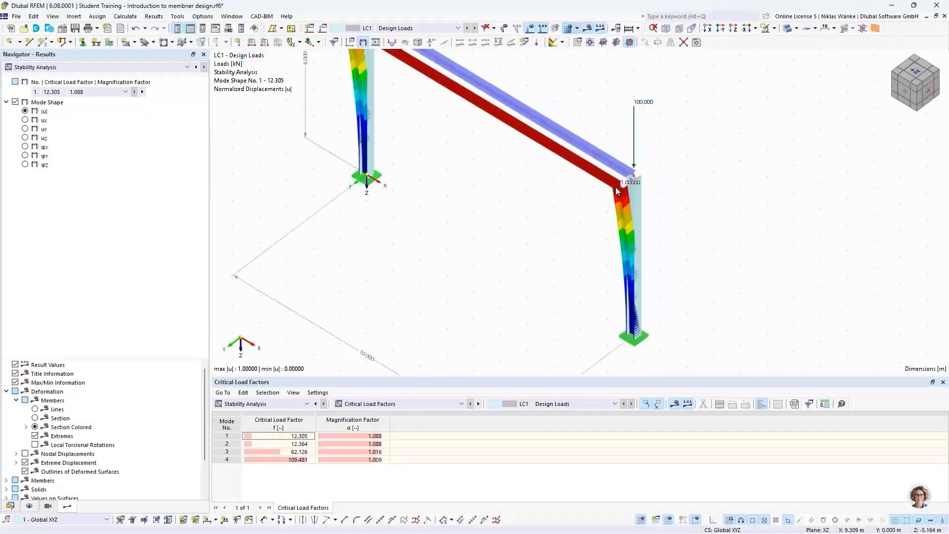
pyautogui.scroll(-1, 565, 232)
pyautogui.moveTo(569, 237); pyautogui.dragTo(583, 250, button='middle')
pyautogui.keyDown('ctrl'); pyautogui.moveTo(584, 250); pyautogui.dragTo(585, 211, button='middle'); pyautogui.keyUp('ctrl')
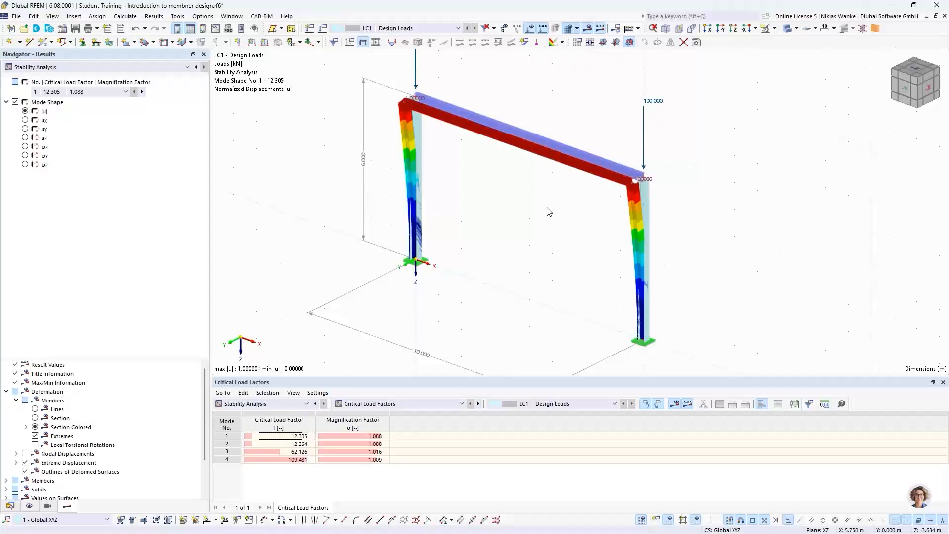
pyautogui.keyDown('ctrl'); pyautogui.moveTo(548, 210); pyautogui.dragTo(547, 256, button='middle'); pyautogui.keyUp('ctrl')
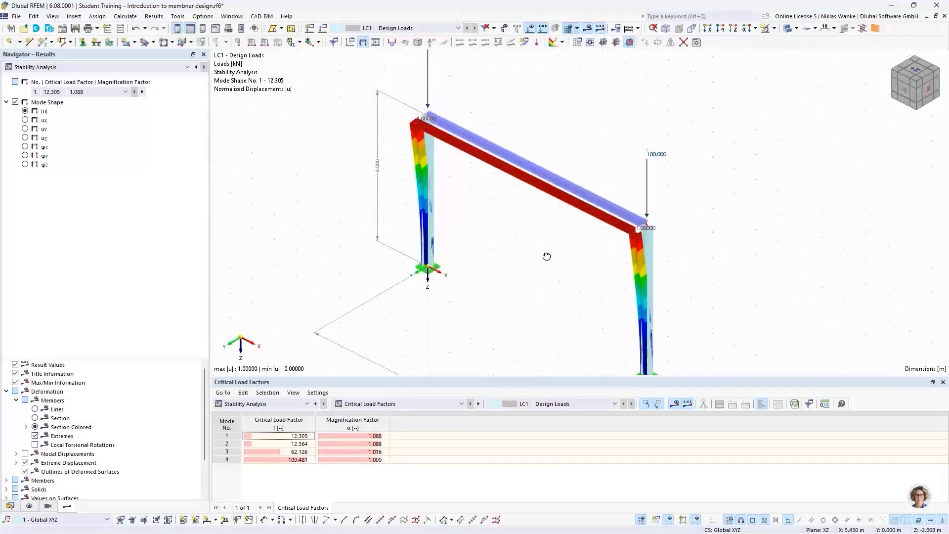
# Open the stability Results by Member and compare the mode 1 effective length factors k_cr,v of columns 1 and 3.
pyautogui.click(391, 404)
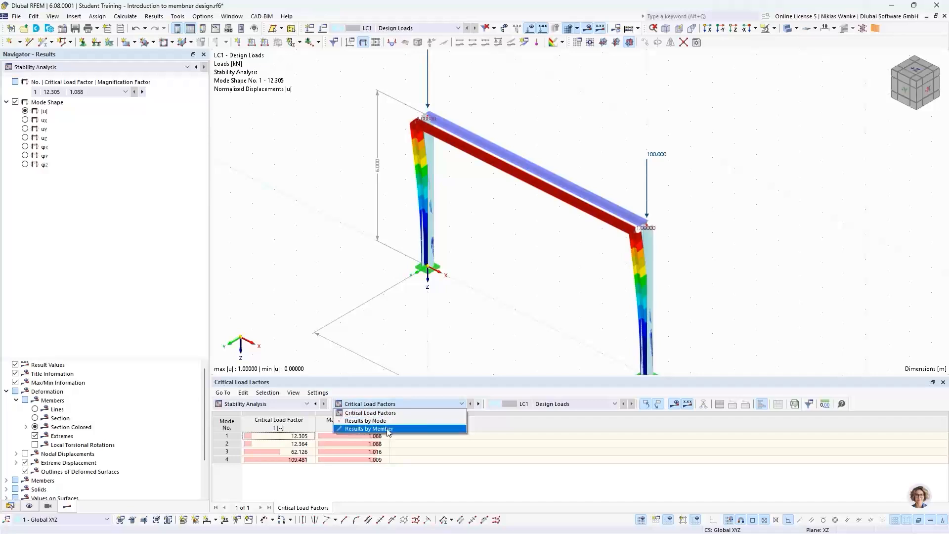
pyautogui.click(393, 429)
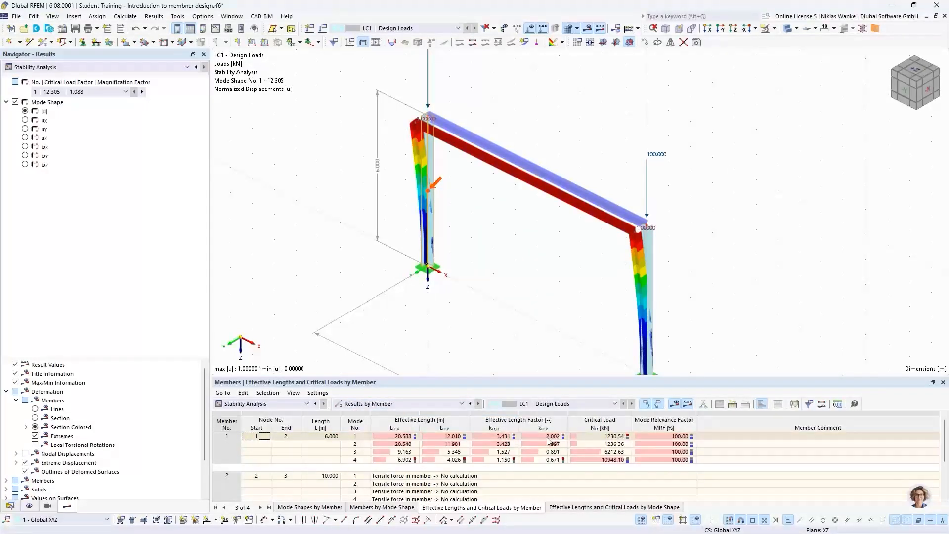
pyautogui.click(357, 438)
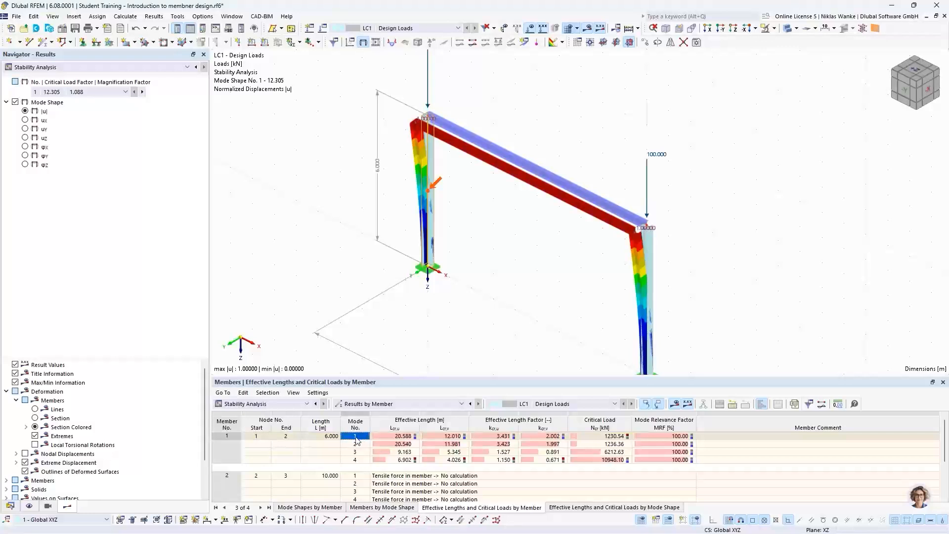
pyautogui.click(554, 437)
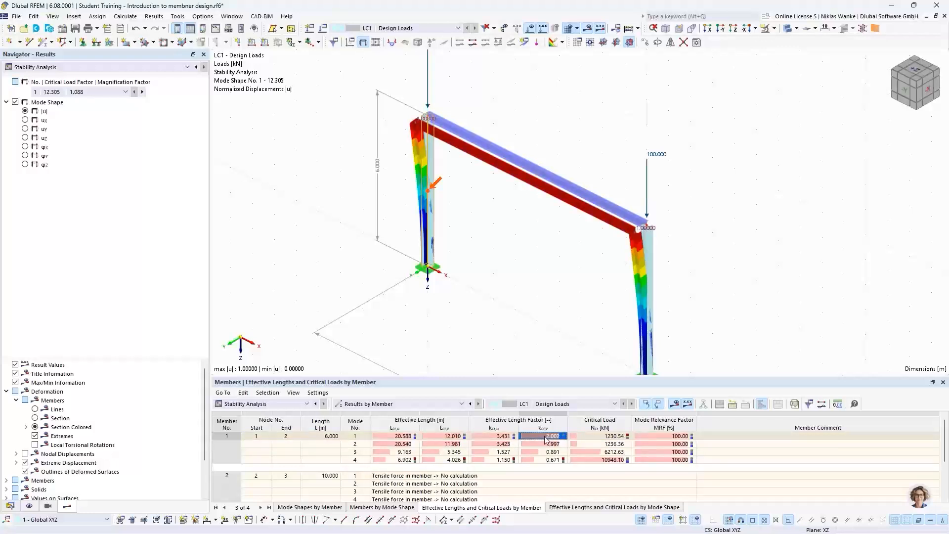
pyautogui.scroll(-1, 579, 453)
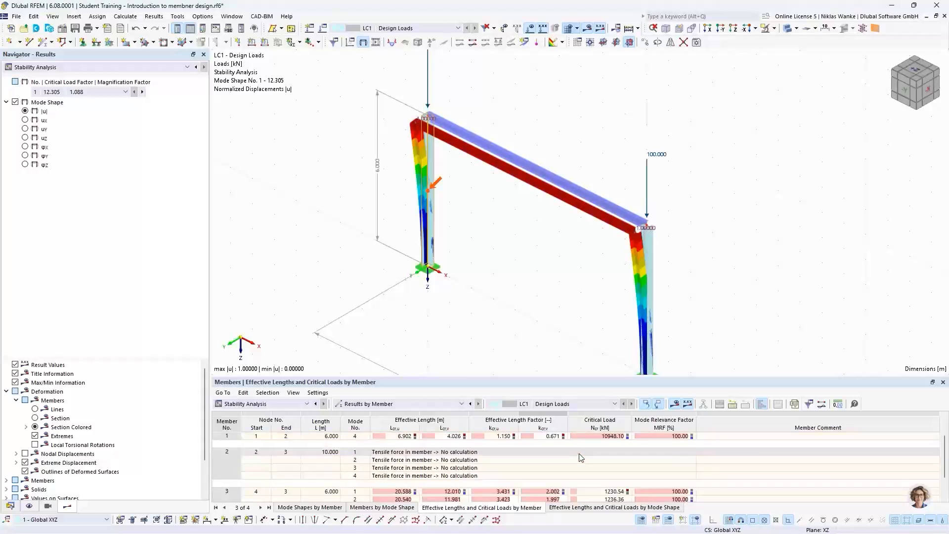
pyautogui.scroll(1, 581, 457)
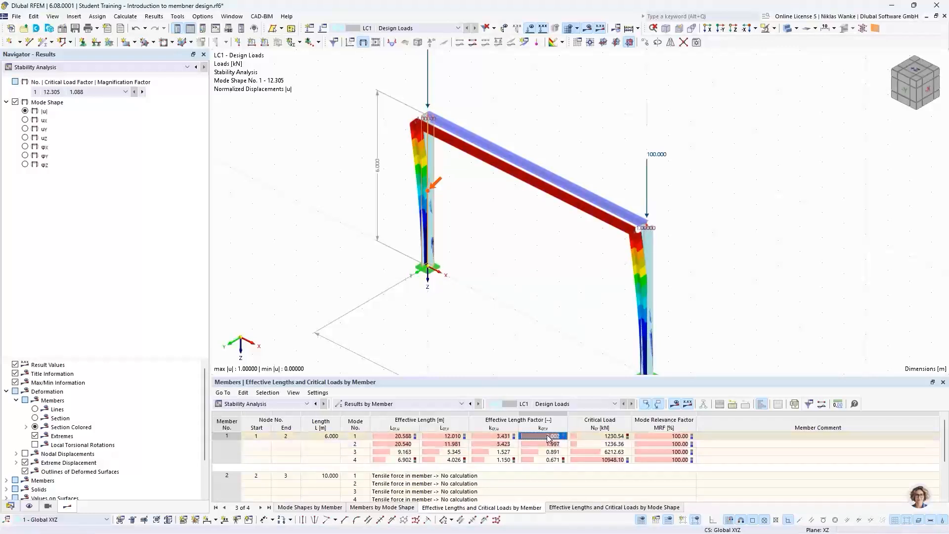
pyautogui.scroll(-2, 544, 440)
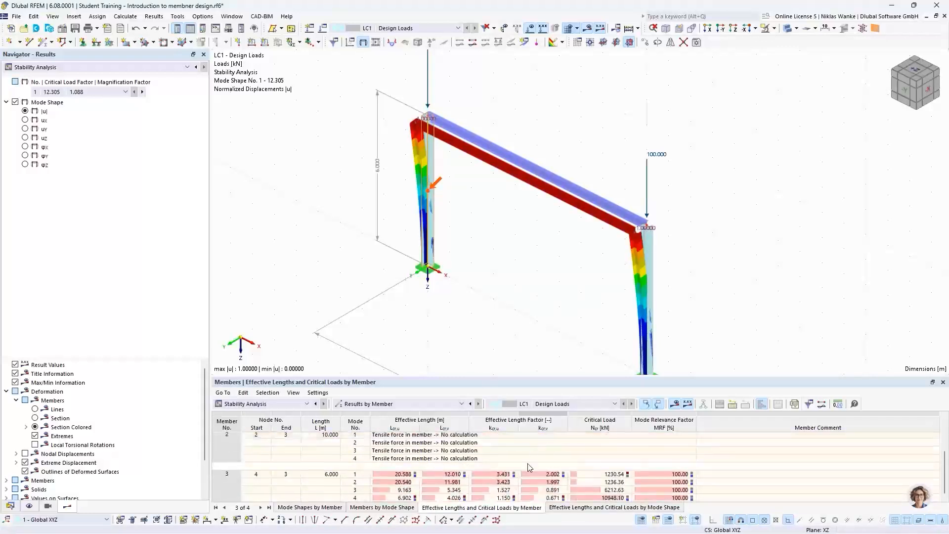
pyautogui.click(538, 475)
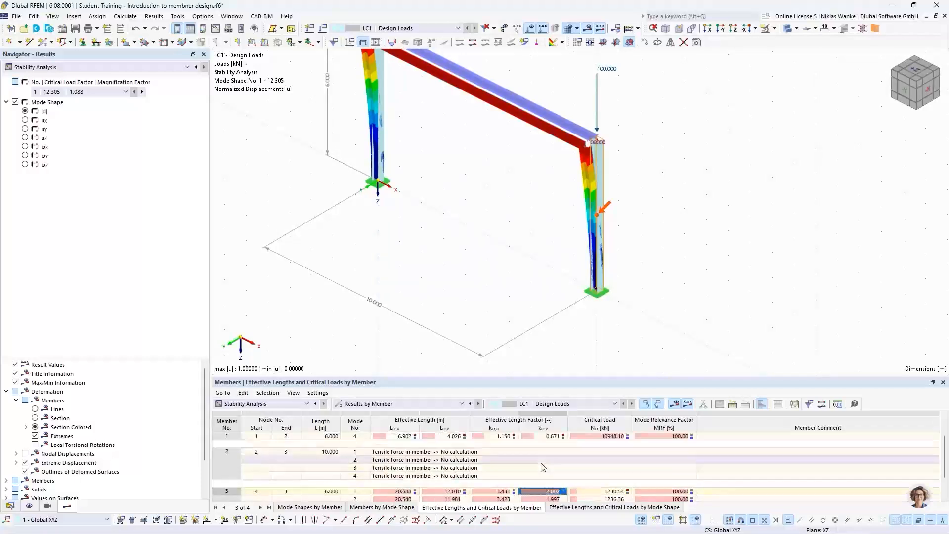
pyautogui.scroll(1, 542, 467)
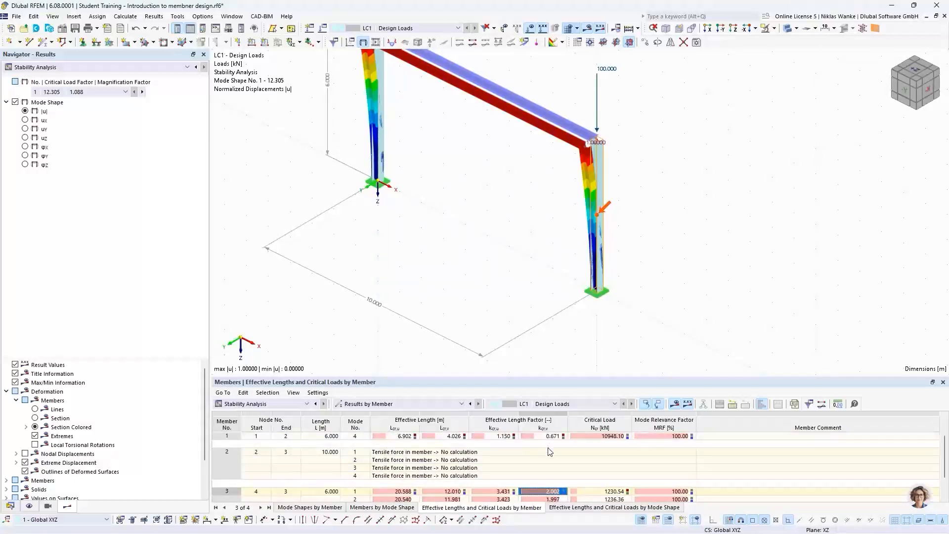
pyautogui.scroll(1, 549, 446)
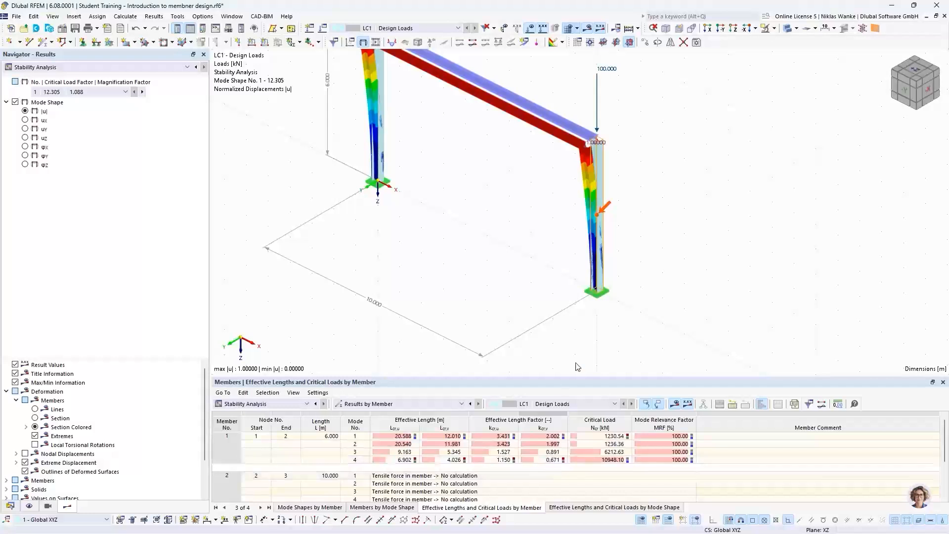
# Bring the whole frame into view and return the stability results table to Critical Load Factors.
pyautogui.moveTo(440, 197); pyautogui.dragTo(476, 287, button='middle')
pyautogui.keyDown('ctrl'); pyautogui.moveTo(475, 287); pyautogui.dragTo(474, 245, button='middle'); pyautogui.keyUp('ctrl')
pyautogui.click(282, 404)
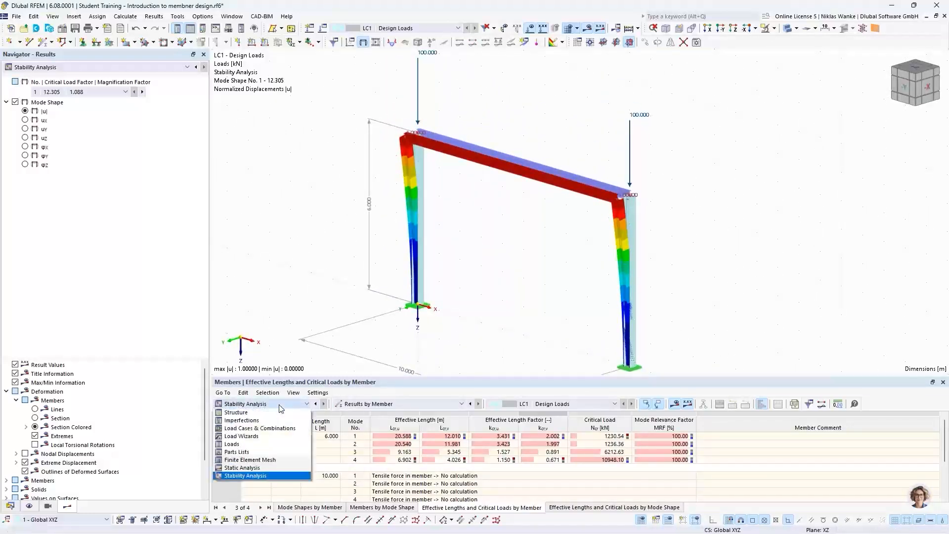
pyautogui.click(282, 404)
pyautogui.click(364, 404)
pyautogui.click(366, 413)
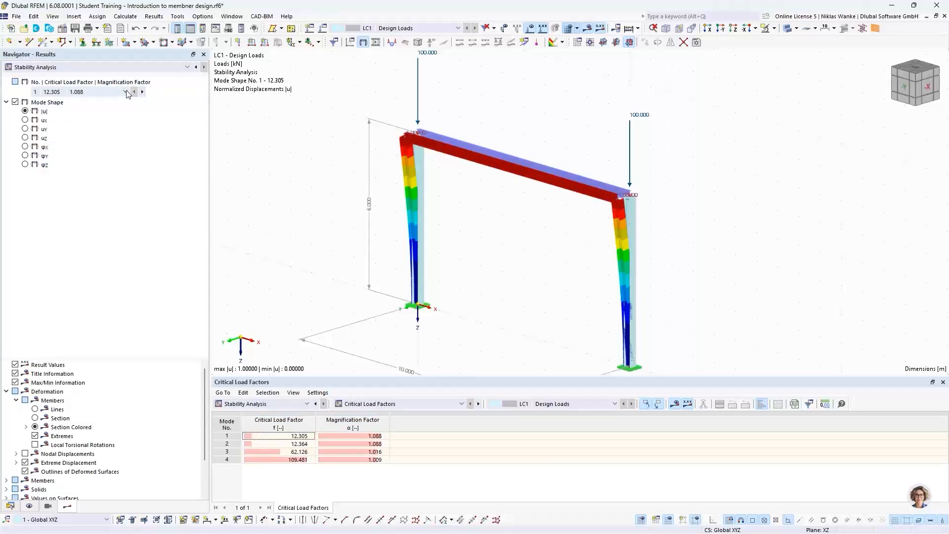
# Display mode shape 2 and examine the twisting of the frame at the far column head and from above.
pyautogui.click(142, 92)
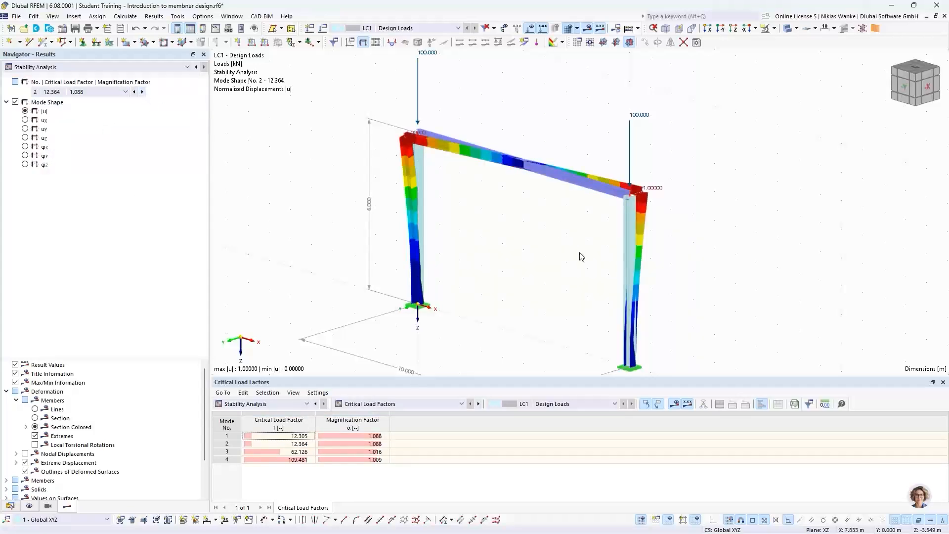
pyautogui.keyDown('ctrl'); pyautogui.moveTo(574, 257); pyautogui.dragTo(553, 294, button='middle'); pyautogui.keyUp('ctrl')
pyautogui.scroll(5, 642, 230)
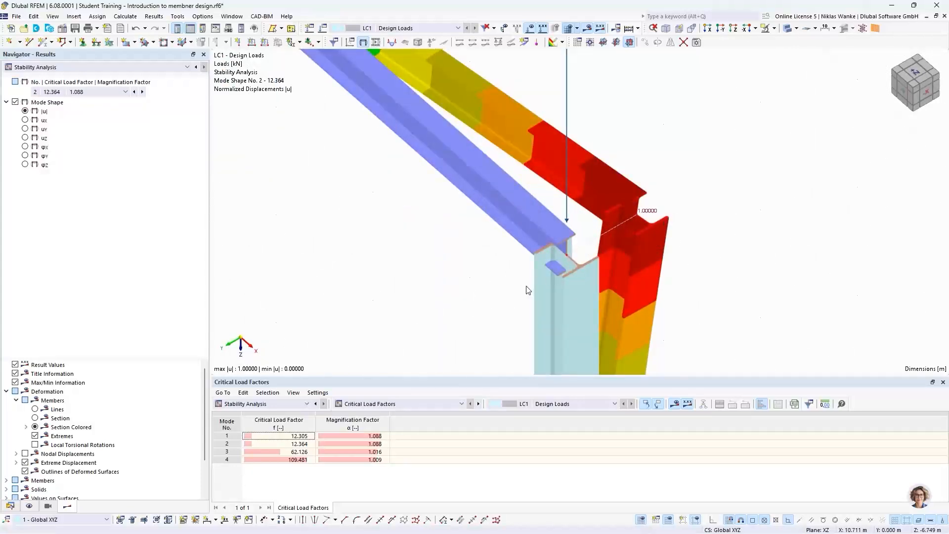
pyautogui.scroll(-6, 604, 253)
pyautogui.keyDown('ctrl'); pyautogui.moveTo(516, 237); pyautogui.dragTo(549, 290, button='middle'); pyautogui.keyUp('ctrl')
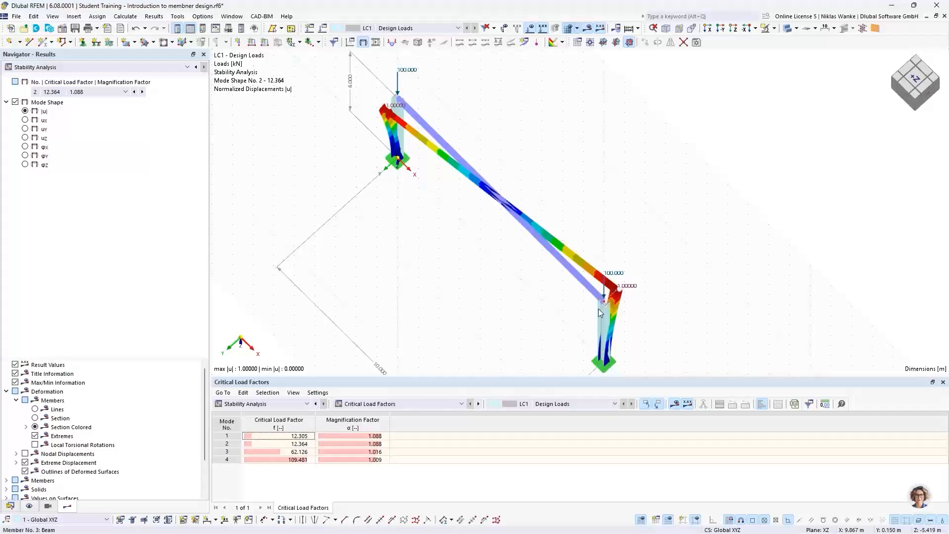
pyautogui.keyDown('ctrl'); pyautogui.moveTo(583, 314); pyautogui.dragTo(587, 305, button='middle'); pyautogui.keyUp('ctrl')
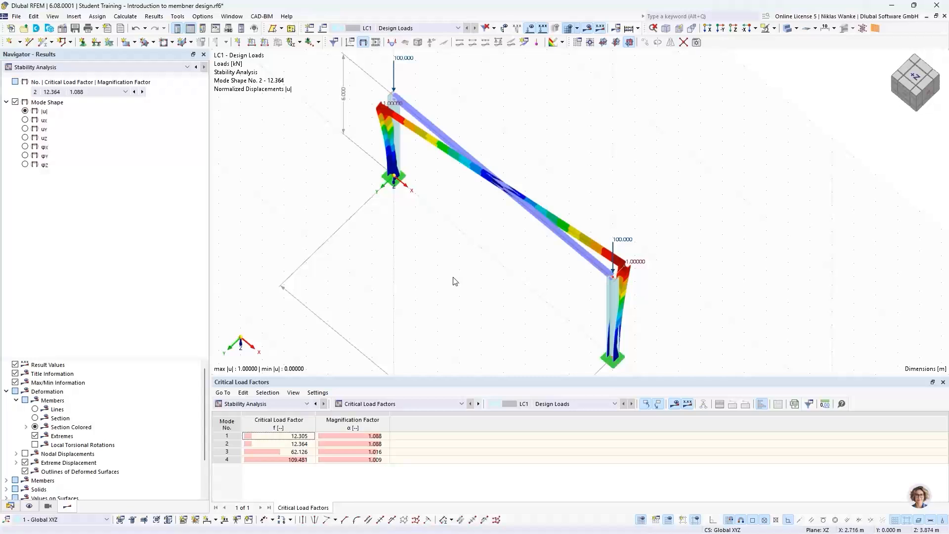
# Display mode shape 3 and inspect the in-plane sway and the beam-to-column joint in a front view.
pyautogui.click(142, 91)
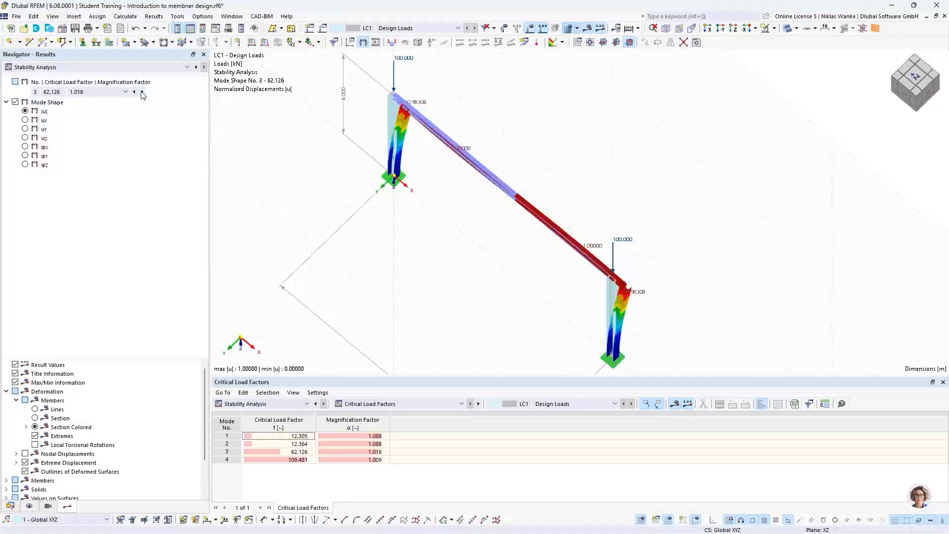
pyautogui.keyDown('ctrl'); pyautogui.moveTo(482, 302); pyautogui.dragTo(559, 207, button='middle'); pyautogui.keyUp('ctrl')
pyautogui.moveTo(495, 252); pyautogui.dragTo(535, 226, button='middle')
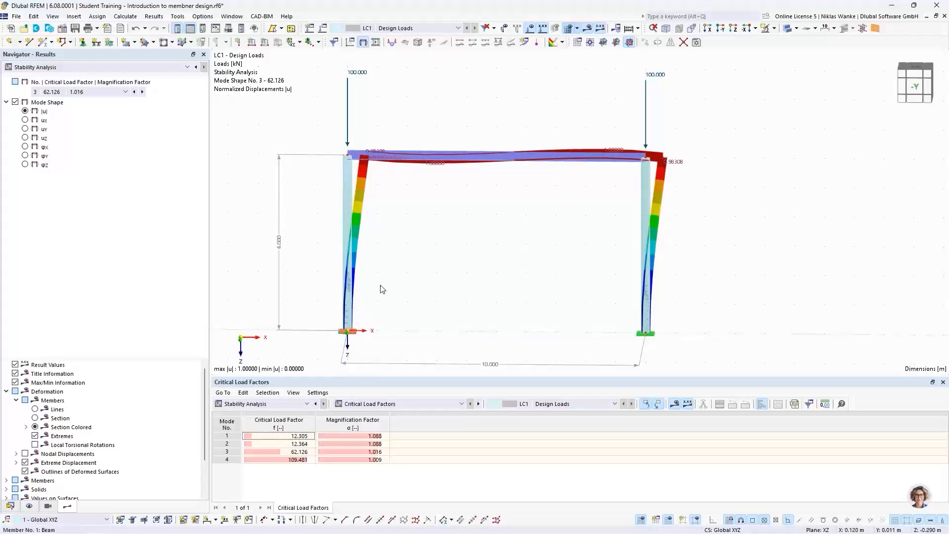
pyautogui.scroll(5, 354, 210)
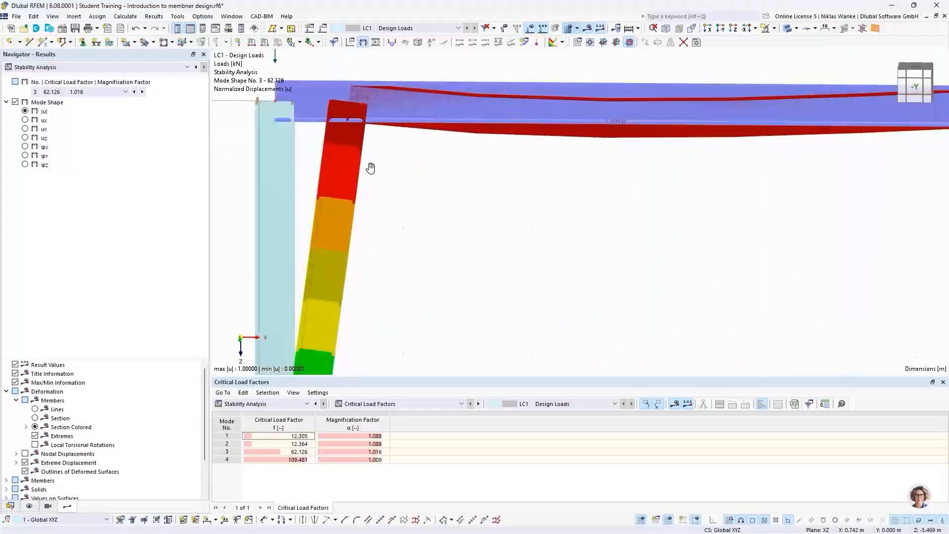
pyautogui.scroll(3, 370, 217)
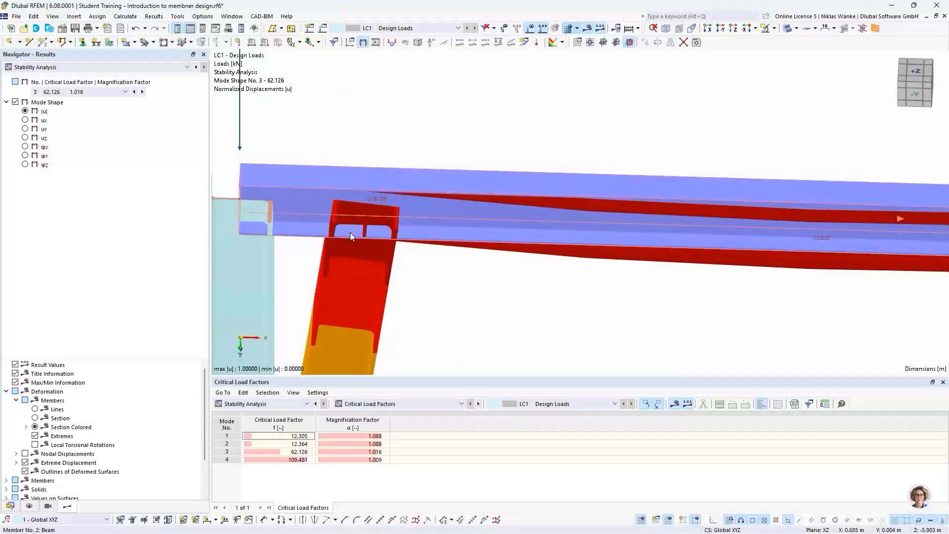
pyautogui.scroll(-8, 356, 220)
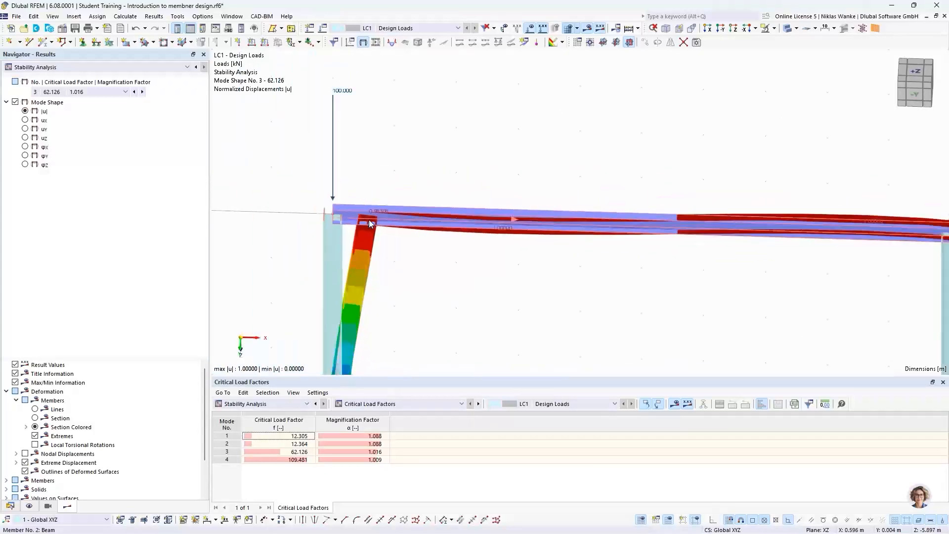
pyautogui.moveTo(366, 216); pyautogui.dragTo(364, 182, button='middle')
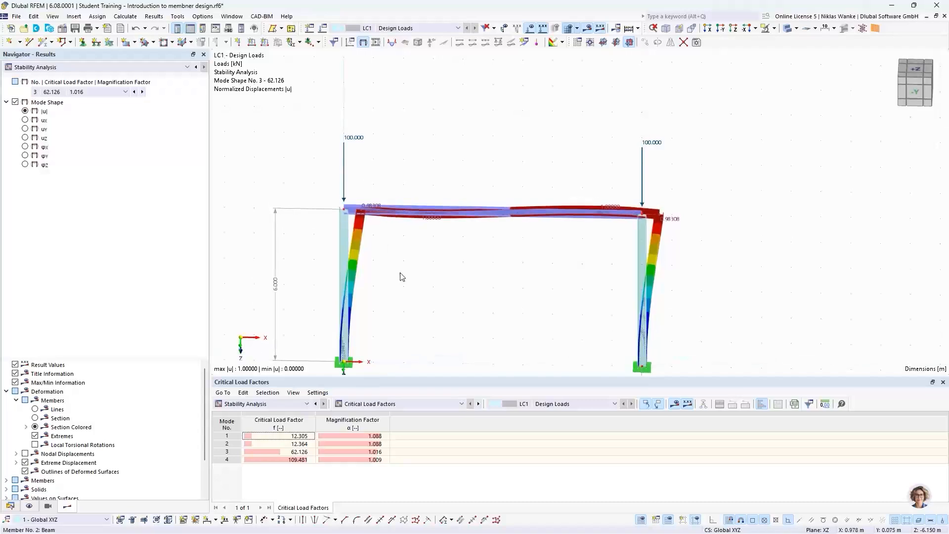
pyautogui.moveTo(400, 275); pyautogui.dragTo(409, 149, button='middle')
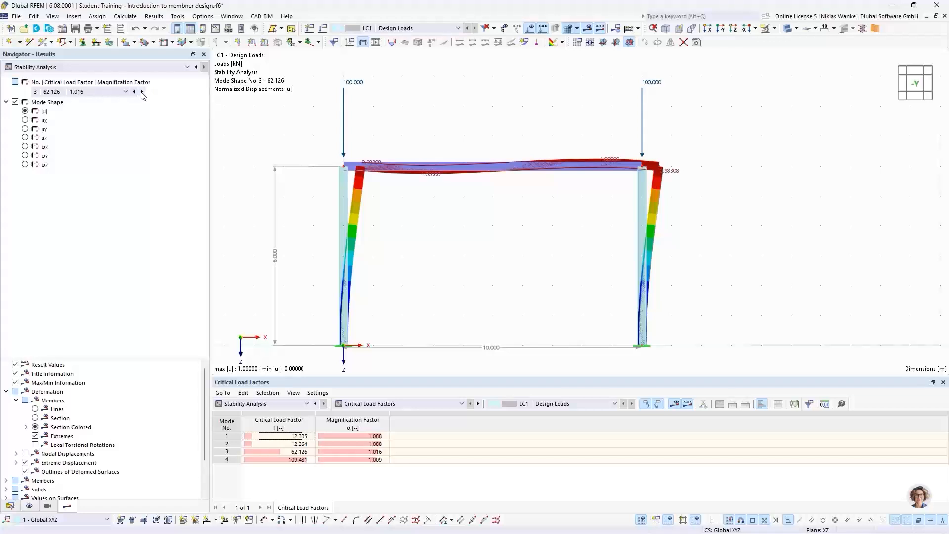
# Check the critical load factor of mode 3 against the 100 kN column head loads.
pyautogui.click(292, 453)
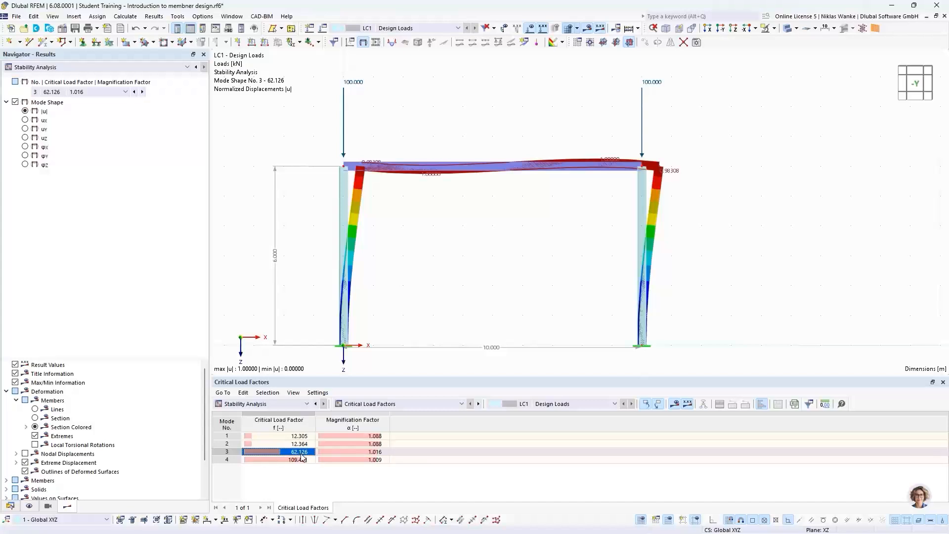
pyautogui.click(356, 82)
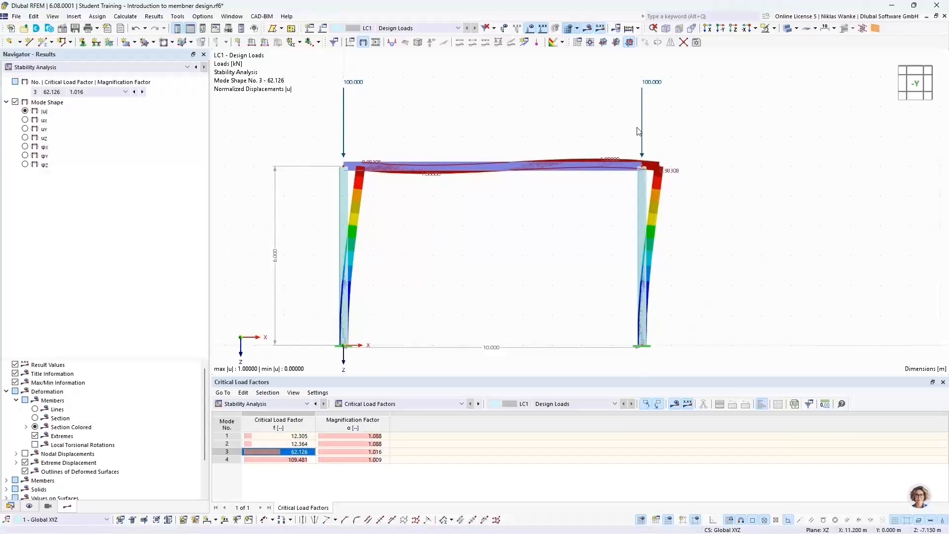
pyautogui.keyDown('ctrl'); pyautogui.moveTo(310, 263); pyautogui.dragTo(421, 284, button='middle'); pyautogui.keyUp('ctrl')
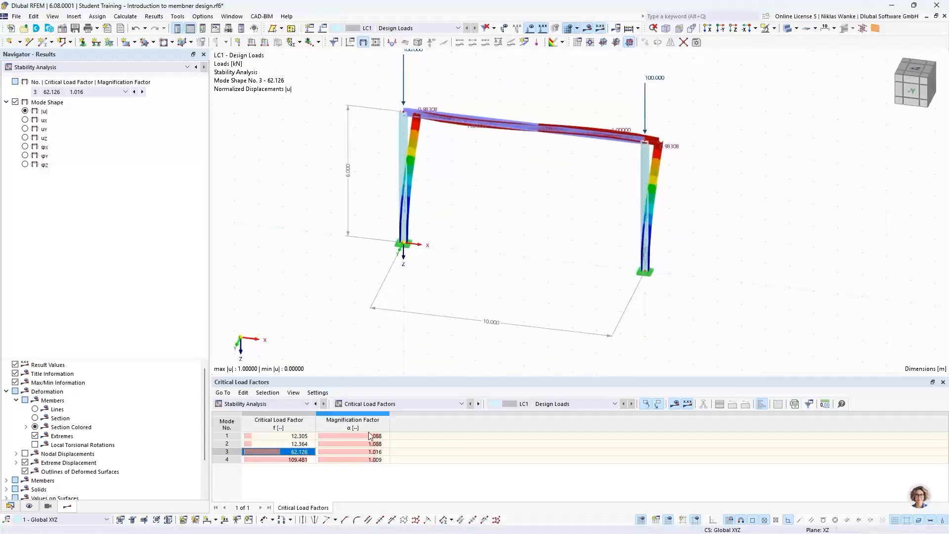
# Reopen the stability Results by Member to read effective lengths and critical loads beside a closer view of the frame.
pyautogui.click(382, 407)
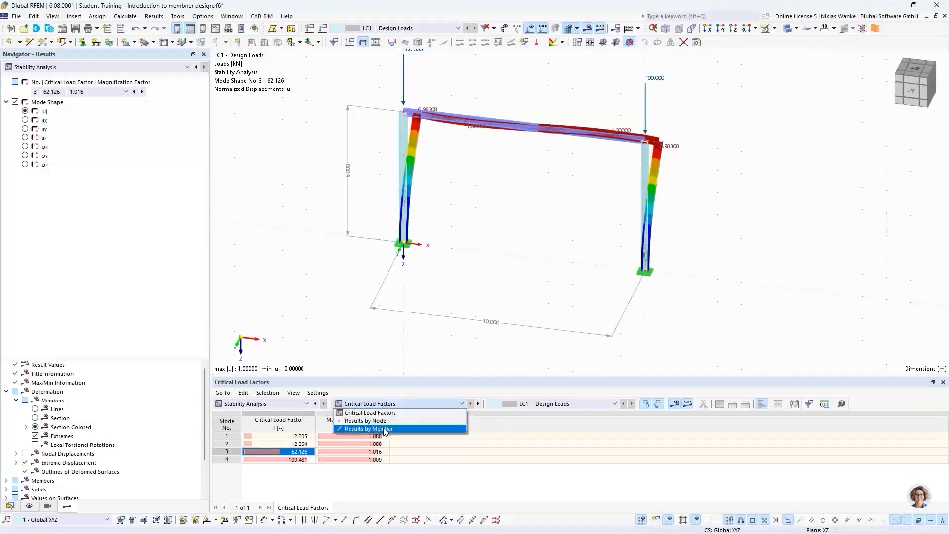
pyautogui.click(384, 428)
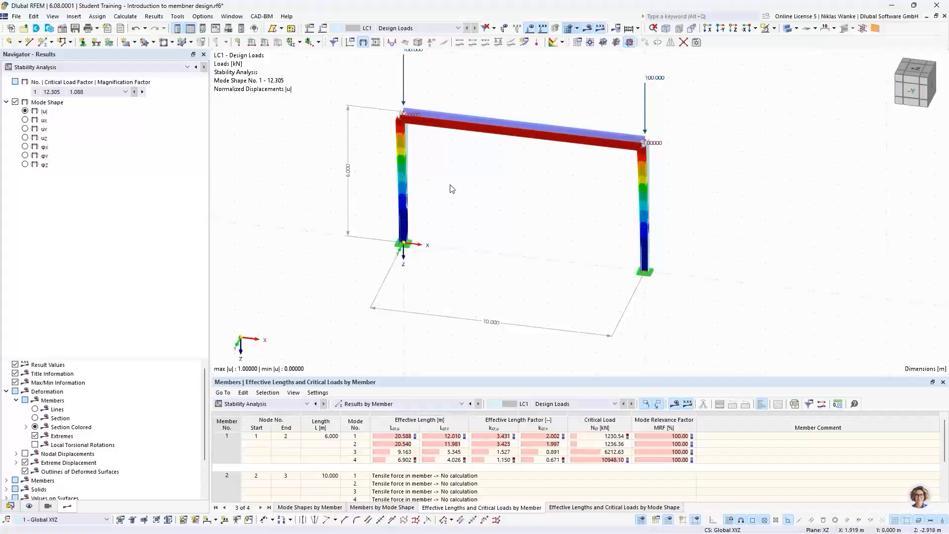
pyautogui.scroll(2, 437, 173)
pyautogui.moveTo(439, 206); pyautogui.dragTo(439, 239, button='middle')
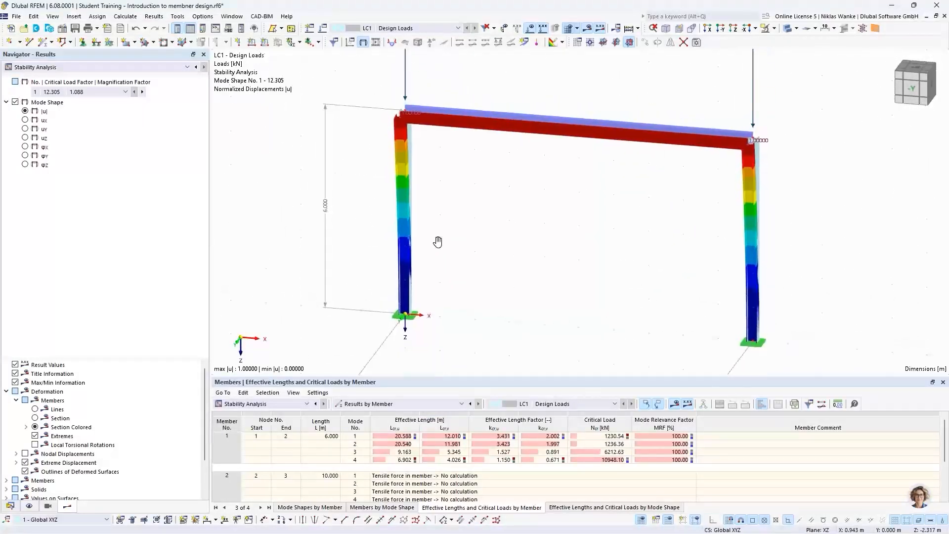
# Display mode shape 3 of the frame beside the table of effective lengths and critical loads by member.
pyautogui.click(143, 92)
pyautogui.click(143, 92)
pyautogui.scroll(1, 451, 240)
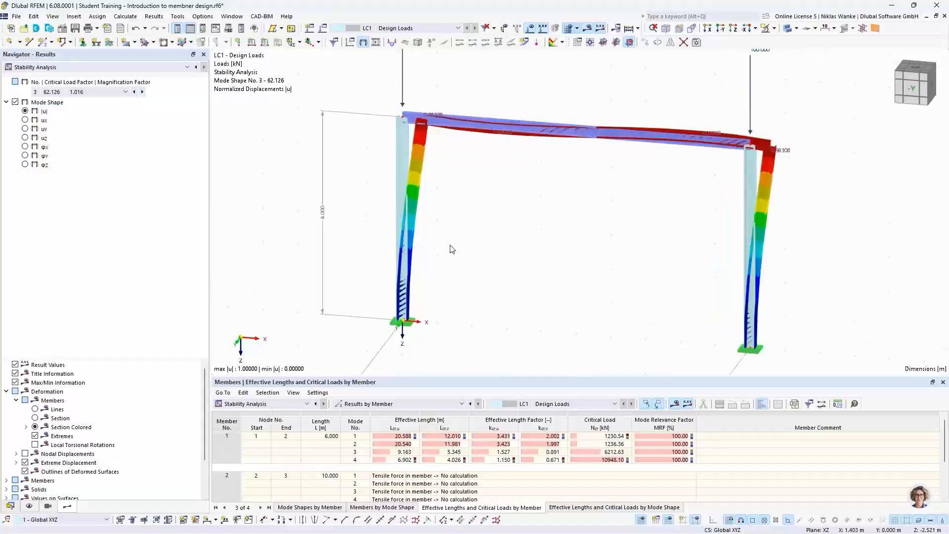
pyautogui.moveTo(450, 243); pyautogui.dragTo(441, 265, button='middle')
pyautogui.keyDown('ctrl'); pyautogui.moveTo(441, 266); pyautogui.dragTo(446, 247, button='middle'); pyautogui.keyUp('ctrl')
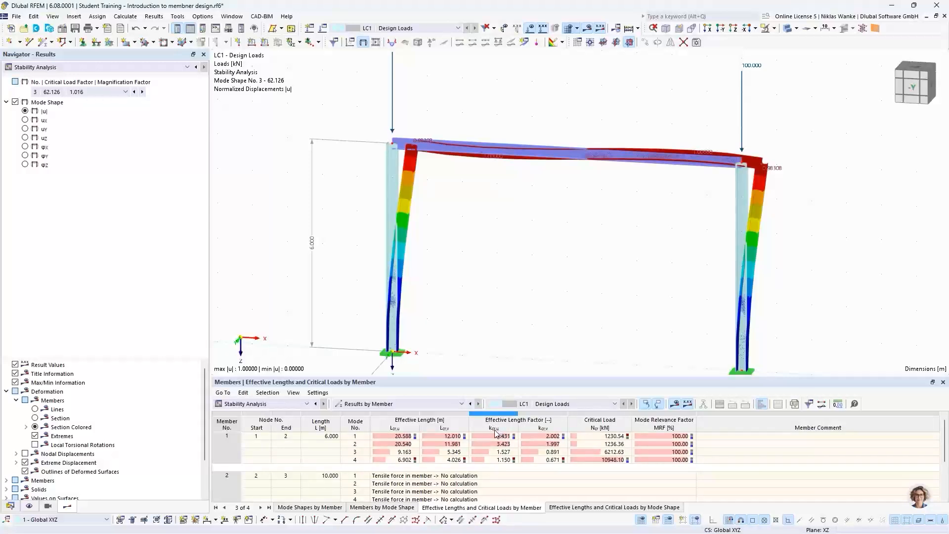
# Examine the mode 3 effective length factor about the u-axis and the critical load for column member 1.
pyautogui.click(352, 452)
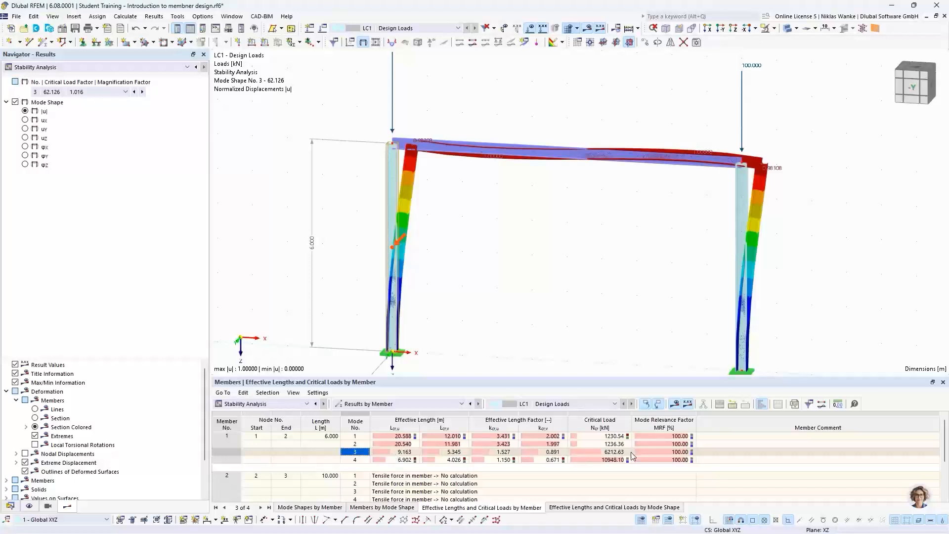
pyautogui.click(495, 452)
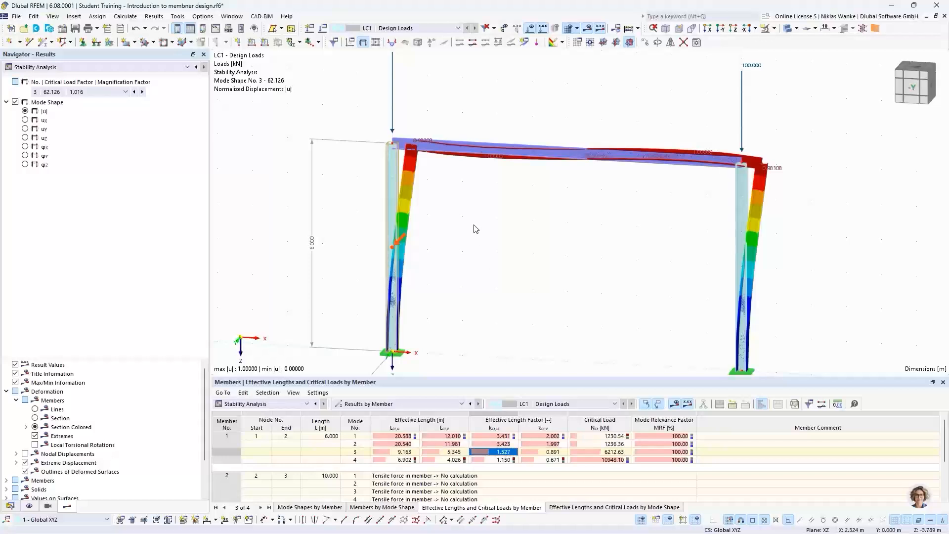
pyautogui.moveTo(475, 229)
pyautogui.mouseDown(button='middle')
pyautogui.moveTo(464, 238)
pyautogui.moveTo(489, 232)
pyautogui.moveTo(485, 221)
pyautogui.moveTo(464, 254)
pyautogui.moveTo(462, 227)
pyautogui.moveTo(462, 247)
pyautogui.moveTo(471, 229)
pyautogui.mouseUp(button='middle')
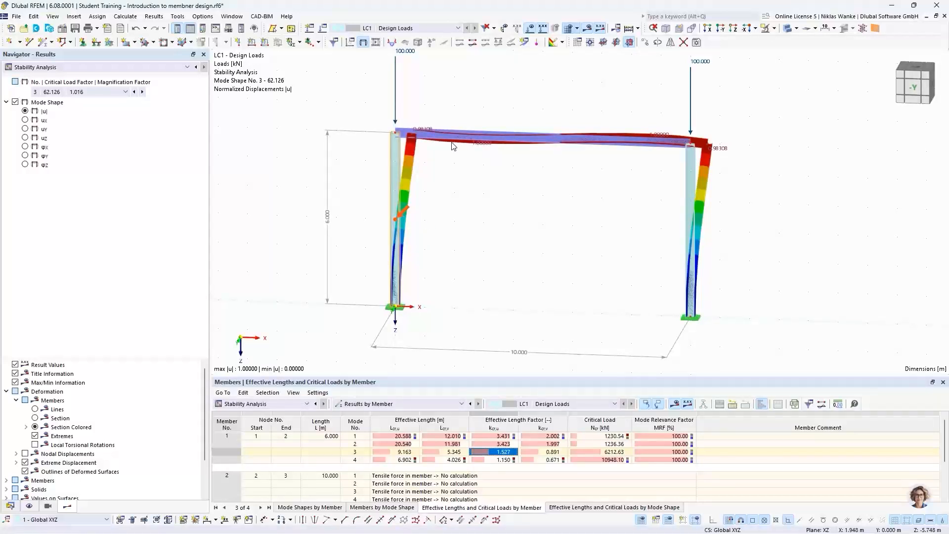
pyautogui.click(499, 452)
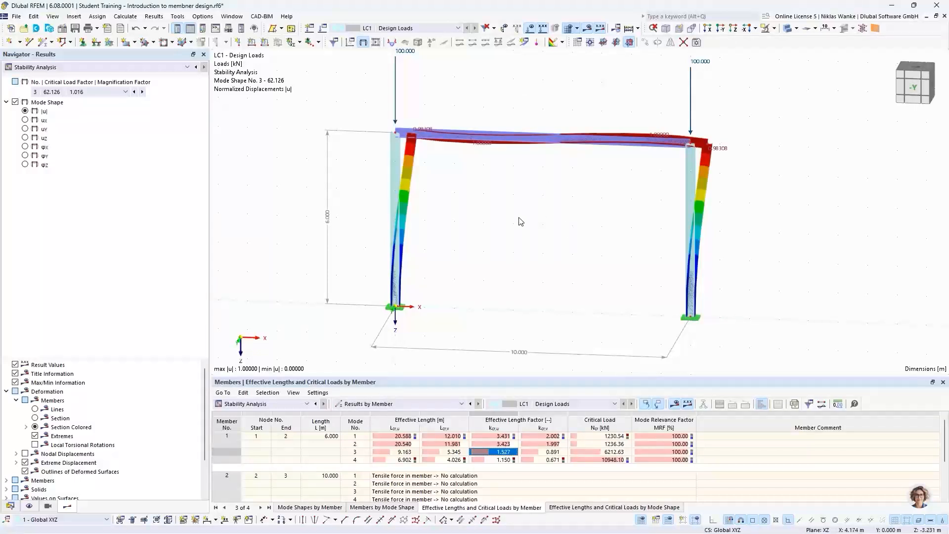
pyautogui.keyDown('ctrl'); pyautogui.moveTo(521, 221); pyautogui.dragTo(526, 291, button='middle'); pyautogui.keyUp('ctrl')
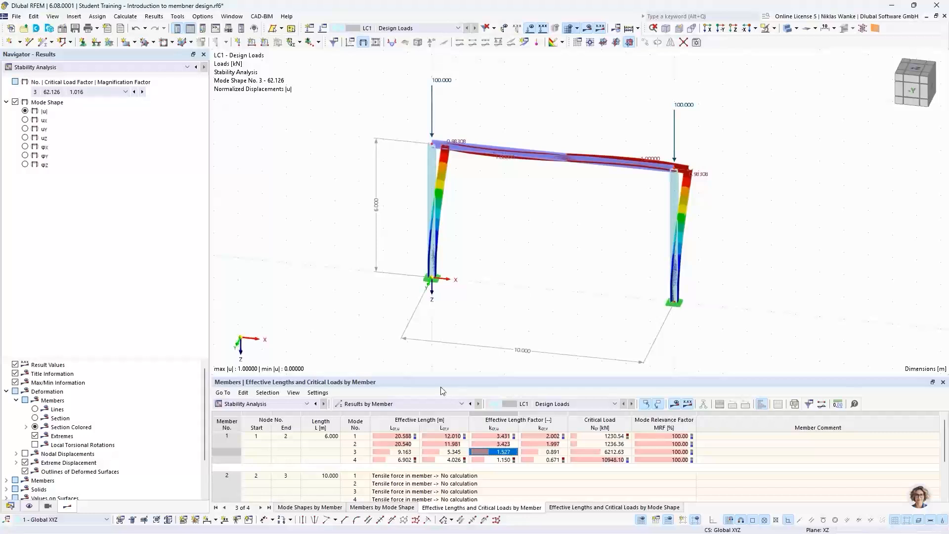
# Show the Critical Load Factors table and inspect the out-of-plane buckling of mode 1 from the side.
pyautogui.click(376, 404)
pyautogui.click(376, 416)
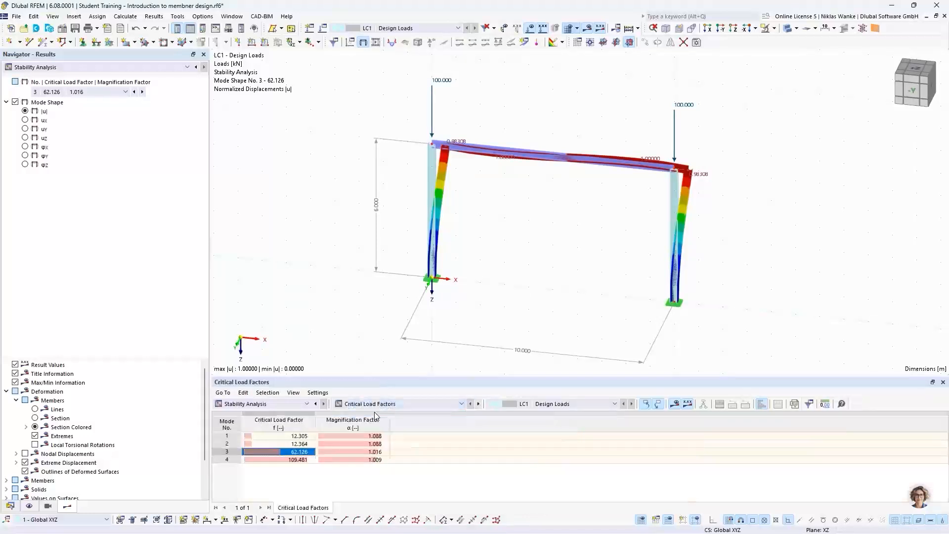
pyautogui.click(290, 436)
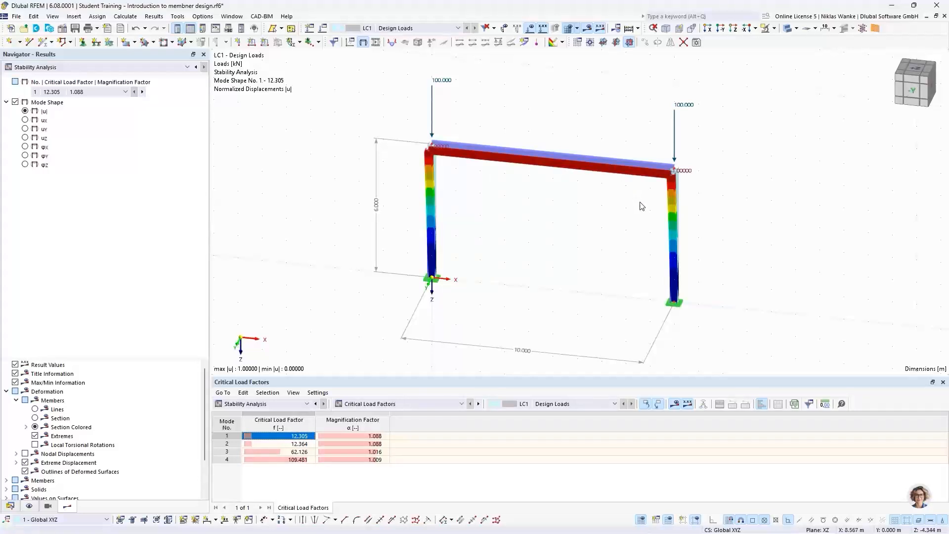
pyautogui.keyDown('ctrl'); pyautogui.moveTo(642, 205); pyautogui.dragTo(528, 188, button='middle'); pyautogui.keyUp('ctrl')
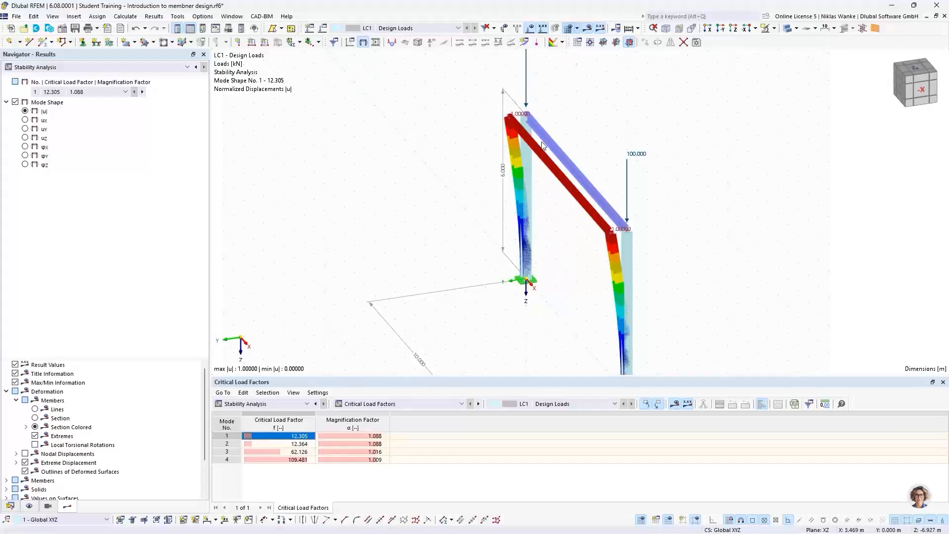
pyautogui.keyDown('ctrl'); pyautogui.moveTo(537, 250); pyautogui.dragTo(583, 238, button='middle'); pyautogui.keyUp('ctrl')
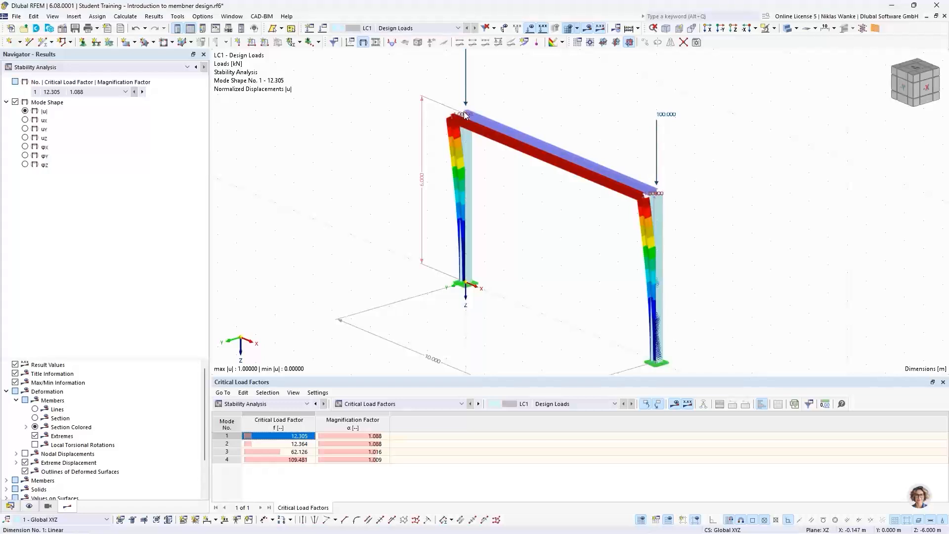
# Create a new nodal support that fixes only translation uY, with uX, uZ and all rotations free.
pyautogui.click(83, 42)
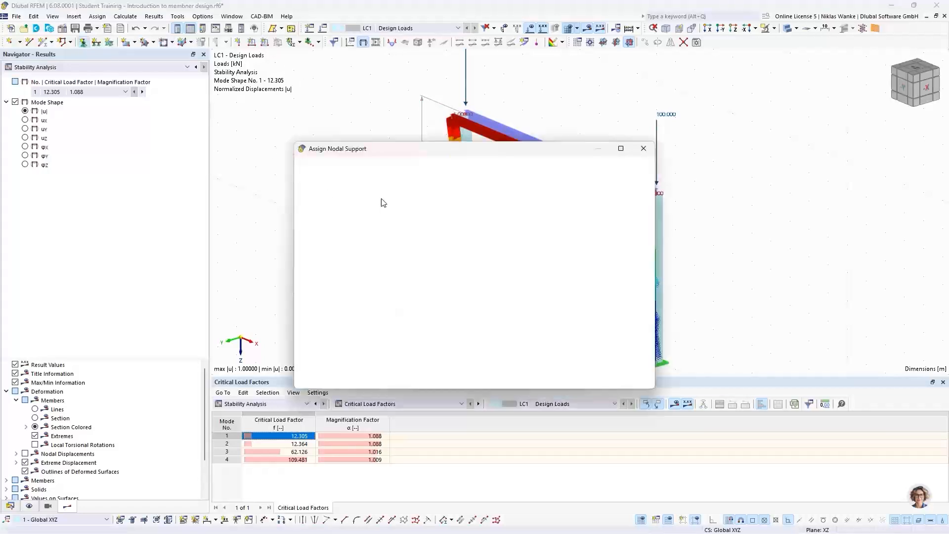
pyautogui.click(403, 218)
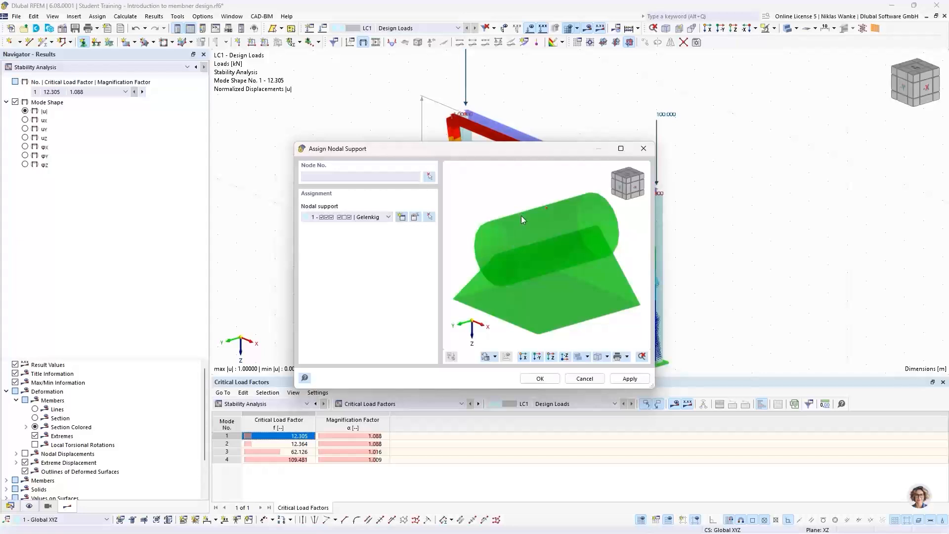
pyautogui.click(403, 218)
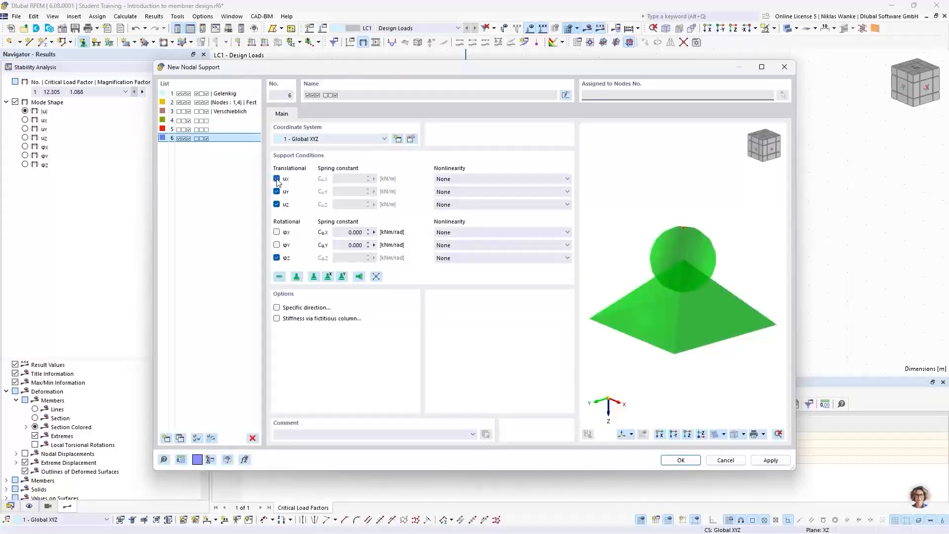
pyautogui.click(277, 179)
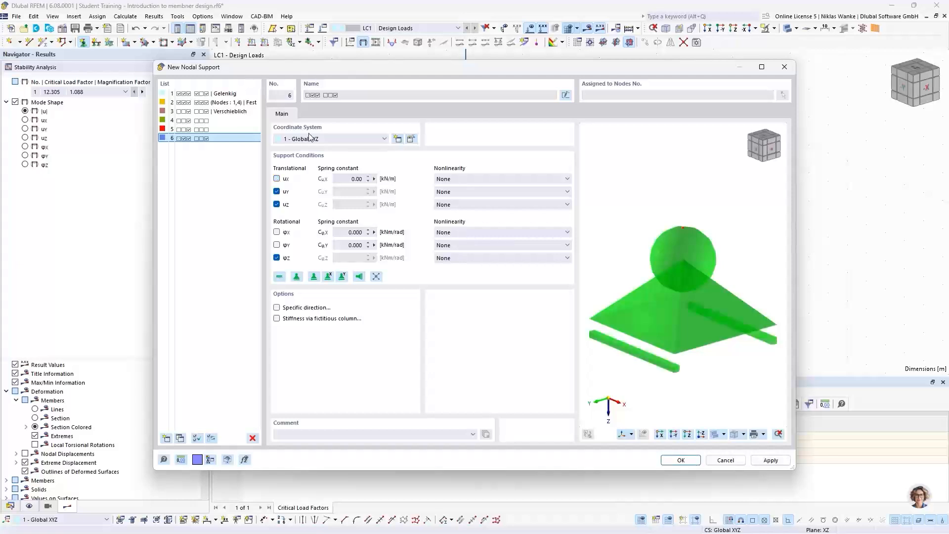
pyautogui.click(276, 205)
pyautogui.click(277, 258)
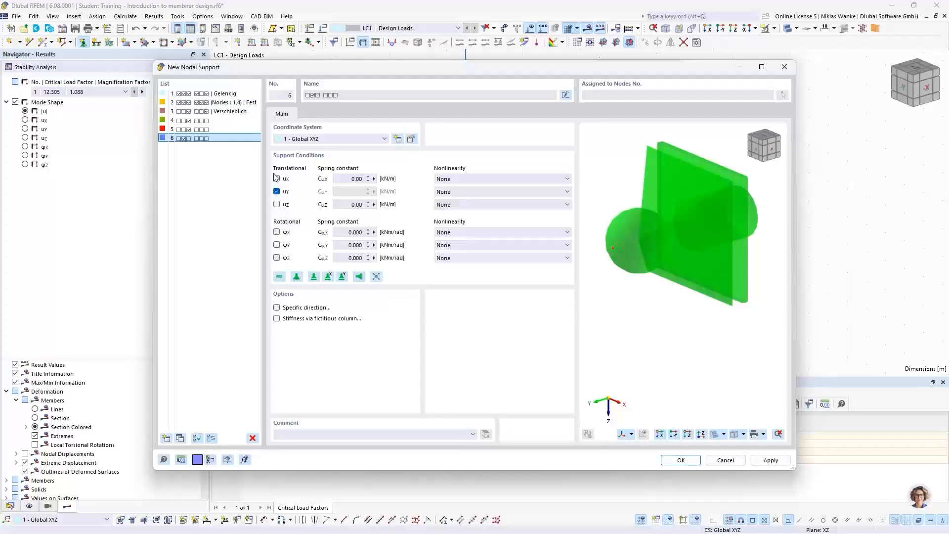
pyautogui.click(681, 460)
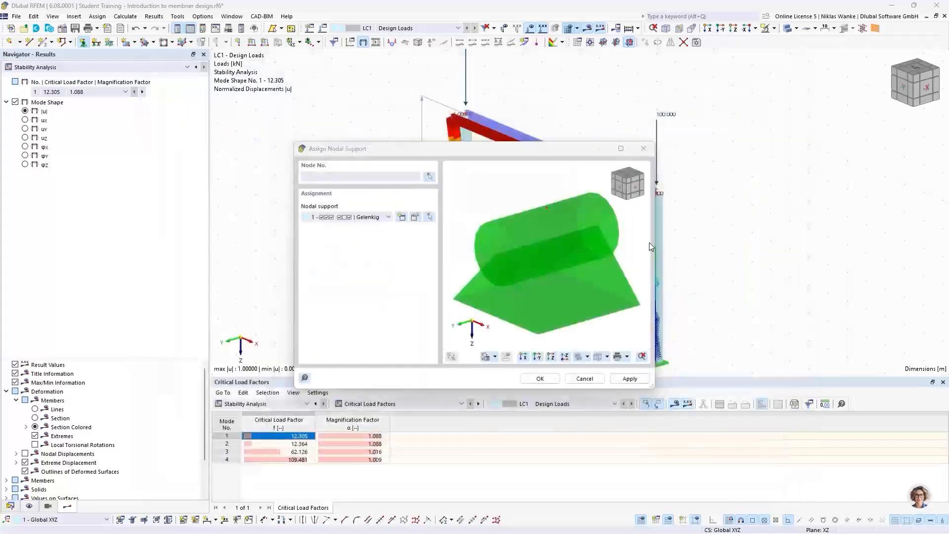
# Assign the new nodal support to the nodes at both column heads of the frame.
pyautogui.click(542, 379)
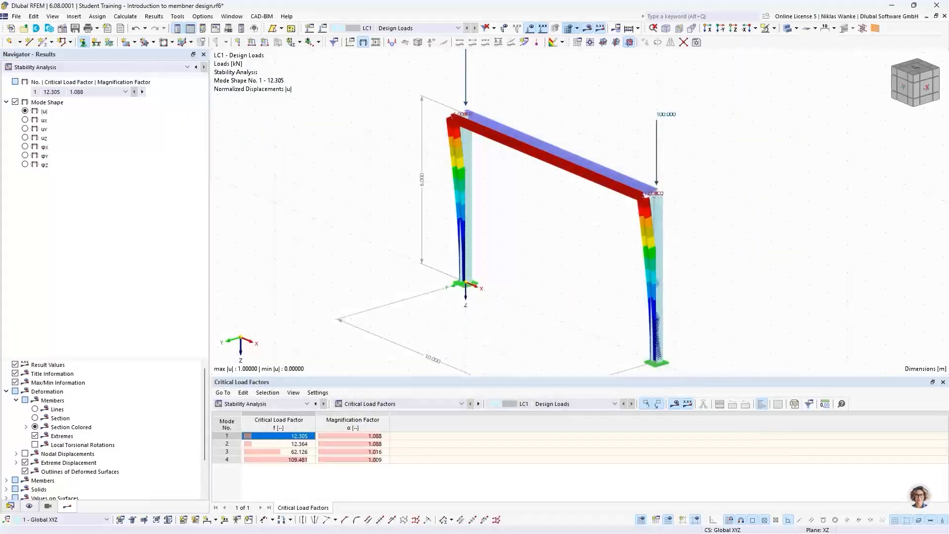
pyautogui.click(653, 194)
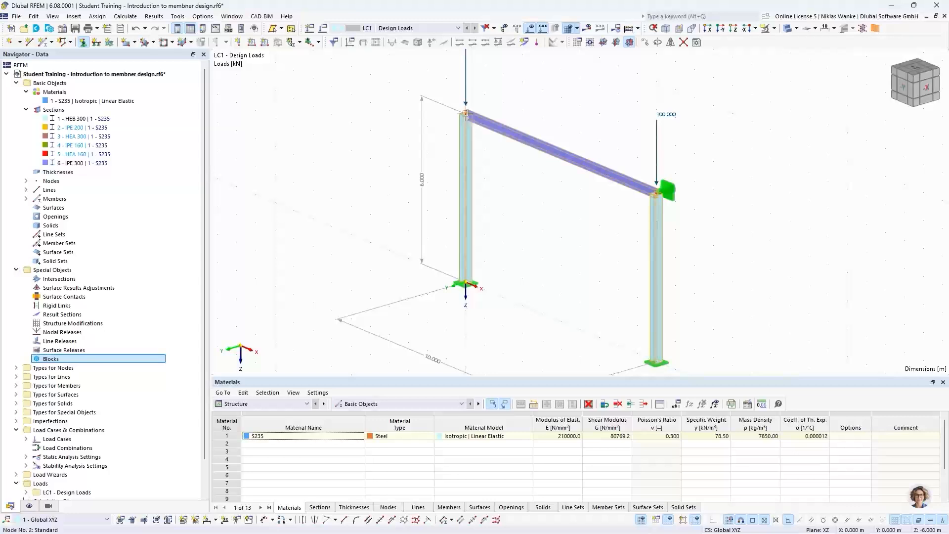
pyautogui.click(469, 117)
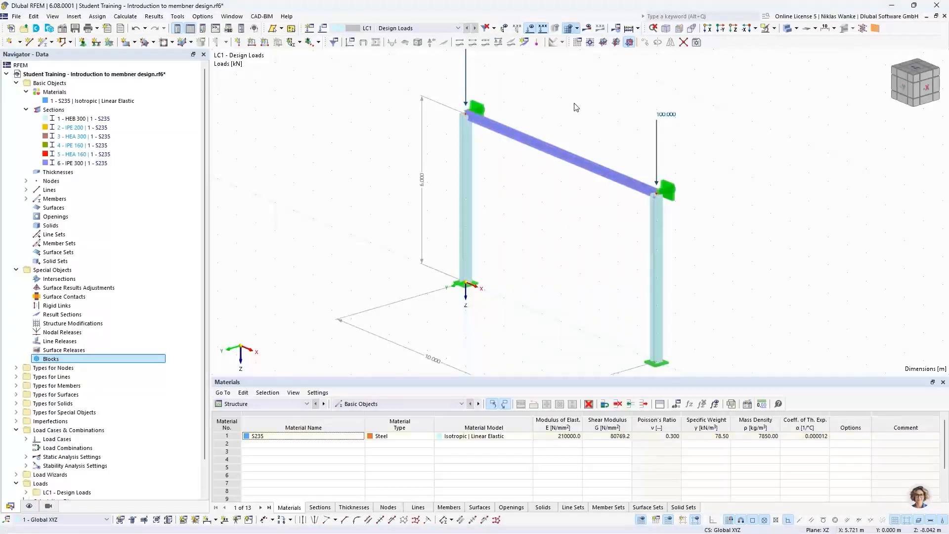
pyautogui.scroll(-1, 575, 109)
pyautogui.moveTo(575, 112); pyautogui.dragTo(578, 157, button='middle')
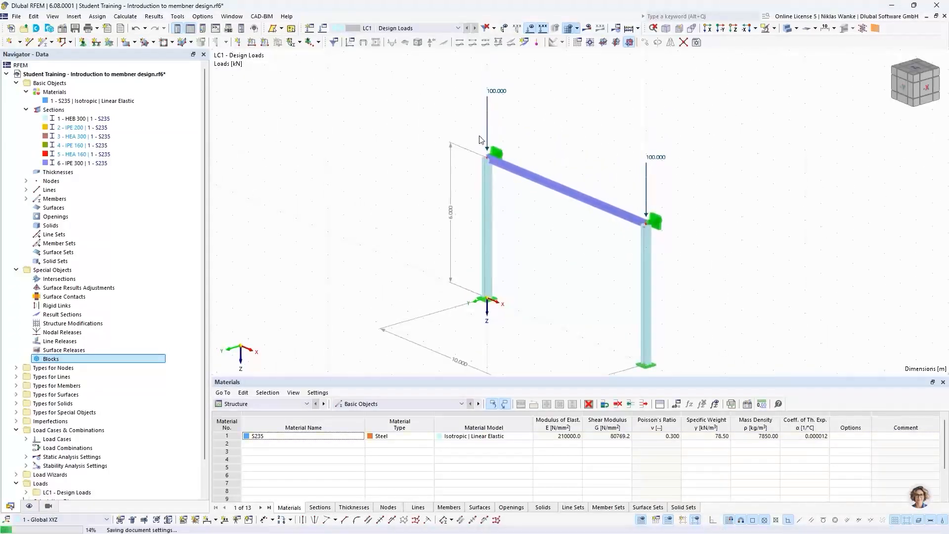
pyautogui.scroll(-1, 507, 269)
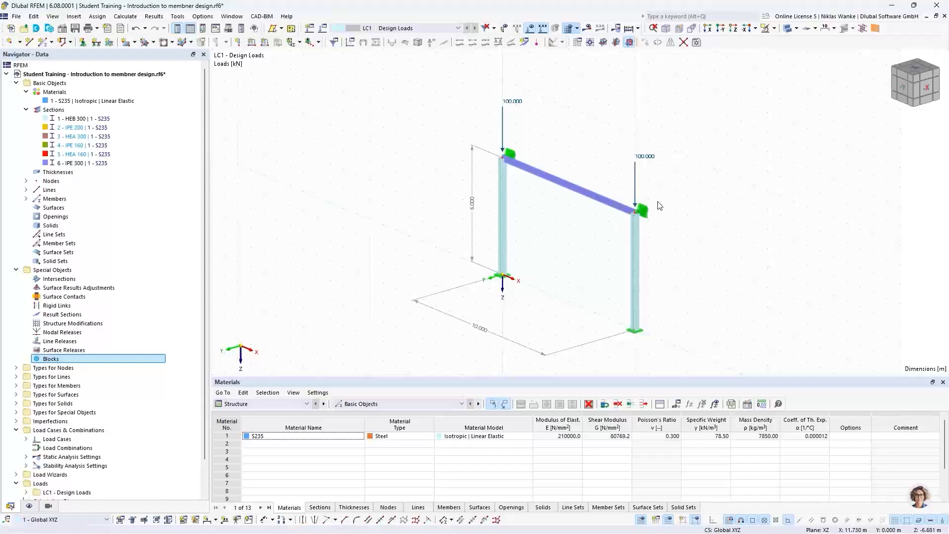
pyautogui.moveTo(664, 235); pyautogui.dragTo(584, 242, button='middle')
pyautogui.scroll(-1, 623, 236)
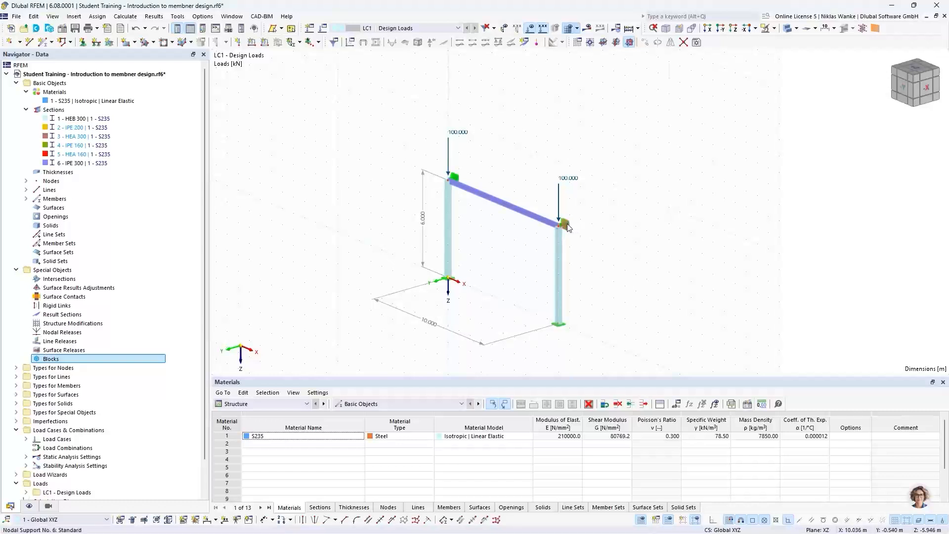
pyautogui.scroll(5, 564, 225)
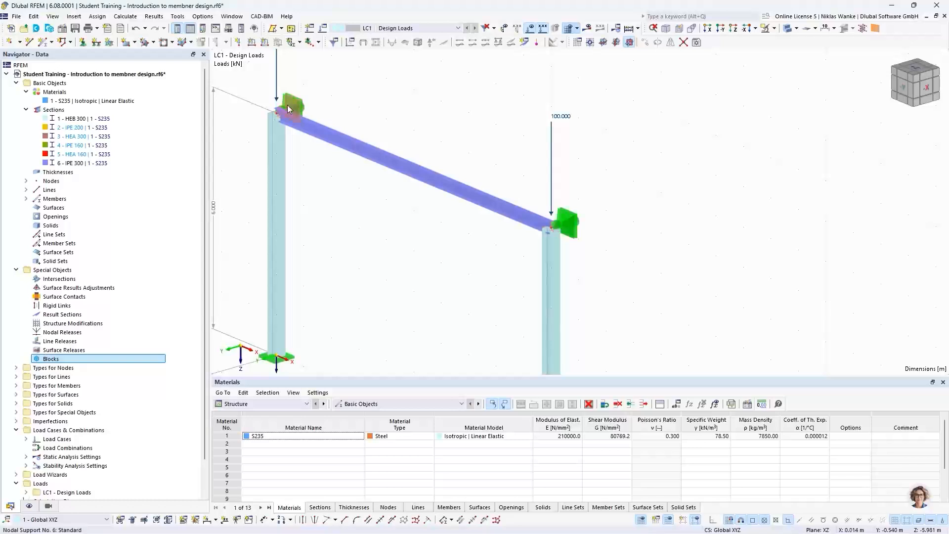
# Recalculate the laterally supported frame and show the Stability Analysis results for mode shape 1 in a front view.
pyautogui.click(586, 29)
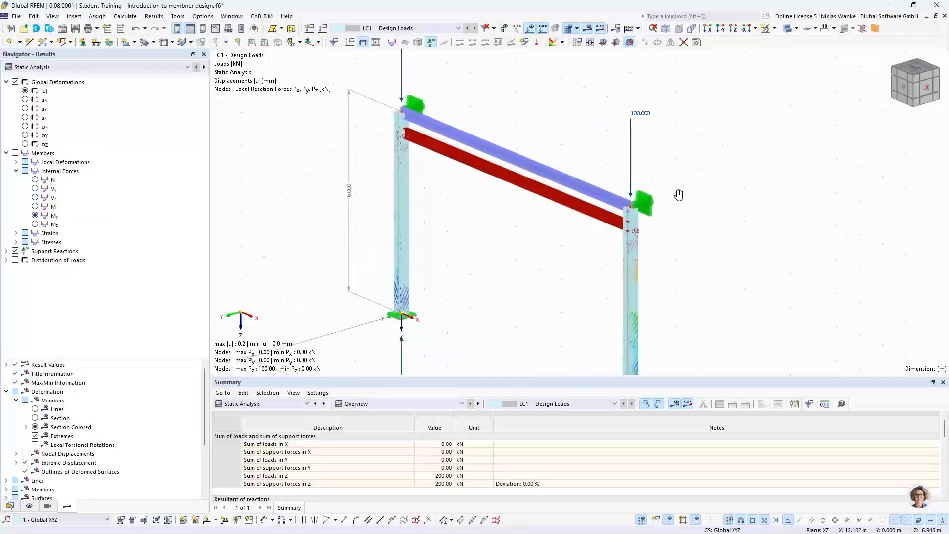
pyautogui.click(81, 68)
pyautogui.click(81, 80)
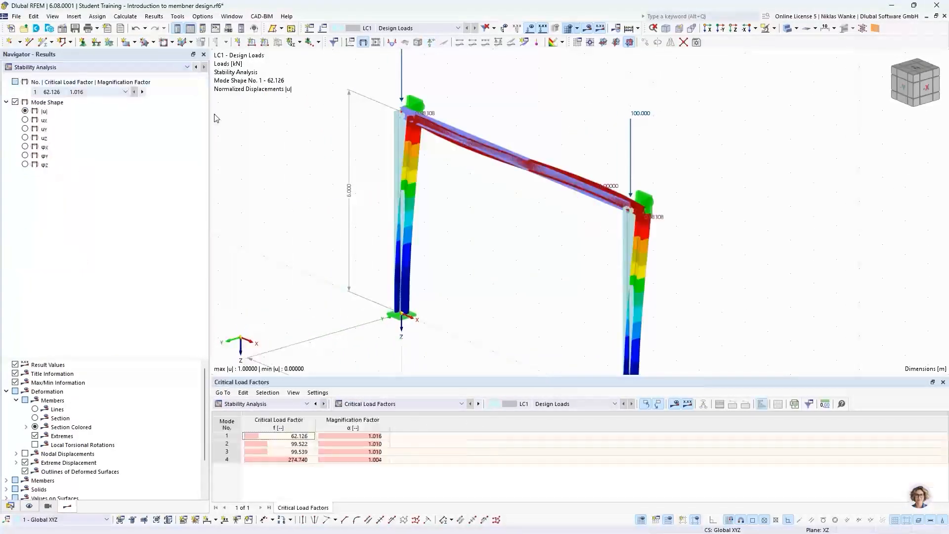
pyautogui.keyDown('ctrl'); pyautogui.moveTo(517, 230); pyautogui.dragTo(620, 207, button='middle'); pyautogui.keyUp('ctrl')
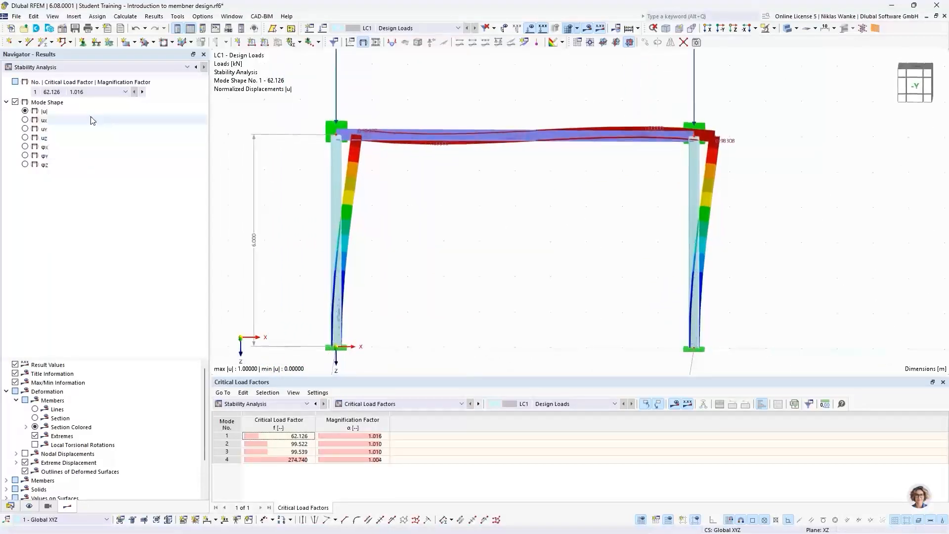
pyautogui.click(47, 91)
pyautogui.click(49, 100)
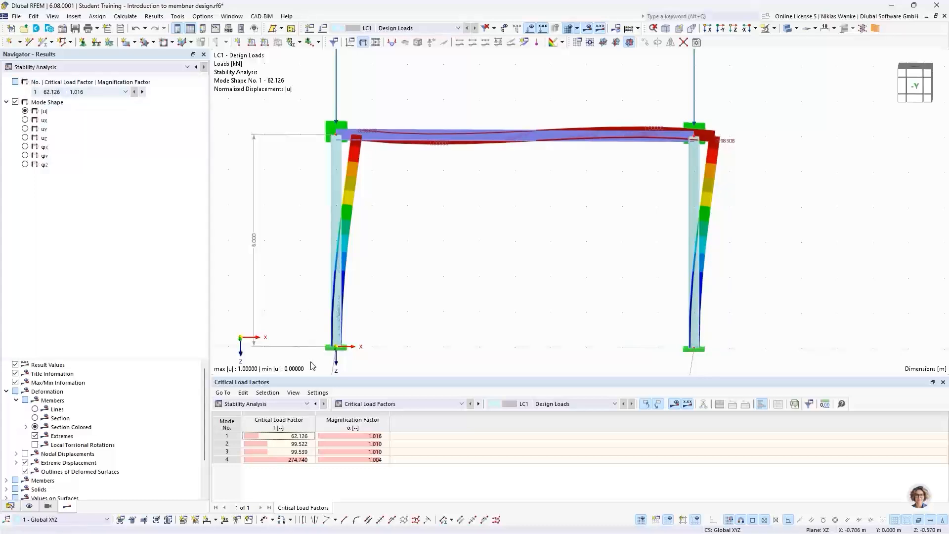
# Examine the in-plane sway of mode shape 1 on the supported frame alongside its critical load factor.
pyautogui.click(271, 437)
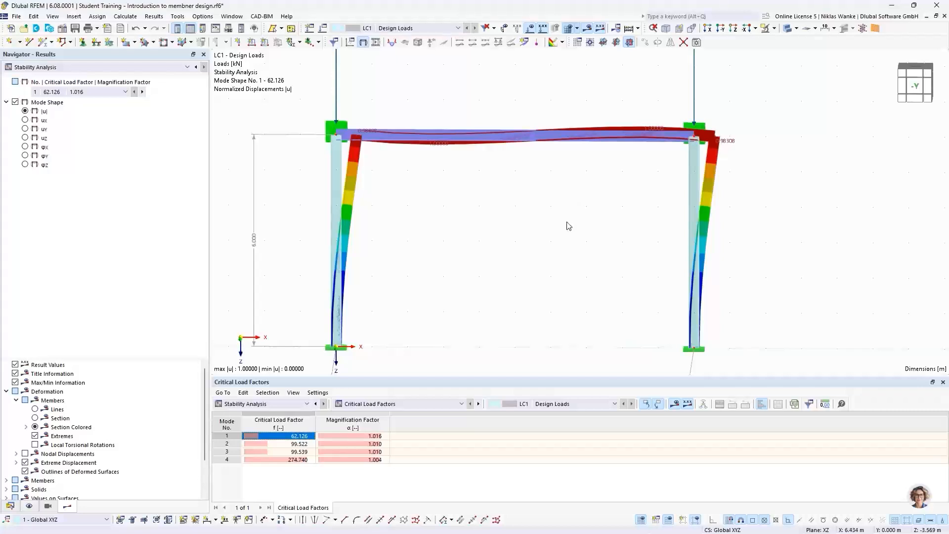
pyautogui.keyDown('ctrl'); pyautogui.moveTo(568, 223); pyautogui.dragTo(592, 235, button='middle'); pyautogui.keyUp('ctrl')
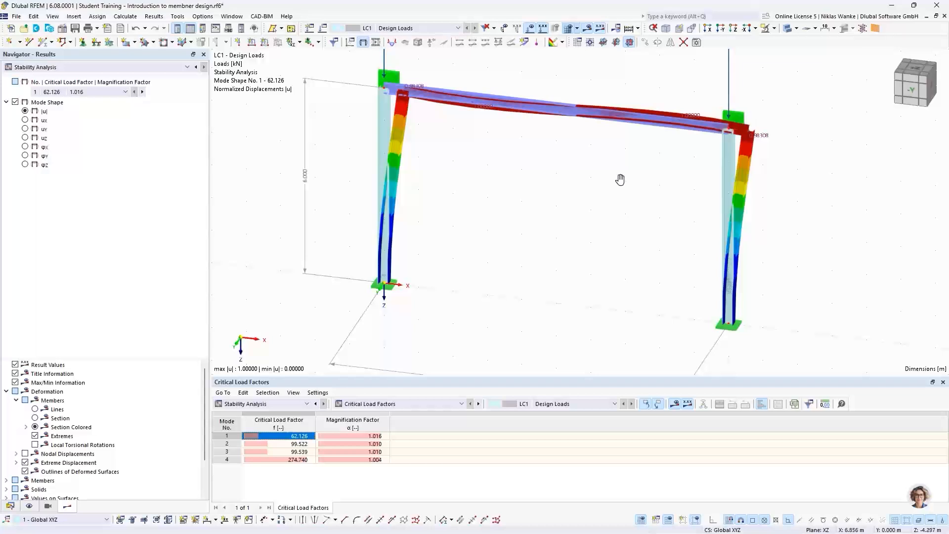
pyautogui.keyDown('ctrl'); pyautogui.moveTo(619, 178); pyautogui.dragTo(642, 190, button='middle'); pyautogui.keyUp('ctrl')
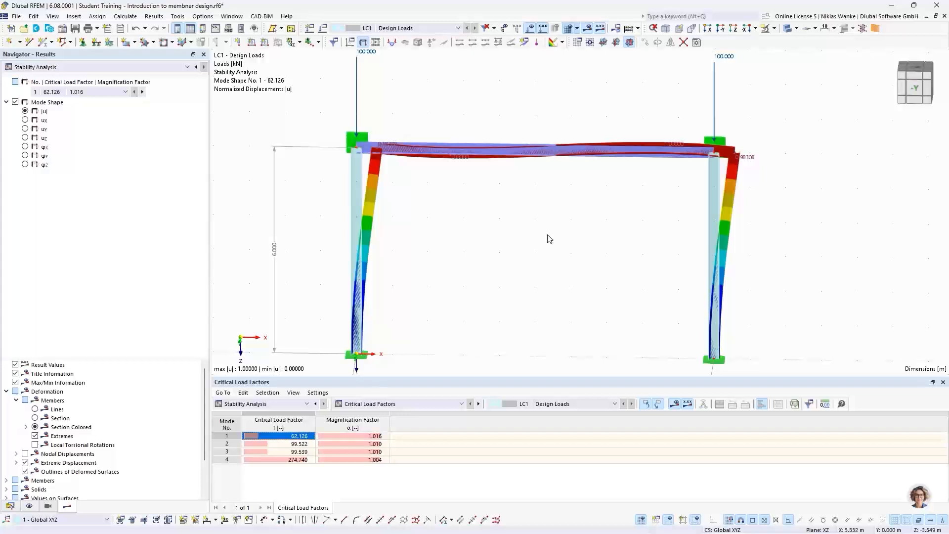
pyautogui.scroll(-1, 535, 245)
pyautogui.moveTo(534, 245); pyautogui.dragTo(536, 260, button='middle')
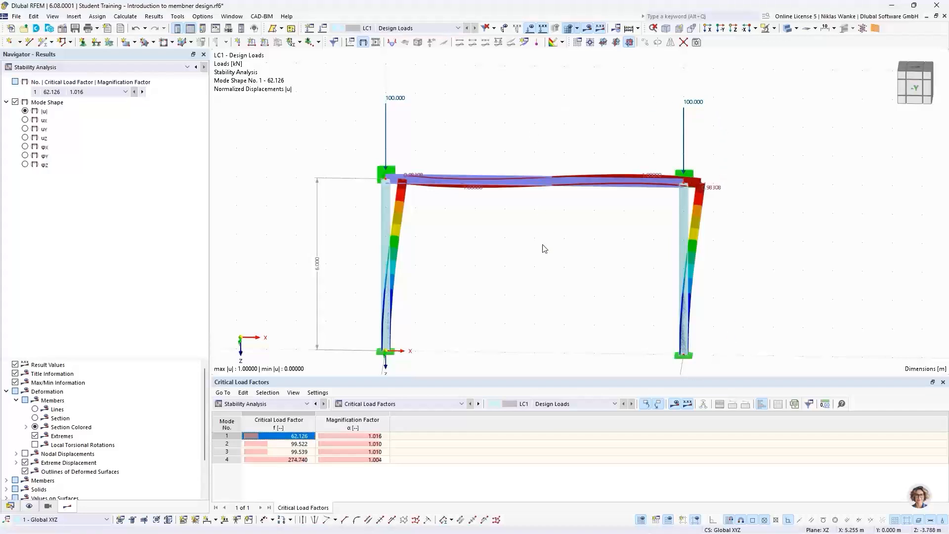
pyautogui.moveTo(530, 251); pyautogui.dragTo(542, 239, button='middle')
pyautogui.scroll(-1, 541, 245)
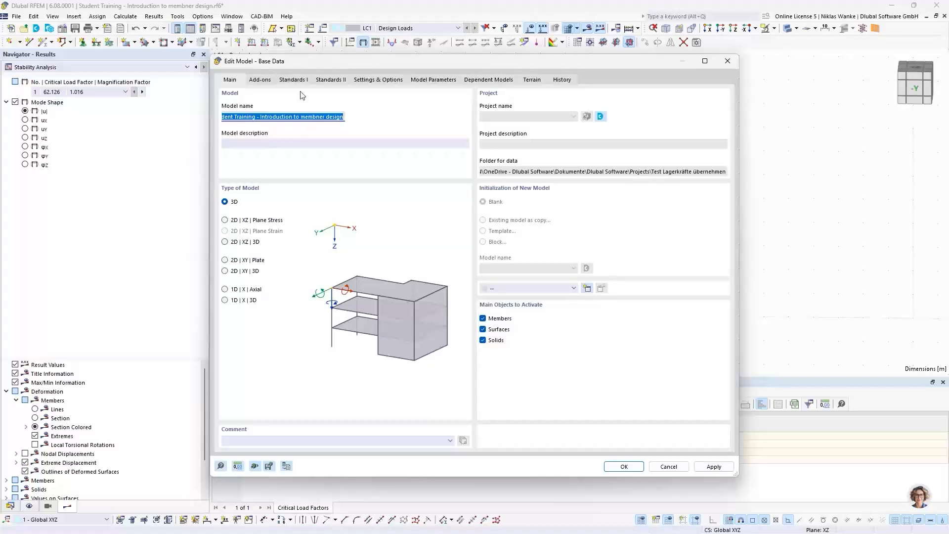
# Activate the Torsional Warping (7 DOF) analysis add-on in the model's base data.
pyautogui.click(266, 80)
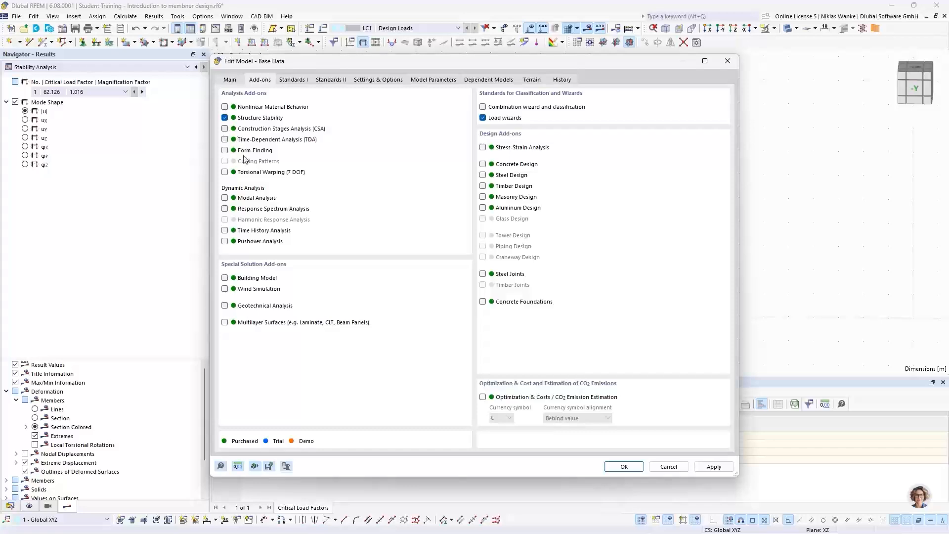
pyautogui.click(225, 173)
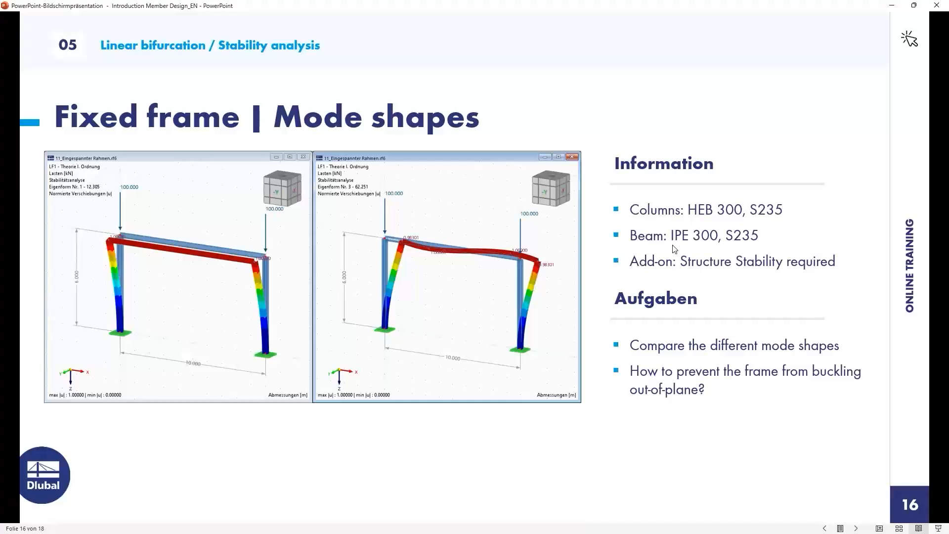
pyautogui.press('Right')
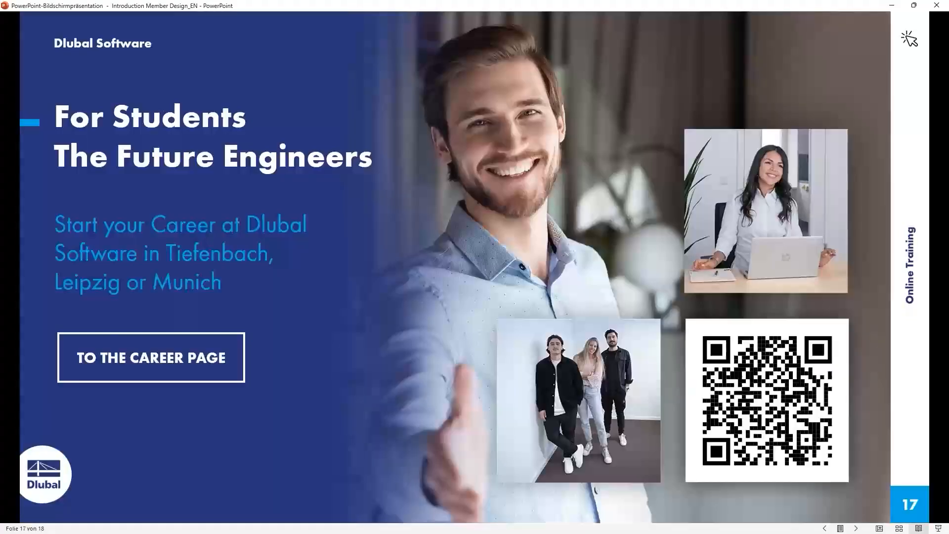